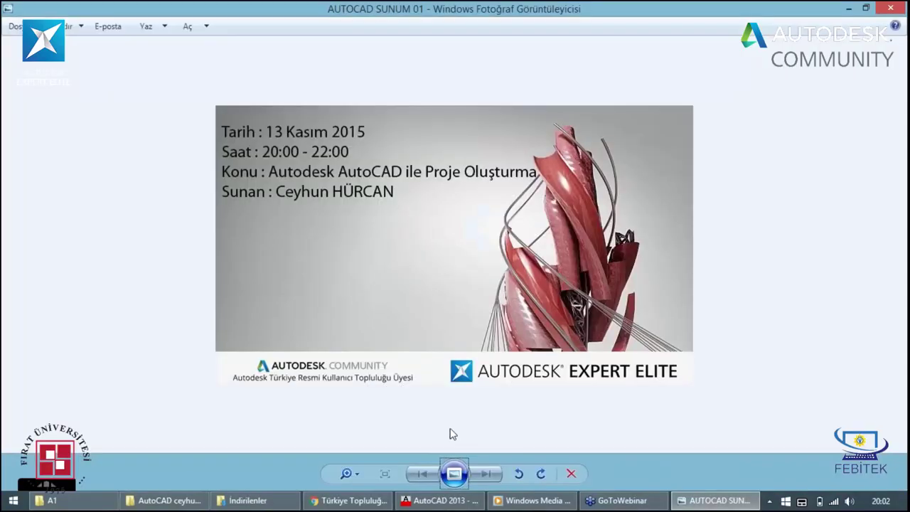
Step: Bring up Windows Media Player and play the Autodesk Community Türkiye intro video to the end
left_click(696, 502)
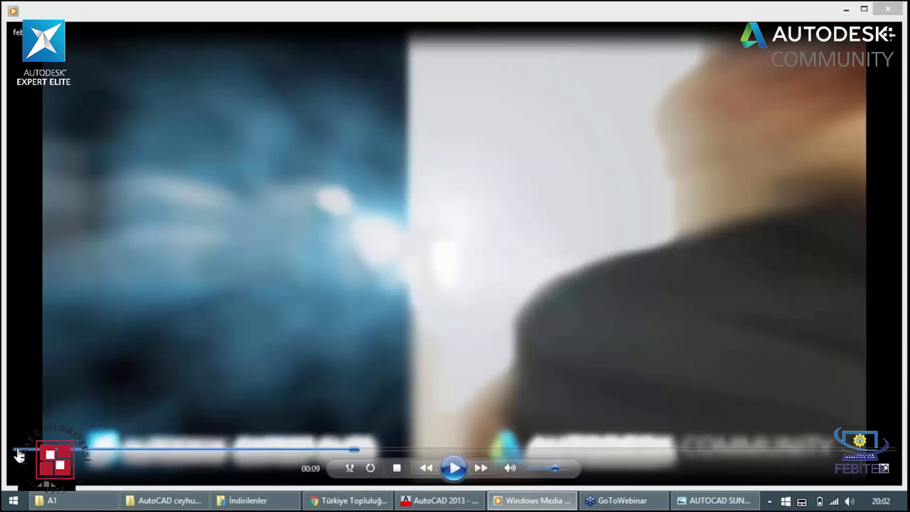
left_click(449, 472)
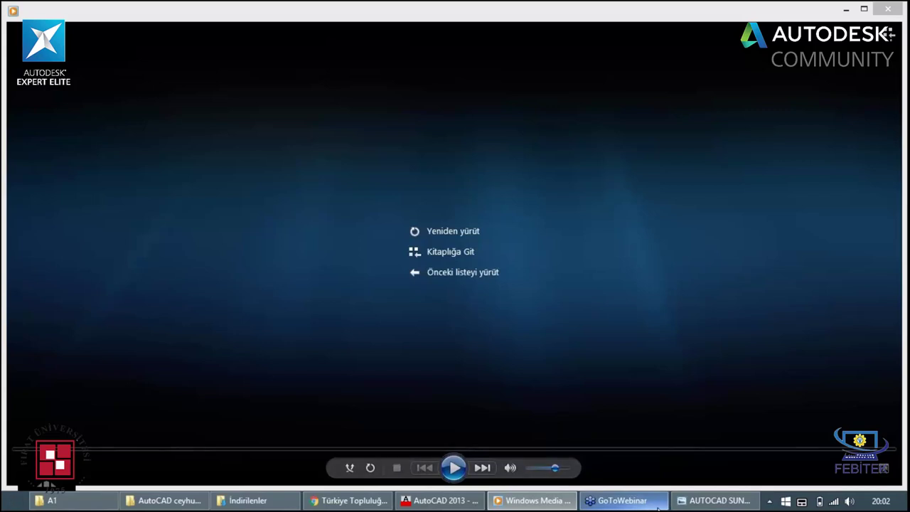
mouse_move(617, 500)
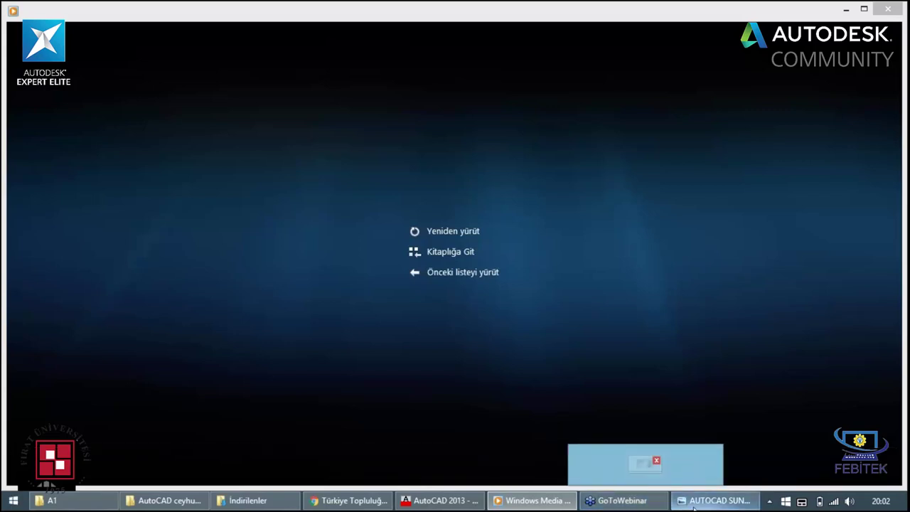
Step: Show the AUTOCAD SUNUM 01 slide as a full-screen slideshow, then move to the forum in the browser
left_click(693, 503)
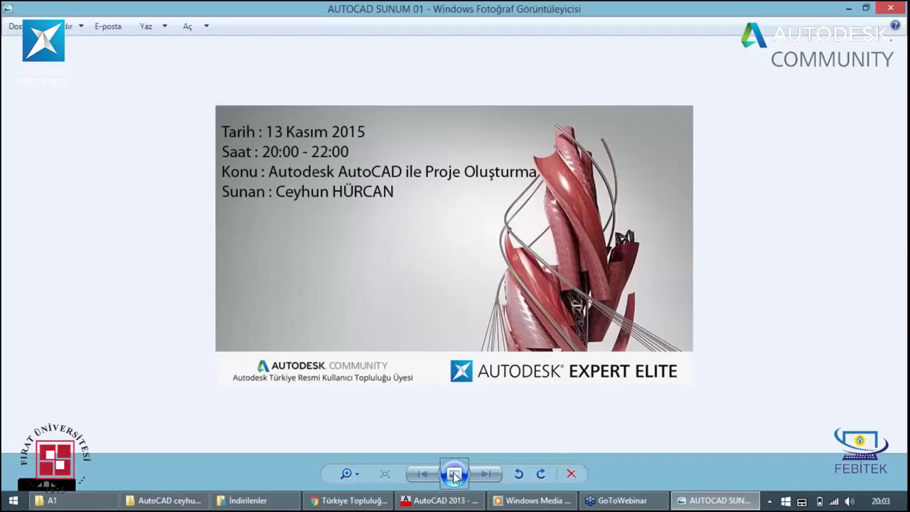
left_click(454, 474)
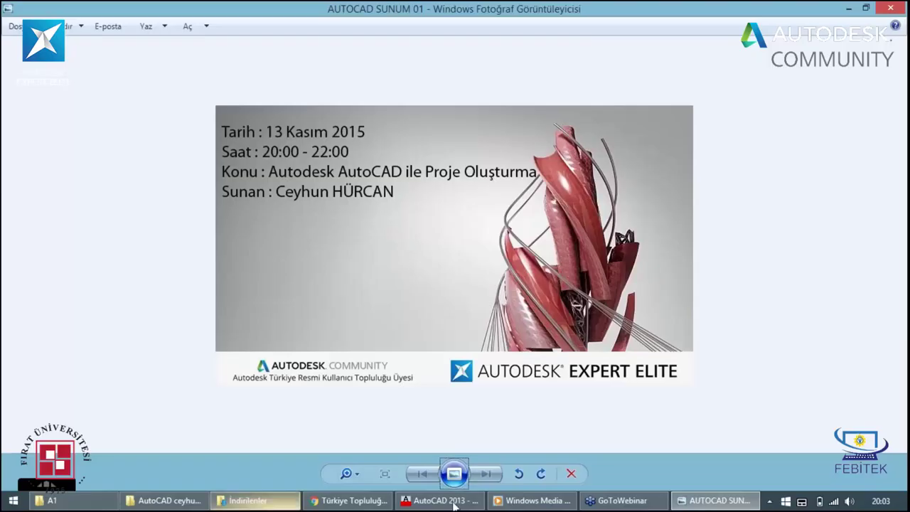
left_click(360, 504)
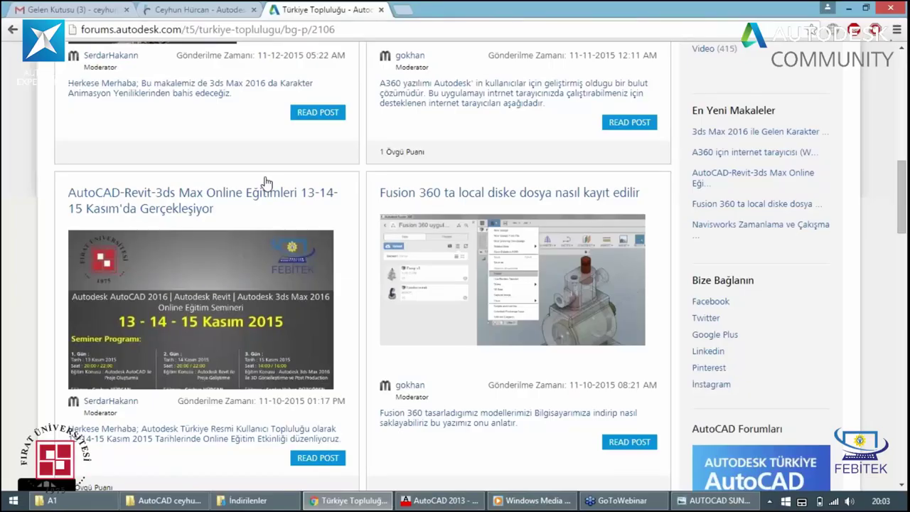
Step: Scroll through the Türkiye Topluluğu blog posts to the Navisworks webinar and Inventor Windows error posts
scroll(266, 183, "up", 10)
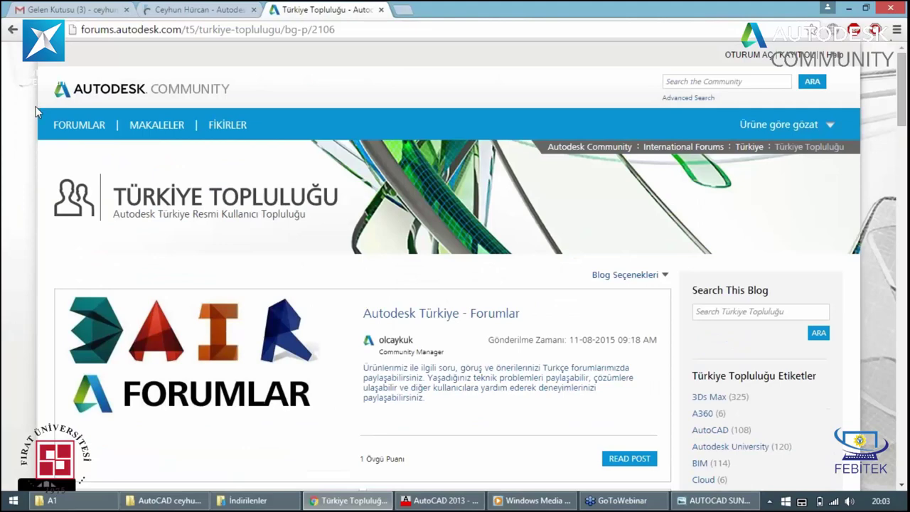
scroll(39, 110, "down", 1)
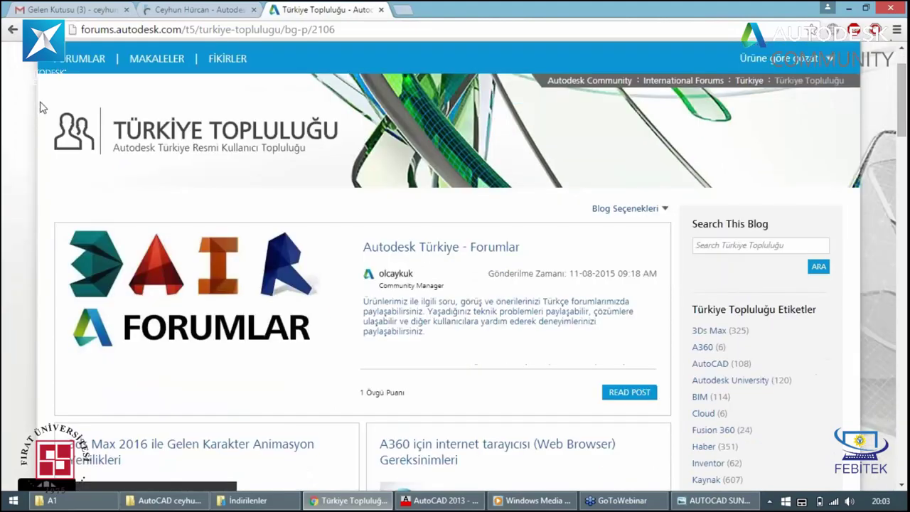
scroll(43, 108, "down", 1)
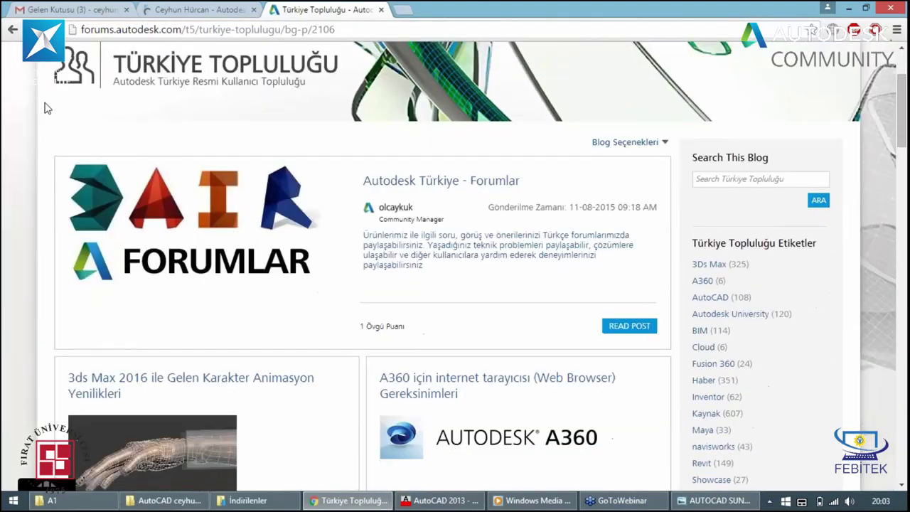
scroll(46, 108, "down", 1)
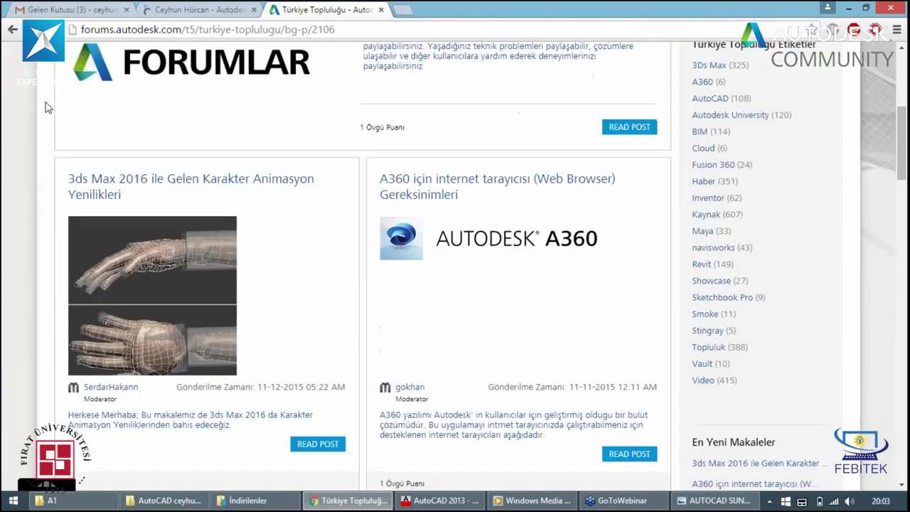
scroll(578, 224, "down", 1)
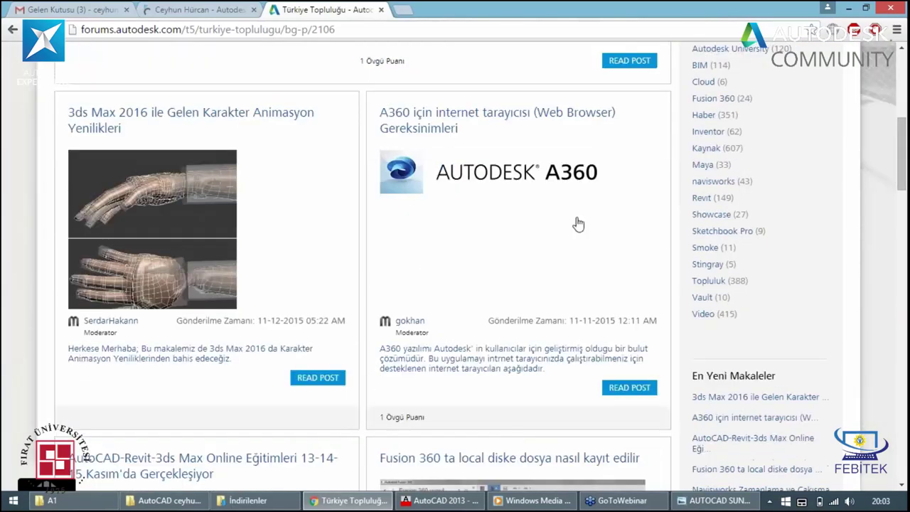
scroll(578, 224, "up", 1)
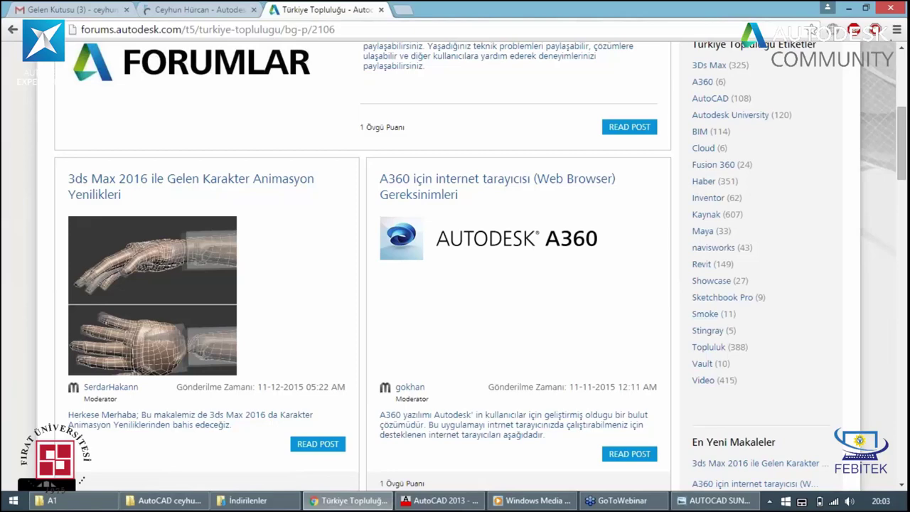
scroll(696, 319, "down", 1)
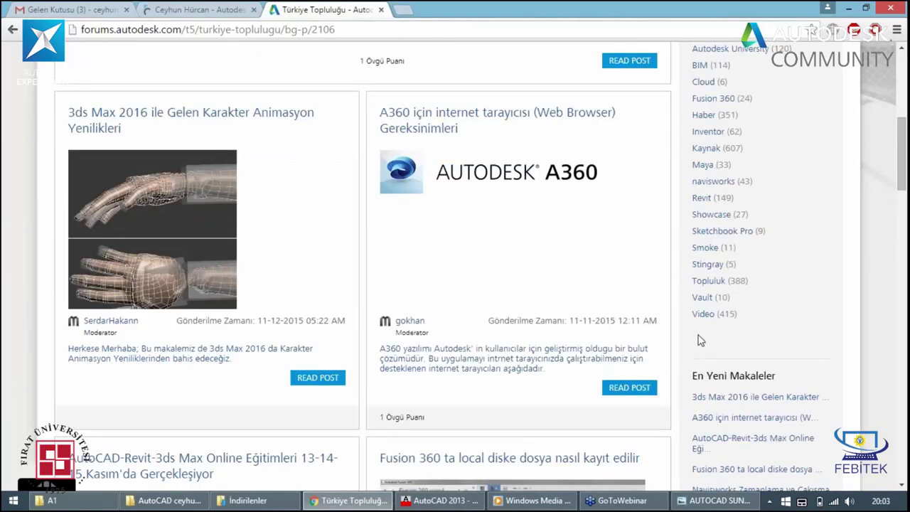
scroll(700, 342, "down", 1)
scroll(700, 341, "down", 3)
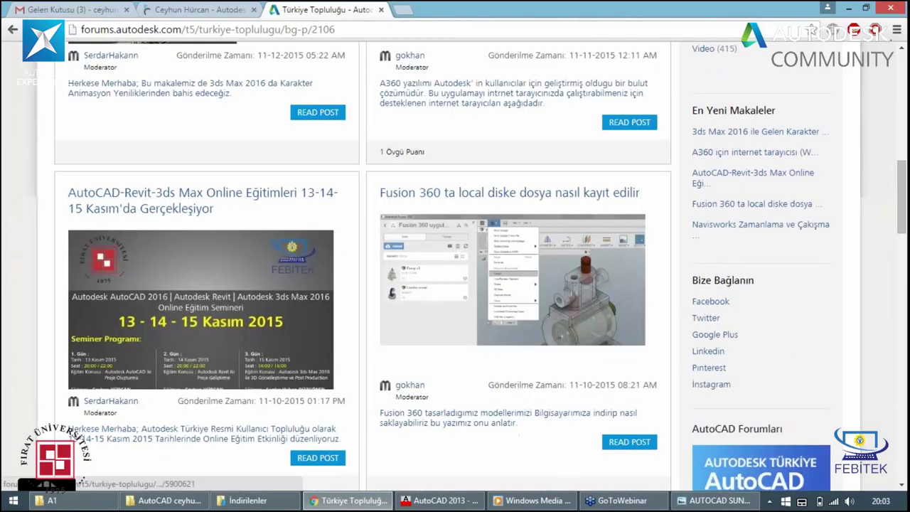
scroll(114, 409, "down", 1)
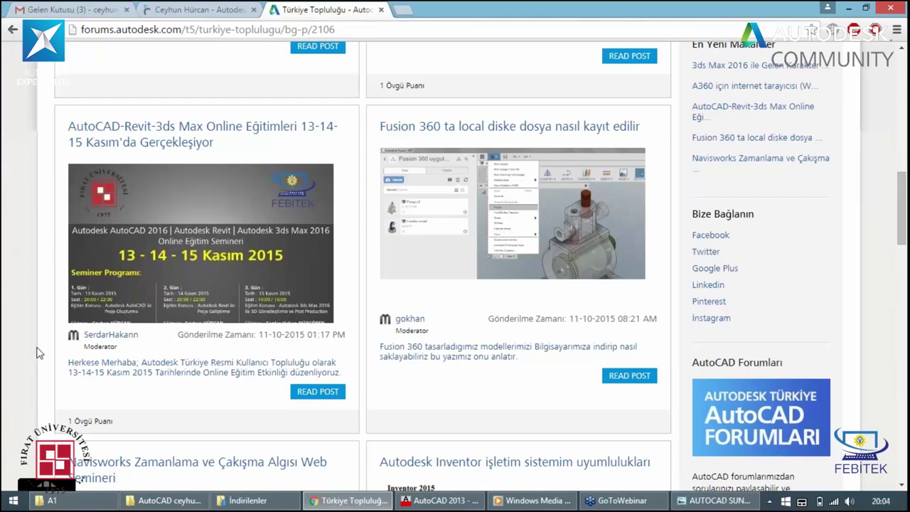
scroll(39, 354, "down", 1)
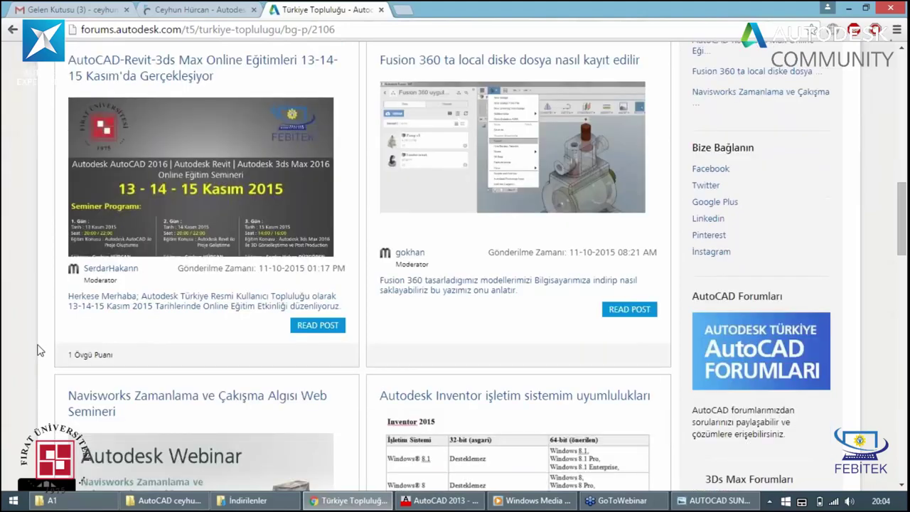
scroll(40, 350, "down", 2)
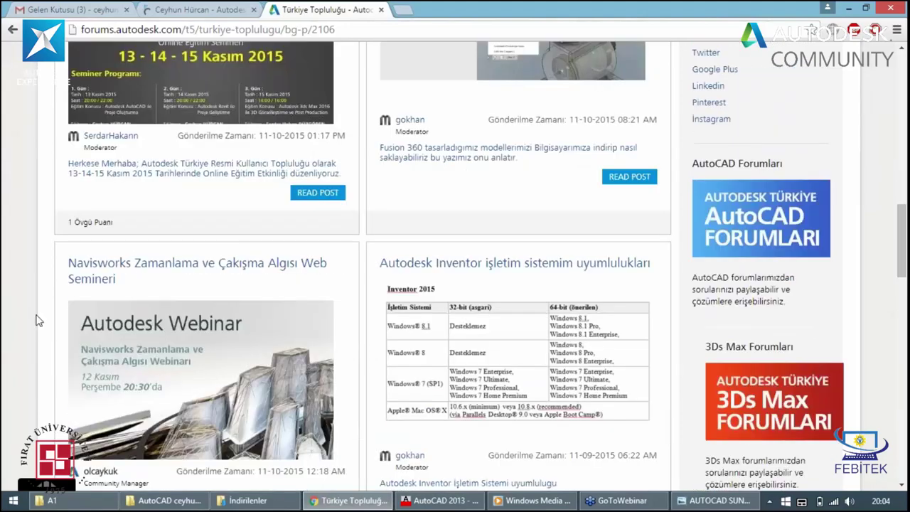
scroll(41, 310, "up", 6)
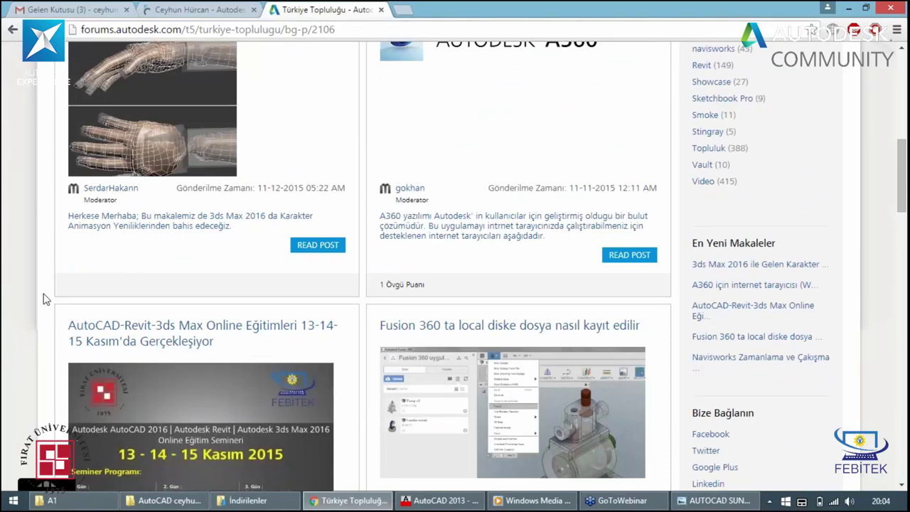
scroll(101, 322, "down", 8)
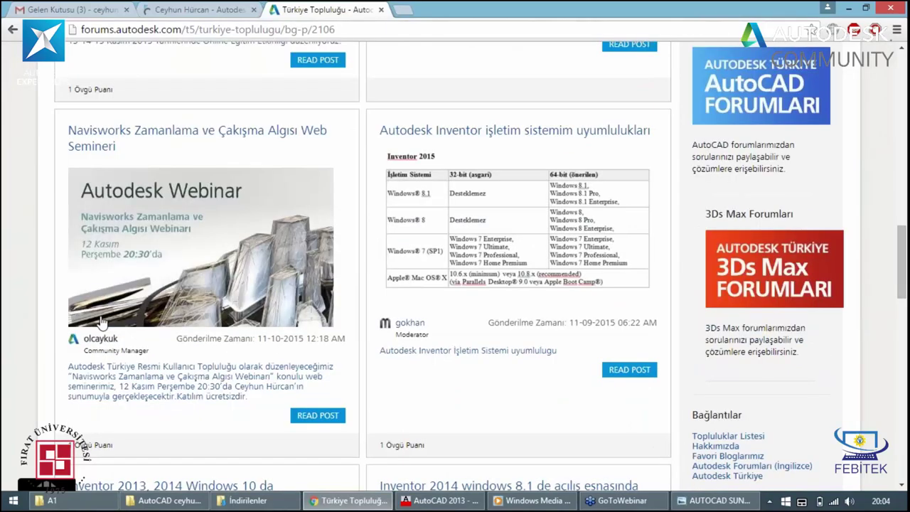
scroll(101, 322, "up", 1)
scroll(213, 213, "down", 1)
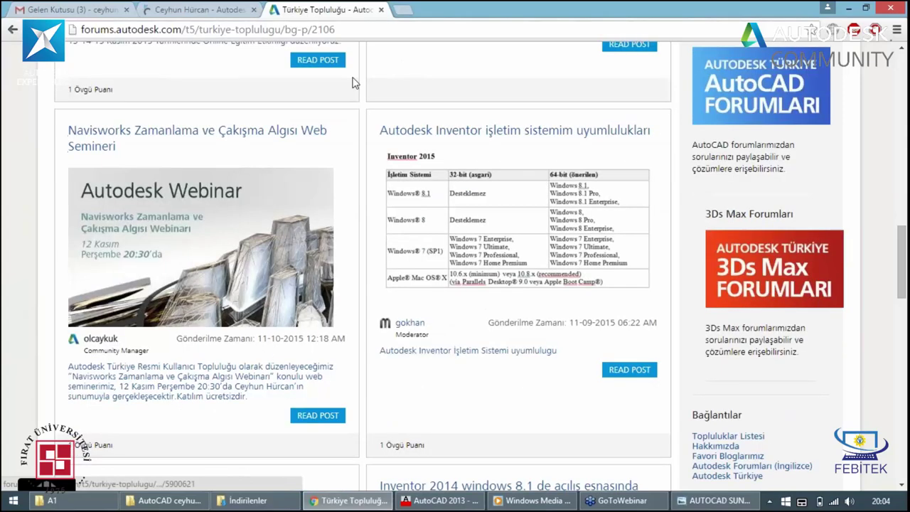
scroll(354, 83, "down", 1)
scroll(355, 83, "down", 6)
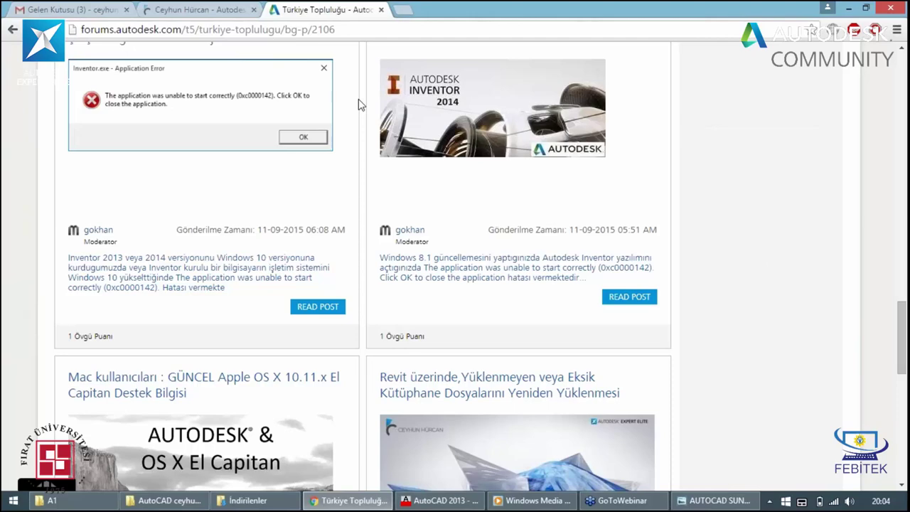
scroll(358, 99, "up", 2)
scroll(673, 317, "up", 2)
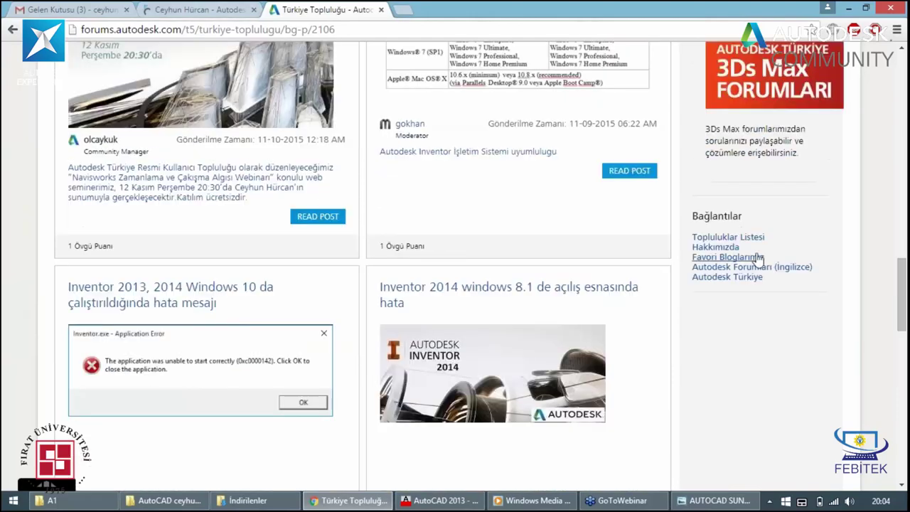
Step: Switch to the second Chrome tab with the presenter's AutoCAD, Navisworks, Revit and Showcase training site
left_click(194, 12)
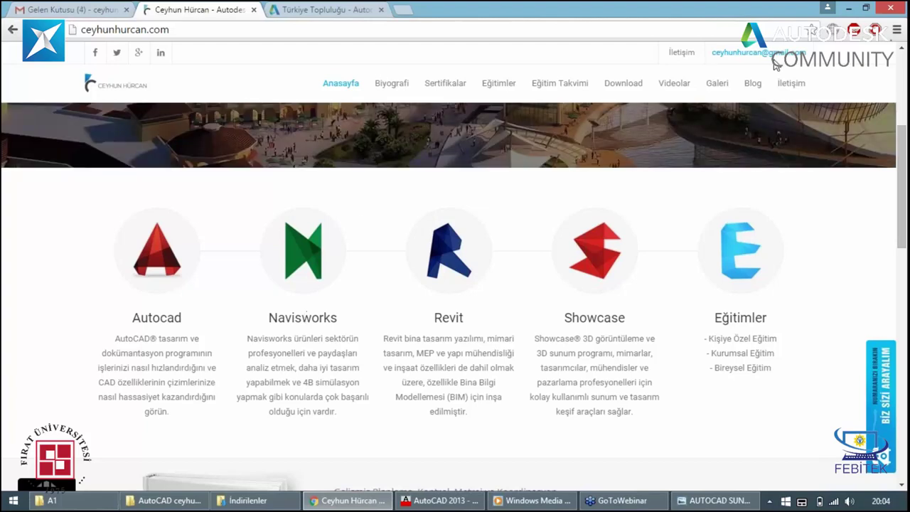
Step: Go to the ceyhunhurcan.com Blog page with the online training and Navisworks webinar posts
left_click(756, 82)
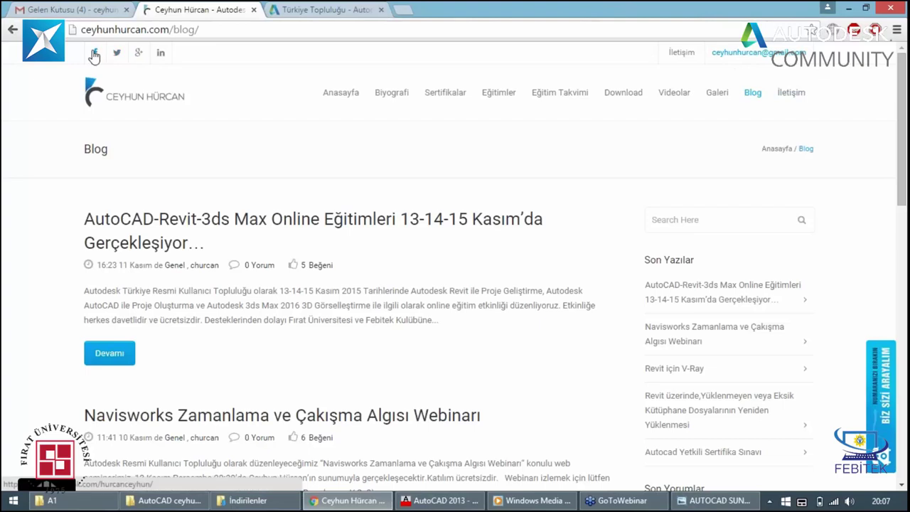
Step: Open the presenter's Facebook page, showing the AutoCAD online seminar announcement, in a new tab
left_click(94, 53)
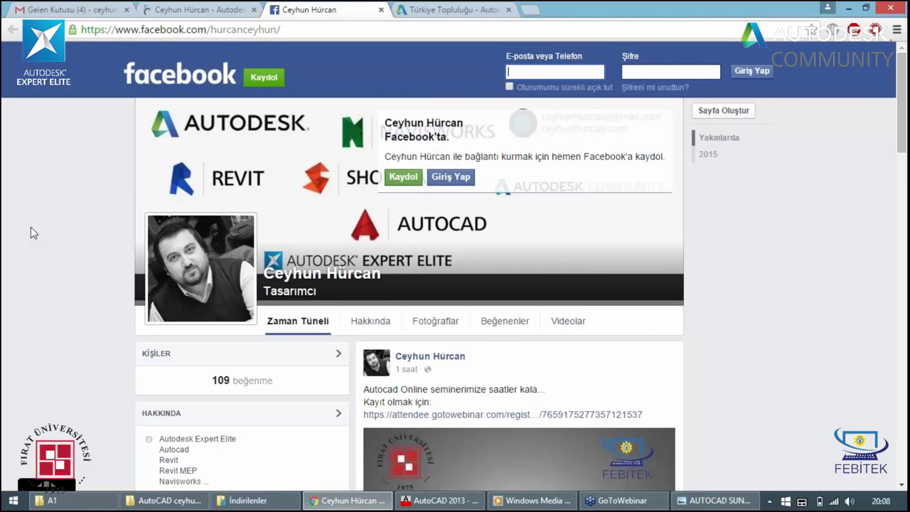
Step: Glance at the ceyhunhurcan.com blog and Autodesk Türkiye forum tabs, then return to Facebook
left_click(190, 11)
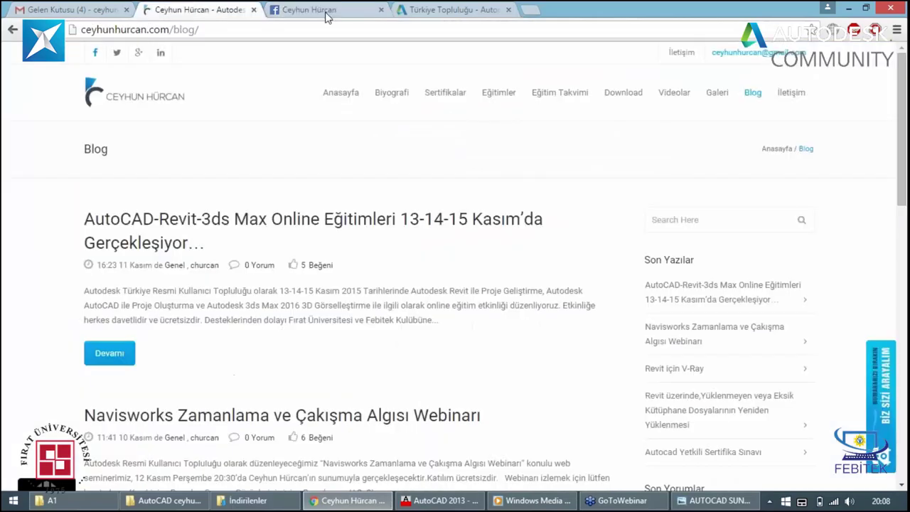
left_click(439, 13)
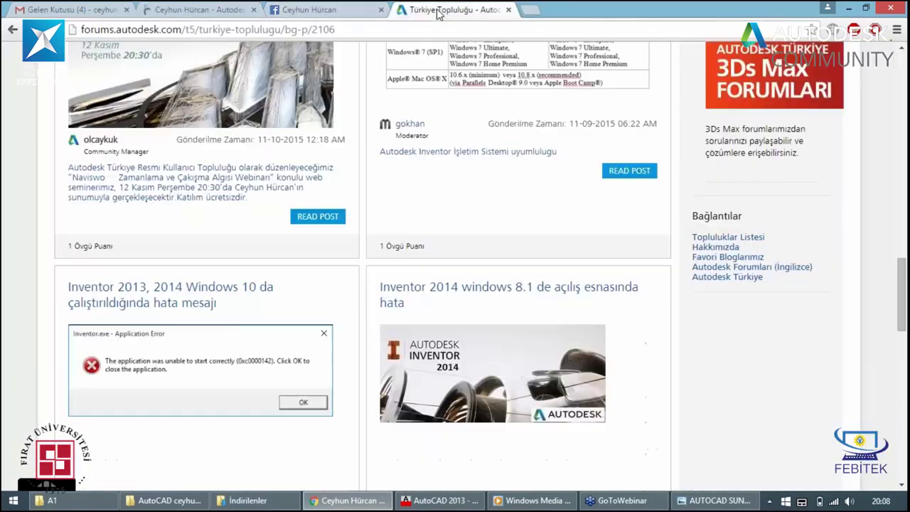
left_click(331, 13)
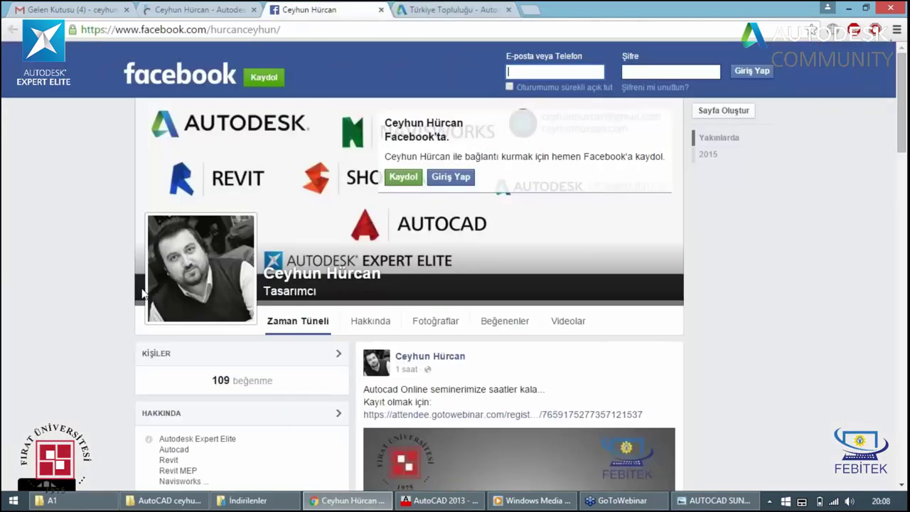
Step: Scroll the Facebook profile down to the 13–14–15 Kasım 2015 seminar poster and FOTOĞRAFLAR grid
scroll(143, 293, "down", 2)
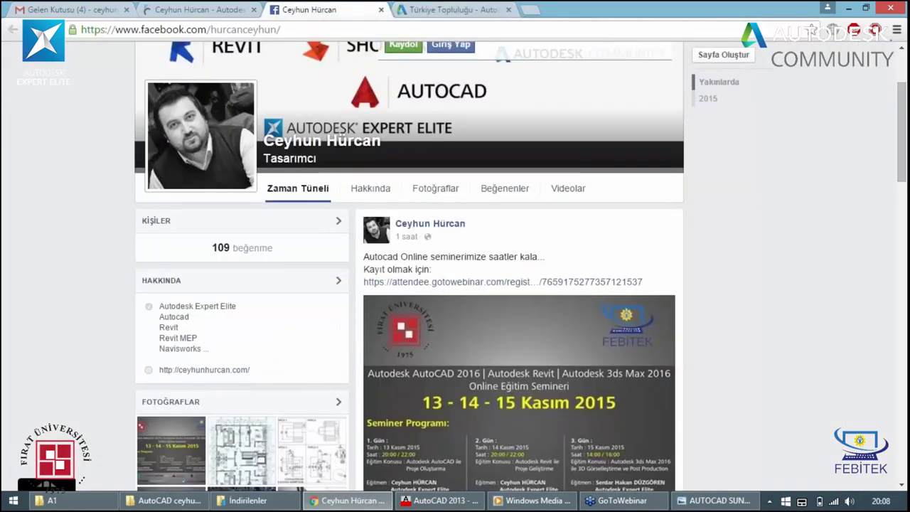
scroll(142, 293, "down", 1)
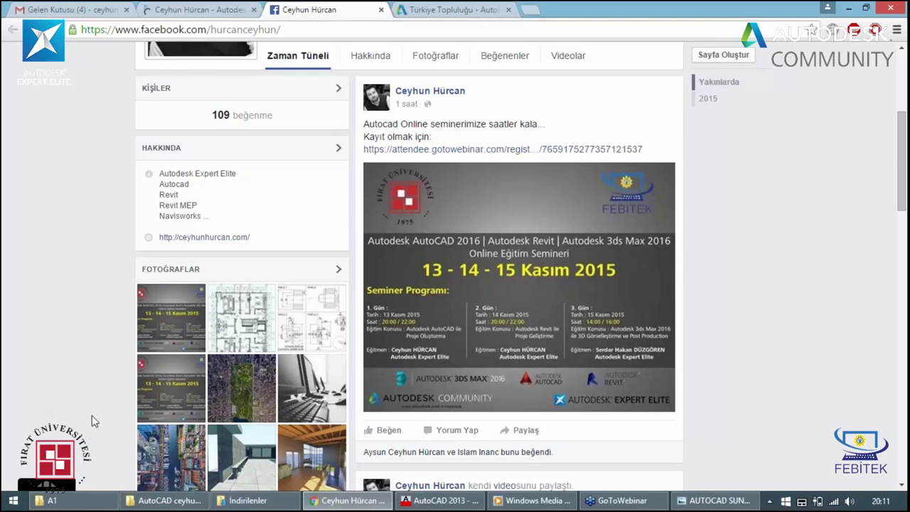
Step: Close the Adobe update balloon and switch to the AutoCAD 2013 window from the taskbar
scroll(91, 416, "down", 3)
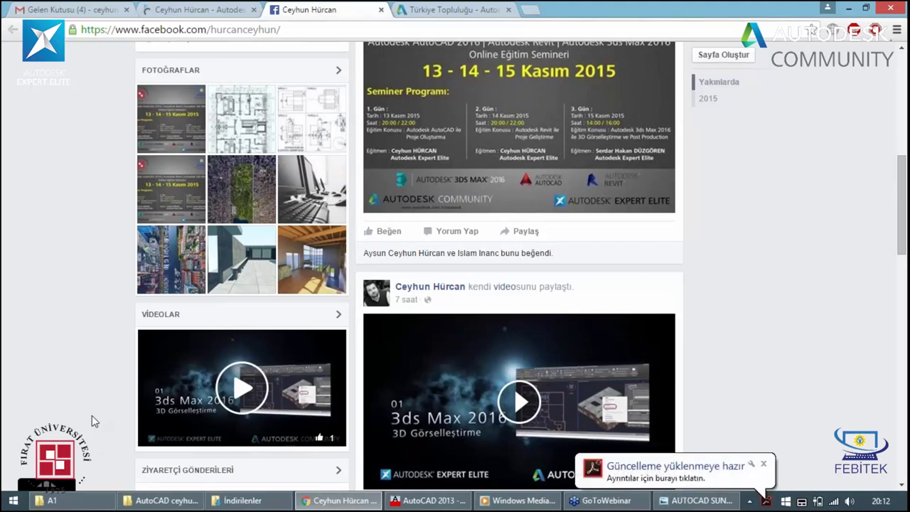
left_click(763, 463)
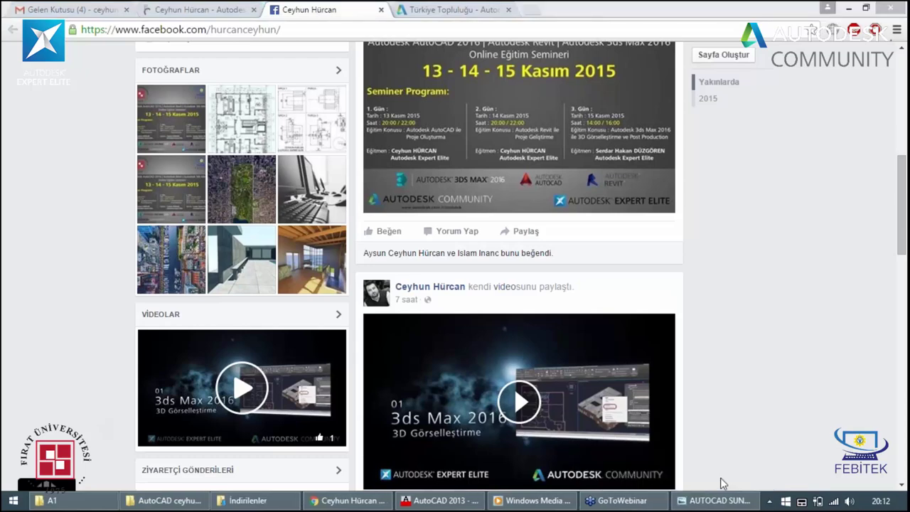
left_click(74, 391)
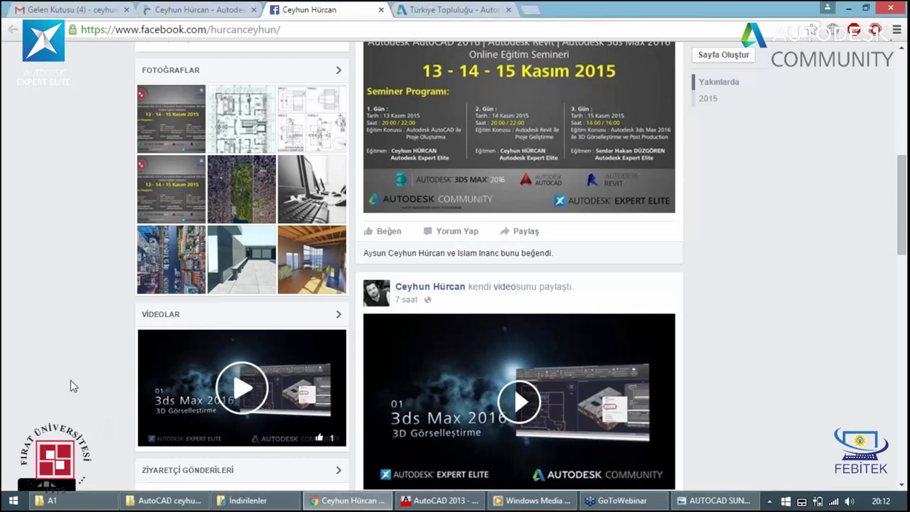
left_click(440, 502)
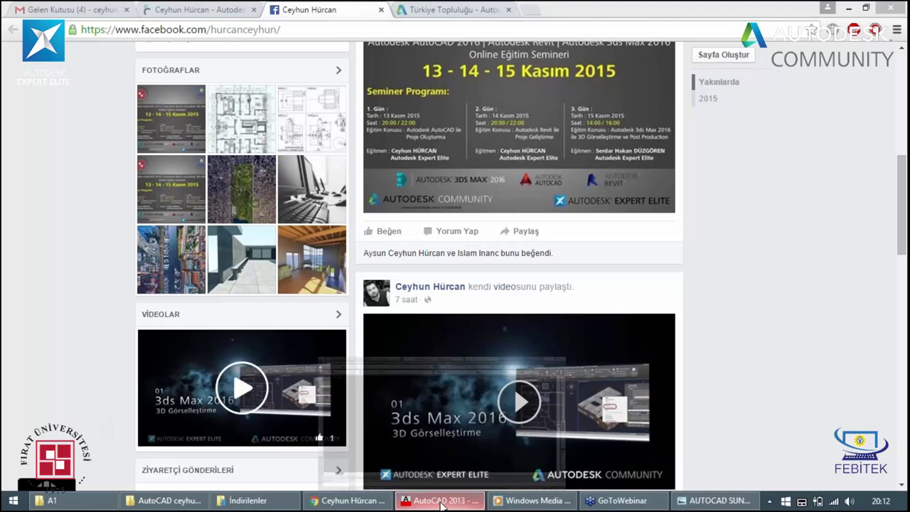
Step: Bring the blank Drawing1 in AutoCAD 2013 to the front and open the Windows Start menu
left_click(441, 501)
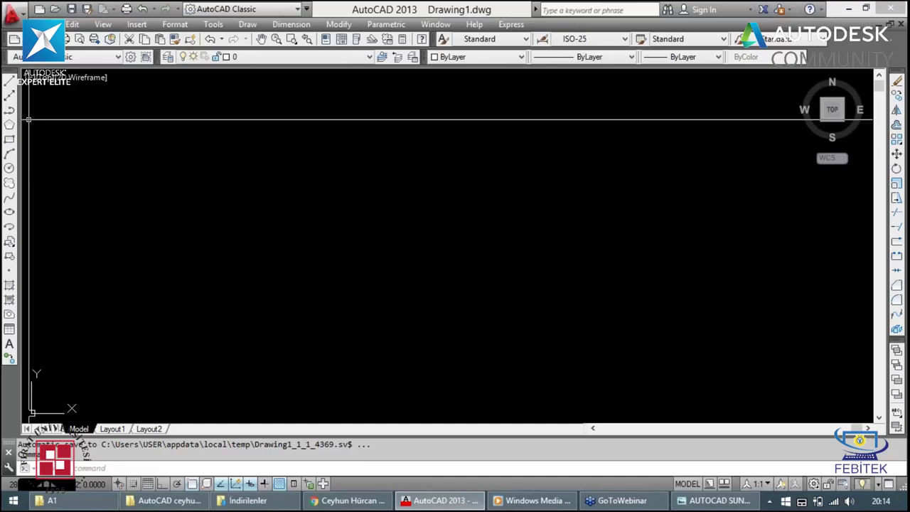
left_click(14, 502)
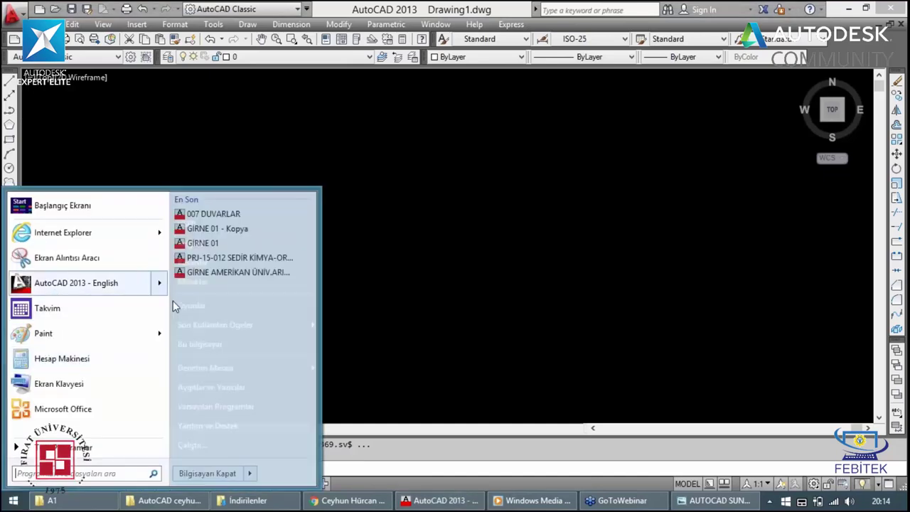
Step: Dismiss the Start menu by clicking back into the blank Drawing1 drawing area
left_click(173, 301)
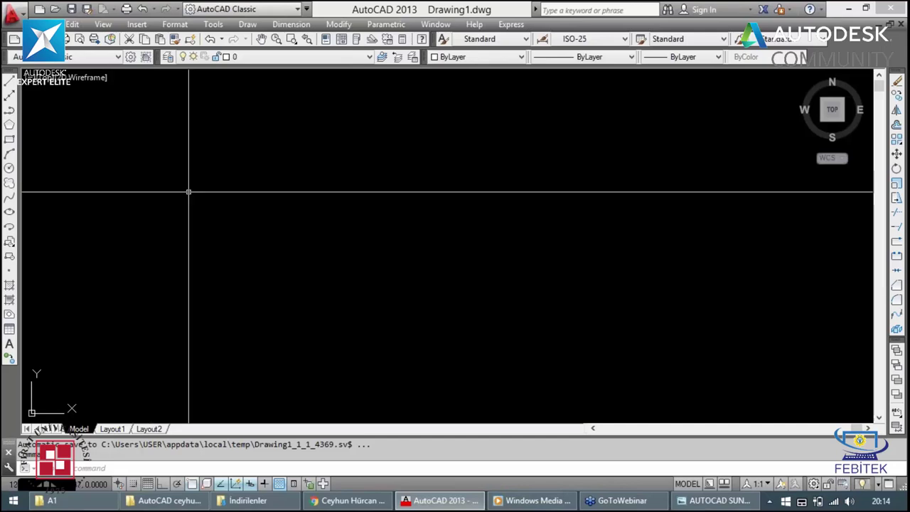
key("F7")
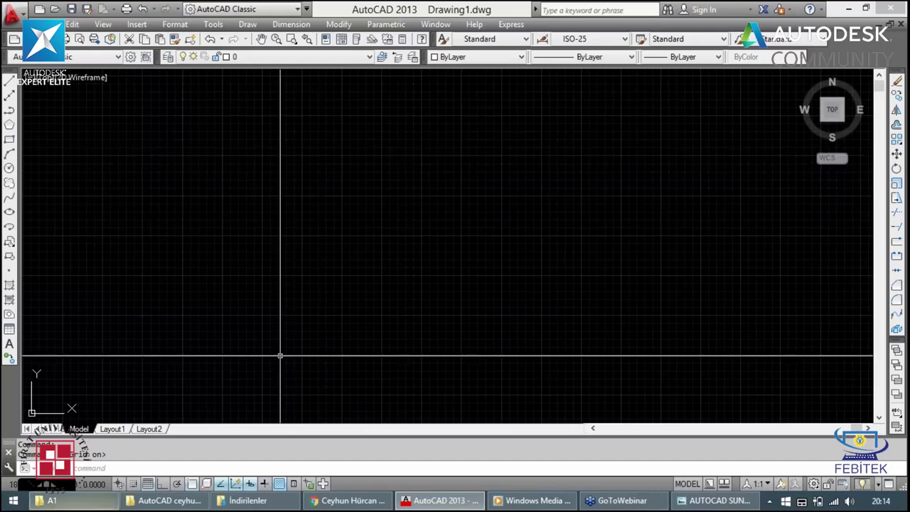
key("F7")
key("F7")
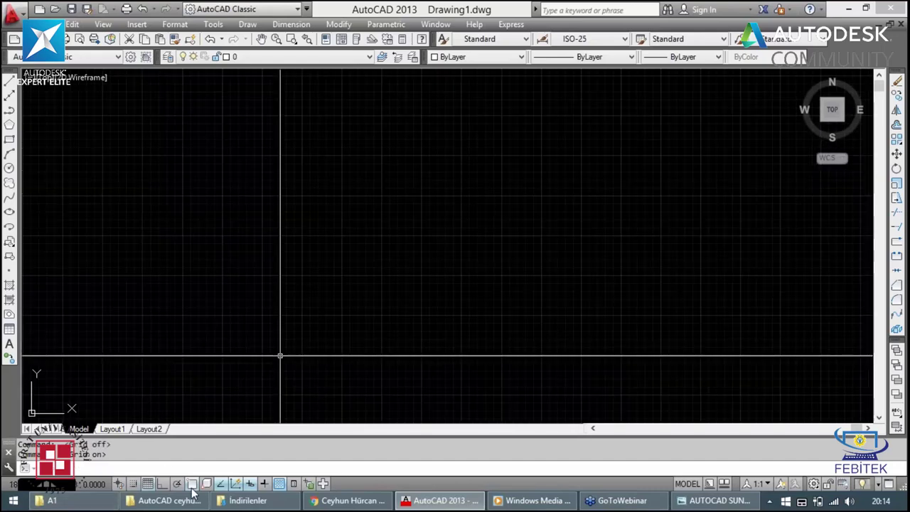
key("F7")
key("F7")
key("F7")
key("F7")
key("F7")
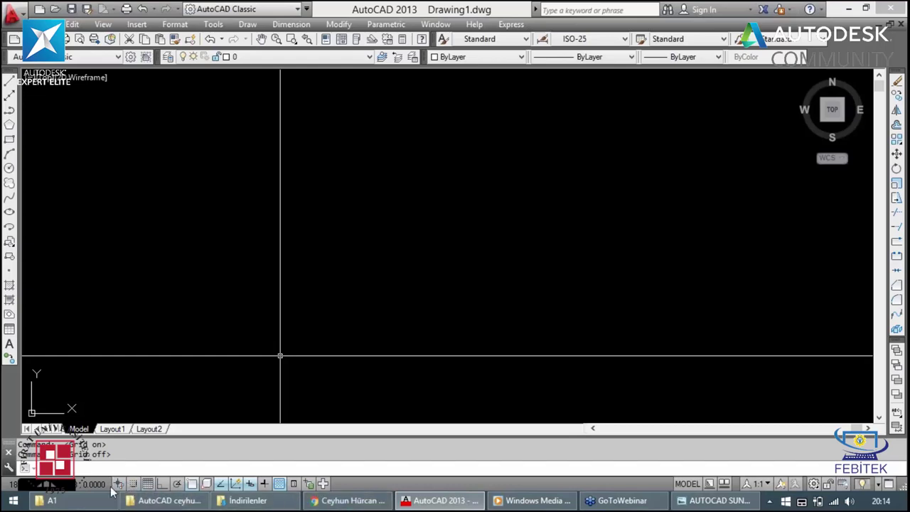
left_click(150, 486)
left_click(148, 484)
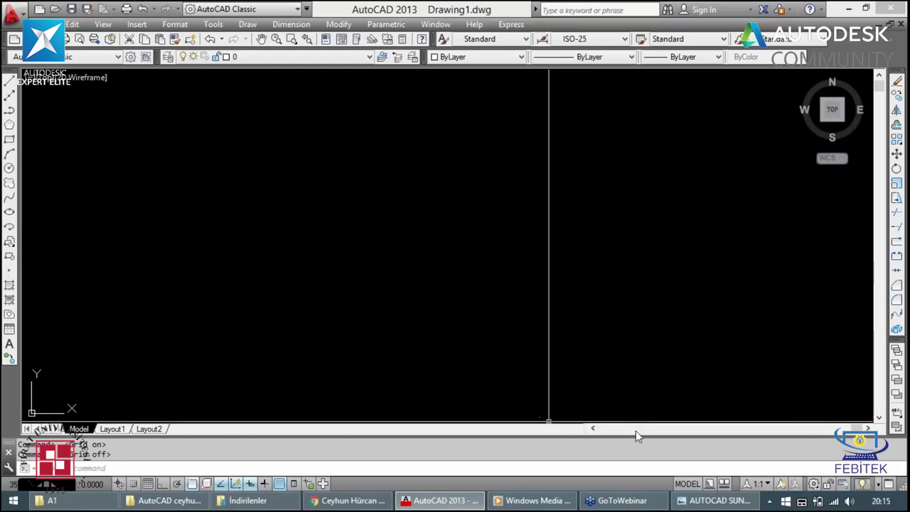
Step: Minimize the A1 folder, bring up the course drawings folder, and select the floor plan JPEG
left_click(699, 504)
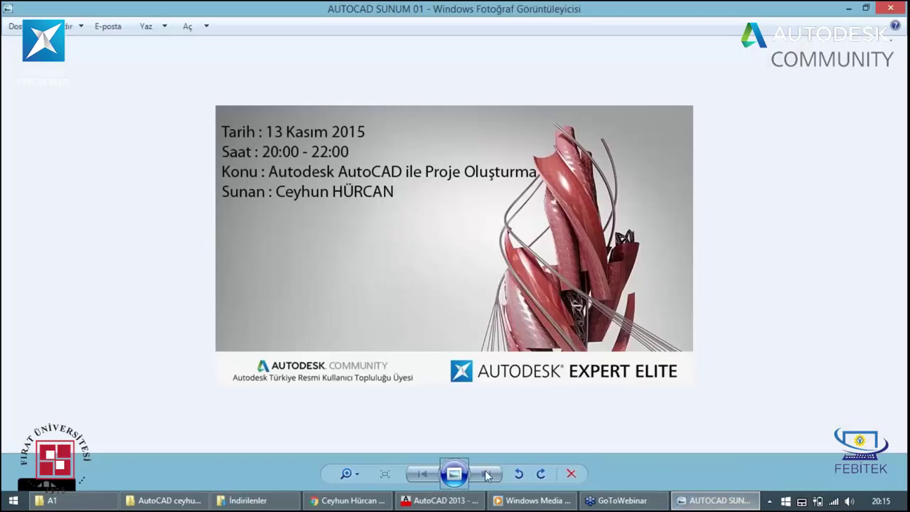
left_click(67, 503)
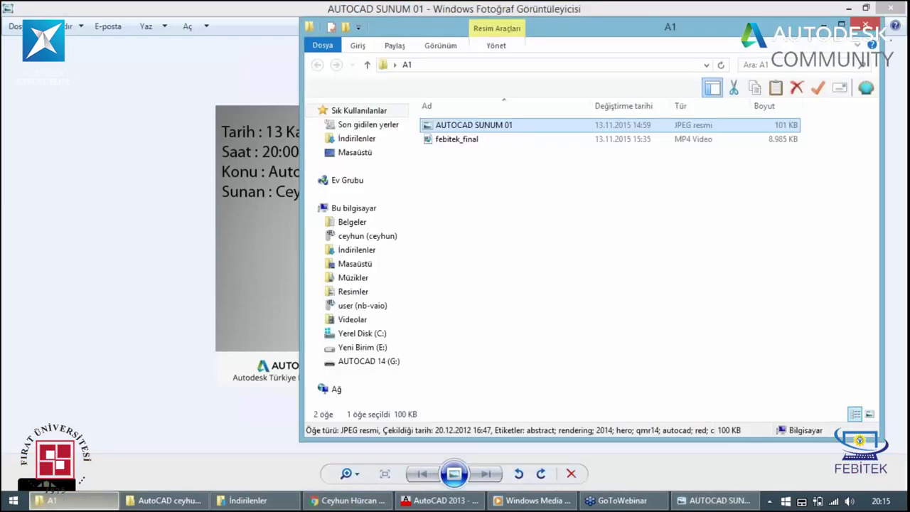
left_click(457, 214)
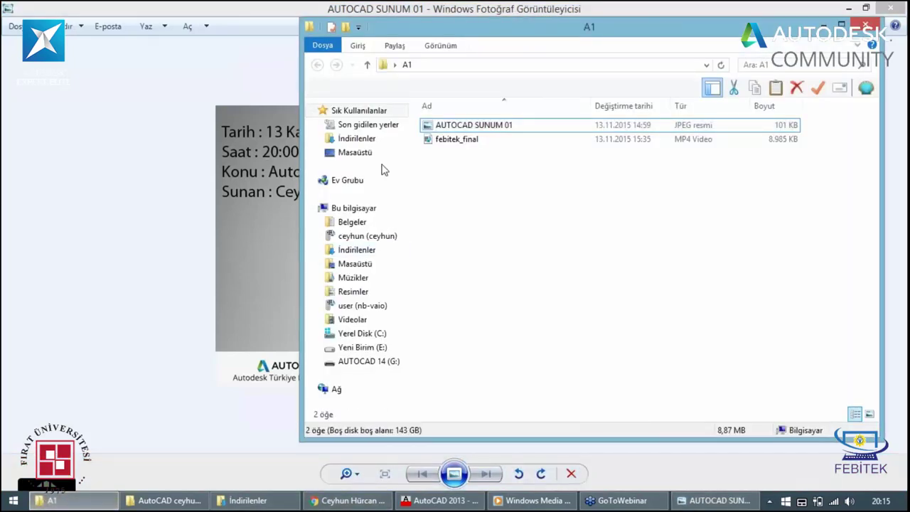
left_click(823, 32)
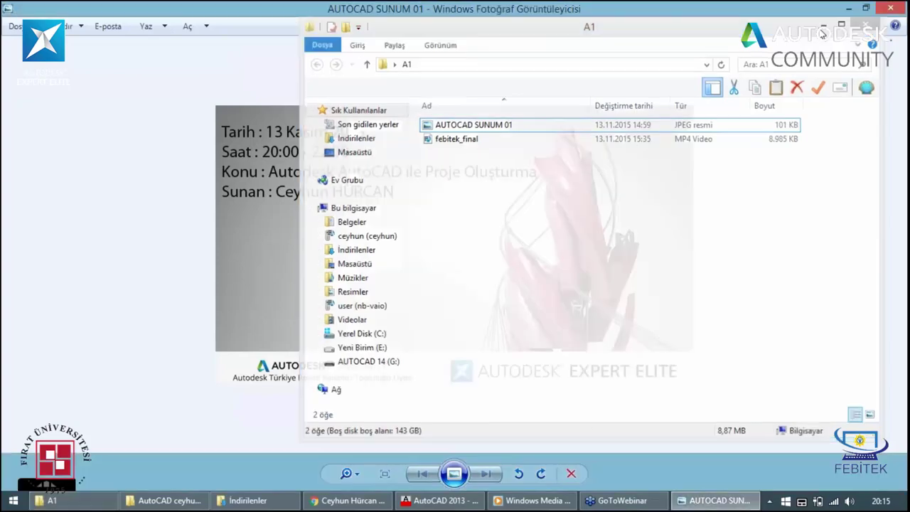
left_click(187, 506)
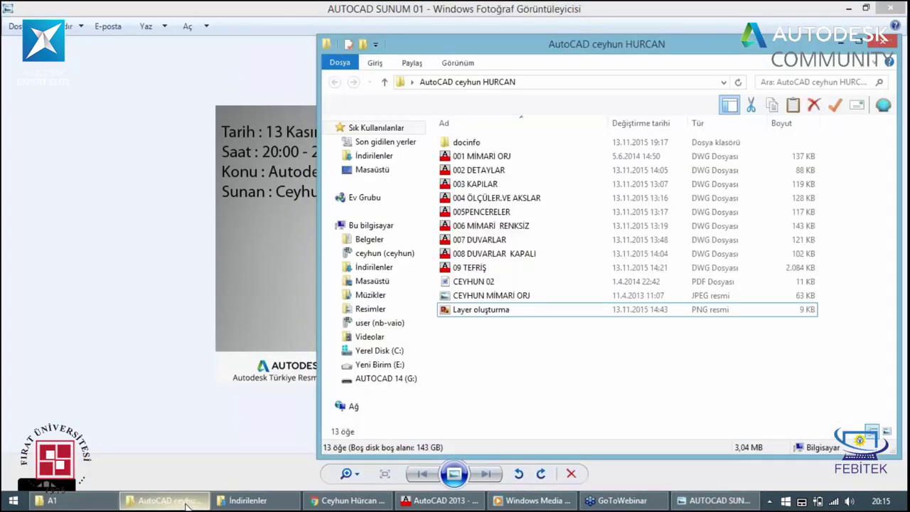
left_click(476, 299)
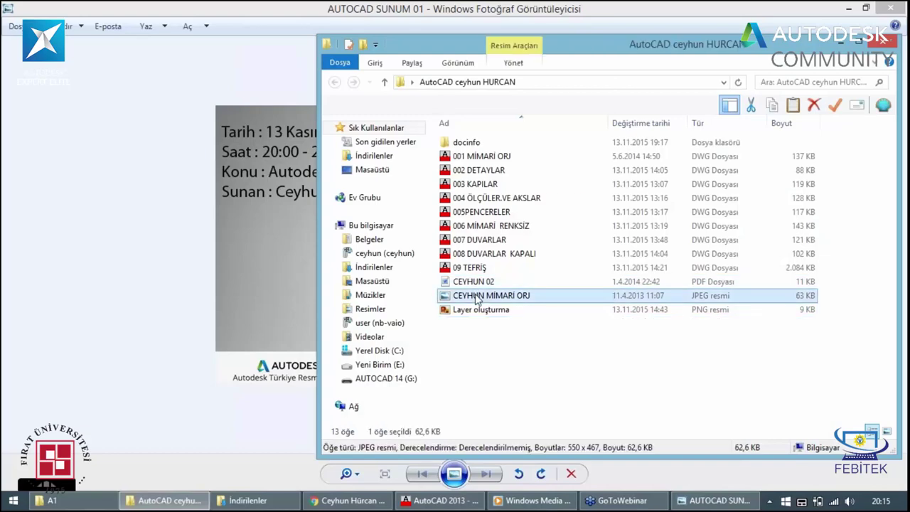
Step: View the floor plan JPEG full screen, then switch back to AutoCAD
double_click(476, 297)
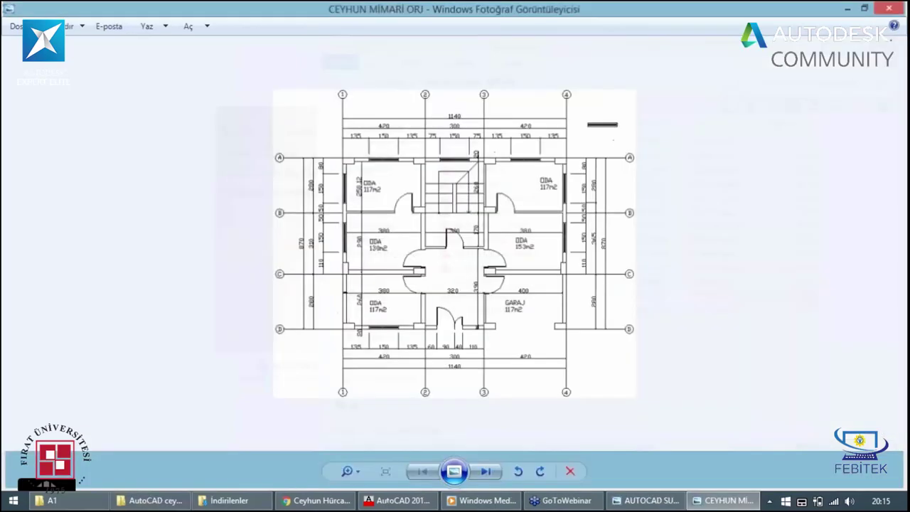
left_click(452, 474)
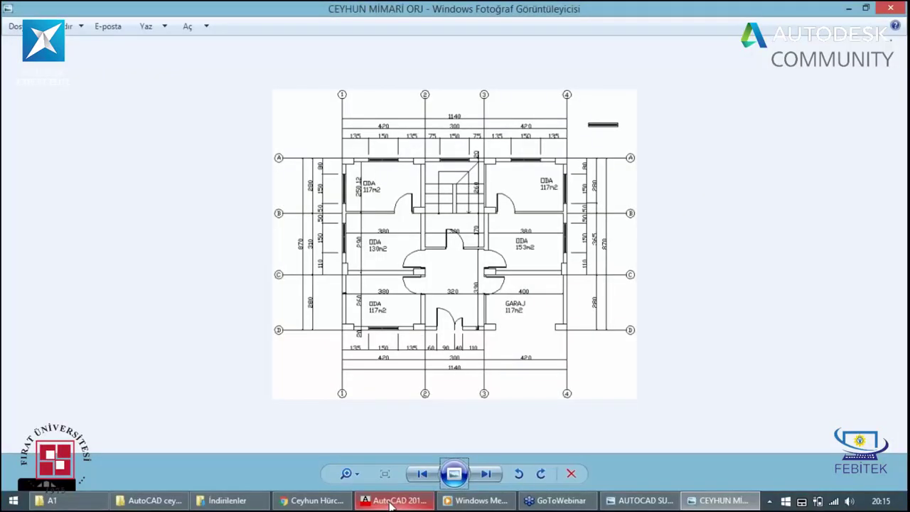
left_click(390, 501)
left_click(272, 217)
key("Escape")
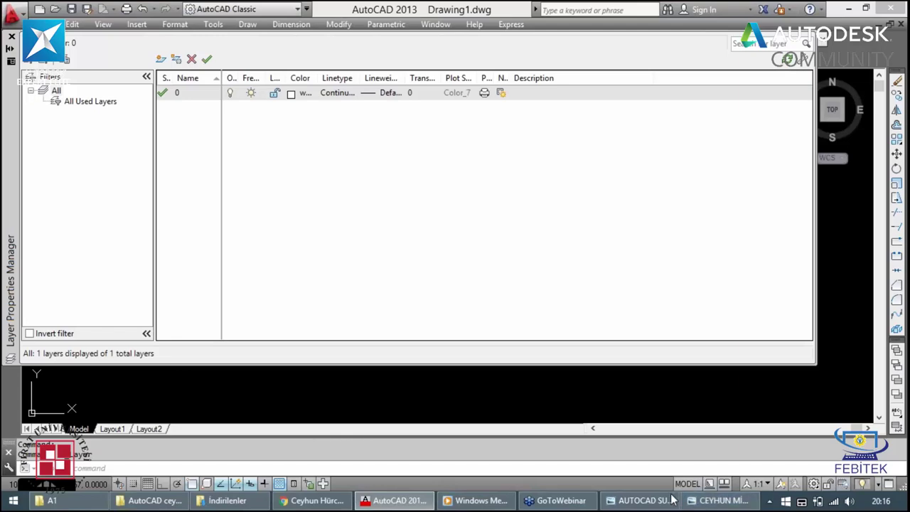
Step: Bring Photo Viewer forward and advance to the 'Layer oluşturma' reference image
left_click(691, 503)
key("Right")
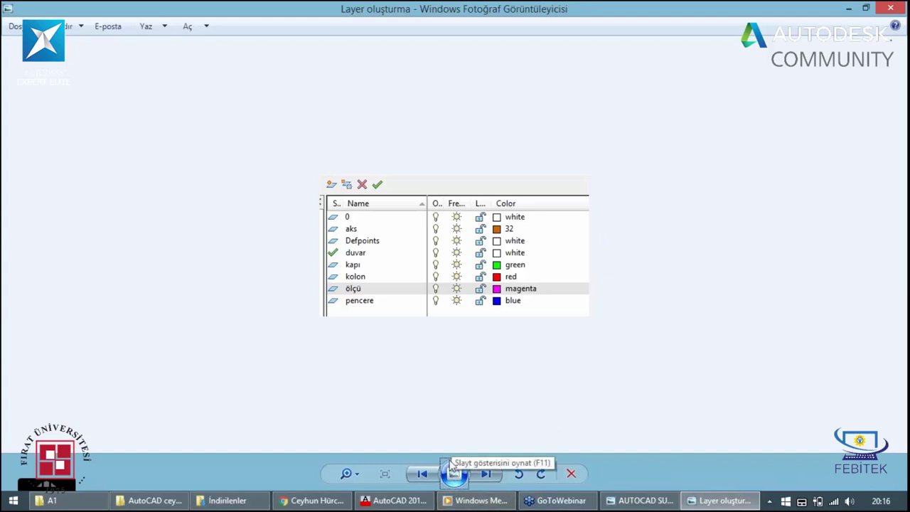
Step: Zoom into the layer list image to read names and colours, then return to AutoCAD
scroll(432, 320, "up", 1)
scroll(432, 321, "up", 1)
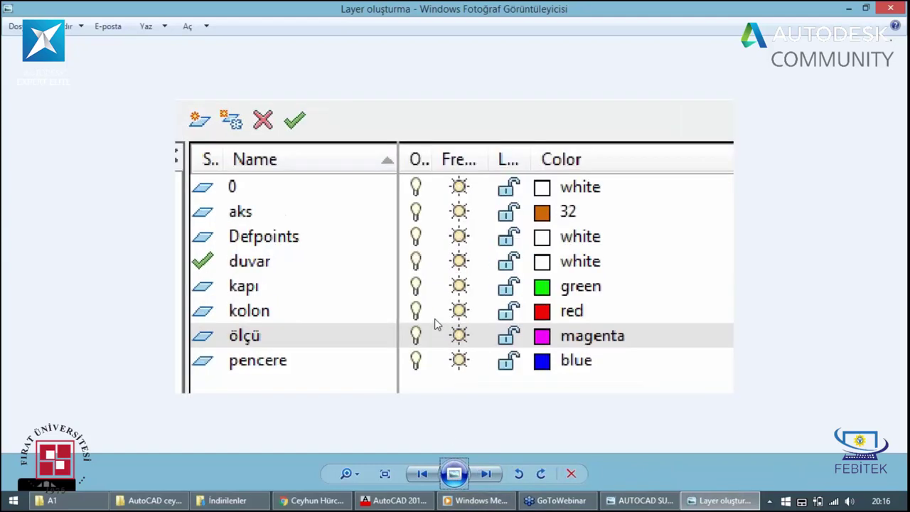
scroll(497, 370, "up", 1)
scroll(567, 425, "up", 1)
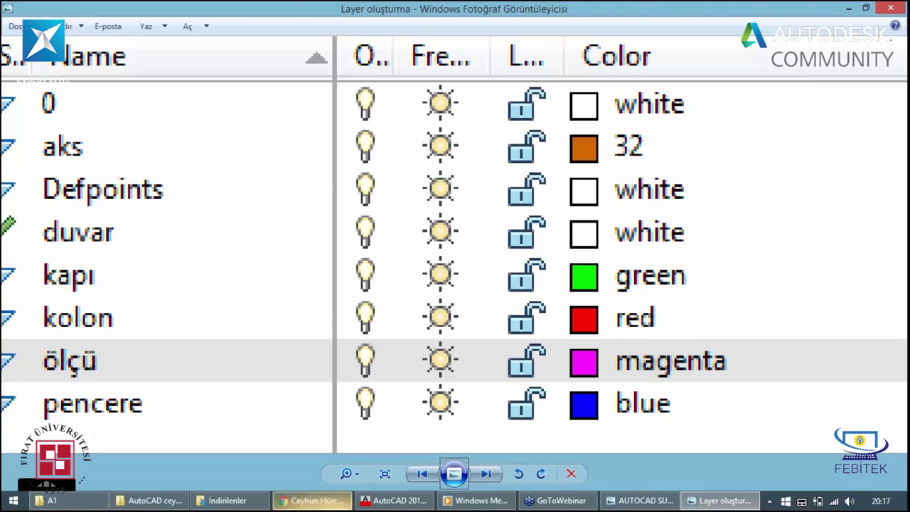
mouse_move(393, 500)
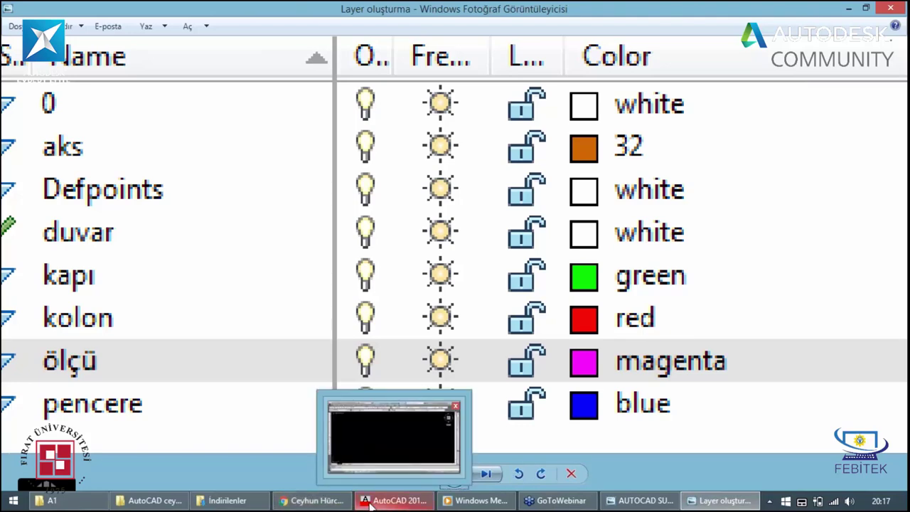
left_click(370, 504)
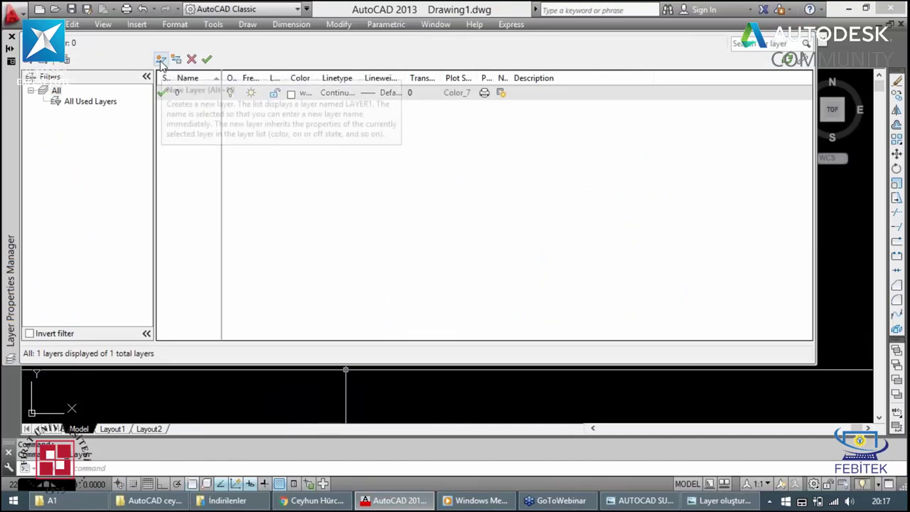
Step: Create new layers named Duvar and aks
left_click(161, 61)
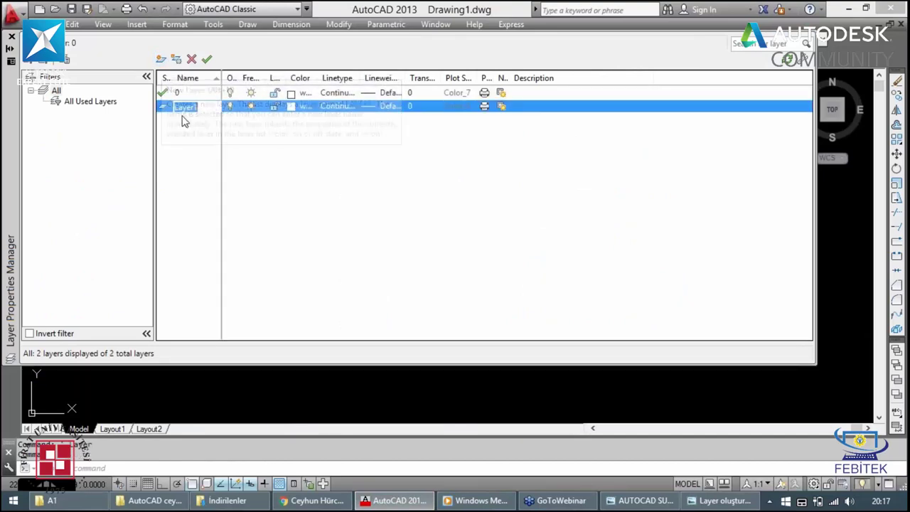
type("Duvar")
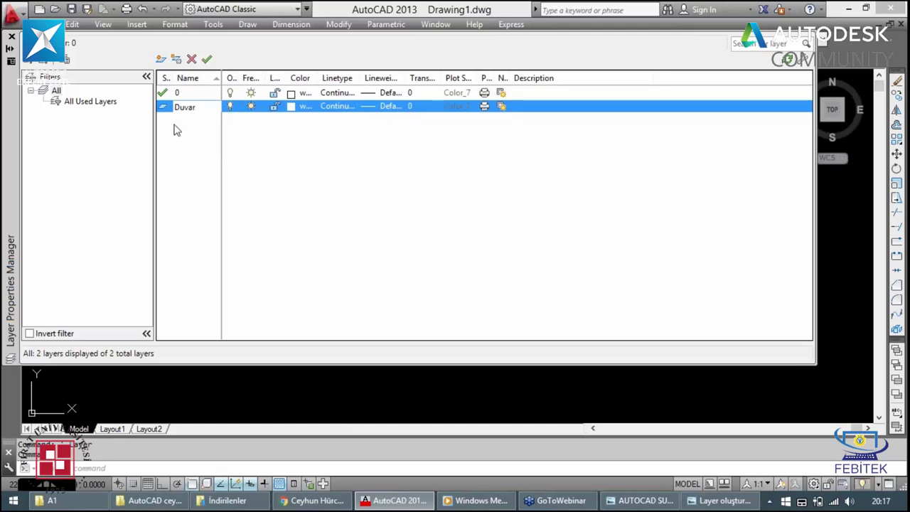
key("Return")
left_click(161, 60)
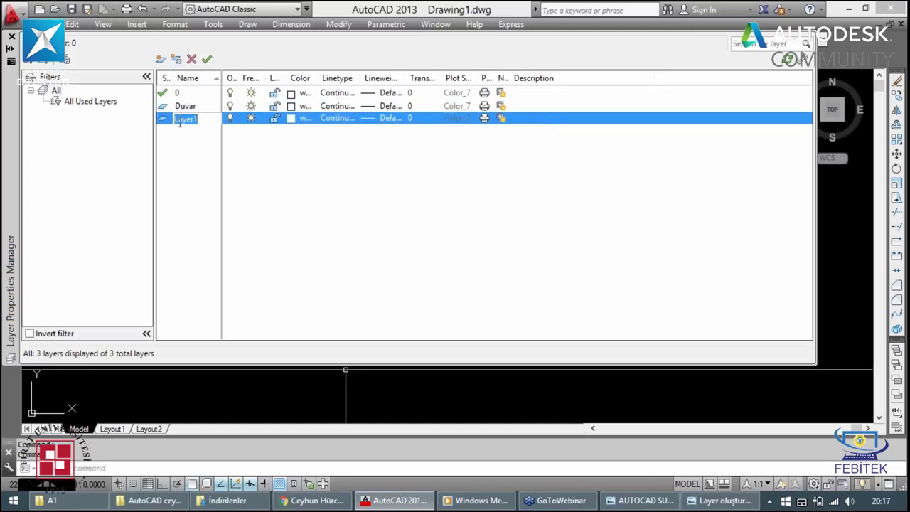
type("aks")
key("Return")
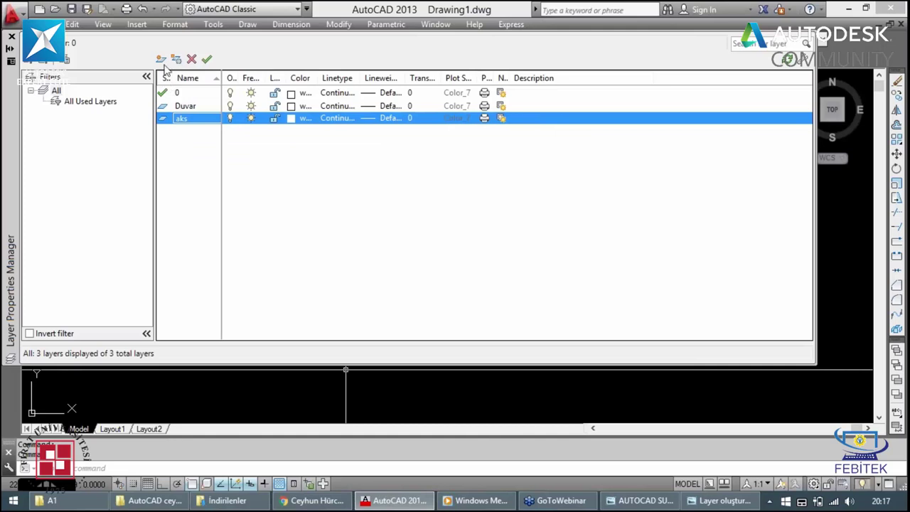
Step: Add three more layers named kapı, ölçü and pencere
left_click(162, 60)
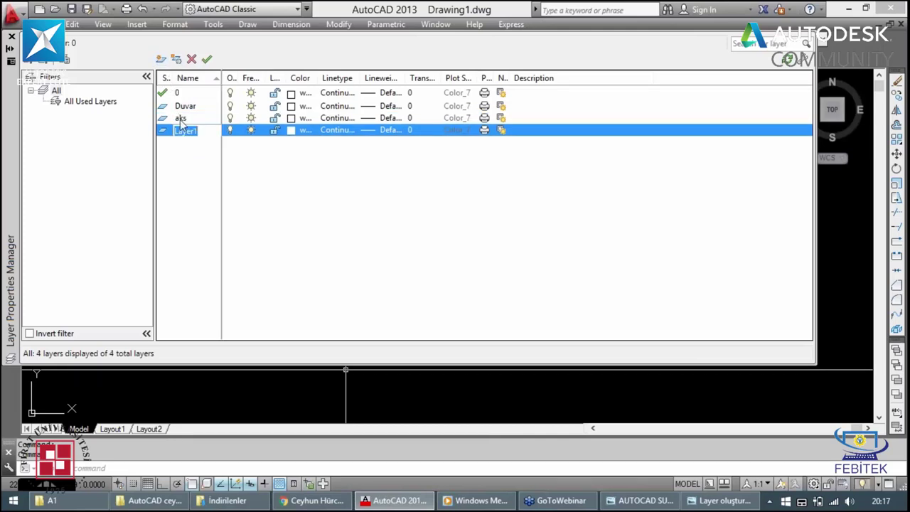
type("k")
key("Return")
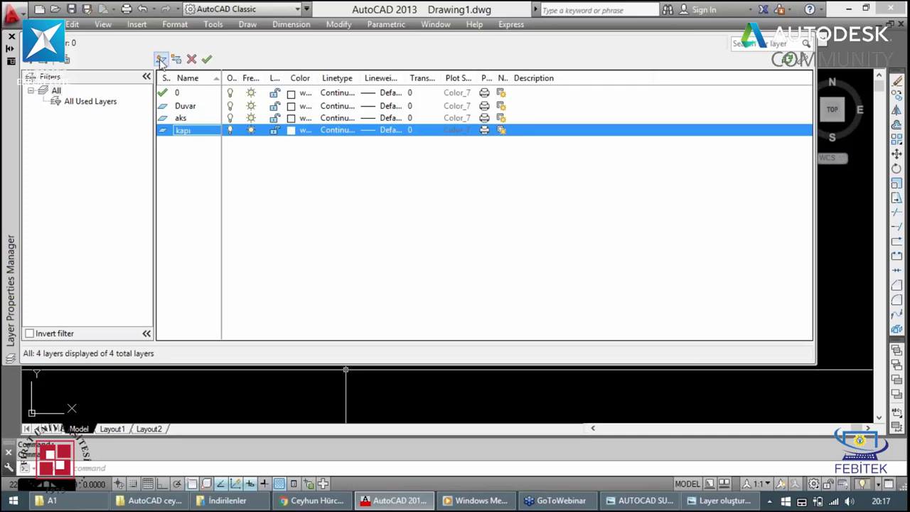
left_click(161, 60)
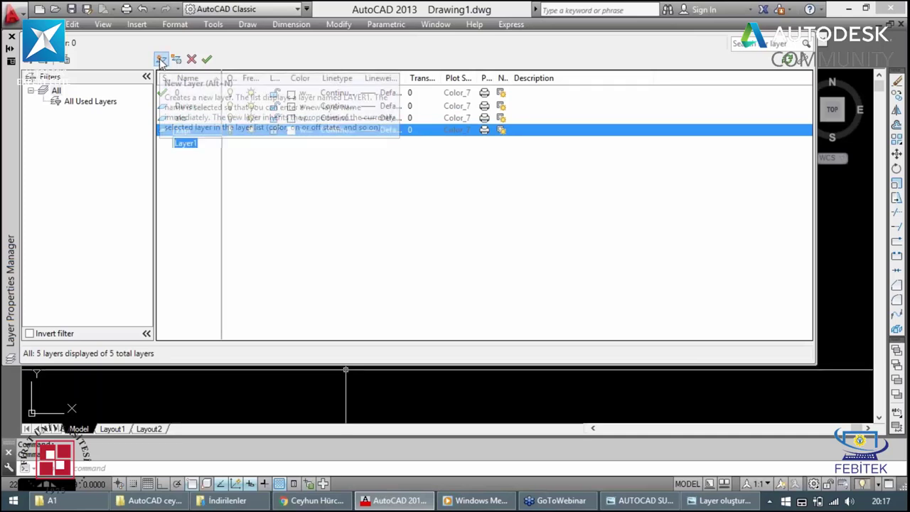
type("ölçü")
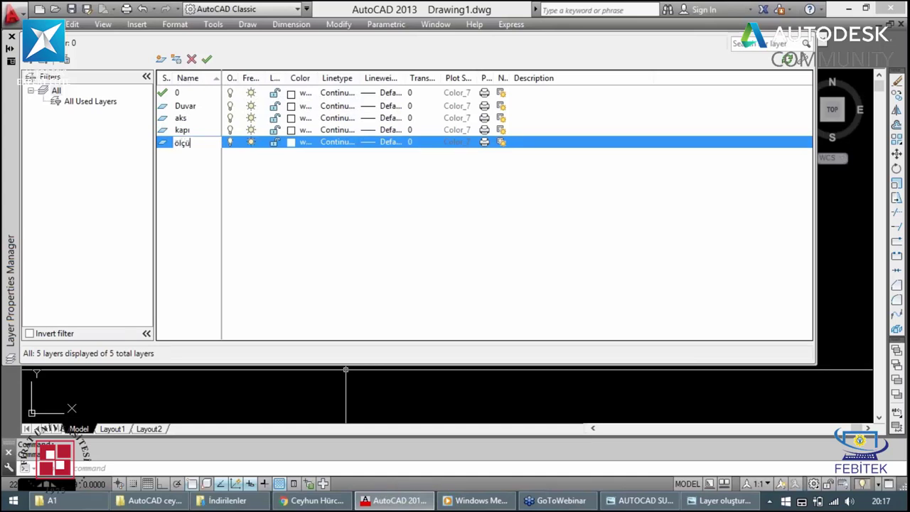
key("Return")
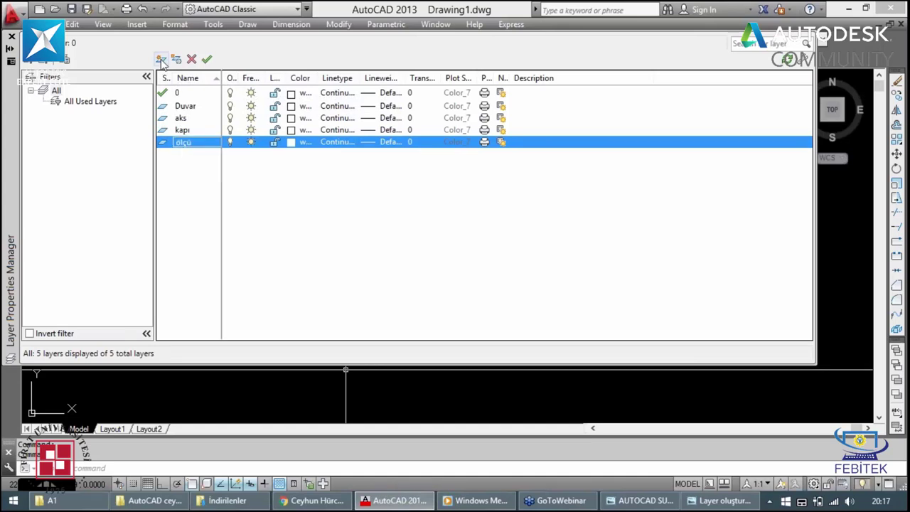
left_click(162, 60)
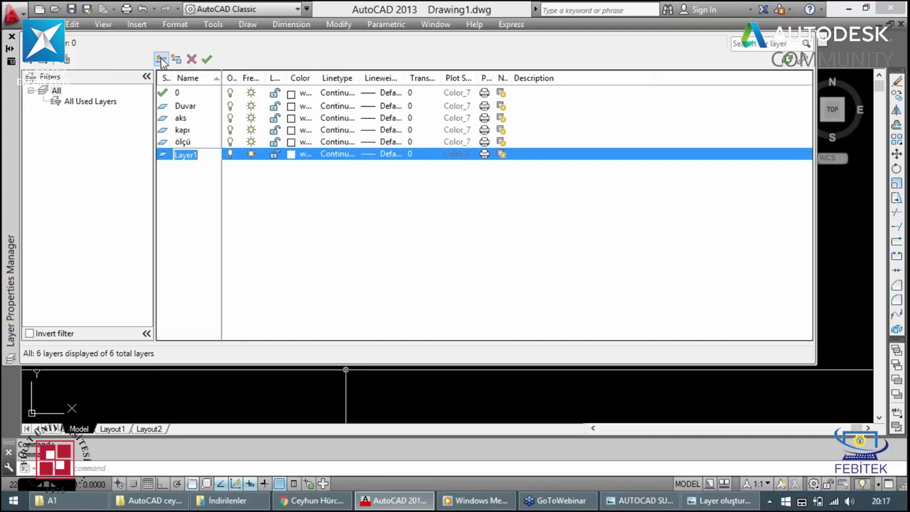
type("p")
left_click(194, 154)
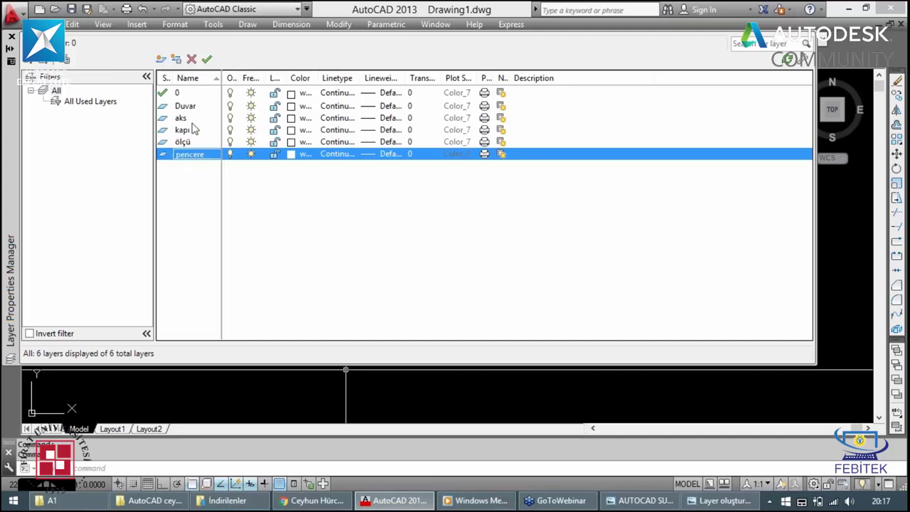
left_click(188, 105)
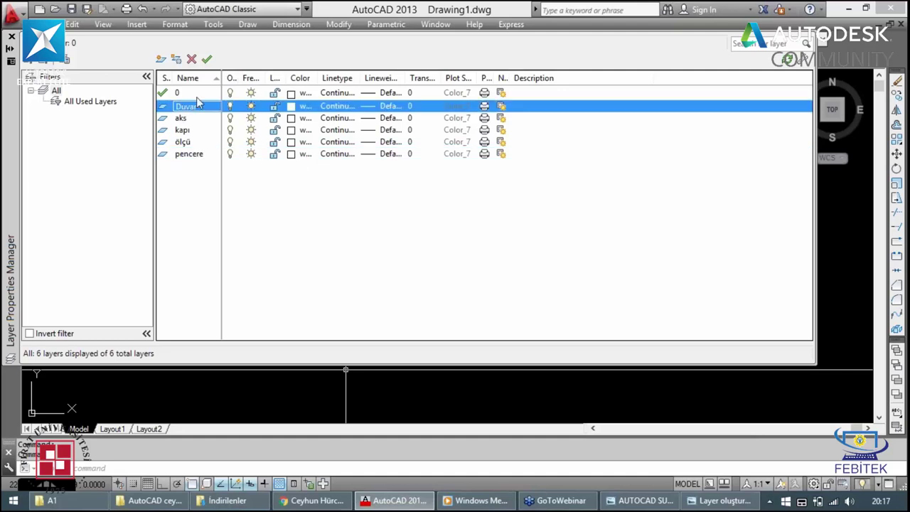
Step: Set layer aks to colour 32 and layer ölçü to magenta
left_click(213, 119)
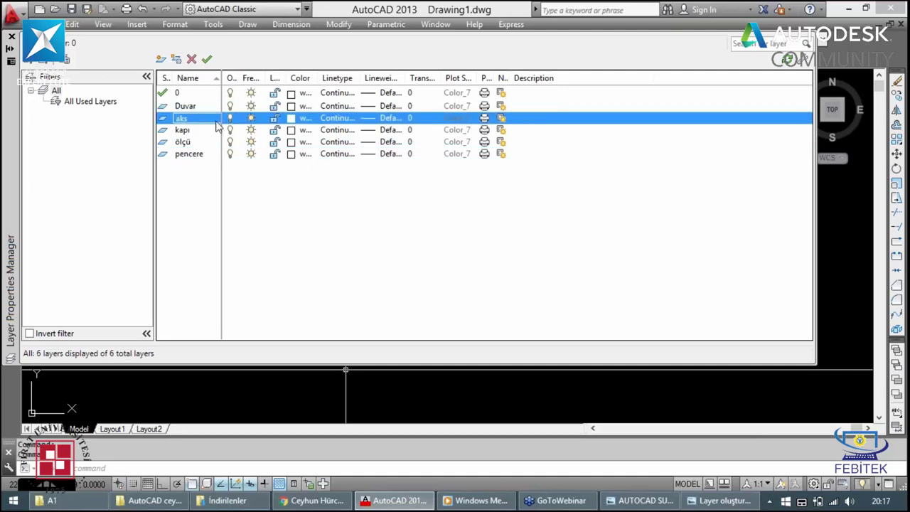
left_click(296, 121)
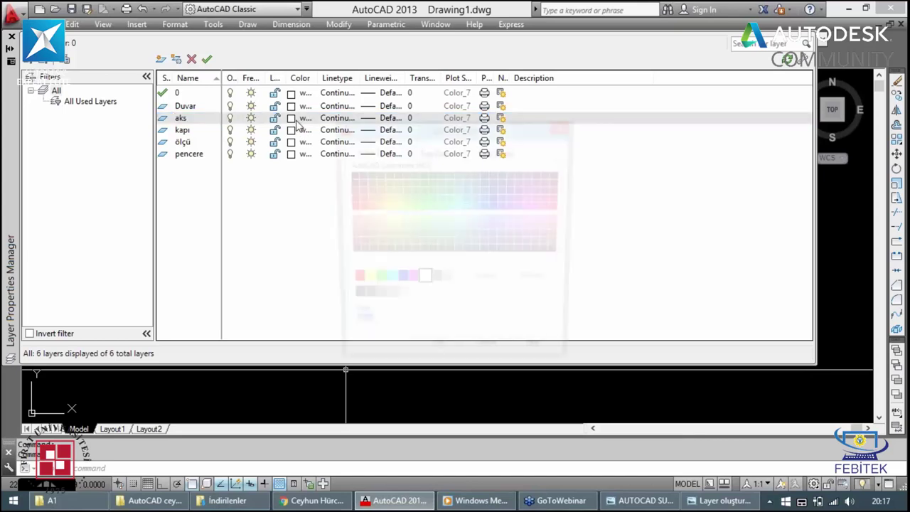
type("32")
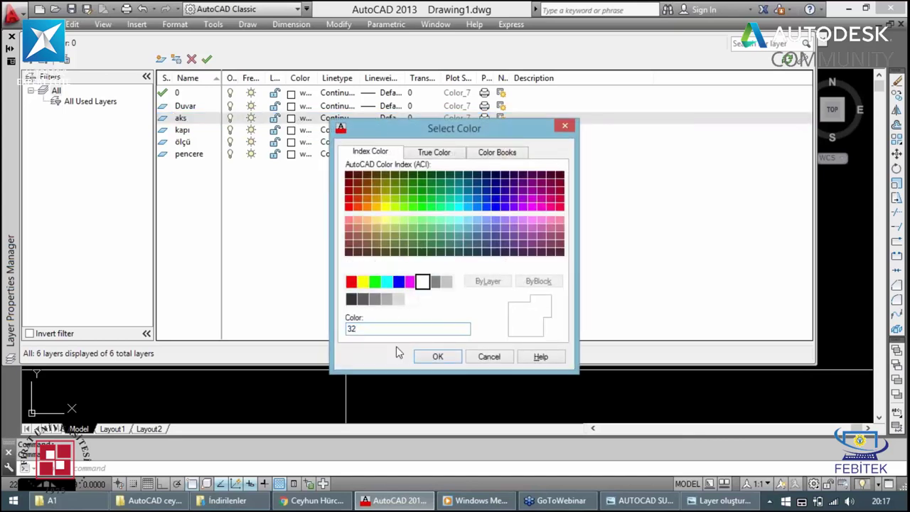
left_click(450, 361)
left_click(196, 109)
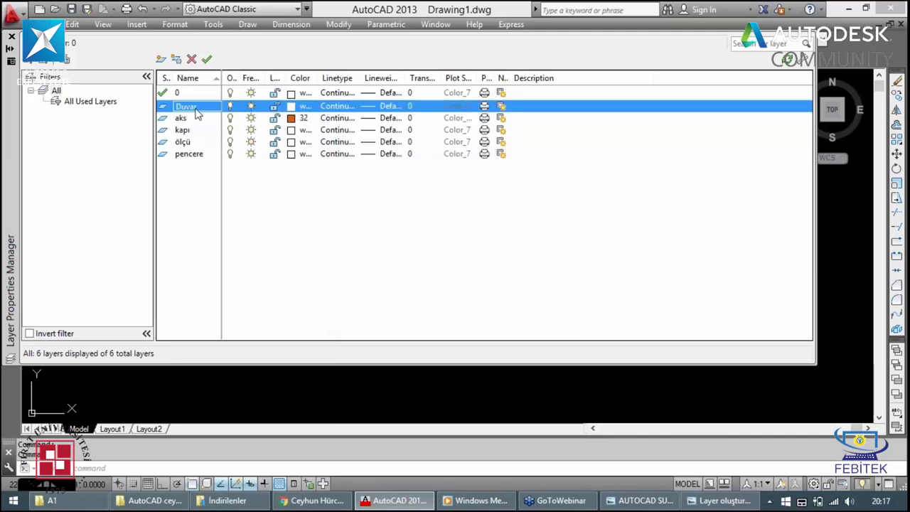
left_click(183, 143)
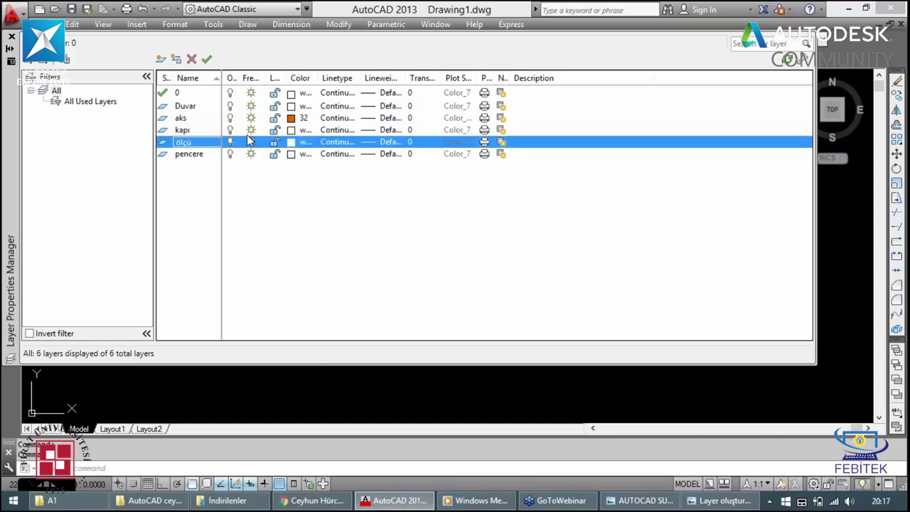
left_click(291, 142)
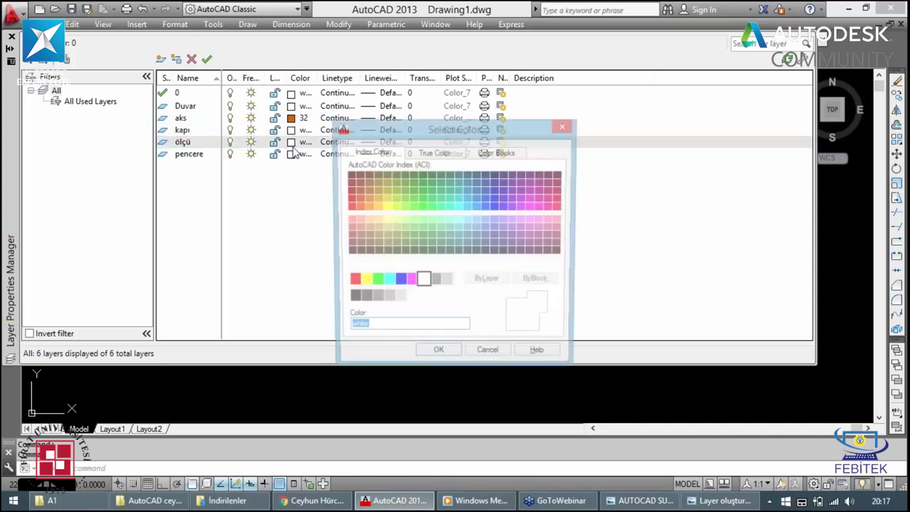
left_click(410, 281)
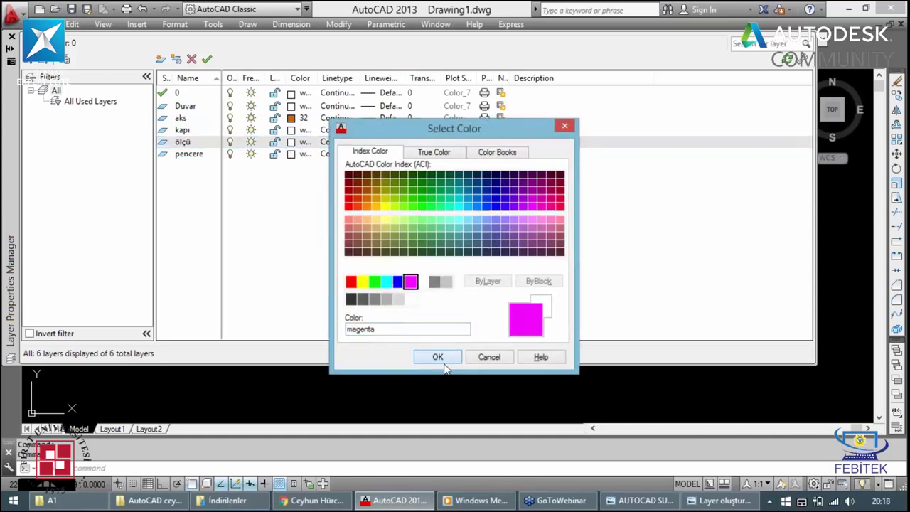
left_click(437, 357)
Step: Colour pencere blue and kapı green, make Duvar current, and close the layer manager
left_click(287, 155)
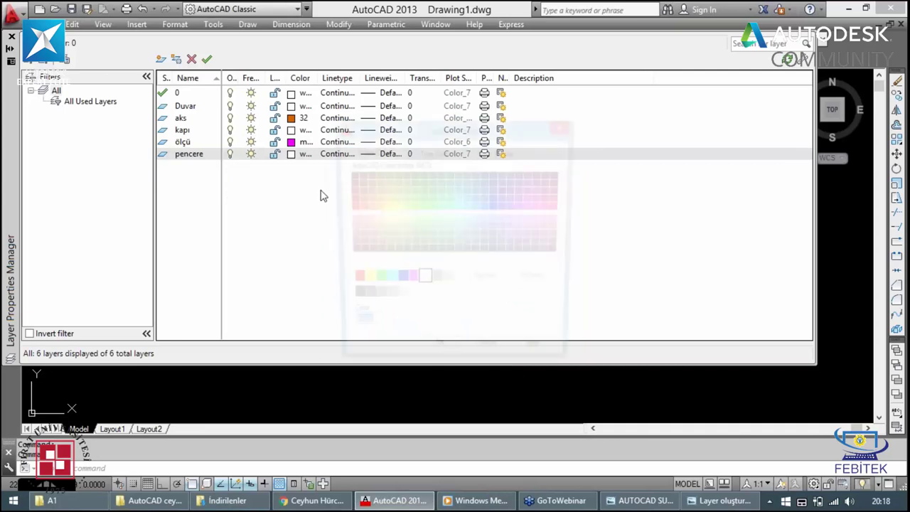
left_click(399, 280)
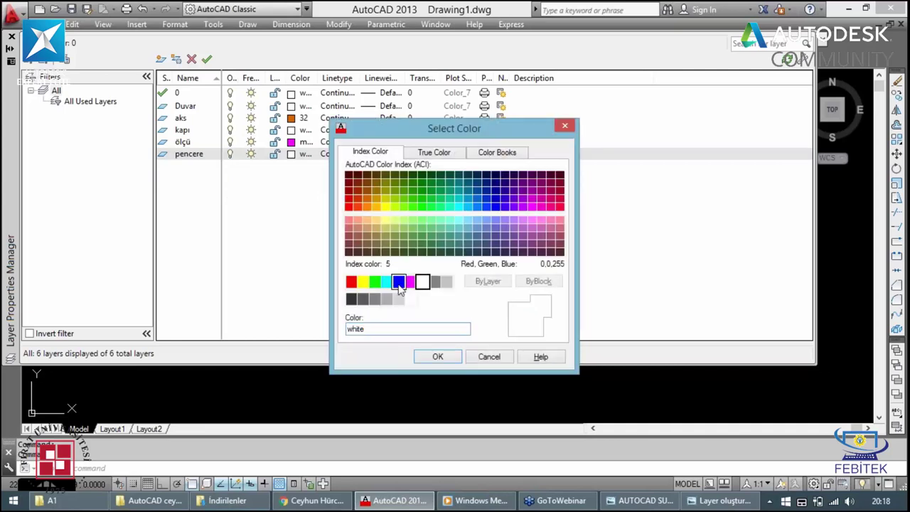
left_click(430, 354)
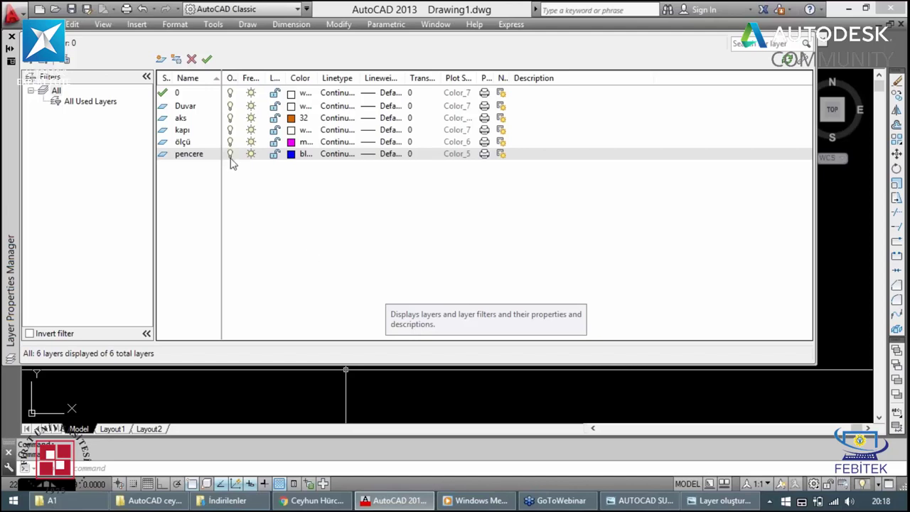
left_click(297, 132)
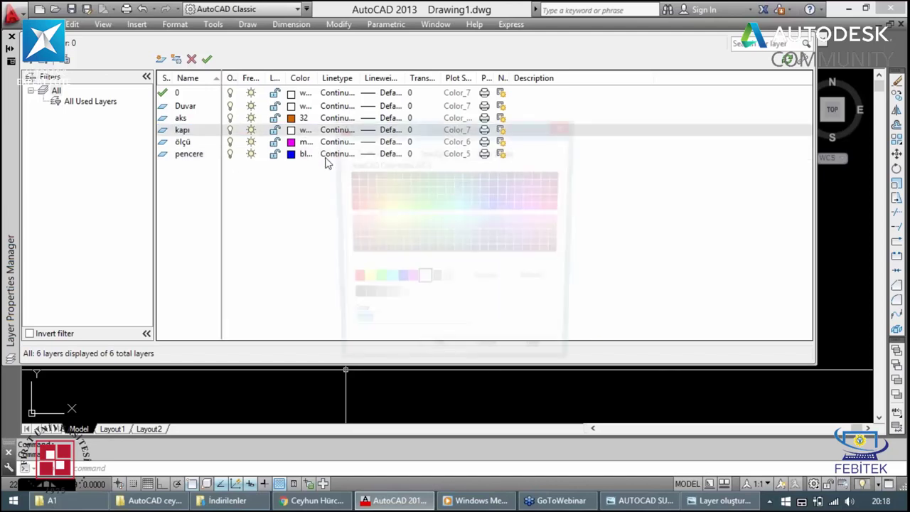
left_click(374, 281)
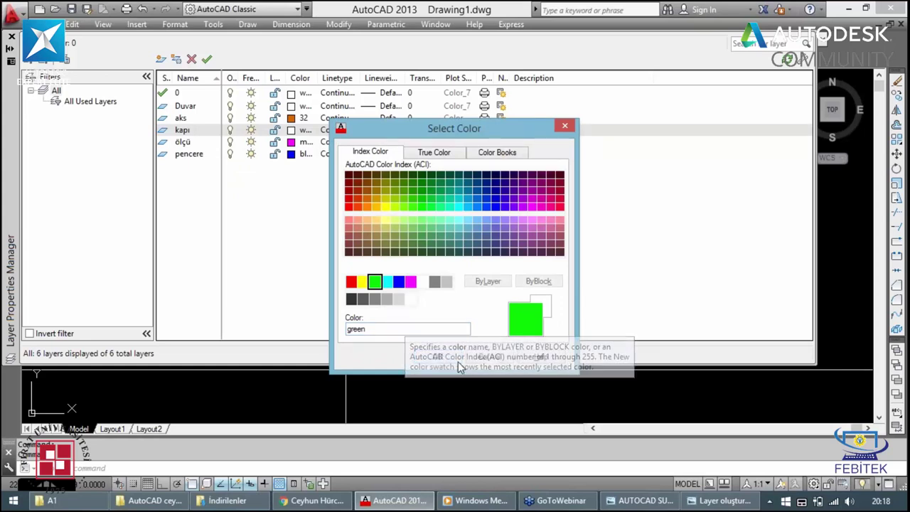
left_click(438, 356)
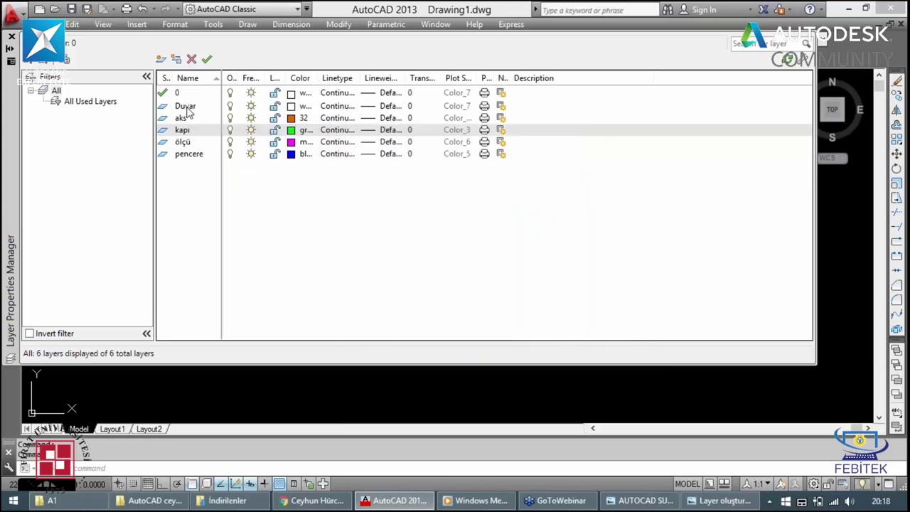
left_click(187, 107)
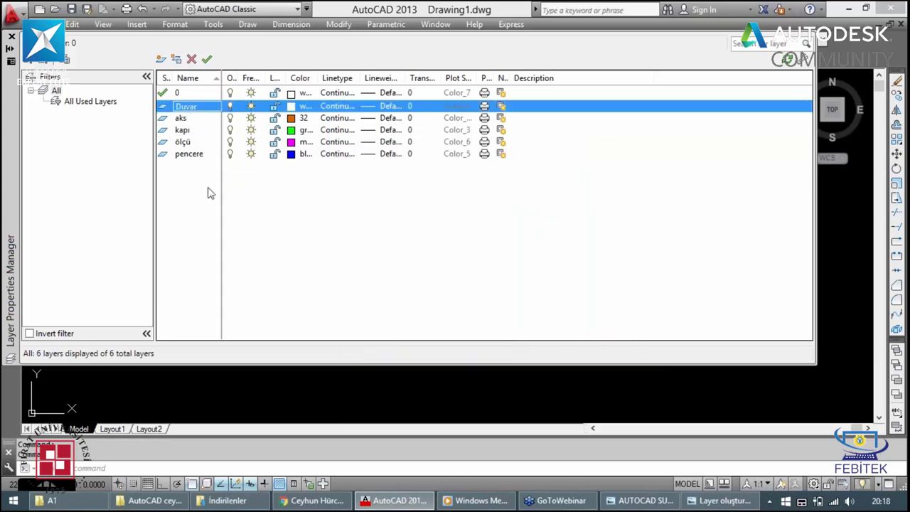
left_click(208, 60)
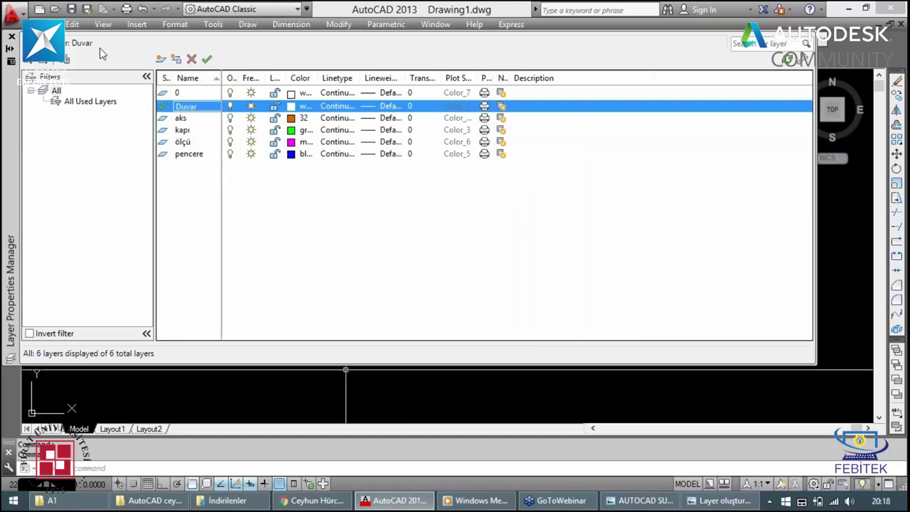
left_click(11, 37)
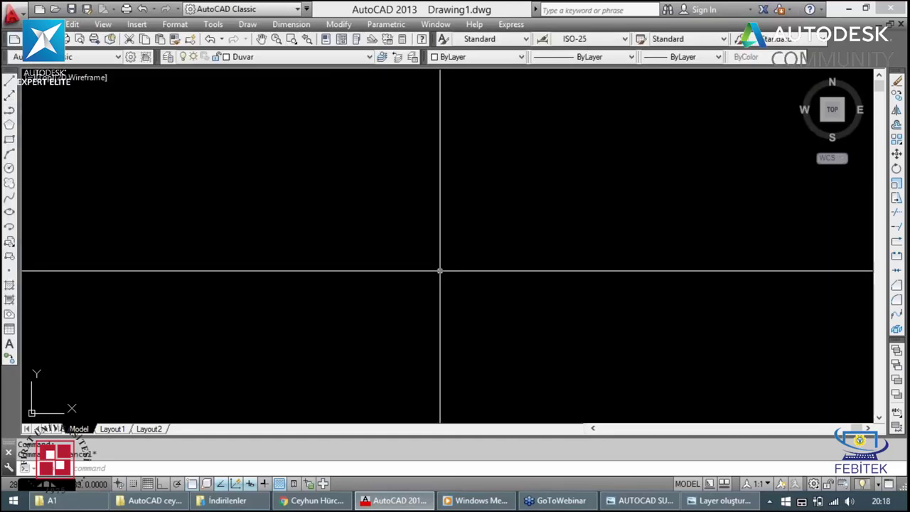
left_click(718, 501)
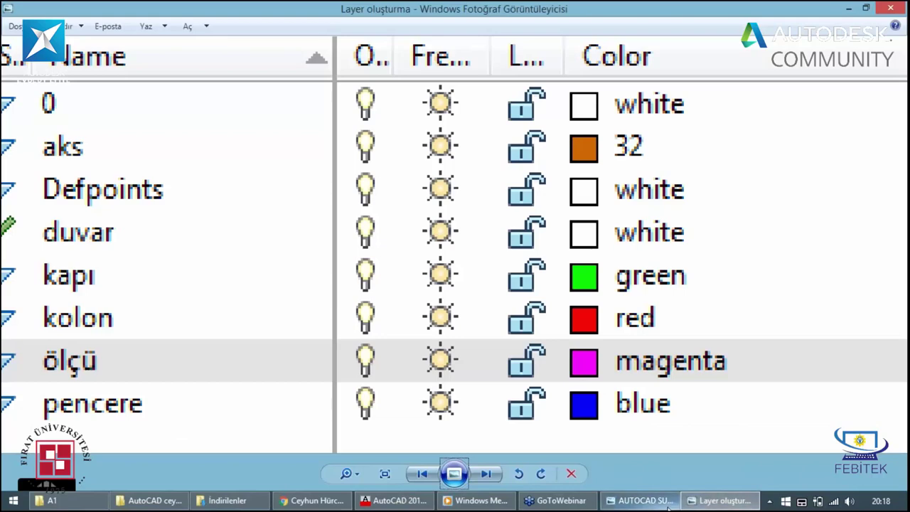
mouse_move(639, 500)
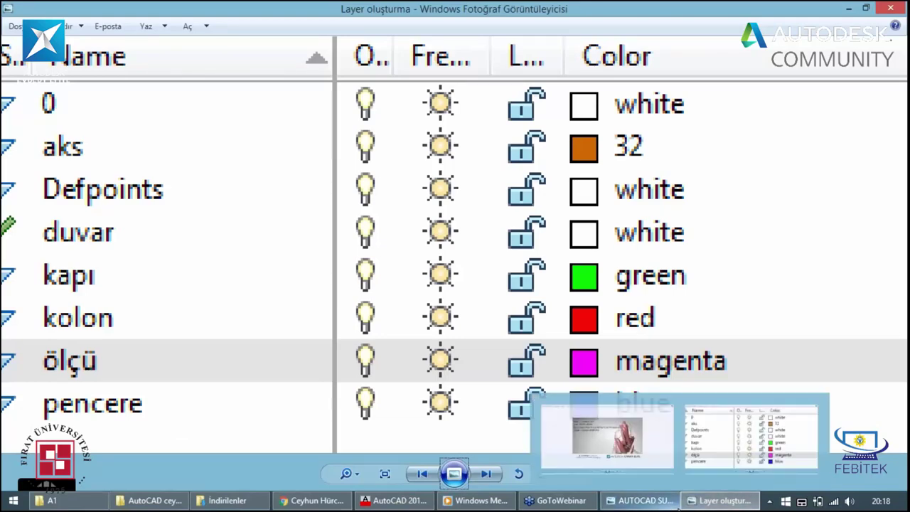
key("Right")
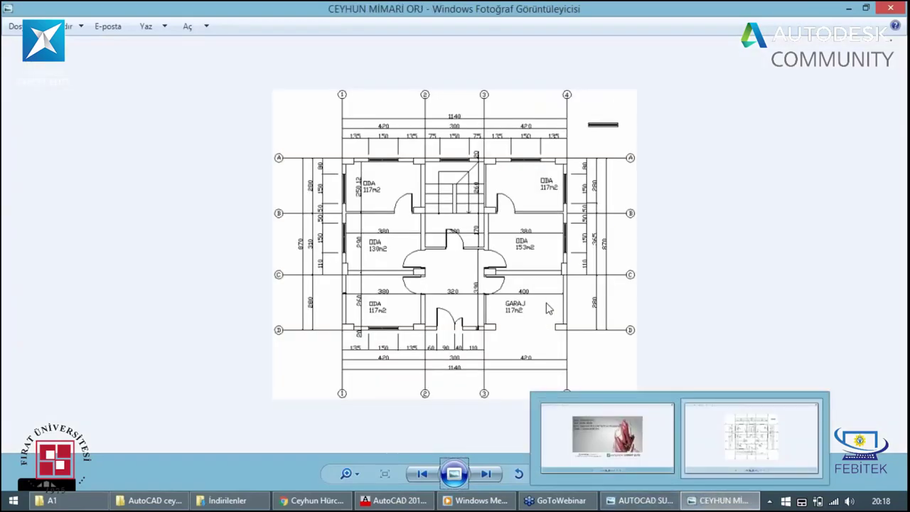
left_click(851, 8)
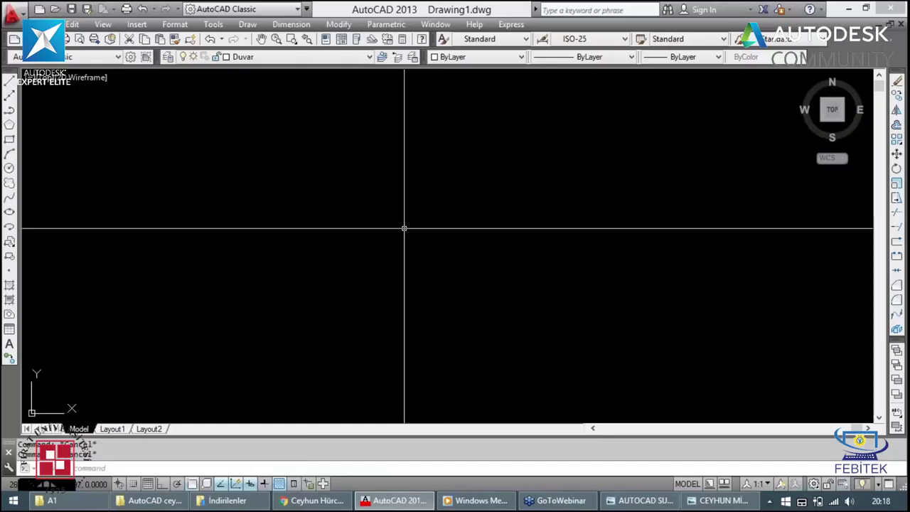
Step: With Ortho on, draw the 1140-long top line and the 870-long right side downward
type("r")
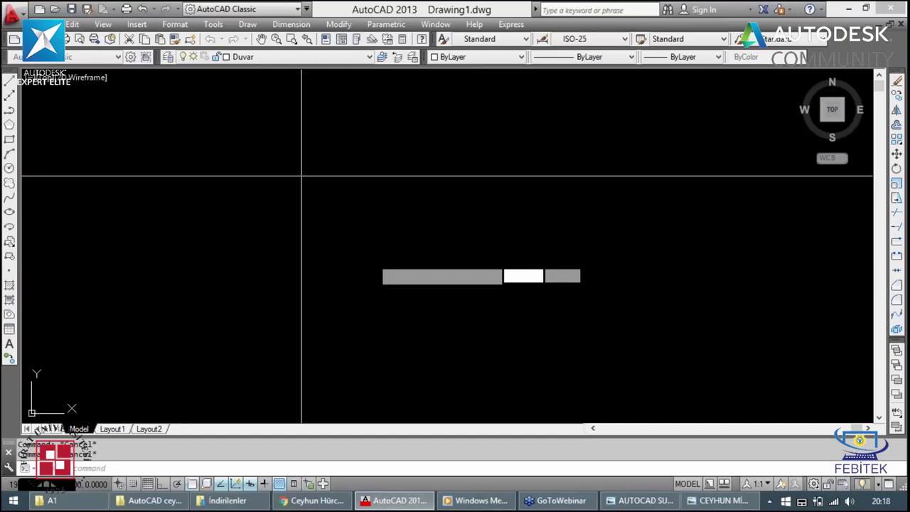
key("Return")
key("Escape")
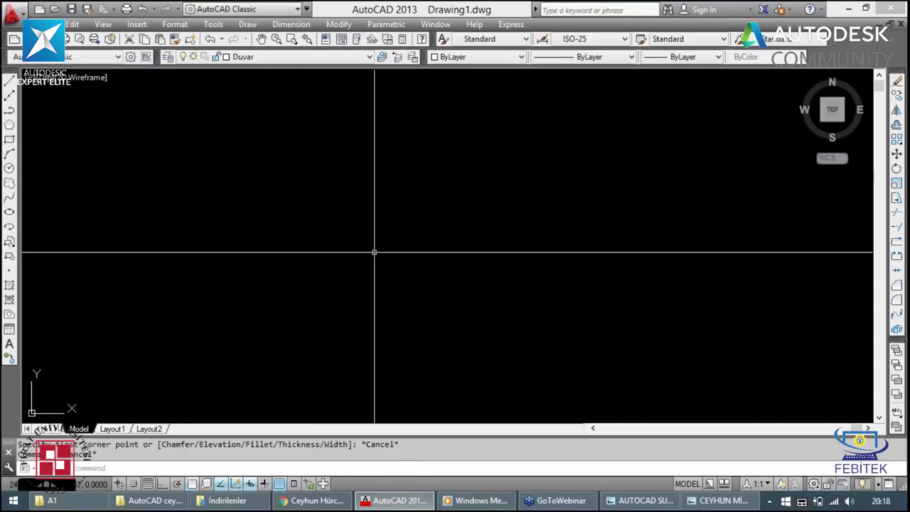
key("l")
key("Return")
left_click(290, 201)
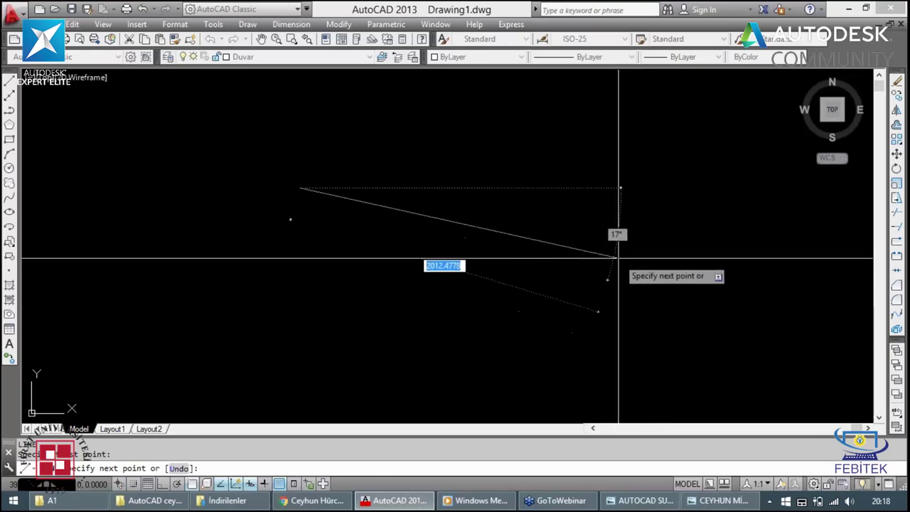
key("F8")
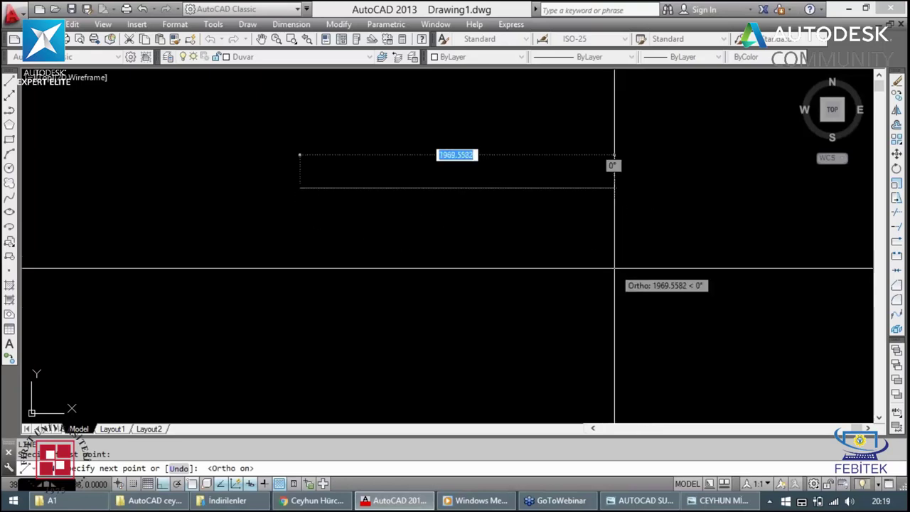
type("1140")
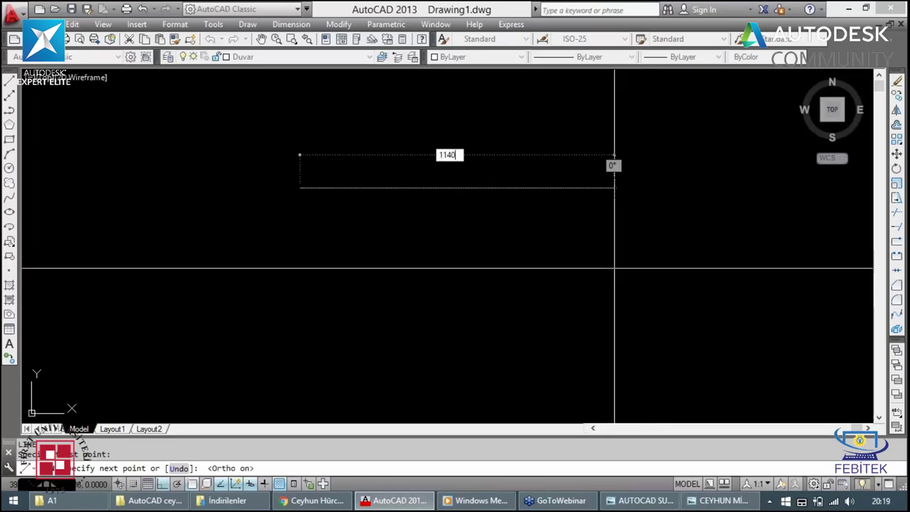
key("Return")
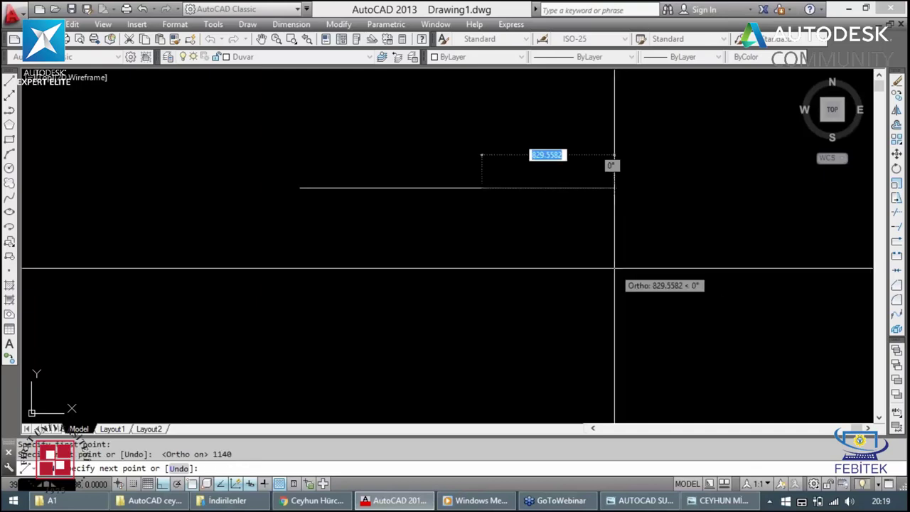
type("870")
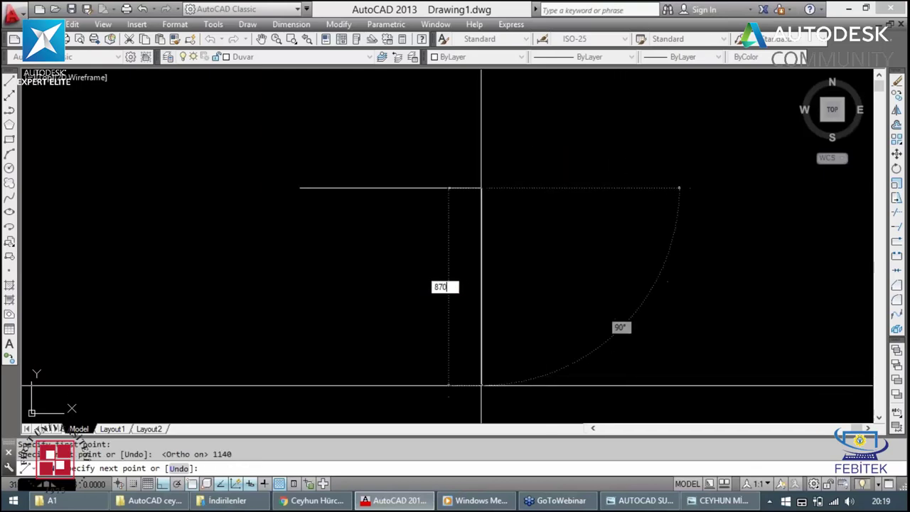
key("Return")
Step: Undo a stray segment, then add the 1140 bottom line and left side to close the rectangle
key("Escape")
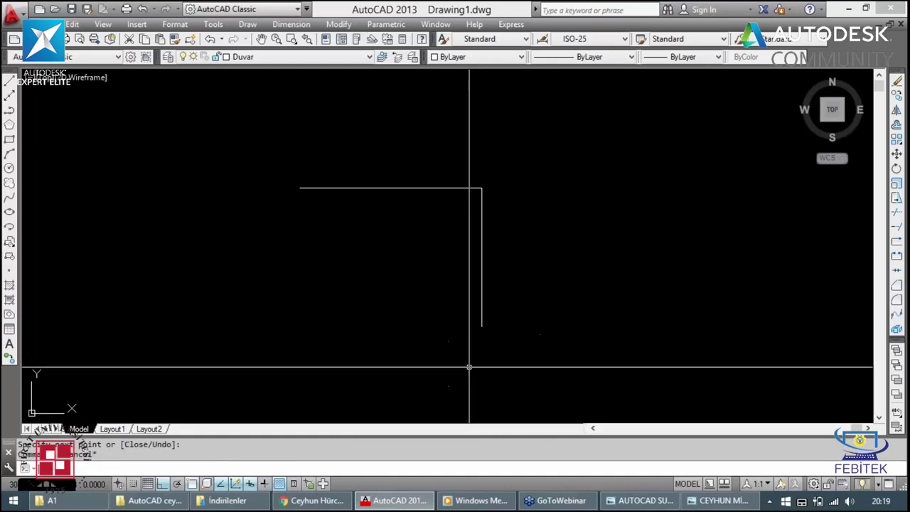
key("Escape")
key("space")
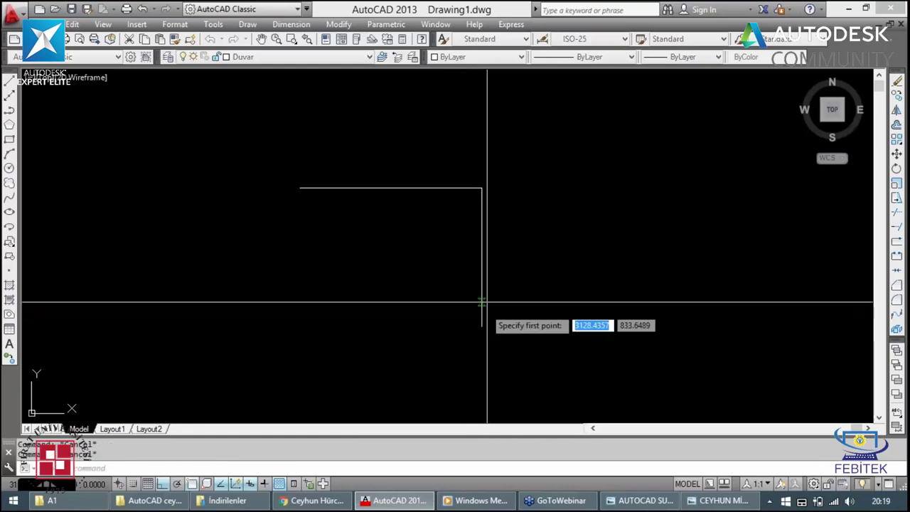
left_click(481, 325)
type("870")
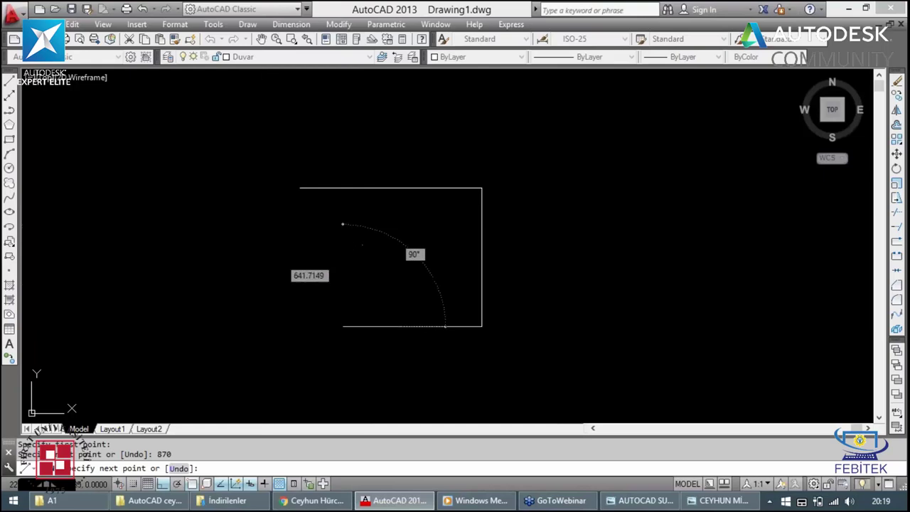
key("Escape")
key("ctrl+z")
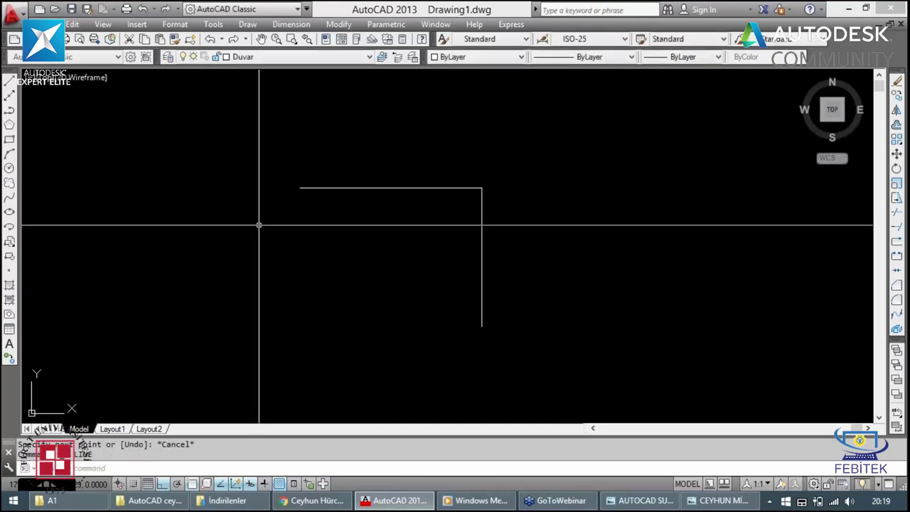
left_click(482, 326)
type("1140")
key("Return")
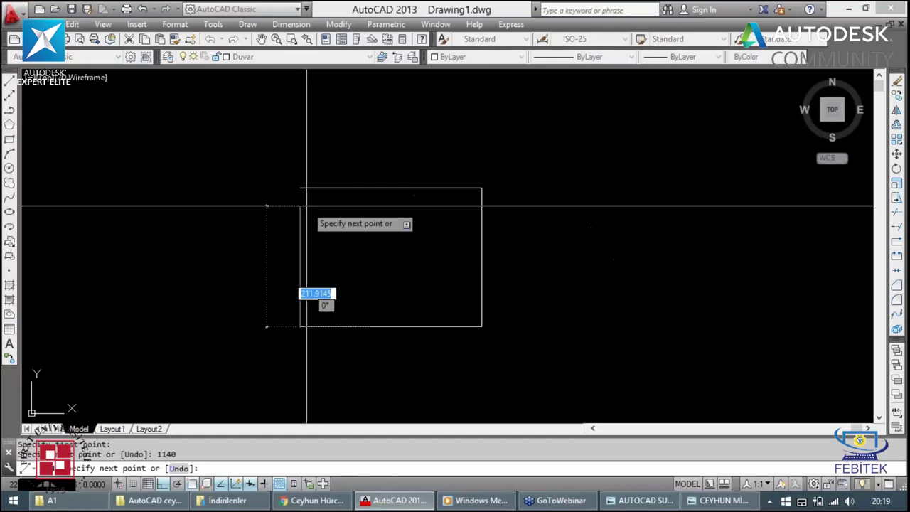
type("870")
key("Return")
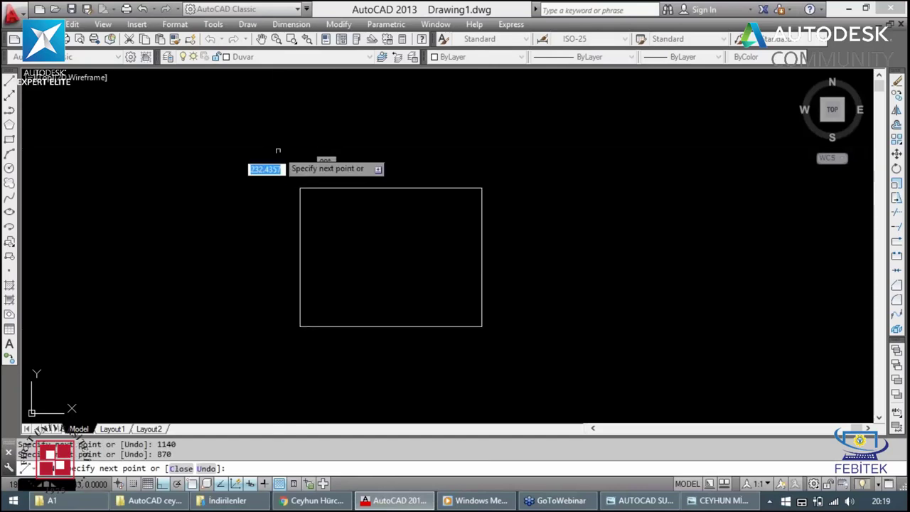
key("Escape")
scroll(326, 158, "up", 2)
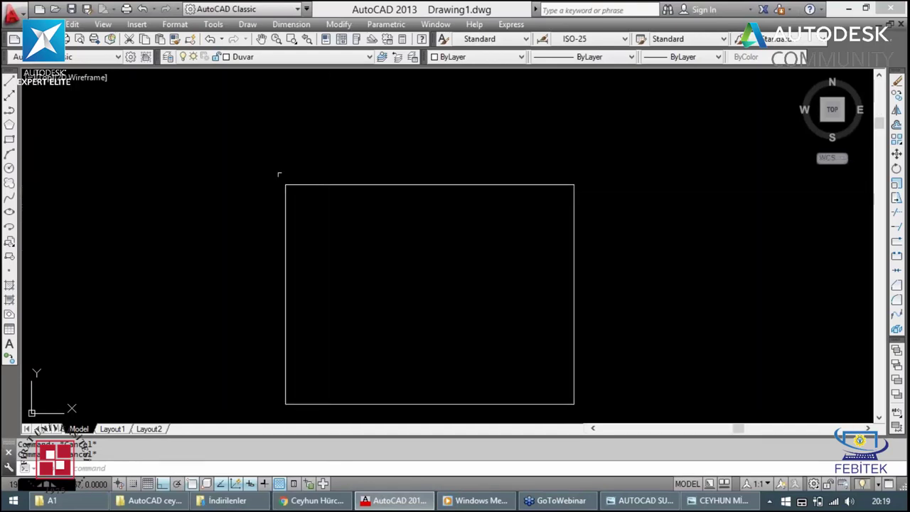
Step: Offset the top, right, bottom and left rectangle edges 20 units inward
type("o")
key("Return")
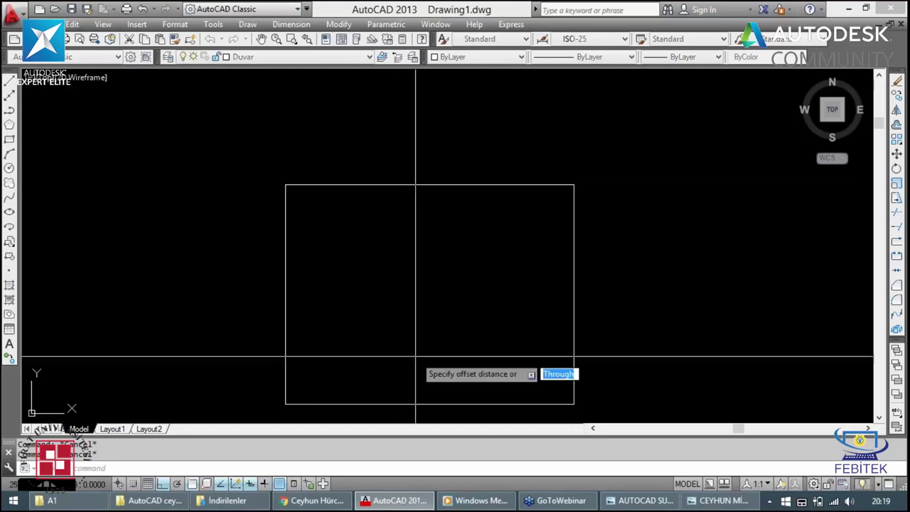
type("20")
key("Return")
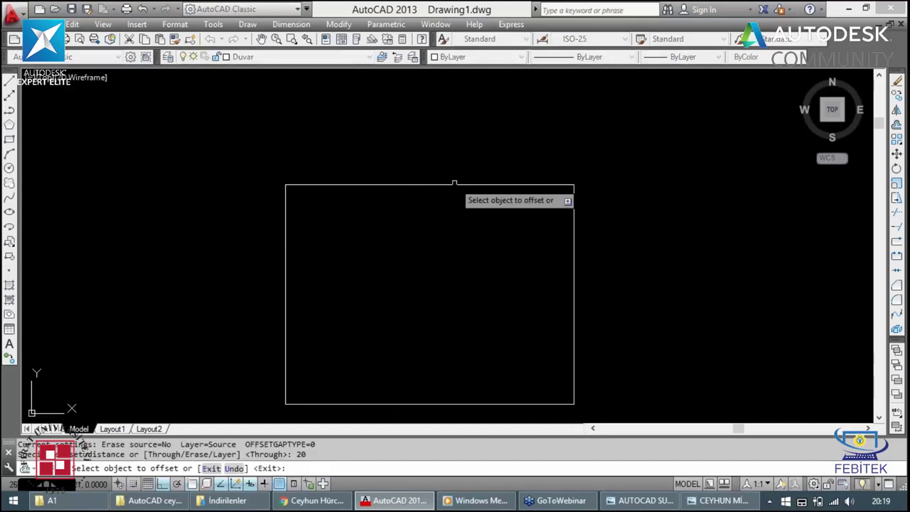
left_click(457, 188)
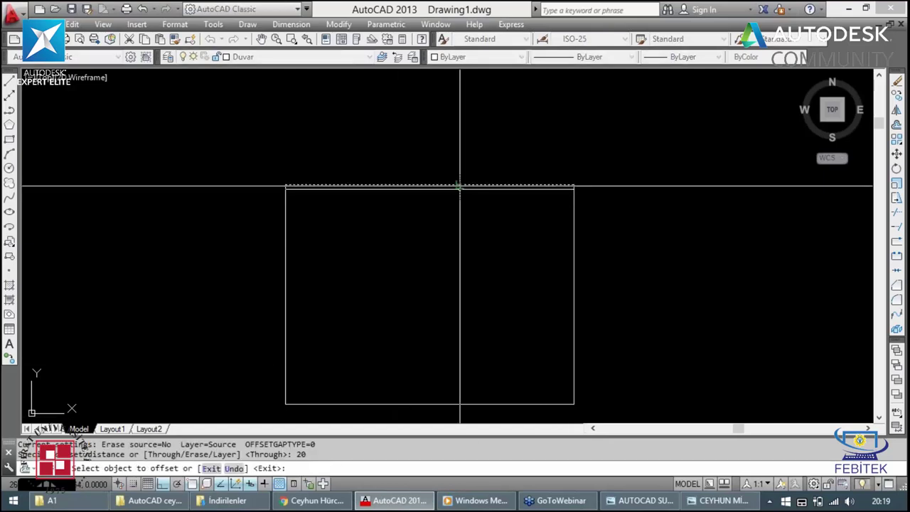
left_click(456, 193)
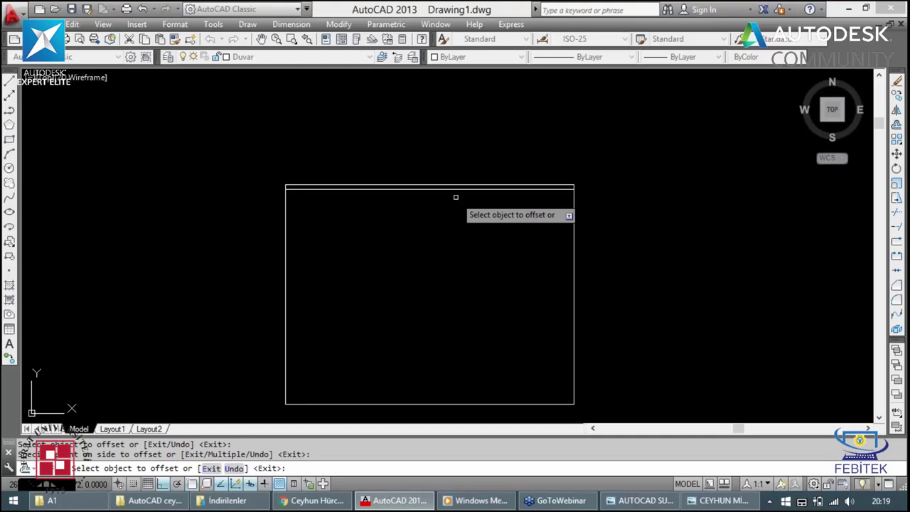
left_click(573, 246)
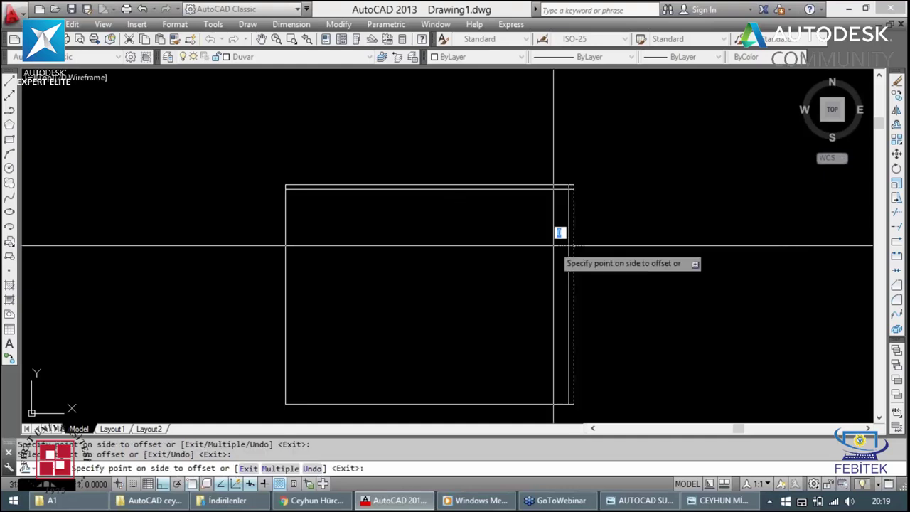
left_click(554, 246)
left_click(515, 404)
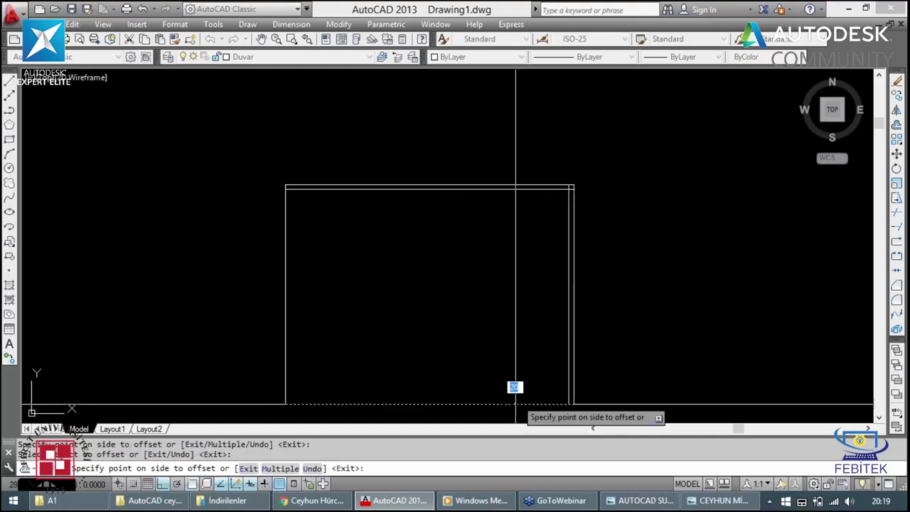
left_click(514, 392)
left_click(286, 354)
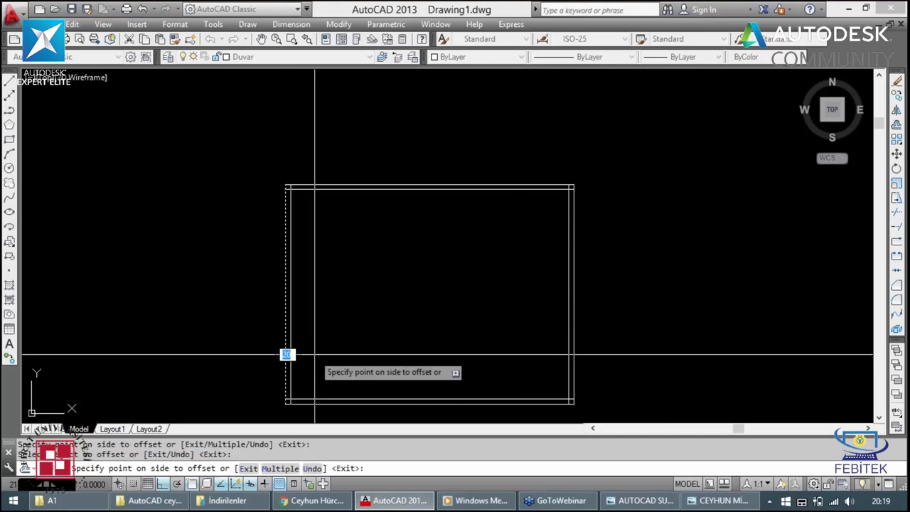
left_click(306, 354)
key("Escape")
scroll(289, 178, "up", 5)
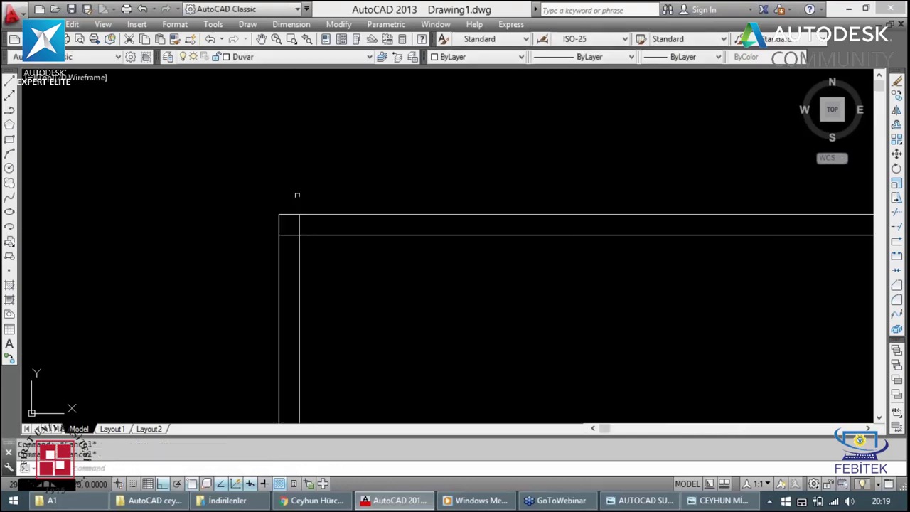
Step: Make aborted TRIM attempts at a corner while panning and zooming the view
type("tr")
key("Return")
key("Return")
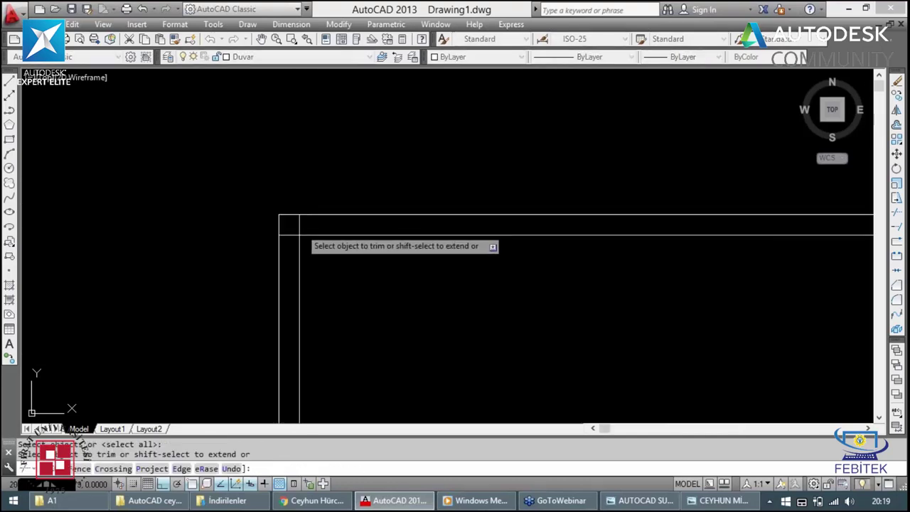
left_click(286, 238)
left_click(171, 246)
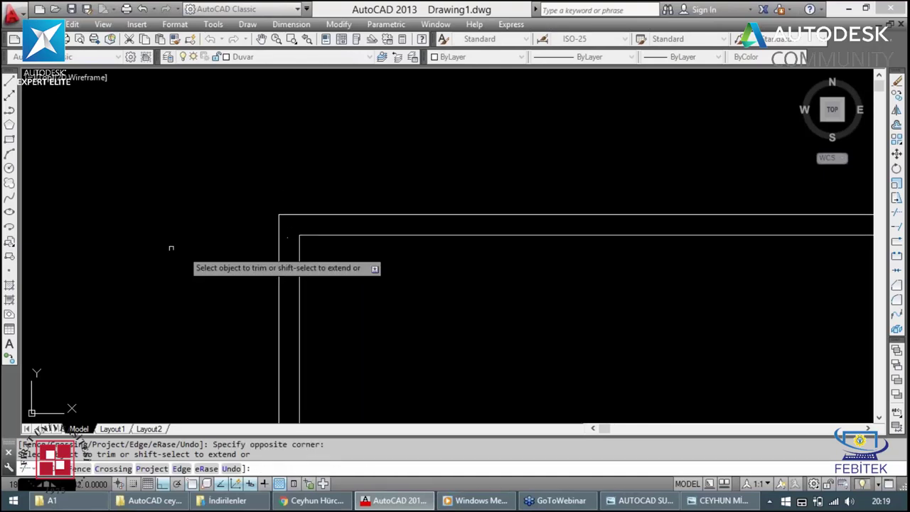
middle_click_drag(347, 257, 152, 240)
key("Escape")
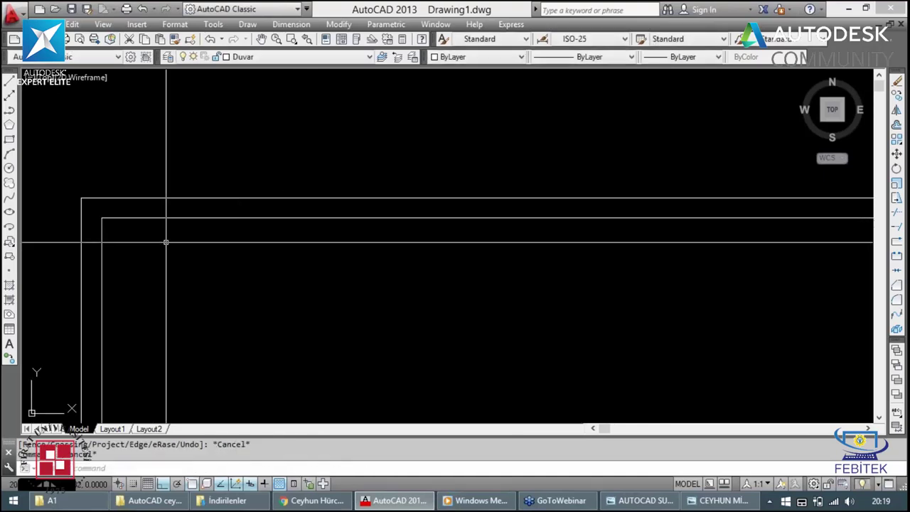
scroll(374, 234, "down", 5)
scroll(474, 225, "up", 4)
scroll(418, 225, "up", 5)
type("tr")
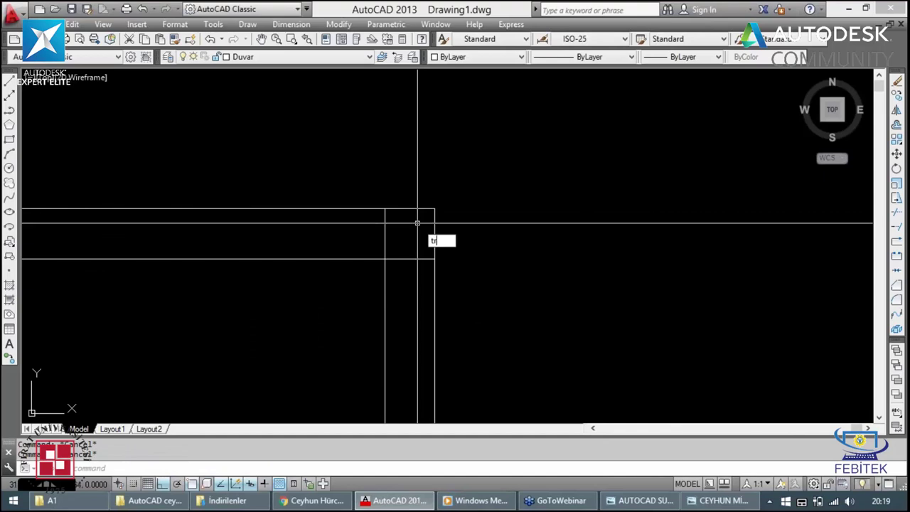
key("Return")
key("Return")
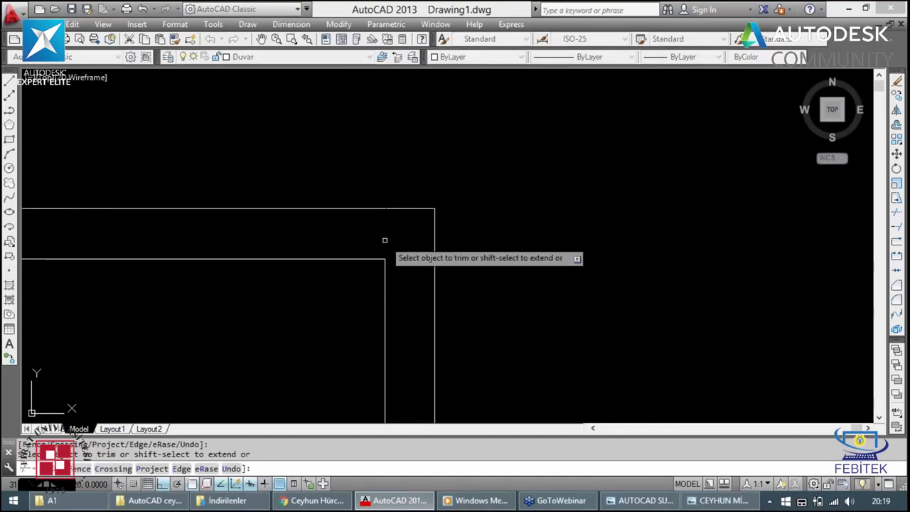
scroll(386, 252, "down", 3)
key("Escape")
scroll(384, 257, "down", 3)
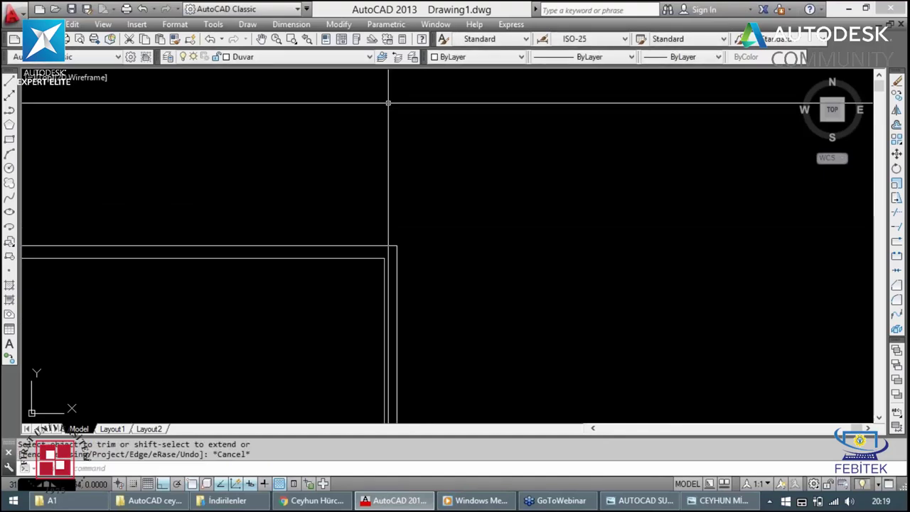
scroll(386, 85, "down", 1)
key("Escape")
scroll(376, 387, "up", 3)
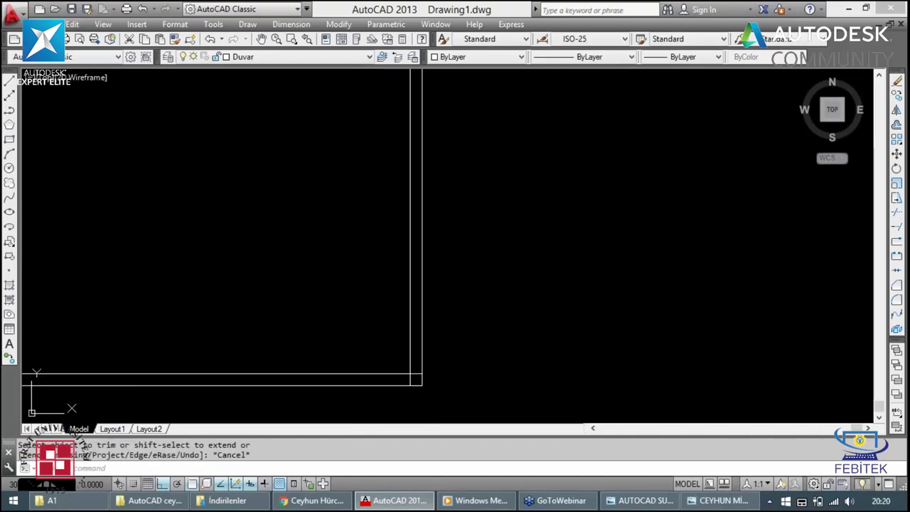
scroll(430, 323, "up", 5)
Step: Trim the two overlapping line ends at a corner, using all objects as cutting edges
type("tr")
key("Return")
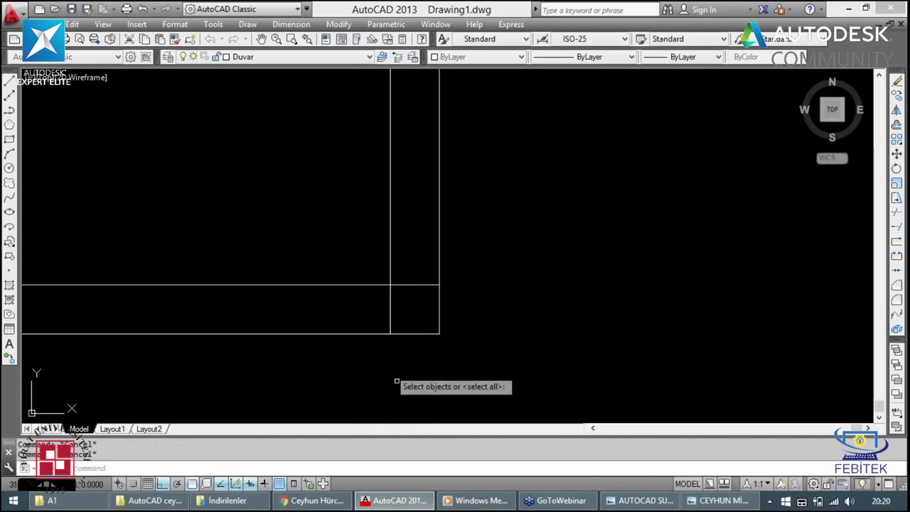
key("Return")
left_click(390, 309)
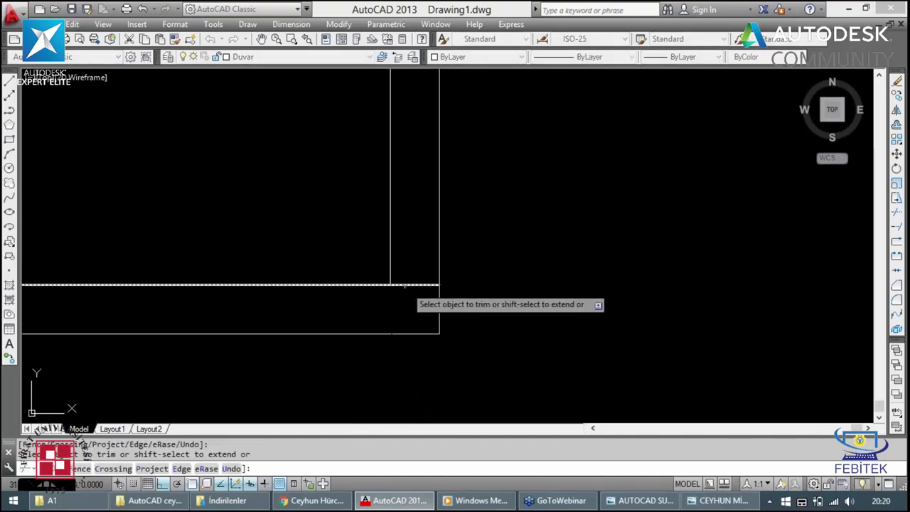
left_click(412, 285)
key("Escape")
scroll(398, 290, "down", 2)
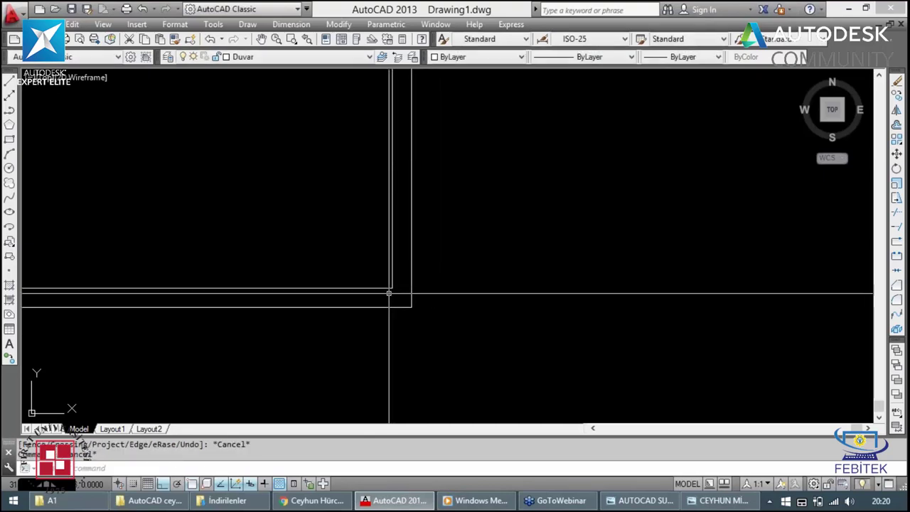
scroll(391, 292, "down", 4)
scroll(440, 291, "down", 5)
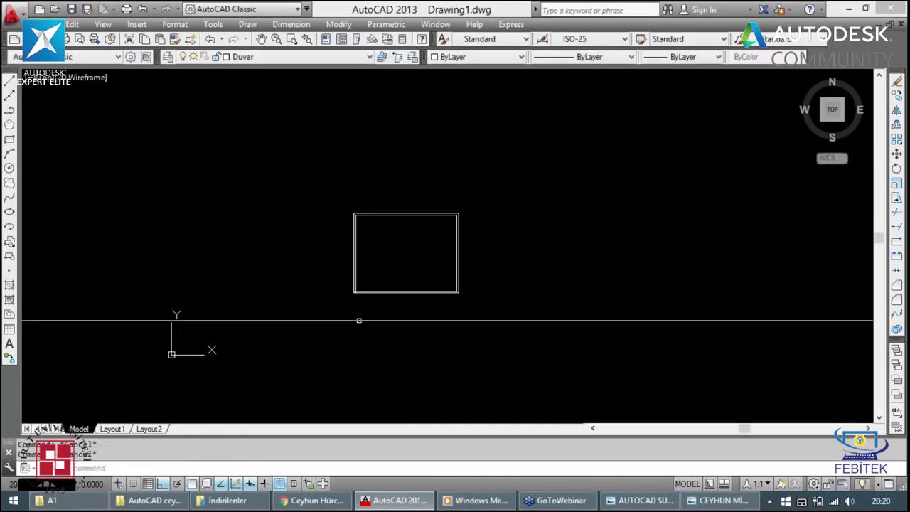
scroll(357, 313, "up", 5)
Step: Restart TRIM and zoom out to reach the remaining overhanging corners
type("t")
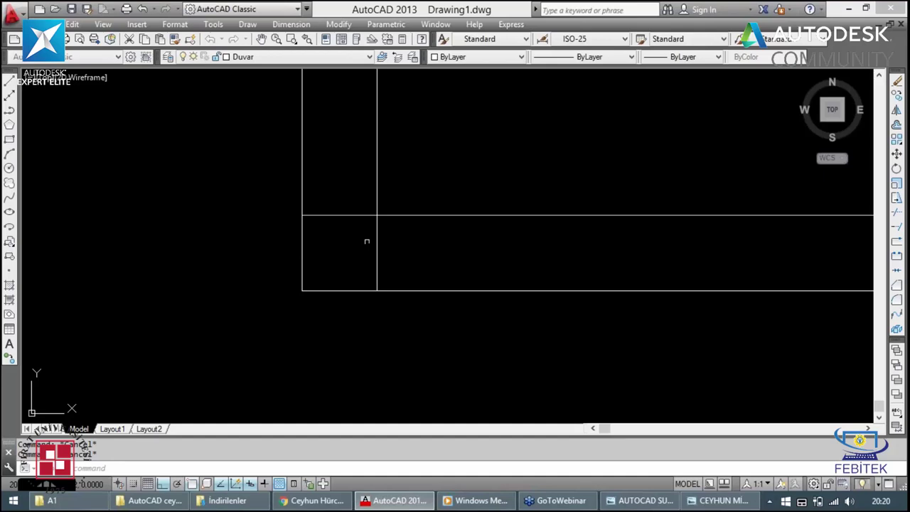
key("Return")
key("Return")
scroll(396, 246, "down", 5)
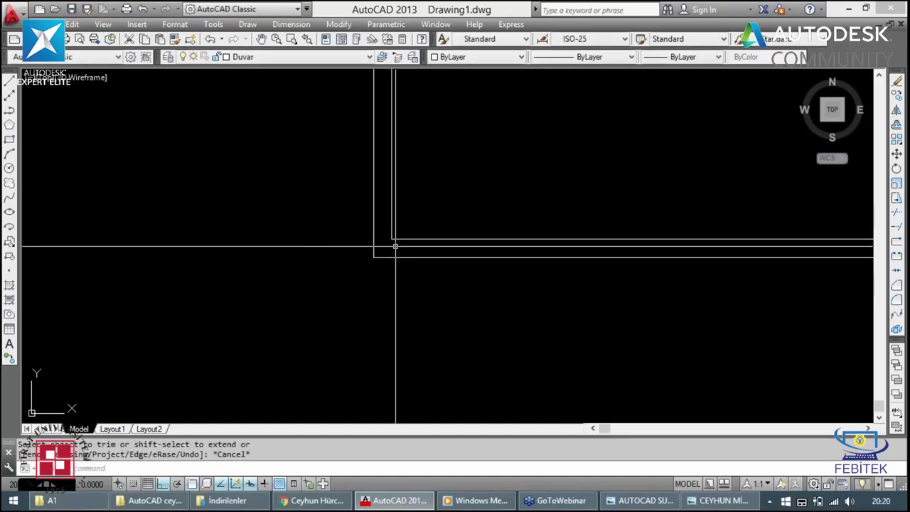
scroll(396, 246, "down", 2)
scroll(405, 228, "down", 1)
scroll(418, 212, "down", 2)
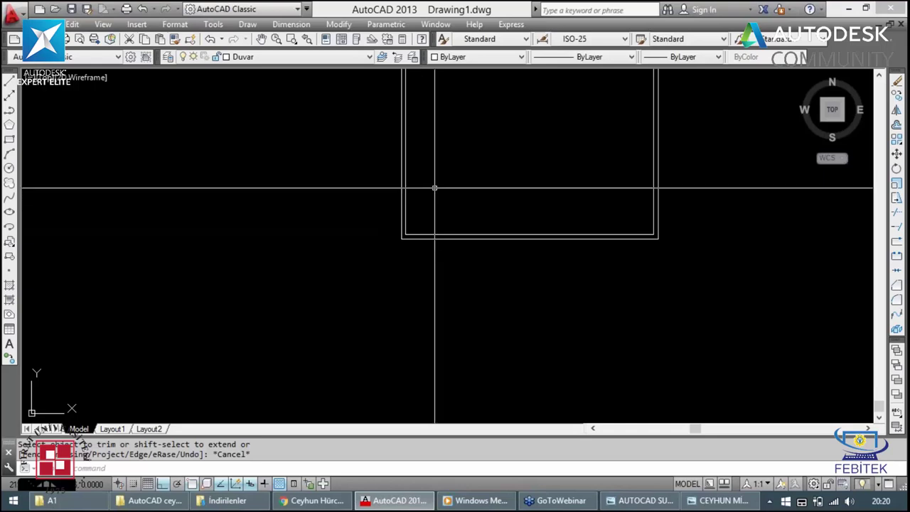
scroll(434, 188, "down", 2)
scroll(449, 171, "down", 2)
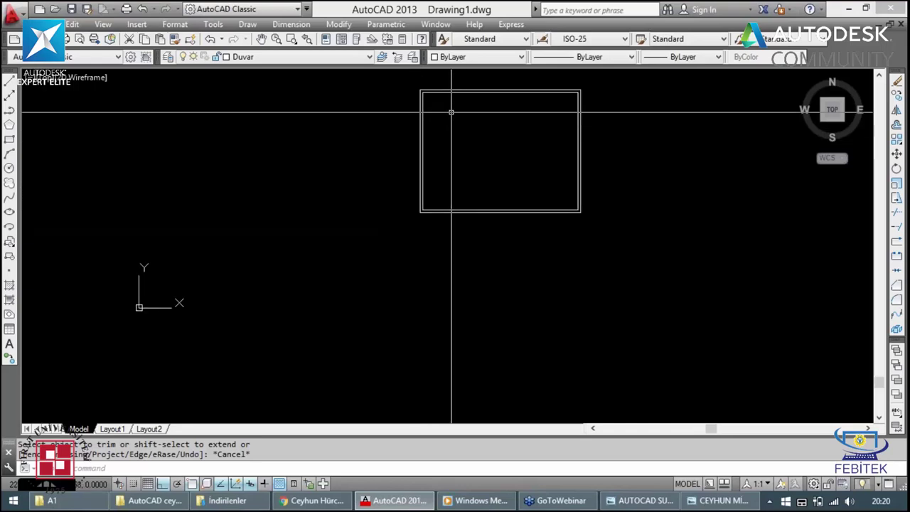
scroll(451, 111, "up", 4)
scroll(408, 194, "down", 1)
scroll(408, 193, "down", 1)
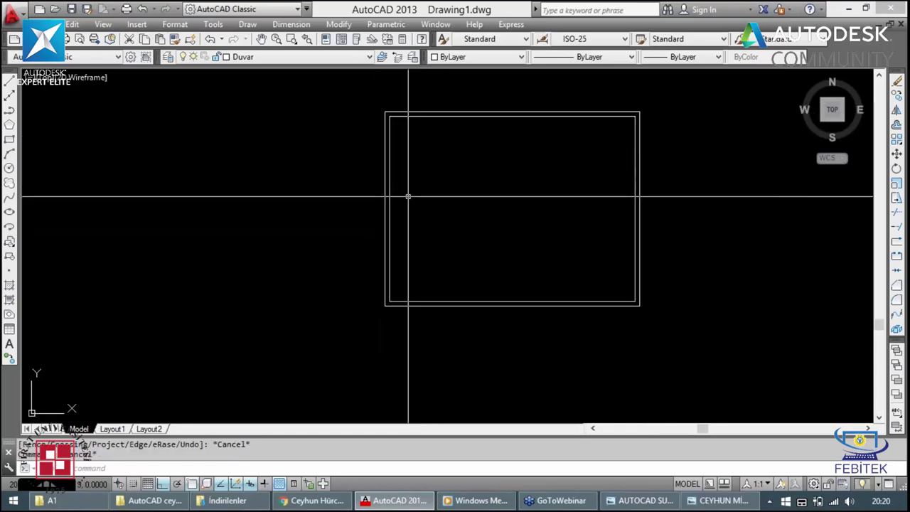
Step: Offset the left wall line 420 to the right, creating the first interior vertical line
left_click(384, 152)
type("o")
key("Return")
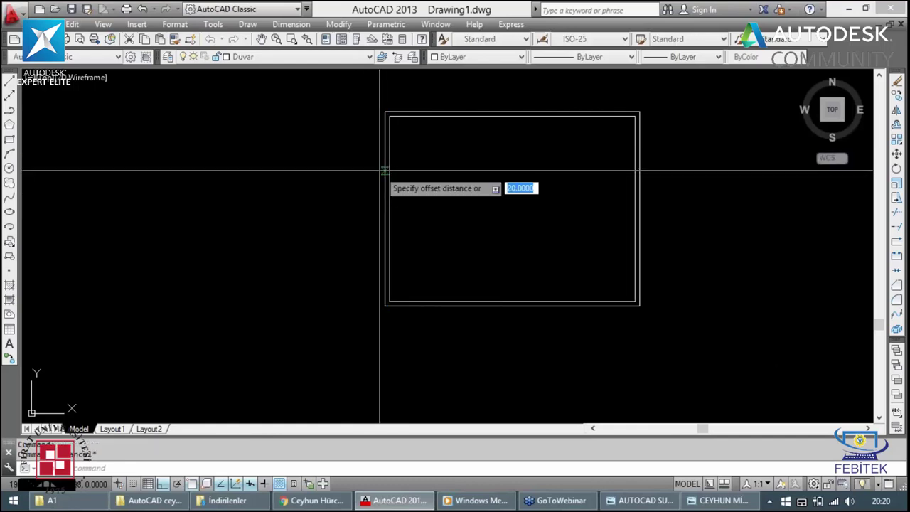
type("420")
key("Return")
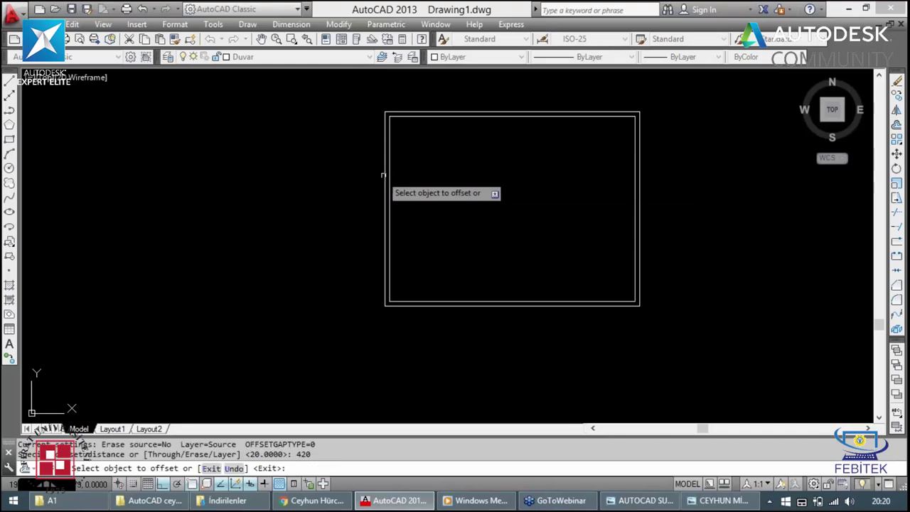
scroll(406, 179, "up", 3)
left_click(357, 206)
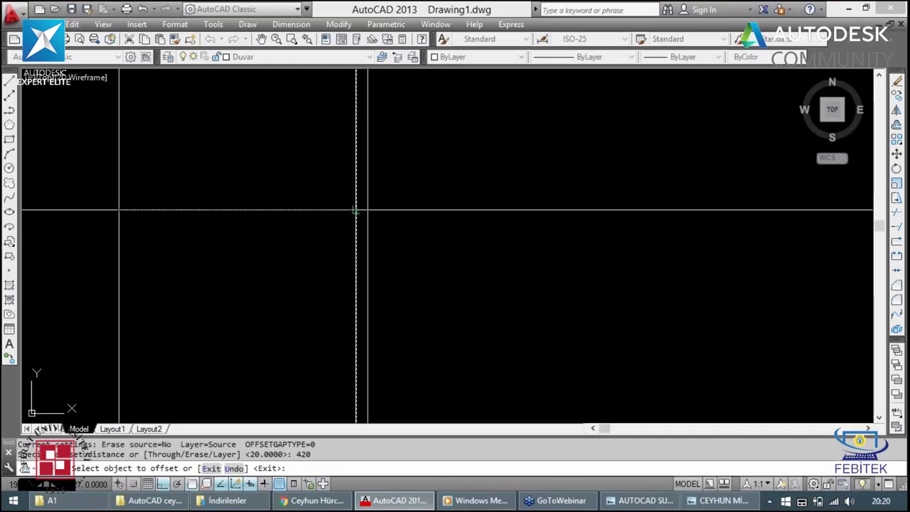
left_click(458, 234)
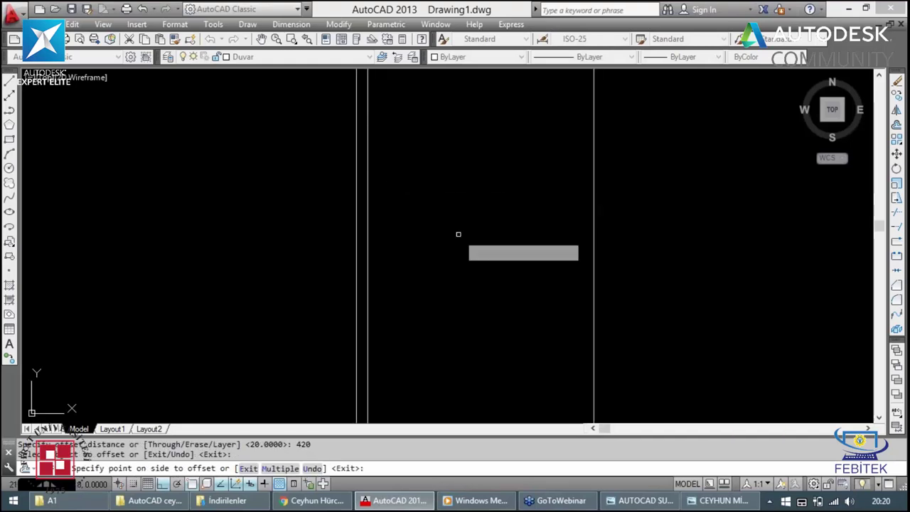
key("Escape")
scroll(510, 235, "down", 3)
type("300")
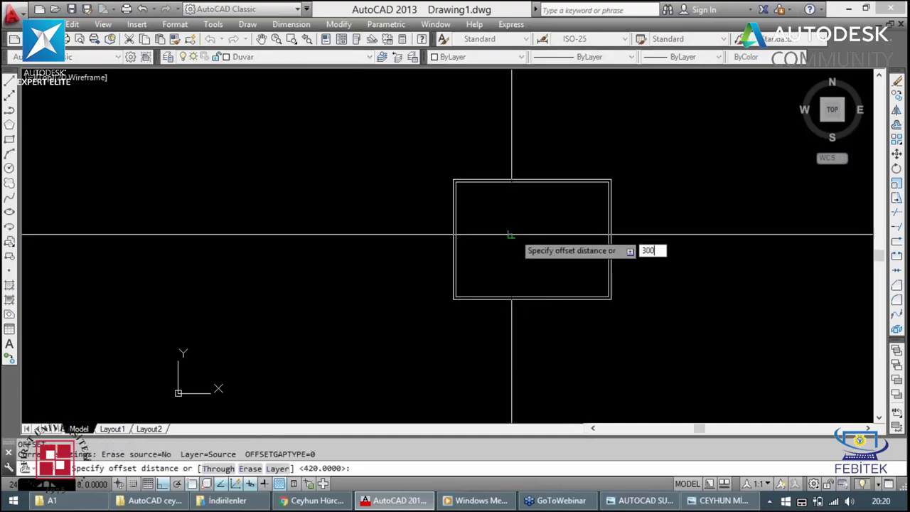
Step: Offset the new interior line 300 further to the right
key("Return")
left_click(512, 237)
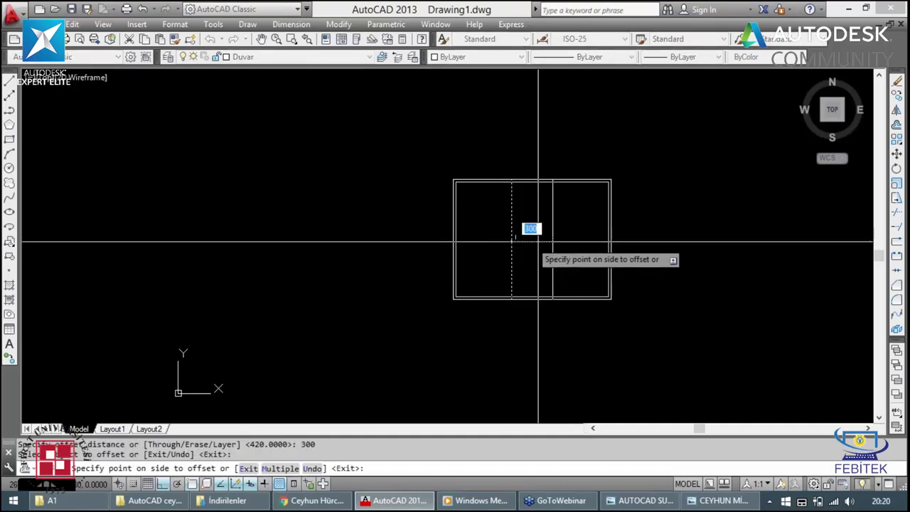
left_click(547, 240)
key("Escape")
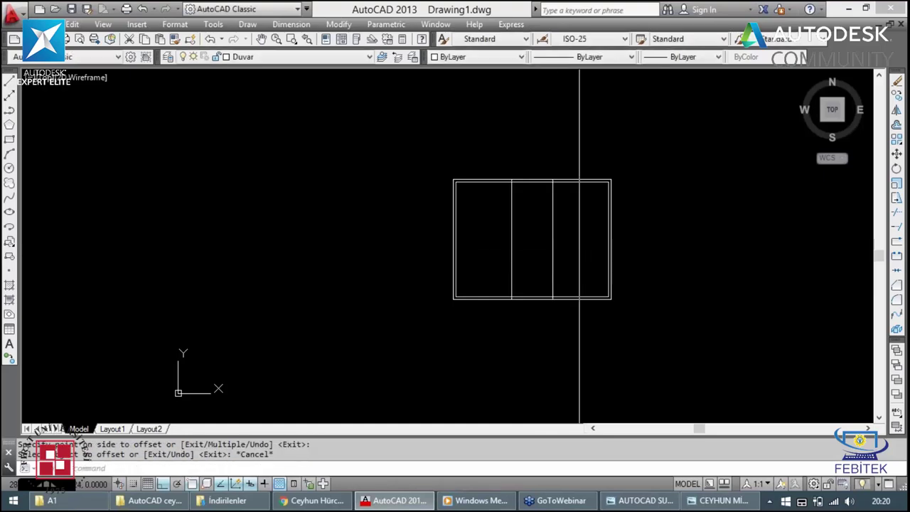
scroll(514, 115, "up", 4)
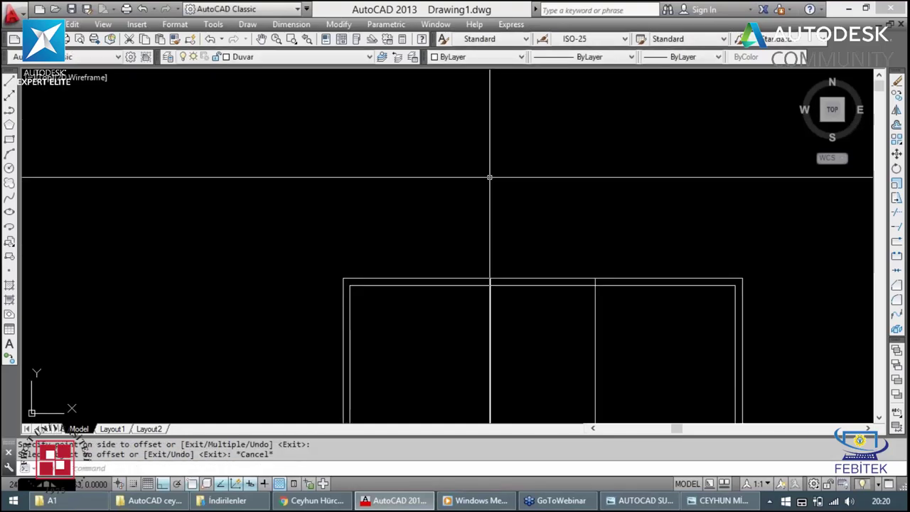
key("Escape")
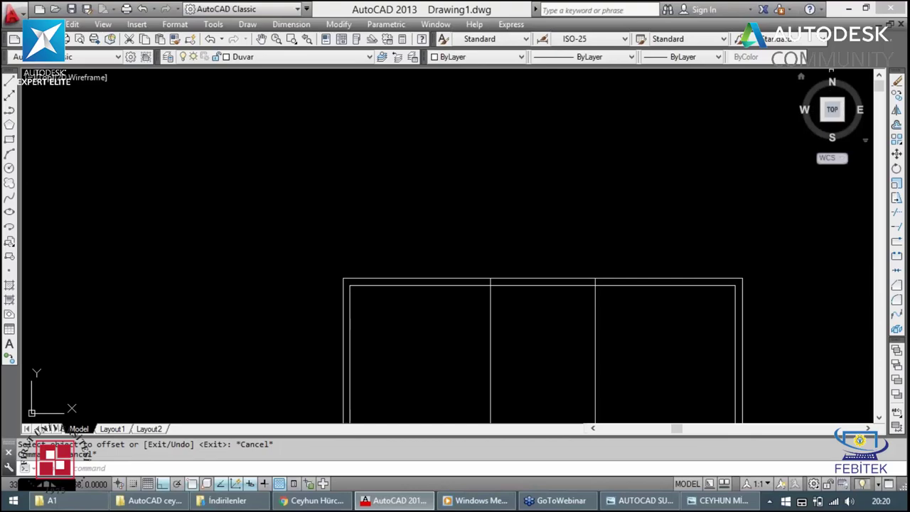
Step: Show the AutoCAD Dimension toolbar and dock it in the workspace
right_click(828, 65)
mouse_move(839, 69)
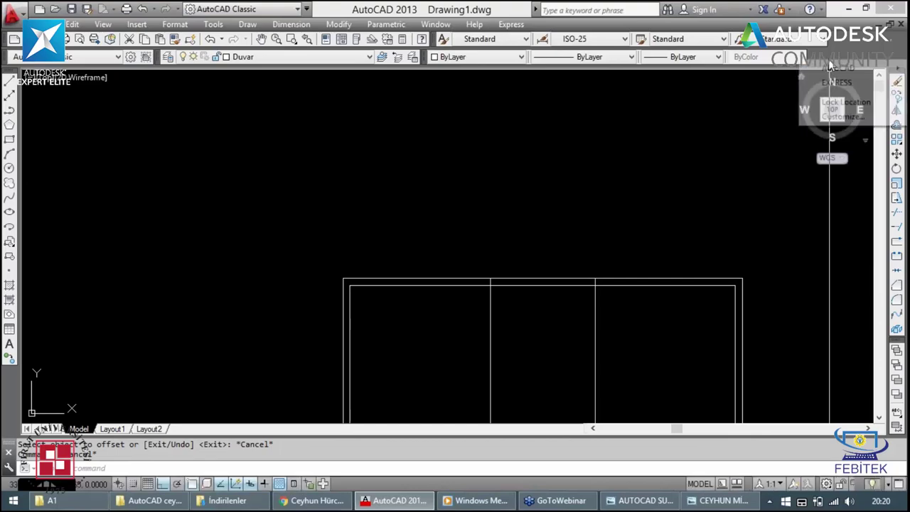
left_click(702, 96)
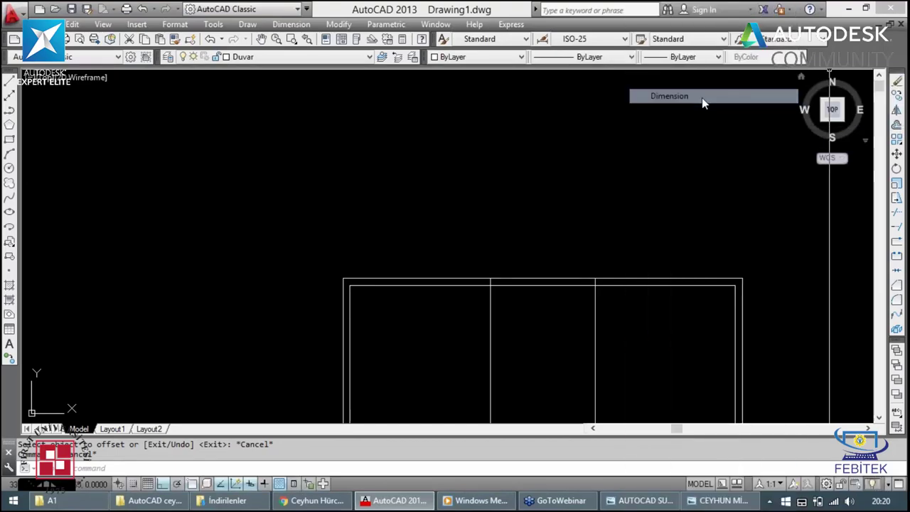
mouse_move(69, 92)
left_mouse_down()
mouse_move(71, 66)
mouse_move(99, 76)
left_mouse_up()
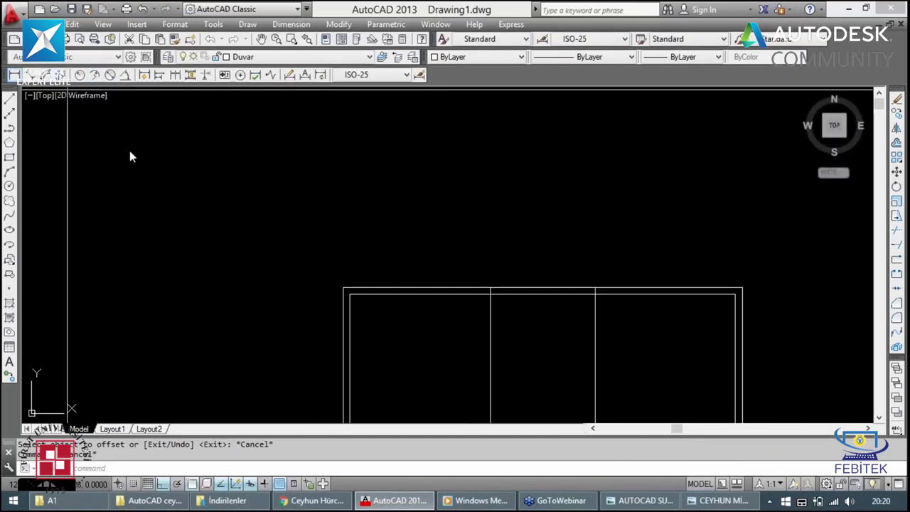
Step: Check the 420 gap with a temporary linear dimension, then delete it
left_click(595, 290)
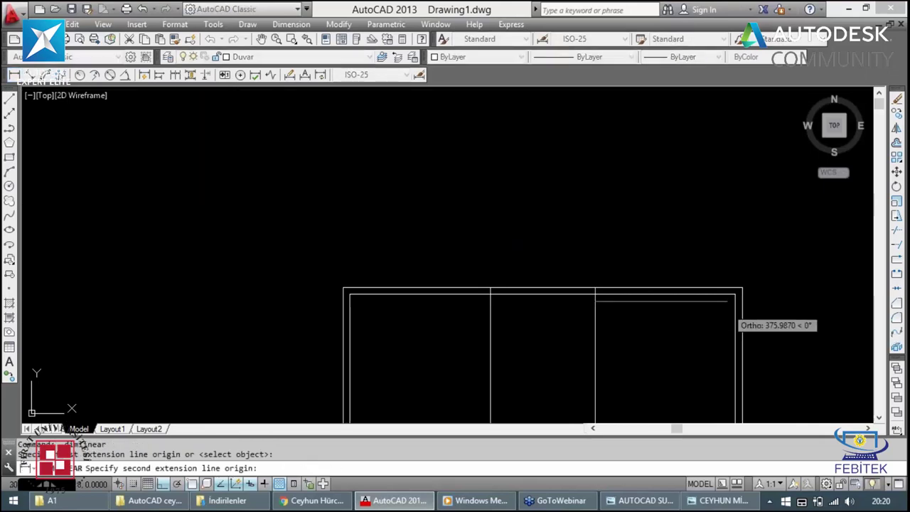
left_click(742, 288)
left_click(727, 258)
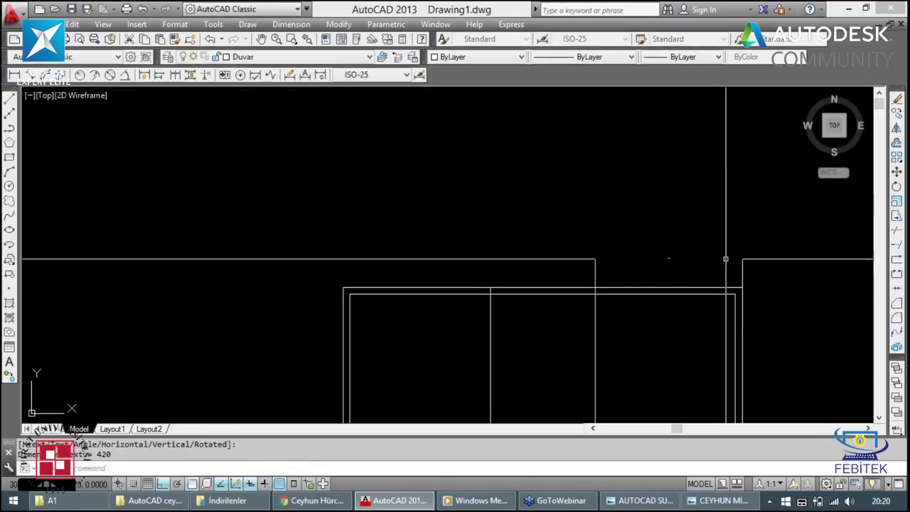
scroll(684, 302, "up", 2)
scroll(683, 302, "up", 2)
scroll(684, 302, "down", 3)
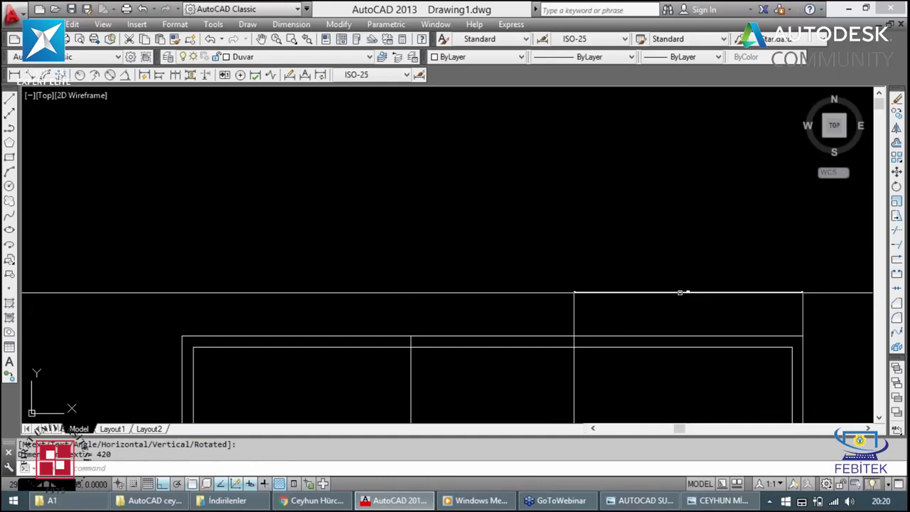
scroll(680, 292, "down", 1)
left_click(670, 285)
left_click(652, 298)
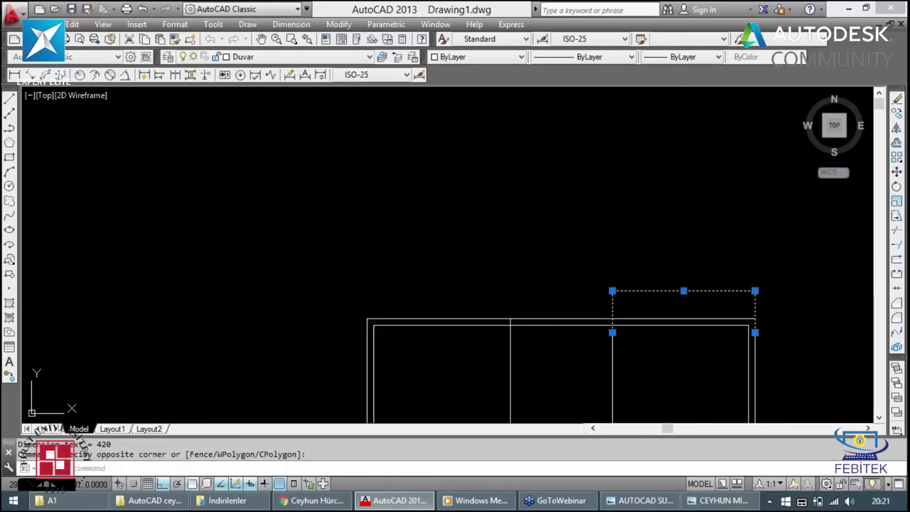
key("Delete")
scroll(554, 347, "down", 3)
scroll(554, 344, "up", 3)
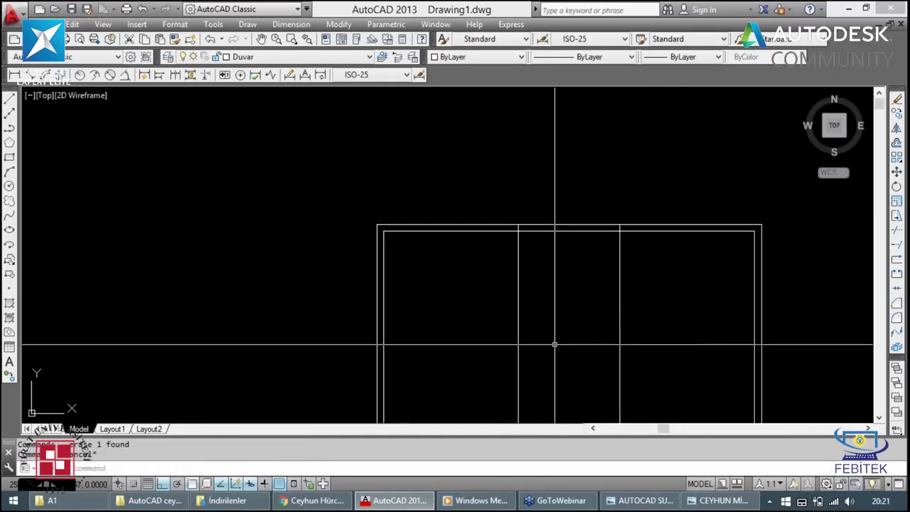
key("Escape")
type("o")
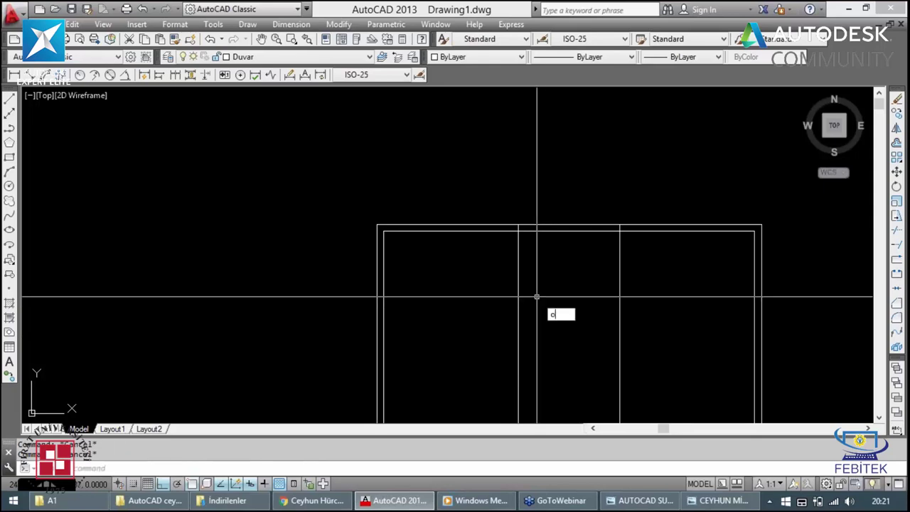
Step: Offset each interior vertical line 20 to its left, forming two double-line partitions
key("Return")
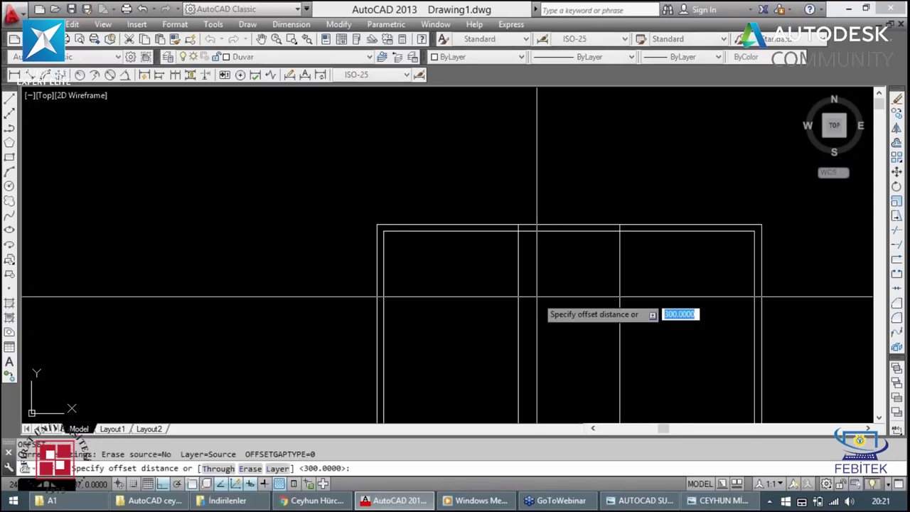
type("20")
key("Return")
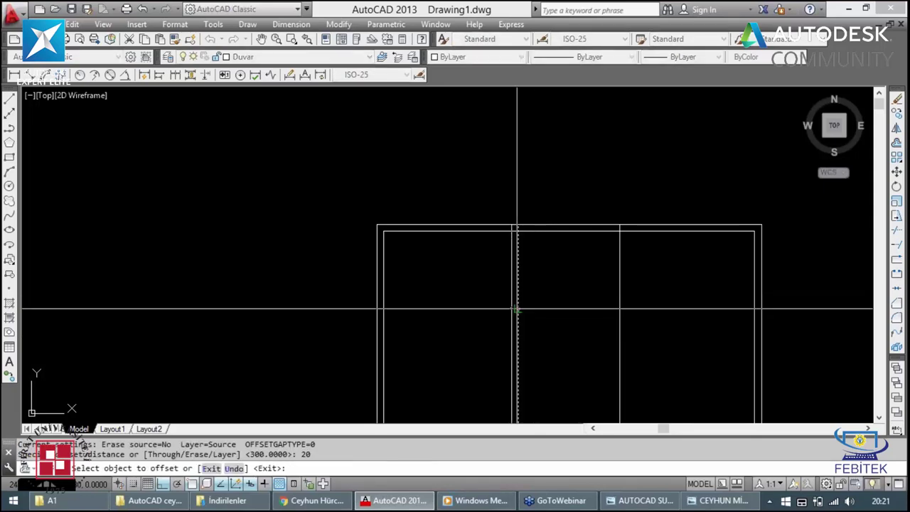
left_click(517, 309)
left_click(529, 320)
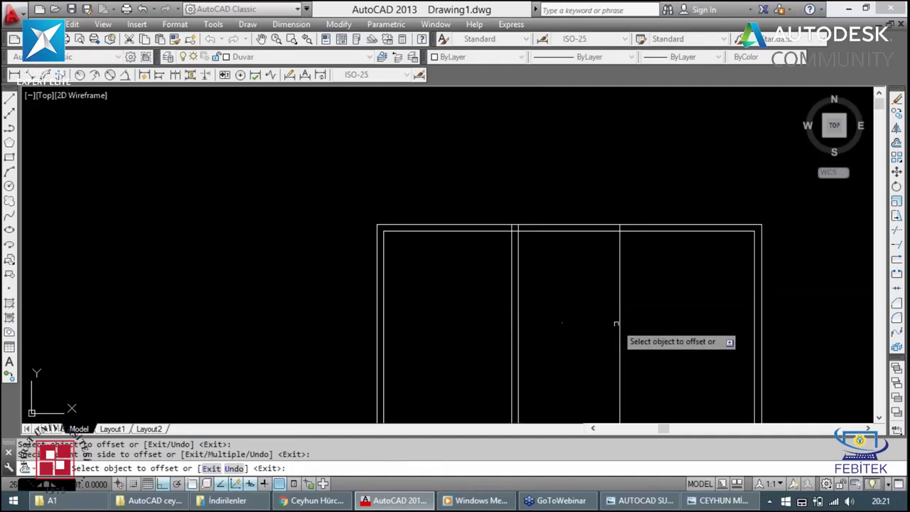
left_click(616, 324)
left_click(606, 325)
key("Escape")
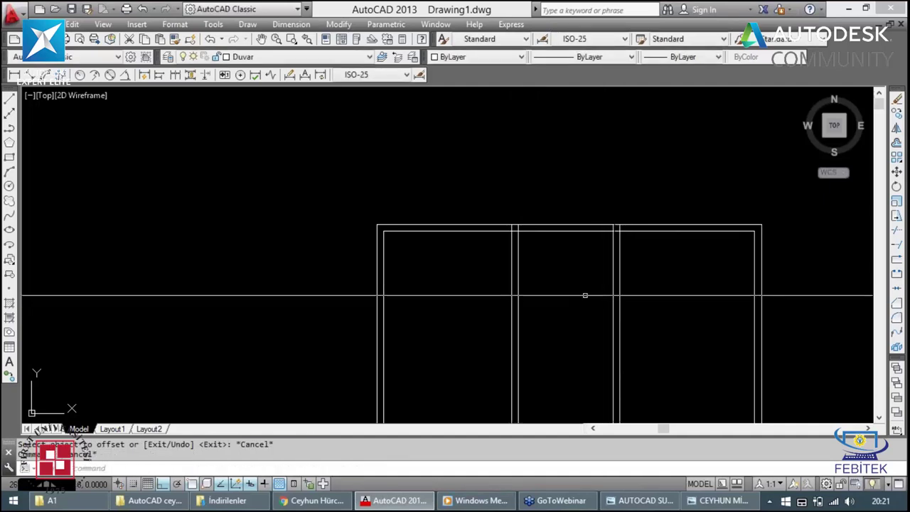
scroll(541, 245, "up", 3)
scroll(541, 245, "up", 2)
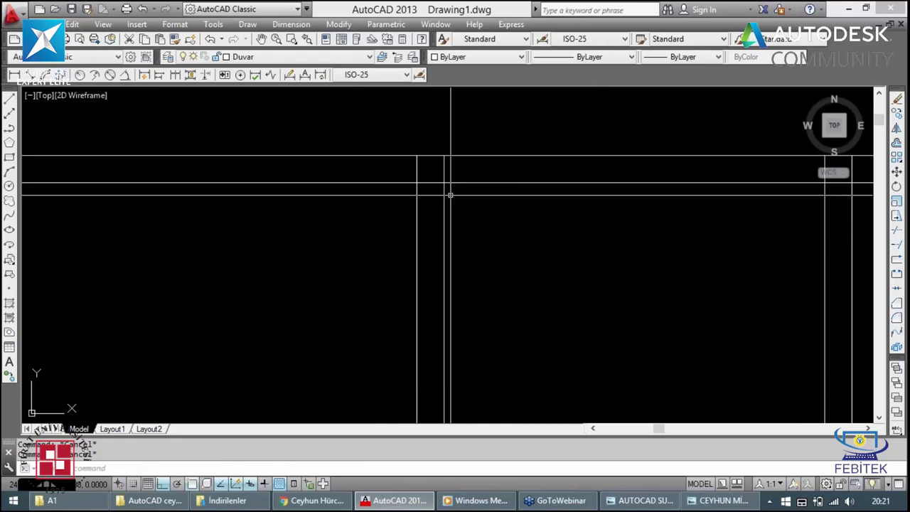
Step: Trim the overlaps where the interior walls meet the outer wall, using all edges
type("tr")
key("Return")
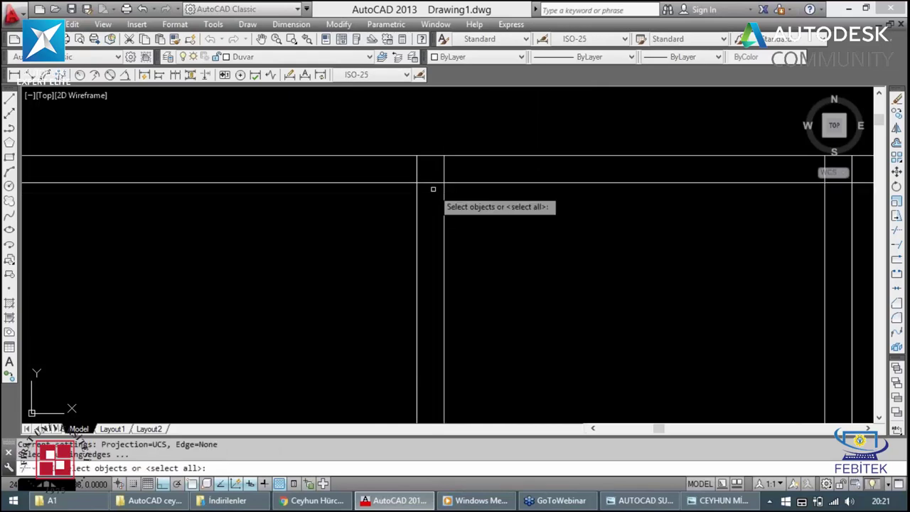
key("Return")
left_click(391, 175)
left_click(430, 180)
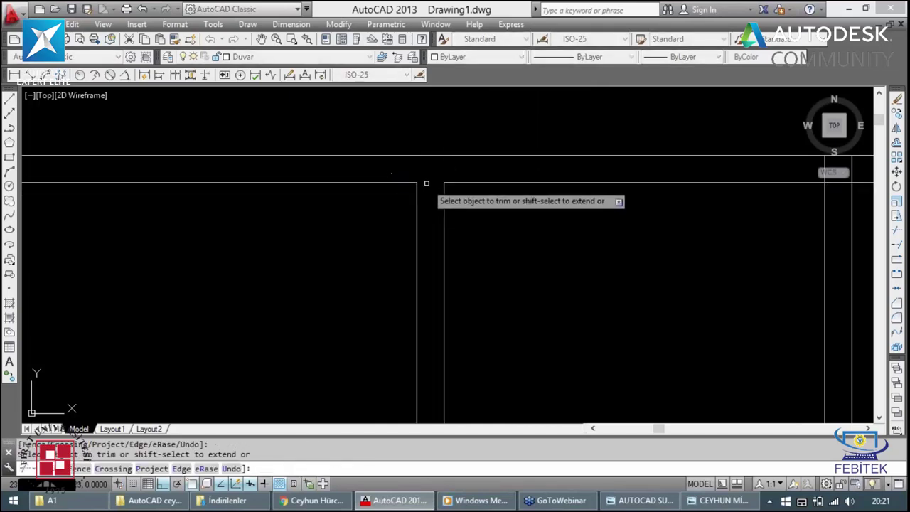
scroll(470, 203, "down", 5)
scroll(614, 192, "up", 5)
left_click(420, 182)
left_click(323, 191)
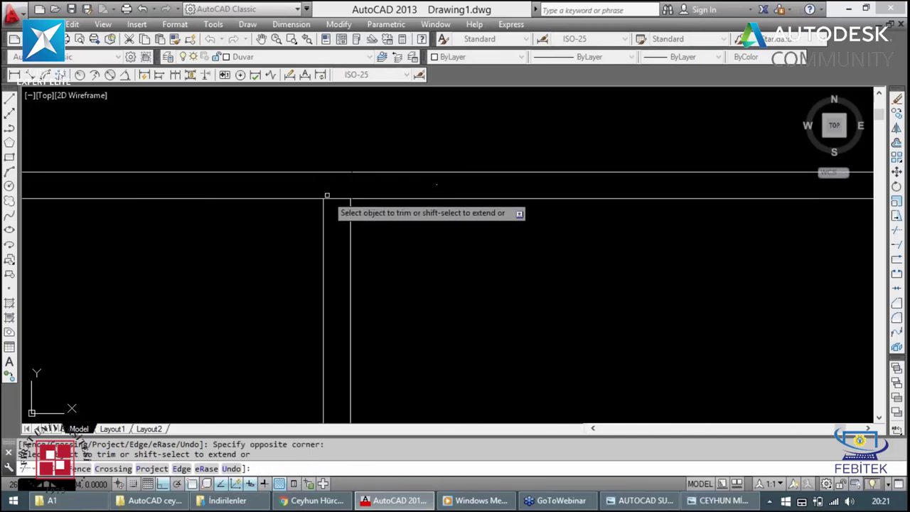
scroll(343, 191, "down", 3)
scroll(337, 258, "down", 3)
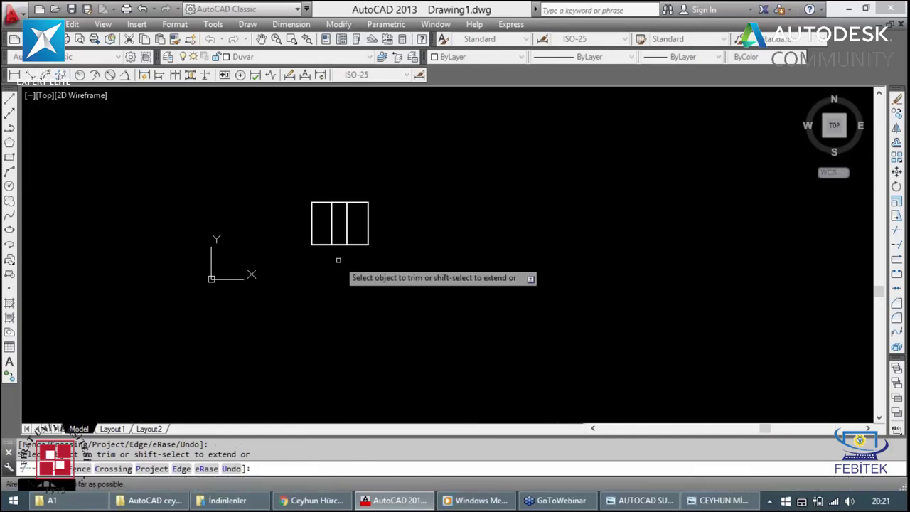
scroll(371, 162, "down", 3)
scroll(360, 236, "up", 10)
key("Escape")
scroll(360, 236, "up", 3)
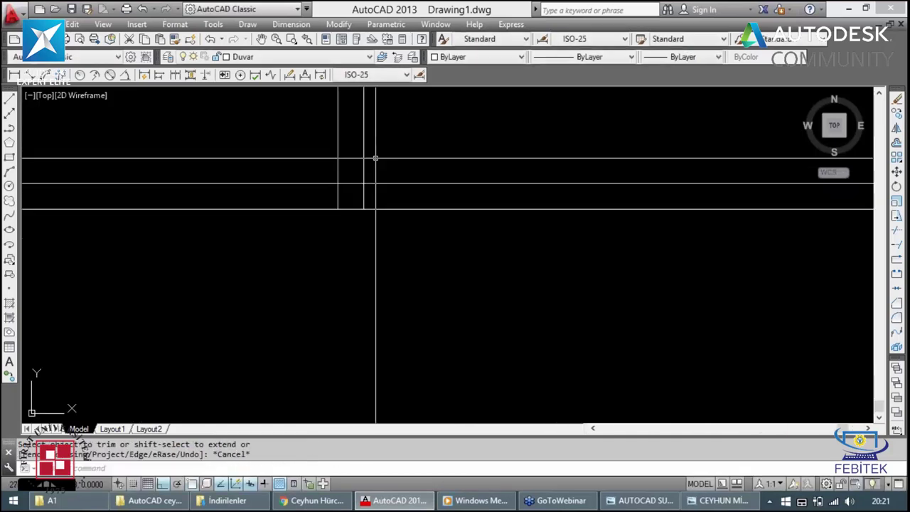
scroll(370, 189, "up", 2)
Step: Trim the outer wall segments between the interior partition lines in a second pass
key("Return")
key("Return")
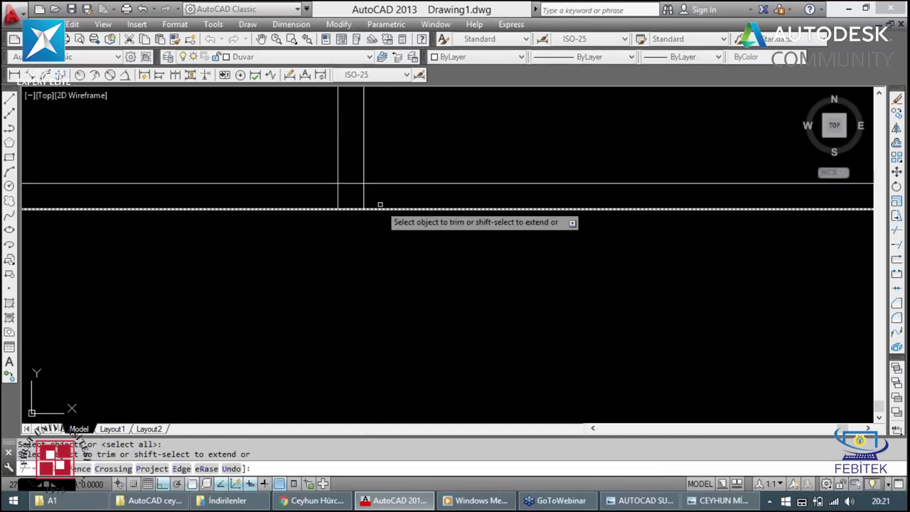
left_click(379, 201)
left_click(319, 193)
left_click(376, 192)
left_click(349, 187)
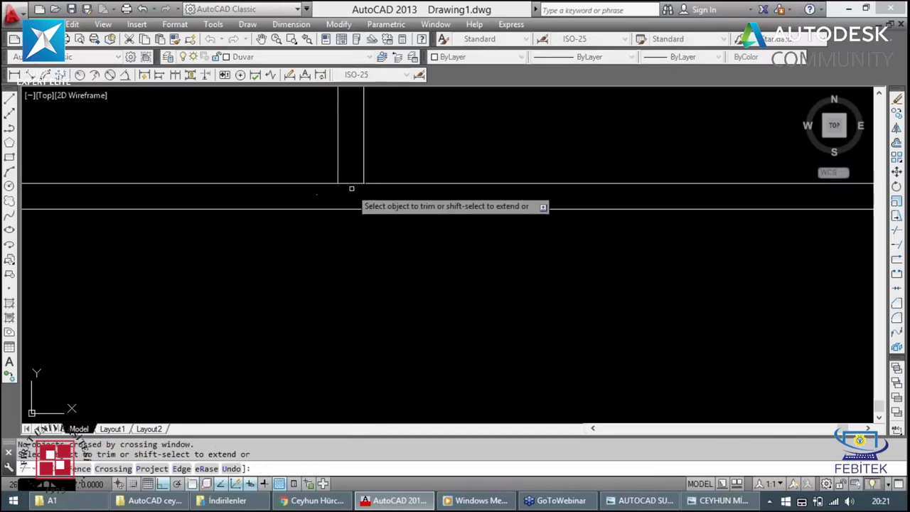
scroll(353, 183, "down", 2)
scroll(220, 179, "down", 2)
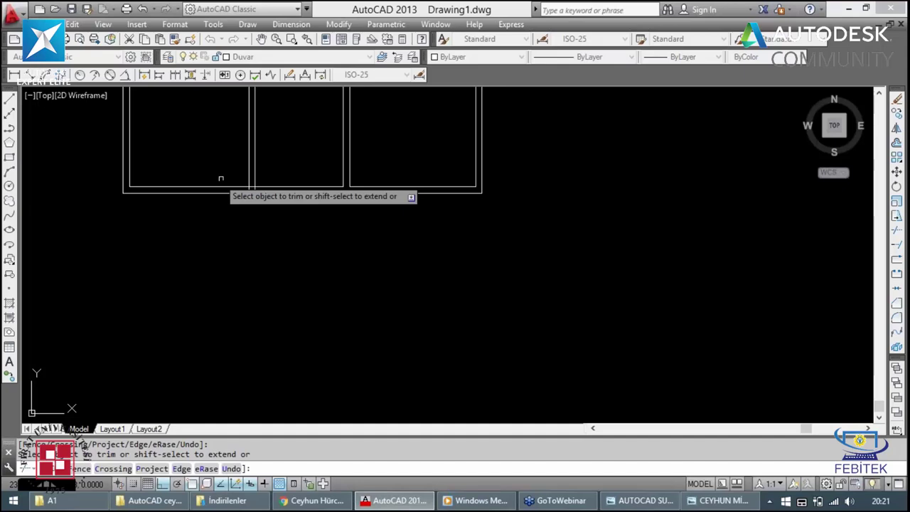
scroll(220, 179, "up", 3)
left_click(310, 210)
key("Escape")
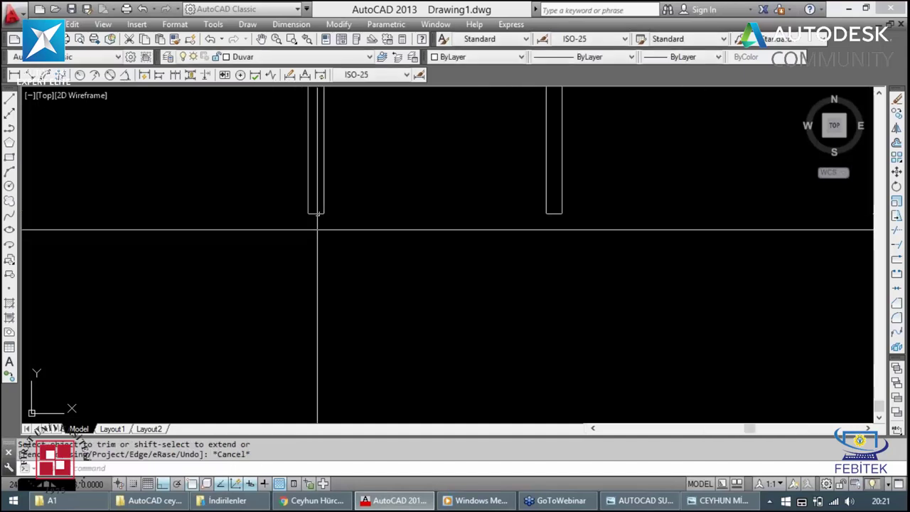
scroll(317, 213, "down", 2)
scroll(318, 214, "up", 2)
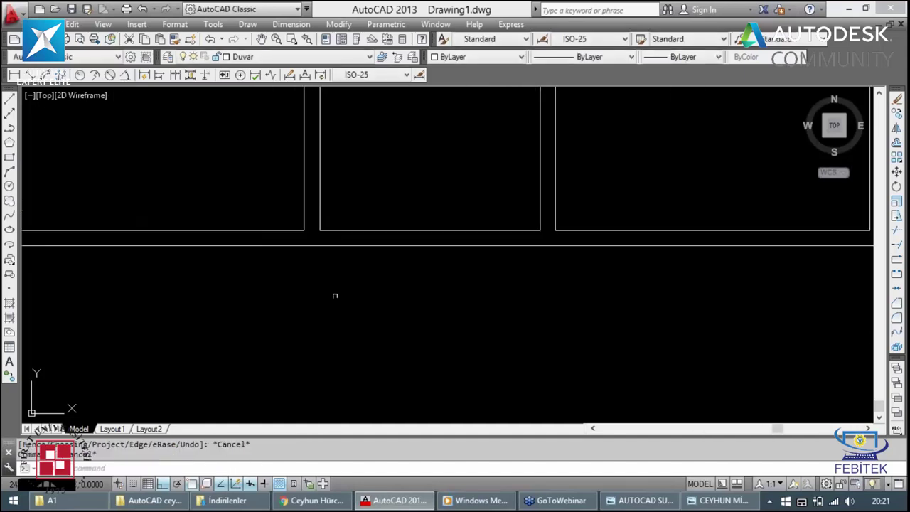
key("Escape")
Step: Pan the plan up into view and inspect the right room's inner right wall
scroll(333, 262, "down", 1)
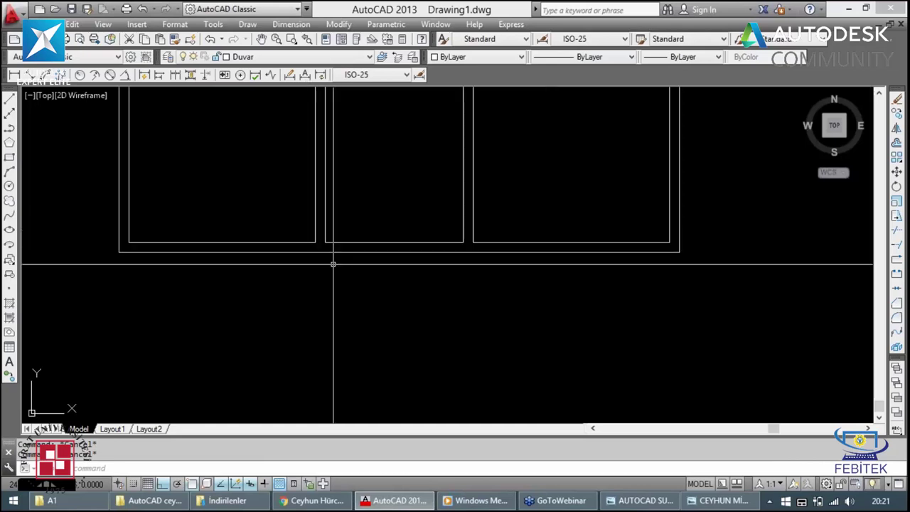
scroll(363, 260, "down", 2)
scroll(315, 111, "up", 3)
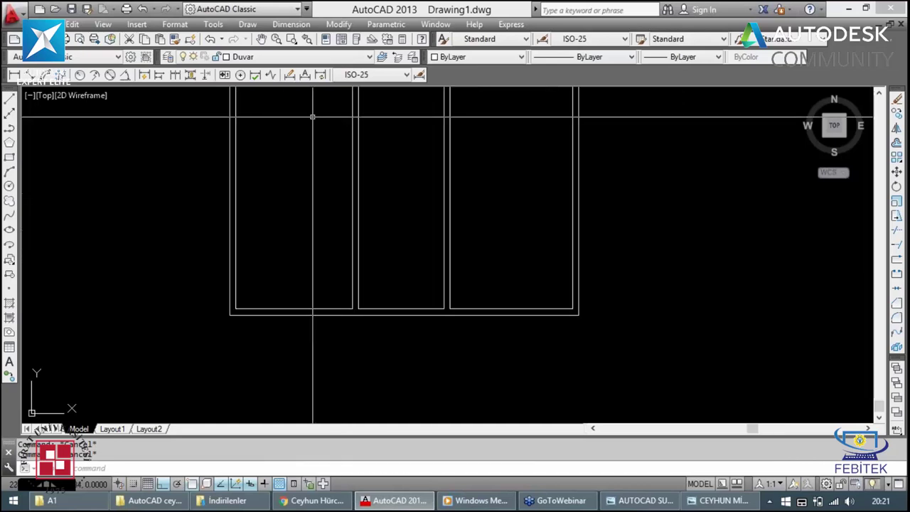
scroll(315, 111, "down", 1)
scroll(300, 116, "down", 1)
scroll(311, 111, "up", 2)
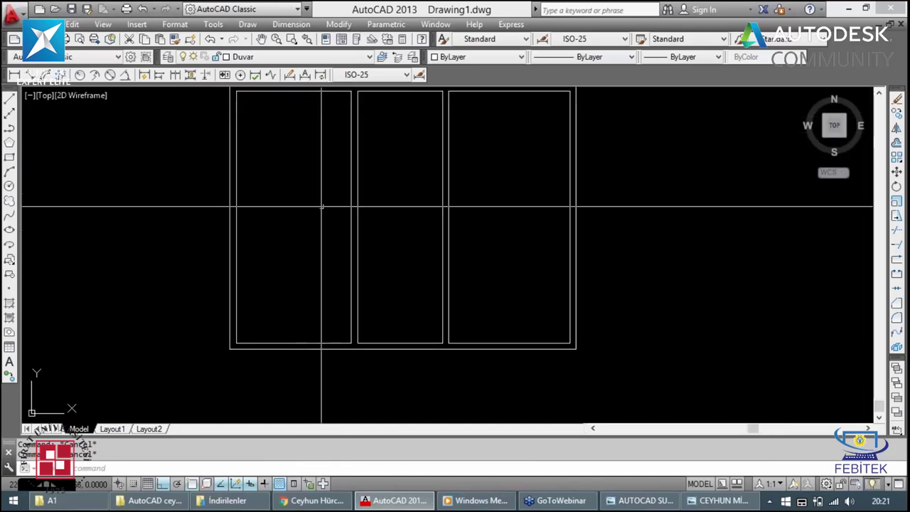
scroll(299, 185, "up", 2)
scroll(298, 256, "down", 2)
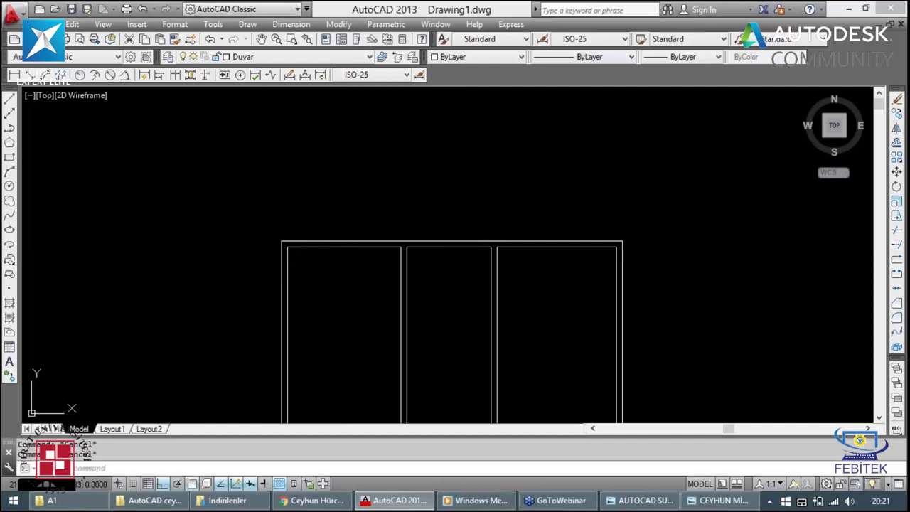
left_click(261, 38)
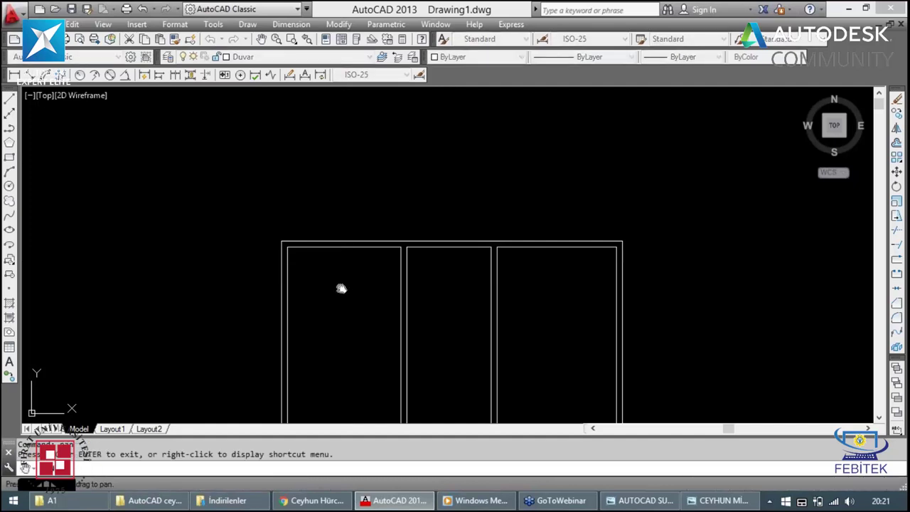
left_click_drag(341, 265, 354, 161)
key("Escape")
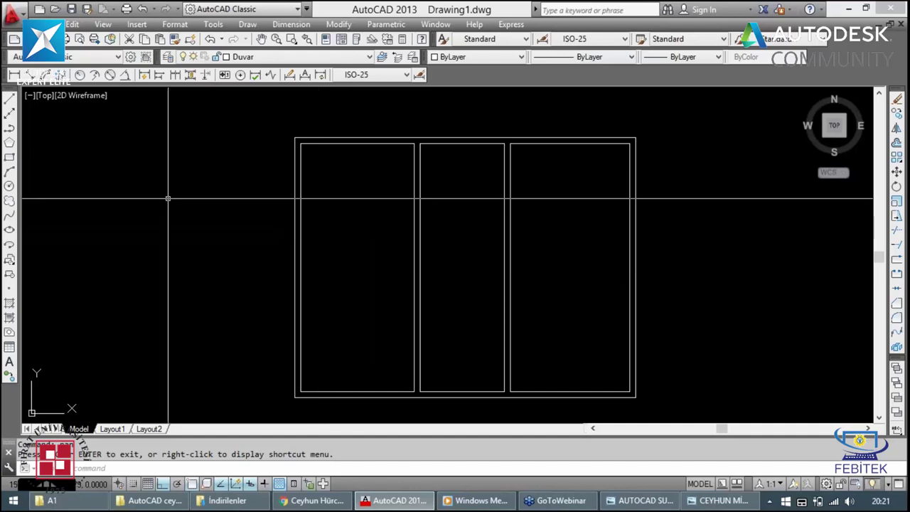
left_click(630, 266)
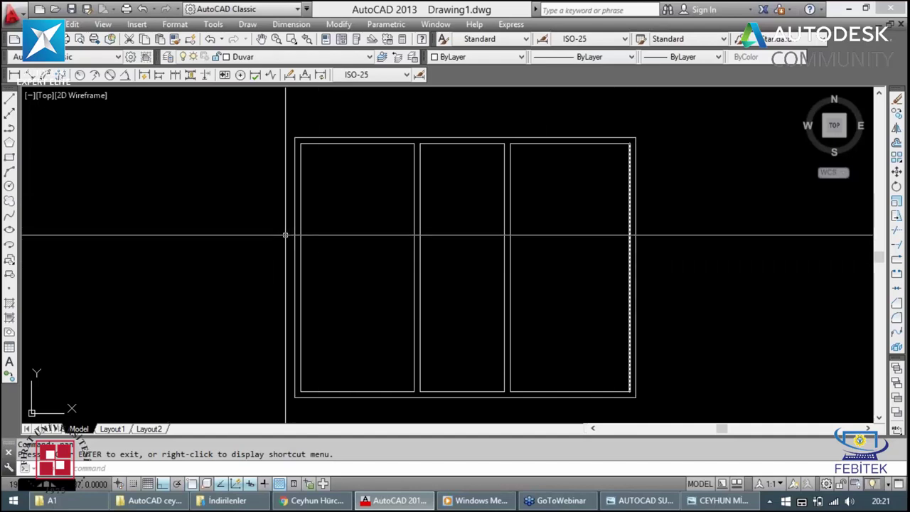
key("Escape")
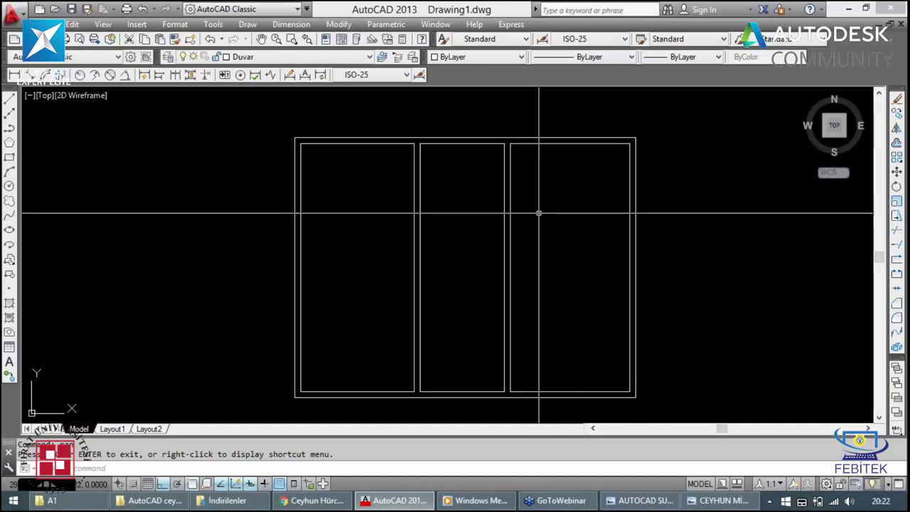
Step: Offset the top outer wall line 280 downward to make the first horizontal divider
type("o")
key("Return")
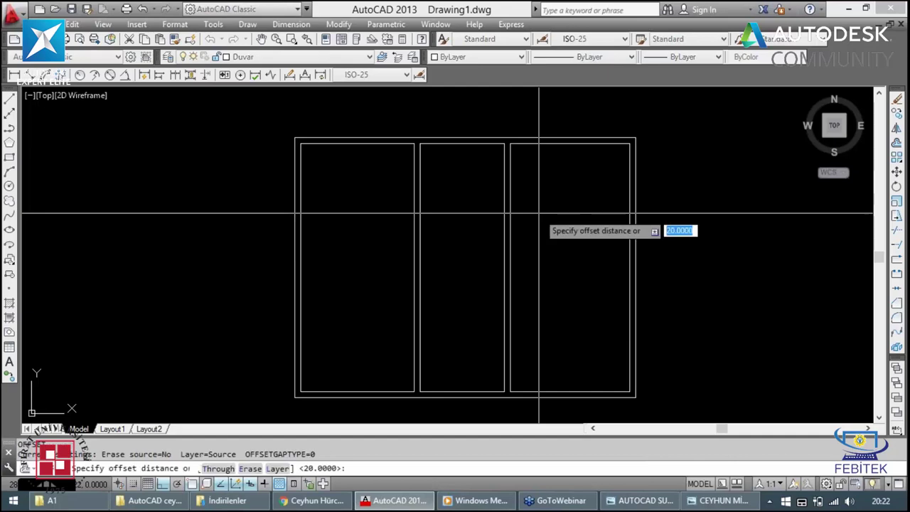
type("280")
key("Return")
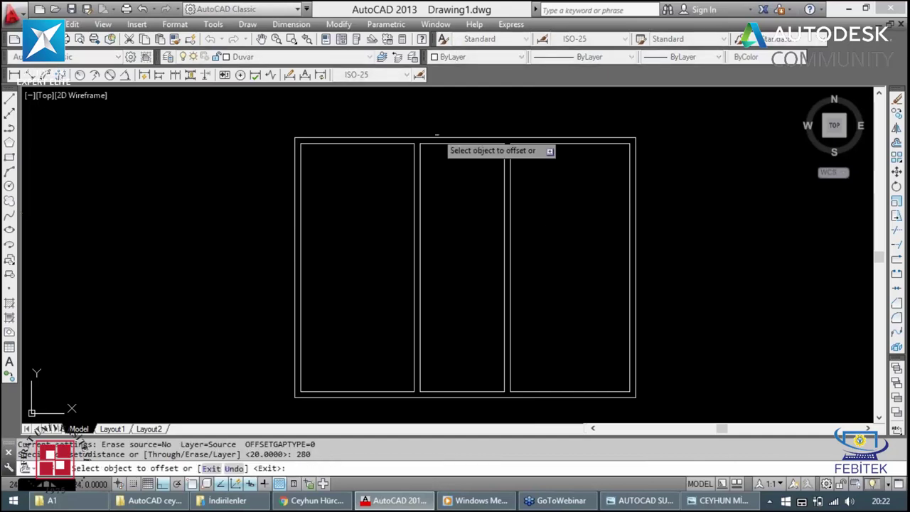
left_click(447, 138)
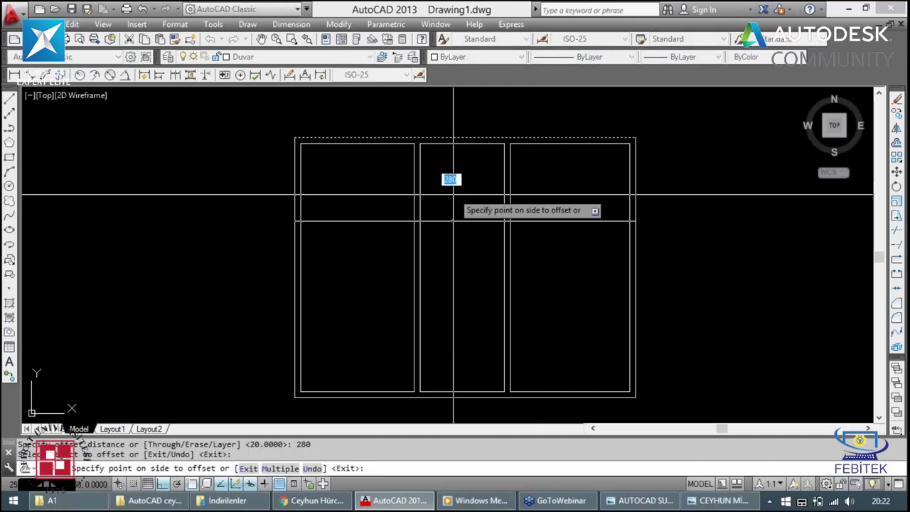
left_click(460, 211)
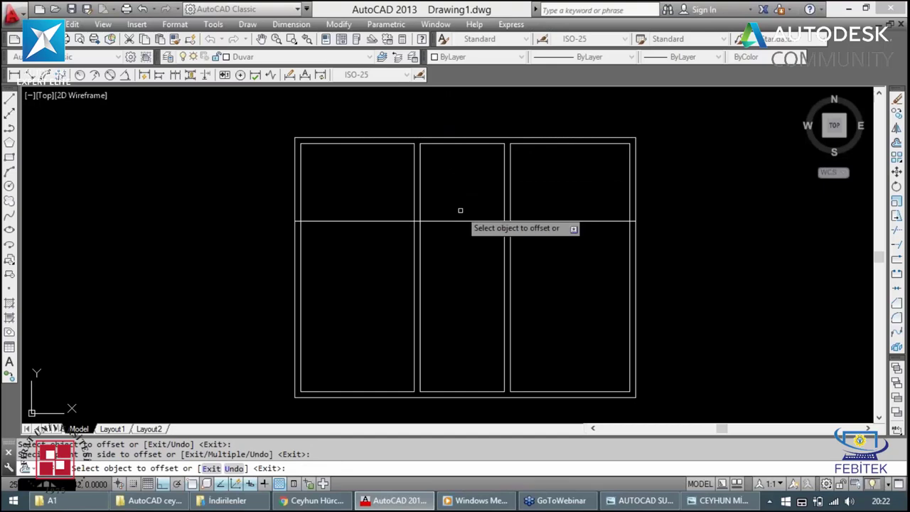
key("Escape")
Step: Offset that horizontal line 310 further down for the second divider
key("Return")
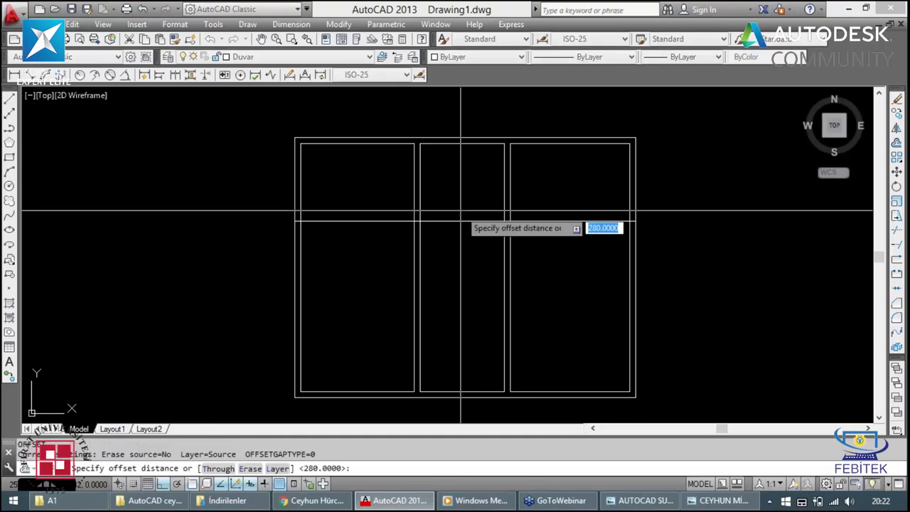
type("10")
key("Return")
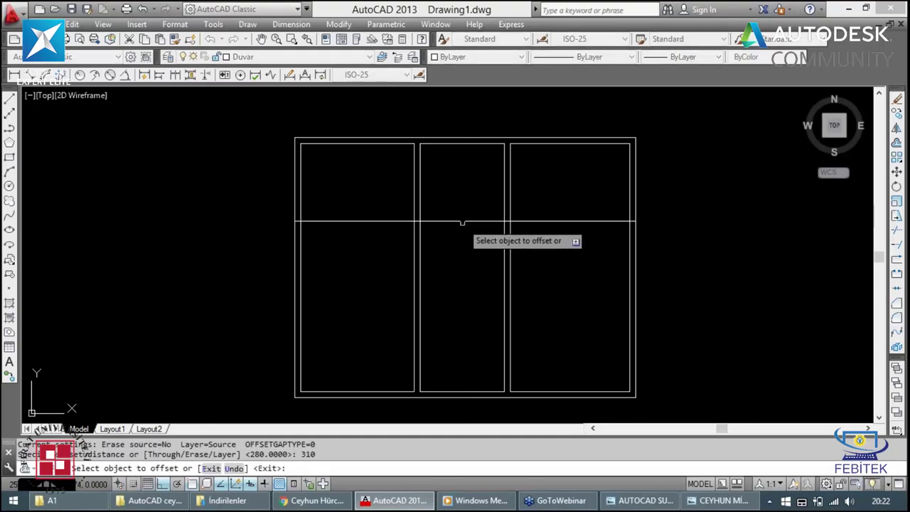
left_click(460, 230)
left_click(459, 221)
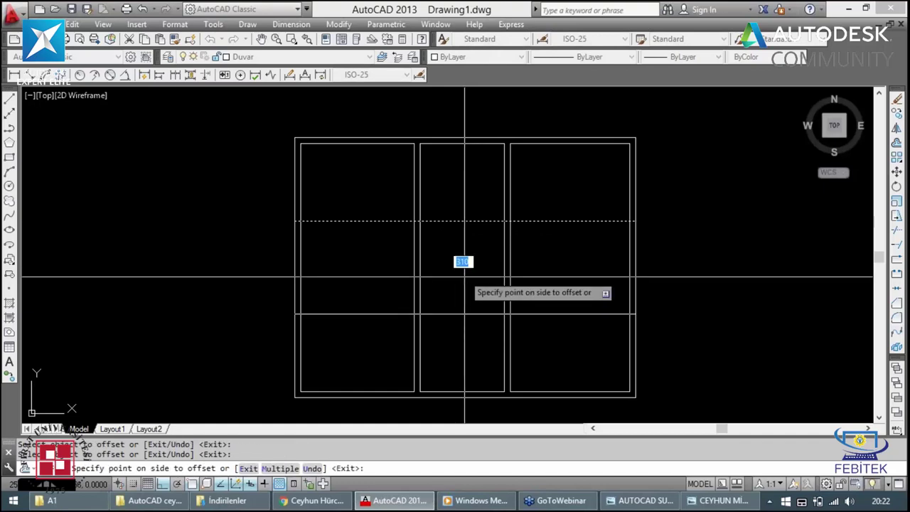
left_click(465, 292)
key("Escape")
key("Escape")
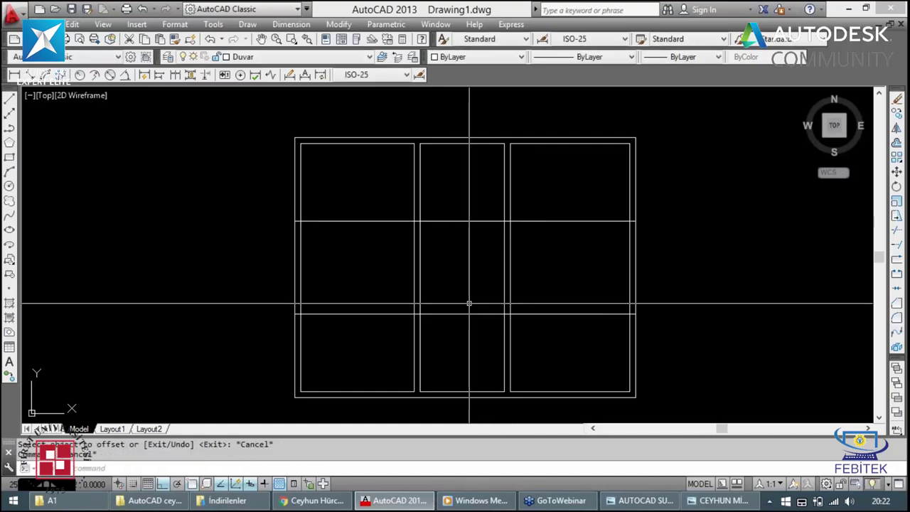
type("di")
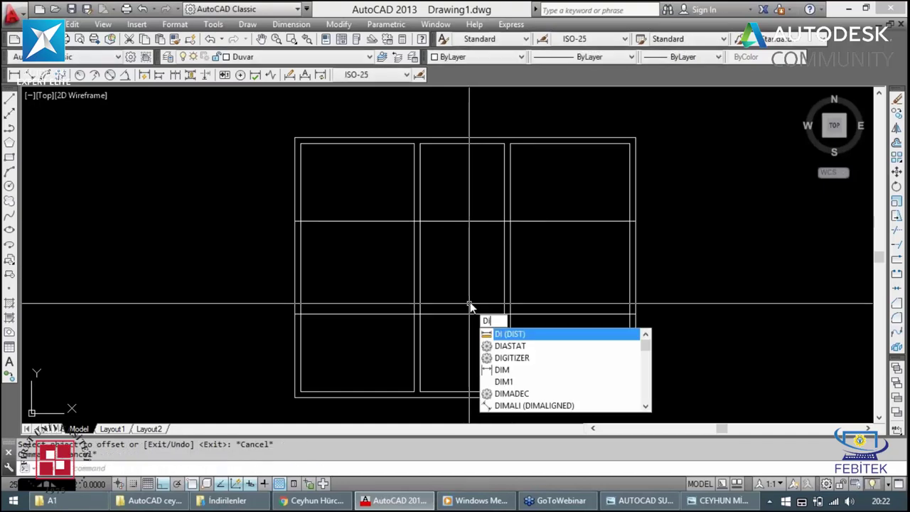
key("Return")
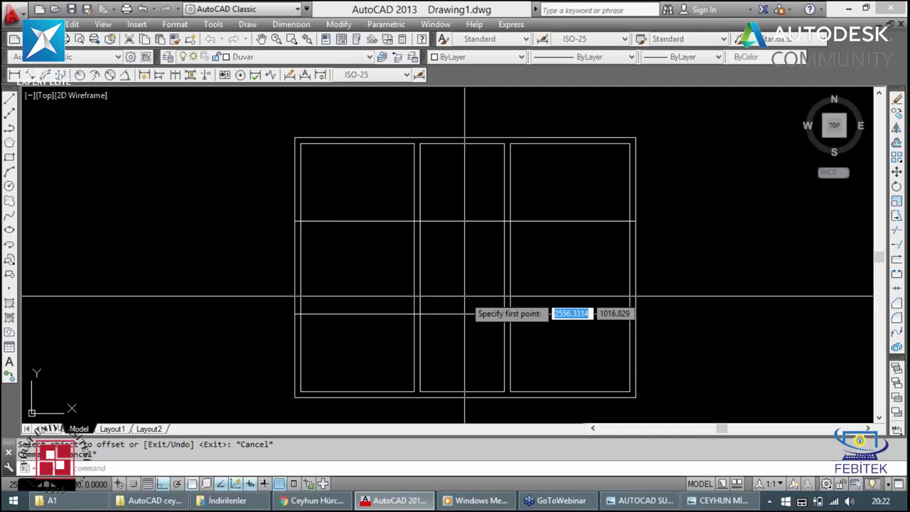
left_click(291, 373)
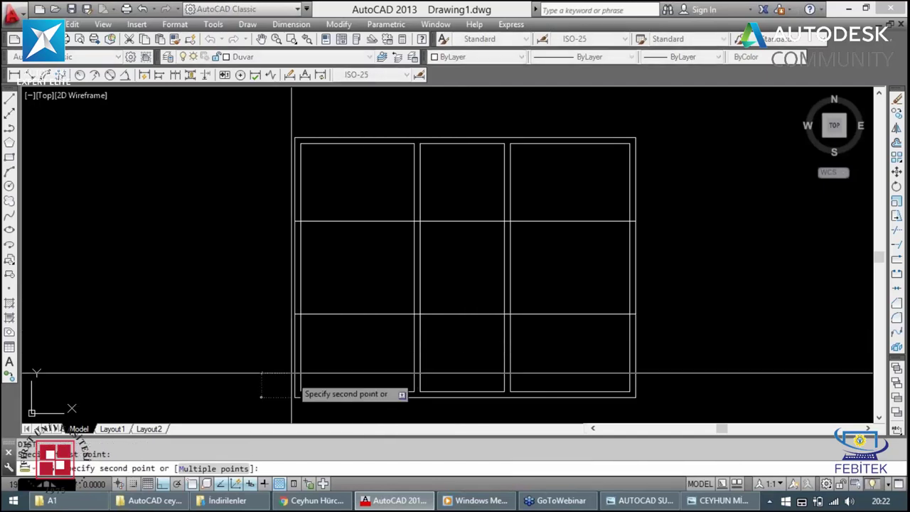
key("Escape")
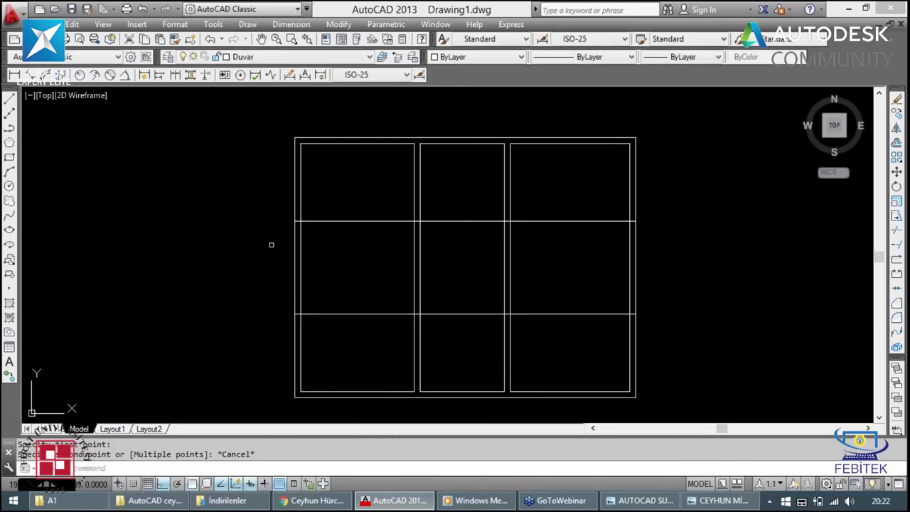
key("Return")
left_click(301, 221)
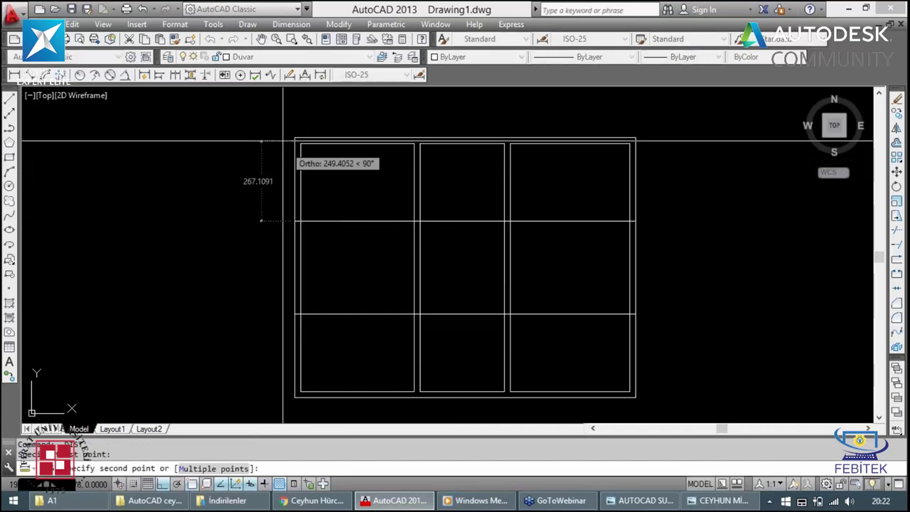
key("Escape")
key("Escape")
key("Escape")
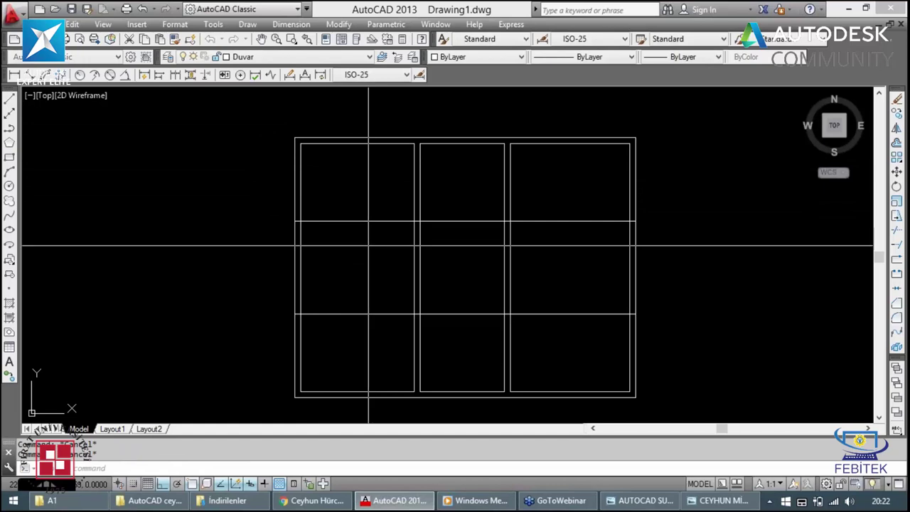
Step: Double the upper horizontal line with a parallel copy 10 units above it
type("o")
key("Return")
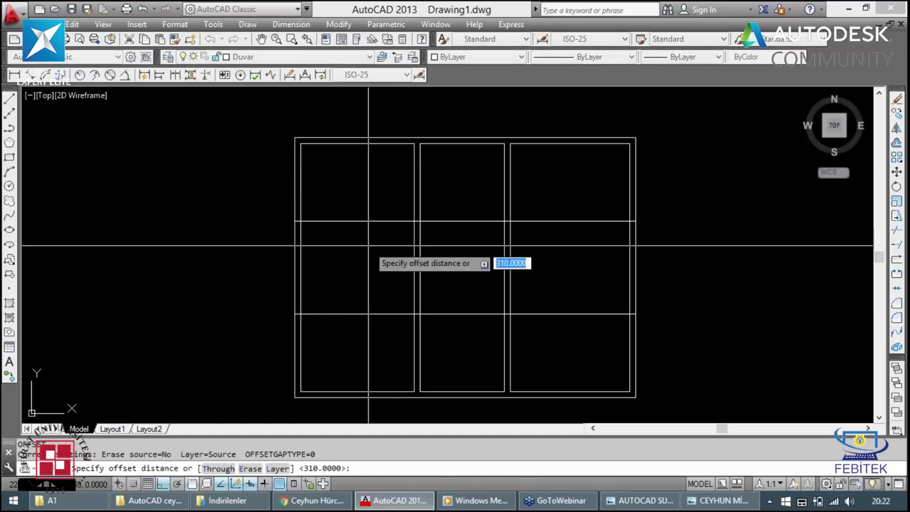
type("10")
key("Return")
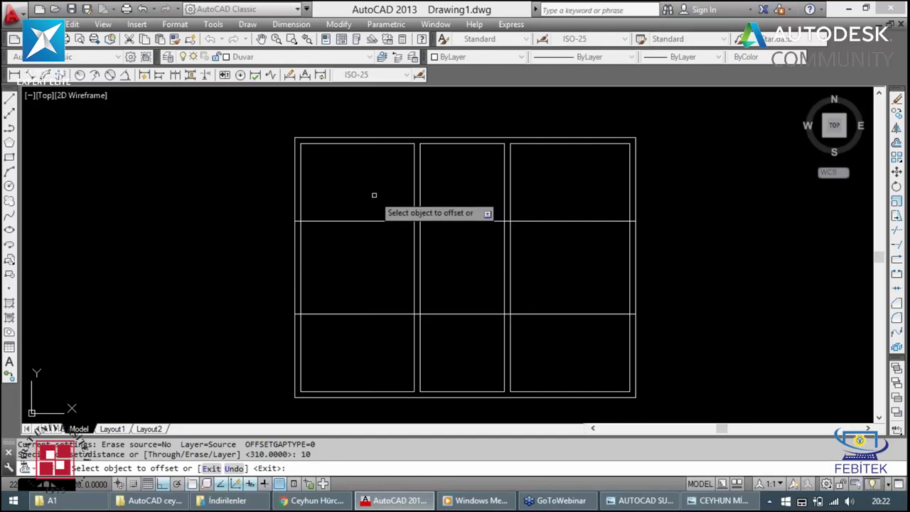
left_click(372, 221)
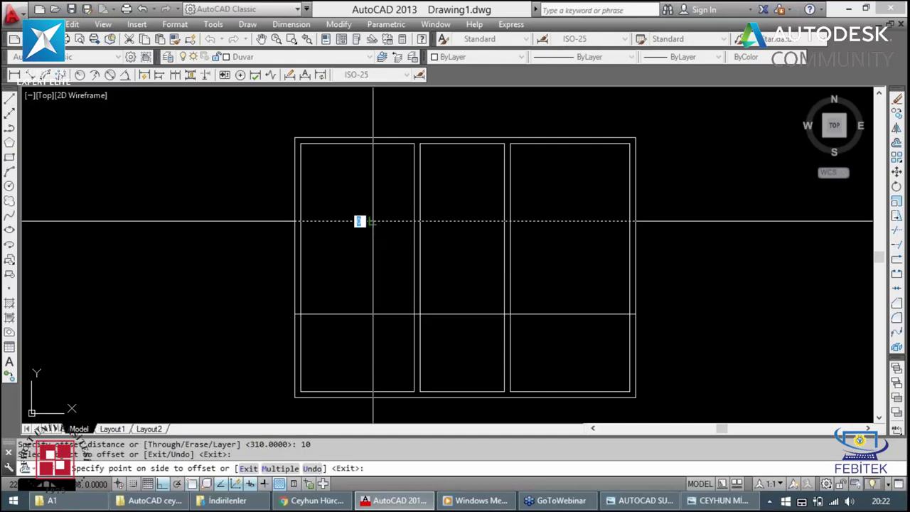
left_click(375, 213)
key("Escape")
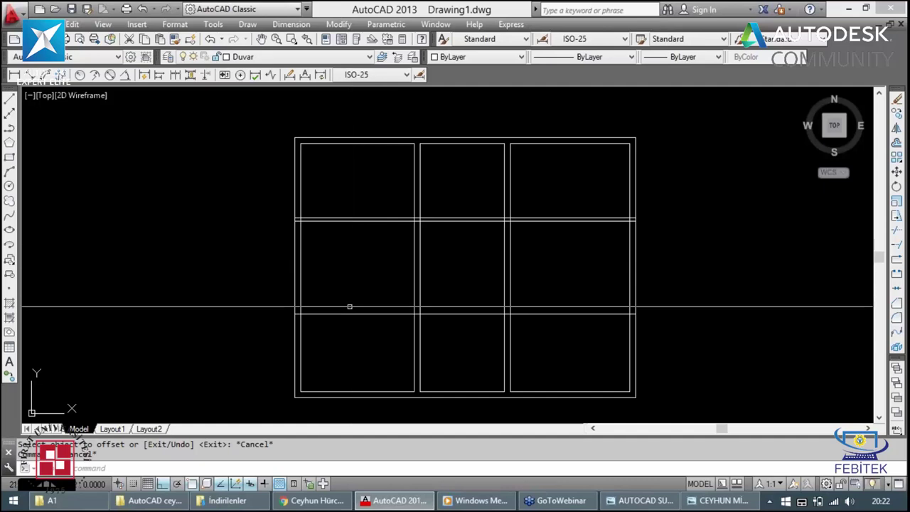
Step: Double the lower horizontal line with a parallel copy 10 units above it
type("o")
key("Return")
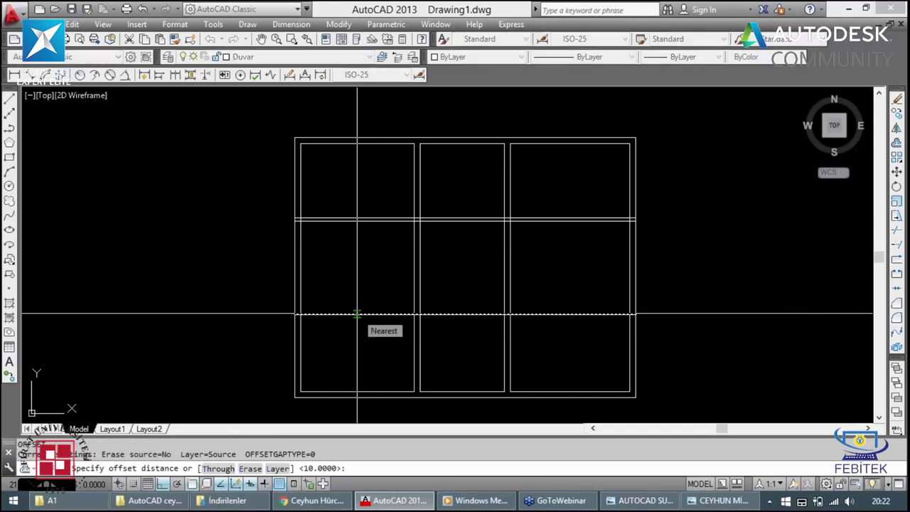
key("Return")
left_click(357, 314)
left_click(358, 294)
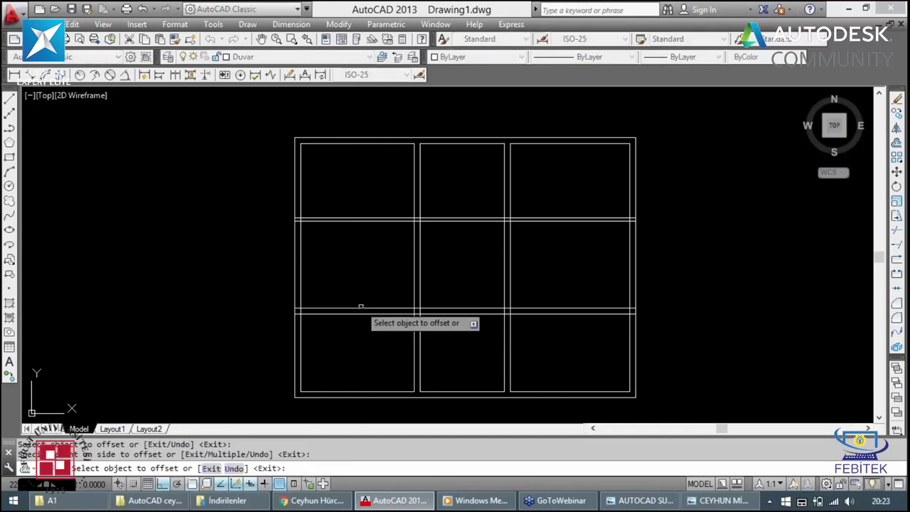
key("Escape")
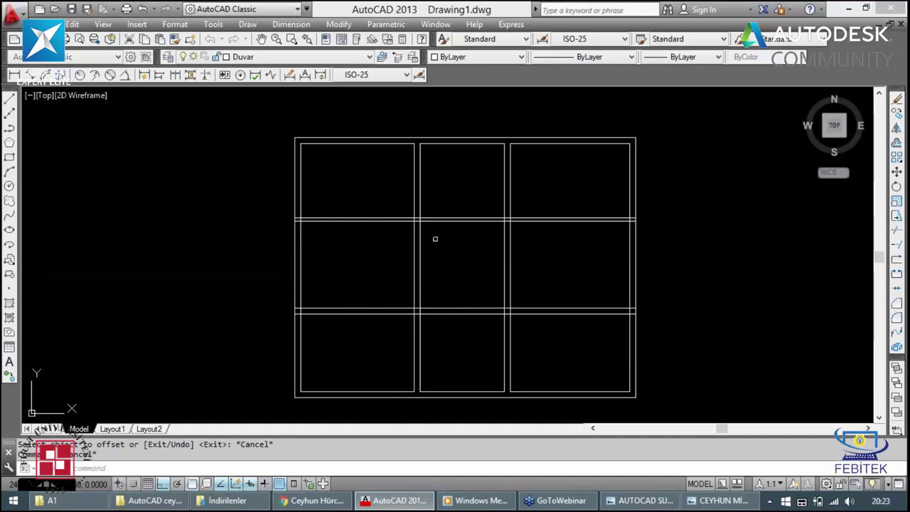
type("tr")
key("Return")
key("Return")
Step: Trim the horizontal and vertical line pieces inside the left wall crossing
scroll(414, 209, "up", 5)
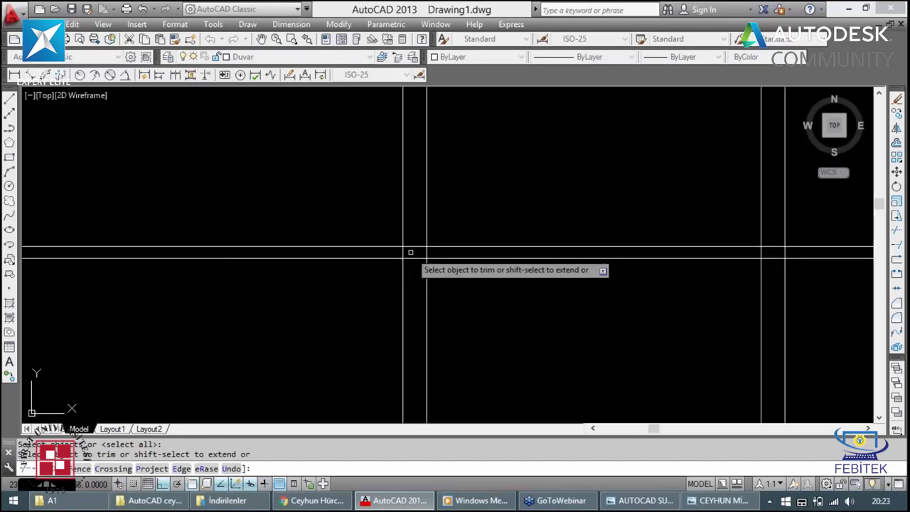
left_click(412, 249)
left_click(413, 271)
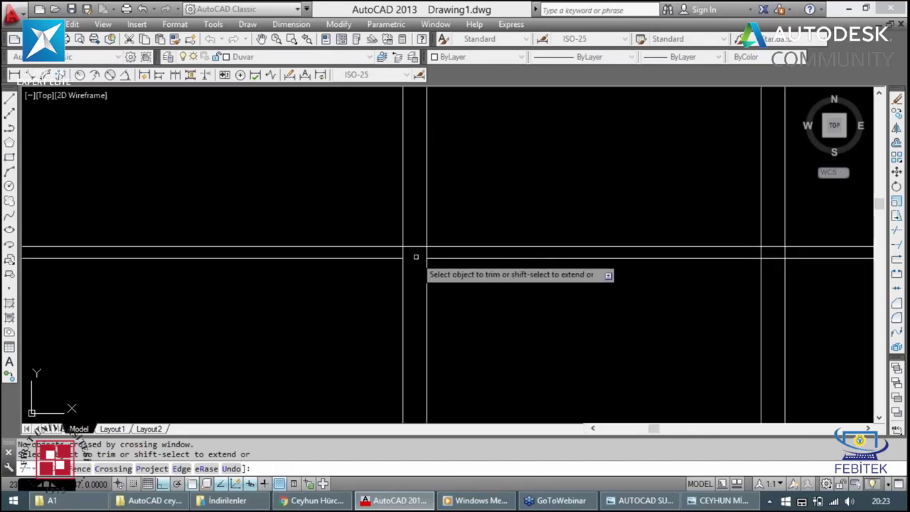
left_click(415, 247)
left_click(403, 253)
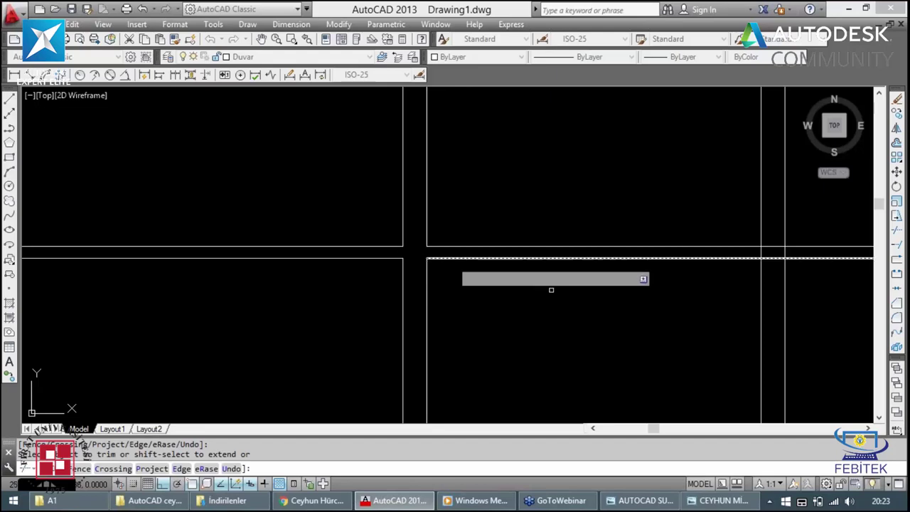
left_click(426, 252)
key("Escape")
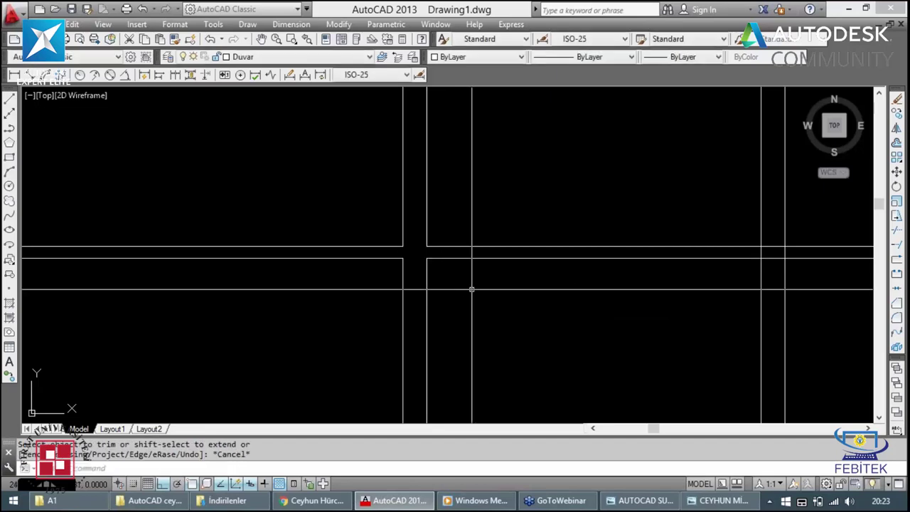
type("tr")
Step: Trim the overlapping lines inside the right wall junction
key("Return")
key("Return")
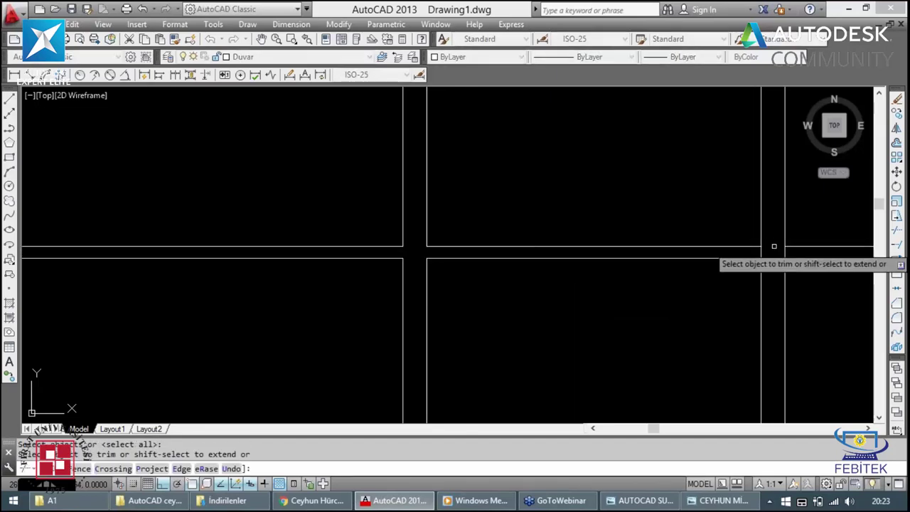
left_click(772, 247)
left_click(760, 252)
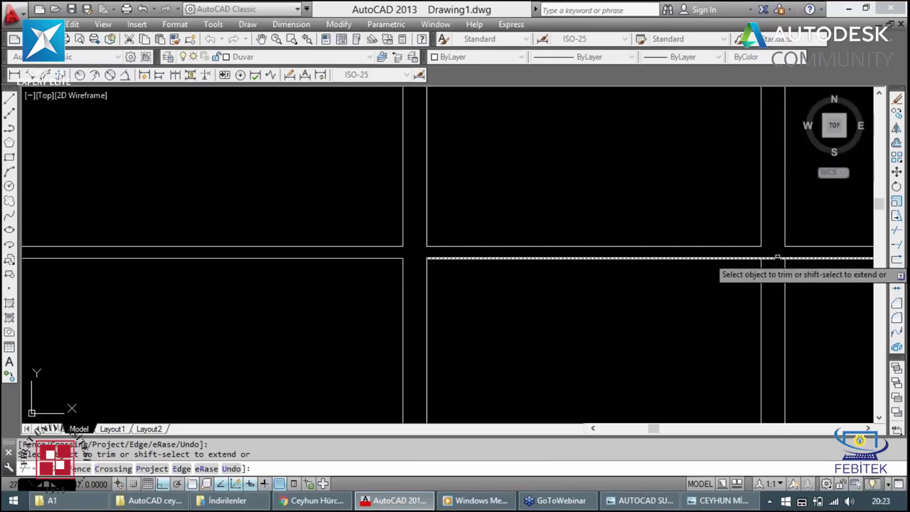
scroll(770, 250, "down", 6)
key("Escape")
scroll(747, 313, "up", 5)
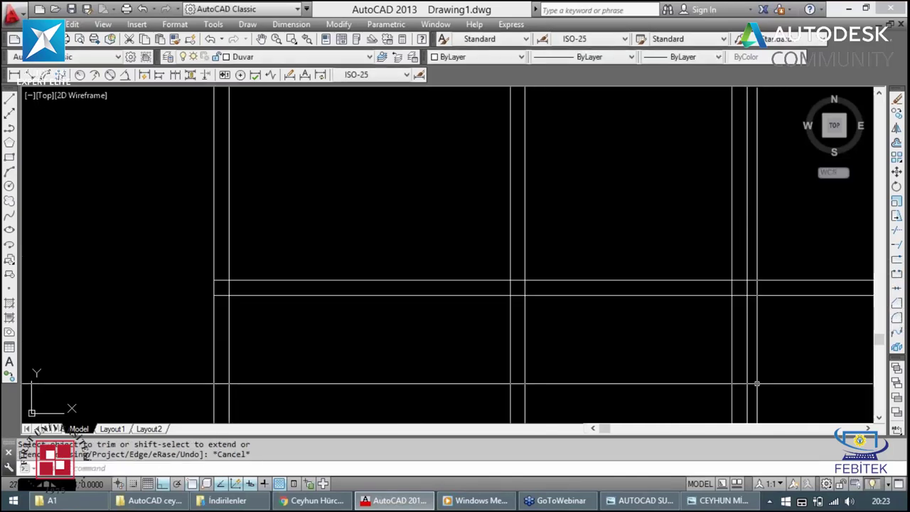
Step: Trim the remaining wall lines inside the right-side junction using all lines as edges
key("Return")
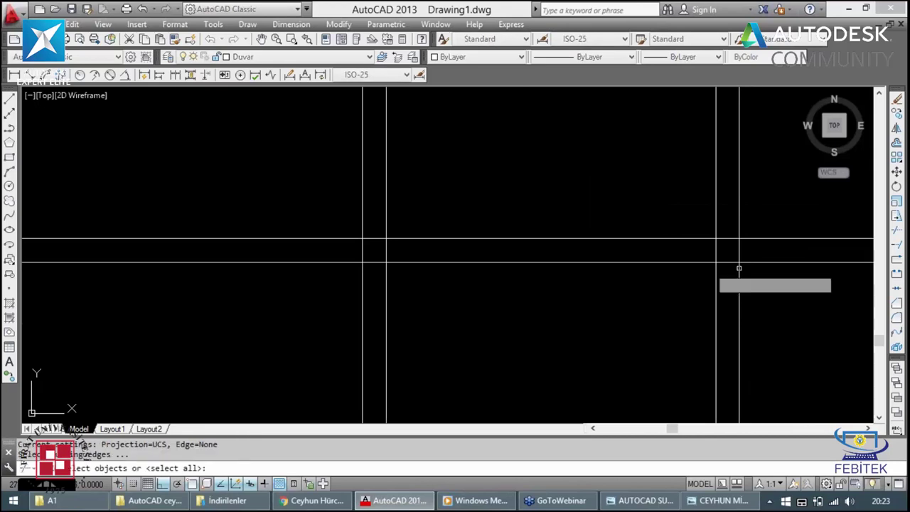
key("Return")
left_click(725, 262)
left_click(725, 239)
left_click(725, 257)
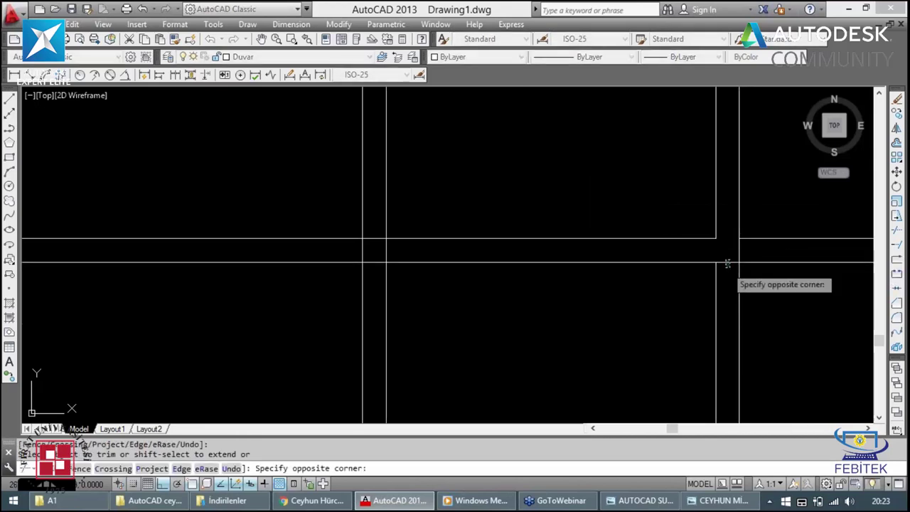
left_click(711, 250)
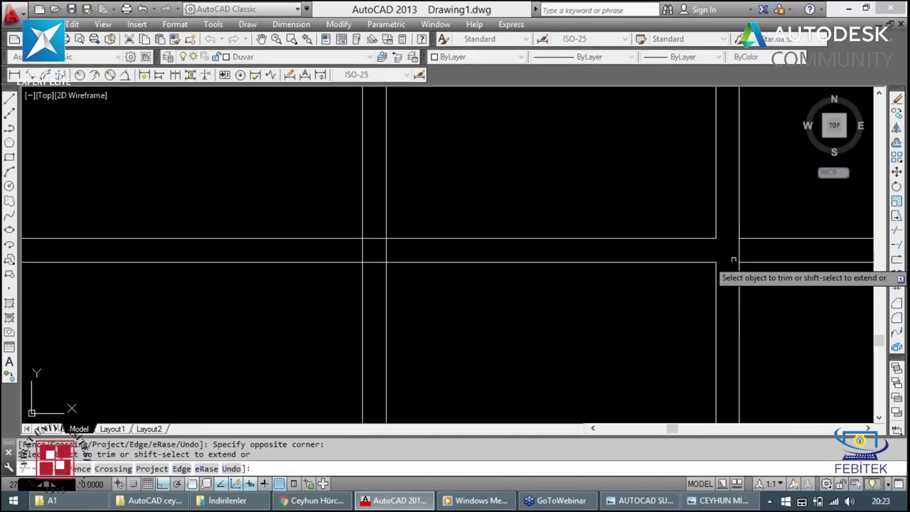
Step: Clean up the left wall crossing and remove the leftover short wall stubs
left_click(404, 246)
left_click(357, 256)
left_click(372, 239)
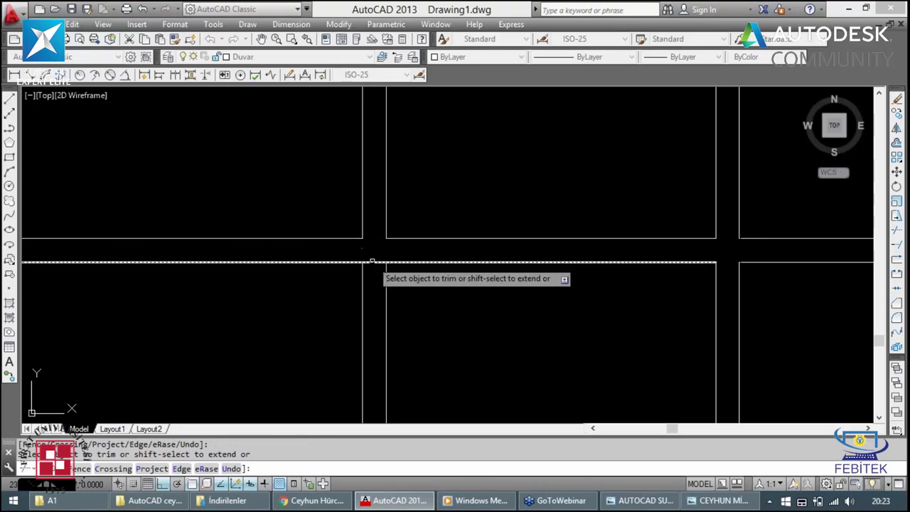
left_click(370, 263)
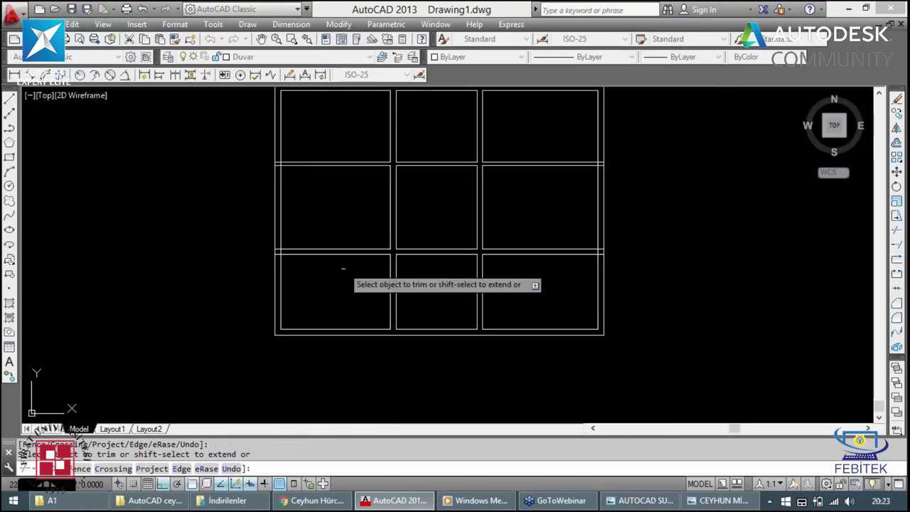
scroll(277, 252, "up", 2)
scroll(271, 241, "up", 2)
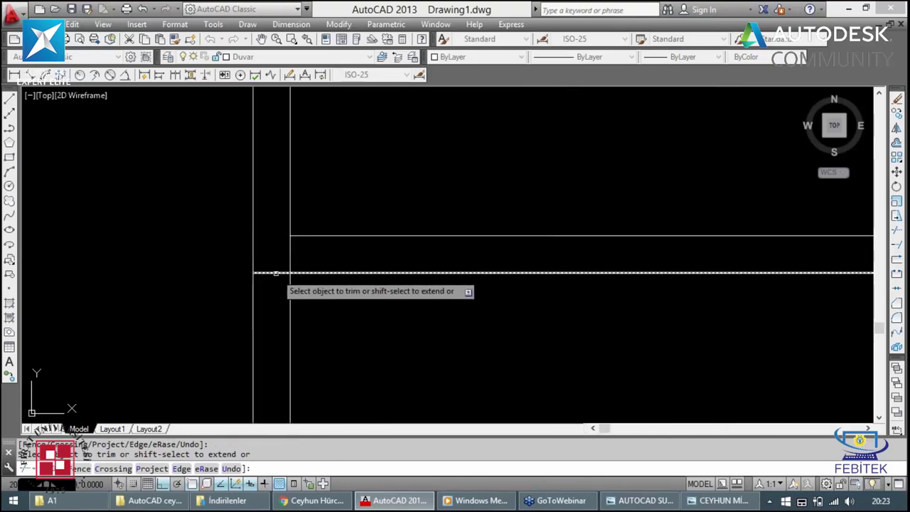
left_click(274, 273)
left_click(286, 260)
Step: Restart TRIM with all lines as cutting edges after cancelling the previous trim
key("Escape")
scroll(252, 229, "down", 4)
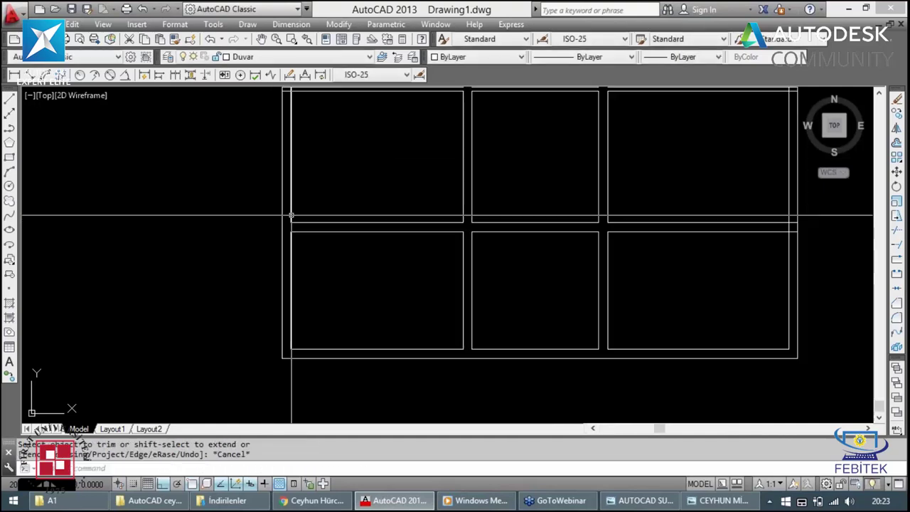
scroll(282, 208, "up", 4)
key("space")
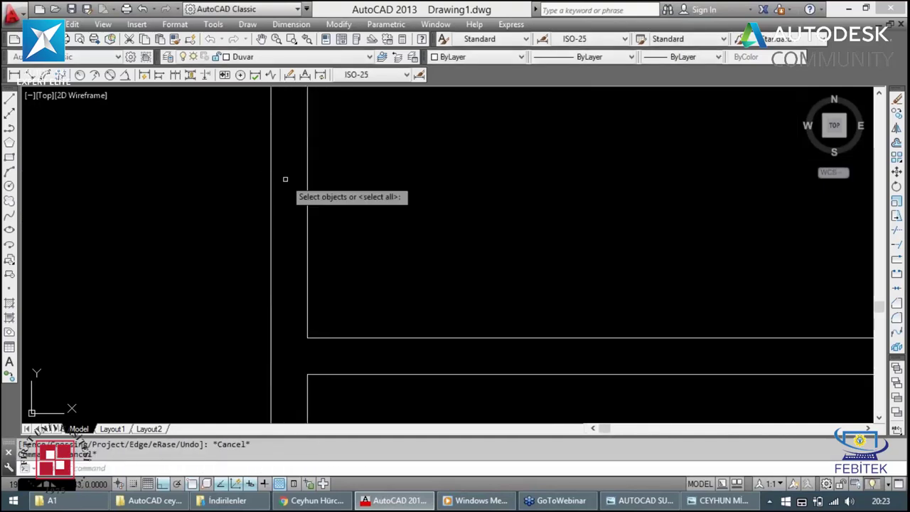
key("Escape")
scroll(285, 184, "down", 4)
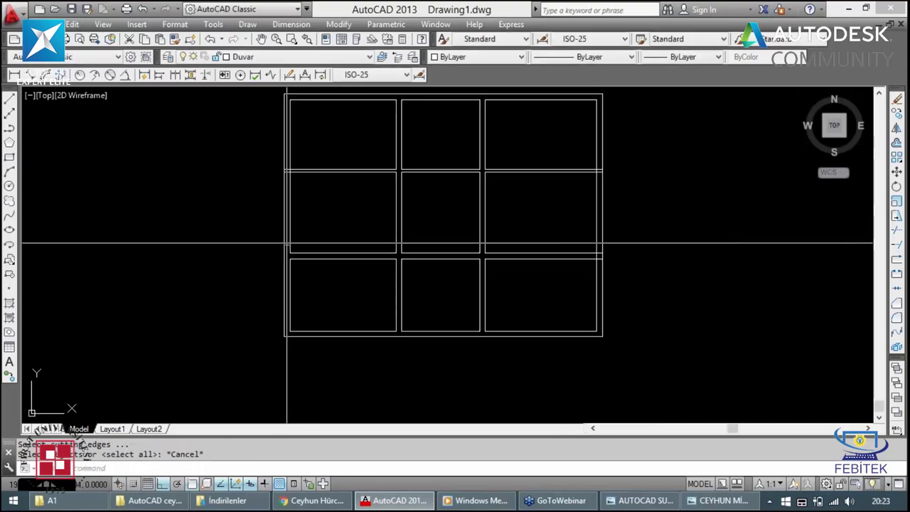
scroll(279, 193, "up", 4)
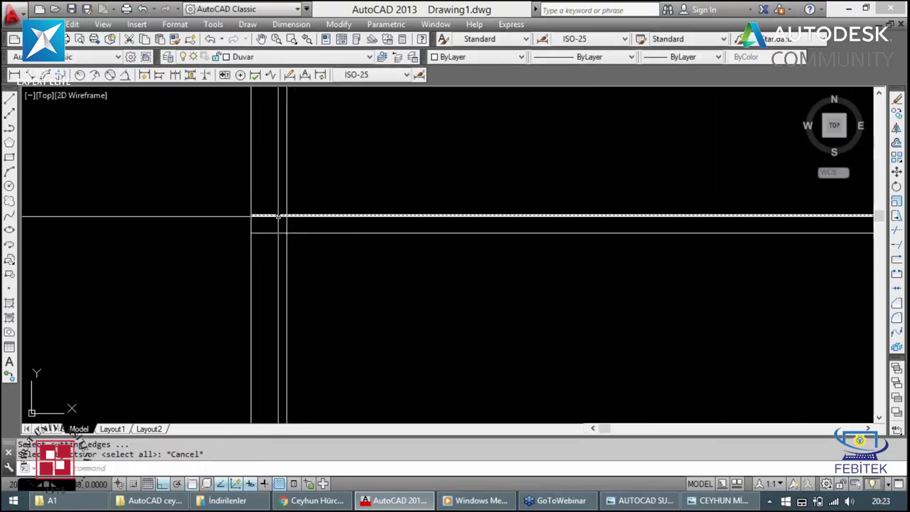
type("tr")
key("Return")
key("Return")
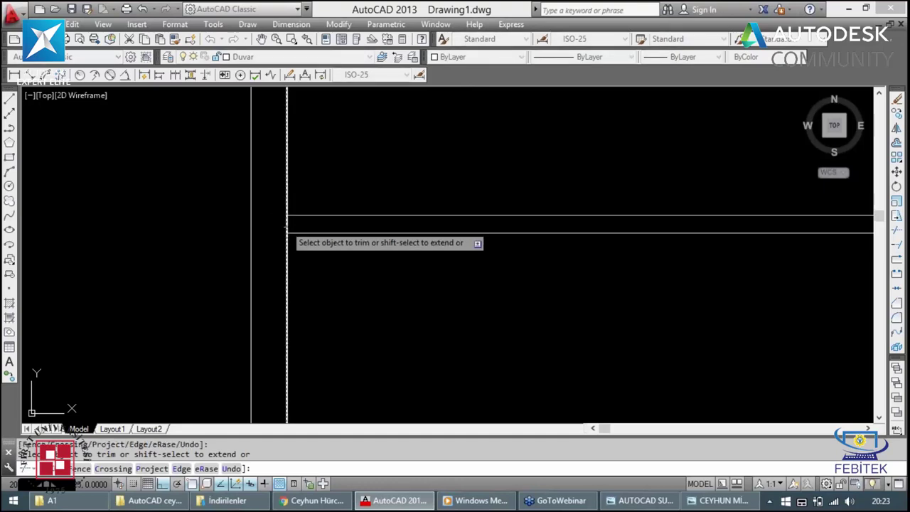
Step: Pan the view toward the next interior wall junction using the PAN command
scroll(288, 225, "down", 2)
scroll(292, 226, "down", 1)
key("Escape")
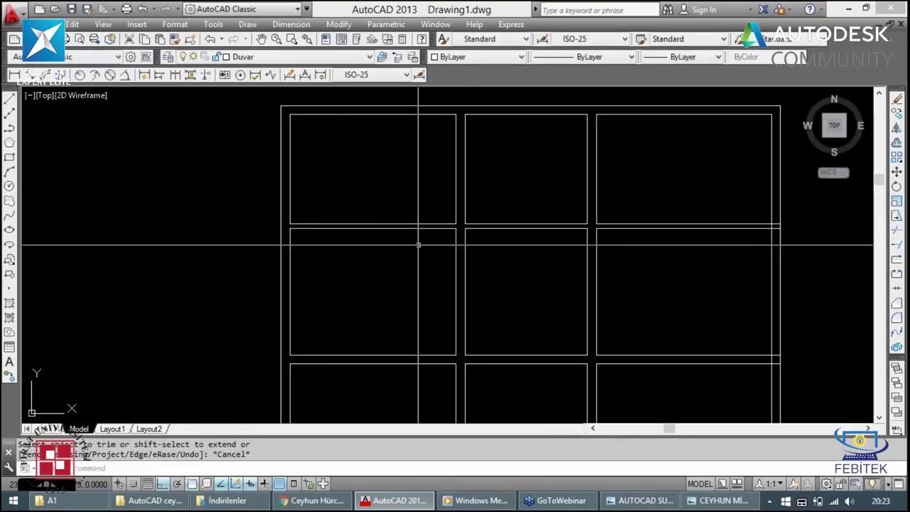
scroll(624, 272, "up", 3)
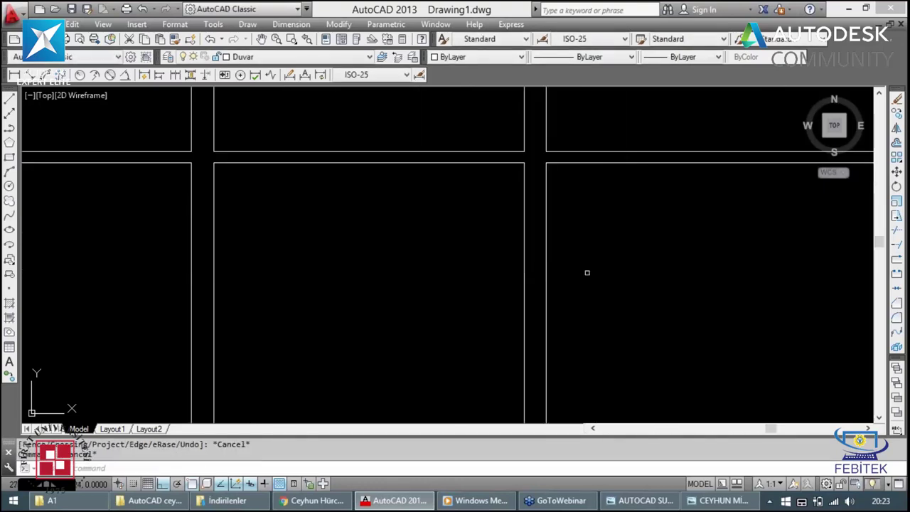
scroll(587, 272, "down", 3)
type("ian")
key("Return")
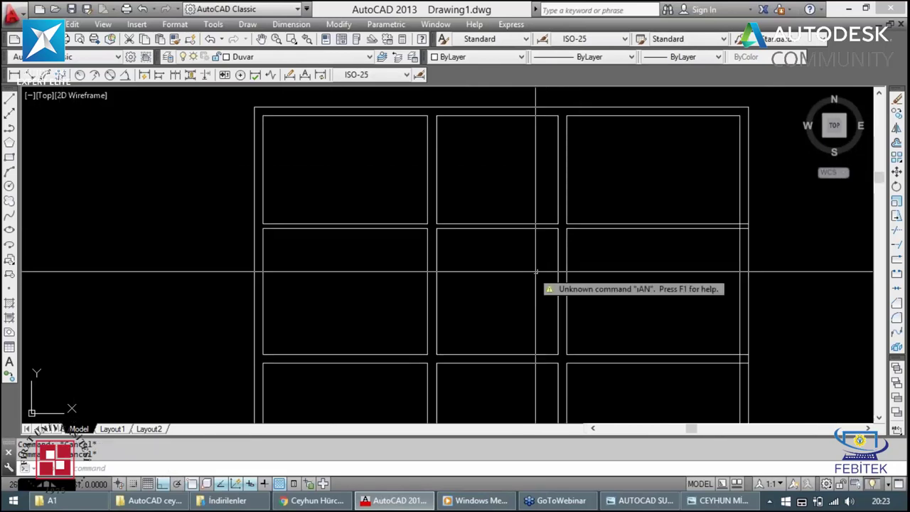
type("oPan")
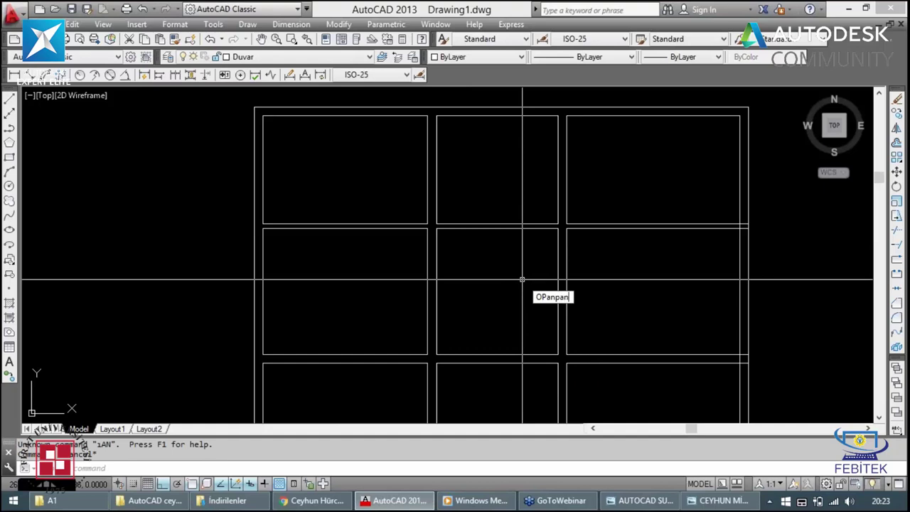
key("Return")
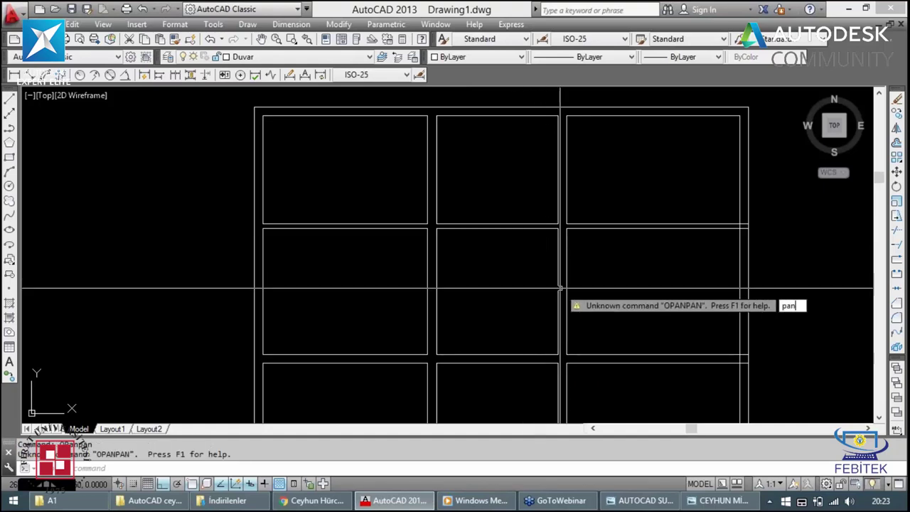
key("Return")
scroll(564, 291, "up", 1)
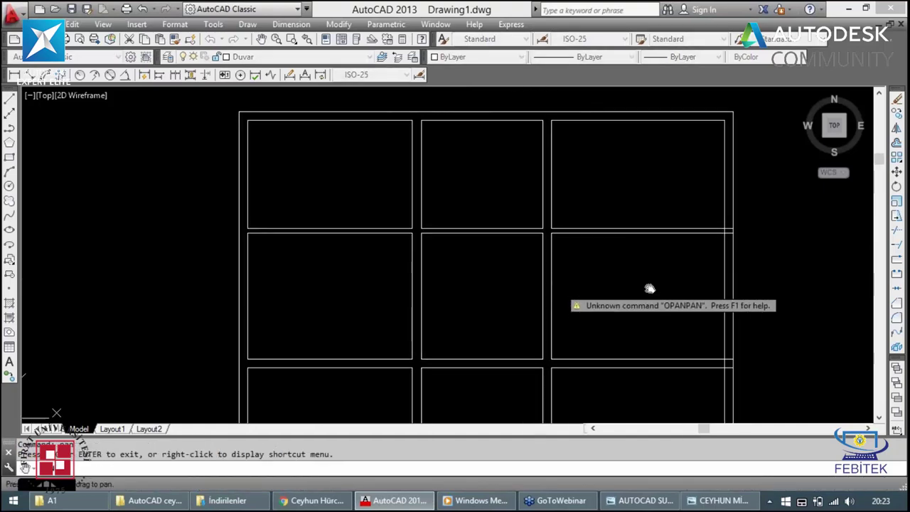
scroll(557, 223, "up", 1)
scroll(566, 248, "up", 2)
scroll(572, 359, "up", 2)
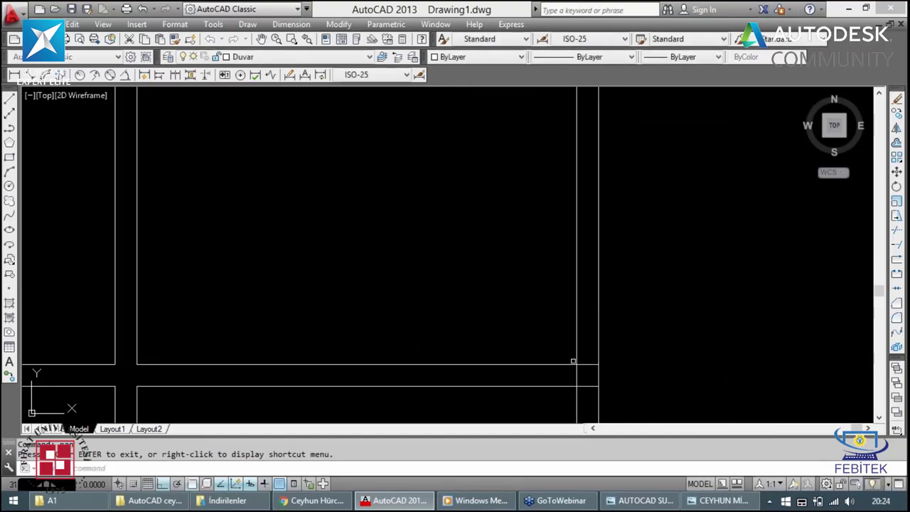
key("Escape")
Step: Trim the short overlapping wall segments at the interior junction
type("tr")
key("Return")
key("Return")
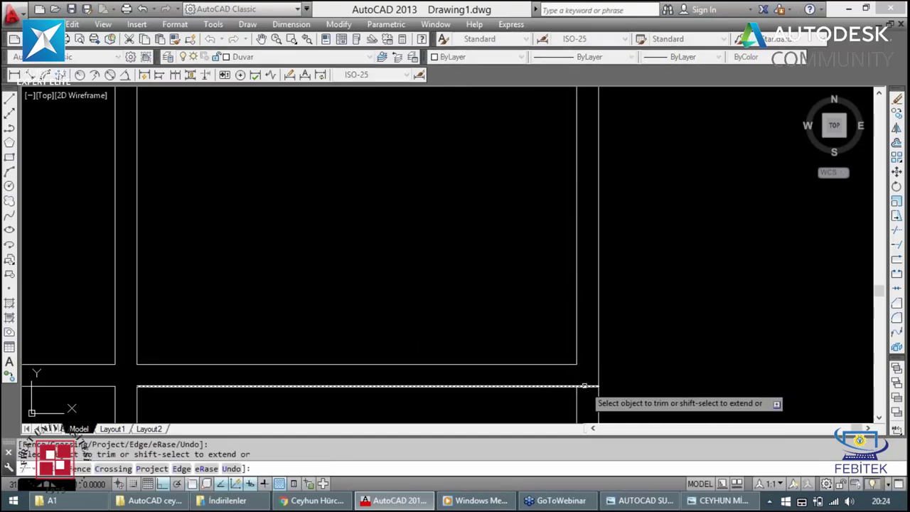
key("Escape")
scroll(567, 242, "down", 2)
scroll(563, 234, "down", 1)
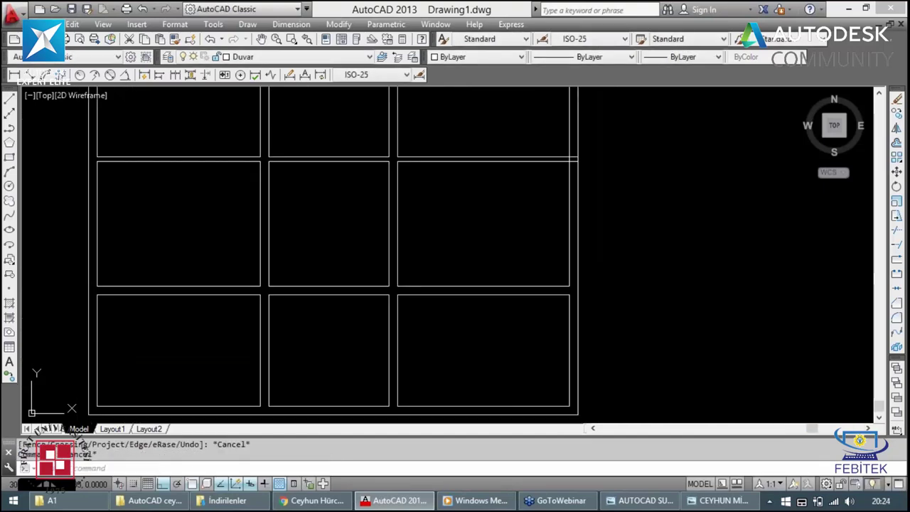
scroll(562, 170, "up", 3)
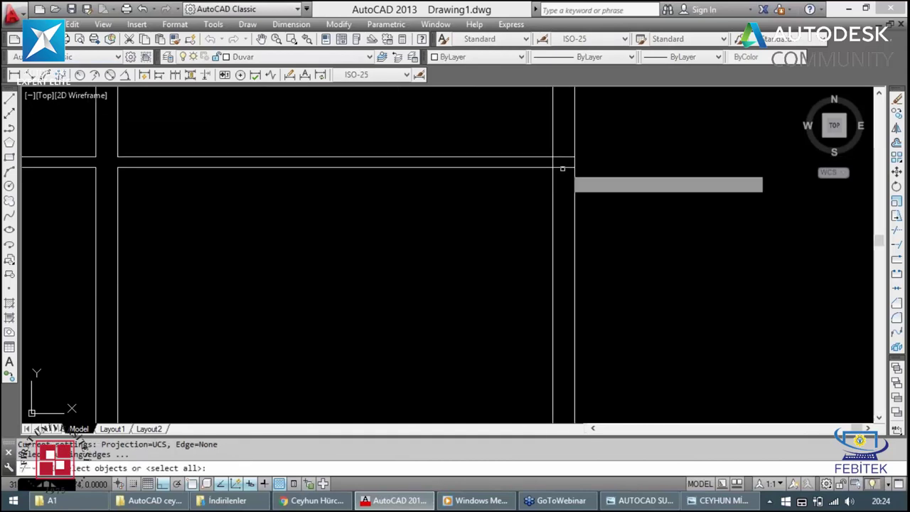
key("Return")
left_click(561, 168)
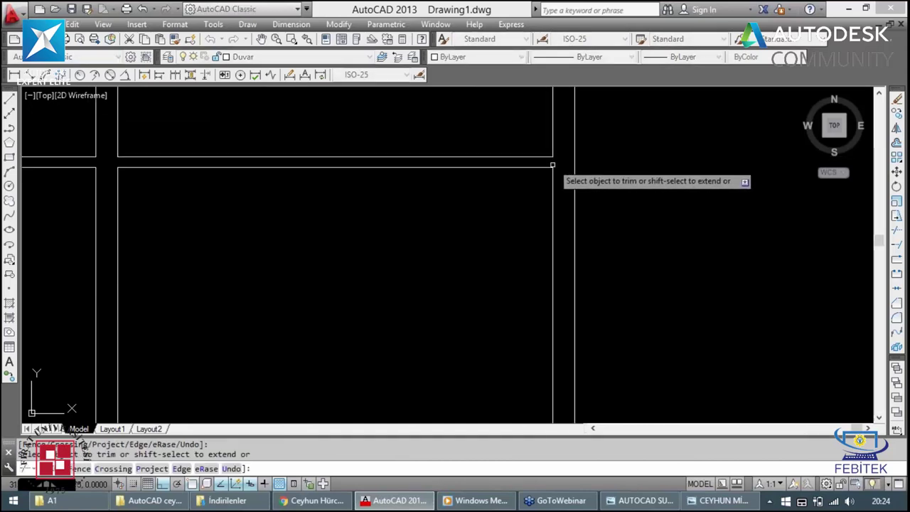
scroll(548, 165, "down", 2)
key("Escape")
Step: Inspect the trimmed junctions and begin a line at a wall corner
scroll(512, 196, "down", 1)
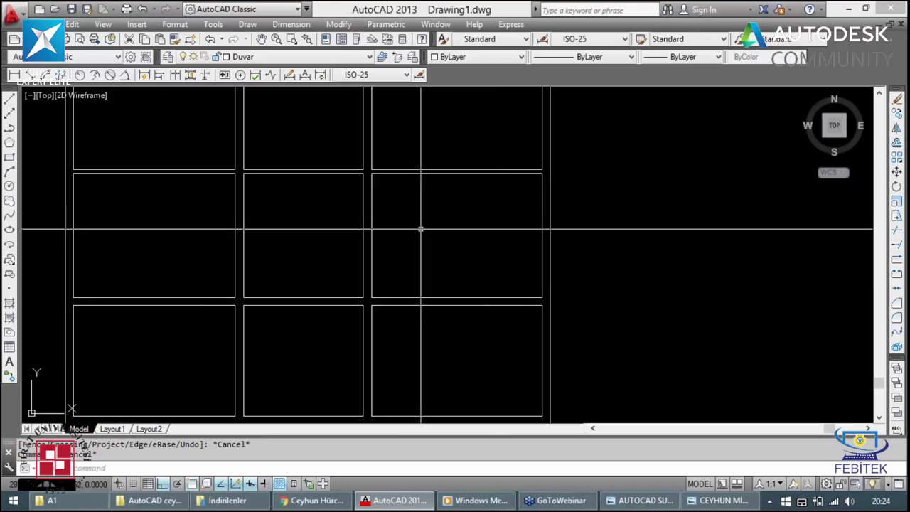
scroll(484, 238, "down", 2)
scroll(360, 221, "up", 2)
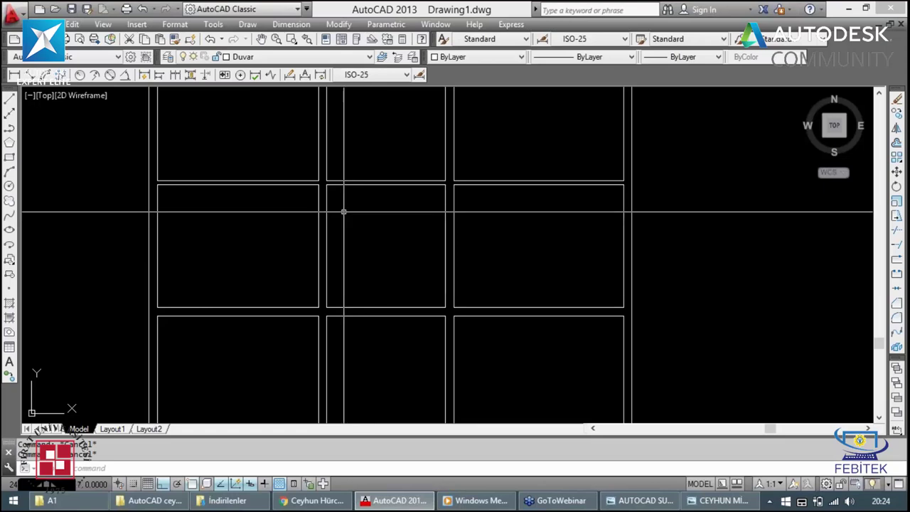
scroll(341, 209, "down", 3)
scroll(334, 205, "up", 4)
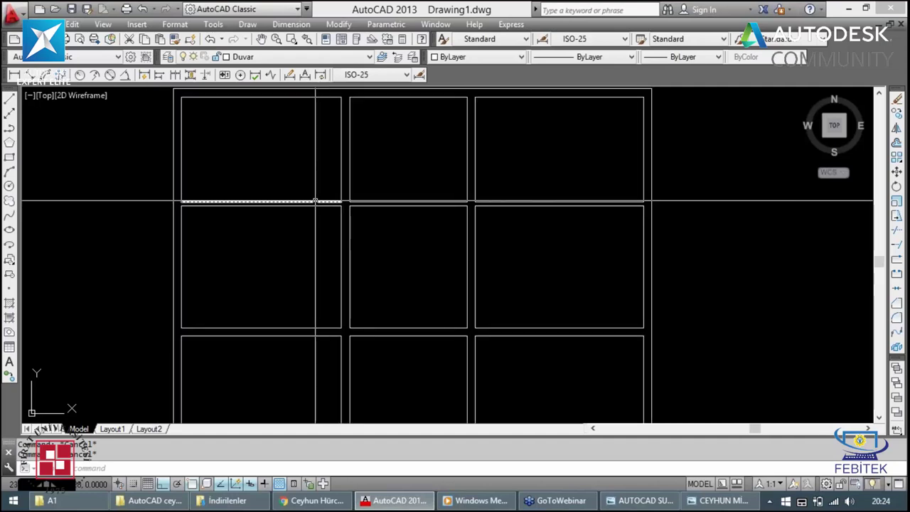
scroll(316, 212, "down", 2)
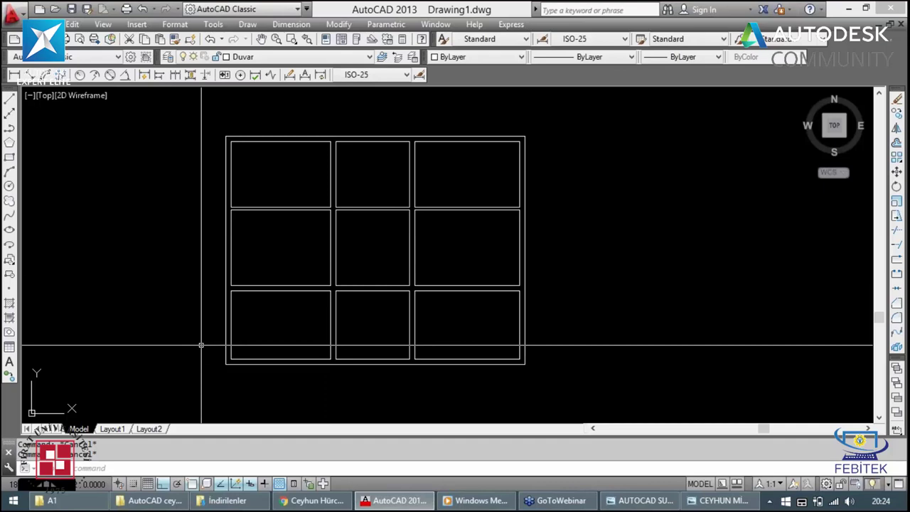
scroll(351, 196, "up", 2)
scroll(351, 195, "up", 2)
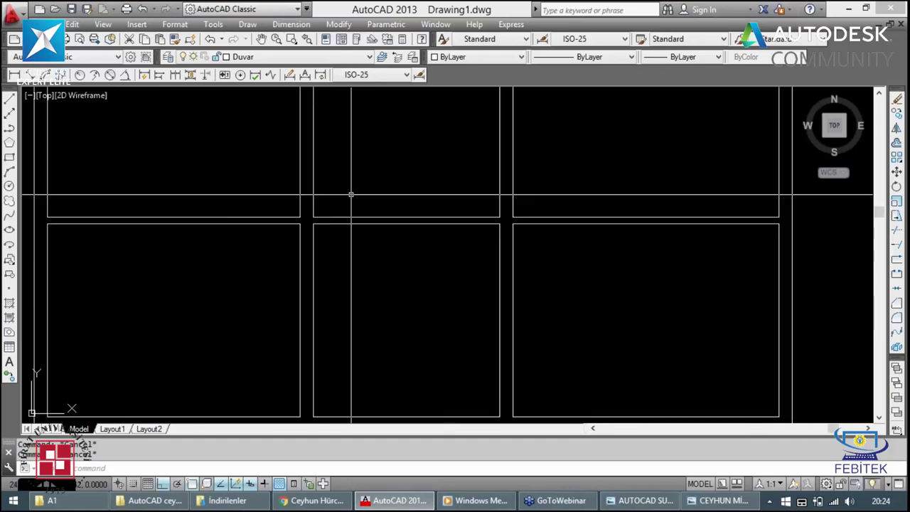
scroll(255, 222, "down", 2)
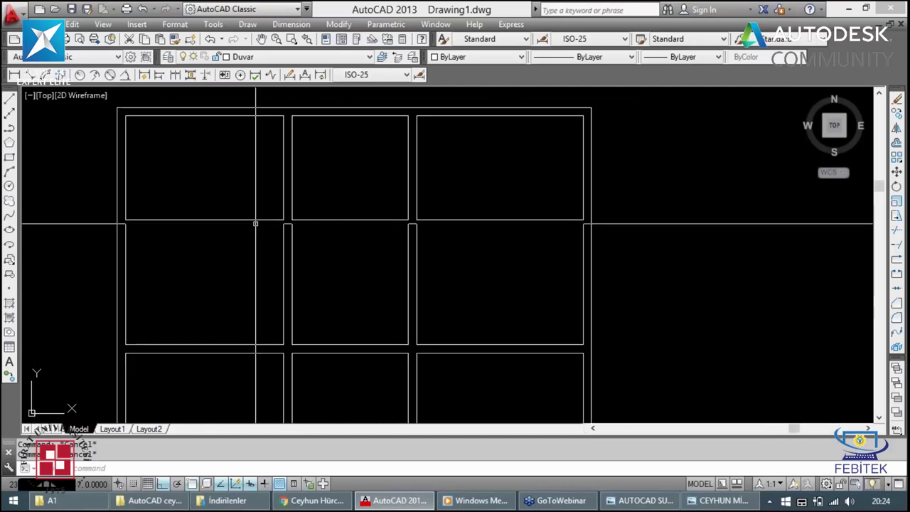
type("l")
key("Return")
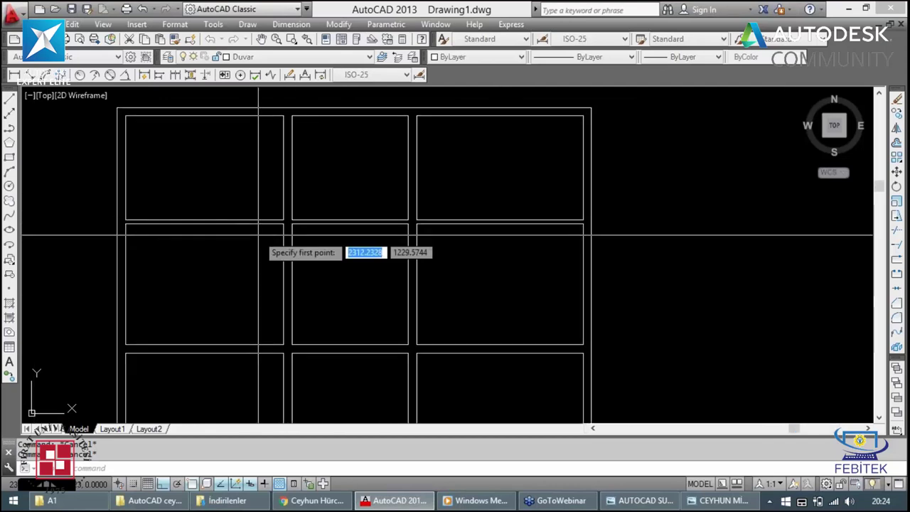
scroll(303, 216, "up", 2)
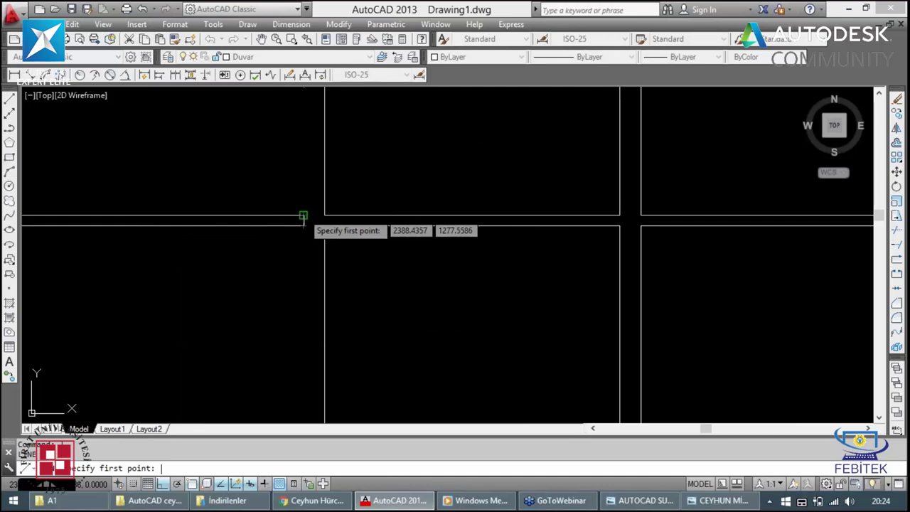
left_click(302, 216)
Step: Make kapı the current layer and draw a short vertical line across the wall
key("Escape")
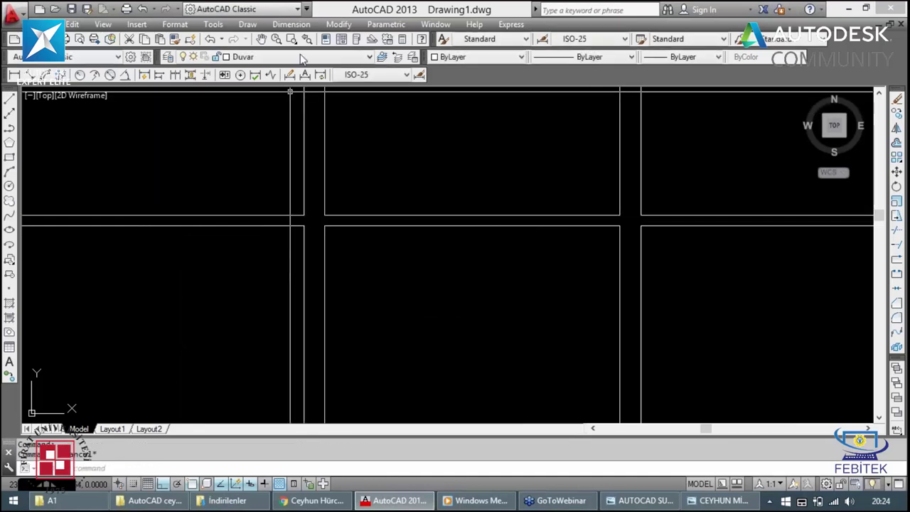
left_click(302, 59)
left_click(248, 111)
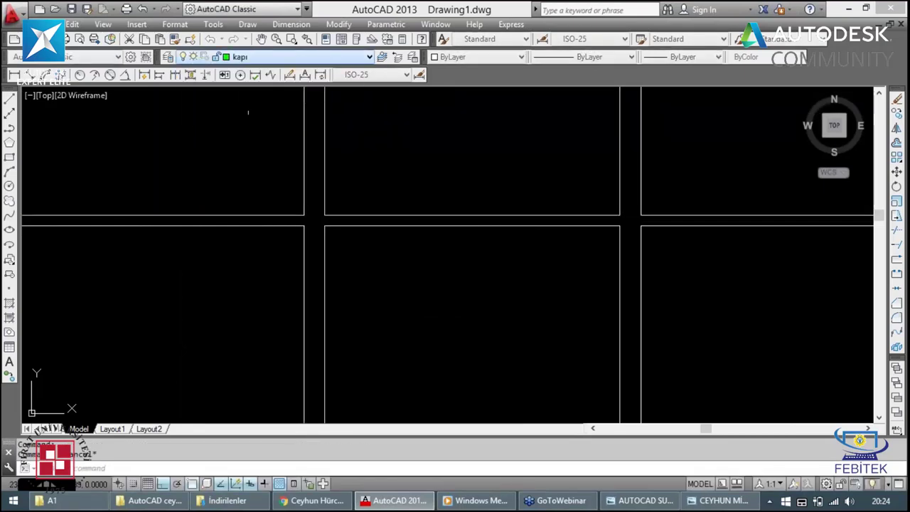
key("l")
key("Return")
left_click(304, 225)
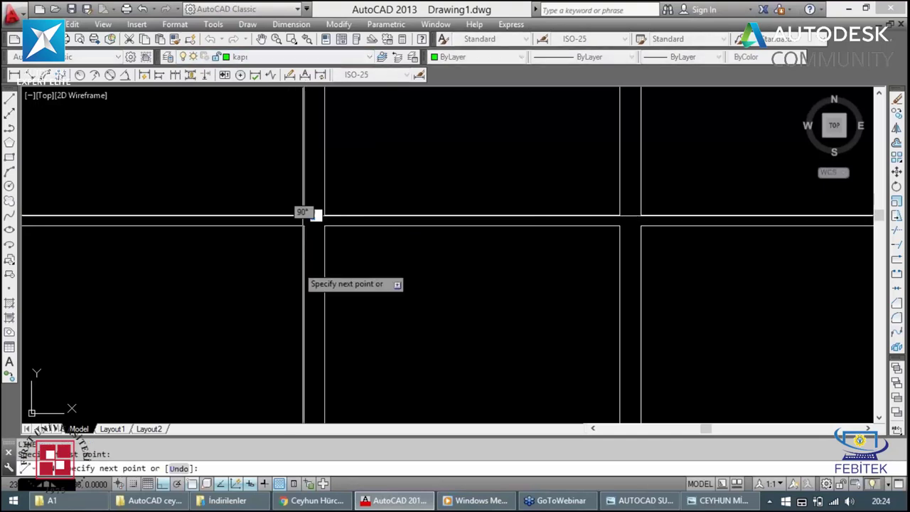
left_click(304, 274)
key("Escape")
Step: Offset the short line 30 units to the left
left_click(303, 229)
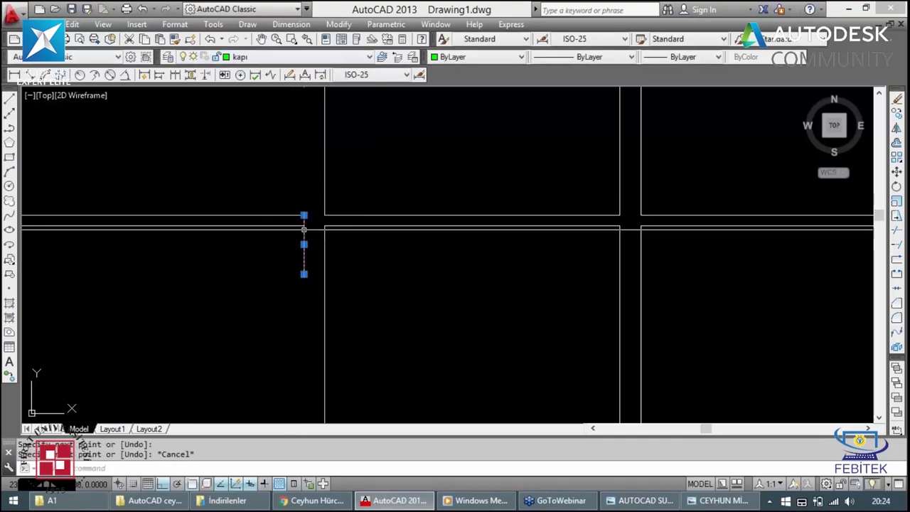
key("Escape")
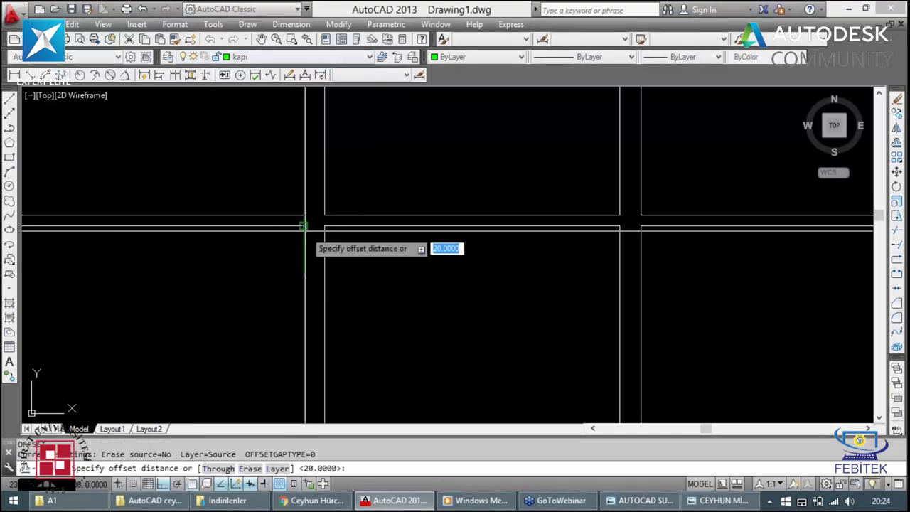
key("Return")
left_click(317, 231)
left_click(223, 249)
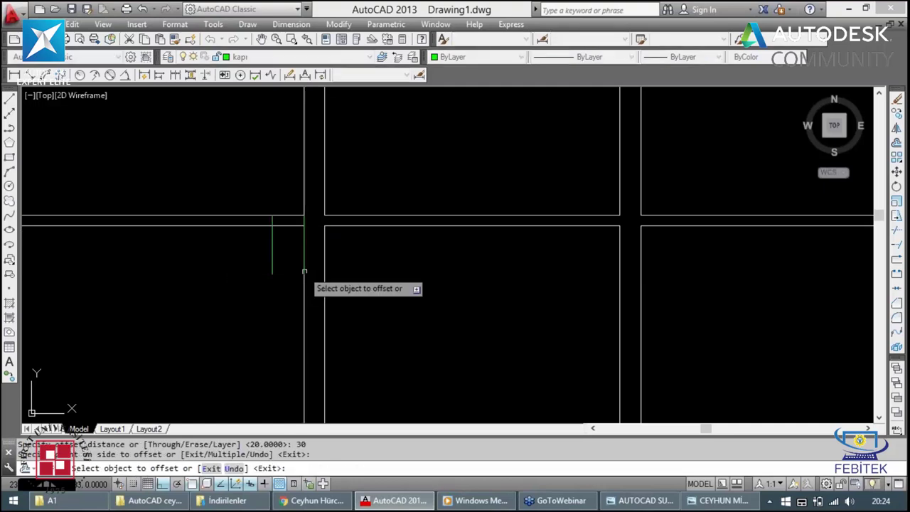
key("Escape")
Step: Move the short vertical line into place as the first door jamb
left_click(312, 212)
key("Escape")
left_click(270, 240)
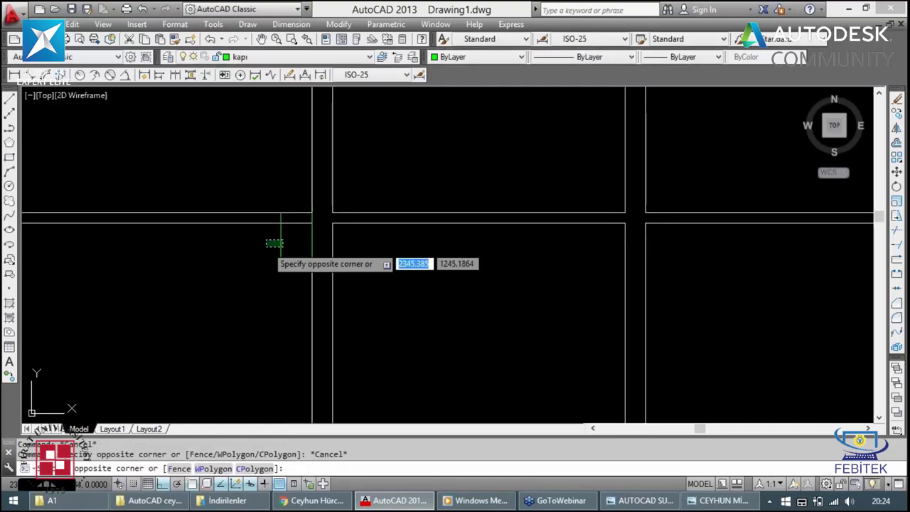
left_click(280, 270)
left_click(264, 244)
type("m")
key("Return")
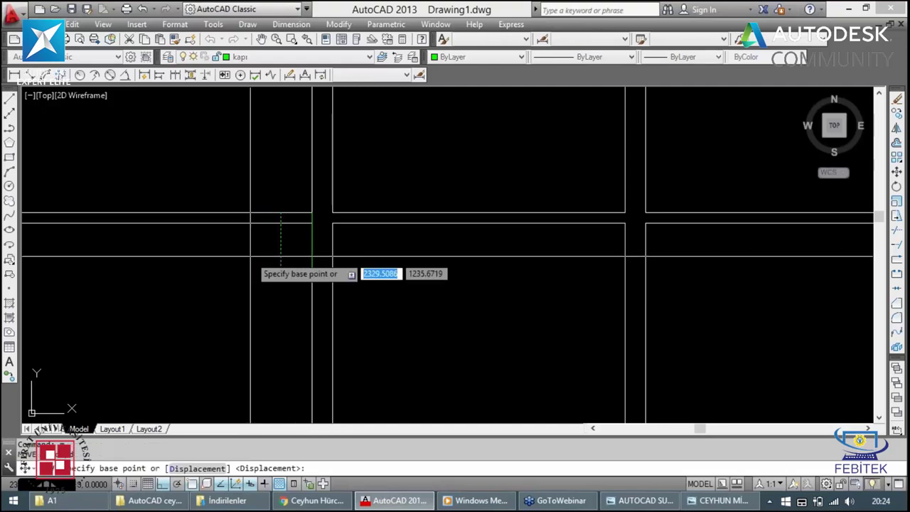
left_click(284, 254)
left_click(281, 240)
Step: Offset the jamb 90 units to the left to form the second jamb
type("o")
key("Return")
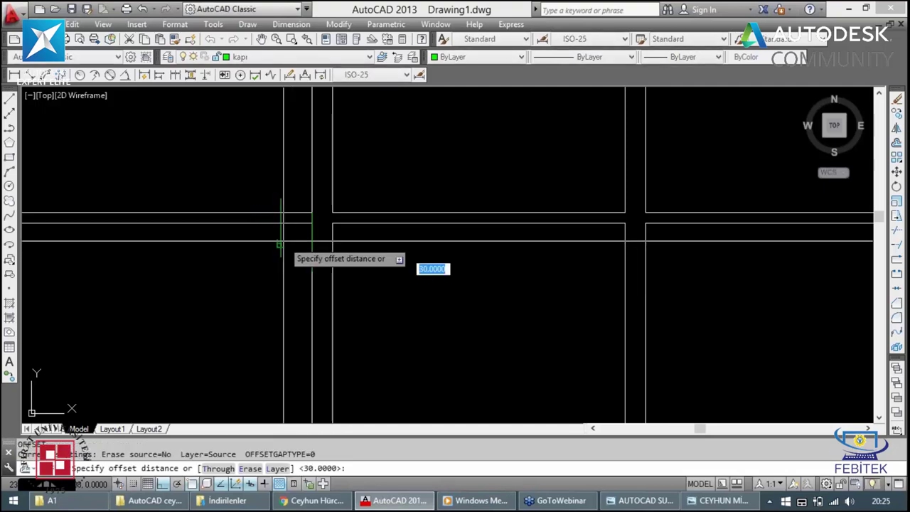
type("90")
key("Return")
left_click(281, 234)
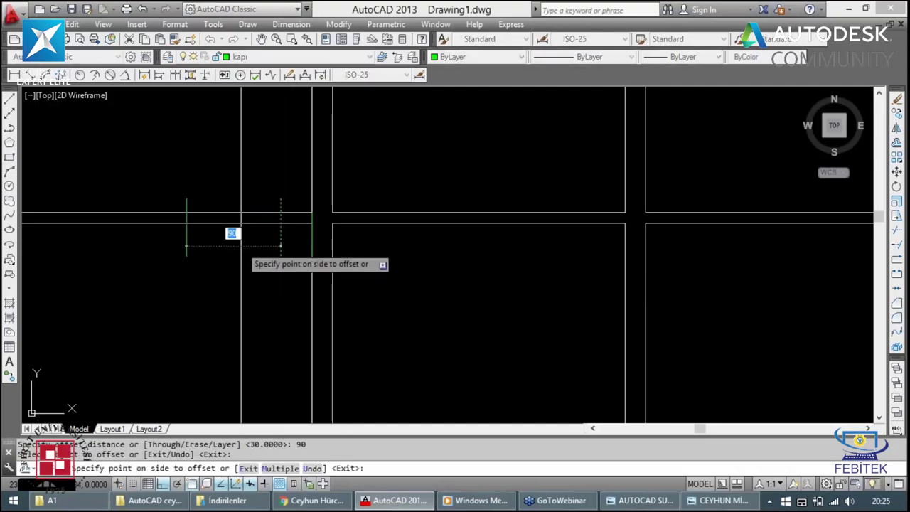
left_click(232, 234)
key("Escape")
scroll(277, 222, "down", 1)
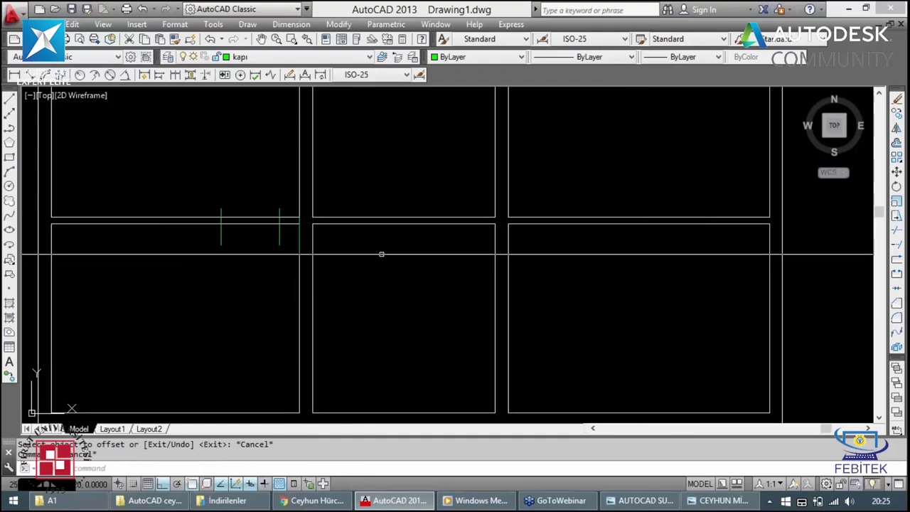
Step: Draw a vertical jamb line across the right room's wall
key("l")
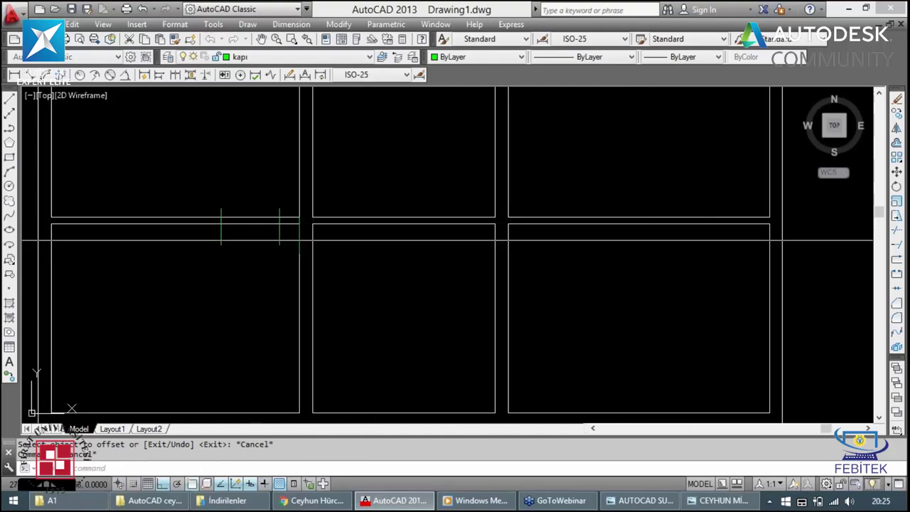
key("Return")
left_click(507, 197)
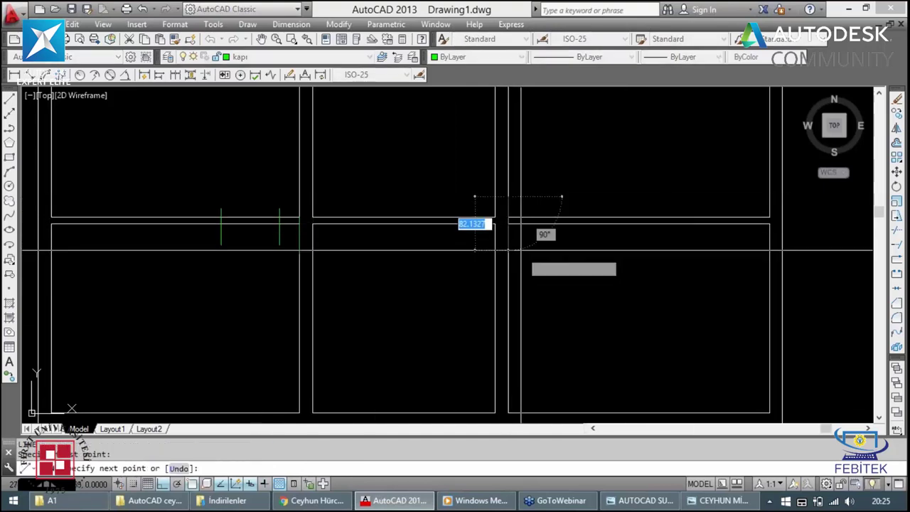
left_click(508, 283)
key("Escape")
Step: Offset the jamb line 30 units to the right
key("o")
key("Return")
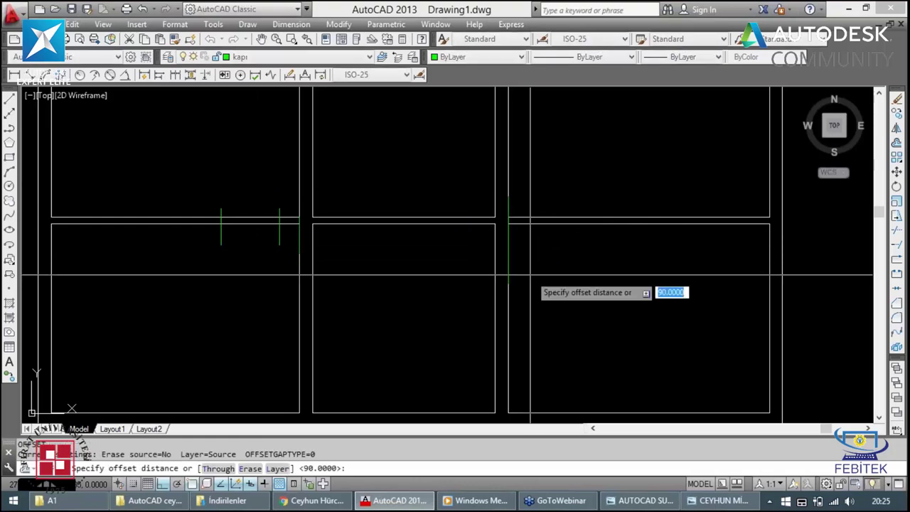
type("30")
key("Return")
left_click(509, 260)
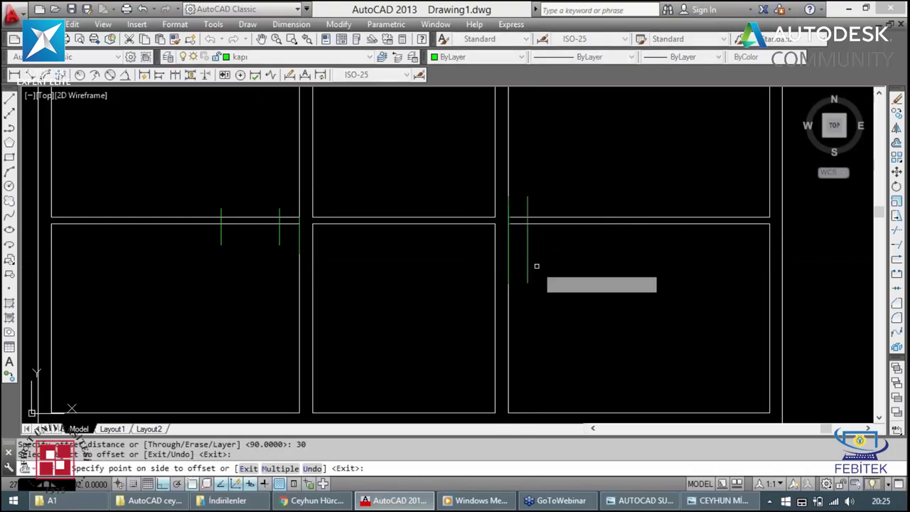
left_click(533, 271)
key("Escape")
Step: Offset the inner jamb 90 units right and delete the leftover helper line
key("Return")
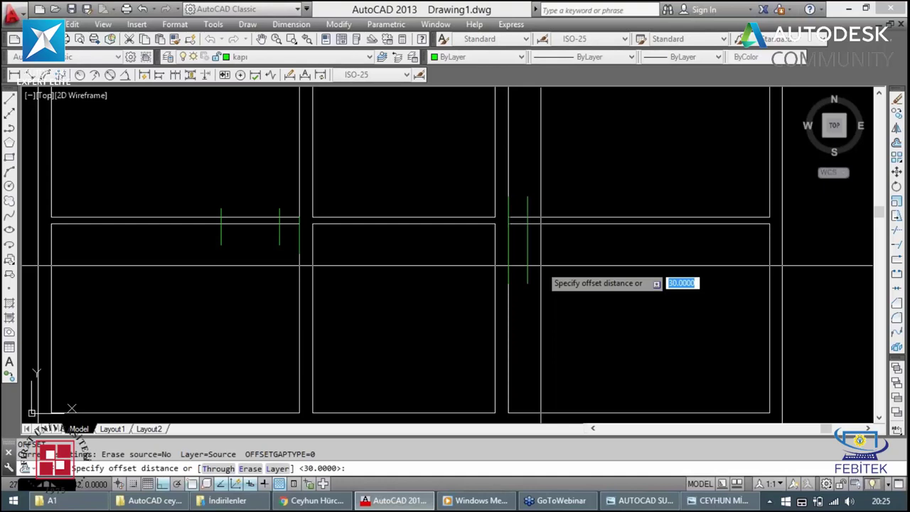
type("90")
key("Return")
left_click(528, 272)
left_click(563, 273)
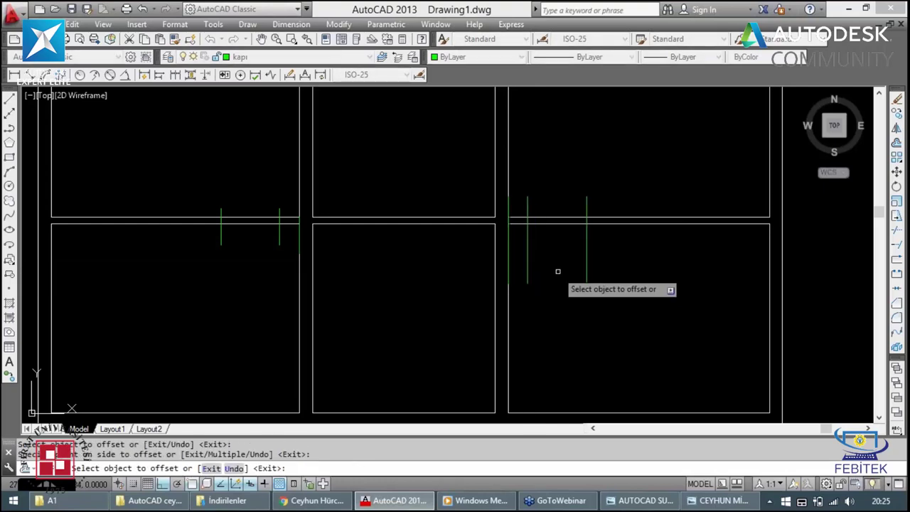
key("Escape")
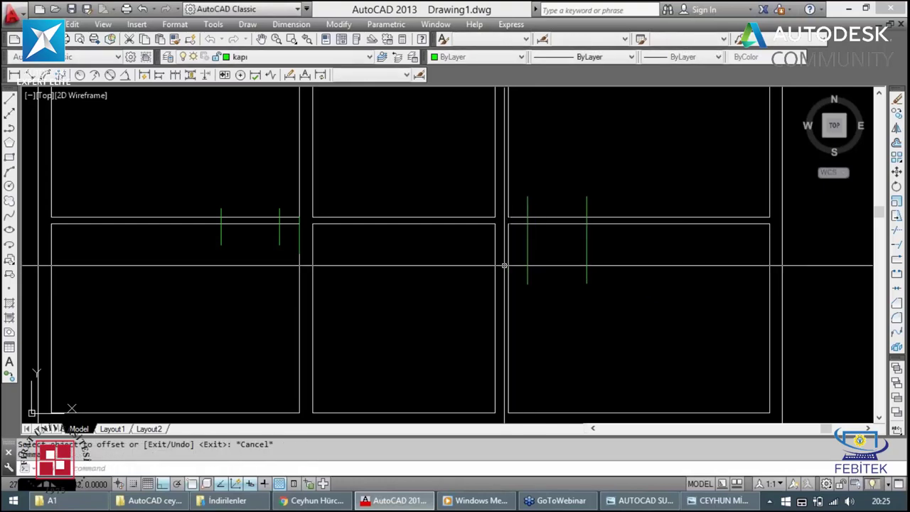
left_click(298, 238)
key("Delete")
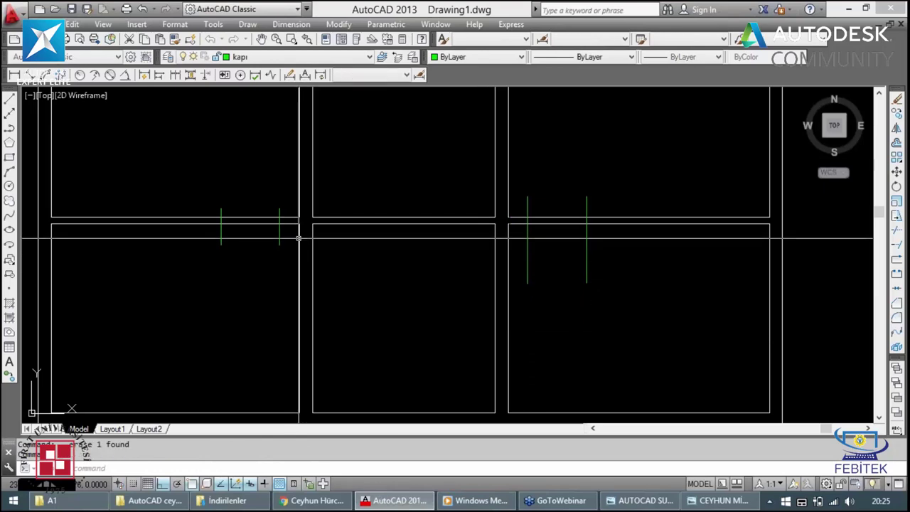
Step: Trim the wall lines between the left and right jamb pairs
type("tr")
key("Return")
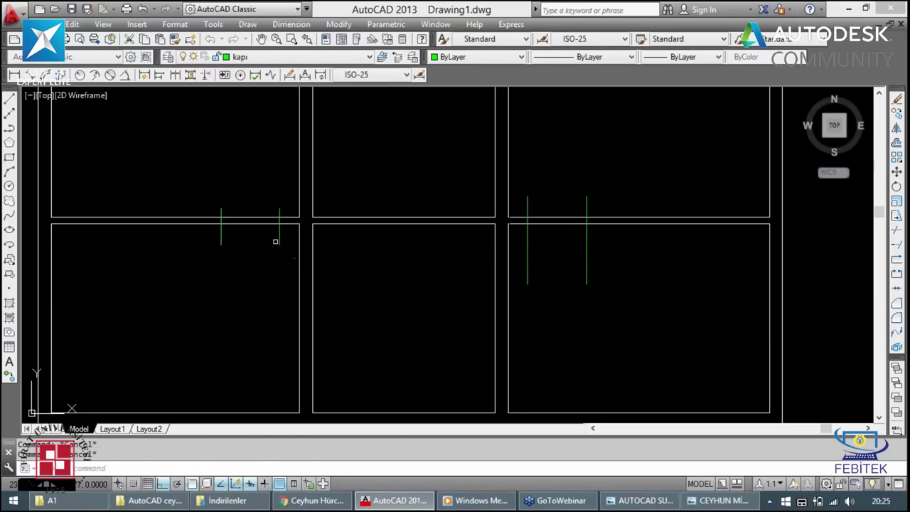
key("Return")
left_click_drag(252, 213, 349, 238)
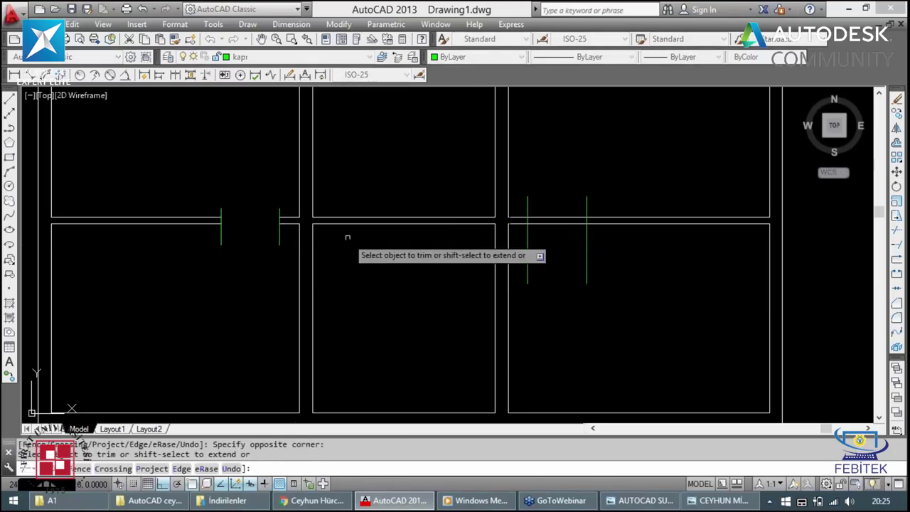
left_click_drag(569, 210, 594, 262)
key("Escape")
Step: Select all four green jamb lines and delete them
left_click(594, 261)
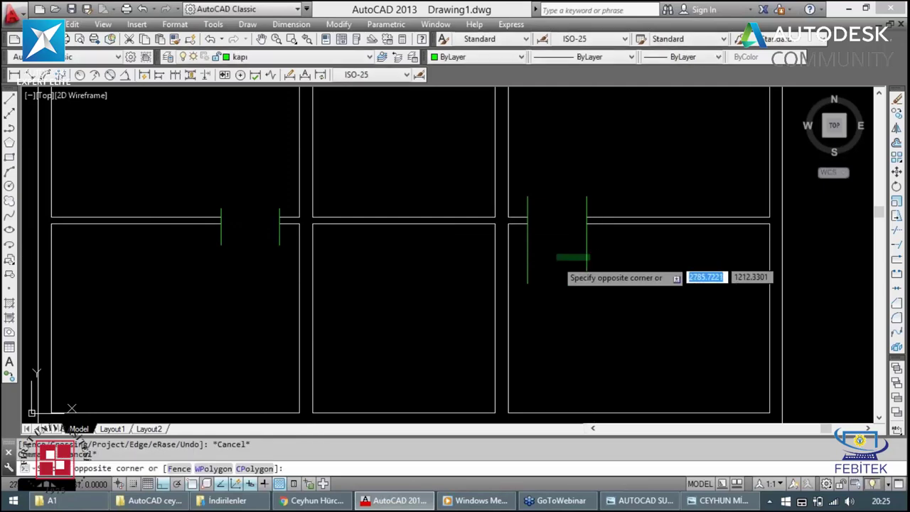
left_click(521, 272)
left_click(282, 229)
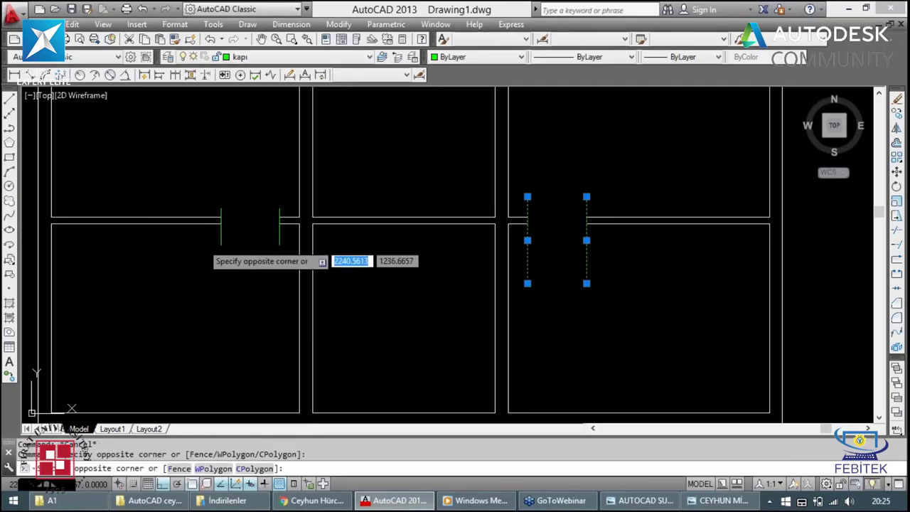
left_click(202, 243)
key("Delete")
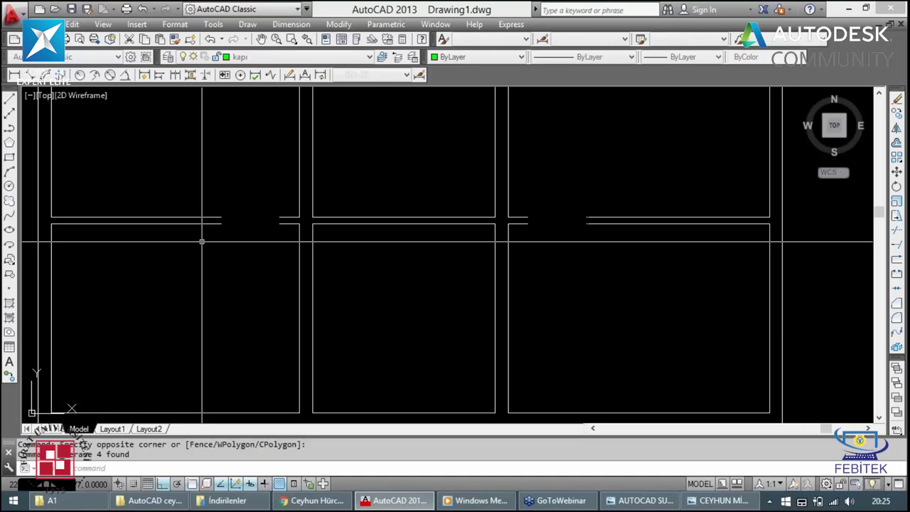
Step: Draw a short closing line at the cut wall end of the left opening
type("l")
key("Return")
left_click(277, 219)
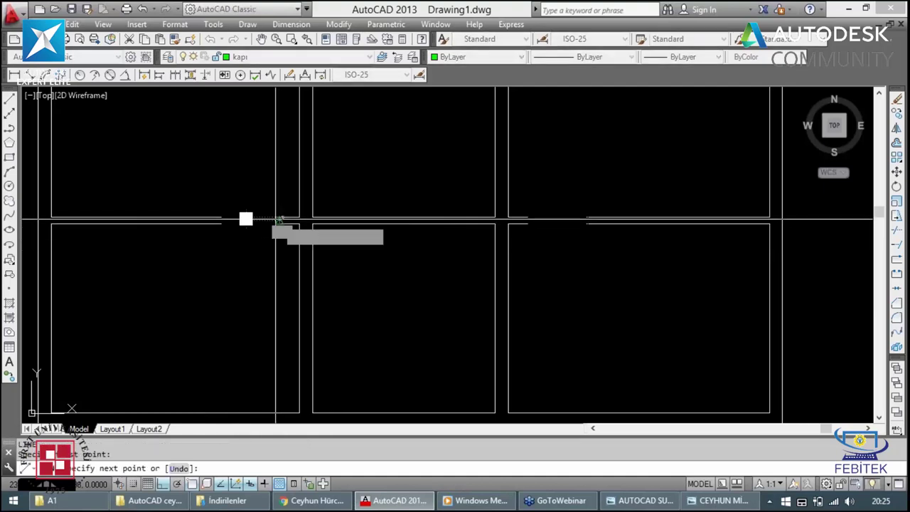
left_click(277, 219)
key("Return")
key("Return")
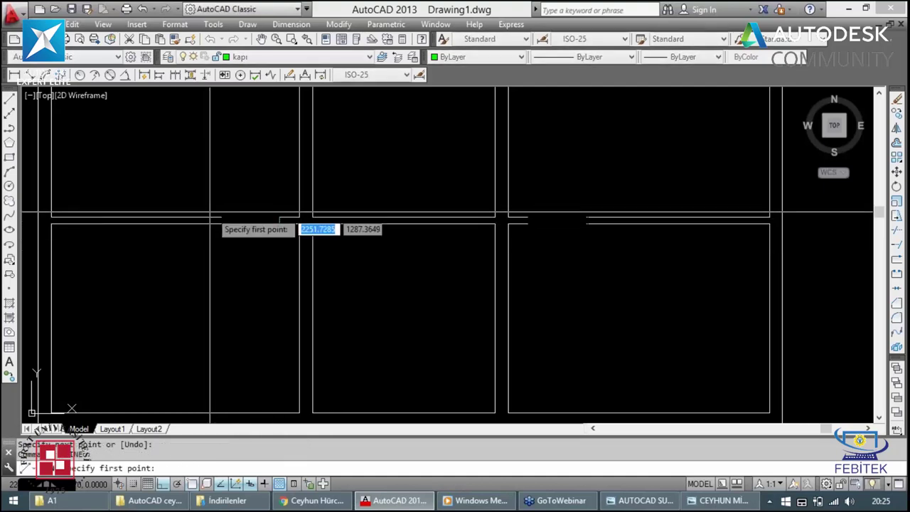
left_click(221, 223)
key("Escape")
key("Escape")
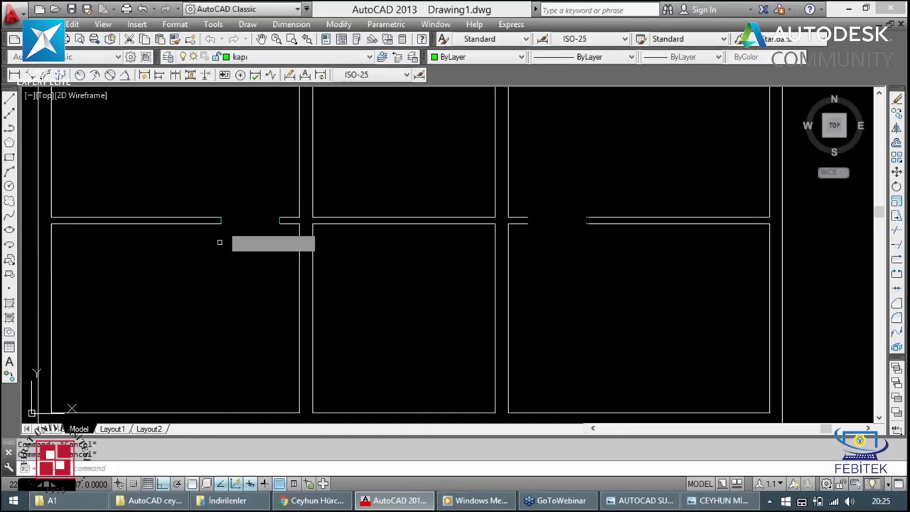
Step: Match the wall line's properties onto the new closing lines with MATCHPROP
type("ma")
key("Return")
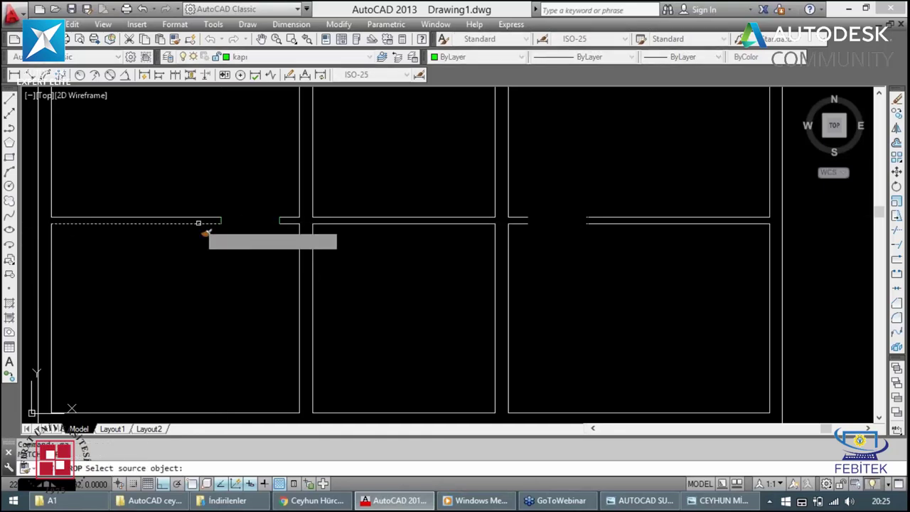
left_click(198, 223)
left_click(201, 238)
left_click(304, 212)
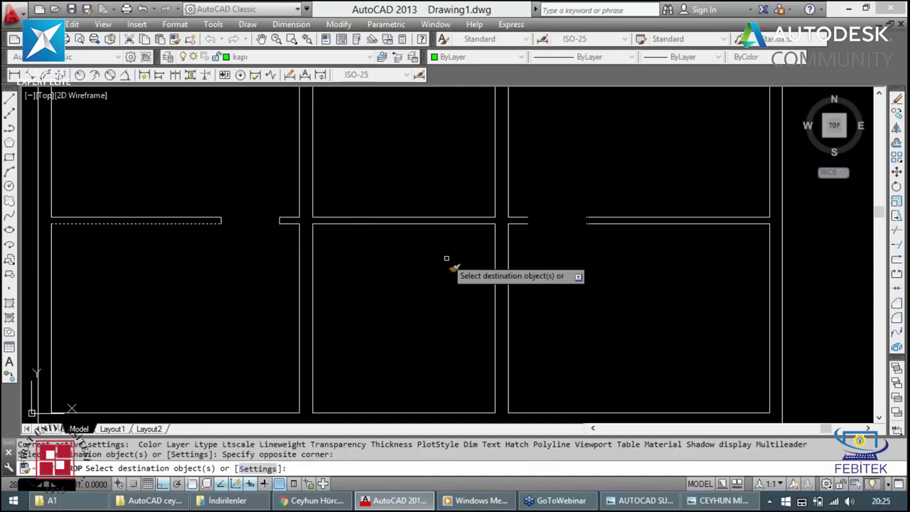
key("Escape")
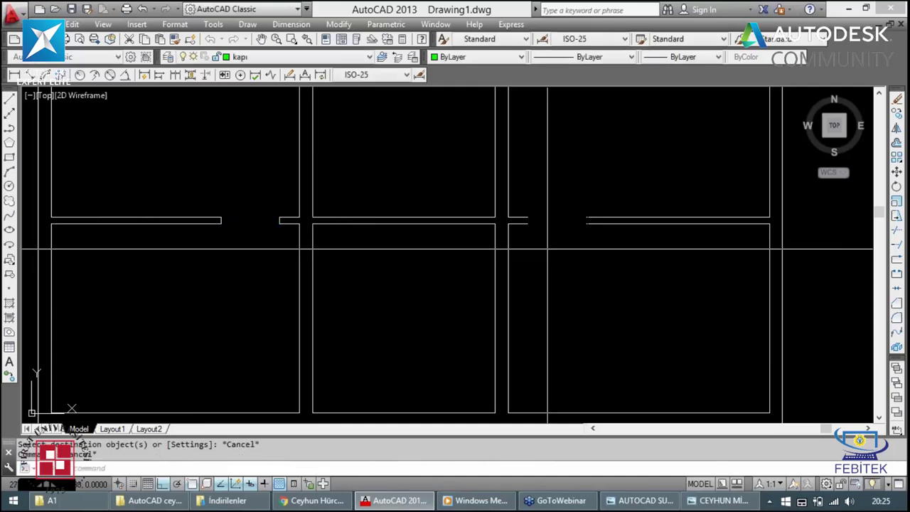
type("l")
key("Return")
Step: Draw a short line closing the open wall end beside the right opening
scroll(548, 249, "up", 2)
left_click(588, 203)
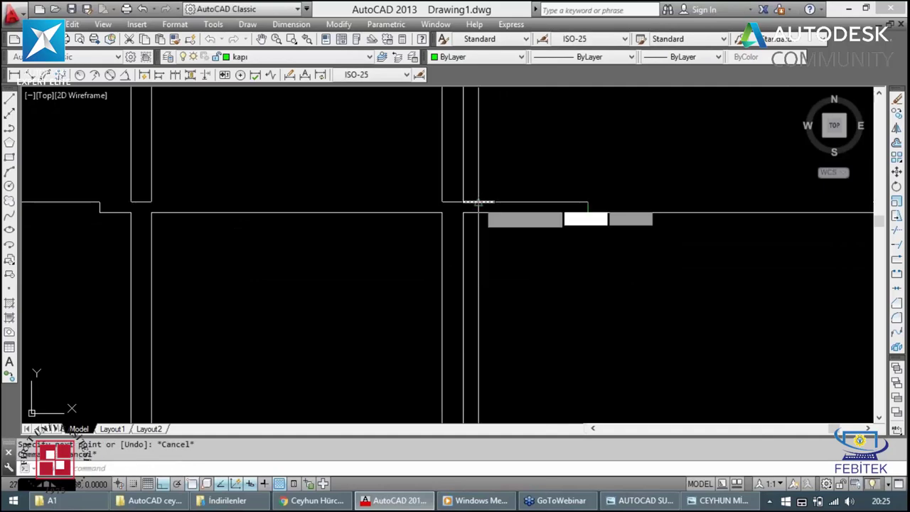
key("Return")
left_click(488, 203)
left_click(463, 209)
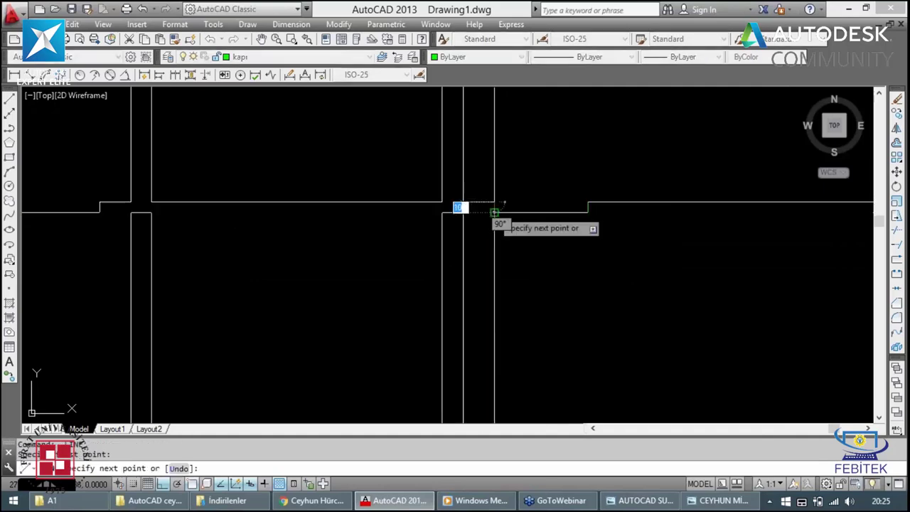
key("Escape")
Step: Apply the wall line's properties to the new closing line with MATCHPROP
type("ma")
key("Return")
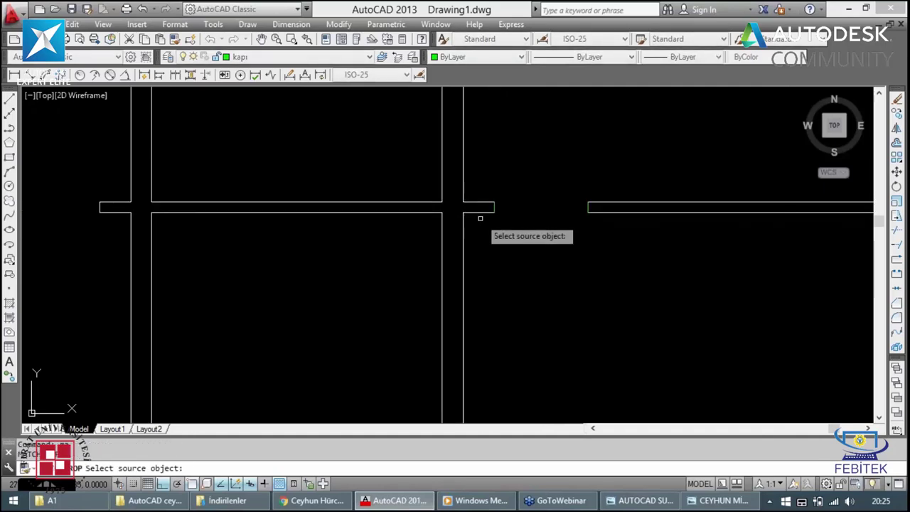
left_click(480, 212)
left_click(479, 228)
left_click(615, 199)
key("Escape")
scroll(539, 247, "down", 3)
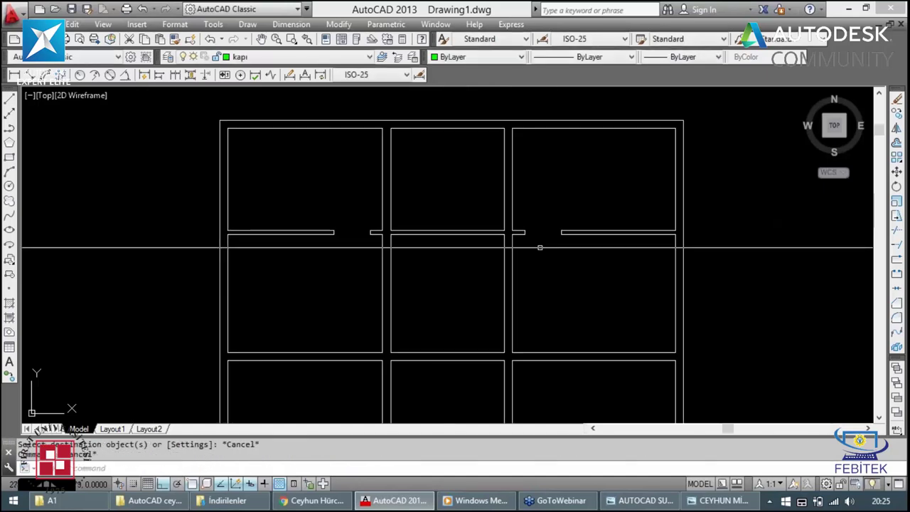
key("Escape")
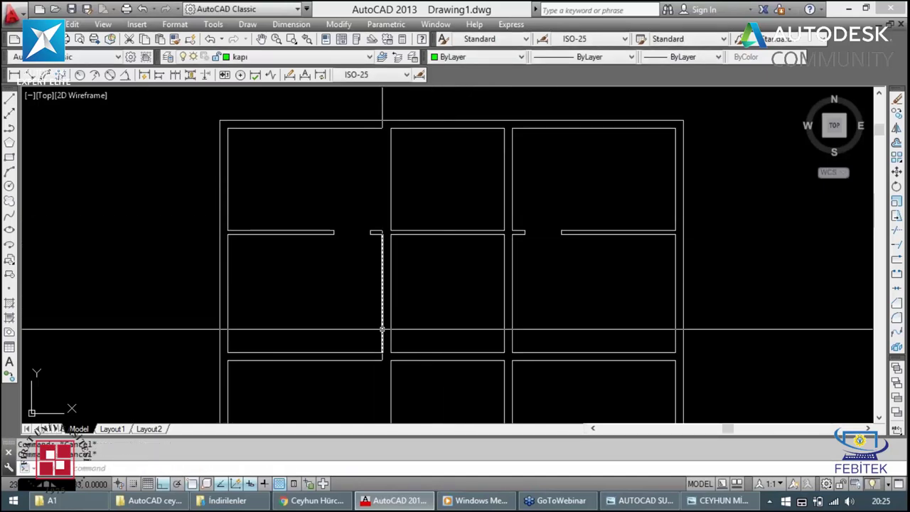
scroll(382, 345, "up", 2)
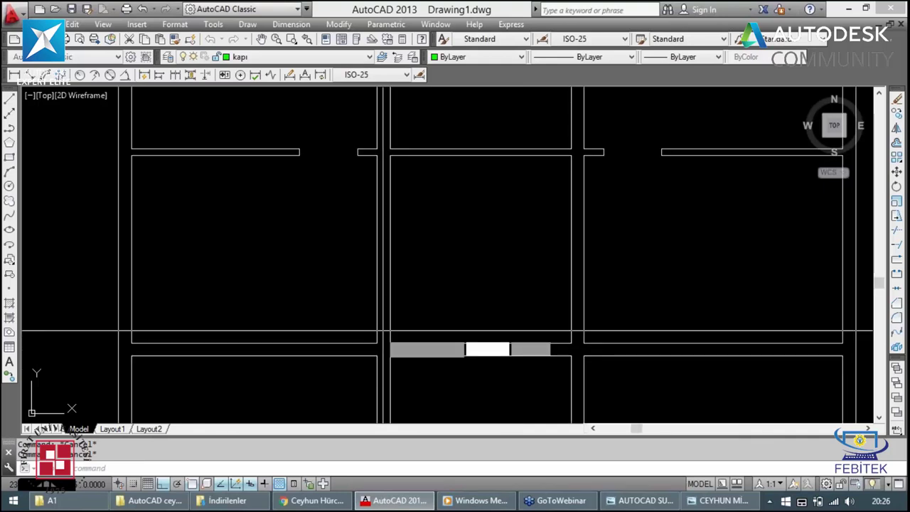
Step: Draw a guide line along the lower wall and offset a copy 30 units above it
left_click(326, 342)
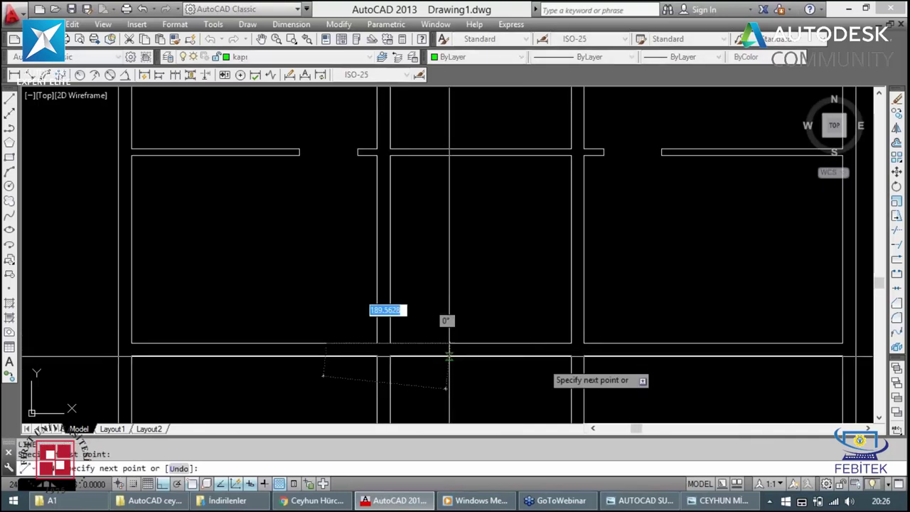
left_click(676, 330)
key("Escape")
type("o")
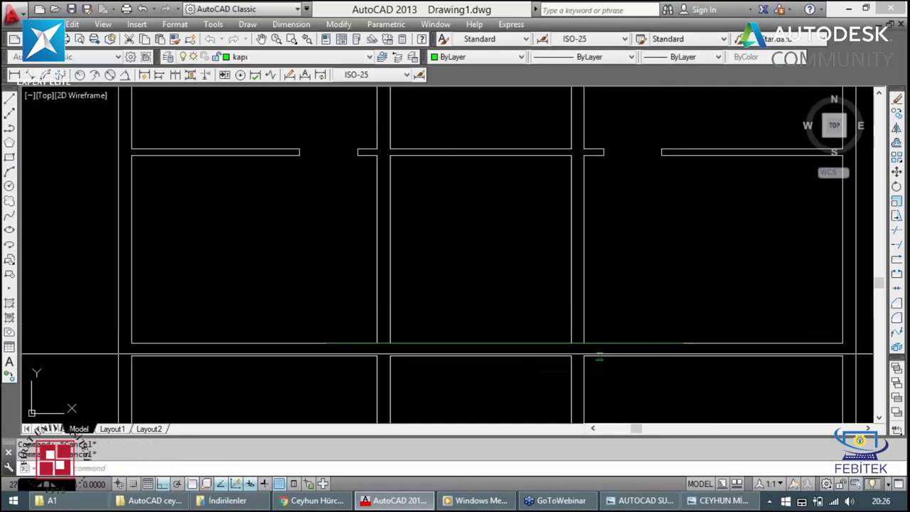
type("o")
key("Return")
type("30")
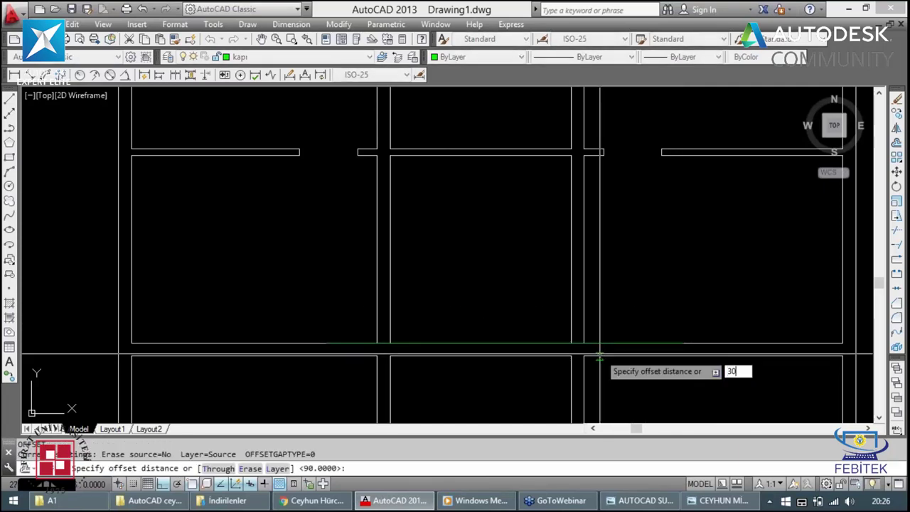
key("Return")
left_click(552, 343)
left_click(549, 330)
key("Escape")
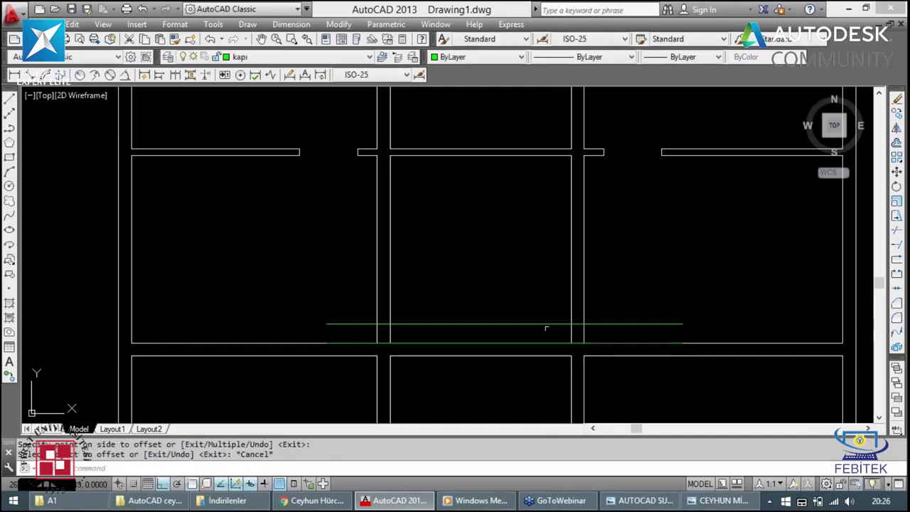
Step: Offset the new guide line 90 units higher and delete the original guide line
type("o")
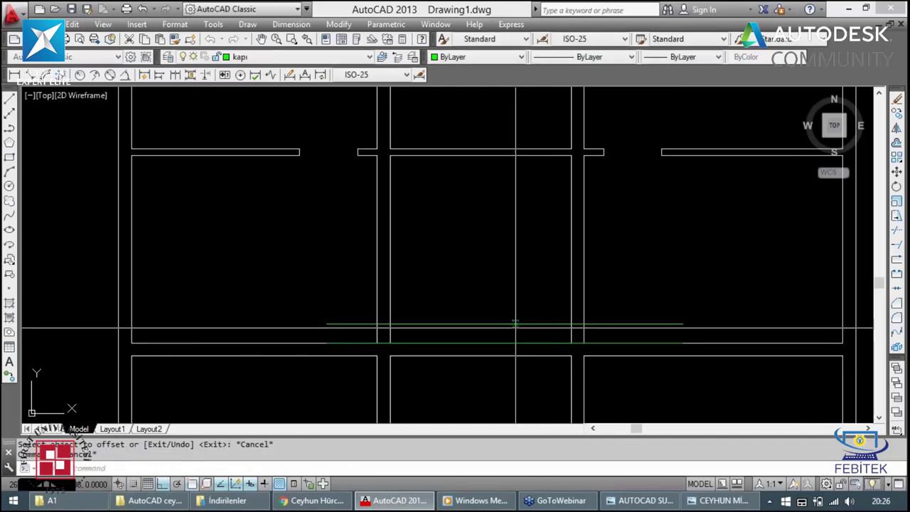
key("Return")
key("Return")
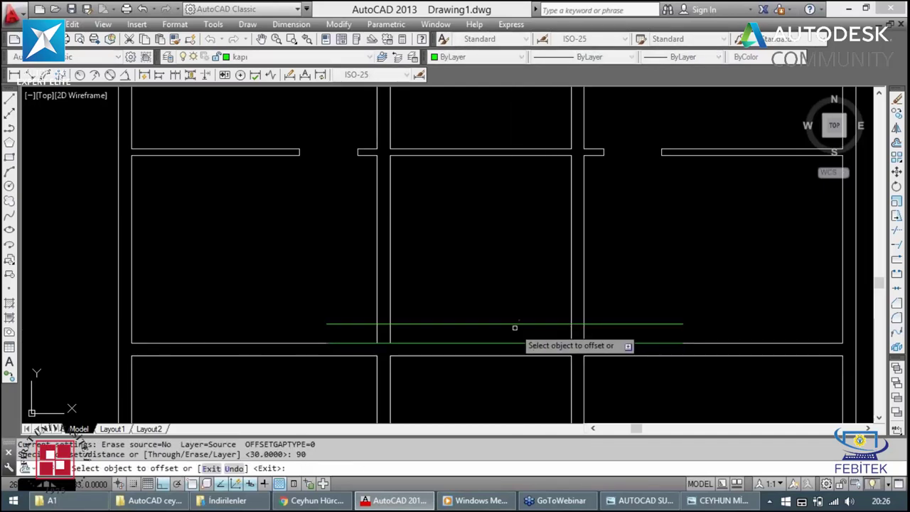
left_click(514, 324)
left_click(517, 306)
key("Escape")
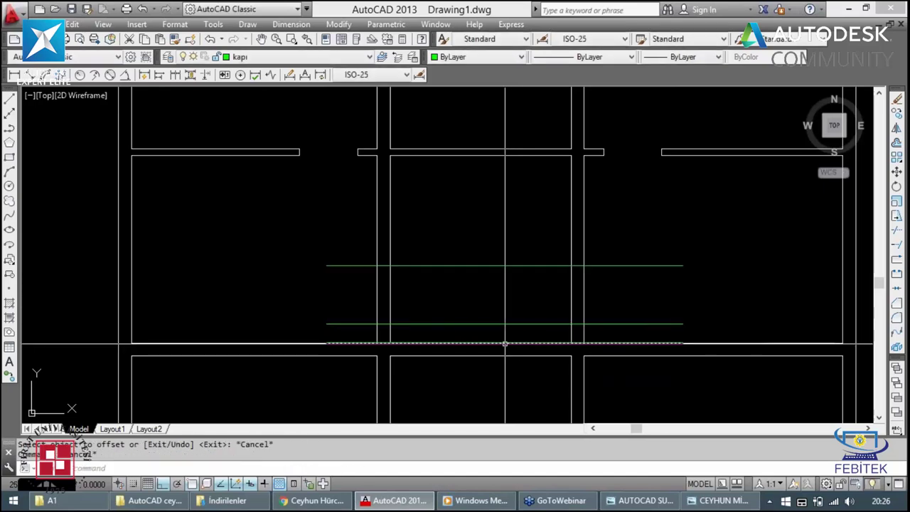
left_click(510, 341)
key("Delete")
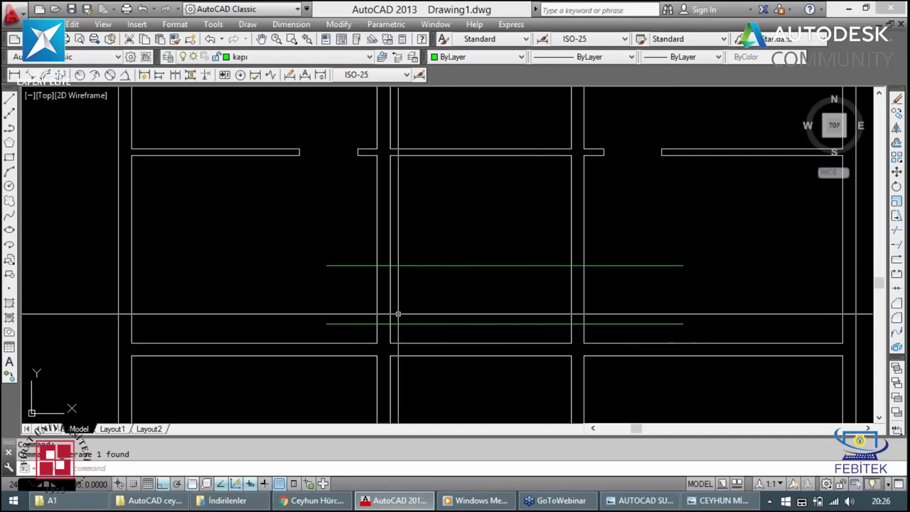
Step: Trim the guide lines inside the rooms and the wall between them, leaving a 90-wide opening
type("tr")
key("Return")
key("Return")
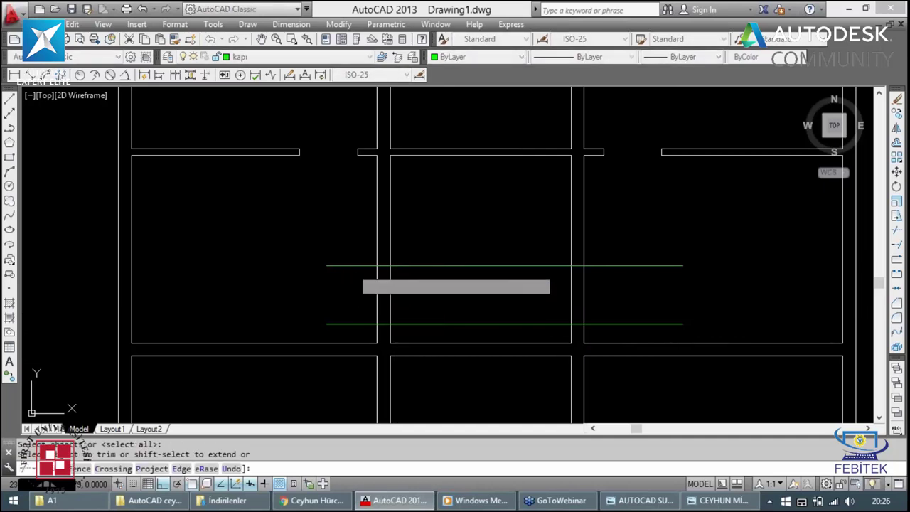
left_click(344, 260)
left_click(352, 307)
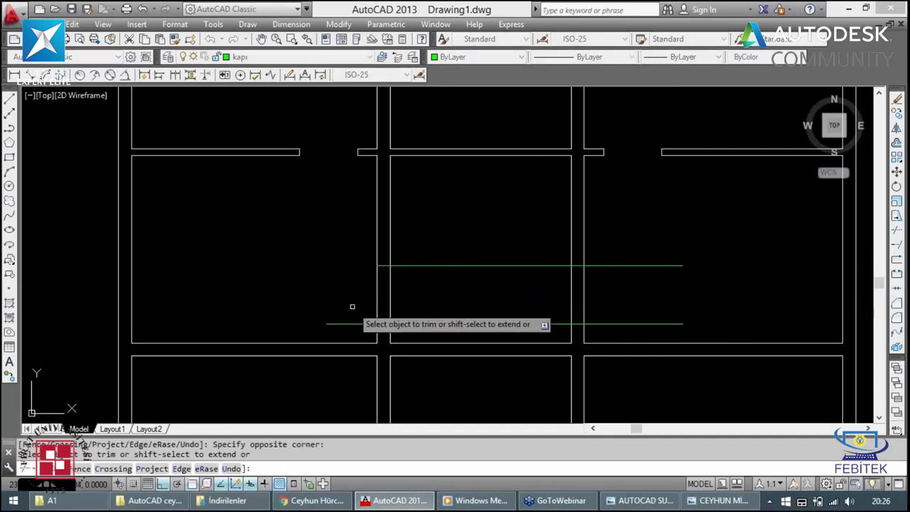
left_click(435, 255)
left_click(414, 320)
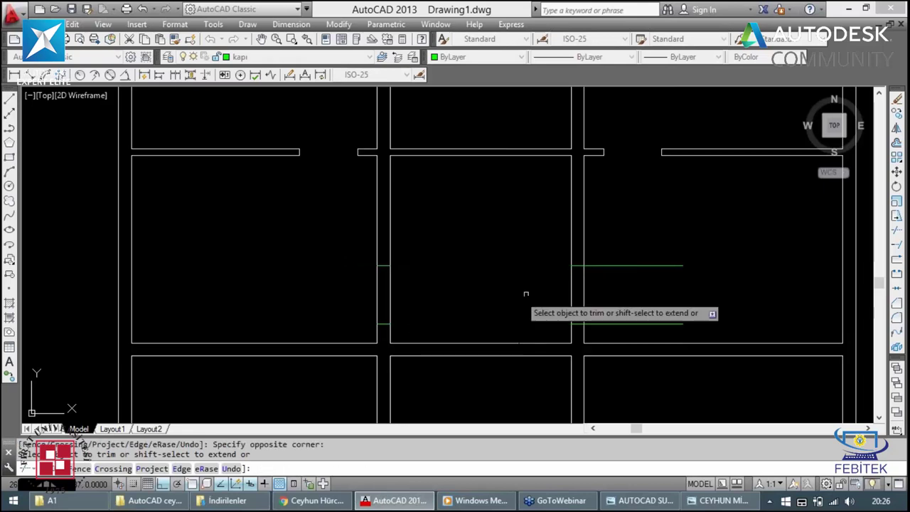
left_click(655, 249)
left_click(626, 331)
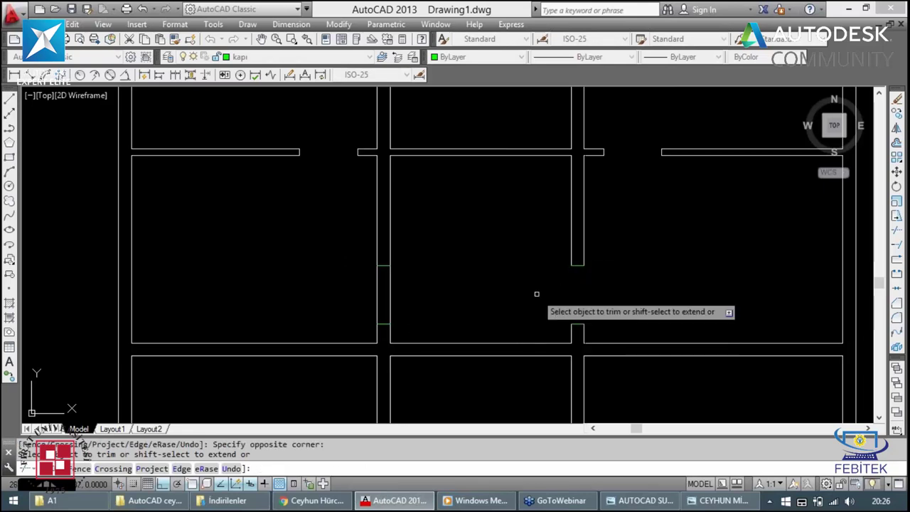
key("Escape")
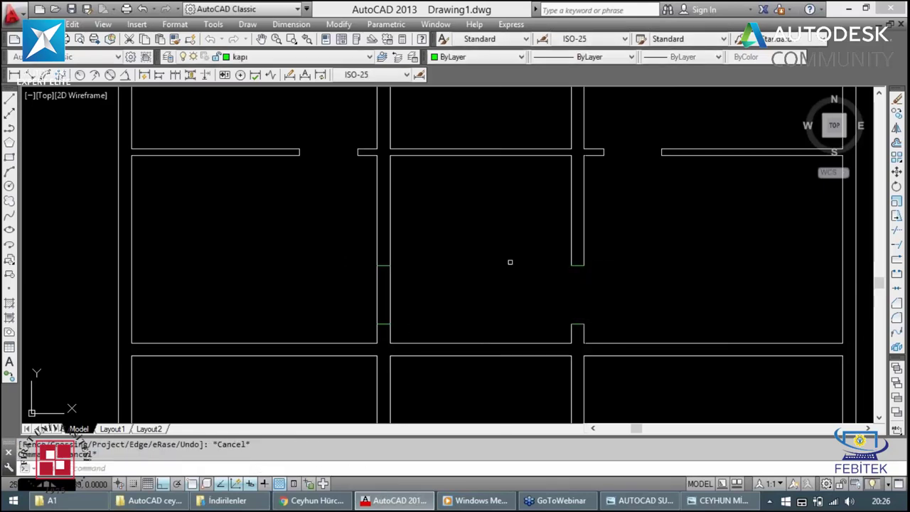
Step: Match the green door jamb lines to a wall line's properties with MATCHPROP
type("ma")
key("Return")
left_click(573, 240)
left_click(332, 313)
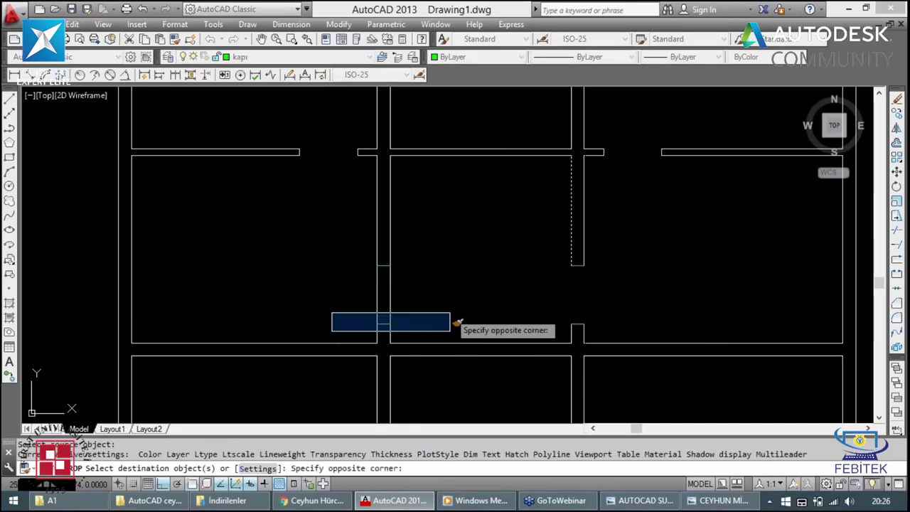
left_click(450, 314)
key("Escape")
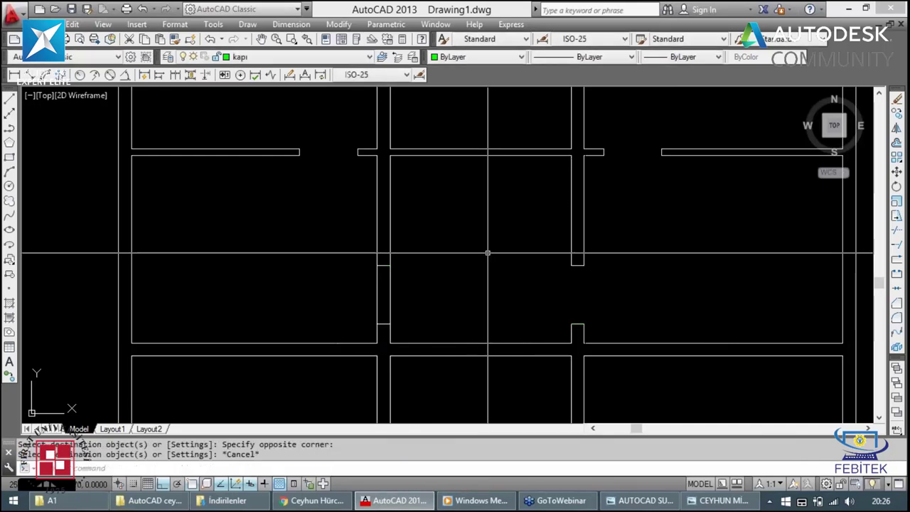
Step: Trim the matching door opening into the left interior wall of the middle row
type("tr")
key("Return")
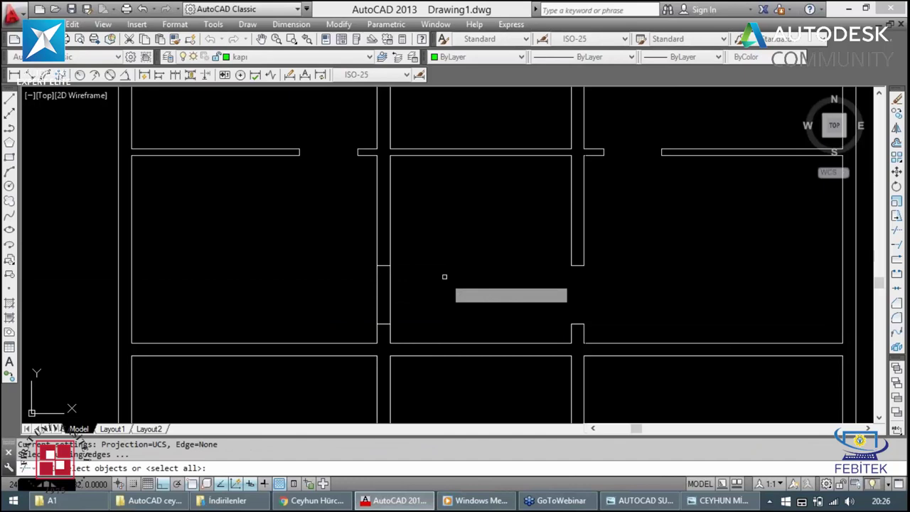
key("Return")
left_click_drag(444, 276, 359, 292)
key("Escape")
scroll(436, 256, "down", 2)
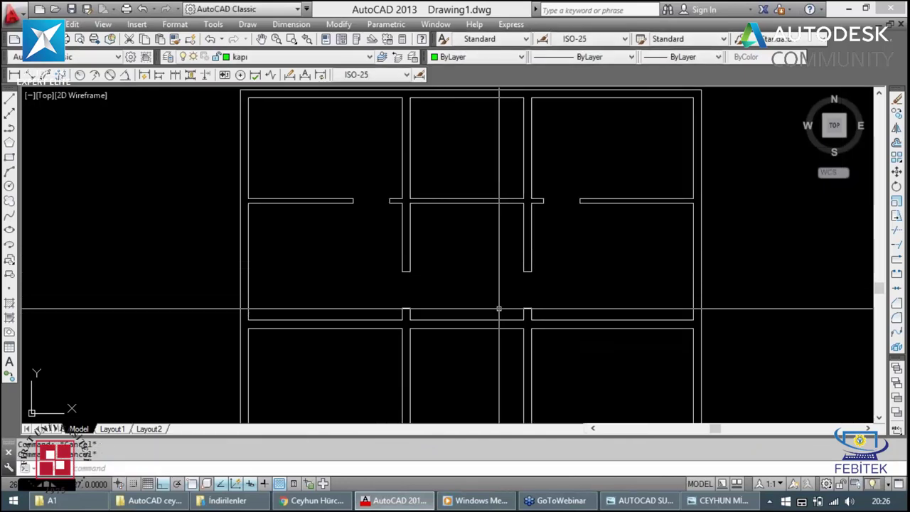
scroll(476, 349, "down", 2)
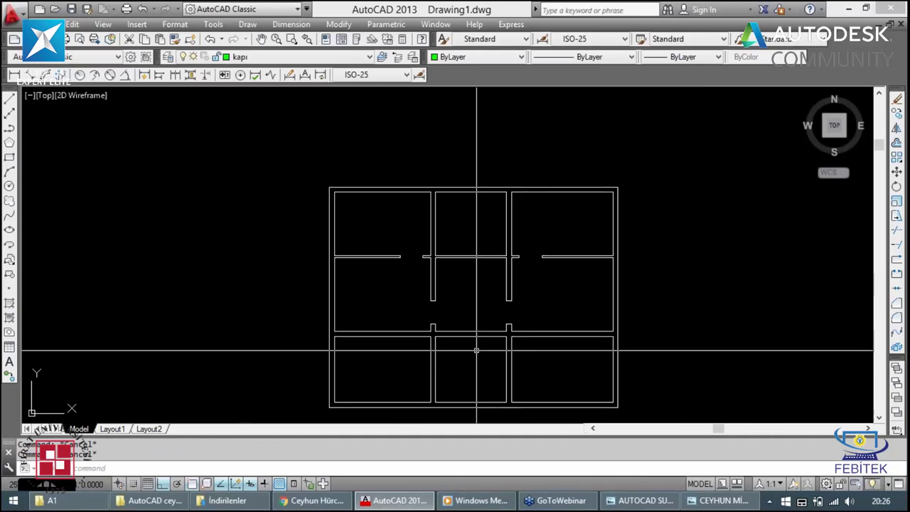
scroll(476, 350, "up", 2)
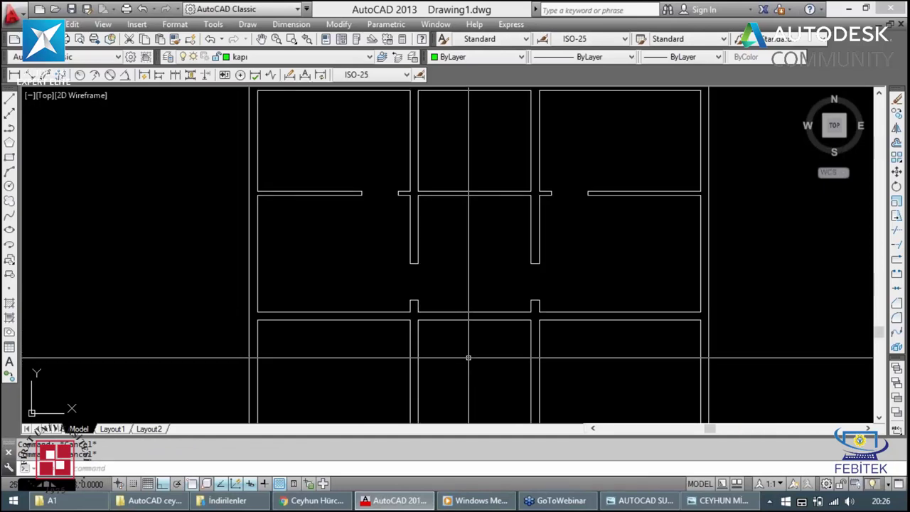
type("pan")
key("Return")
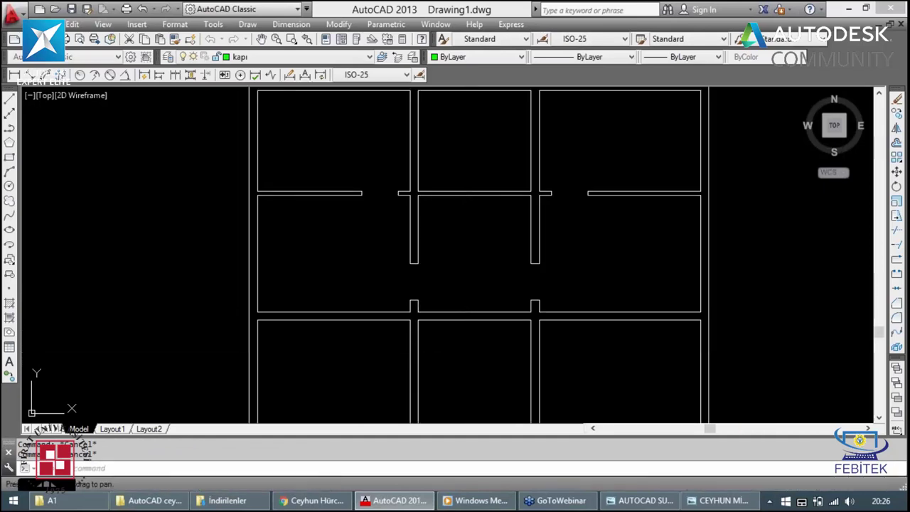
mouse_move(477, 335)
left_mouse_down()
mouse_move(477, 320)
mouse_move(465, 320)
mouse_move(452, 341)
left_mouse_up()
scroll(452, 341, "down", 2)
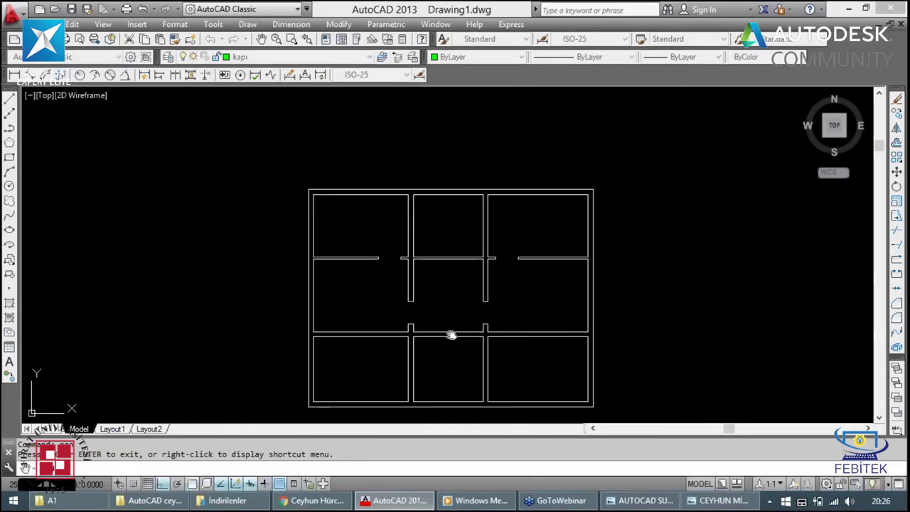
key("Escape")
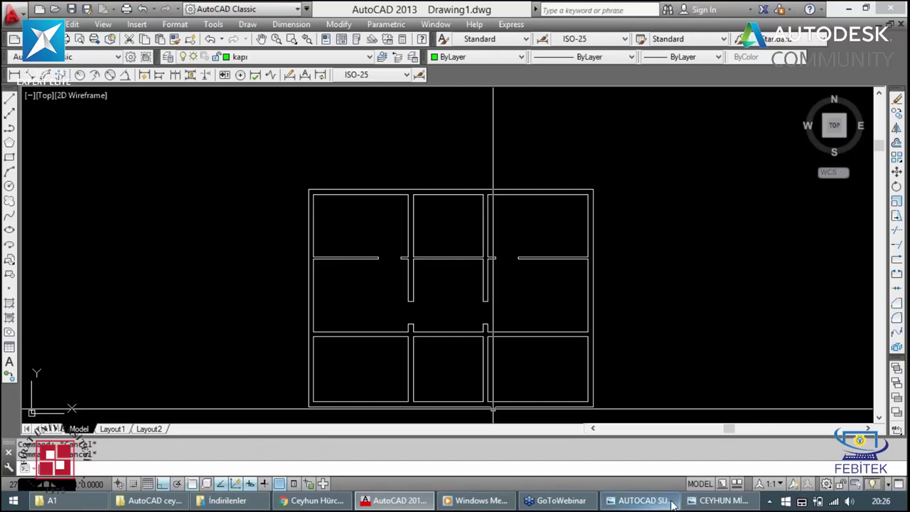
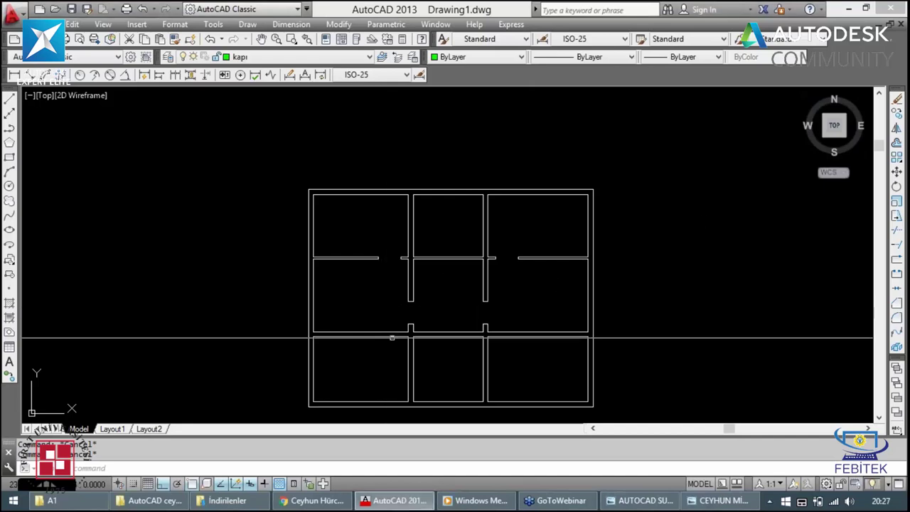
Step: Offset the room's wall line 170 units downward to form the new wall
scroll(408, 300, "up", 4)
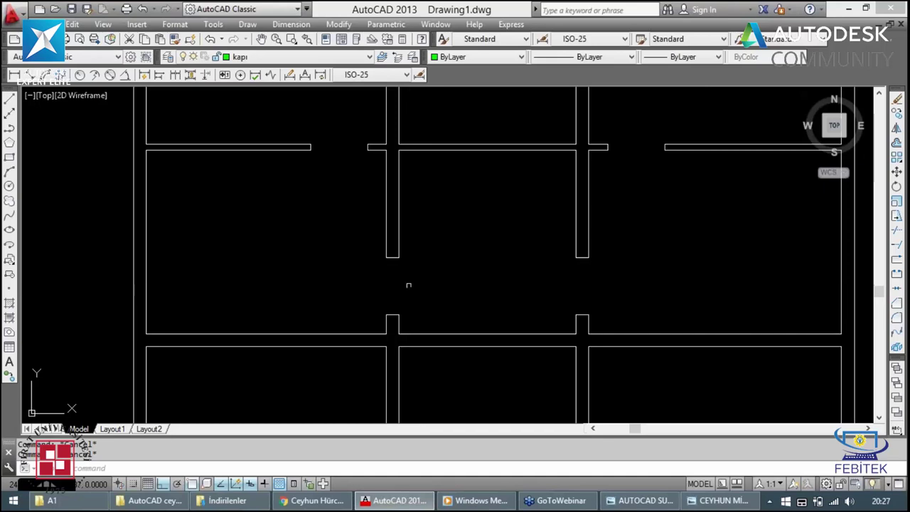
scroll(390, 297, "down", 4)
mouse_move(390, 297)
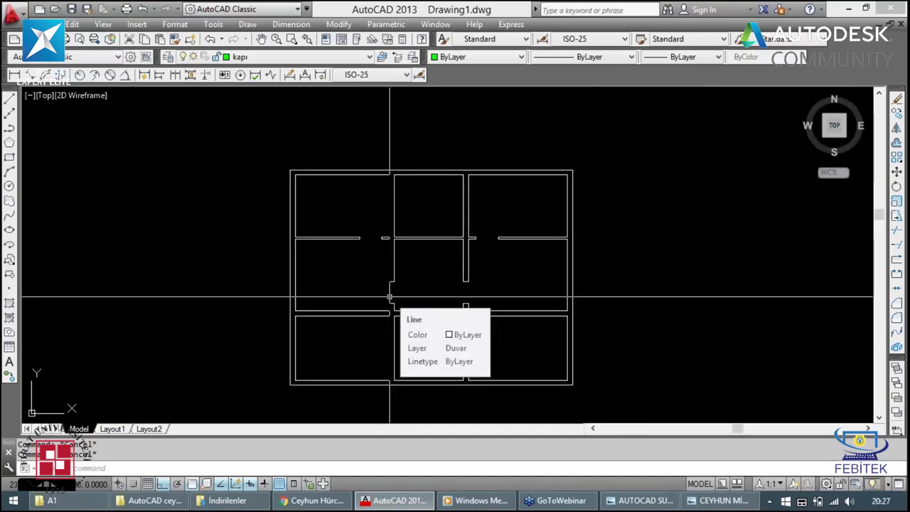
scroll(413, 252, "up", 2)
type("o")
key("Return")
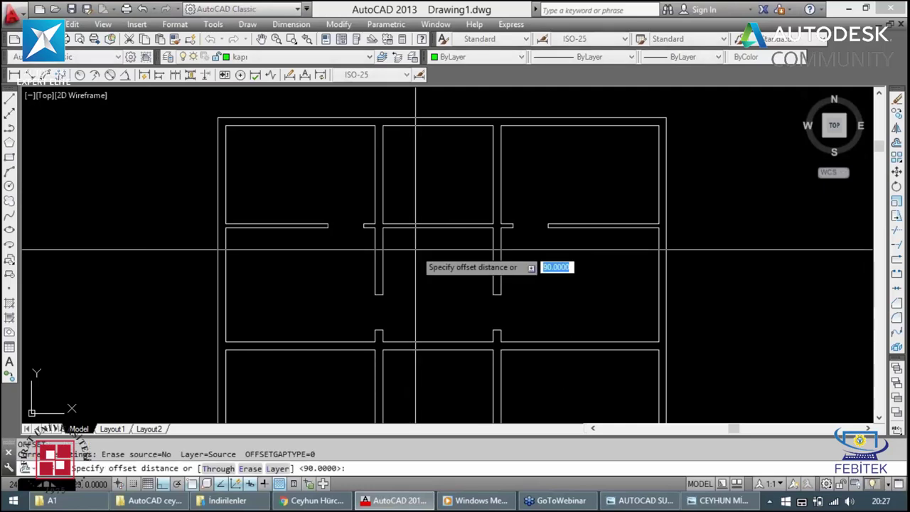
type("170")
key("Return")
left_click(459, 229)
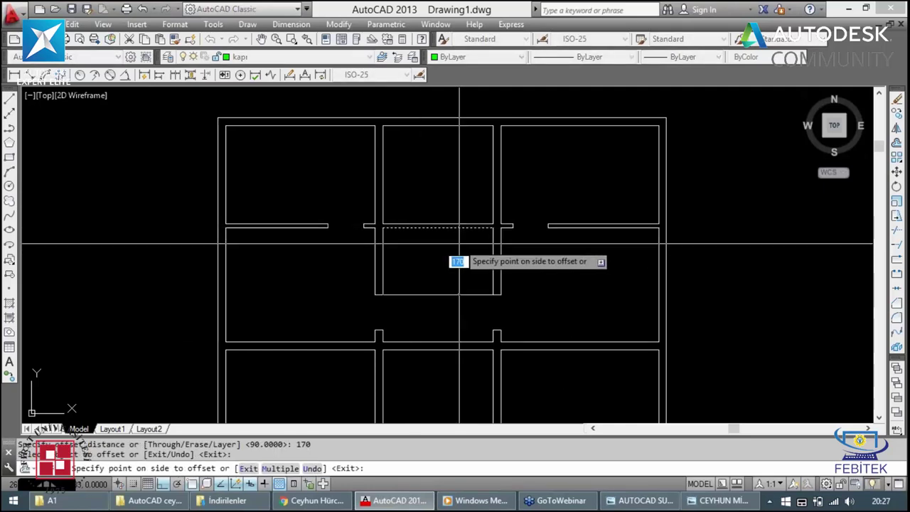
left_click(458, 256)
key("Escape")
key("Escape")
key("Escape")
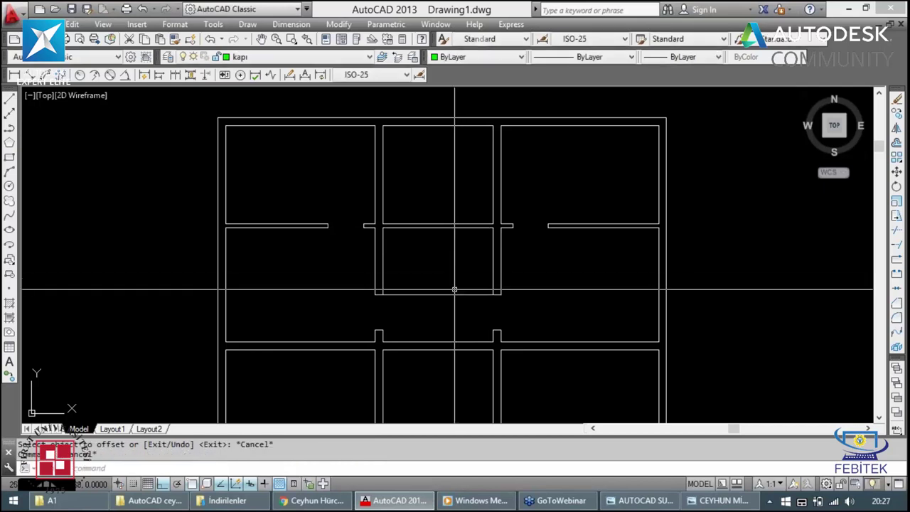
Step: Offset the new wall line 10 units upward to give it a second line
scroll(454, 293, "up", 2)
type("o")
key("Return")
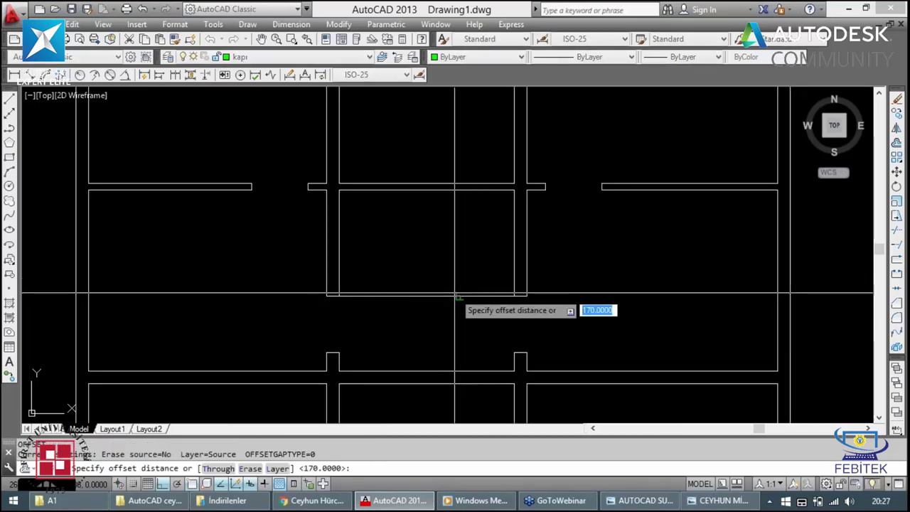
type("10")
key("Return")
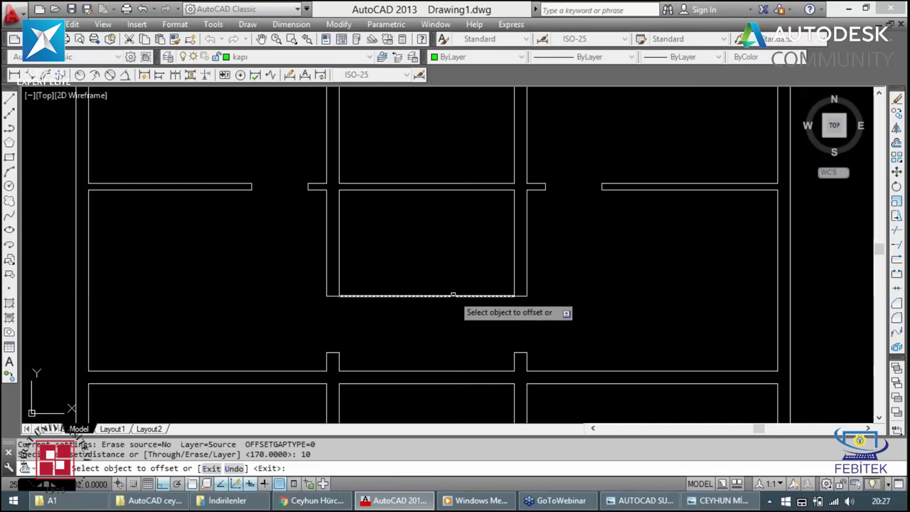
left_click(456, 294)
left_click(454, 280)
key("Escape")
key("Escape")
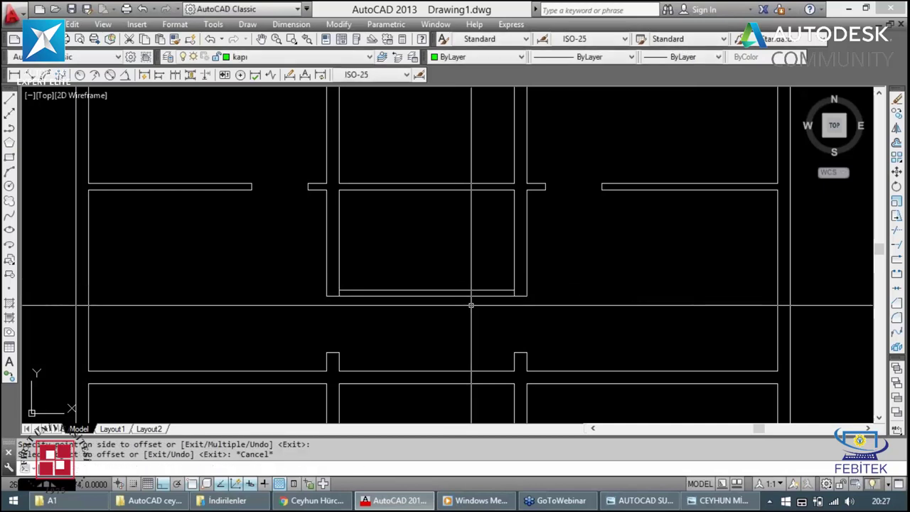
scroll(398, 292, "up", 3)
Step: Draw a vertical guide line at the middle of the new lower wall
scroll(221, 307, "up", 2)
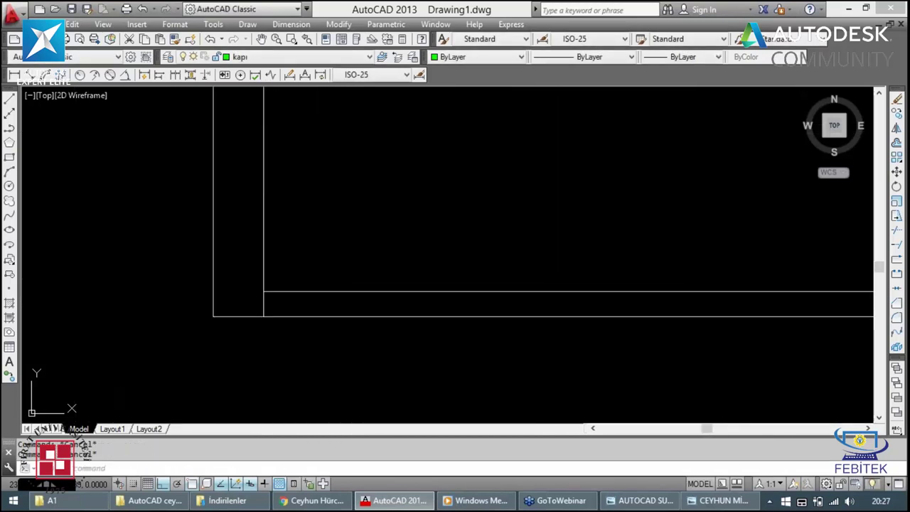
type("tr")
key("Return")
key("Return")
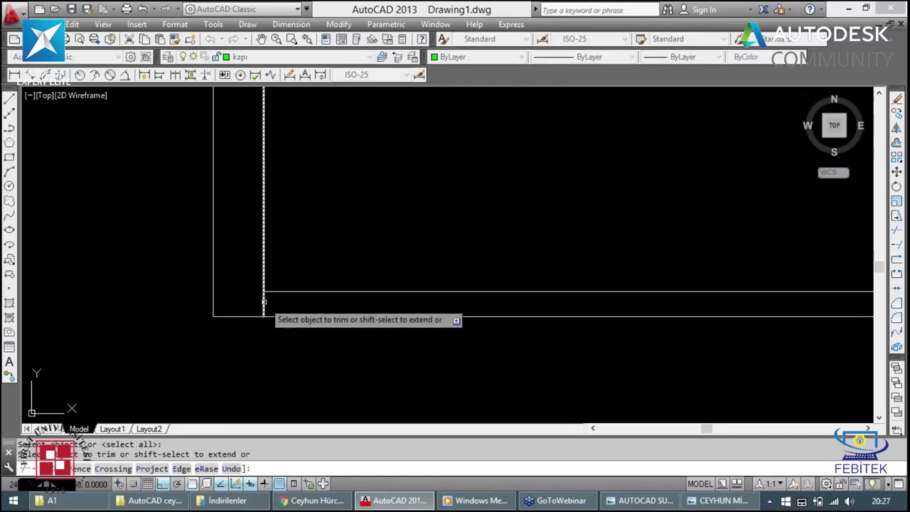
scroll(305, 297, "down", 3)
scroll(640, 295, "up", 3)
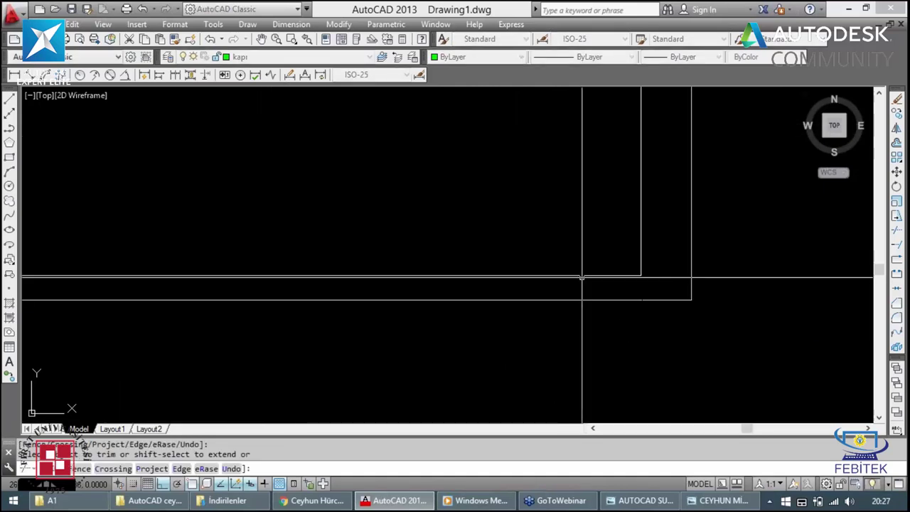
scroll(554, 277, "down", 1)
key("Escape")
key("Escape")
scroll(538, 269, "down", 2)
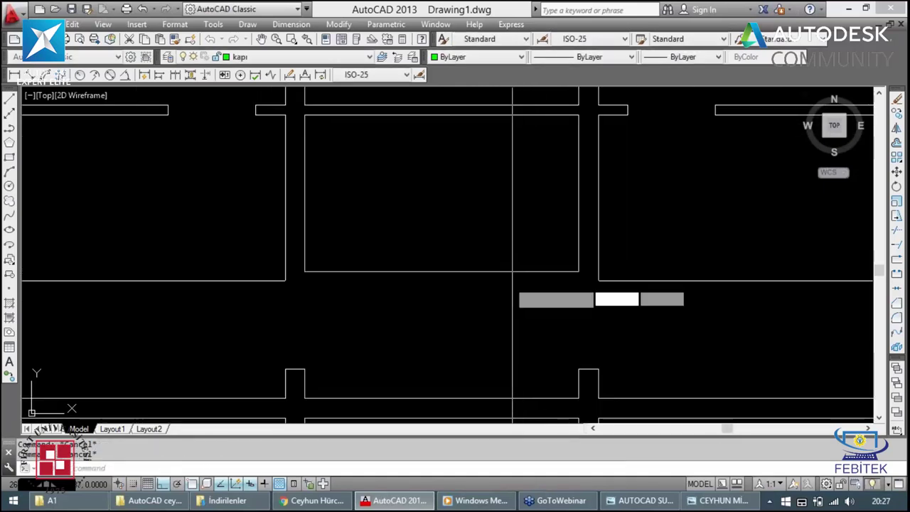
type("l")
key("Return")
left_click(441, 280)
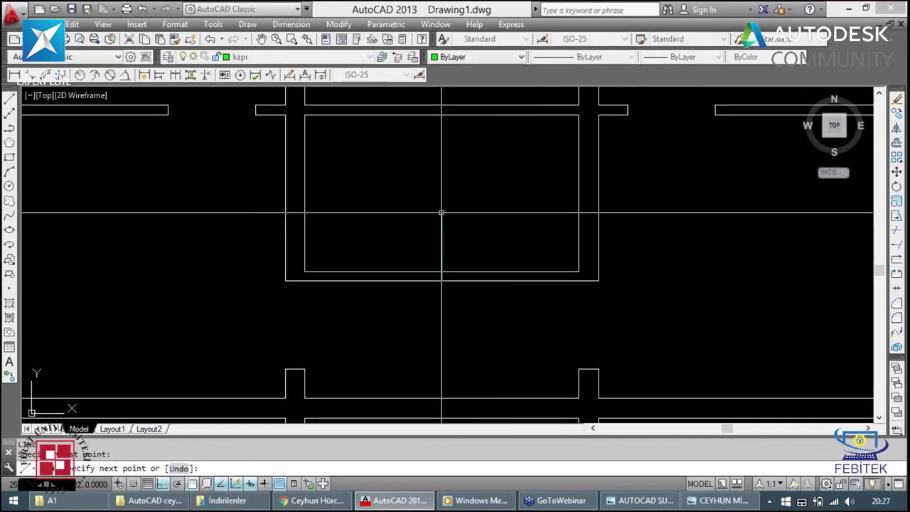
key("Escape")
key("Escape")
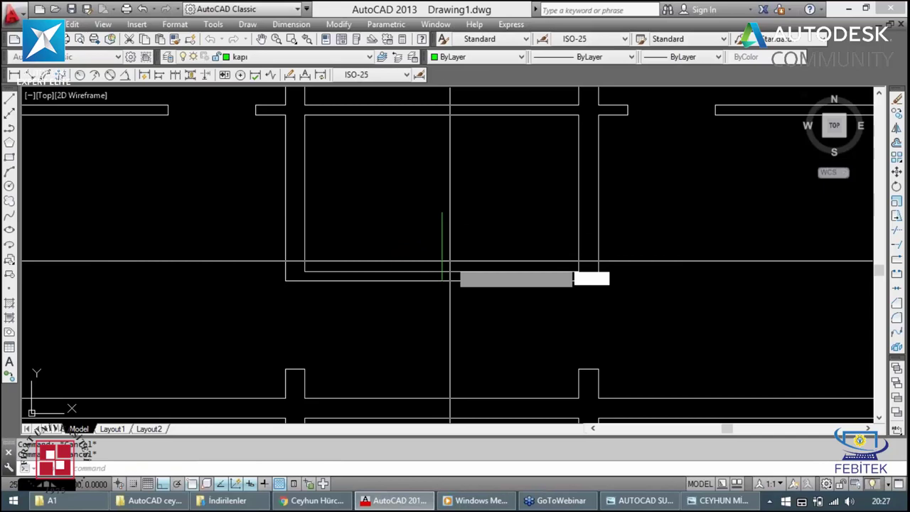
Step: Offset the guide line to both the left and right to mark the door width
key("Return")
Step: Trim both wall lines between the door guides and delete the middle guide line
key("Return")
left_click(442, 260)
left_click(465, 260)
left_click(441, 260)
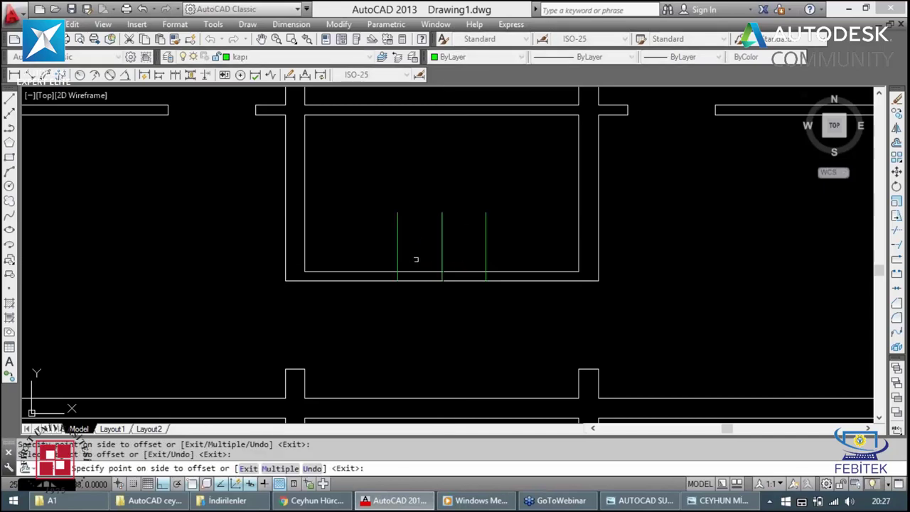
left_click(416, 259)
key("Escape")
type("tr")
key("Return")
key("Return")
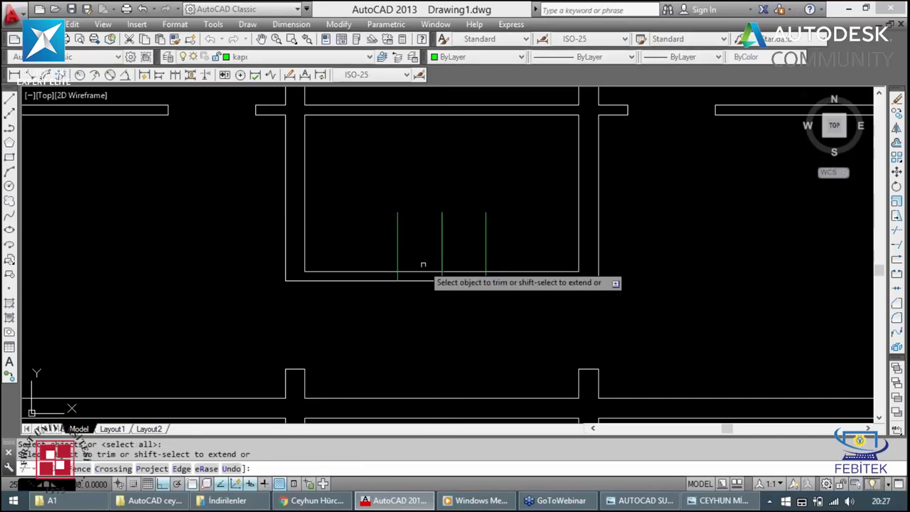
left_click(423, 264)
left_click(466, 284)
key("Escape")
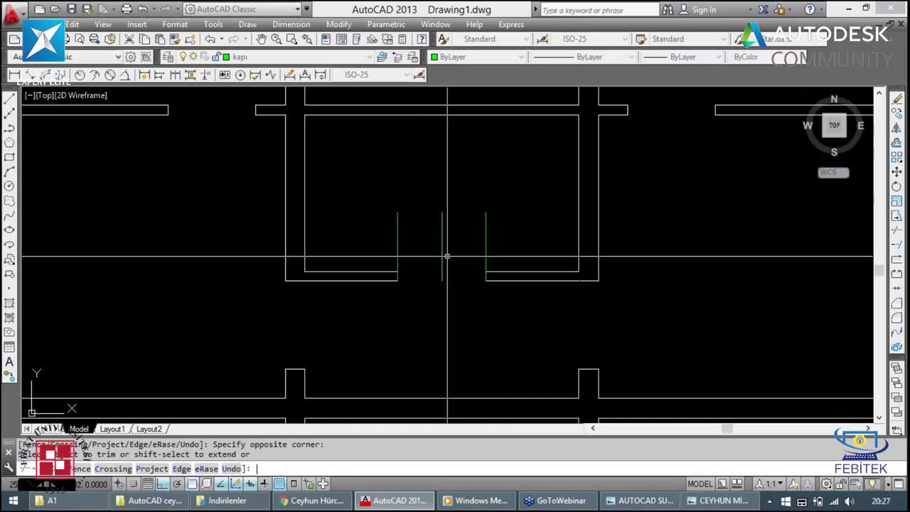
left_click(441, 259)
left_click(439, 256)
key("Delete")
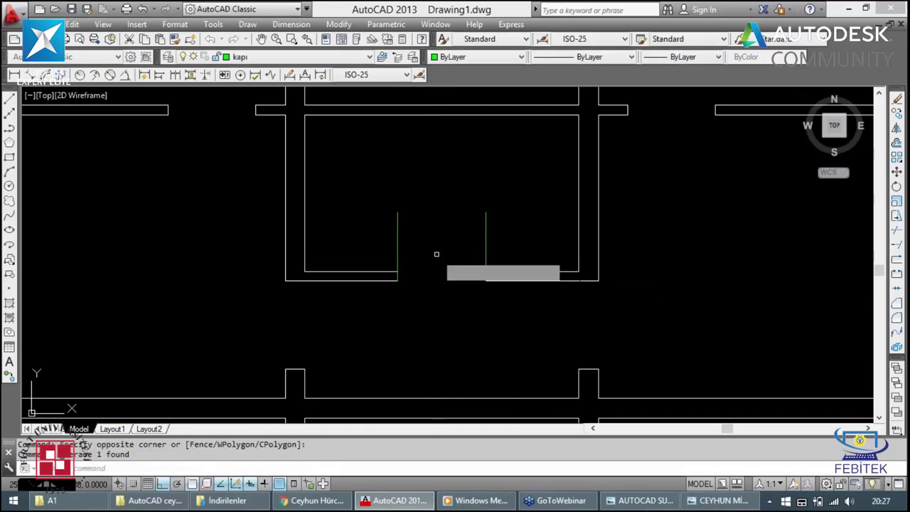
Step: Trim off the guides' leftover tails and match the door jambs to the wall properties
type("tr")
key("Return")
key("Return")
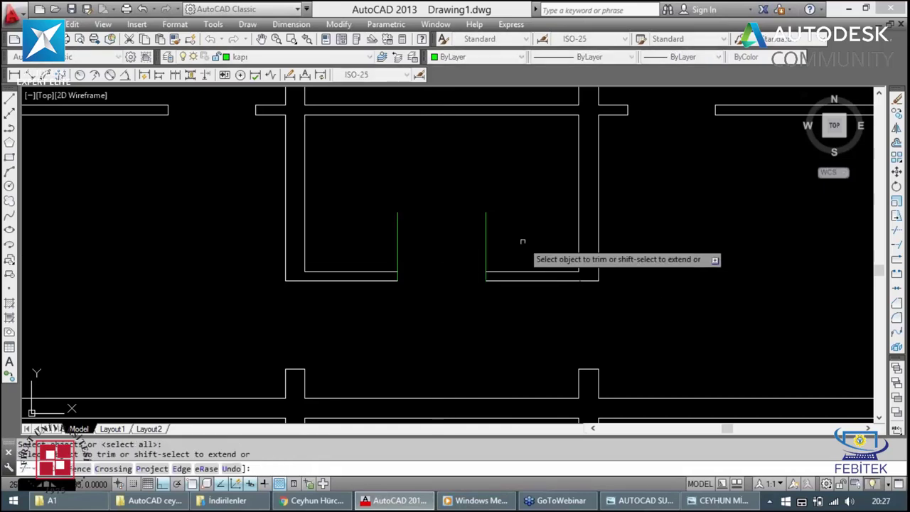
left_click(523, 243)
left_click(388, 253)
key("Escape")
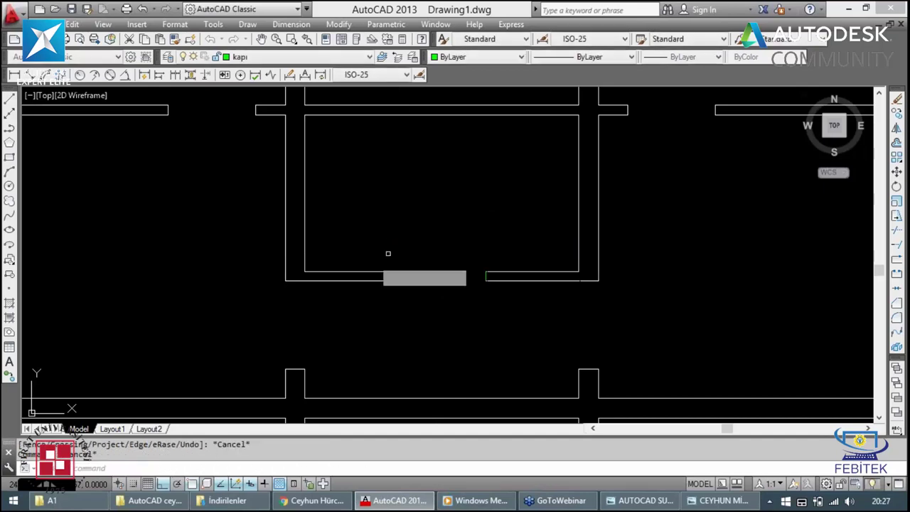
left_click(377, 271)
left_click(364, 261)
left_click(518, 298)
key("Escape")
scroll(497, 298, "down", 2)
Step: Erase the wall piece blocking the corridor
scroll(455, 278, "down", 2)
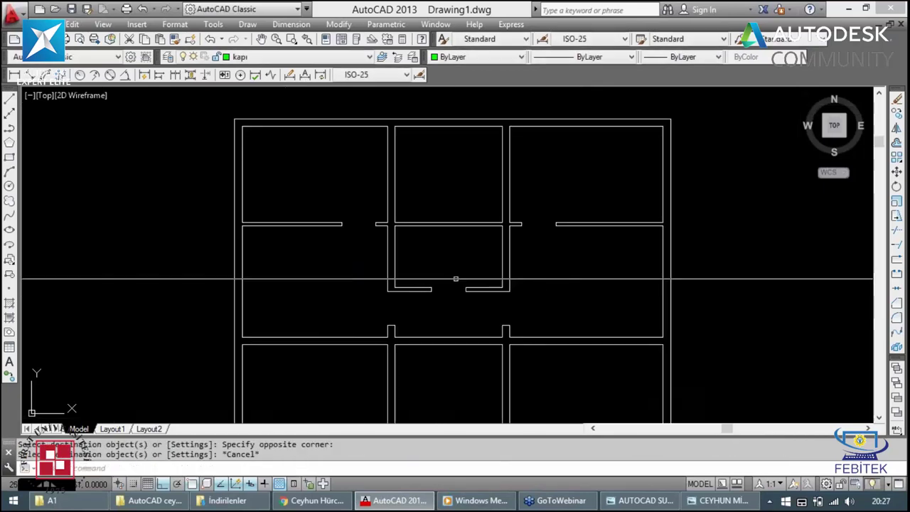
scroll(440, 306, "up", 3)
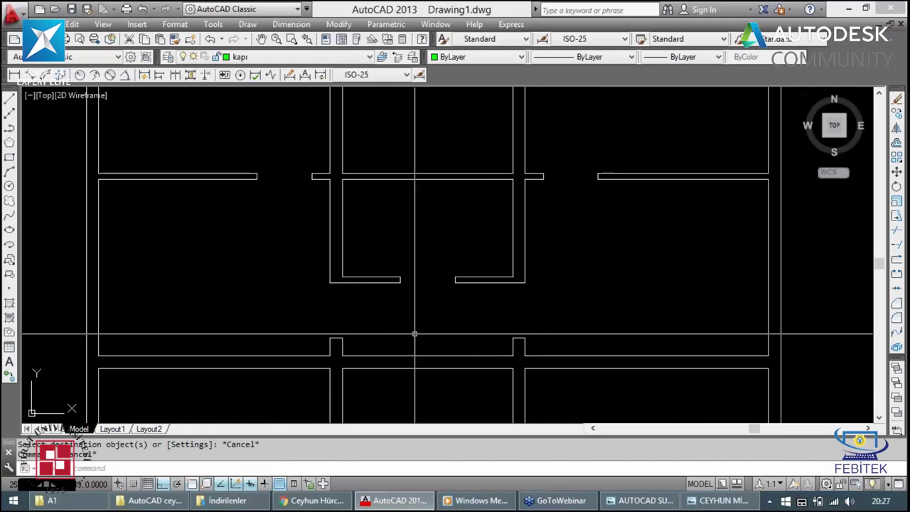
left_click(393, 351)
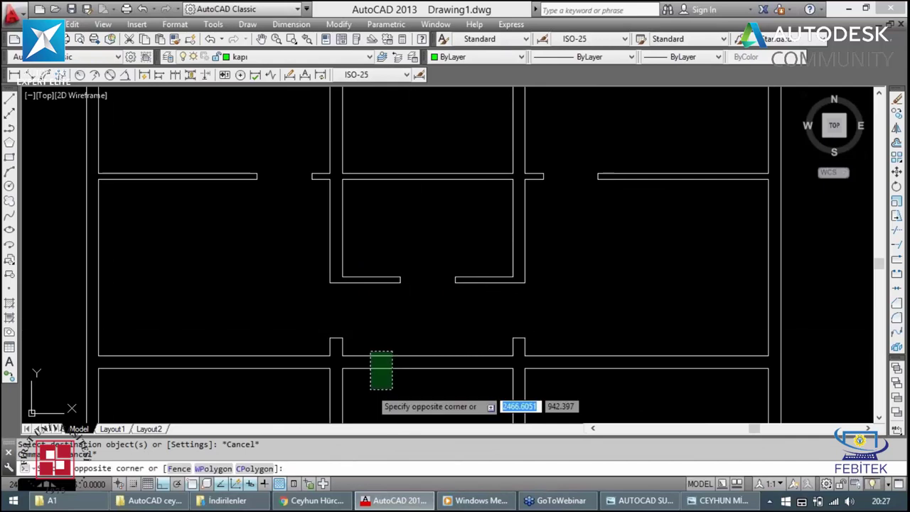
left_click(369, 391)
key("Delete")
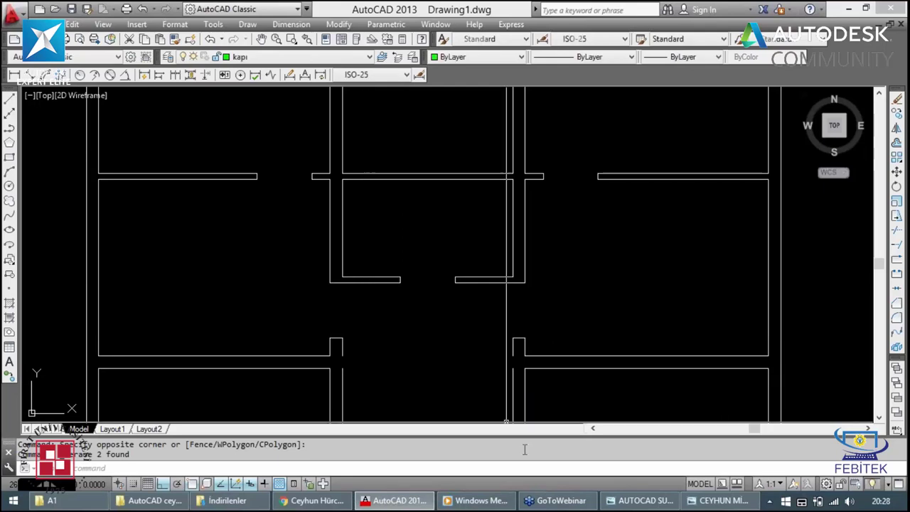
Step: Join the split wall segments on the right and left sides into single lines
type("j")
key("Return")
left_click(513, 388)
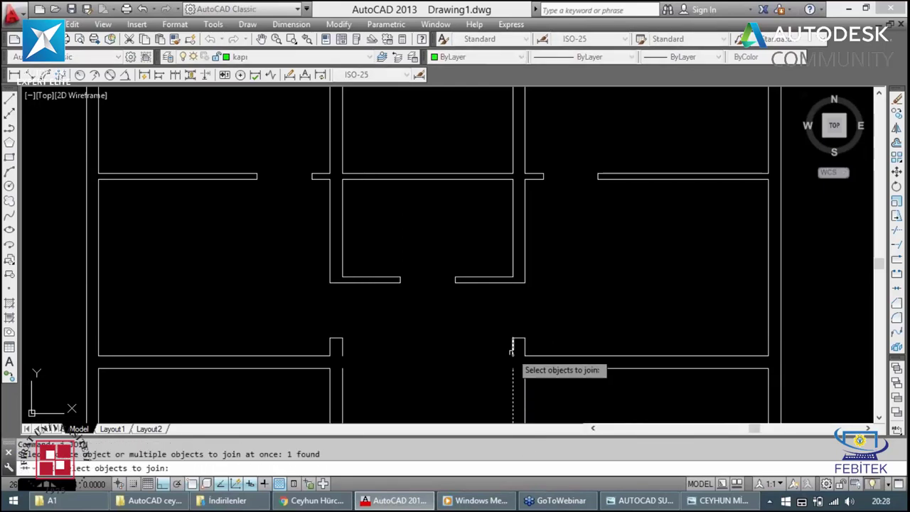
left_click(512, 349)
key("Return")
key("Return")
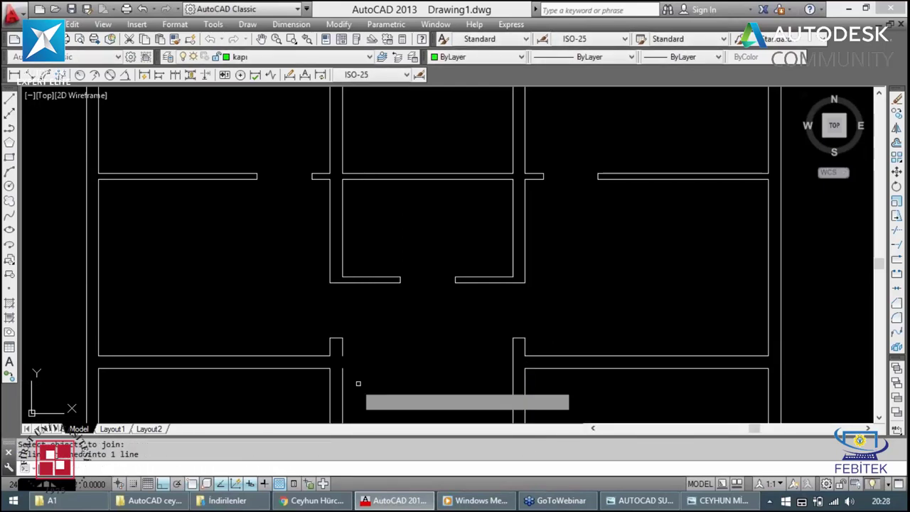
left_click(332, 377)
left_click(338, 351)
key("Return")
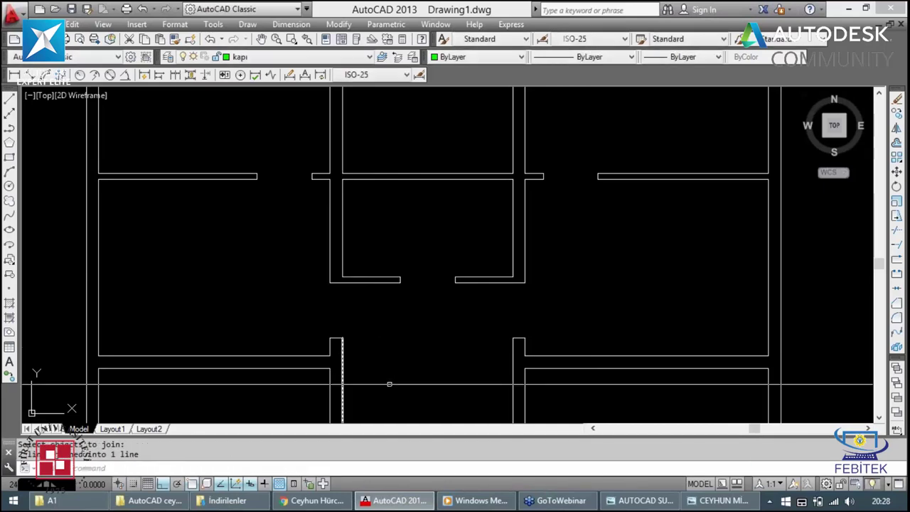
key("Escape")
scroll(418, 324, "down", 2)
scroll(418, 323, "down", 2)
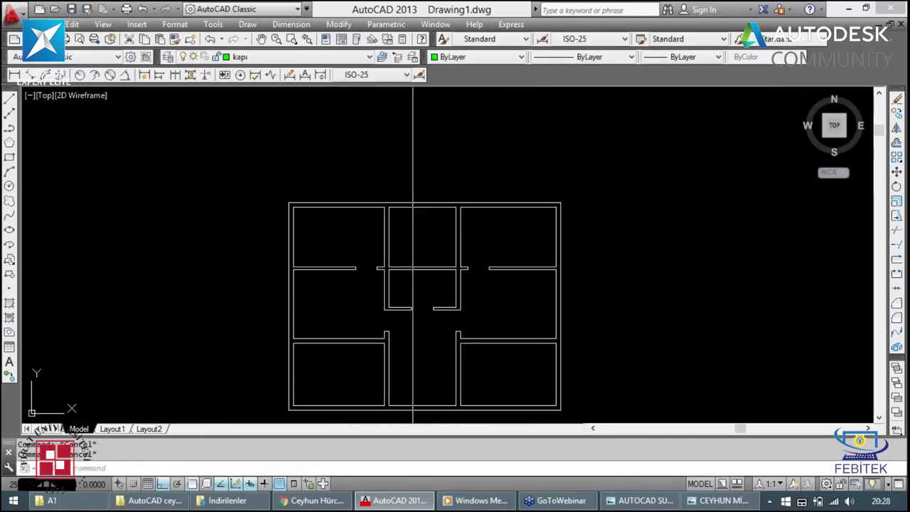
scroll(394, 343, "up", 2)
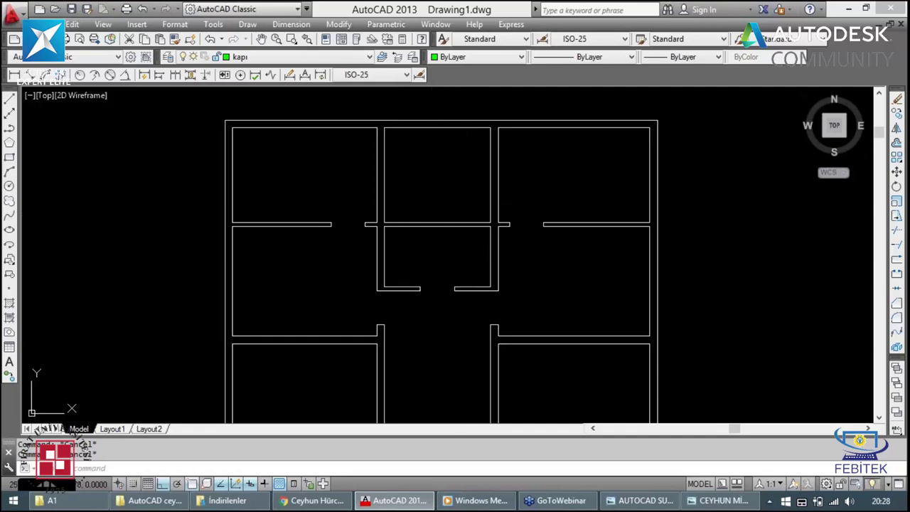
Step: Erase the two short wall lines across the central room
left_click(449, 215)
left_click(426, 256)
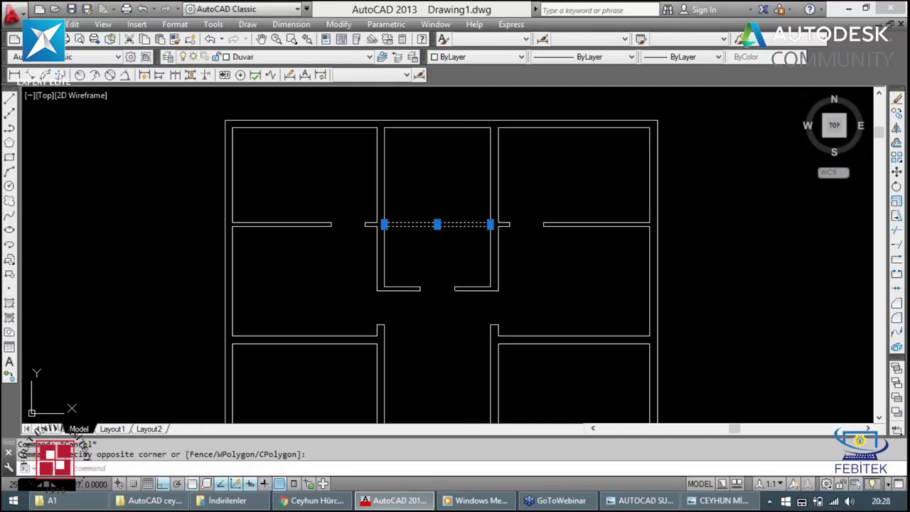
key("Delete")
scroll(425, 249, "up", 1)
scroll(425, 248, "up", 3)
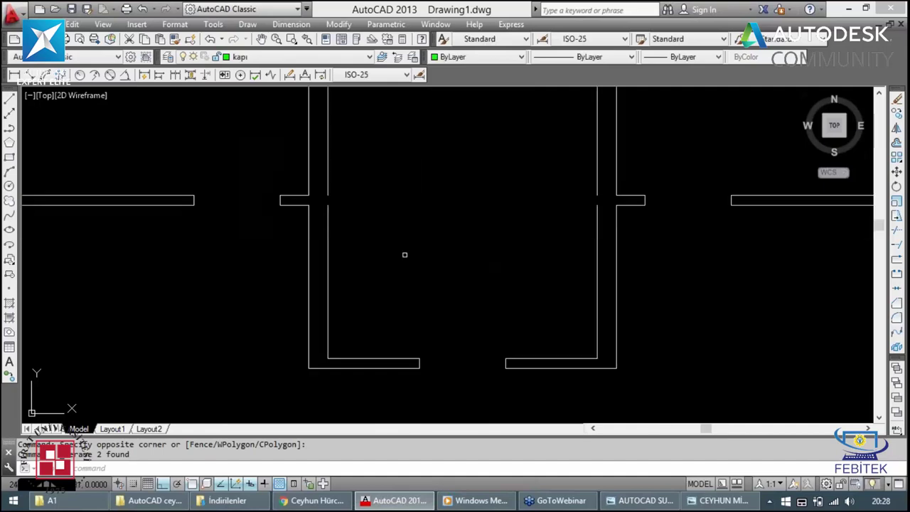
Step: Join the pieces of the left inner wall, then the right inner wall, into continuous lines
type("j")
key("Return")
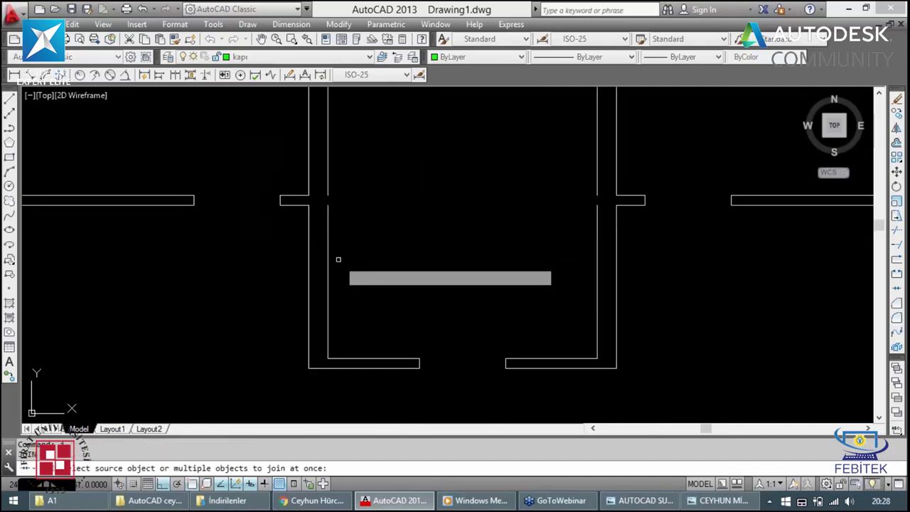
left_click(327, 235)
left_click(328, 189)
key("Return")
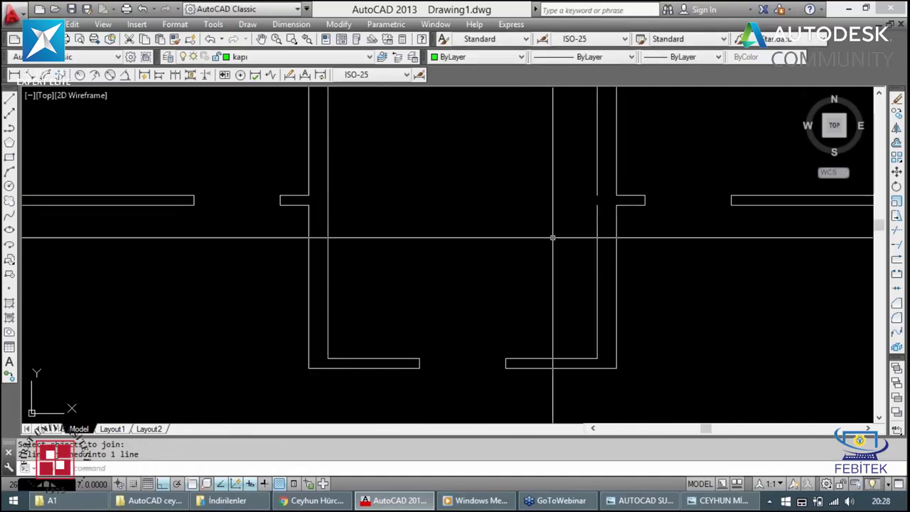
key("Return")
left_click(597, 190)
left_click(597, 208)
key("Return")
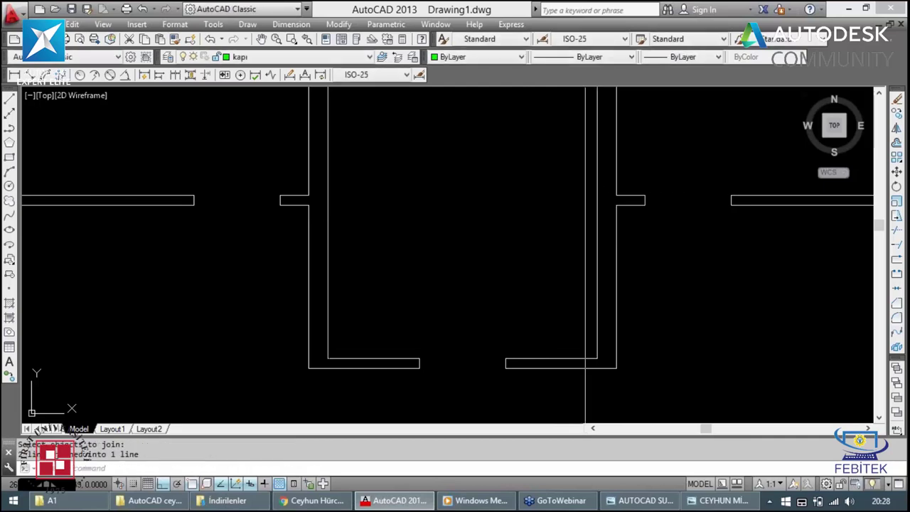
key("Escape")
scroll(541, 252, "down", 4)
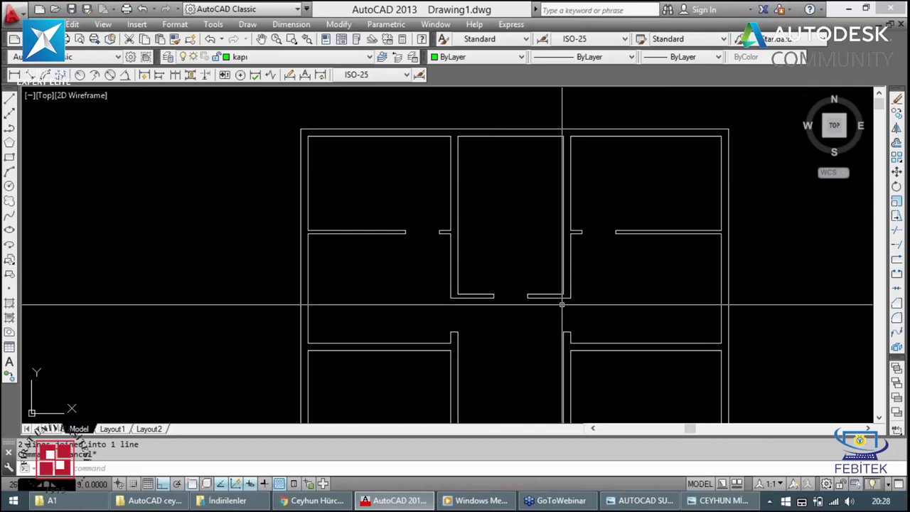
Step: Pan and zoom to bring the lower corridor below the central room into view
scroll(548, 301, "down", 4)
scroll(532, 308, "up", 3)
middle_click_drag(532, 356, 532, 309)
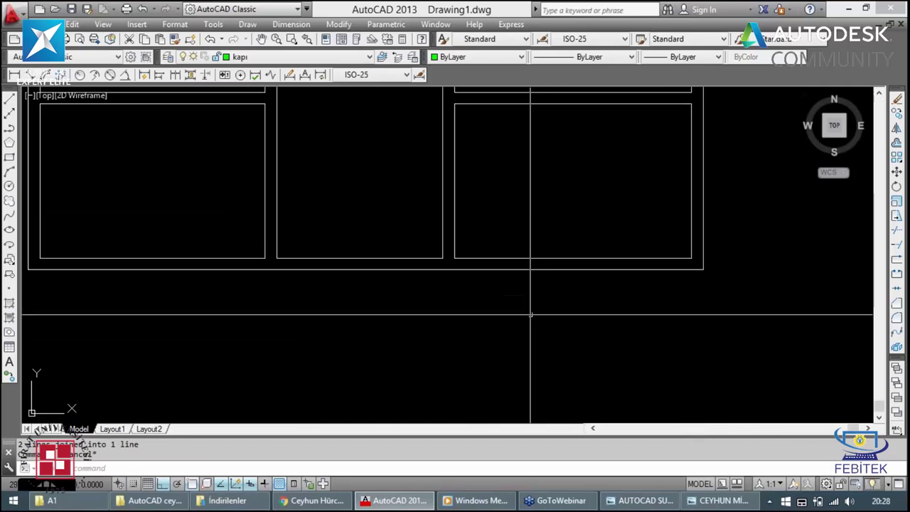
scroll(524, 307, "down", 2)
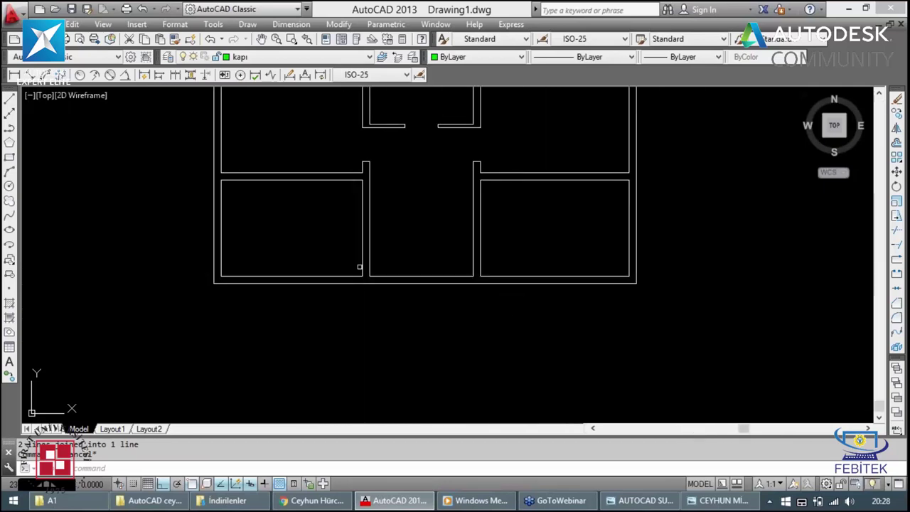
scroll(405, 243, "down", 4)
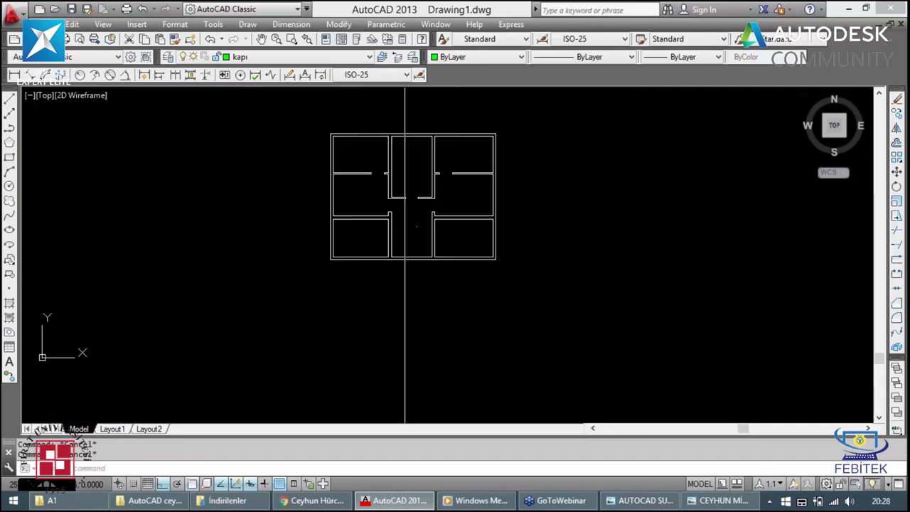
scroll(417, 230, "up", 4)
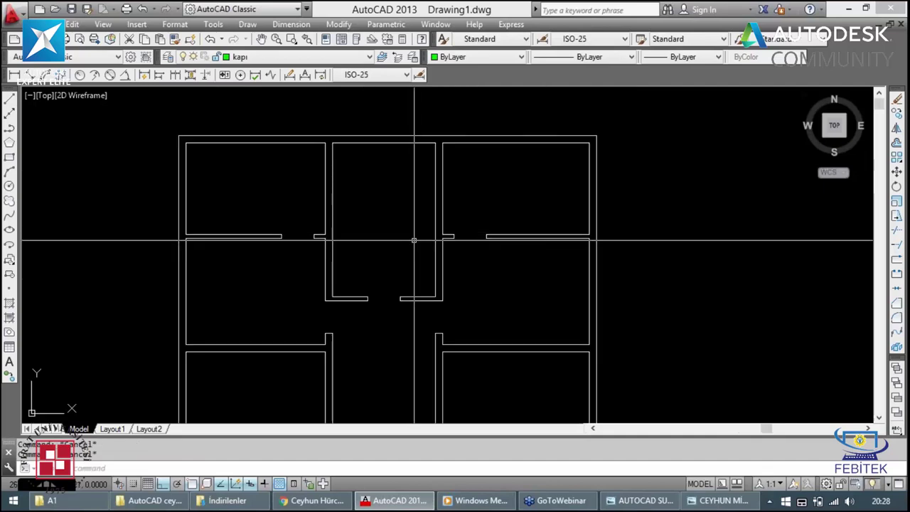
scroll(379, 244, "down", 2)
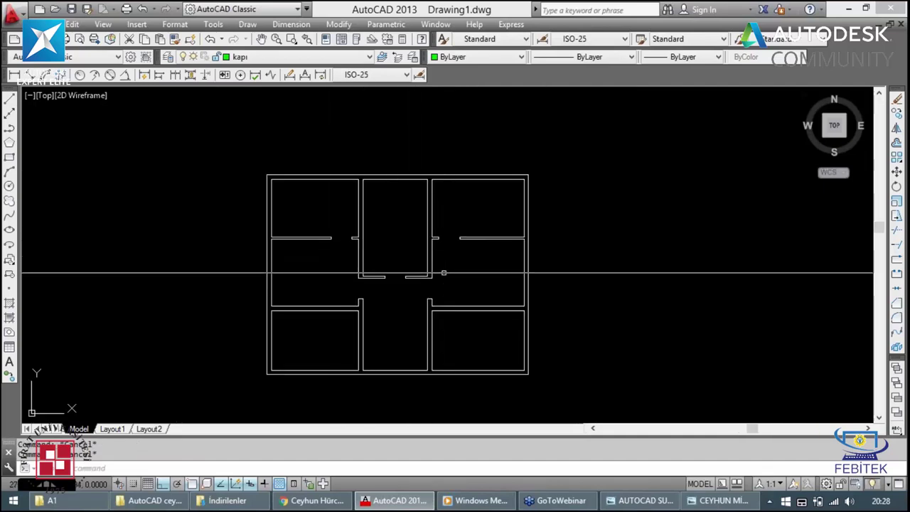
right_click(440, 278)
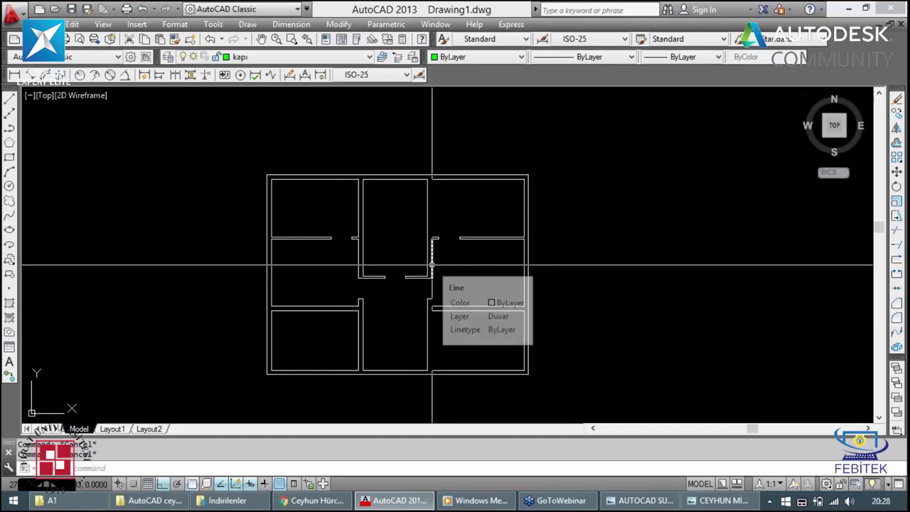
scroll(463, 291, "up", 3)
scroll(479, 283, "down", 2)
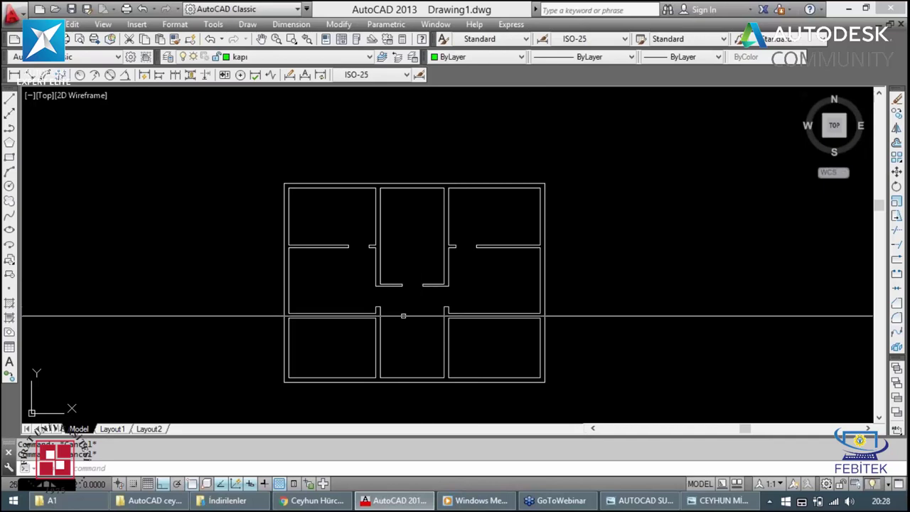
scroll(406, 315, "up", 2)
scroll(366, 324, "up", 2)
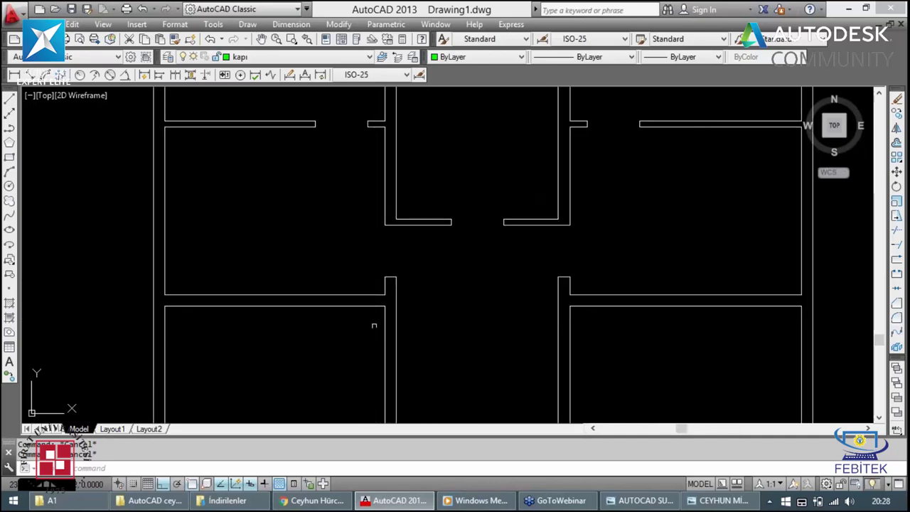
Step: Draw a horizontal guide line across the lower corridor spanning both walls
type("l")
key("Return")
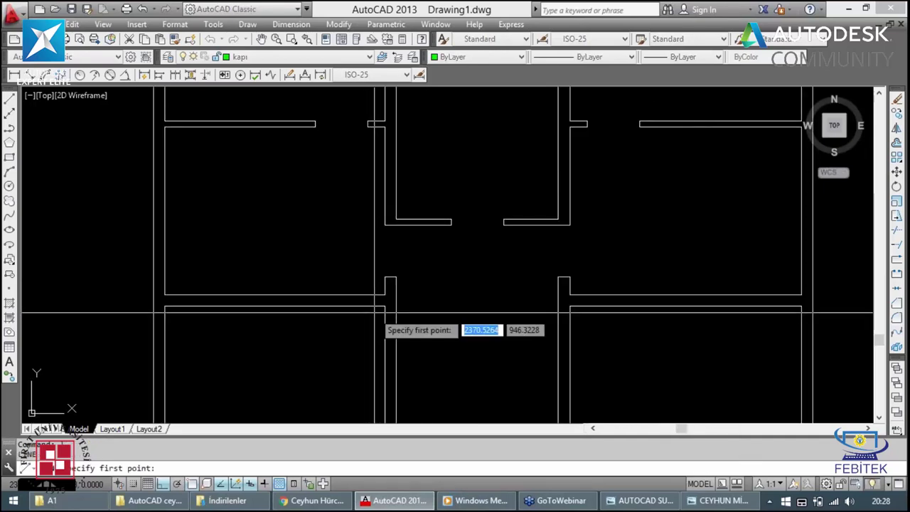
left_click(363, 273)
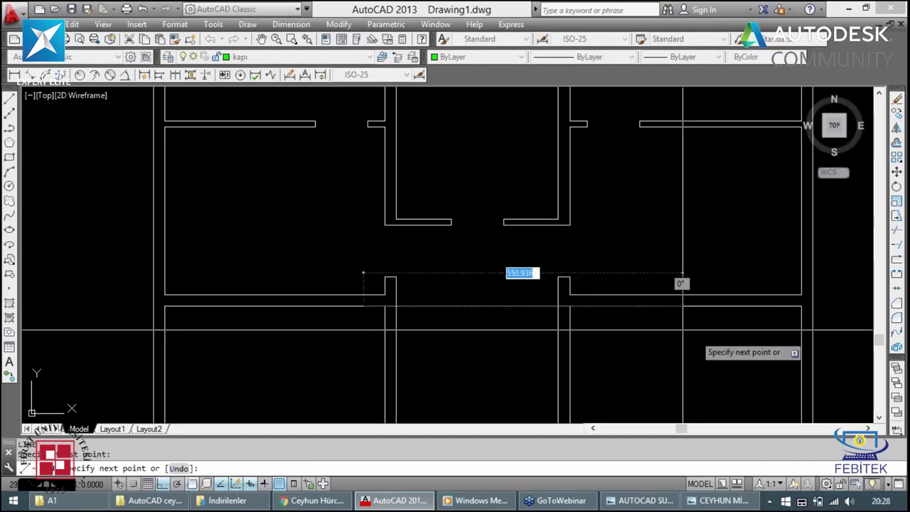
key("Escape")
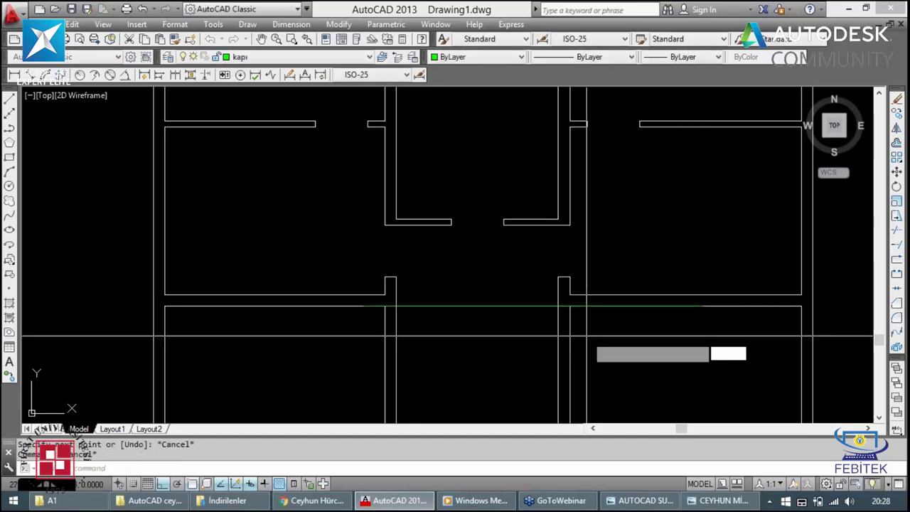
Step: Offset the green guide line down 30 units twice to mark the door openings
type("30")
key("Return")
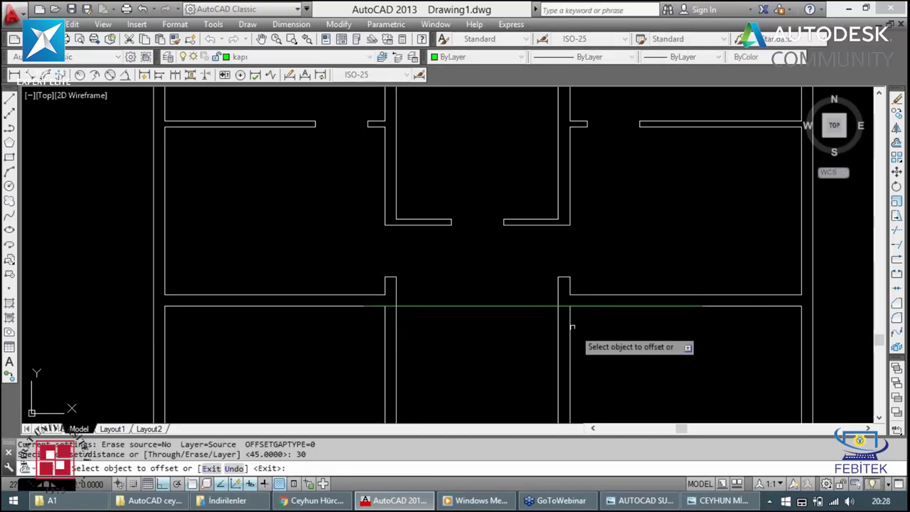
left_click(507, 306)
left_click(497, 326)
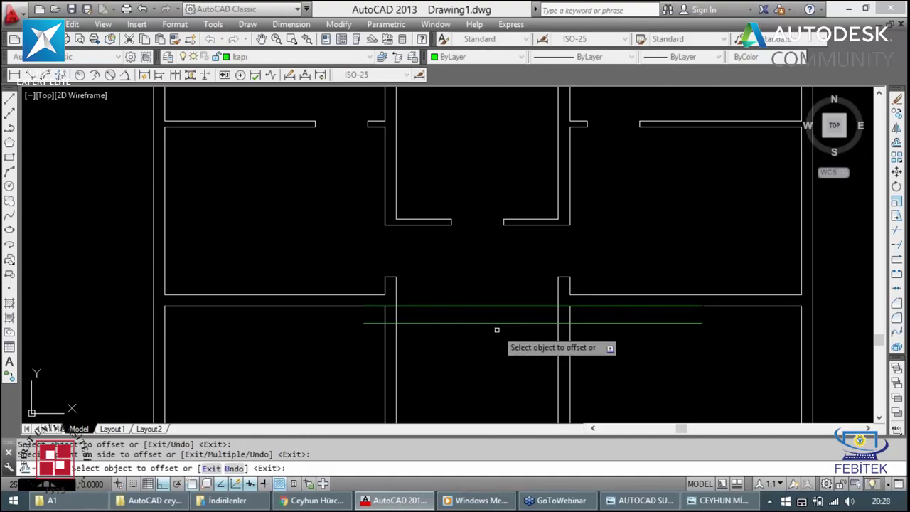
key("Escape")
key("Return")
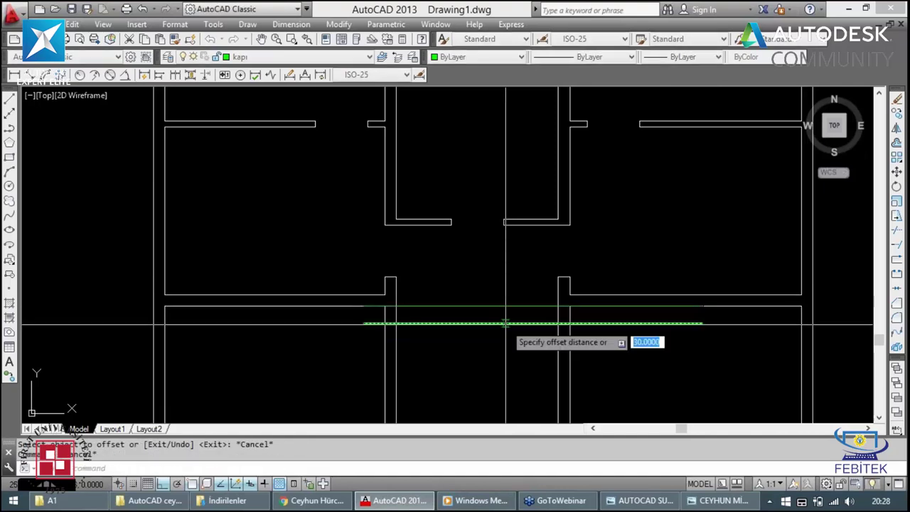
key("Return")
left_click(501, 324)
left_click(494, 351)
key("Escape")
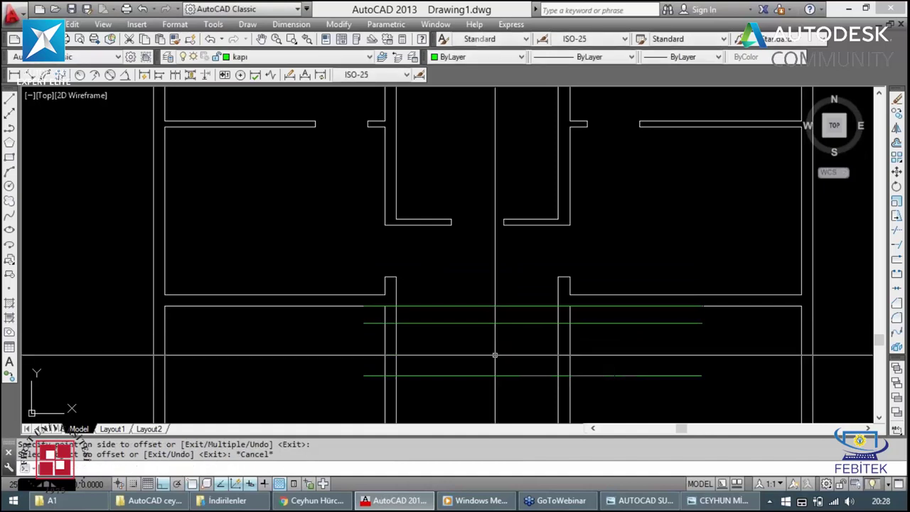
Step: Trim the corridor wall lines between the green guide lines
type("tr")
key("Return")
key("Return")
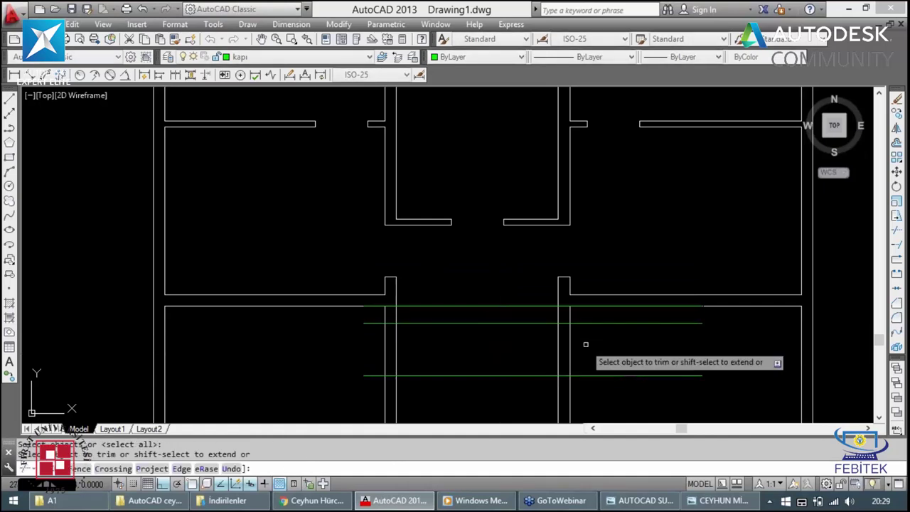
left_click(588, 363)
left_click(369, 345)
key("Escape")
Step: Trim away the excess pieces of the lower and middle green guide lines
type("tr")
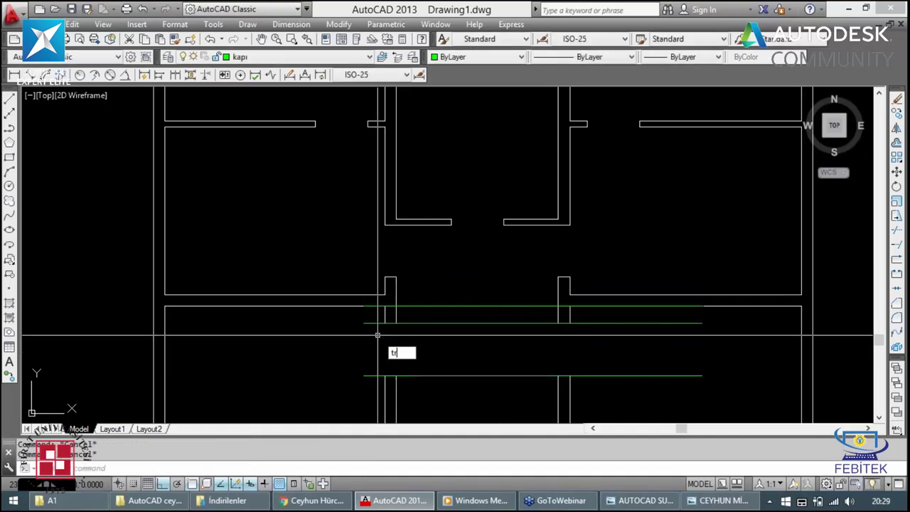
key("Return")
key("Return")
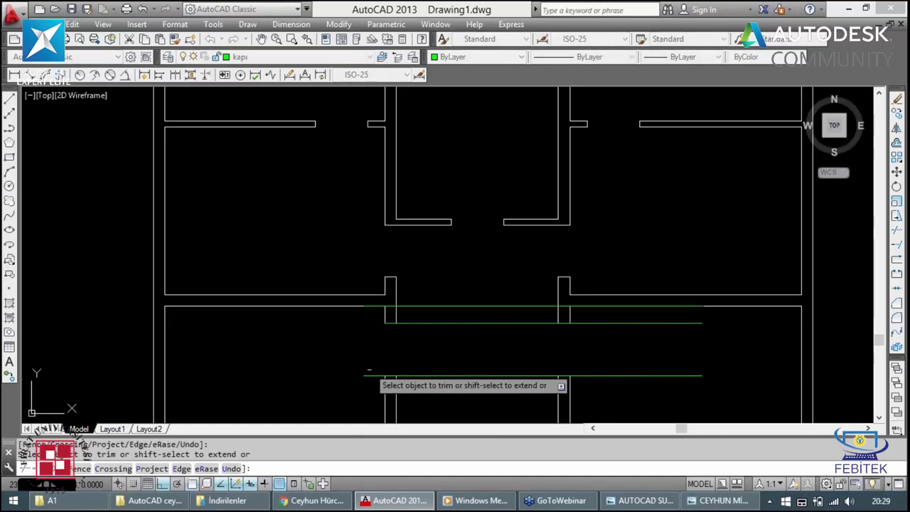
left_click(370, 377)
left_click(410, 377)
left_click(427, 327)
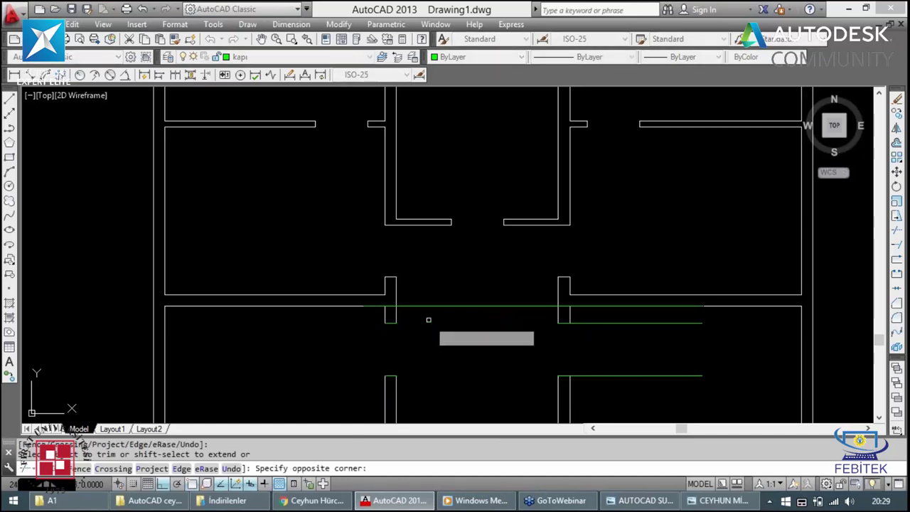
left_click(431, 317)
left_click(562, 320)
left_click(582, 384)
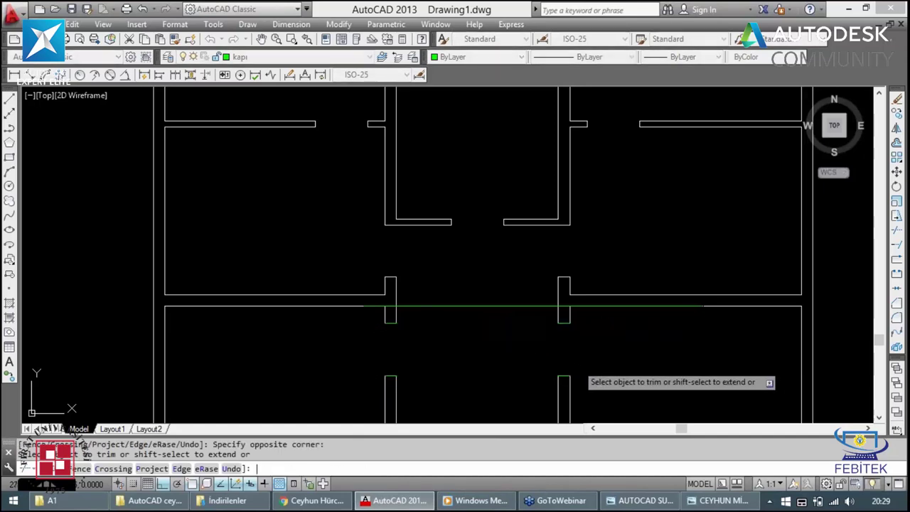
key("Escape")
Step: Match the green wall stubs to the white wall line's properties
type("ma")
key("Return")
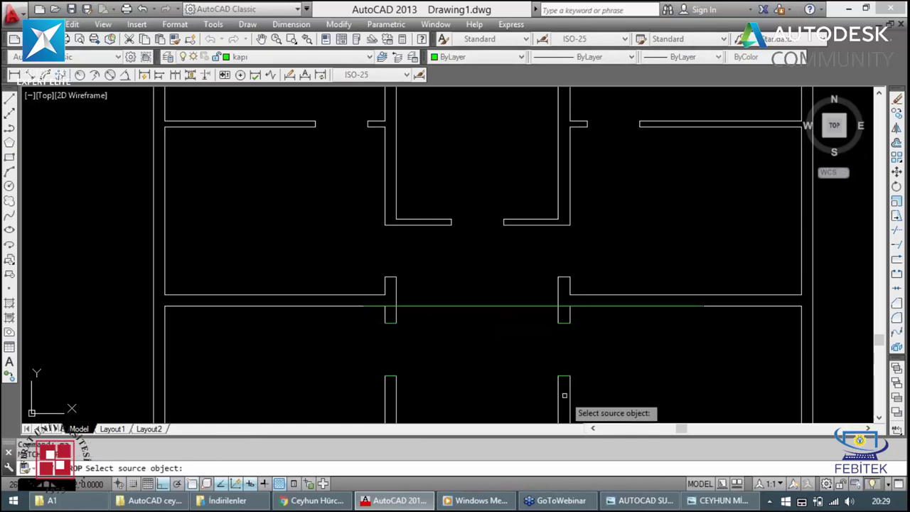
left_click(564, 396)
left_click(586, 372)
left_click(370, 395)
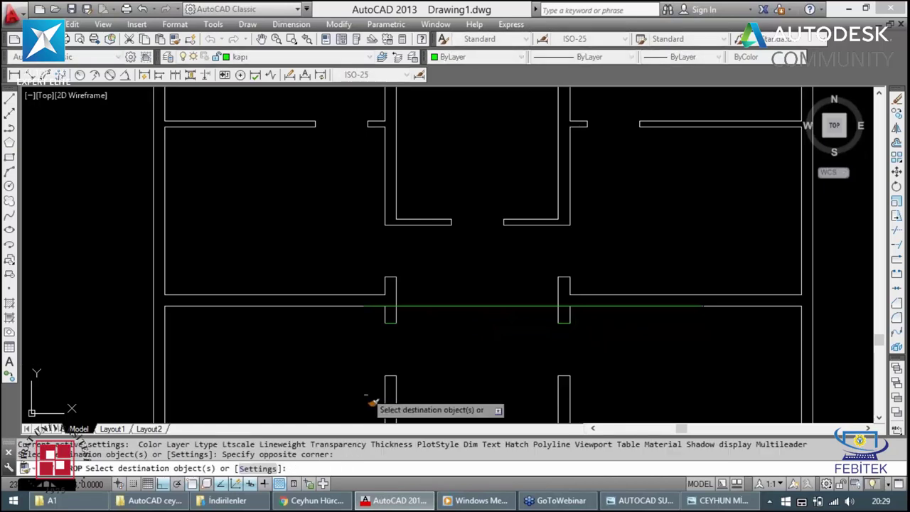
left_click(350, 356)
left_click(715, 313)
key("Escape")
Step: Delete the leftover green guide line
left_click(455, 305)
left_click(455, 326)
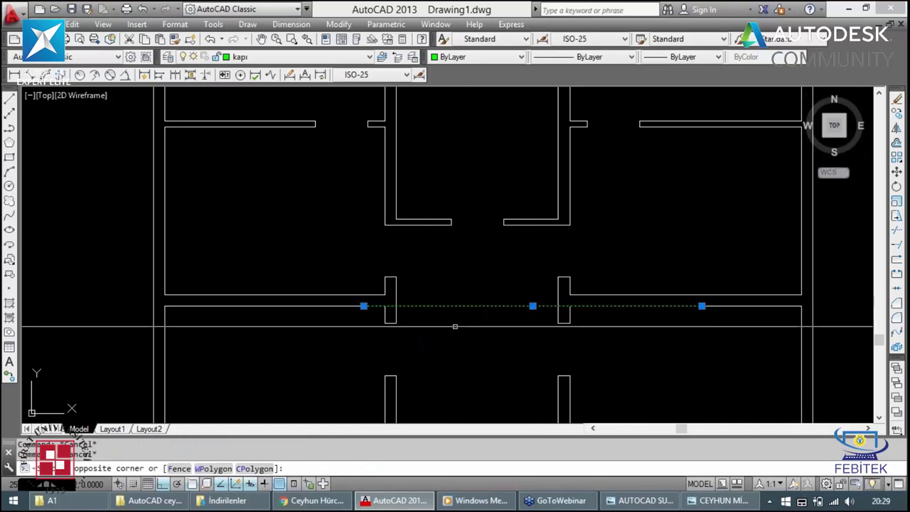
left_click(453, 322)
key("Delete")
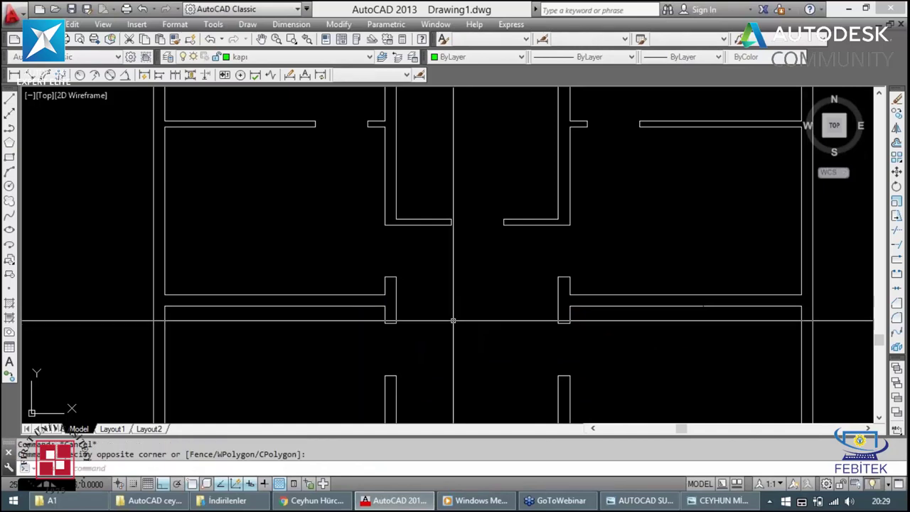
Step: Pan the plan up to show the bottom outer wall below the central hall
scroll(458, 341, "down", 2)
scroll(445, 355, "up", 2)
scroll(459, 358, "down", 2)
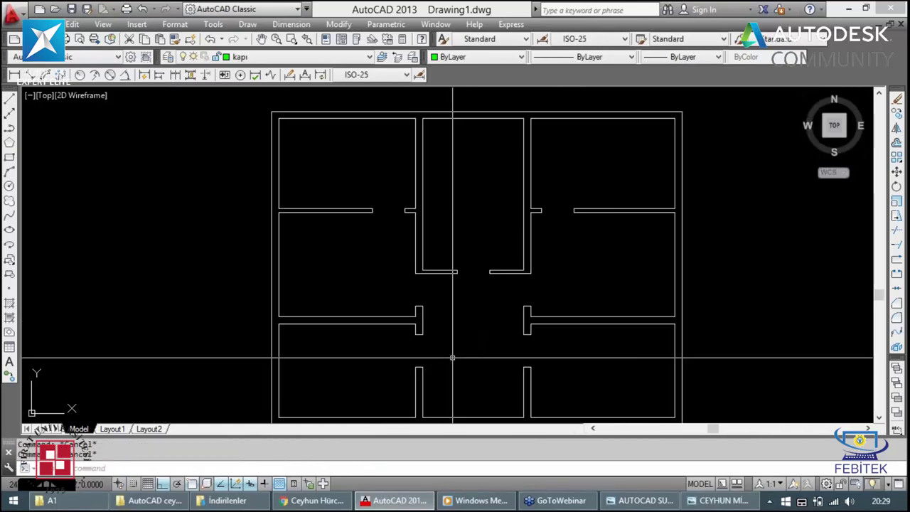
scroll(452, 376, "down", 2)
scroll(446, 388, "up", 4)
scroll(451, 398, "down", 2)
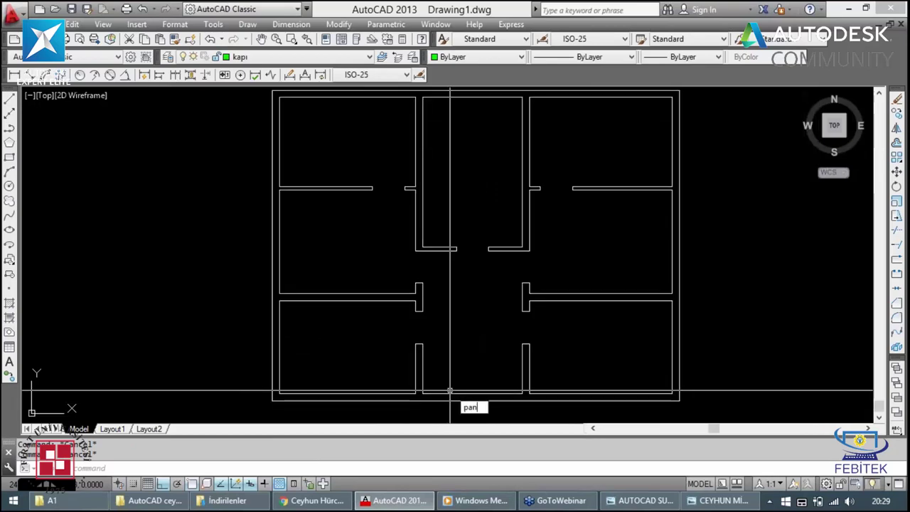
type("p")
key("Return")
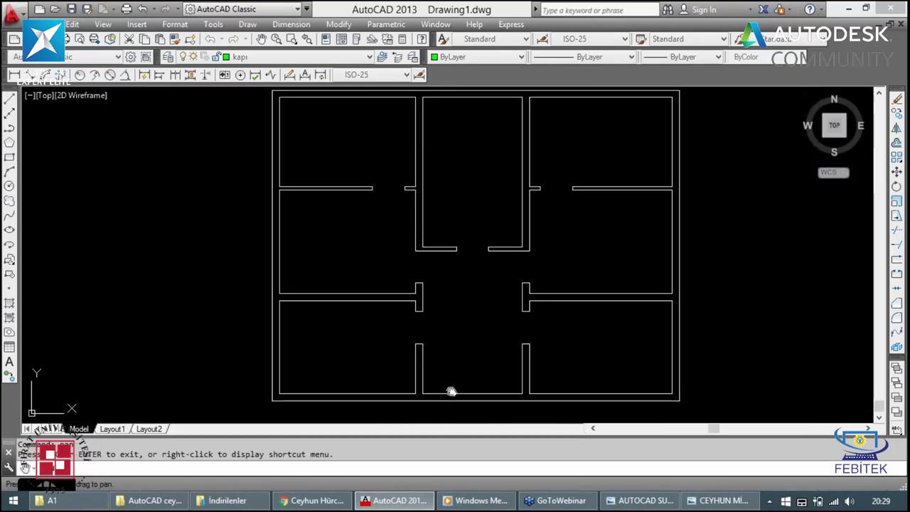
left_click_drag(450, 391, 455, 347)
key("Escape")
key("Escape")
scroll(452, 347, "up", 4)
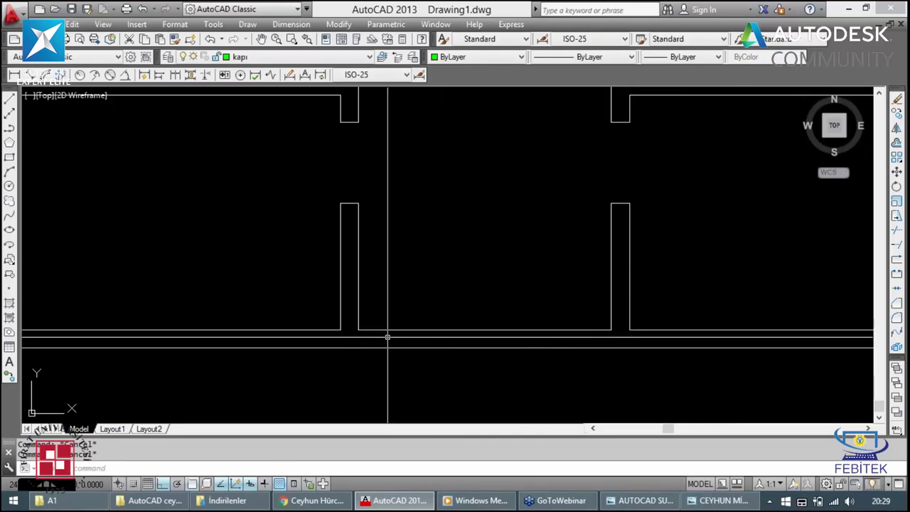
type("l")
key("Return")
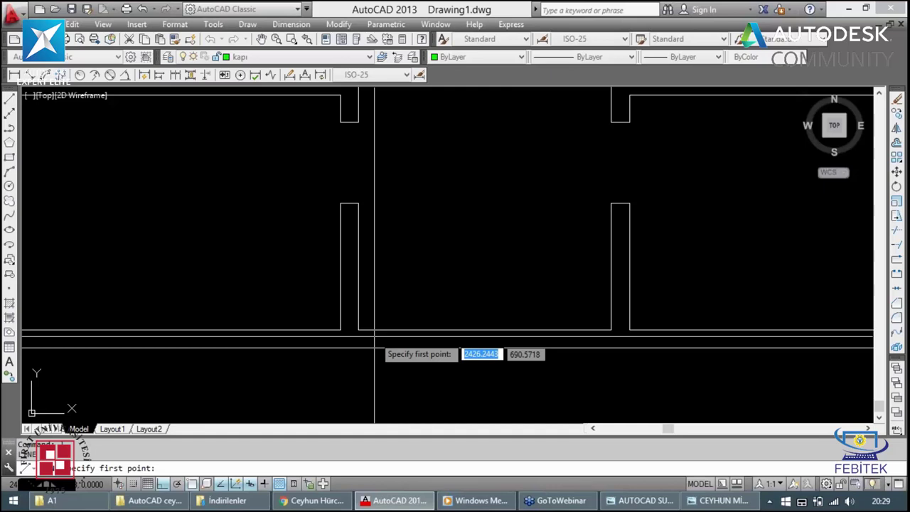
left_click(358, 329)
key("Escape")
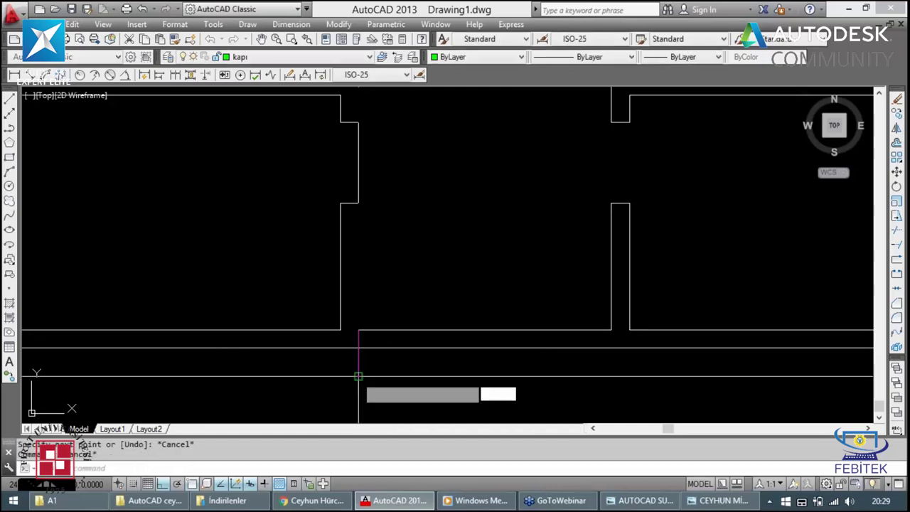
Step: Offset guide lines 60 and then 90 to the right of the wall end
type("o")
key("Return")
type("60")
key("Return")
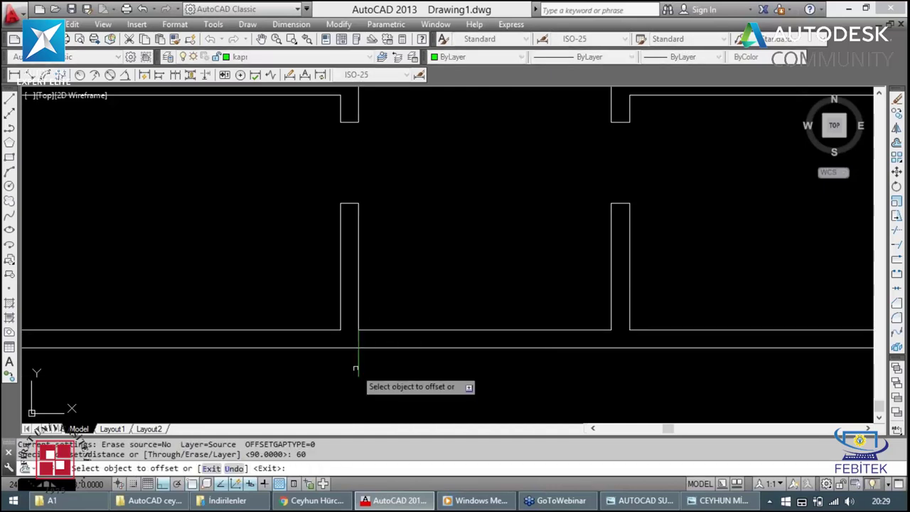
left_click(359, 366)
left_click(418, 374)
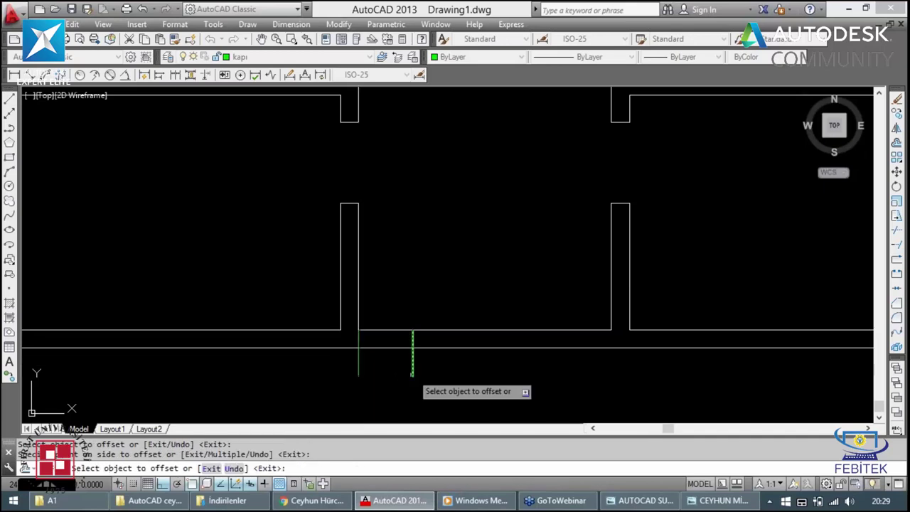
key("Escape")
key("Escape")
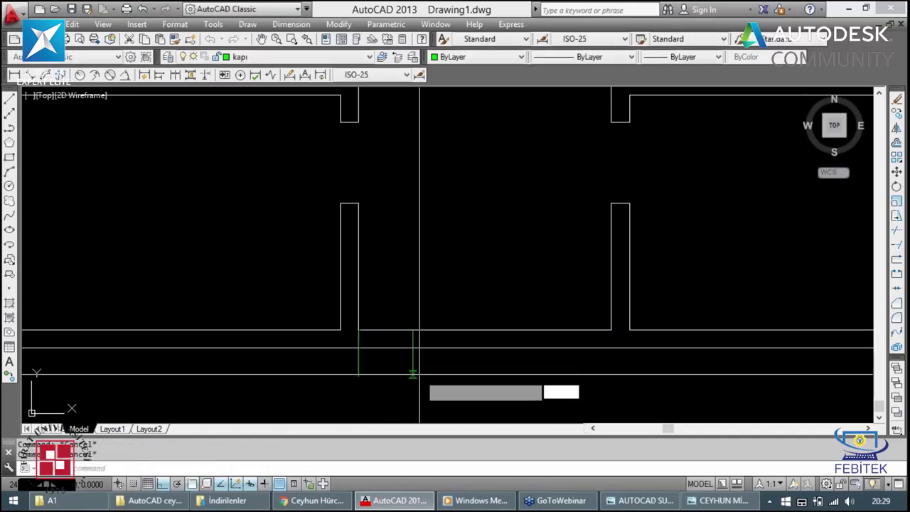
key("Return")
type("90")
key("Return")
left_click(413, 373)
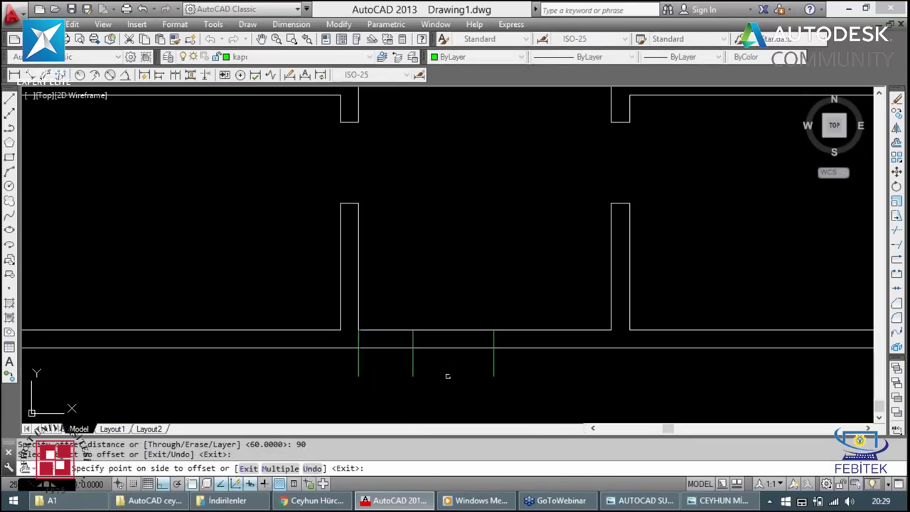
left_click(459, 373)
key("Escape")
key("Escape")
key("Escape")
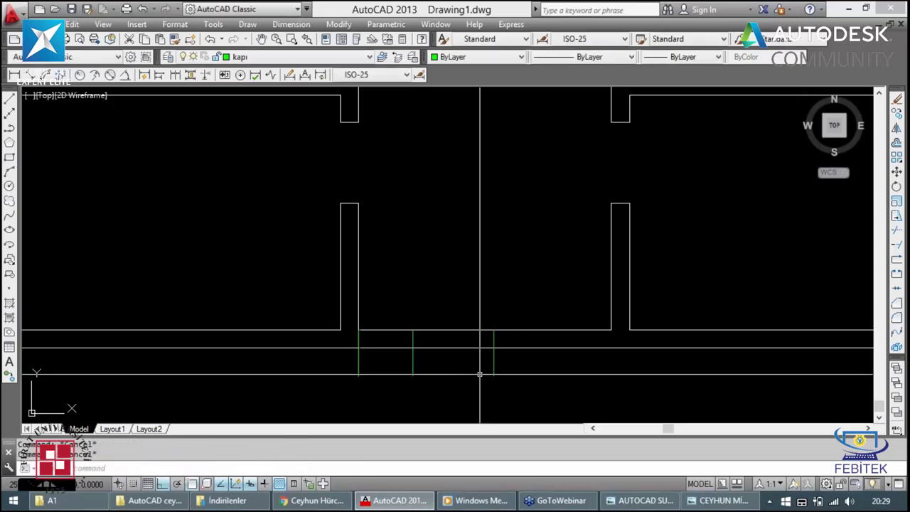
Step: Add a third guide line 40 further right and erase the leftmost guide
key("Return")
type("4")
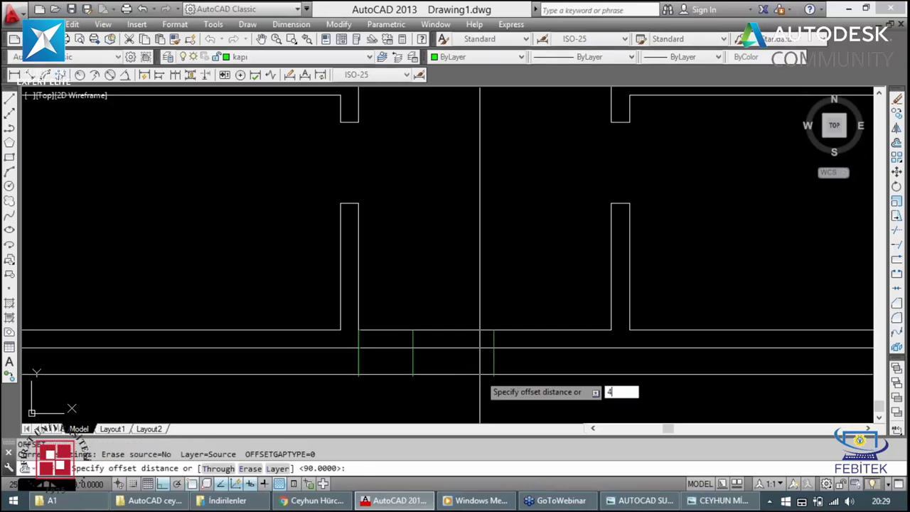
type("0")
key("Return")
left_click(494, 372)
left_click(508, 364)
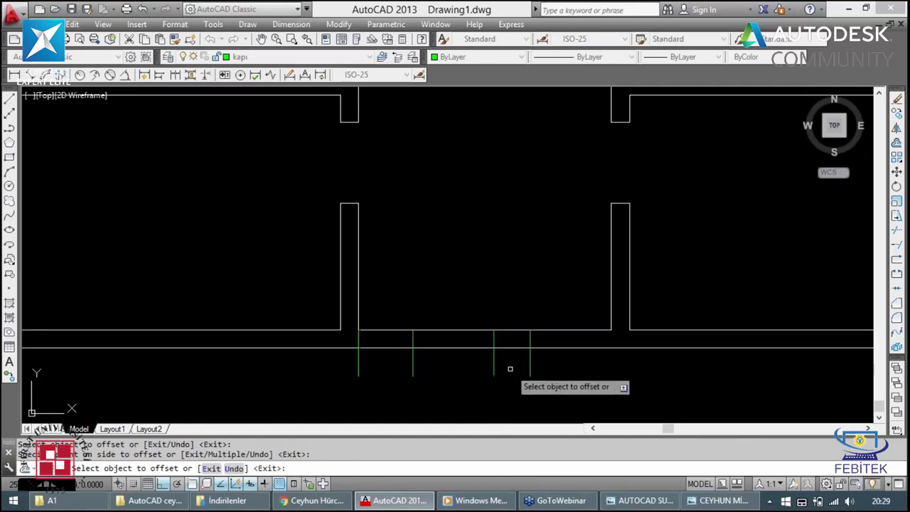
key("Escape")
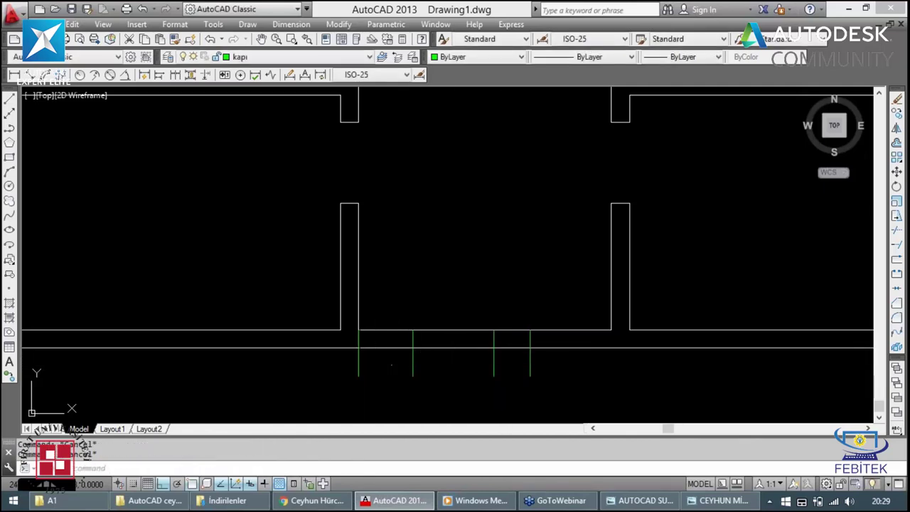
left_click(372, 360)
left_click(335, 389)
key("Delete")
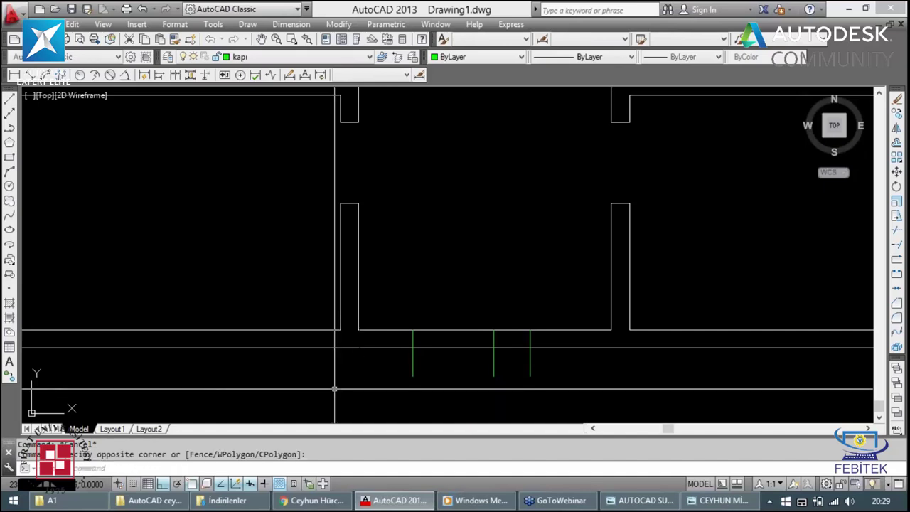
Step: Trim the bottom wall between the guide lines to open the entrance
type("tr")
key("Return")
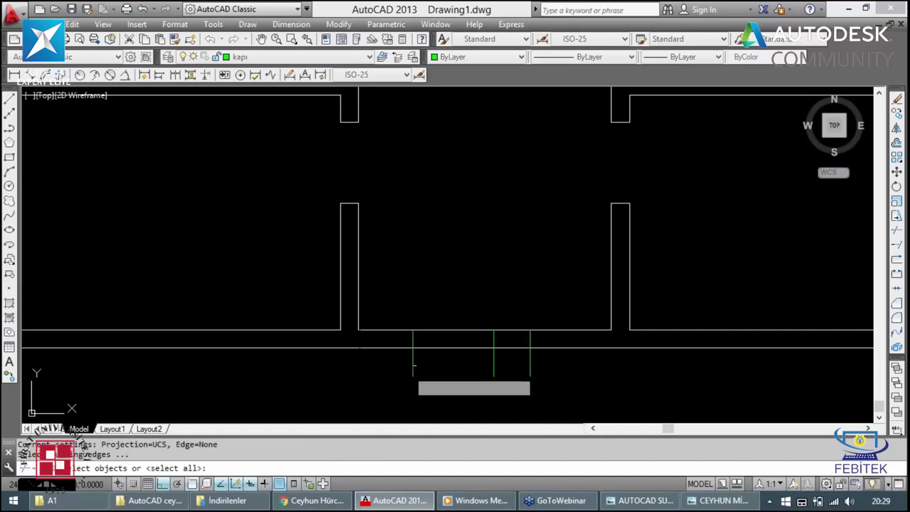
key("Return")
left_click_drag(473, 323, 458, 366)
mouse_move(532, 325)
left_mouse_down()
mouse_move(516, 362)
mouse_move(414, 378)
left_mouse_up()
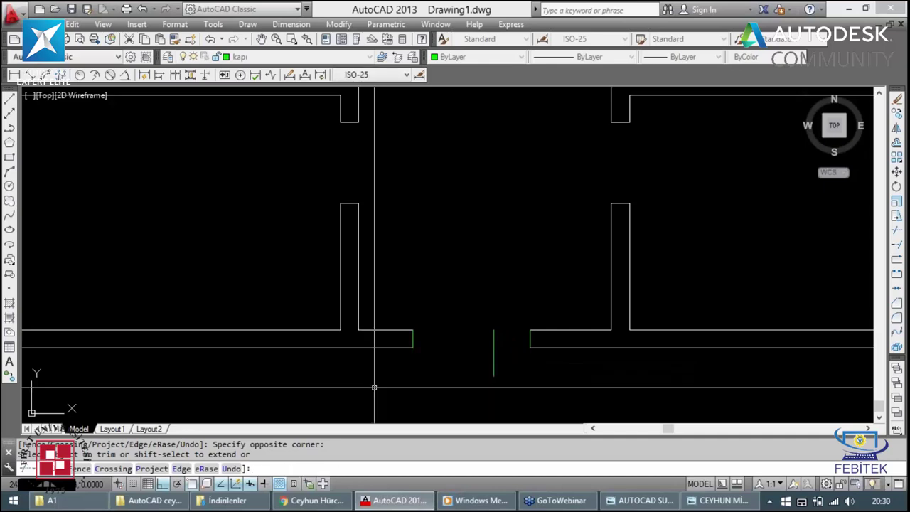
key("Return")
Step: Match the wall line's properties onto the remaining guide segments
type("ma")
key("Return")
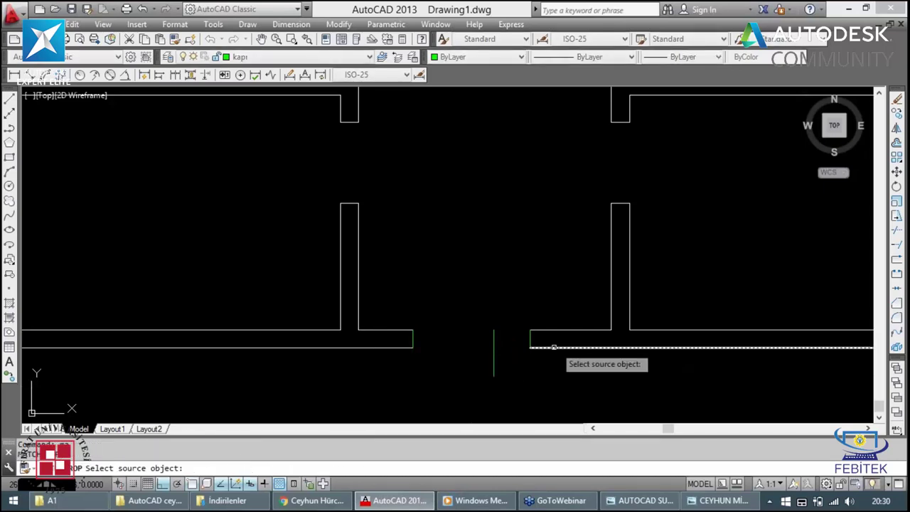
left_click(562, 344)
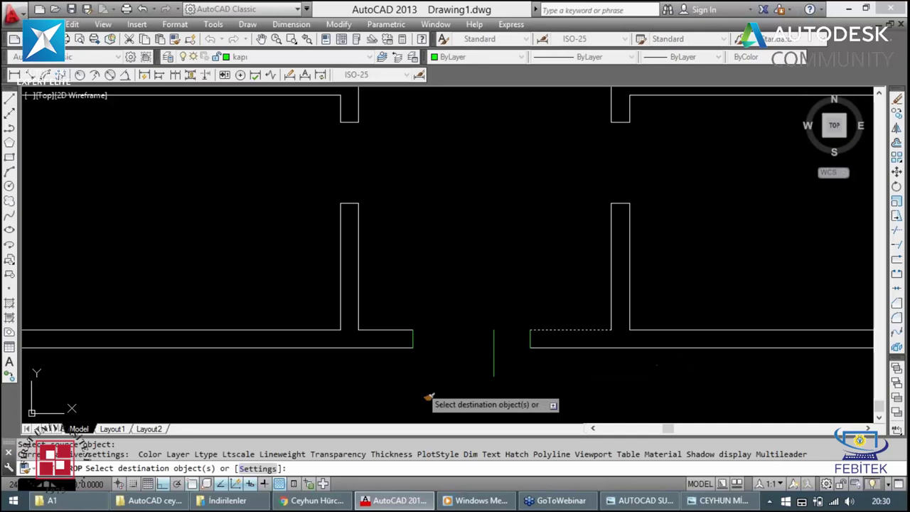
left_click(535, 325)
key("Escape")
key("Escape")
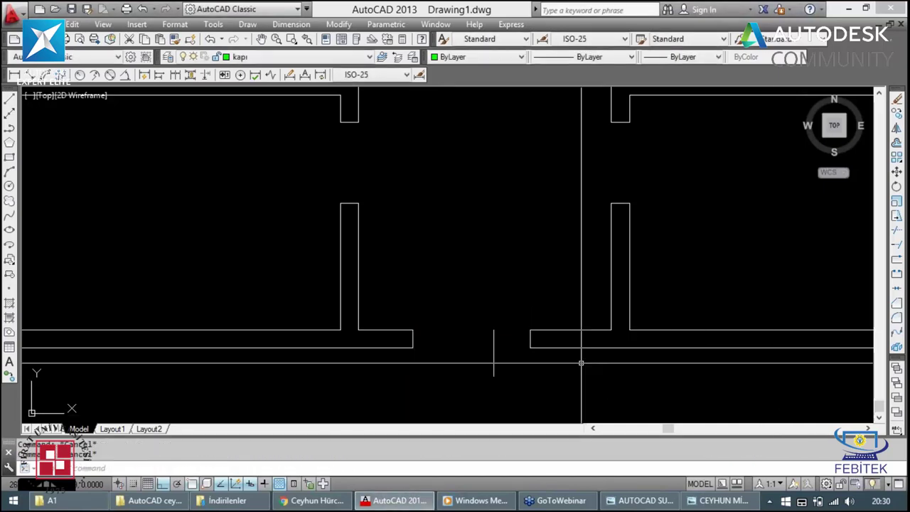
left_click(550, 366)
key("Escape")
scroll(494, 321, "down", 3)
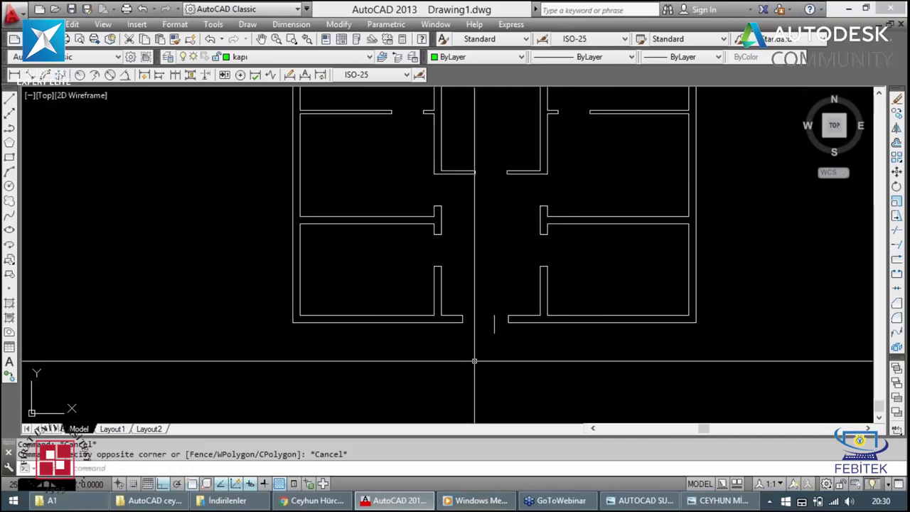
Step: Restore the reference plan image and zoom into its central hall and entrance
left_click(689, 503)
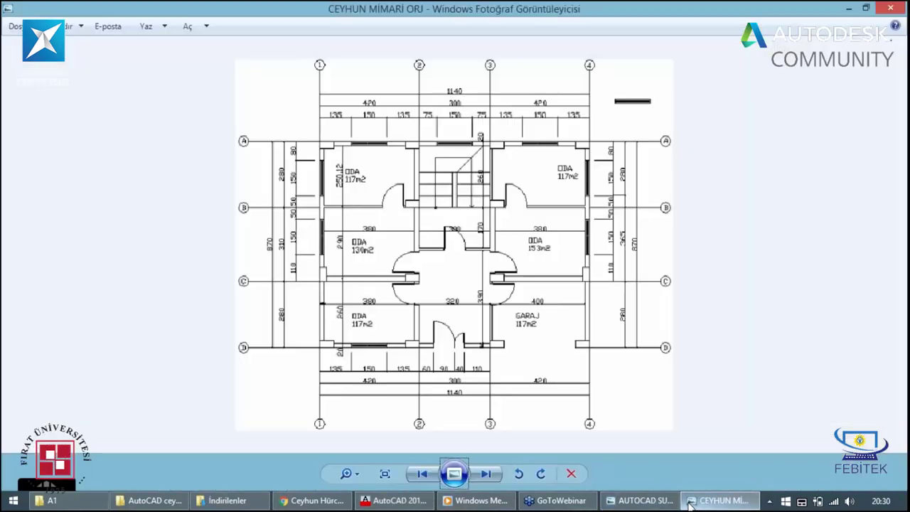
scroll(410, 309, "up", 3)
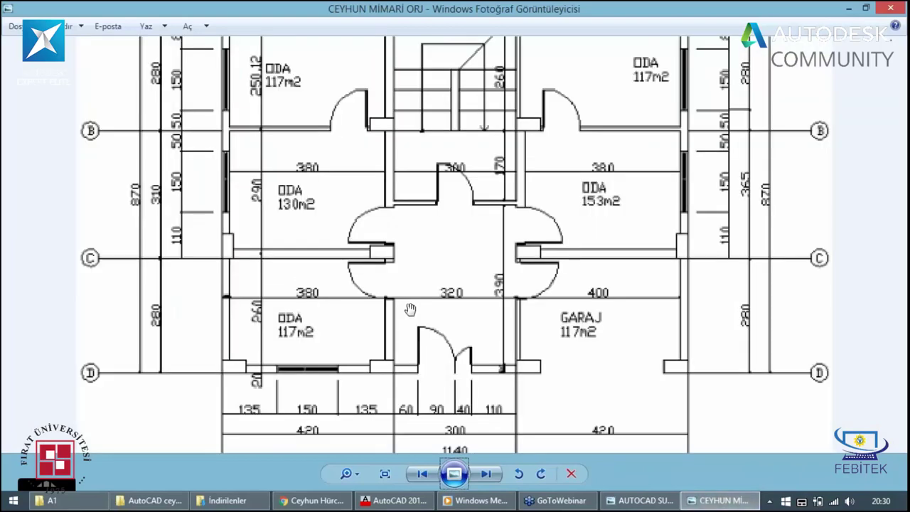
scroll(422, 291, "down", 1)
left_click_drag(422, 291, 421, 294)
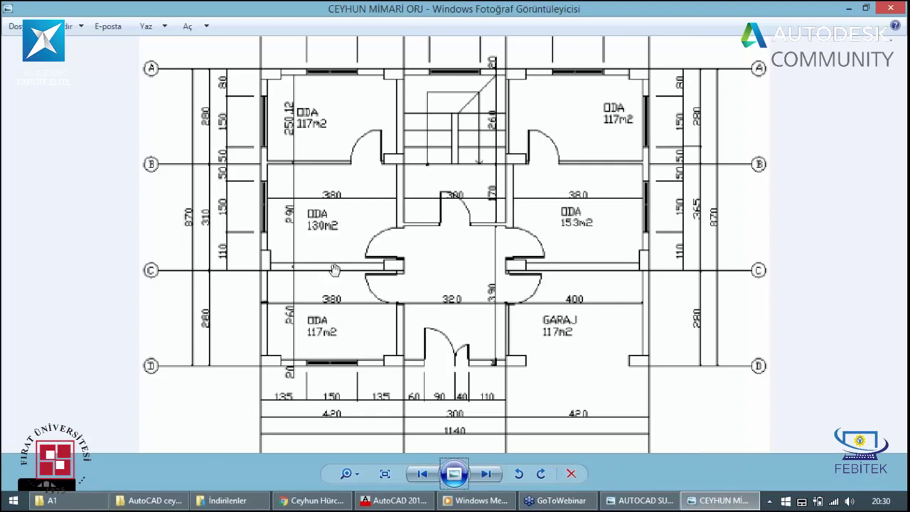
Step: Return to AutoCAD and zoom the view onto the stairwell
left_click(849, 9)
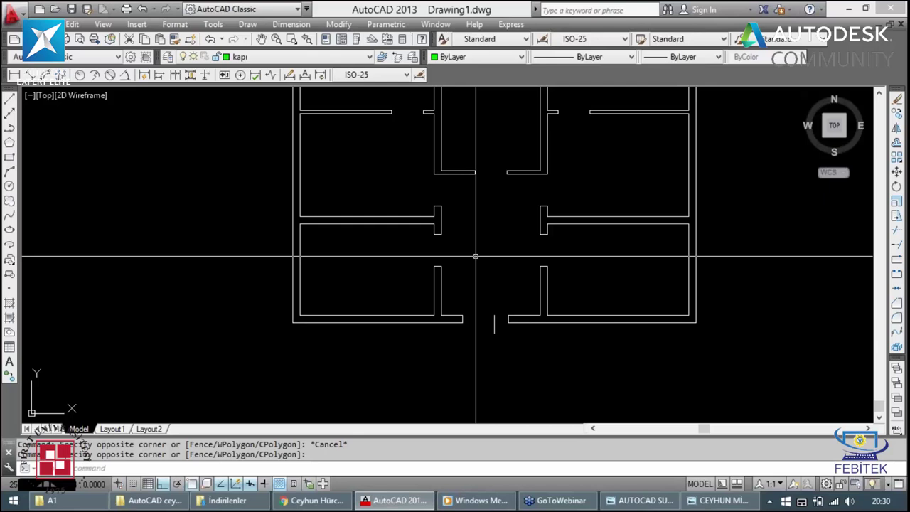
scroll(386, 221, "down", 2)
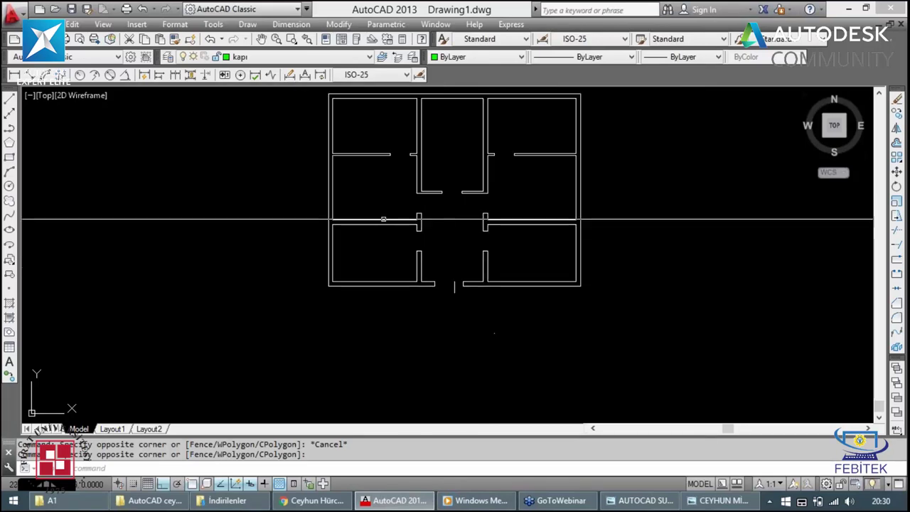
scroll(466, 166, "up", 2)
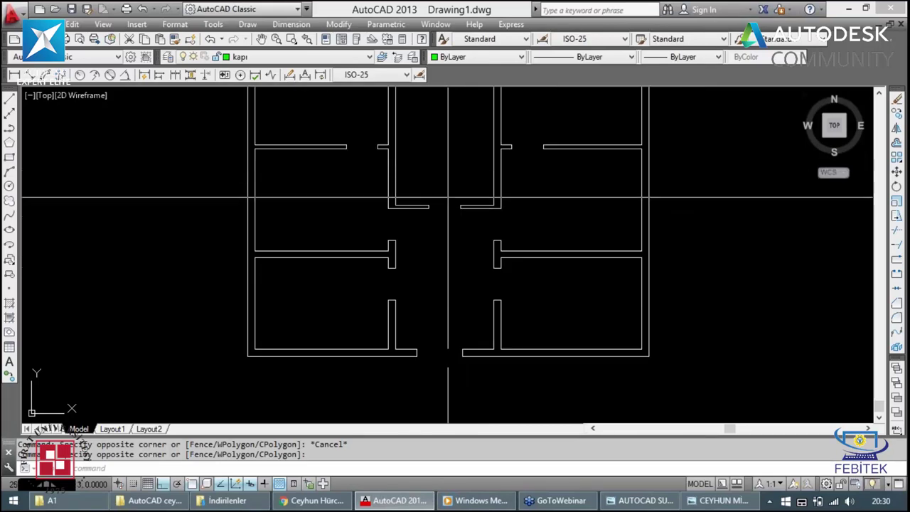
scroll(431, 213, "down", 2)
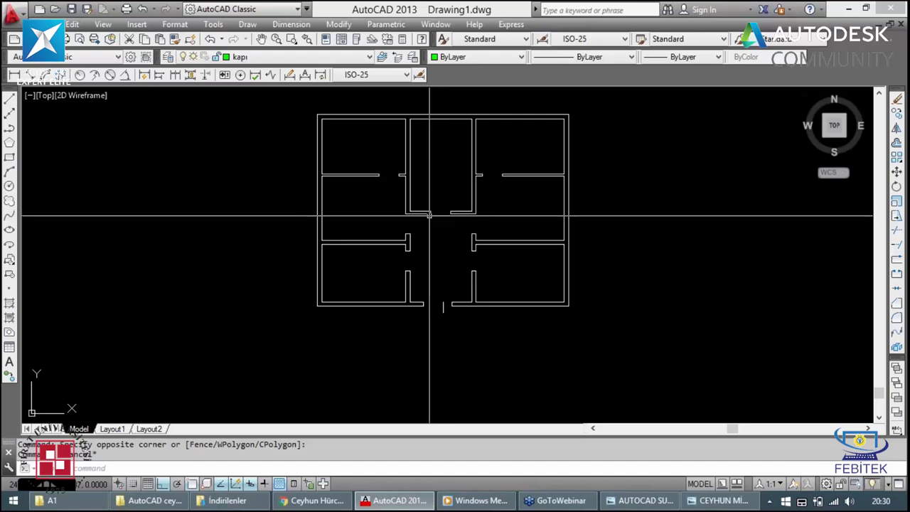
scroll(432, 202, "up", 2)
scroll(435, 188, "up", 2)
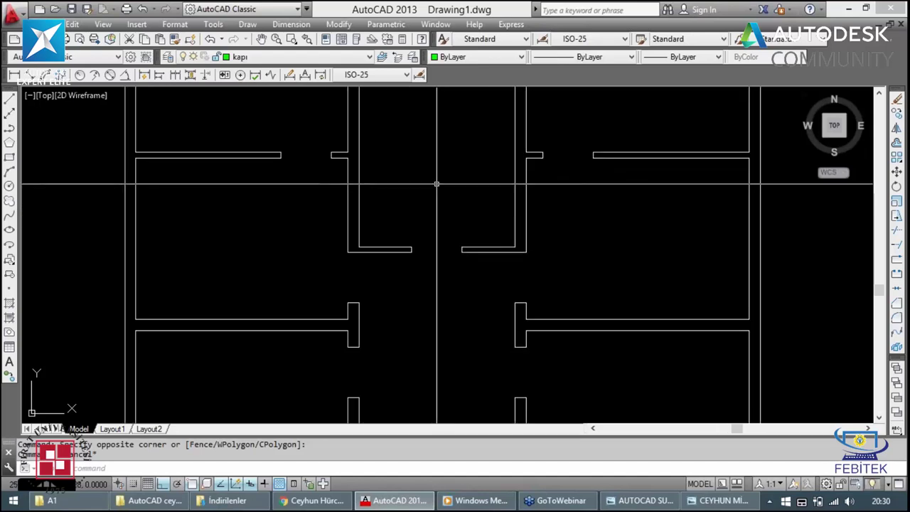
scroll(435, 183, "down", 2)
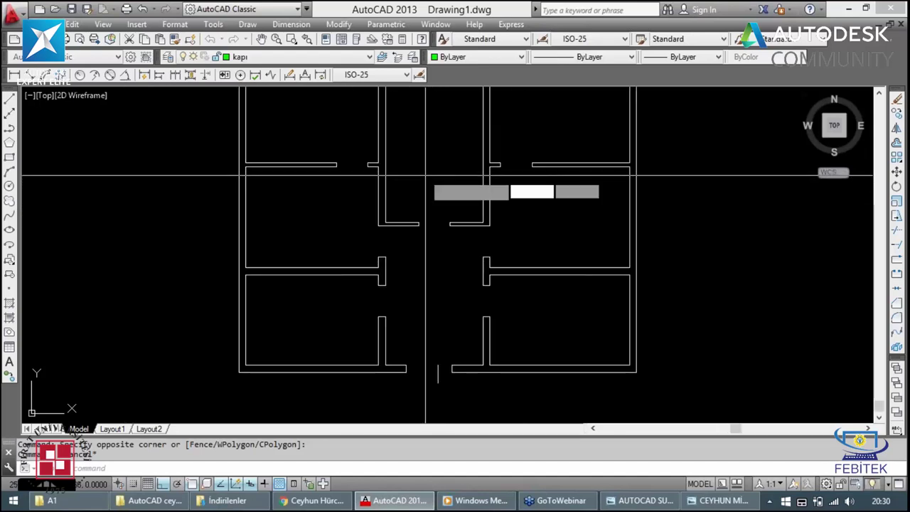
key("l")
key("Return")
scroll(346, 170, "up", 2)
scroll(346, 170, "up", 2)
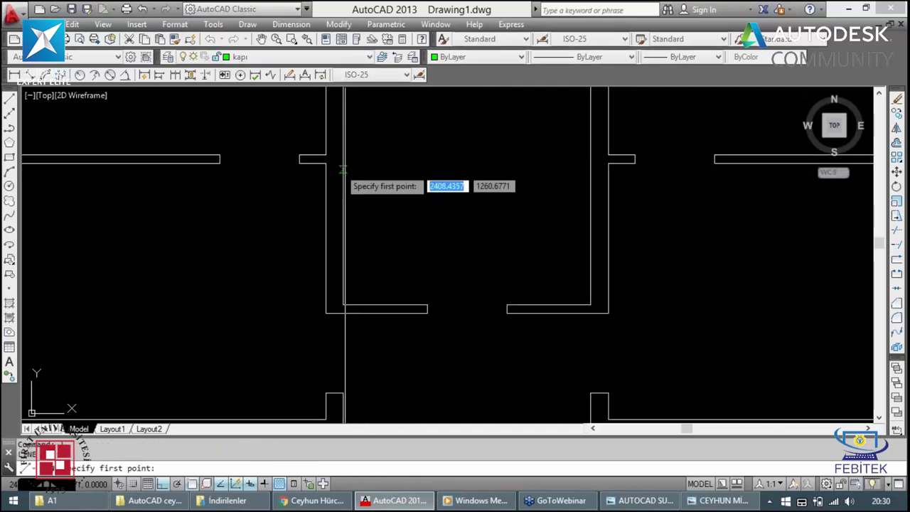
left_click(337, 163)
key("Escape")
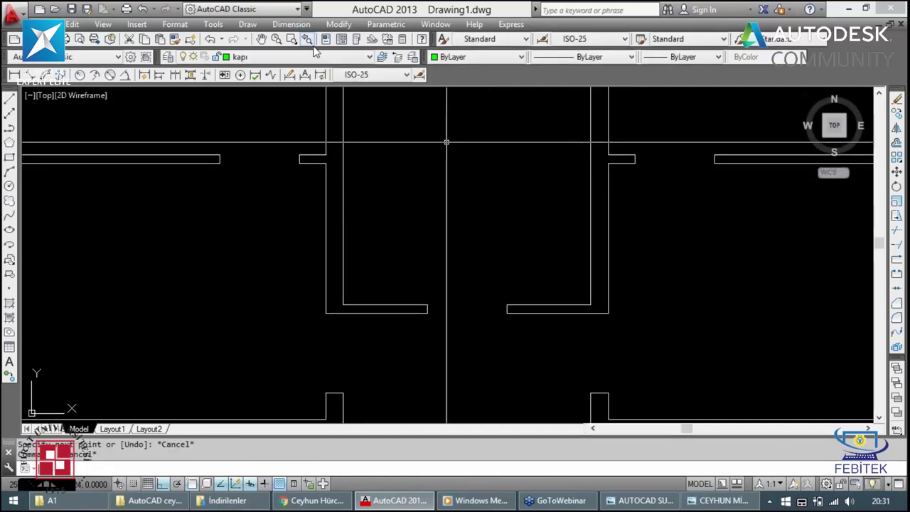
Step: Make Duvar the current layer
left_click(314, 59)
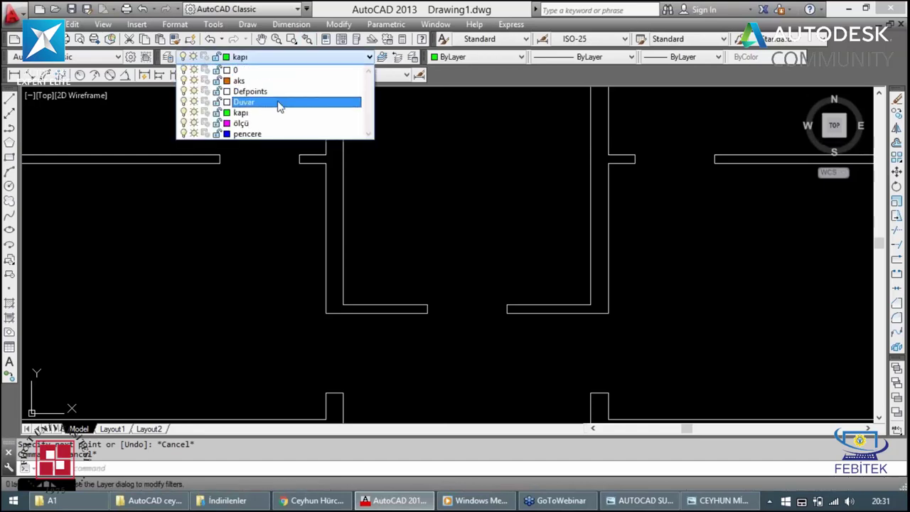
left_click(279, 103)
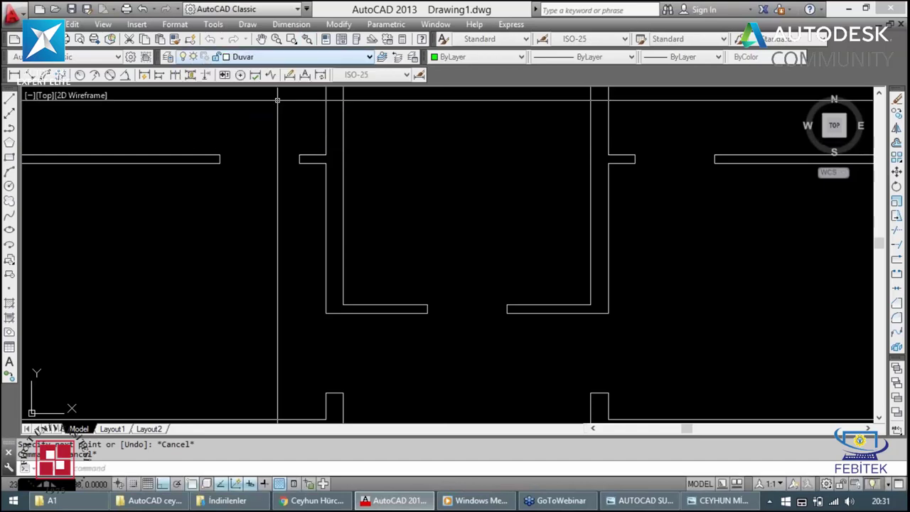
key("Return")
left_click(336, 169)
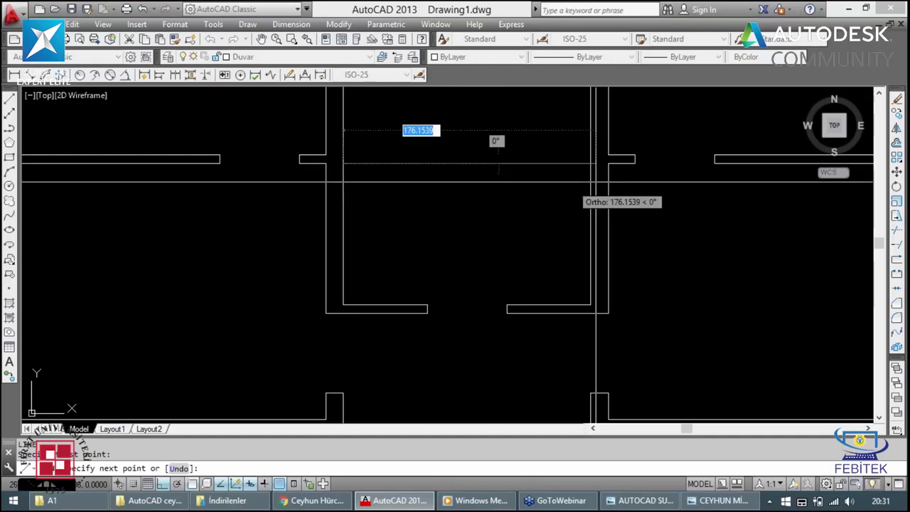
key("Escape")
left_click(547, 167)
key("Escape")
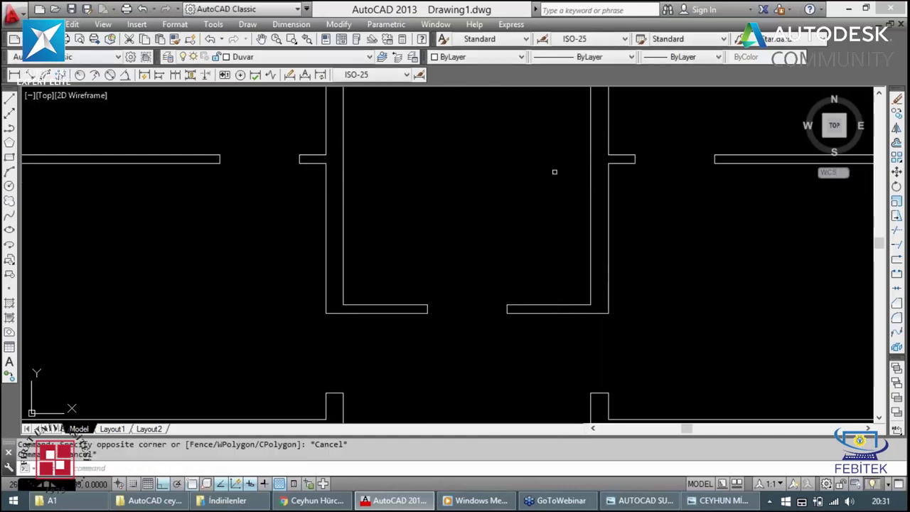
Step: Draw a horizontal line across the stairwell top from left wall to right wall
key("Return")
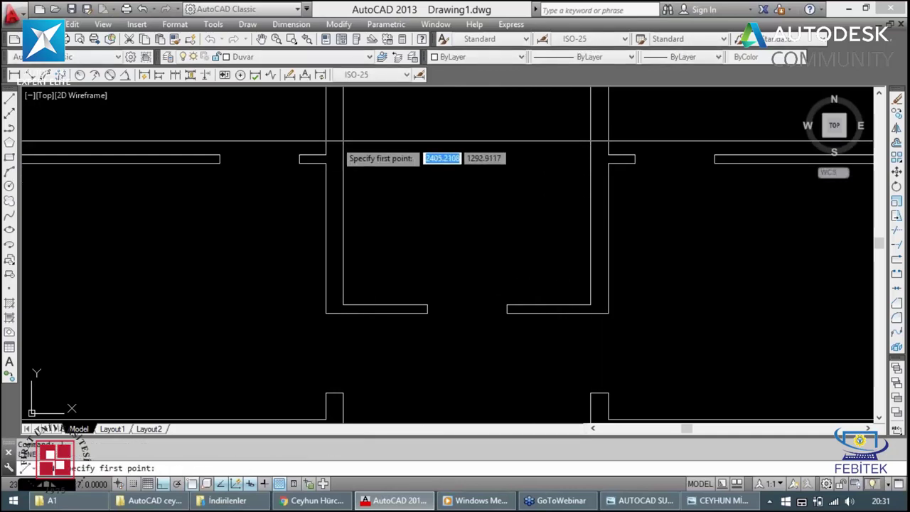
left_click(343, 165)
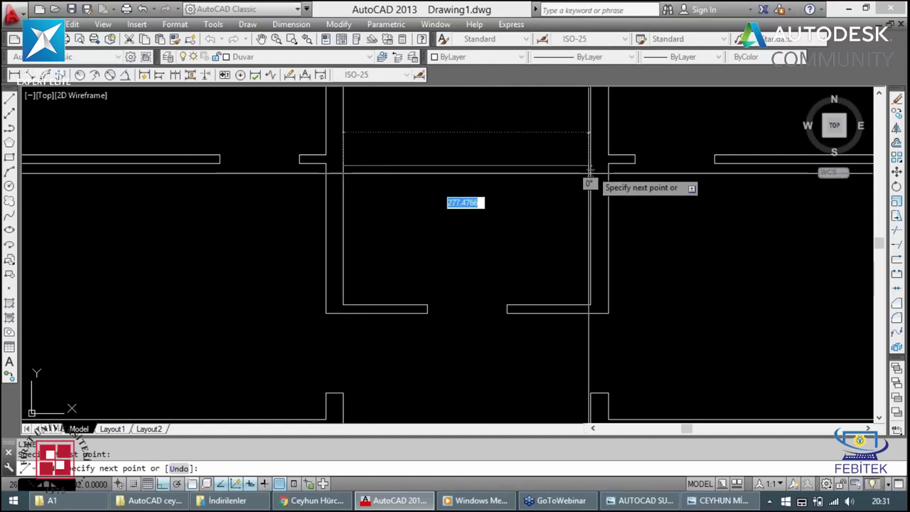
left_click(591, 165)
key("Escape")
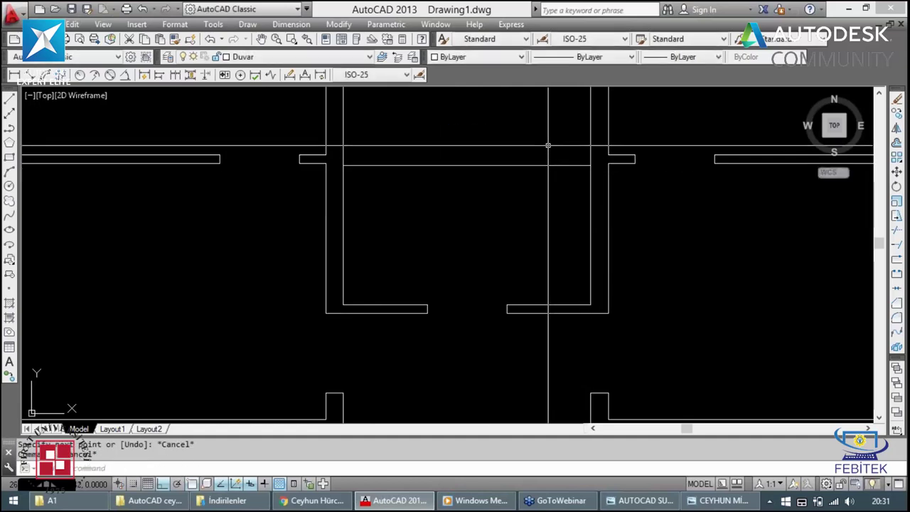
scroll(540, 150, "down", 2)
scroll(540, 150, "down", 1)
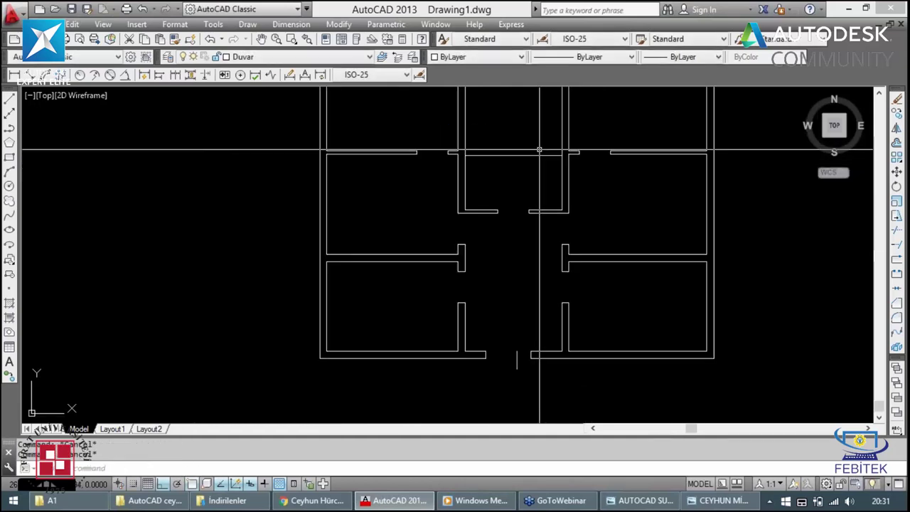
scroll(540, 150, "up", 1)
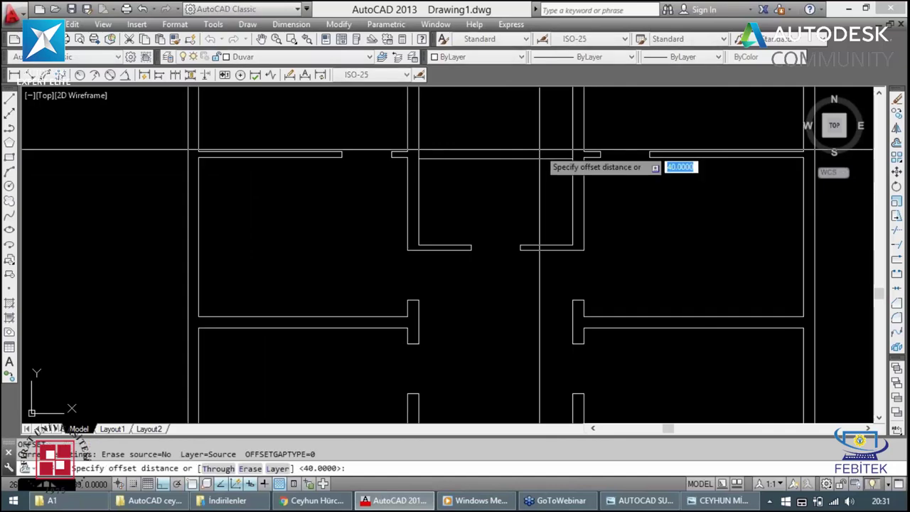
Step: Try a 25-unit offset of the stairwell line, then delete that copy
type("25")
key("Return")
left_click(527, 158)
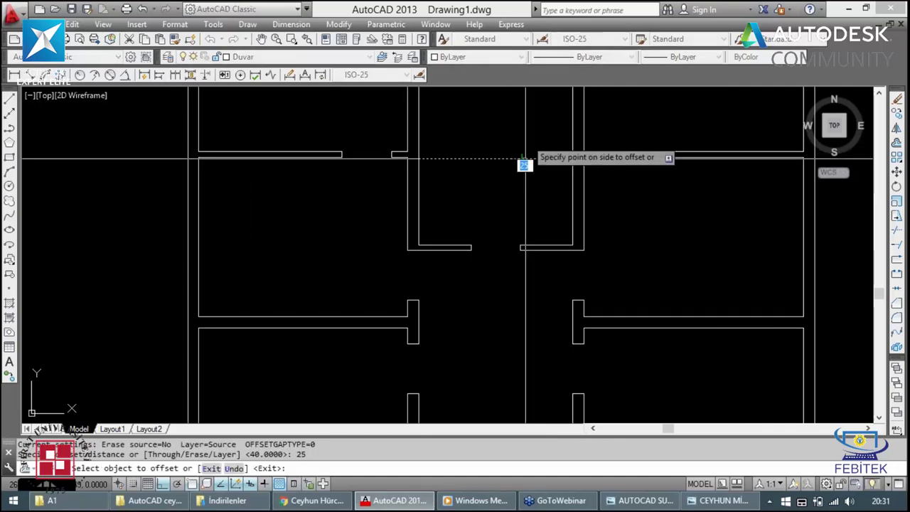
left_click(523, 150)
key("Escape")
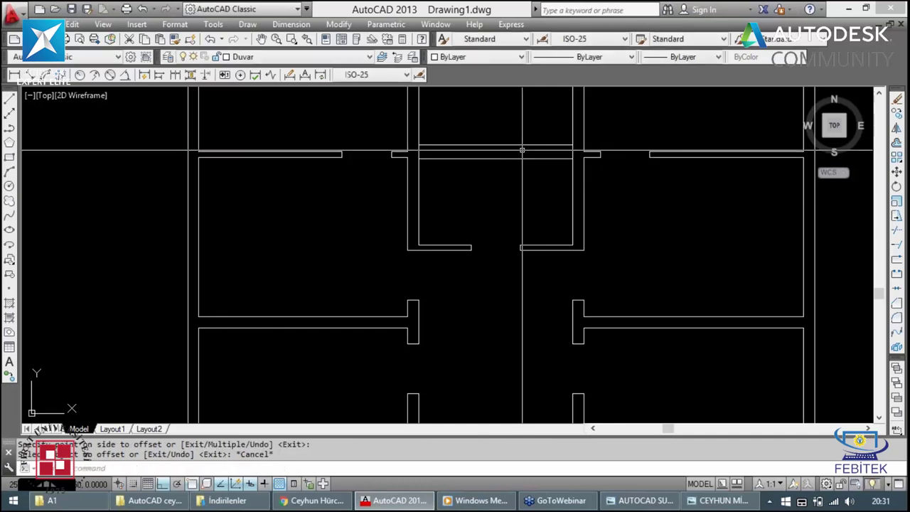
left_click(522, 147)
key("Delete")
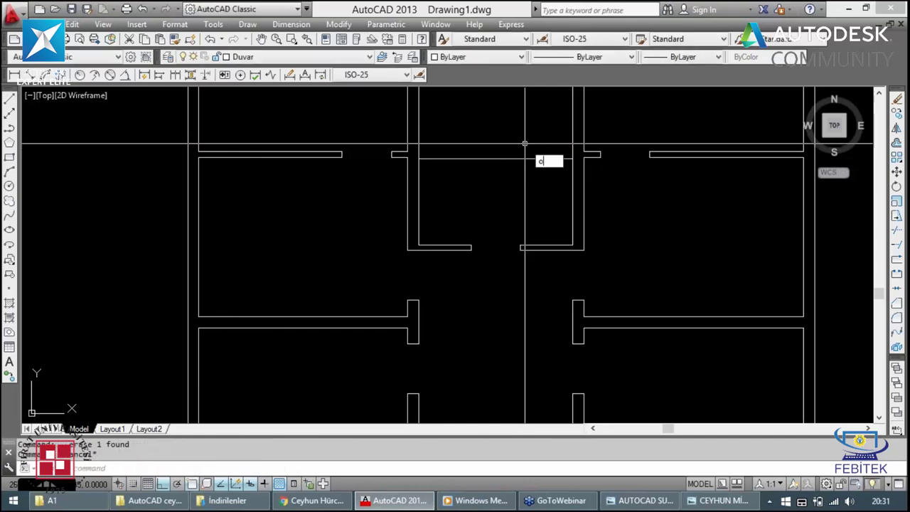
Step: Offset successive stair tread lines 40 apart up the stairwell
type("o")
key("Return")
type("40")
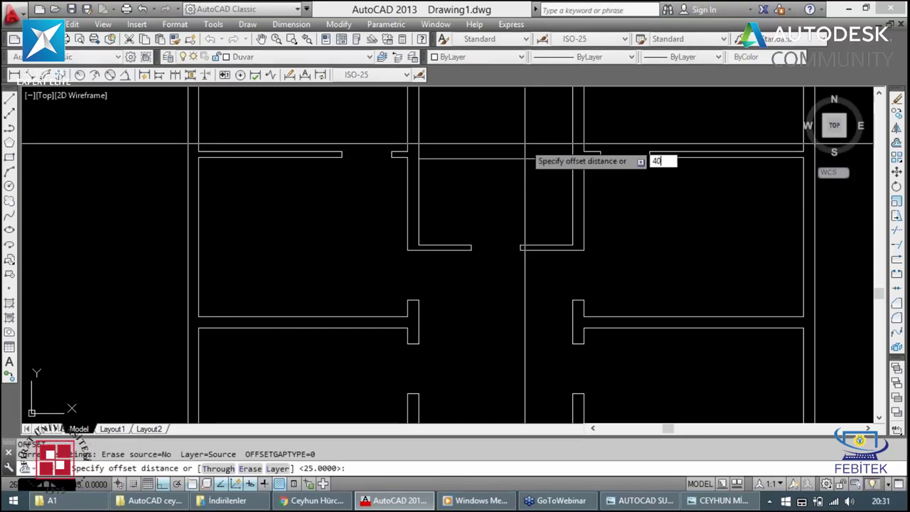
key("Return")
left_click(519, 159)
left_click(520, 126)
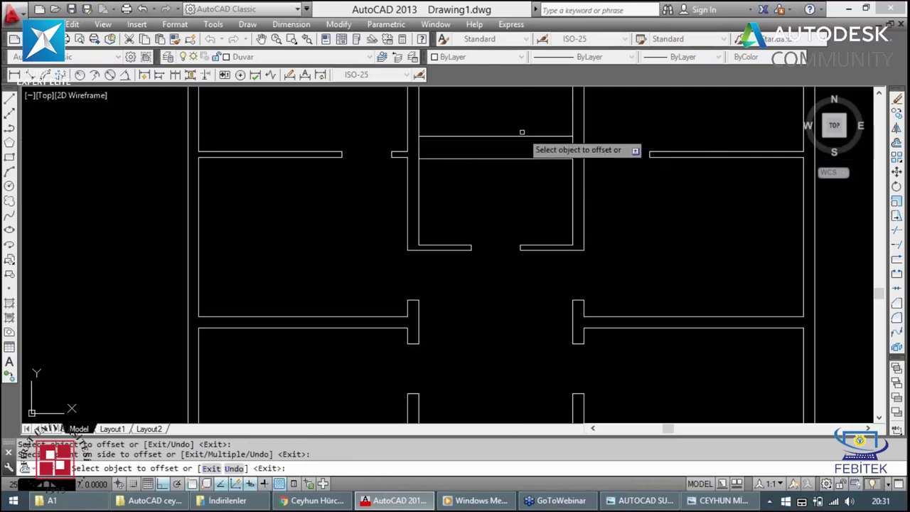
left_click(518, 136)
key("Escape")
scroll(503, 366, "down", 2)
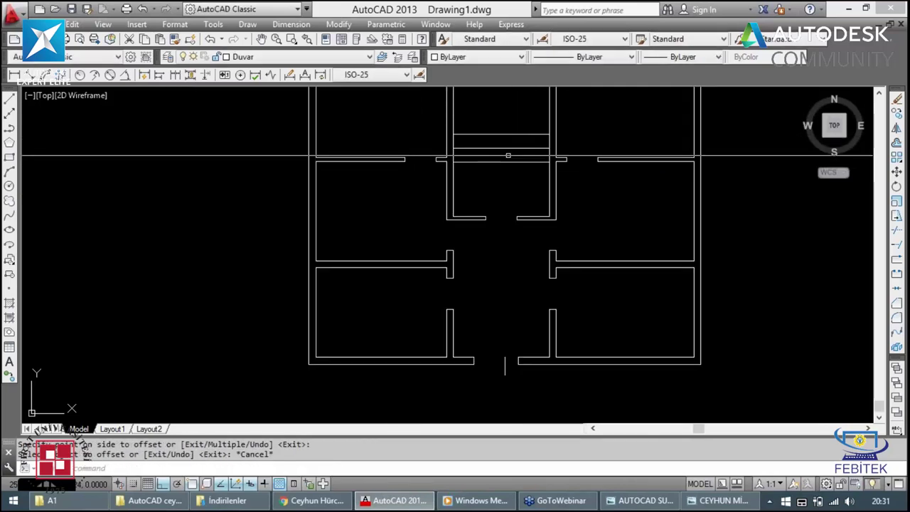
scroll(506, 285, "down", 2)
key("Return")
key("Return")
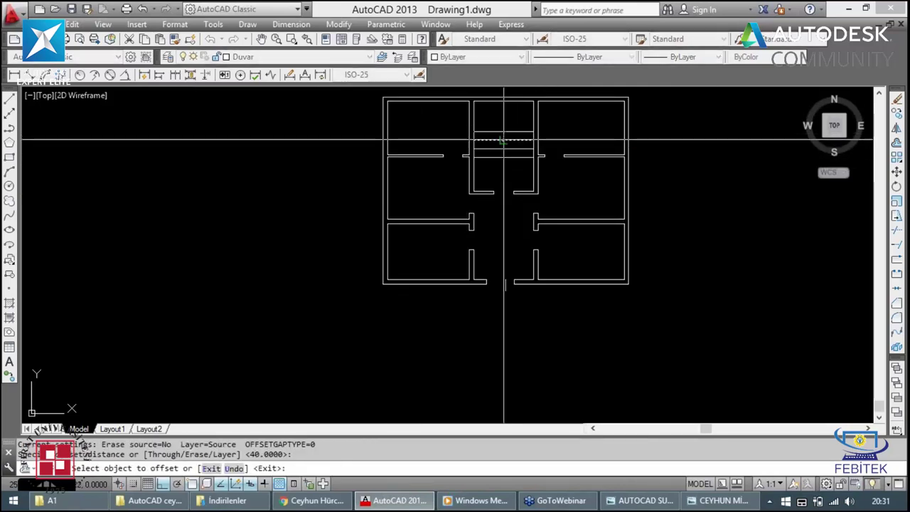
left_click(504, 132)
left_click(502, 116)
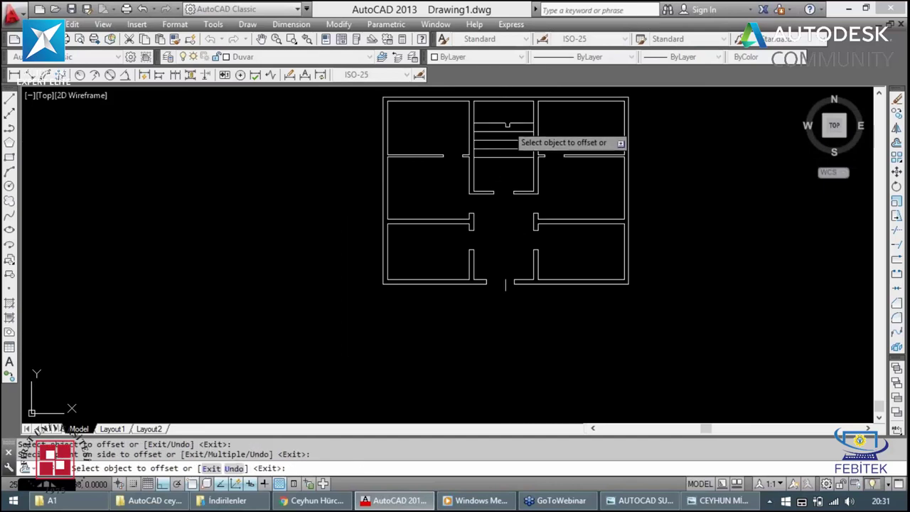
key("Escape")
key("Escape")
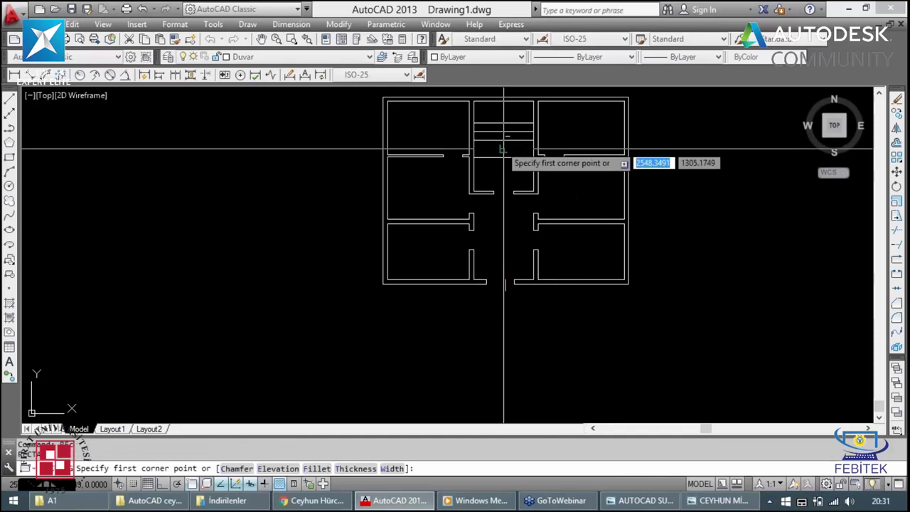
Step: Zoom in closely on the stair treads with a zoom window
scroll(504, 150, "up", 2)
scroll(504, 150, "up", 3)
left_click(502, 142)
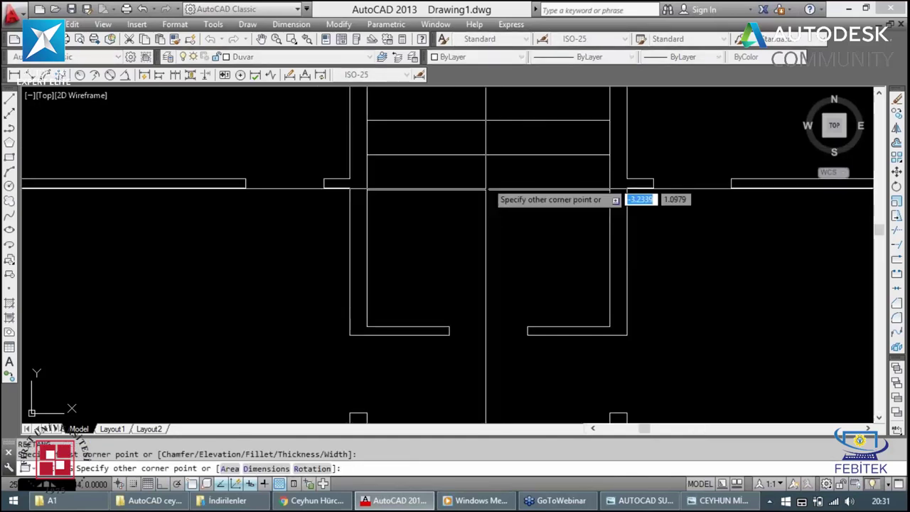
scroll(498, 145, "down", 1)
scroll(484, 150, "down", 1)
key("Escape")
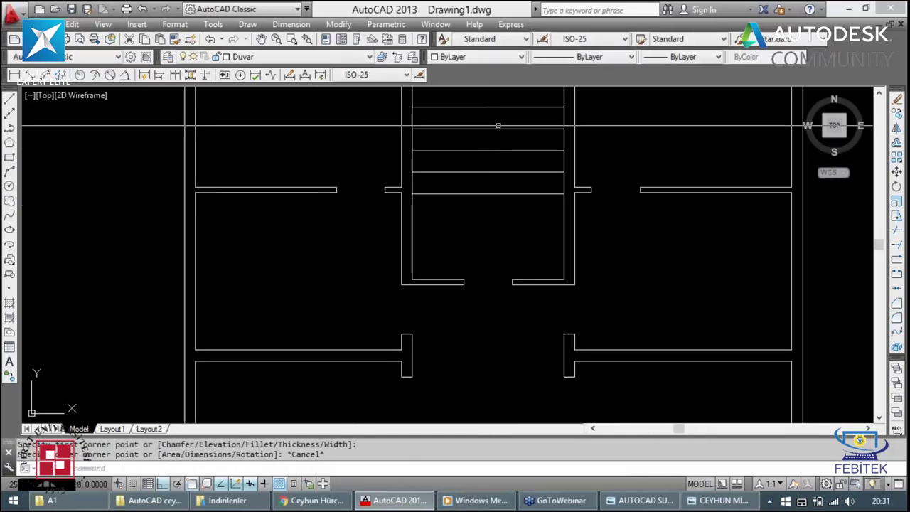
scroll(481, 152, "down", 1)
type("p")
key("Escape")
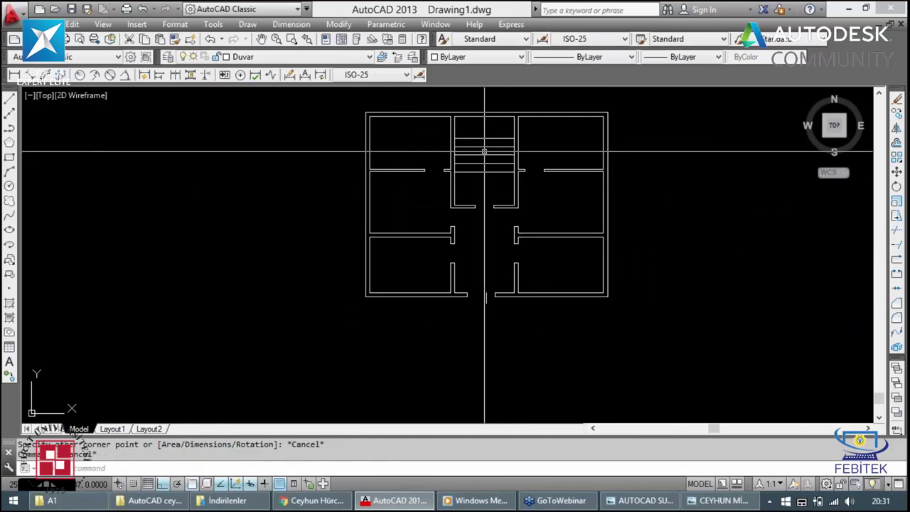
type("z")
key("Return")
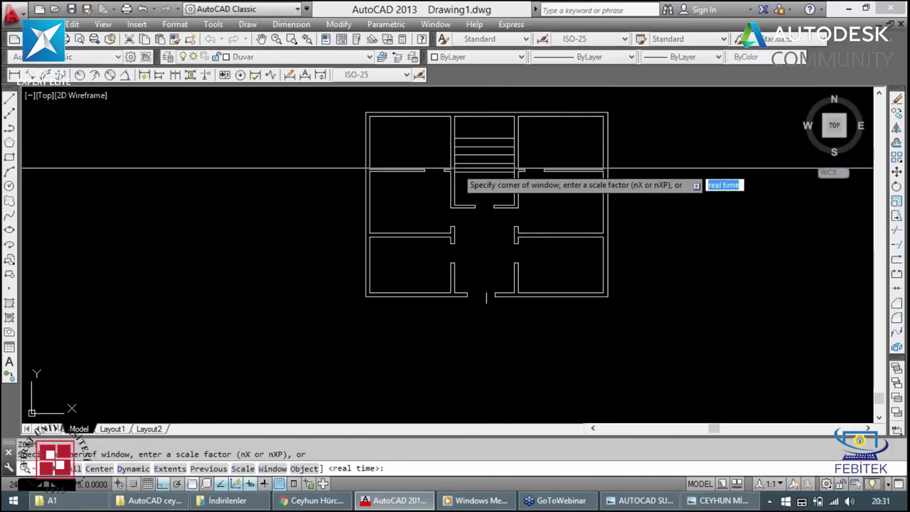
left_click(455, 177)
left_click(529, 138)
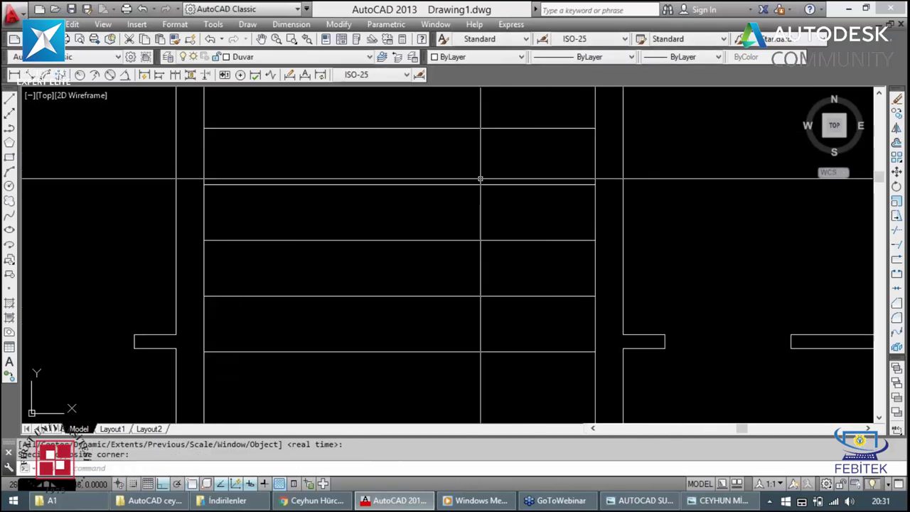
Step: Draw a narrow rectangle up the stairs and move it to the stair centre
type("rewc")
key("Return")
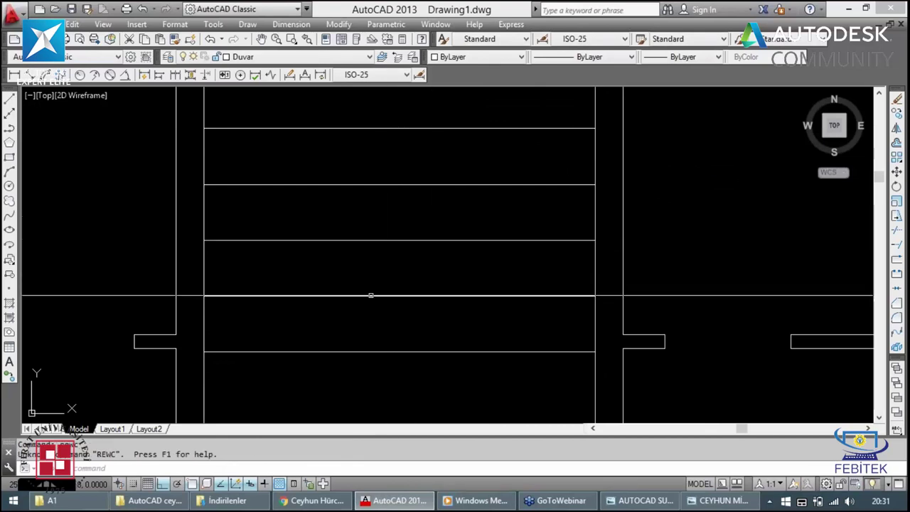
type("rec")
key("Return")
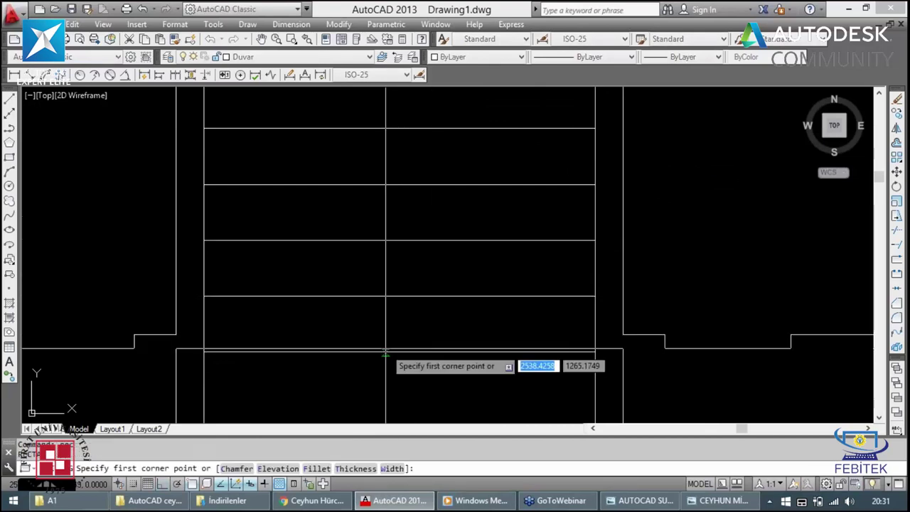
left_click(386, 351)
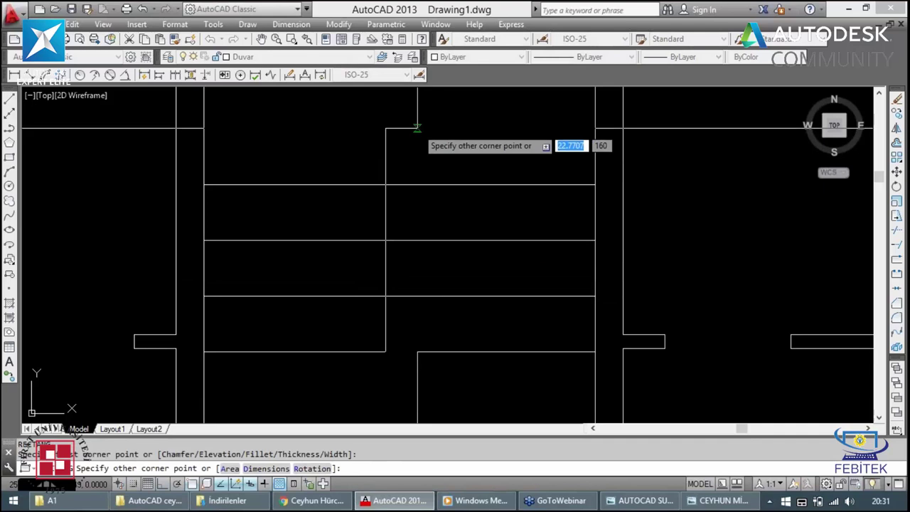
left_click(417, 128)
left_click(417, 146)
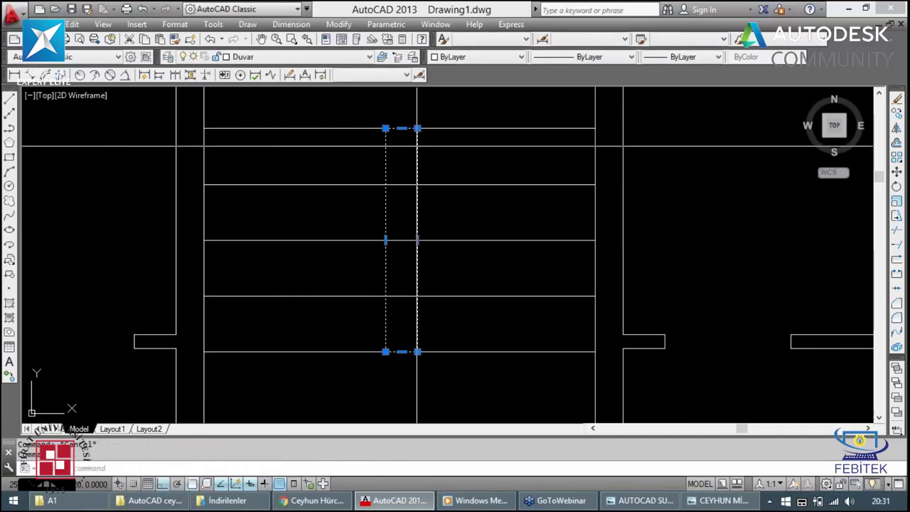
key("Escape")
type("m")
key("Return")
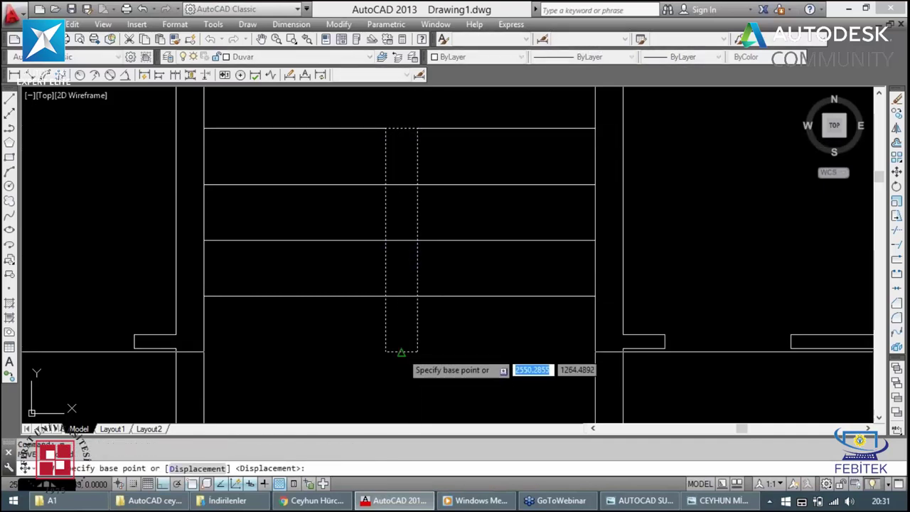
left_click(401, 351)
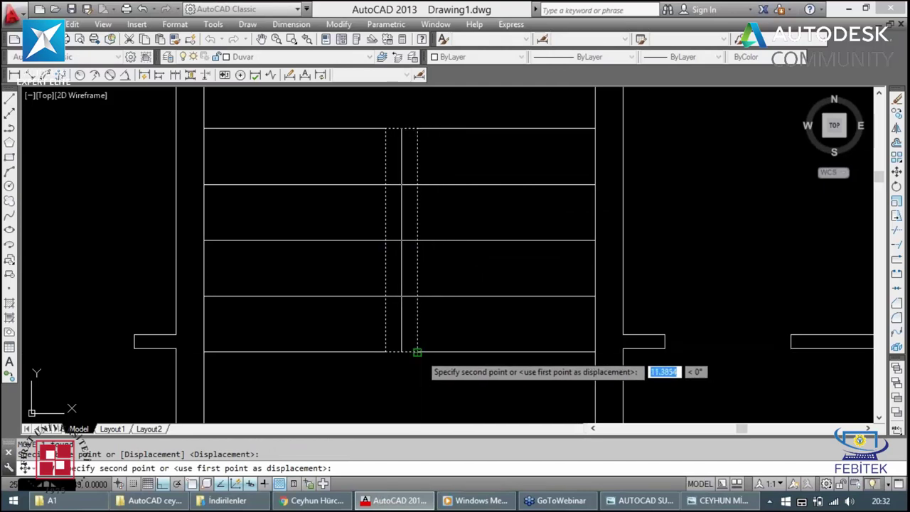
left_click(416, 351)
scroll(415, 327, "down", 2)
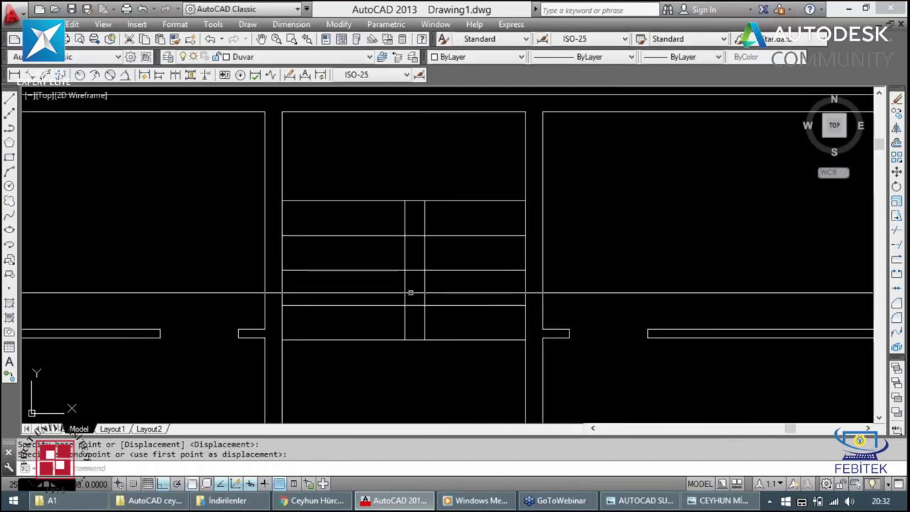
Step: Trim the tread lines inside the narrow central strip
type("tr")
key("Return")
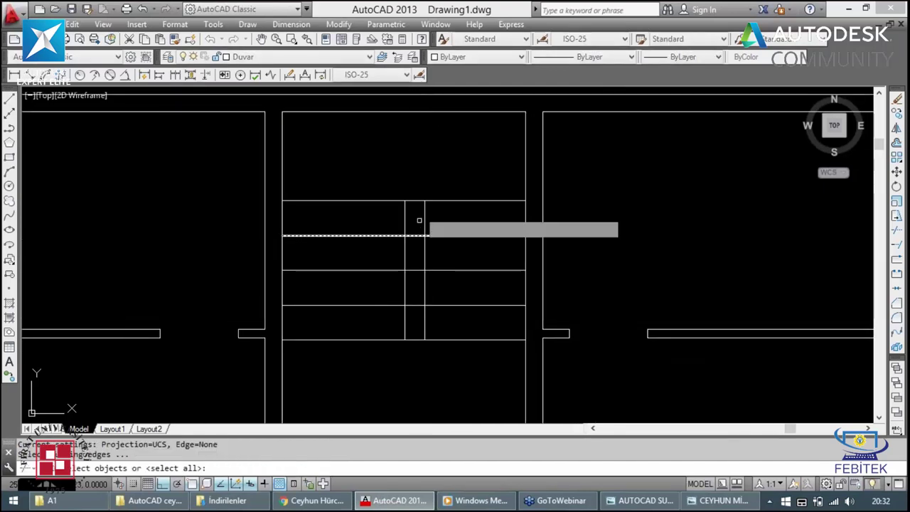
key("Return")
left_click(419, 189)
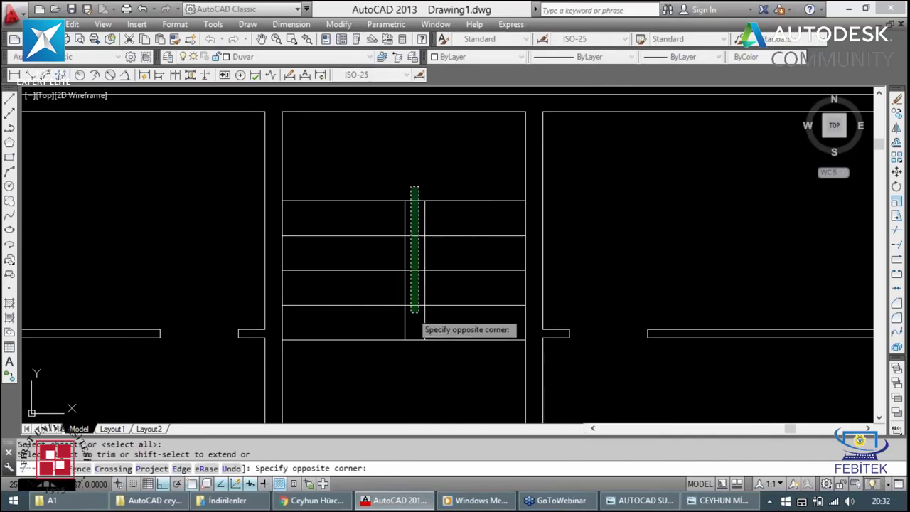
left_click(411, 320)
left_click(413, 353)
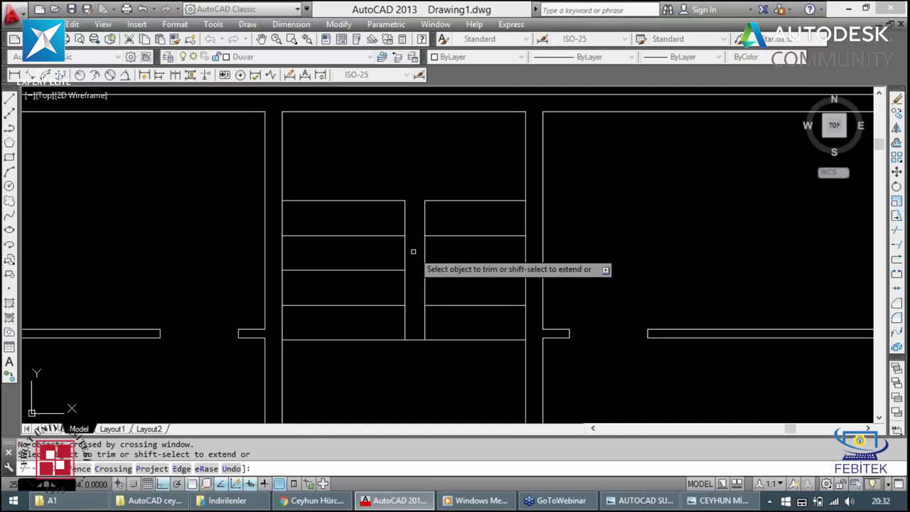
key("Escape")
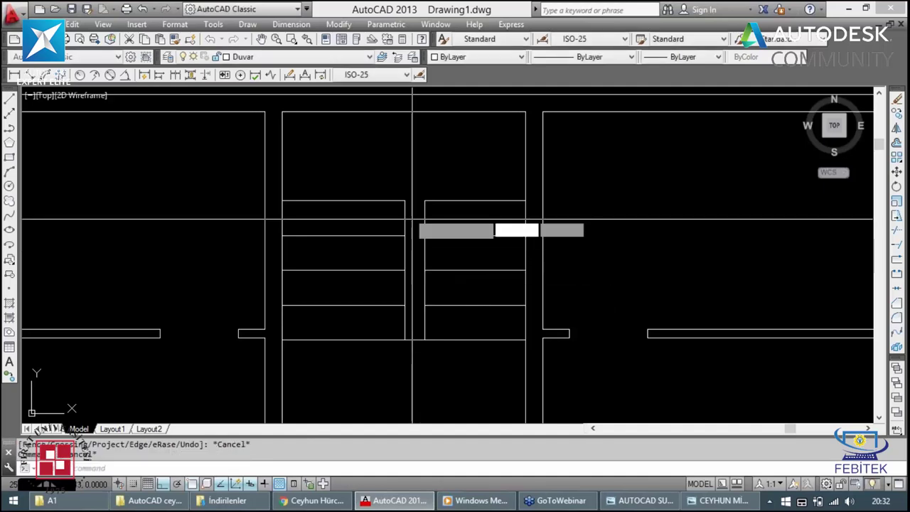
Step: Draw a line closing the central well's edge
type("l")
key("Return")
left_click(413, 177)
left_click(424, 203)
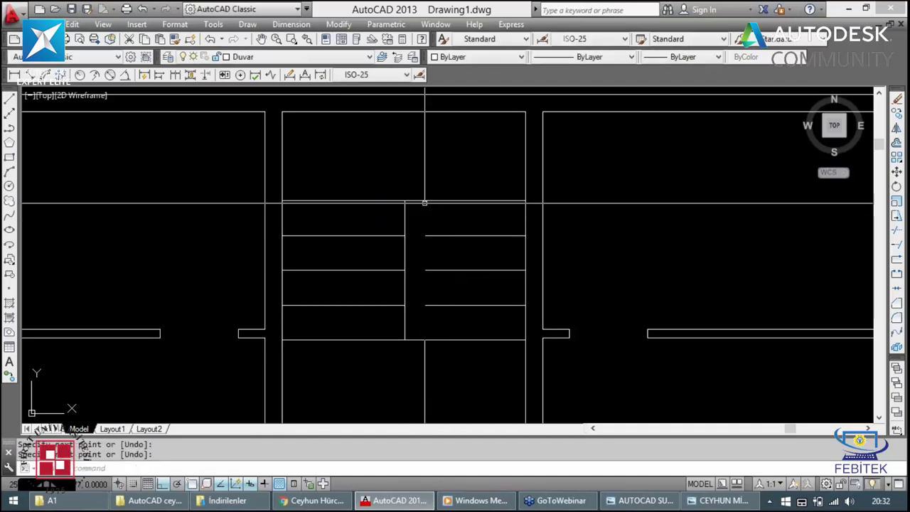
Step: Draw the diagonal break line from the well top to the stairwell's top-right corner
key("Return")
key("Return")
left_click(424, 169)
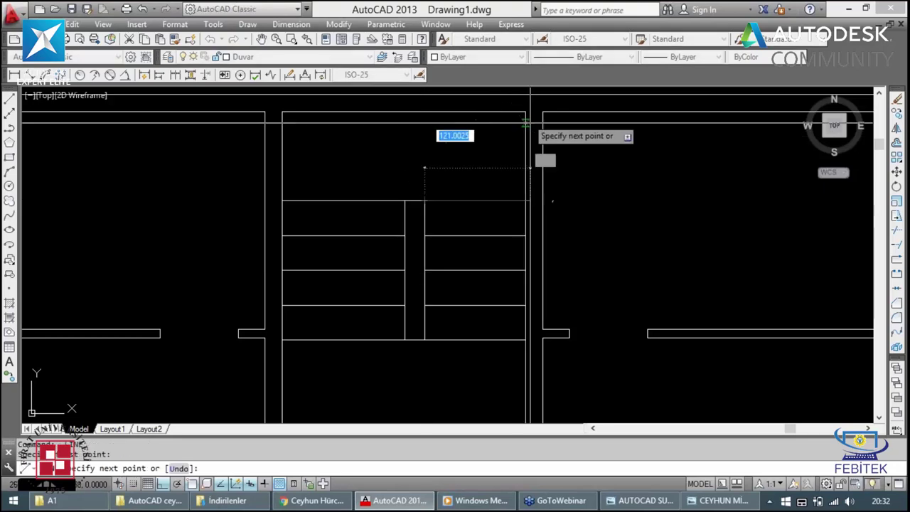
left_click(525, 112)
key("Return")
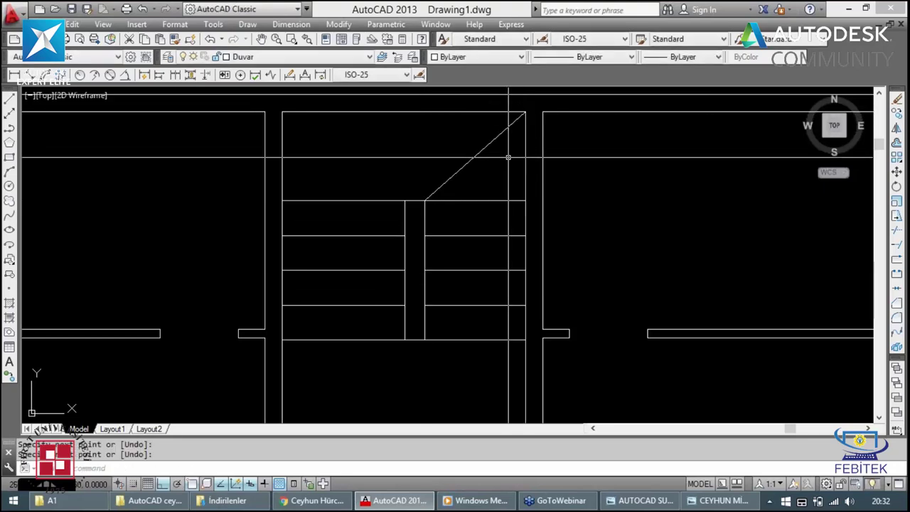
key("Escape")
key("Escape")
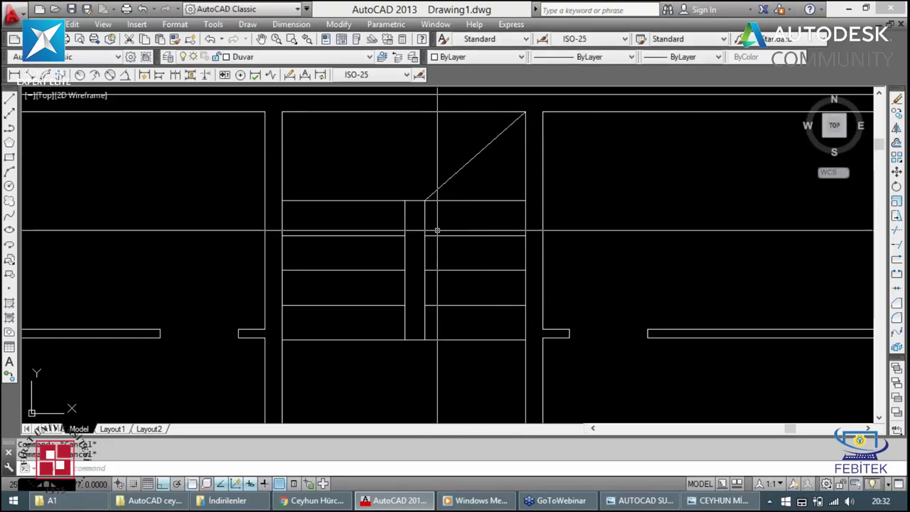
Step: Draw a polyline landing outline up the stairwell, across, and down to the bottom wall
key("Return")
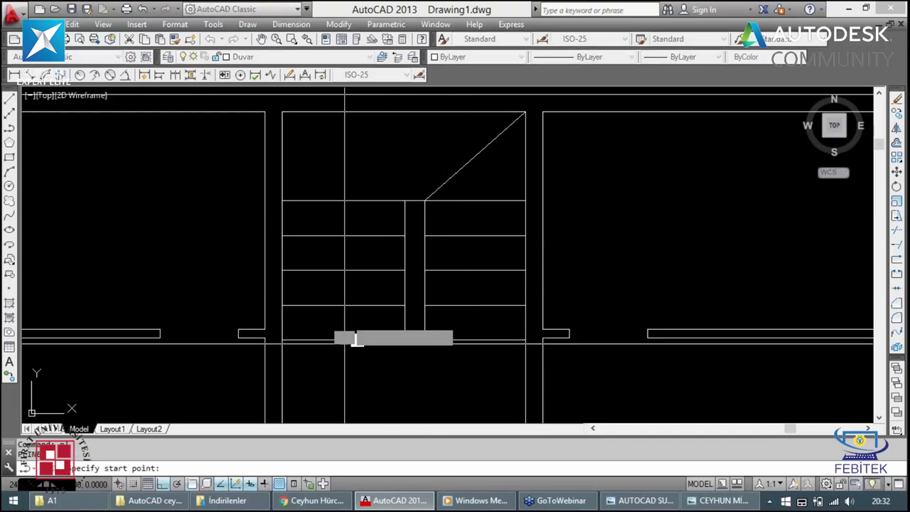
left_click(310, 340)
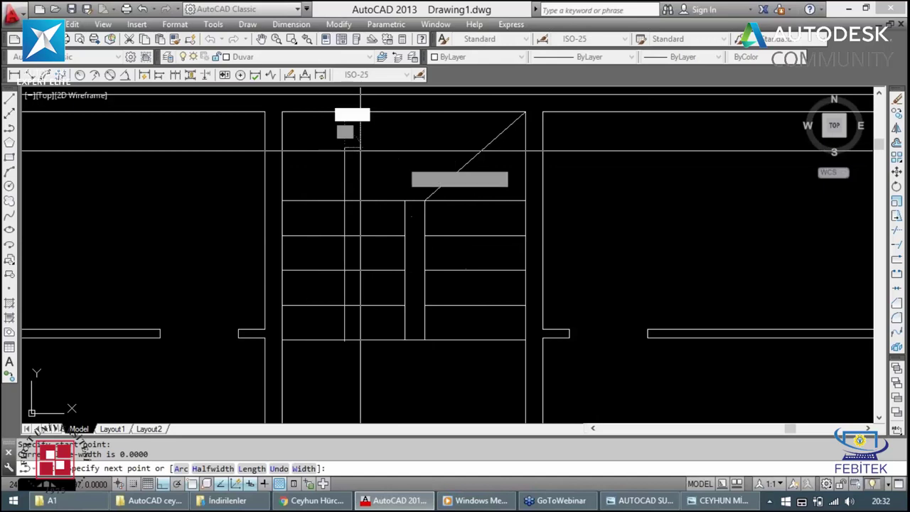
left_click(344, 148)
left_click(485, 176)
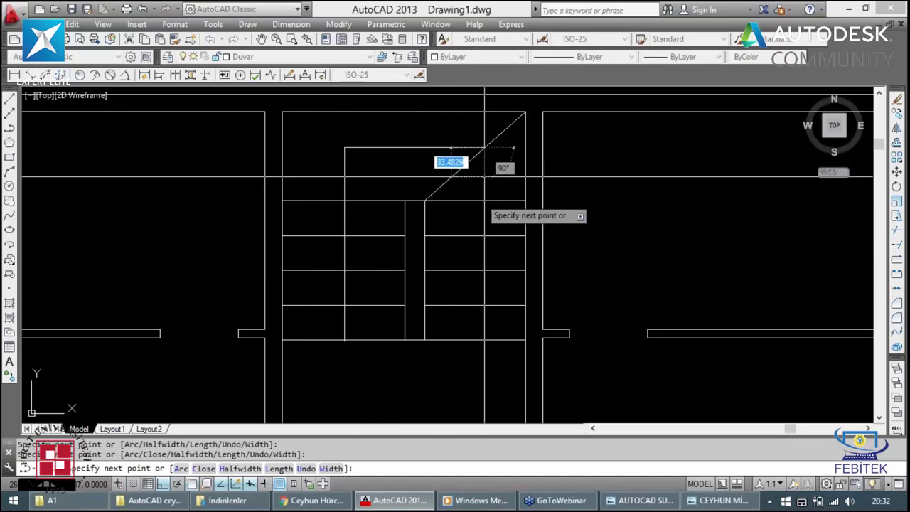
left_click(483, 340)
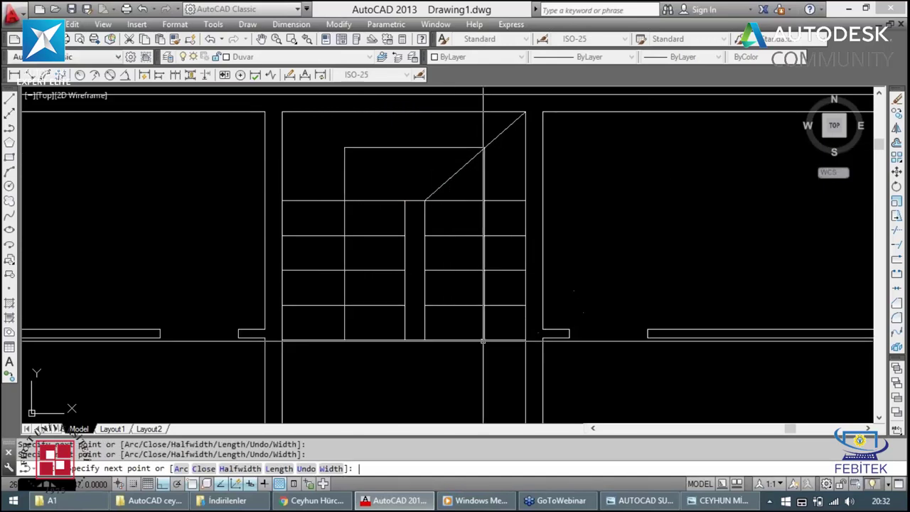
key("Escape")
Step: With Ortho off, draw an angled arrow stroke at the foot of the flight
type("l")
key("Return")
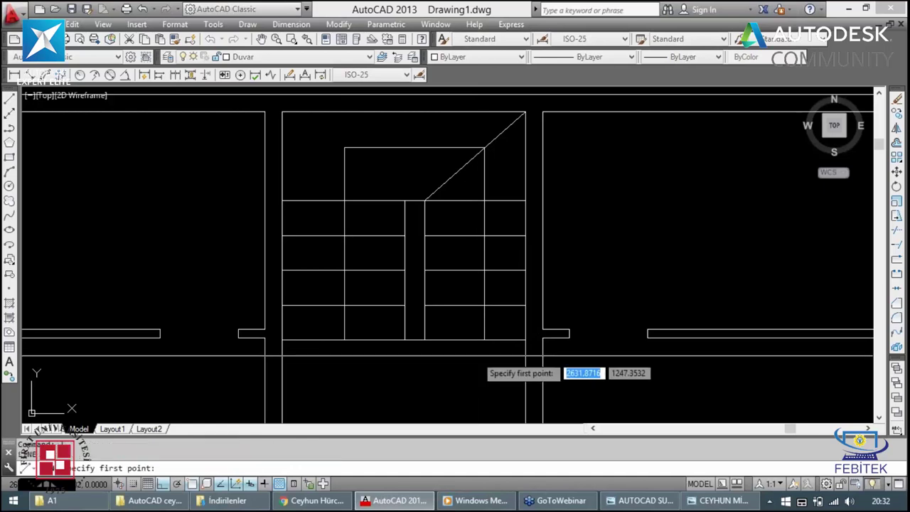
key("F8")
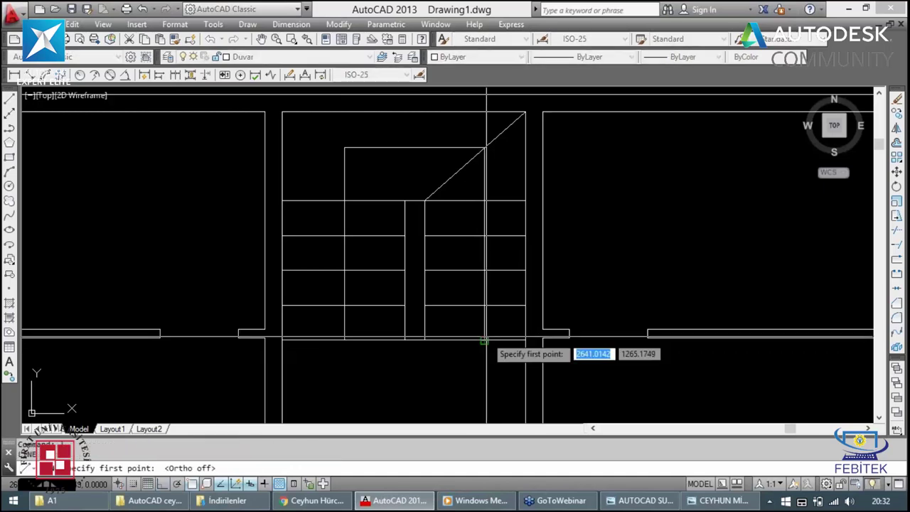
left_click(484, 347)
scroll(490, 339, "up", 3)
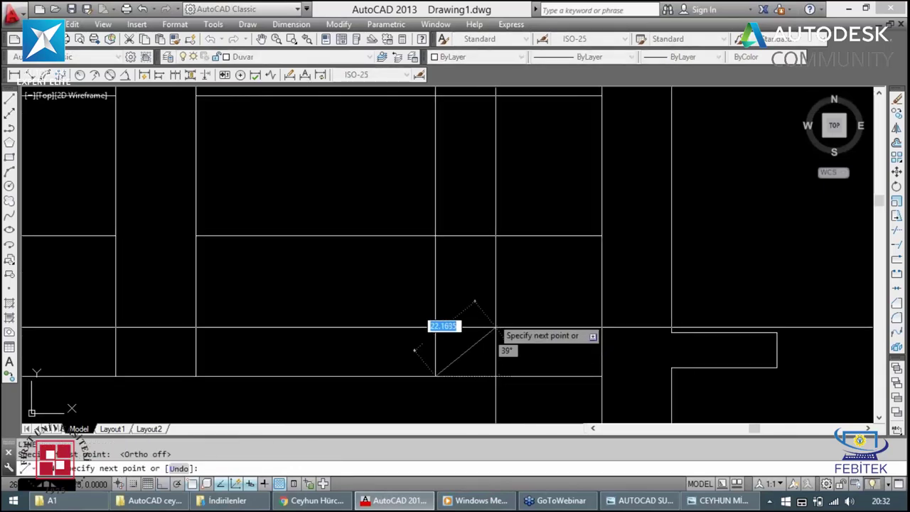
left_click(485, 308)
key("Escape")
Step: Mirror the arrow stroke about a vertical axis into a V arrowhead, keeping the original
left_click(494, 341)
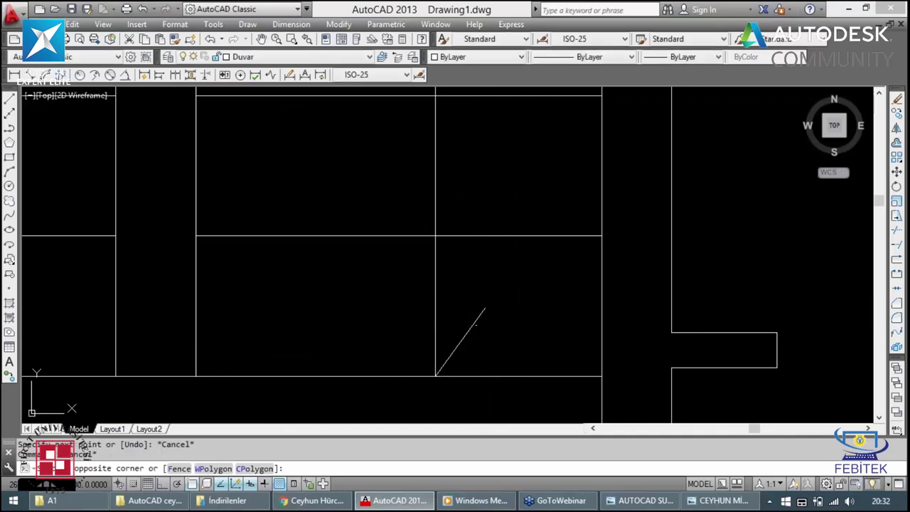
left_click(470, 322)
type("mi")
key("Return")
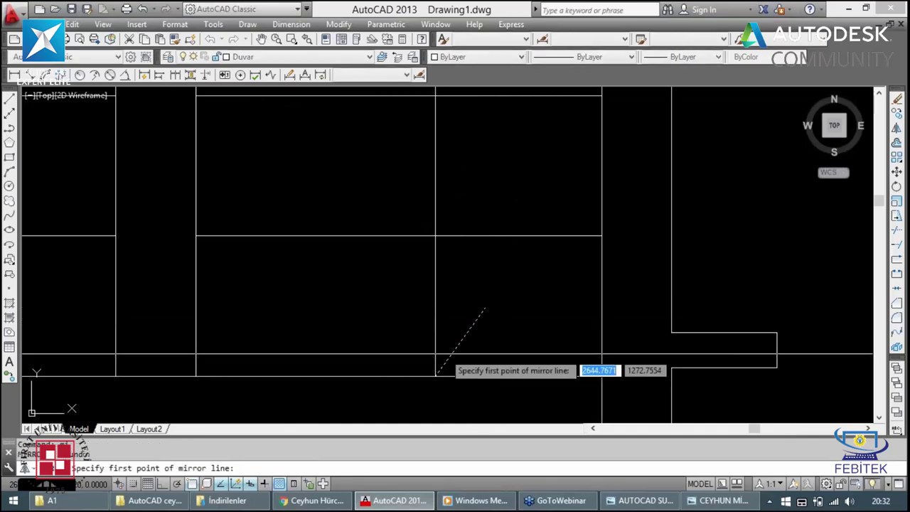
left_click(436, 353)
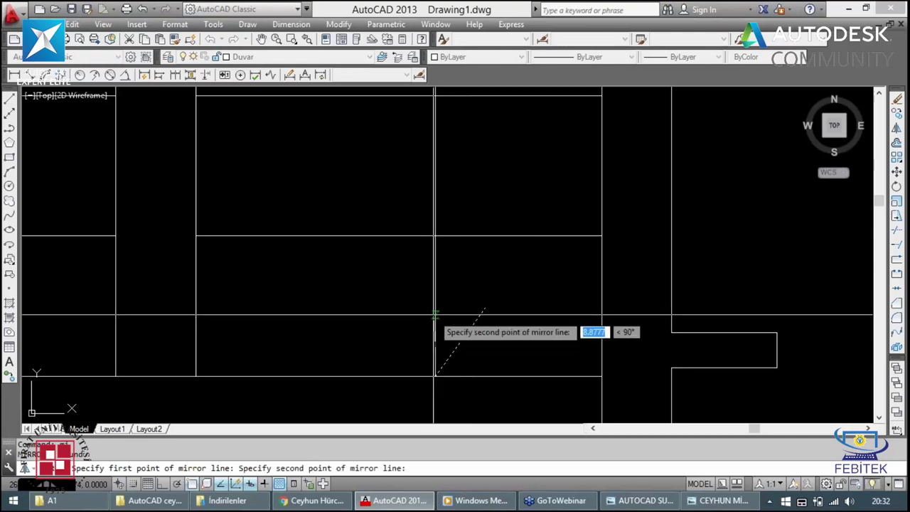
left_click(436, 323)
key("Return")
scroll(459, 331, "down", 3)
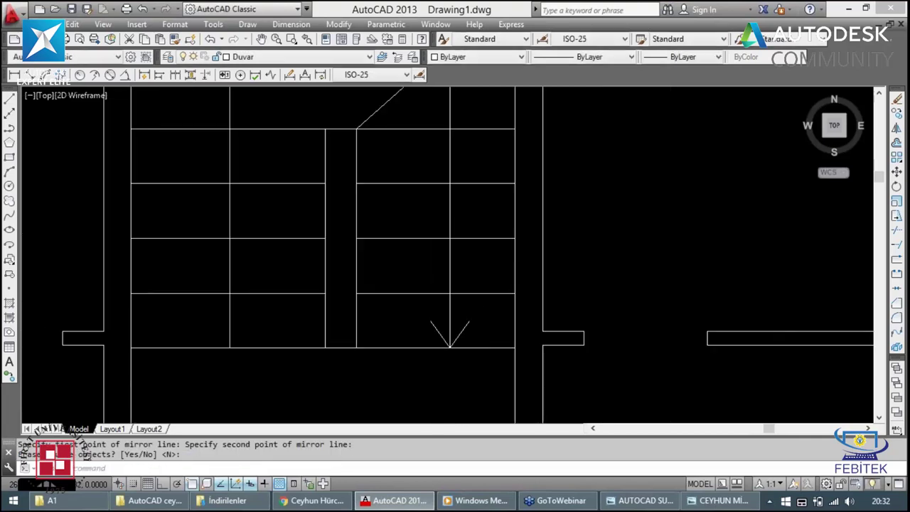
scroll(488, 331, "down", 4)
scroll(392, 358, "down", 4)
Step: Zoom-window around the entire floor plan so the finished stairwell fills the view
scroll(409, 339, "down", 1)
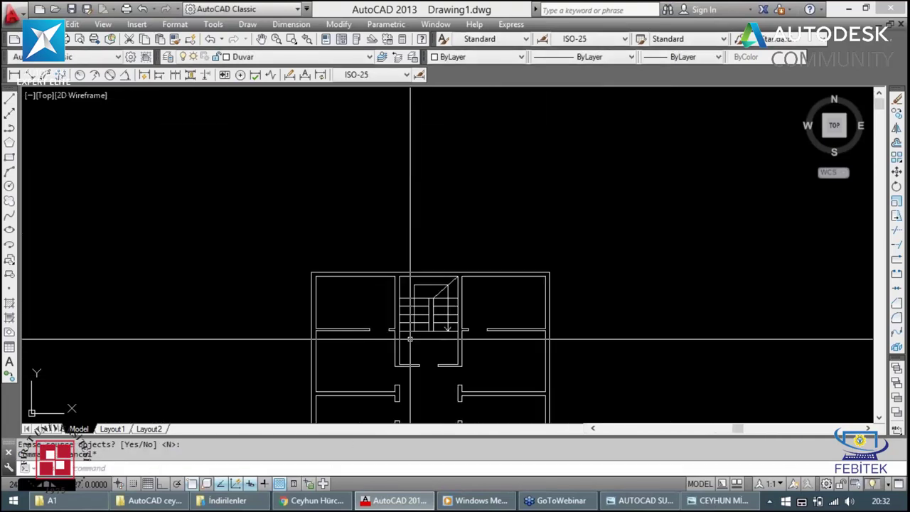
key("Escape")
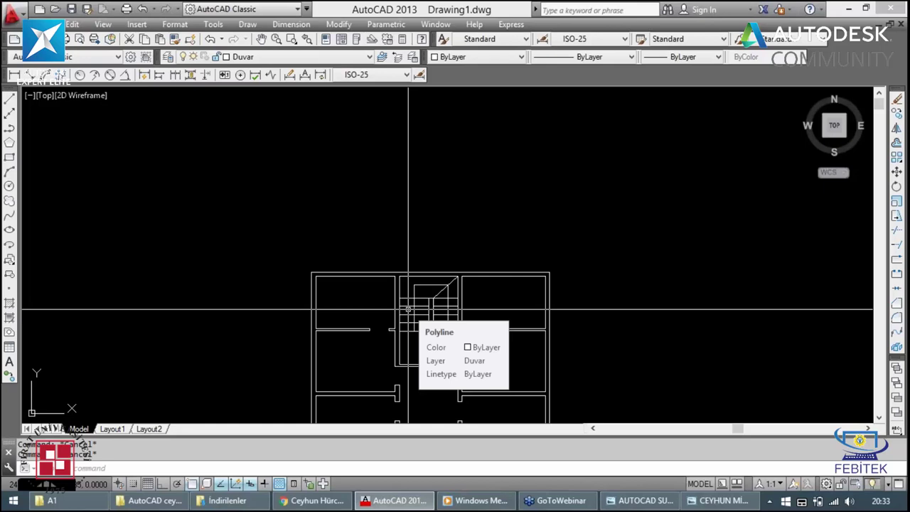
scroll(426, 310, "down", 2)
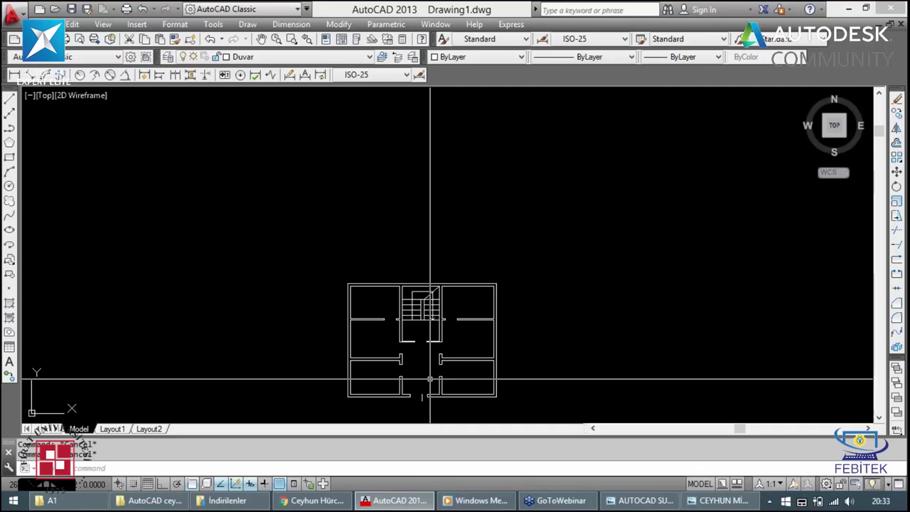
type("z")
key("Return")
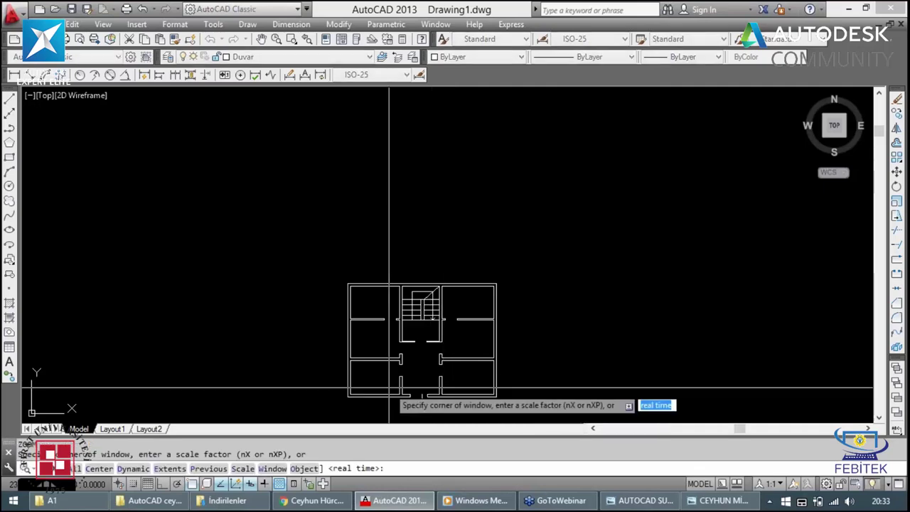
left_click(430, 389)
scroll(422, 385, "up", 1)
left_click(540, 264)
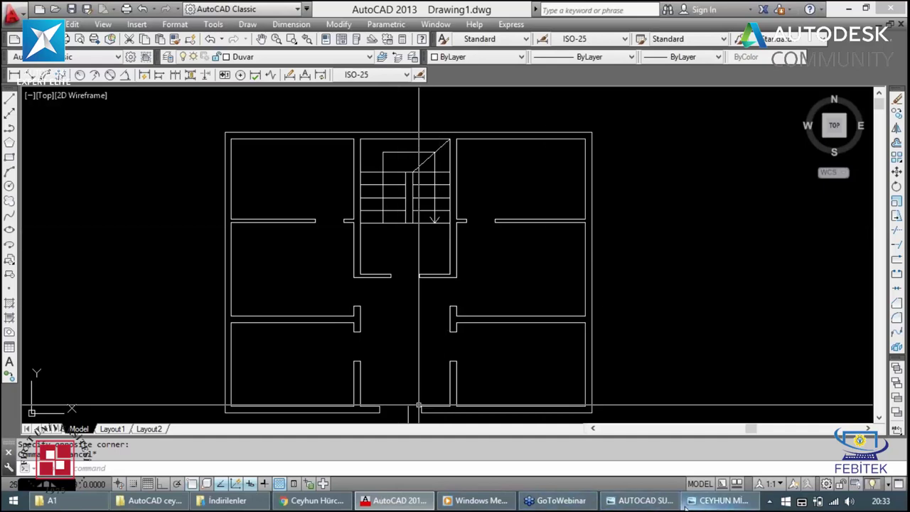
mouse_move(717, 501)
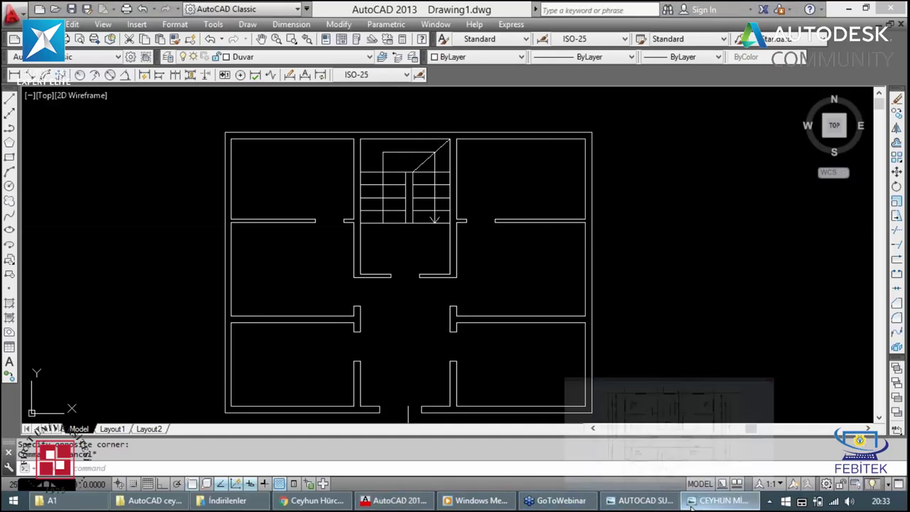
Step: Inspect the reference floor plan image in Photo Viewer around the stairwell, then minimise it
left_click(691, 502)
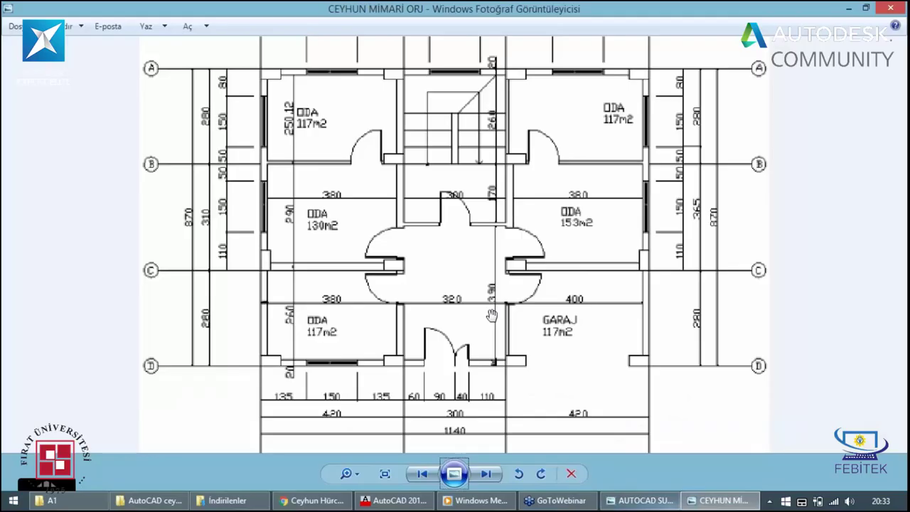
scroll(491, 315, "down", 1)
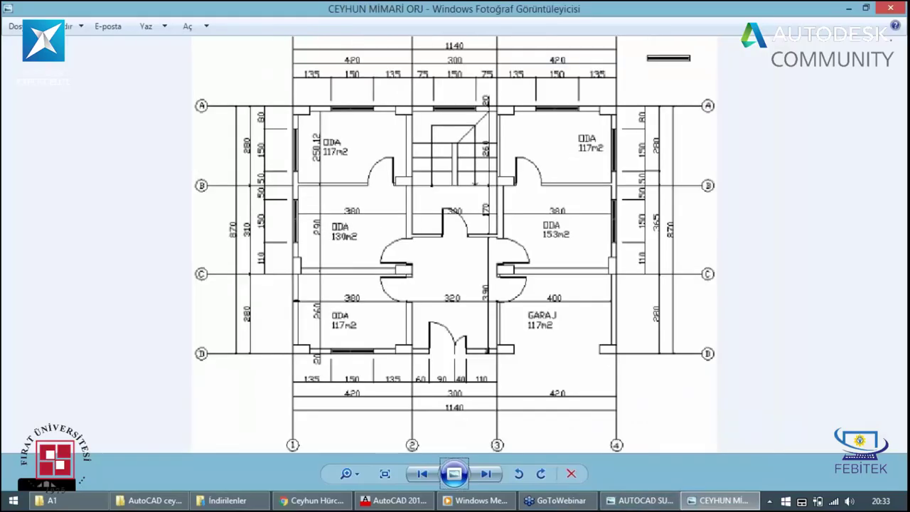
scroll(322, 140, "up", 1)
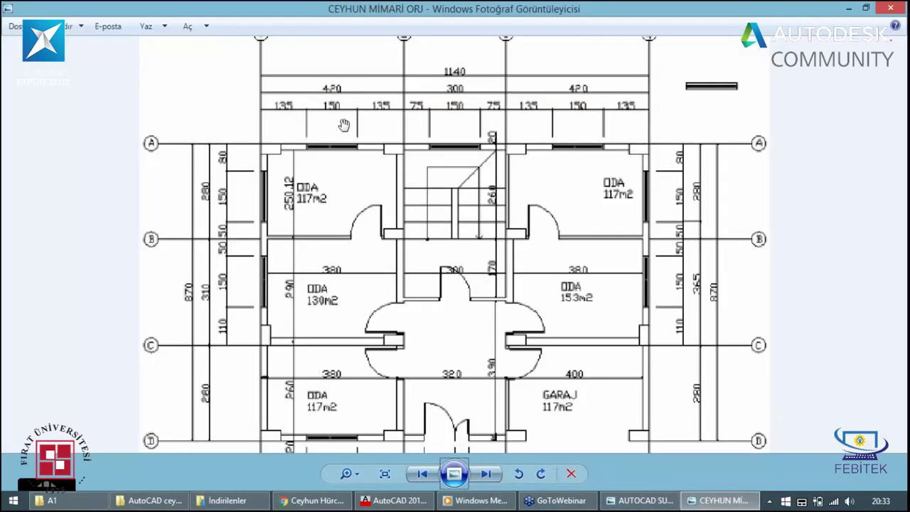
scroll(344, 125, "down", 1)
scroll(344, 125, "up", 1)
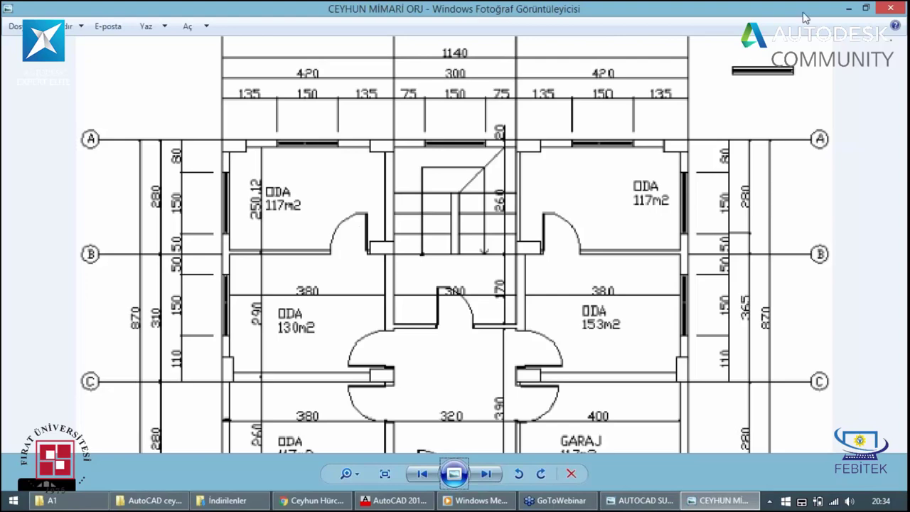
left_click(850, 9)
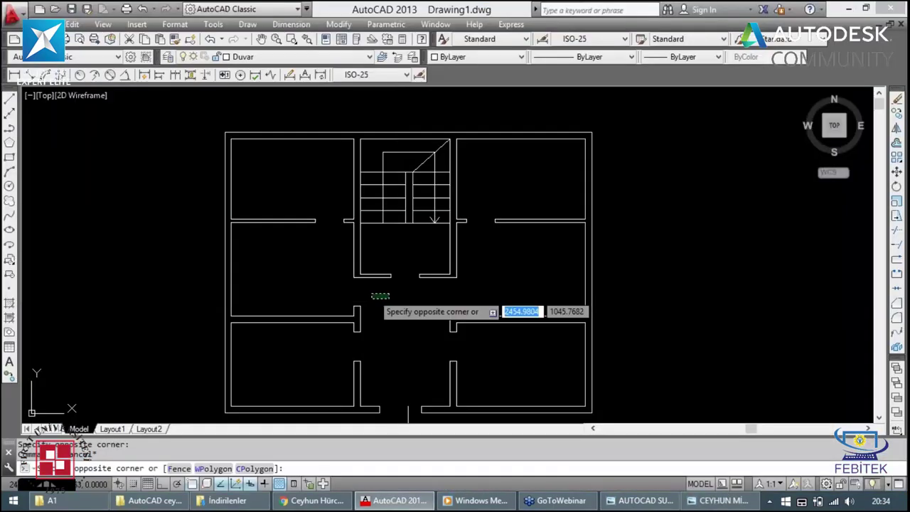
Step: With Ortho on, draw a 90-unit vertical door leaf from the opening's wall end
scroll(341, 234, "up", 2)
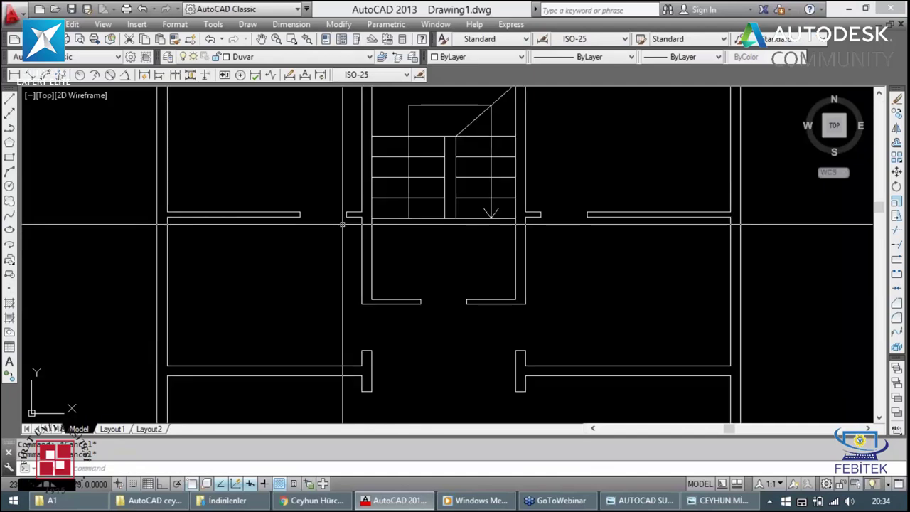
key("Return")
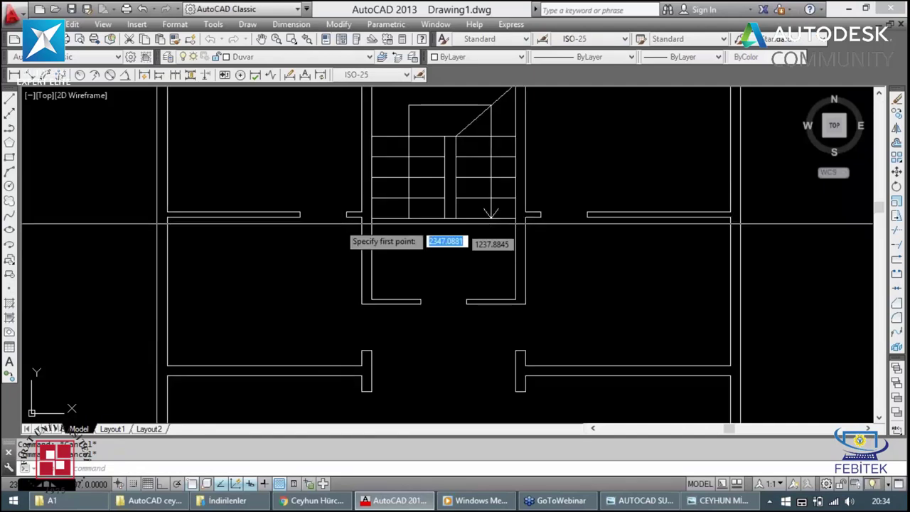
left_click(313, 222)
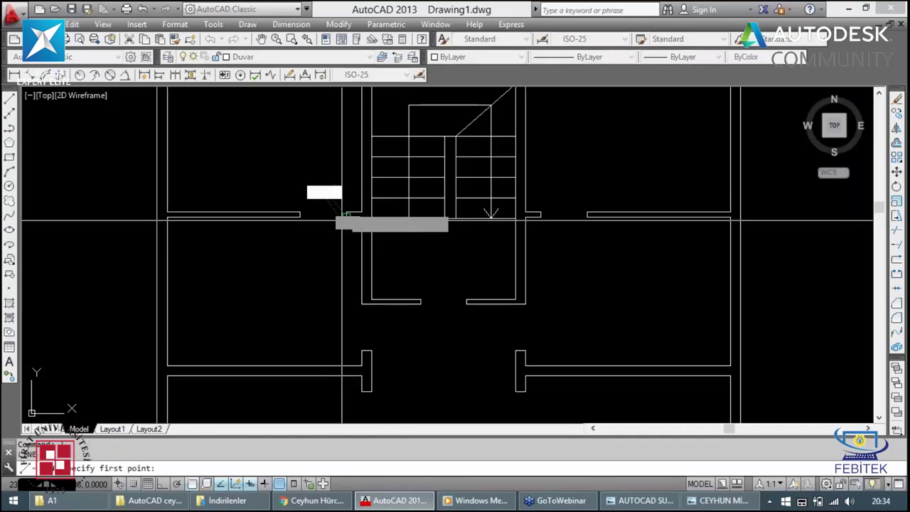
key("F8")
type("90")
key("Return")
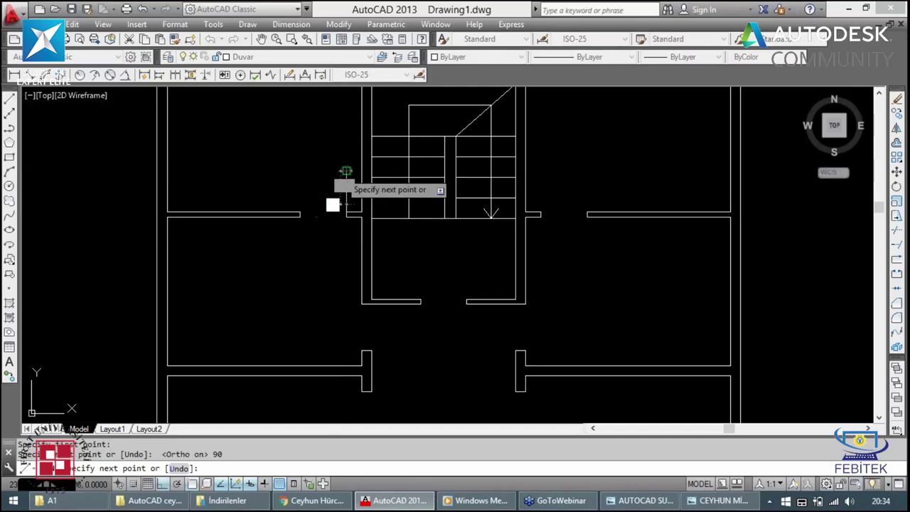
key("Escape")
Step: Offset the door leaf by 2 units to make it double-line
type("o")
key("Return")
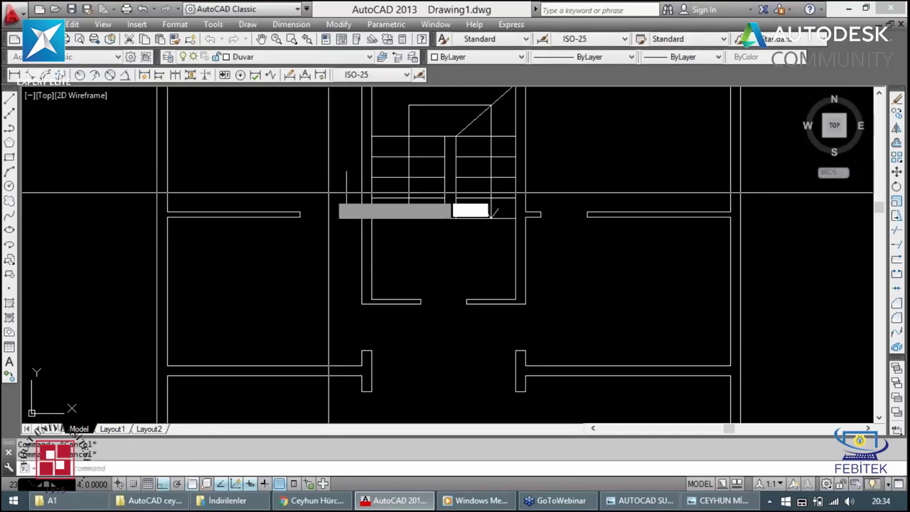
type("2")
key("Return")
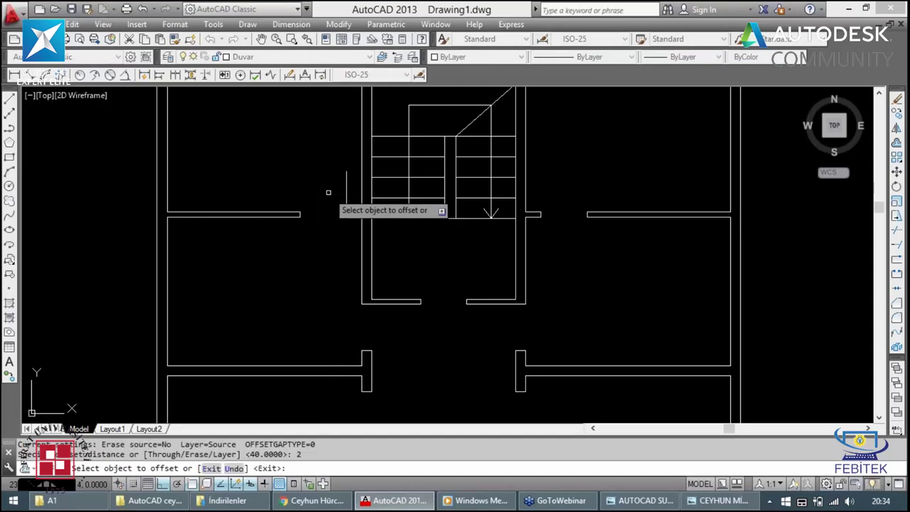
scroll(331, 193, "up", 3)
left_click(339, 195)
left_click(330, 202)
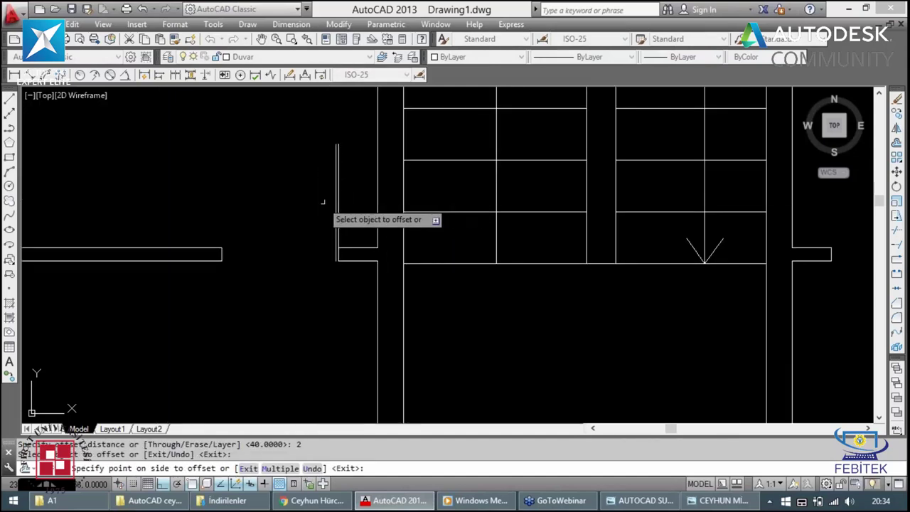
key("Escape")
Step: Start and cancel two lines at the door leaf's corner and top
type("l")
key("Return")
scroll(340, 264, "up", 3)
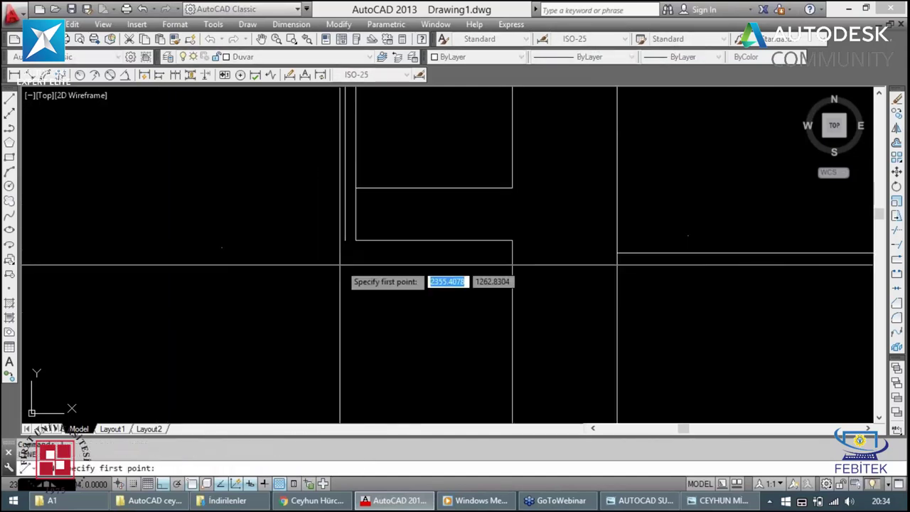
left_click(356, 241)
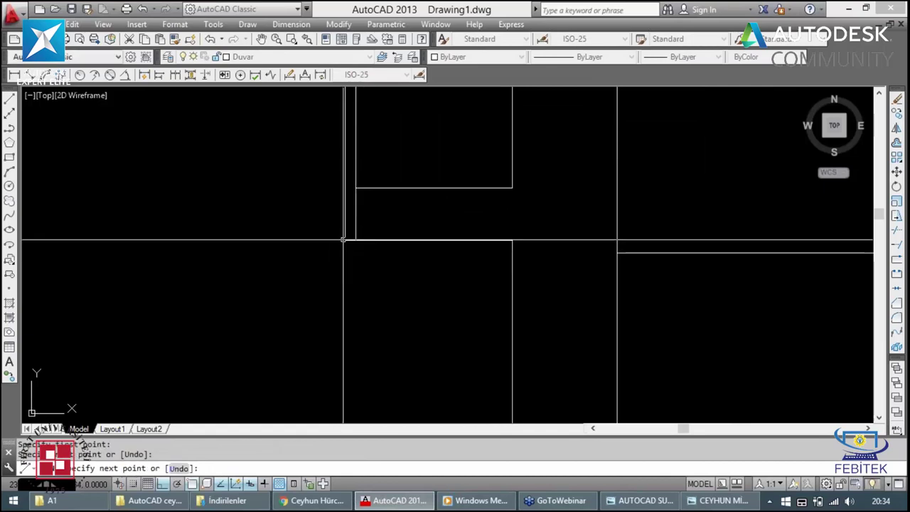
key("Escape")
scroll(335, 117, "down", 3)
scroll(335, 118, "down", 3)
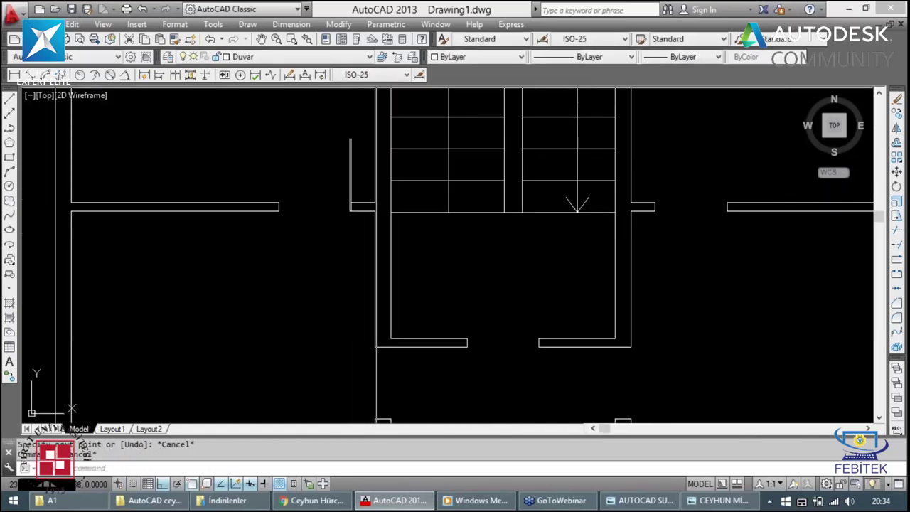
scroll(347, 135, "up", 3)
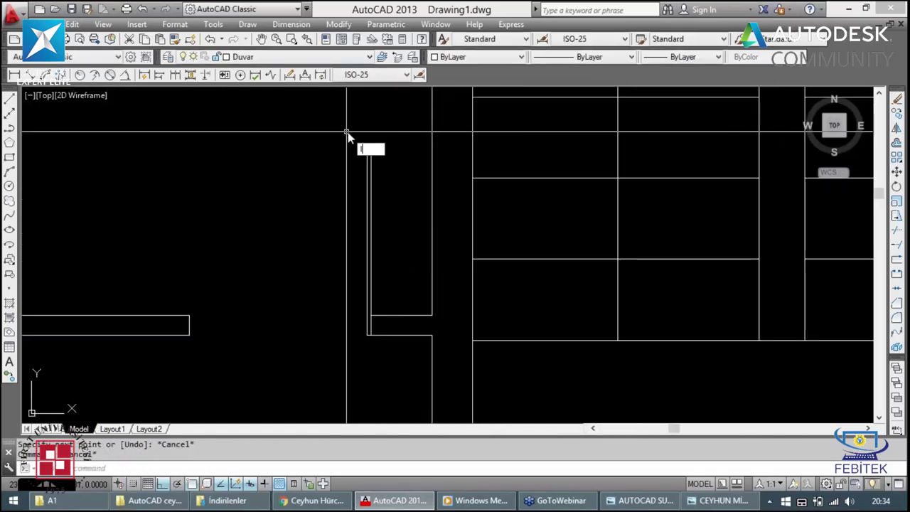
scroll(348, 135, "up", 2)
key("Return")
left_click(380, 167)
key("Escape")
scroll(370, 178, "up", 2)
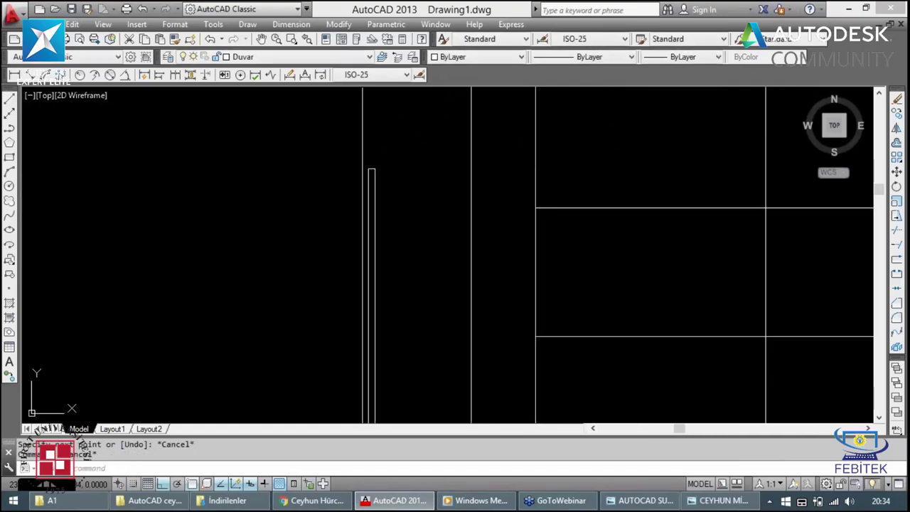
scroll(366, 171, "down", 2)
Step: Draw a 3-point swing arc from the wall end to the leaf's top, then window-select the door
type("atc")
key("Return")
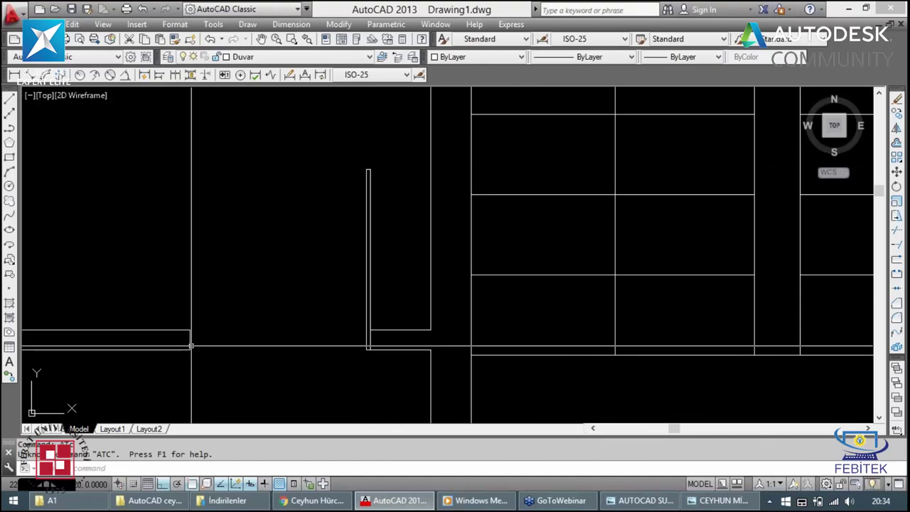
type("ar")
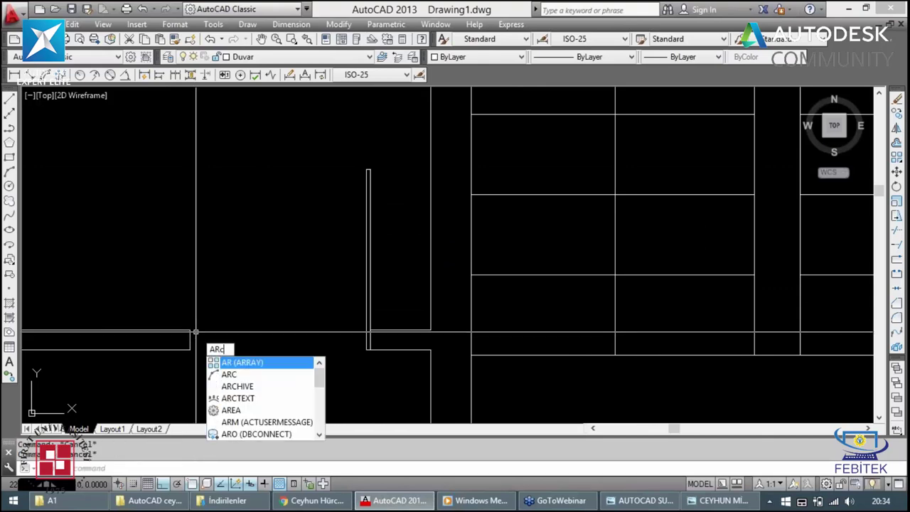
key("Return")
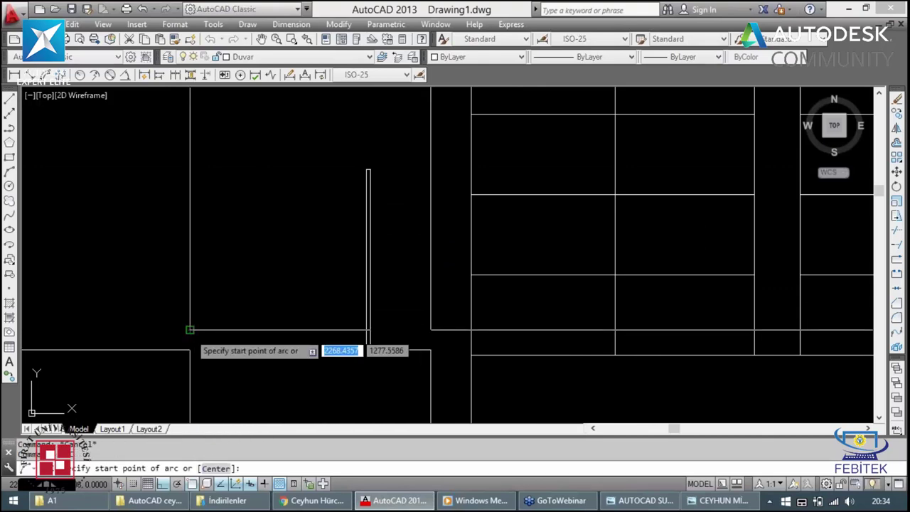
left_click(189, 329)
key("F8")
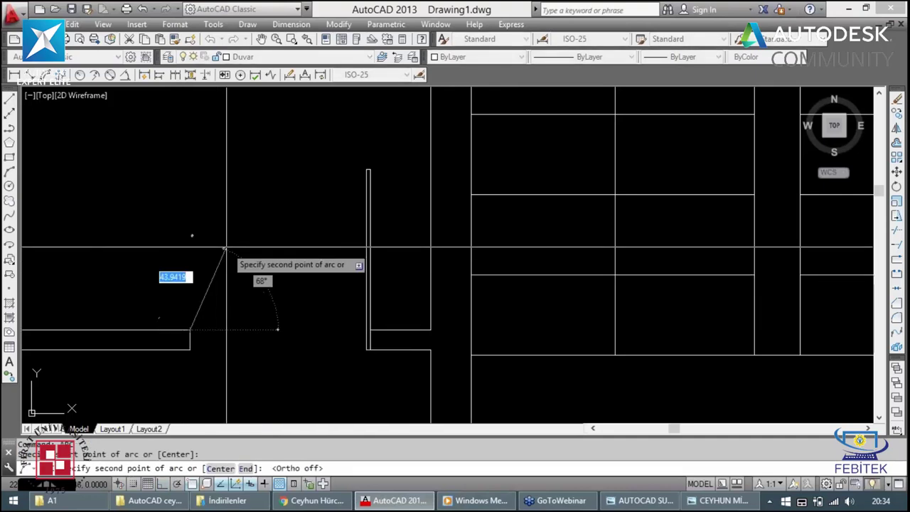
left_click(284, 213)
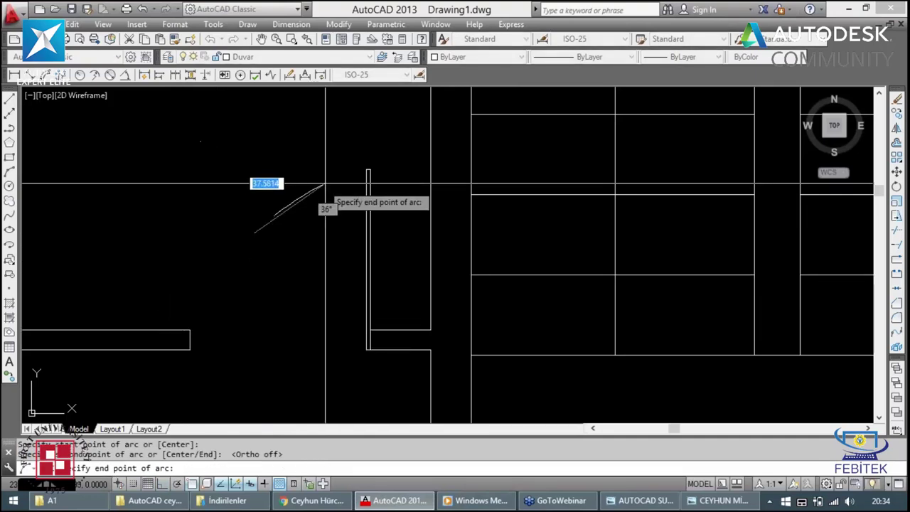
left_click(365, 172)
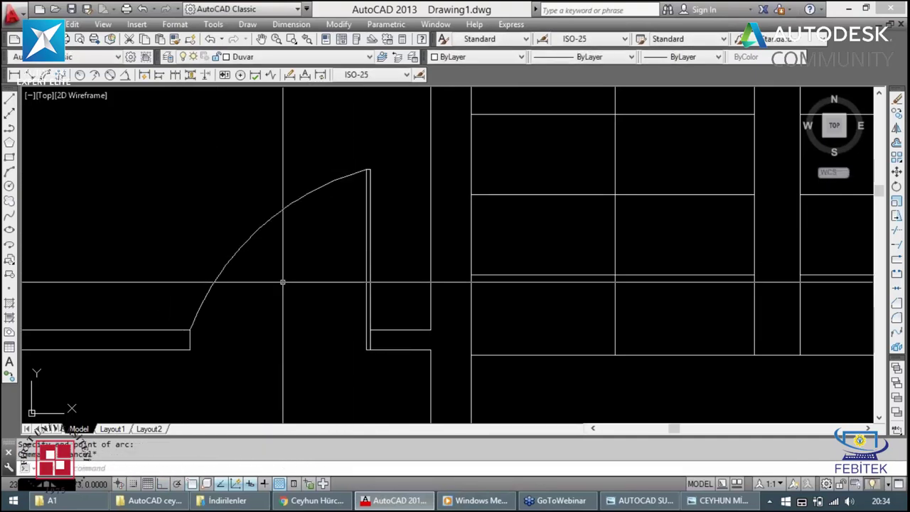
scroll(246, 298, "down", 2)
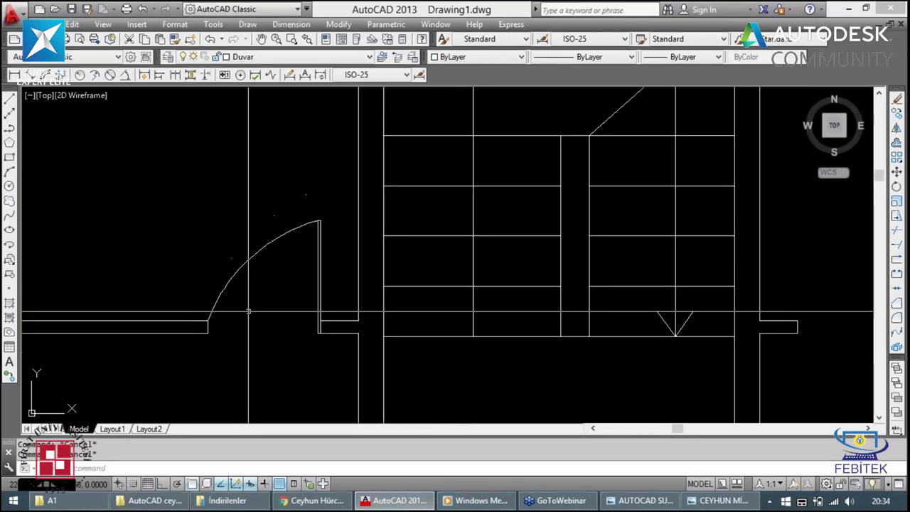
scroll(248, 312, "down", 3)
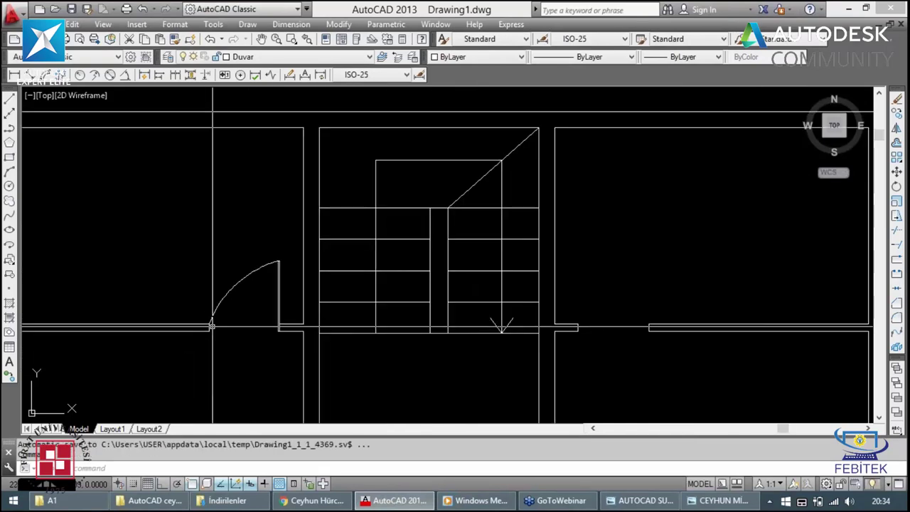
left_click(187, 349)
left_click(291, 244)
Step: Copy the door leaf and swing arc to a spot above the plan
type("co")
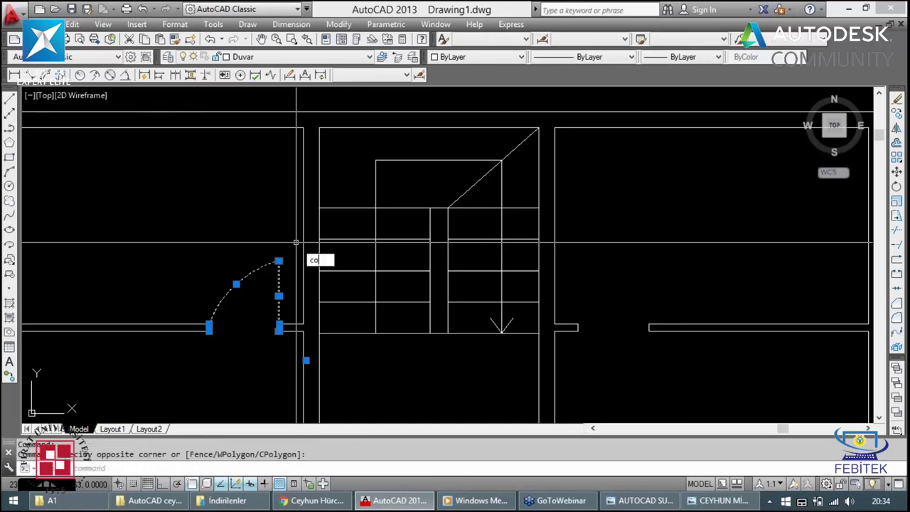
key("Return")
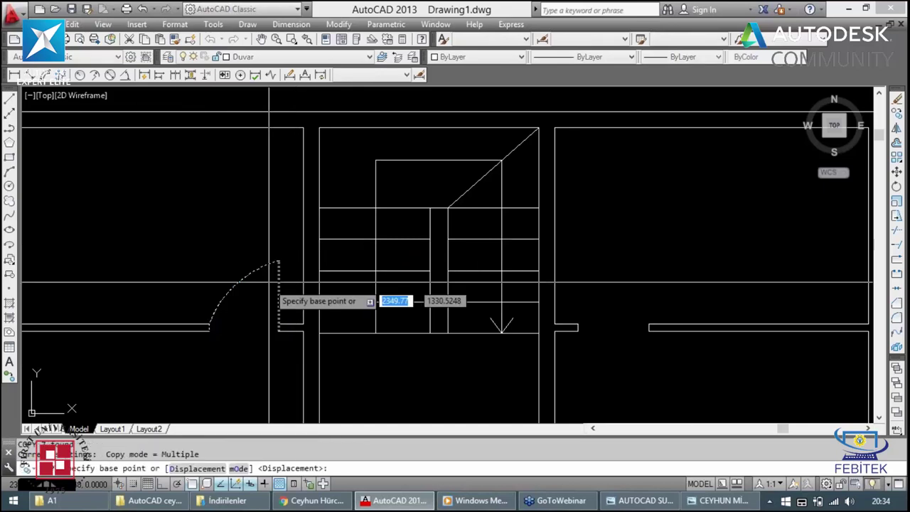
left_click(269, 284)
scroll(263, 274, "down", 2)
scroll(260, 267, "down", 2)
left_click(259, 178)
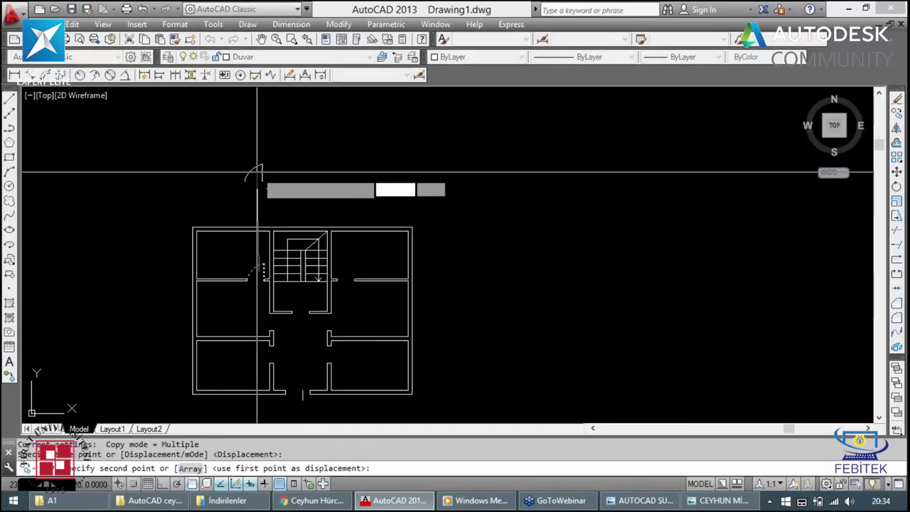
key("Escape")
Step: Start and cancel a line while adjusting the view
scroll(256, 179, "up", 2)
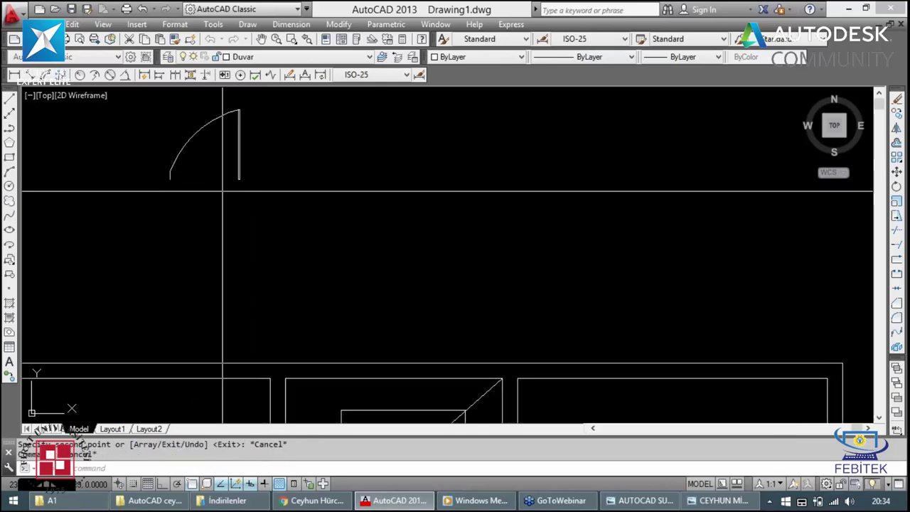
scroll(234, 187, "up", 2)
type("l")
key("Return")
scroll(229, 110, "up", 2)
key("Escape")
scroll(256, 142, "down", 2)
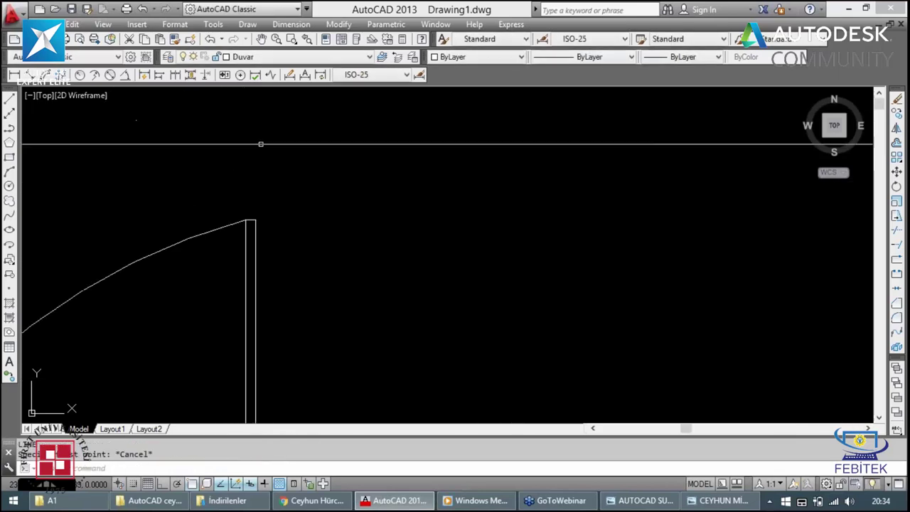
scroll(199, 234, "down", 2)
scroll(144, 312, "down", 1)
scroll(135, 311, "up", 2)
scroll(117, 305, "down", 4)
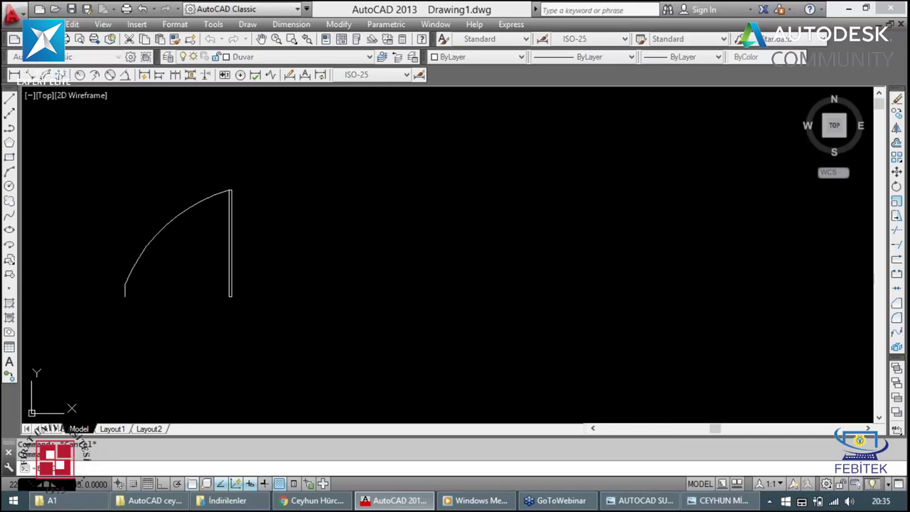
Step: Define block 'kapı' from the door arc and leaf, based at the door's corner
left_click(9, 273)
type("kapı")
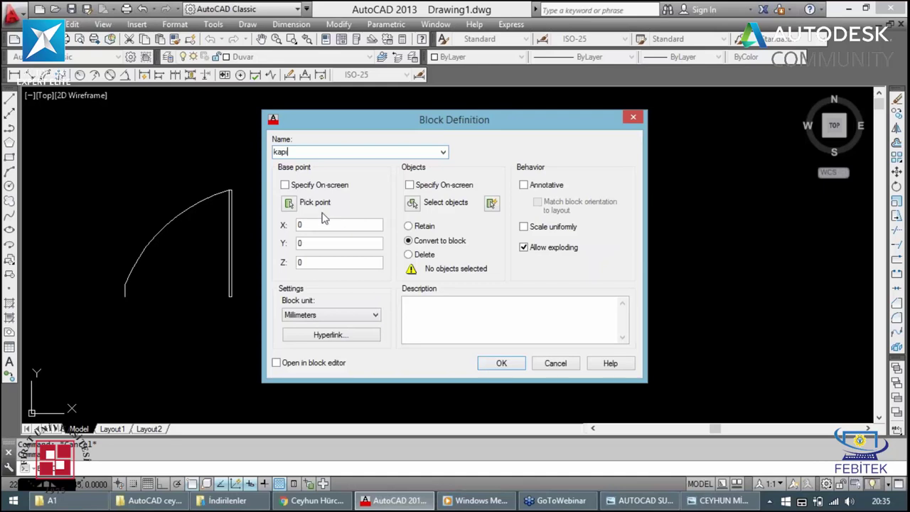
left_click(289, 204)
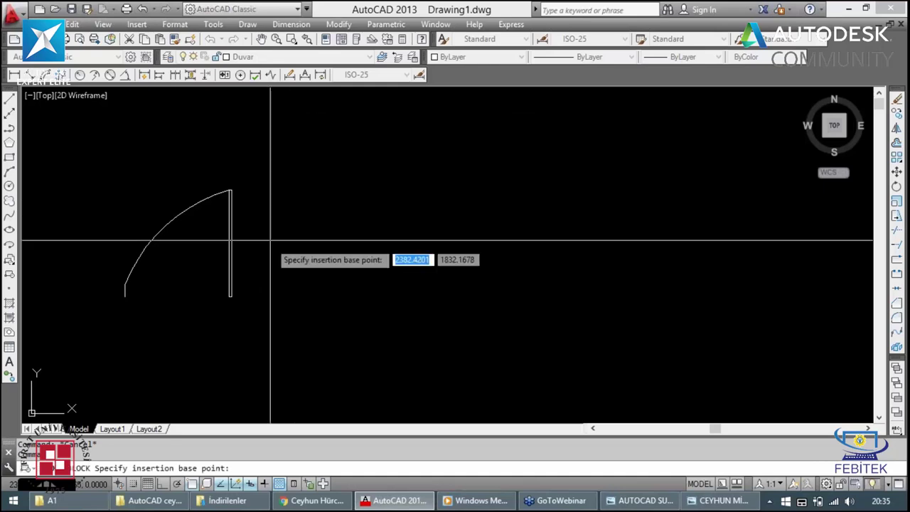
scroll(235, 284, "up", 3)
left_click(223, 281)
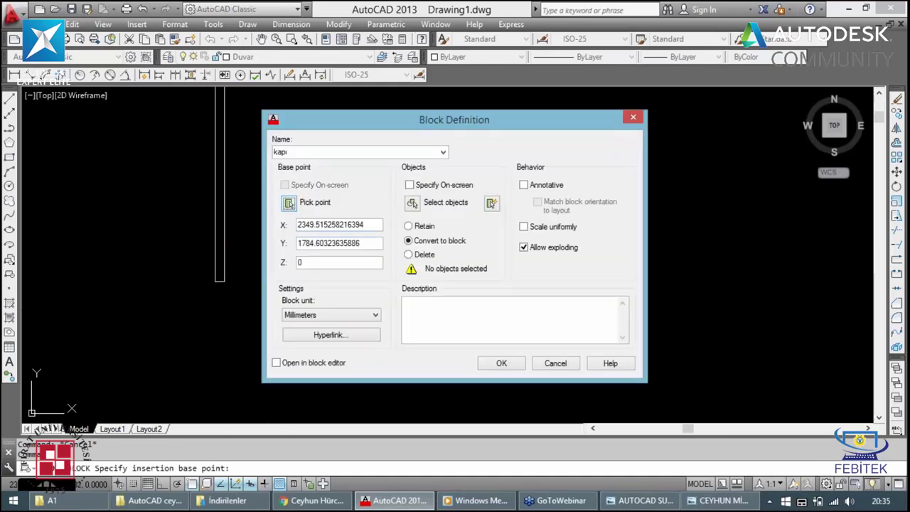
left_click(411, 204)
left_click(404, 138)
left_click(336, 214)
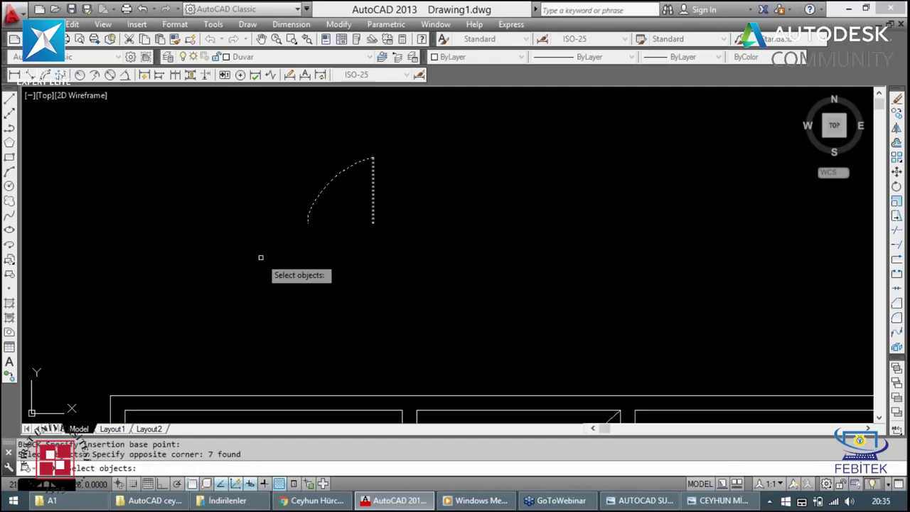
key("Return")
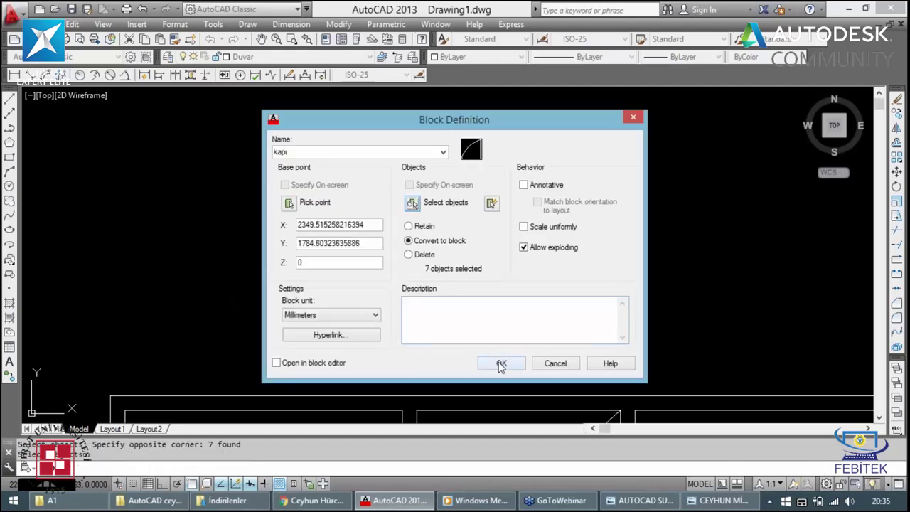
left_click(501, 365)
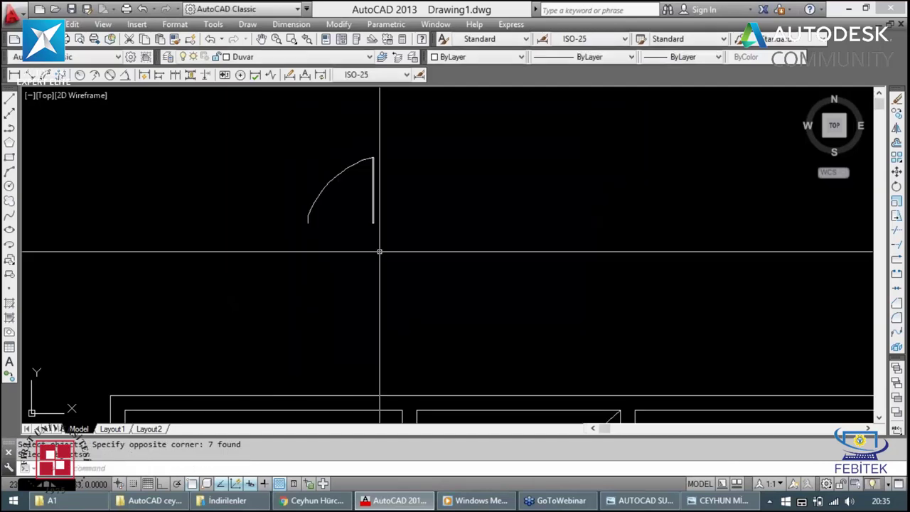
Step: Copy the kapı door block to a spot right of the stairwell
left_click(371, 220)
type("co")
key("Return")
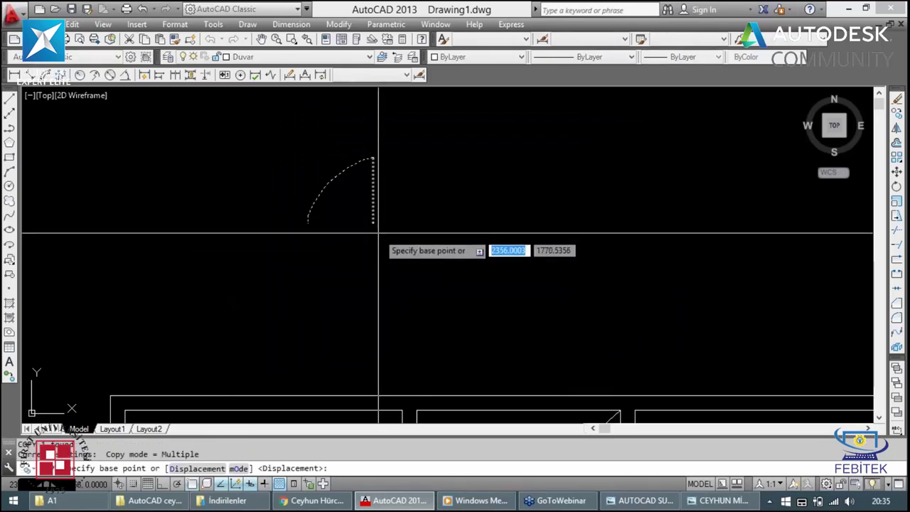
left_click(378, 232)
scroll(462, 341, "down", 3)
scroll(470, 342, "up", 2)
scroll(509, 256, "up", 2)
scroll(510, 253, "up", 1)
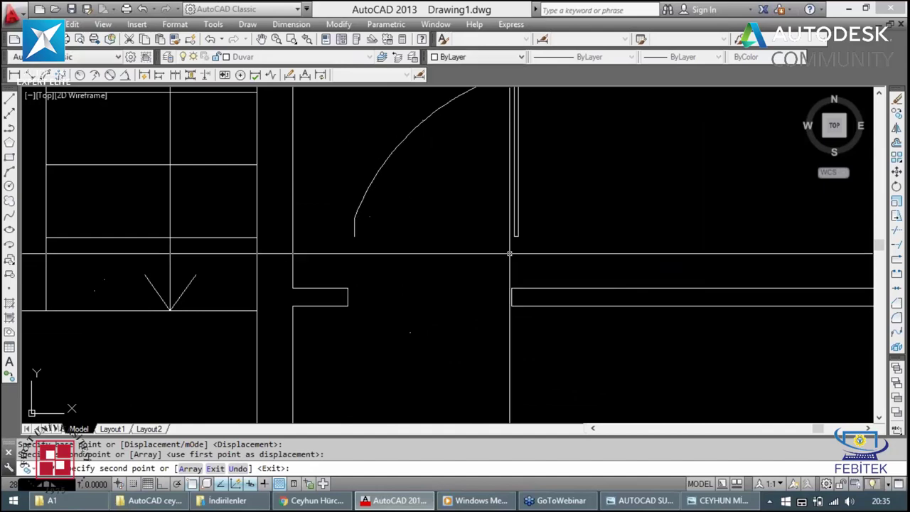
left_click(509, 253)
Step: Mirror the copied door about a vertical line with Ortho on, keeping the original
key("Escape")
left_click(517, 235)
type("mi")
key("Return")
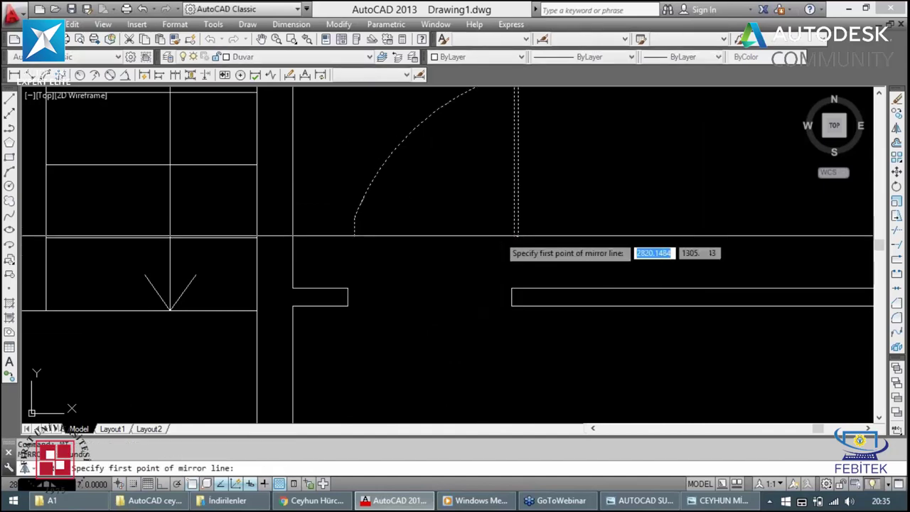
left_click(549, 235)
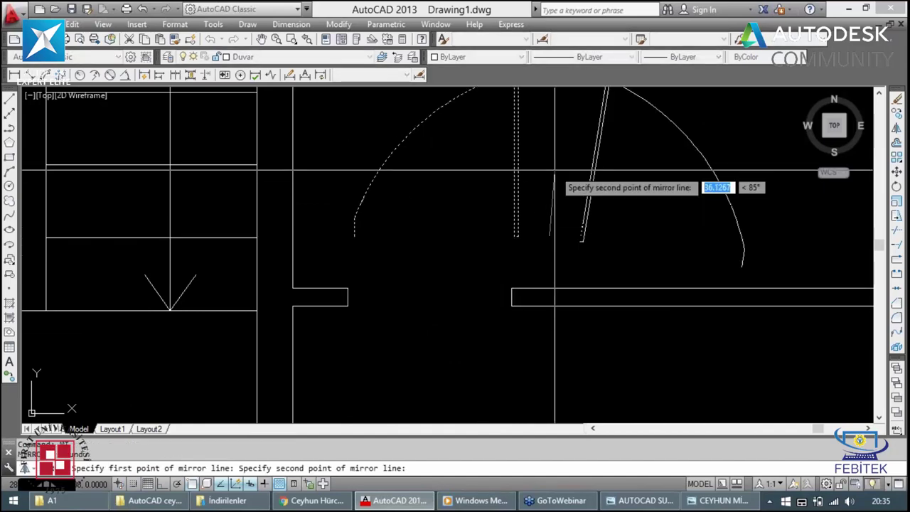
key("F8")
left_click(523, 178)
key("Return")
Step: Move the mirrored door into the wall opening right of the stairwell
left_click(506, 192)
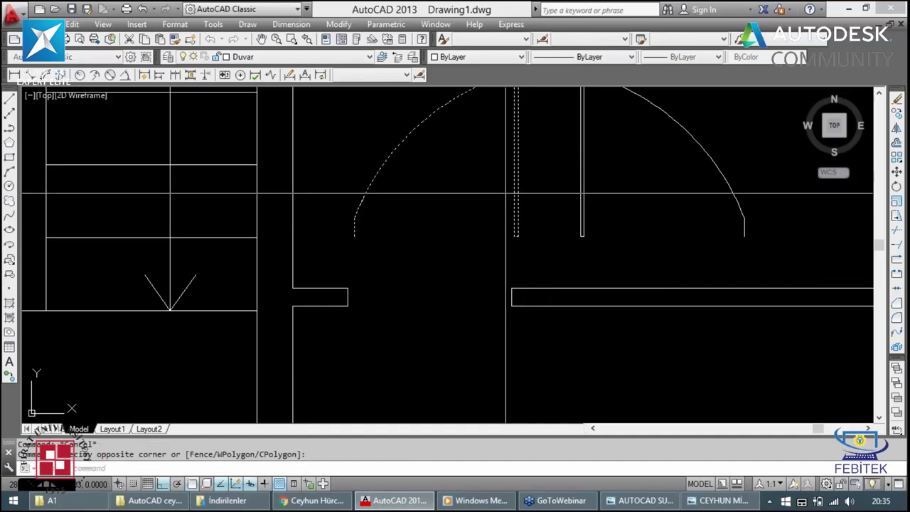
type("m")
key("Return")
left_click(505, 193)
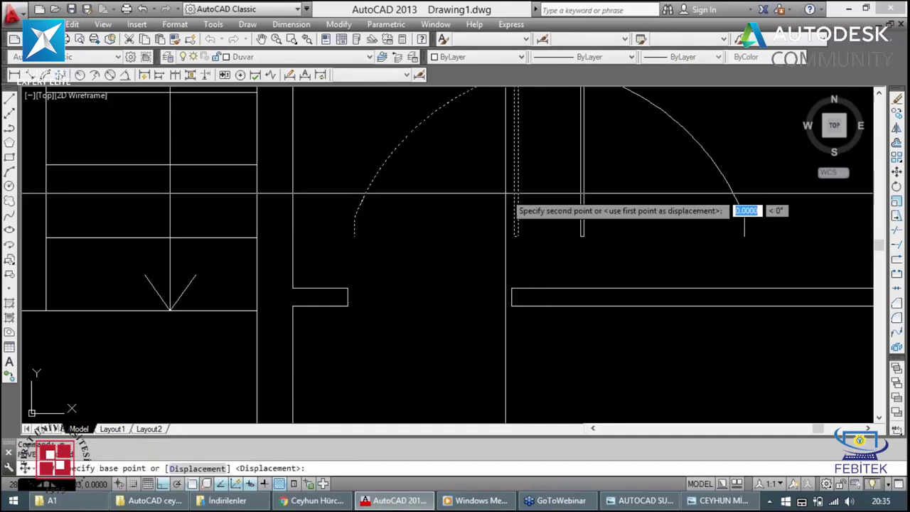
scroll(505, 193, "down", 5)
scroll(498, 284, "up", 4)
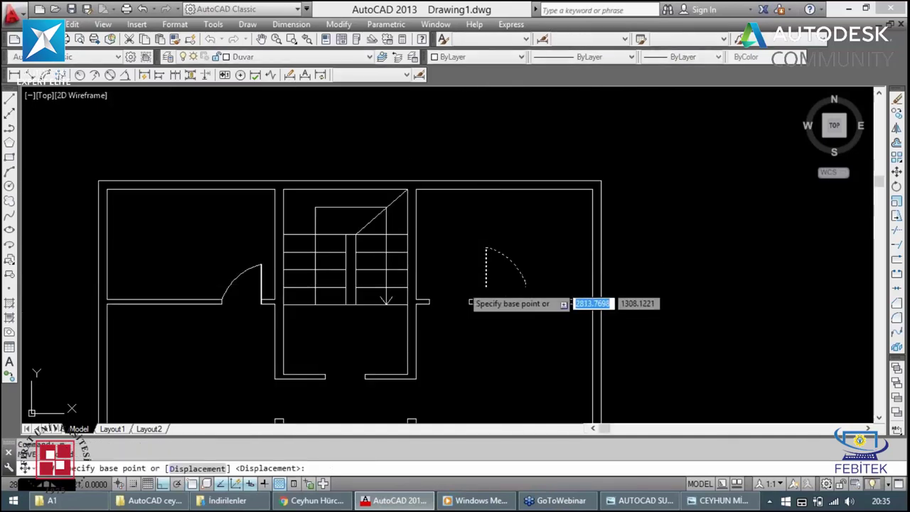
scroll(470, 302, "up", 3)
scroll(540, 316, "up", 3)
left_click(566, 292)
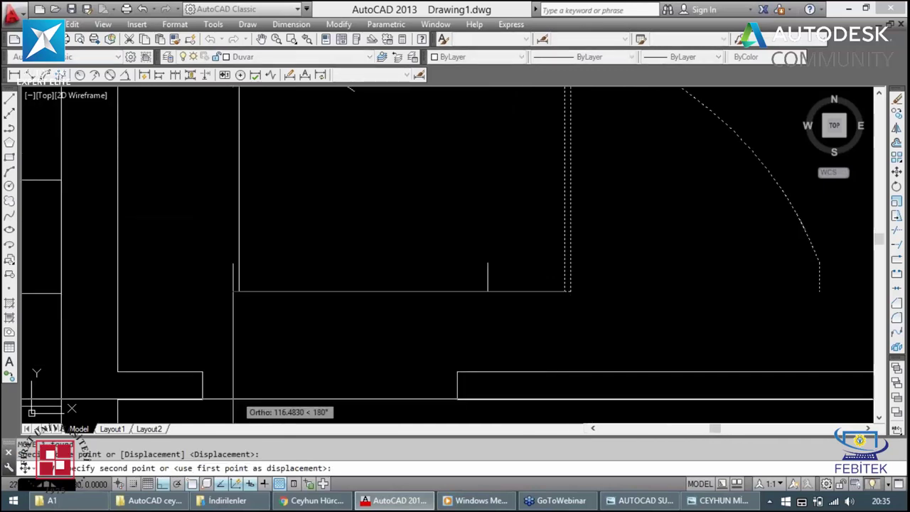
left_click(206, 398)
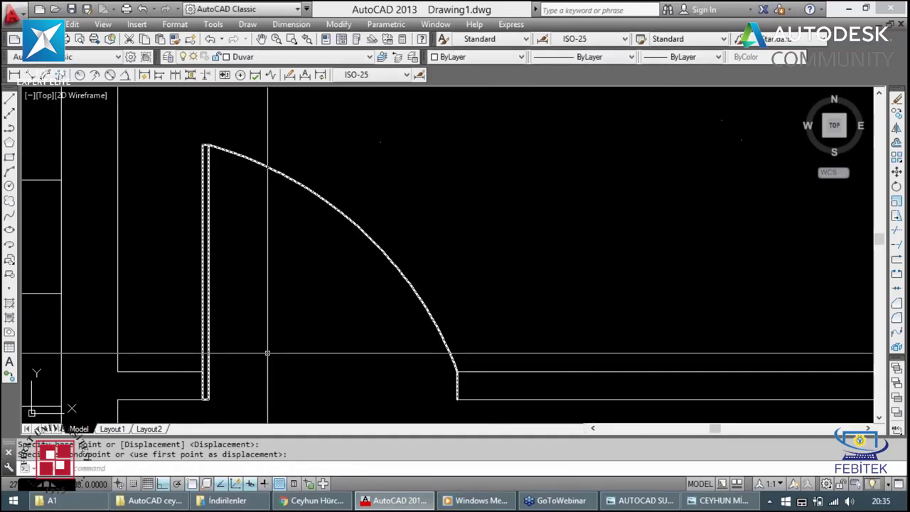
scroll(267, 353, "down", 2)
key("Escape")
key("Escape")
Step: Select and inspect the door beside the staircase
scroll(320, 299, "down", 2)
scroll(391, 256, "down", 2)
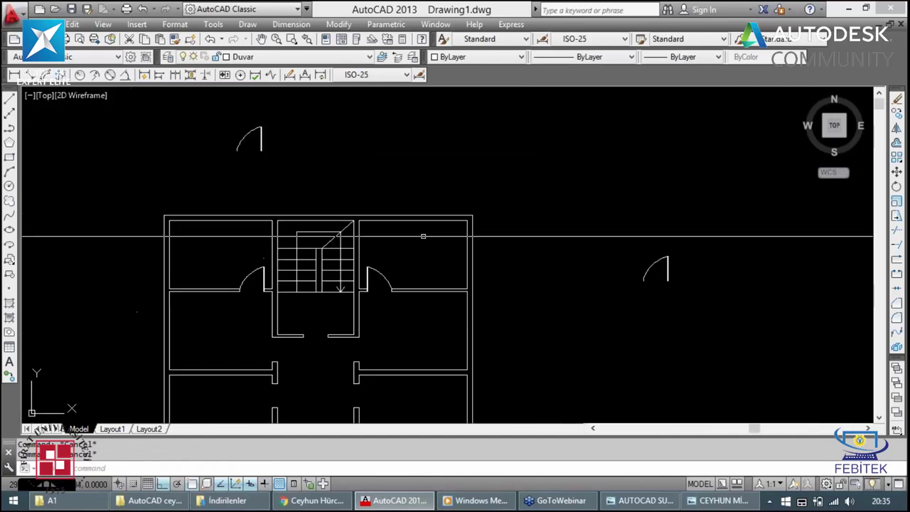
scroll(334, 397, "up", 2)
left_click(402, 198)
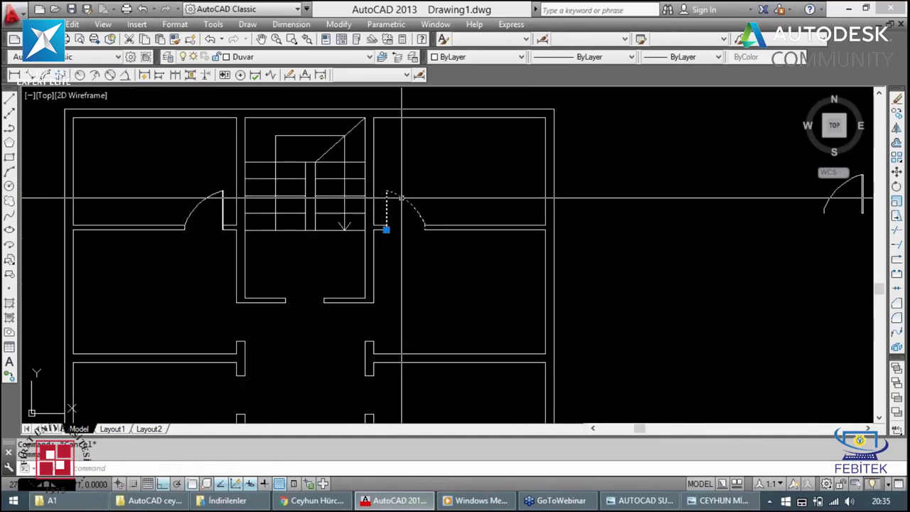
key("Escape")
left_click(400, 193)
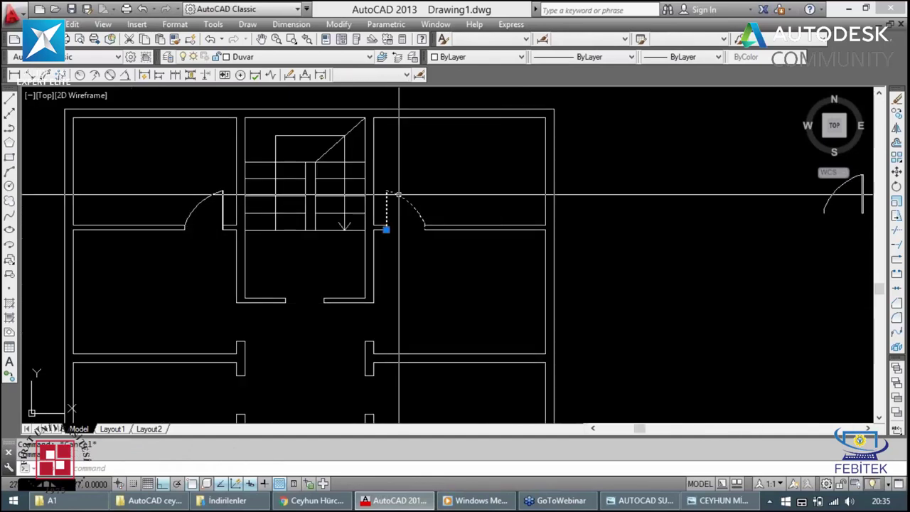
scroll(396, 188, "down", 2)
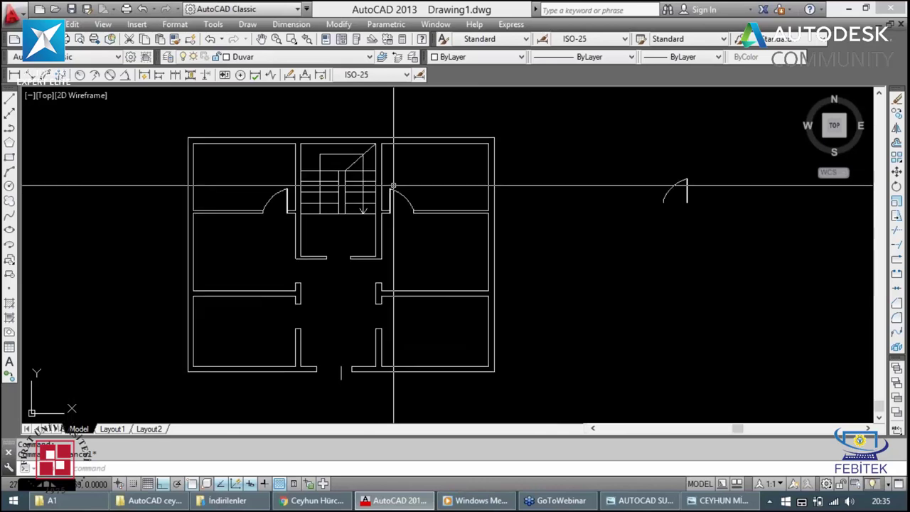
scroll(318, 317, "up", 2)
scroll(406, 270, "down", 2)
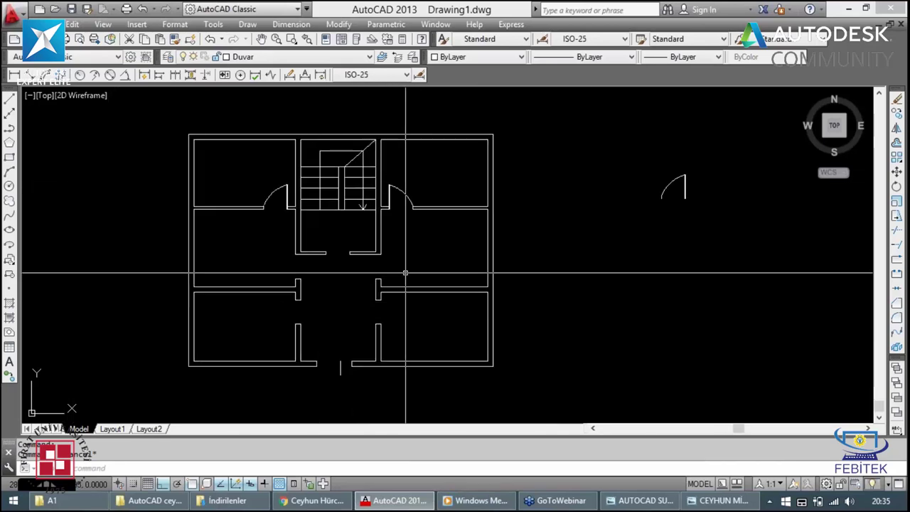
Step: Select the spare door right of the plan and start a copy, then cancel it
left_click(704, 199)
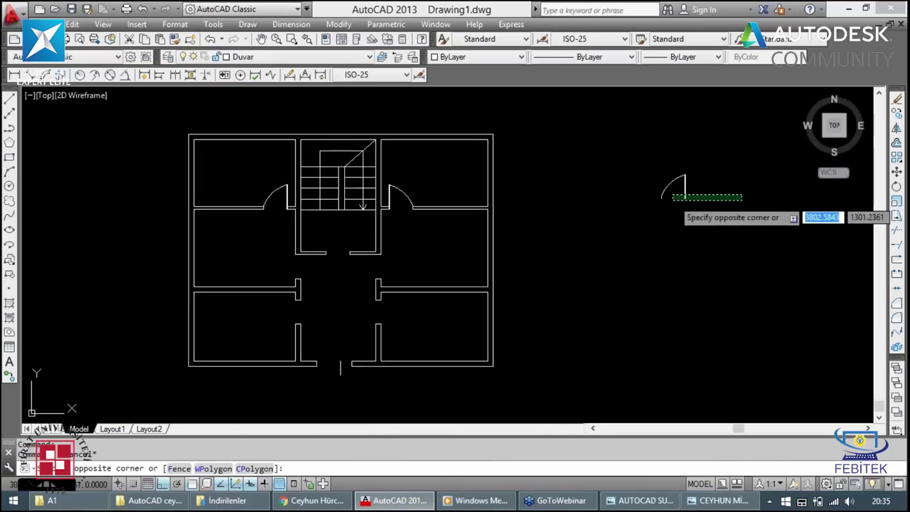
left_click(672, 196)
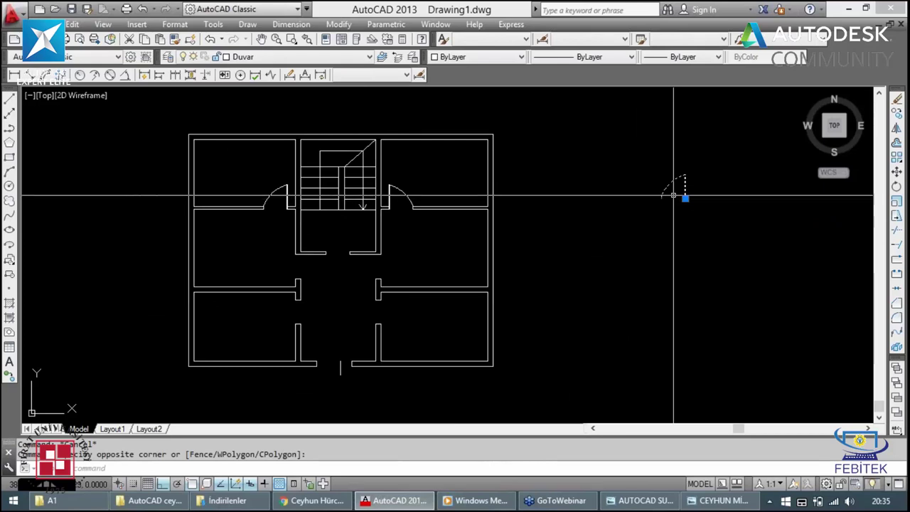
type("co")
key("Return")
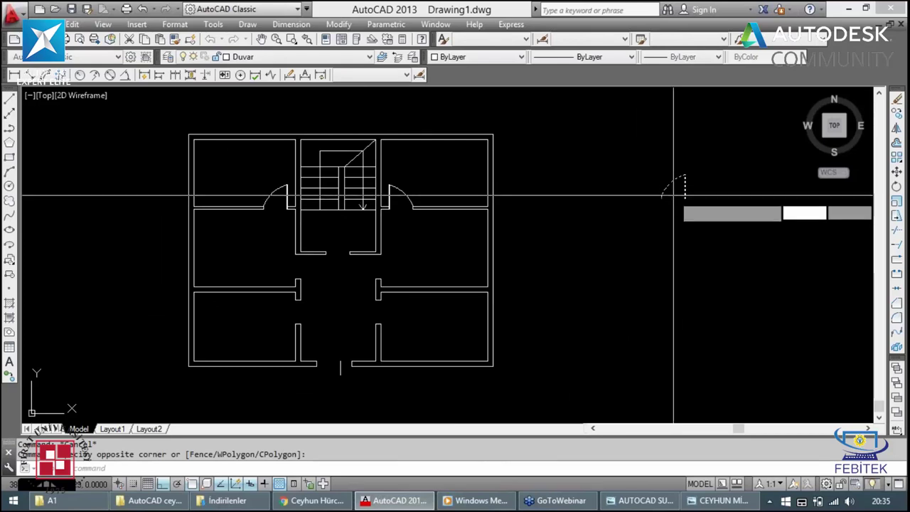
key("Return")
left_click(672, 196)
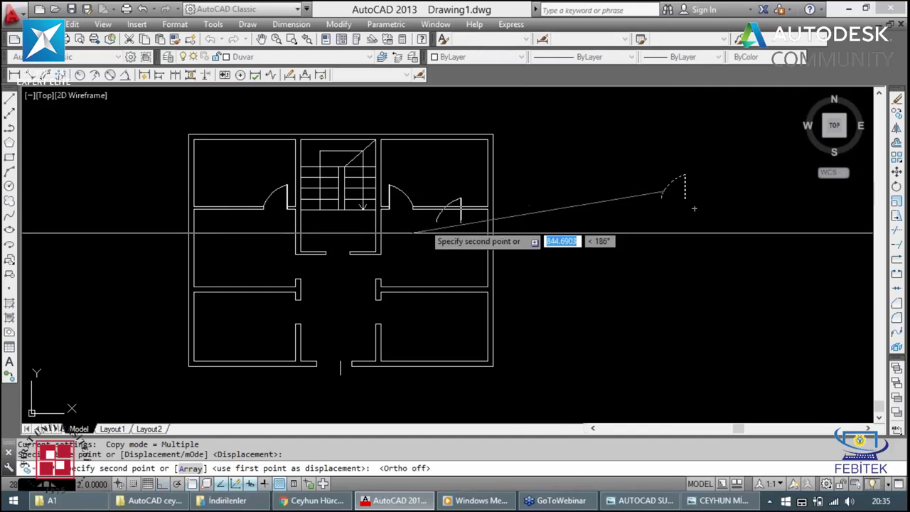
scroll(415, 233, "up", 4)
key("Escape")
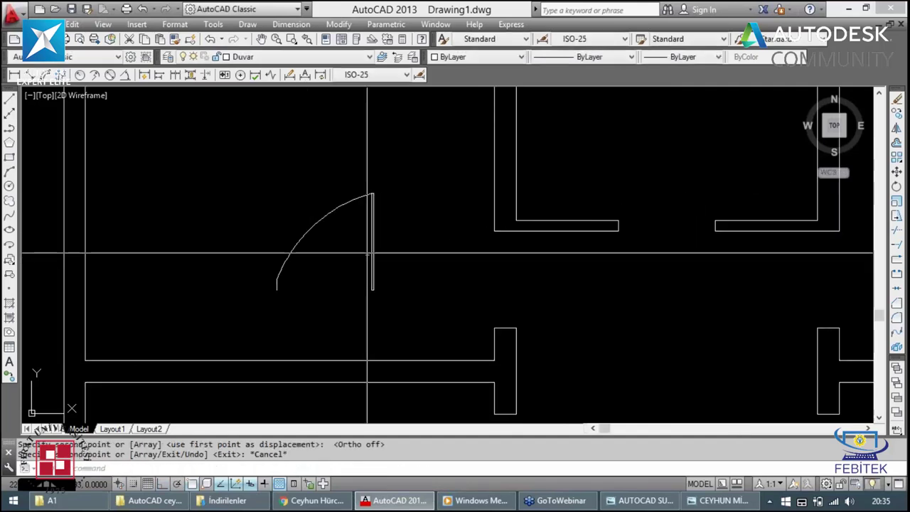
Step: Rotate the door 90° about its hinge with Ortho on
left_click(393, 253)
left_click(351, 273)
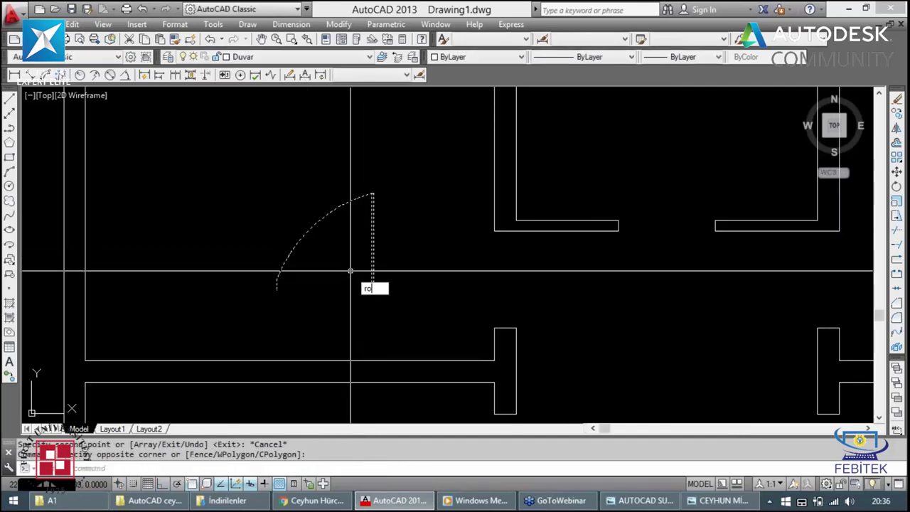
type("ro")
key("Return")
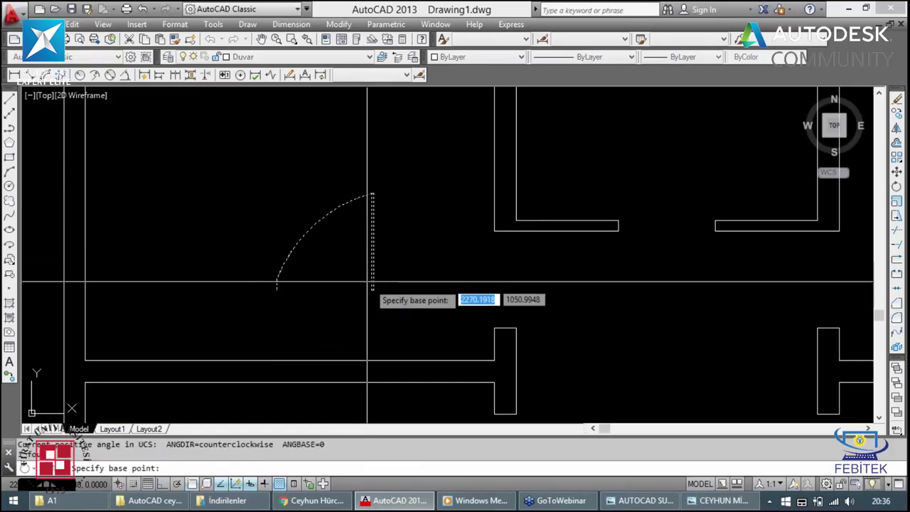
left_click(372, 287)
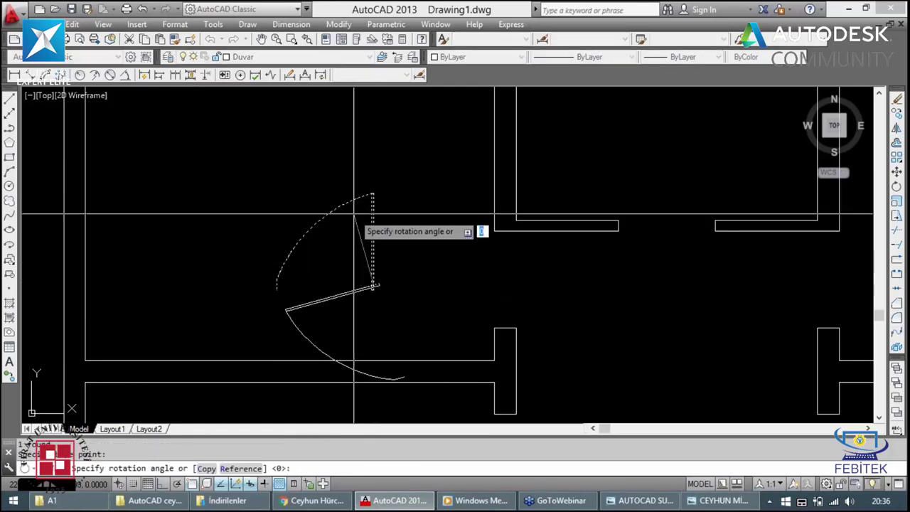
key("F8")
left_click(363, 188)
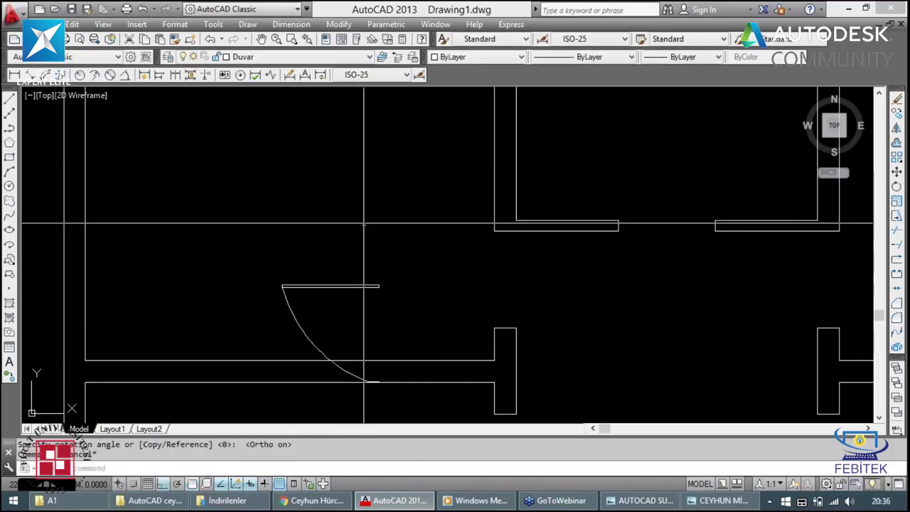
Step: Window-select the rotated door and start a move, then cancel it
left_click_drag(270, 277, 387, 391)
type("m")
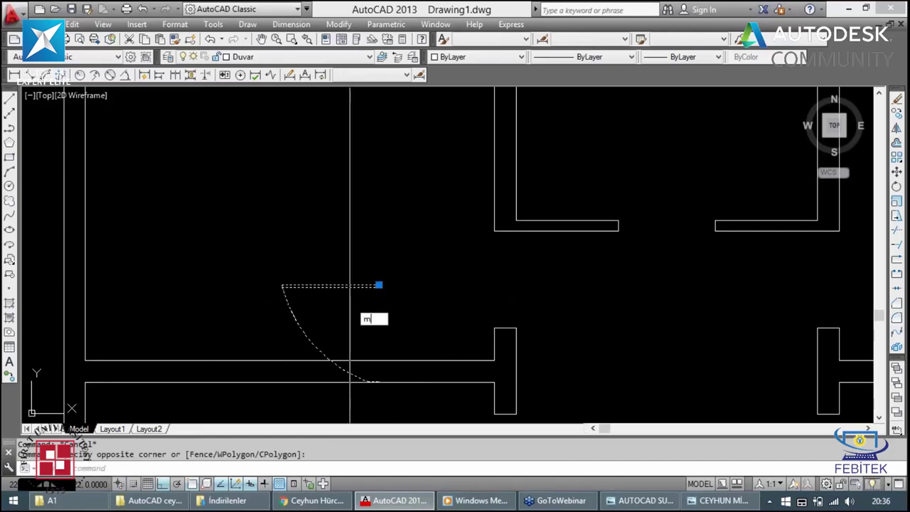
key("Return")
scroll(372, 304, "up", 5)
key("Escape")
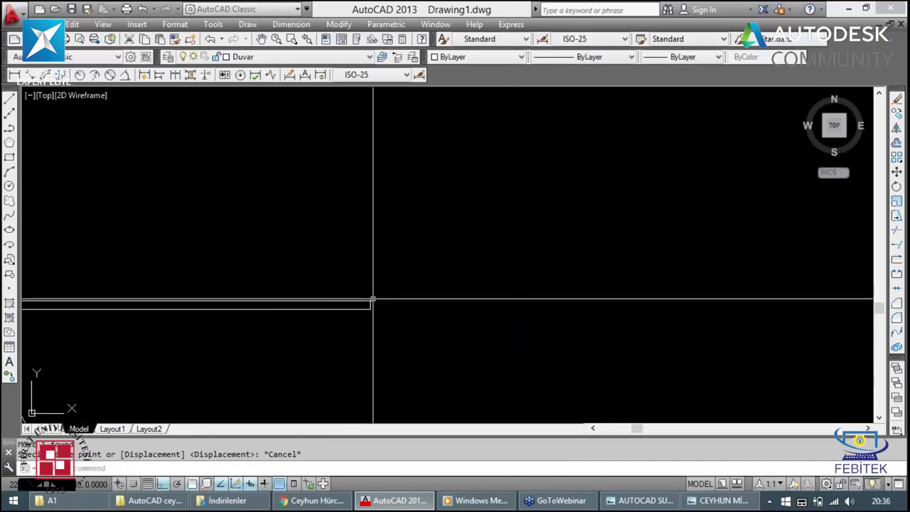
Step: Move the rotated door from its corner into the lower wall opening
left_click(372, 299)
left_click(370, 301)
key("Return")
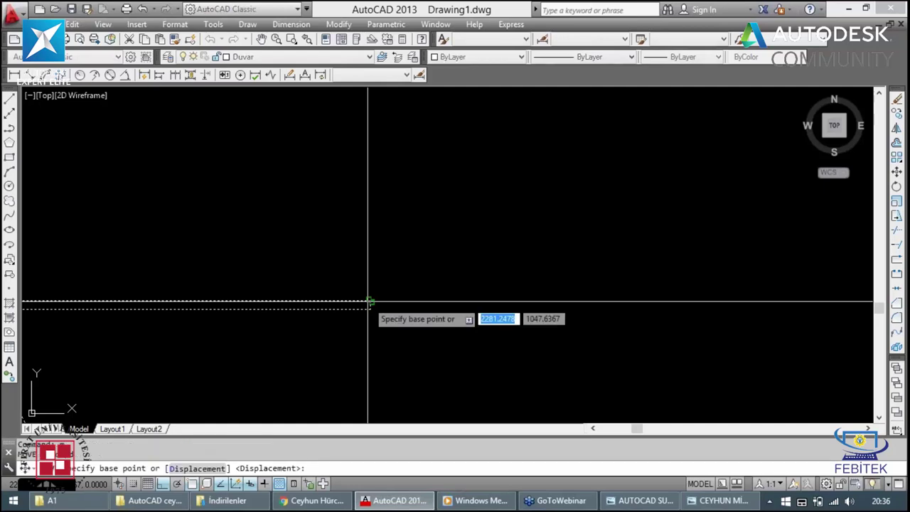
left_click(370, 301)
scroll(370, 302, "down", 4)
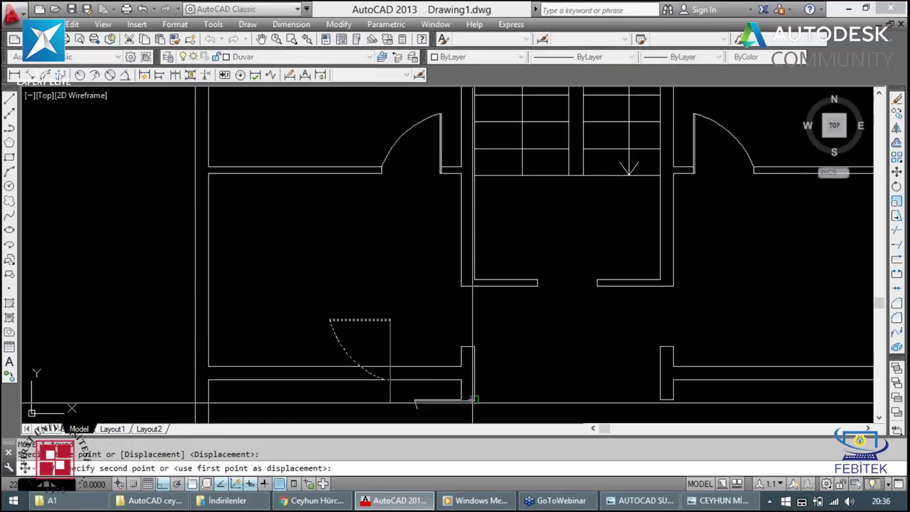
scroll(472, 401, "down", 3)
scroll(386, 254, "up", 2)
left_click(406, 330)
key("Escape")
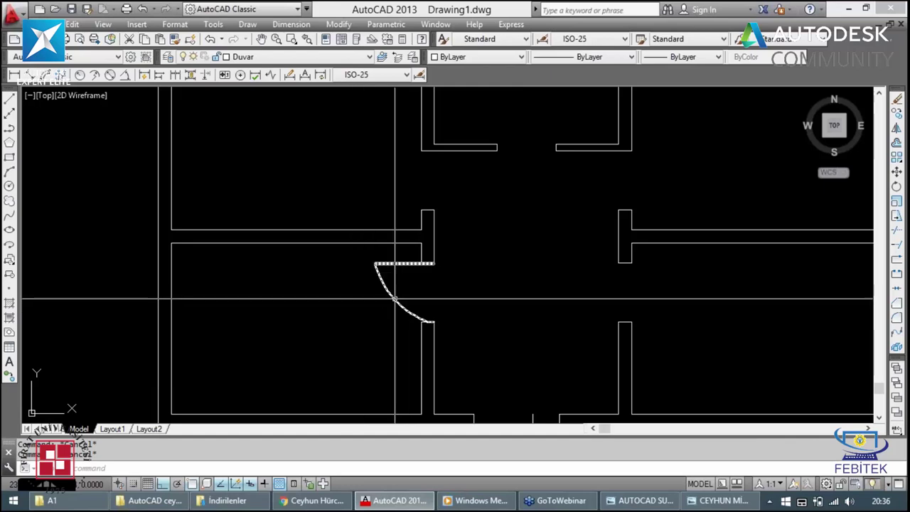
Step: Window-select the door at the left corridor opening after cancelling an arc stretch
left_click(396, 298)
scroll(415, 291, "up", 5)
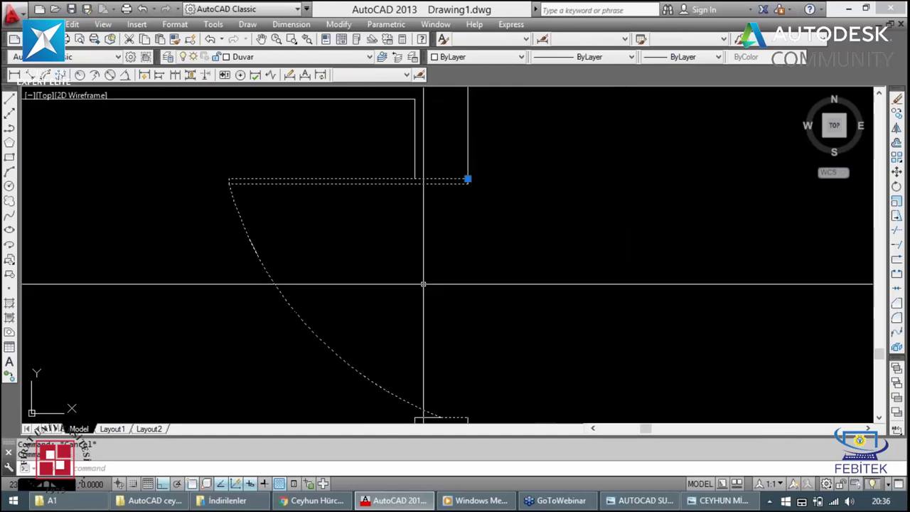
scroll(422, 282, "down", 2)
scroll(423, 282, "down", 2)
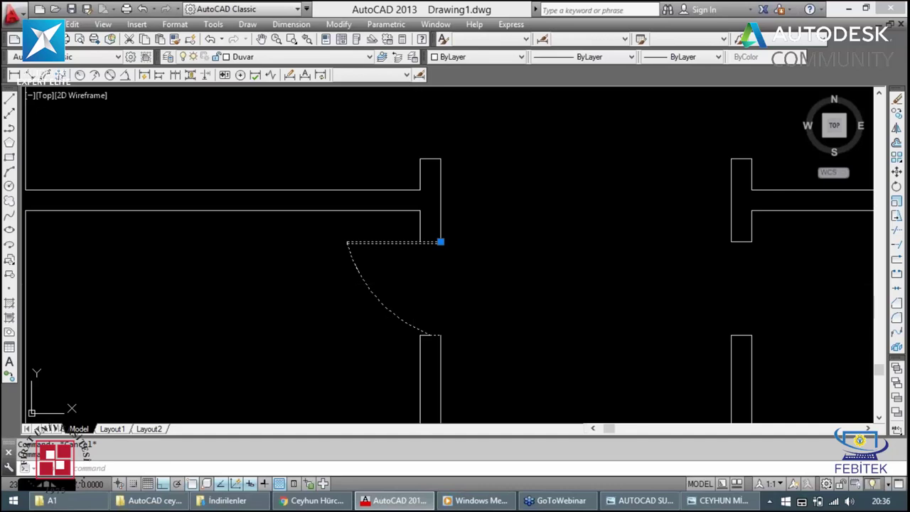
key("Escape")
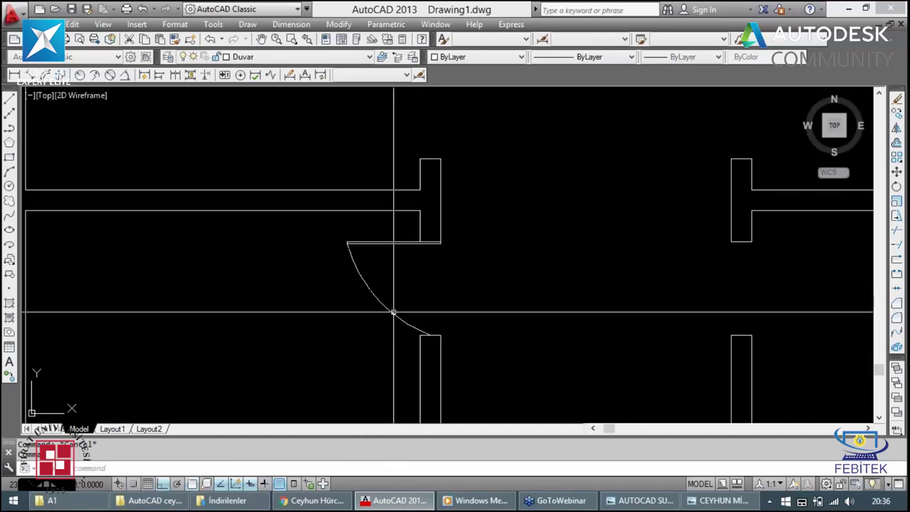
left_click(391, 311)
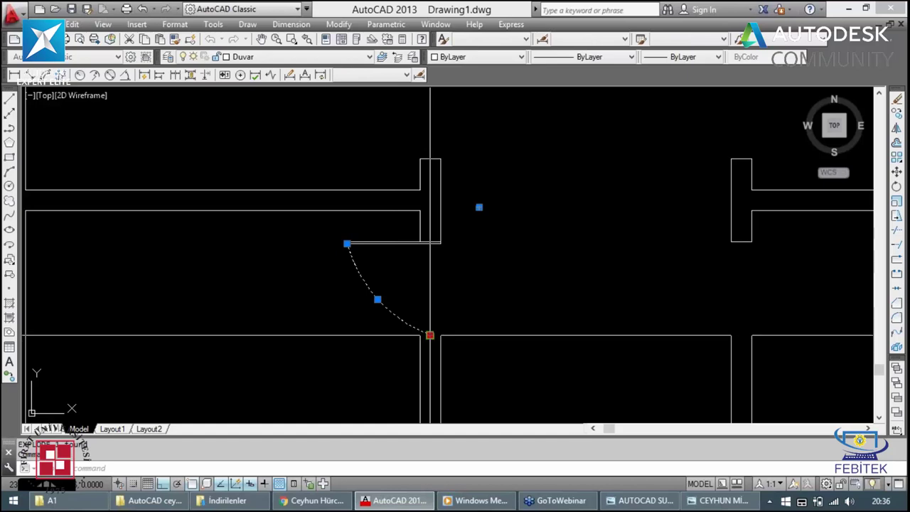
left_click(429, 335)
key("Escape")
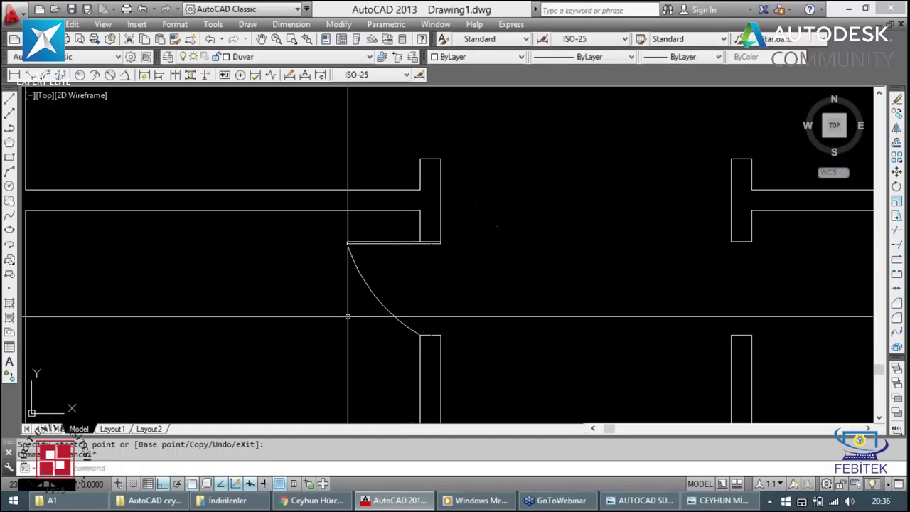
scroll(341, 301, "down", 1)
left_click(338, 327)
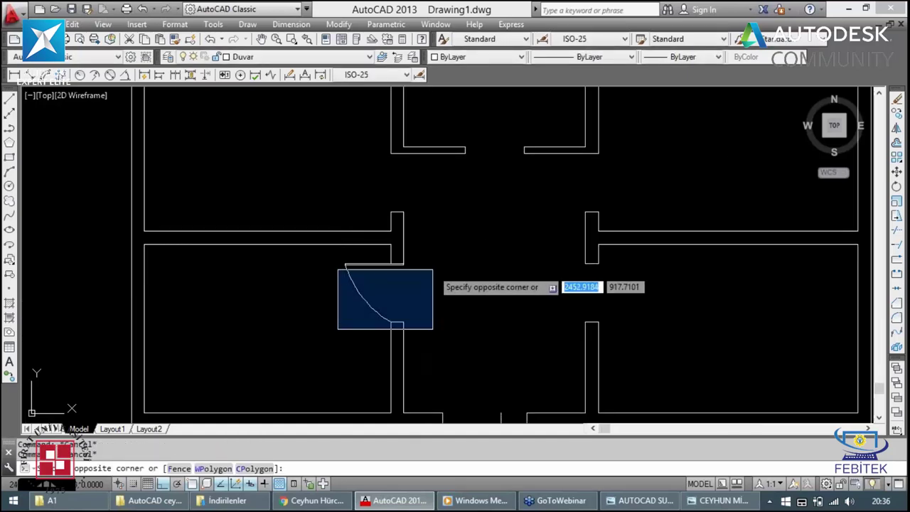
left_click(433, 261)
Step: Mirror the corridor door about the wall corner into the opening above, keeping the original
type("MI")
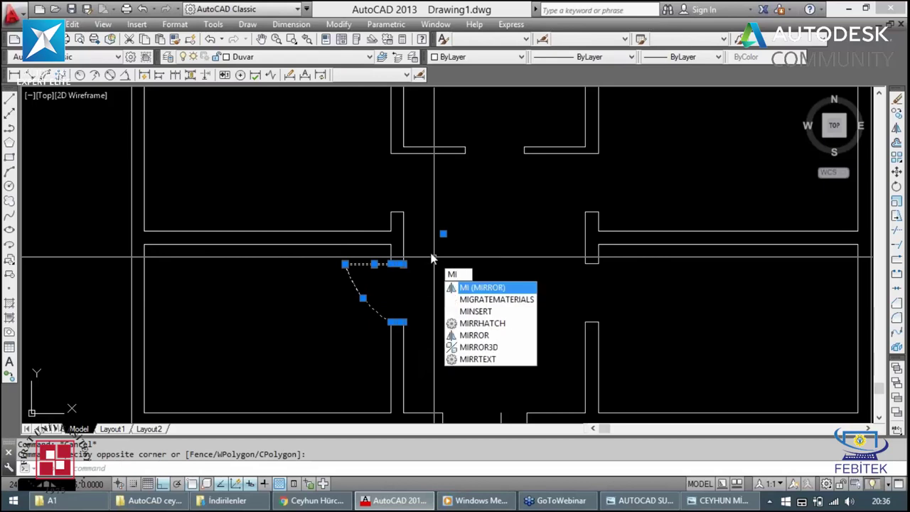
key("Return")
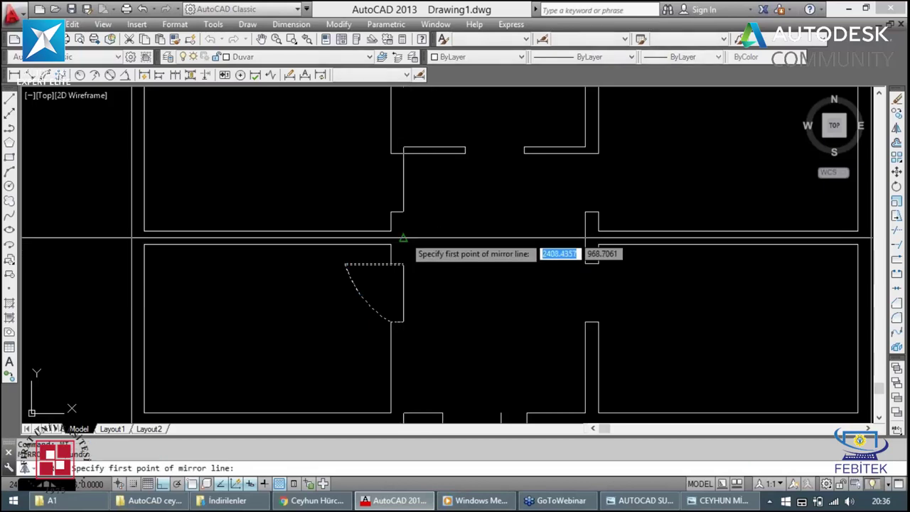
left_click(404, 245)
left_click(200, 274)
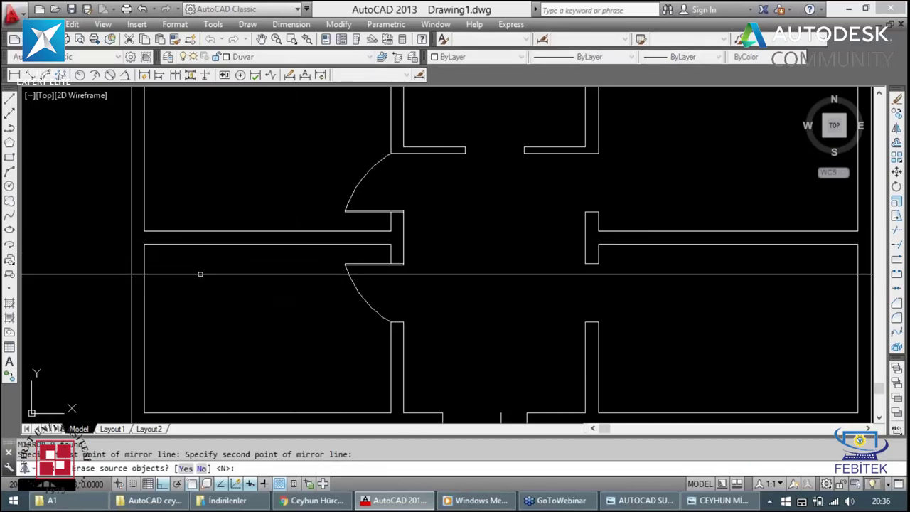
key("Return")
key("Escape")
key("Escape")
Step: Window-select both the lower and upper left corridor doors
scroll(316, 292, "down", 4)
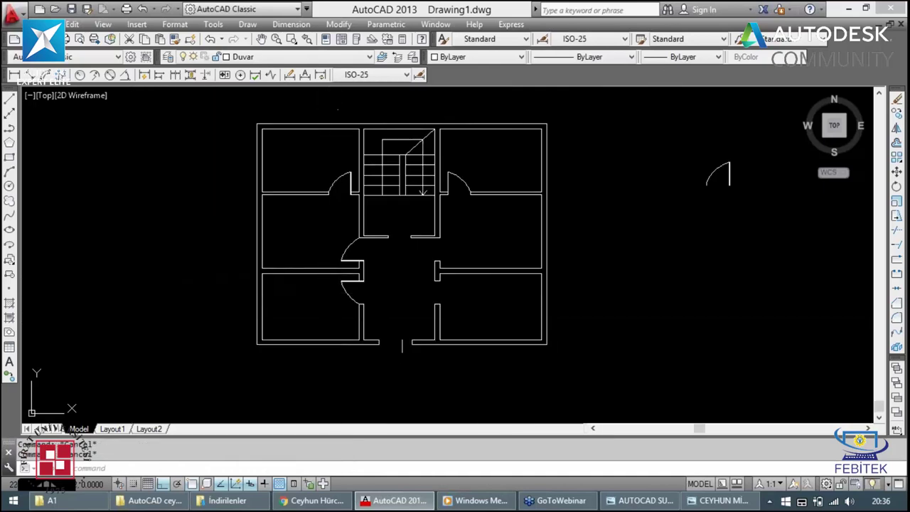
left_click(321, 320)
left_click(365, 279)
scroll(336, 256, "up", 4)
scroll(336, 256, "up", 2)
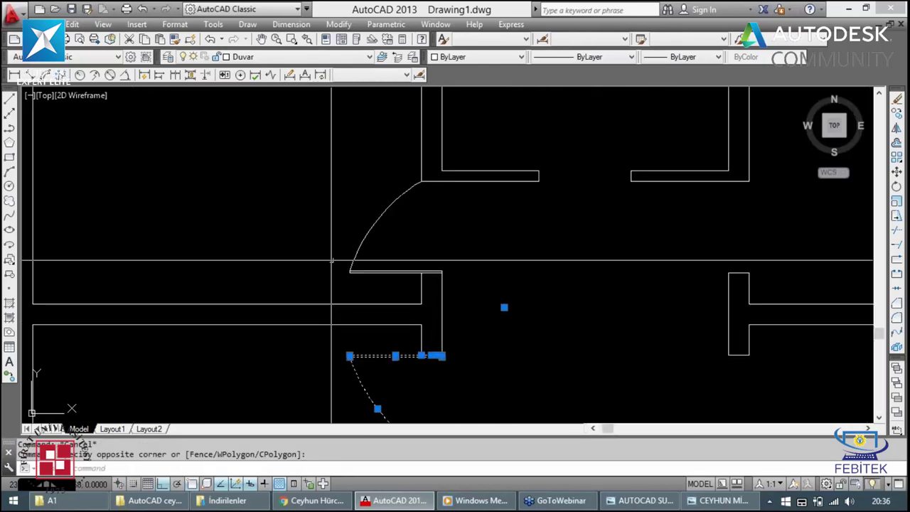
left_click(337, 288)
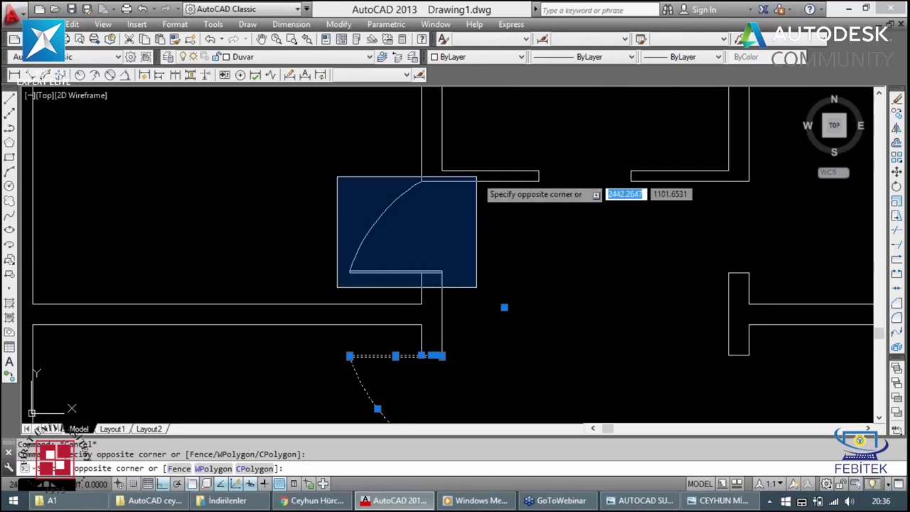
left_click(477, 177)
scroll(448, 250, "down", 4)
Step: Mirror both doors across the corridor midline (m2p) to the right-side openings, keeping originals
type("mi")
key("Return")
type("m2p")
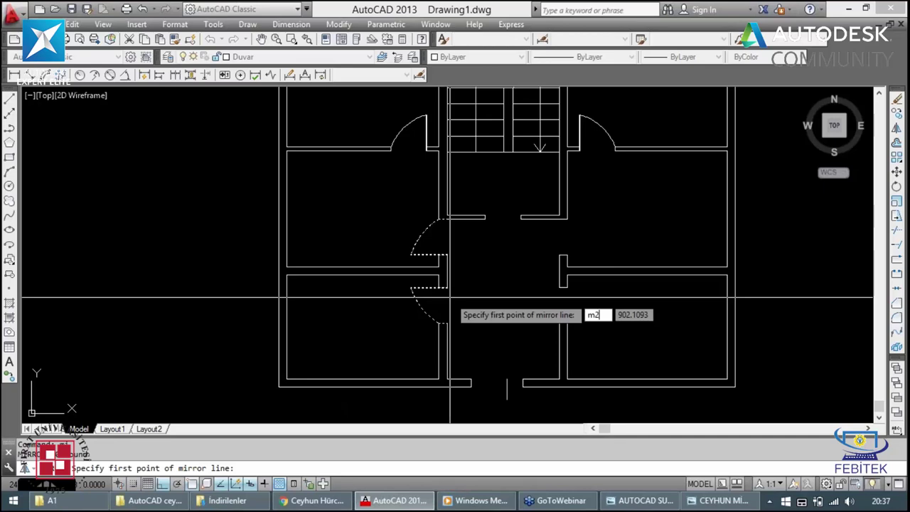
key("Return")
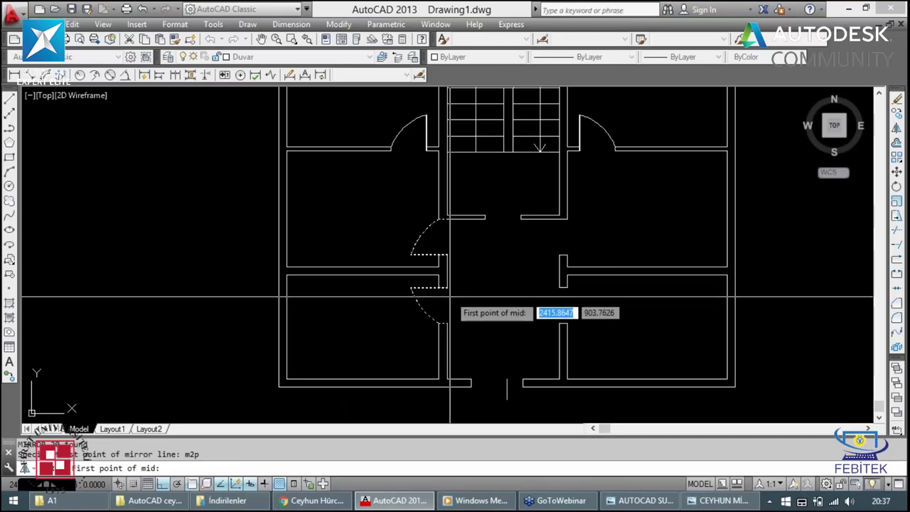
left_click(447, 275)
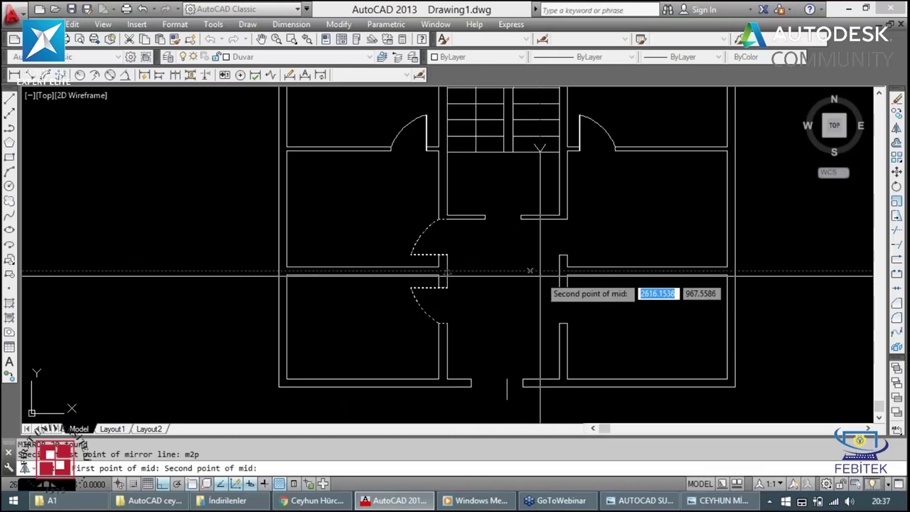
left_click(559, 271)
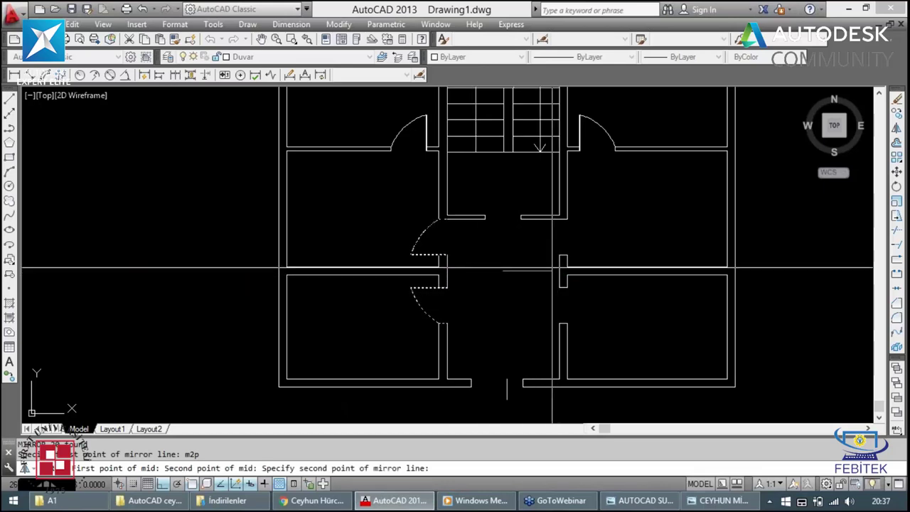
left_click(504, 184)
key("Return")
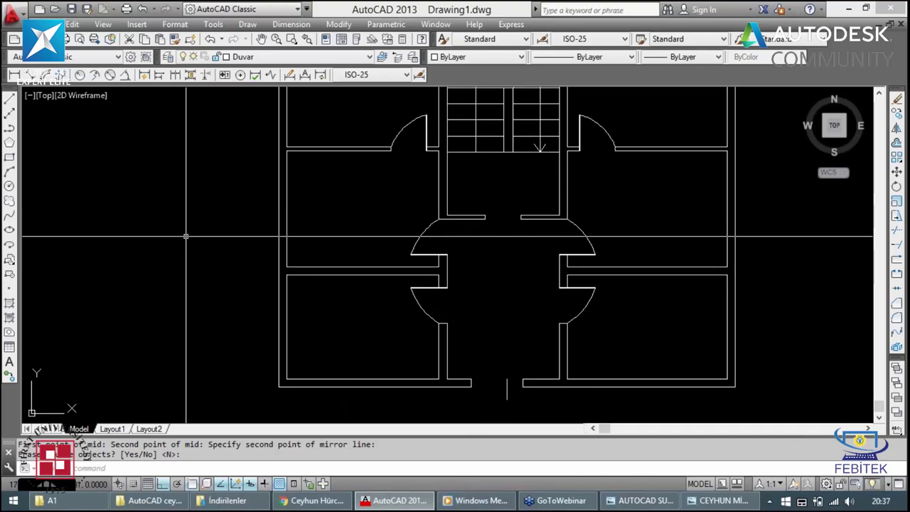
Step: Draw a short vertical line left of the floor plan and start a second one
left_click(159, 205)
left_click(158, 200)
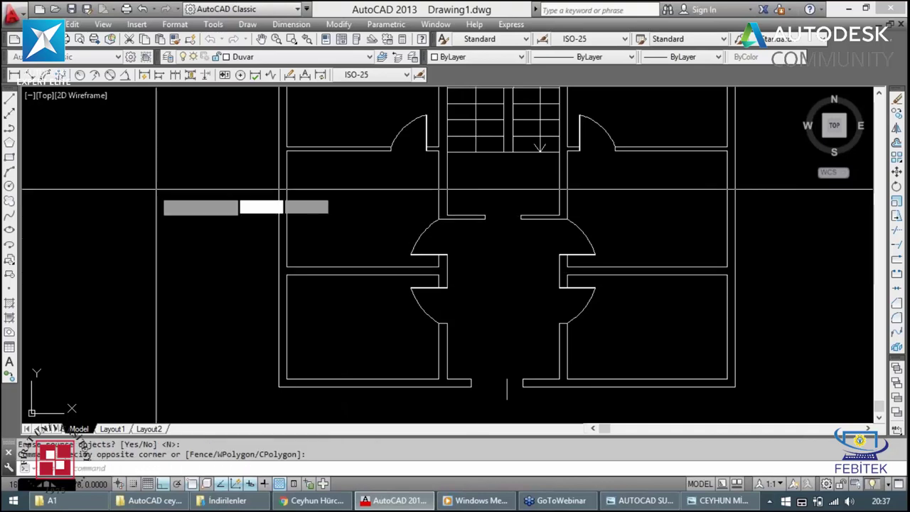
type("l")
key("Return")
left_click(148, 177)
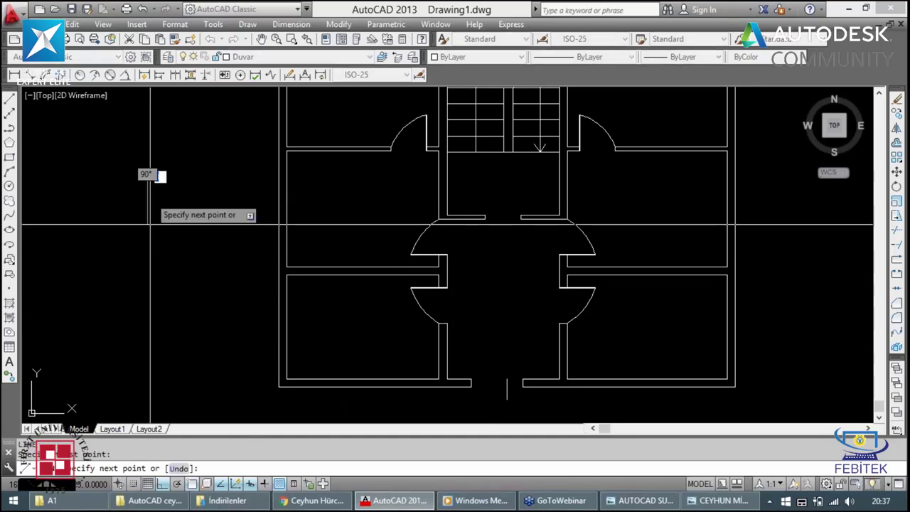
left_click(147, 245)
key("Return")
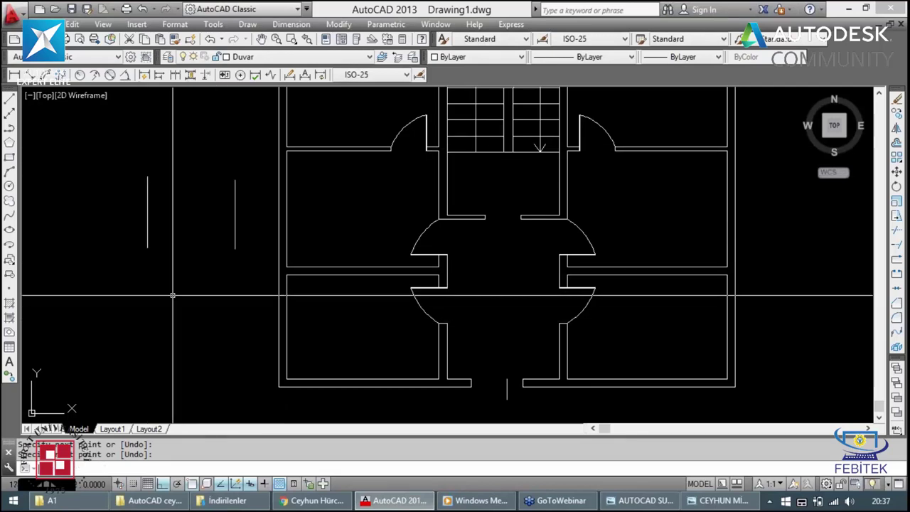
key("Escape")
key("Escape")
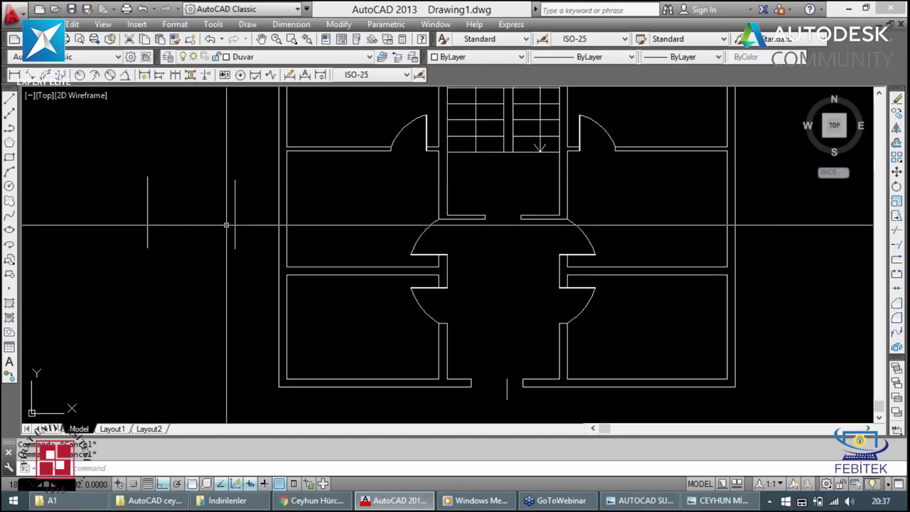
key("Return")
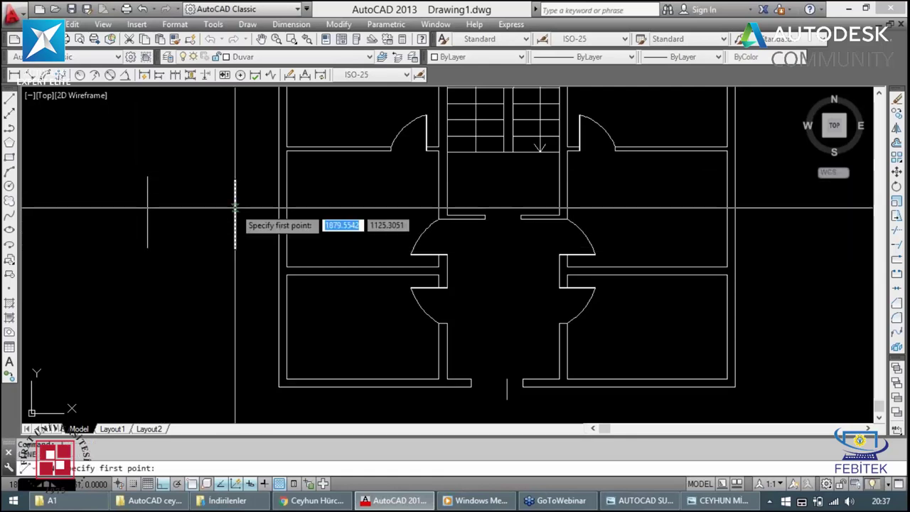
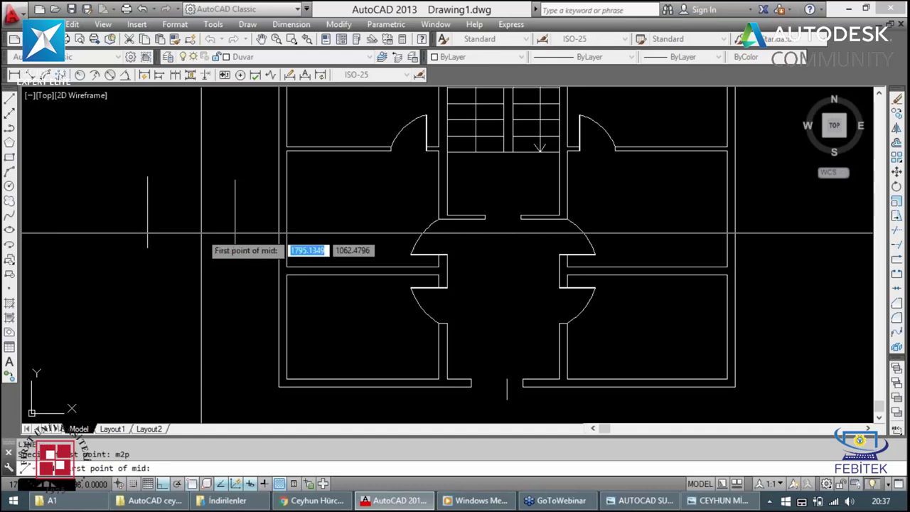
Step: Draw a vertical line upward from the m2p midpoint between two picked points
left_click(148, 213)
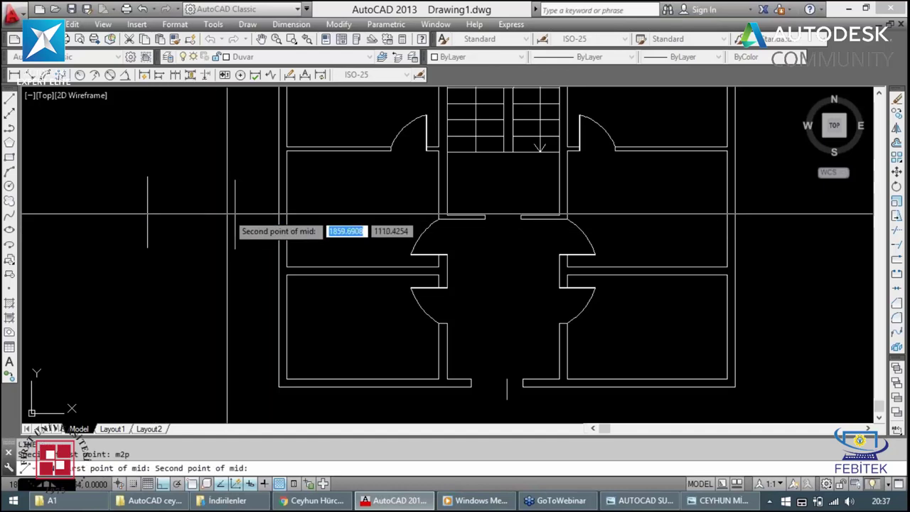
left_click(168, 217)
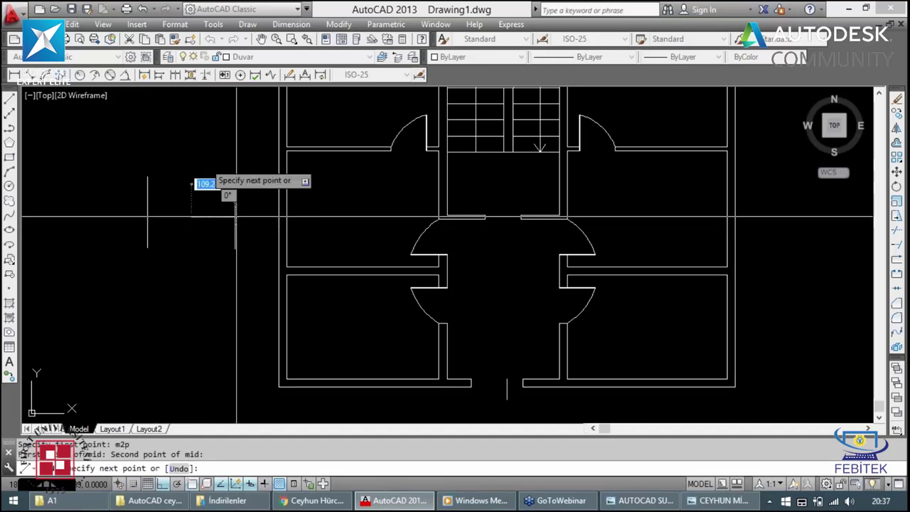
left_click(191, 129)
Step: Window-select and erase the three stray helper lines left of the floor plan
key("Return")
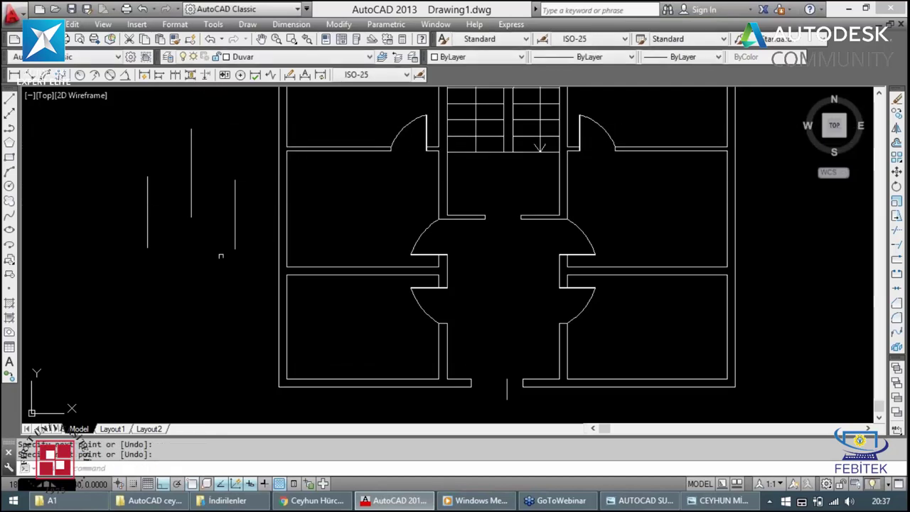
left_click(239, 260)
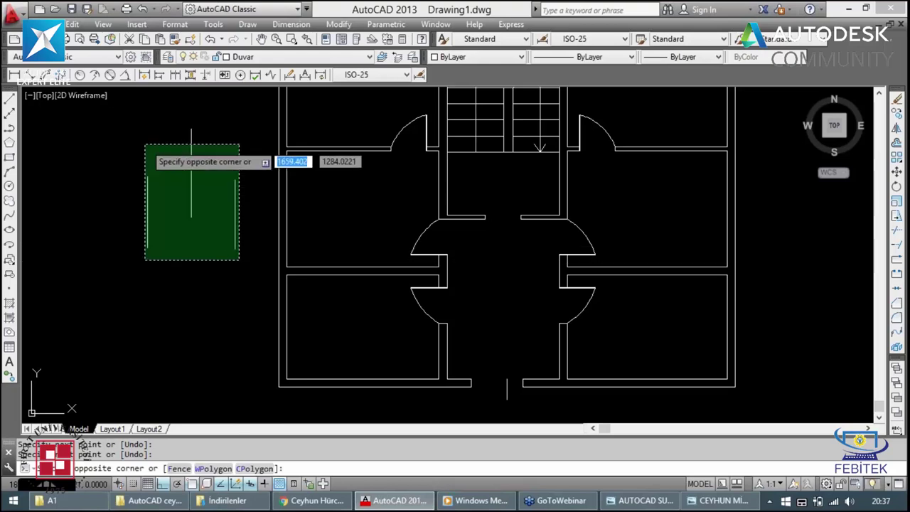
left_click(188, 264)
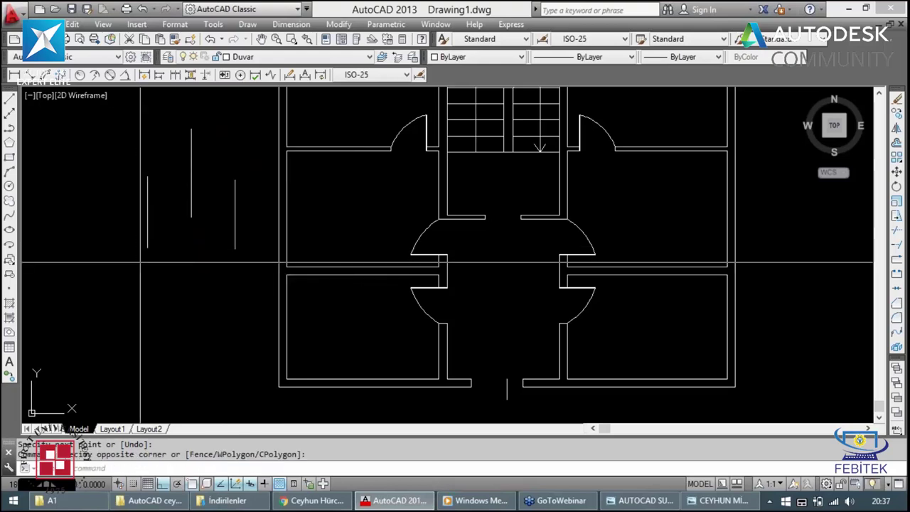
left_click(101, 286)
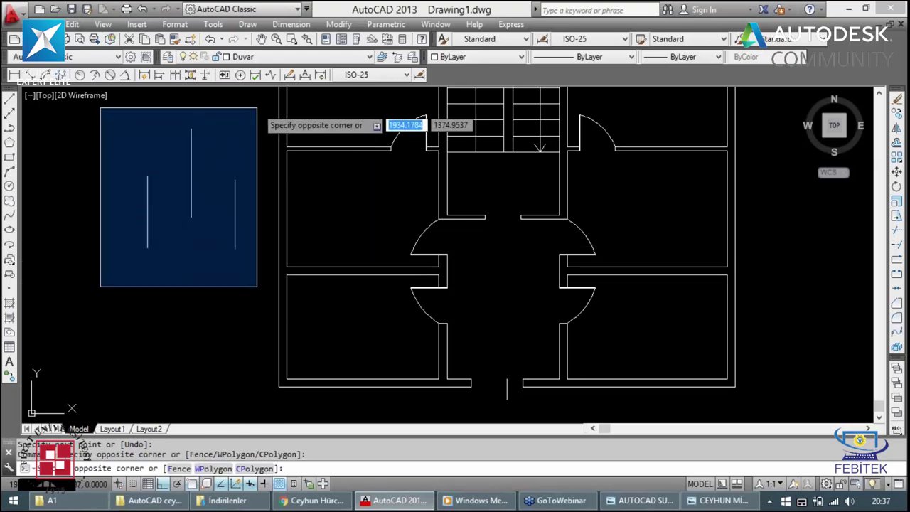
left_click(256, 107)
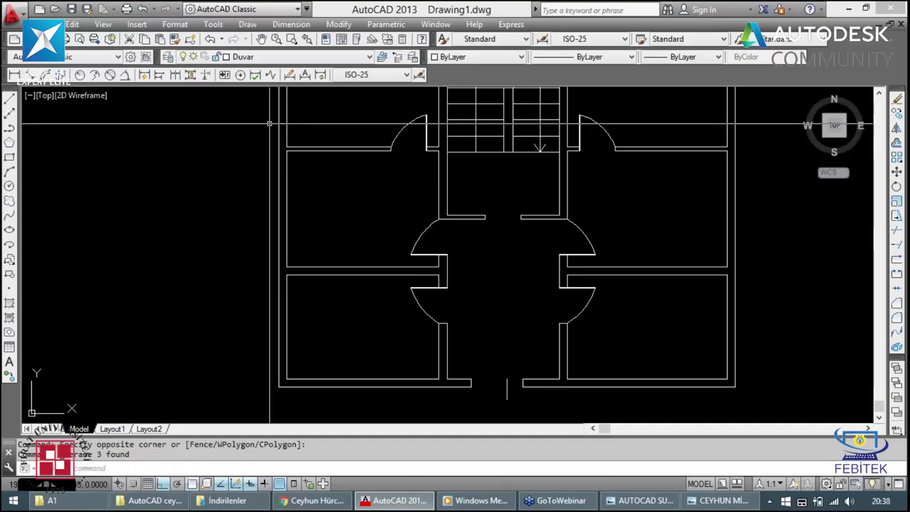
key("Delete")
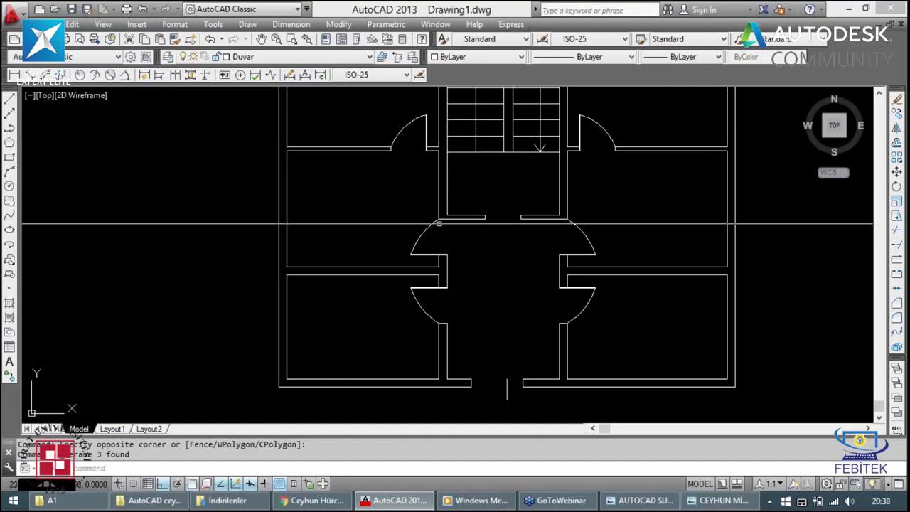
Step: Window-select the upper-left and upper-right doors of the plan
key("Escape")
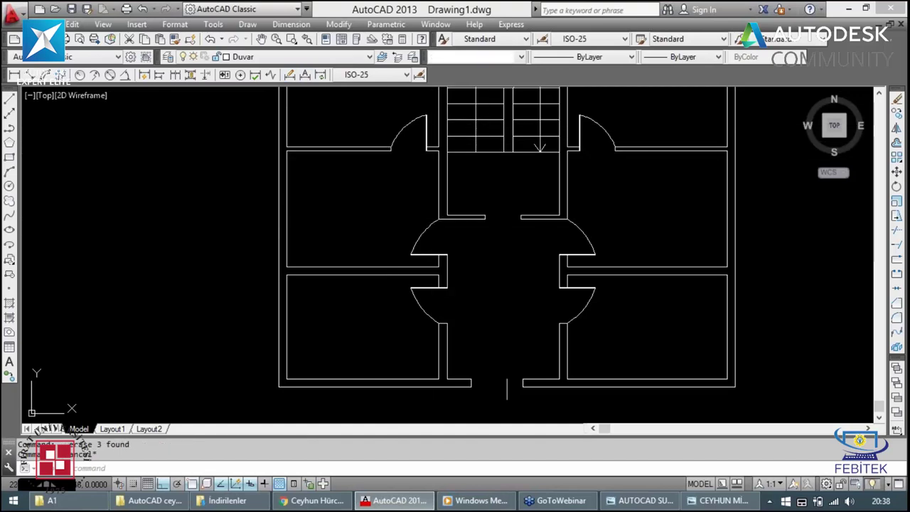
left_click(587, 128)
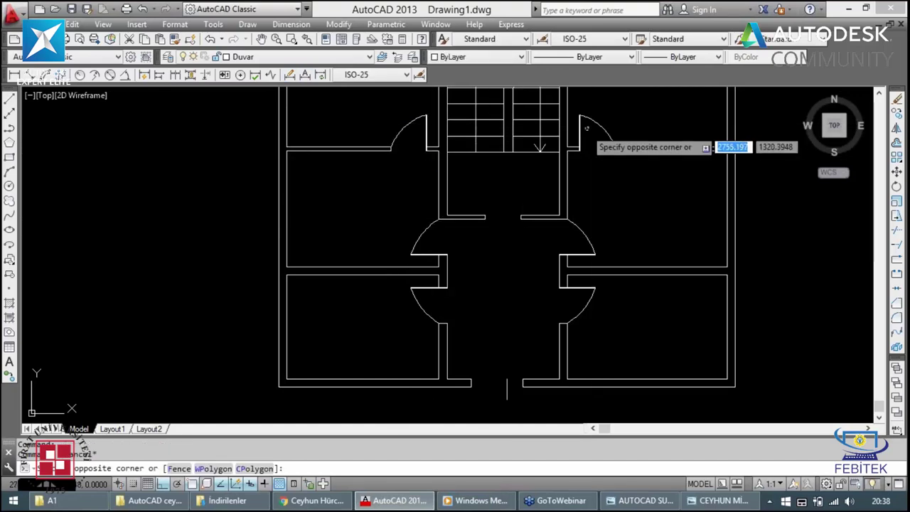
left_click(587, 129)
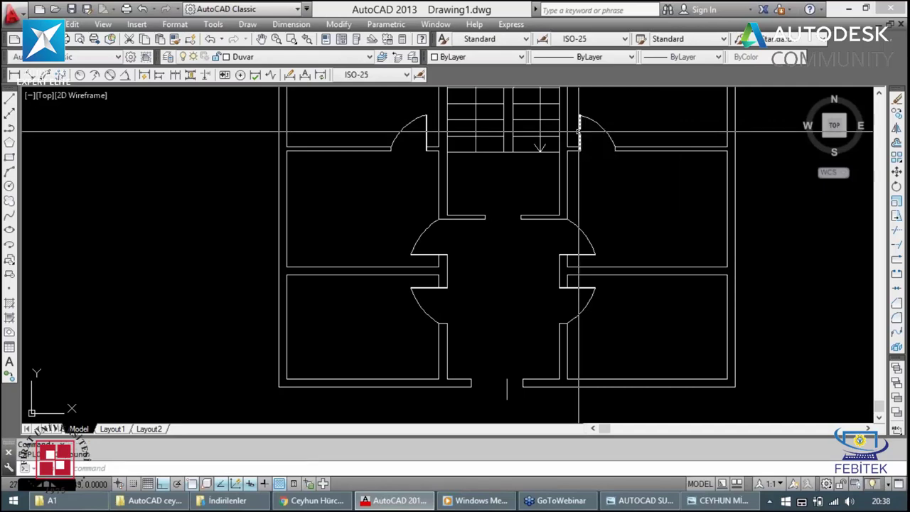
key("Escape")
left_click(418, 136)
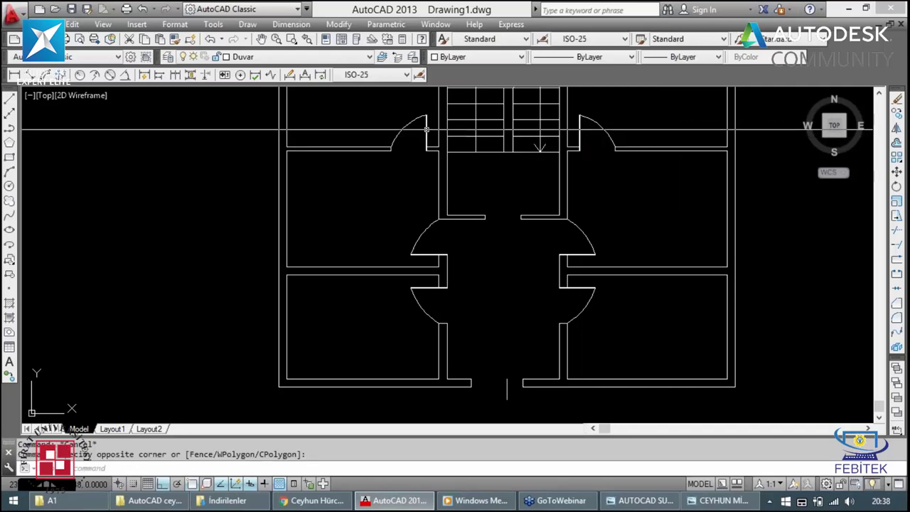
key("Escape")
left_click(373, 106)
left_click(433, 158)
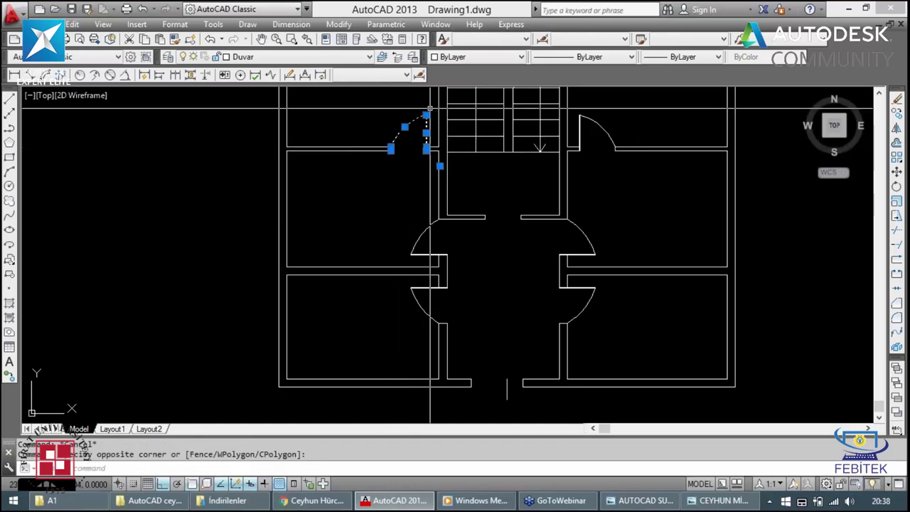
left_click(573, 110)
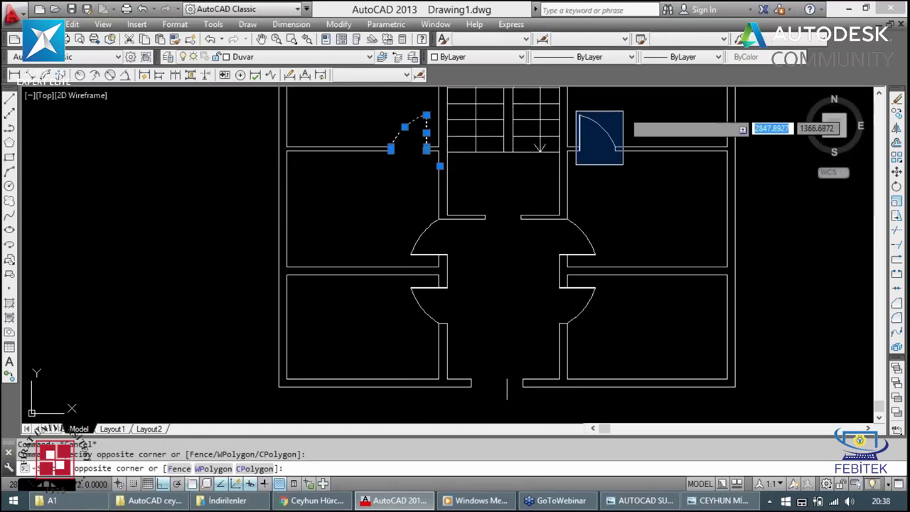
left_click(624, 162)
Step: Add the middle and lower doors, then move all six doors onto the kapı layer
left_click(536, 250)
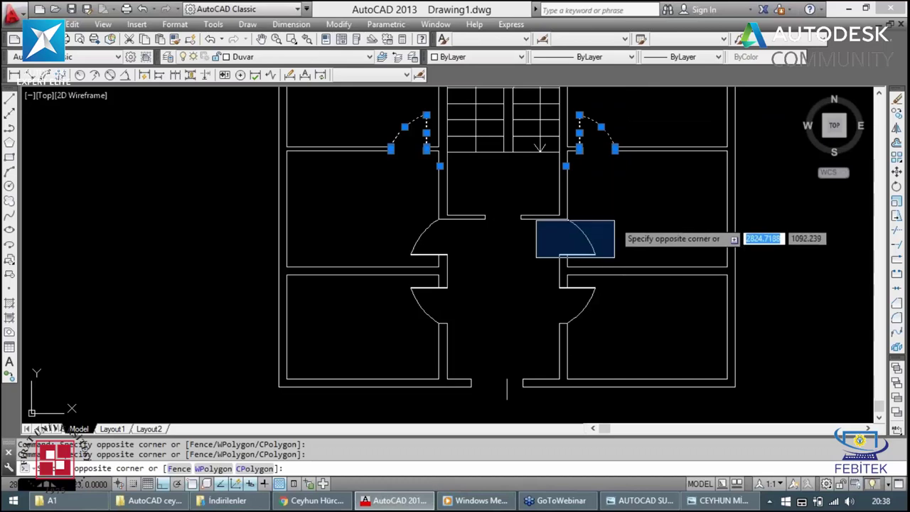
left_click(612, 216)
left_click(388, 265)
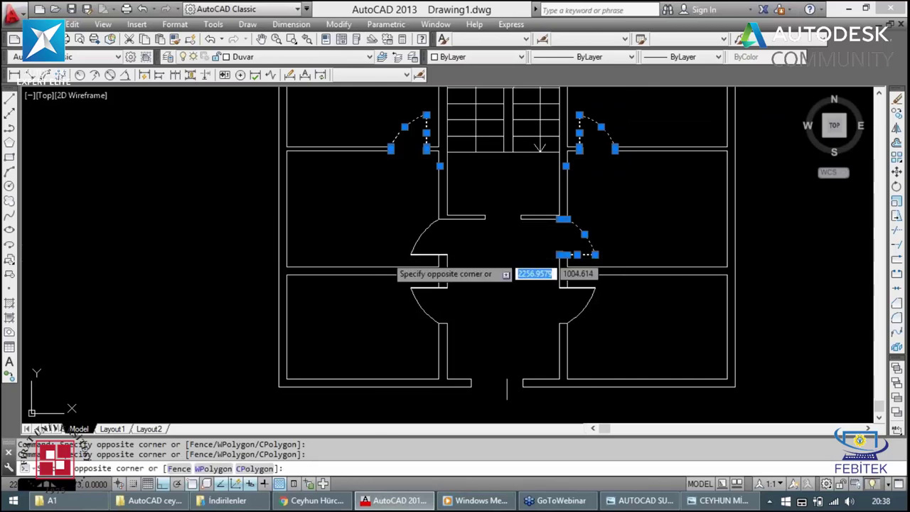
left_click(467, 217)
left_click(399, 328)
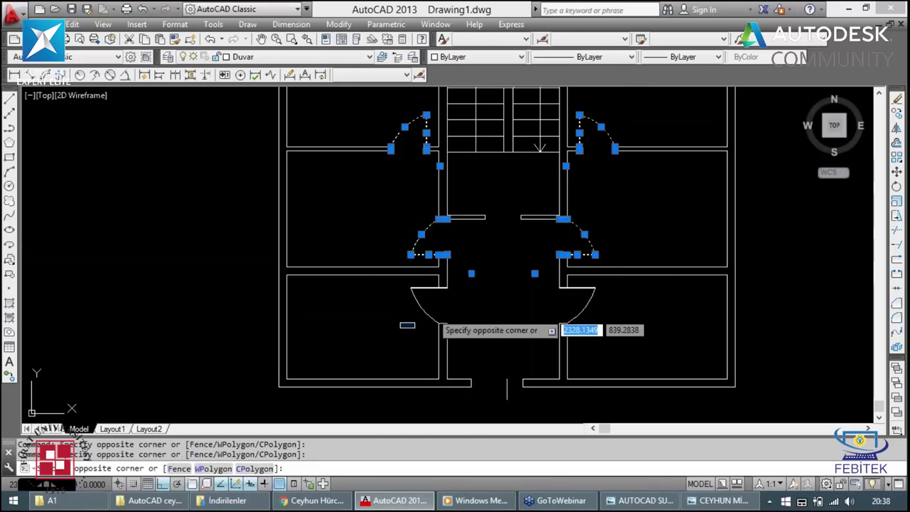
left_click(455, 282)
left_click(508, 305)
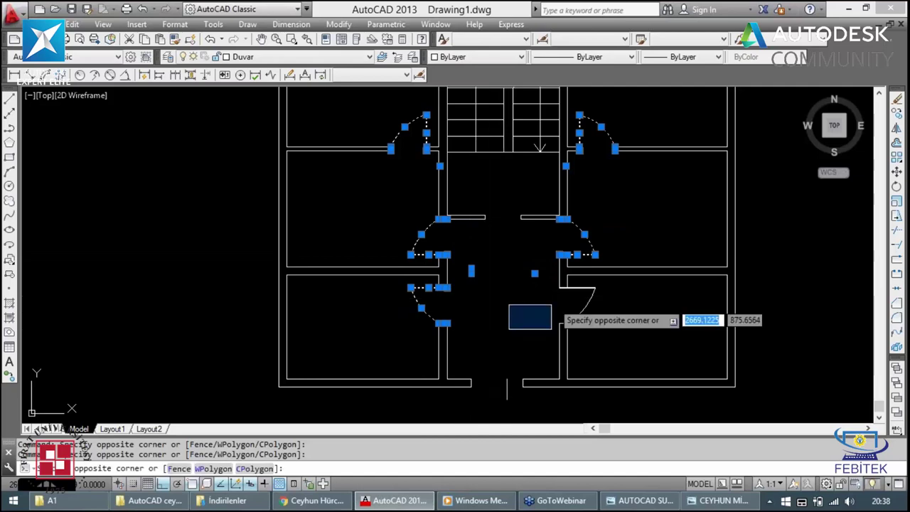
left_click(603, 333)
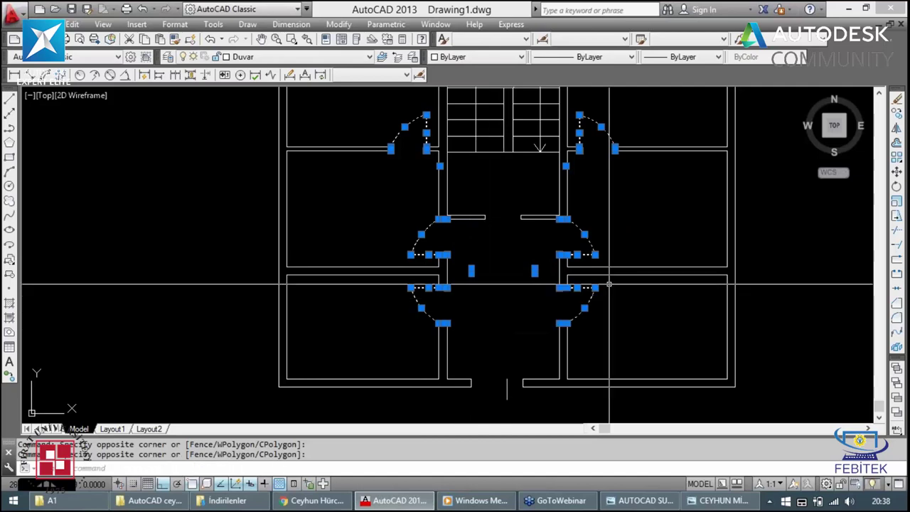
left_click(288, 56)
left_click(300, 85)
left_click(300, 86)
Step: Copy the upper-right door into the hallway opening
key("Escape")
key("Escape")
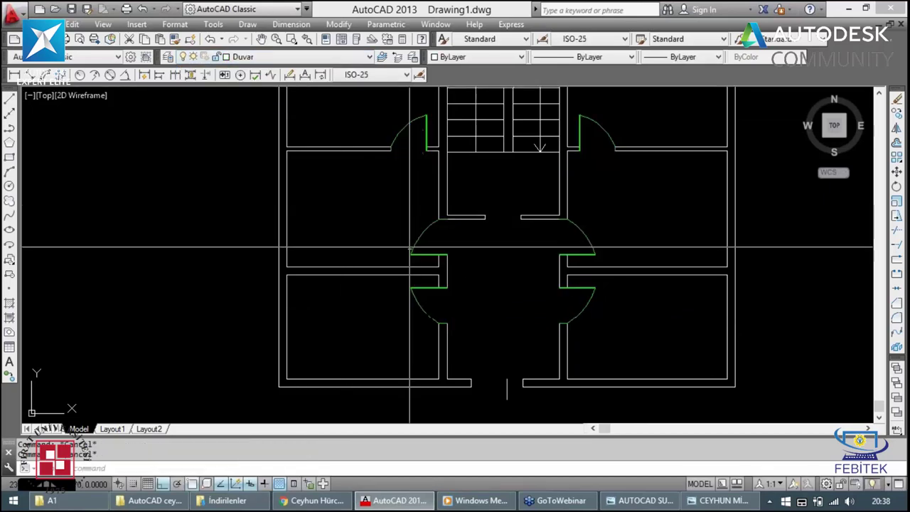
scroll(396, 239, "down", 2)
scroll(406, 304, "up", 2)
scroll(408, 313, "down", 4)
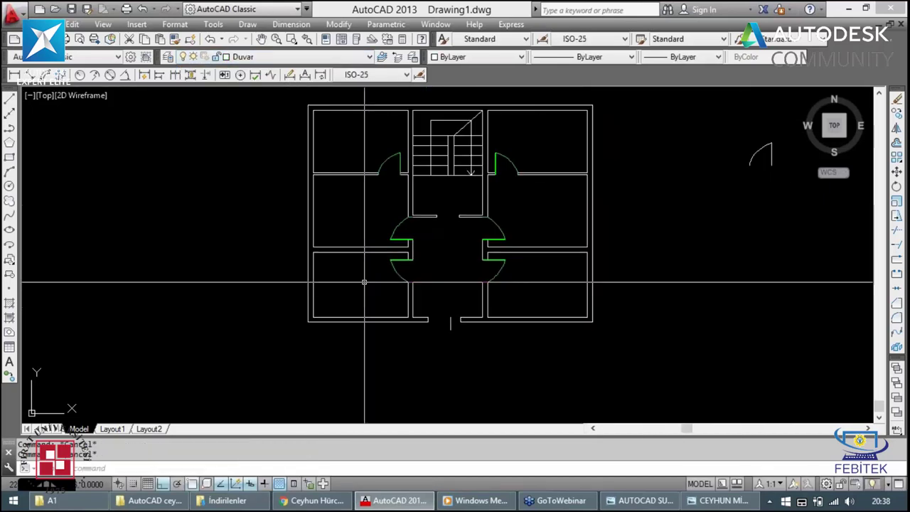
scroll(422, 247, "up", 4)
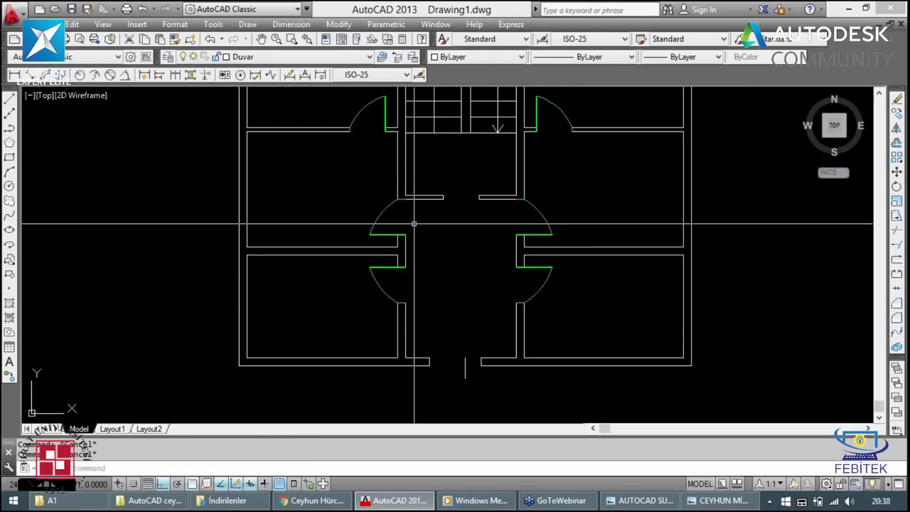
scroll(411, 221, "down", 2)
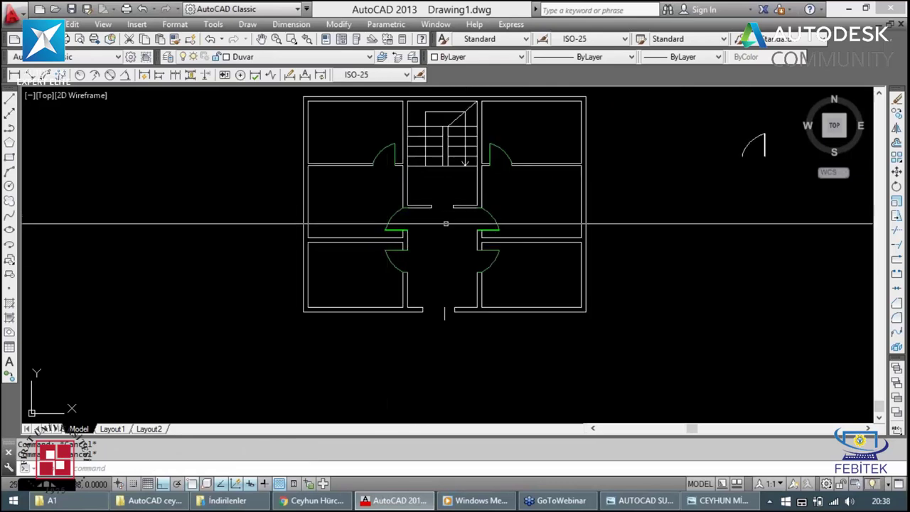
scroll(489, 173, "up", 2)
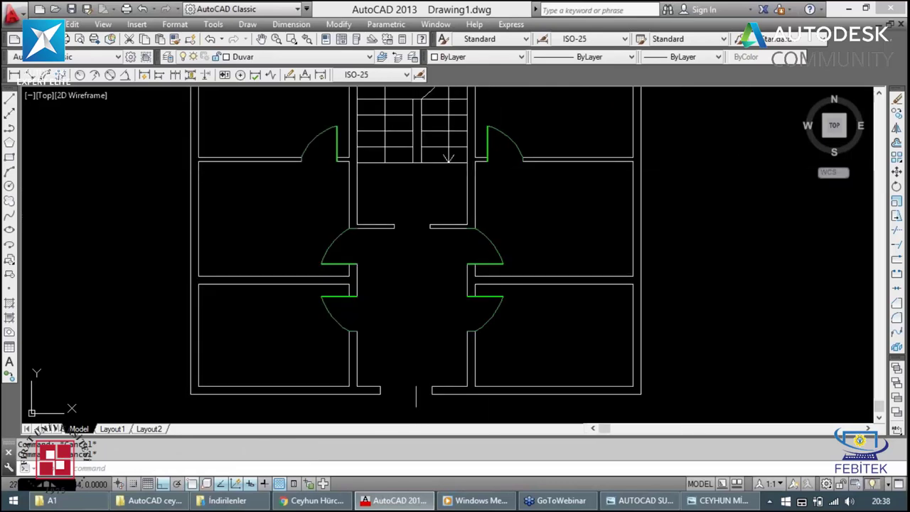
left_click(487, 171)
left_click(530, 128)
type("ca")
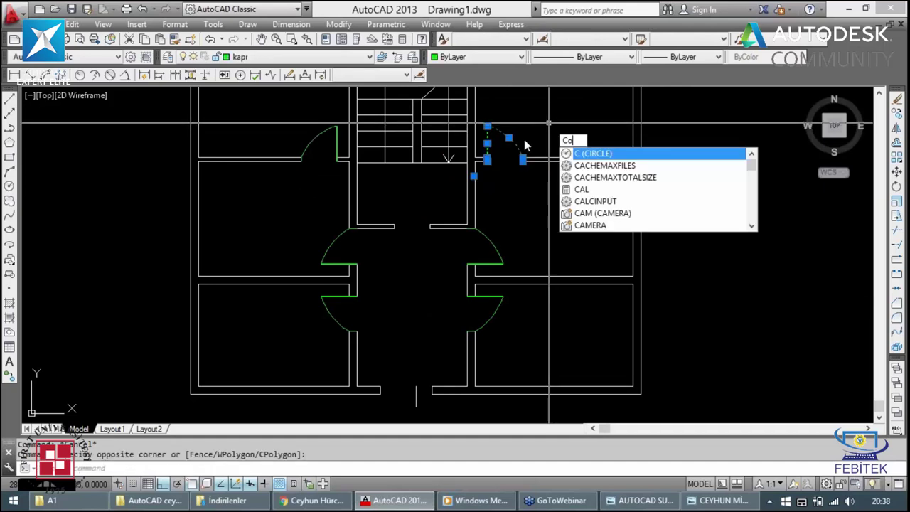
key("Return")
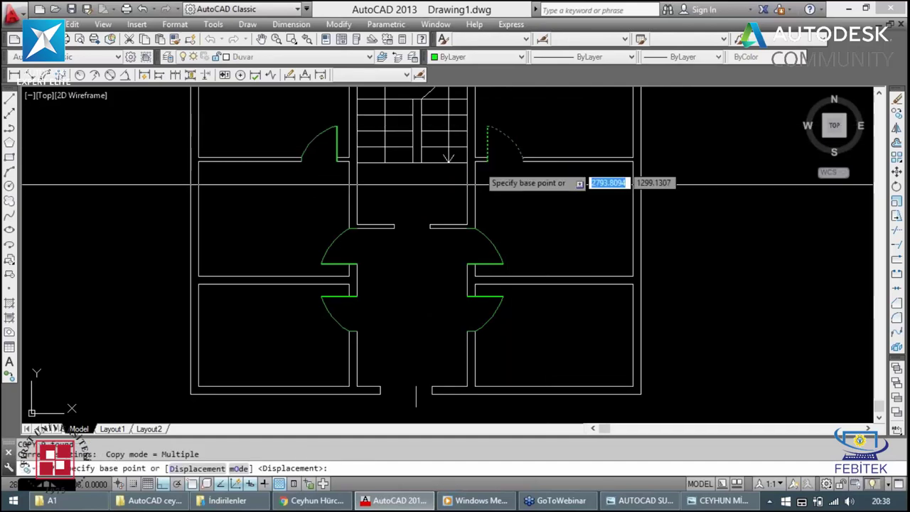
scroll(469, 177, "up", 4)
left_click(466, 372)
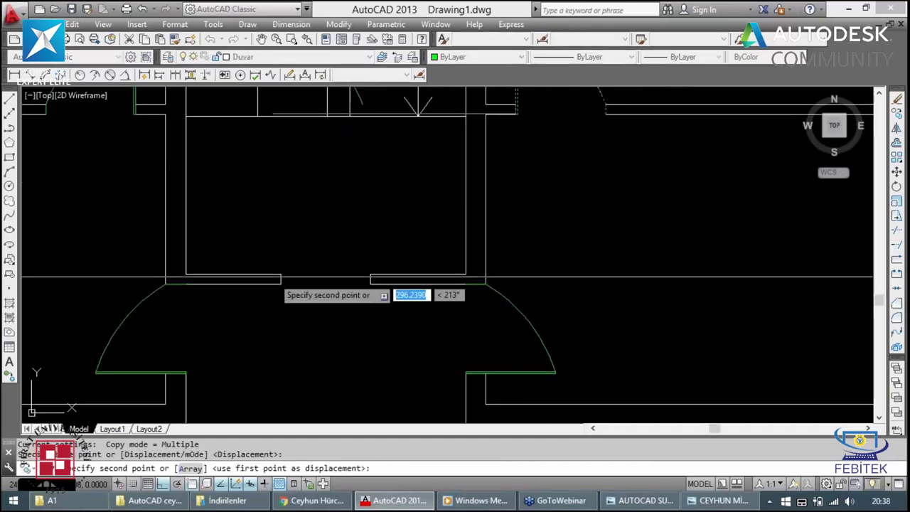
left_click(281, 285)
scroll(393, 235, "down", 4)
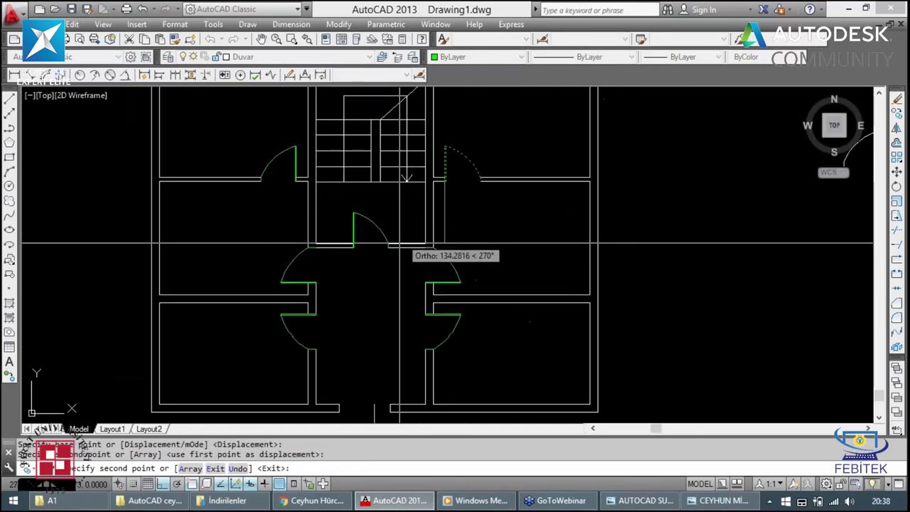
key("Escape")
Step: Copy the door and its swing arc into the new wall opening
scroll(386, 328, "down", 2)
scroll(386, 328, "up", 4)
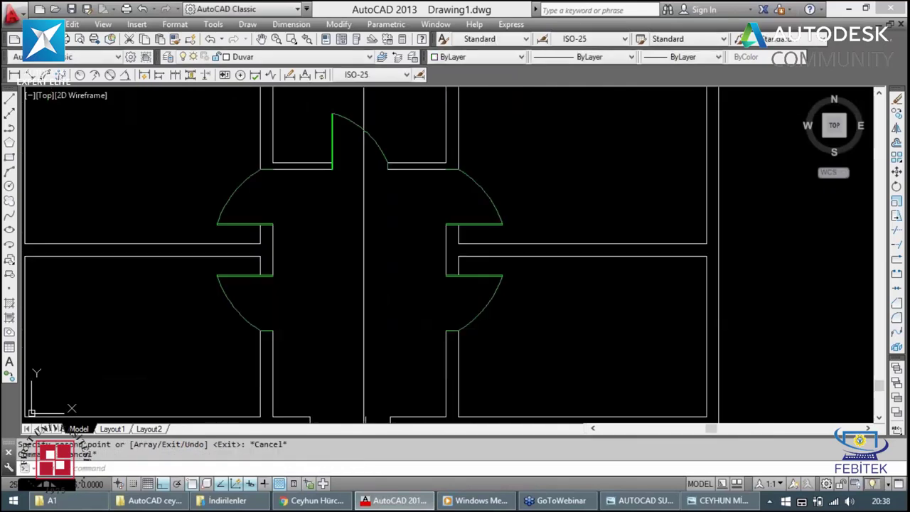
middle_click_drag(342, 419, 313, 247)
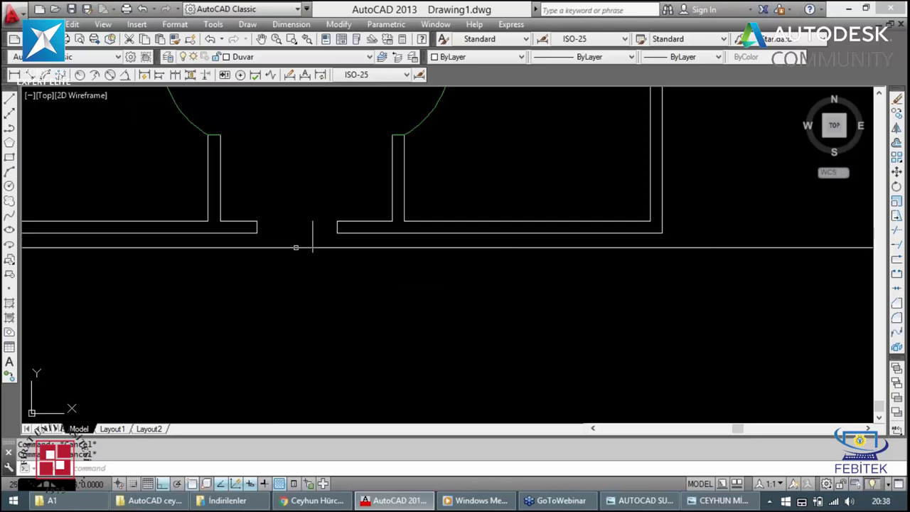
scroll(222, 215, "down", 2)
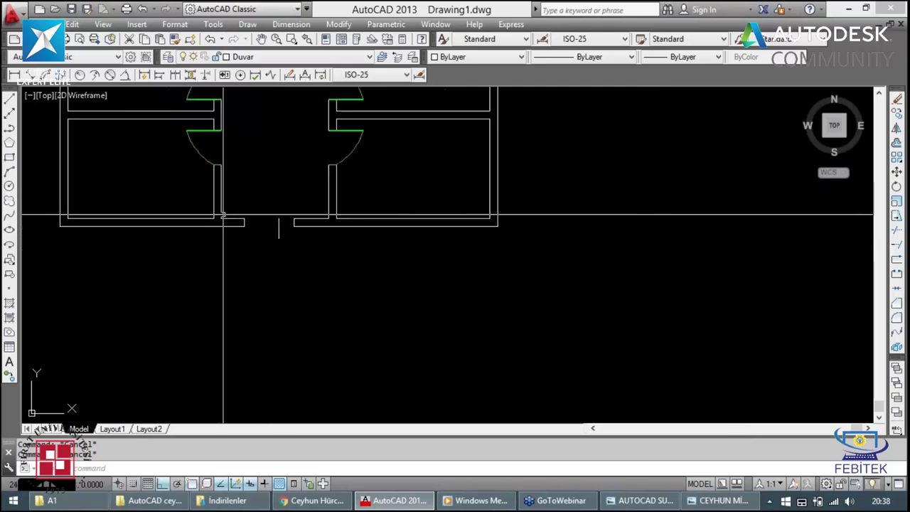
scroll(217, 135, "down", 2)
scroll(229, 129, "up", 2)
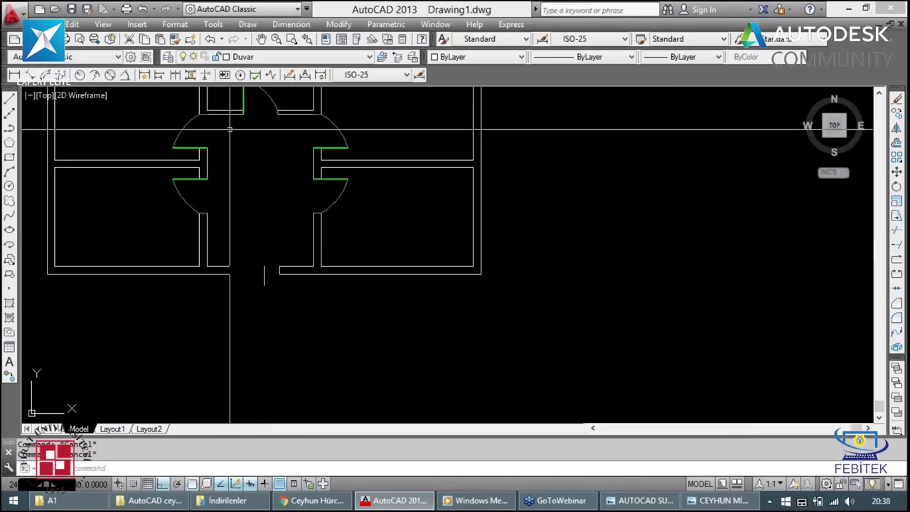
left_click(229, 129)
scroll(273, 108, "down", 2)
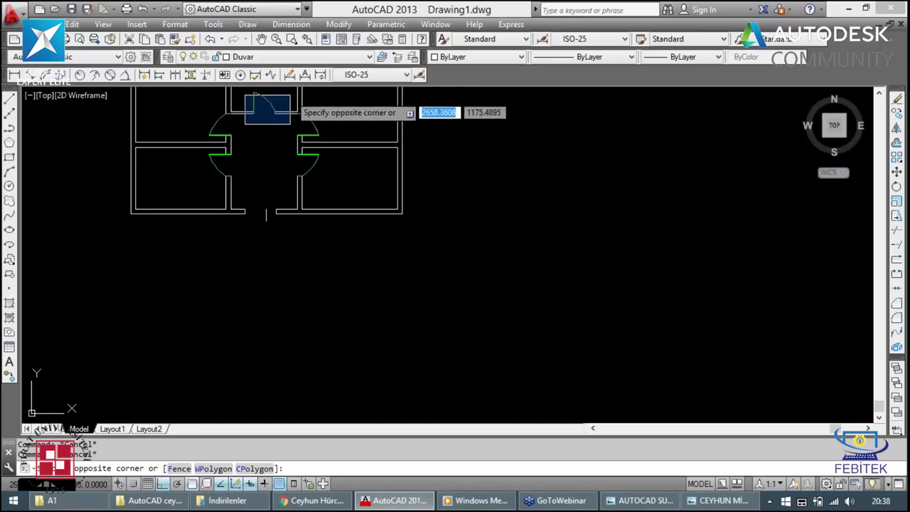
left_click(287, 92)
type("co")
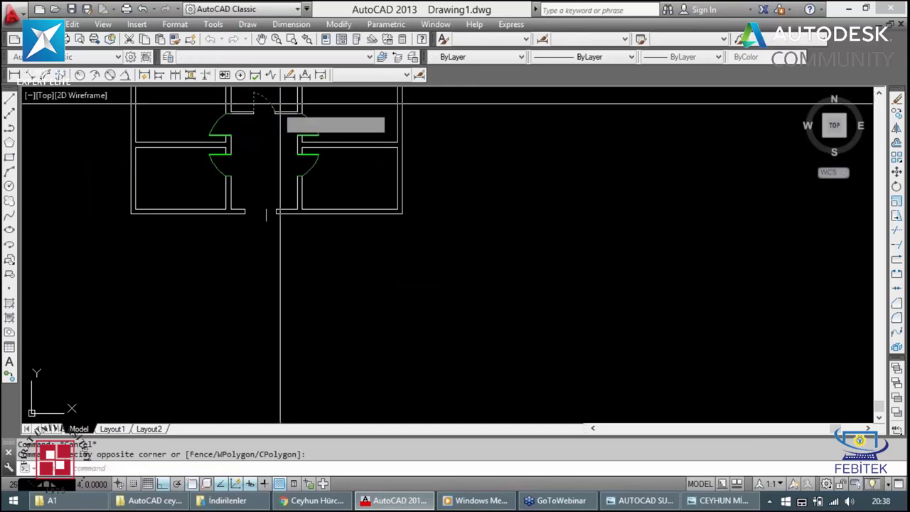
key("Return")
scroll(242, 135, "up", 2)
scroll(244, 152, "up", 4)
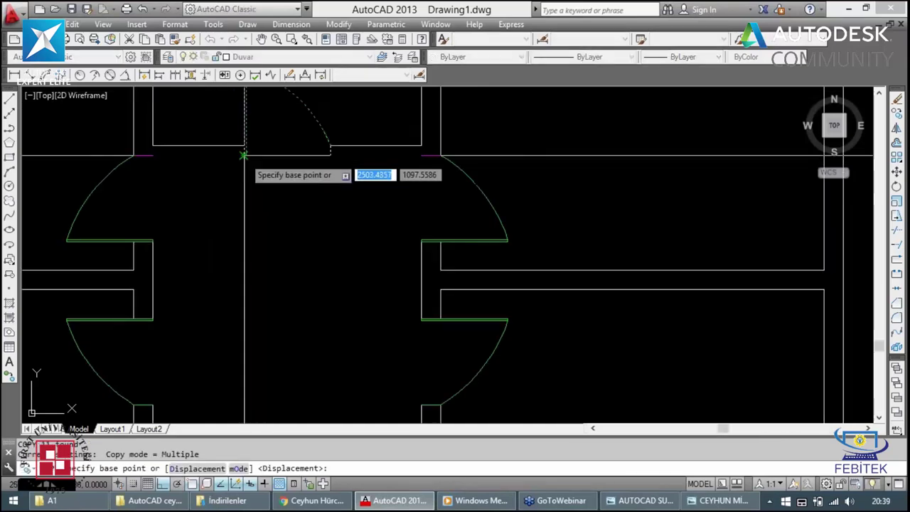
left_click(245, 154)
scroll(244, 154, "down", 6)
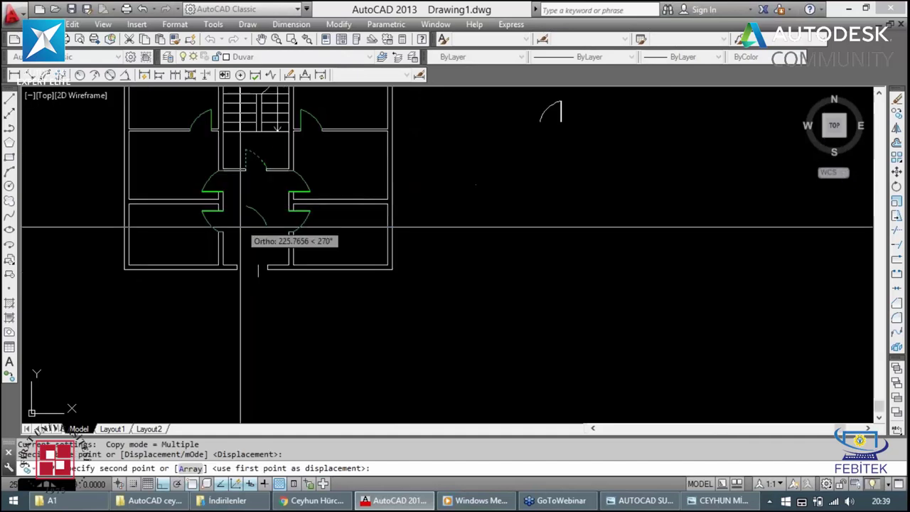
scroll(234, 256, "up", 4)
left_click(233, 263)
key("Escape")
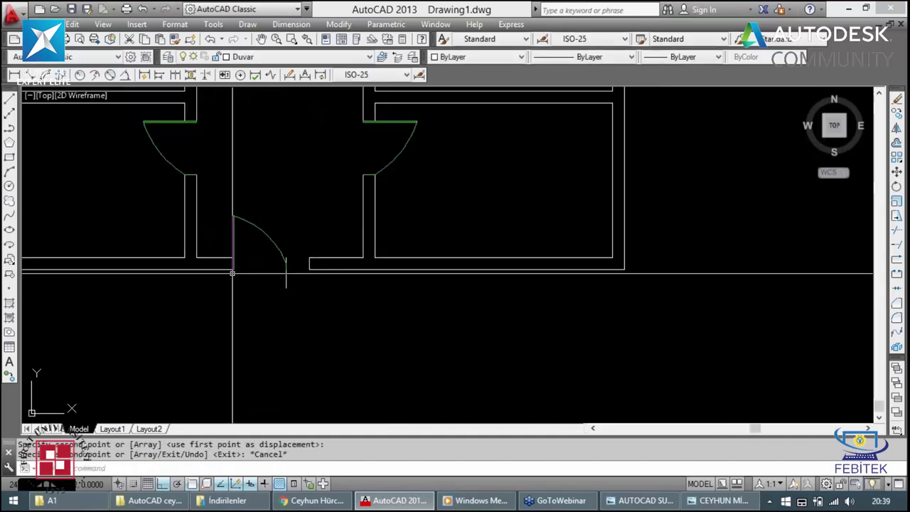
Step: Copy the green door leaf to the opening's right side
left_click(227, 275)
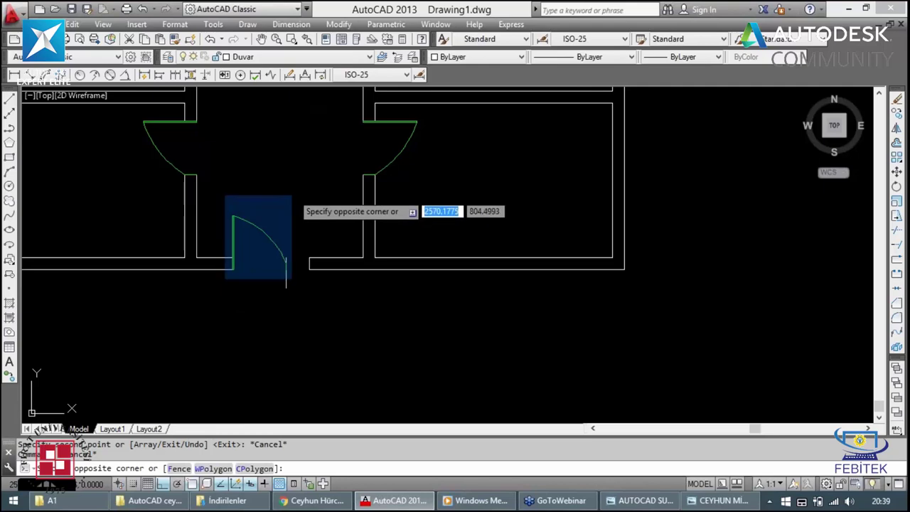
key("Escape")
left_click(217, 283)
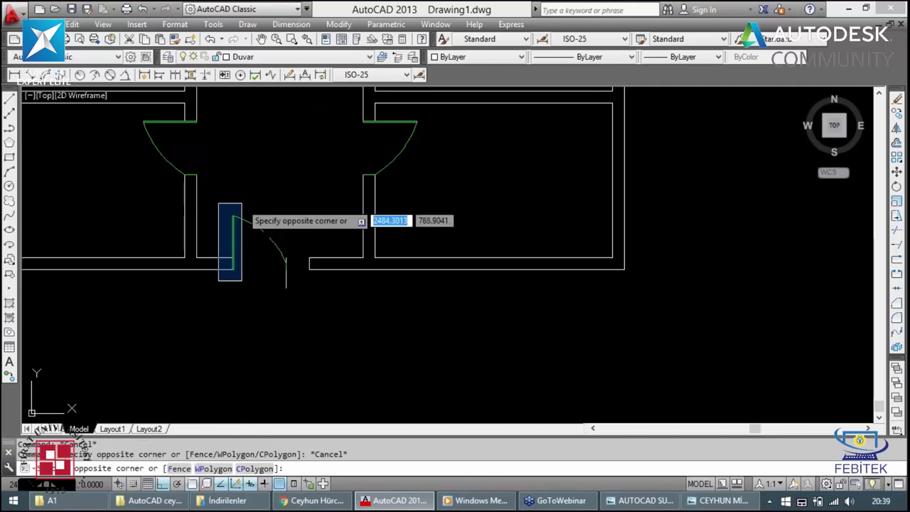
left_click(240, 203)
type("co")
key("Return")
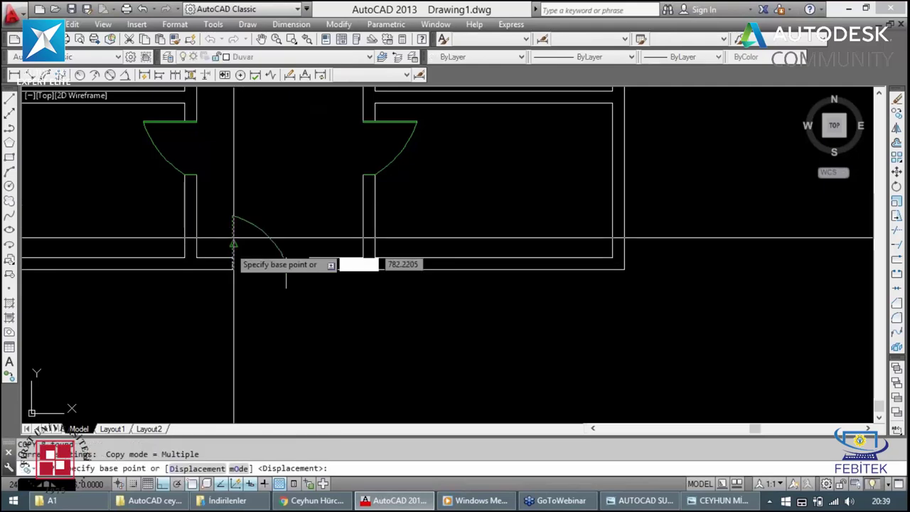
left_click(232, 262)
scroll(221, 237, "up", 3)
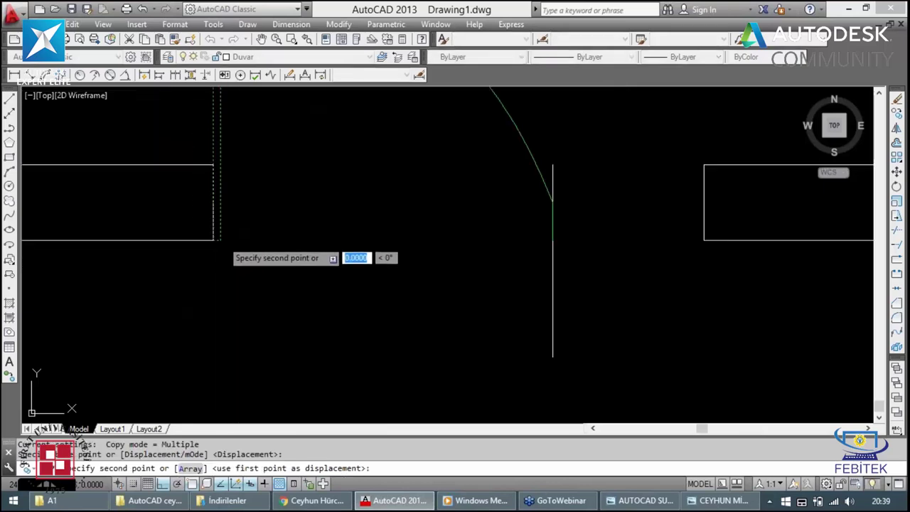
scroll(375, 251, "down", 2)
left_click(411, 243)
key("Escape")
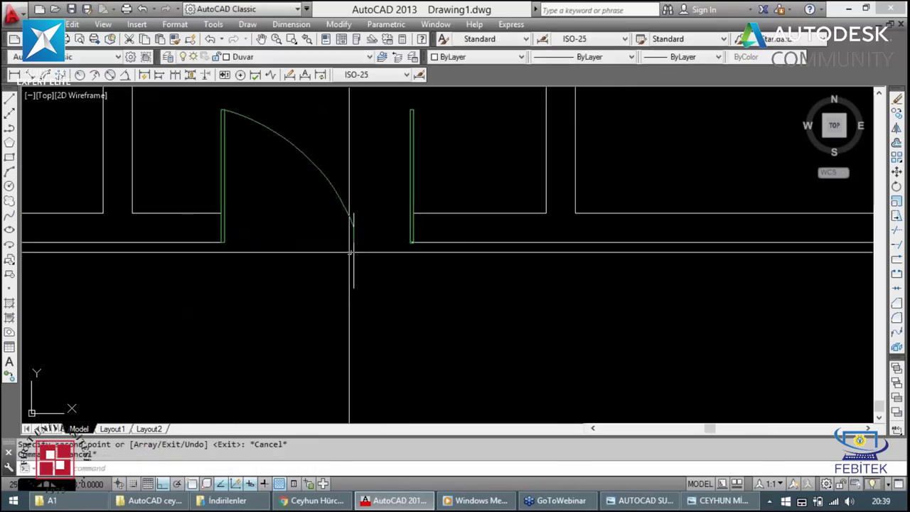
Step: Draw a three-point arc from the first door's tip to the right leaf's top, then grab its middle grip
type("AR")
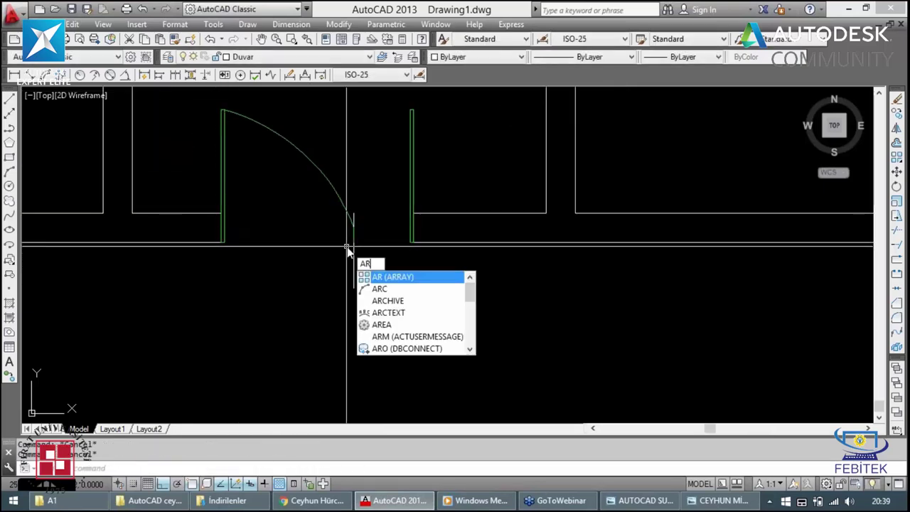
key("Return")
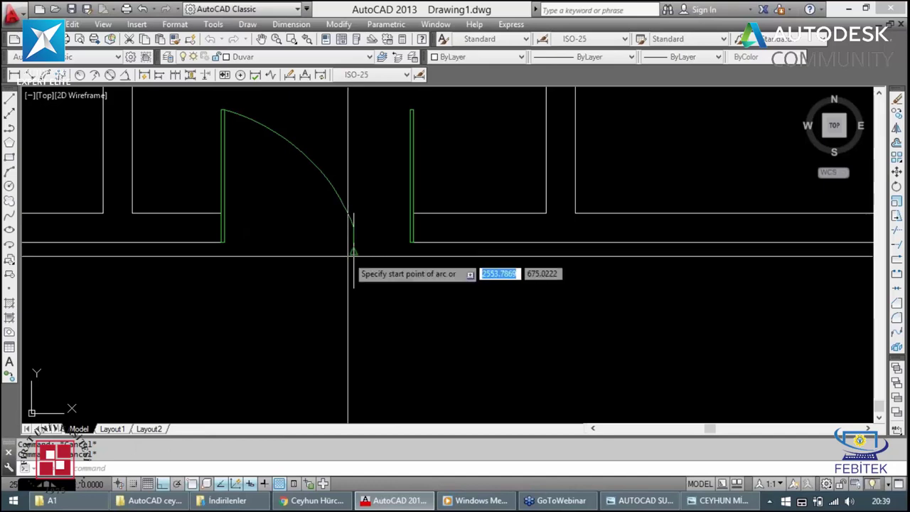
left_click(353, 251)
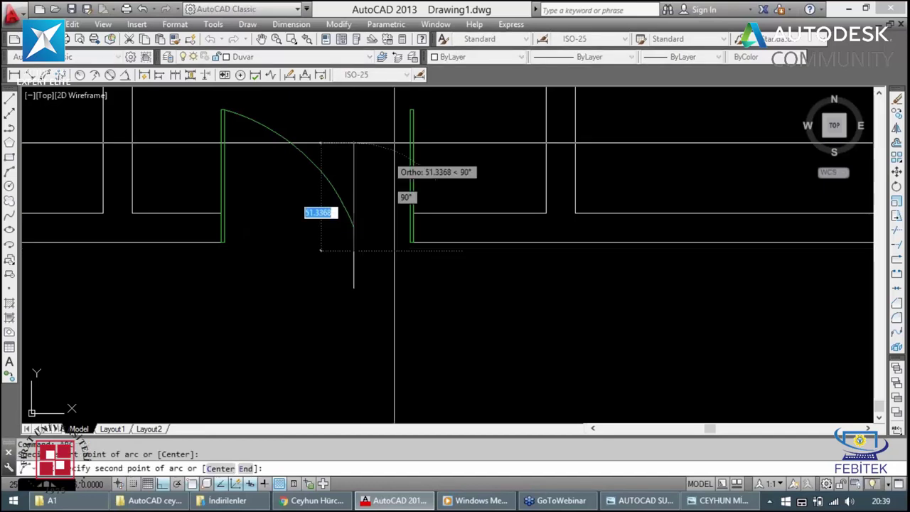
key("F8")
left_click(385, 142)
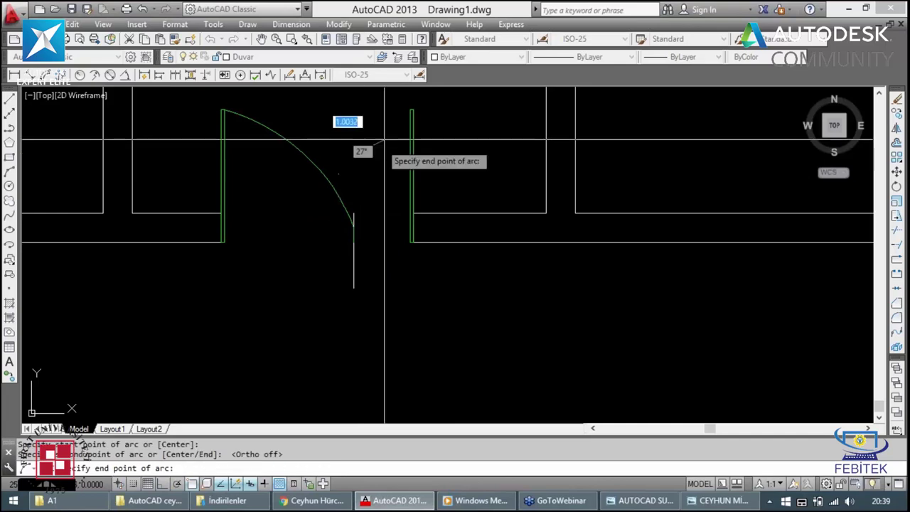
left_click(411, 107)
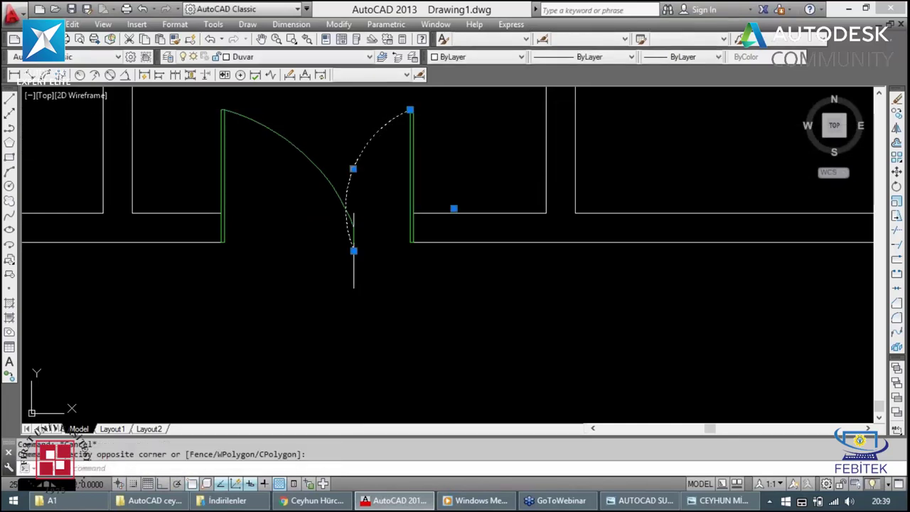
left_click(352, 168)
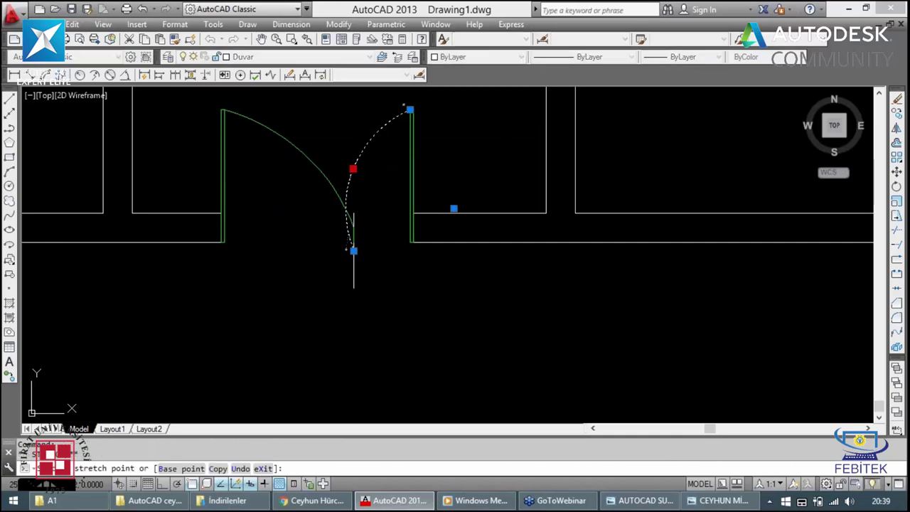
Step: Flatten the arc, then erase the right door leaf and its arc
left_click(370, 178)
key("Escape")
scroll(351, 231, "down", 2)
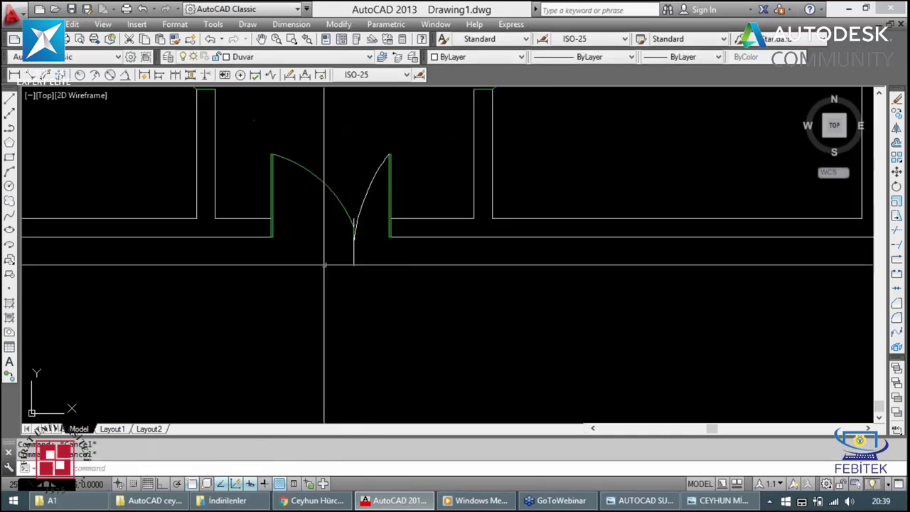
left_click(334, 256)
left_click(419, 122)
key("Delete")
key("Delete")
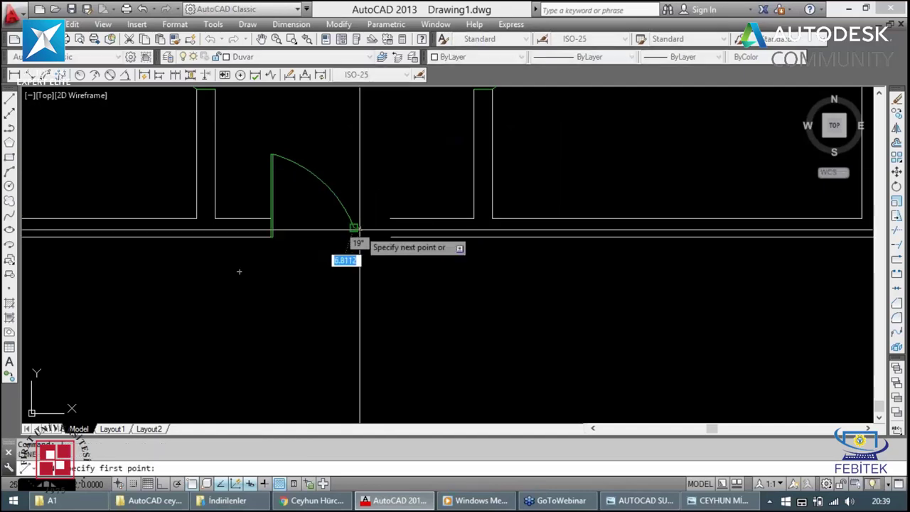
Step: Finish the short opening line and stretch the right wall ends left to narrow the opening
left_click(354, 260)
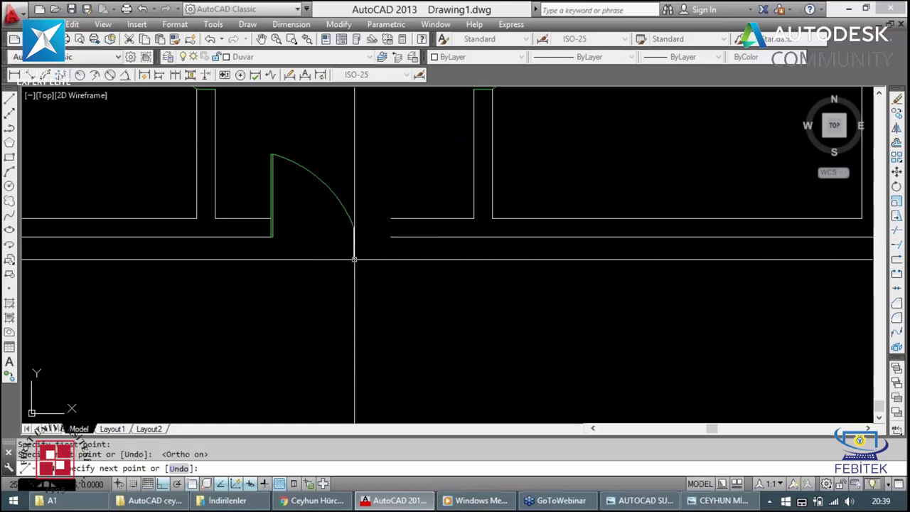
key("Escape")
left_click(416, 207)
left_click(376, 259)
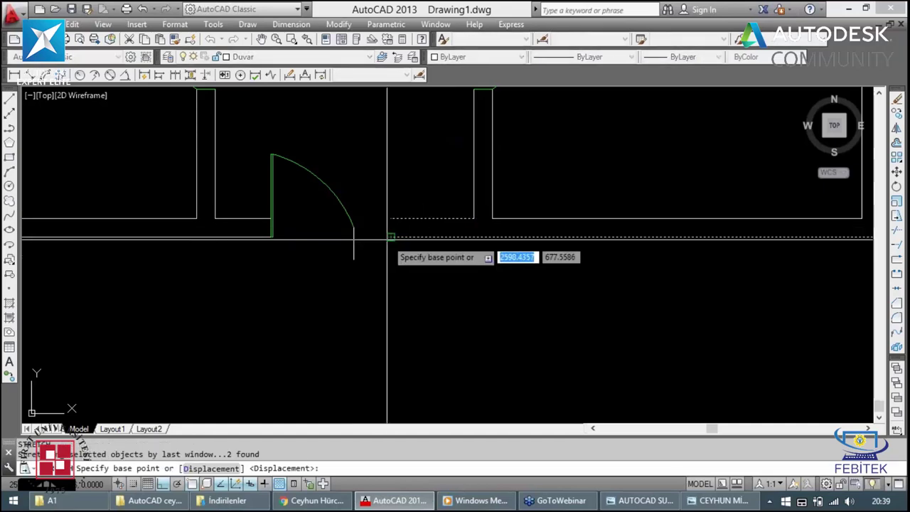
left_click(391, 236)
left_click(354, 236)
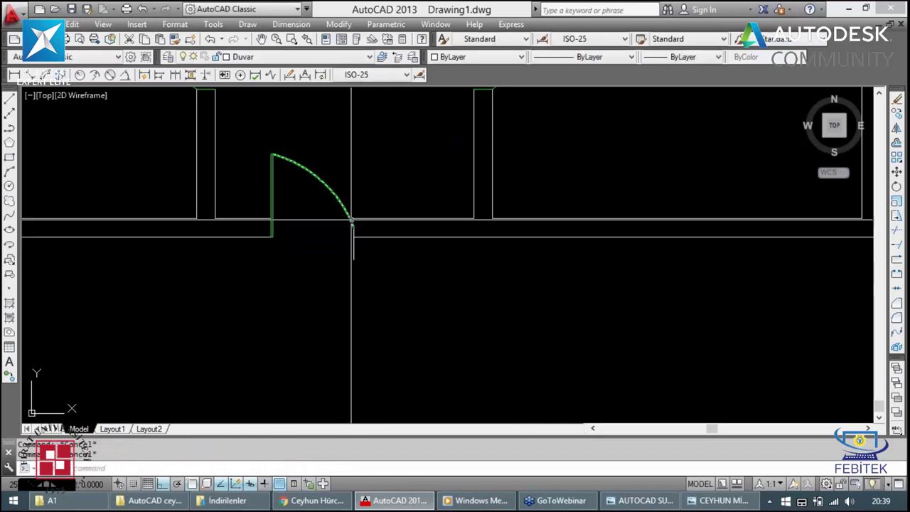
Step: Stretch the swing arc's end point to the wall corner
left_click(320, 179)
scroll(352, 219, "up", 5)
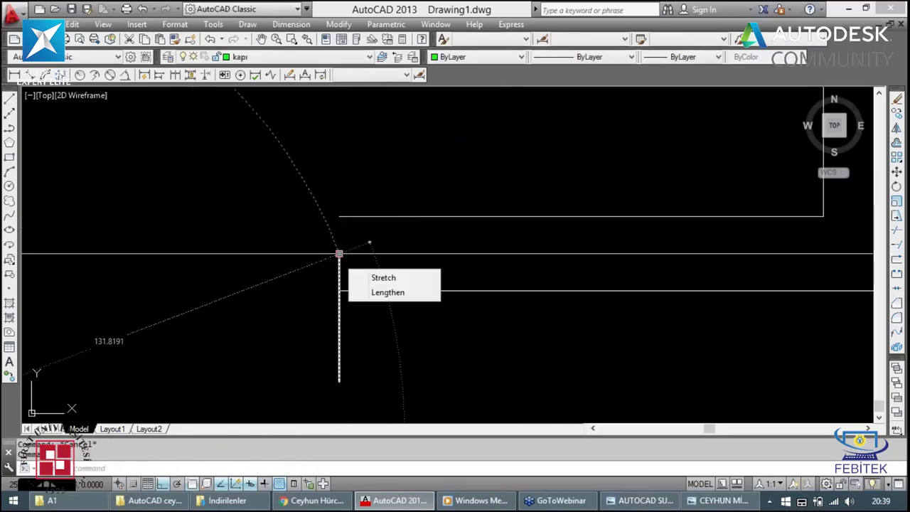
left_click(339, 253)
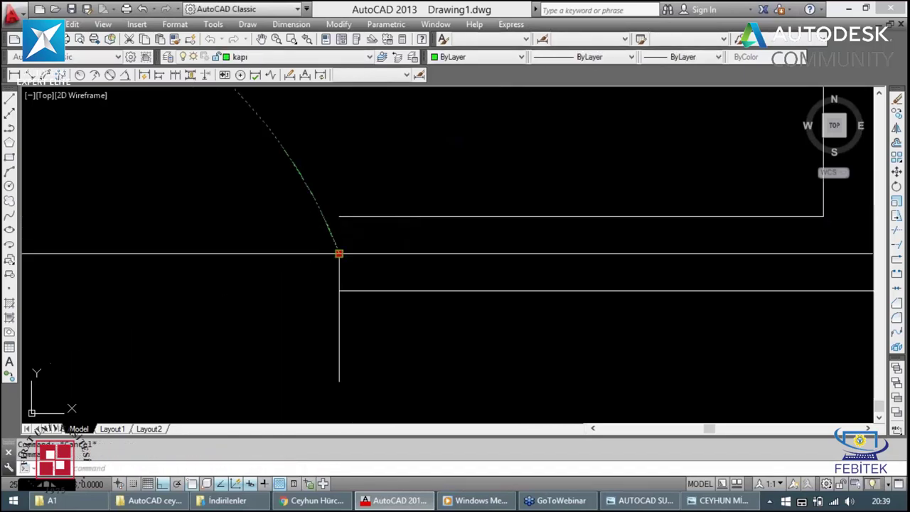
left_click(339, 215)
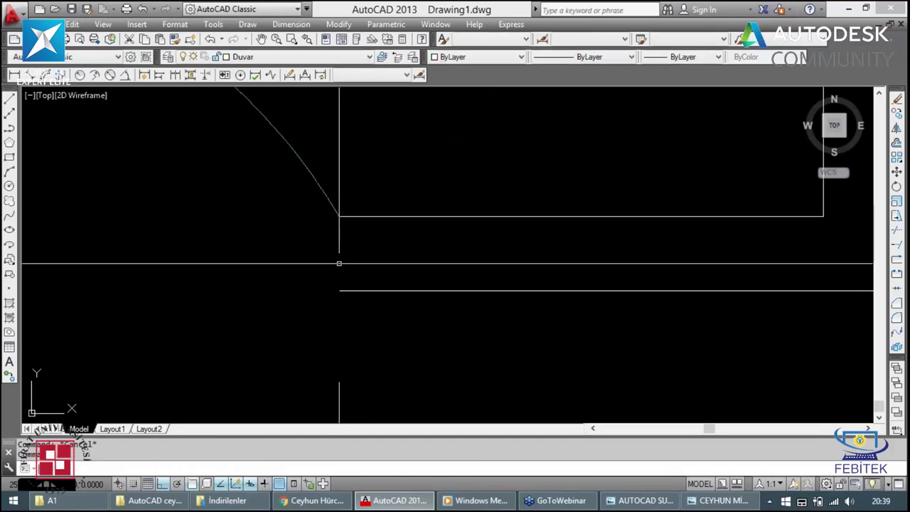
Step: Extend the vertical door line up to the wall and zoom to check the plan
type("ex")
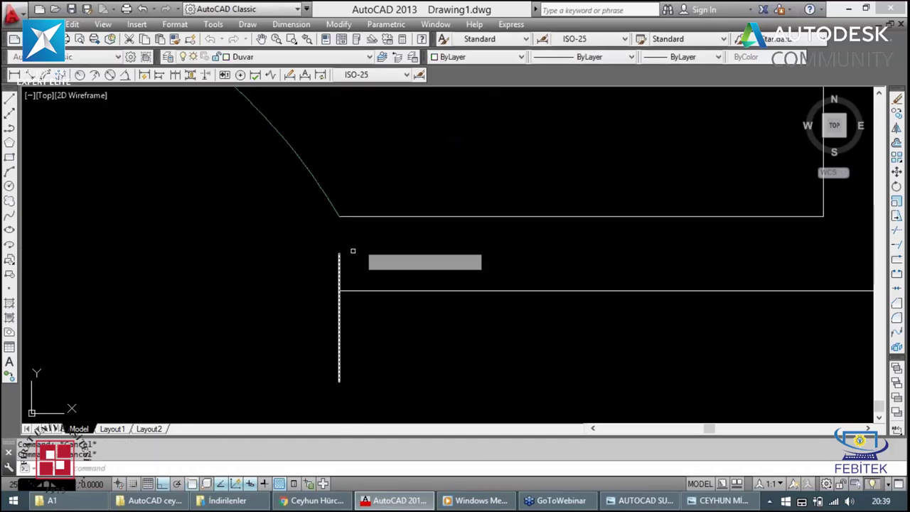
key("Return")
key("Return")
left_click(319, 260)
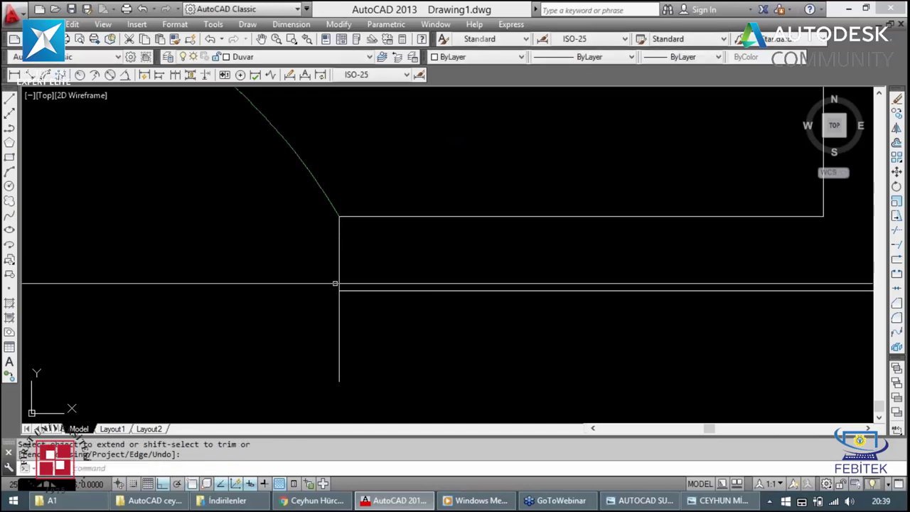
key("Return")
key("Return")
key("Return")
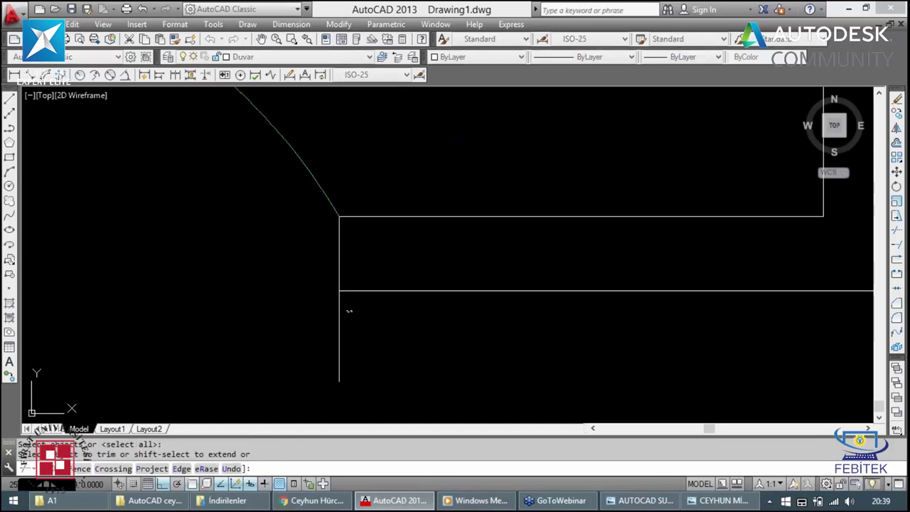
key("Escape")
scroll(347, 306, "down", 2)
scroll(346, 302, "down", 2)
scroll(344, 299, "down", 2)
scroll(344, 296, "up", 2)
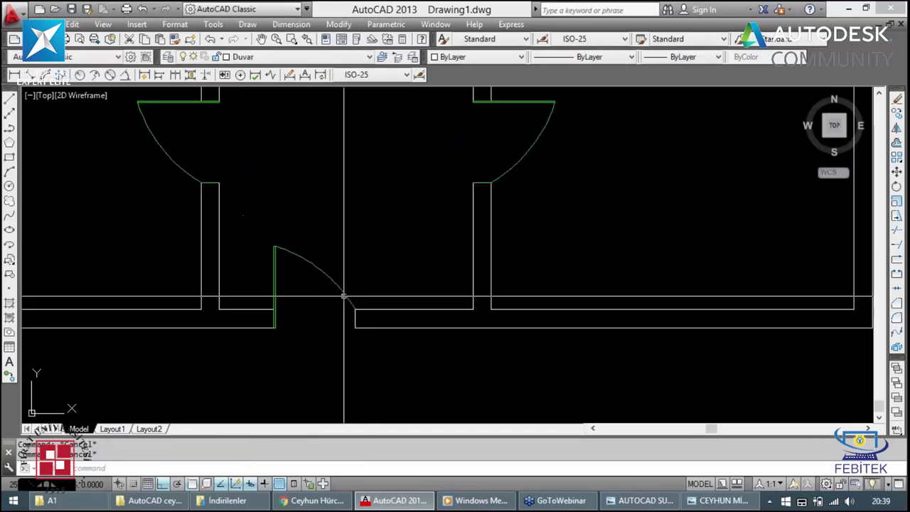
scroll(343, 294, "down", 2)
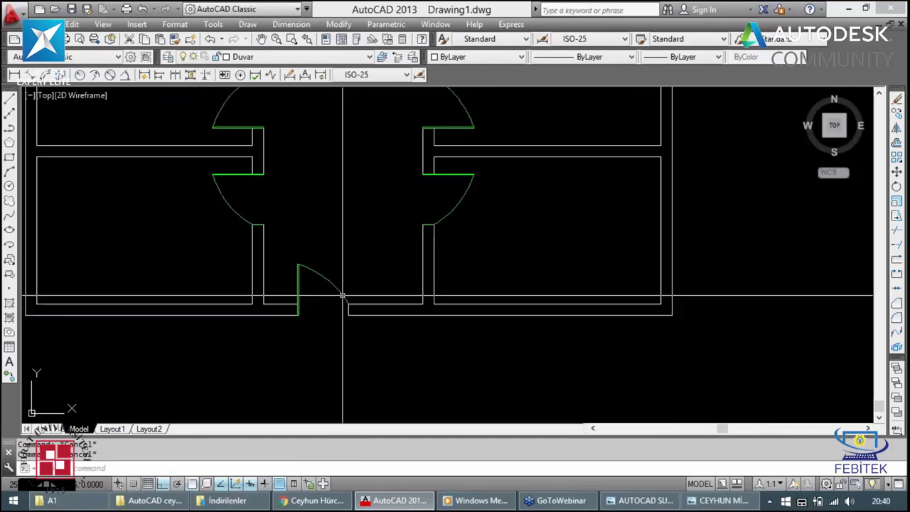
Step: Select the entrance door and nearby walls, then abandon an initial stretch attempt
left_click(376, 270)
left_click(331, 331)
type("s")
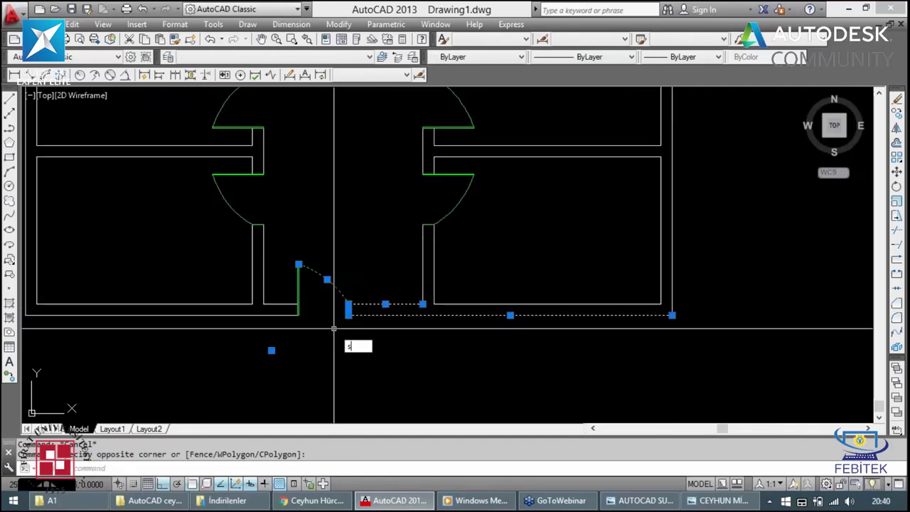
key("Return")
key("Escape")
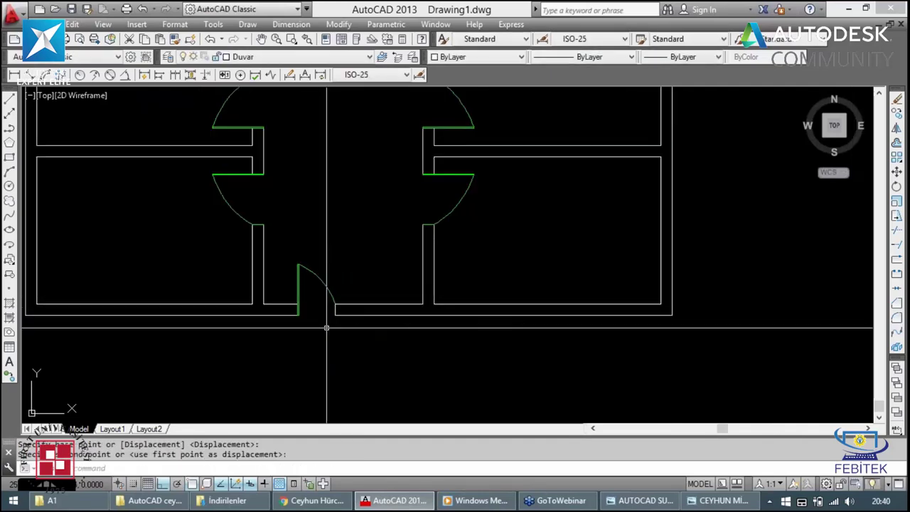
left_click(365, 254)
type("ma")
key("Escape")
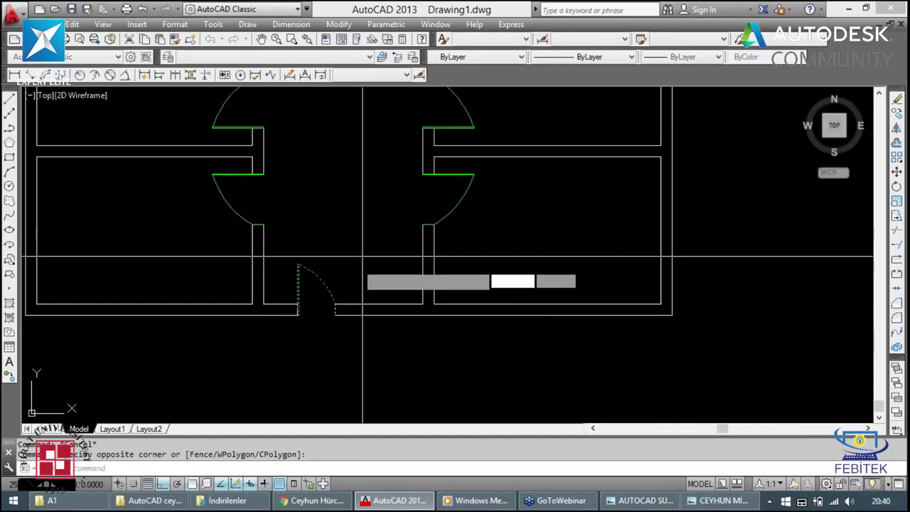
Step: Mirror the door leaf across a vertical axis at the wall end, keeping the original
type("mi")
key("Return")
left_click(335, 313)
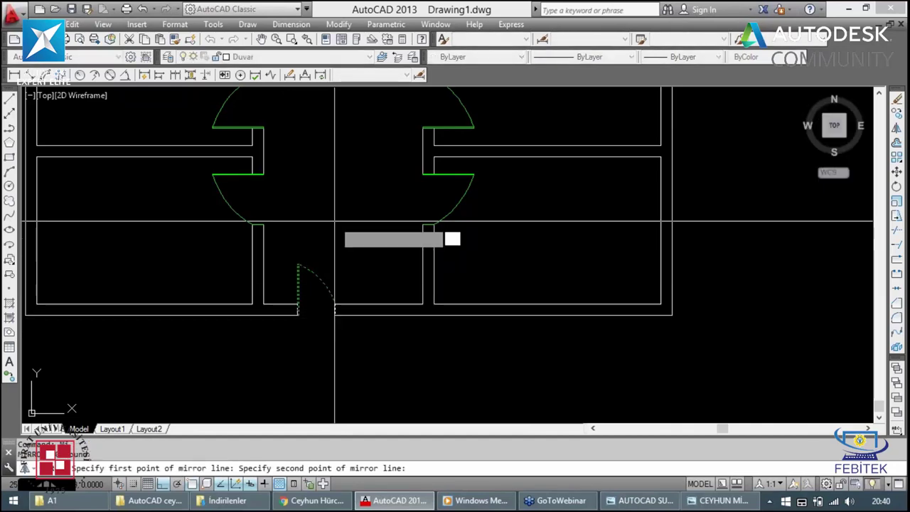
left_click(334, 222)
key("Return")
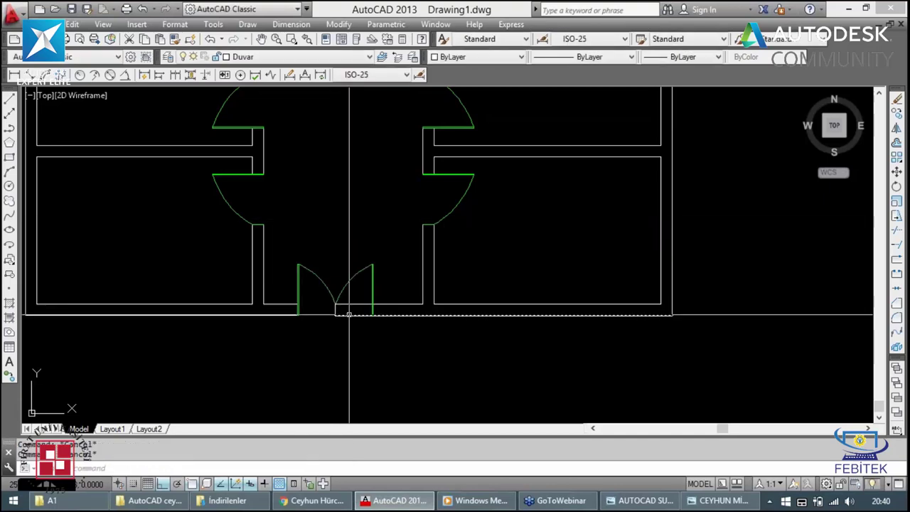
Step: Trim away the wall line between the two door leaves
type("tr")
key("Return")
key("Return")
left_click_drag(349, 306, 346, 317)
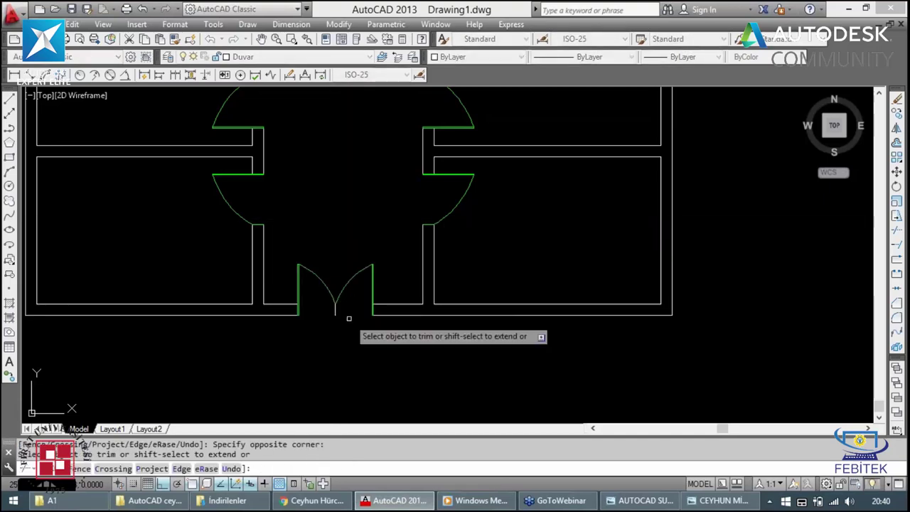
key("Escape")
Step: Stretch the double door and adjoining wall lines into place at the entrance
scroll(322, 325, "down", 2)
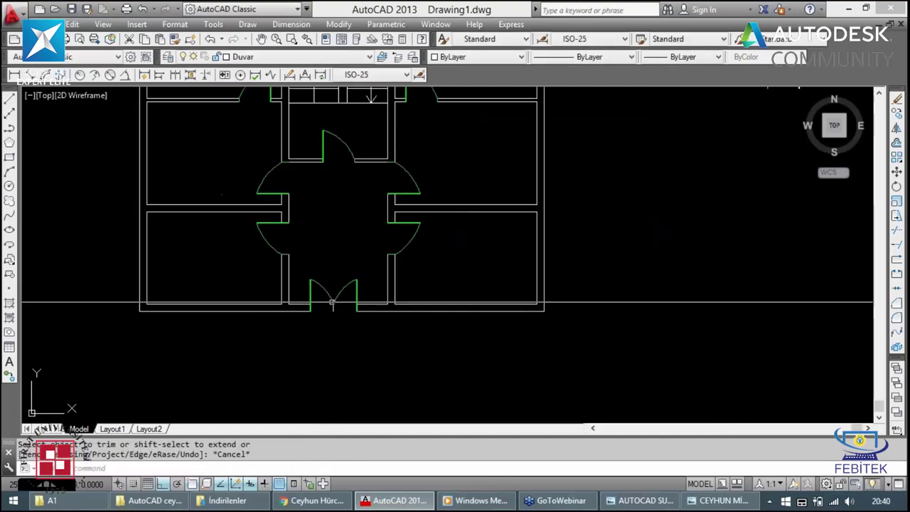
left_click(369, 267)
left_click(304, 318)
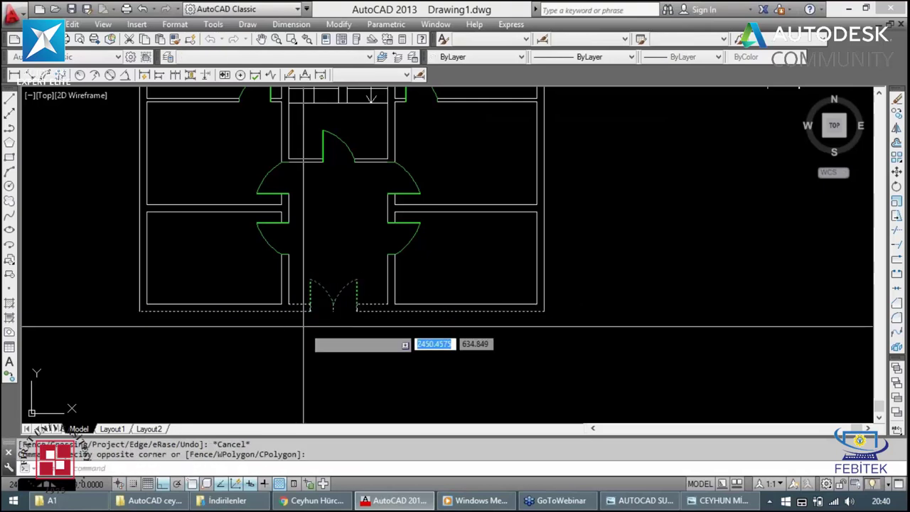
type("s")
key("Return")
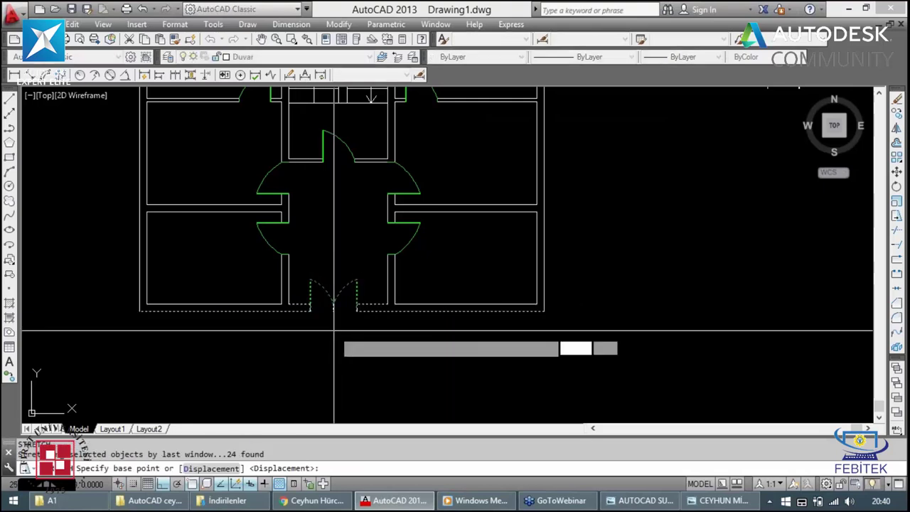
left_click(315, 327)
left_click(338, 331)
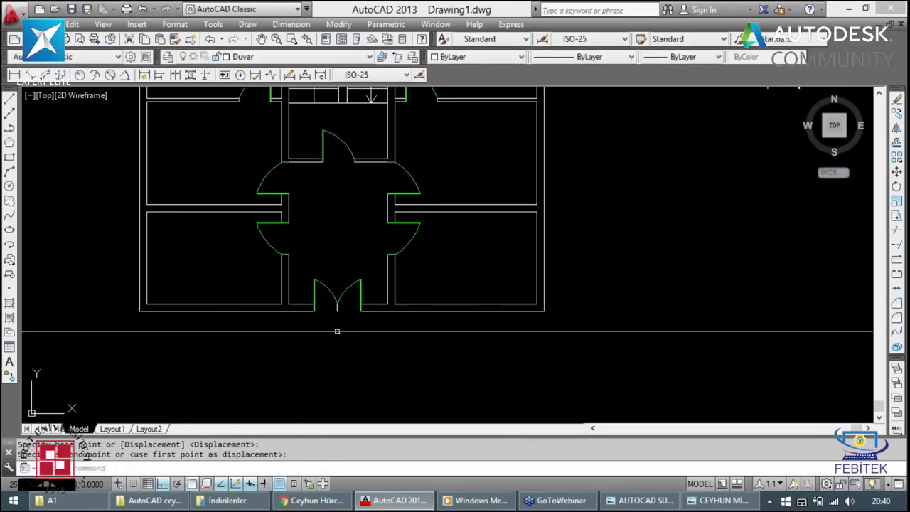
Step: Erase the two stray door arcs at the right and top left of the plan
scroll(307, 317, "down", 2)
scroll(313, 270, "down", 1)
scroll(320, 235, "down", 2)
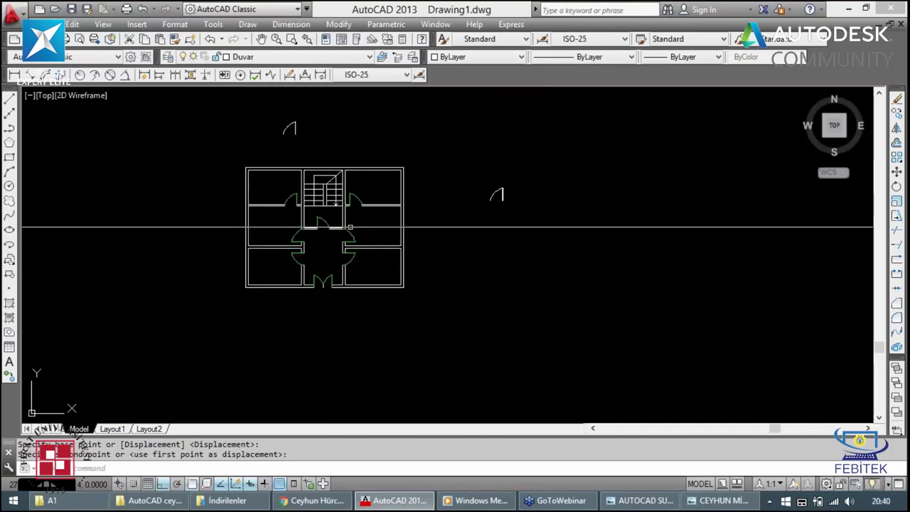
left_click(545, 159)
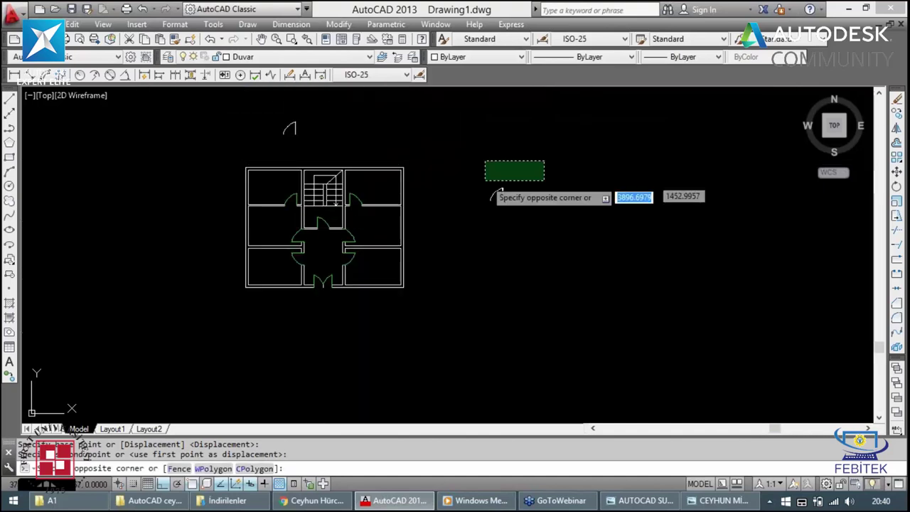
left_click(483, 181)
left_click(373, 114)
left_click(264, 143)
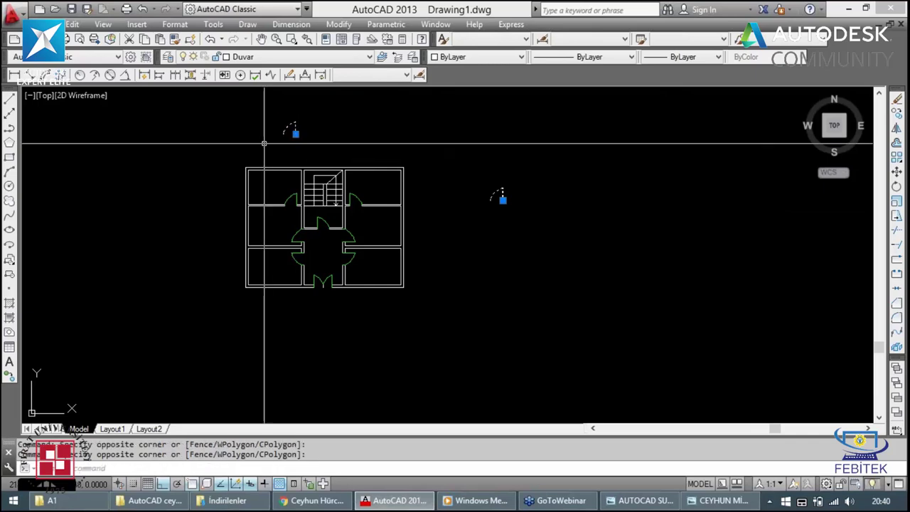
key("Delete")
scroll(323, 254, "up", 2)
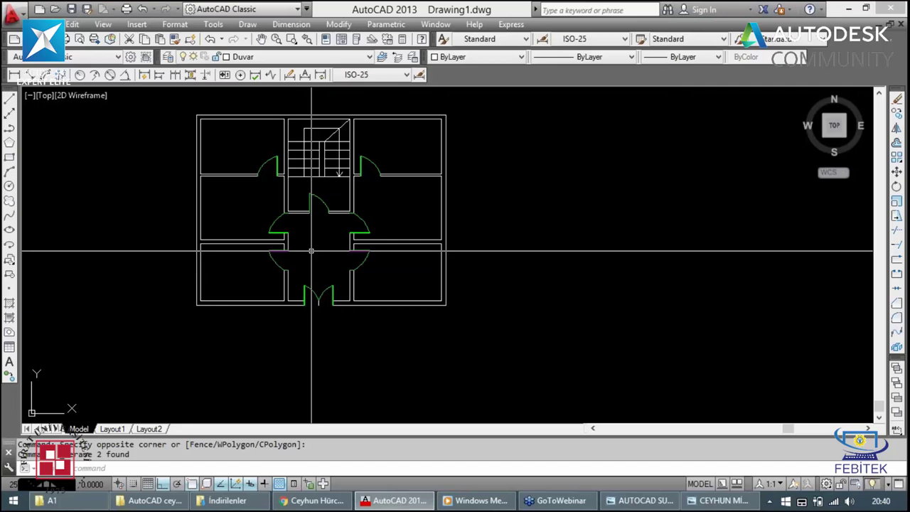
Step: Open 002 DETAYLAR.dwg from the course-drawings folder in File Explorer
left_click(165, 504)
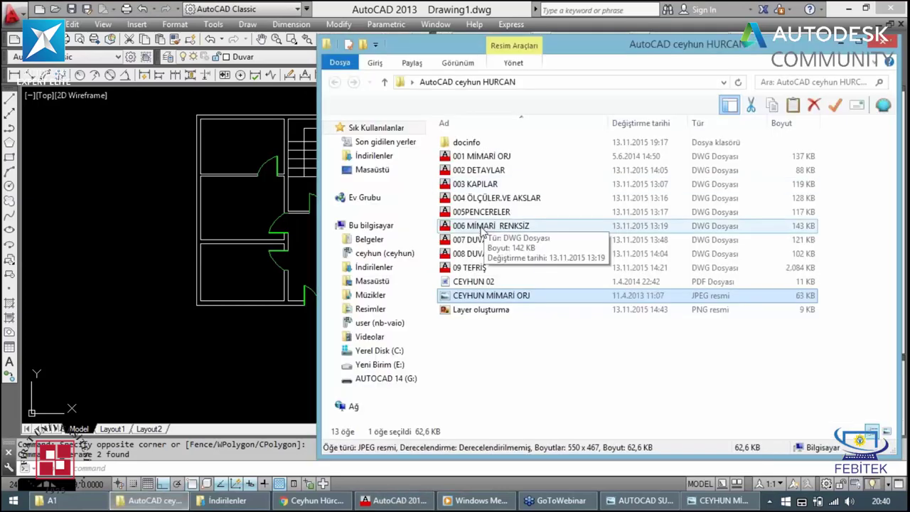
double_click(487, 173)
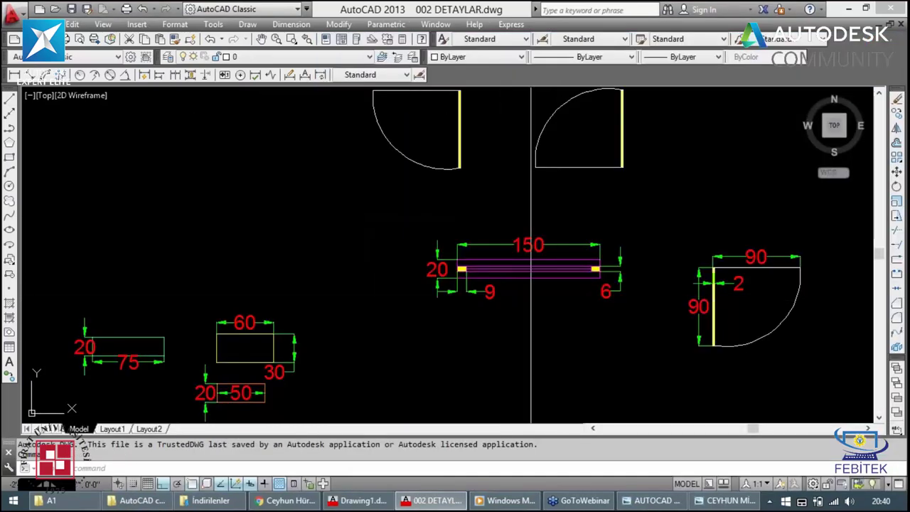
Step: Copy the dimensioned 150-wide window detail in 002 DETAYLAR to the clipboard
left_click(531, 268)
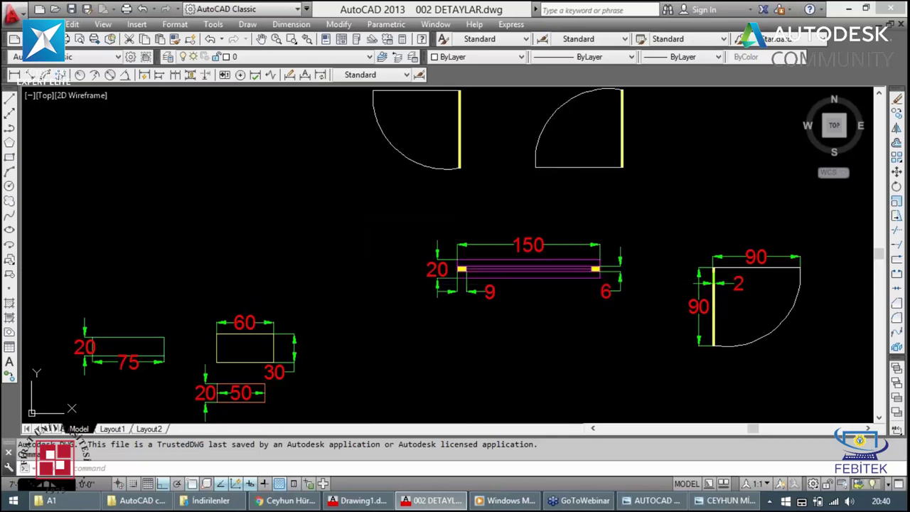
left_click(655, 236)
left_click(398, 330)
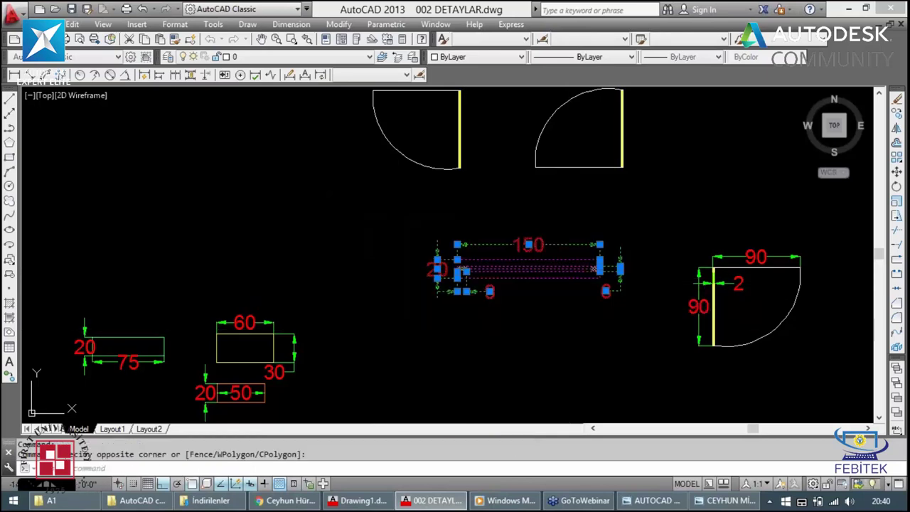
key("ctrl+c")
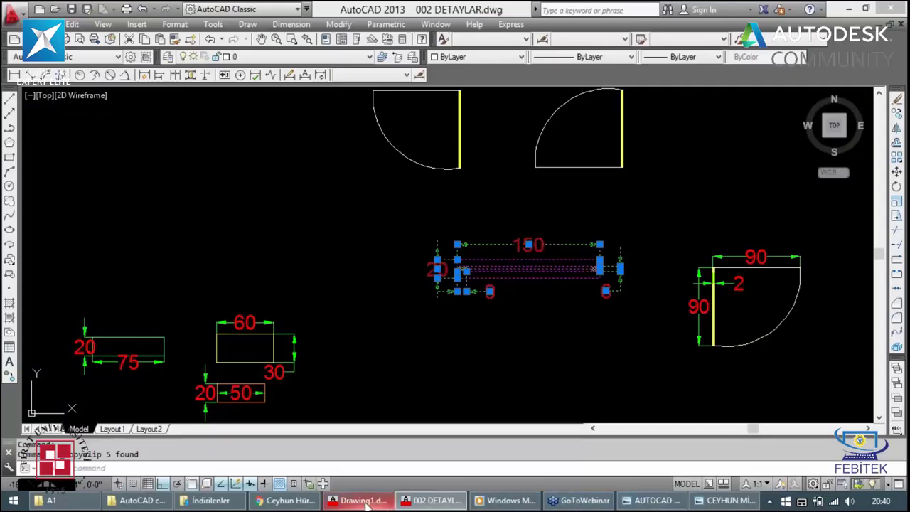
Step: Paste the window detail into Drawing1 beside the apartment floor plan
left_click(361, 501)
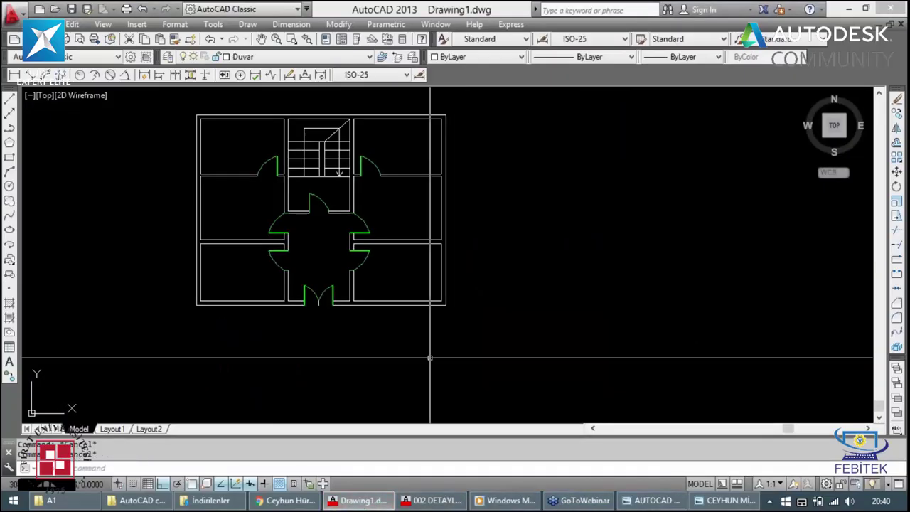
key("ctrl+v")
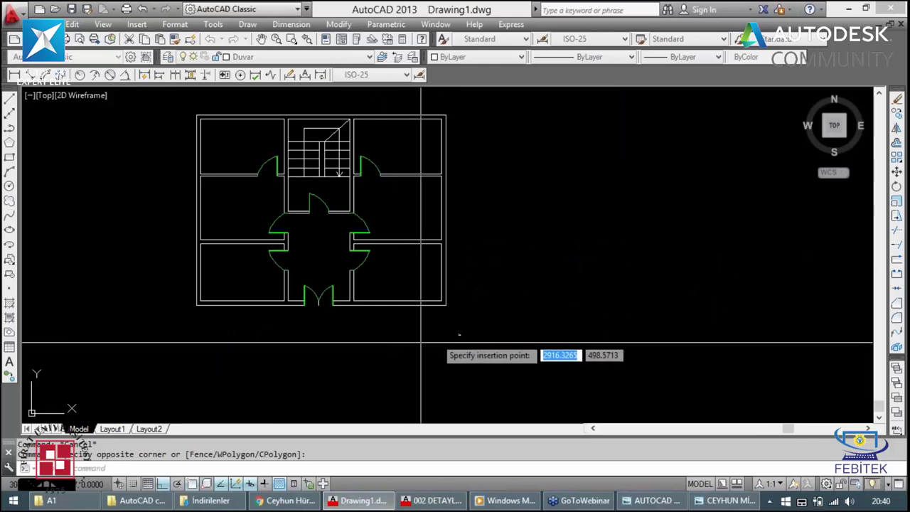
left_click(499, 297)
scroll(516, 290, "up", 5)
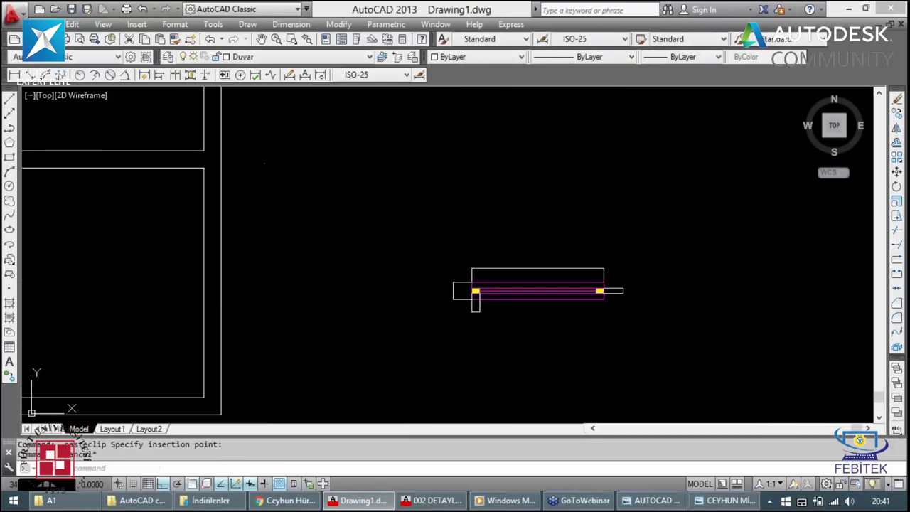
scroll(526, 275, "up", 2)
left_click(708, 253)
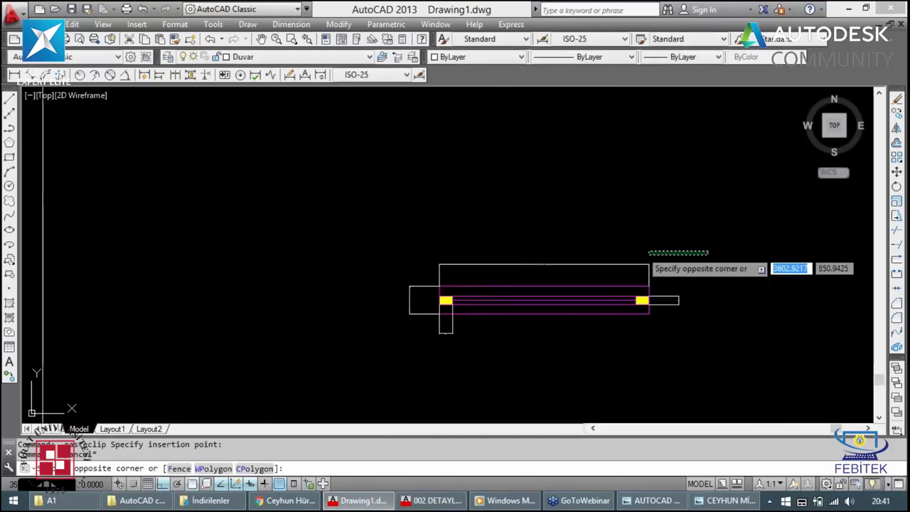
key("Escape")
scroll(395, 285, "down", 2)
scroll(377, 285, "down", 2)
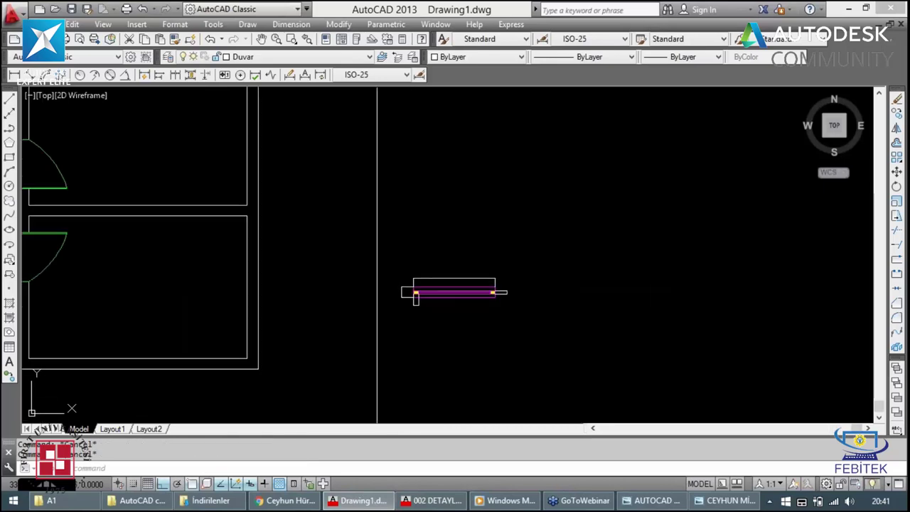
scroll(384, 263, "up", 1)
scroll(387, 266, "up", 1)
type("rec")
key("Return")
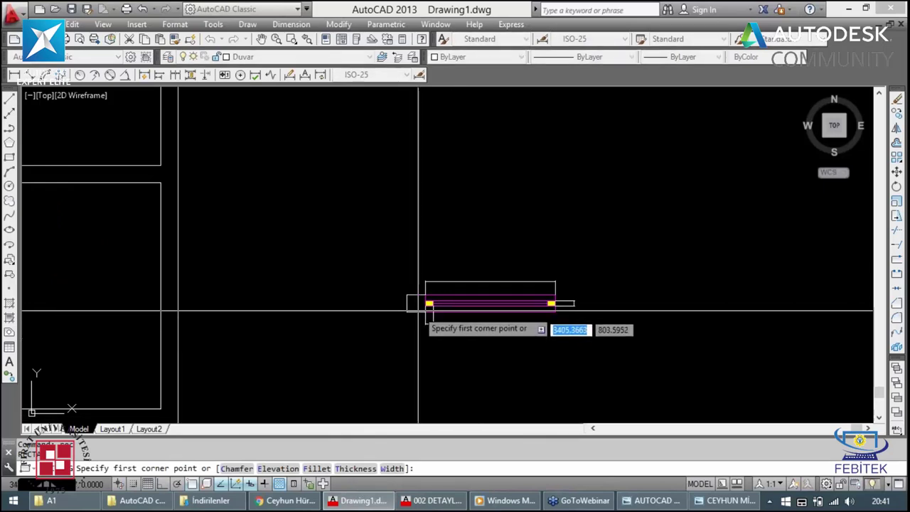
Step: Draw a 150 by 20 rectangle at the window position
scroll(400, 301, "up", 2)
scroll(402, 300, "up", 3)
scroll(392, 349, "down", 5)
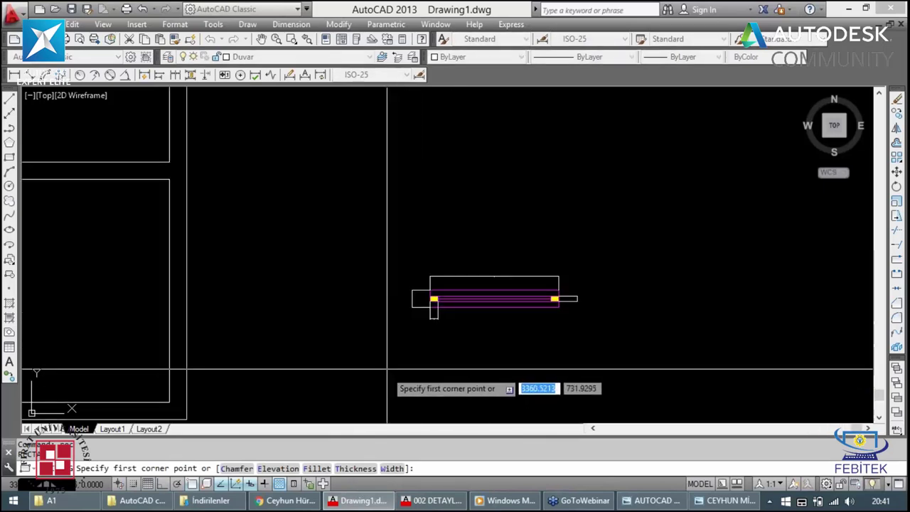
left_click(387, 366)
type("150")
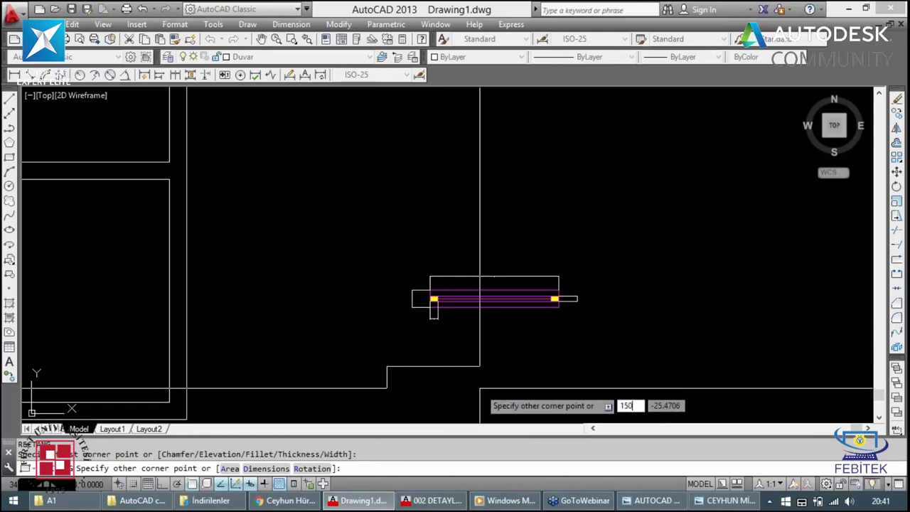
key("Tab")
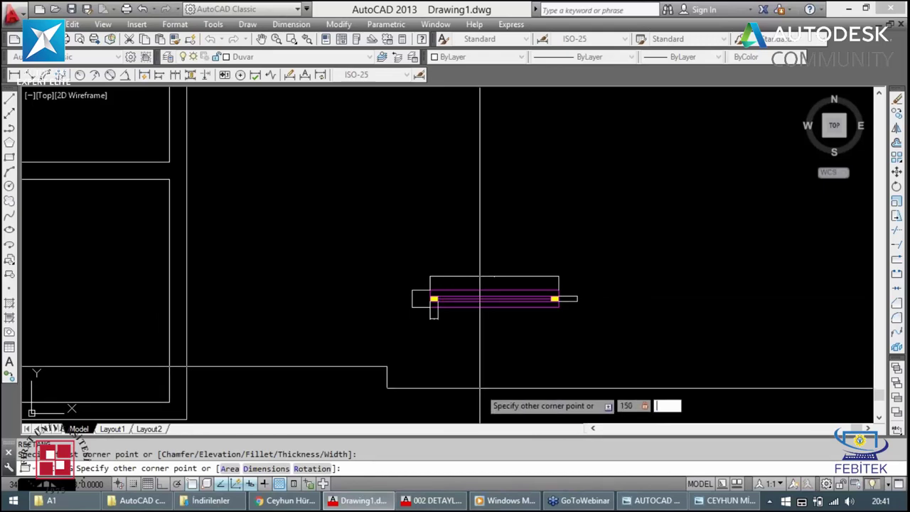
type("20")
key("Return")
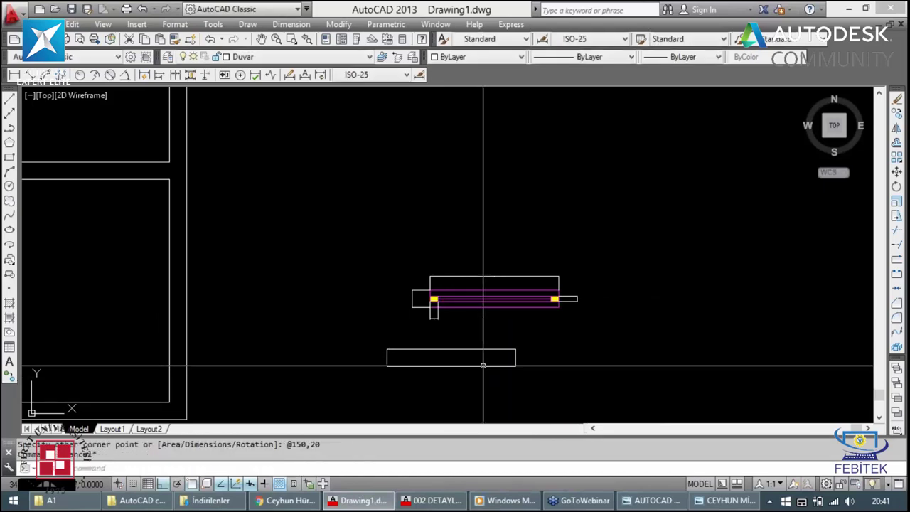
Step: Explode the rectangle and offset its left and right edges 9 units inward
key("Escape")
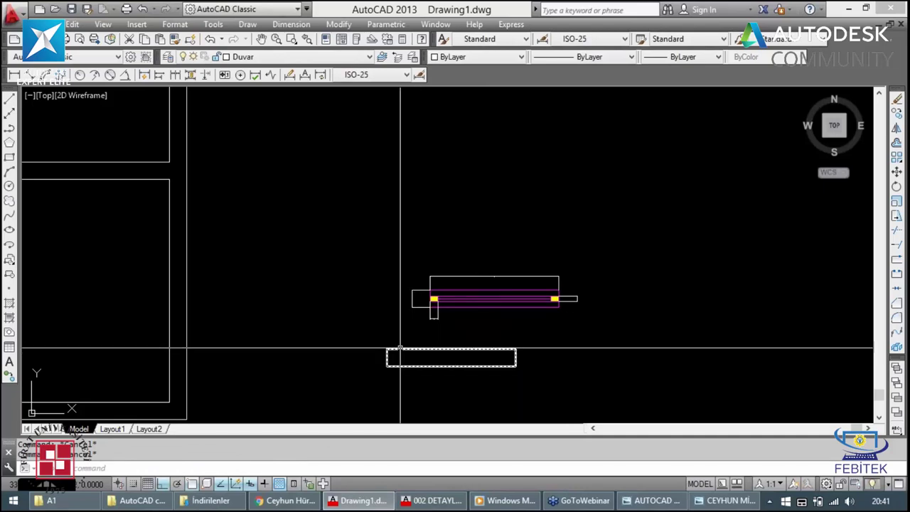
left_click(392, 350)
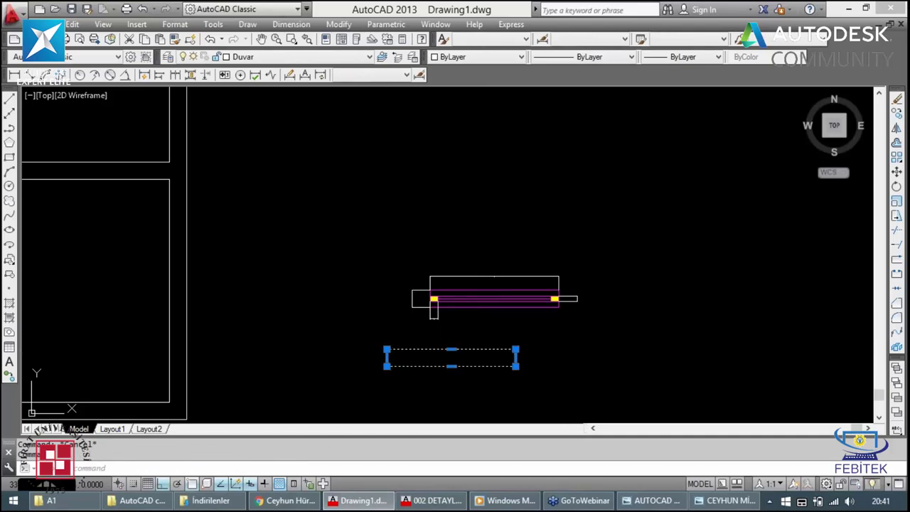
key("Escape")
key("o")
key("Return")
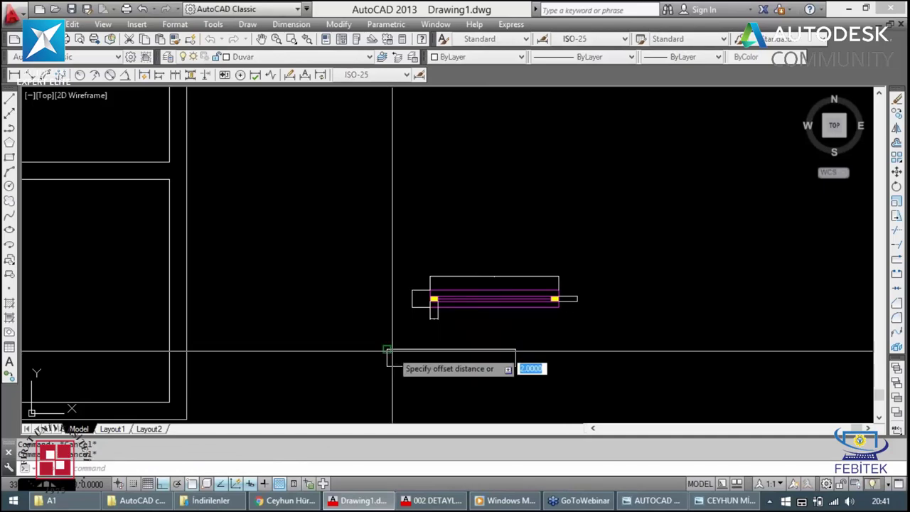
type("9")
key("Return")
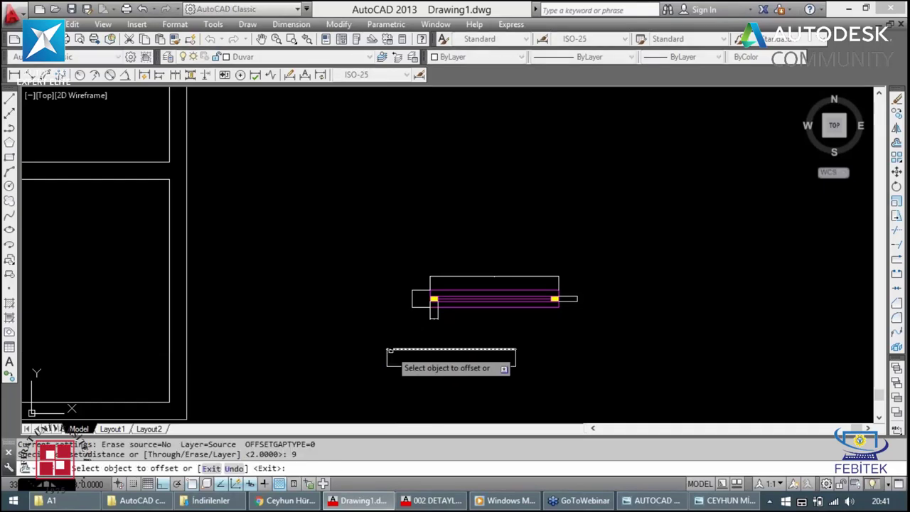
scroll(391, 350, "up", 2)
left_click(382, 367)
left_click(382, 367)
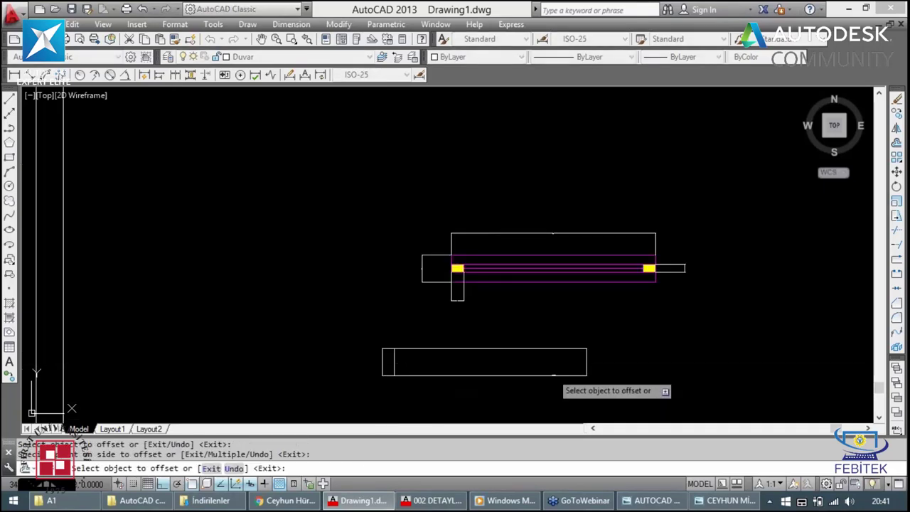
left_click(587, 368)
left_click(587, 367)
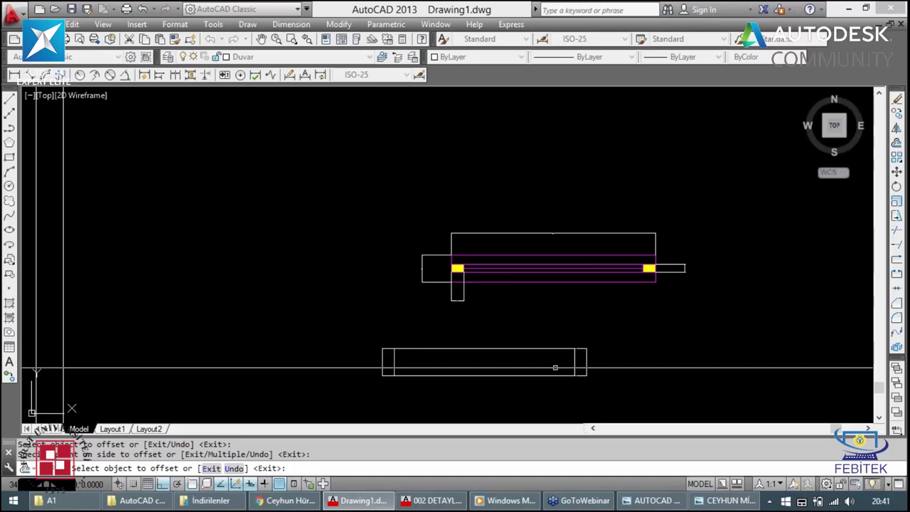
key("Escape")
Step: Draw a centre line between the two inner end lines
type("l")
key("Return")
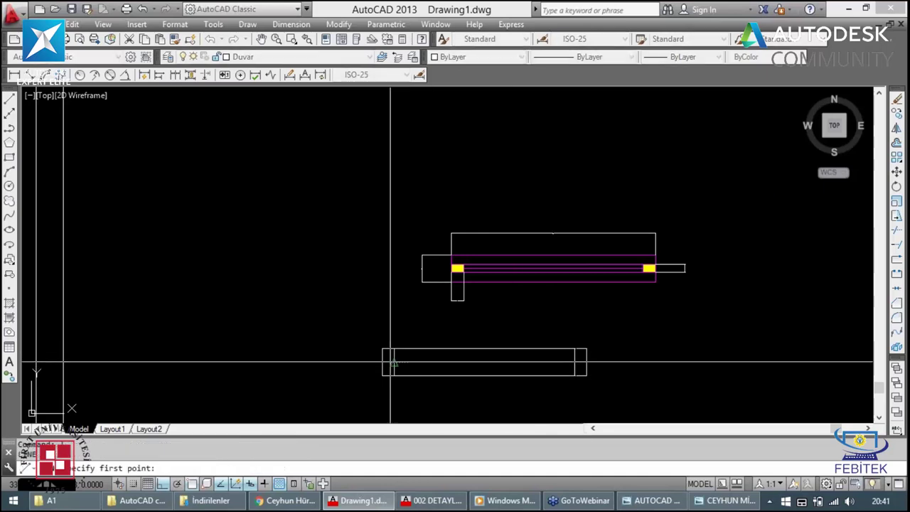
left_click(394, 362)
left_click(573, 366)
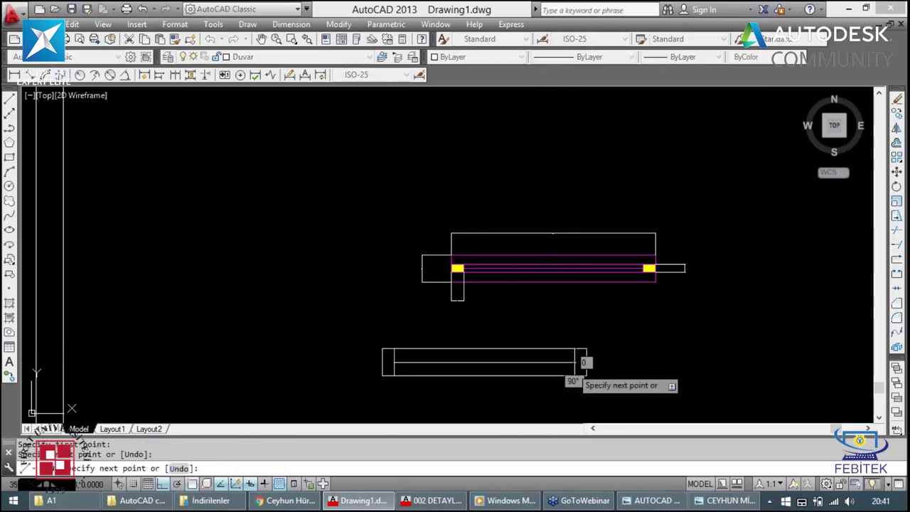
key("Escape")
key("Escape")
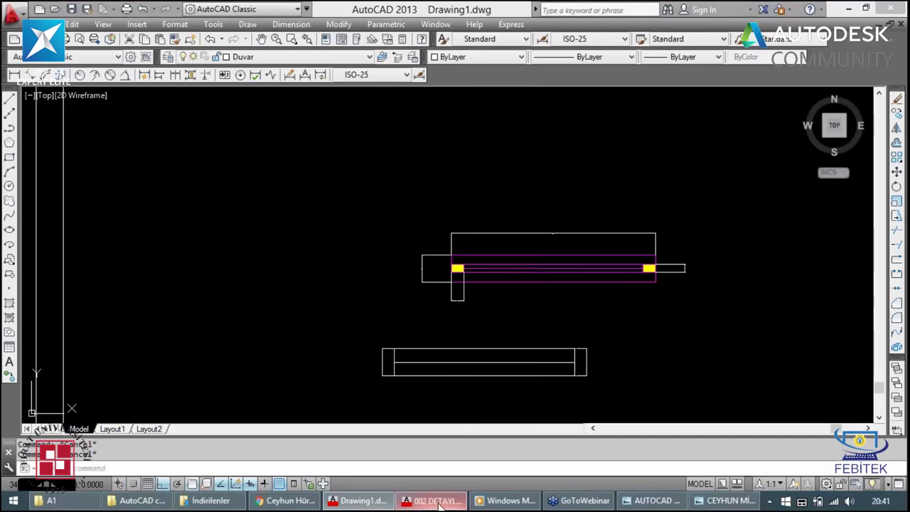
left_click(439, 502)
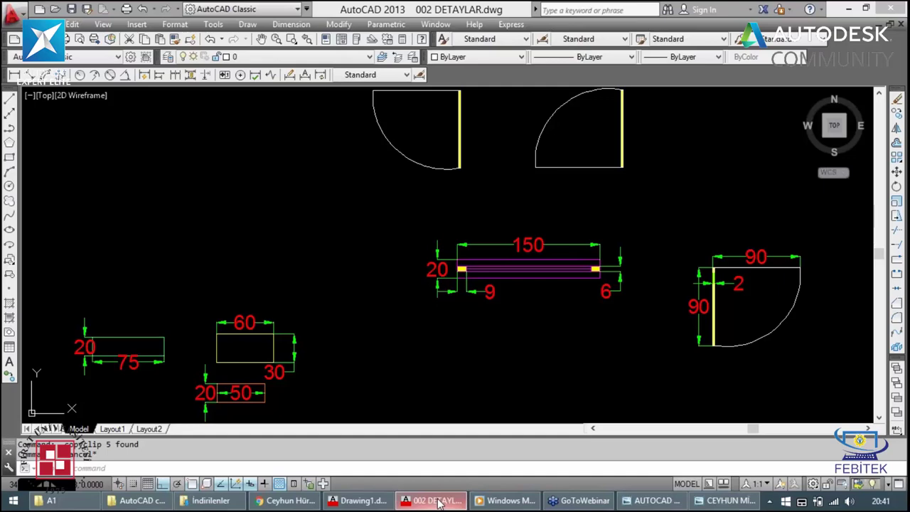
left_click(438, 503)
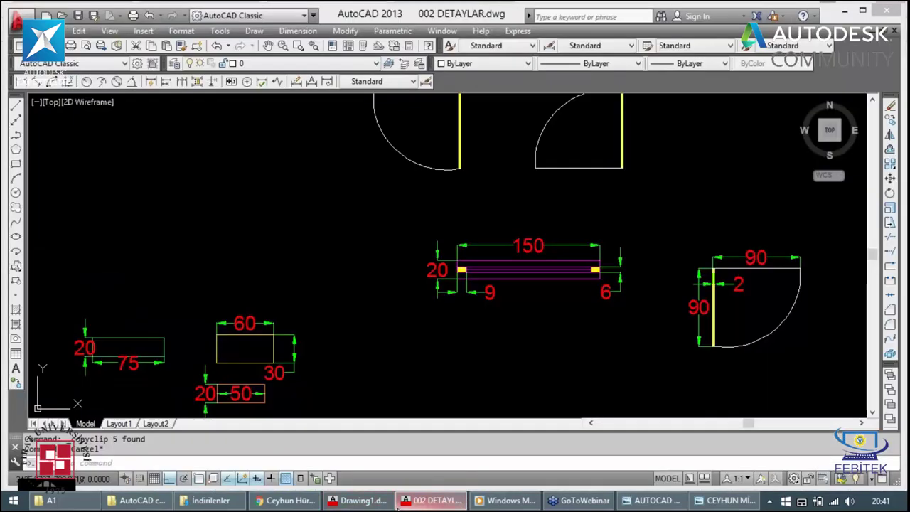
left_click(363, 500)
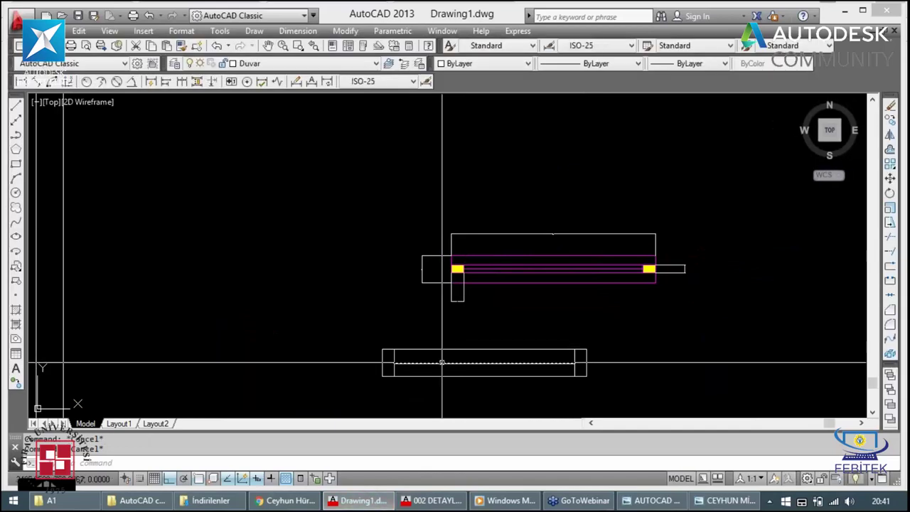
Step: Offset the window's centre line 3 units upward and 3 units downward
type("o")
key("Return")
key("Return")
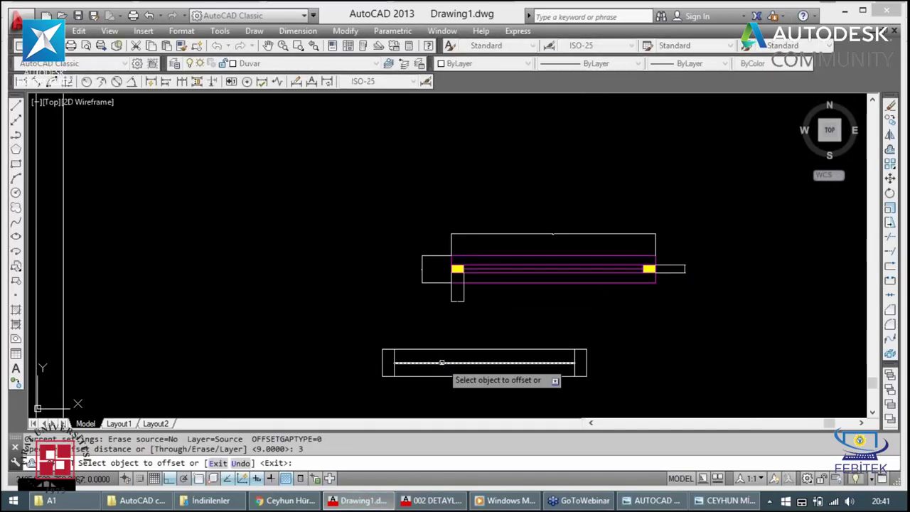
scroll(442, 364, "up", 4)
left_click(448, 361)
left_click(449, 364)
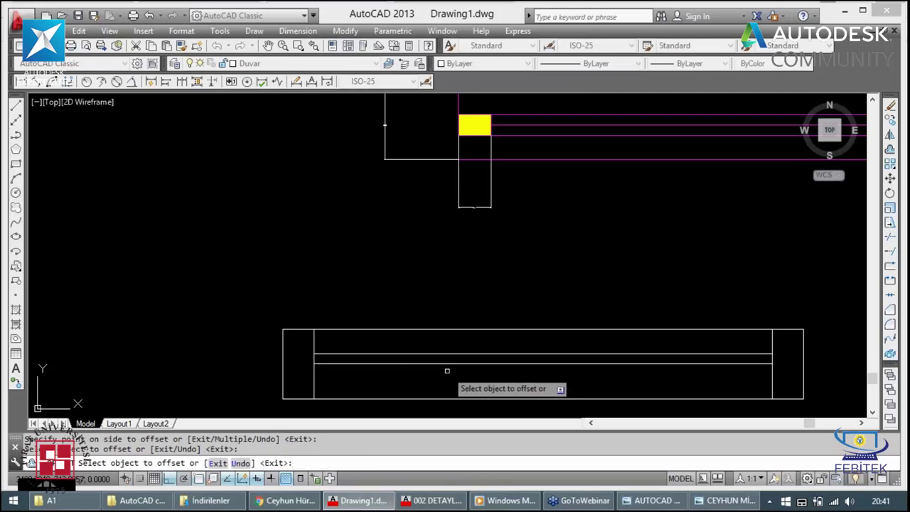
left_click(449, 363)
left_click(448, 374)
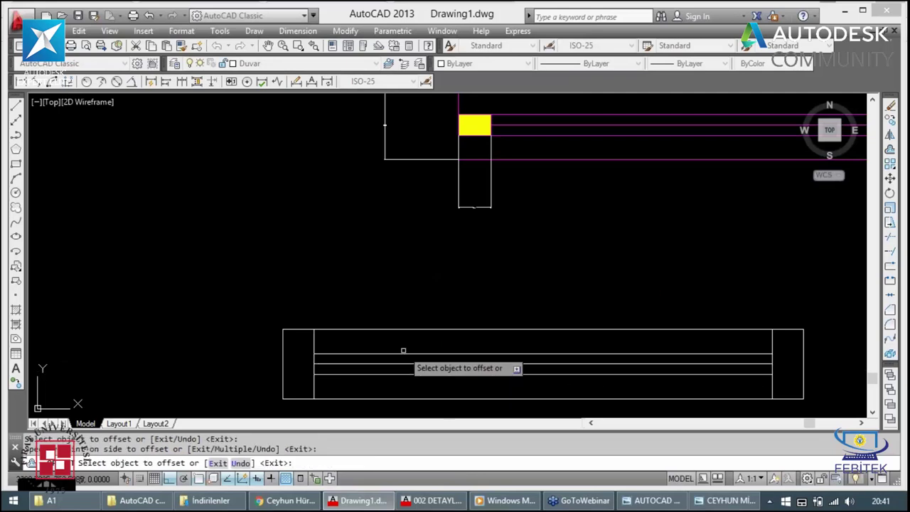
scroll(402, 349, "down", 2)
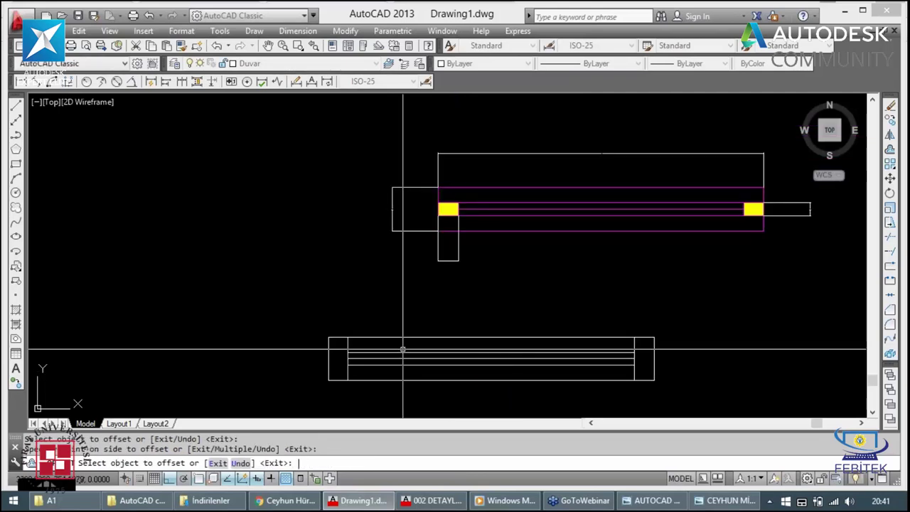
key("Escape")
Step: Check a horizontal window line, then switch to the 002 DETAYLAR drawing
scroll(593, 356, "up", 2)
left_click(640, 366)
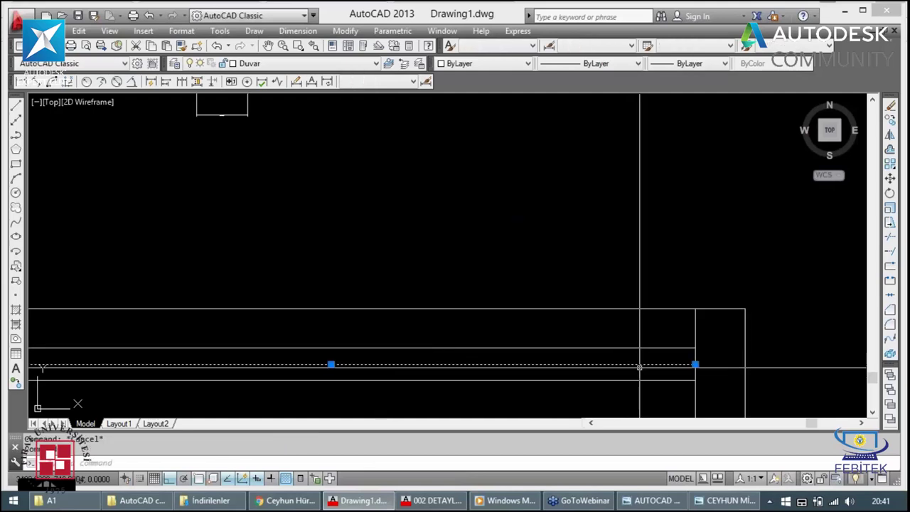
scroll(694, 366, "down", 2)
scroll(694, 366, "down", 2)
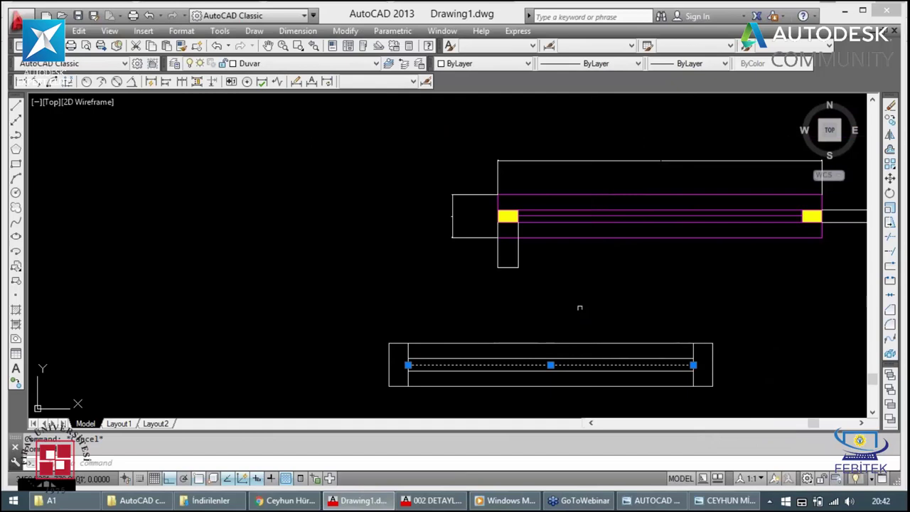
key("Escape")
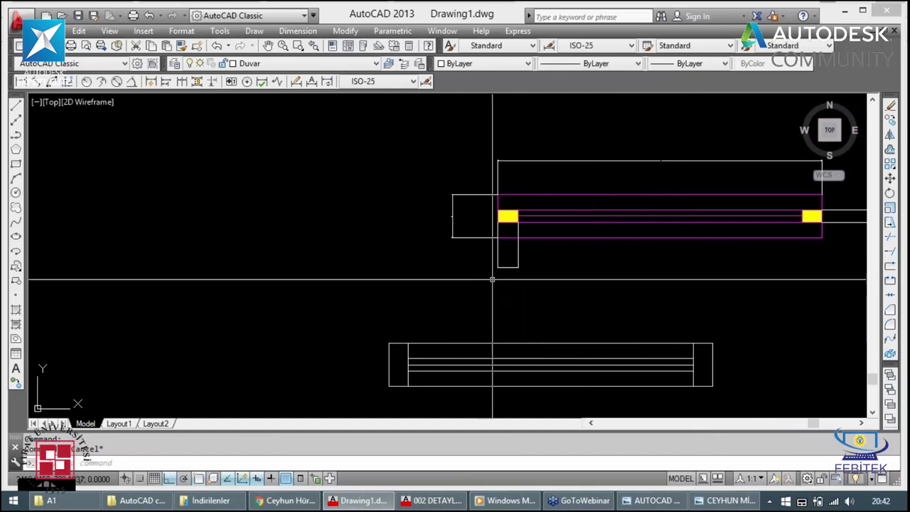
scroll(491, 279, "down", 2)
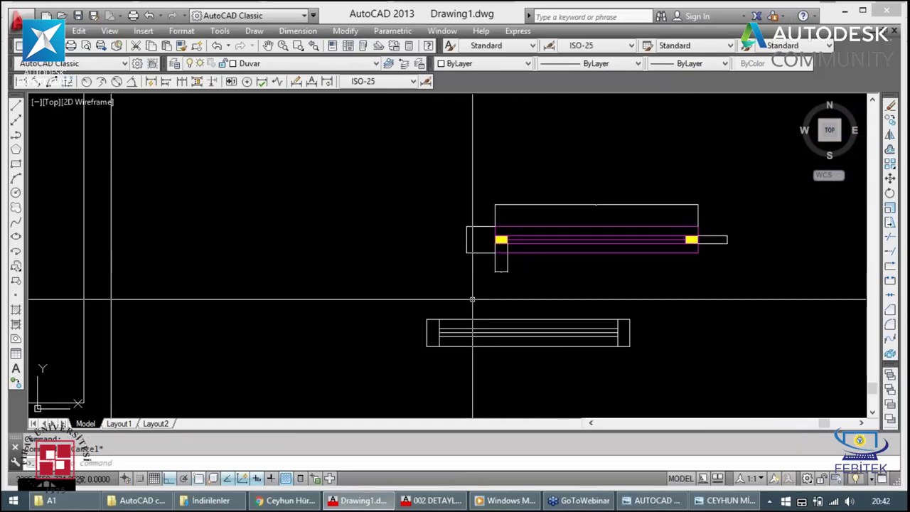
left_click(447, 502)
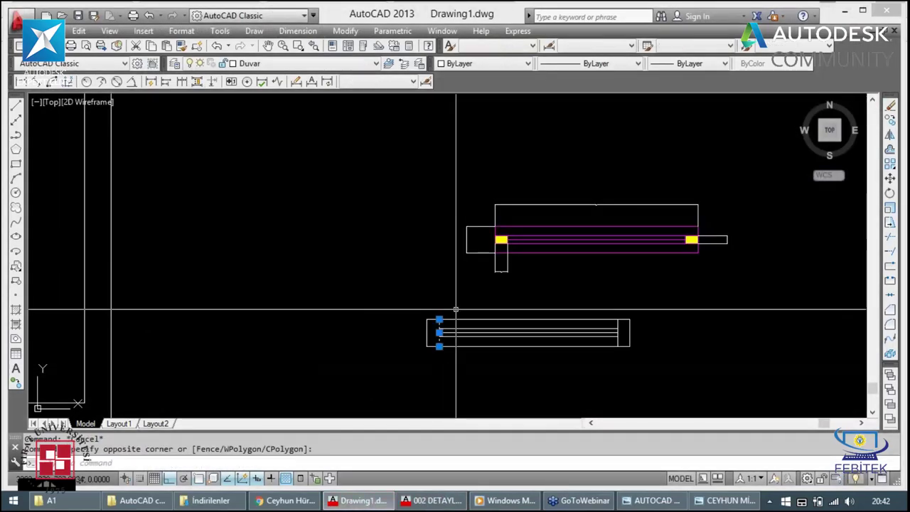
Step: Select the glazing lines' ends and try a line from their left end, then cancel
left_click(598, 357)
left_click(622, 308)
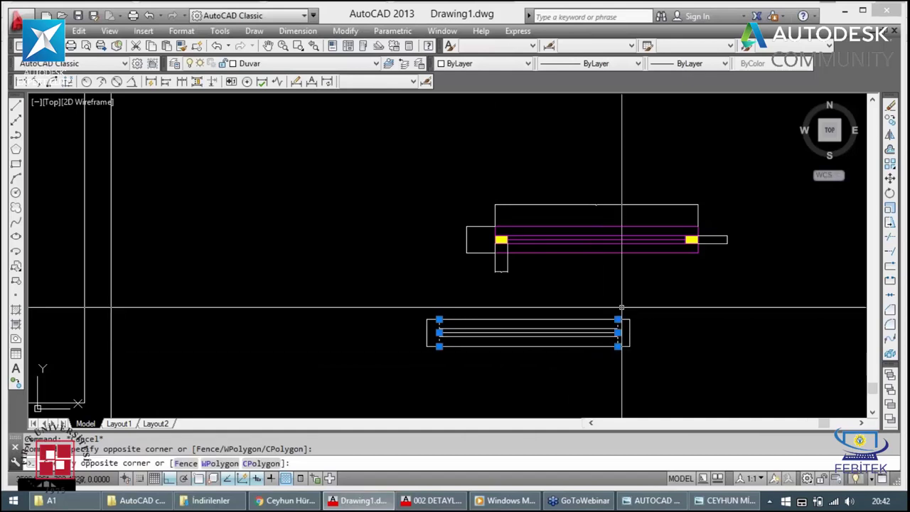
scroll(452, 333, "up", 4)
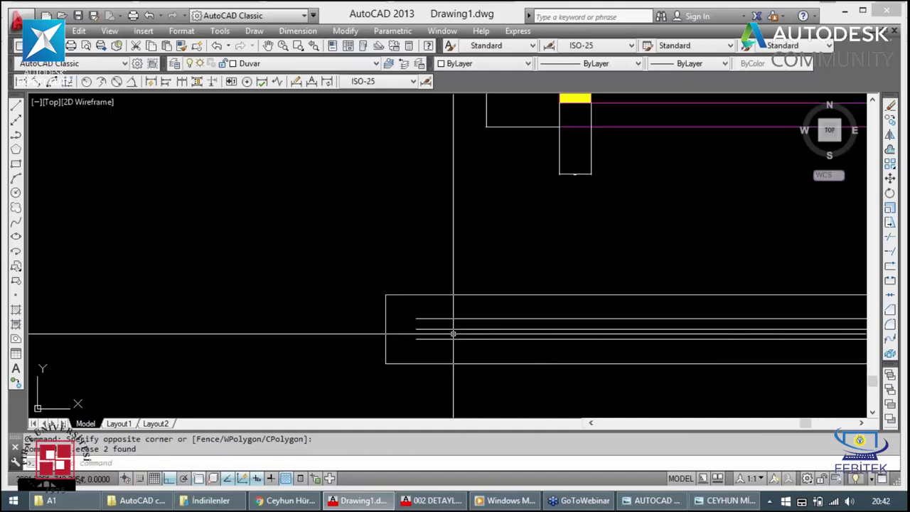
left_click(453, 333)
type("l")
key("Return")
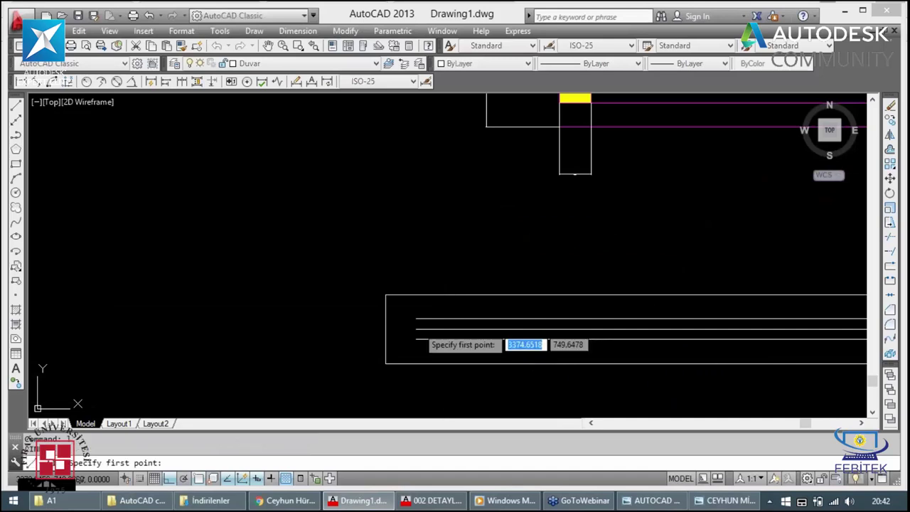
left_click(416, 339)
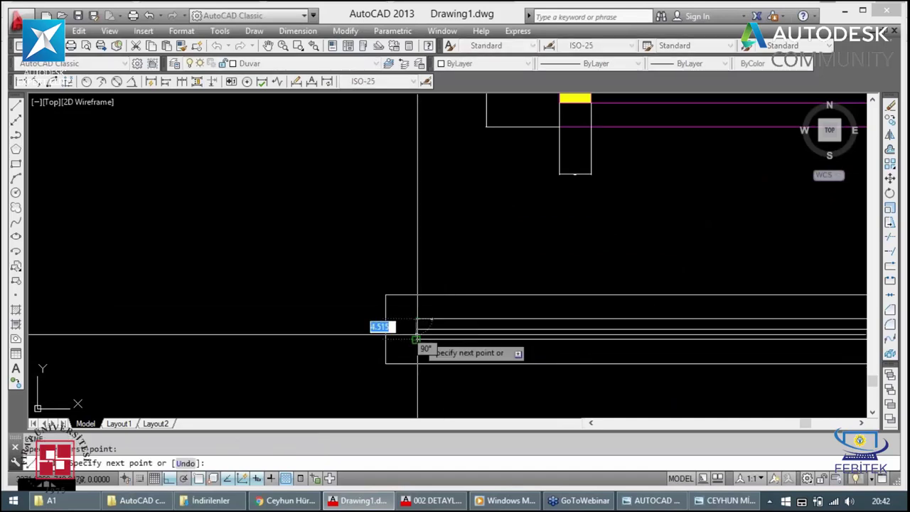
key("Escape")
Step: Make further cancelled line attempts from the glazing lines' left and right ends
scroll(465, 327, "down", 4)
left_click(465, 327)
key("Escape")
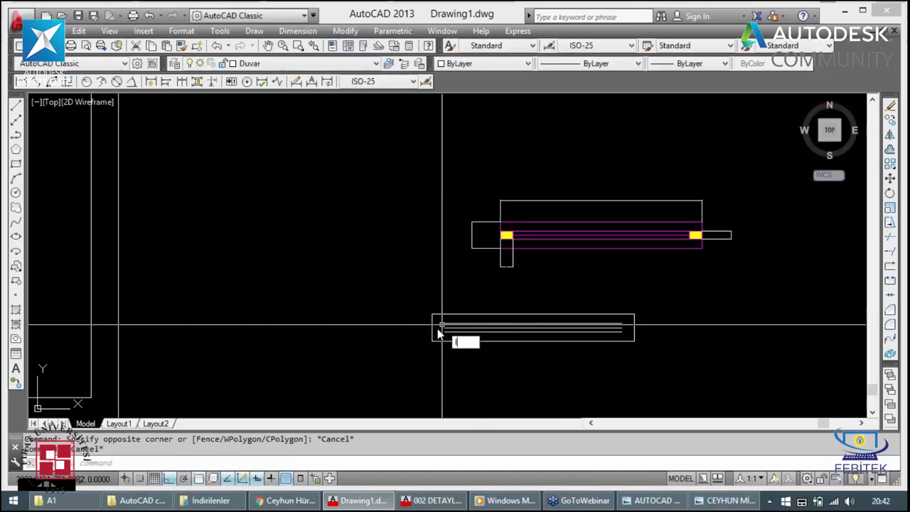
key("Return")
left_click(441, 325)
scroll(441, 327, "up", 3)
scroll(467, 337, "down", 3)
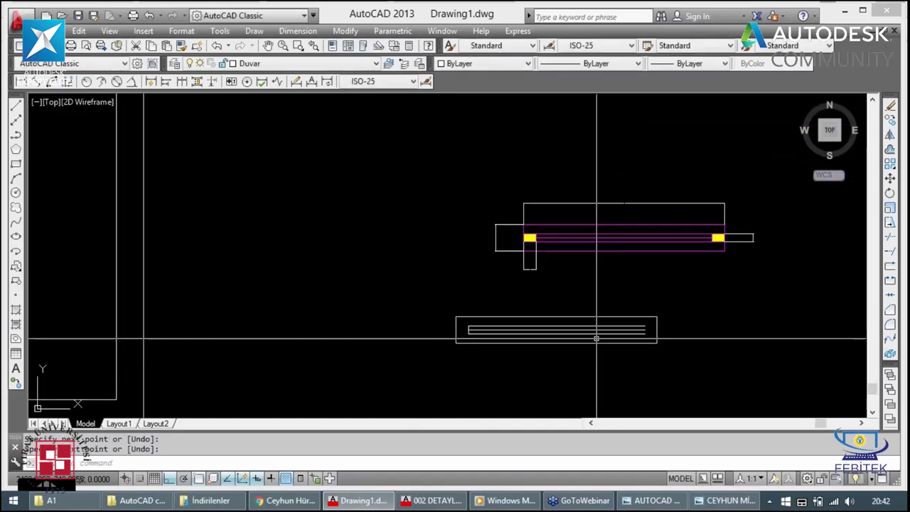
scroll(630, 338, "up", 3)
key("Return")
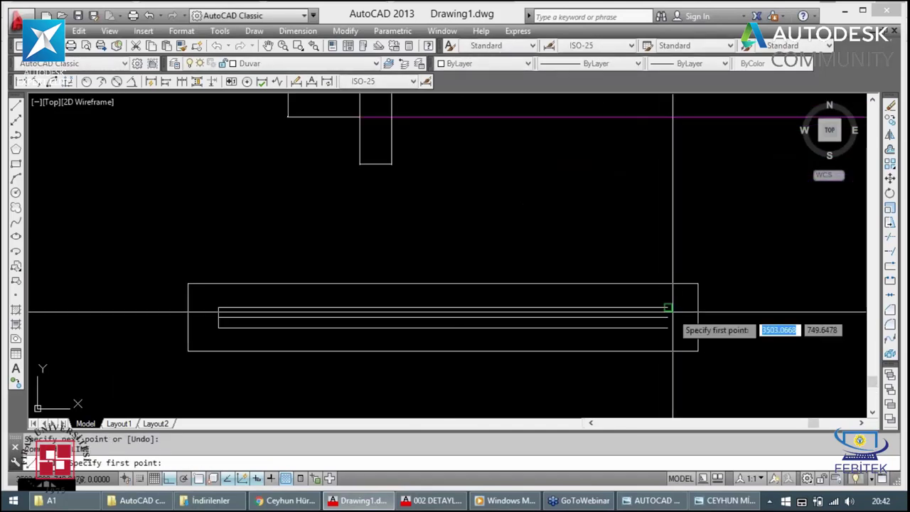
left_click(673, 308)
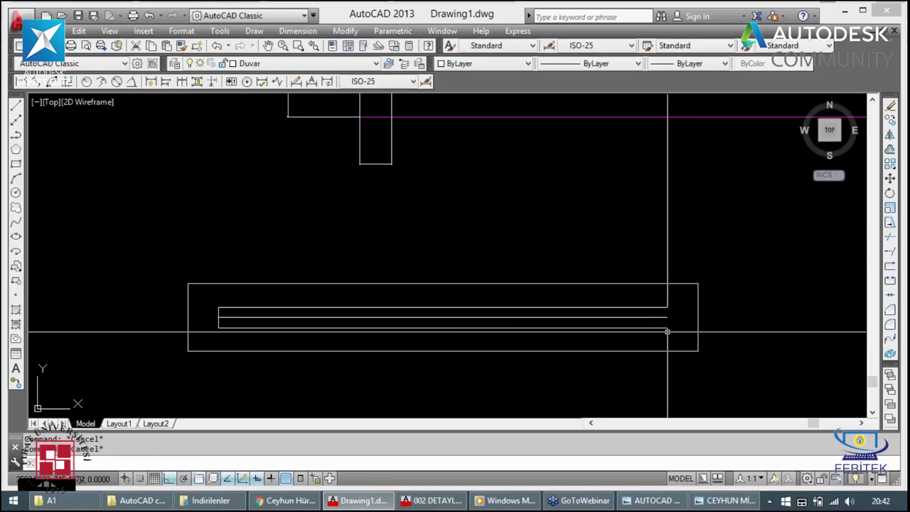
key("Escape")
key("Escape")
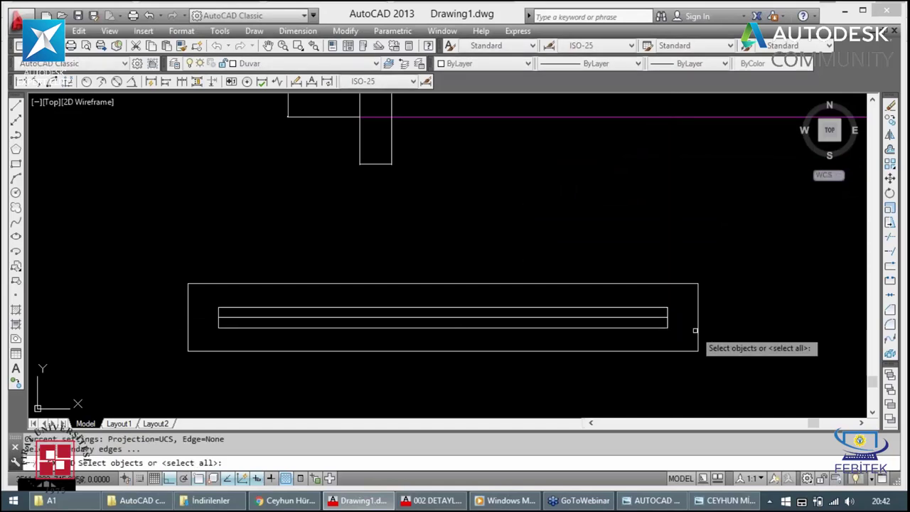
Step: Extend the upper and lower glazing lines at both ends to the outer rectangle
left_click(683, 331)
left_click(213, 312)
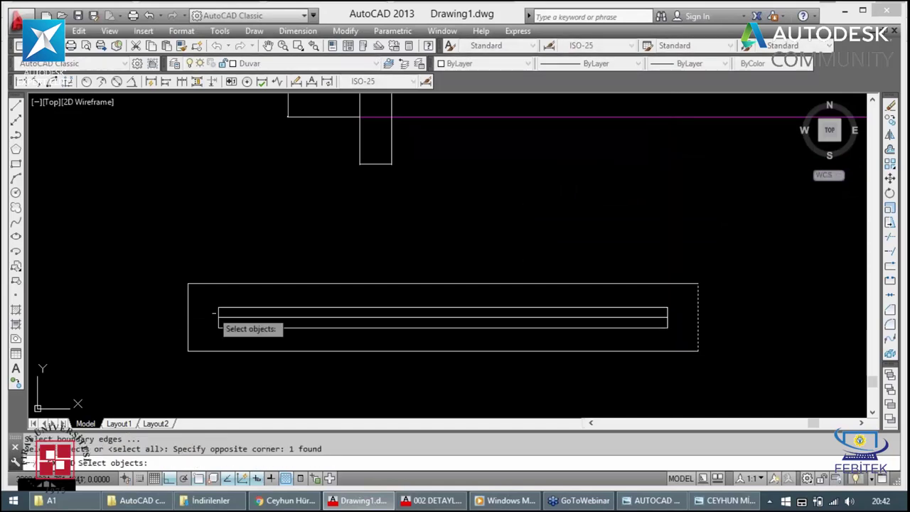
key("Return")
left_click(221, 304)
left_click(214, 313)
left_click(222, 324)
left_click(321, 329)
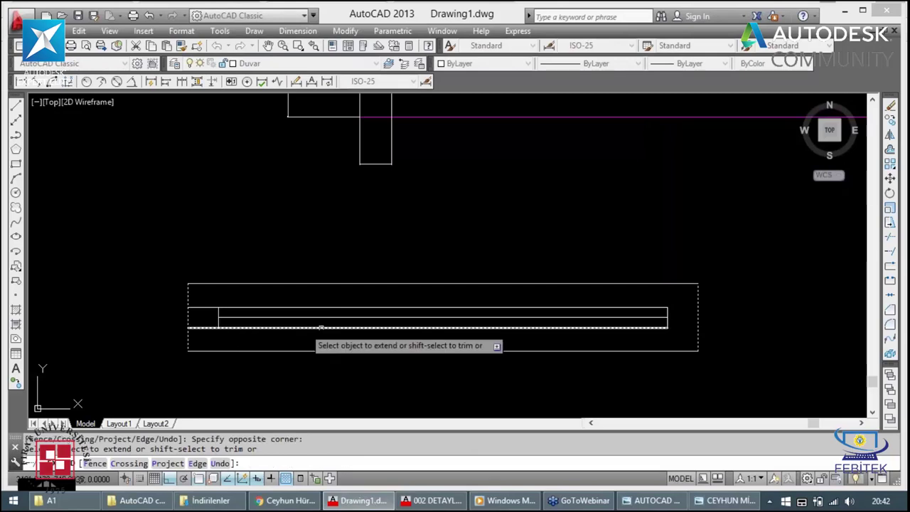
left_click(321, 328)
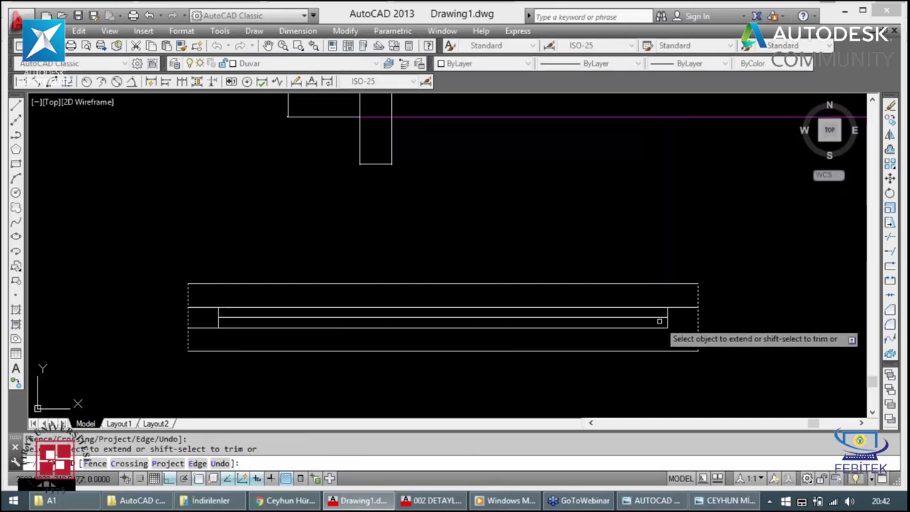
left_click(659, 321)
left_click(647, 331)
key("Escape")
key("Escape")
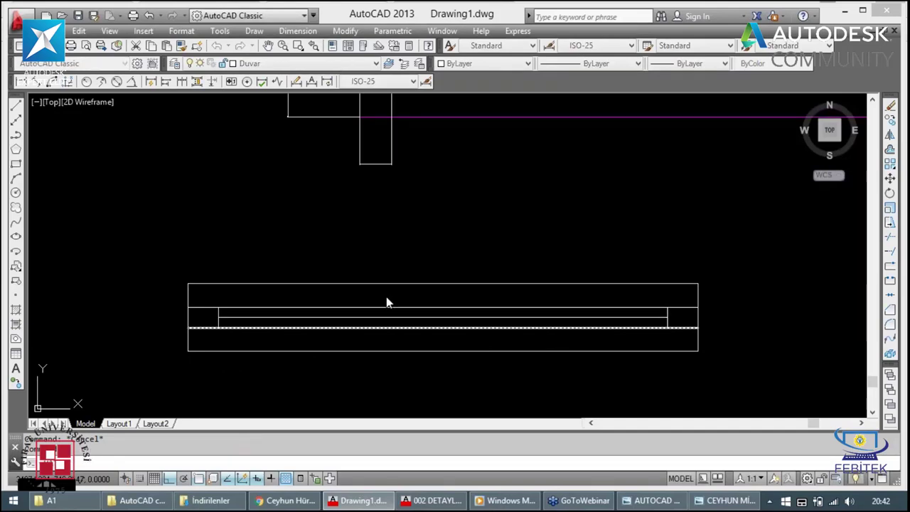
Step: Fill the window's left end rectangle with a SOLID hatch
type("h")
key("Return")
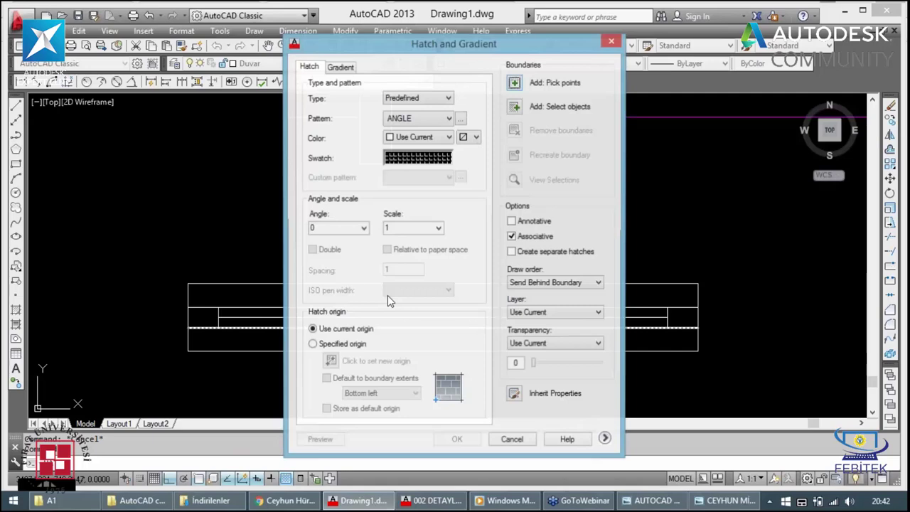
left_click(448, 118)
left_click(461, 118)
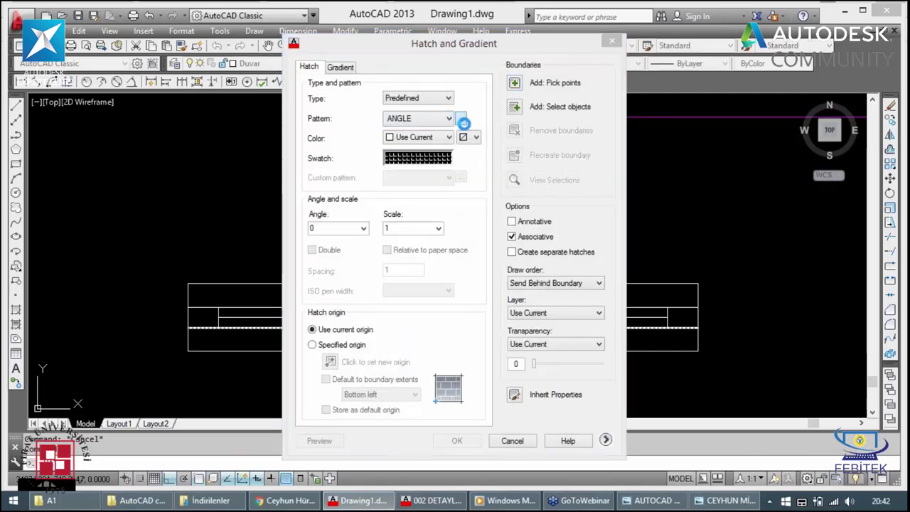
left_click(430, 379)
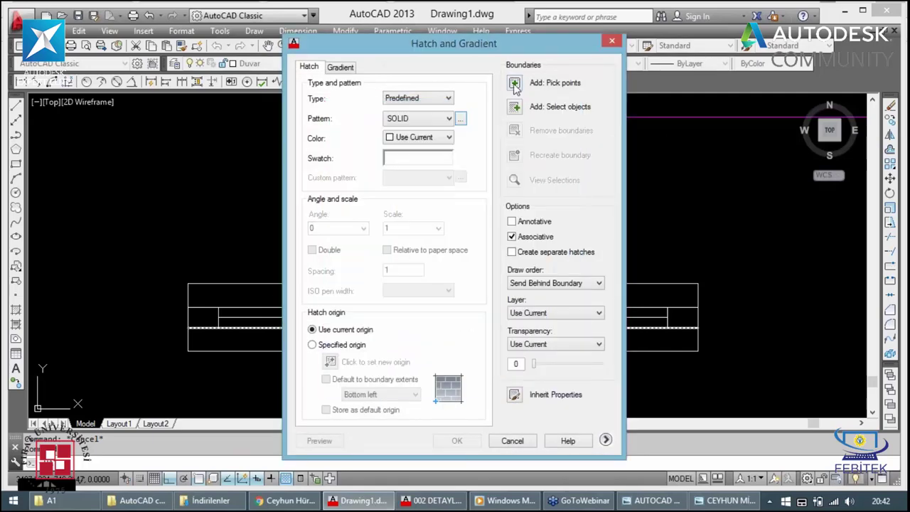
left_click(514, 82)
left_click(203, 318)
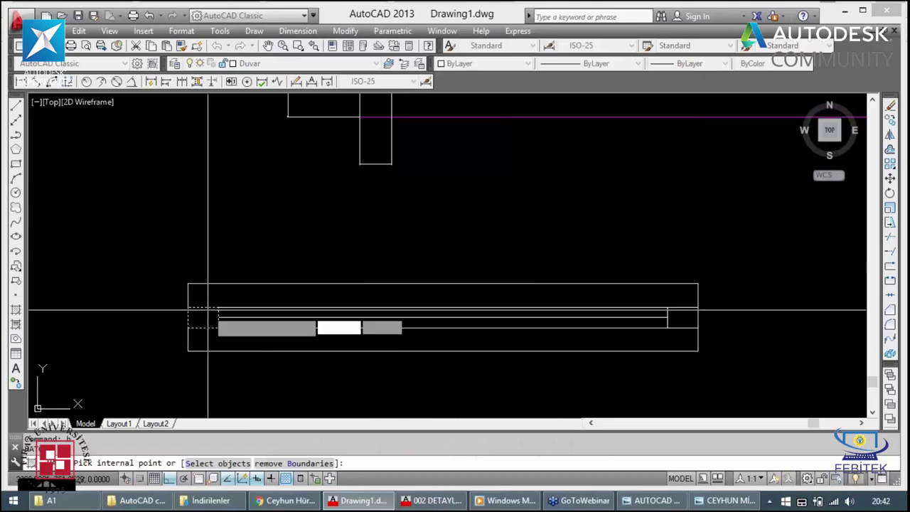
key("Return")
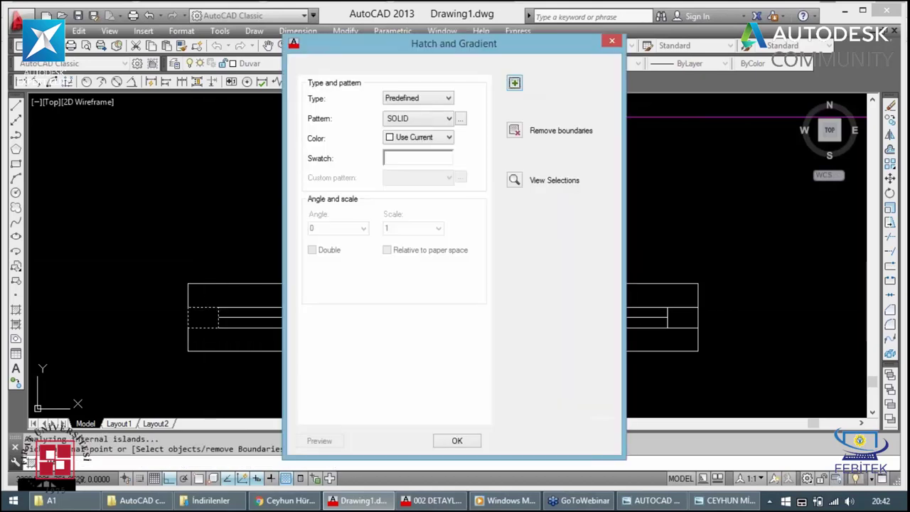
left_click(457, 441)
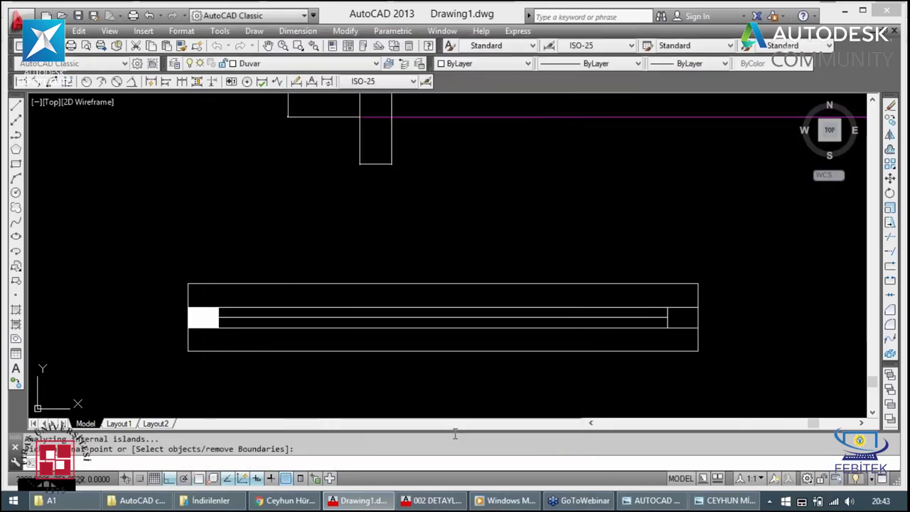
Step: Solid-fill the right end rectangle too, then select all of the window's geometry
key("Return")
left_click(654, 87)
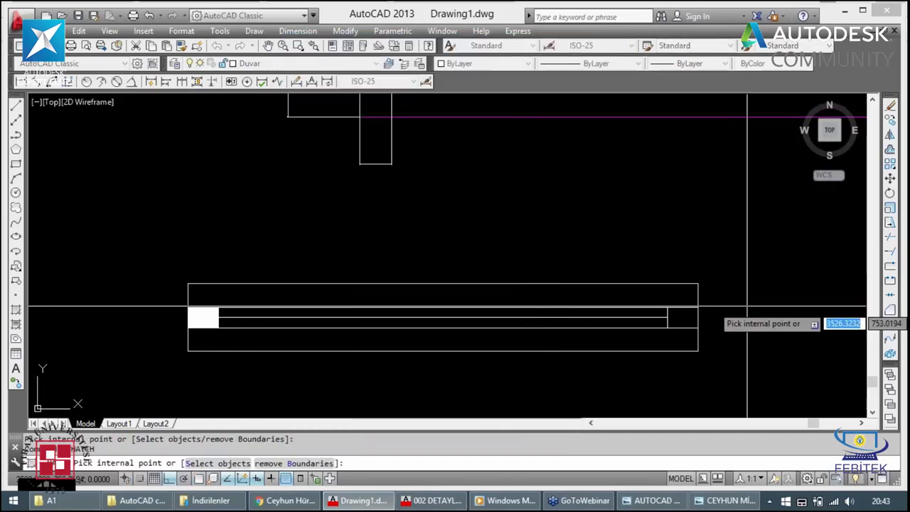
left_click(682, 317)
key("Return")
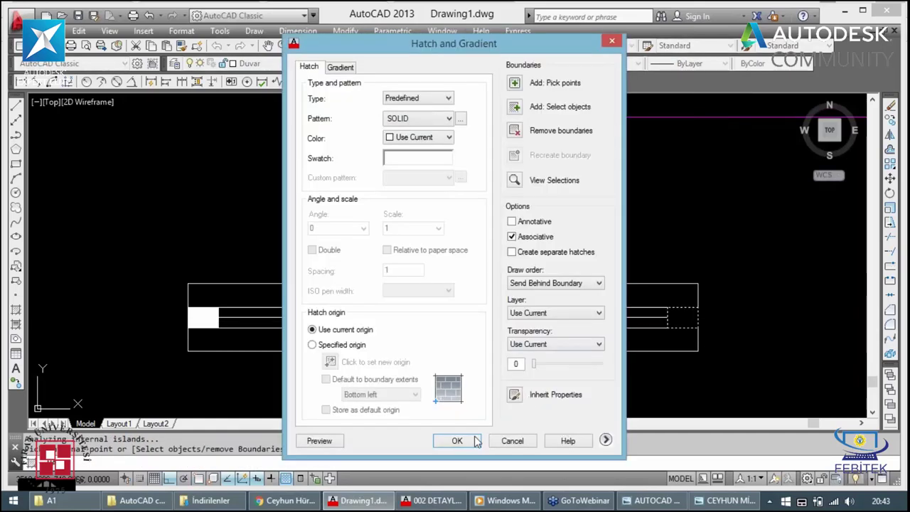
left_click(457, 440)
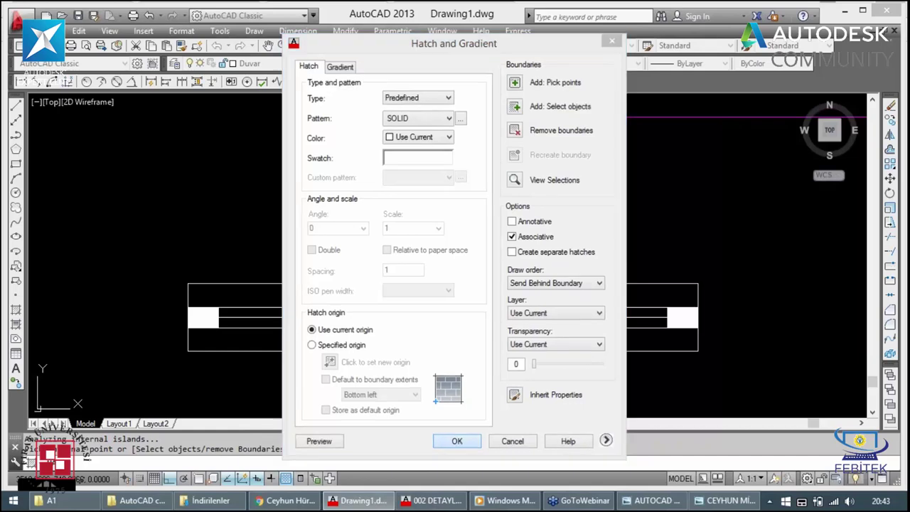
key("Escape")
left_click(721, 262)
left_click(187, 377)
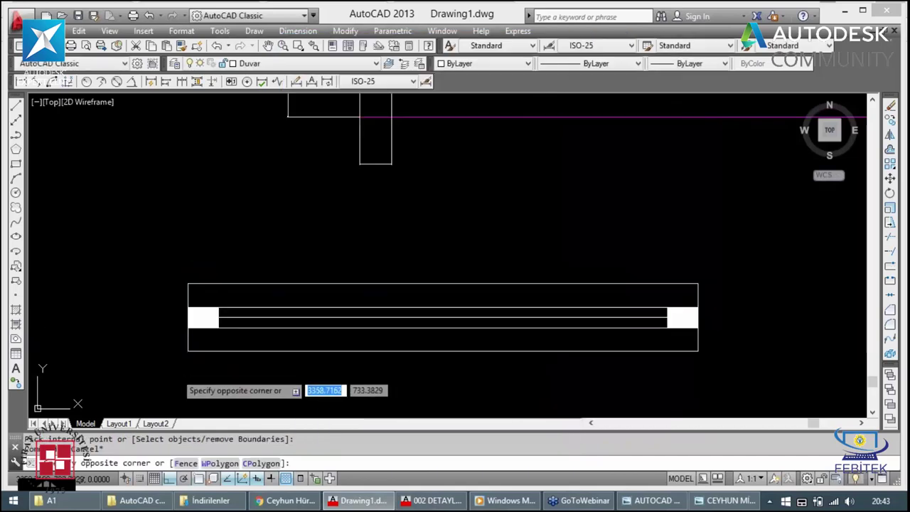
Step: Move the selected window geometry onto the pencere layer
left_click(260, 63)
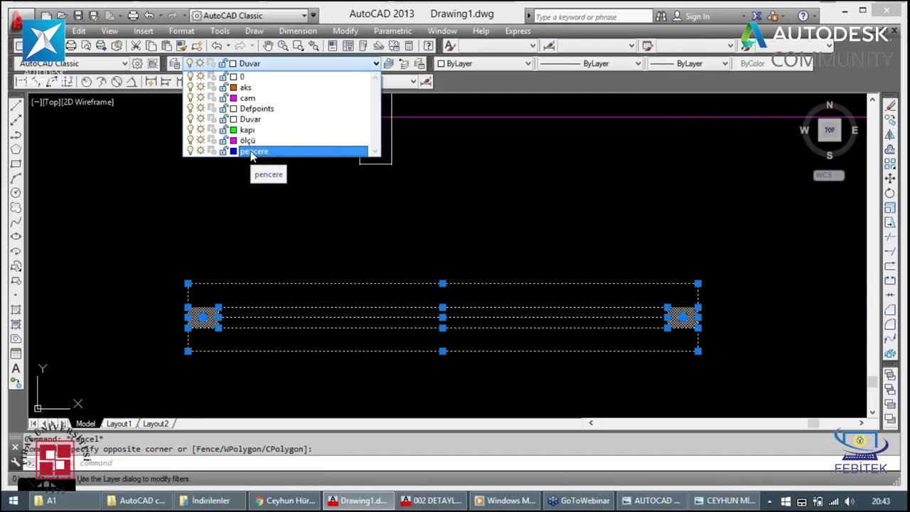
left_click(252, 152)
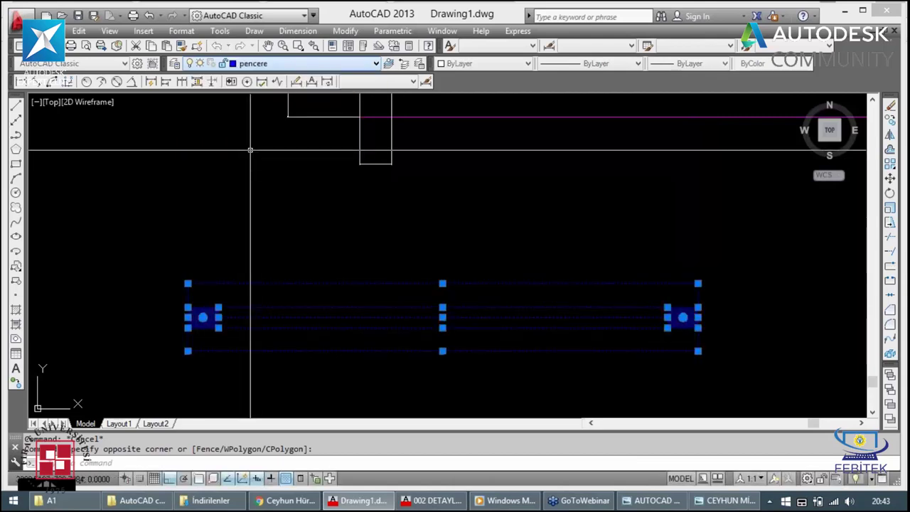
key("Escape")
key("Escape")
scroll(295, 247, "down", 1)
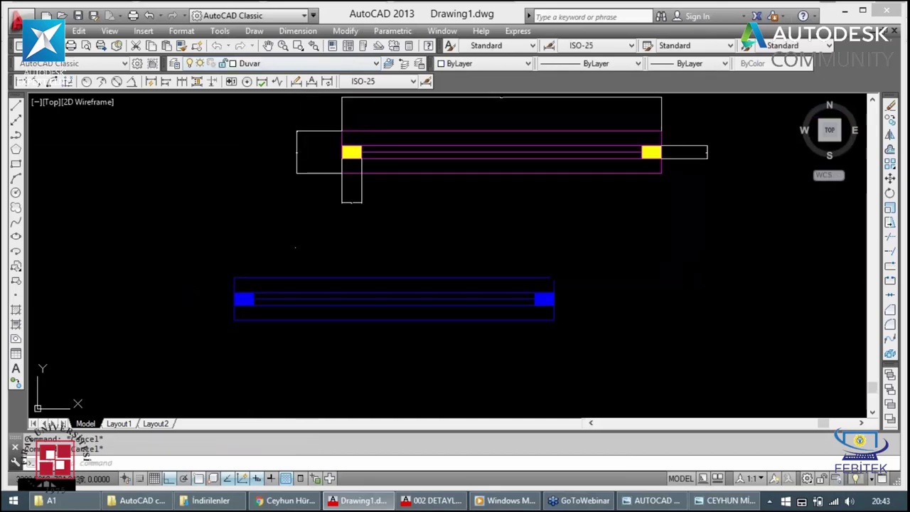
Step: Define block 'pencere' from the 11 window objects, based at the window's top middle
type("b")
key("Return")
type("pencere")
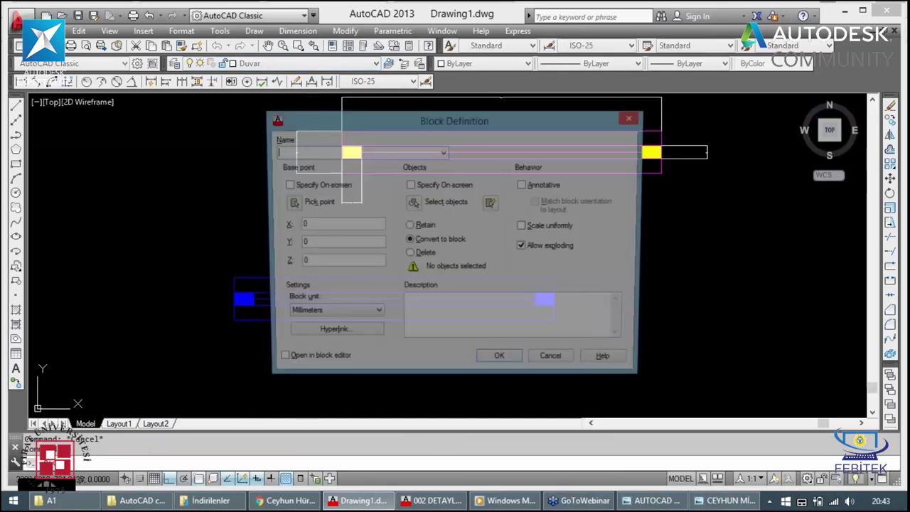
left_click(290, 204)
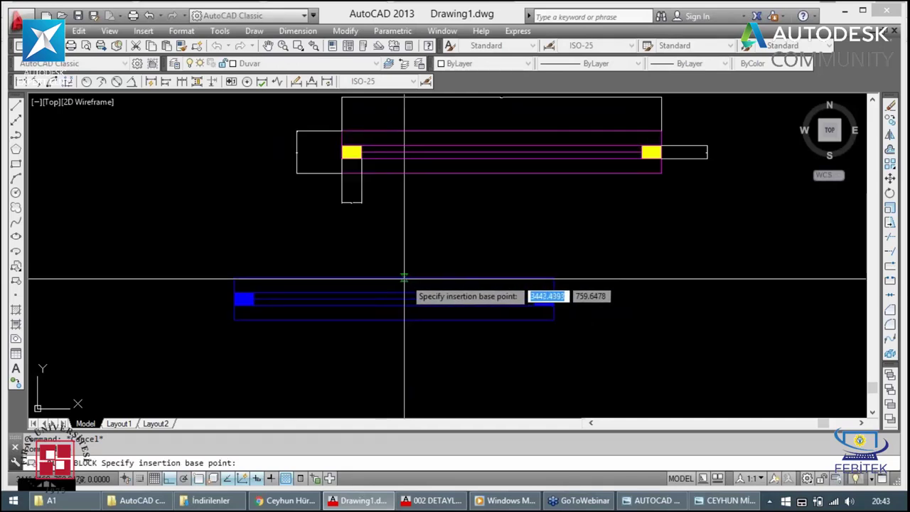
left_click(405, 277)
left_click(416, 205)
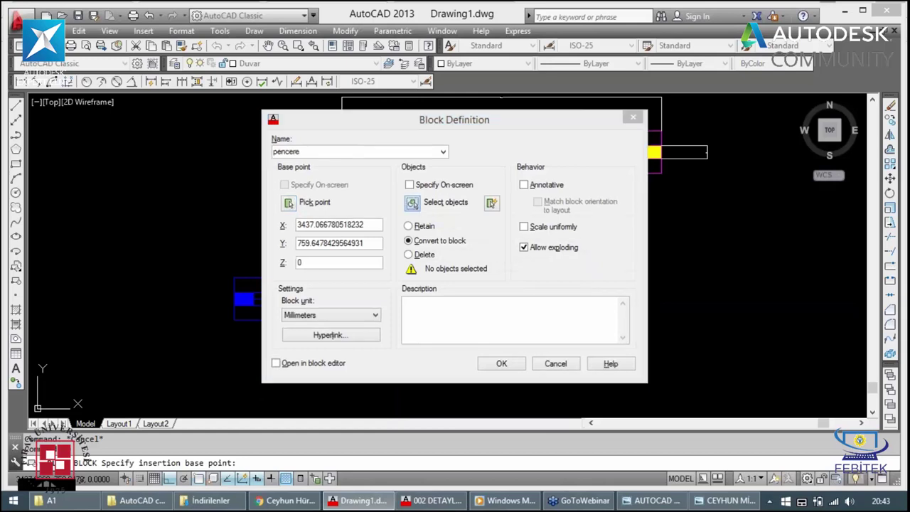
left_click(576, 265)
left_click(142, 336)
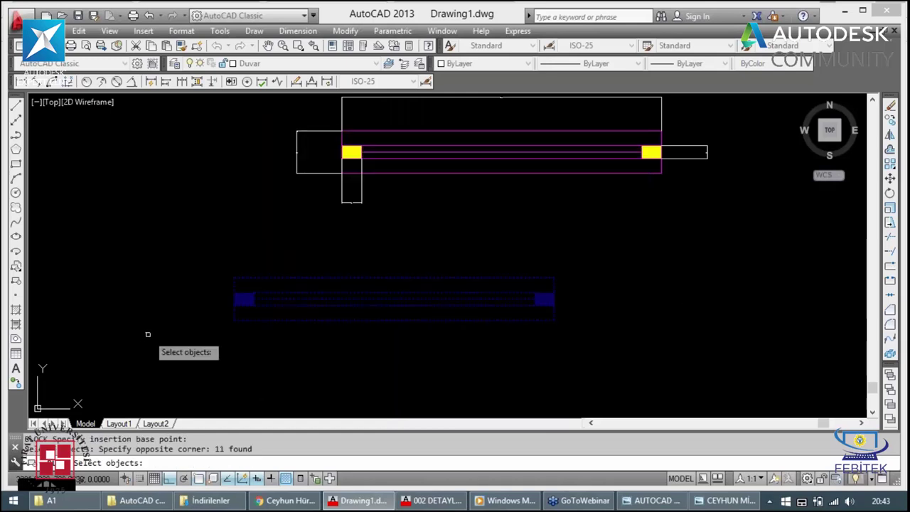
key("Return")
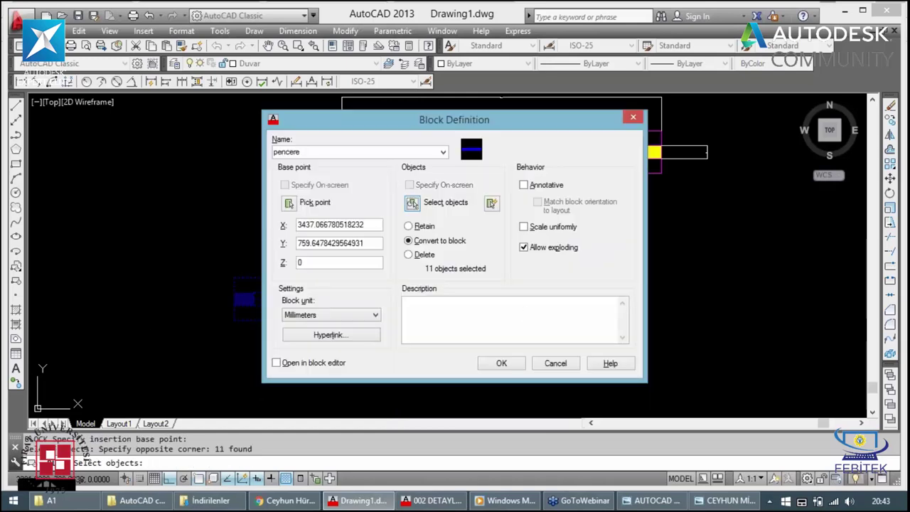
left_click(501, 363)
left_click(178, 331)
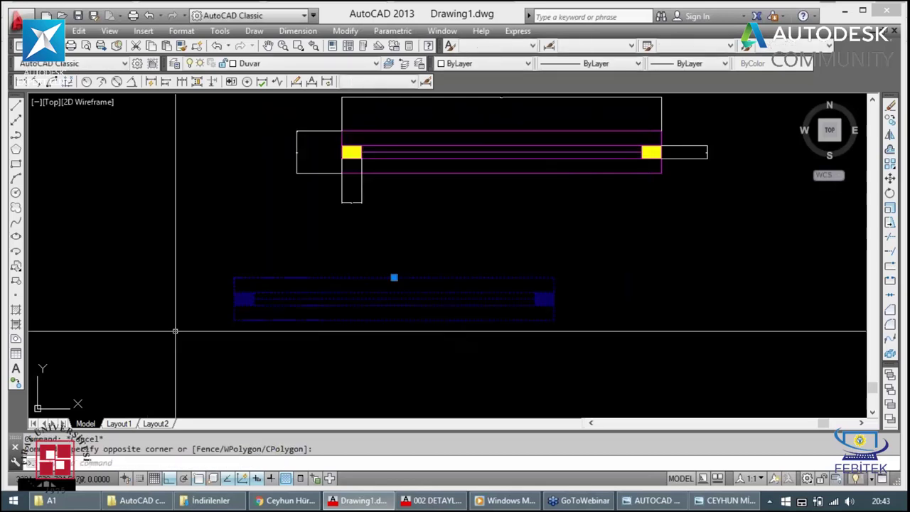
Step: Move the pencere block into the floor plan's bottom wall beside the entrance door
type("m")
key("Return")
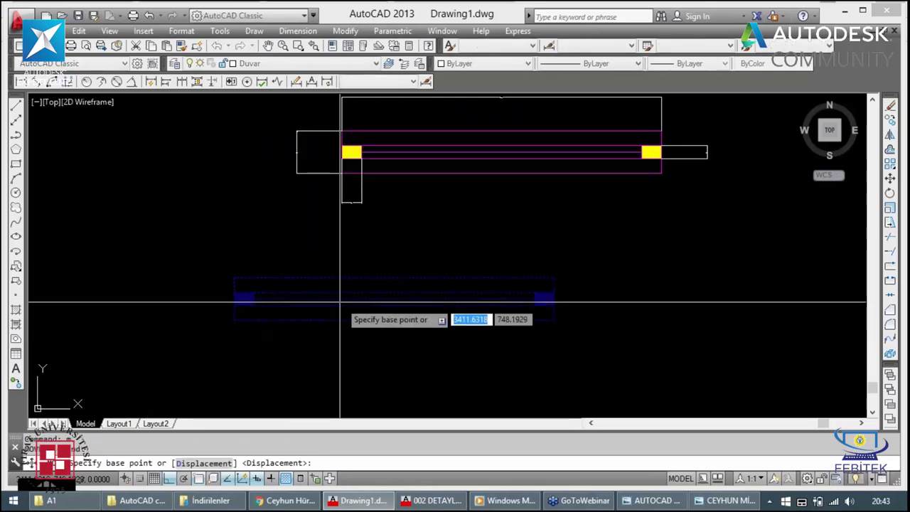
left_click(340, 302)
scroll(270, 263, "down", 6)
scroll(82, 260, "down", 1)
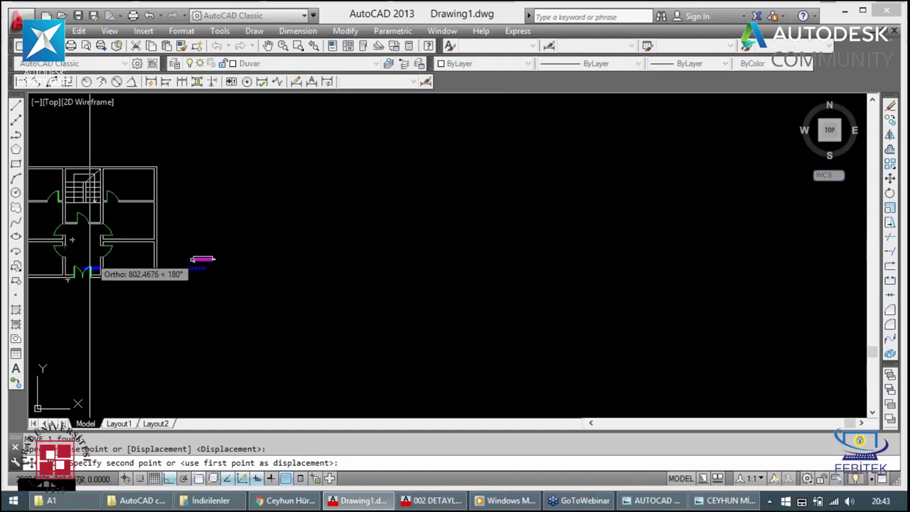
left_click(87, 255)
scroll(92, 278, "up", 2)
scroll(93, 278, "up", 2)
key("Escape")
key("Escape")
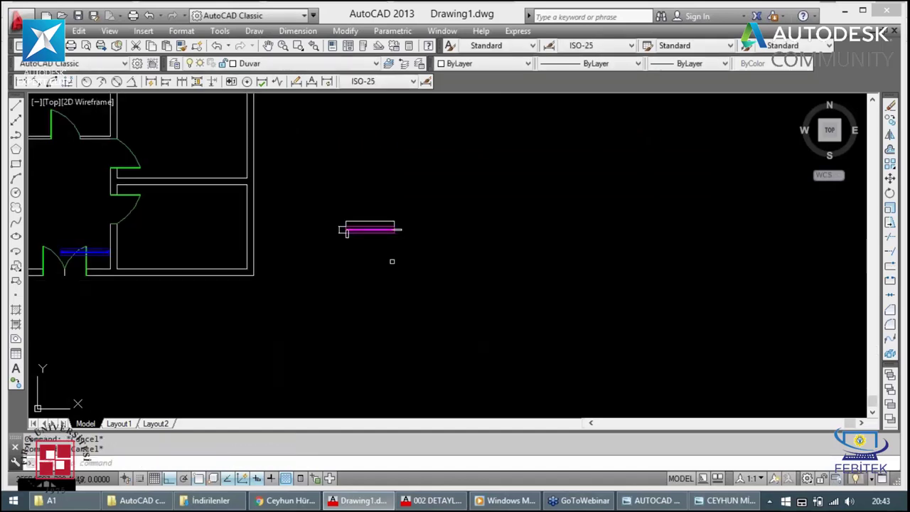
Step: Zoom in so the floor plan fills the view
left_click(309, 268)
left_click(309, 268)
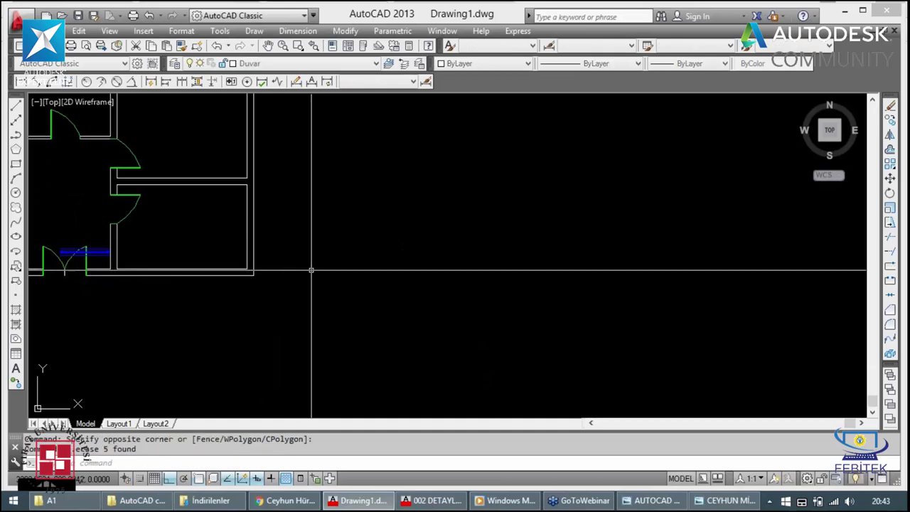
scroll(309, 268, "down", 5)
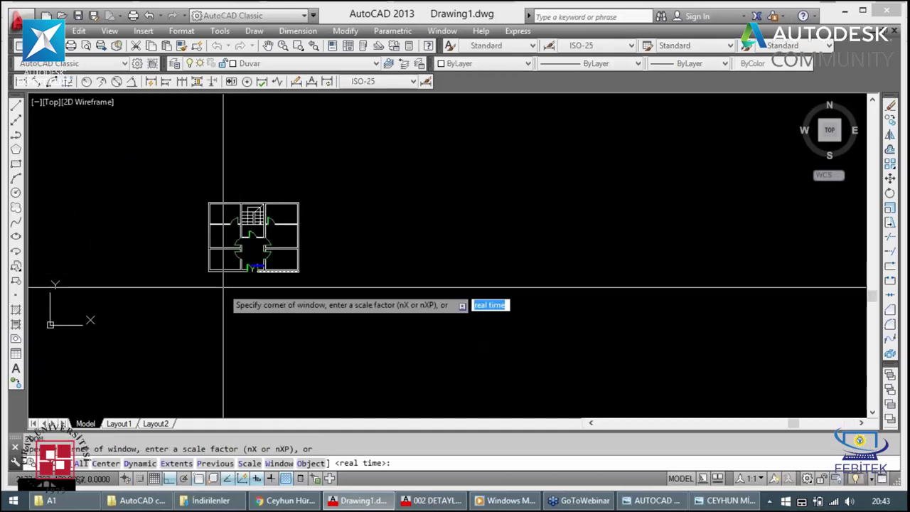
left_click_drag(209, 290, 318, 200)
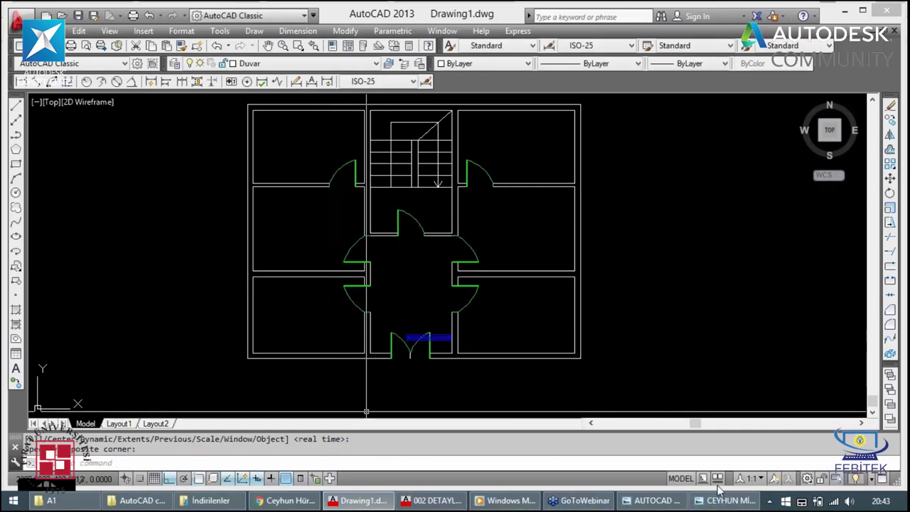
Step: Check the reference floor-plan image in Photo Viewer, then minimize it
left_click(699, 503)
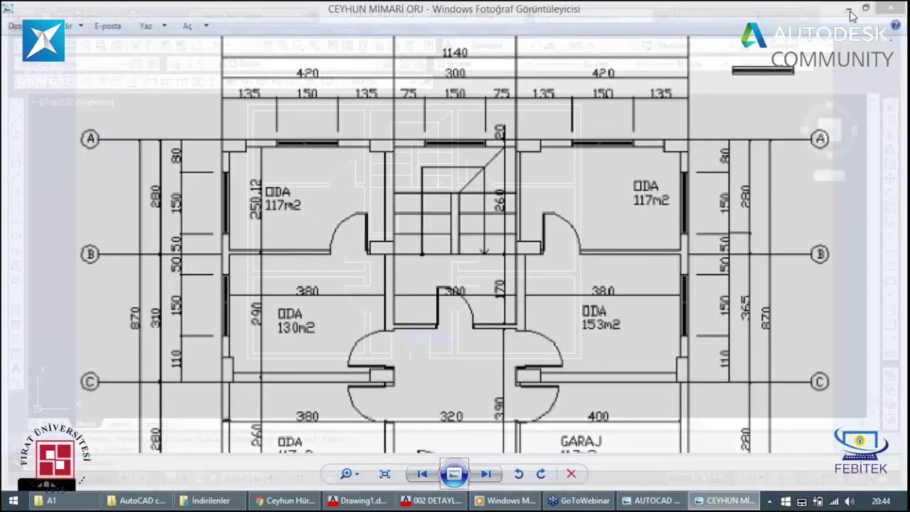
left_click(849, 8)
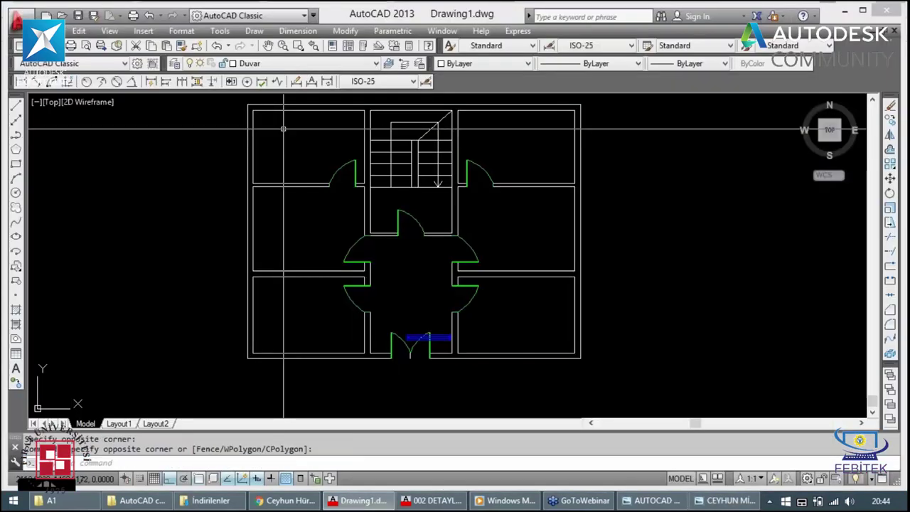
Step: Begin moving the window block with ortho off, then cancel the move
scroll(277, 96, "up", 2)
scroll(277, 96, "down", 4)
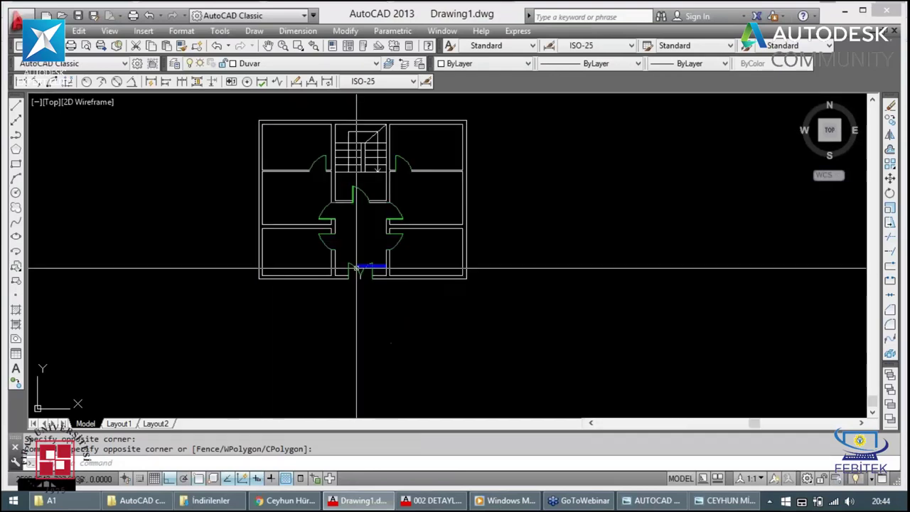
type("m")
key("Return")
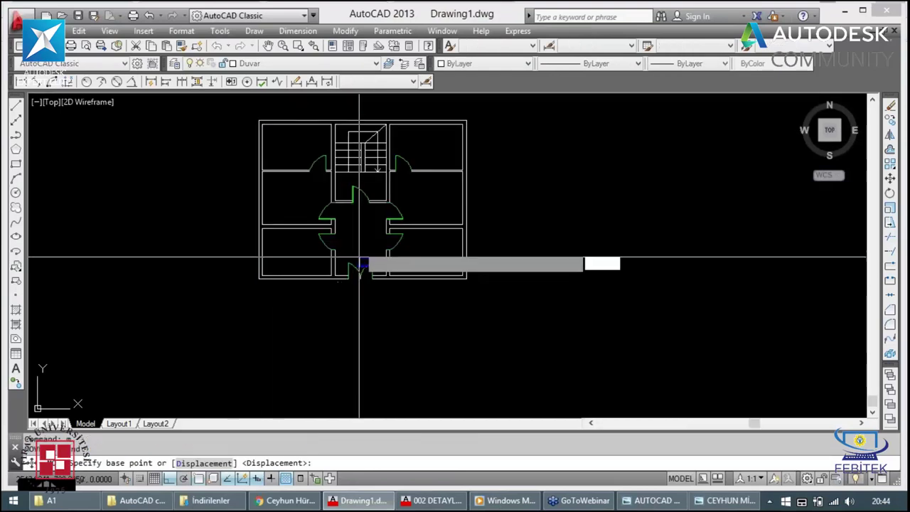
left_click(358, 264)
key("F8")
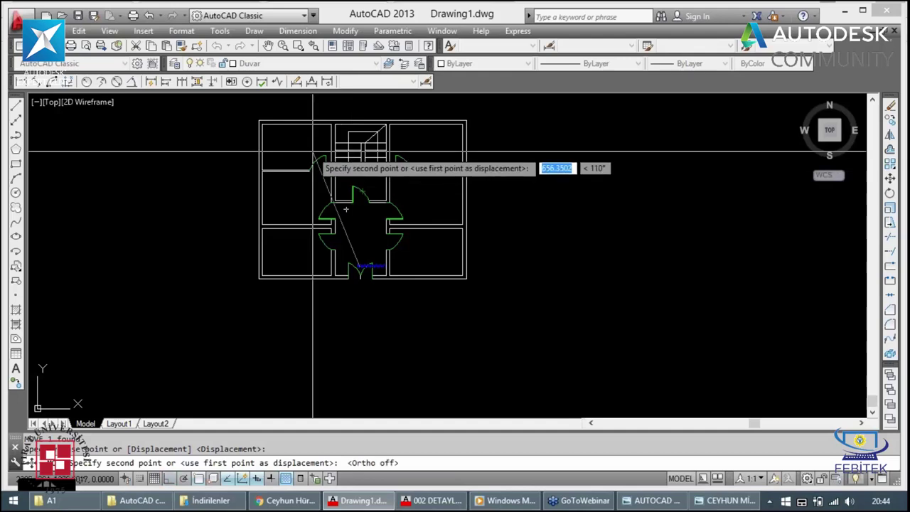
scroll(285, 135, "up", 2)
scroll(285, 135, "up", 2)
scroll(286, 149, "up", 2)
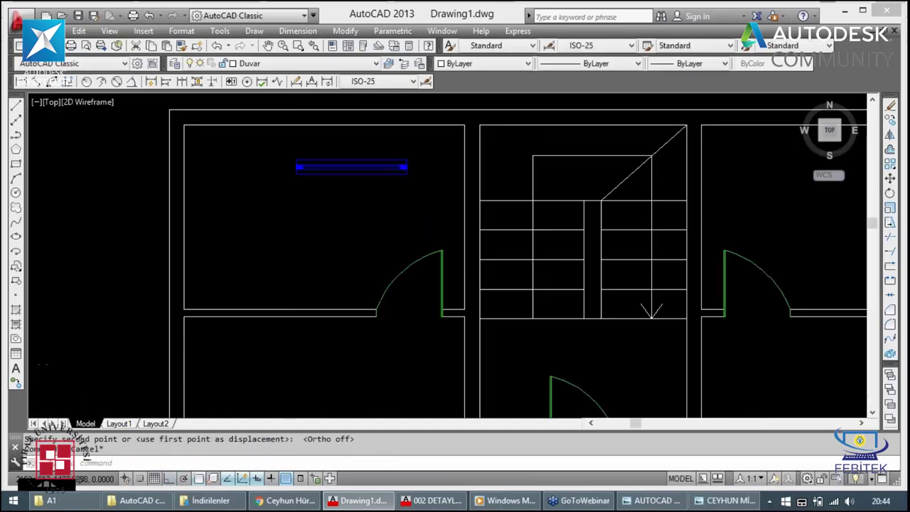
key("Escape")
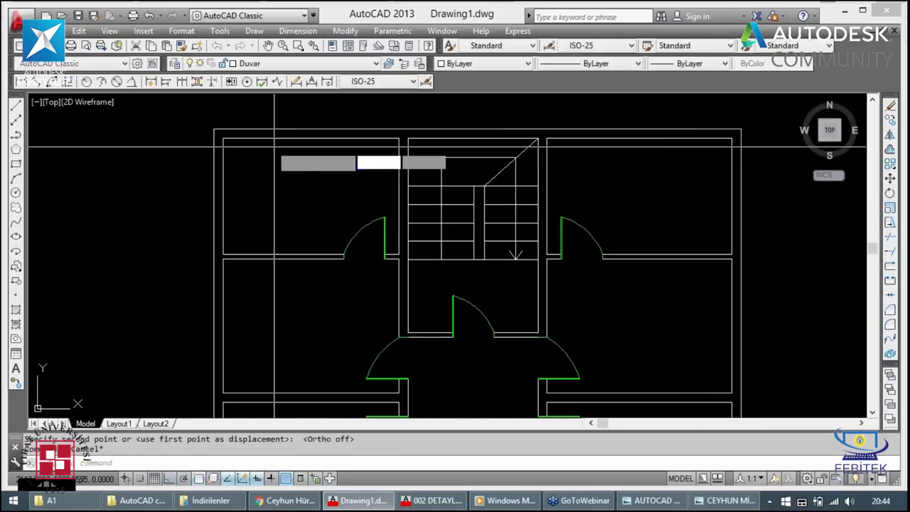
Step: Draw a 135-unit orthogonal guide line from the upper-left wall corner
type("l")
key("Return")
left_click(214, 129)
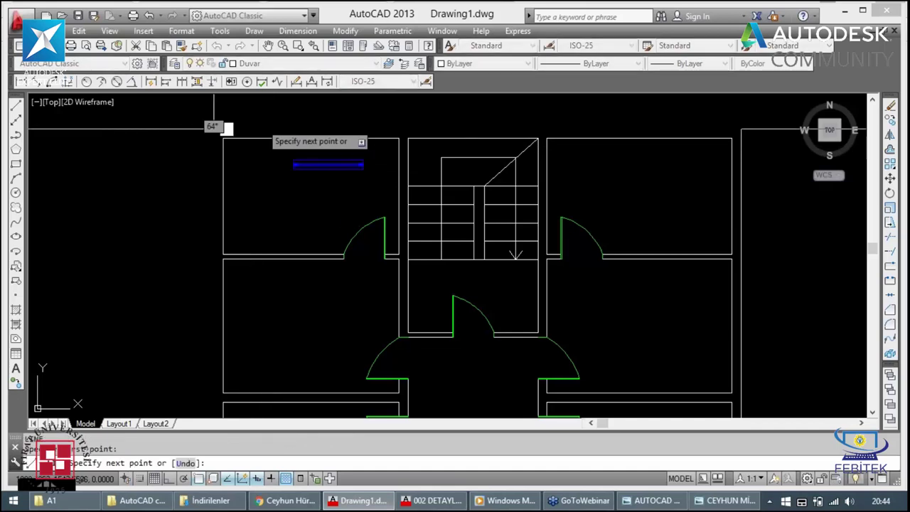
key("F8")
type("135")
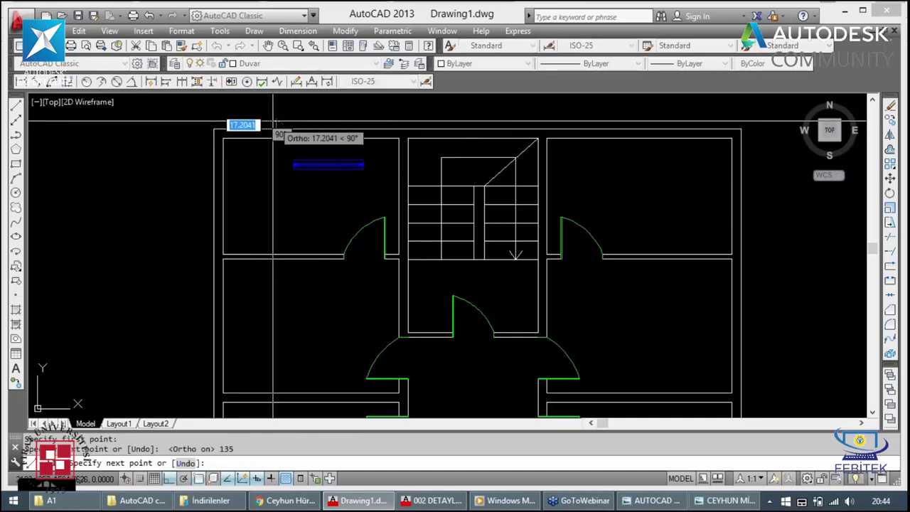
key("Return")
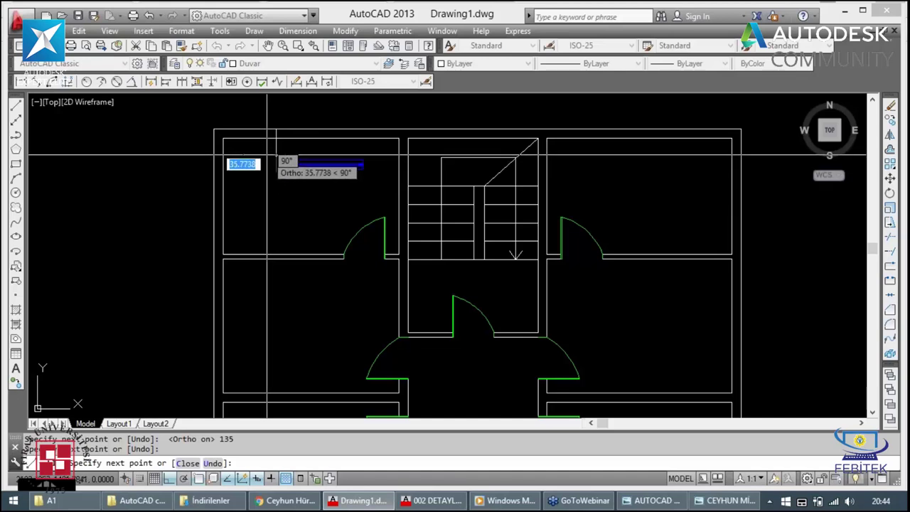
key("Escape")
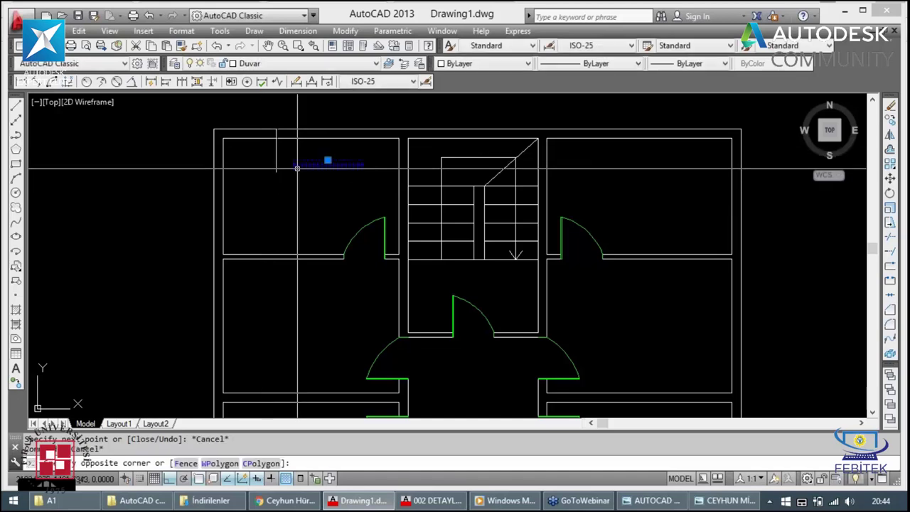
Step: Move the window block onto the top wall at the guide line's end
left_click(298, 164)
type("m")
key("Return")
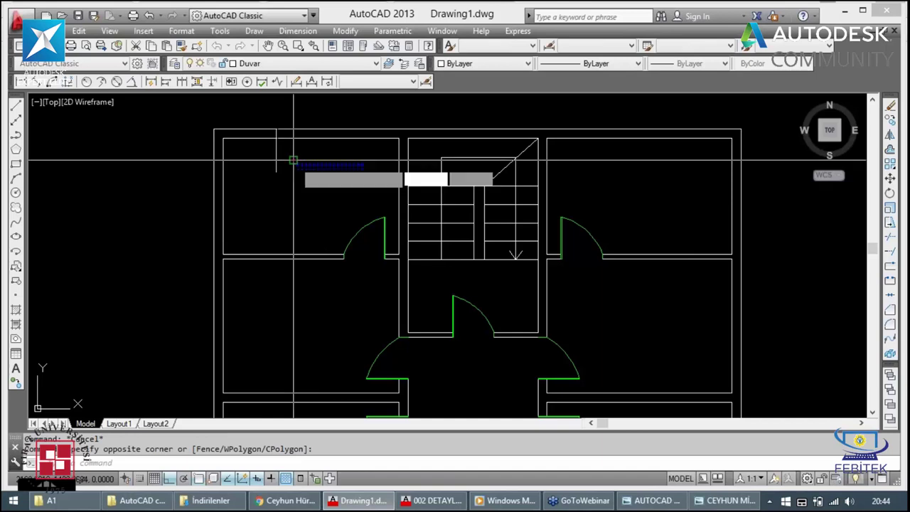
scroll(293, 160, "up", 3)
left_click(293, 169)
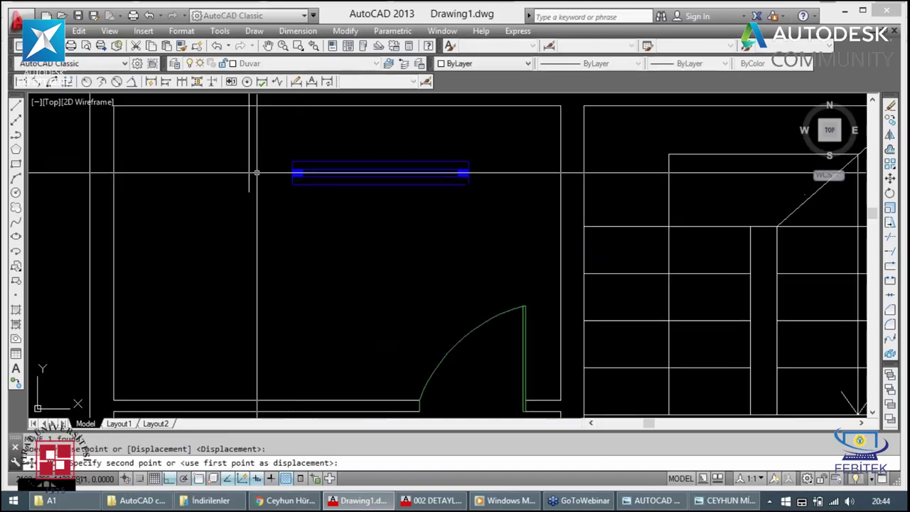
scroll(251, 132, "down", 2)
key("Escape")
type("m")
key("Return")
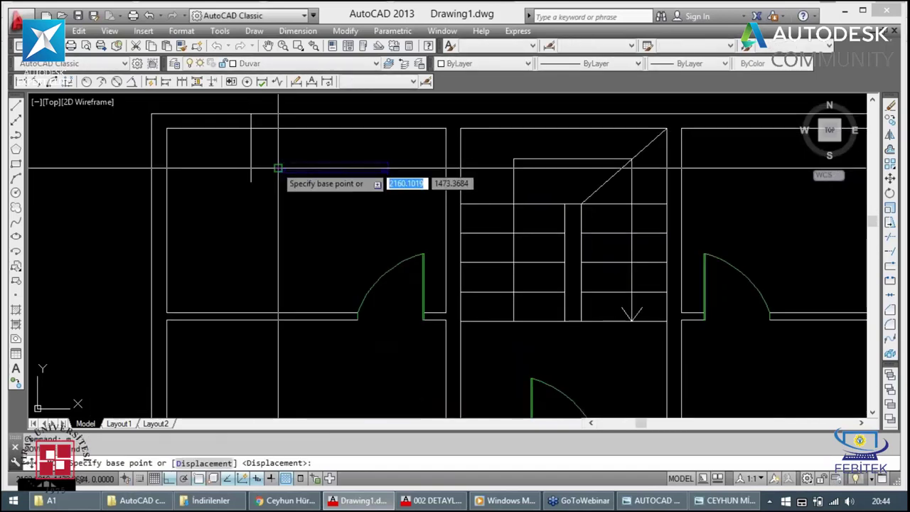
left_click(257, 128)
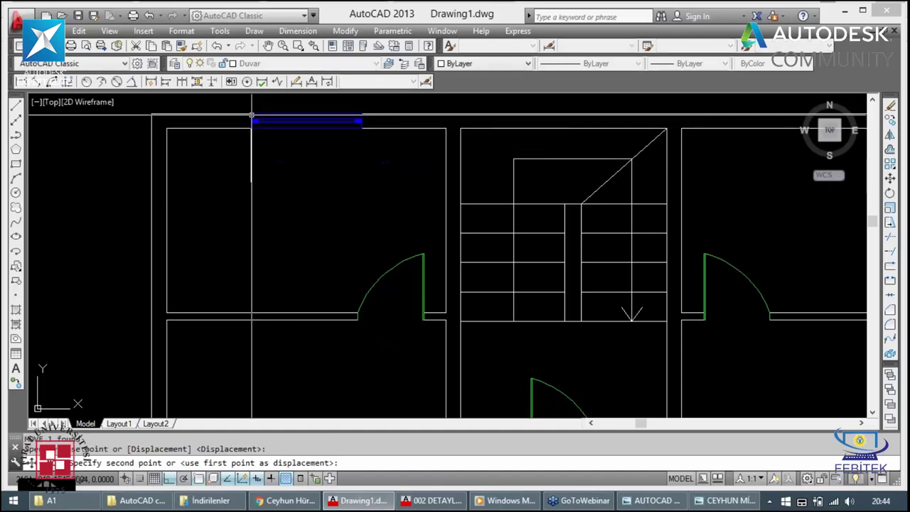
key("Escape")
Step: Erase the temporary 135 guide line
left_click(257, 143)
left_click(235, 162)
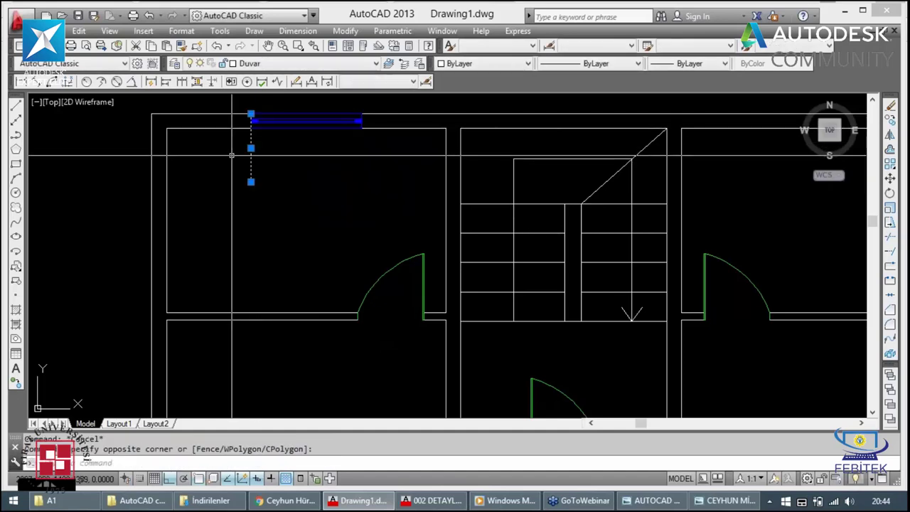
key("Delete")
scroll(460, 146, "down", 3)
Step: Offset the stairwell wall line 75 units to the right as a guide
scroll(509, 151, "down", 2)
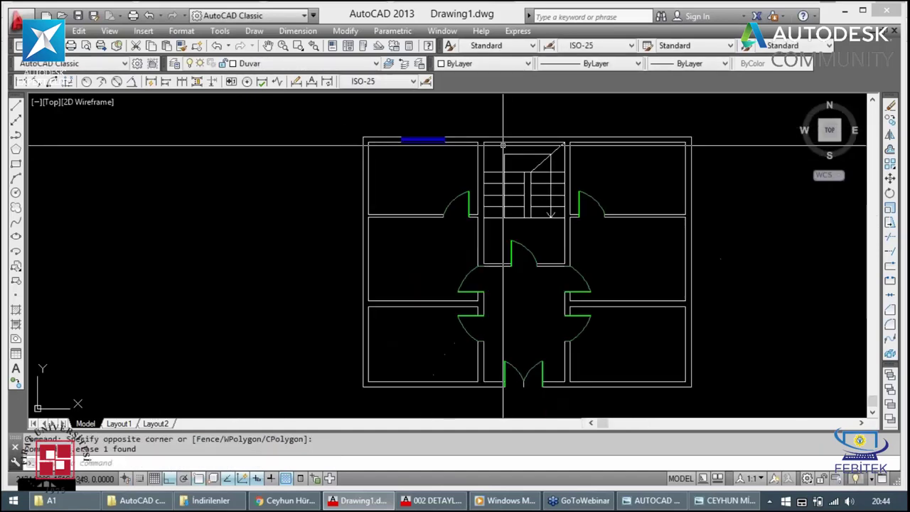
scroll(509, 137, "up", 2)
scroll(497, 142, "up", 2)
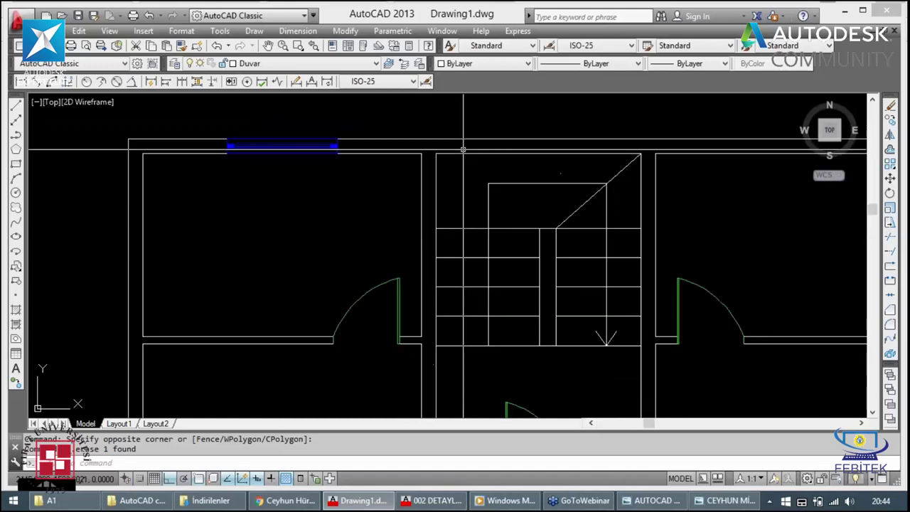
key("l")
key("Return")
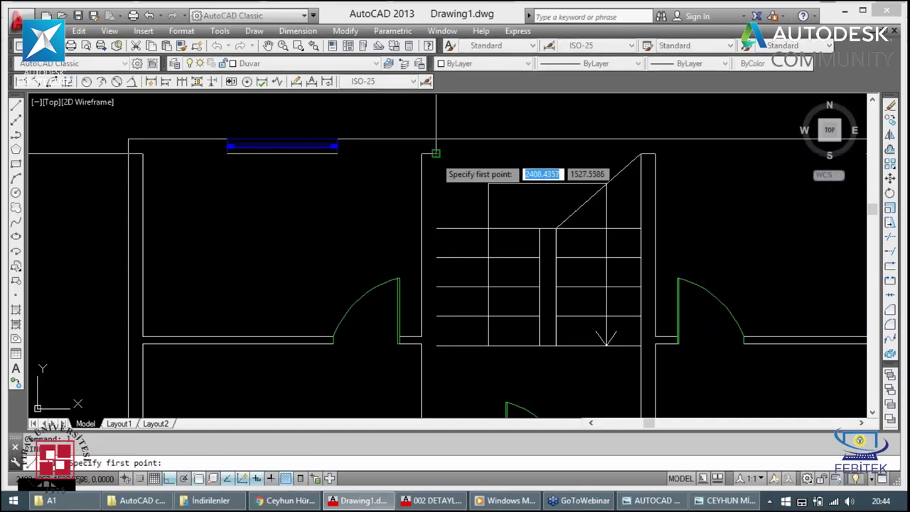
key("Escape")
type("o")
key("Return")
type("75")
key("Return")
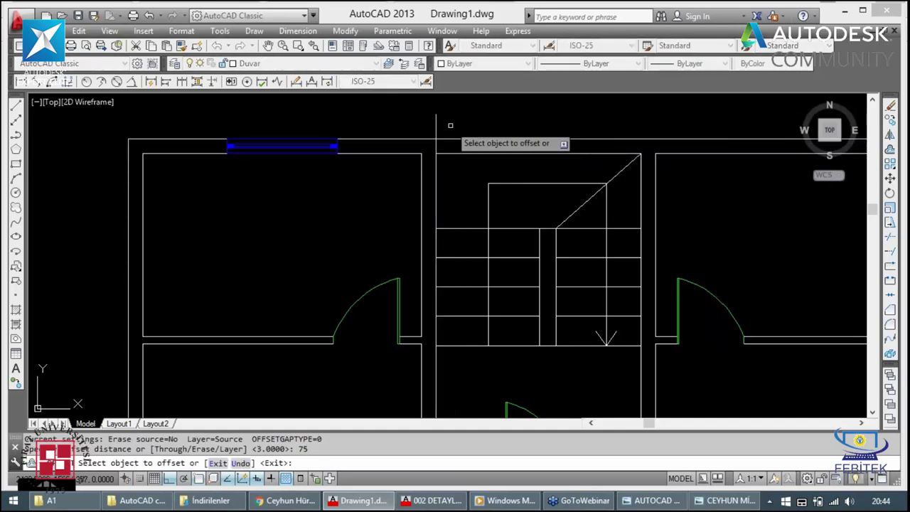
left_click(436, 125)
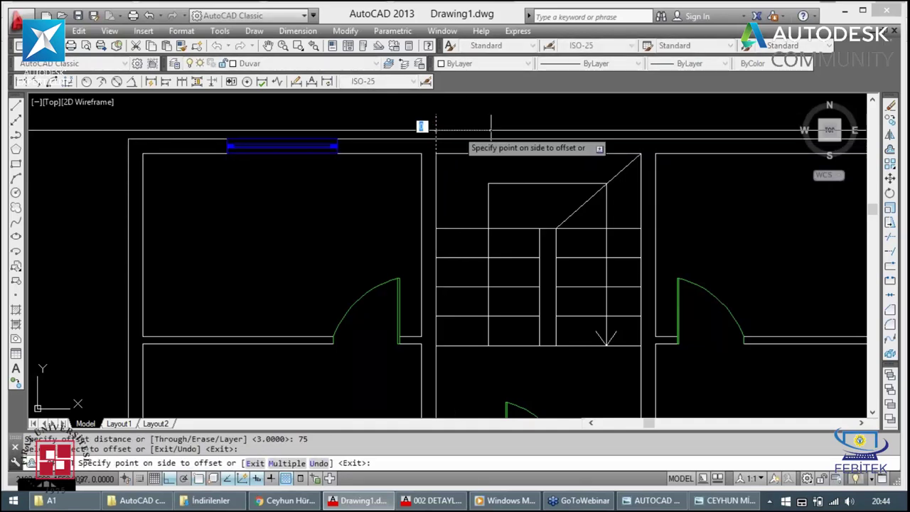
left_click(462, 128)
key("Escape")
Step: Copy the window block onto the top wall above the stairwell
type("c")
key("Return")
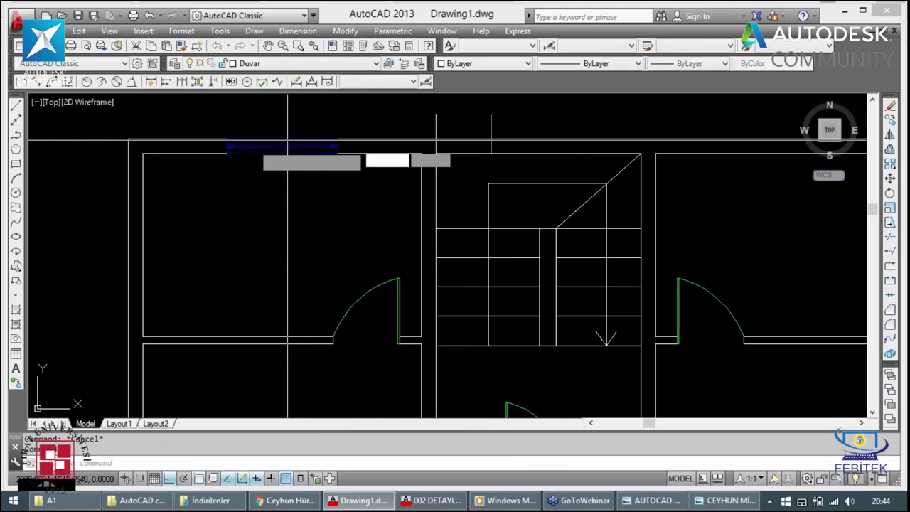
left_click(227, 146)
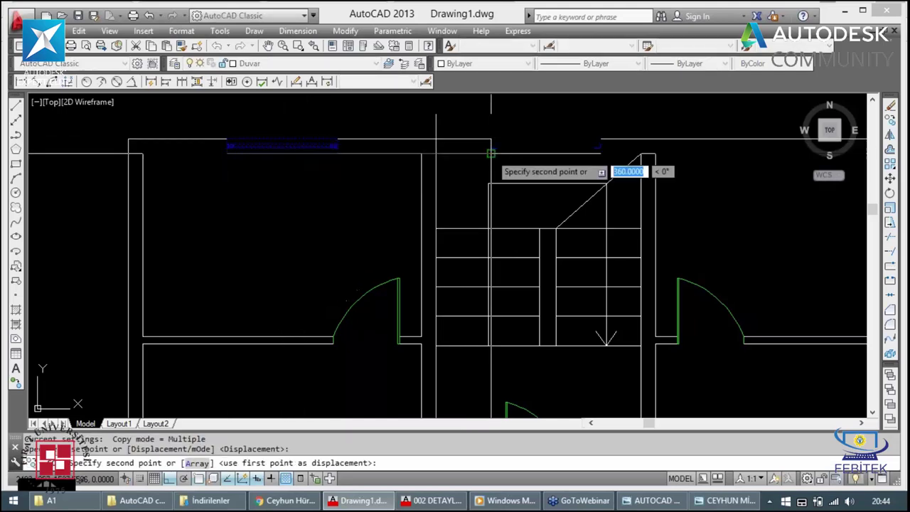
left_click(490, 153)
key("Escape")
Step: Delete the two temporary guide lines
left_click(415, 124)
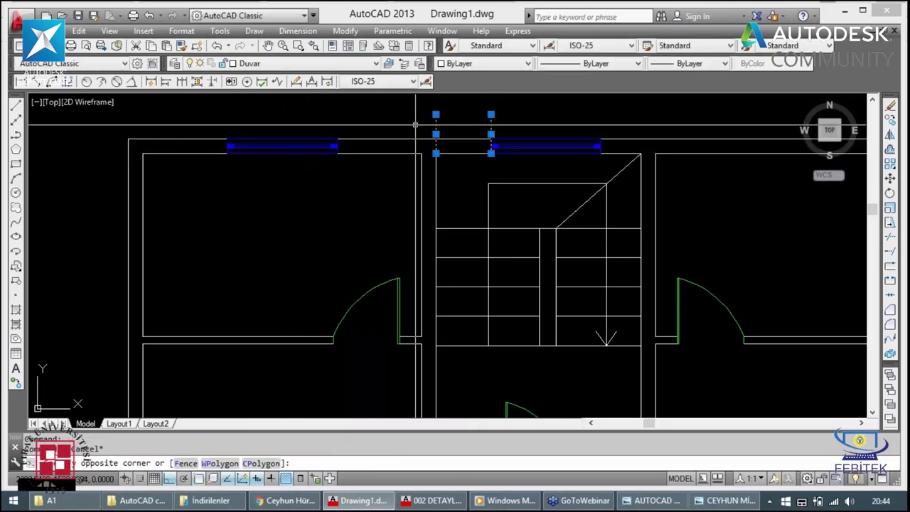
left_click(415, 114)
left_click(416, 114)
middle_click_drag(815, 217, 631, 171)
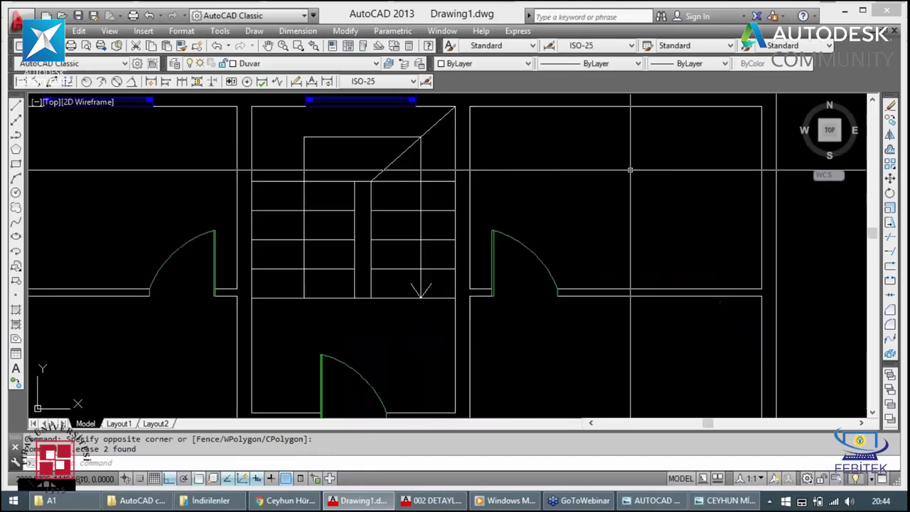
scroll(630, 171, "down", 2)
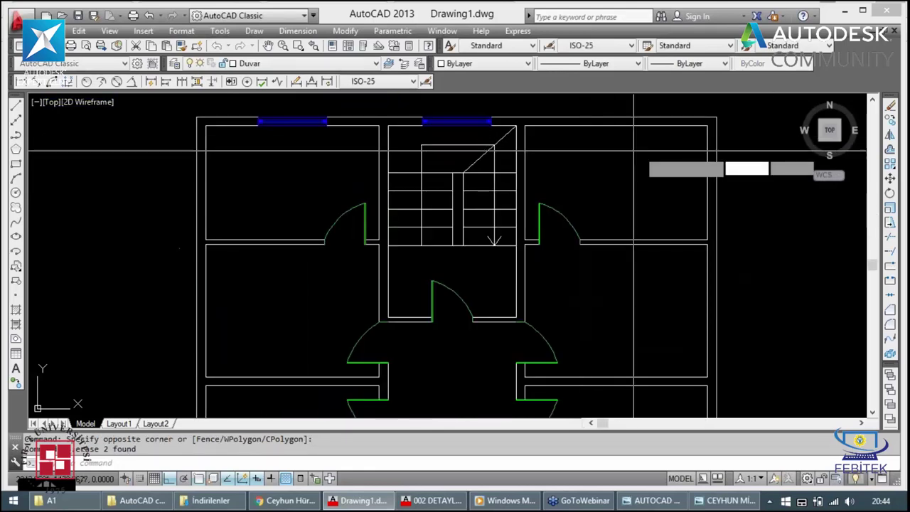
Step: Try a guide line and an offset from the right exterior wall, cancelling both
type("l")
key("Return")
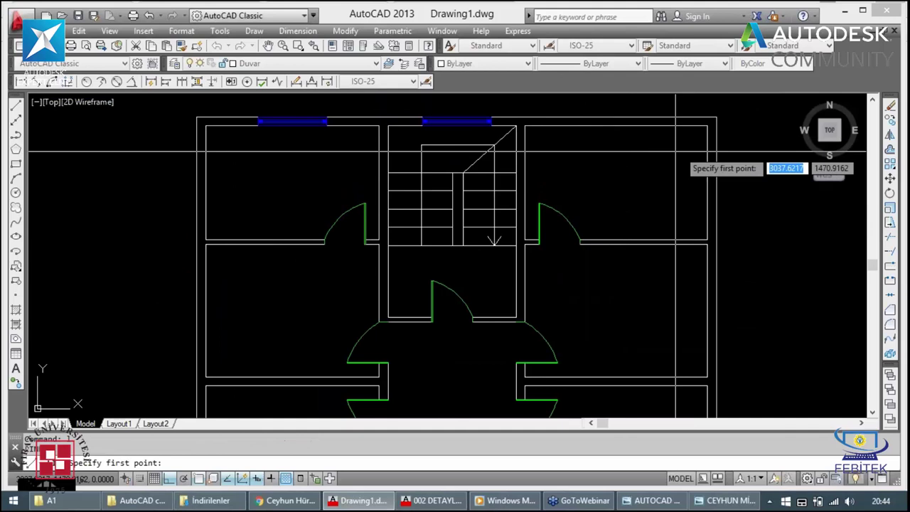
left_click(717, 116)
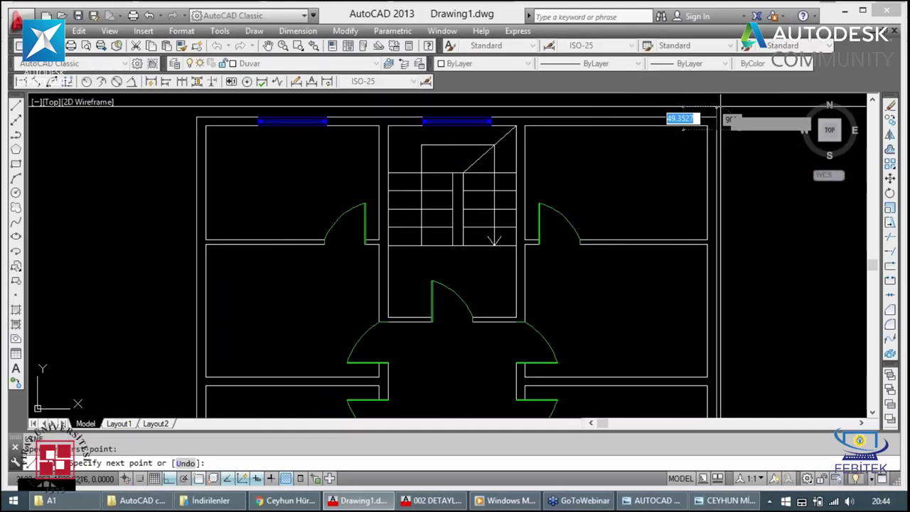
key("Escape")
key("Escape")
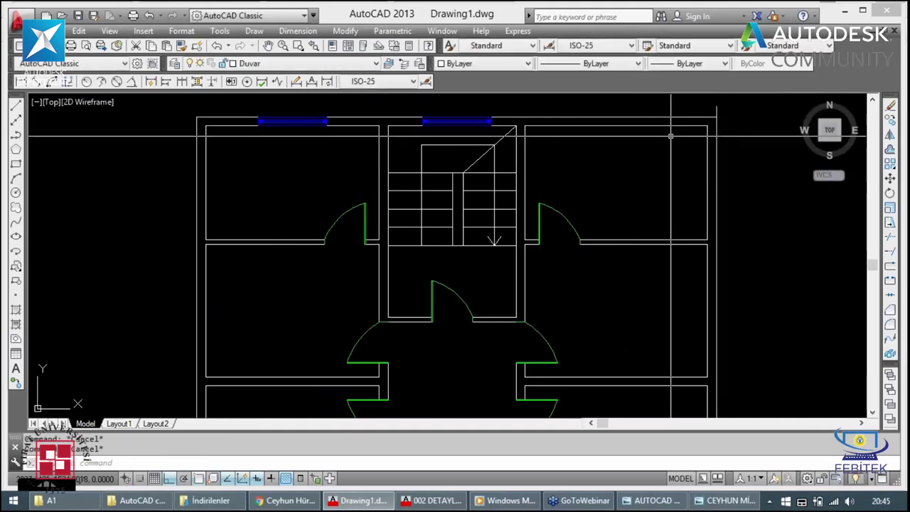
type("o")
key("Return")
key("Return")
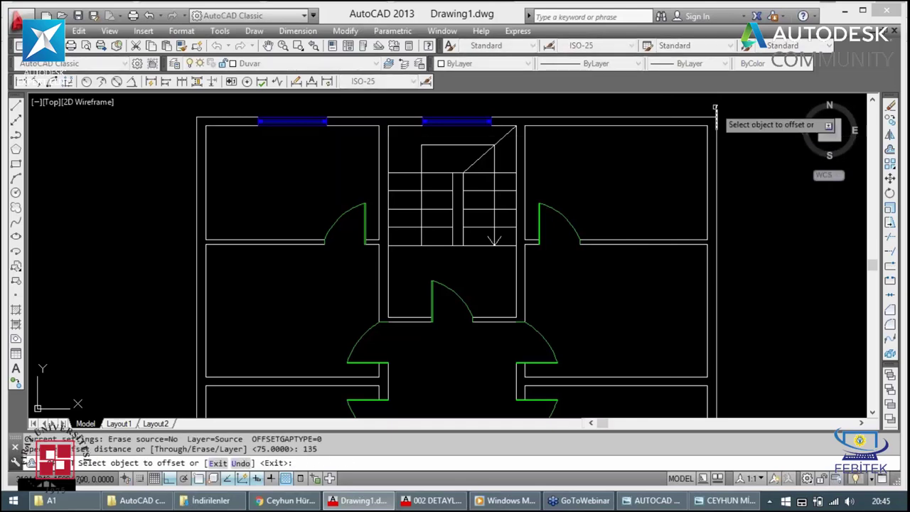
left_click(714, 117)
left_click(693, 108)
key("Escape")
key("Escape")
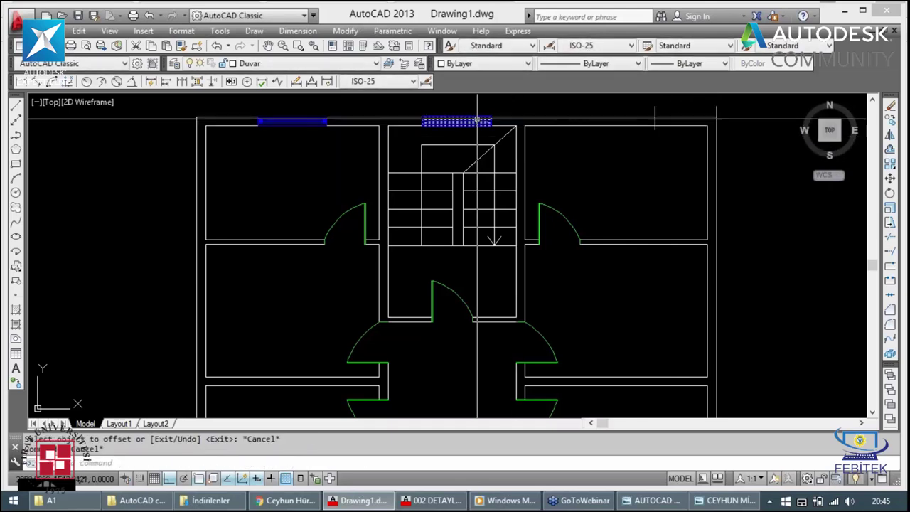
Step: Copy the middle top-wall window to the right part of the top wall
left_click(475, 121)
type("co")
key("Return")
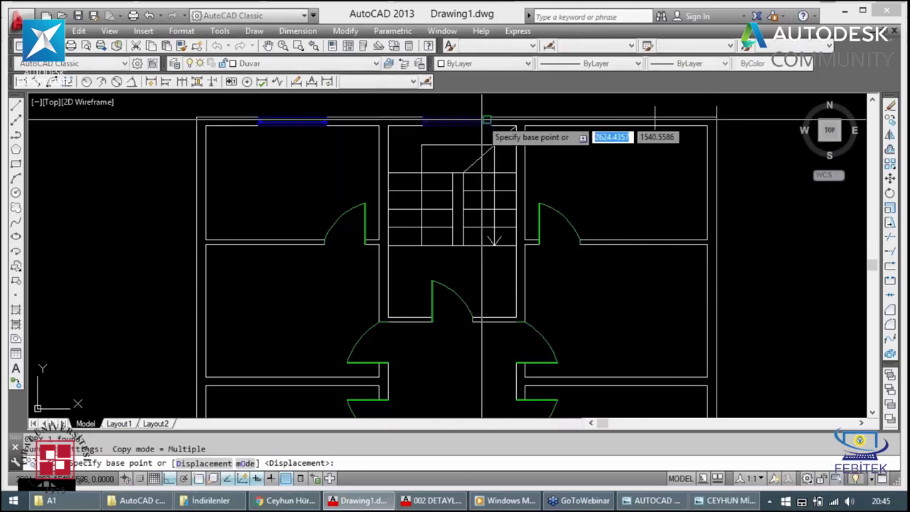
scroll(482, 119, "up", 5)
left_click(493, 155)
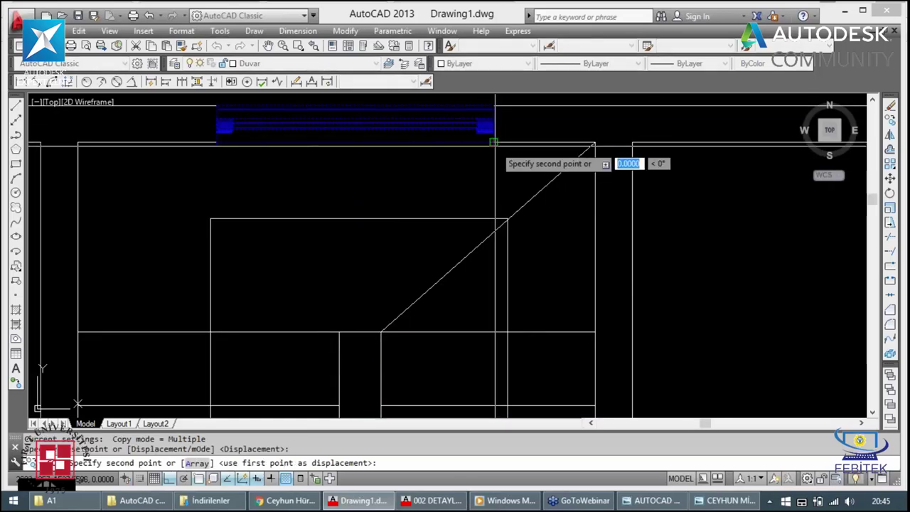
scroll(494, 149, "down", 5)
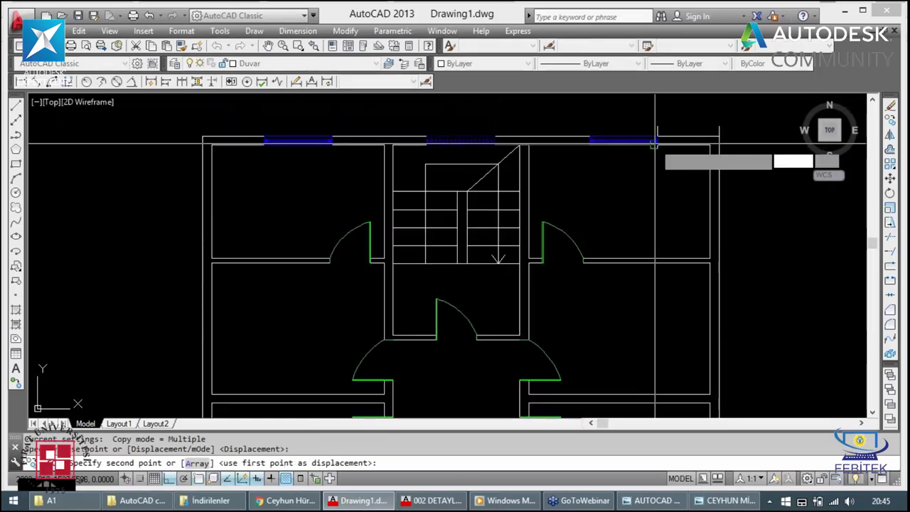
left_click(654, 142)
key("Escape")
Step: Select and delete the helper objects near the top-right corner
left_click(689, 125)
key("Escape")
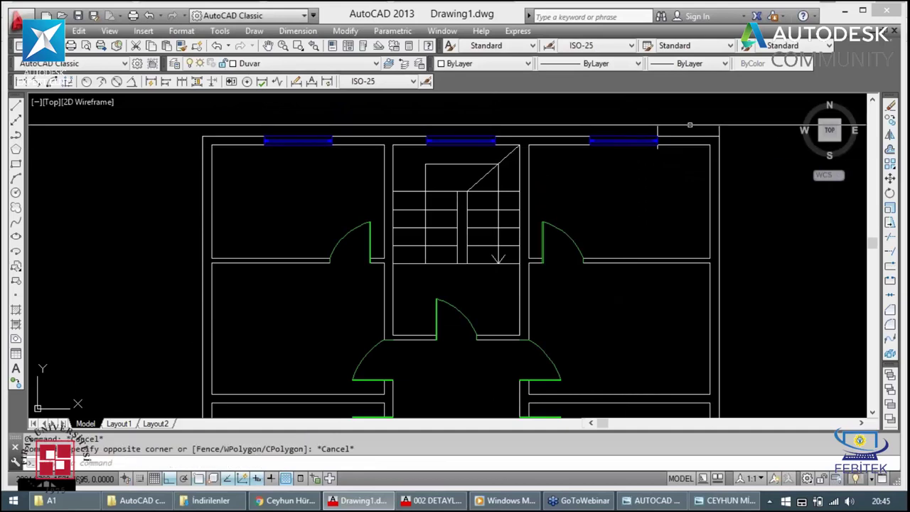
left_click(700, 152)
left_click(632, 133)
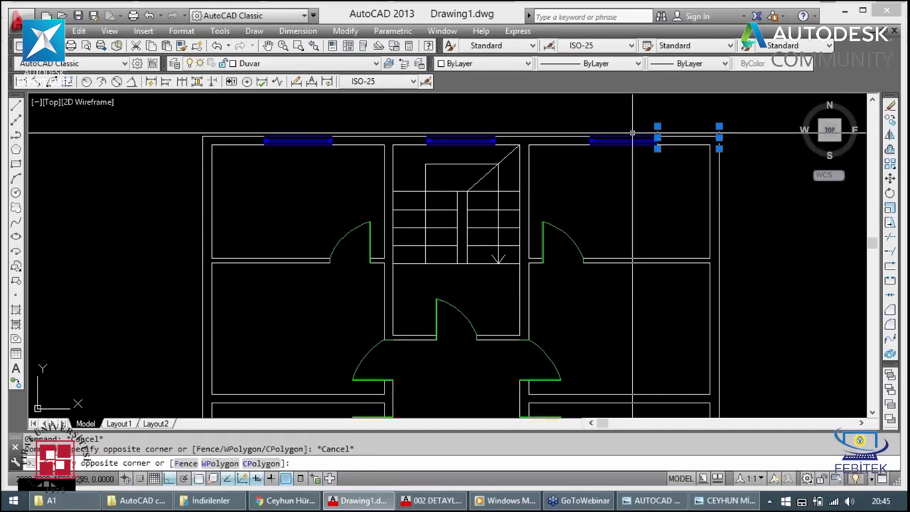
key("Delete")
scroll(477, 153, "down", 2)
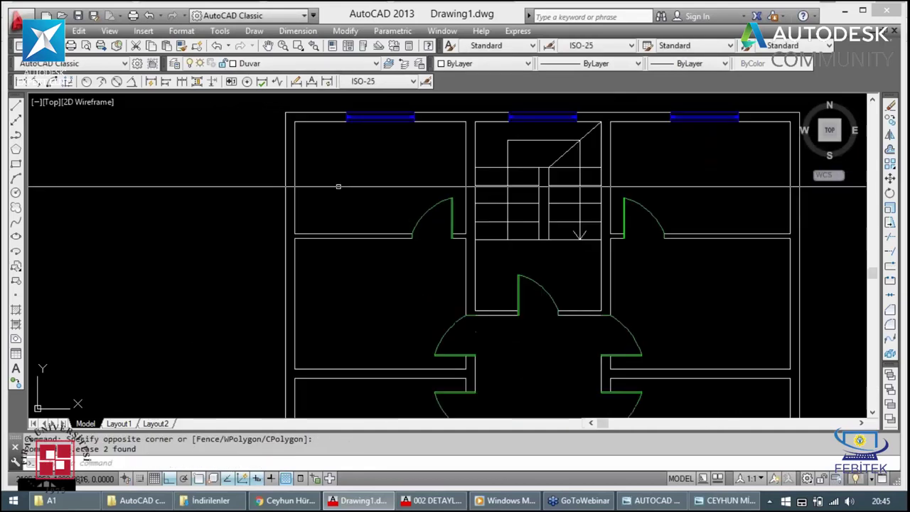
scroll(338, 188, "down", 1)
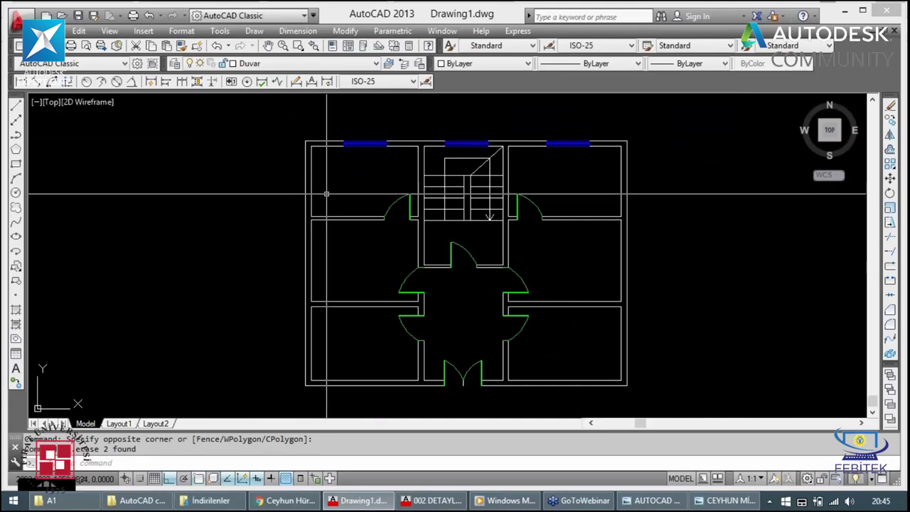
scroll(313, 175, "up", 1)
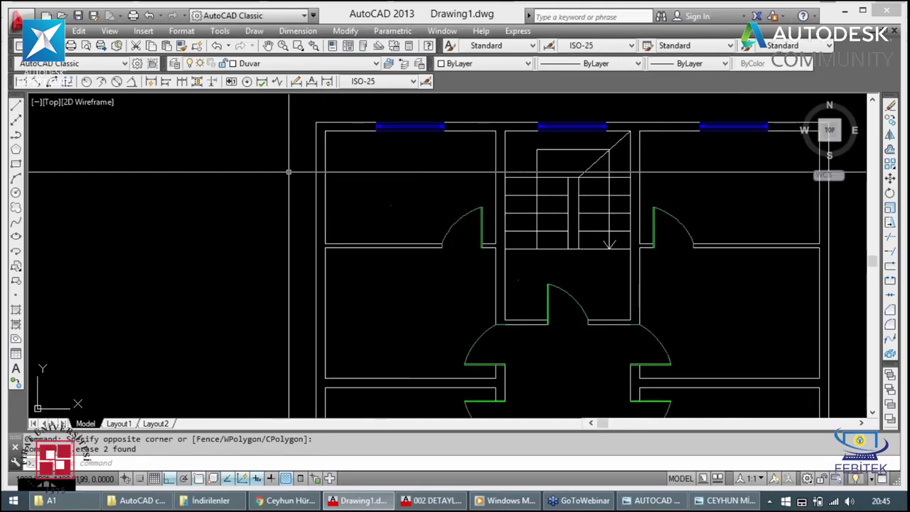
scroll(309, 152, "up", 1)
scroll(308, 155, "down", 1)
scroll(327, 149, "down", 1)
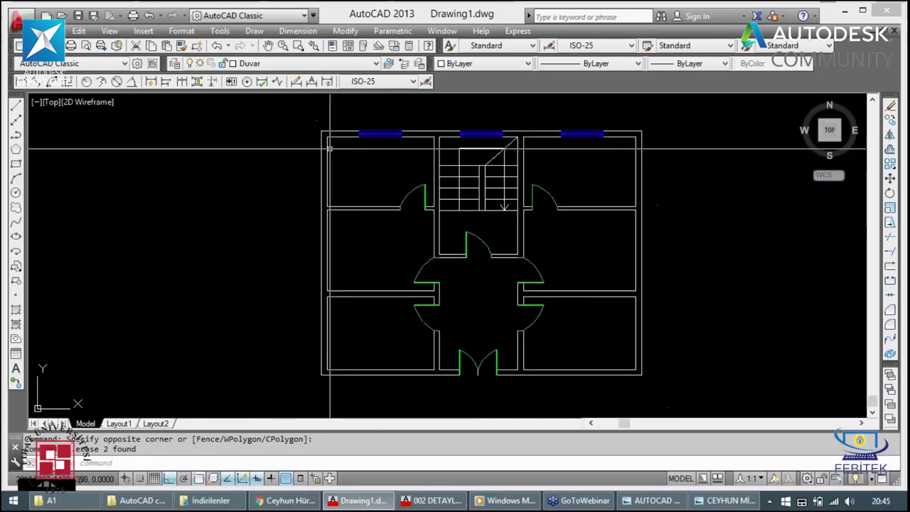
Step: Zoom to the plan's upper-left corner and begin a line at the outer wall corner
type("z")
key("Return")
left_click(330, 148)
left_click(426, 226)
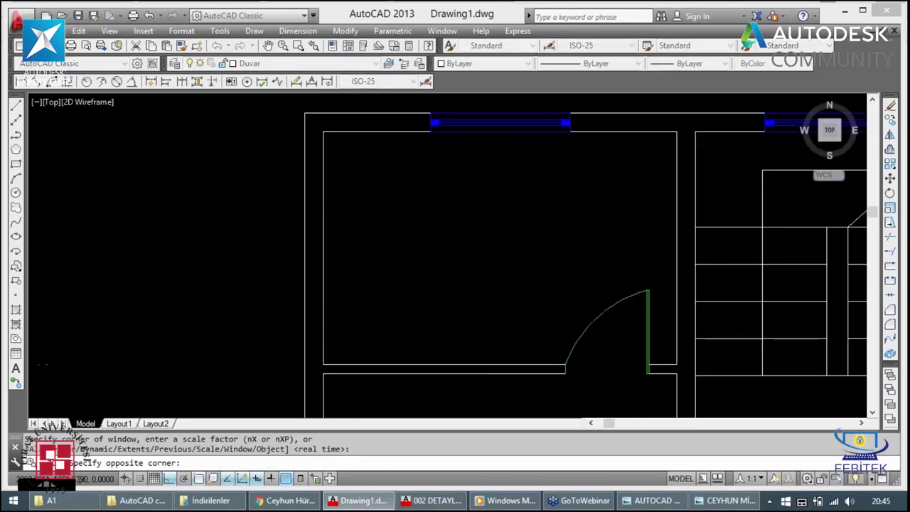
type("l")
key("Return")
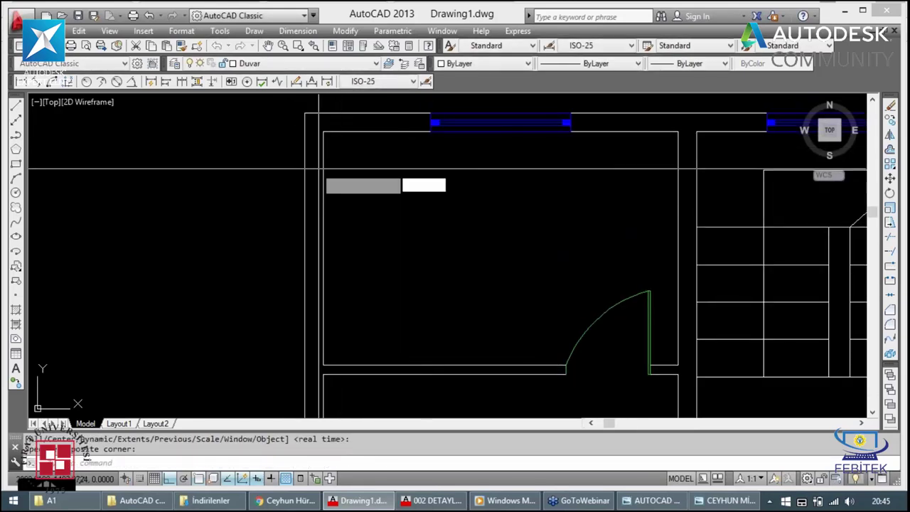
left_click(305, 112)
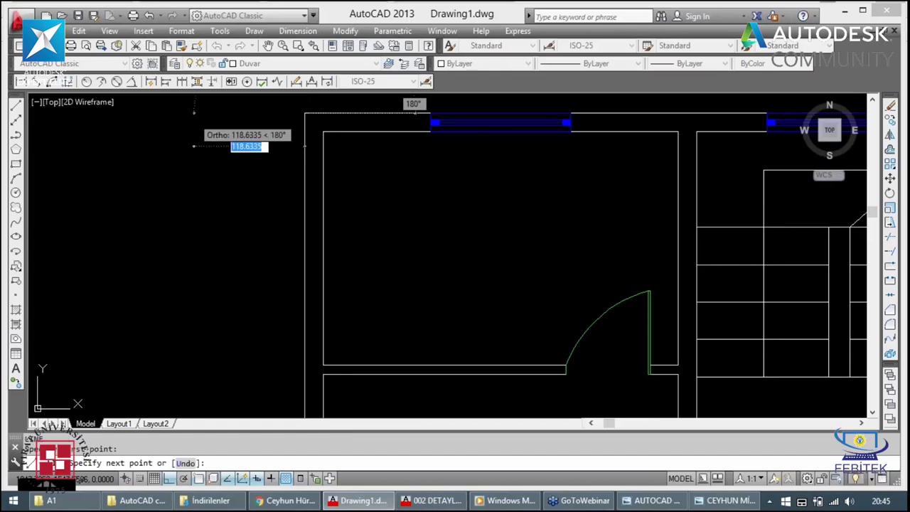
Step: Offset the top wall line 135 downward as a short guide line
key("Escape")
key("Escape")
type("o")
key("Return")
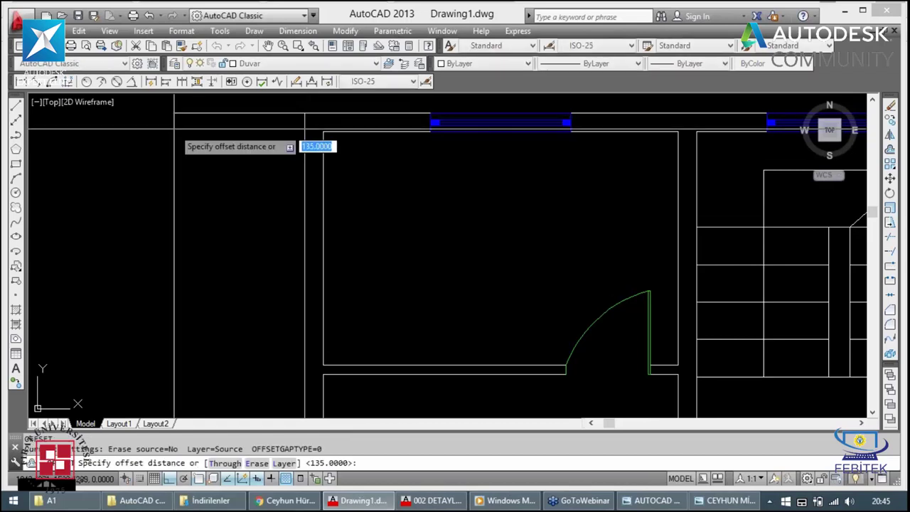
key("Return")
left_click(255, 112)
left_click(254, 154)
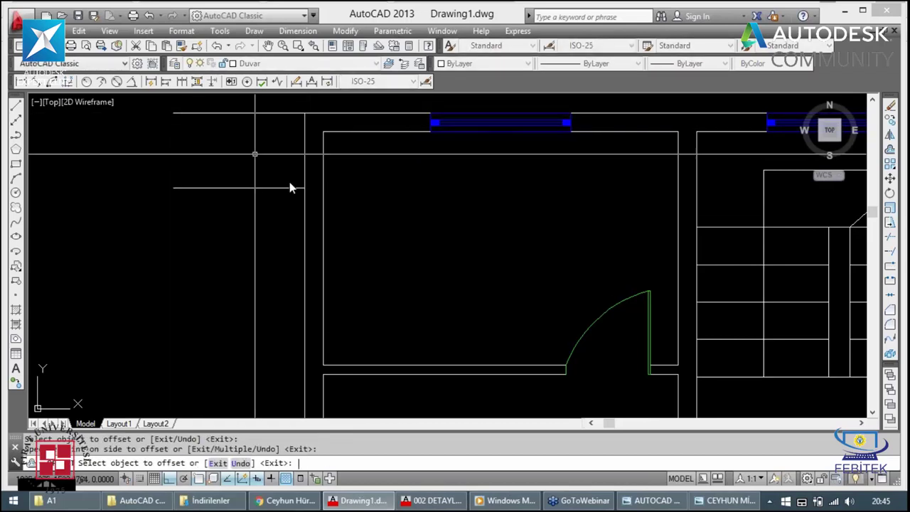
key("Escape")
key("Escape")
Step: Move the new short offset line to the right
left_click(285, 187)
type("m")
key("Return")
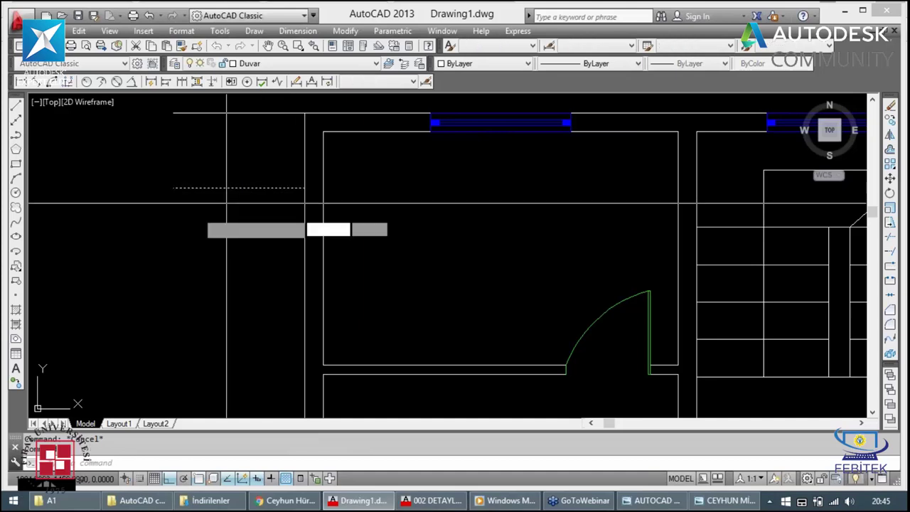
left_click(174, 188)
left_click(212, 187)
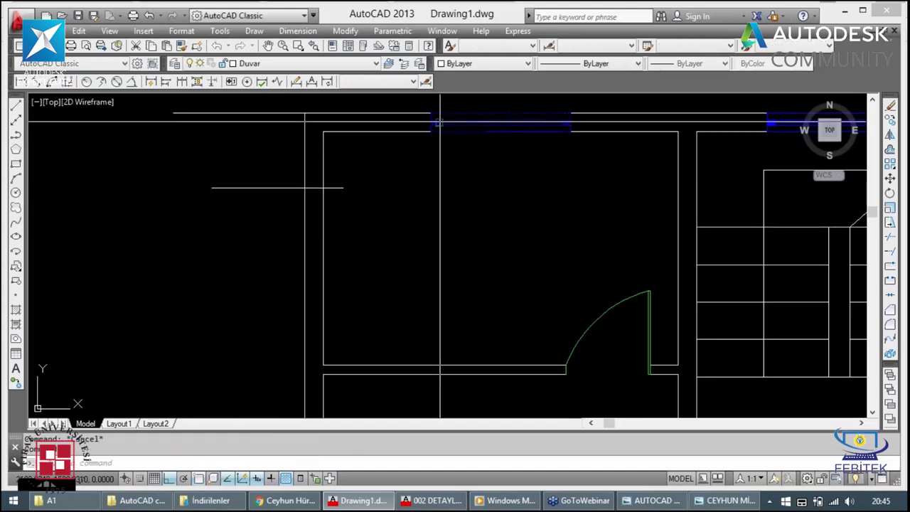
Step: Copy the top-left pencere window down into the upper-left room
type("co")
key("Return")
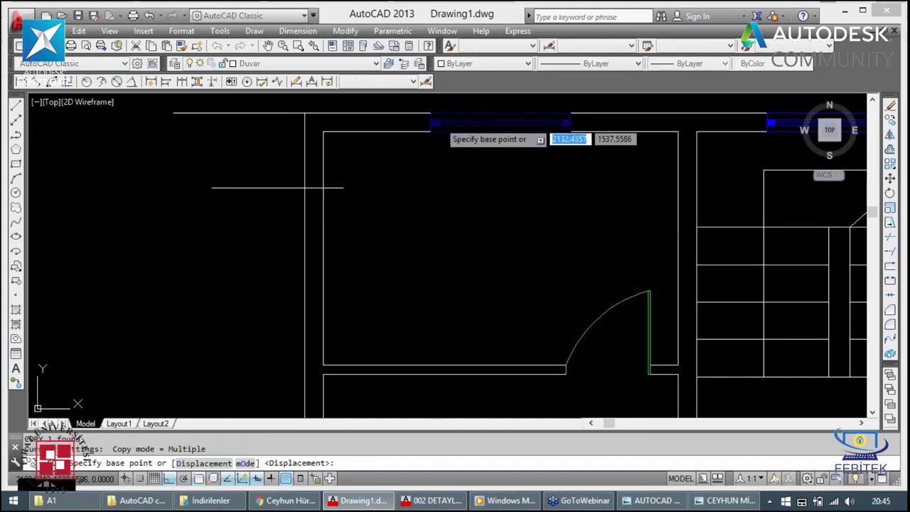
left_click(435, 123)
left_click(435, 235)
key("Escape")
Step: Rotate the copied window 90 degrees so it stands vertical
left_click(466, 267)
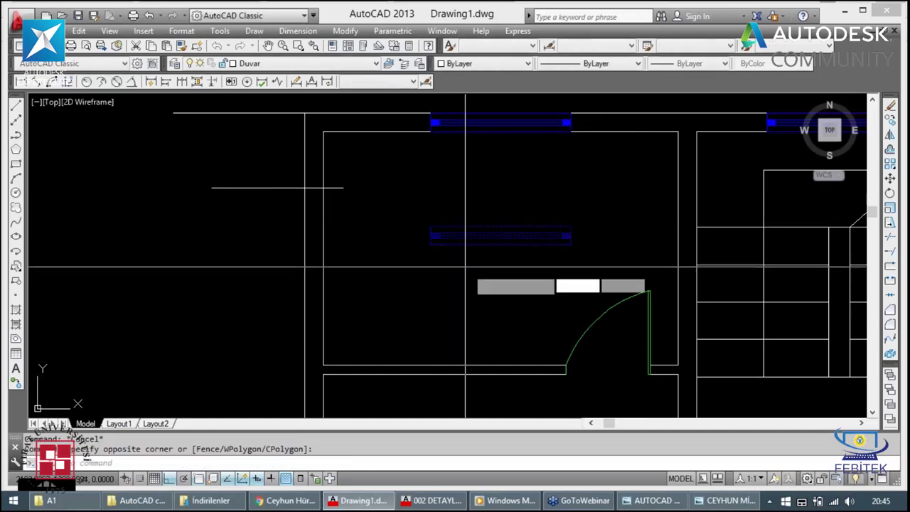
type("ro")
key("Return")
left_click(430, 234)
left_click(431, 170)
left_click(445, 218)
left_click(426, 238)
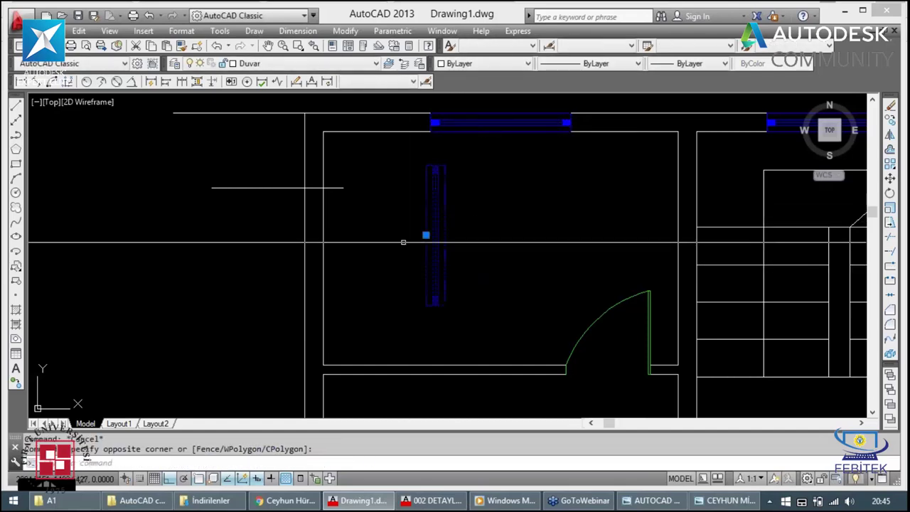
Step: Move the vertical window onto the upper part of the left exterior wall
type("m")
key("Return")
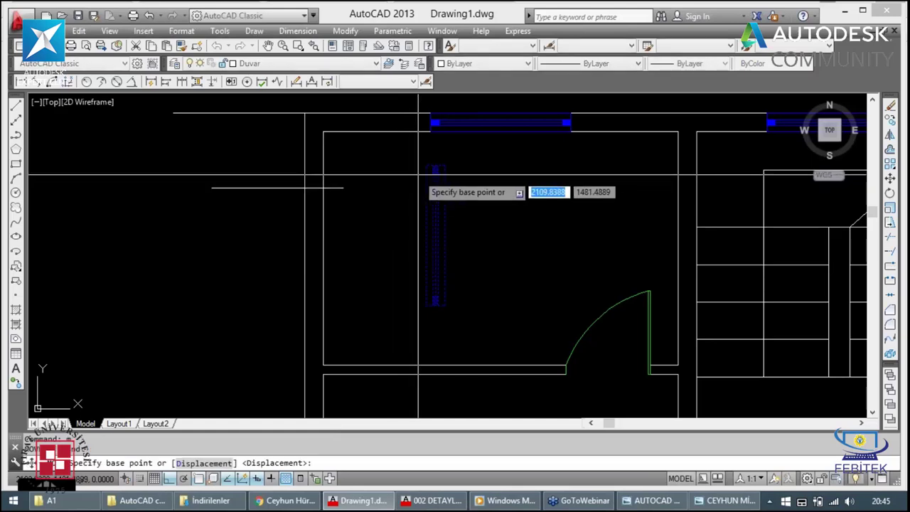
left_click(435, 168)
left_click(311, 192)
key("Escape")
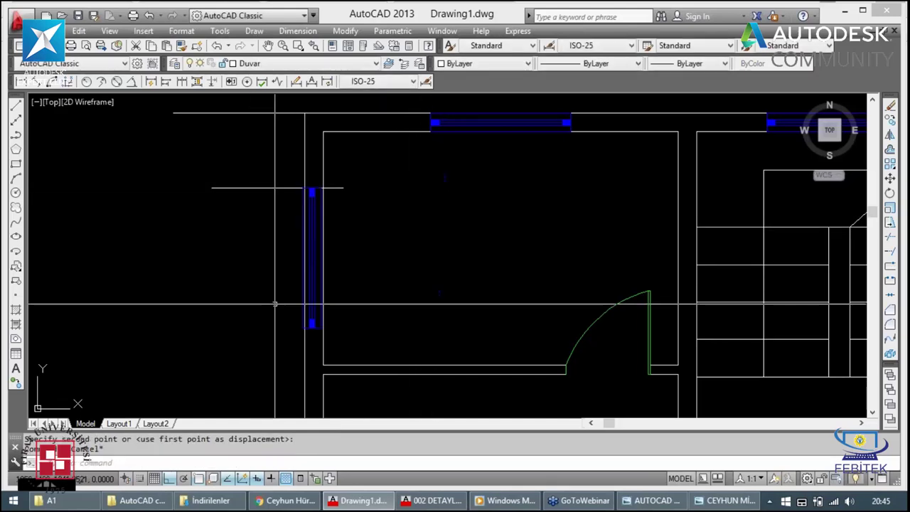
Step: Select the left-wall window and begin moving it from its top end, then cancel
left_click(302, 257)
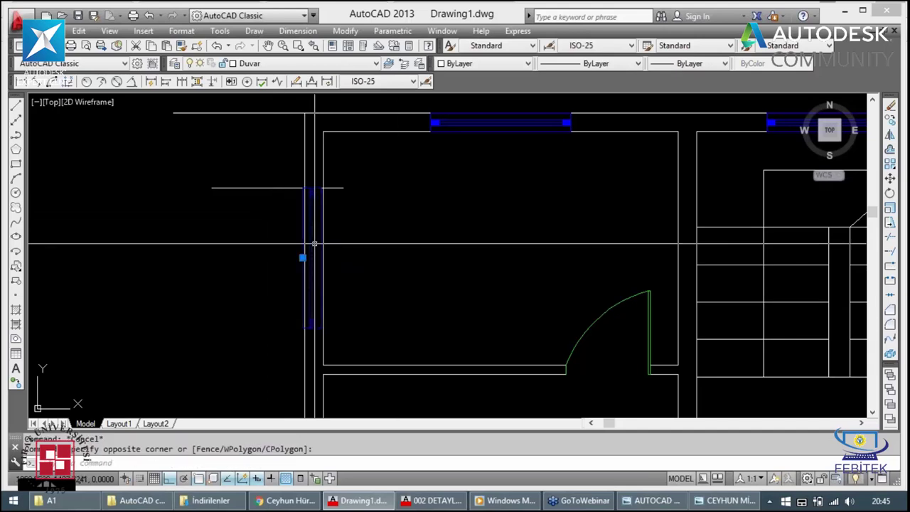
type("m")
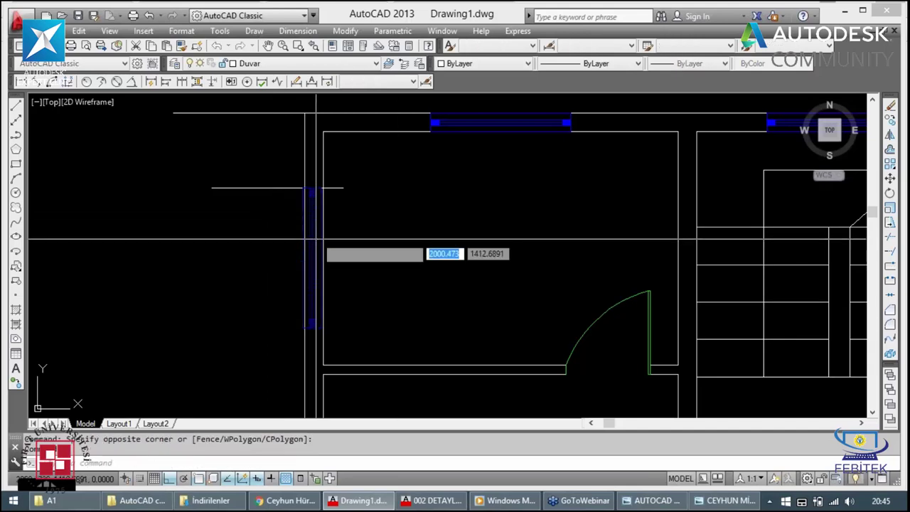
key("Return")
scroll(313, 227, "up", 3)
scroll(276, 104, "up", 2)
left_click(276, 104)
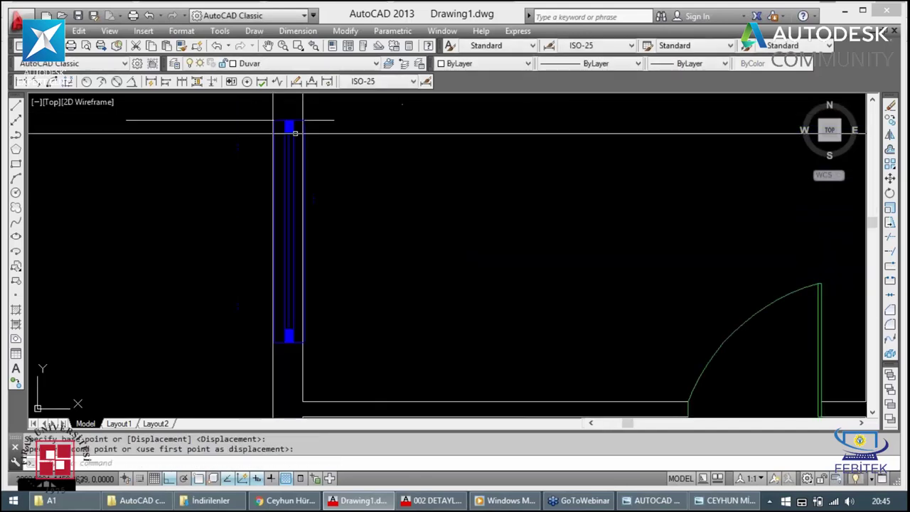
key("Escape")
Step: Reselect the left-wall window using its top corner as base, cancel, and zoom back out
scroll(291, 109, "up", 2)
left_click(256, 169)
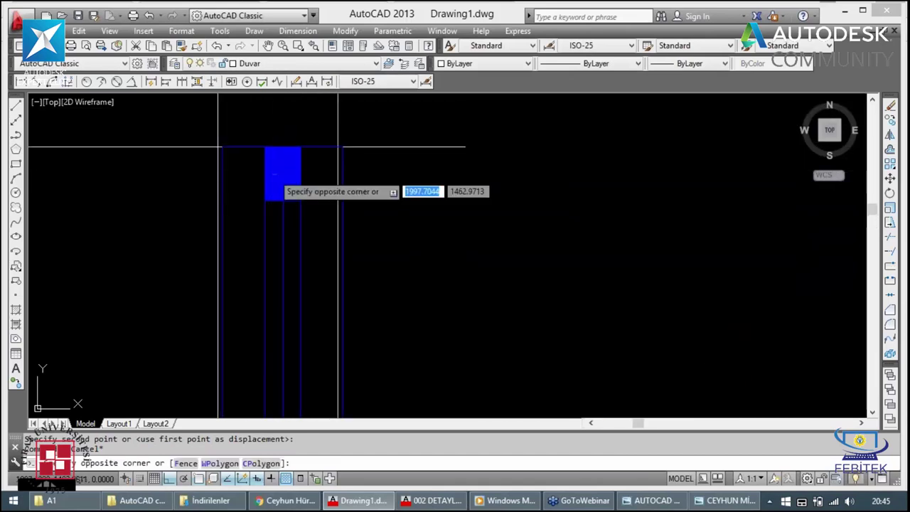
left_click(338, 148)
key("Return")
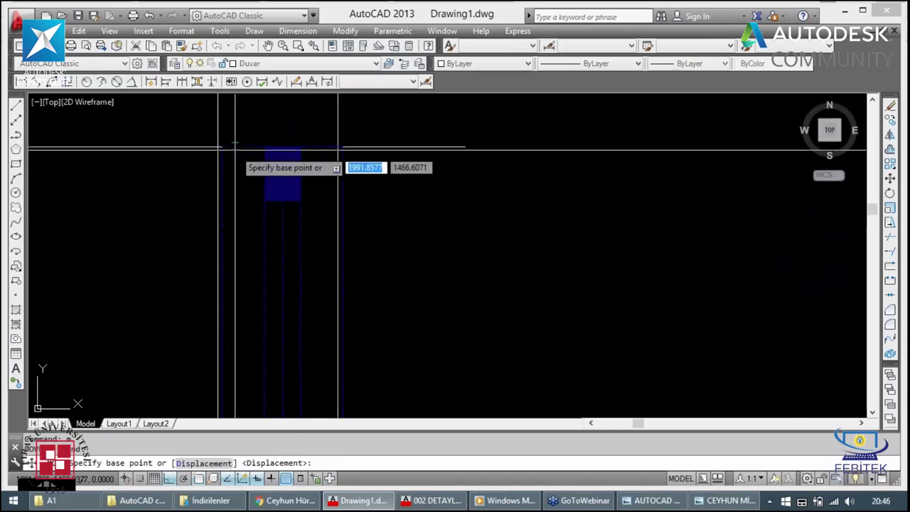
left_click(338, 148)
scroll(339, 148, "up", 3)
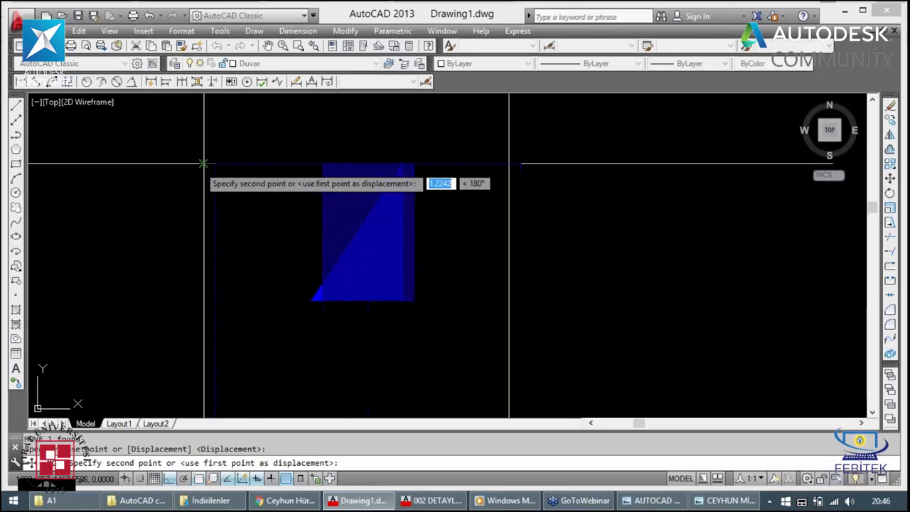
key("Escape")
scroll(183, 163, "down", 5)
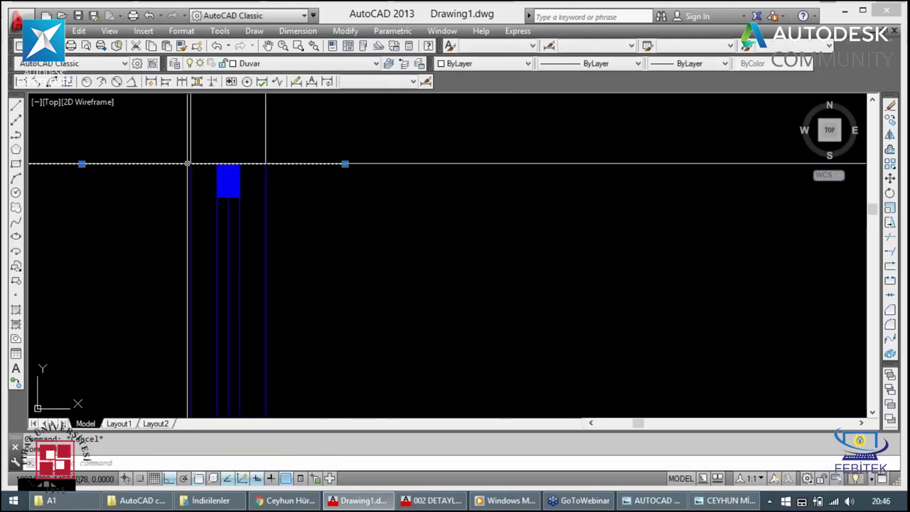
scroll(188, 163, "down", 3)
scroll(334, 252, "down", 3)
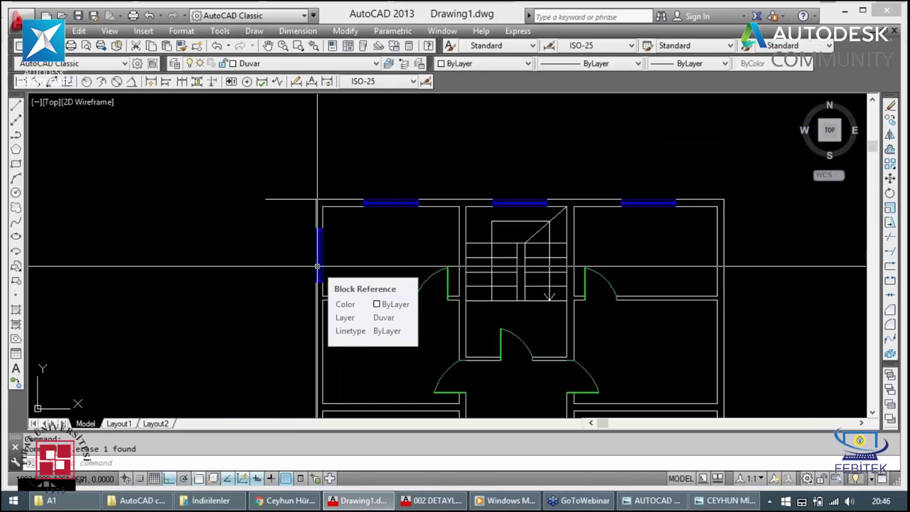
scroll(317, 266, "down", 1)
scroll(318, 266, "down", 1)
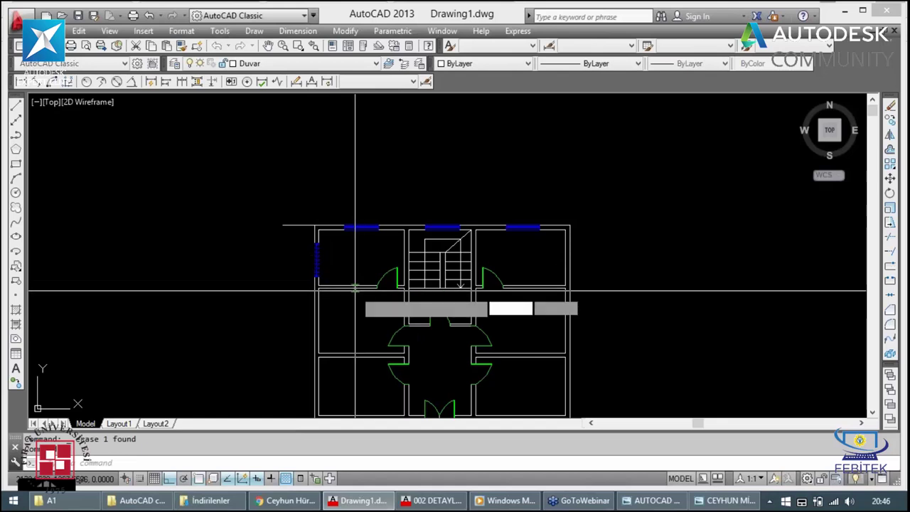
Step: Mirror the left-wall window onto the right wall about the M2P plan-centre axis, keeping the original
key("Return")
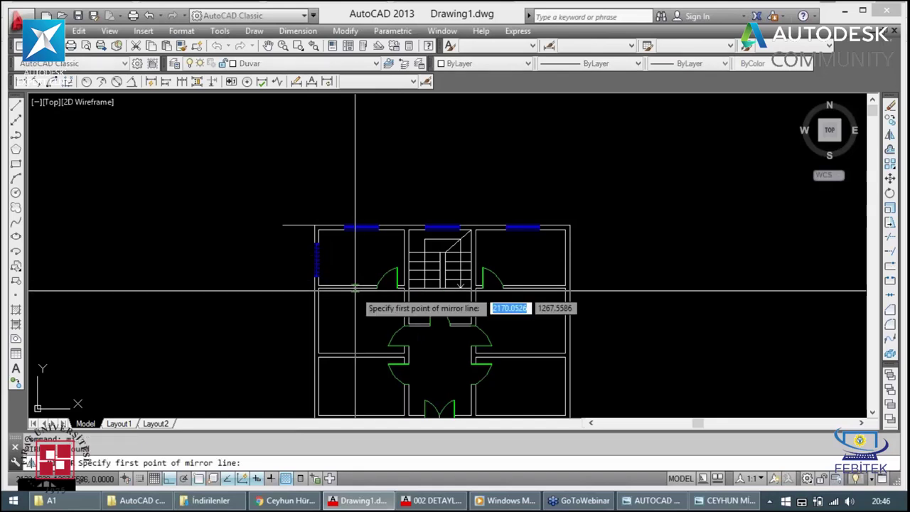
key("Return")
key("Return")
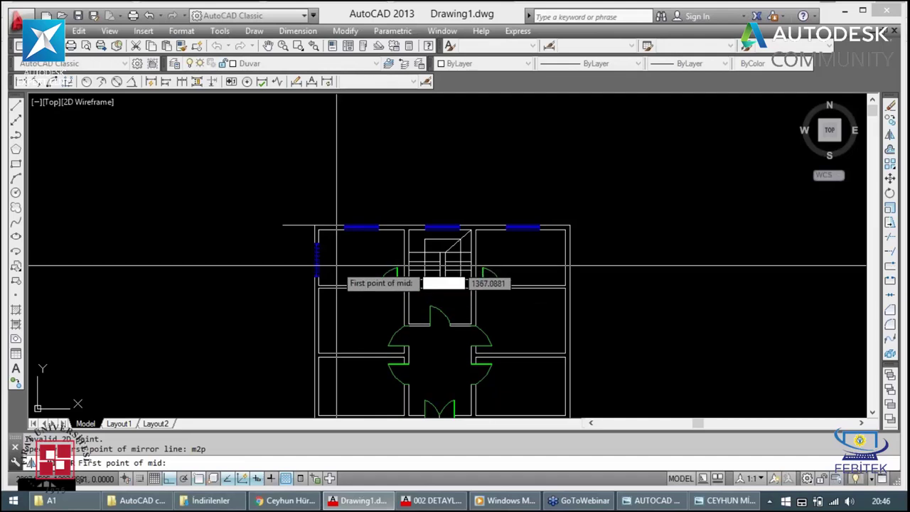
left_click(317, 257)
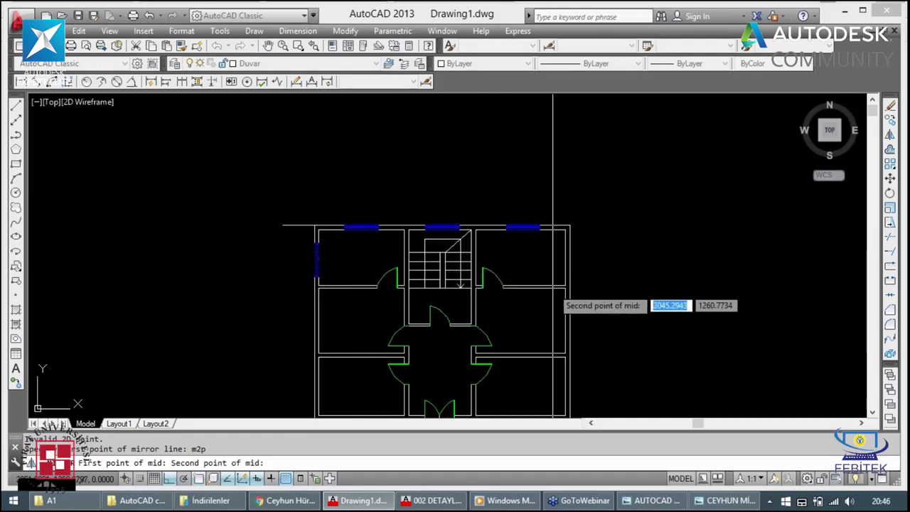
left_click(565, 257)
left_click(430, 142)
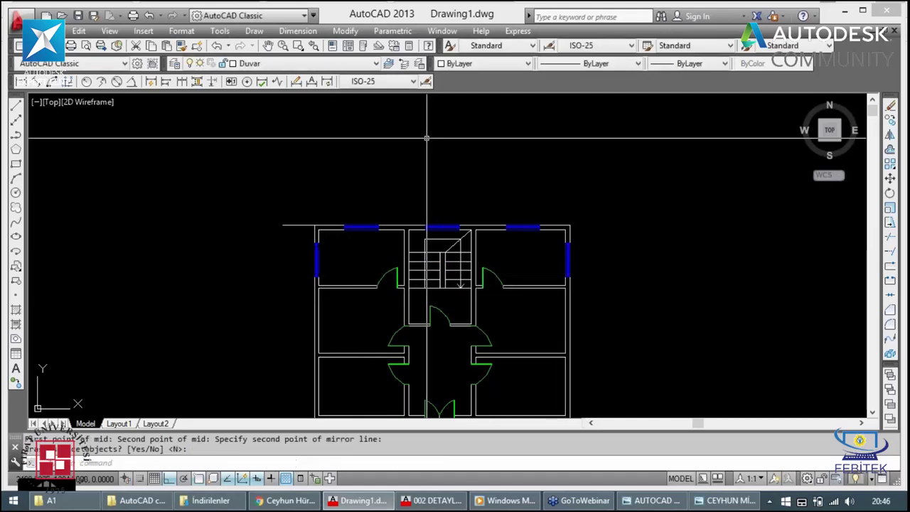
key("Return")
key("Escape")
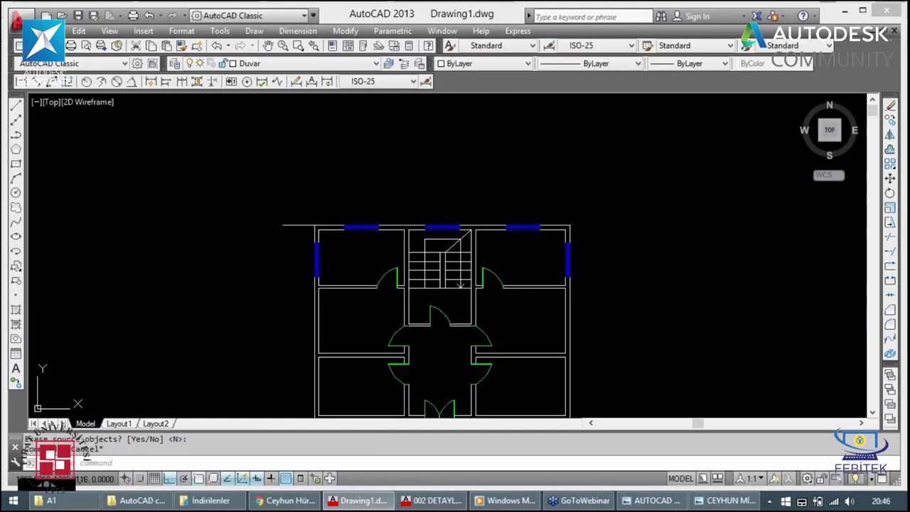
scroll(315, 291, "up", 2)
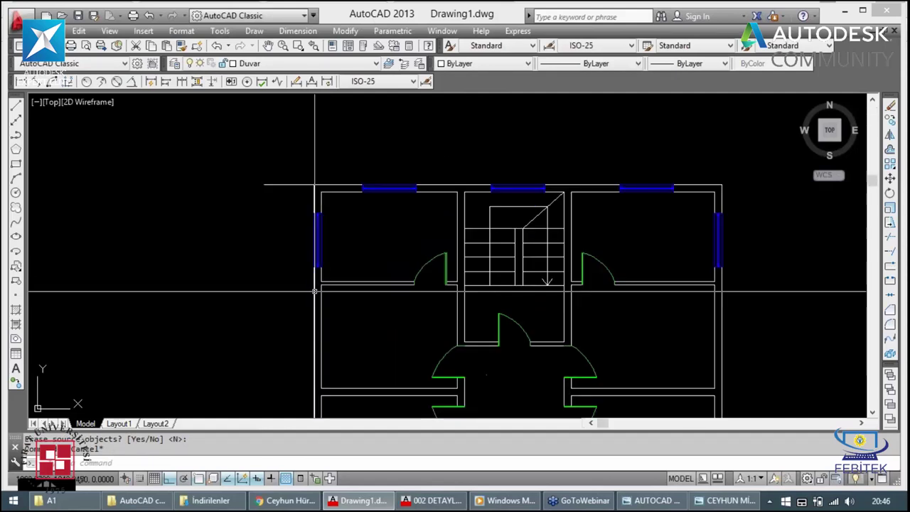
scroll(314, 291, "up", 2)
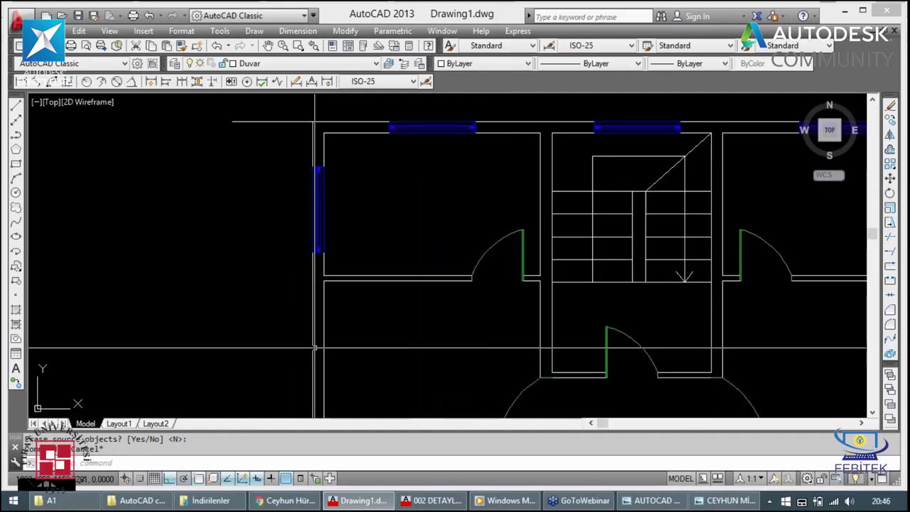
scroll(315, 349, "down", 4)
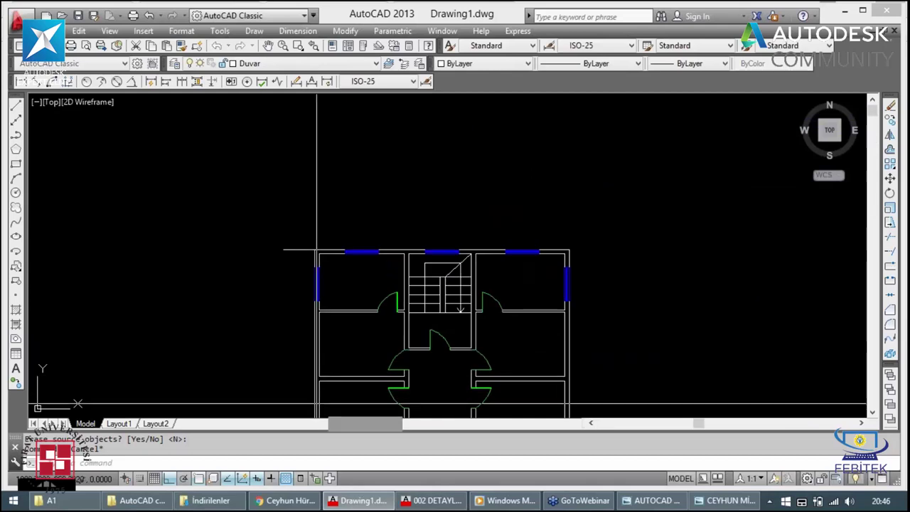
Step: Offset the lower guide line 110 upward as a placement guide
key("Return")
type("l")
key("Return")
left_click(316, 380)
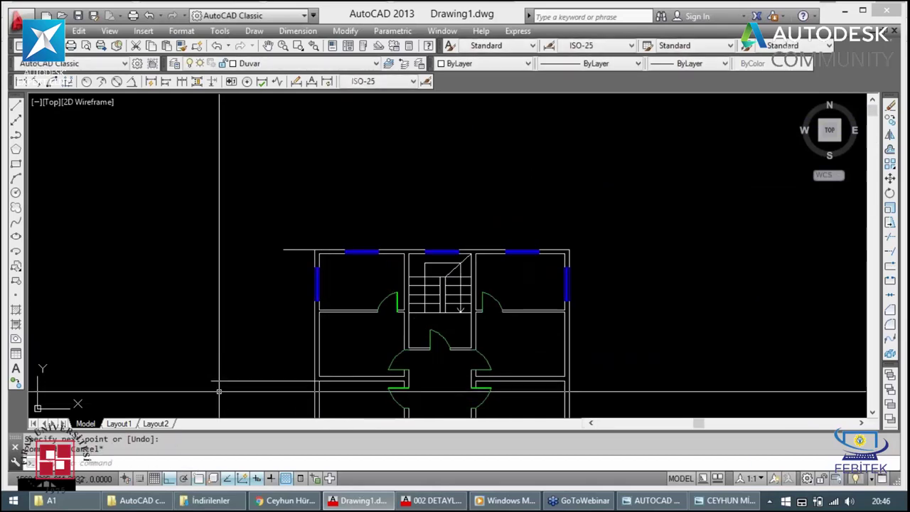
key("Escape")
key("Return")
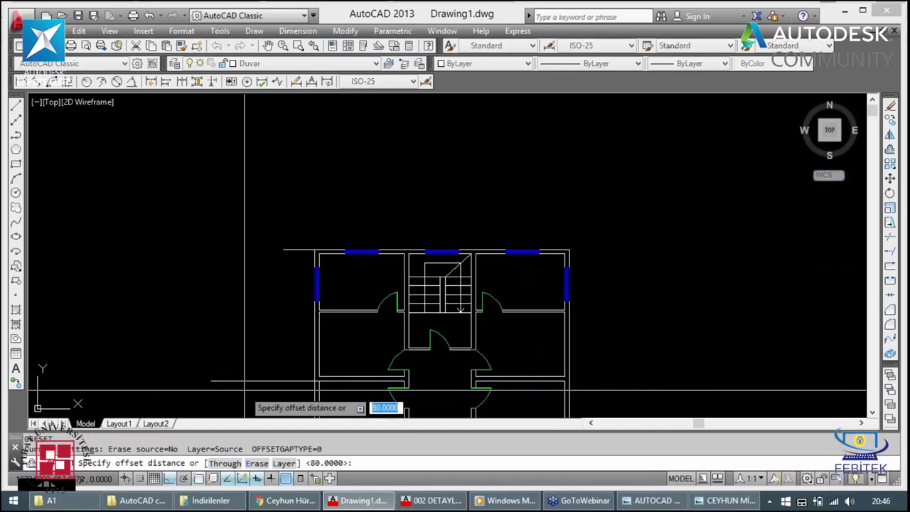
type("110")
key("Return")
left_click(267, 381)
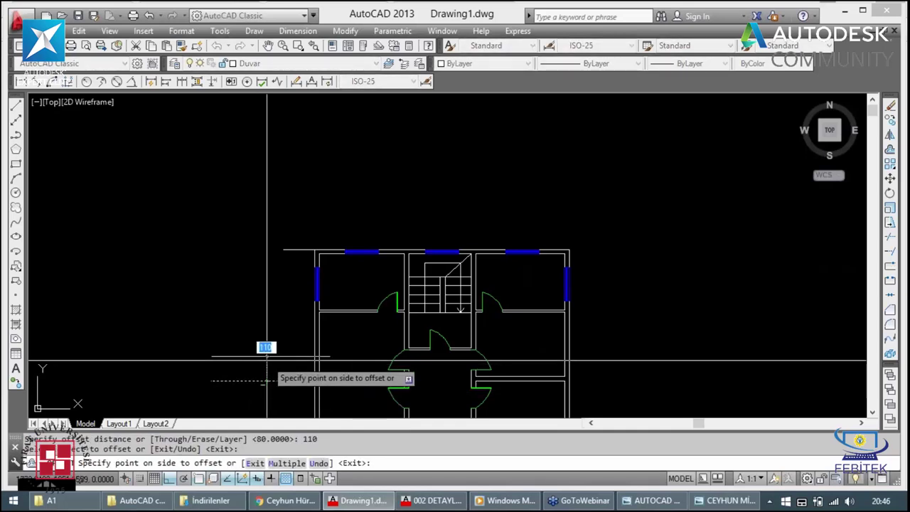
left_click(277, 364)
key("Escape")
Step: Copy both side-wall windows down to the lower part of each side wall
left_click(314, 284)
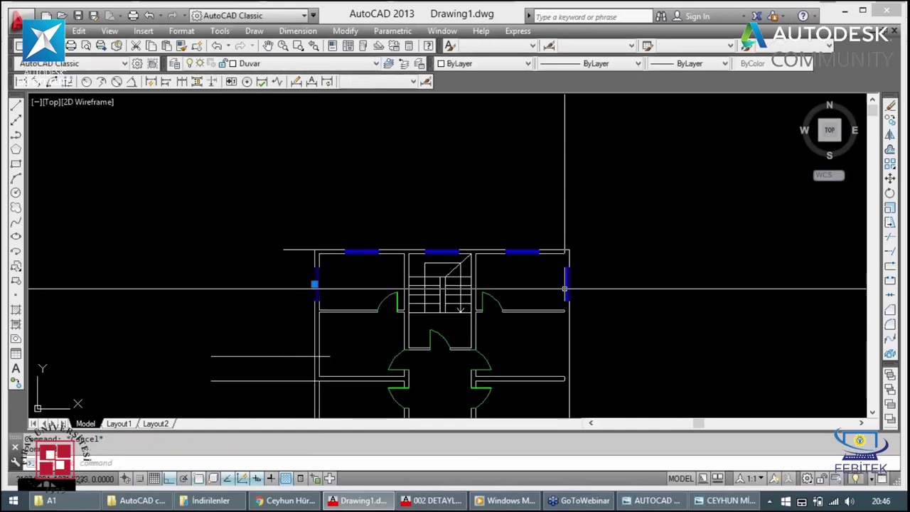
left_click(569, 284)
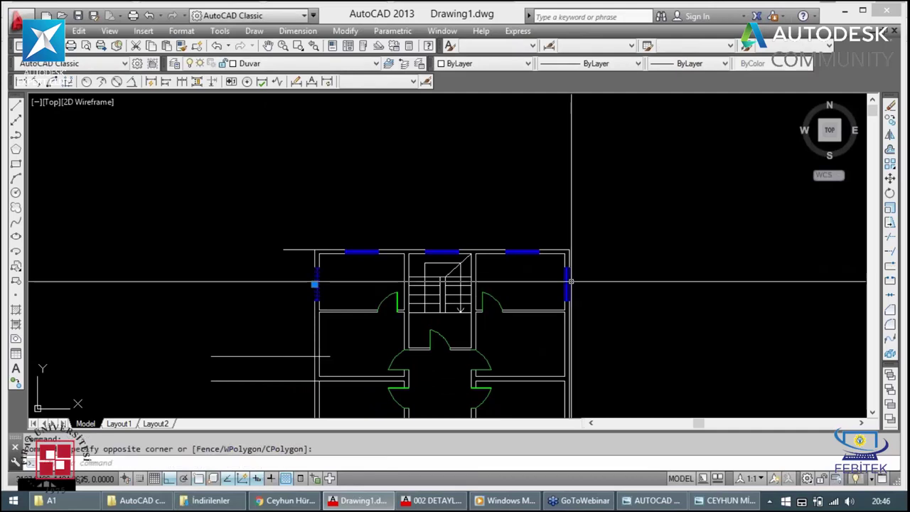
type("co")
key("Return")
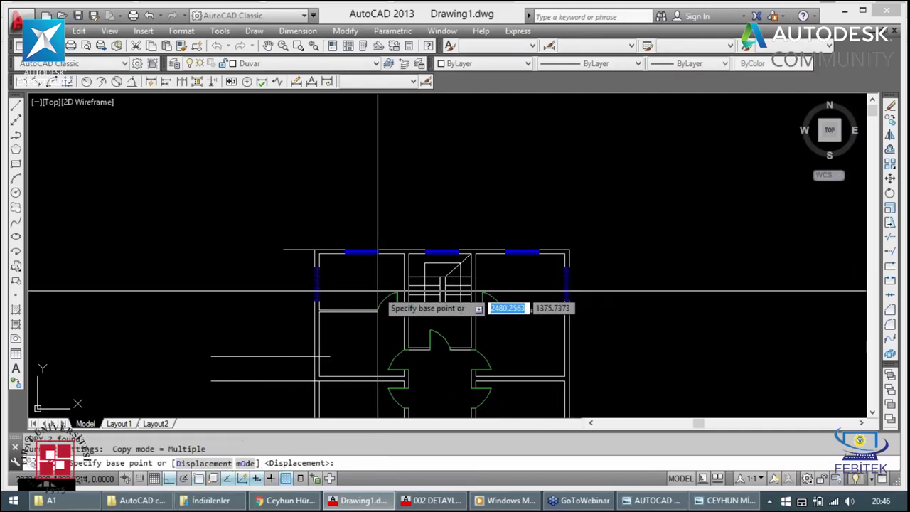
scroll(377, 290, "up", 4)
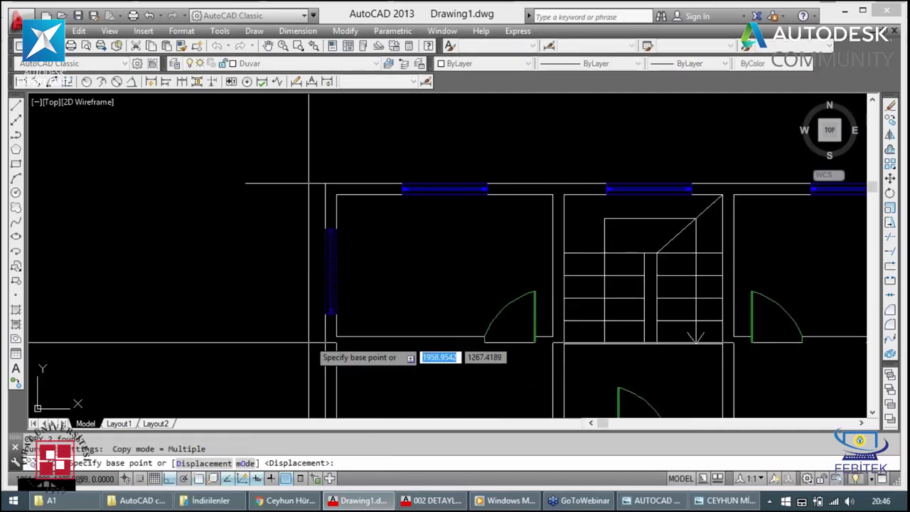
scroll(332, 307, "up", 2)
left_click(332, 307)
scroll(332, 307, "down", 4)
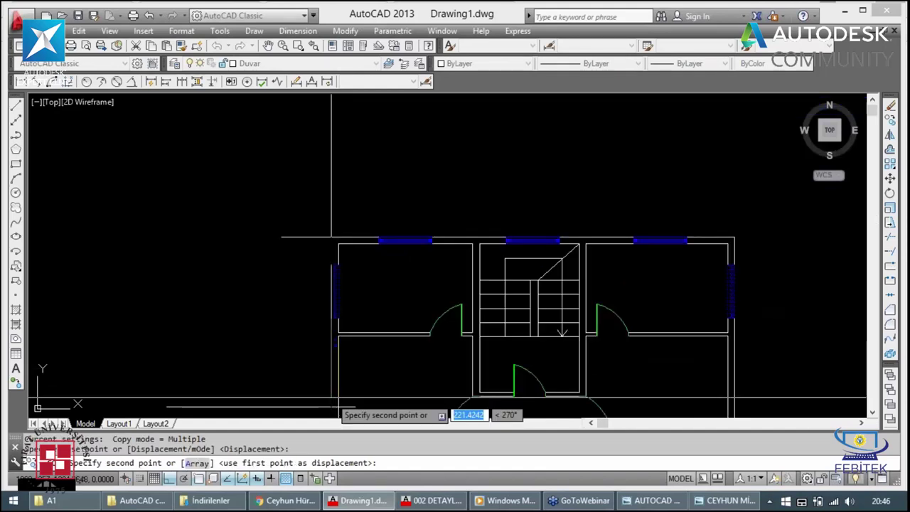
left_click(330, 407)
scroll(300, 368, "down", 3)
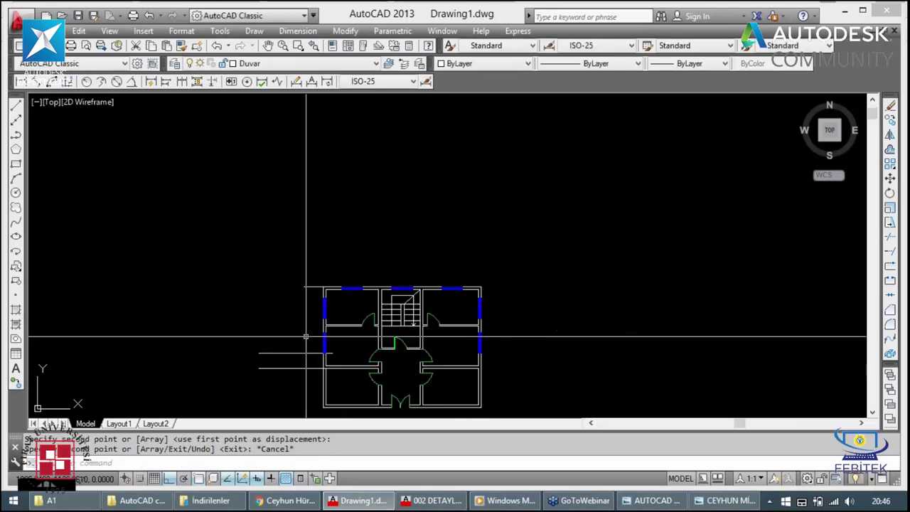
key("Escape")
left_click(280, 376)
Step: Select the three guide lines for removal and zoom to frame the floor plan
left_click(309, 294)
left_click(318, 257)
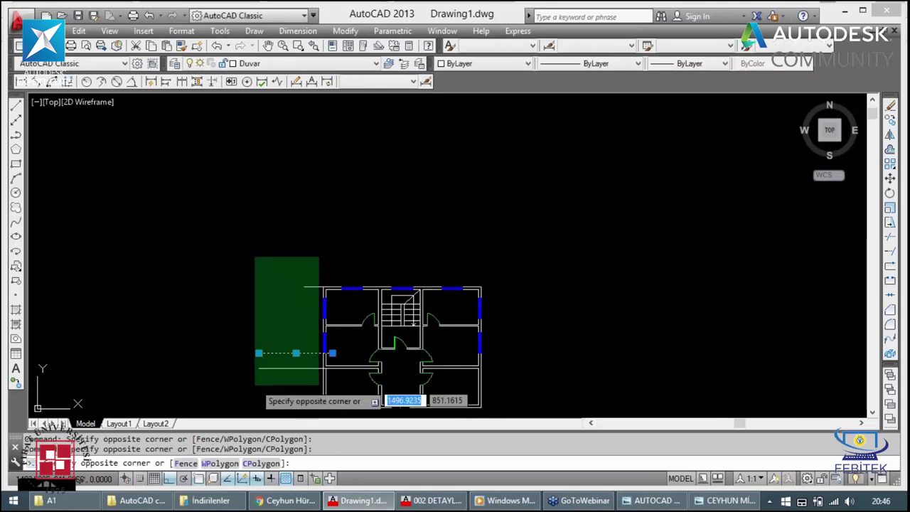
left_click(255, 385)
scroll(252, 353, "down", 3)
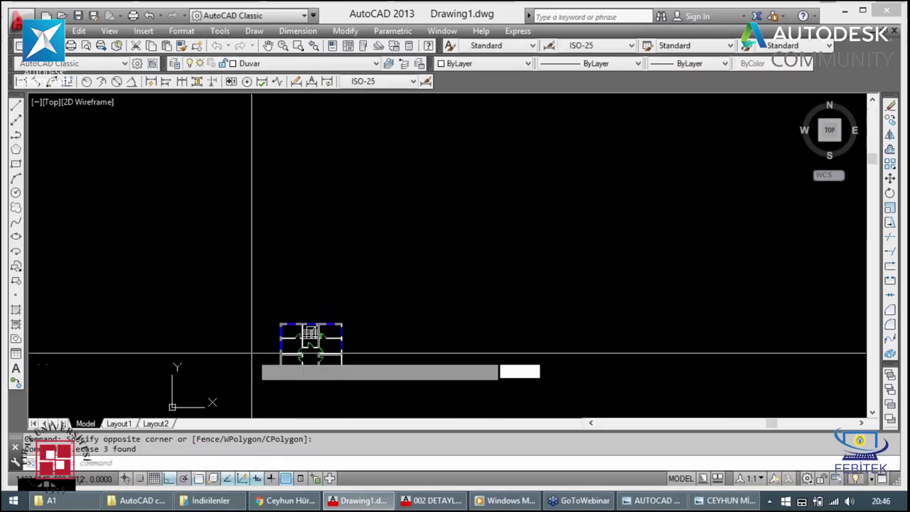
type("z")
key("Return")
left_click(255, 374)
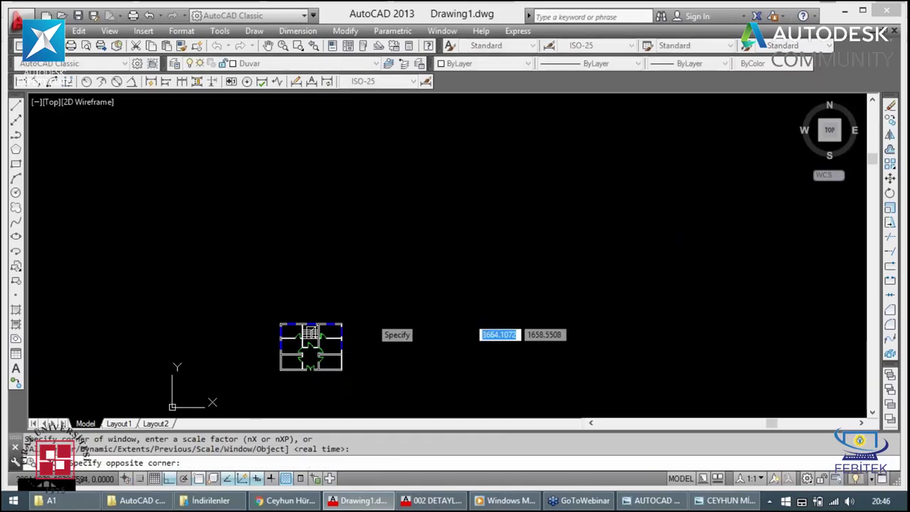
left_click(389, 310)
key("Escape")
key("Escape")
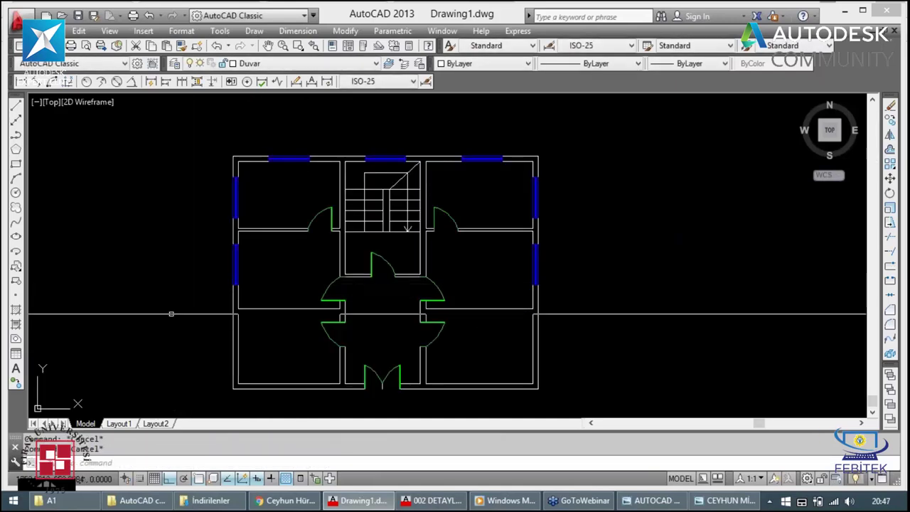
Step: Move the two lower side-wall windows slightly further down
left_click(235, 265)
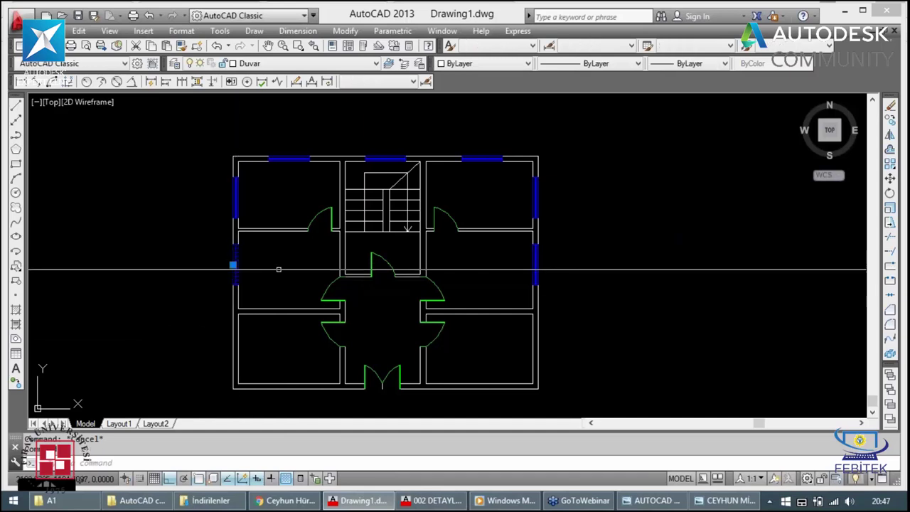
left_click(536, 279)
type("m")
key("Return")
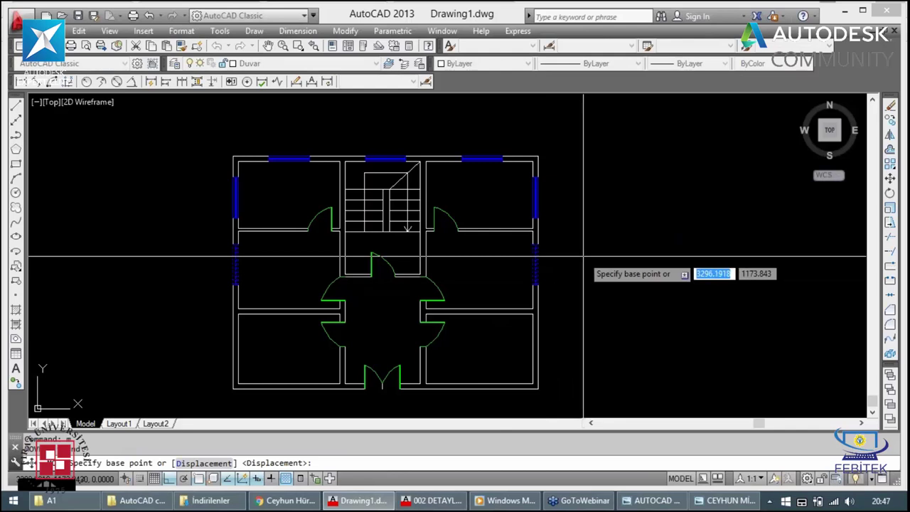
left_click(583, 257)
left_click(585, 267)
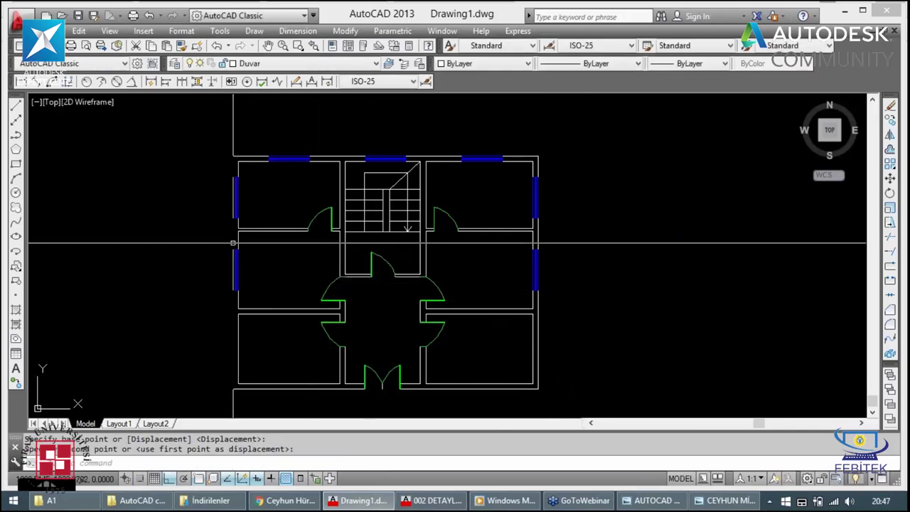
key("Escape")
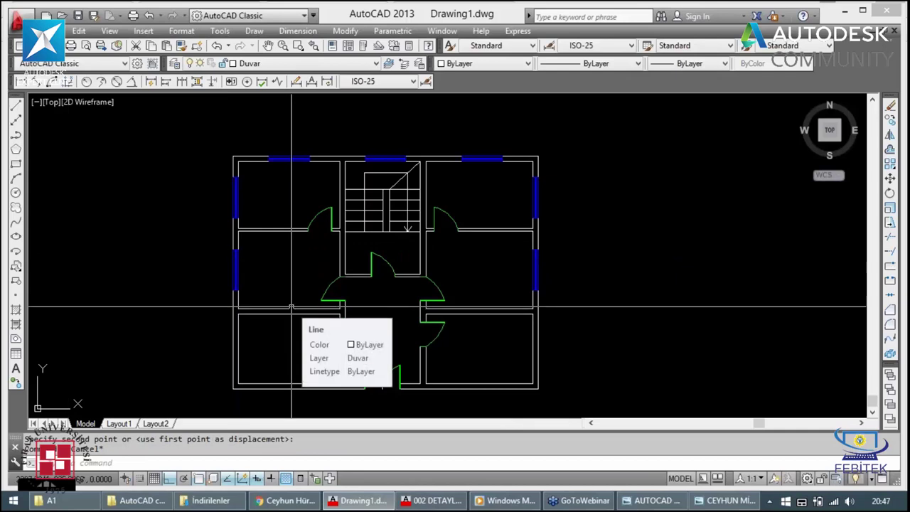
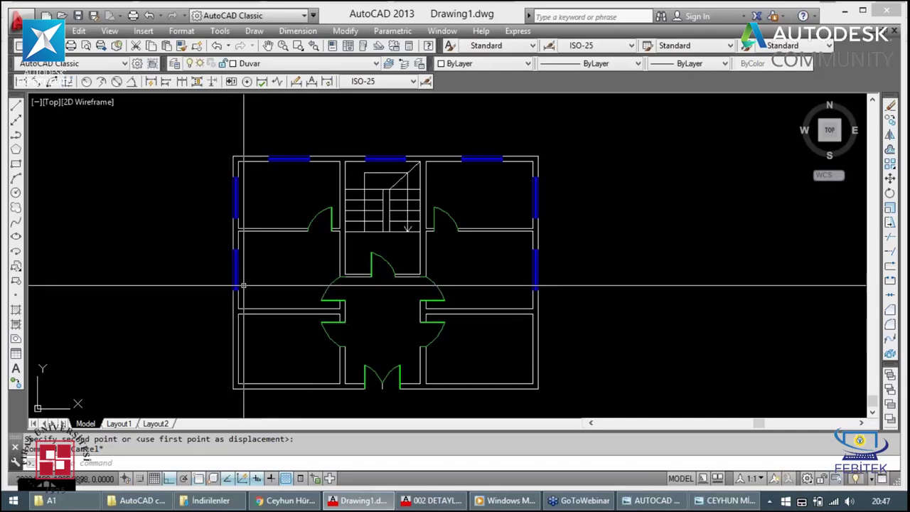
Step: Copy the top-left window onto the lower-left room's bottom wall
key("Escape")
type("c")
key("Return")
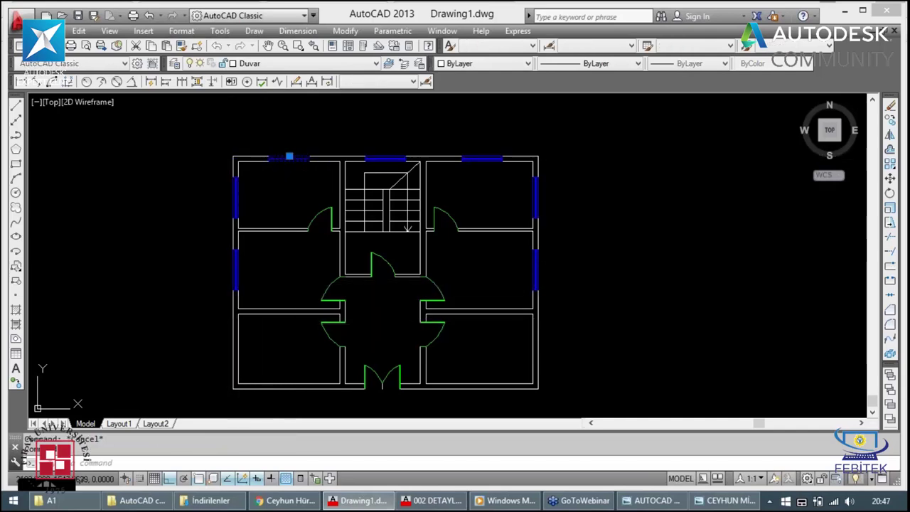
left_click(289, 157)
key("Return")
scroll(245, 174, "up", 3)
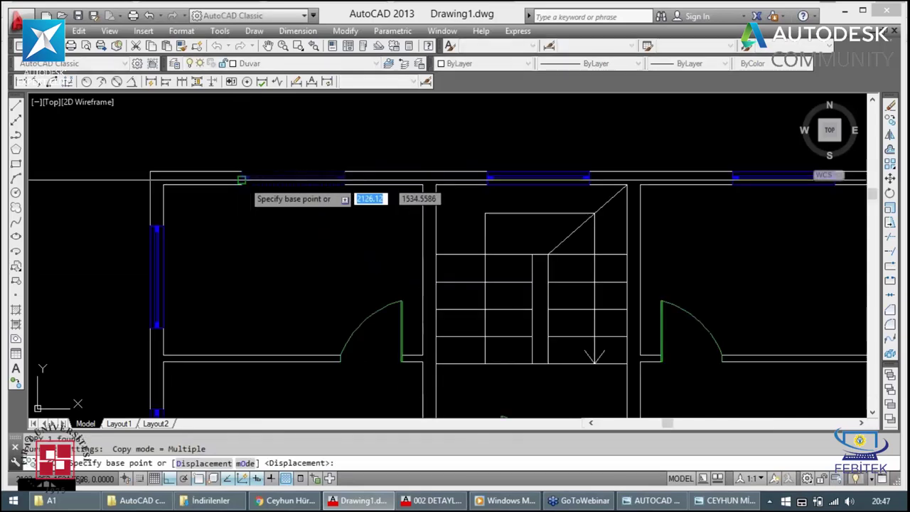
left_click(244, 179)
scroll(248, 206, "down", 5)
scroll(248, 320, "up", 4)
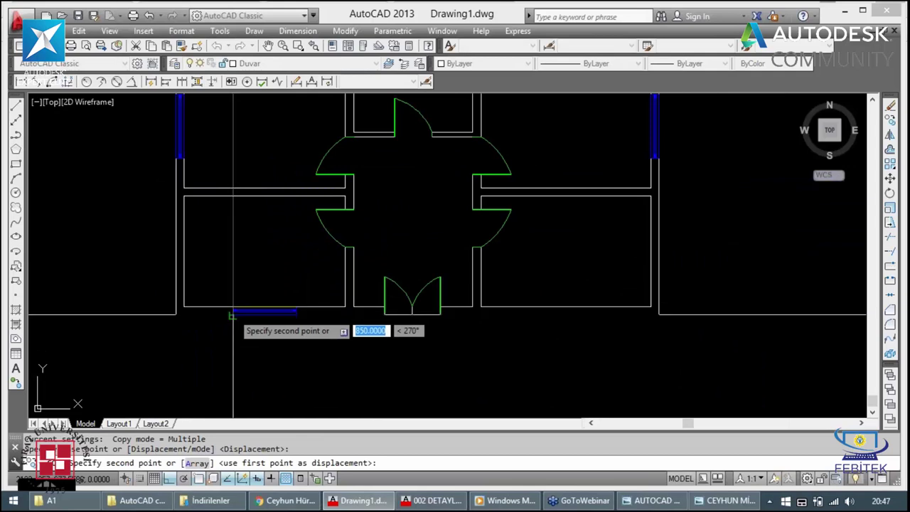
left_click(247, 312)
key("Escape")
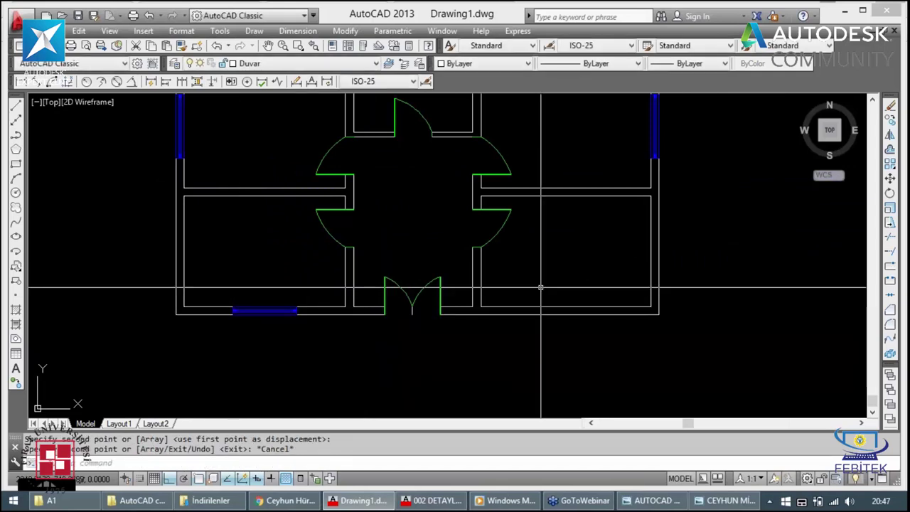
Step: Draw short lines to close the bottom-right wall end
scroll(549, 292, "down", 2)
scroll(636, 310, "up", 2)
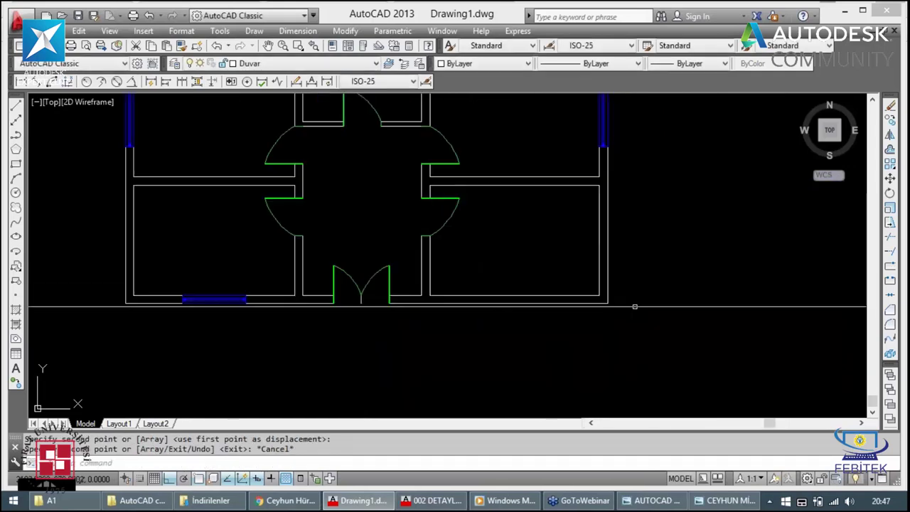
type("l")
key("Return")
left_click(574, 299)
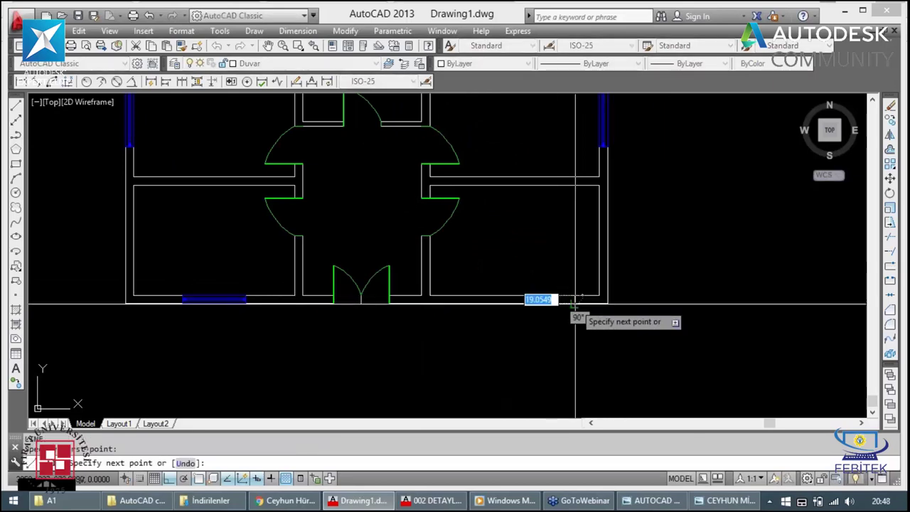
left_click(585, 304)
key("Return")
key("Return")
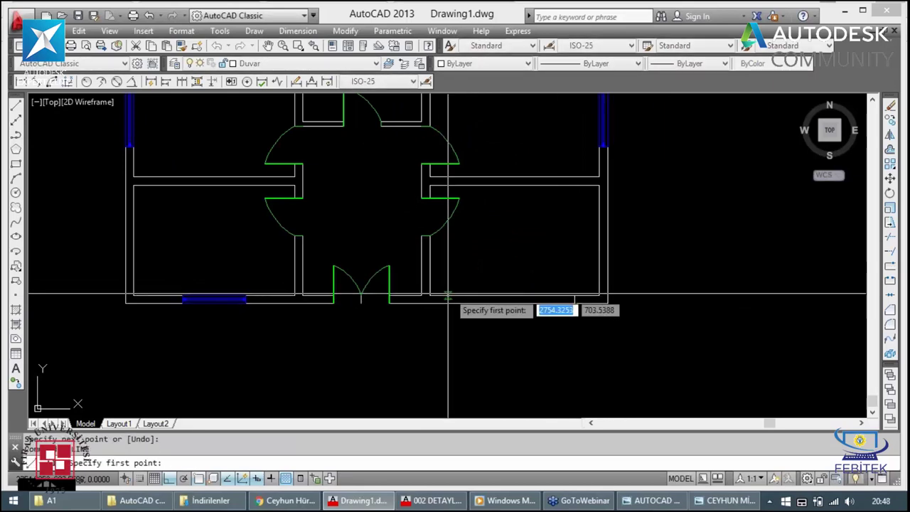
left_click(451, 295)
left_click(451, 304)
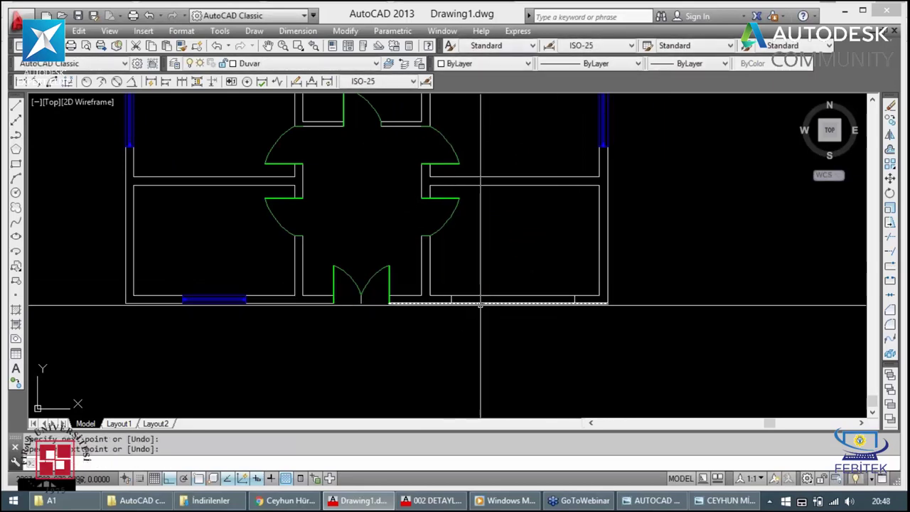
key("Return")
Step: Start trimming the wall lines, then abandon the trim
type("tr")
key("Return")
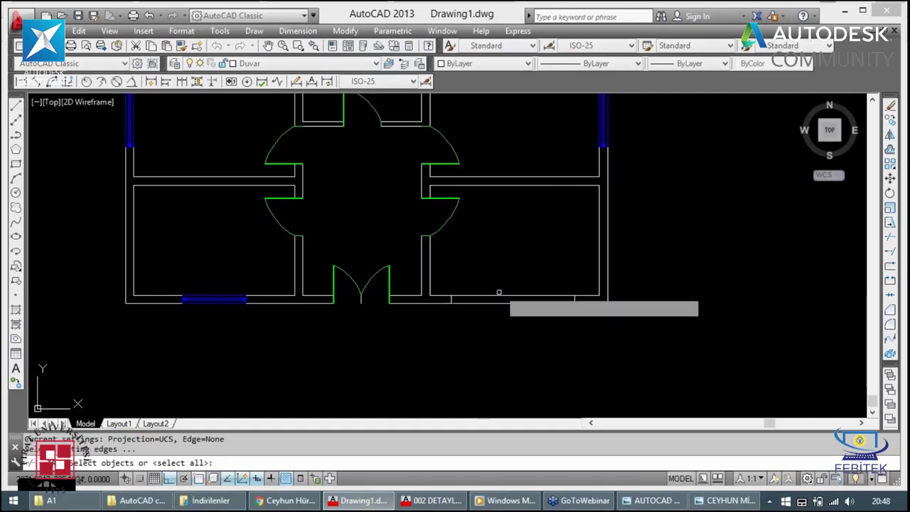
left_click(498, 292)
key("Escape")
scroll(518, 311, "down", 2)
scroll(518, 310, "down", 2)
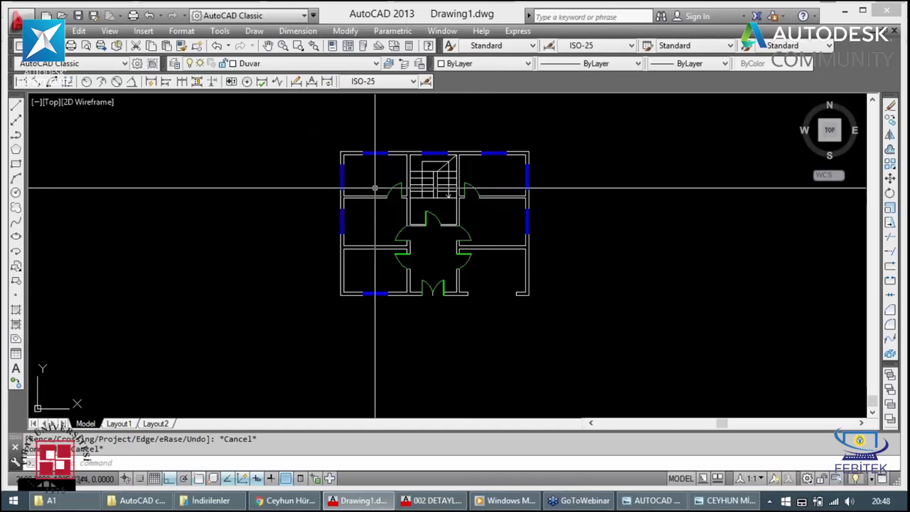
Step: Check the layer list without changing the current layer
left_click(245, 64)
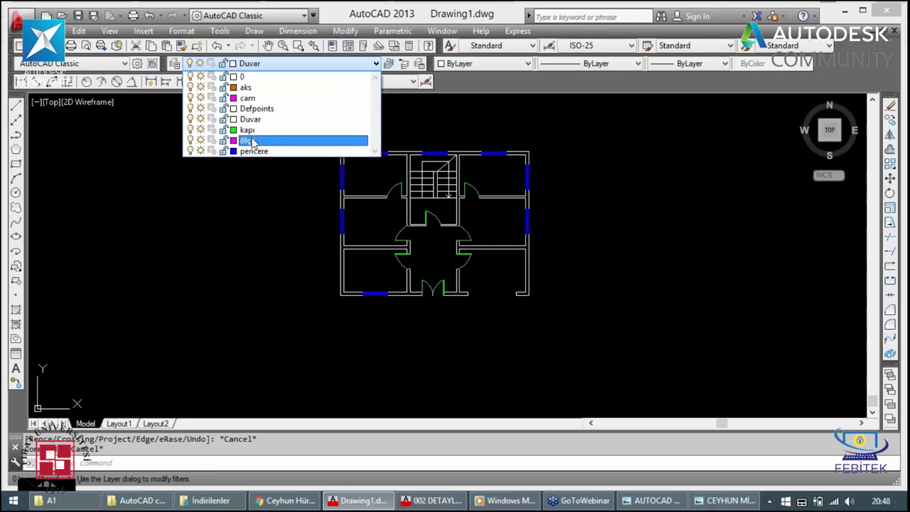
left_click(251, 203)
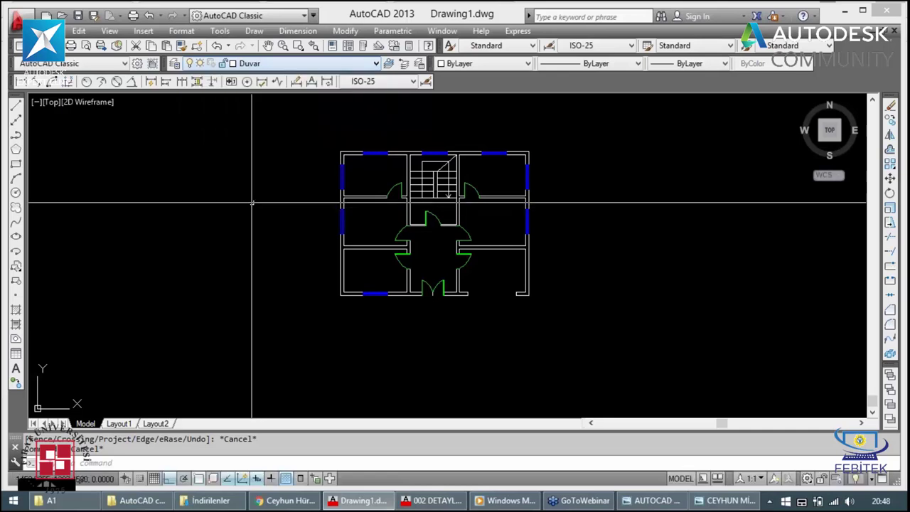
left_click(251, 191)
key("Escape")
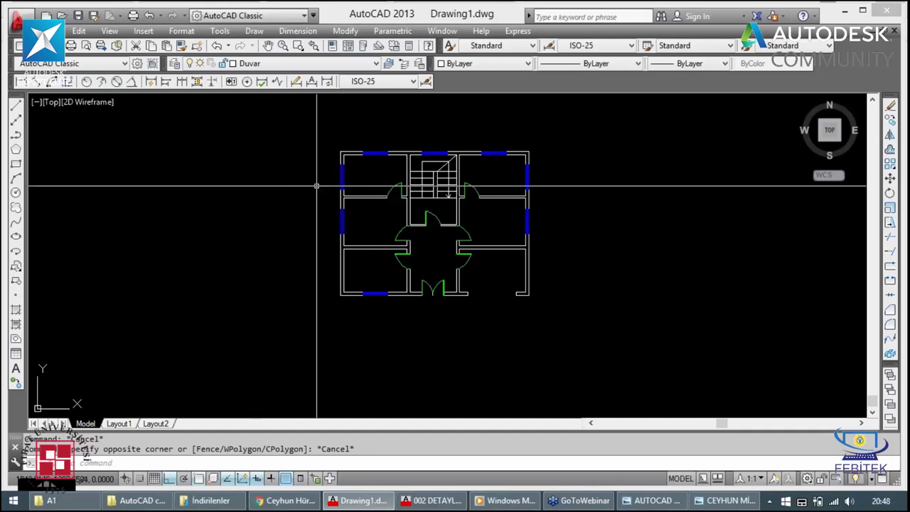
Step: Draw a vertical line at the plan's left edge, extending above and below the plan
type("l")
key("Return")
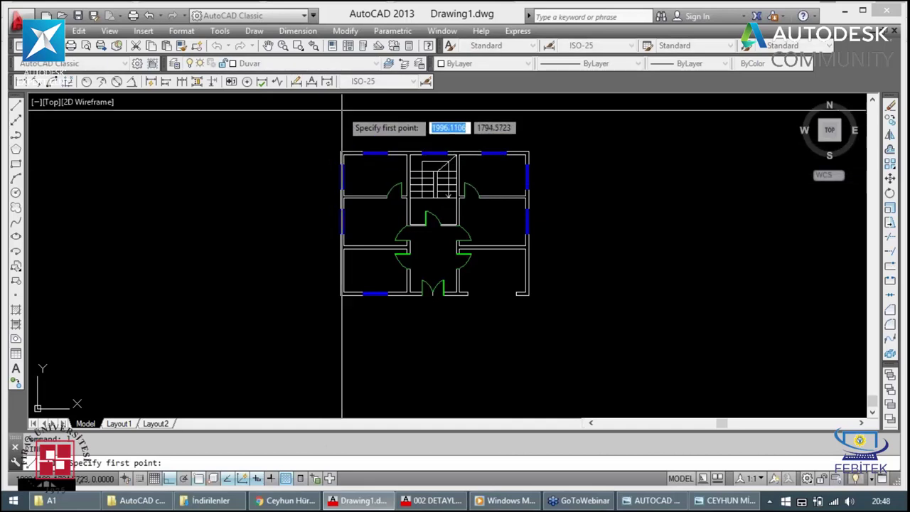
left_click(341, 153)
left_click(341, 108)
key("Escape")
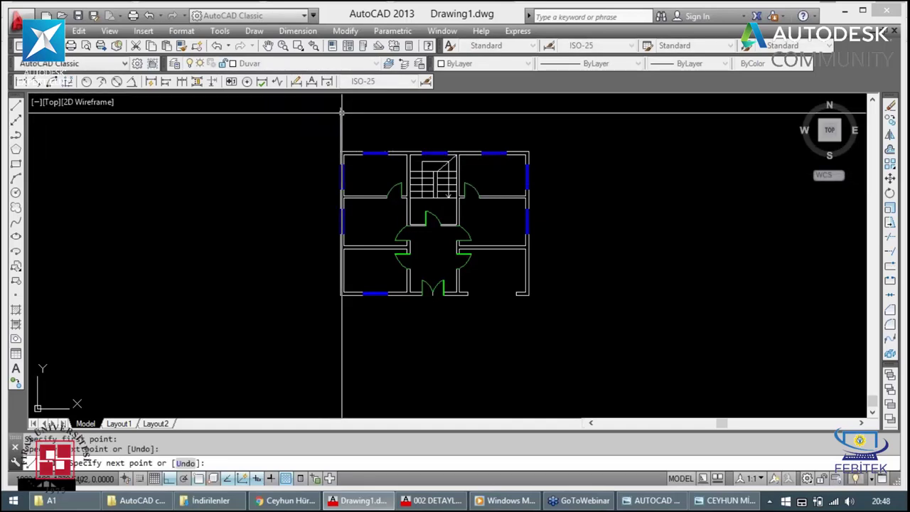
left_click(340, 120)
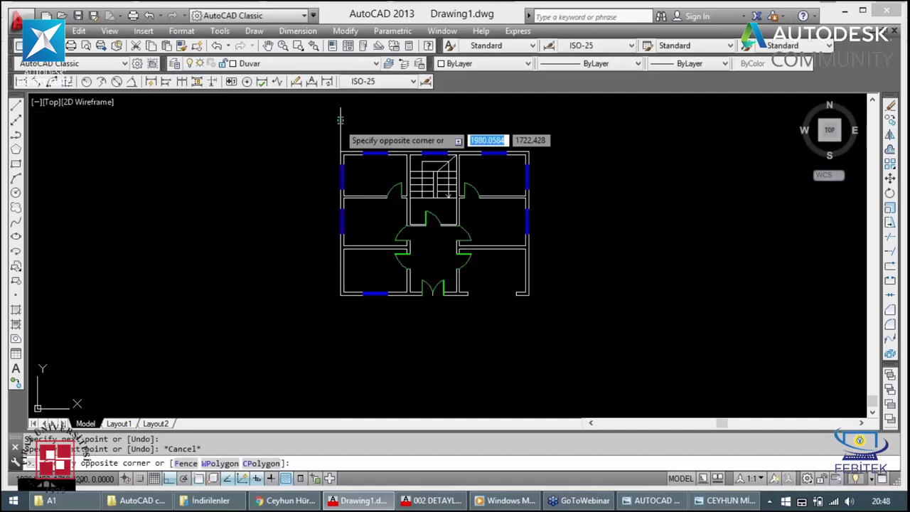
left_click(337, 121)
left_click(340, 152)
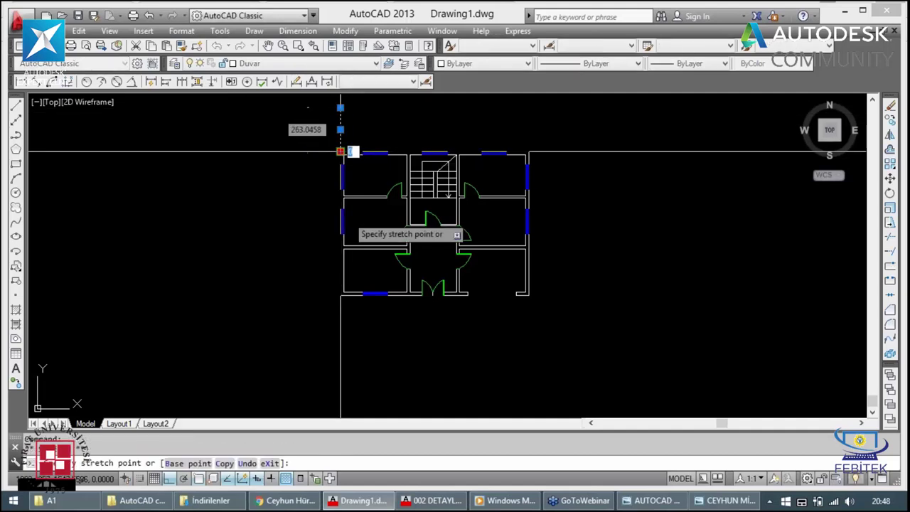
left_click(341, 335)
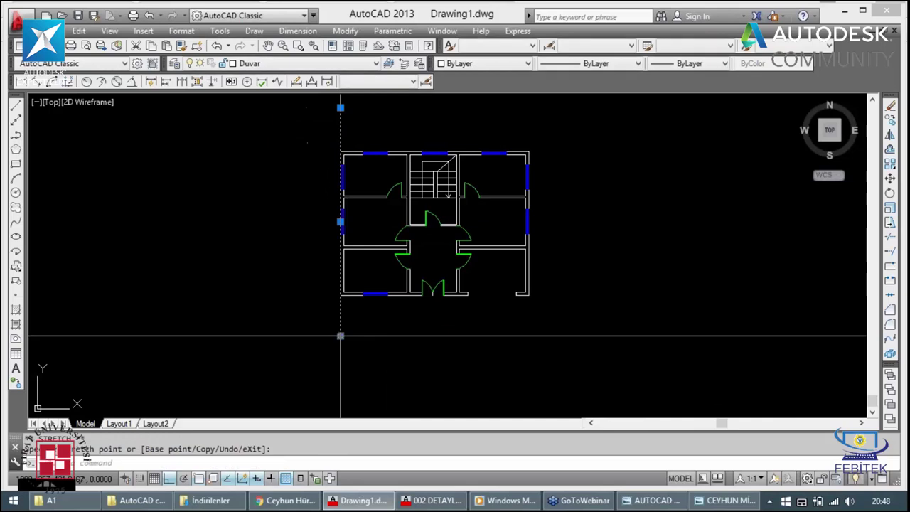
key("Escape")
key("Escape")
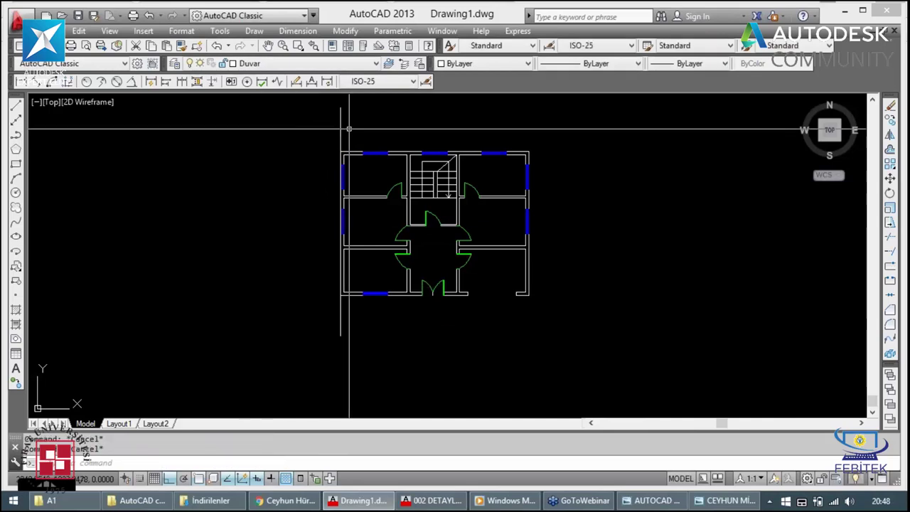
Step: Move the vertical line onto the aks layer
left_click(341, 128)
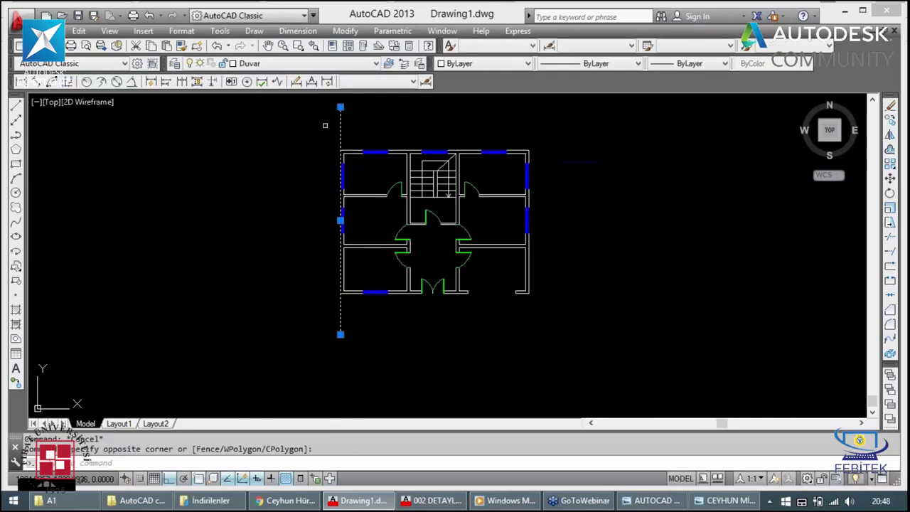
left_click(317, 64)
left_click(289, 87)
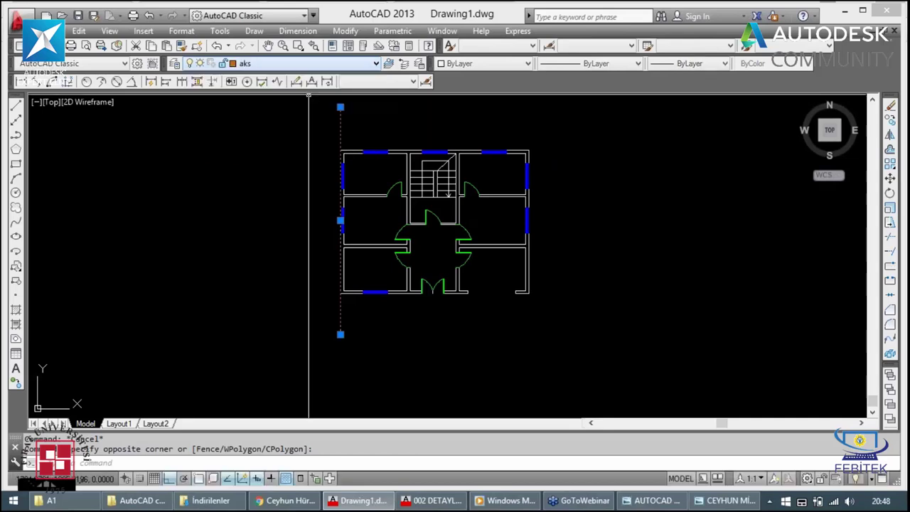
key("Escape")
scroll(354, 132, "up", 2)
scroll(354, 132, "down", 2)
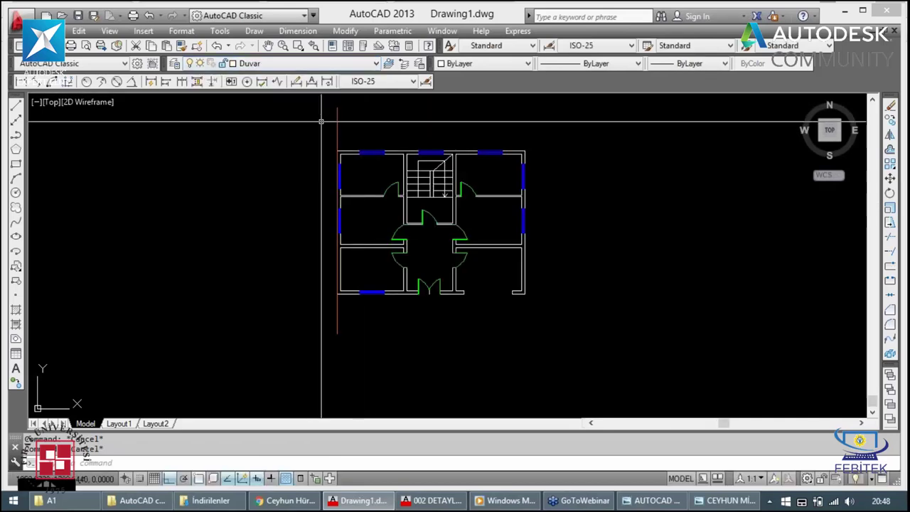
Step: Load the HIDDEN linetype and assign it to the aks layer
left_click(178, 63)
left_click(339, 103)
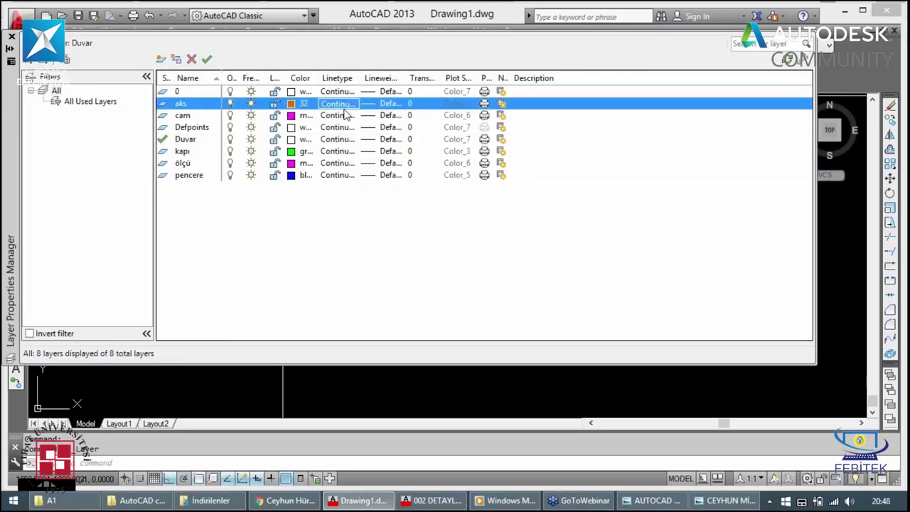
left_click(338, 104)
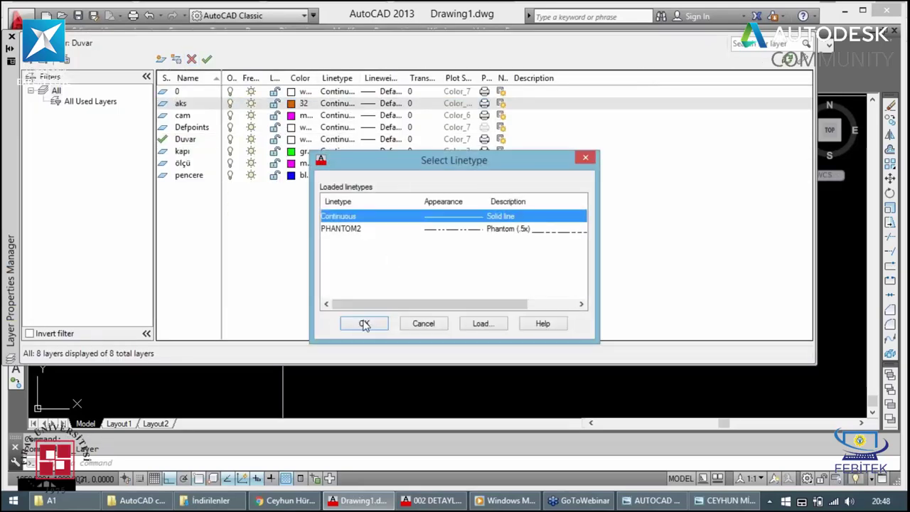
left_click(364, 324)
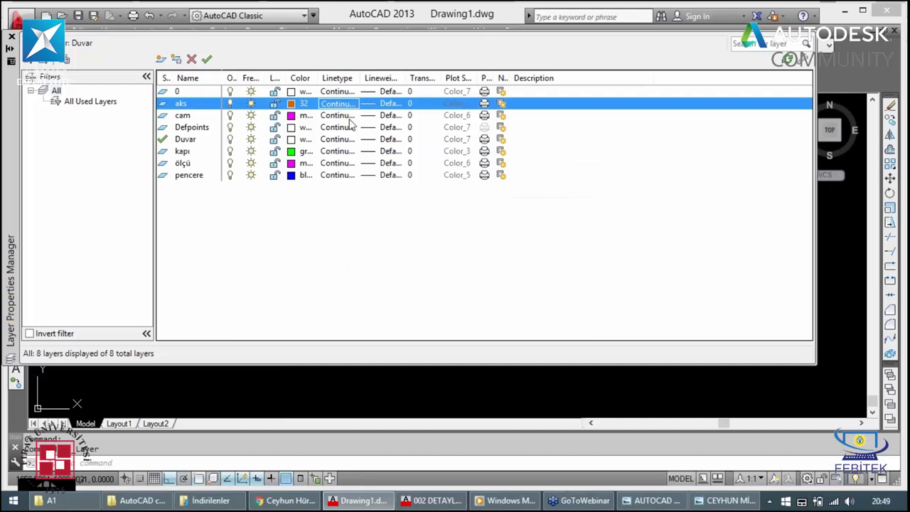
left_click(340, 104)
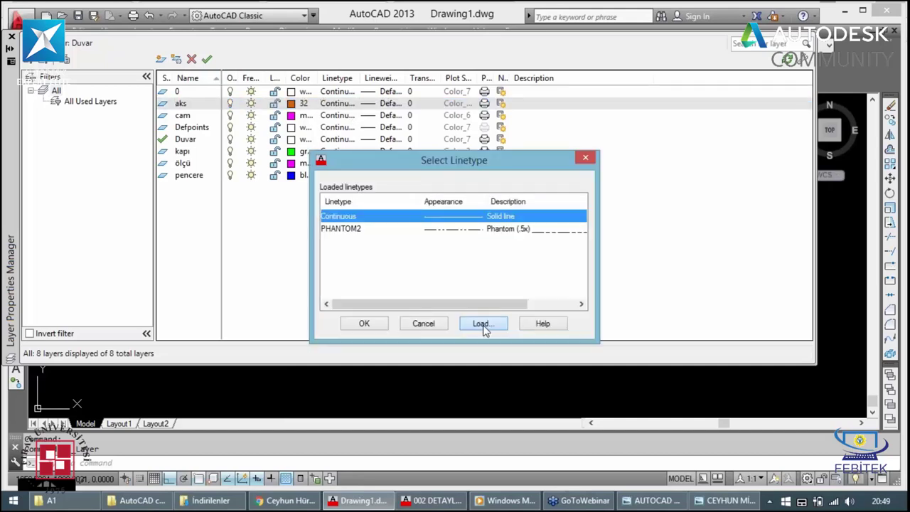
left_click(482, 325)
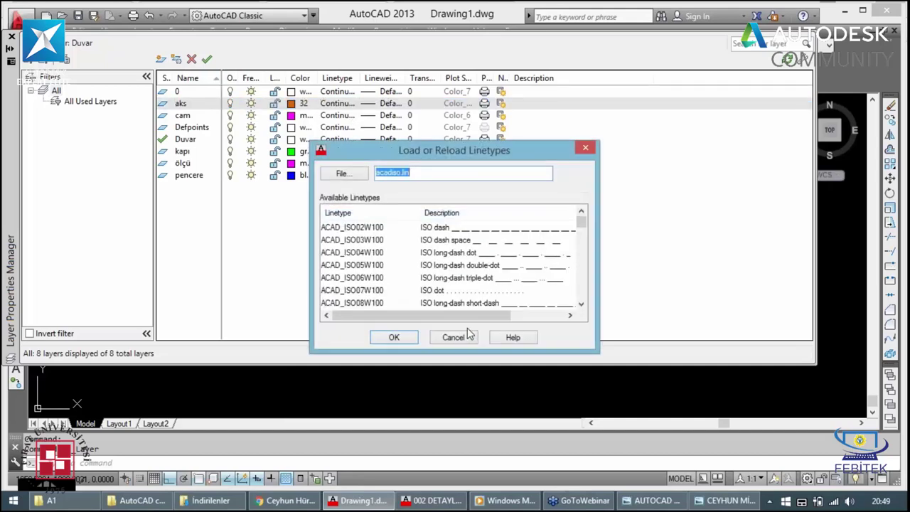
left_click(386, 264)
scroll(387, 257, "down", 2)
scroll(387, 256, "down", 4)
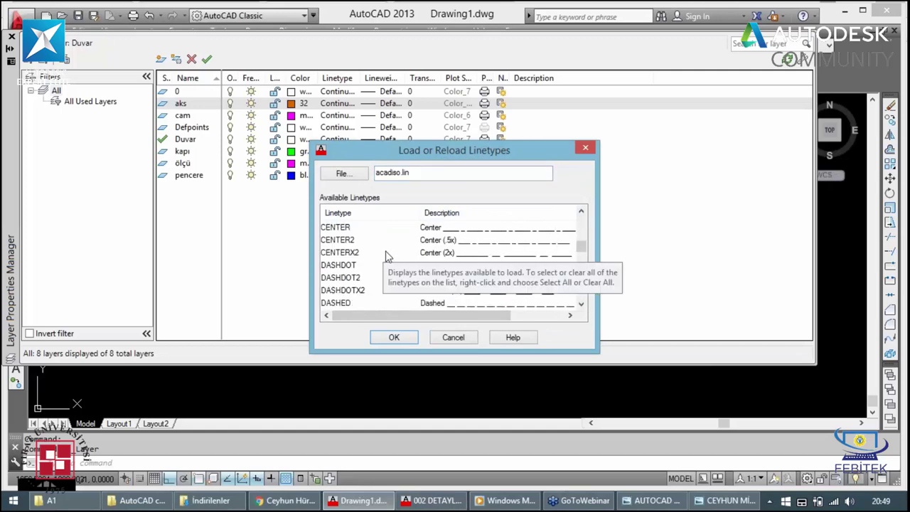
scroll(388, 256, "down", 2)
scroll(387, 256, "down", 1)
scroll(387, 256, "down", 2)
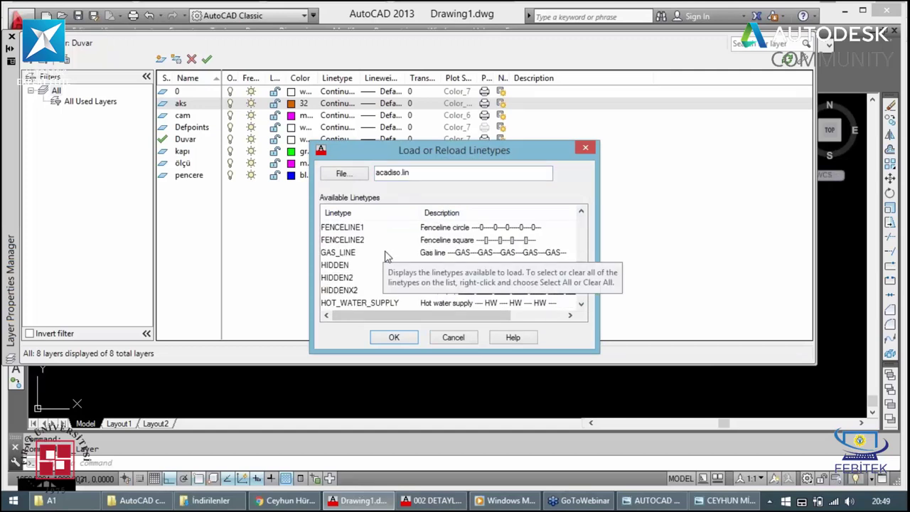
left_click(348, 269)
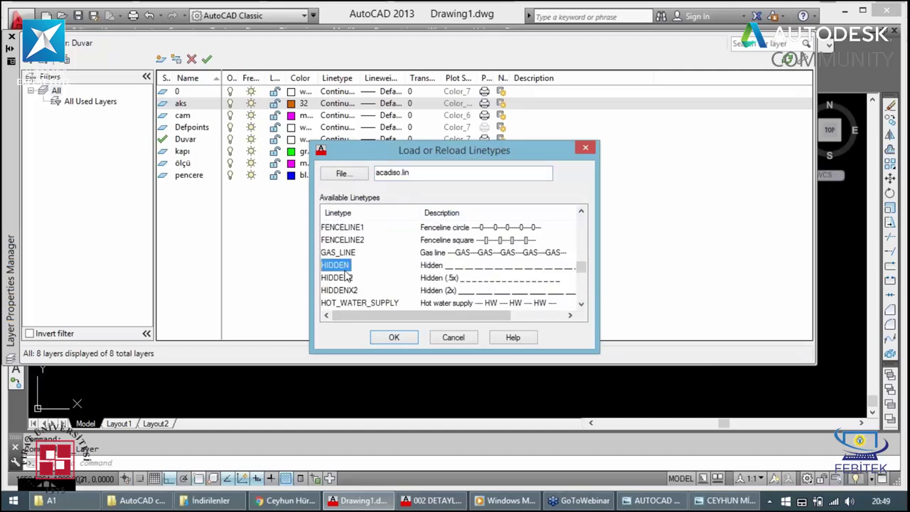
left_click(394, 337)
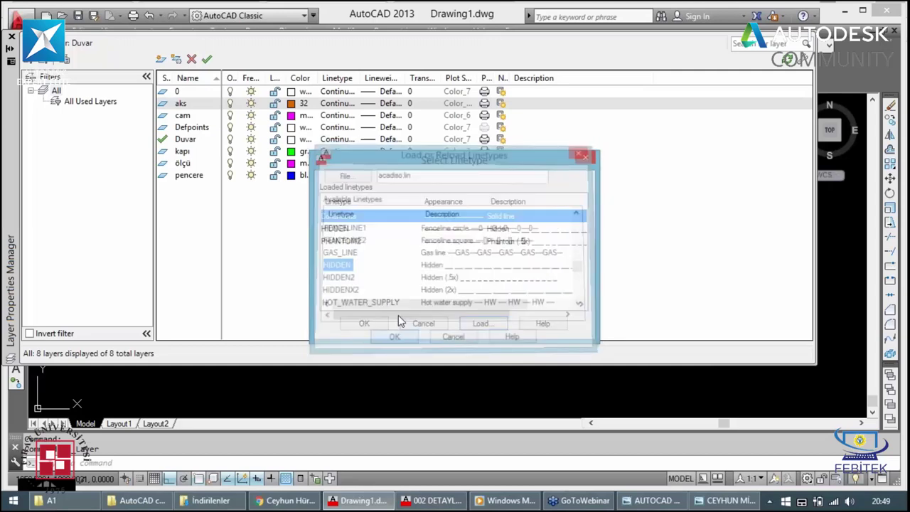
left_click(342, 228)
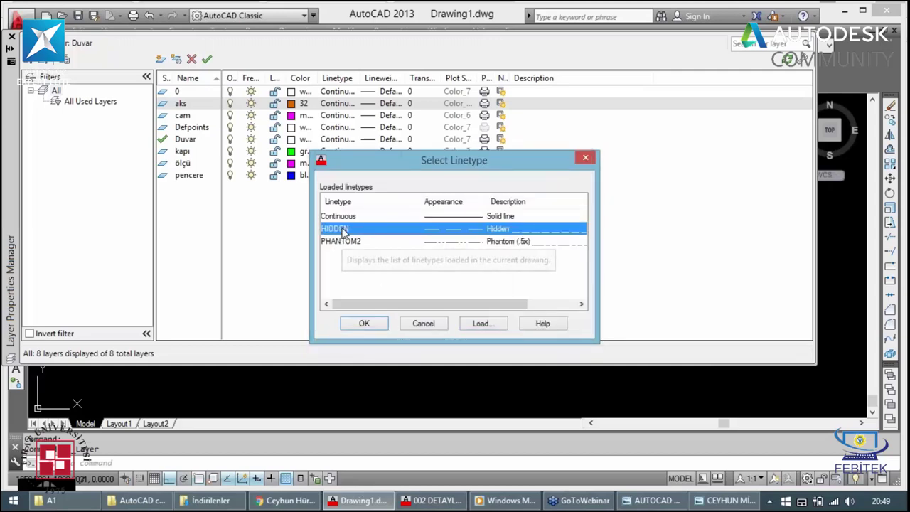
left_click(368, 322)
Step: Set the aks layer's lineweight to 0.20 mm and return to the drawing
left_click_drag(381, 71, 409, 73)
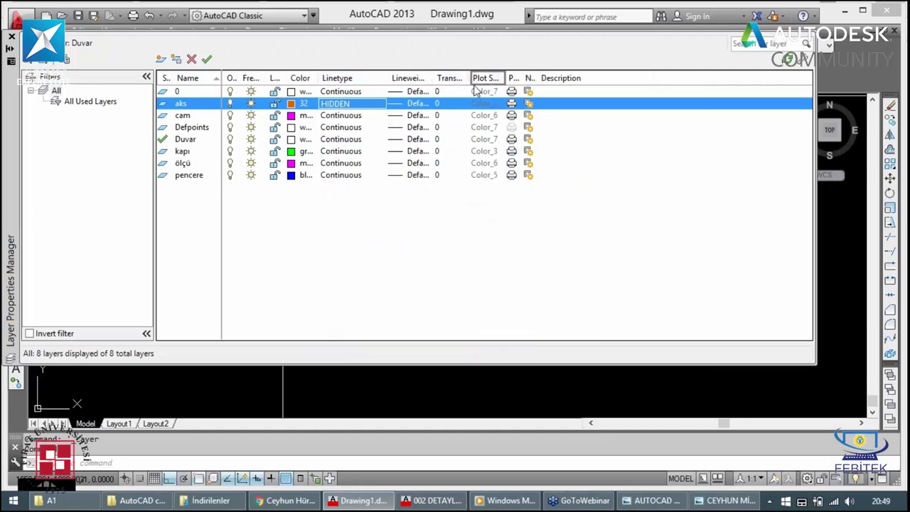
left_click_drag(431, 78, 496, 78)
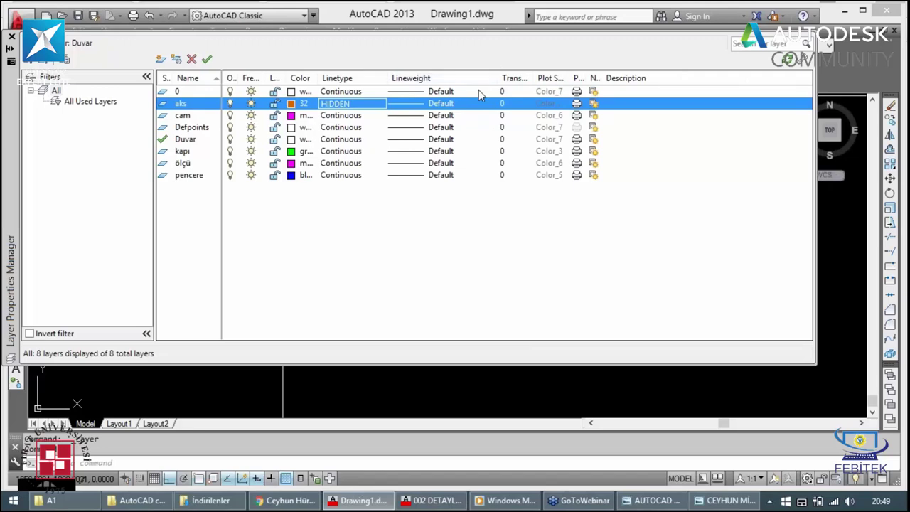
left_click(421, 105)
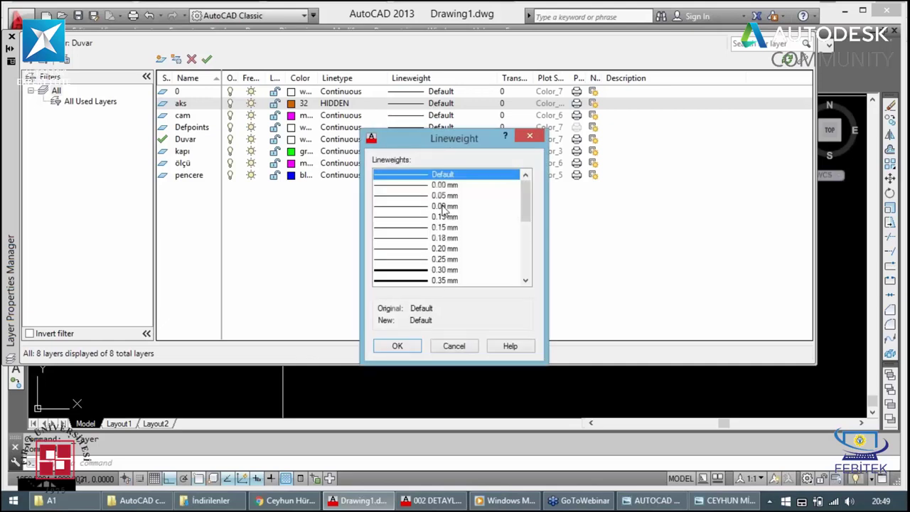
left_click(440, 228)
left_click(437, 248)
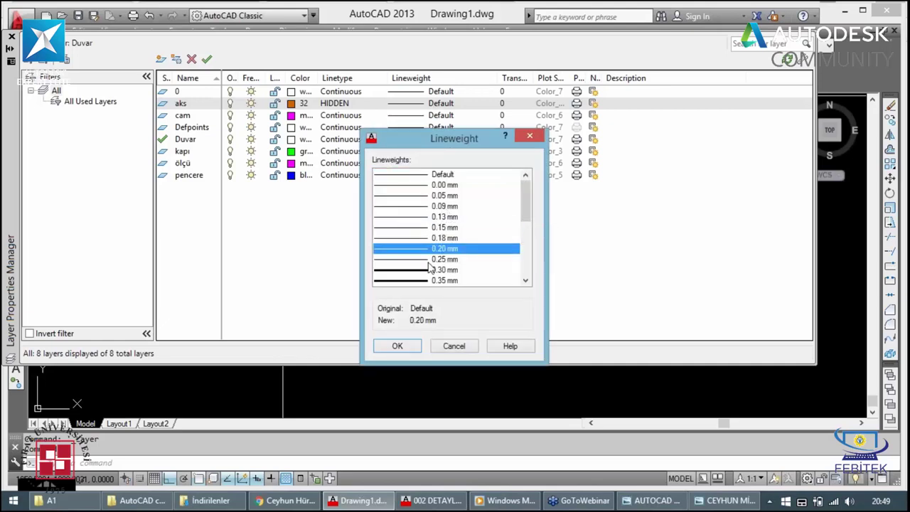
left_click(397, 346)
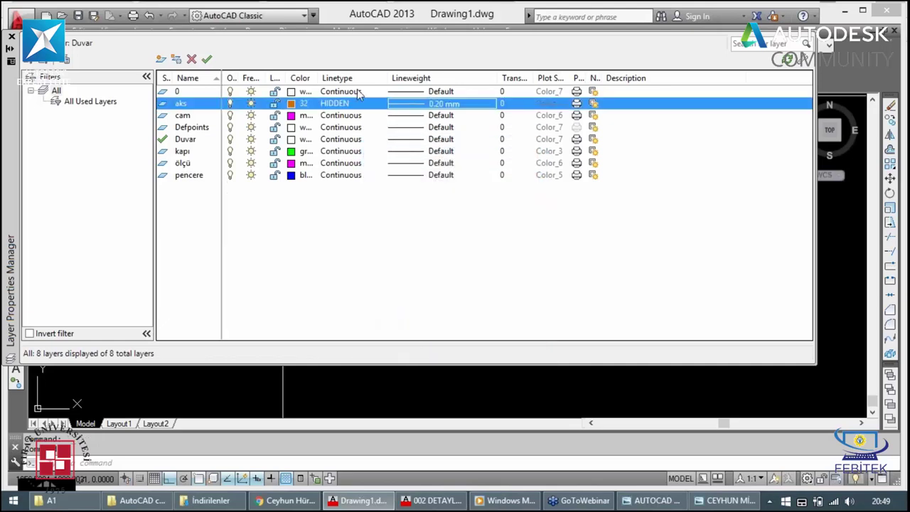
left_click(11, 37)
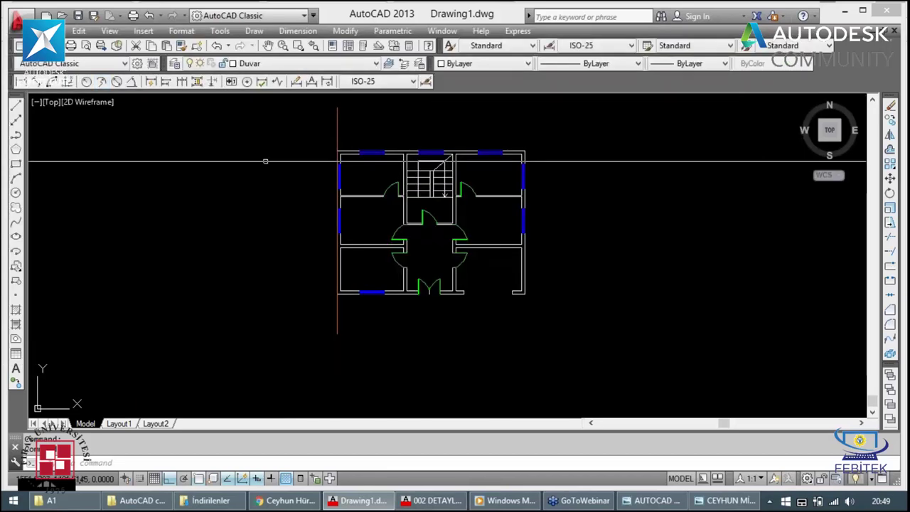
Step: Set the global linetype scale (LTS) to 20
left_click(336, 136)
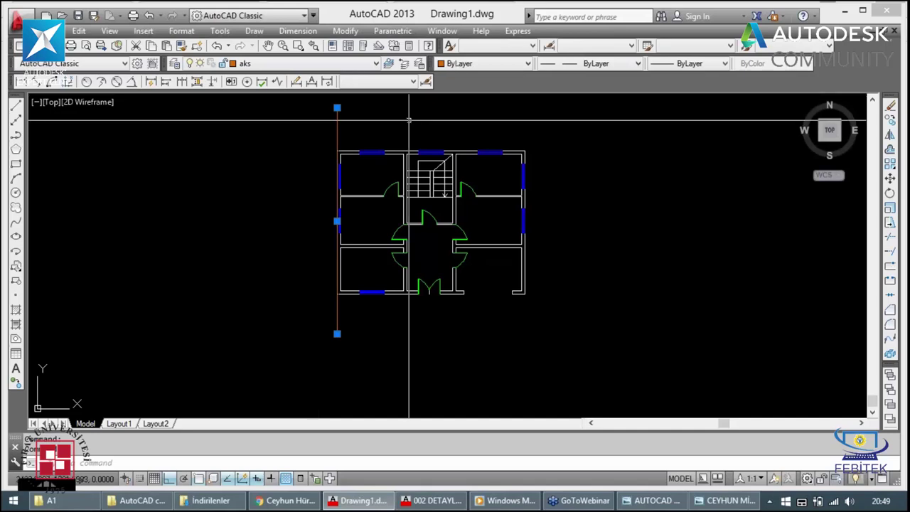
scroll(342, 157, "up", 6)
key("Escape")
key("Escape")
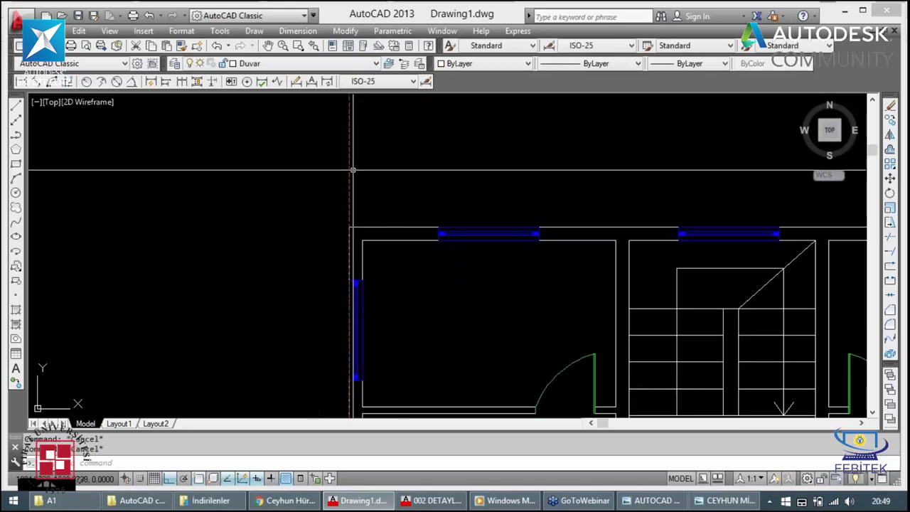
scroll(365, 182, "up", 4)
type("LTS")
key("Return")
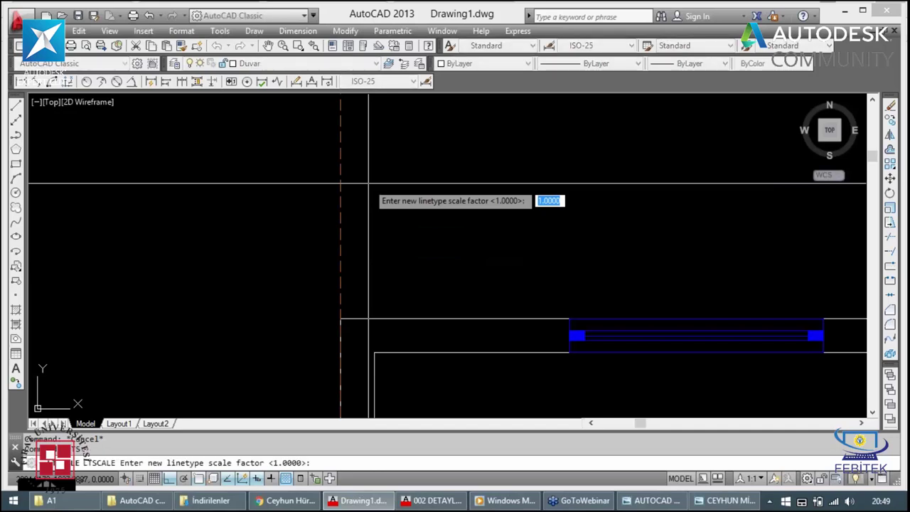
type("20")
key("Return")
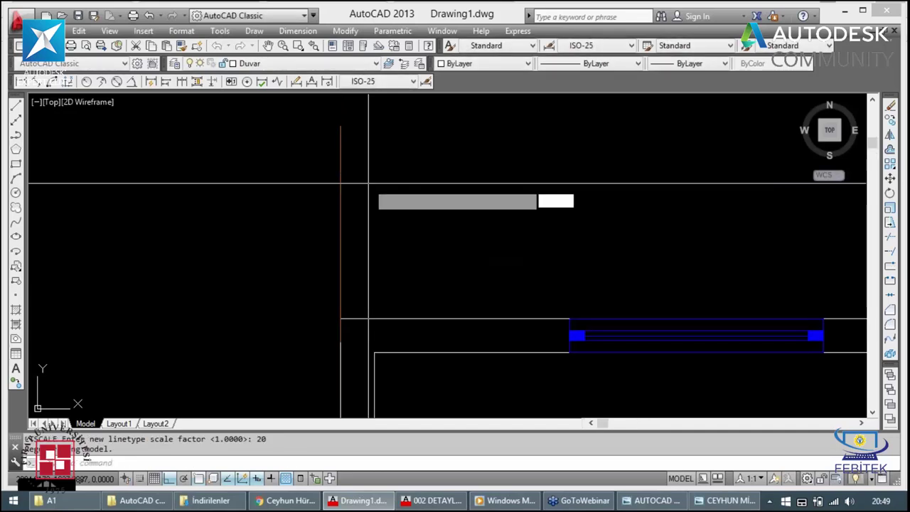
Step: Reduce the linetype scale to 0.05 and check the axis line's dashes
key("Return")
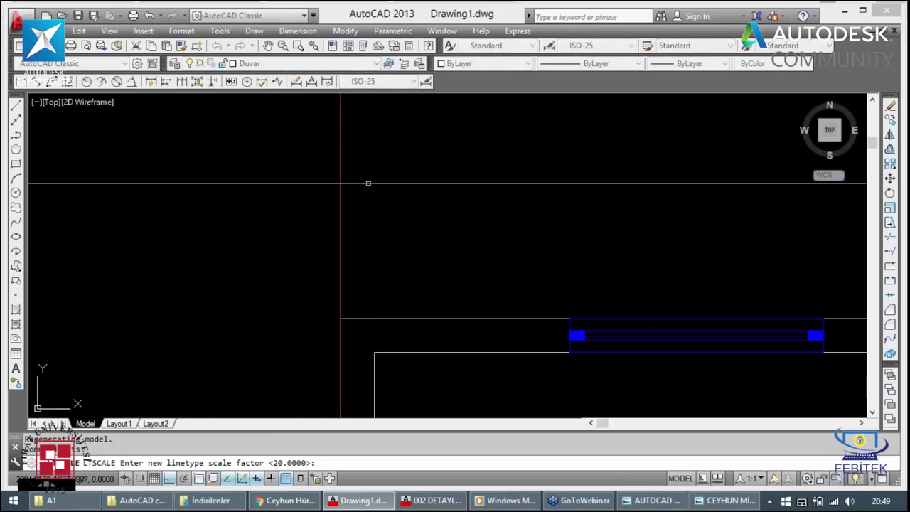
type("0.05")
key("Return")
scroll(367, 205, "down", 5)
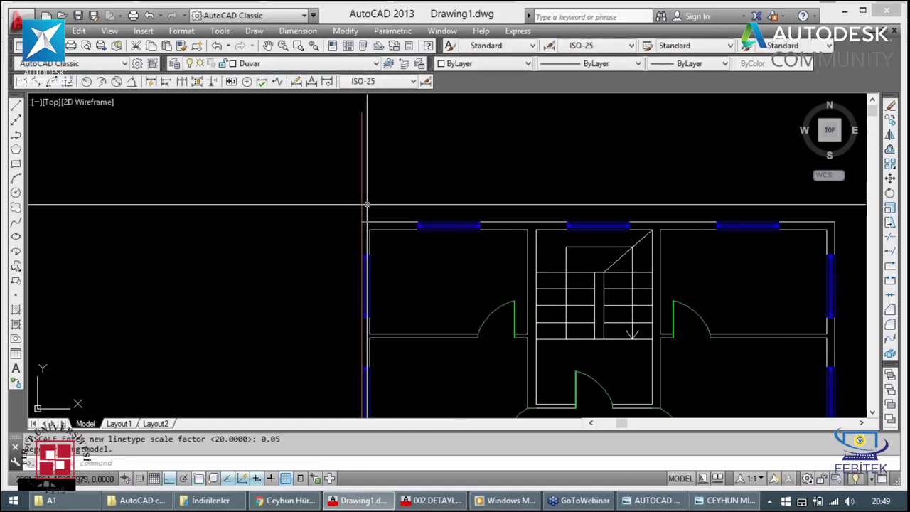
scroll(367, 204, "up", 5)
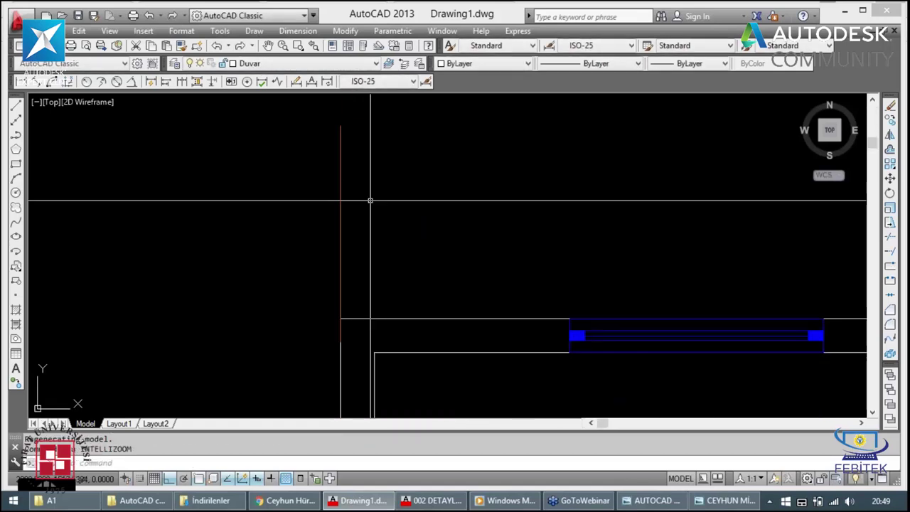
scroll(345, 209, "down", 2)
left_click(343, 209)
left_click(331, 207)
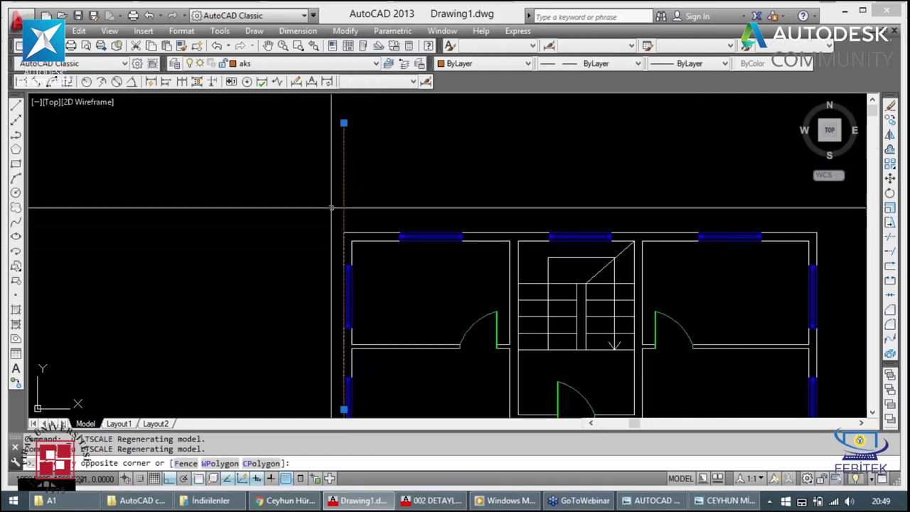
key("Escape")
key("Escape")
key("Return")
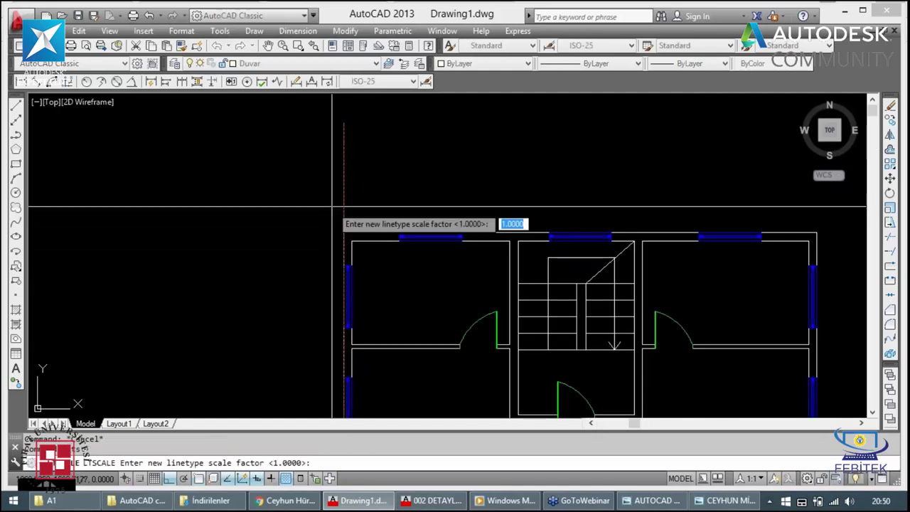
key("Escape")
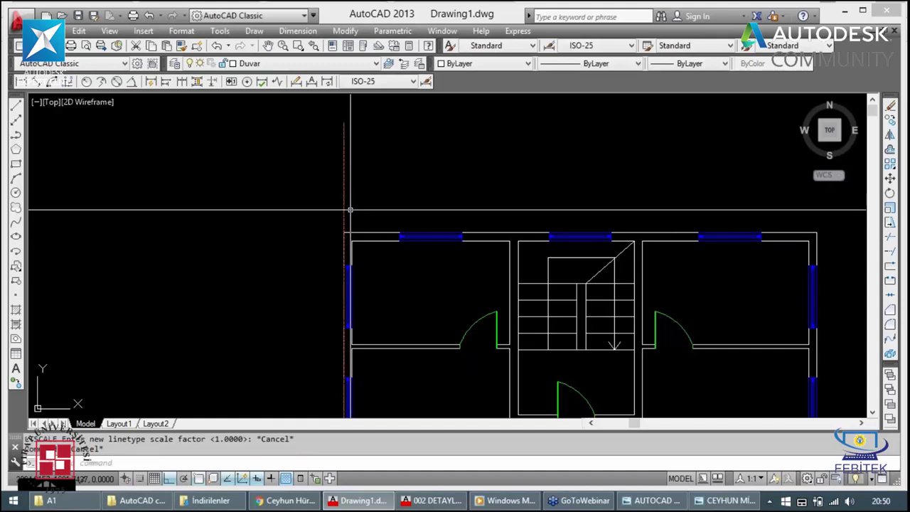
left_click(341, 209)
left_click(344, 208)
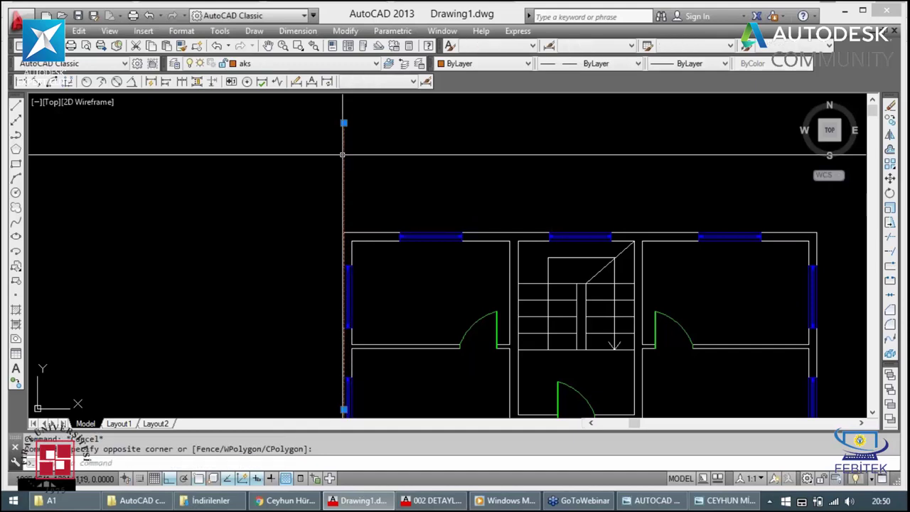
scroll(355, 170, "down", 3)
Step: Offset the orange axis line 420 to the right
key("Escape")
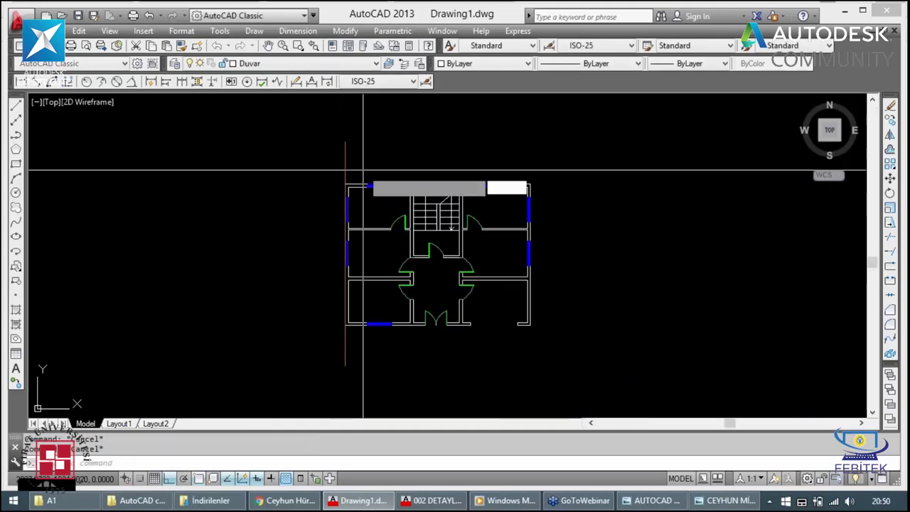
key("Return")
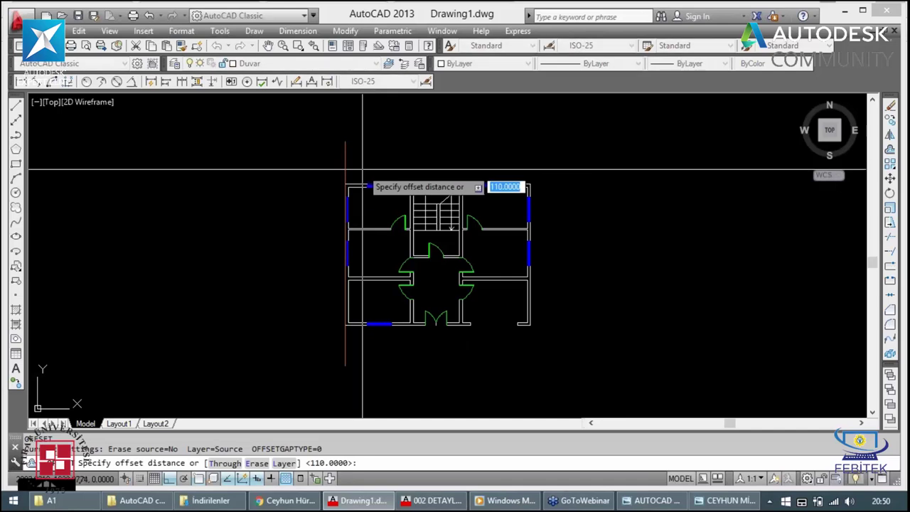
type("420")
key("Return")
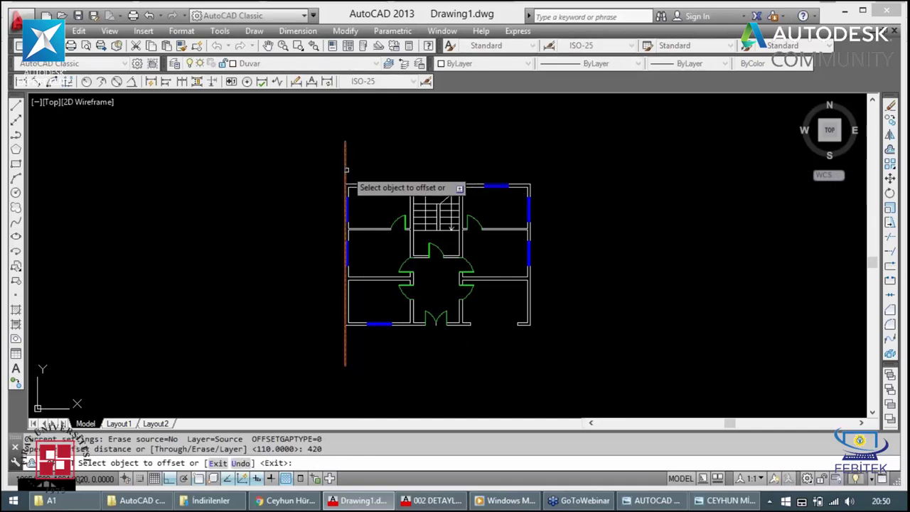
left_click(346, 170)
left_click(377, 170)
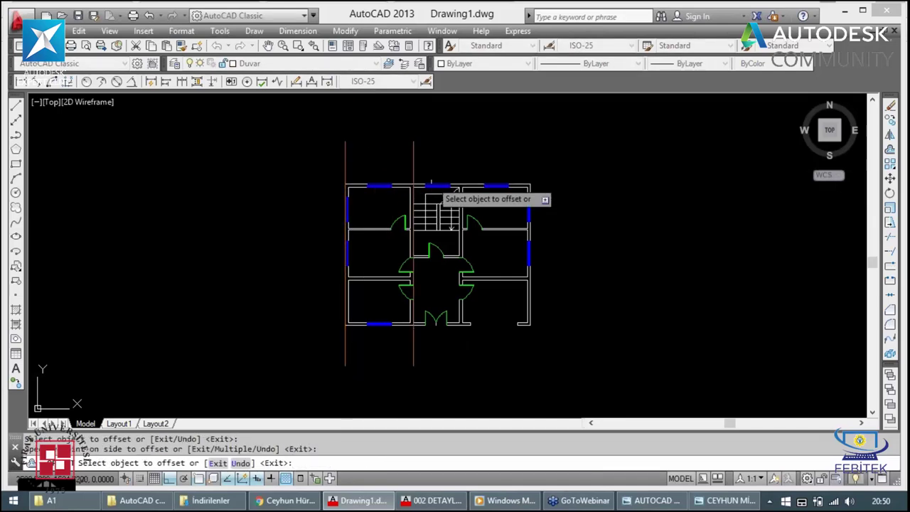
scroll(391, 176, "up", 3)
key("Escape")
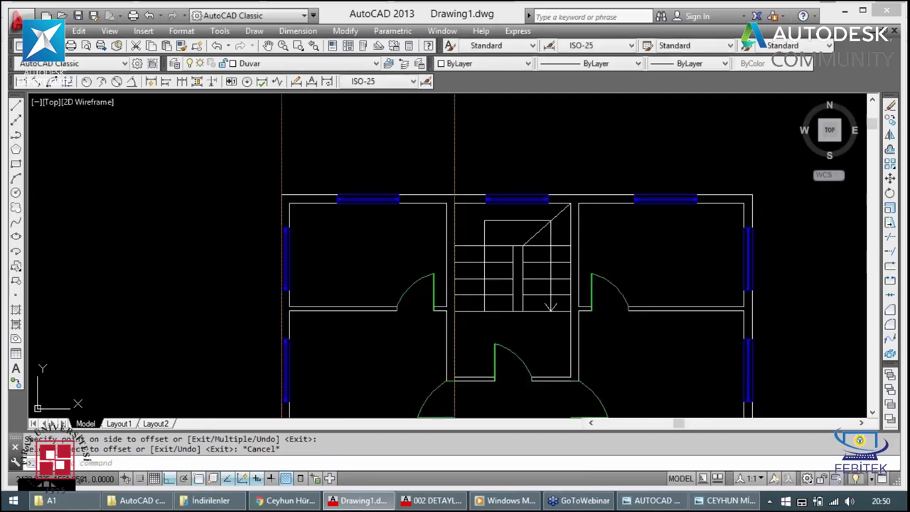
key("Escape")
Step: Offset the second axis line 300 to the right
key("Return")
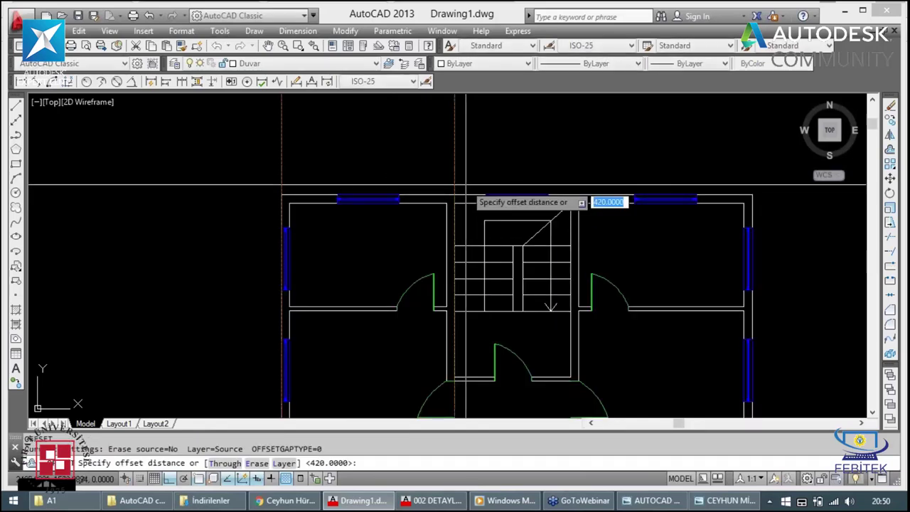
type("300")
key("Return")
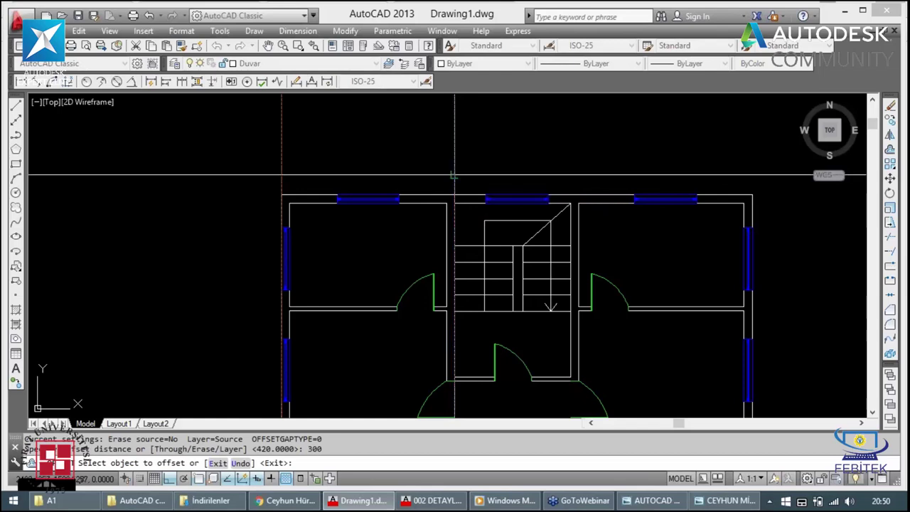
left_click(453, 175)
left_click(508, 182)
key("Escape")
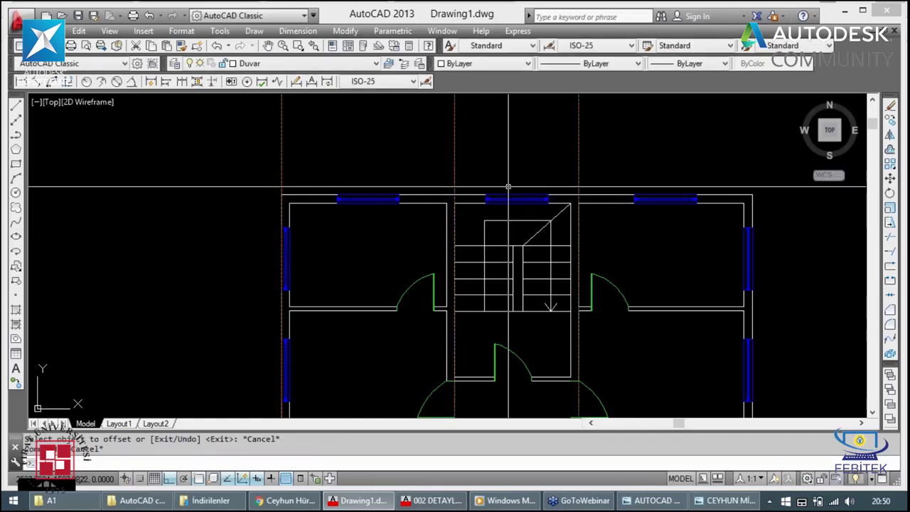
Step: Offset the third axis line 20 to the right
key("Return")
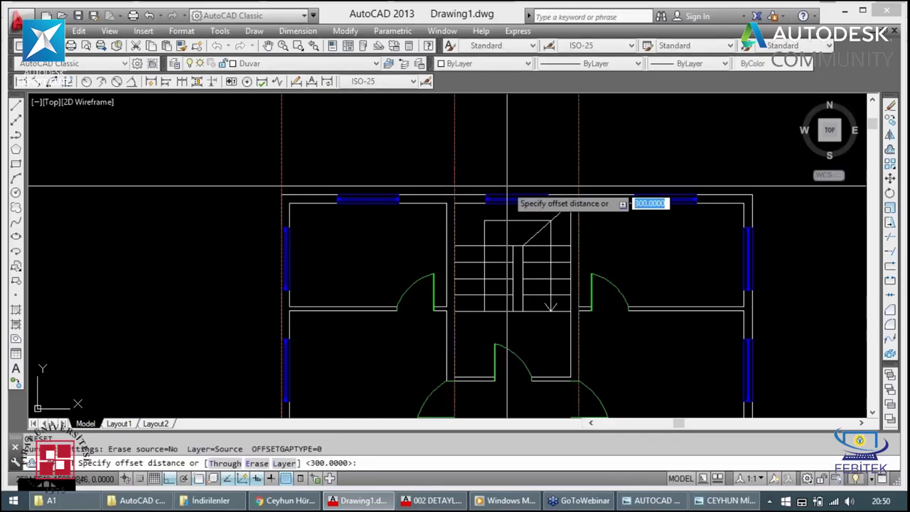
type("20")
key("Return")
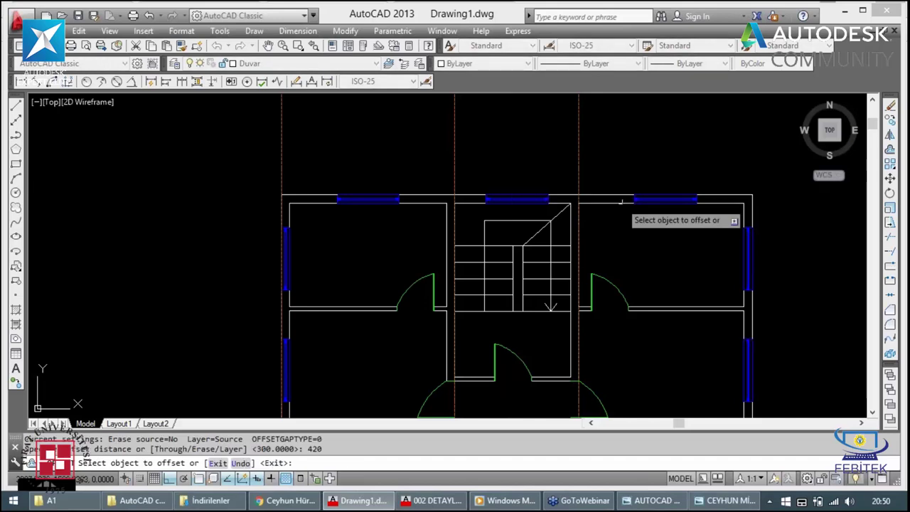
left_click(580, 166)
left_click(610, 167)
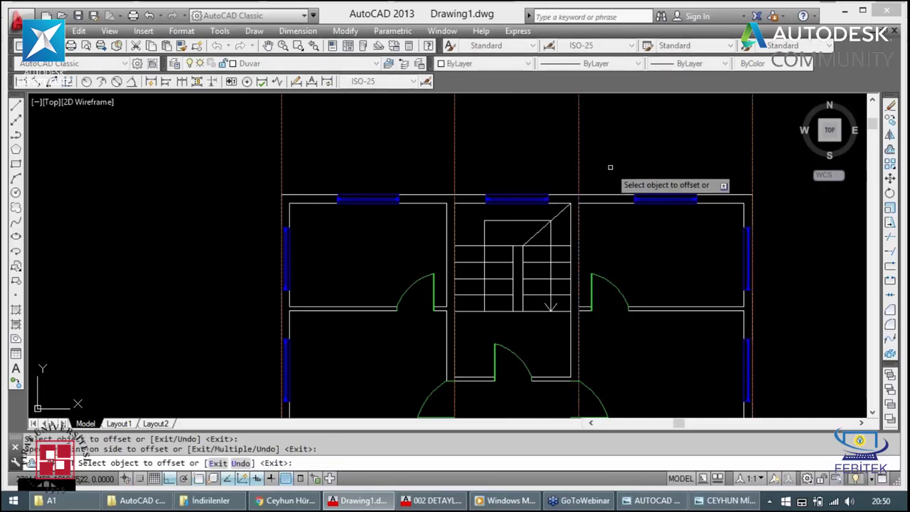
key("Escape")
scroll(524, 217, "down", 6)
scroll(493, 274, "up", 2)
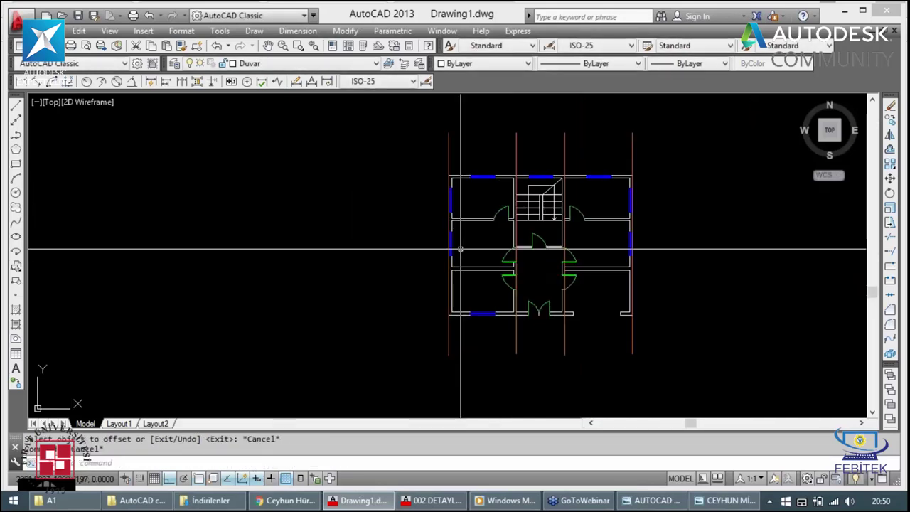
scroll(425, 176, "up", 2)
Step: Place a horizontal construction line (XL) along the top wall
type("xl")
key("Return")
left_click(433, 179)
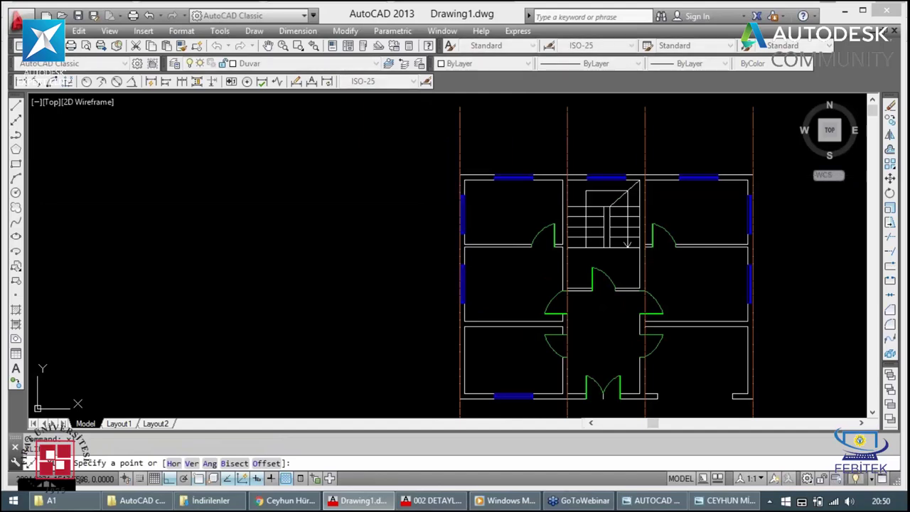
key("Escape")
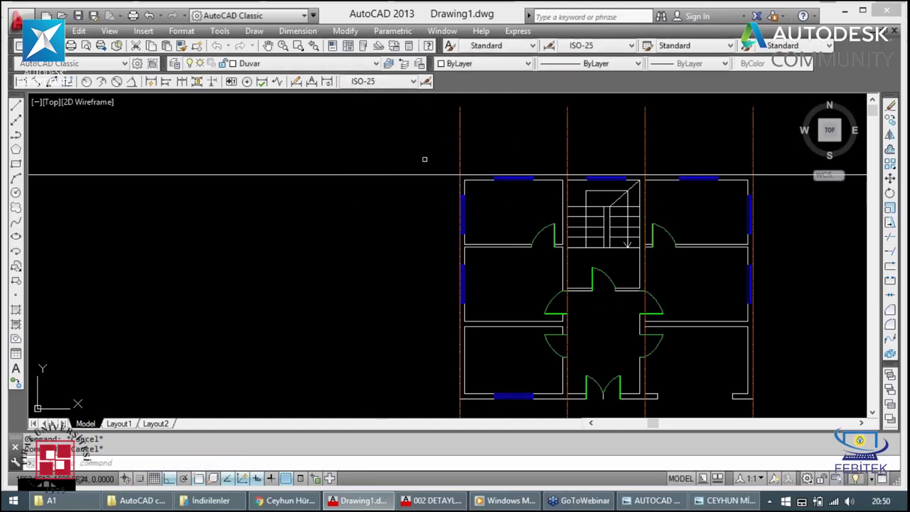
Step: Match the new lines to the existing orange dashed axis properties
type("ma")
key("Return")
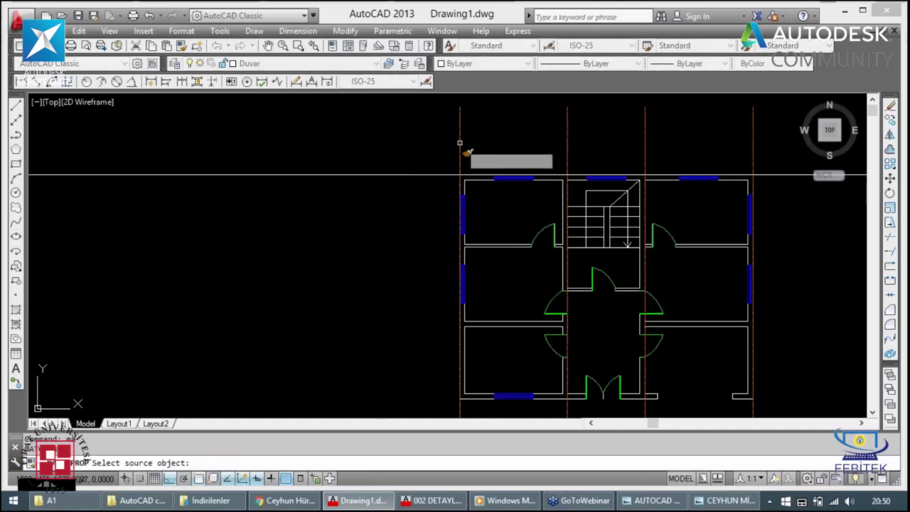
left_click(460, 143)
left_click(406, 172)
left_click(381, 201)
key("Escape")
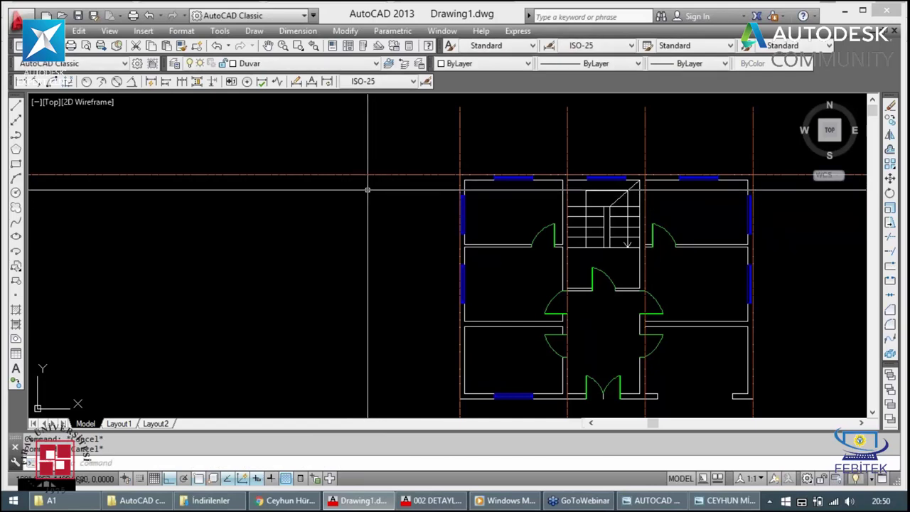
Step: Offset the top axis 280 downward to create the second horizontal axis
type("l")
key("Return")
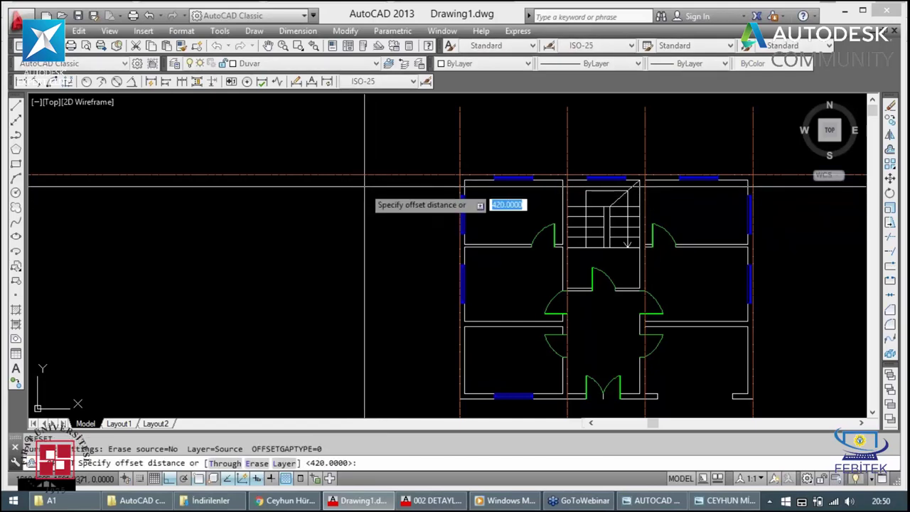
type("280")
key("Return")
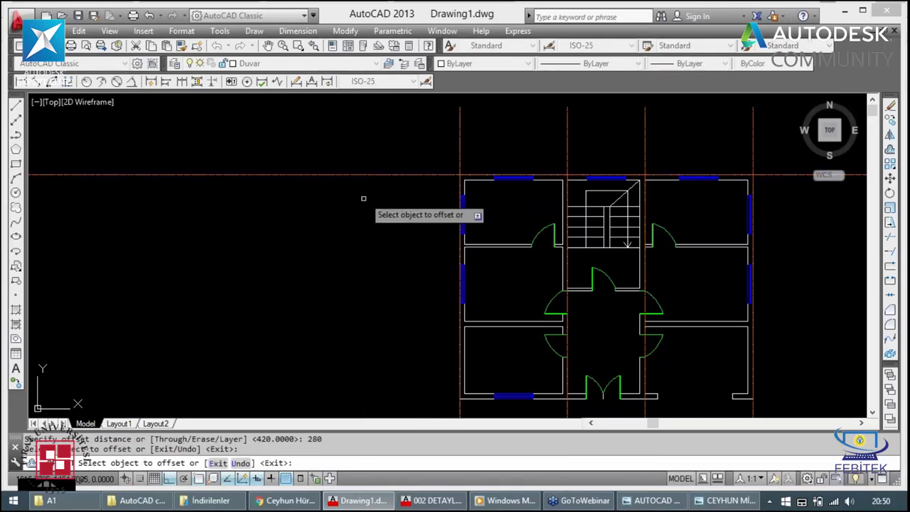
left_click(359, 175)
left_click(384, 238)
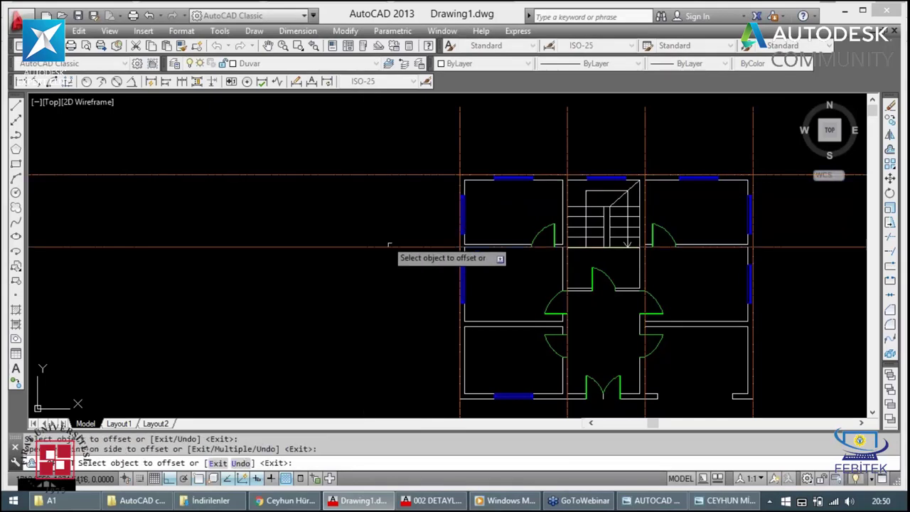
key("Escape")
key("Escape")
key("Escape")
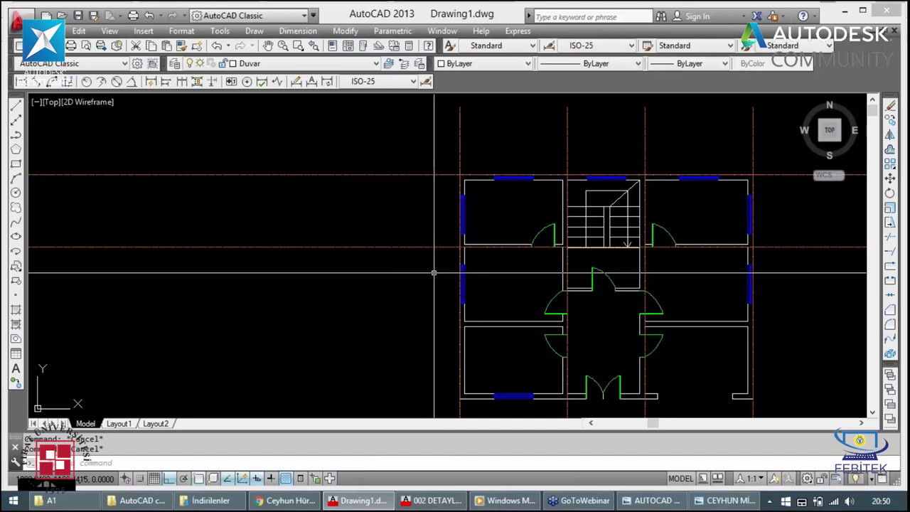
Step: Offset the second horizontal axis 310 downward to create the third axis
type("o")
key("Return")
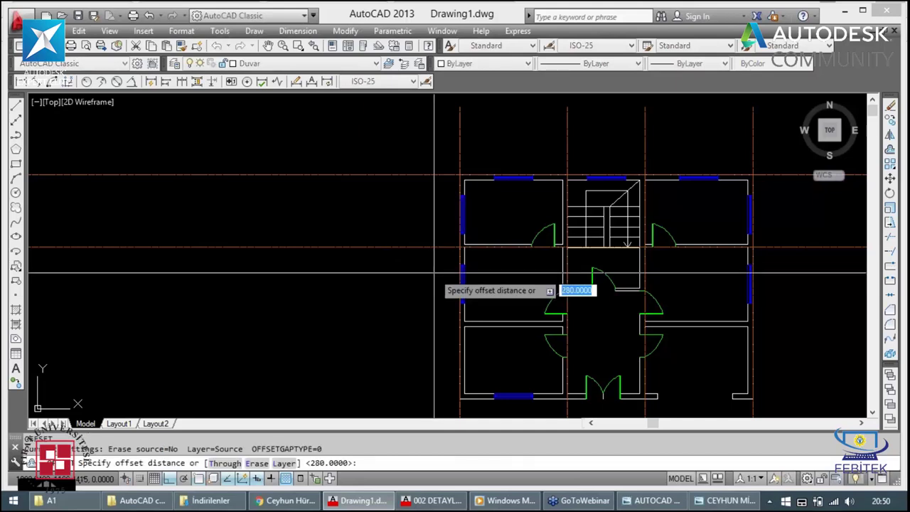
type("310")
key("Return")
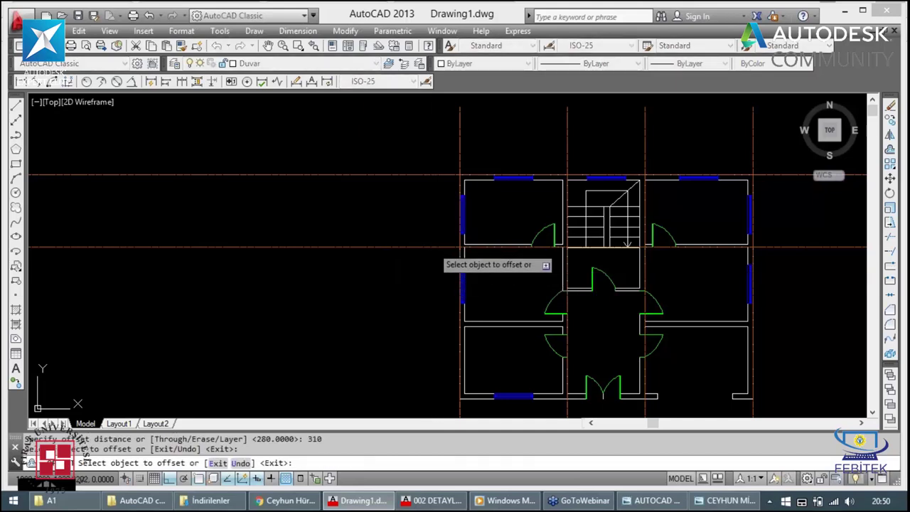
left_click(429, 248)
left_click(427, 284)
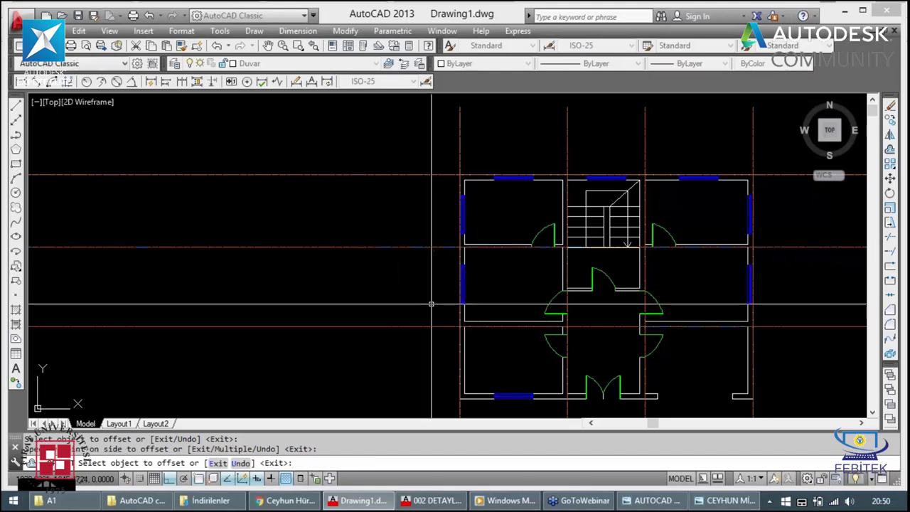
key("Escape")
Step: Offset the lowest axis with a mistyped 2801 distance, then cancel it
key("Return")
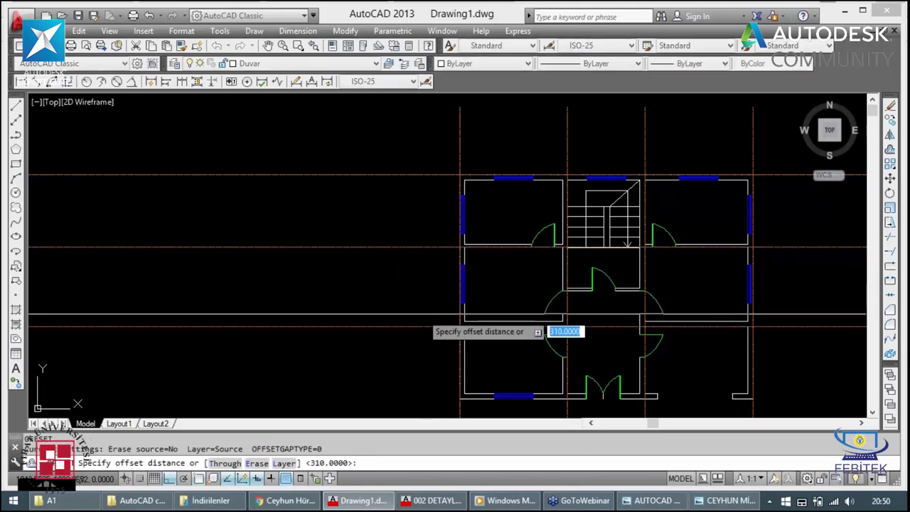
type("2801")
key("Return")
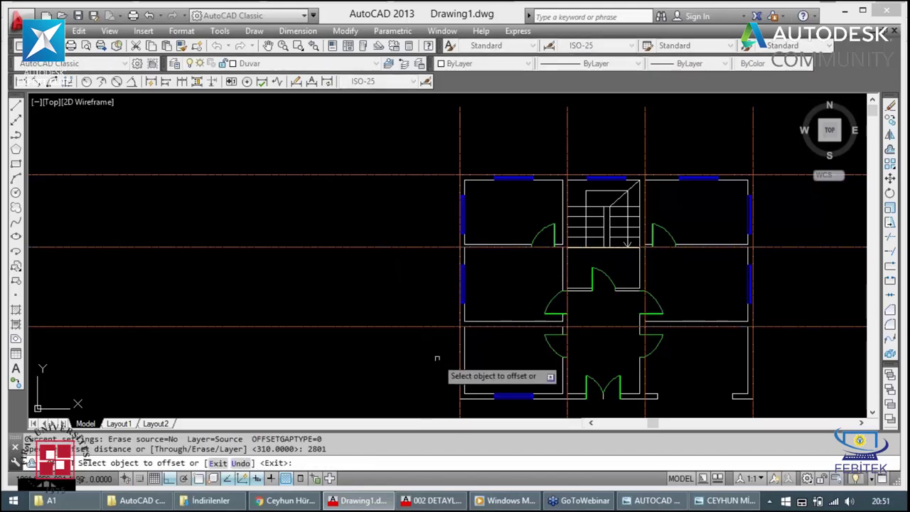
left_click(431, 326)
left_click(429, 366)
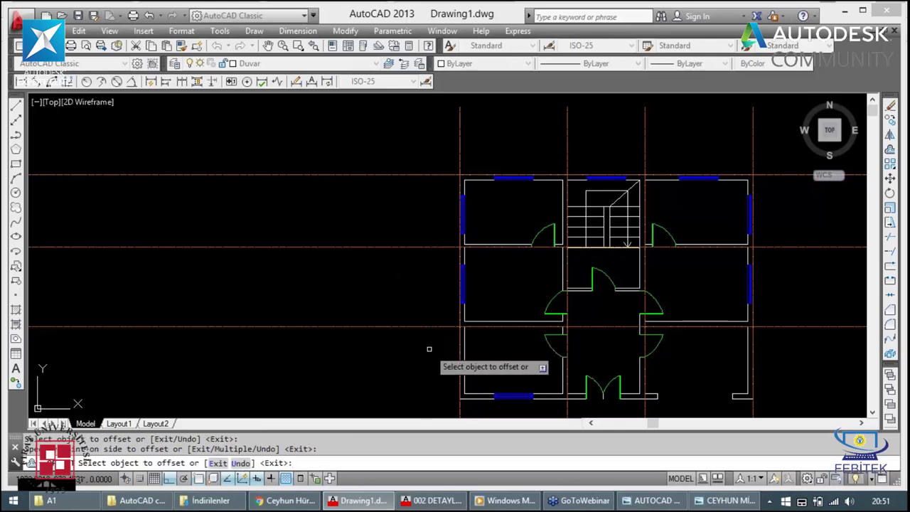
key("Escape")
scroll(428, 321, "down", 3)
scroll(428, 321, "down", 1)
scroll(429, 321, "up", 4)
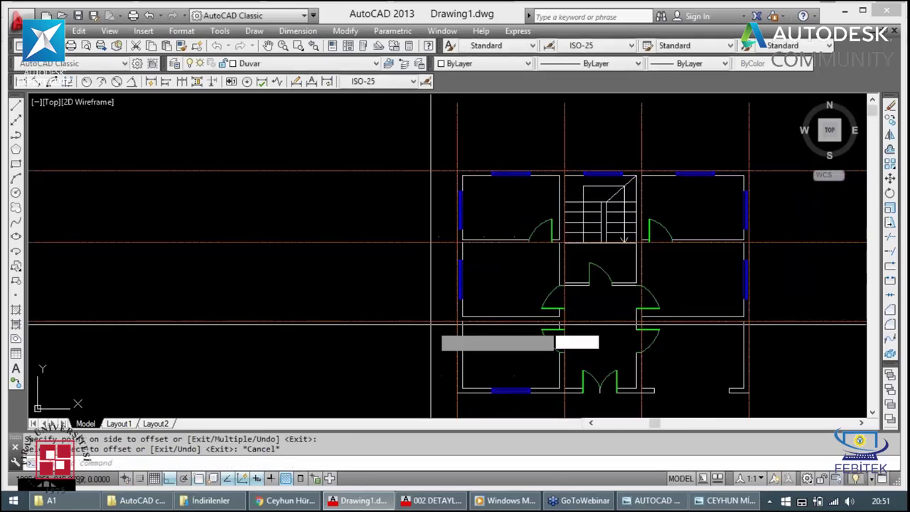
key("Return")
key("Escape")
Step: Offset the lowest horizontal axis 280 downward to add the final axis
key("Return")
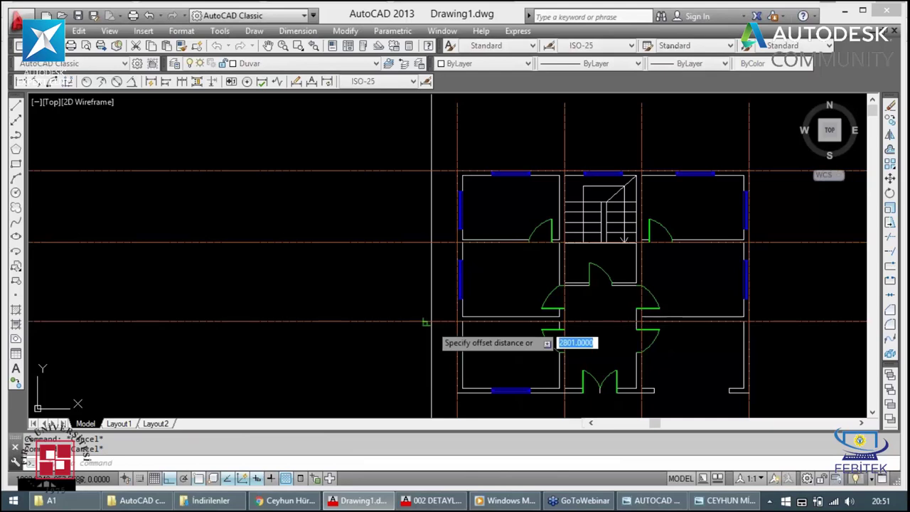
type("280")
key("Return")
left_click(430, 324)
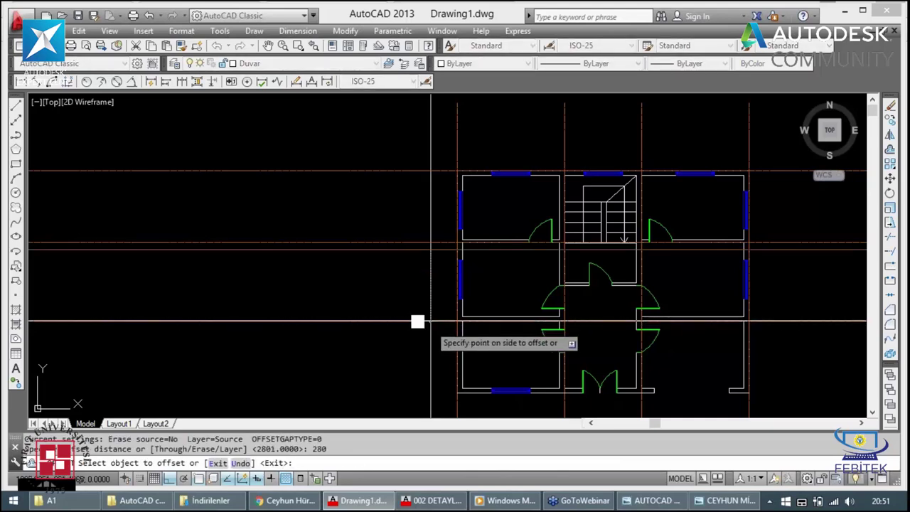
left_click(427, 360)
scroll(431, 365, "down", 4)
key("Escape")
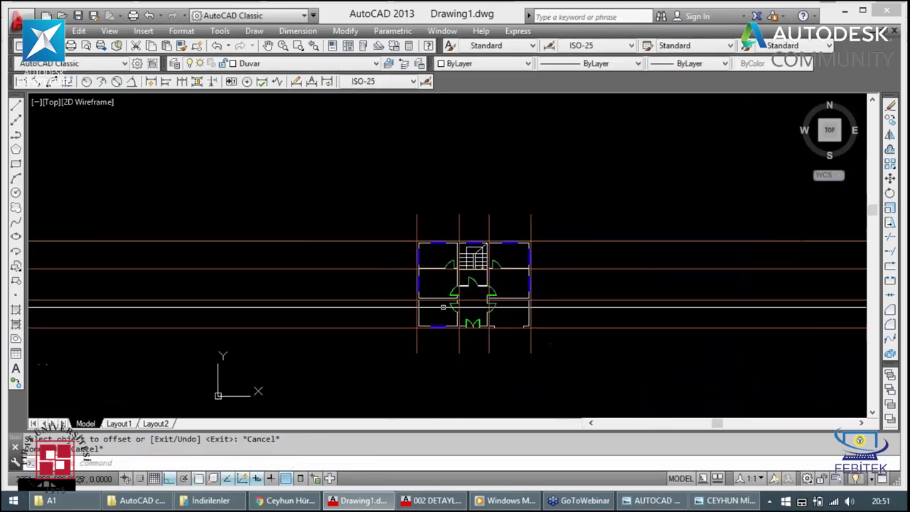
scroll(489, 316, "up", 2)
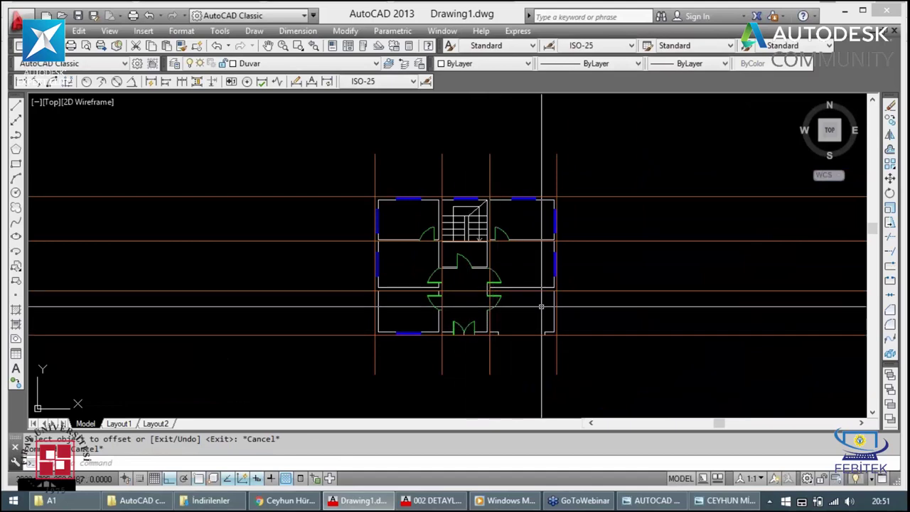
Step: Draw a boundary rectangle enclosing the whole floor plan
type("rec")
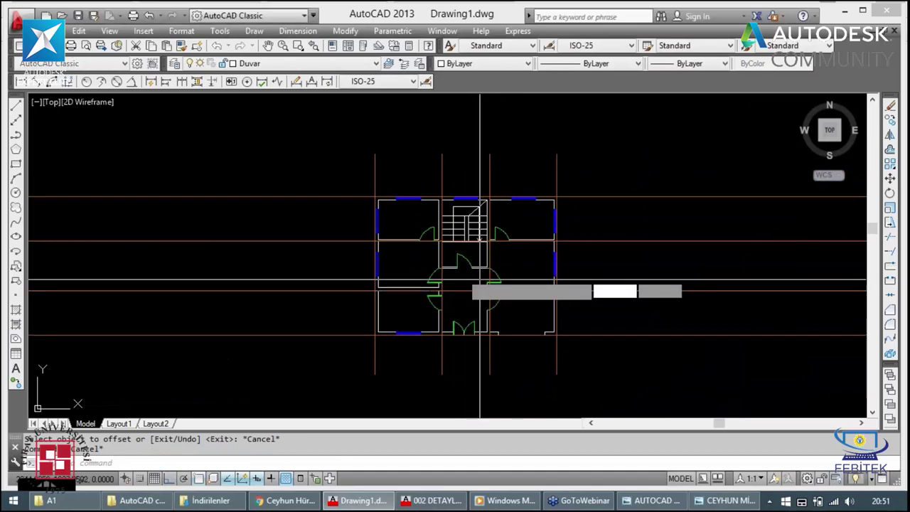
key("Return")
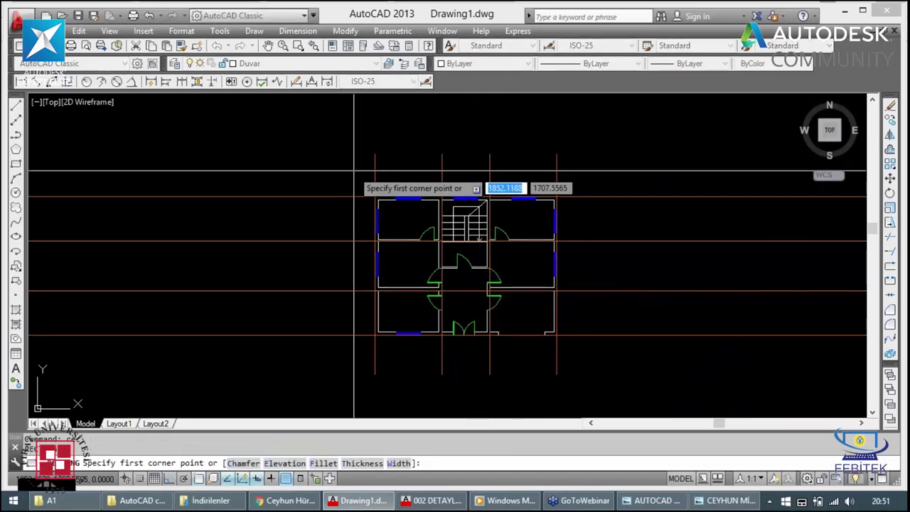
left_click(354, 171)
left_click(579, 351)
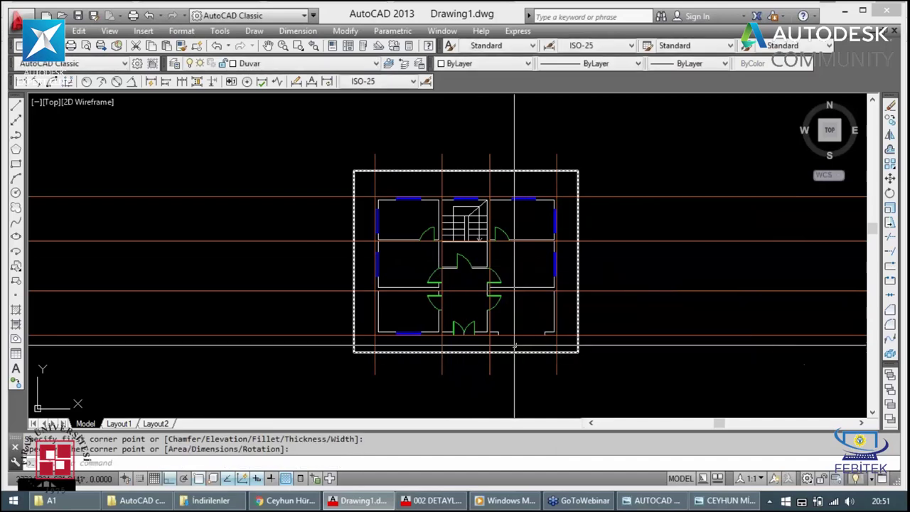
Step: Attempt a trim using a fence around the plan, then cancel it
type("tr")
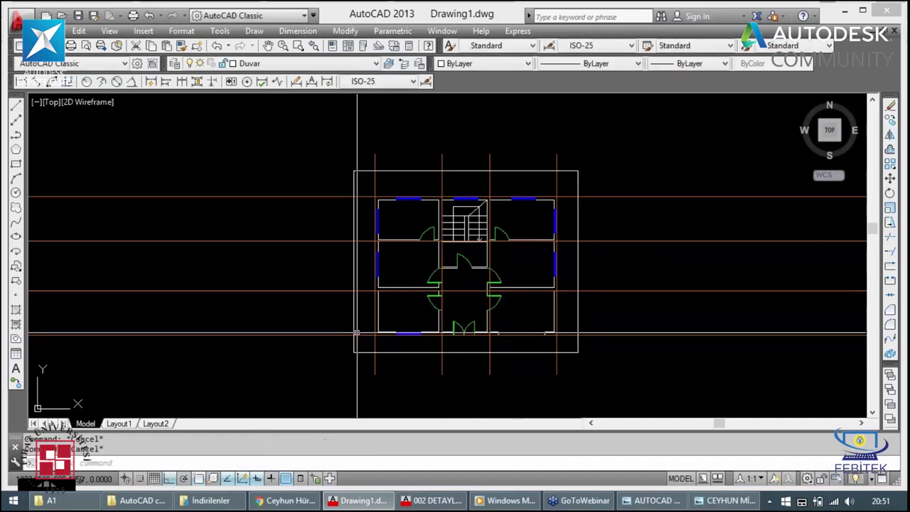
key("Return")
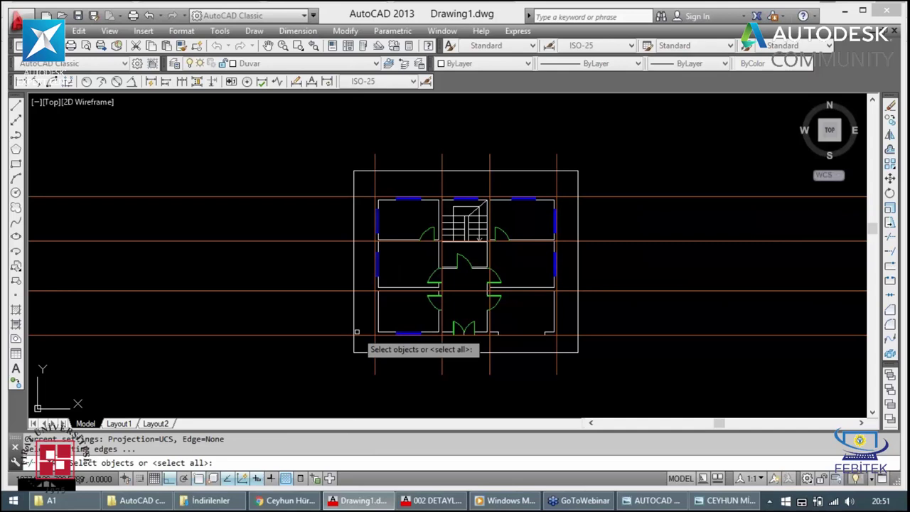
type("f")
key("Return")
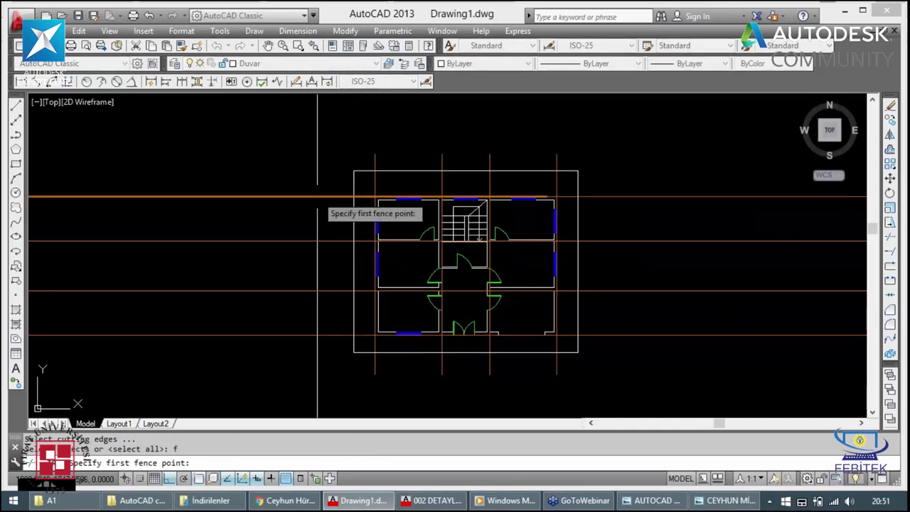
left_click(345, 179)
left_click(345, 358)
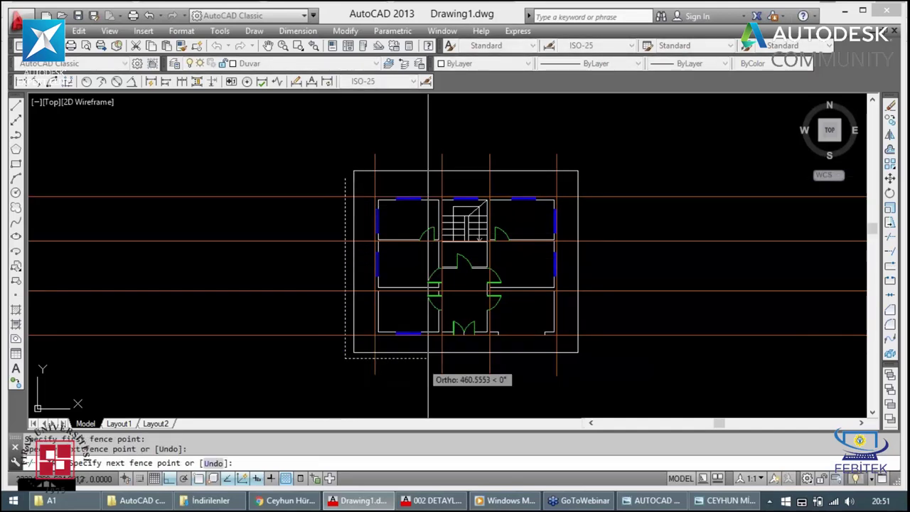
left_click(593, 358)
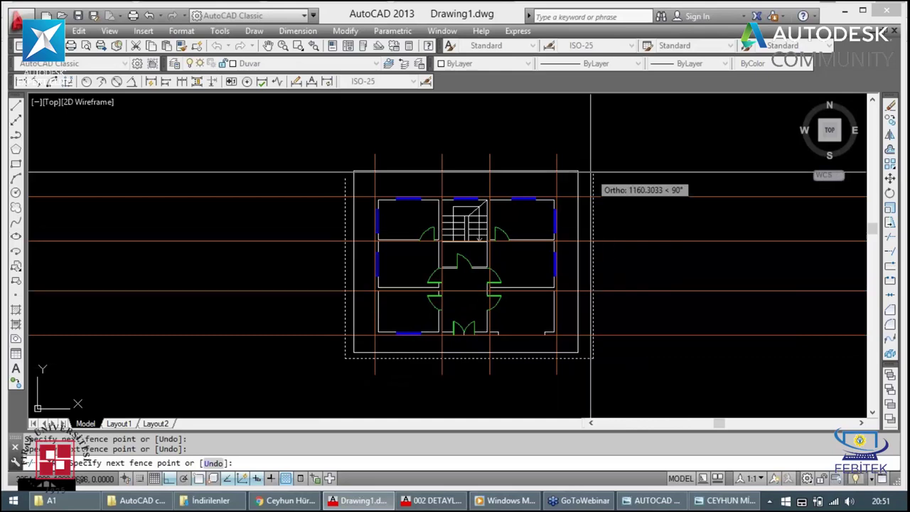
left_click(593, 163)
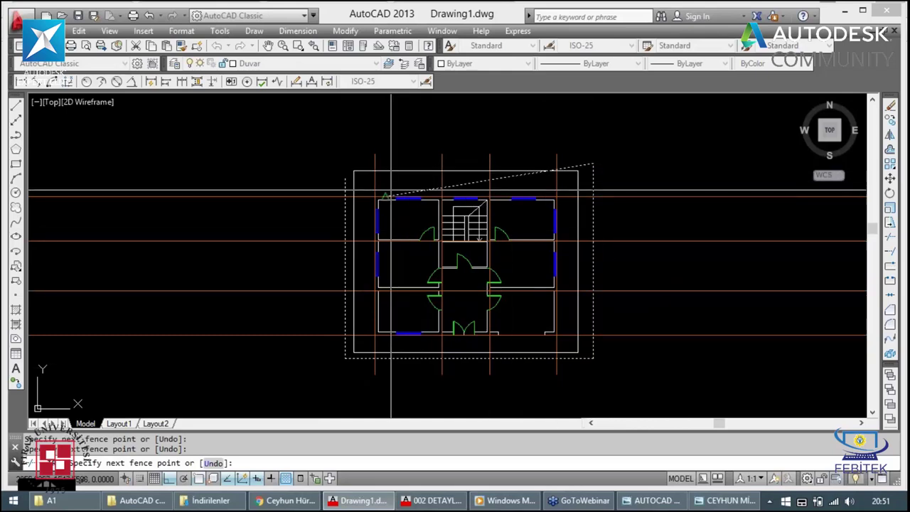
key("Return")
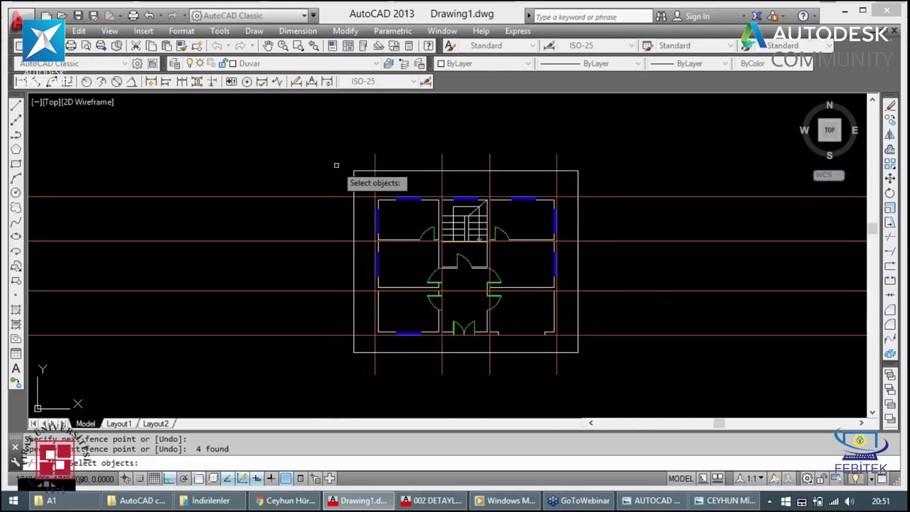
key("Return")
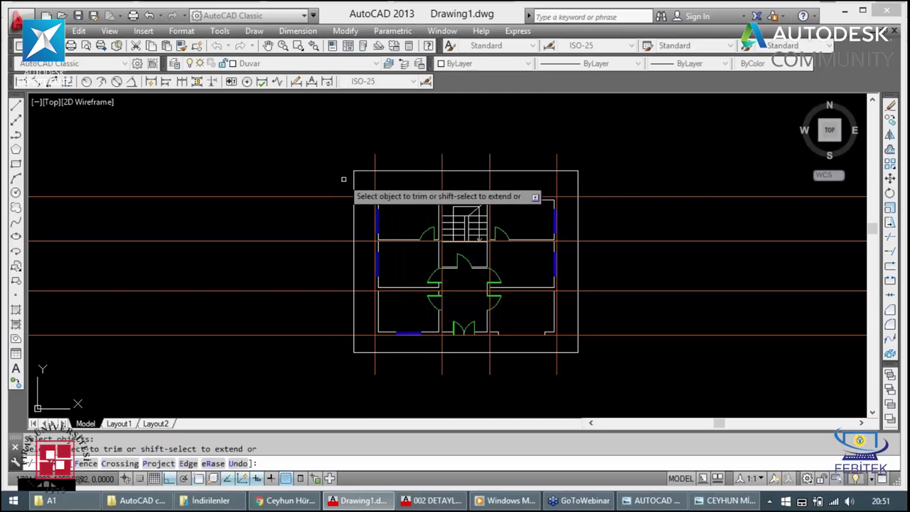
key("Escape")
Step: Trim axis ends below the plan and set the rectangle as cutting edge
key("Return")
key("Return")
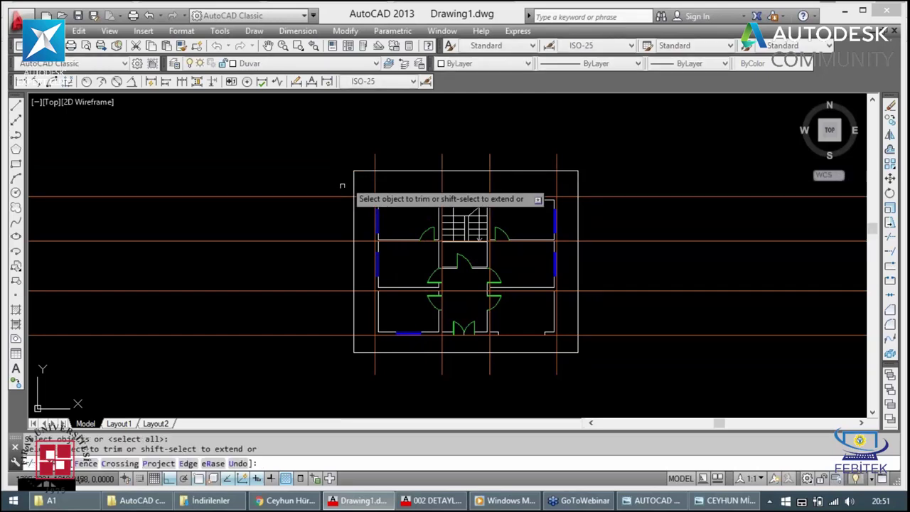
left_click(260, 372)
left_click(543, 369)
key("Escape")
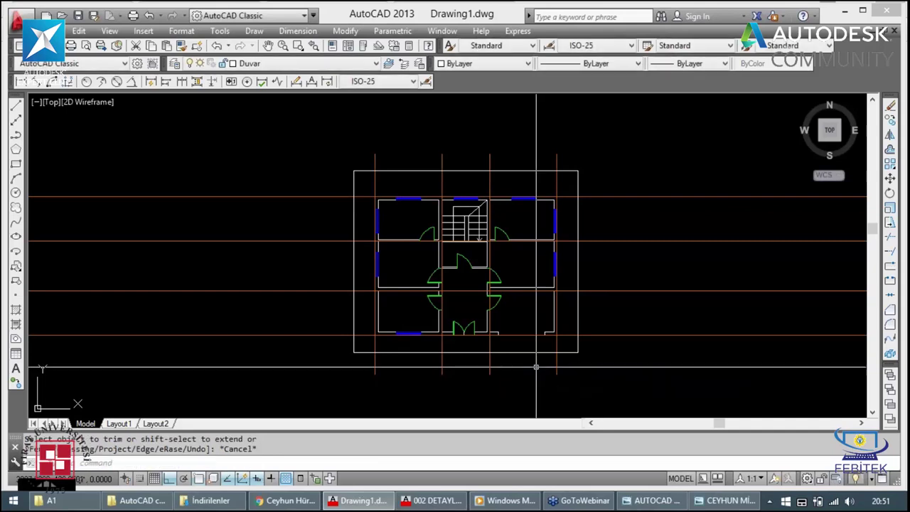
scroll(483, 336, "down", 2)
scroll(483, 337, "up", 2)
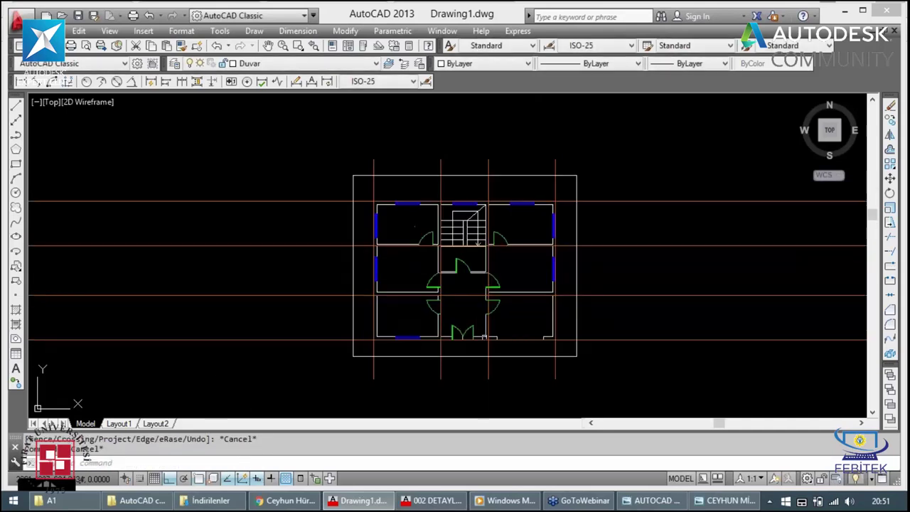
key("Return")
key("Return")
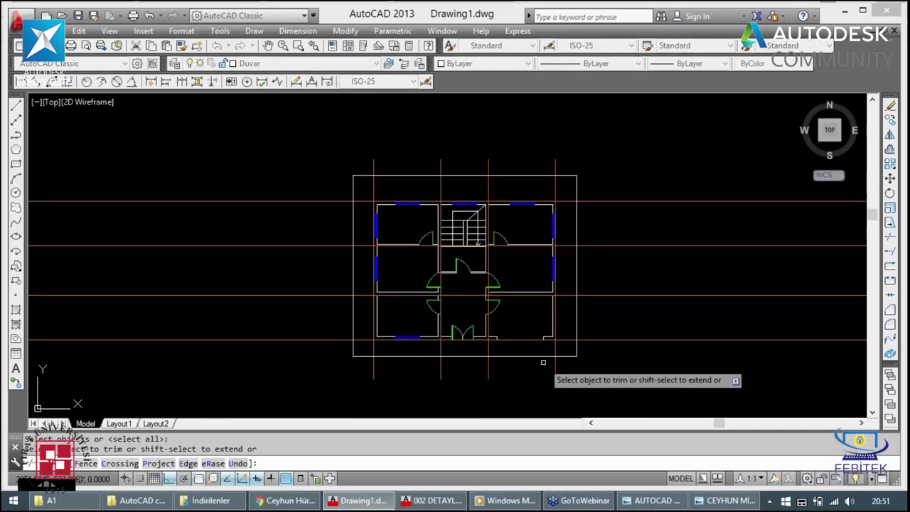
key("Return")
key("Return")
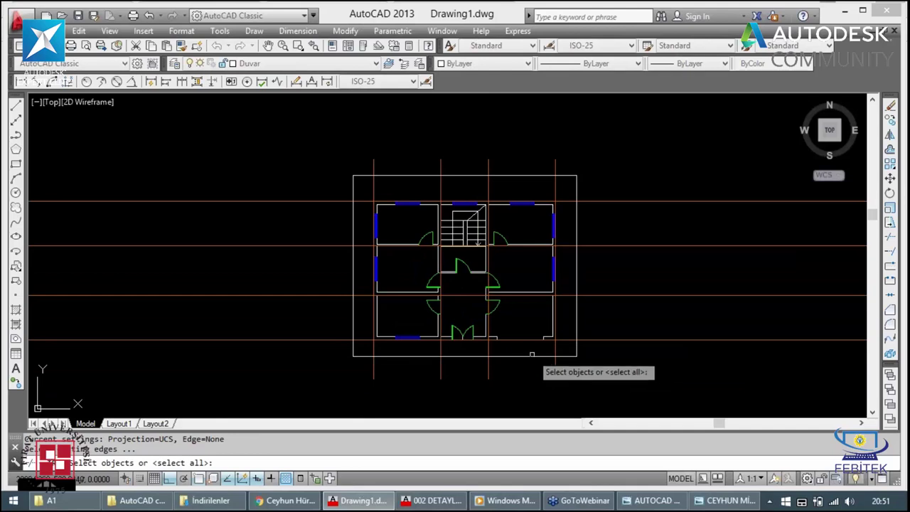
left_click(532, 353)
key("Return")
Step: Trim the axis ends left, above and right of the plan, then select the rectangle
left_click(320, 177)
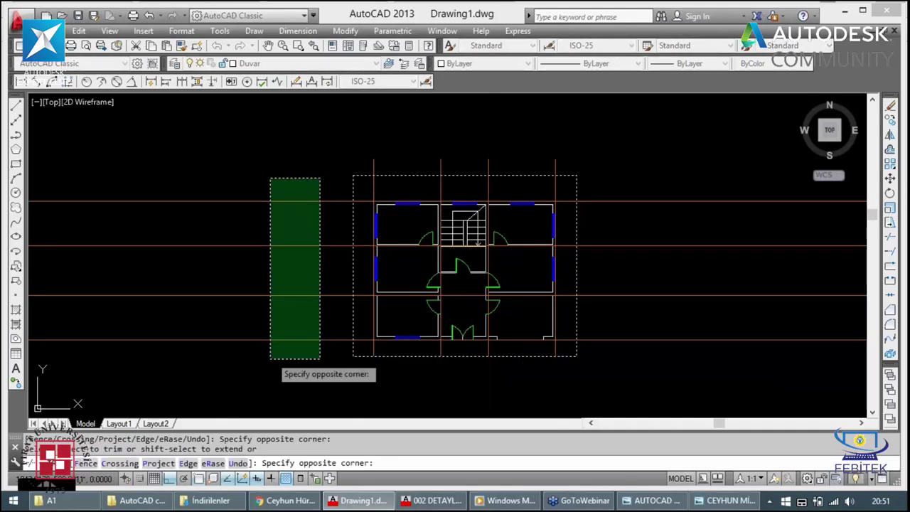
left_click(271, 358)
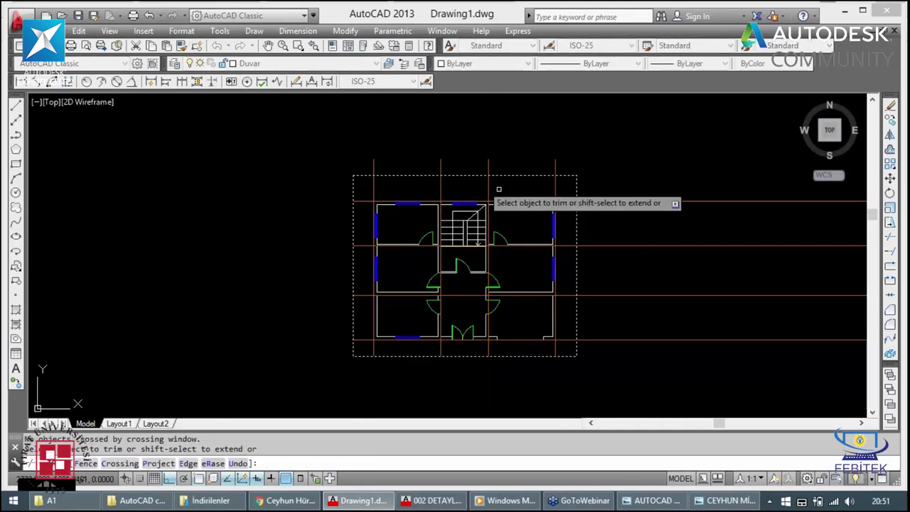
left_click(600, 178)
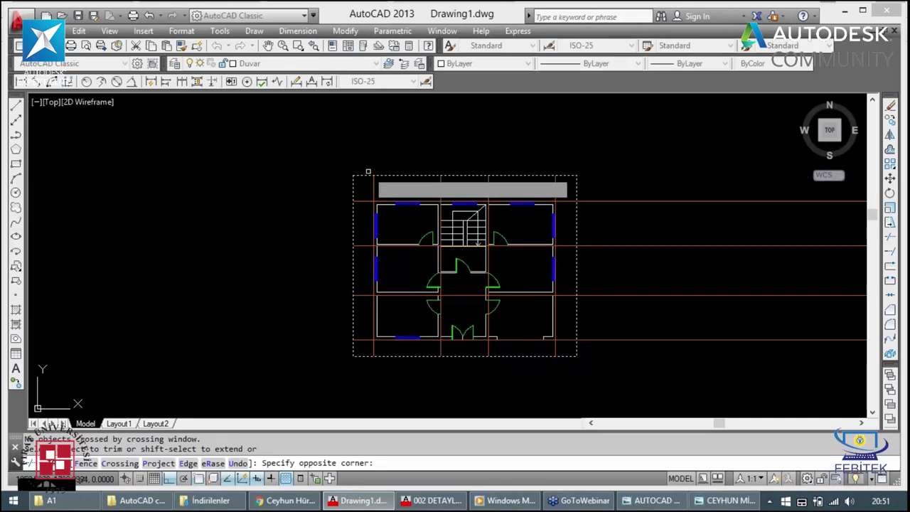
left_click(368, 172)
left_click(642, 178)
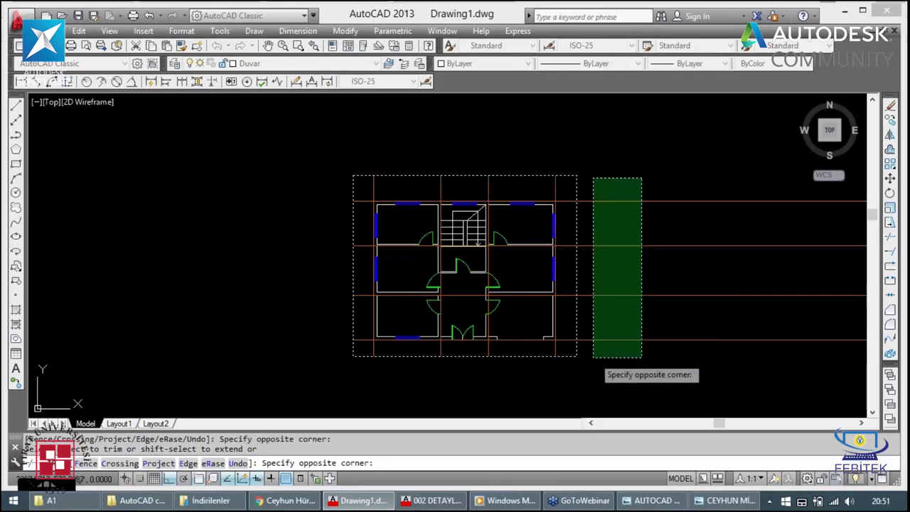
left_click(593, 349)
key("Escape")
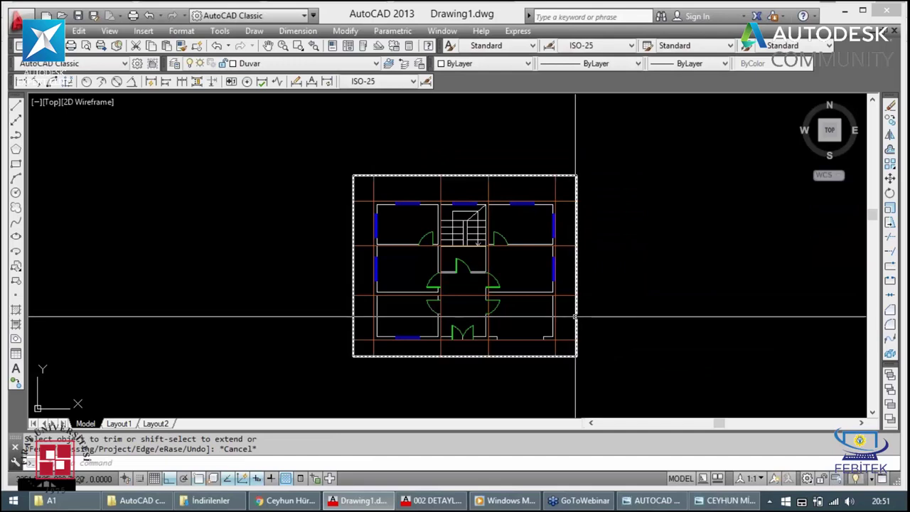
left_click(573, 315)
Step: Delete the boundary rectangle around the plan
key("Delete")
scroll(540, 320, "up", 2)
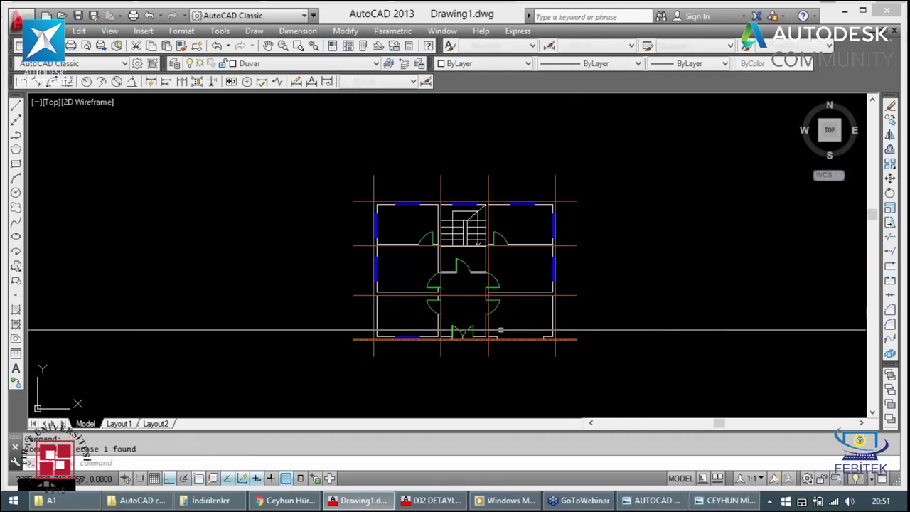
scroll(498, 284, "up", 3)
scroll(497, 249, "down", 3)
scroll(440, 244, "down", 2)
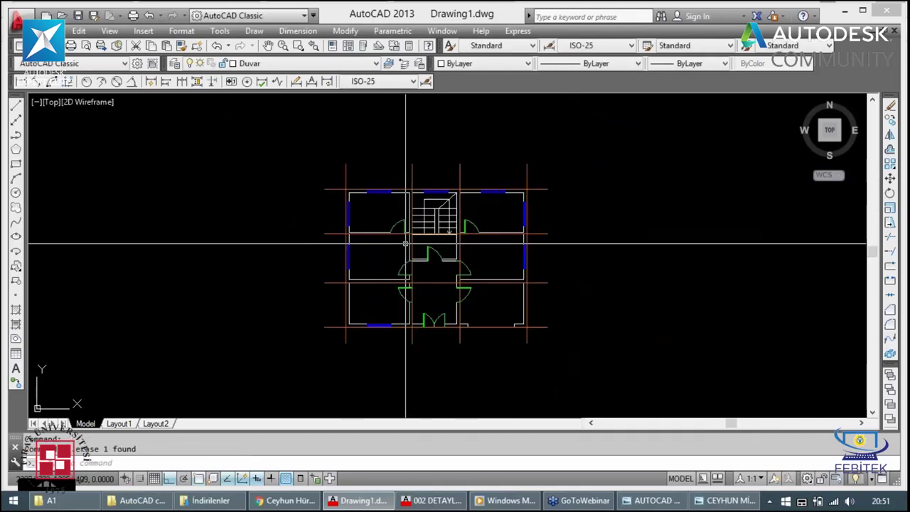
scroll(356, 154, "up", 3)
Step: Draw a small circle above the left axis and add MTEXT label '1'
type("c")
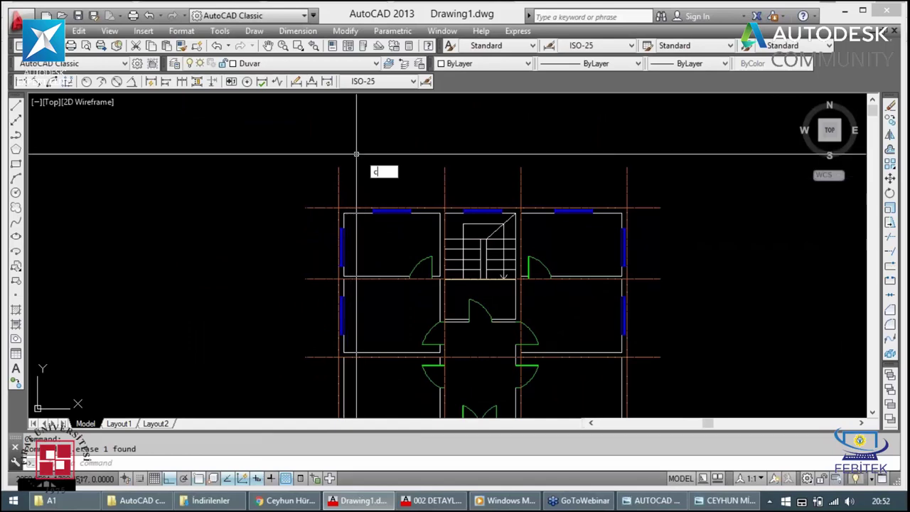
key("Return")
scroll(366, 167, "up", 2)
left_click(334, 173)
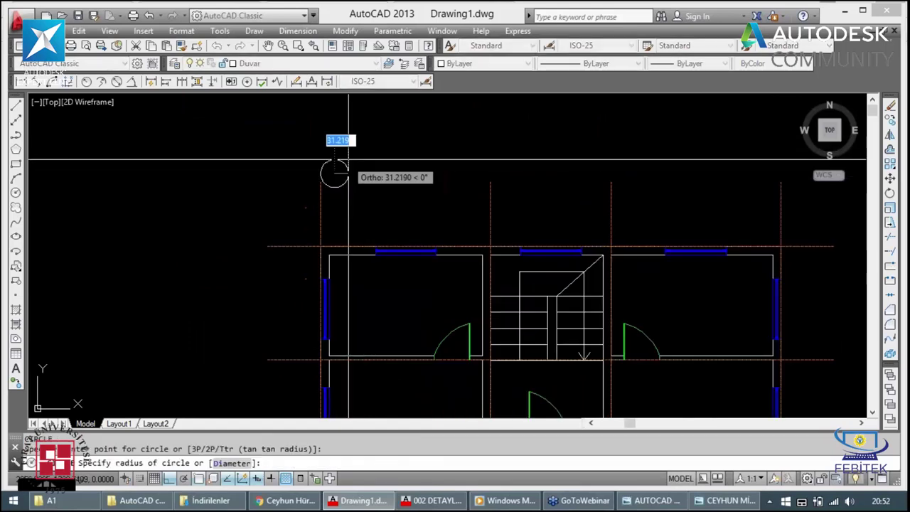
left_click(346, 168)
key("Escape")
key("Escape")
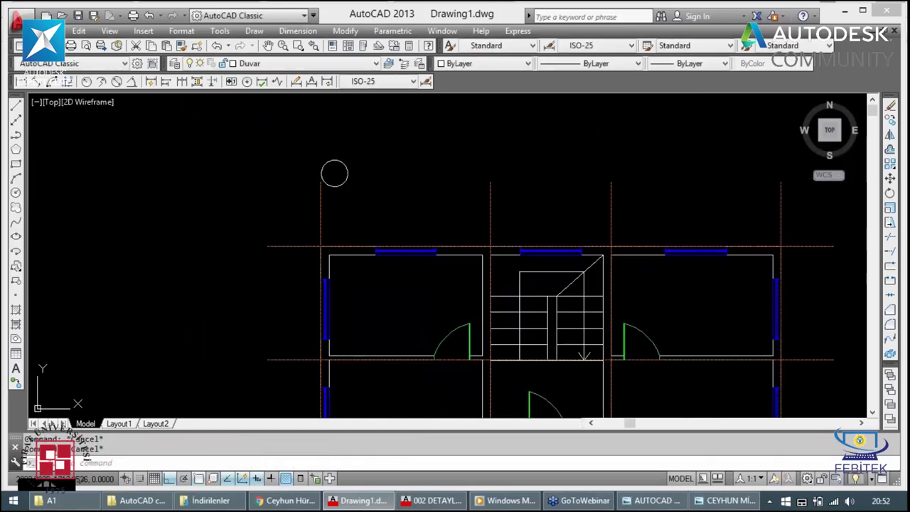
scroll(359, 176, "up", 2)
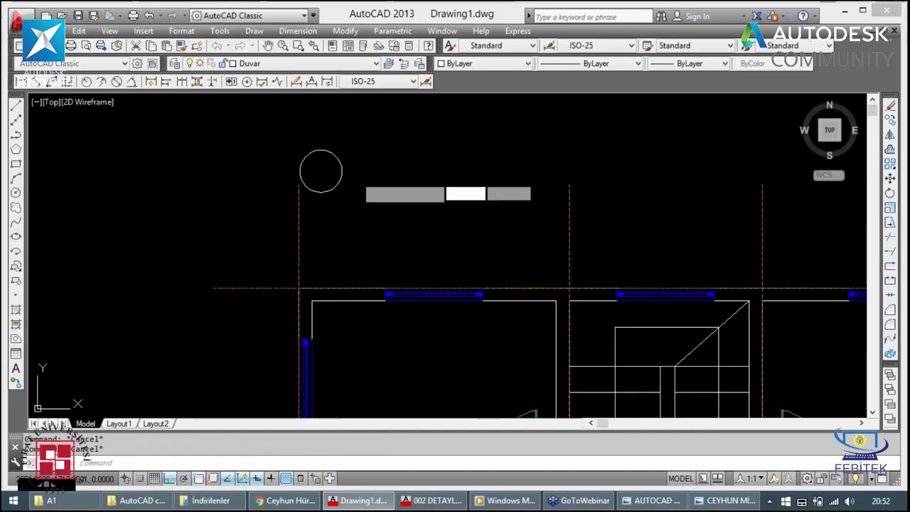
type("t")
key("Return")
left_click(384, 182)
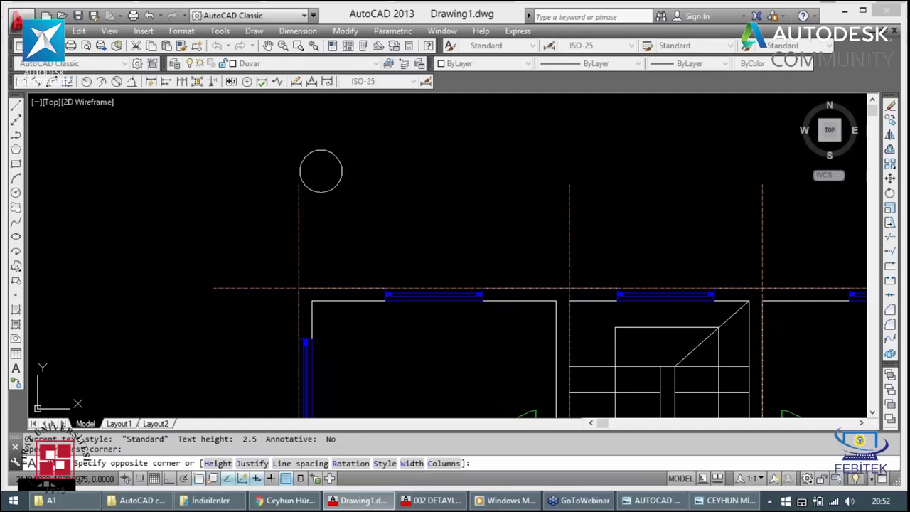
left_click(382, 188)
type("1")
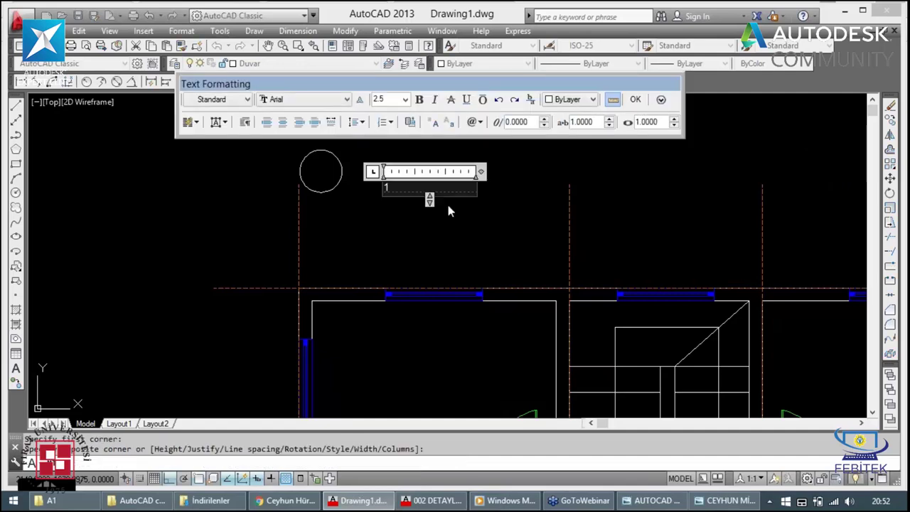
left_click(636, 102)
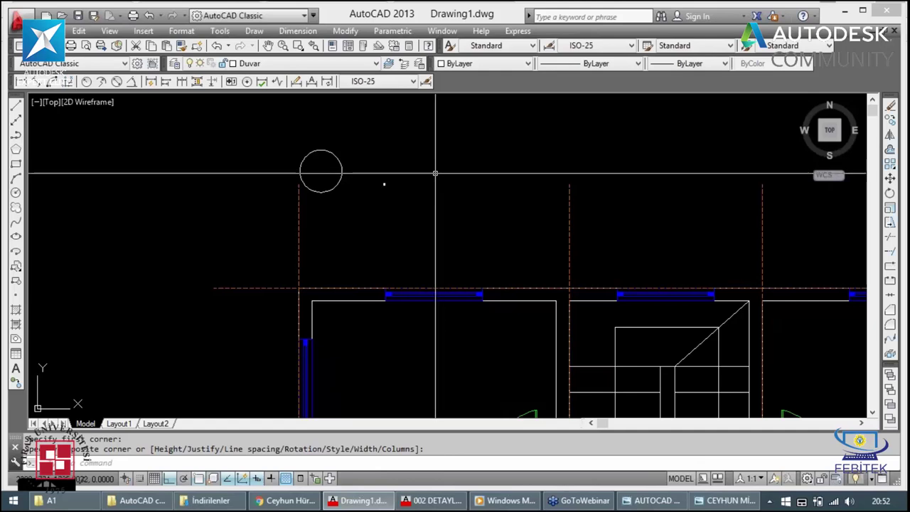
Step: Enlarge the tiny '1' text to label size
type("m")
key("Return")
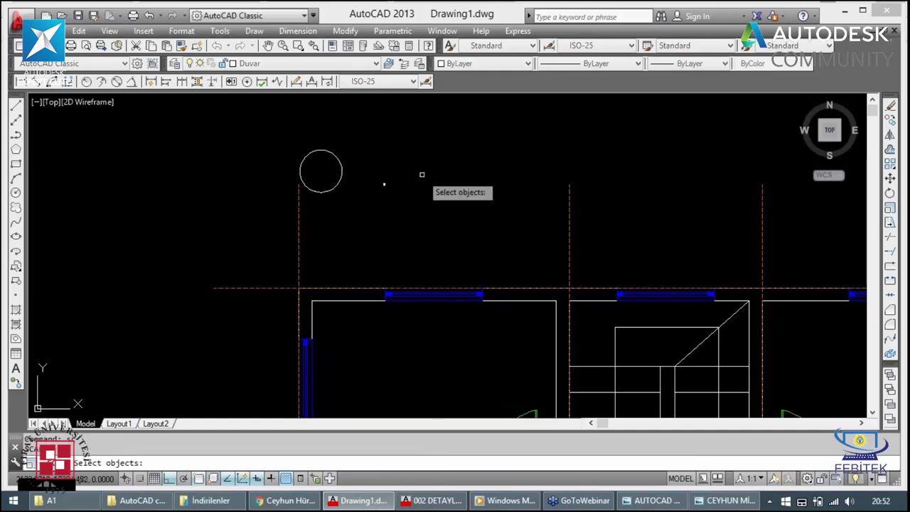
key("Return")
left_click(384, 184)
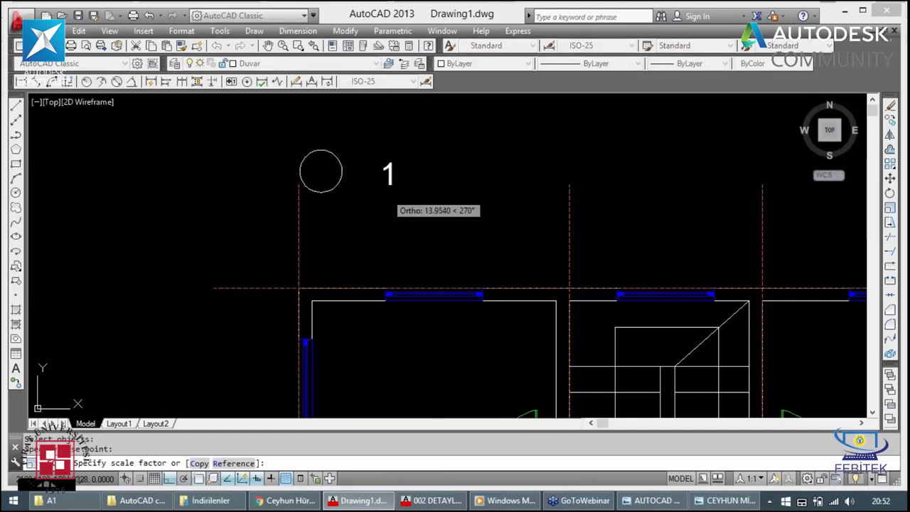
left_click(398, 191)
left_click(388, 174)
left_click(370, 193)
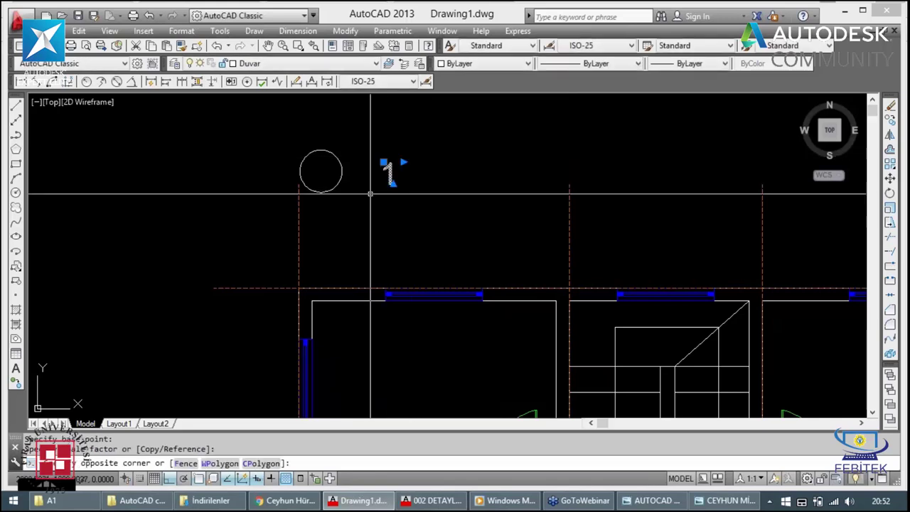
left_click(374, 194)
Step: Move the '1' into the centre of the circle with ortho off
type("m")
key("Return")
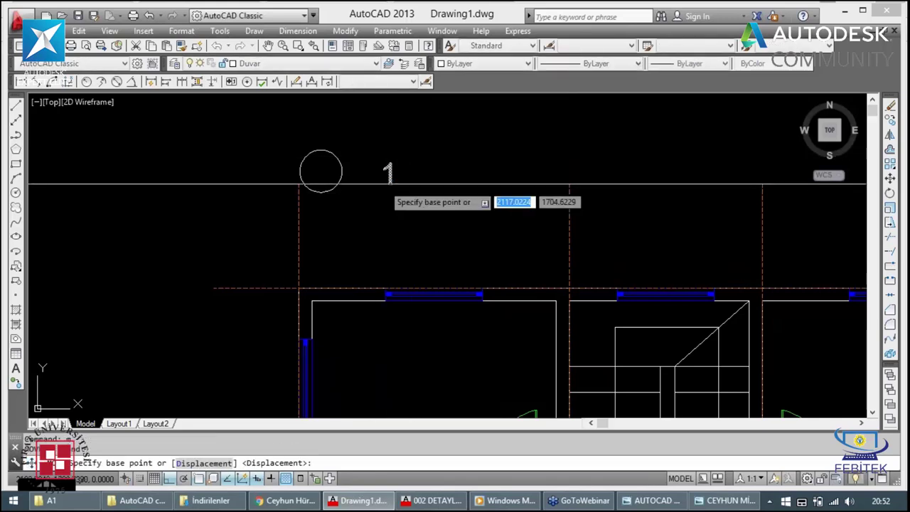
left_click(384, 186)
key("F8")
scroll(333, 175, "up", 2)
scroll(333, 175, "up", 2)
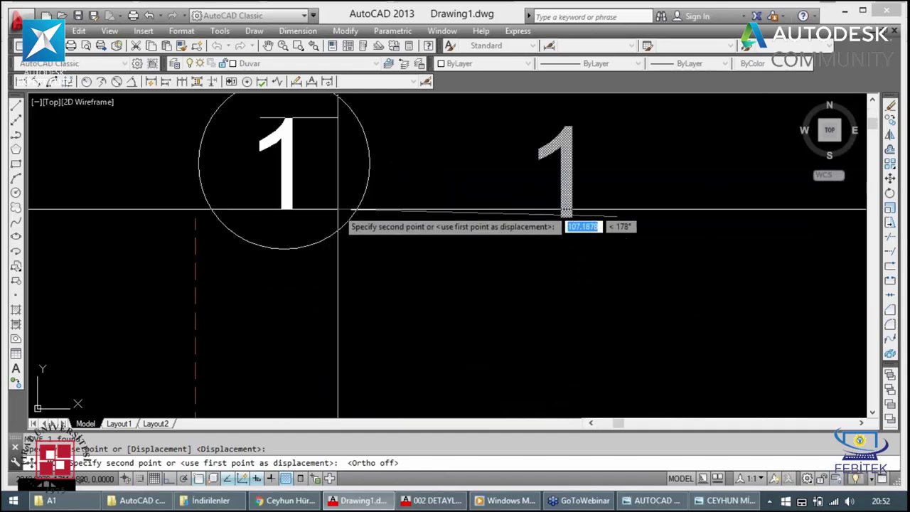
scroll(336, 201, "down", 3)
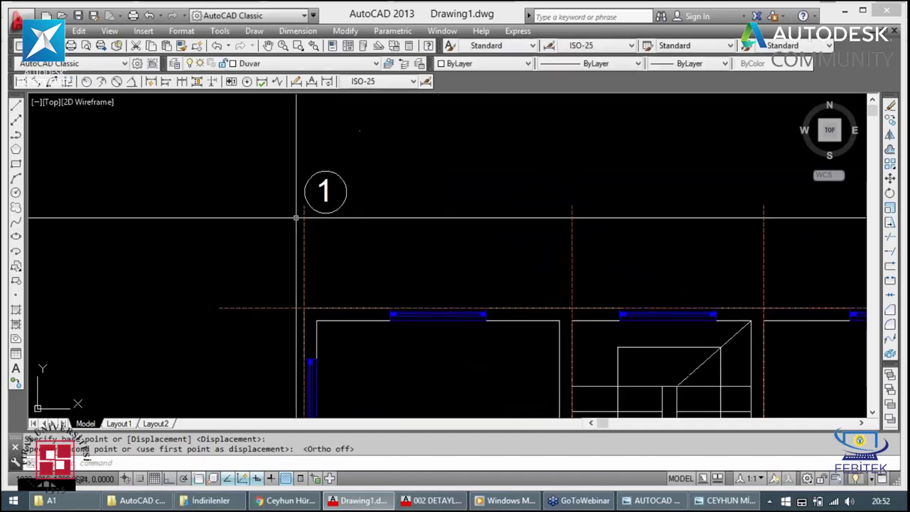
left_click(304, 203)
left_click(401, 192)
Step: Move the circled label onto the top end of the leftmost axis
type("m")
key("Return")
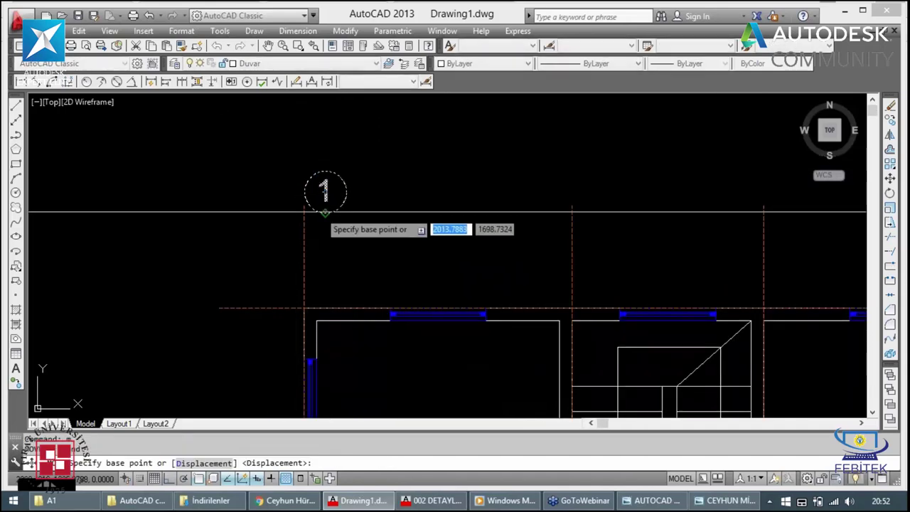
left_click(325, 212)
left_click(304, 205)
type("ma")
key("Return")
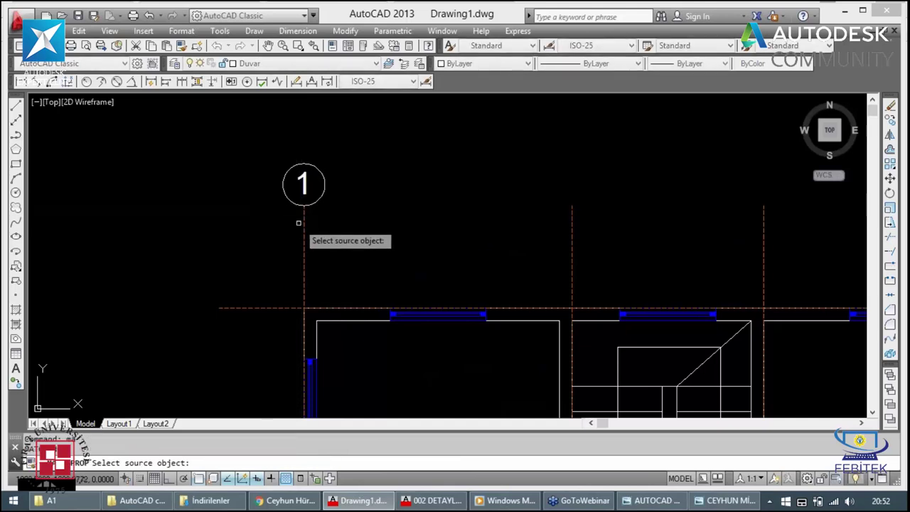
Step: Give the circled label the orange axis properties and reselect it
left_click(290, 224)
left_click(313, 202)
left_click(368, 157)
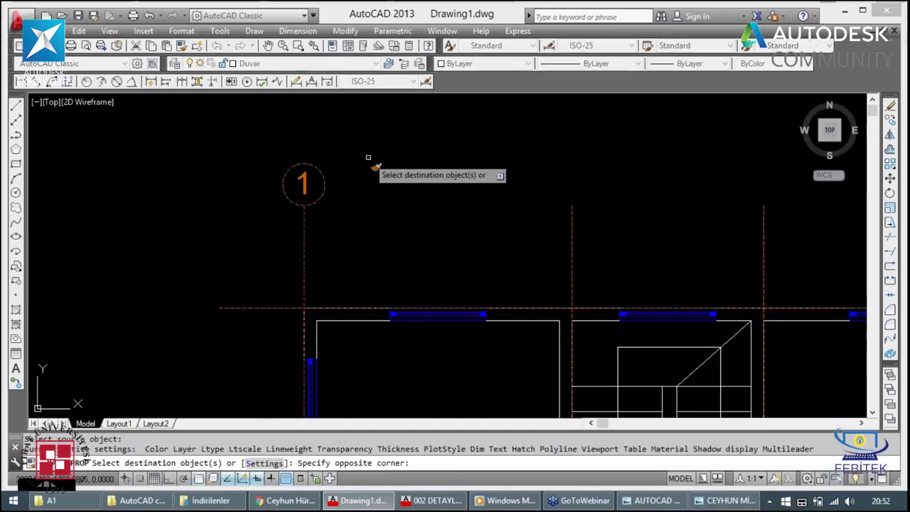
key("Escape")
left_click(320, 170)
left_click(288, 194)
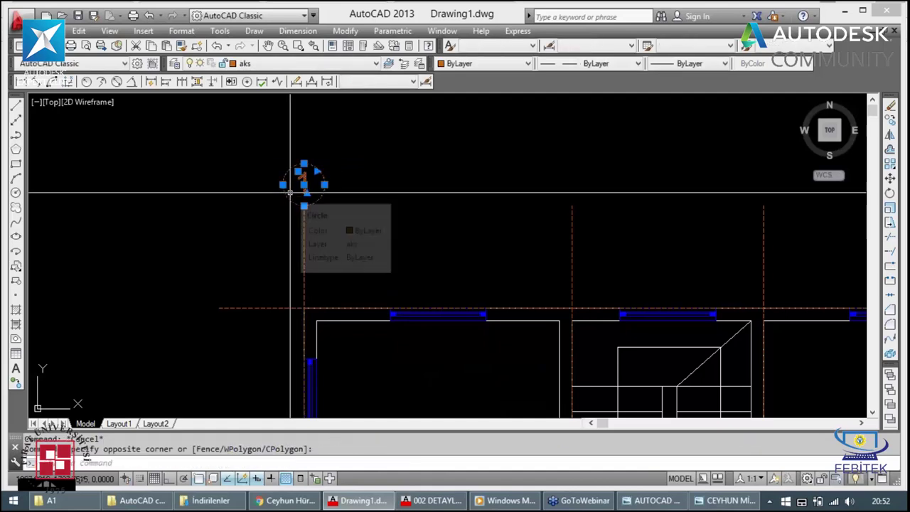
key("Escape")
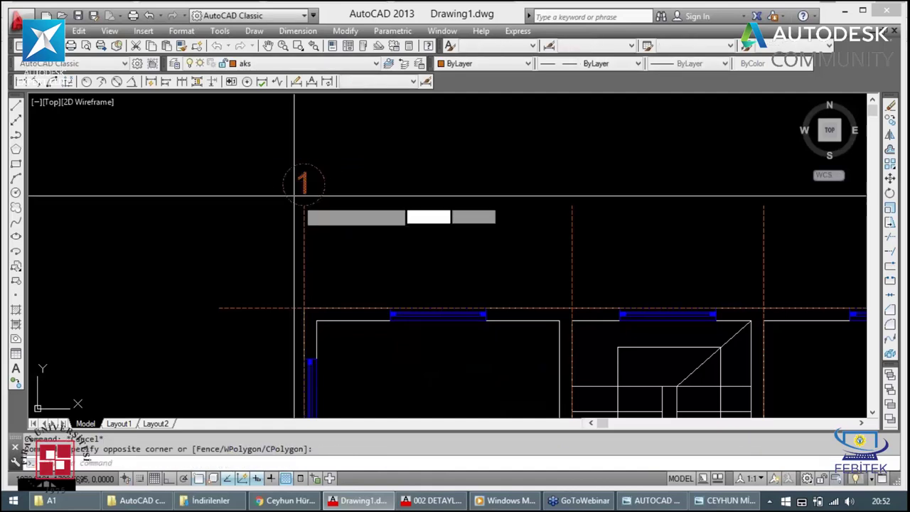
left_click(294, 195)
Step: Copy the bubble to the tops of the second, third and last vertical axes
type("co")
key("Return")
left_click(304, 206)
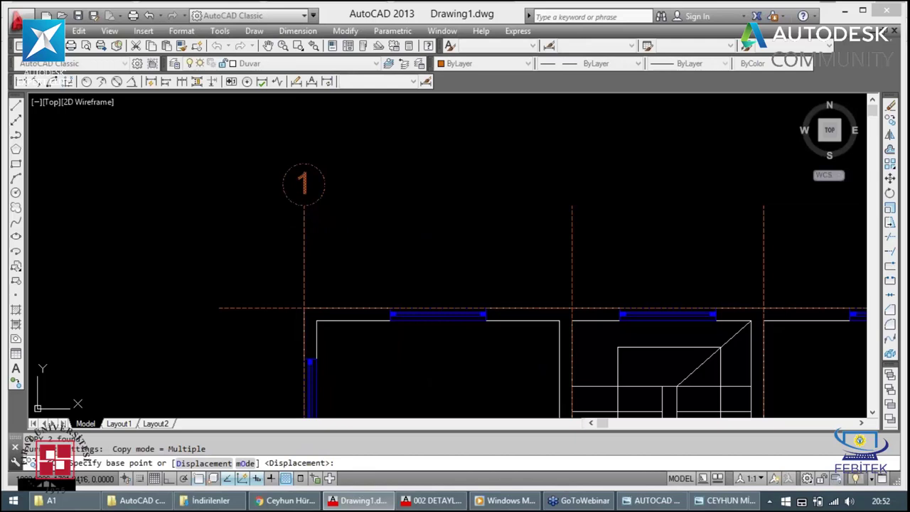
left_click(571, 206)
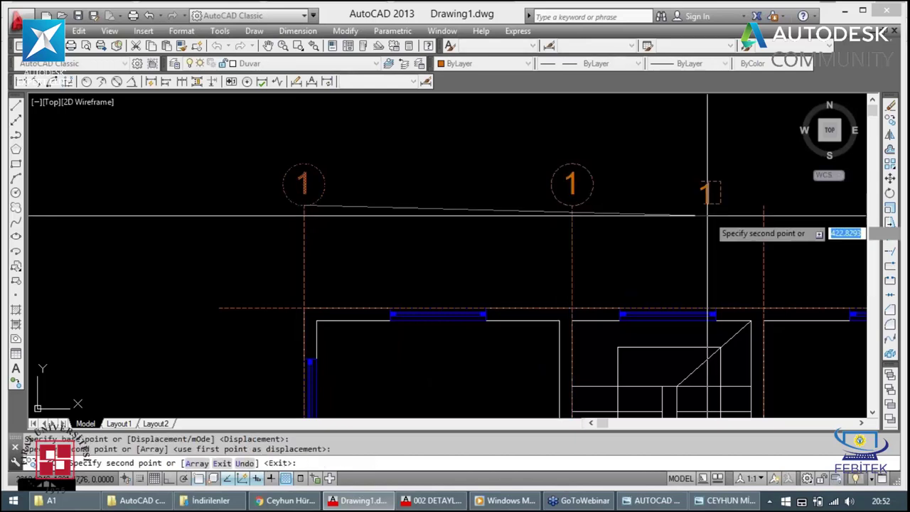
left_click(763, 206)
scroll(782, 206, "down", 4)
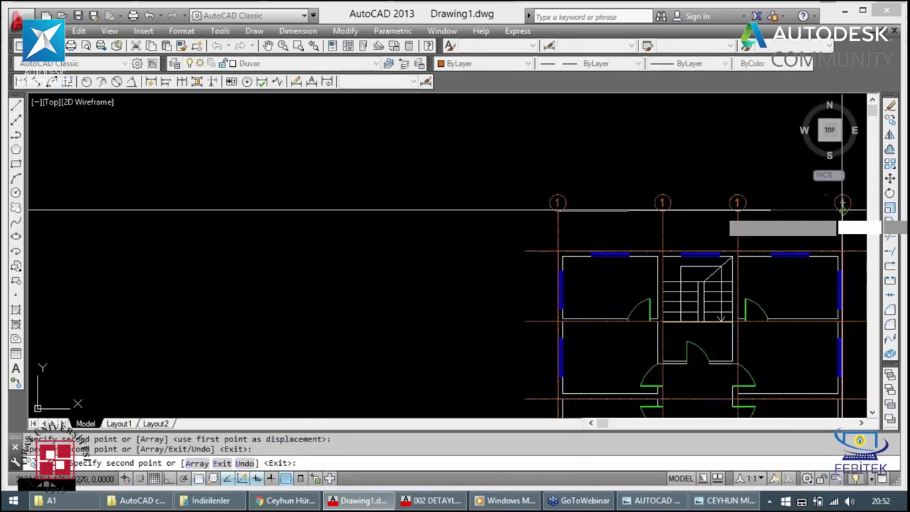
left_click(842, 207)
scroll(625, 182, "up", 5)
key("Escape")
left_click(620, 178)
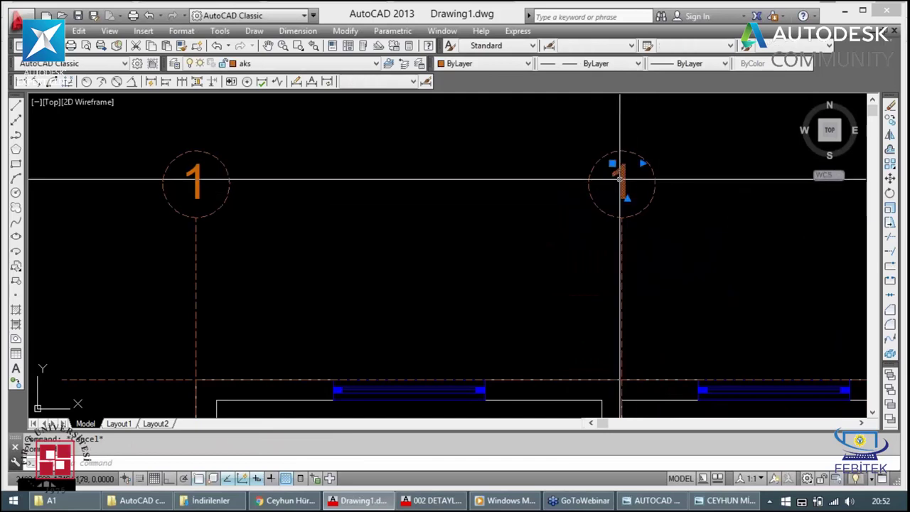
Step: Renumber the second and third copied top axis bubbles to 2 and 3
double_click(621, 177)
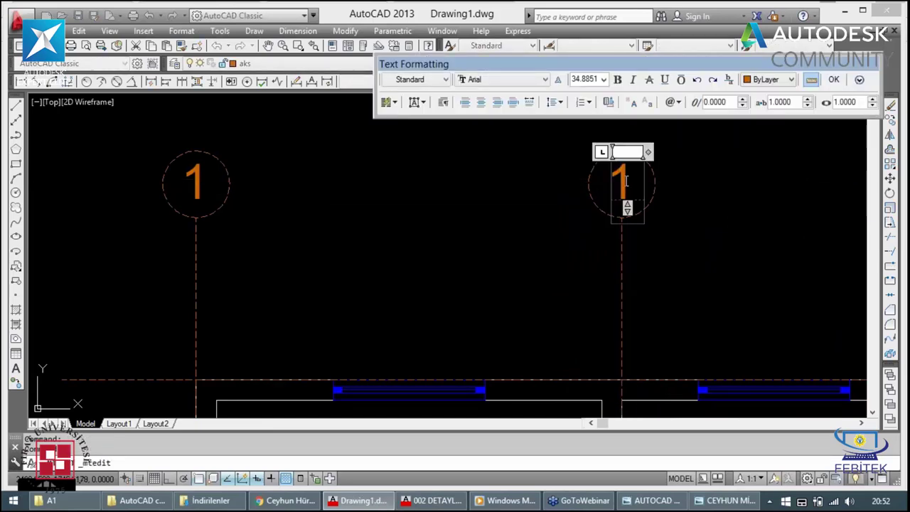
type("2")
left_click(621, 270)
scroll(626, 192, "down", 5)
scroll(645, 192, "up", 5)
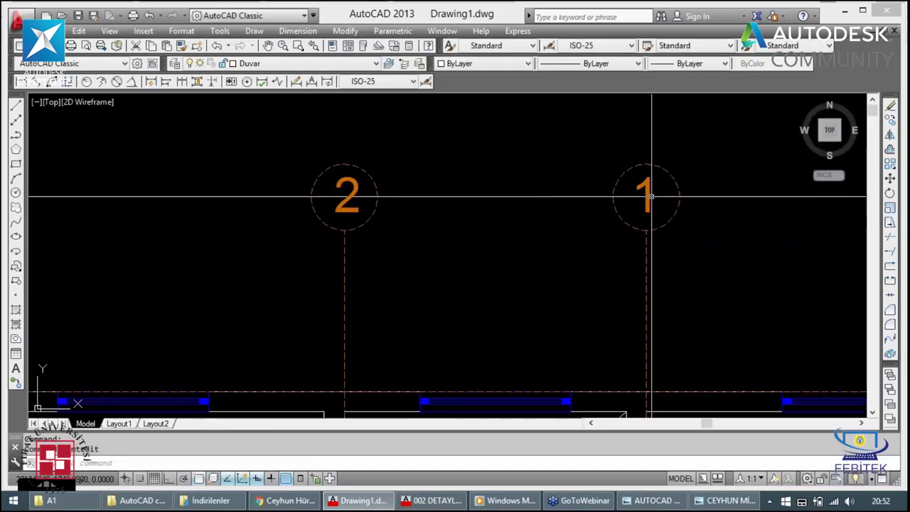
left_click(645, 199)
double_click(645, 199)
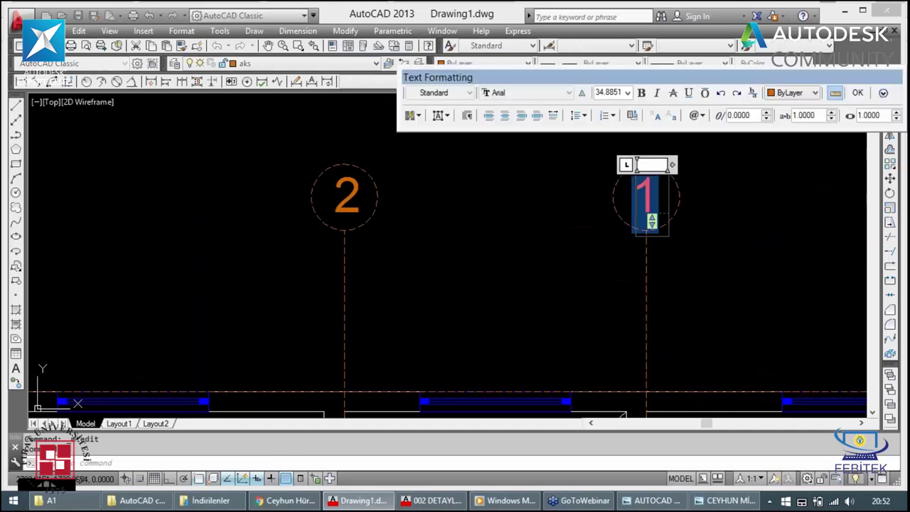
type("3")
left_click(799, 251)
Step: Renumber the rightmost top axis bubble to 4
scroll(799, 251, "down", 4)
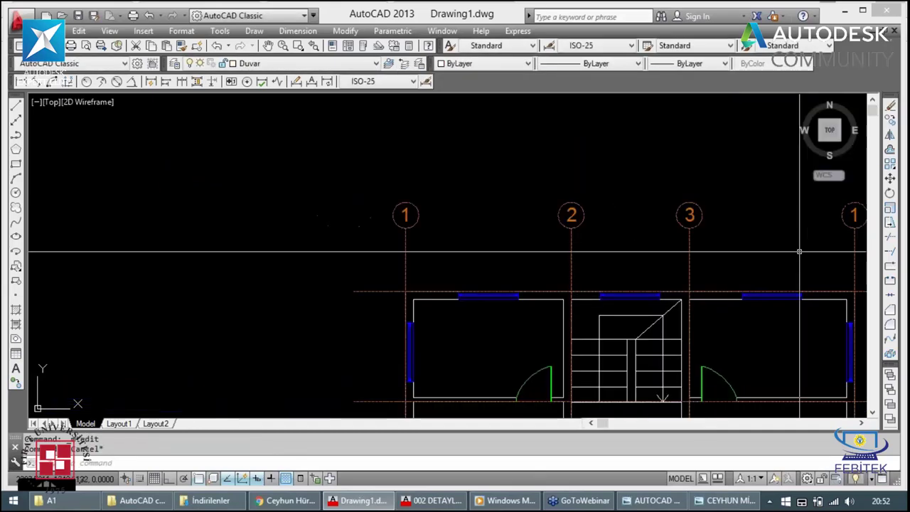
scroll(583, 207, "up", 2)
scroll(635, 207, "down", 4)
scroll(743, 214, "up", 4)
left_click(739, 214)
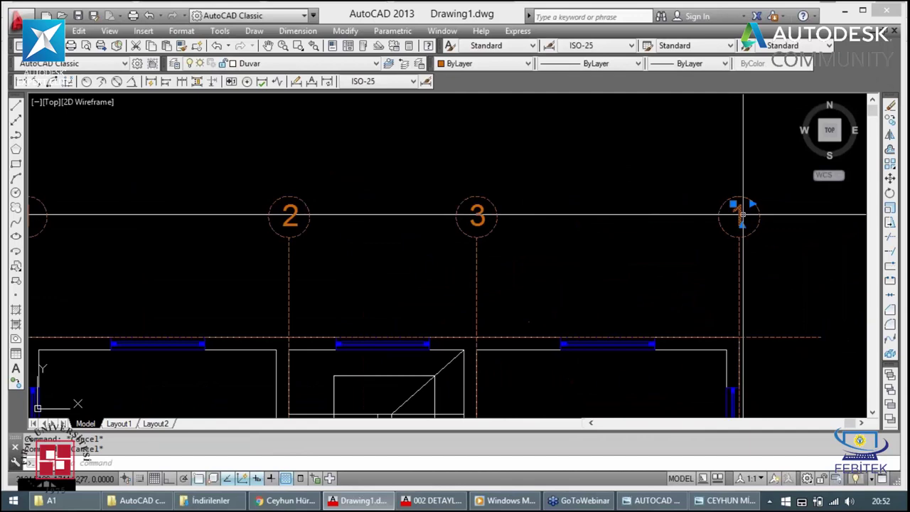
double_click(741, 214)
type("4")
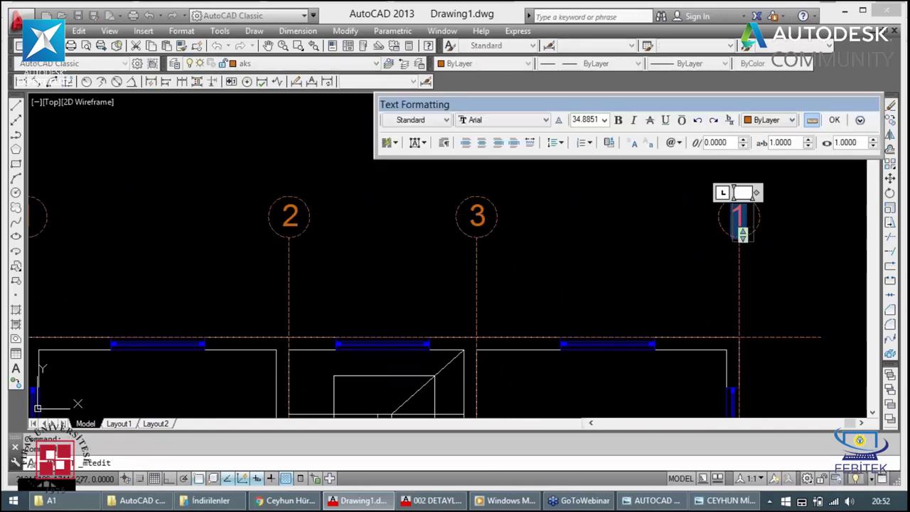
left_click(600, 201)
scroll(601, 201, "down", 4)
Step: Copy bubble 1 to the left ends of the horizontal axis lines
scroll(204, 229, "up", 2)
left_click(447, 224)
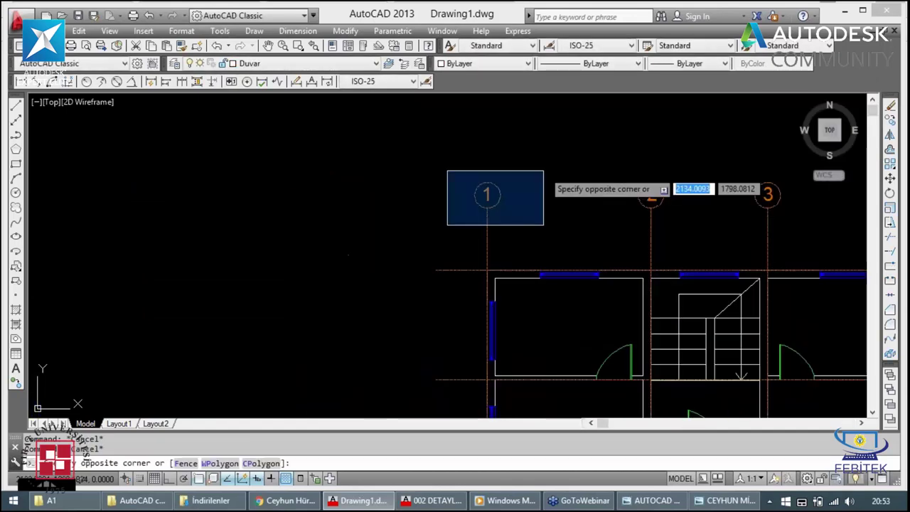
left_click(542, 164)
type("Co")
key("Return")
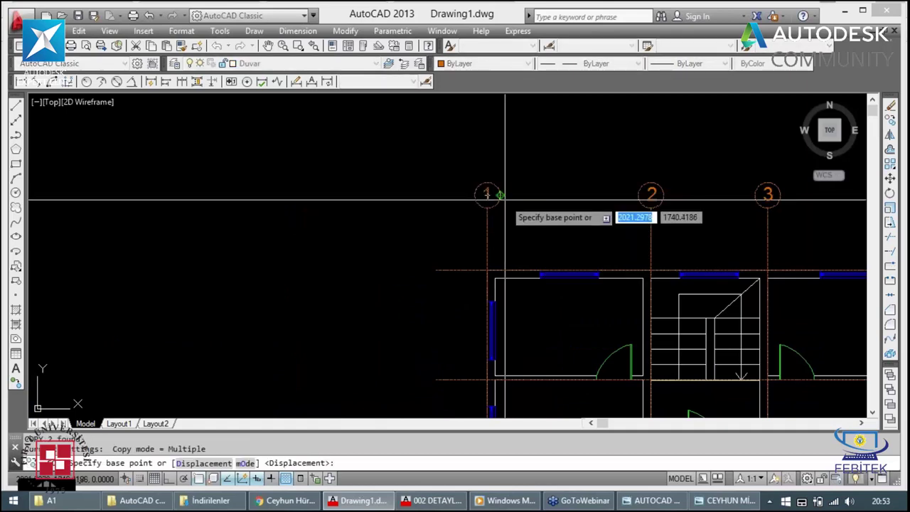
left_click(500, 194)
left_click(435, 270)
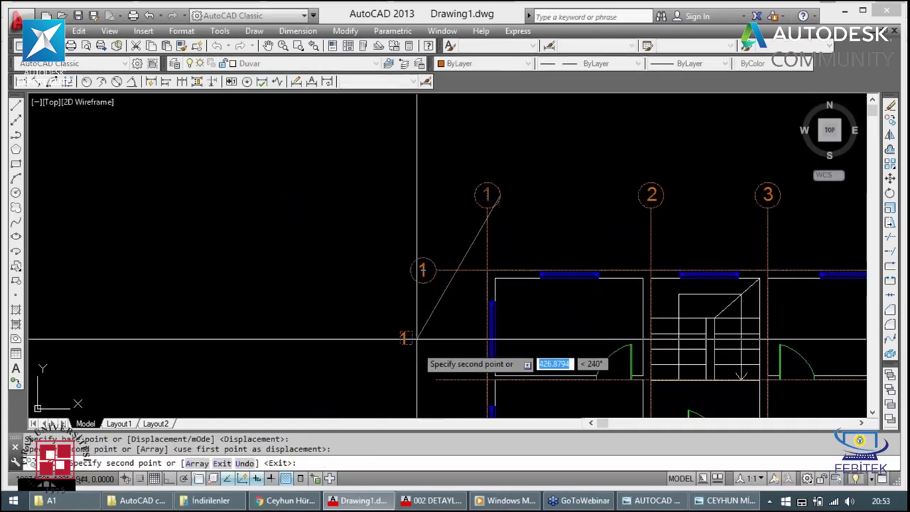
scroll(431, 374, "down", 3)
scroll(446, 304, "down", 2)
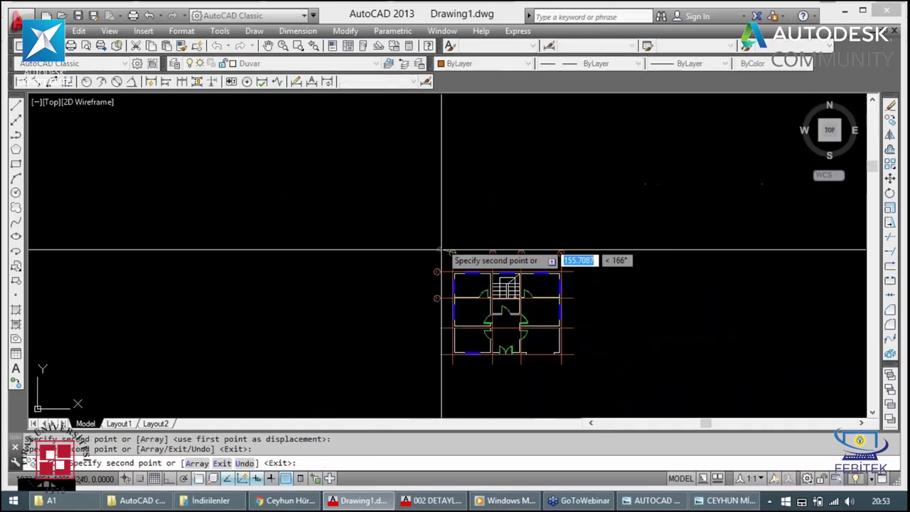
scroll(440, 313, "up", 5)
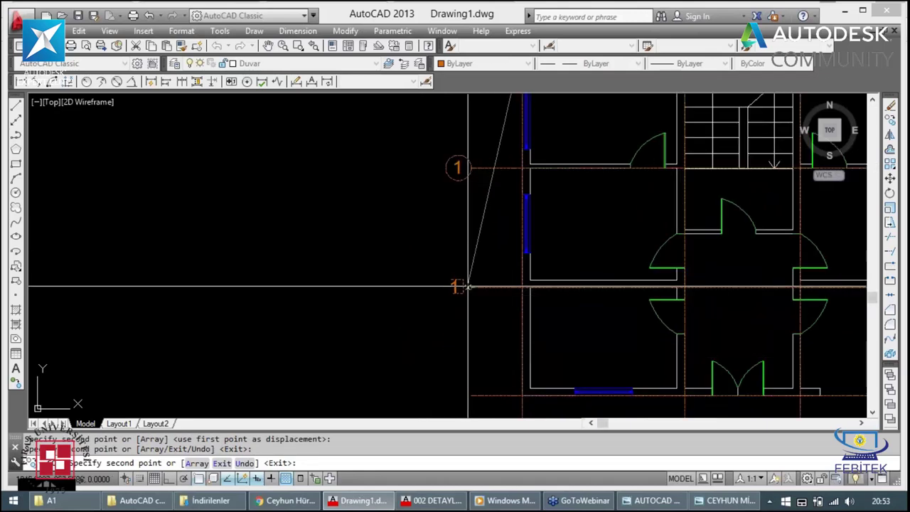
scroll(467, 288, "down", 4)
scroll(473, 306, "up", 4)
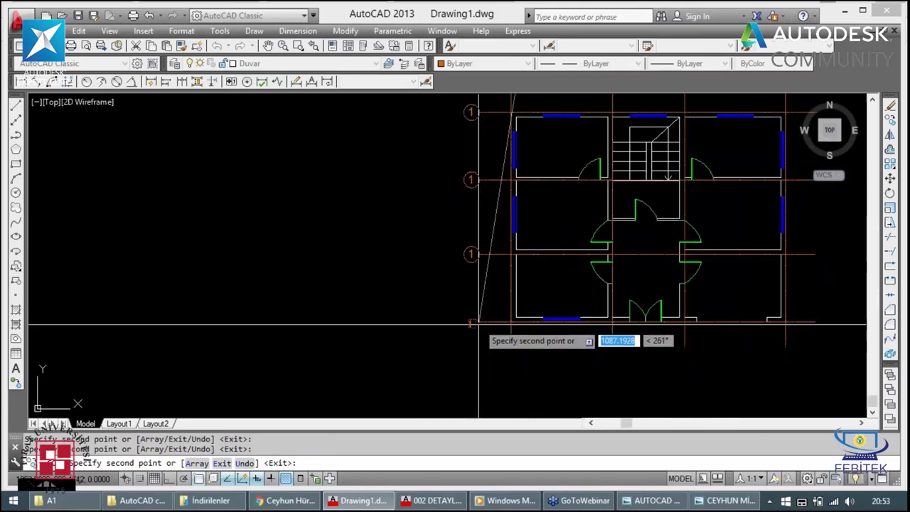
key("Escape")
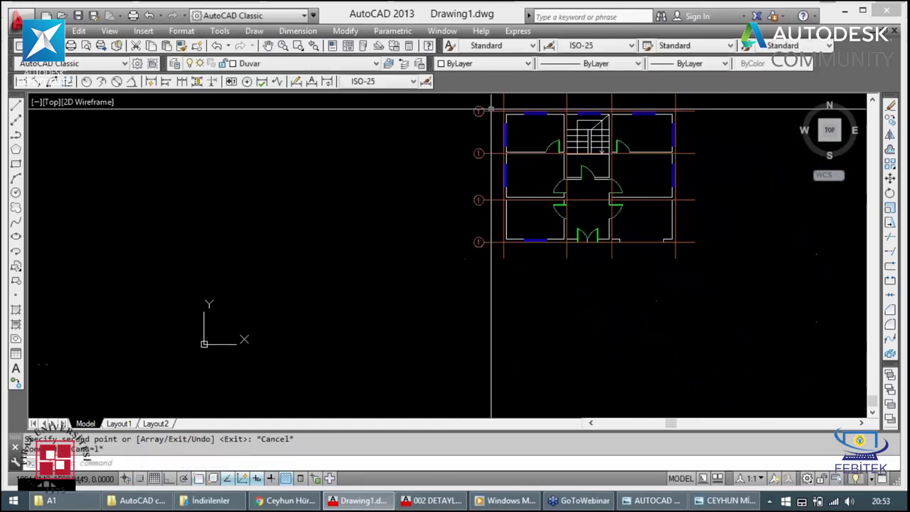
Step: Relabel the top and middle left axis bubbles as A and B
scroll(488, 109, "up", 2)
left_click(460, 113)
key("Escape")
left_click(460, 113)
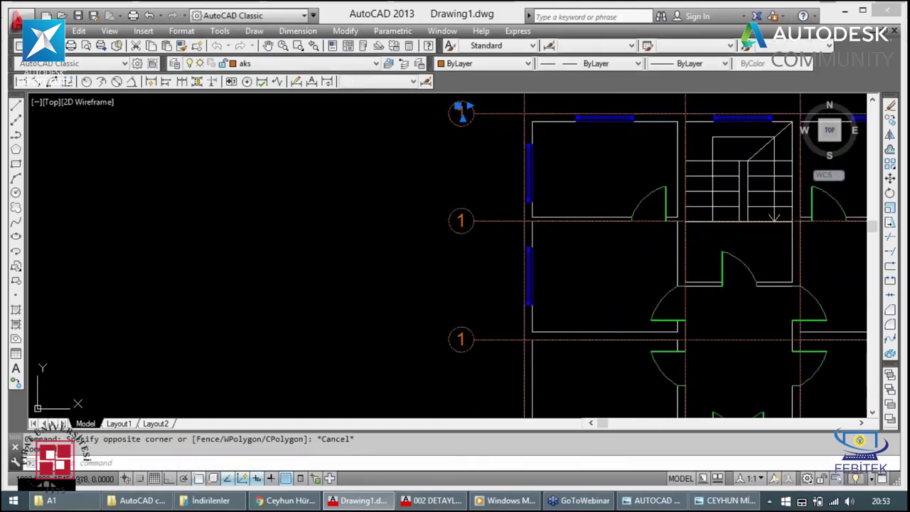
double_click(462, 112)
type("a")
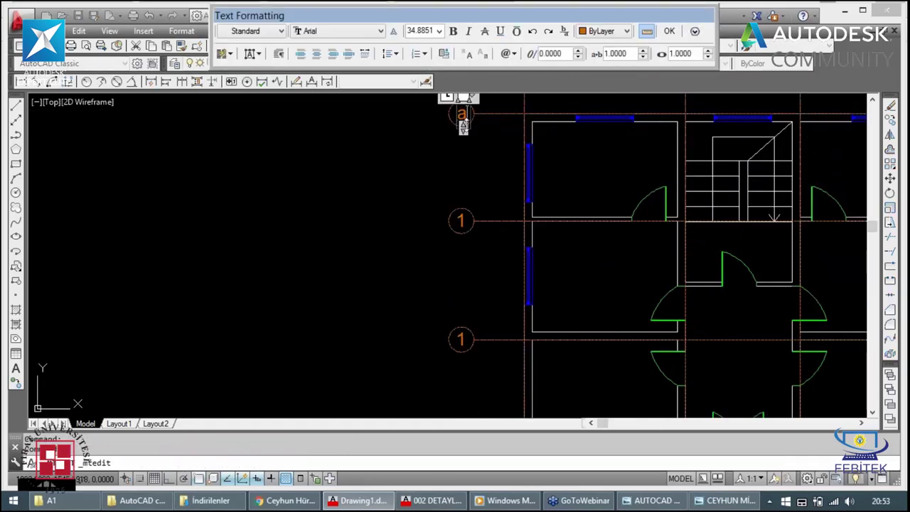
left_click(428, 147)
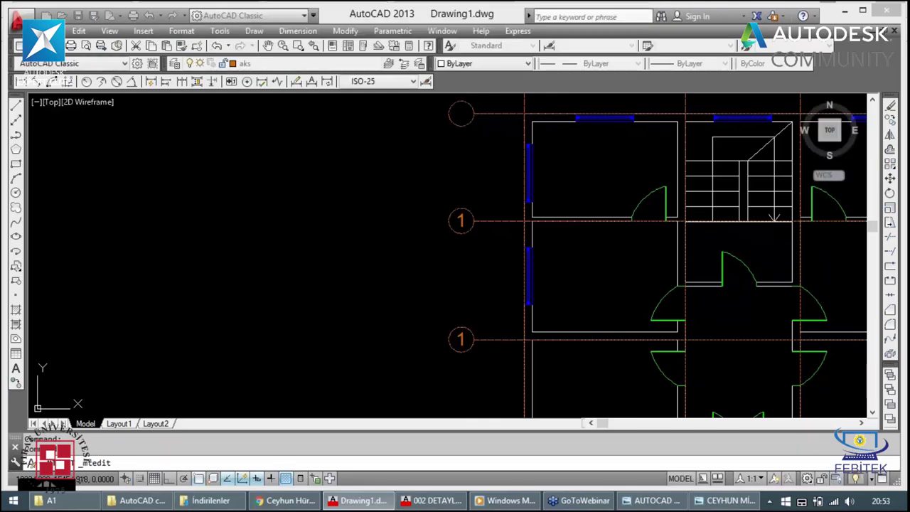
left_click(461, 221)
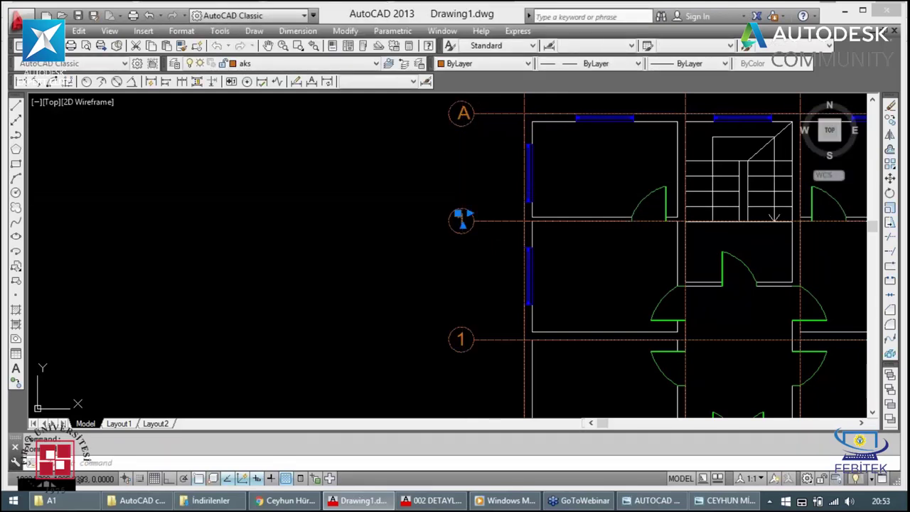
double_click(465, 221)
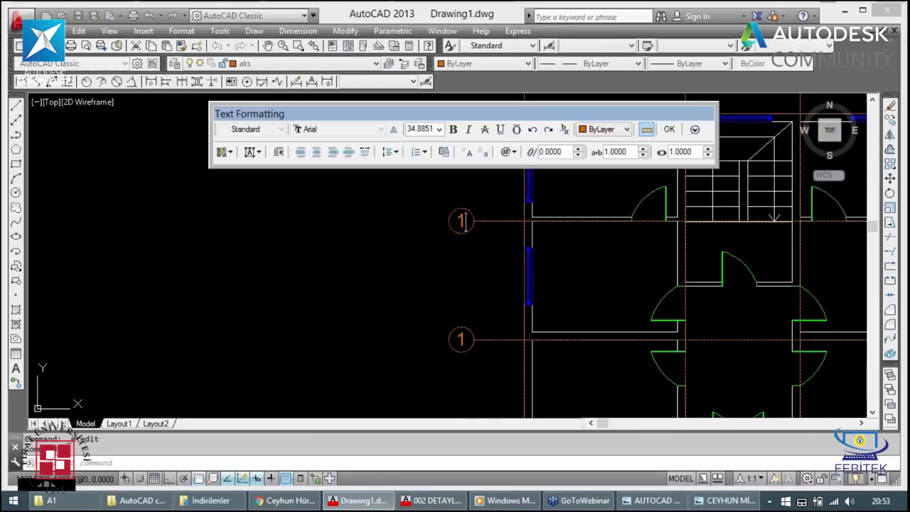
type("B")
left_click(464, 298)
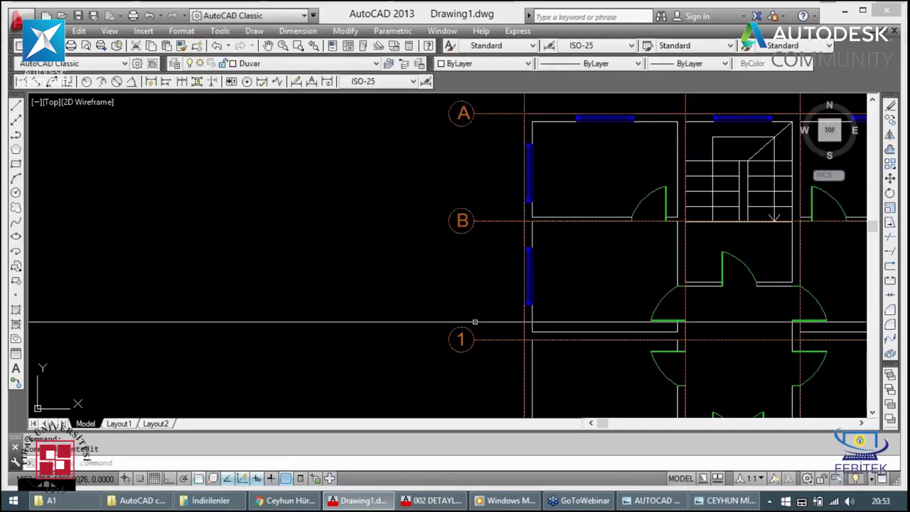
Step: Relabel the lower two left axis bubbles as C and D
double_click(462, 337)
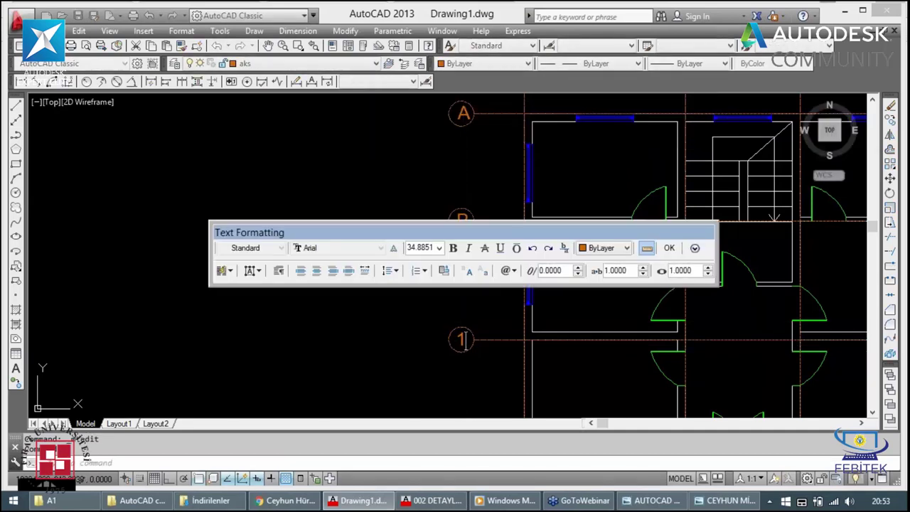
type("C")
type("C")
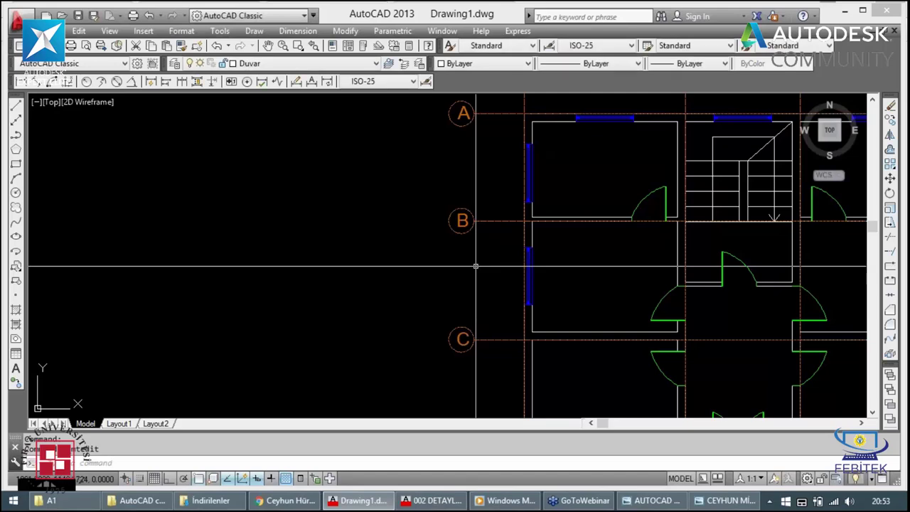
scroll(467, 315, "down", 3)
scroll(484, 351, "up", 3)
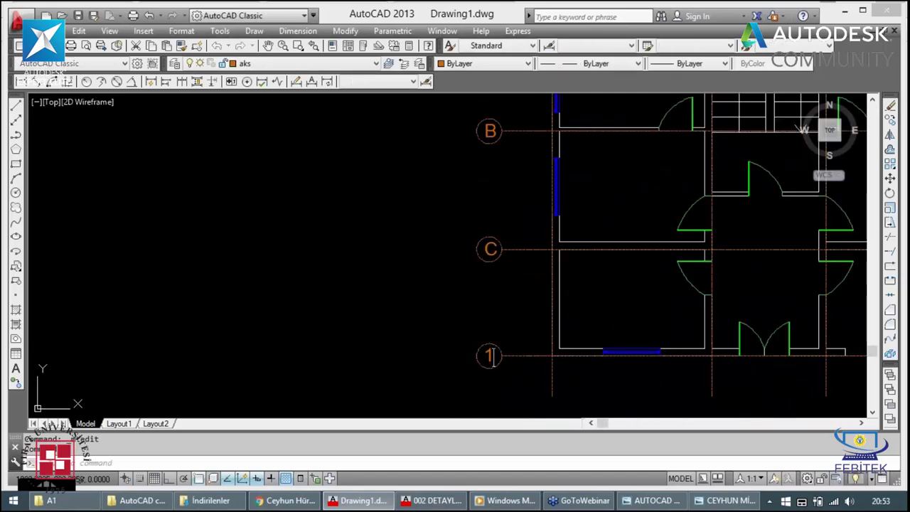
left_click(489, 355)
type("D")
left_click(435, 293)
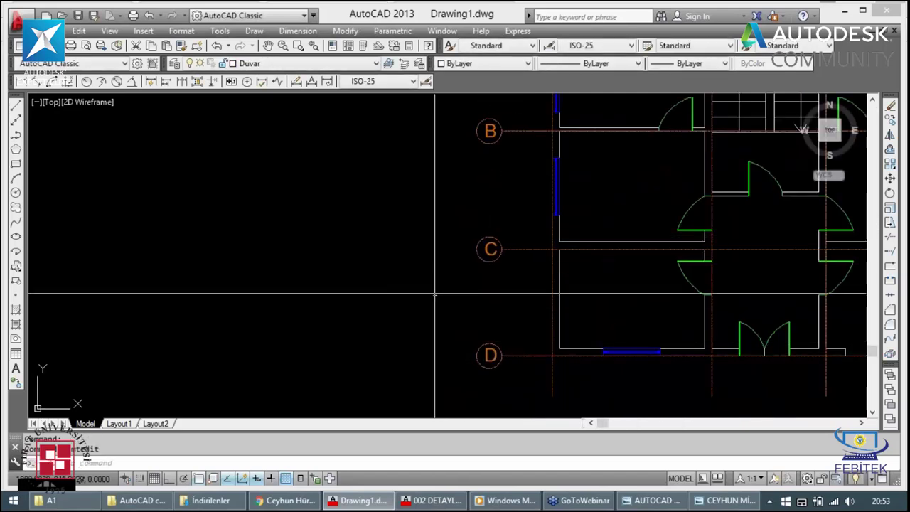
key("Escape")
scroll(477, 203, "down", 2)
scroll(472, 162, "down", 1)
scroll(479, 205, "up", 3)
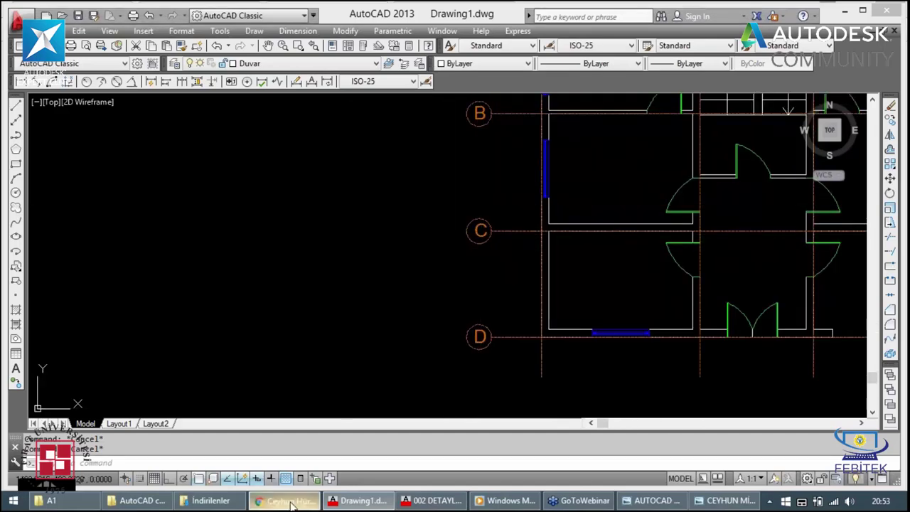
Step: Browse the tutorial site's Download page of sample drawings in Chrome, then return to AutoCAD
left_click(292, 503)
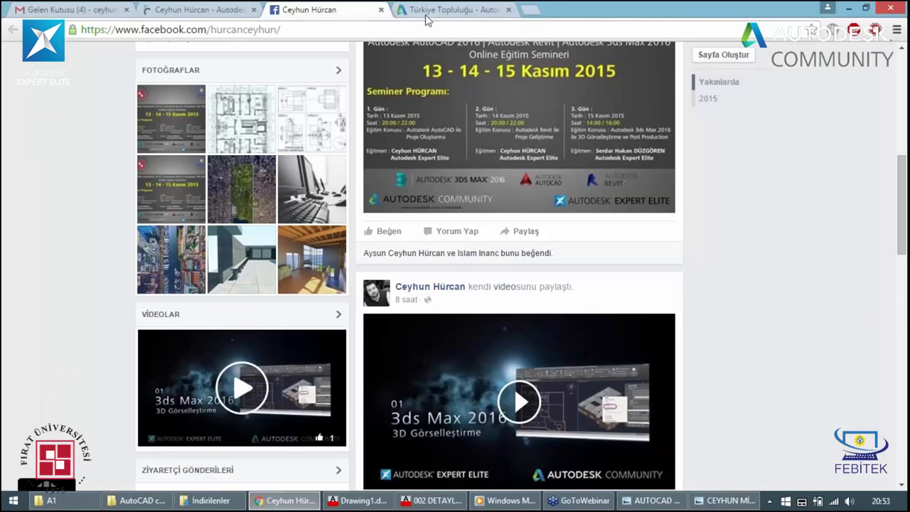
left_click(178, 11)
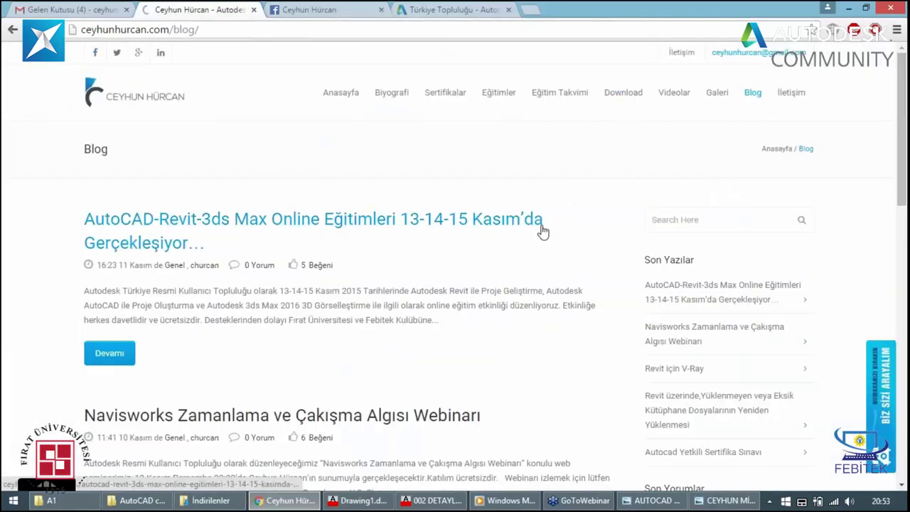
left_click(622, 94)
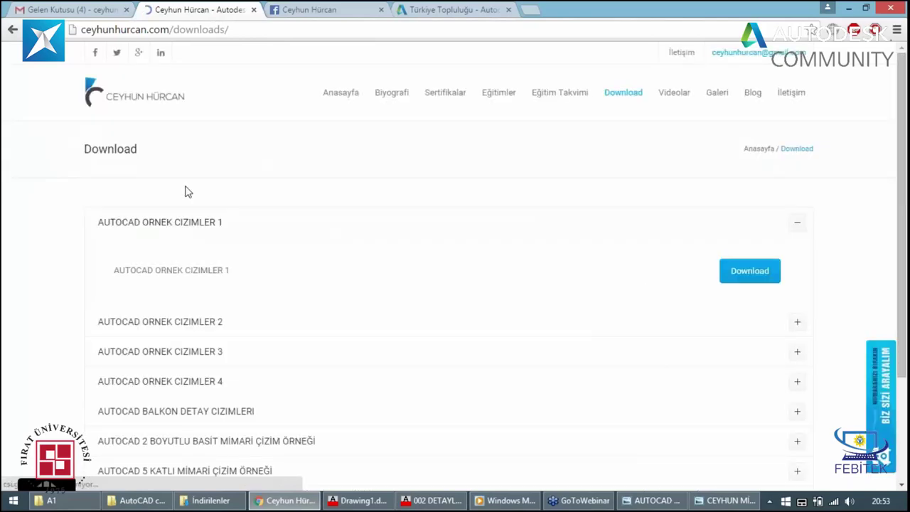
scroll(184, 192, "down", 1)
scroll(61, 211, "down", 1)
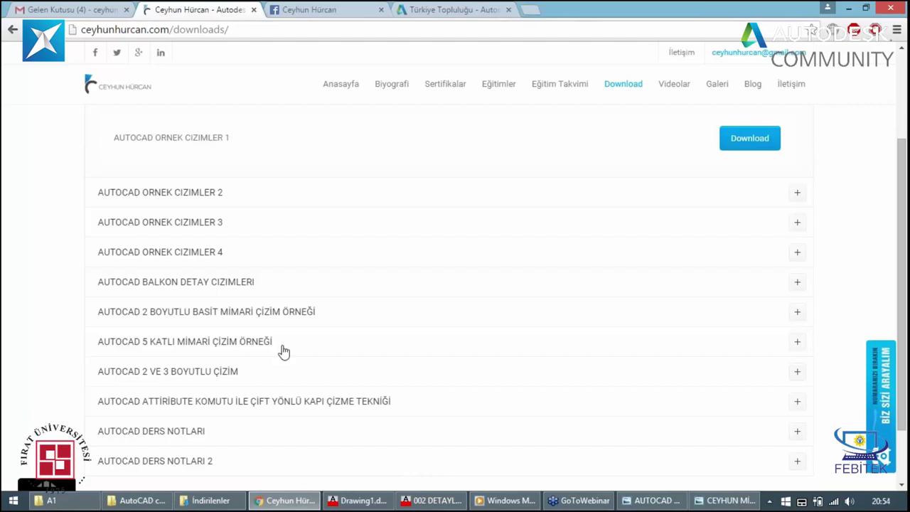
scroll(545, 156, "down", 1)
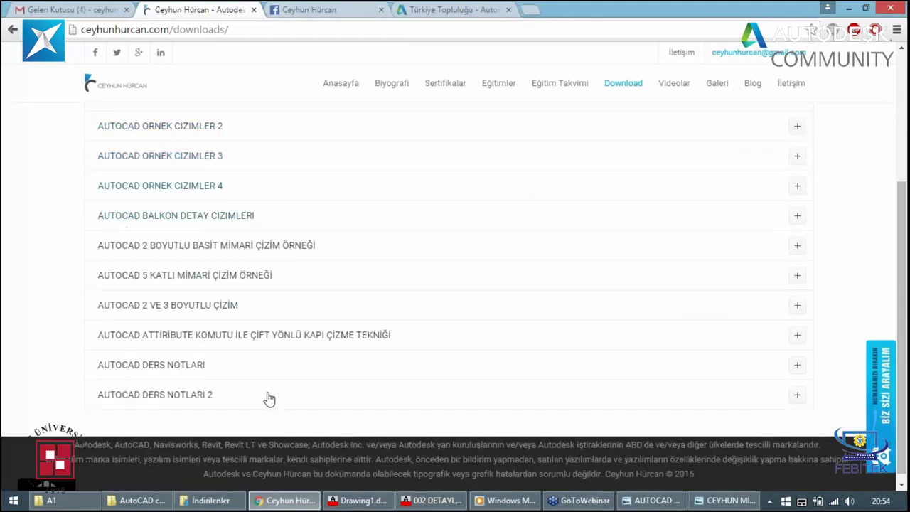
left_click(349, 503)
scroll(466, 178, "down", 5)
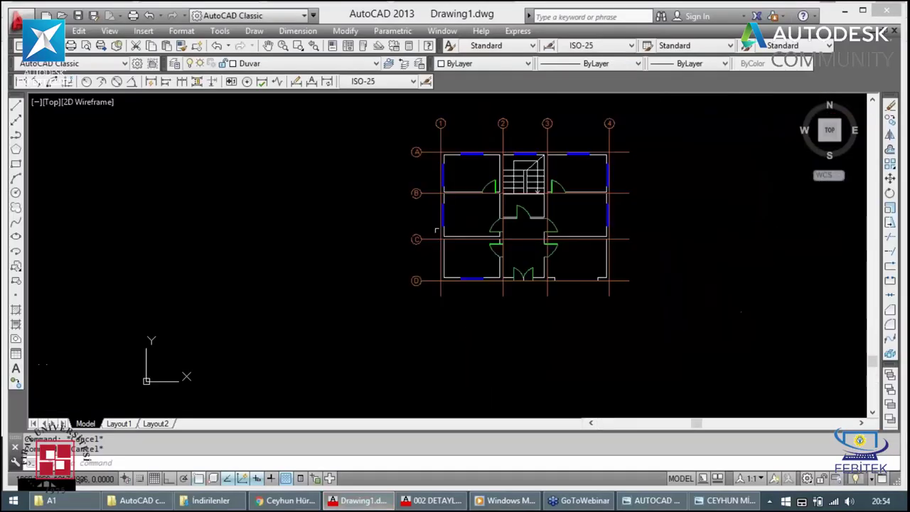
scroll(466, 178, "up", 2)
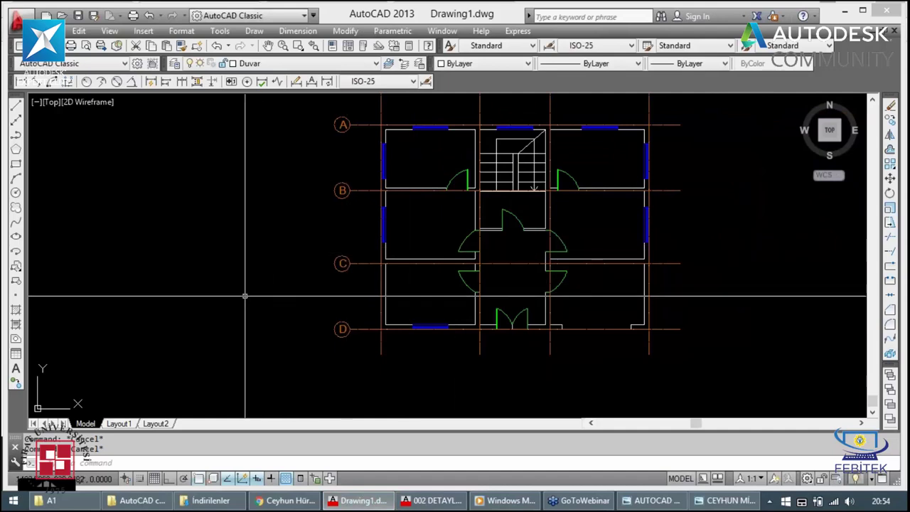
scroll(391, 311, "up", 2)
scroll(398, 298, "down", 2)
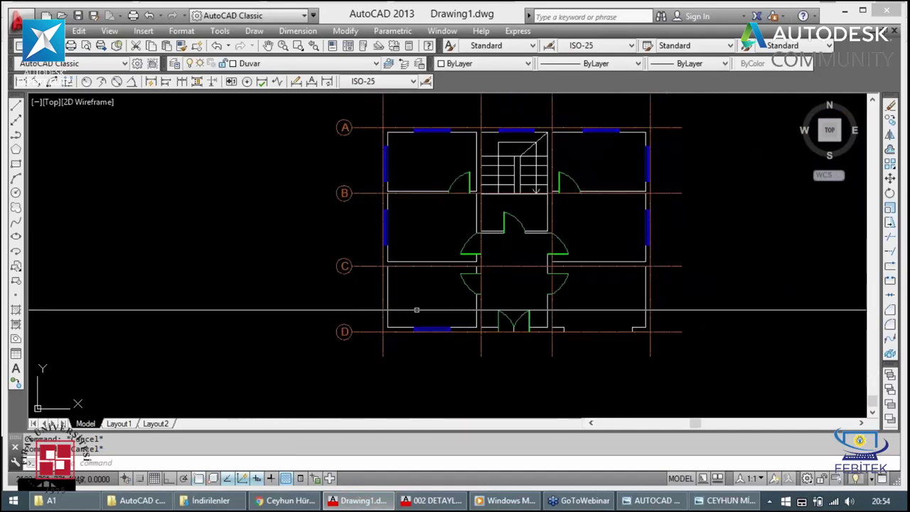
scroll(405, 281, "down", 2)
scroll(406, 276, "up", 1)
scroll(466, 230, "up", 2)
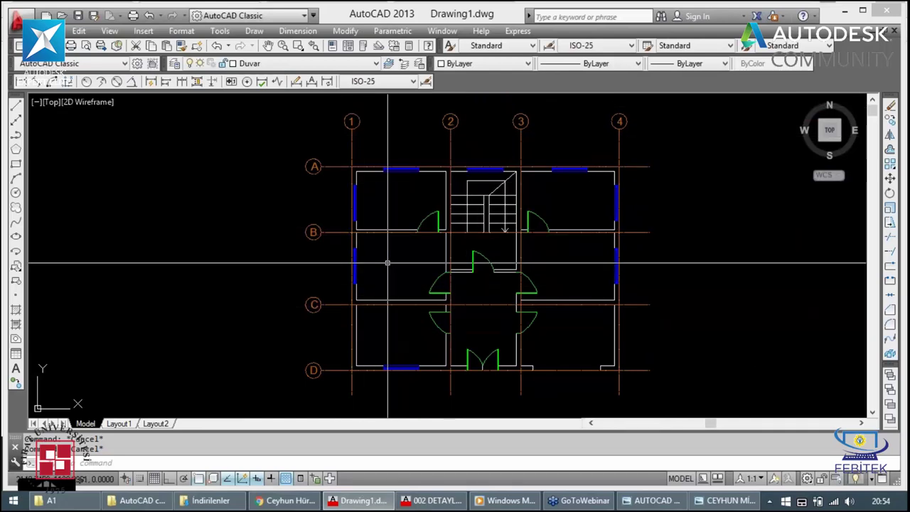
scroll(387, 256, "down", 2)
scroll(350, 189, "up", 2)
scroll(350, 188, "up", 4)
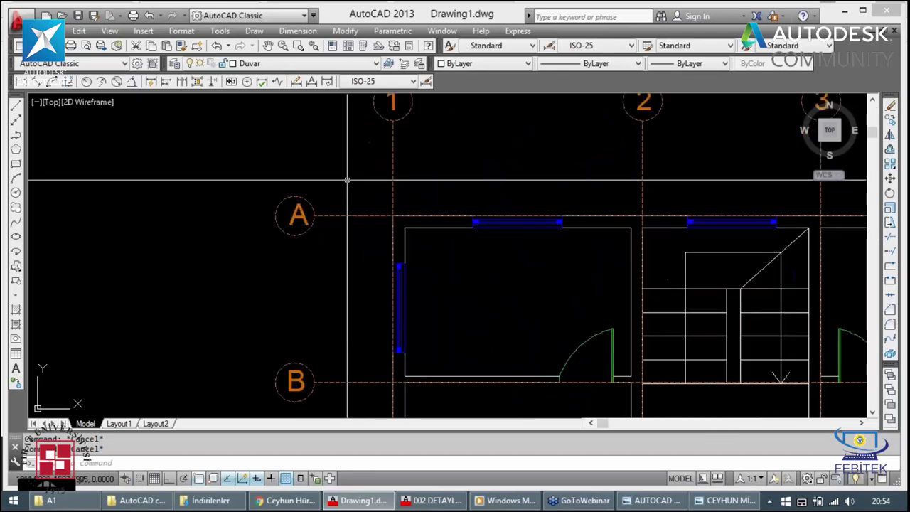
scroll(347, 208, "down", 4)
scroll(363, 235, "down", 2)
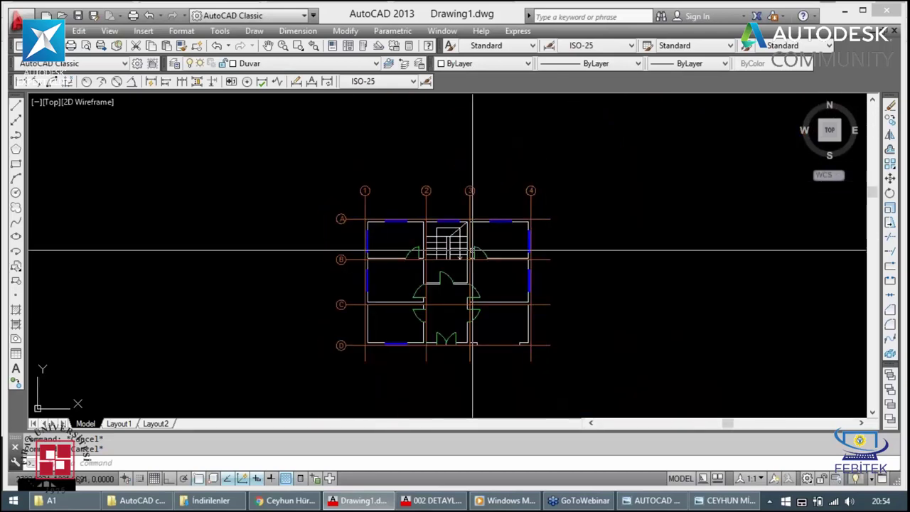
Step: Copy the numbered top bubbles 1–4 to below the plan
left_click(340, 153)
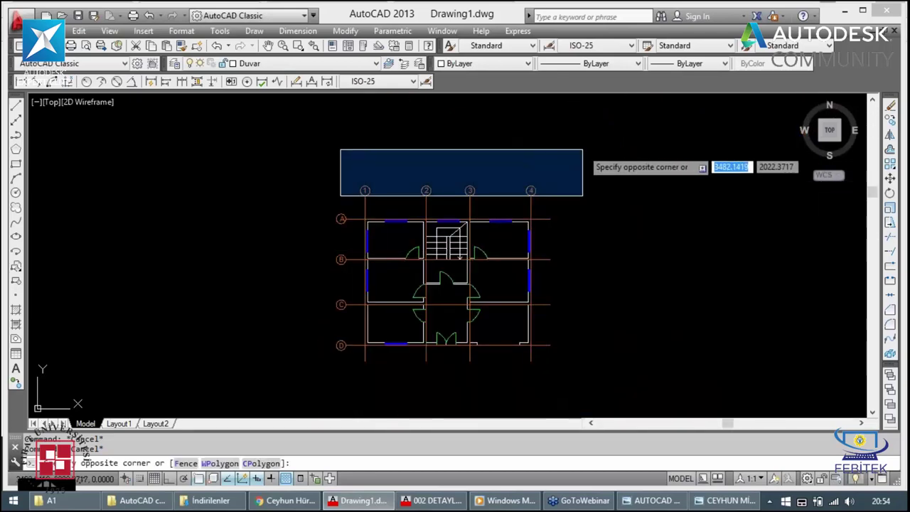
left_click(582, 149)
type("CO")
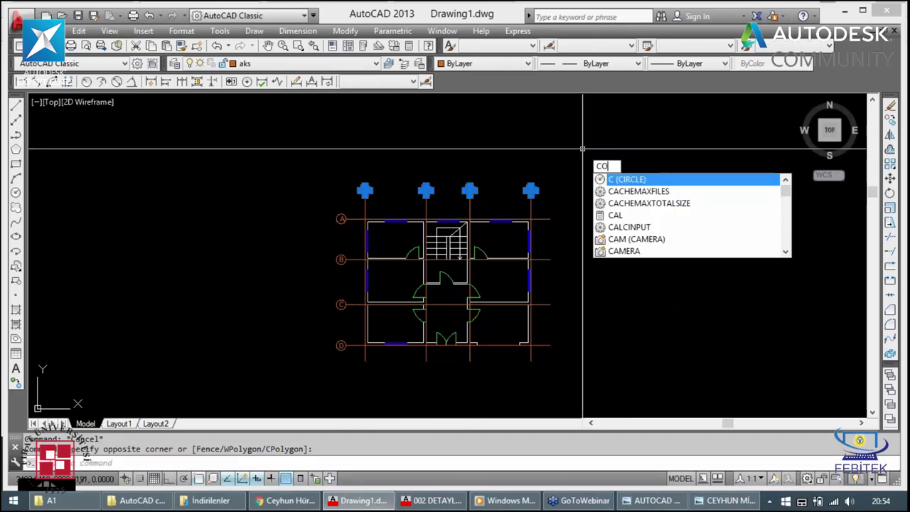
key("Return")
scroll(368, 182, "up", 2)
left_click(367, 183)
scroll(369, 271, "down", 4)
scroll(375, 287, "up", 5)
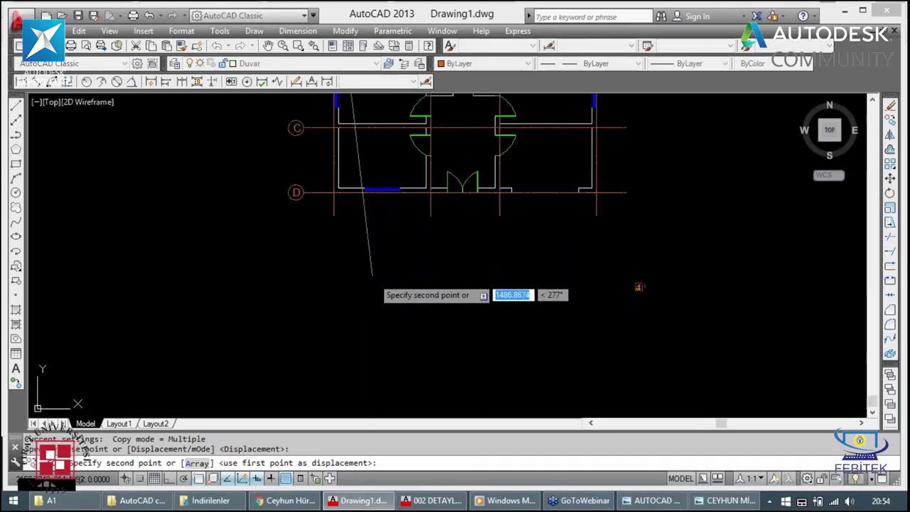
scroll(333, 223, "down", 2)
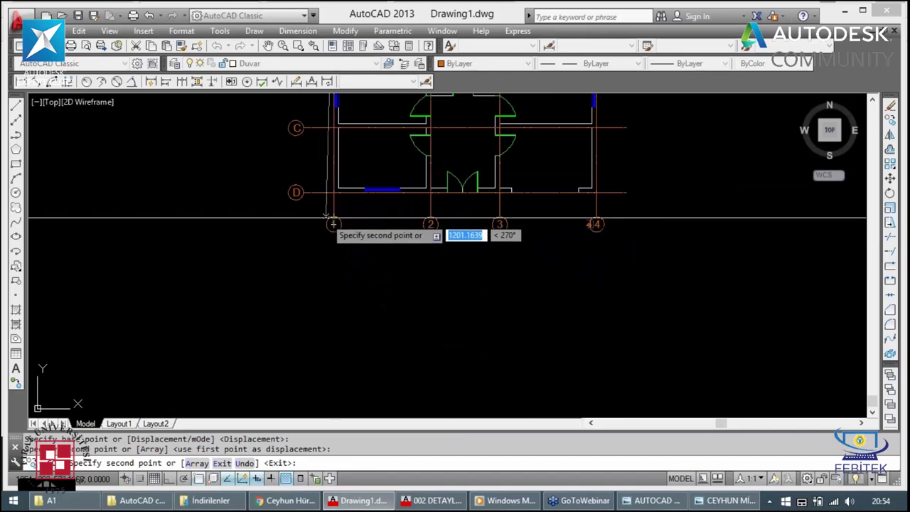
left_click(308, 213)
key("Escape")
scroll(305, 214, "down", 3)
Step: Copy the lettered left bubbles A–D to the plan's right side
left_click(270, 233)
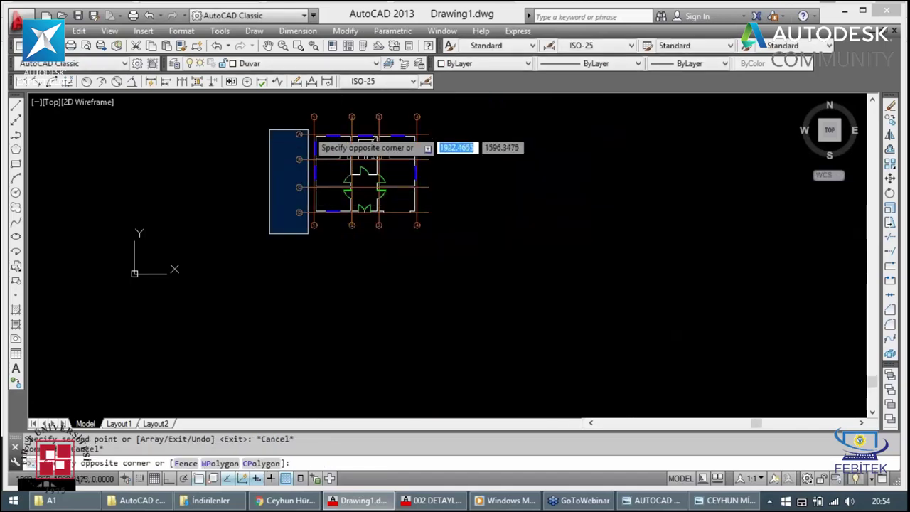
left_click(304, 119)
type("CO")
key("Return")
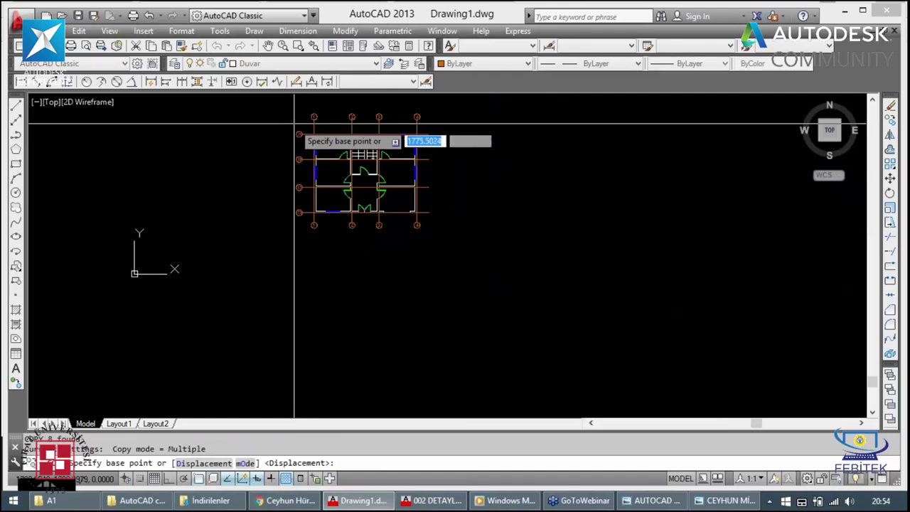
scroll(295, 125, "up", 5)
left_click(302, 141)
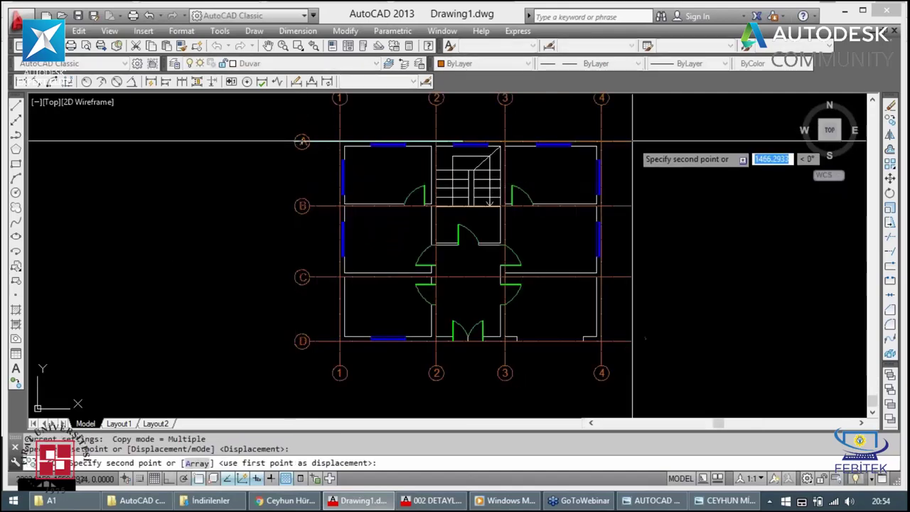
key("Escape")
key("Escape")
scroll(494, 197, "down", 3)
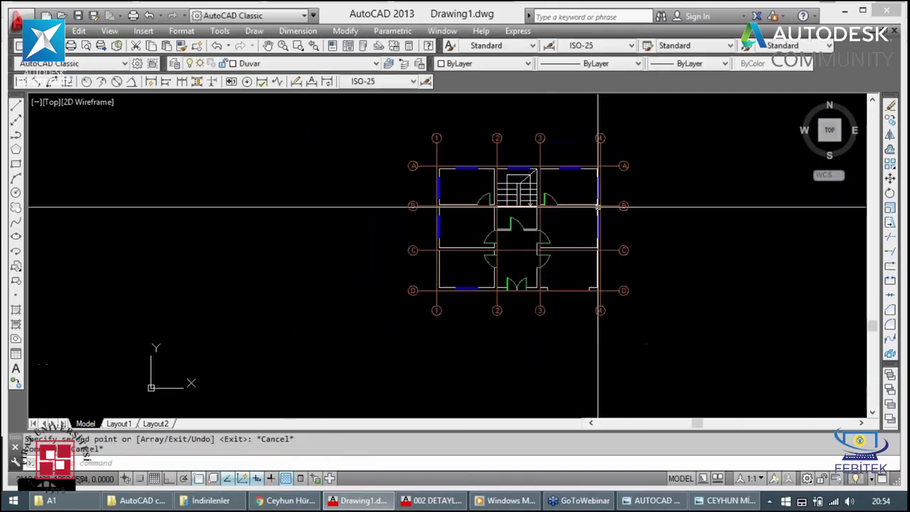
scroll(582, 237, "up", 3)
scroll(562, 260, "down", 2)
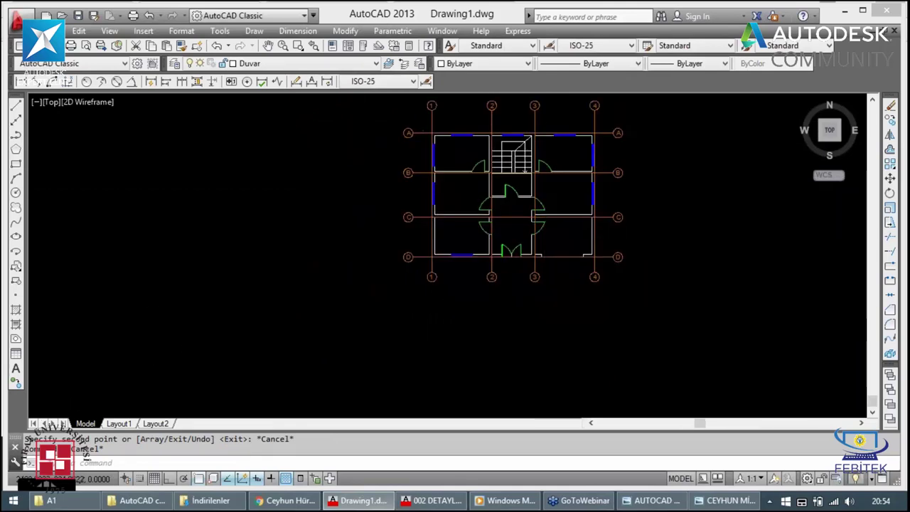
scroll(541, 284, "down", 1)
scroll(498, 213, "up", 4)
scroll(455, 192, "down", 2)
scroll(451, 193, "down", 2)
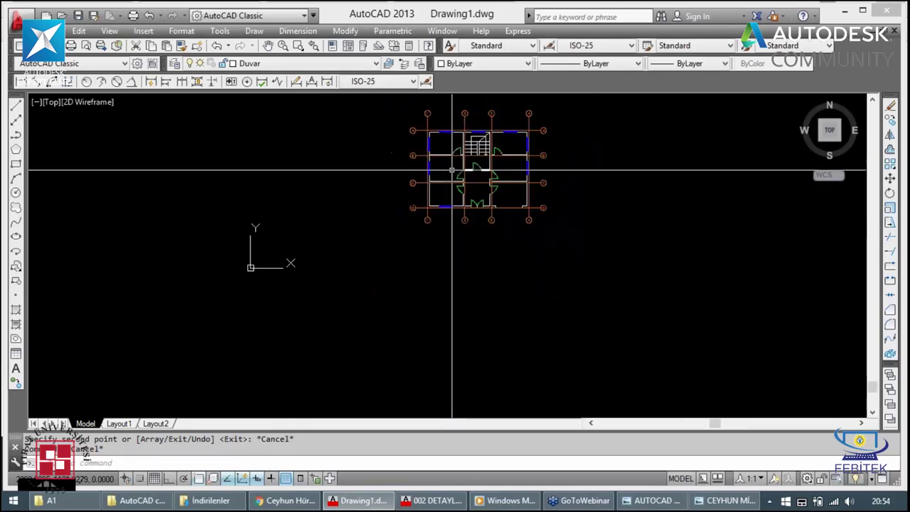
Step: Zoom Window to frame the plan with all its axis bubbles
type("Z")
key("Return")
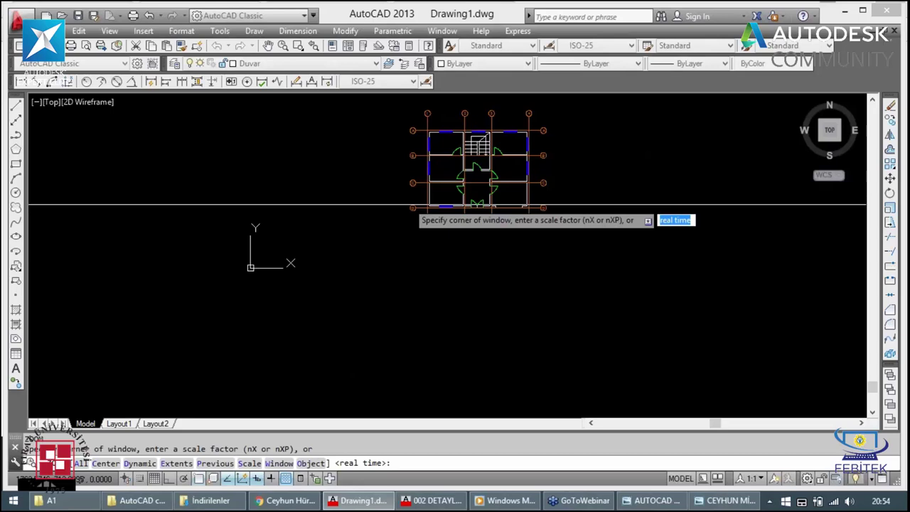
left_click(399, 210)
left_click(573, 112)
left_click(235, 261)
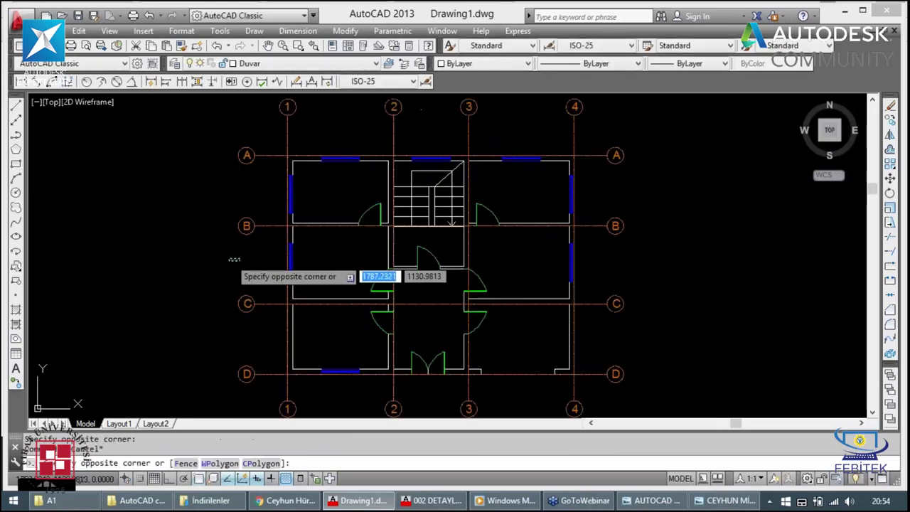
key("Escape")
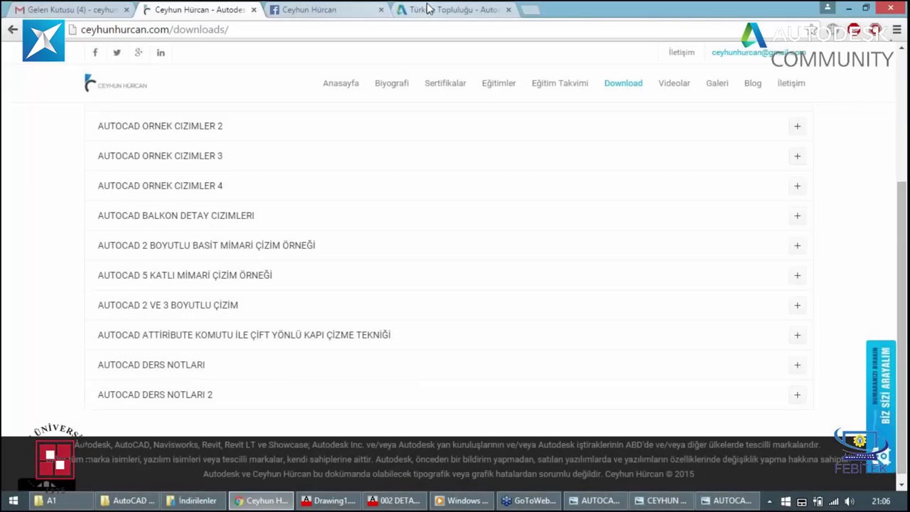
left_click(428, 8)
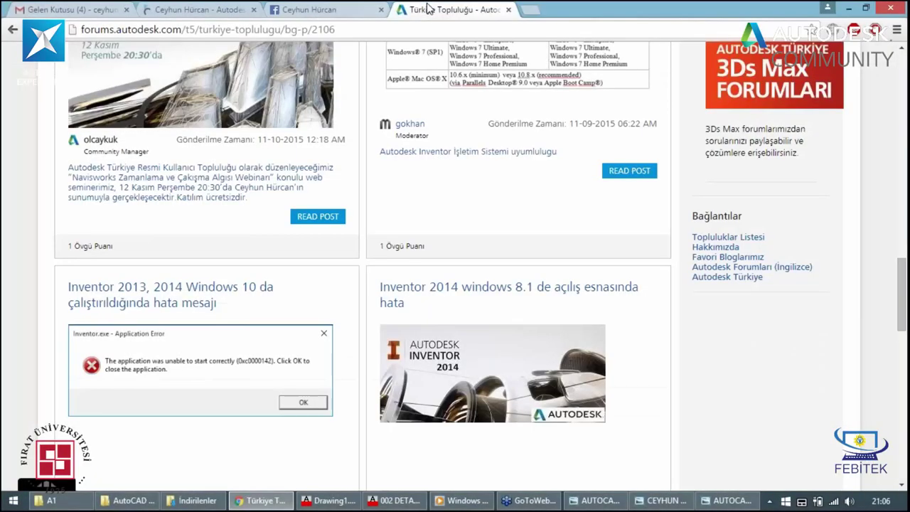
scroll(478, 263, "up", 3)
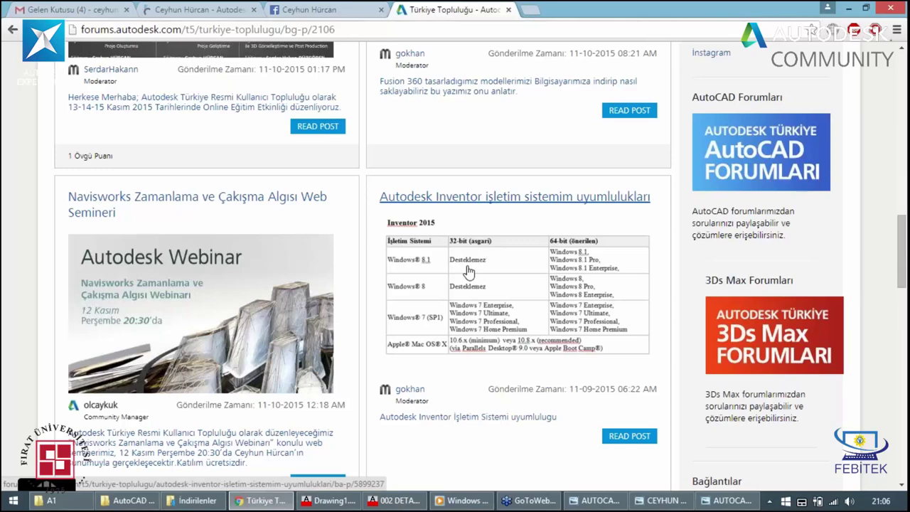
scroll(468, 271, "down", 1)
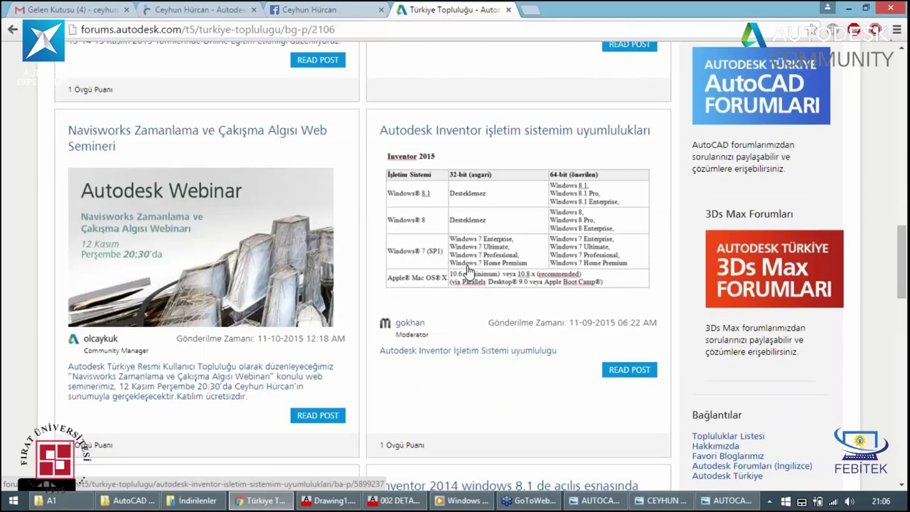
scroll(468, 272, "down", 5)
scroll(433, 301, "up", 7)
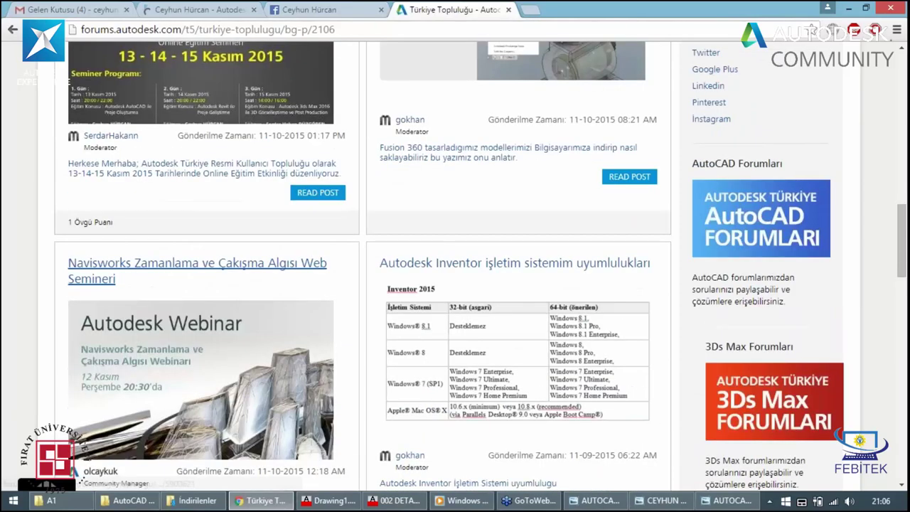
scroll(433, 300, "up", 5)
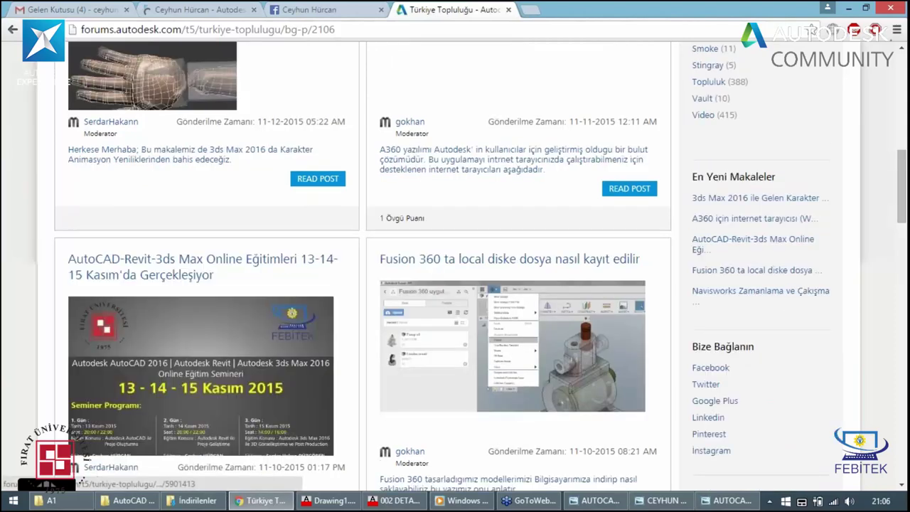
scroll(313, 55, "up", 4)
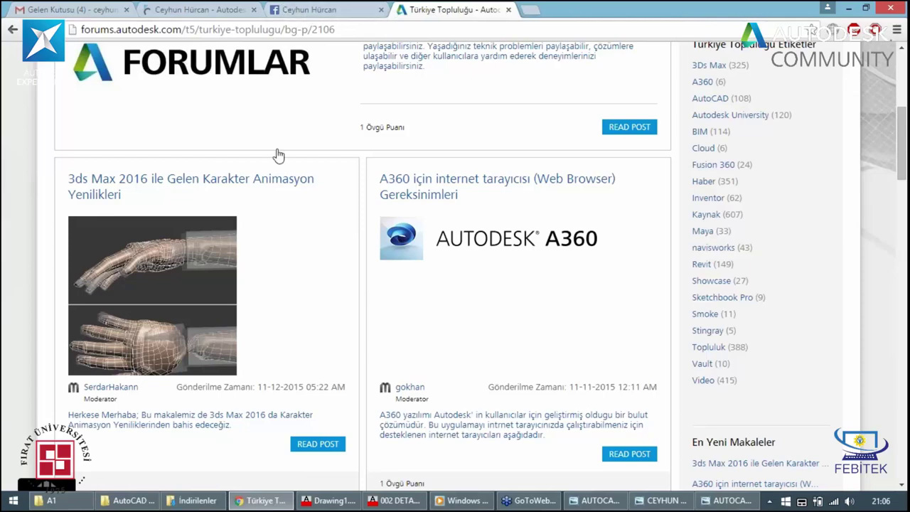
scroll(278, 155, "up", 2)
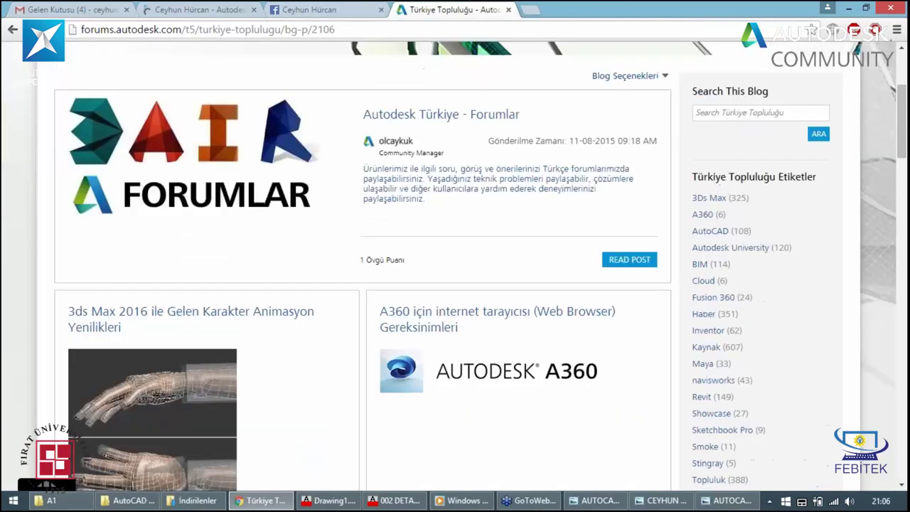
scroll(241, 107, "up", 1)
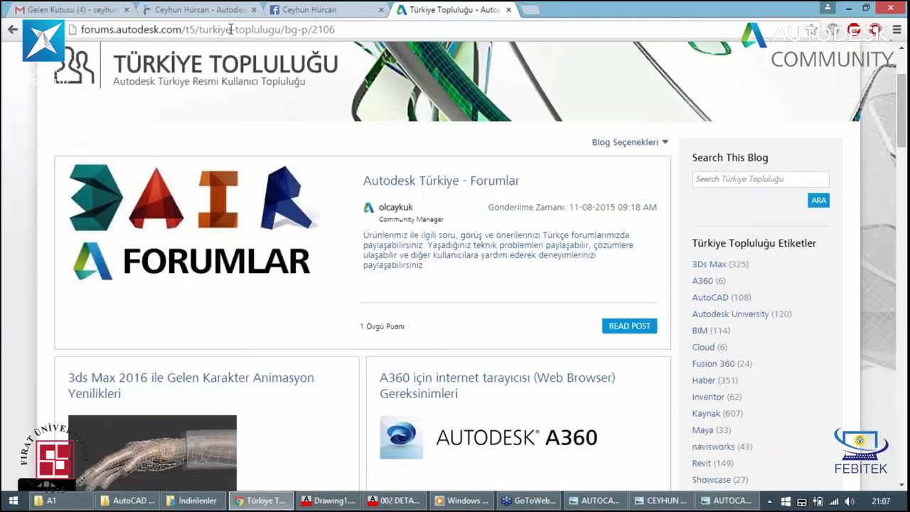
left_click(220, 10)
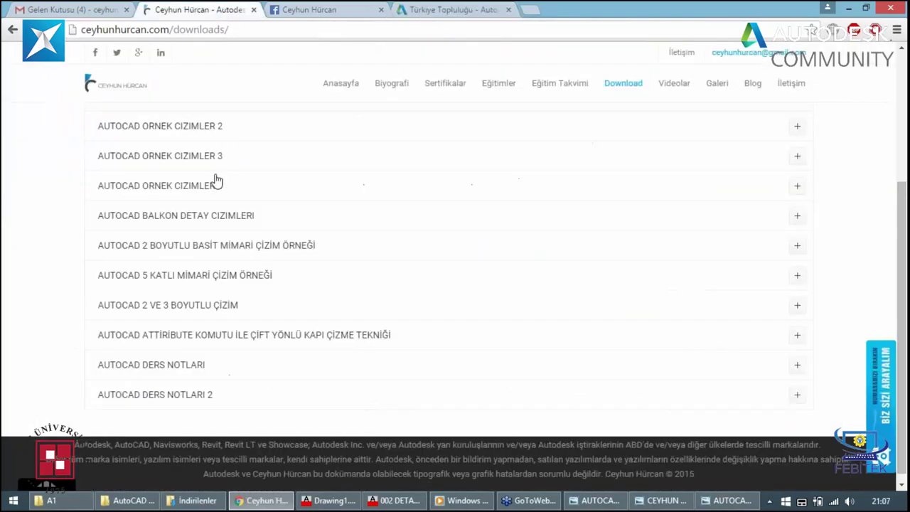
Step: Visit the site's Anasayfa home page and its newsletter e-mail field, then return to AutoCAD
left_click(348, 89)
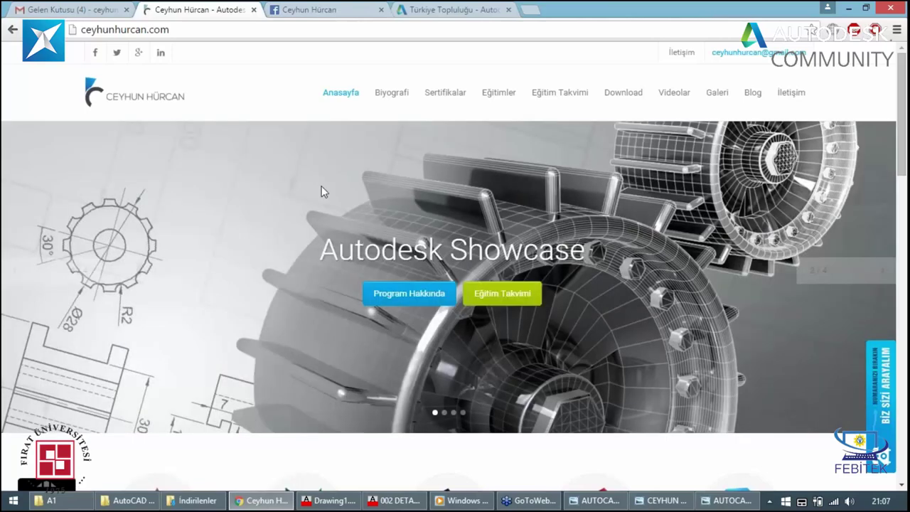
scroll(321, 186, "down", 5)
left_click_drag(372, 297, 476, 311)
left_click(476, 311)
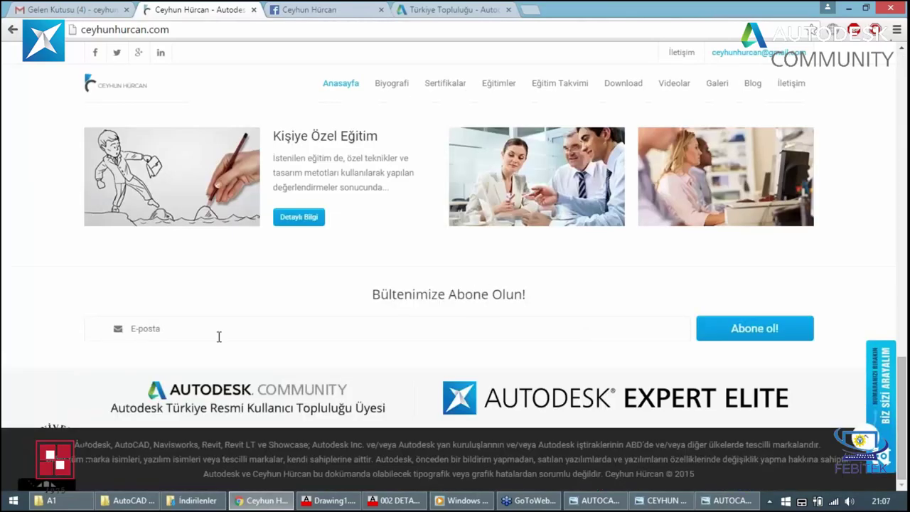
left_click(220, 332)
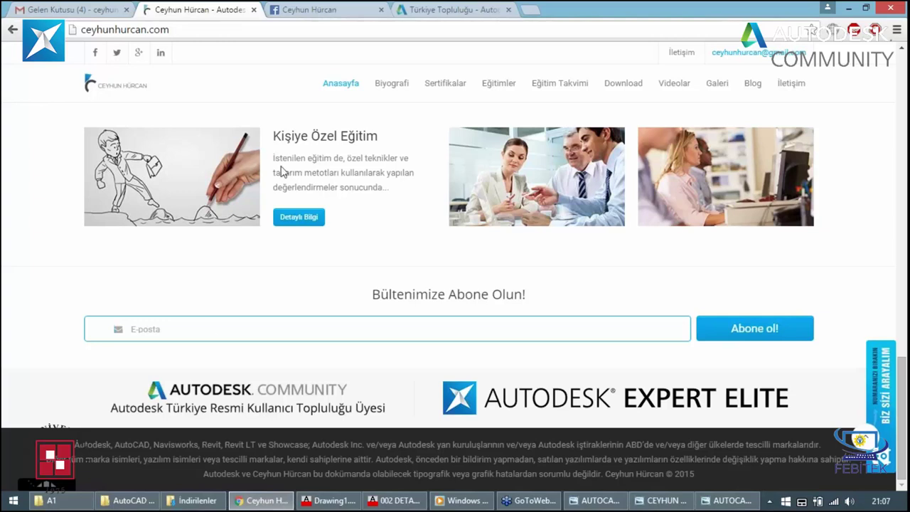
left_click(353, 504)
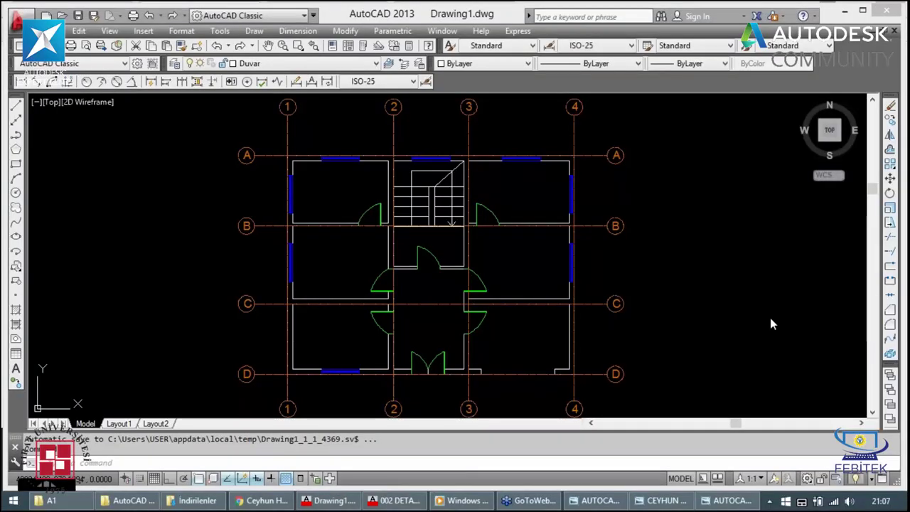
Step: Start the DIMLINEAR command from the Dimension toolbar's Linear button
left_click(740, 332)
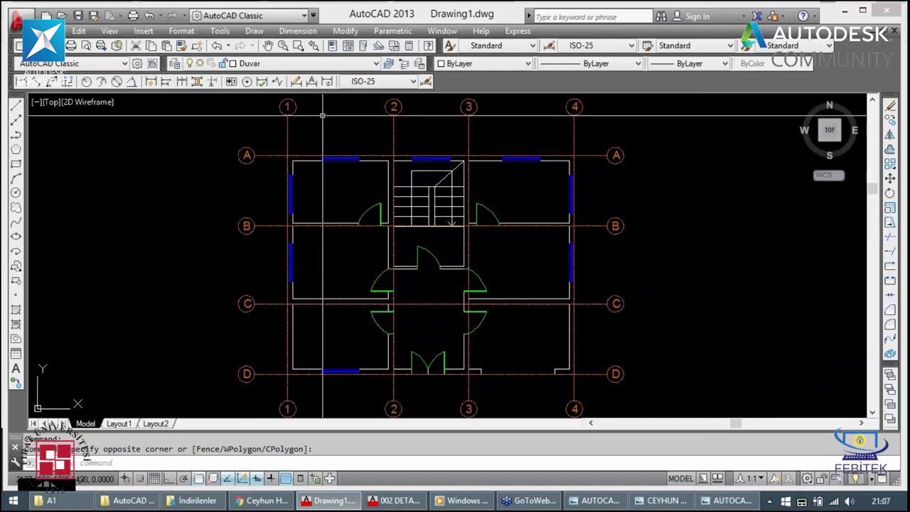
left_click(22, 82)
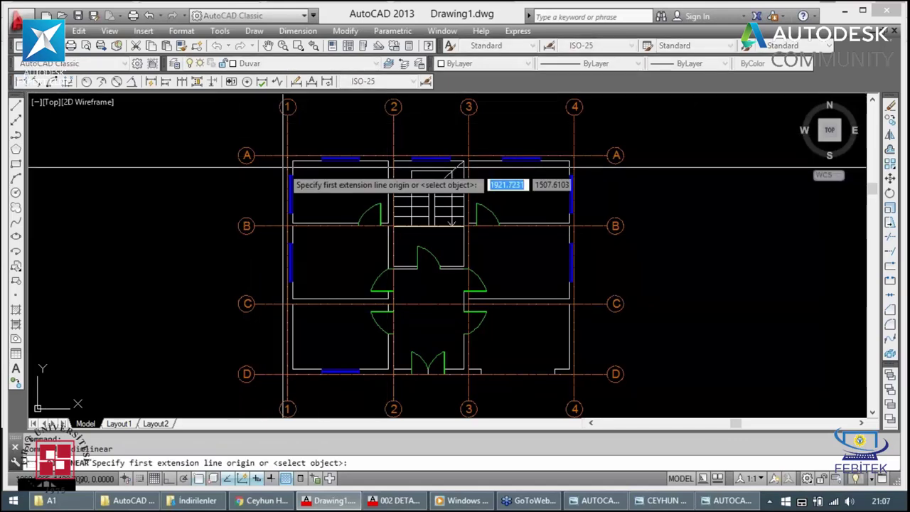
Step: Place a 420 linear dimension from axis 1 to axis 2 above axis A
scroll(298, 151, "up", 4)
left_click(273, 150)
left_click(538, 149)
left_click(404, 139)
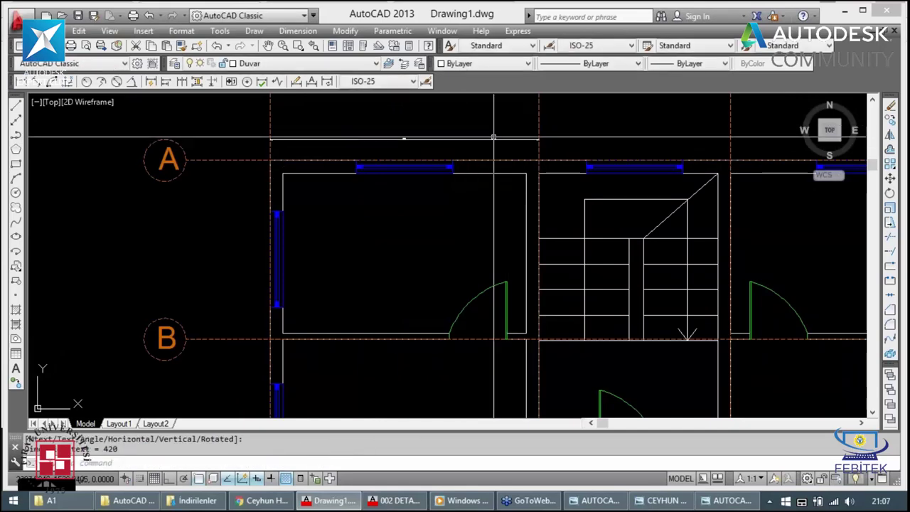
scroll(375, 172, "up", 3)
scroll(376, 173, "down", 3)
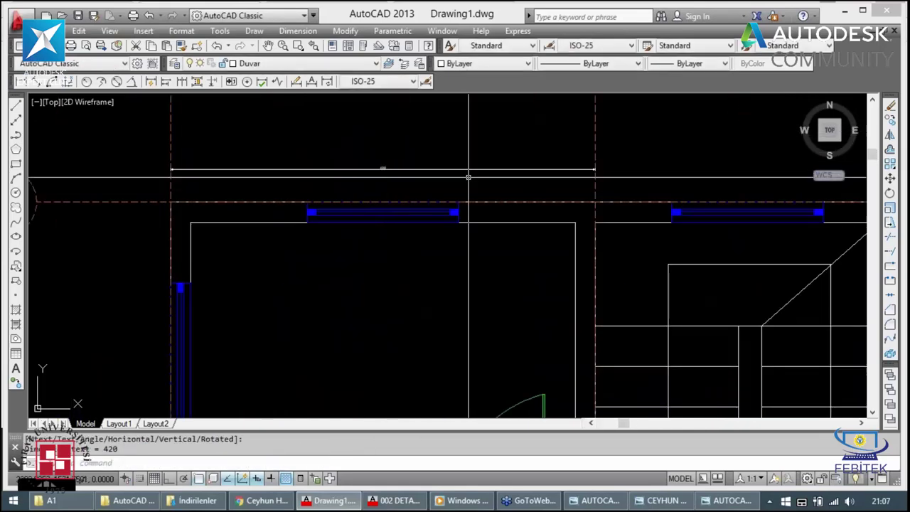
left_click(469, 165)
key("Escape")
key("Escape")
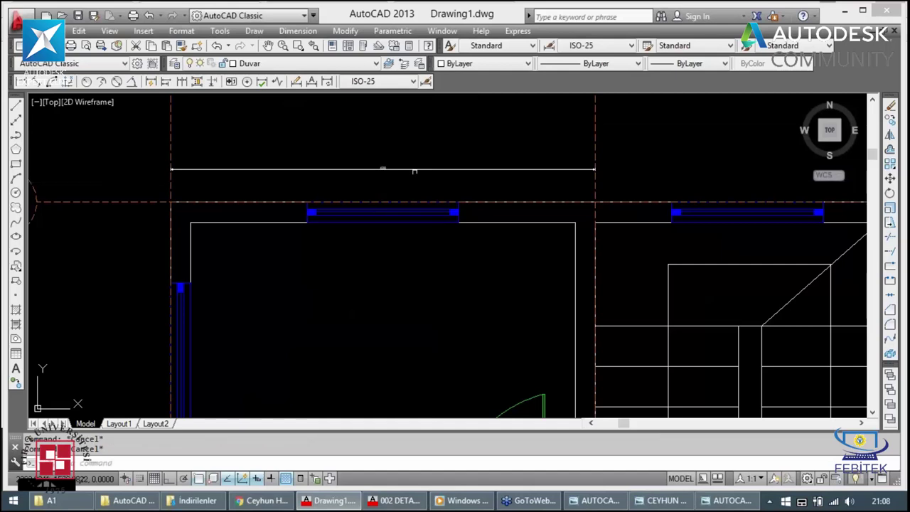
Step: Make Standard the current dimension style, then assign ISO-25 to the 420 dimension
left_click(387, 81)
left_click(366, 118)
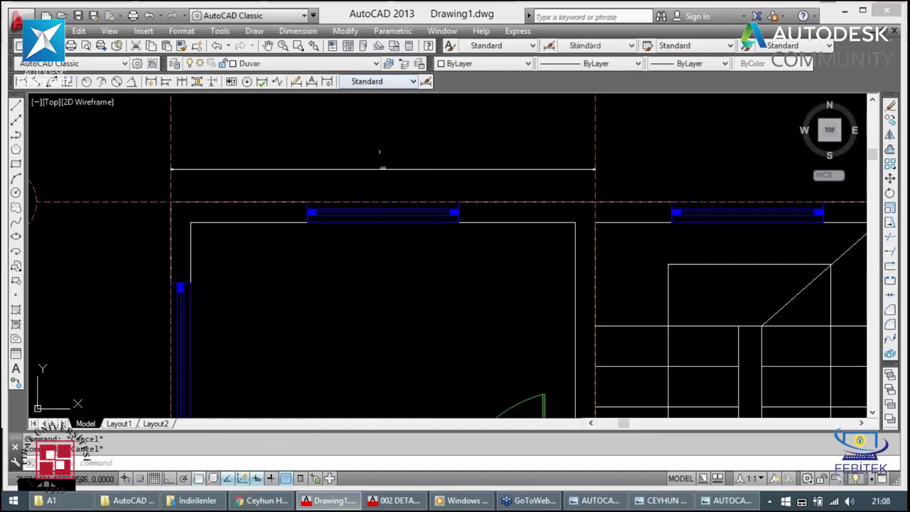
left_click(376, 183)
left_click(382, 169)
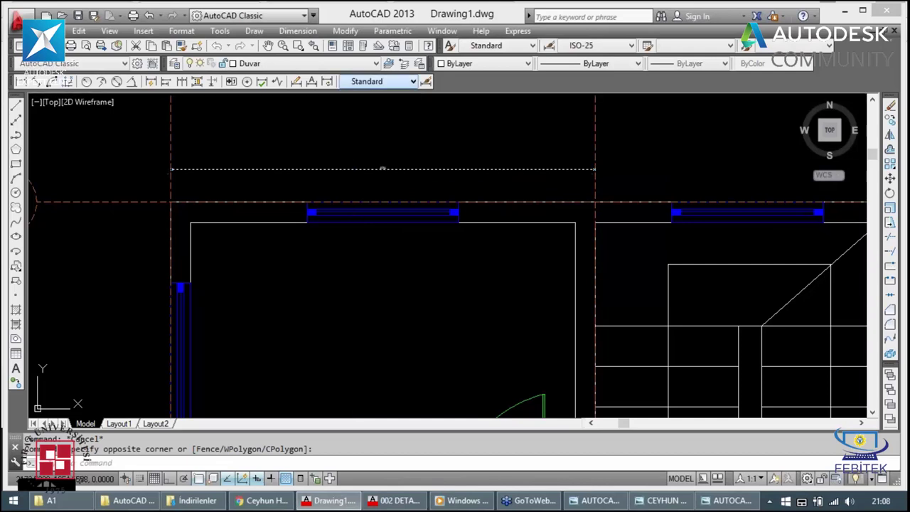
left_click(384, 162)
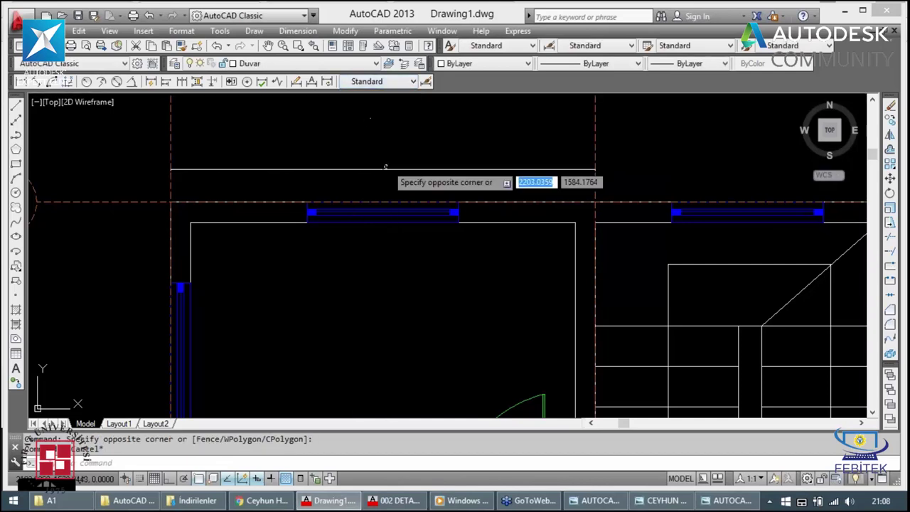
left_click(384, 81)
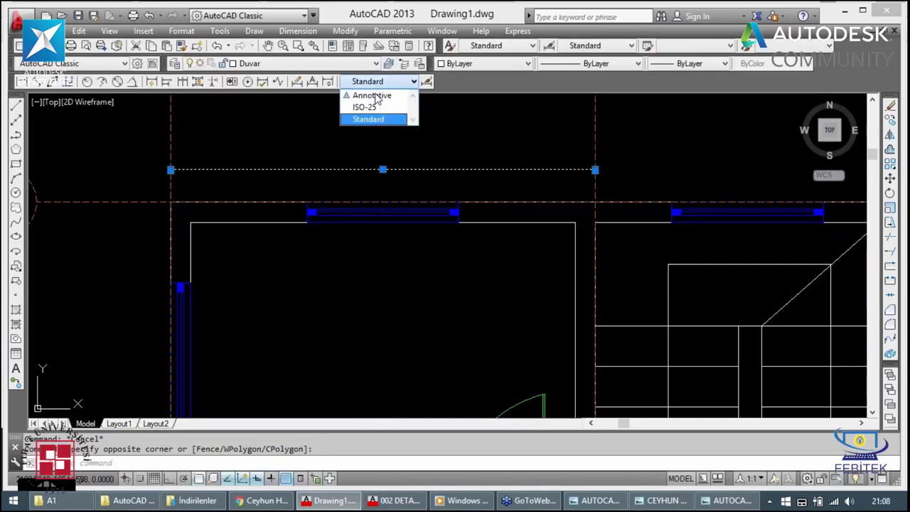
left_click(370, 107)
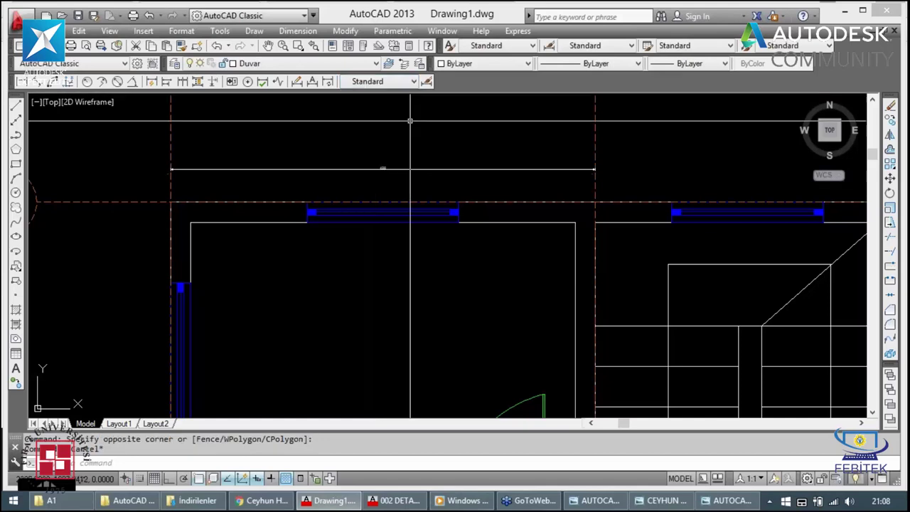
key("Escape")
Step: Modify the ISO-25 style, keeping closed filled arrowheads on both ends
left_click(425, 82)
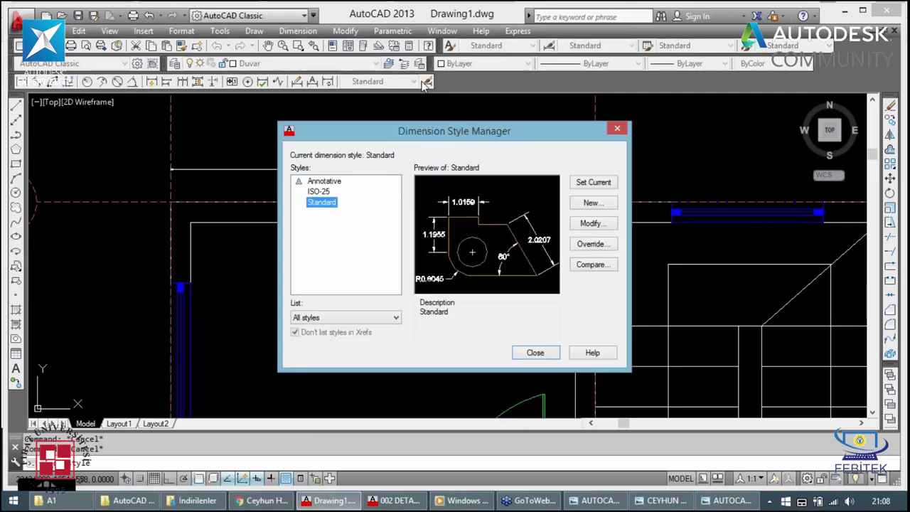
left_click(317, 192)
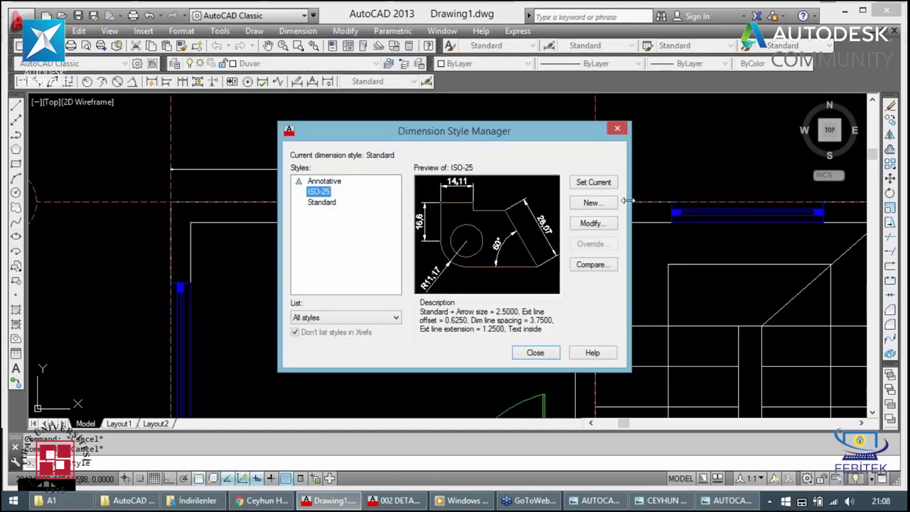
left_click(586, 226)
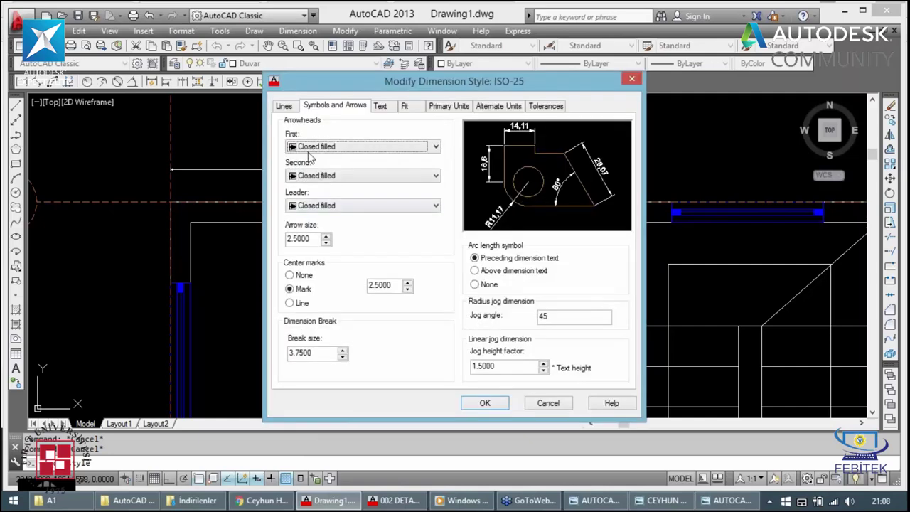
left_click(326, 148)
left_click(326, 148)
left_click(333, 149)
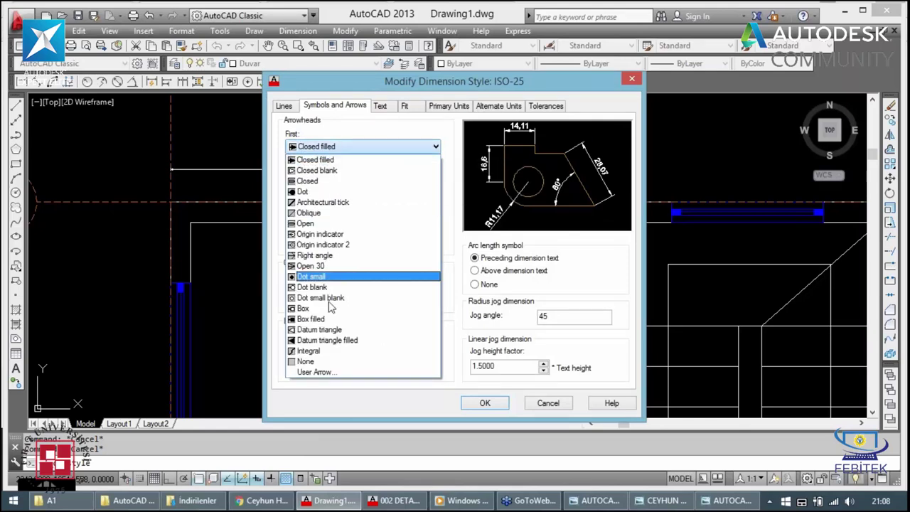
left_click(399, 159)
left_click(347, 176)
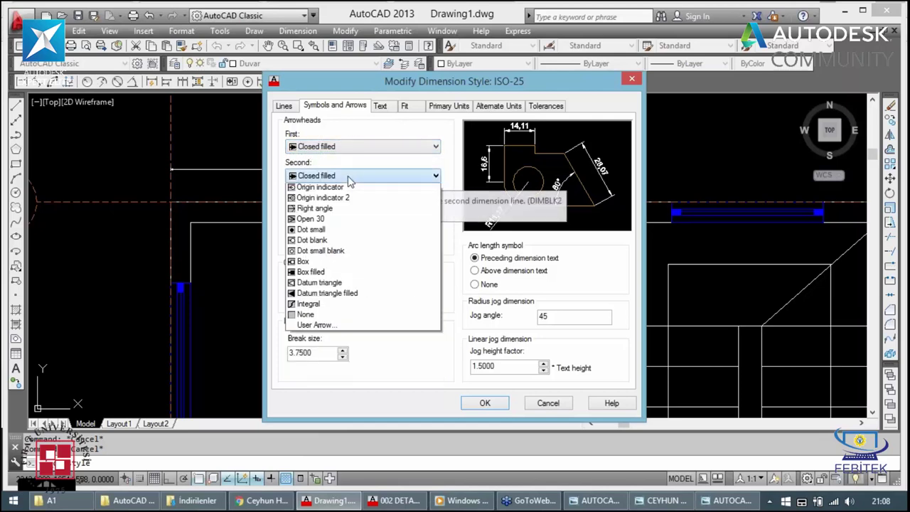
left_click(371, 189)
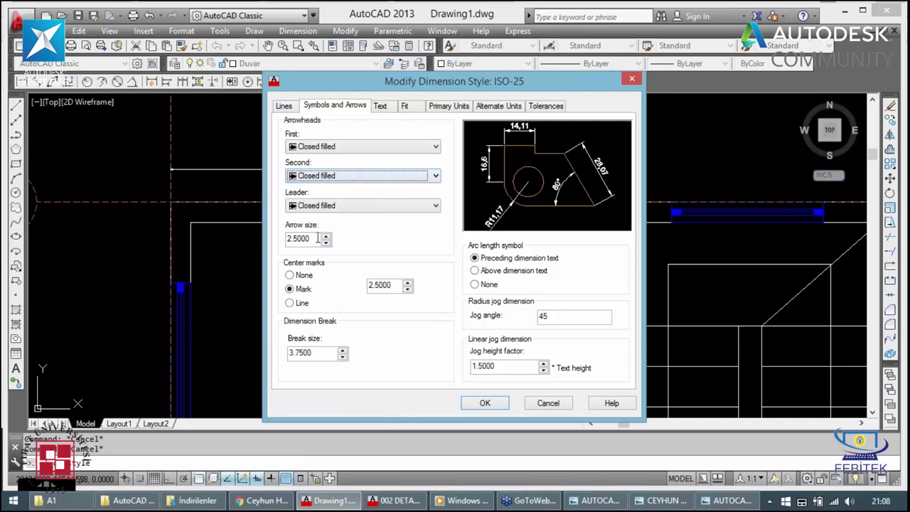
Step: Set the ISO-25 dimension text colour to Magenta with no text fill
left_click(384, 106)
left_click(387, 160)
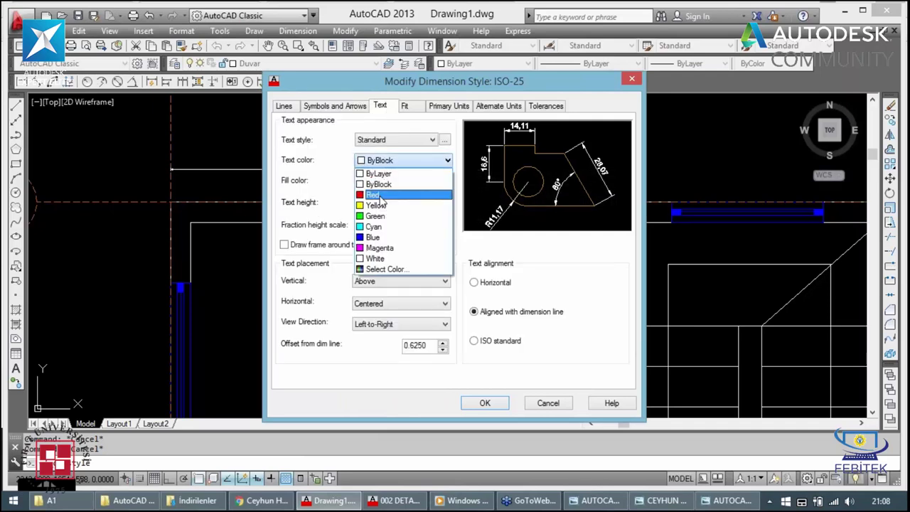
left_click(391, 248)
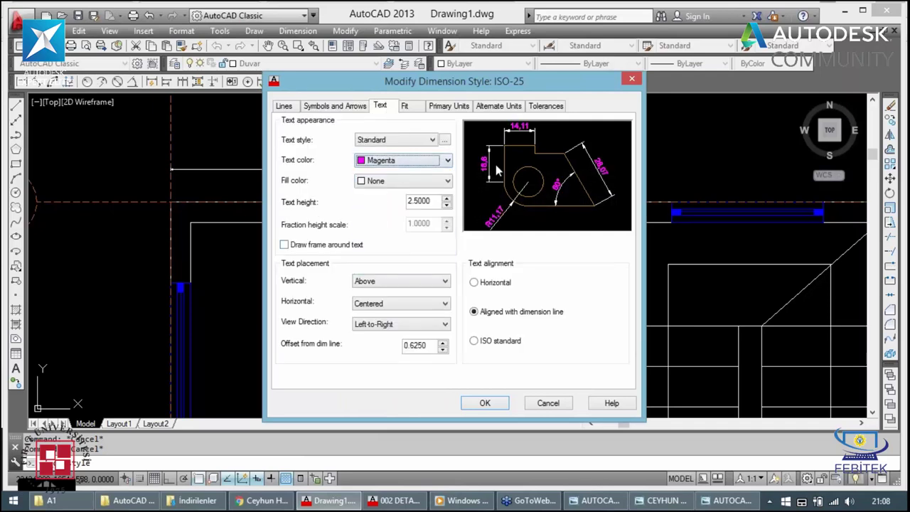
left_click(395, 182)
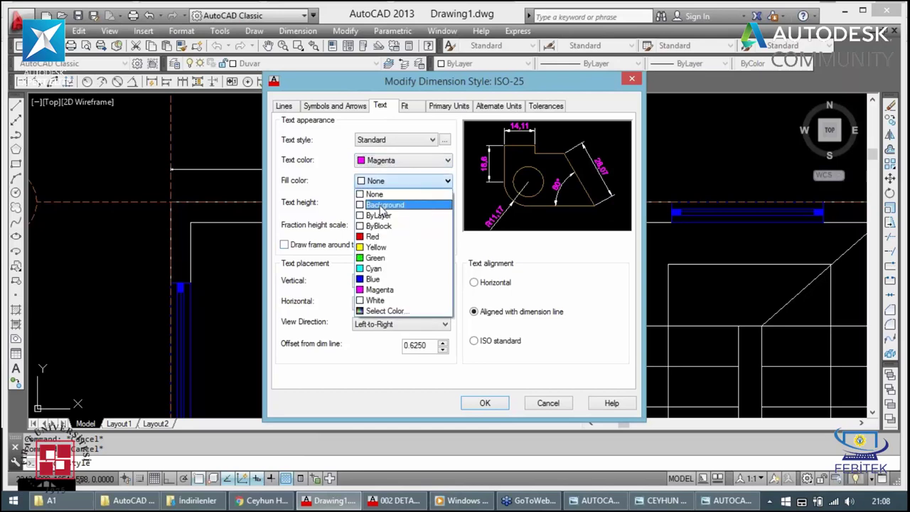
left_click(390, 190)
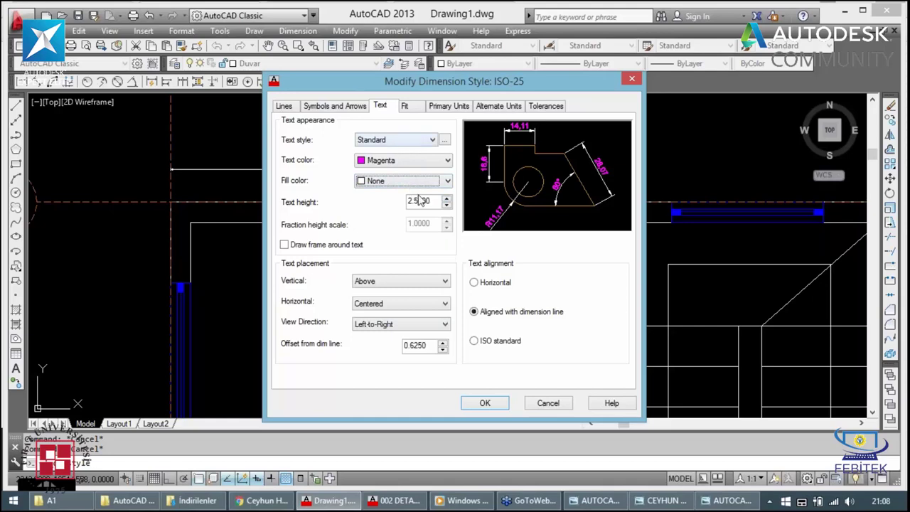
left_click(406, 105)
Step: Keep ISO-25's primary units Decimal and set precision to whole numbers
left_click(439, 106)
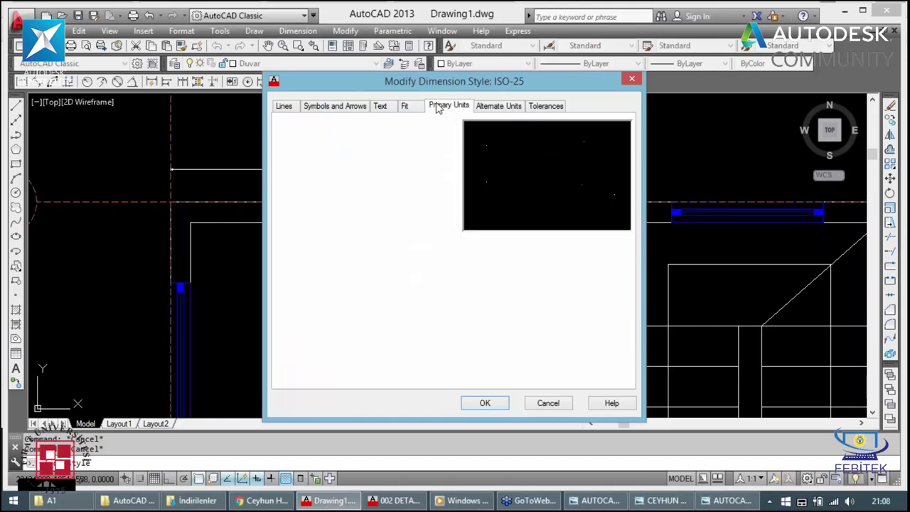
left_click(386, 133)
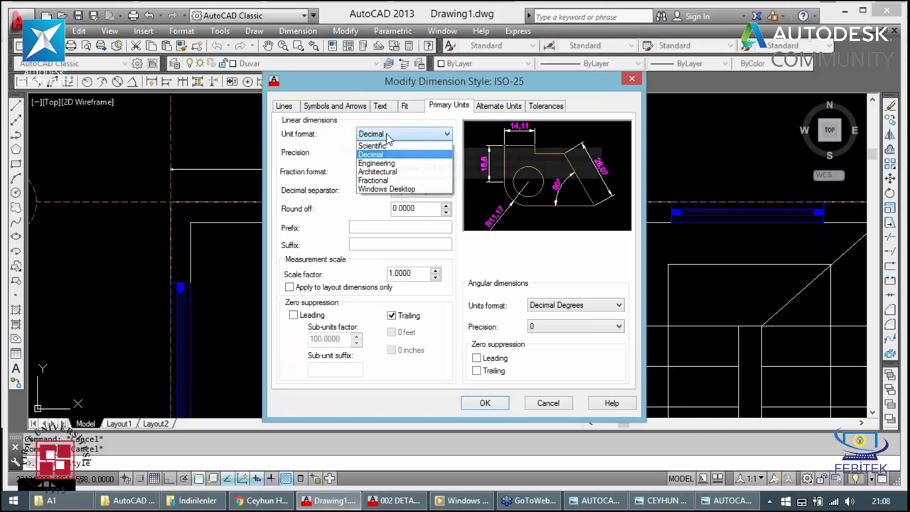
left_click(386, 133)
left_click(386, 133)
left_click(377, 153)
left_click(402, 152)
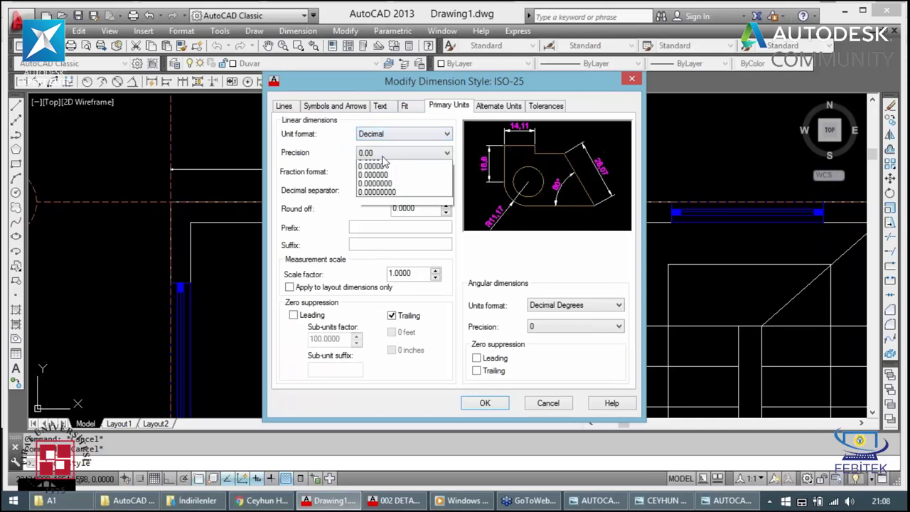
left_click(374, 198)
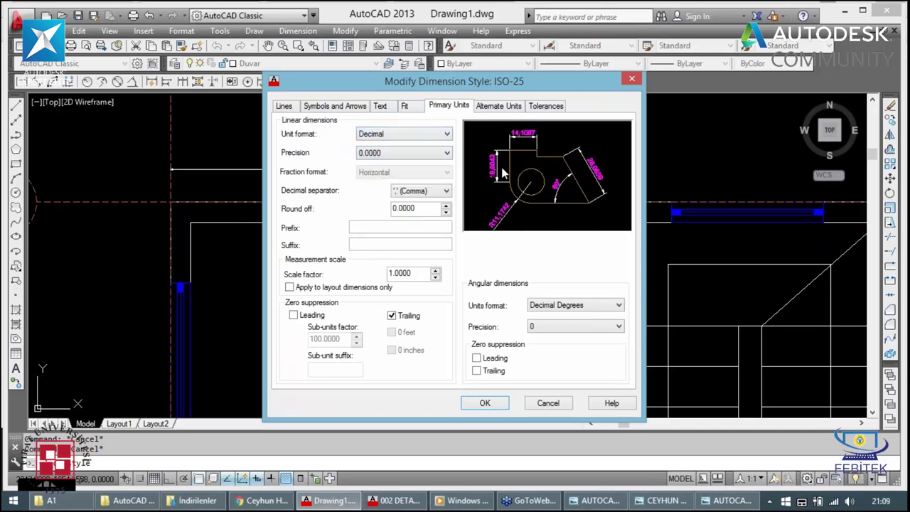
left_click(408, 152)
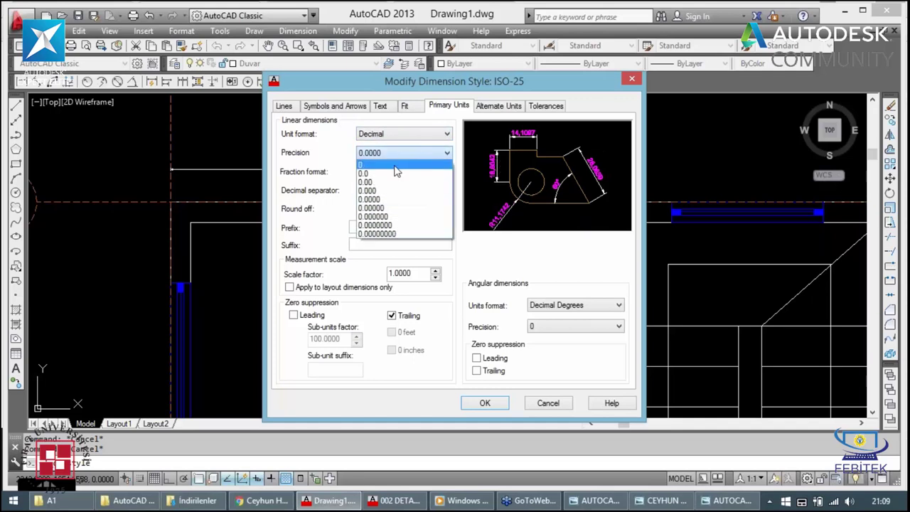
left_click(398, 164)
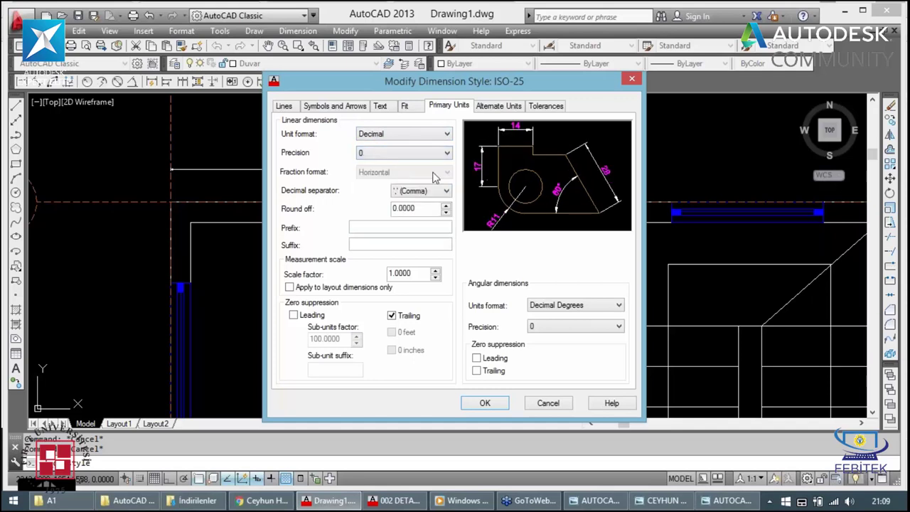
Step: Set ISO-25's dimension line and extension line colours to Magenta and confirm
left_click(283, 107)
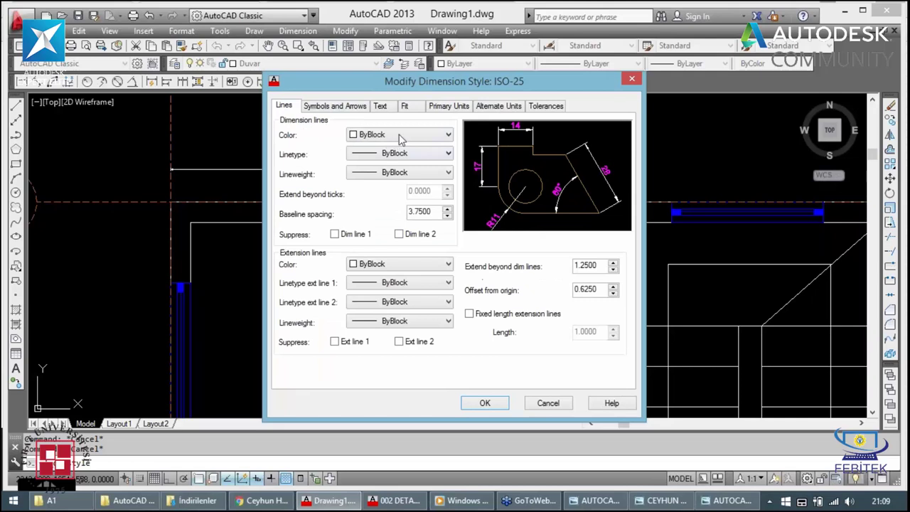
left_click(401, 137)
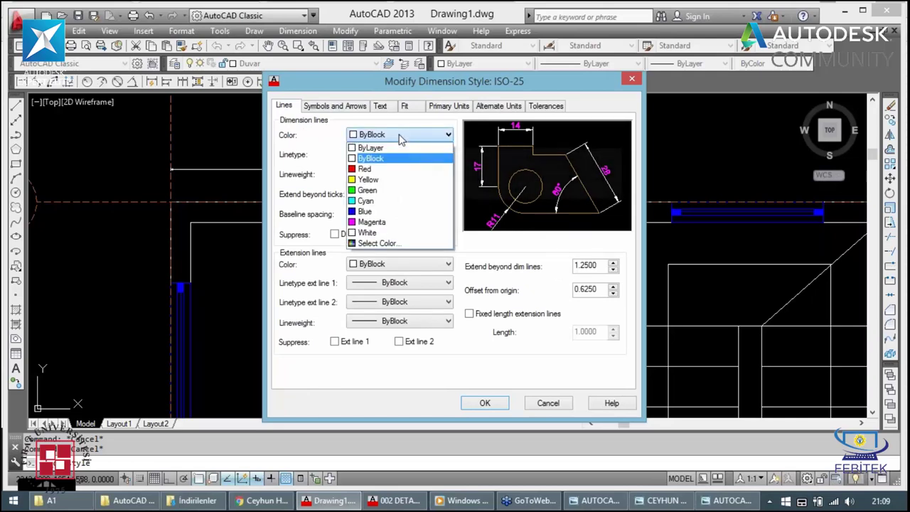
left_click(371, 222)
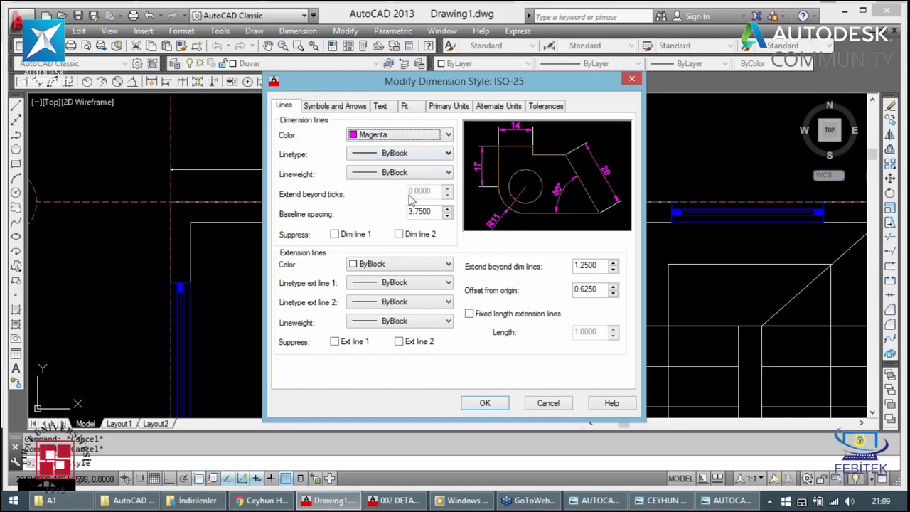
left_click(393, 266)
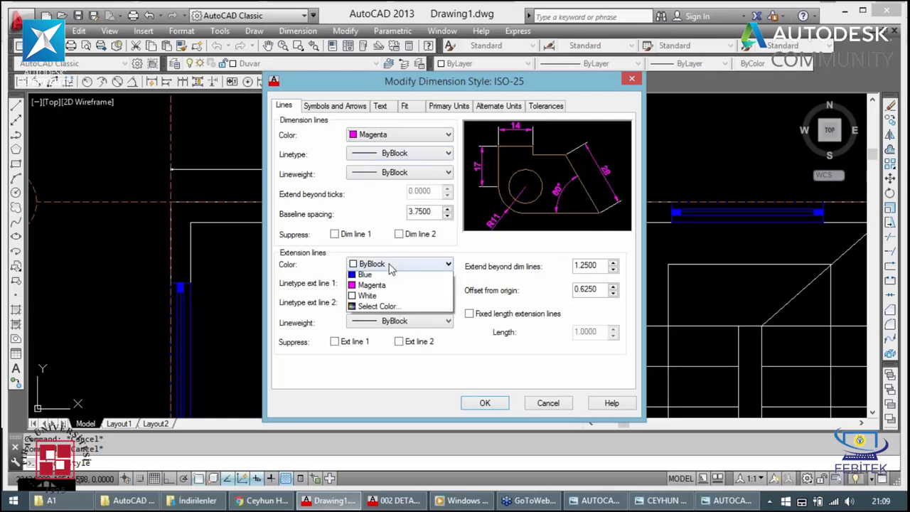
left_click(371, 351)
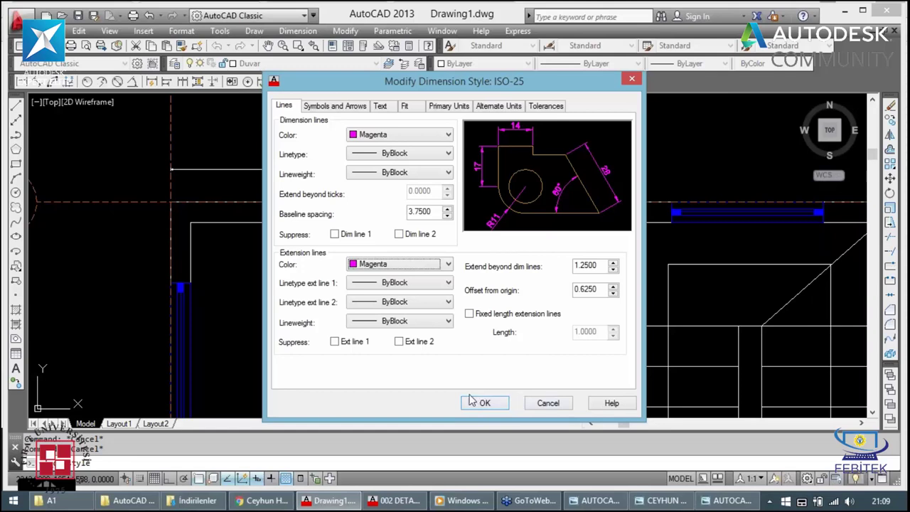
left_click(479, 404)
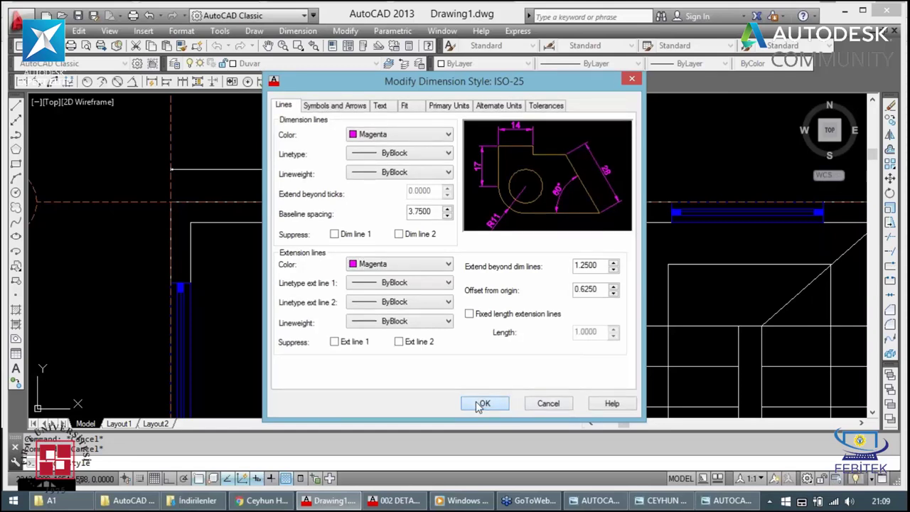
Step: Close the dimension style dialogs and check the layer list, keeping Duvar current
left_click(479, 403)
left_click(532, 351)
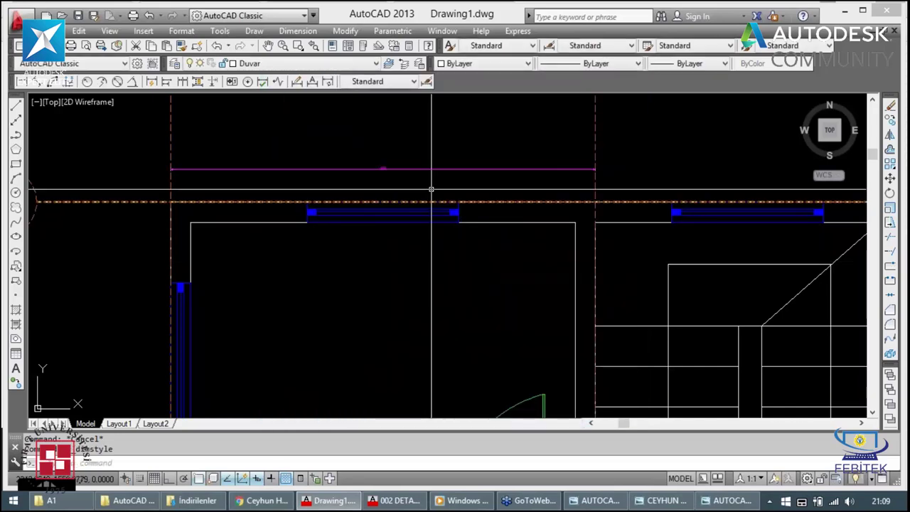
left_click(242, 63)
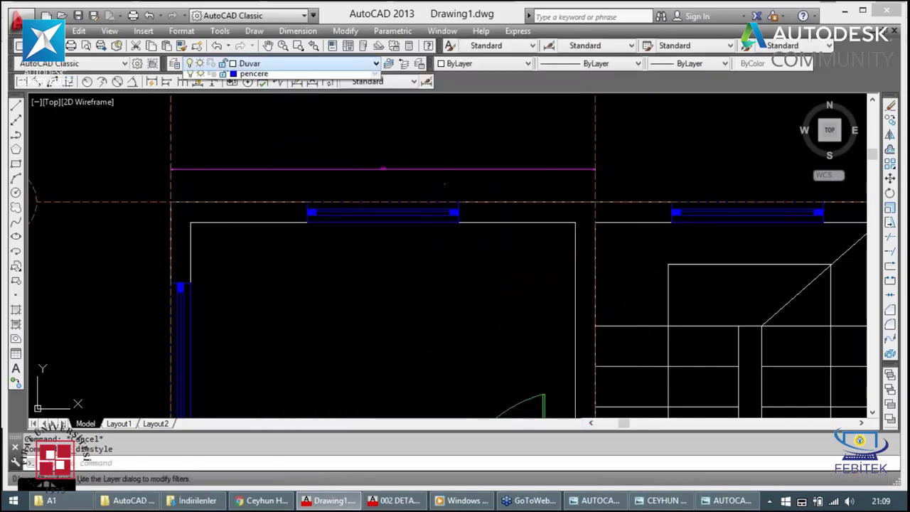
left_click(493, 136)
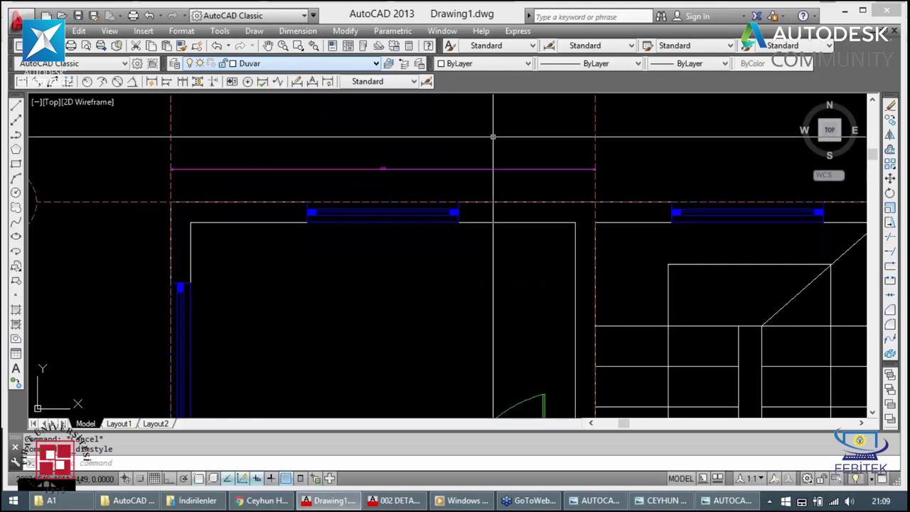
Step: Select the magenta dimension above the first room and zoom in and out to inspect it
left_click(431, 171)
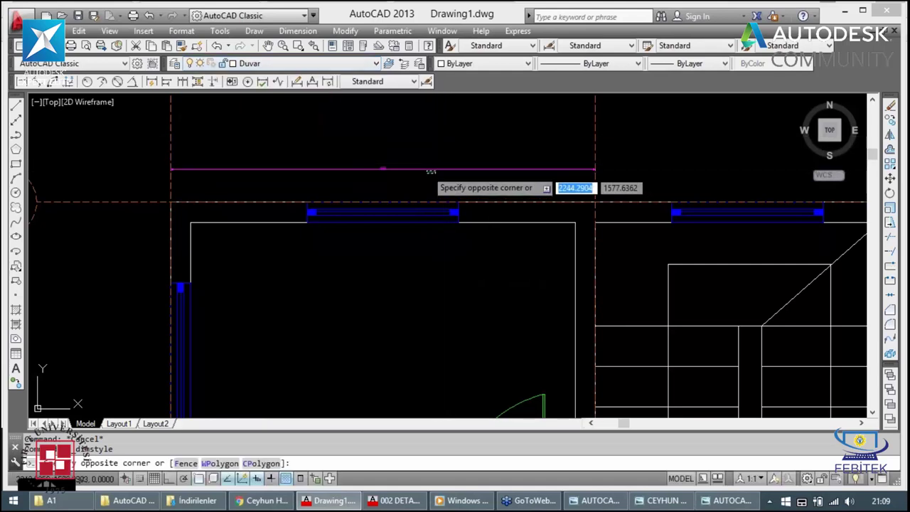
left_click(428, 165)
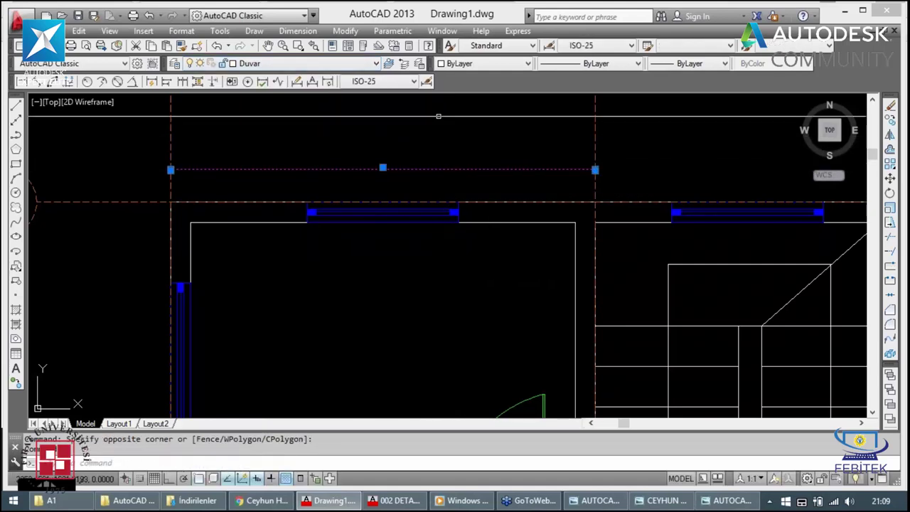
scroll(577, 182, "up", 2)
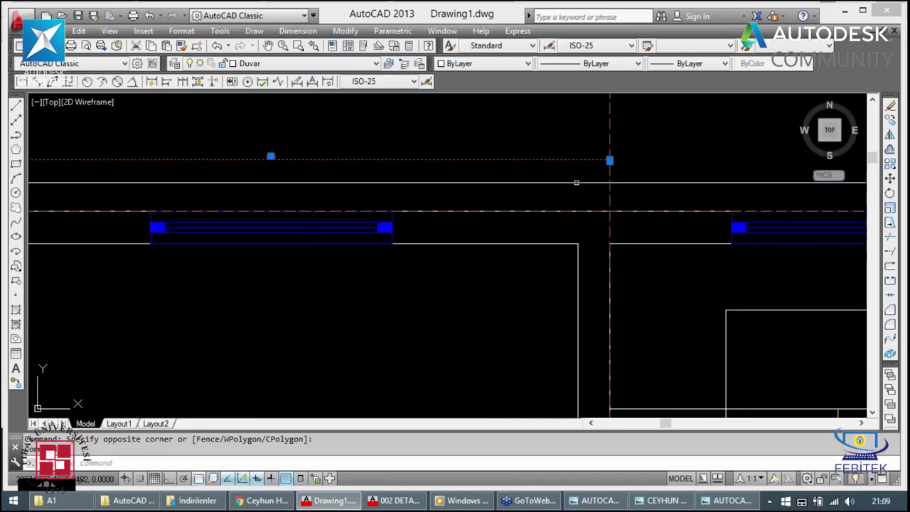
scroll(577, 183, "up", 1)
scroll(555, 166, "up", 2)
scroll(529, 166, "up", 1)
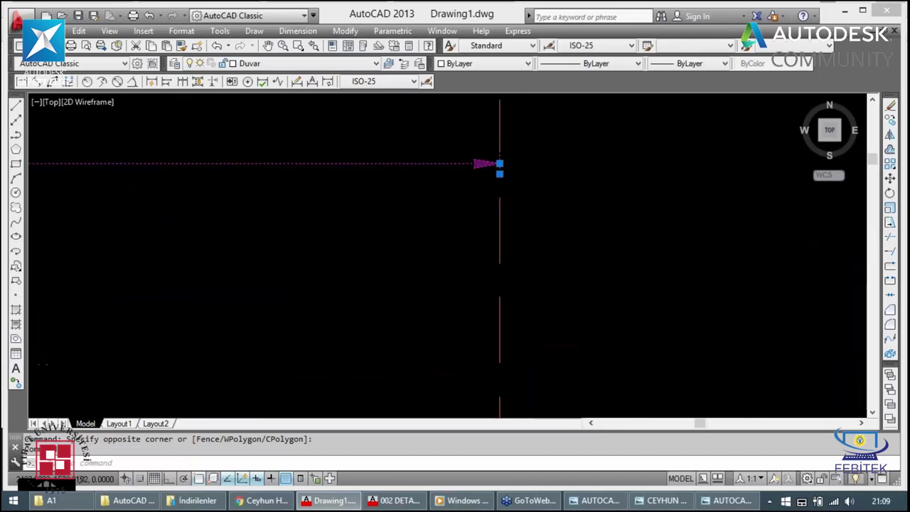
scroll(499, 163, "down", 2)
scroll(427, 163, "down", 1)
scroll(320, 164, "down", 1)
scroll(255, 164, "down", 1)
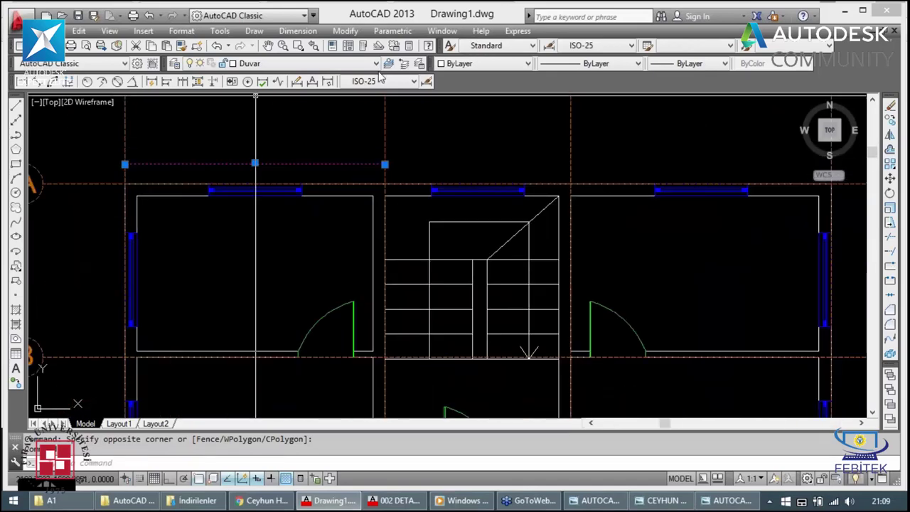
Step: Modify ISO-25 to text height 10 and arrow size 5, then check the drawing
left_click(426, 83)
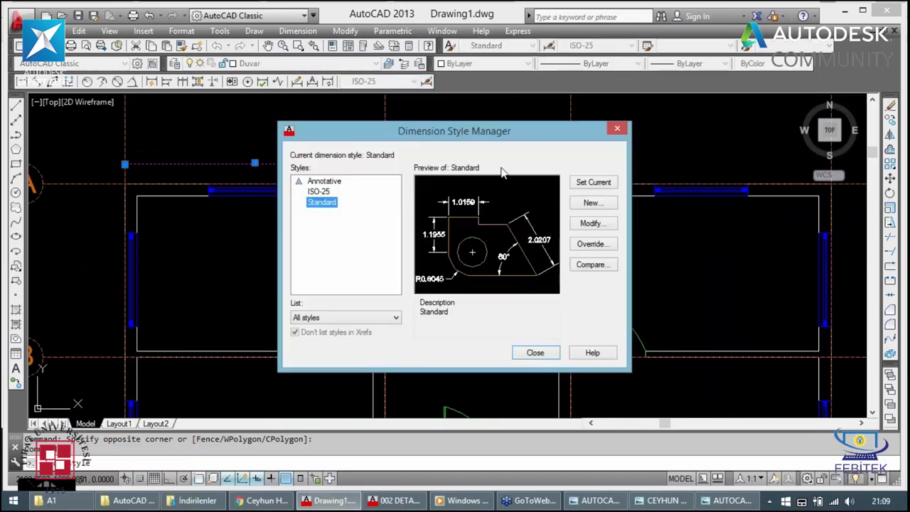
left_click(319, 192)
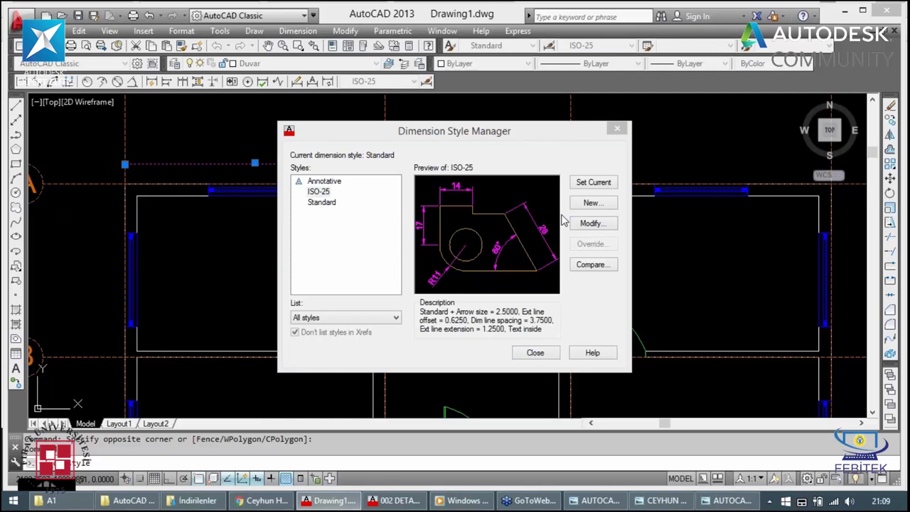
left_click(562, 222)
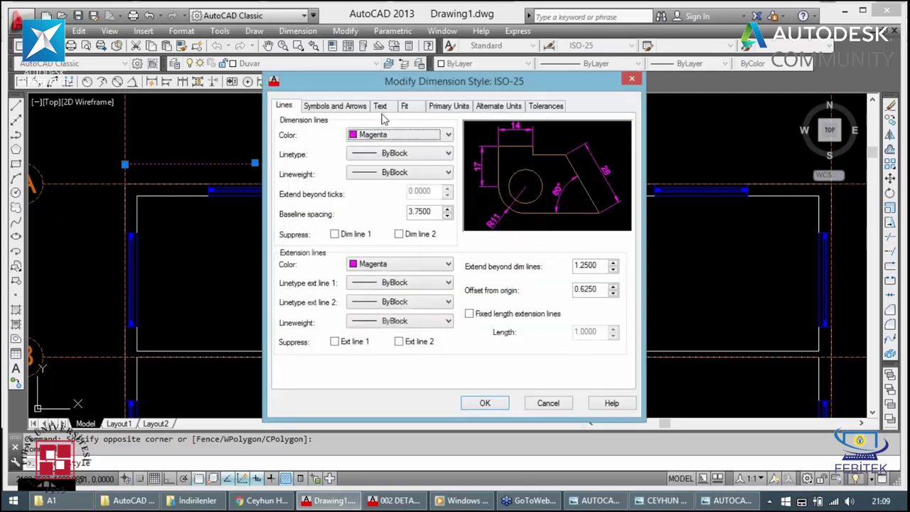
left_click(379, 105)
double_click(418, 201)
type("10")
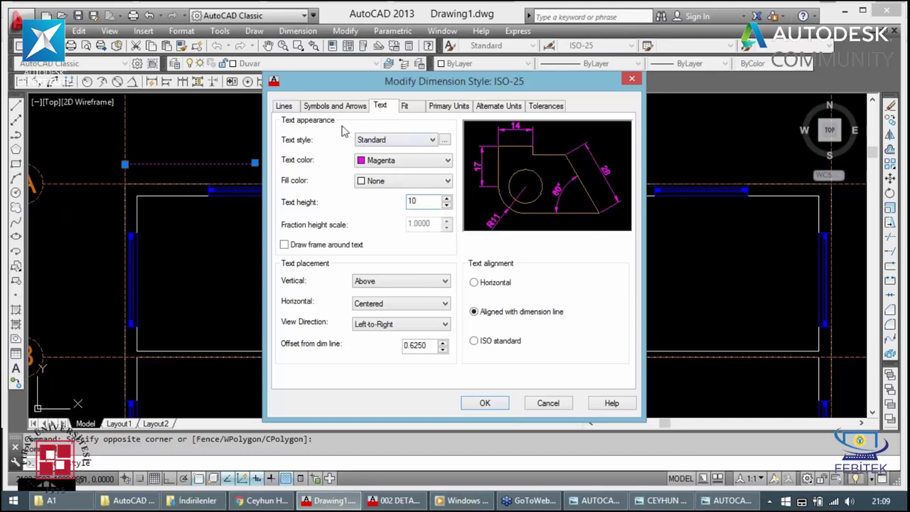
left_click(330, 107)
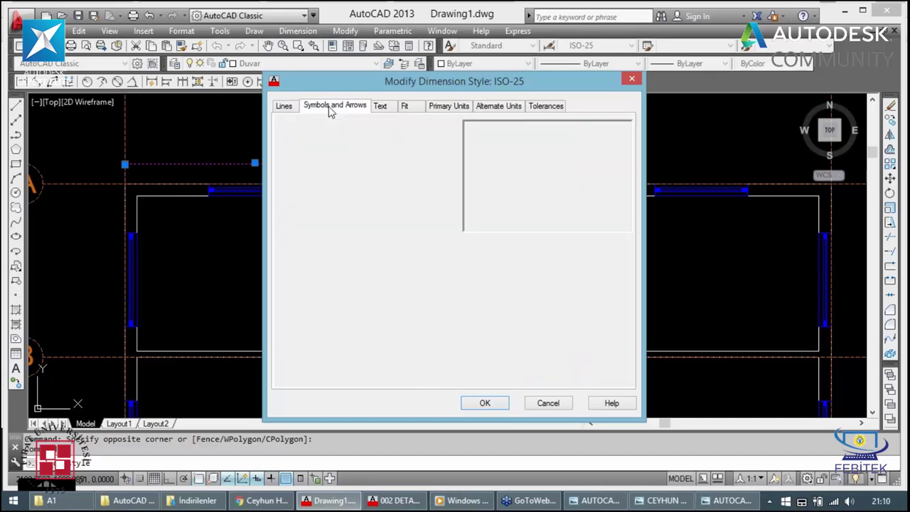
double_click(310, 238)
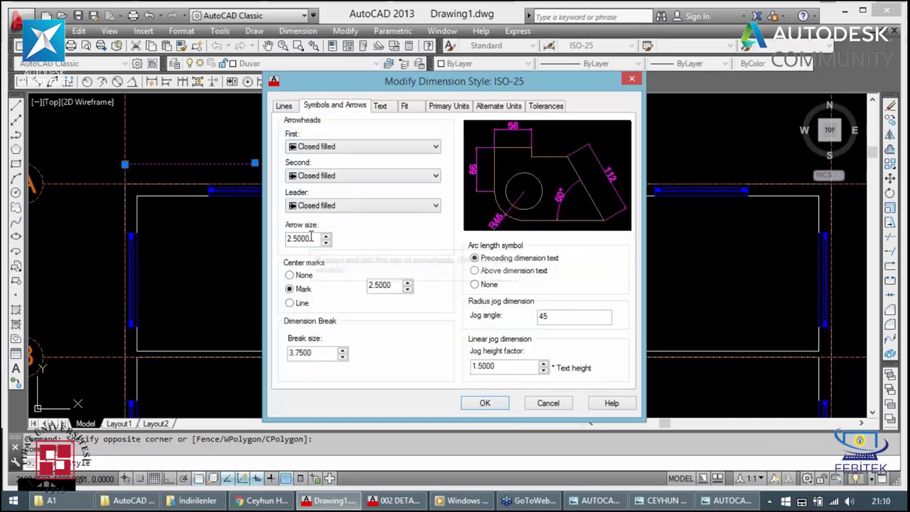
type("5")
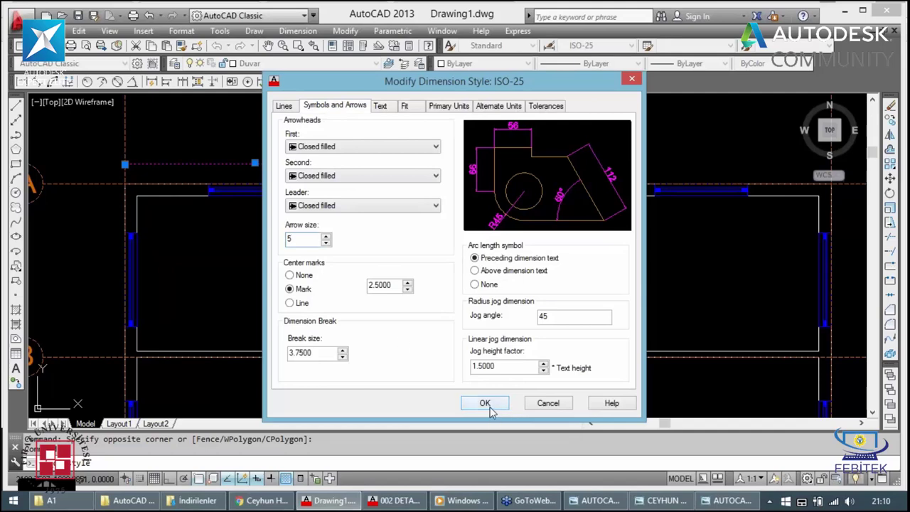
left_click(485, 403)
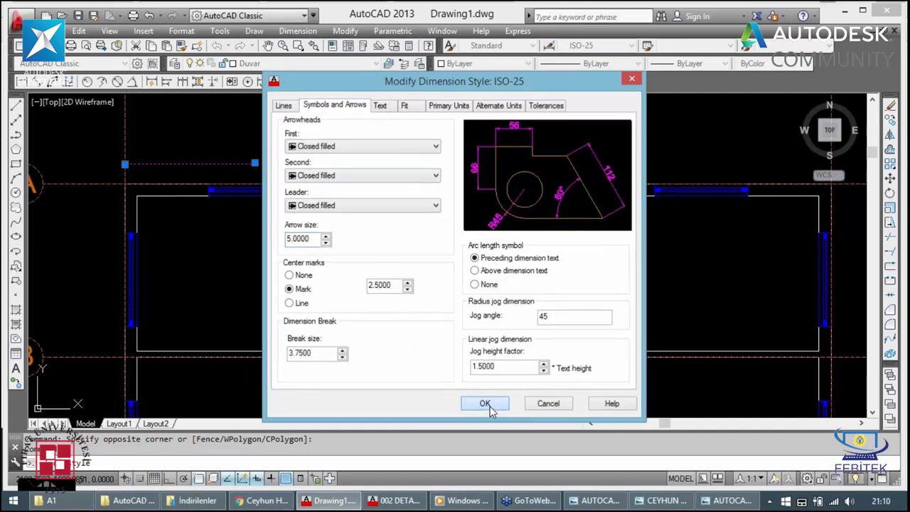
left_click(534, 353)
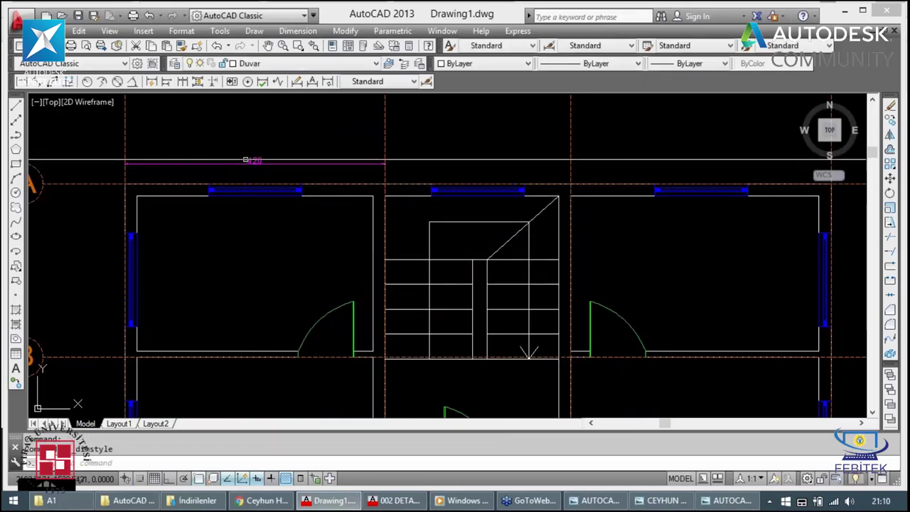
scroll(364, 152, "up", 4)
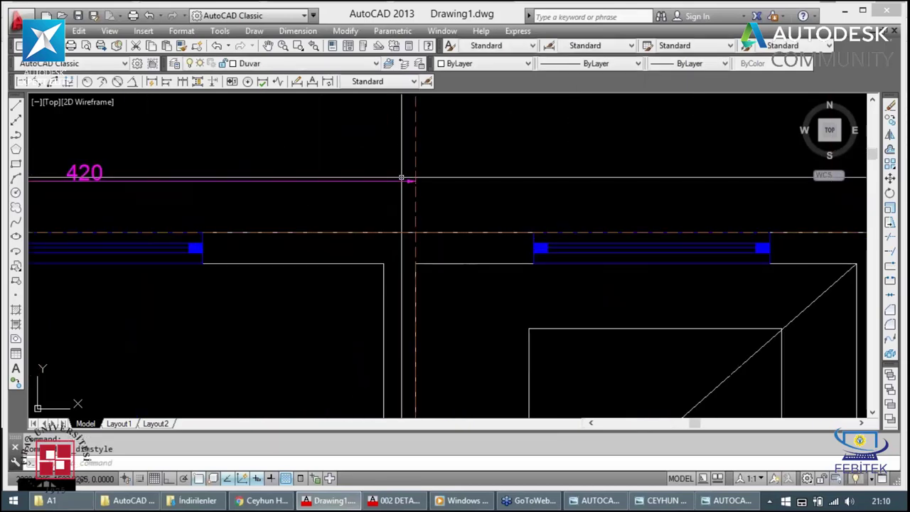
scroll(402, 178, "down", 4)
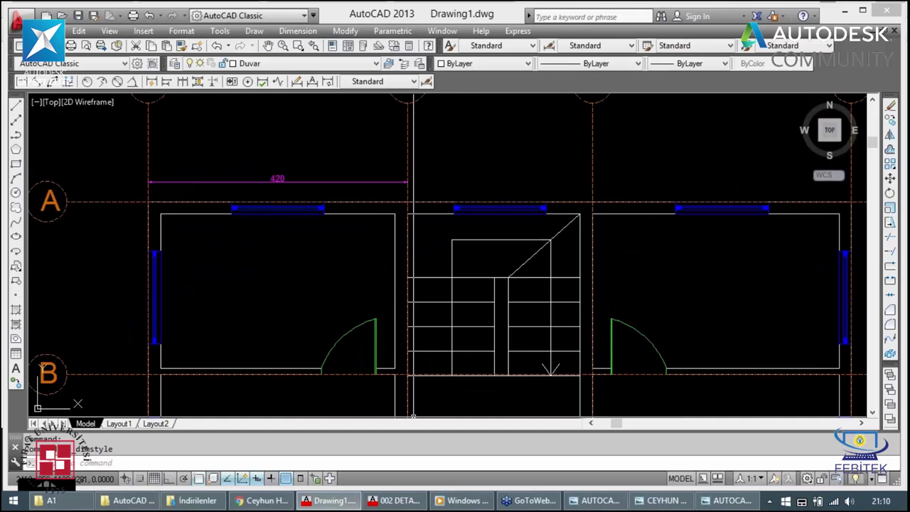
Step: Reopen ISO-25 and raise text height to 15 and arrow size to 9
left_click(427, 83)
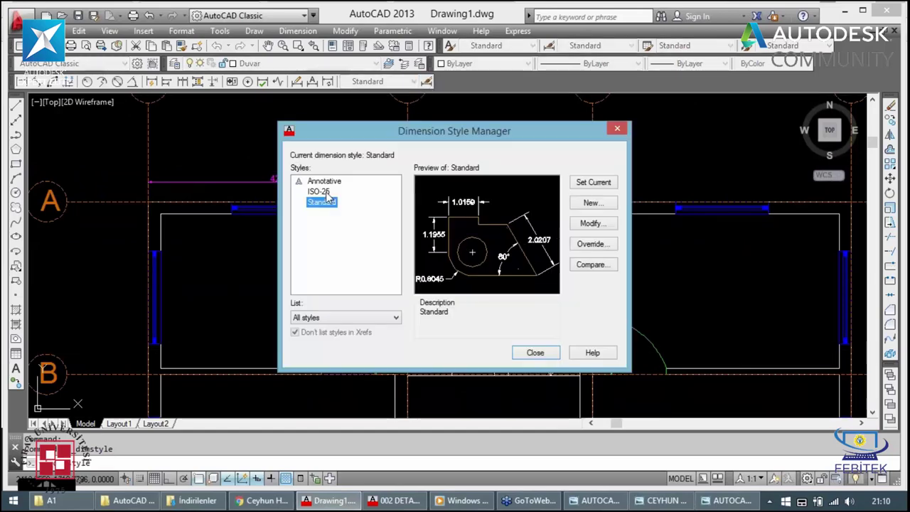
left_click(319, 191)
left_click(592, 203)
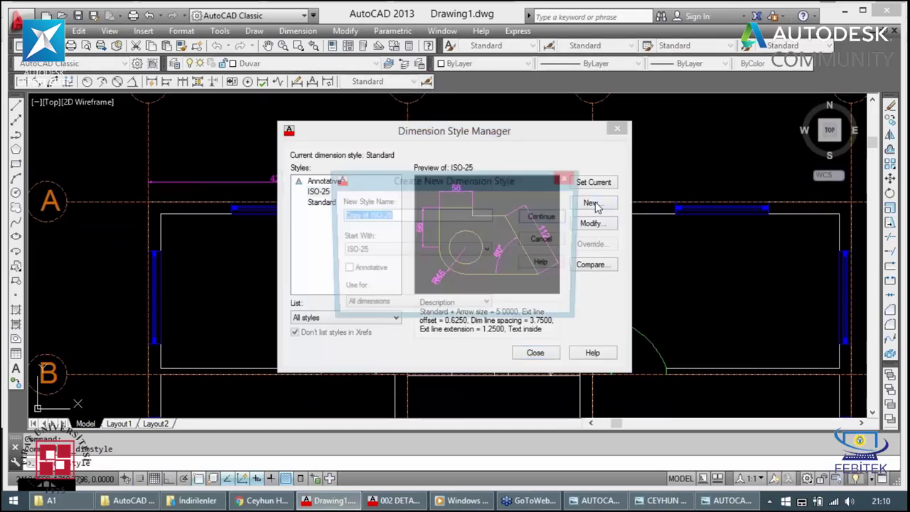
key("Escape")
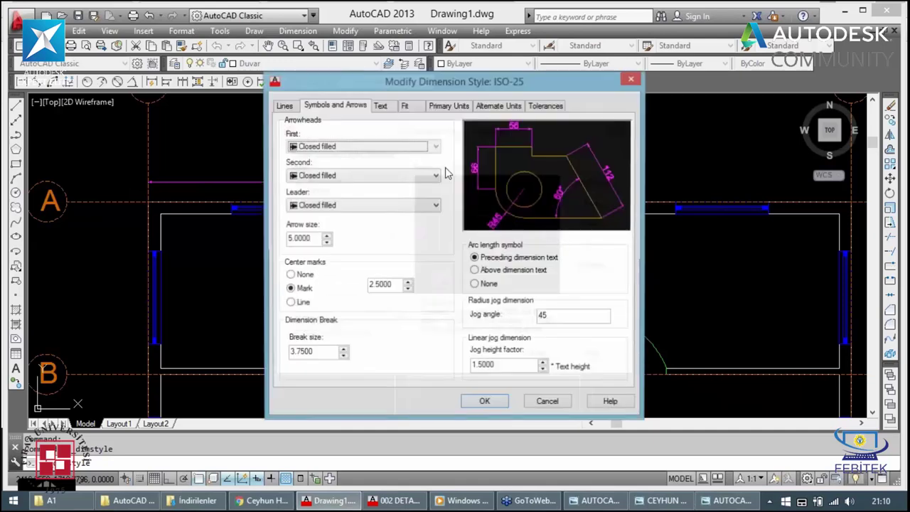
double_click(422, 201)
type("15")
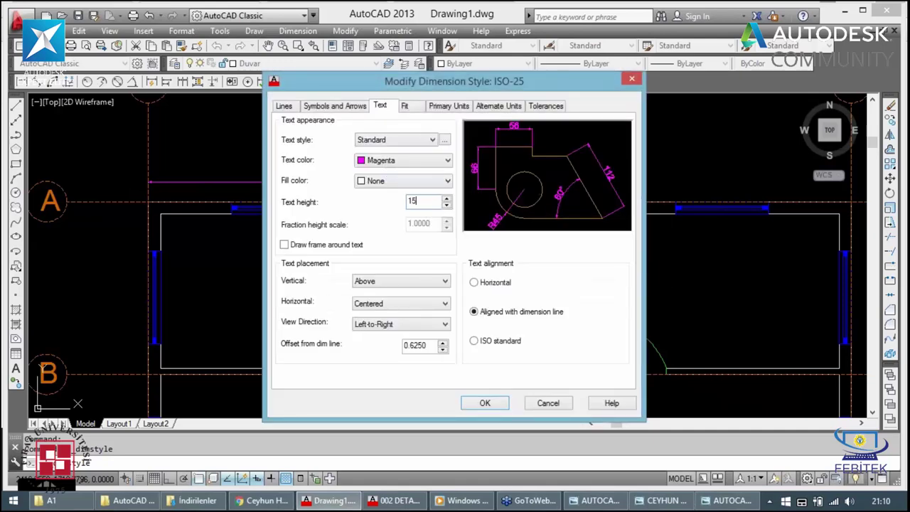
left_click(349, 105)
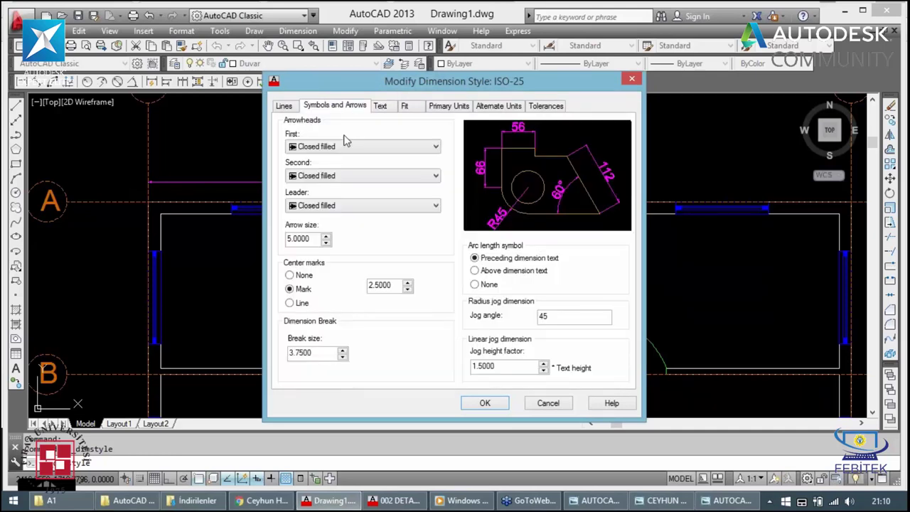
left_click_drag(309, 238, 253, 225)
type("9")
left_click(495, 412)
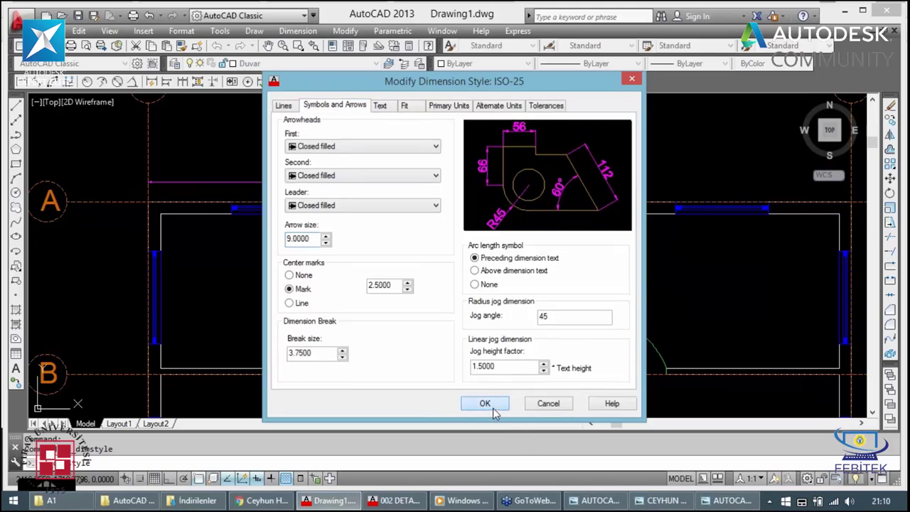
left_click(534, 351)
Step: Make ISO-25 the current dimension style
scroll(313, 232, "down", 3)
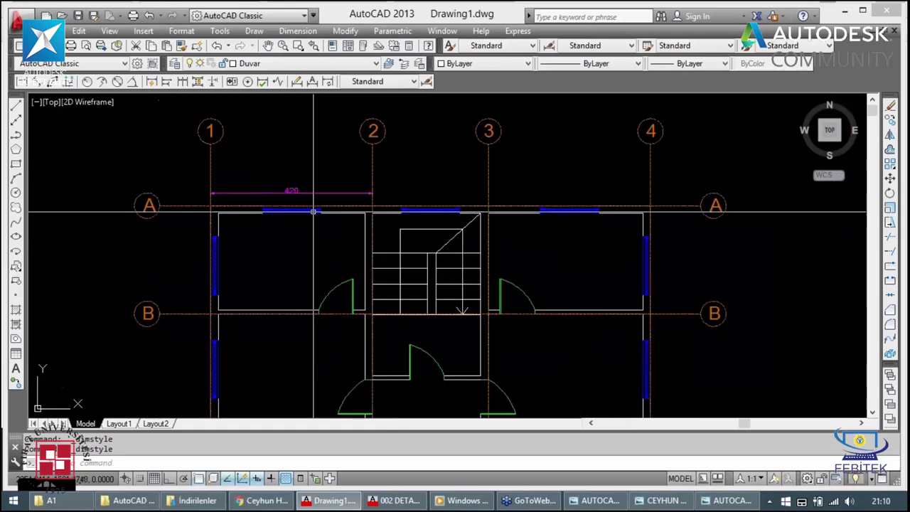
scroll(340, 135, "up", 3)
left_click(370, 81)
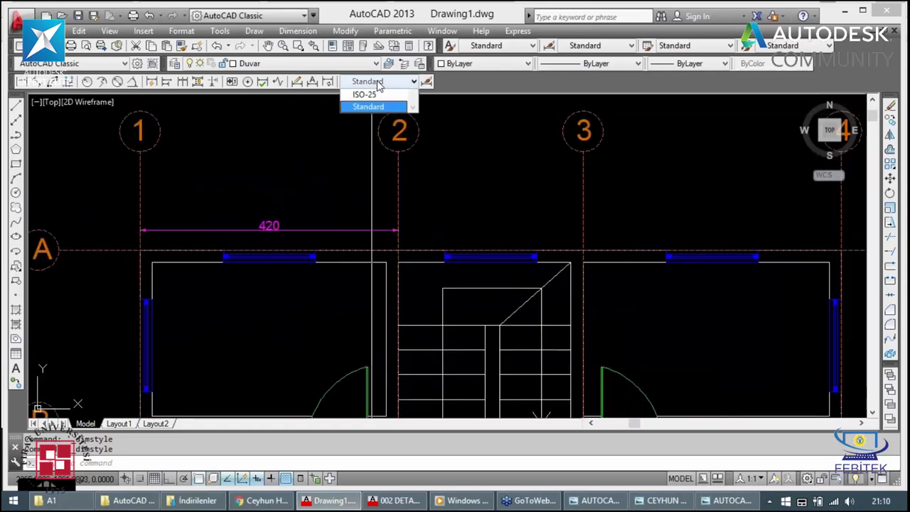
left_click(371, 93)
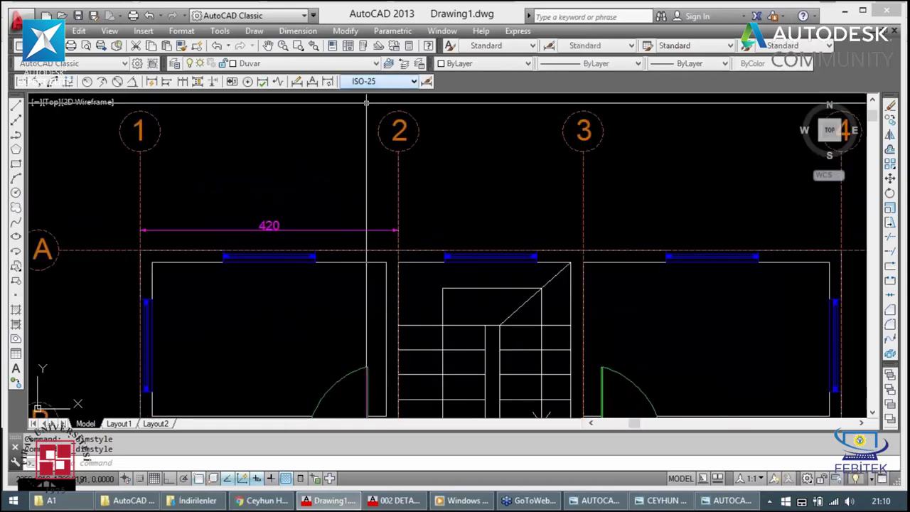
left_click(301, 146)
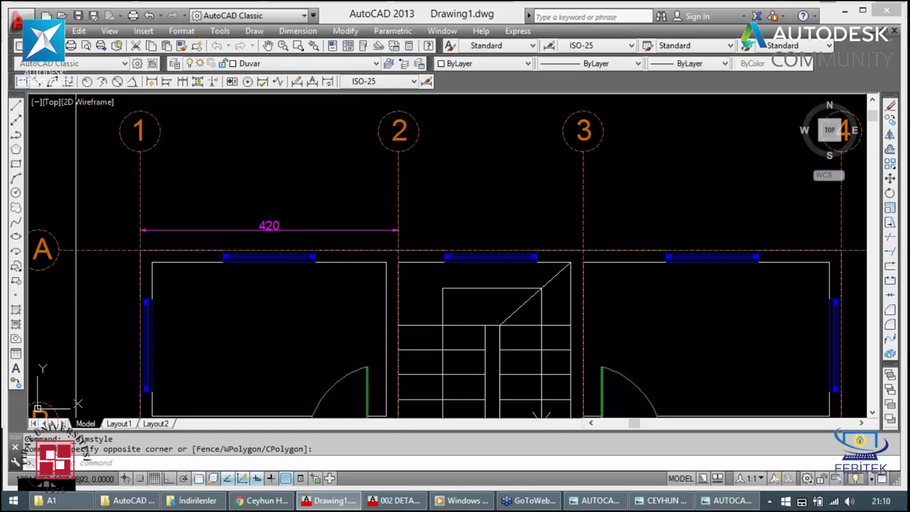
Step: Dimension grids 2–3 (300) and 3–4 (420) in line with the existing 420
left_click(151, 81)
left_click(398, 229)
left_click(582, 230)
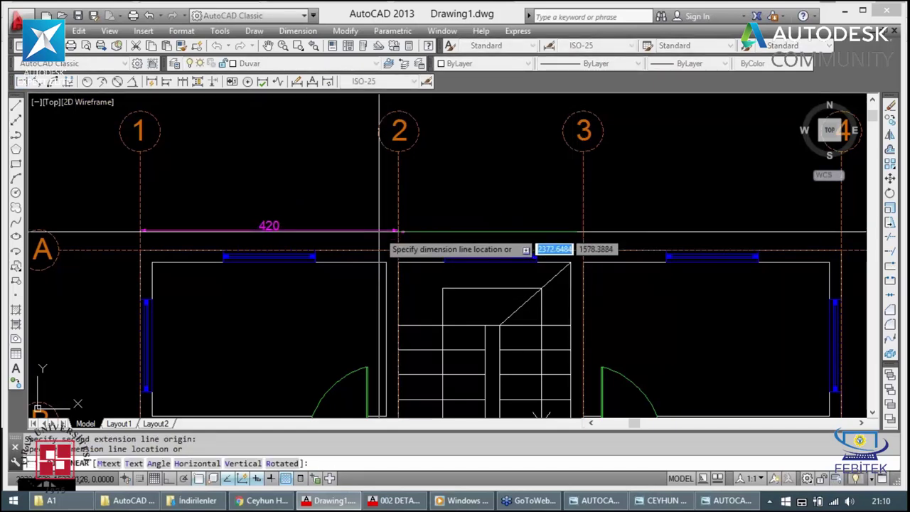
left_click(576, 230)
key("Return")
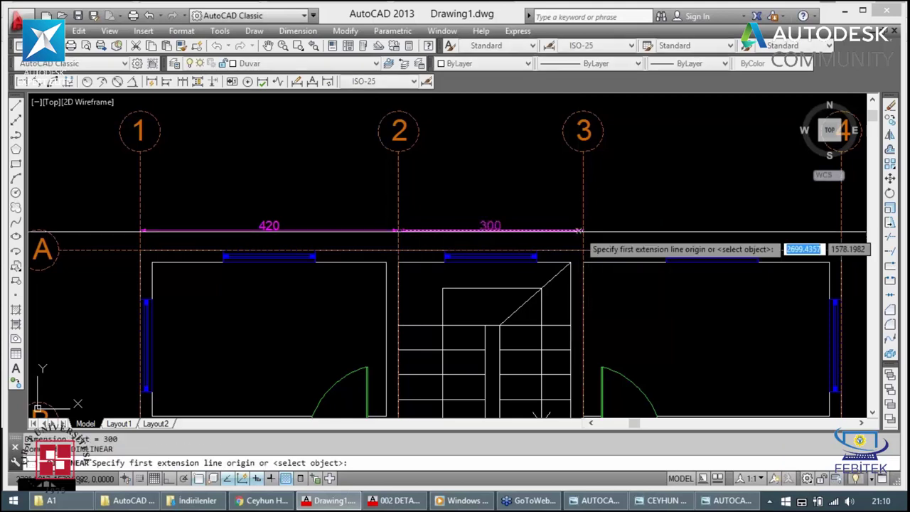
left_click(583, 230)
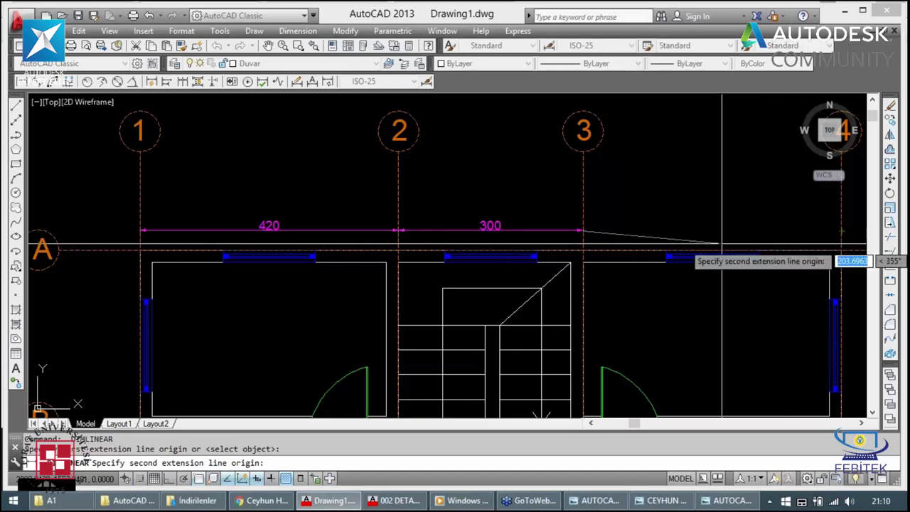
left_click(841, 231)
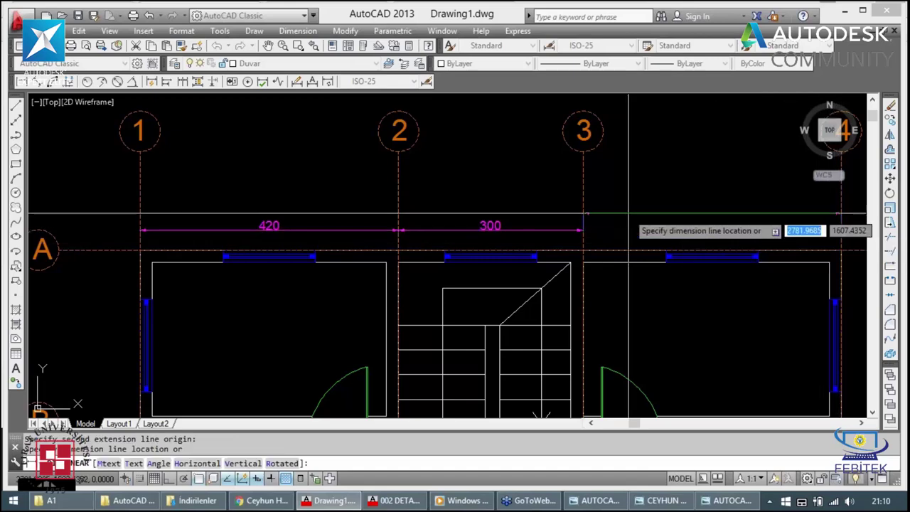
left_click(568, 229)
scroll(551, 223, "down", 4)
scroll(490, 213, "down", 1)
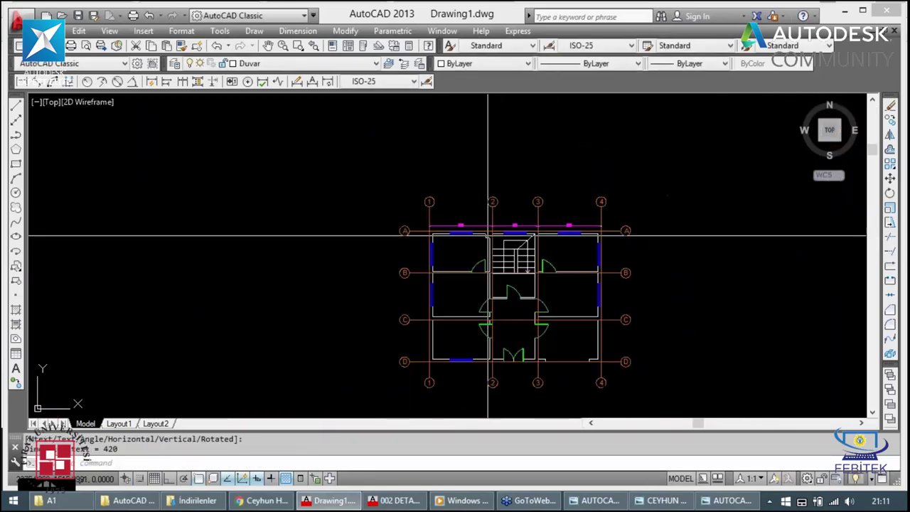
scroll(488, 211, "up", 3)
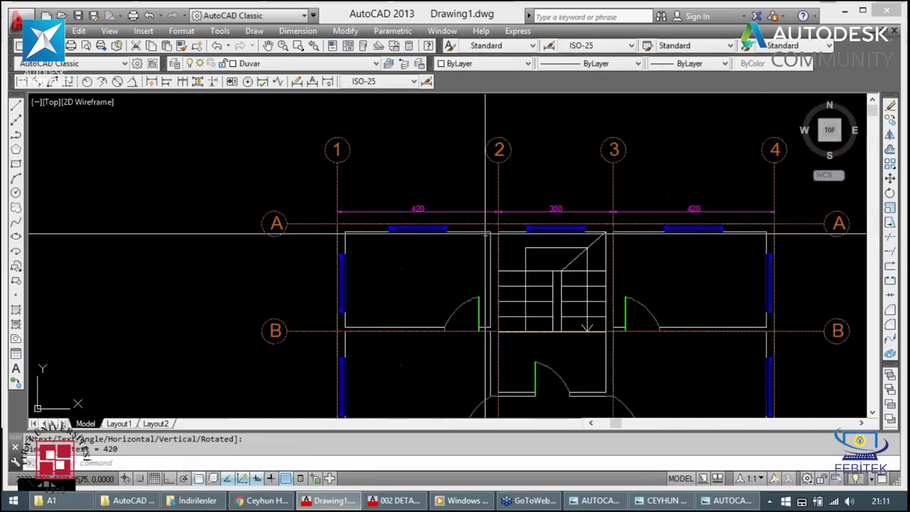
Step: Add an overall 1140 dimension from grid 1 to grid 4 above the chain
key("Return")
left_click(338, 210)
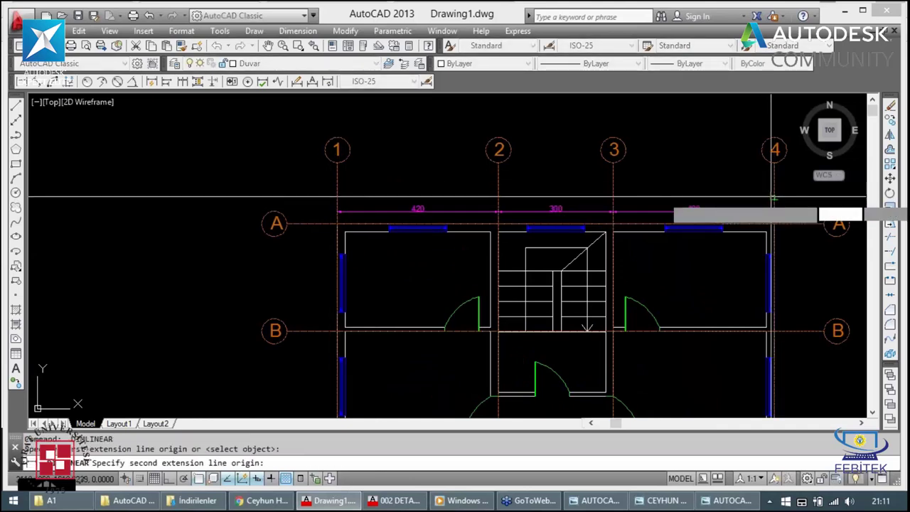
left_click(773, 199)
left_click(775, 194)
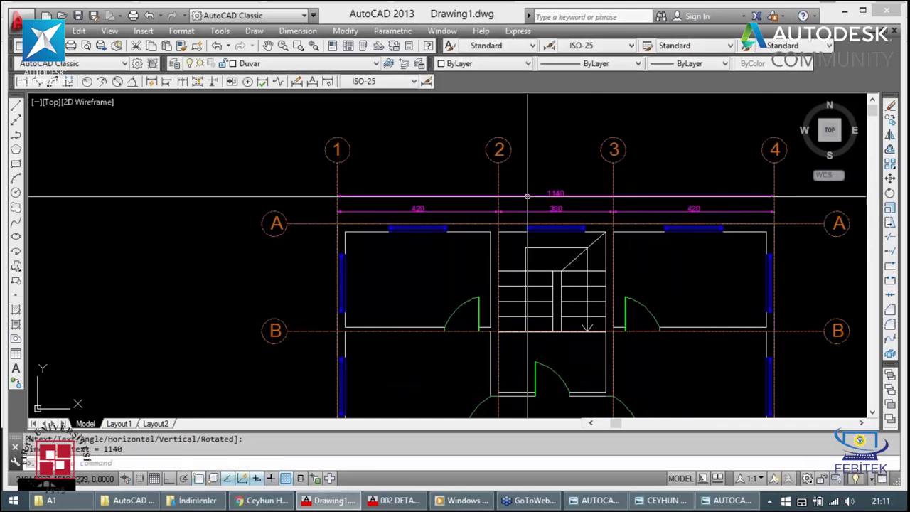
scroll(367, 212, "up", 2)
Step: Dimension rows A–B (280) and B–C (310) vertically on the plan's left side
key("Return")
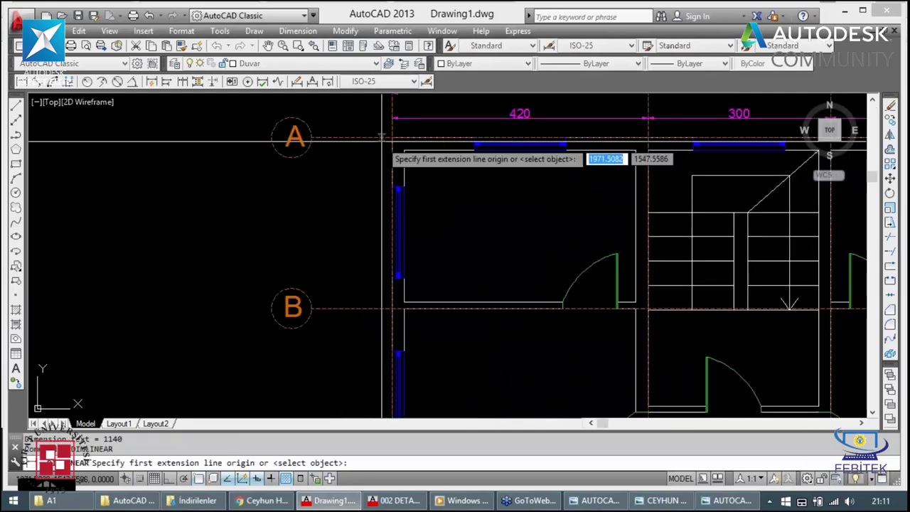
left_click(391, 138)
left_click(392, 308)
left_click(371, 308)
key("Return")
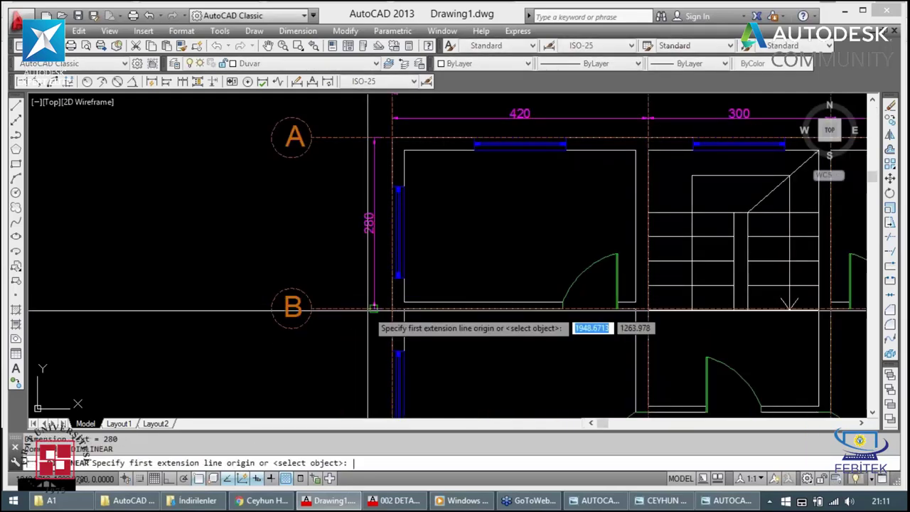
left_click(373, 308)
scroll(373, 307, "down", 4)
left_click(375, 397)
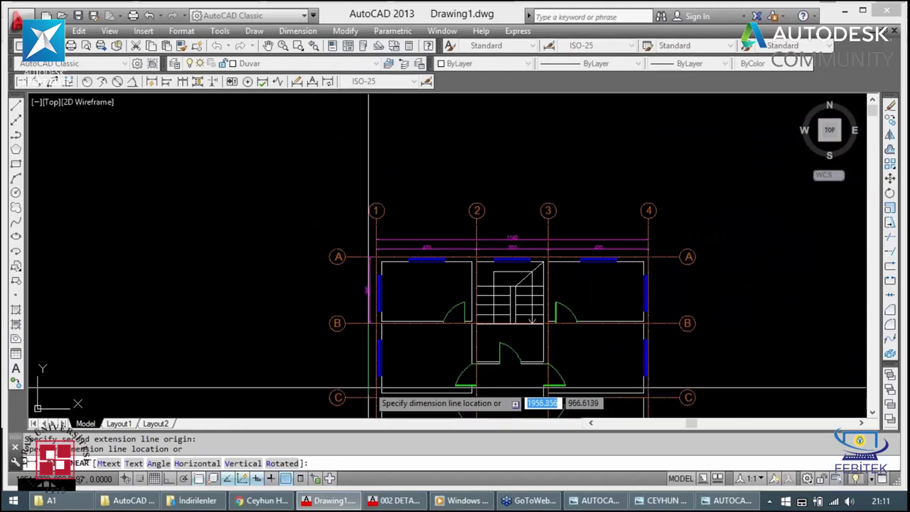
left_click(368, 305)
Step: Add the 280 dimension for rows C–D to complete the vertical chain
scroll(366, 369, "up", 3)
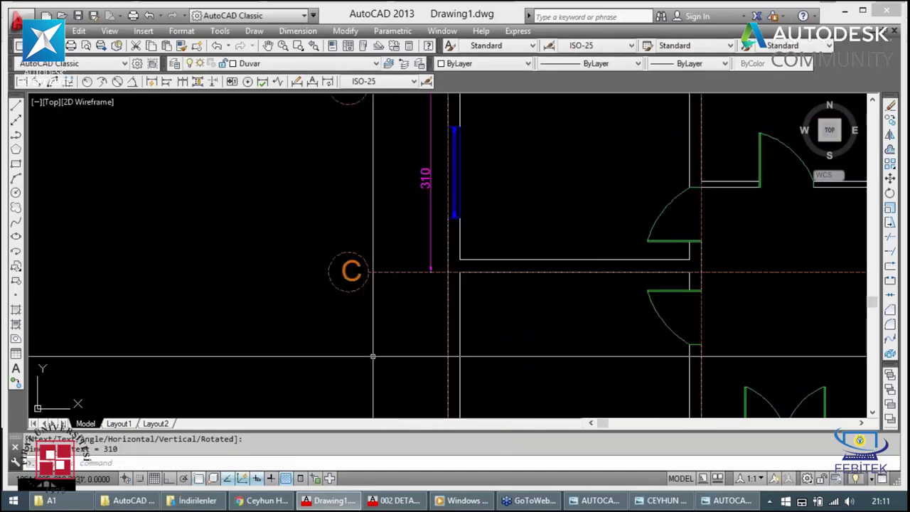
scroll(367, 367, "down", 2)
scroll(373, 359, "down", 4)
scroll(386, 341, "up", 4)
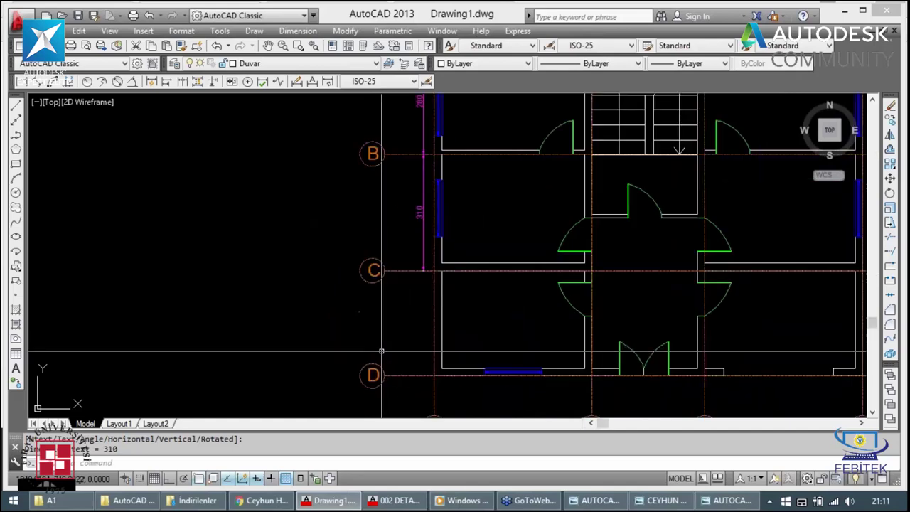
key("Return")
left_click(426, 271)
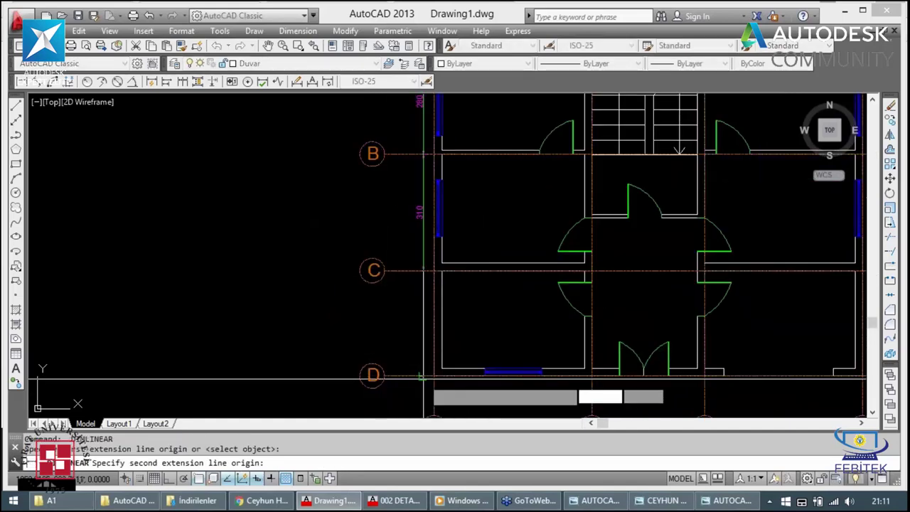
left_click(426, 375)
left_click(424, 261)
key("Escape")
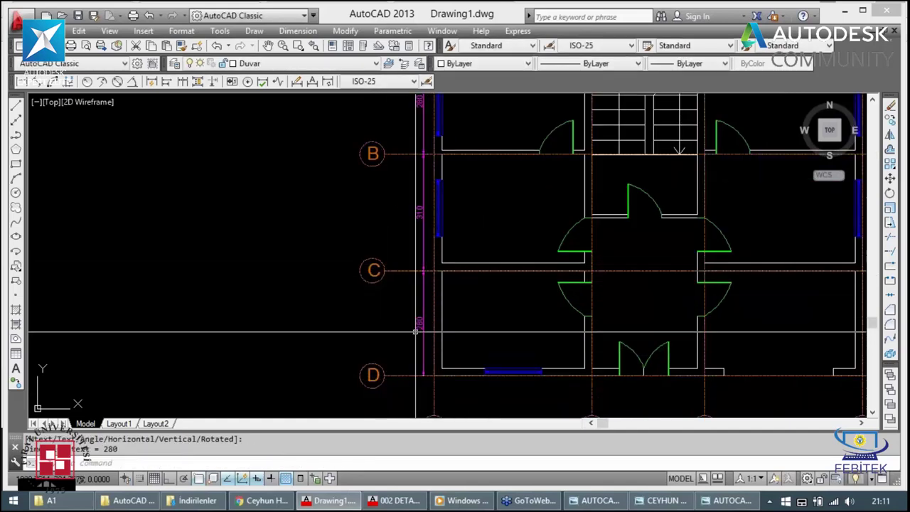
scroll(405, 269, "up", 4)
scroll(405, 269, "down", 3)
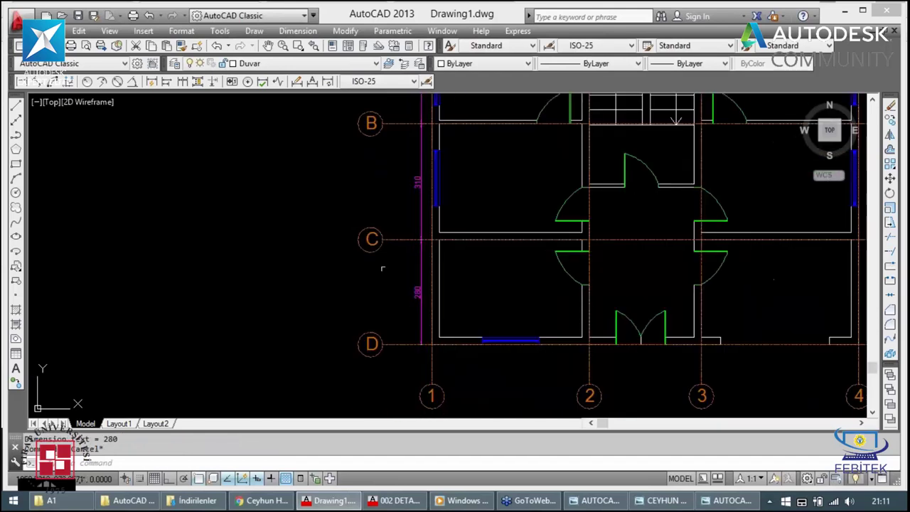
Step: Draw a short horizontal line left of the plan between axes C and D
type("l")
key("Return")
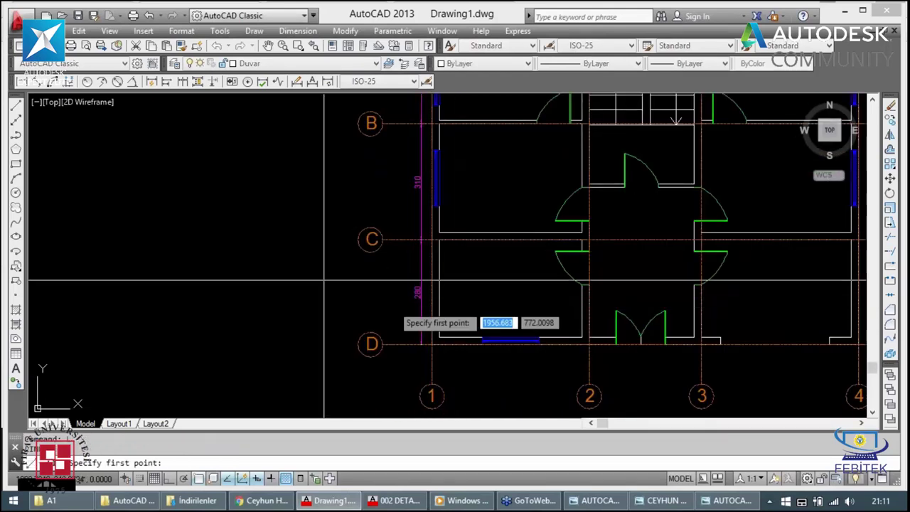
left_click(297, 273)
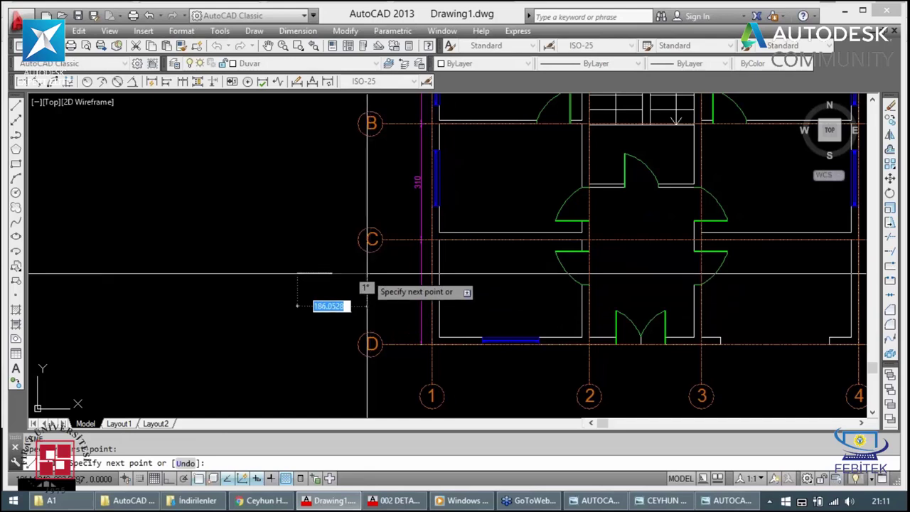
left_click(366, 273)
key("Escape")
key("Escape")
key("Return")
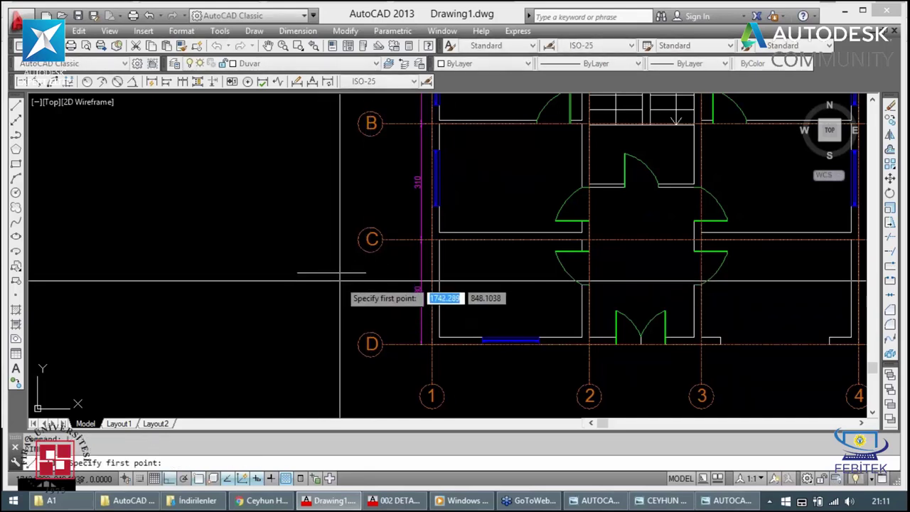
key("Escape")
Step: Turn object snap off with F3 and start a new line
key("F3")
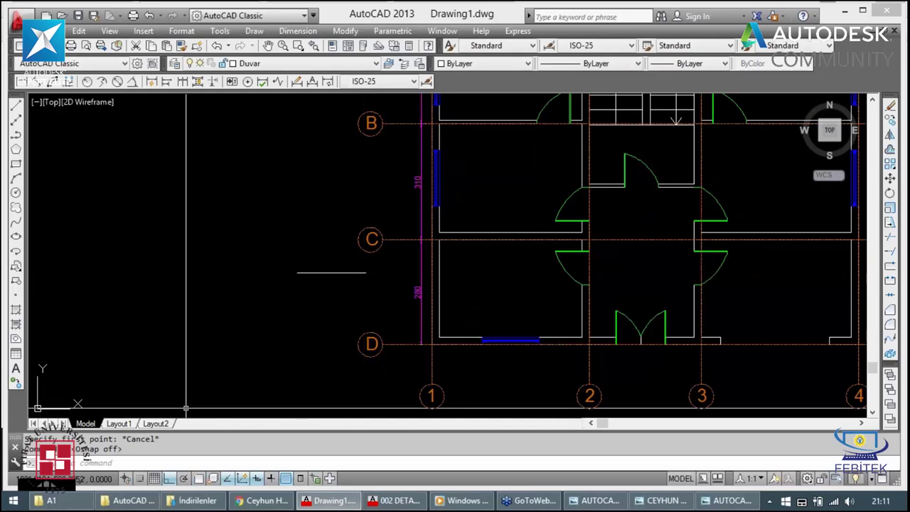
scroll(370, 270, "up", 4)
scroll(367, 283, "up", 2)
key("Return")
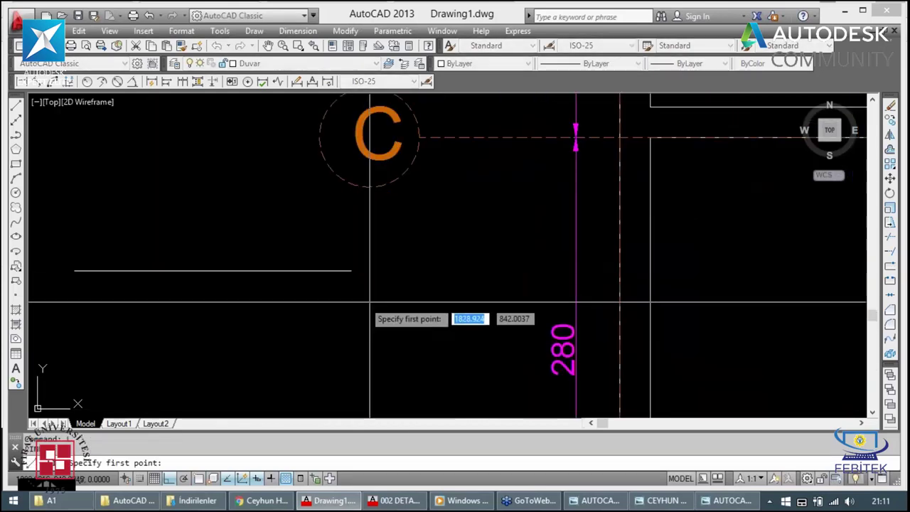
scroll(381, 289, "down", 2)
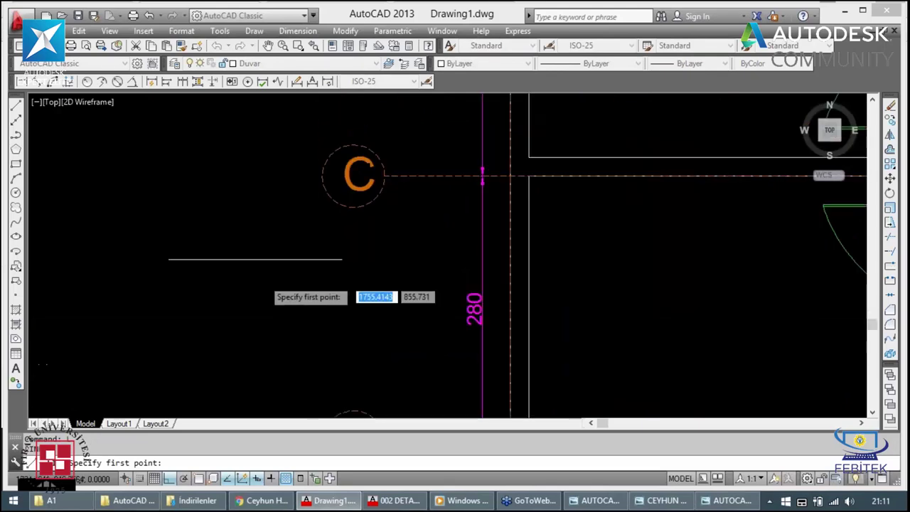
scroll(263, 278, "down", 2)
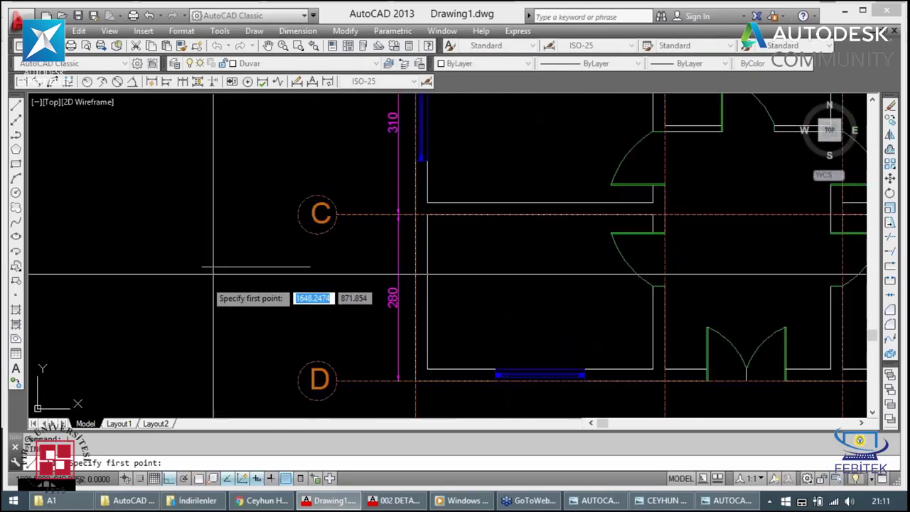
Step: Turn object snap back on, cancel the line, and bring up the Object Snap settings
key("F3")
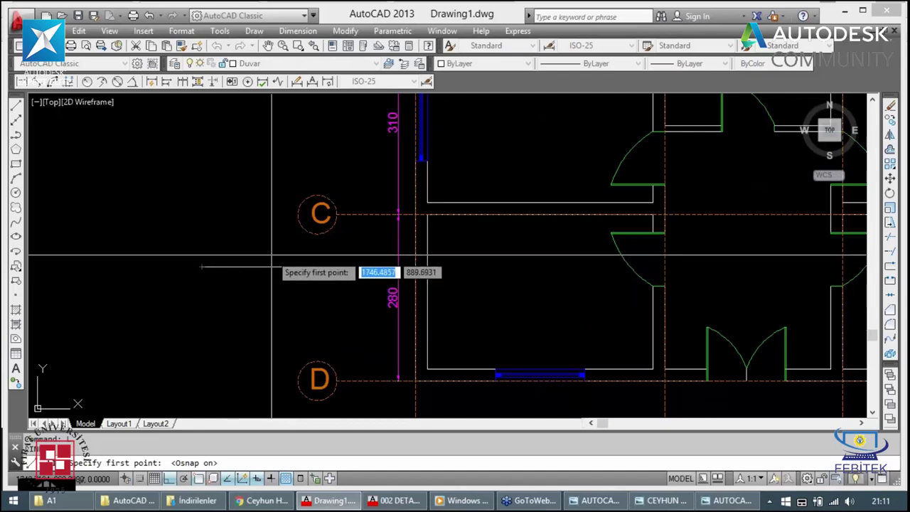
key("Escape")
left_click(229, 245)
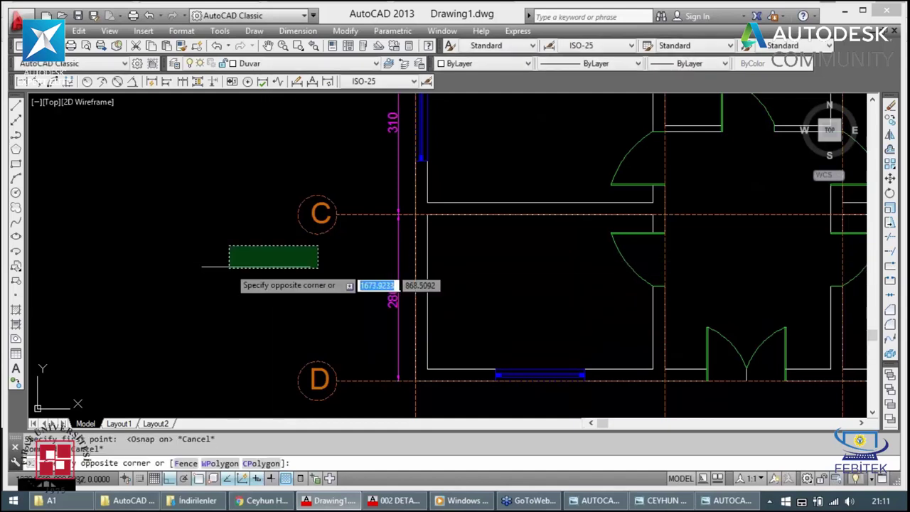
key("Escape")
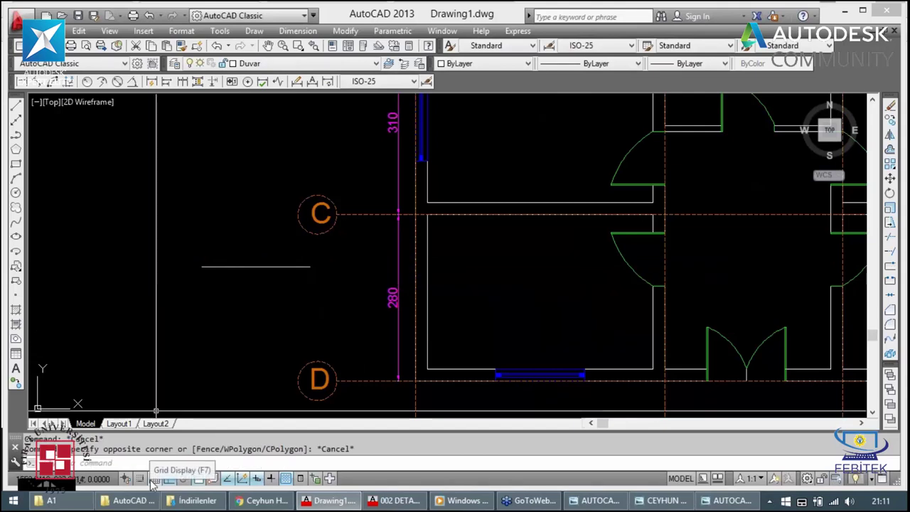
right_click(154, 478)
left_click(182, 455)
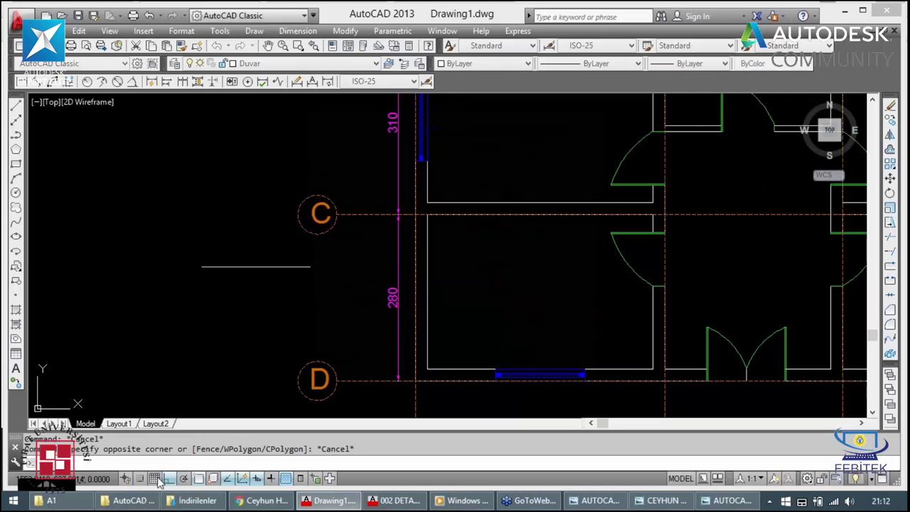
left_click(431, 126)
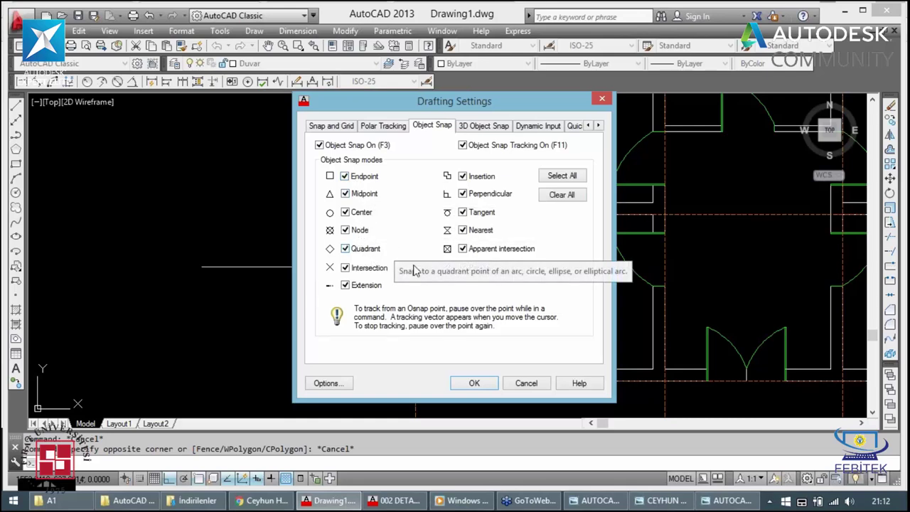
Step: Clear all object snap modes, then enable every one with Select All
left_click(571, 196)
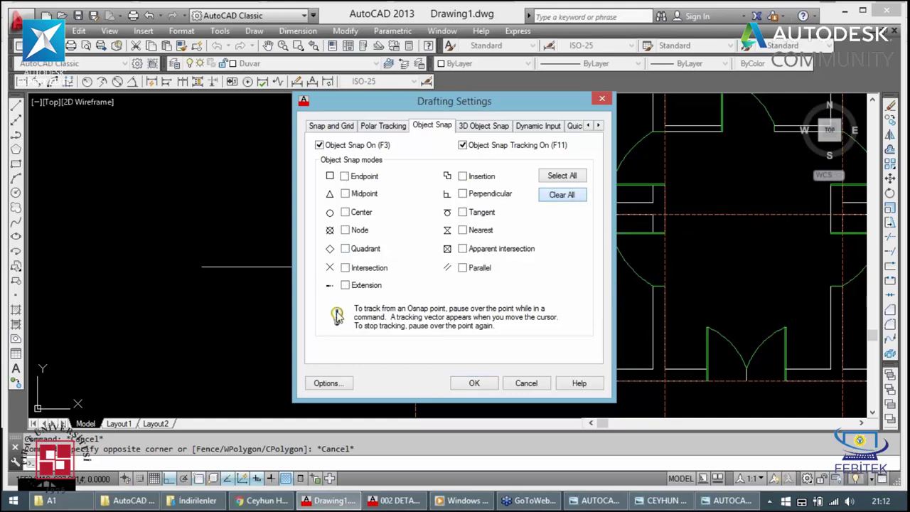
left_click(562, 178)
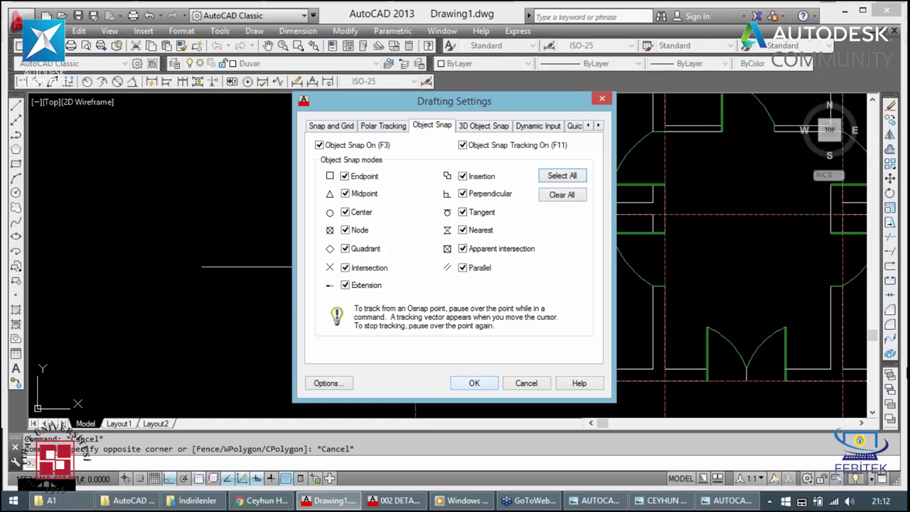
Step: Confirm the object snap settings and cancel a stray line command
left_click(473, 383)
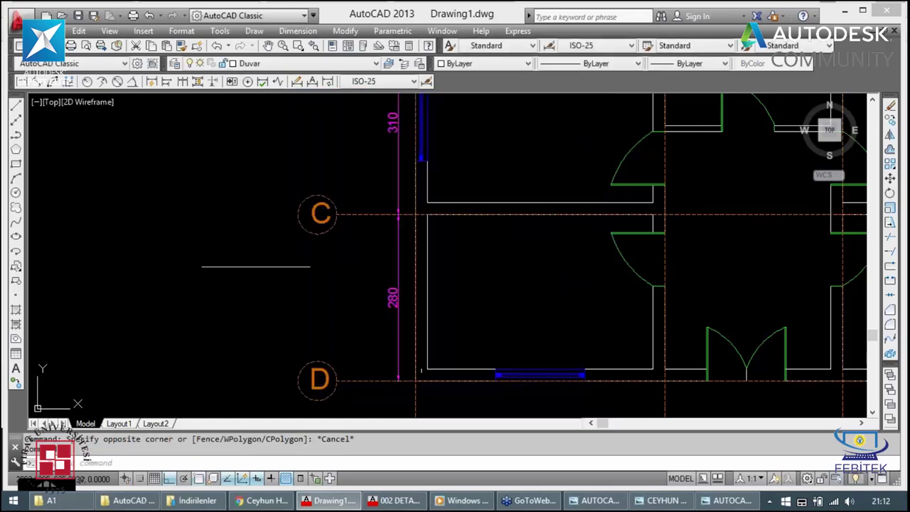
type("l")
key("Return")
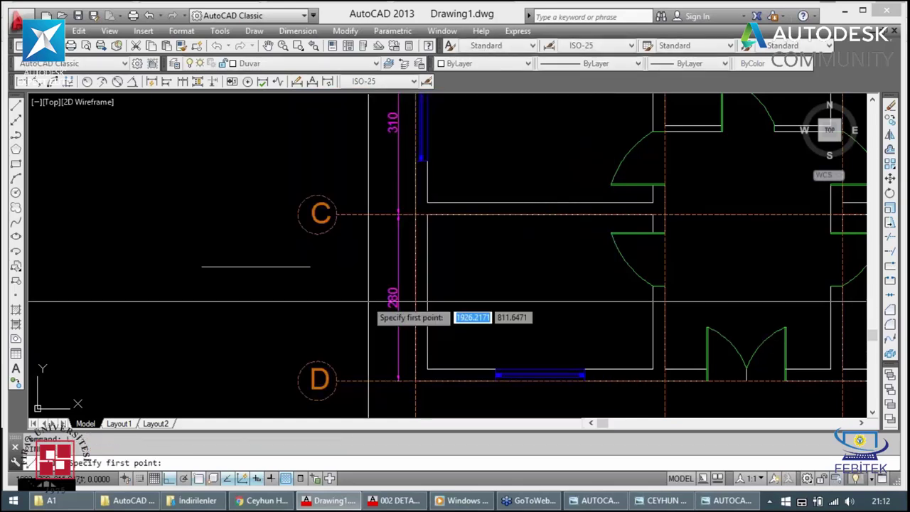
scroll(368, 301, "down", 5)
scroll(350, 280, "up", 3)
key("Escape")
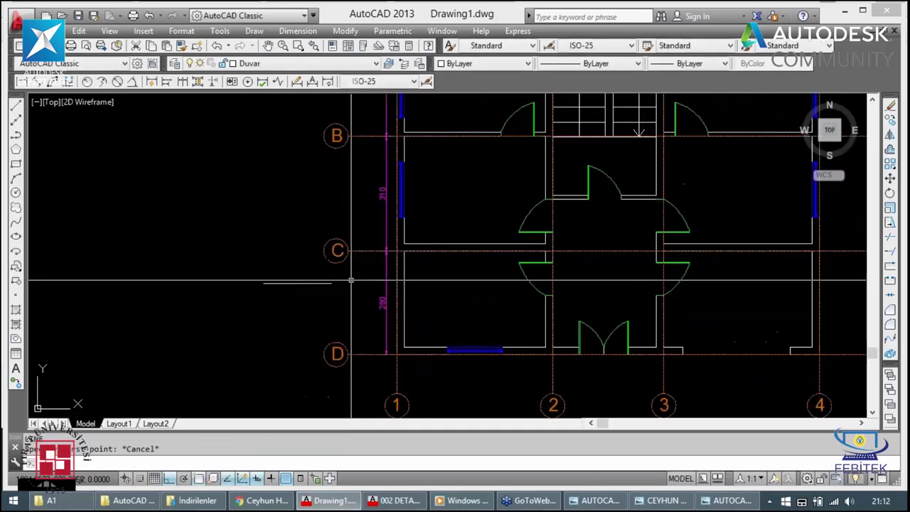
key("Escape")
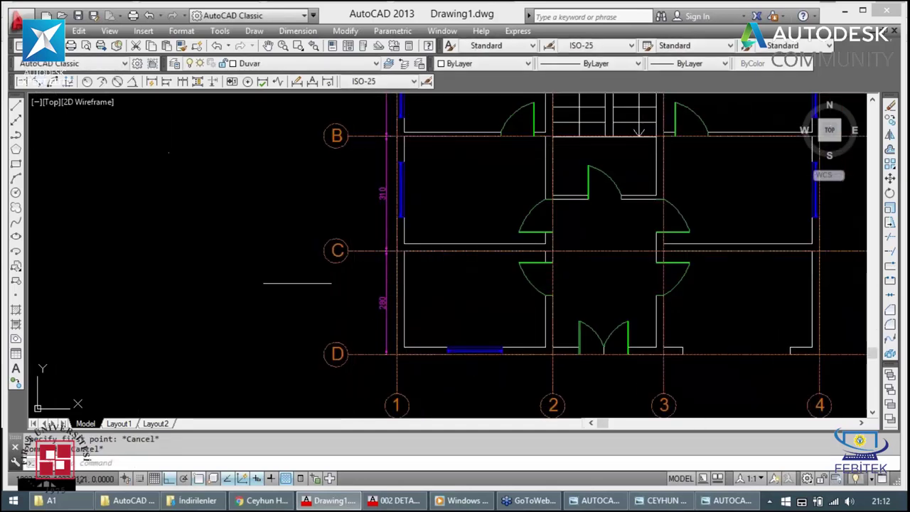
Step: Add the 870 overall vertical dimension from axis D to axis A on the left
type("DLI")
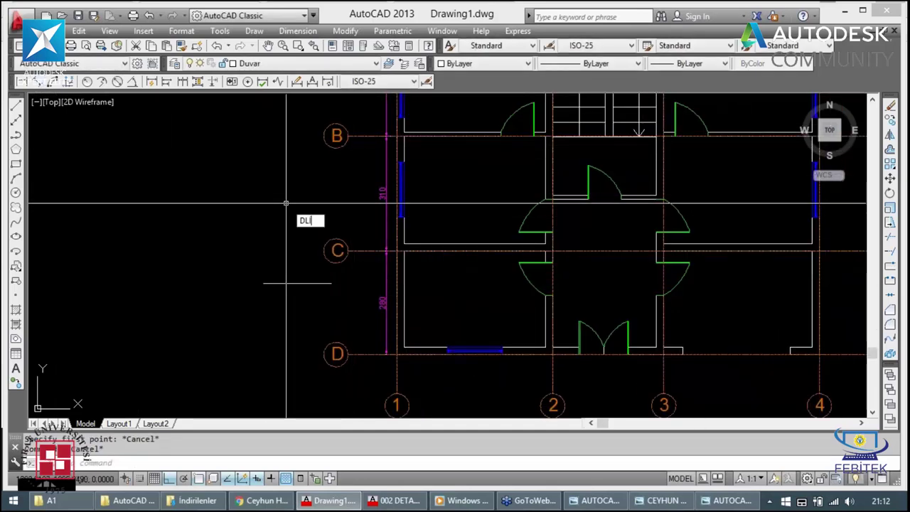
key("Return")
type("DL")
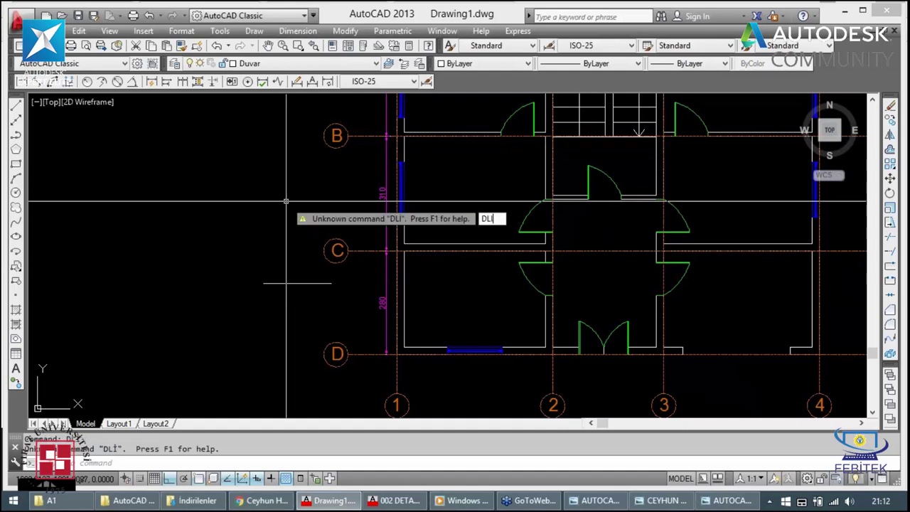
key("Return")
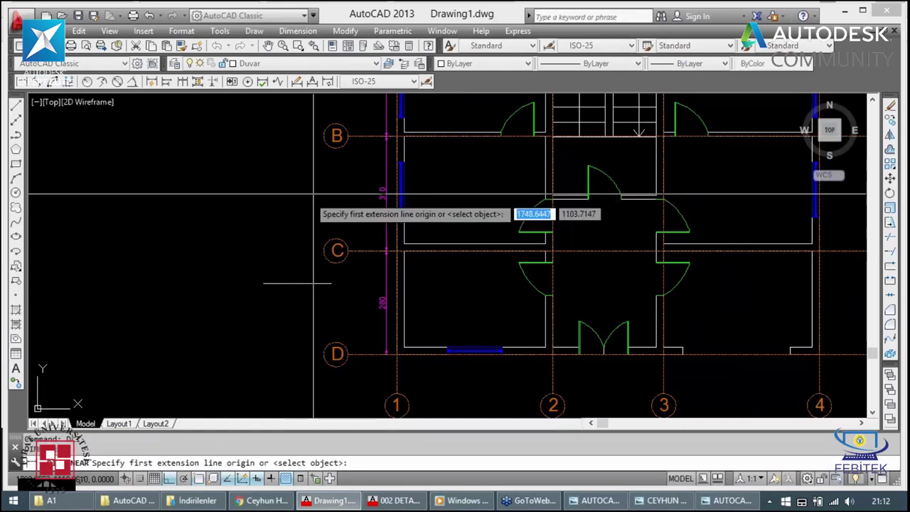
scroll(348, 195, "down", 3)
scroll(355, 269, "up", 4)
left_click(355, 270)
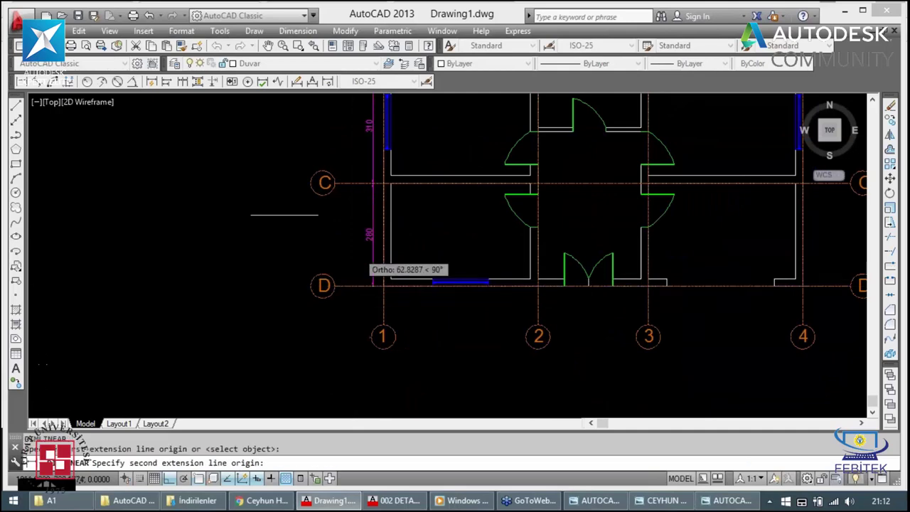
scroll(352, 256, "down", 4)
scroll(359, 170, "up", 4)
left_click(369, 129)
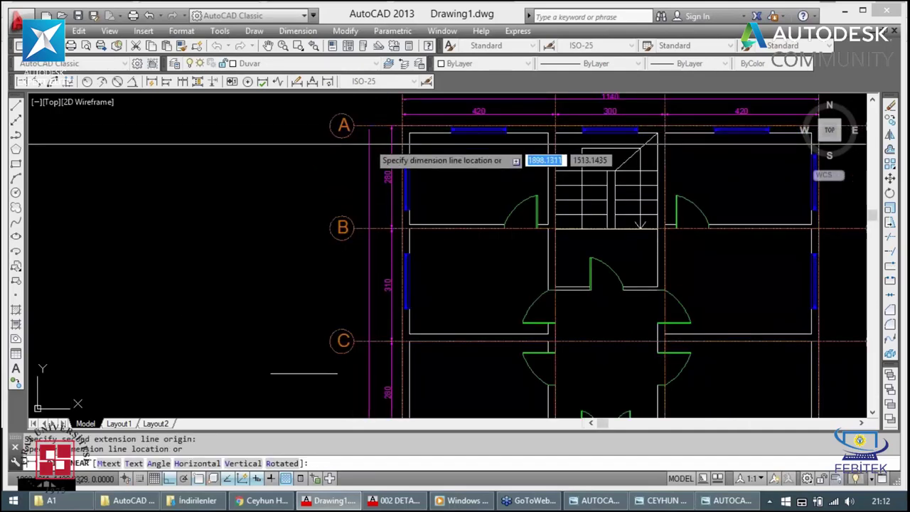
left_click(372, 157)
scroll(384, 199, "down", 2)
scroll(395, 301, "down", 2)
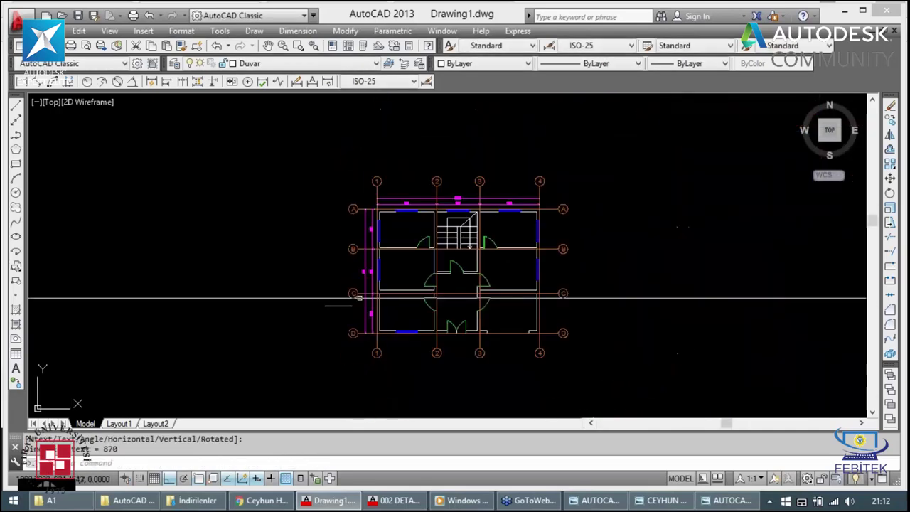
scroll(398, 305, "up", 4)
scroll(397, 311, "down", 2)
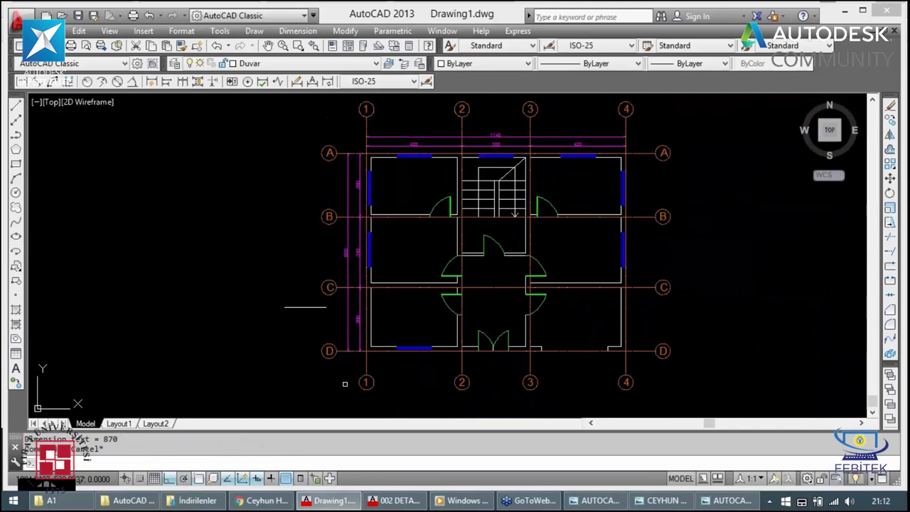
key("Escape")
scroll(358, 338, "up", 2)
scroll(358, 339, "down", 2)
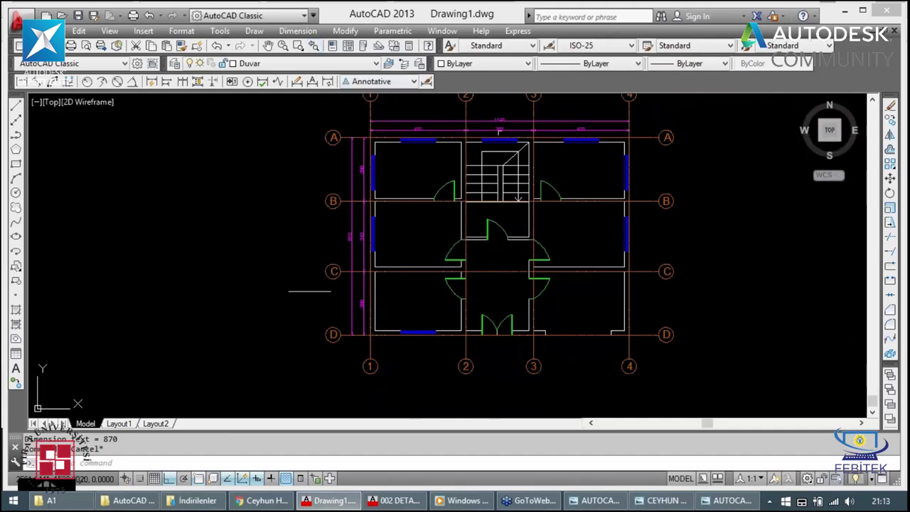
scroll(671, 152, "up", 2)
scroll(639, 156, "down", 2)
Step: Dimension axes A–B (280) and B–C (310) on the right side
type("DLI")
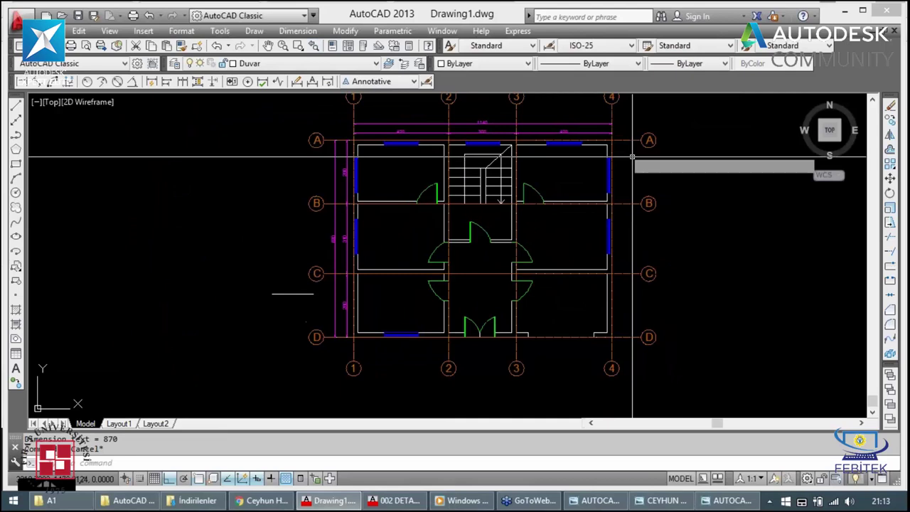
key("Return")
scroll(619, 147, "up", 2)
key("Escape")
key("Escape")
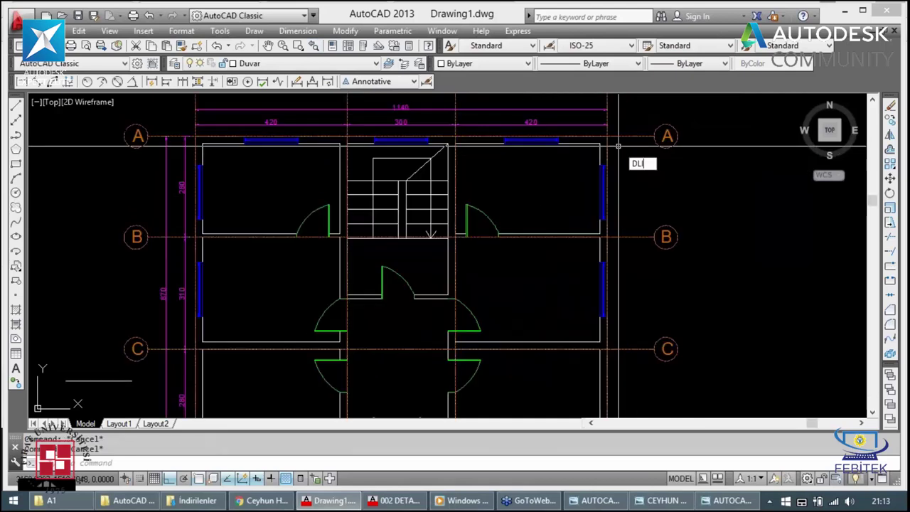
left_click(616, 137)
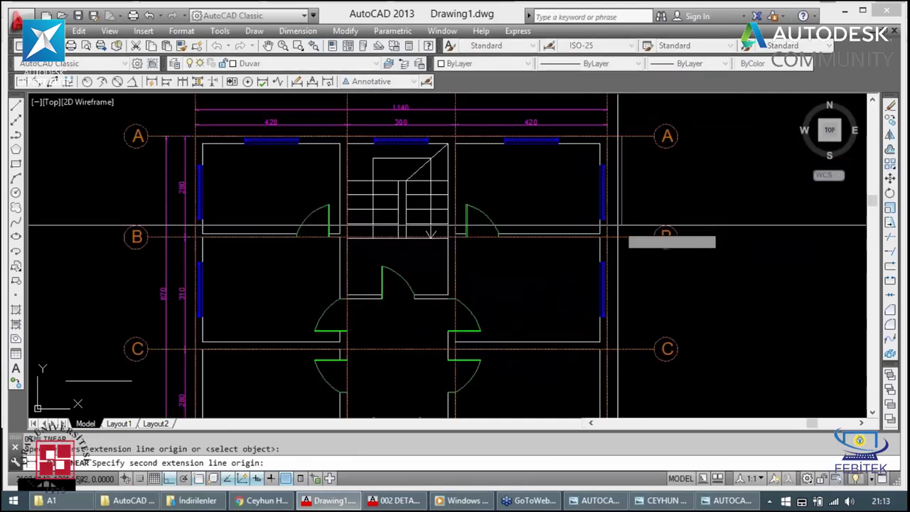
left_click(616, 236)
left_click(620, 236)
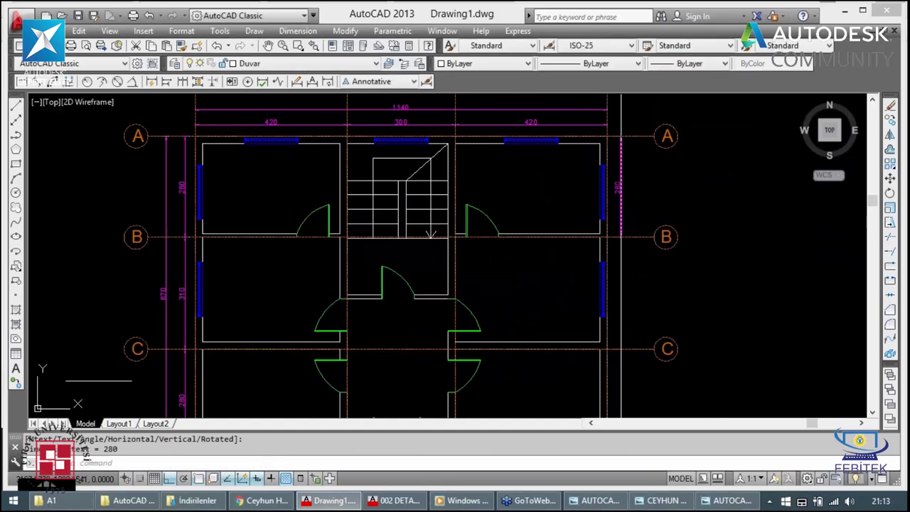
key("Return")
left_click(621, 236)
left_click(620, 349)
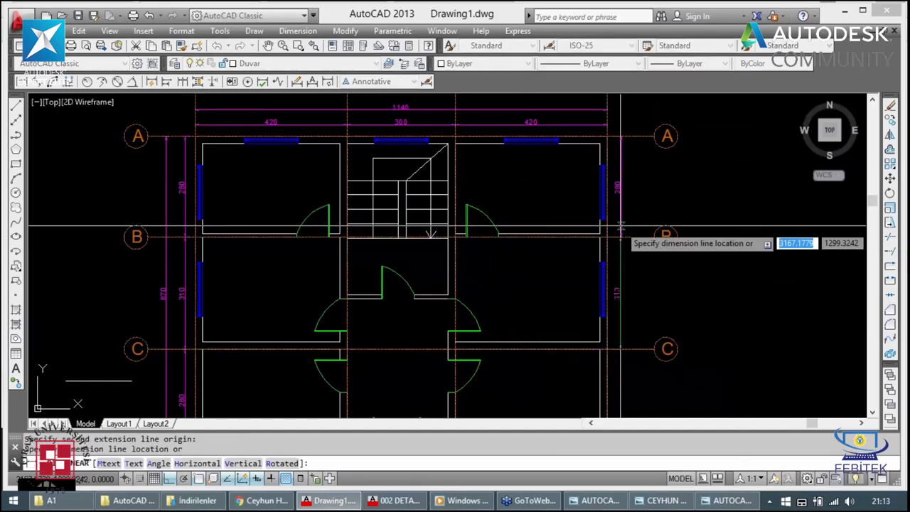
left_click(618, 229)
scroll(617, 306, "up", 3)
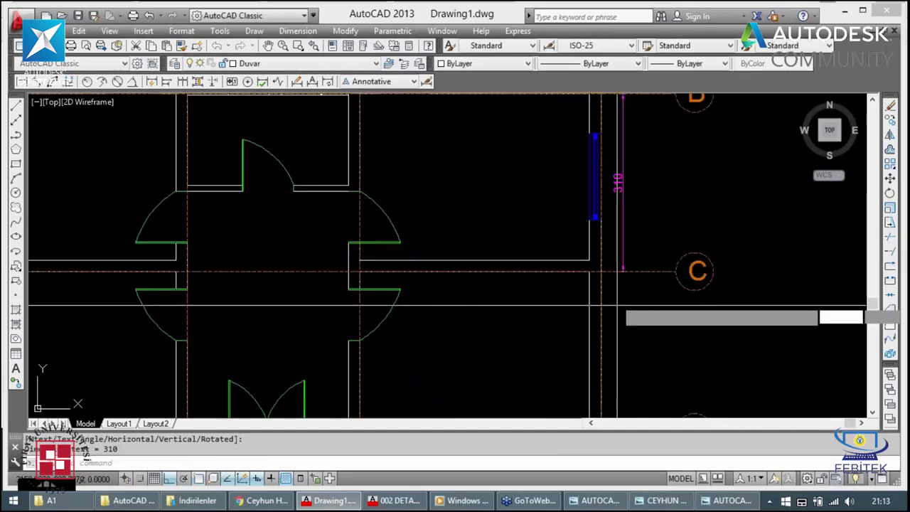
Step: Add the right-side 280 dimension for C–D and the 870 overall dimension
key("Return")
left_click(619, 270)
scroll(616, 288, "down", 3)
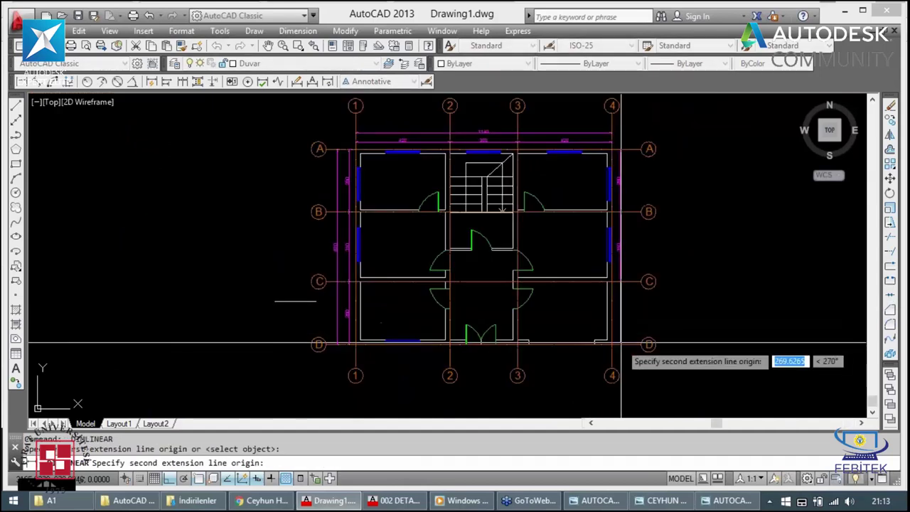
left_click(621, 344)
left_click(624, 266)
key("Escape")
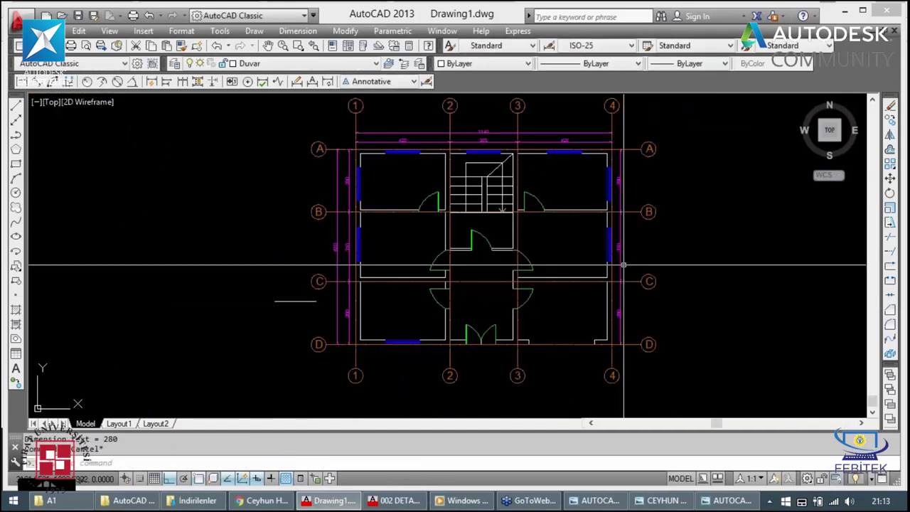
key("Return")
left_click(628, 342)
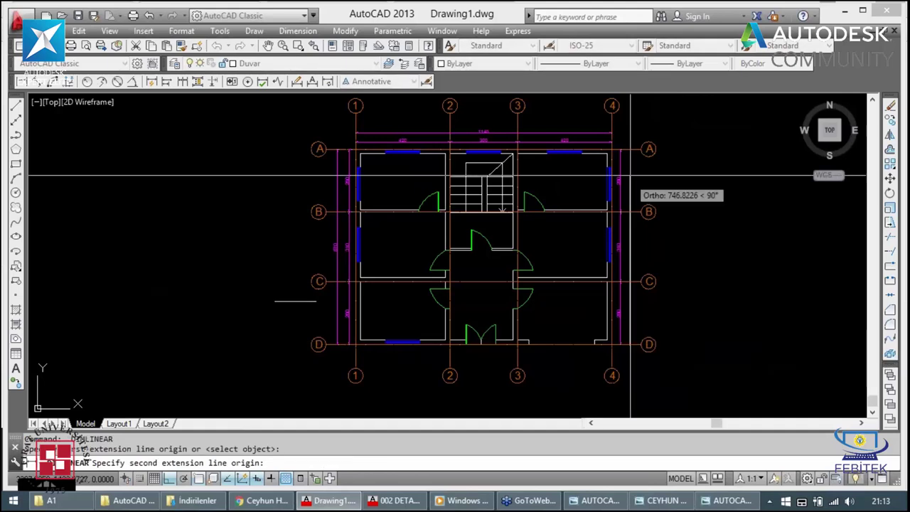
left_click(630, 150)
left_click(630, 169)
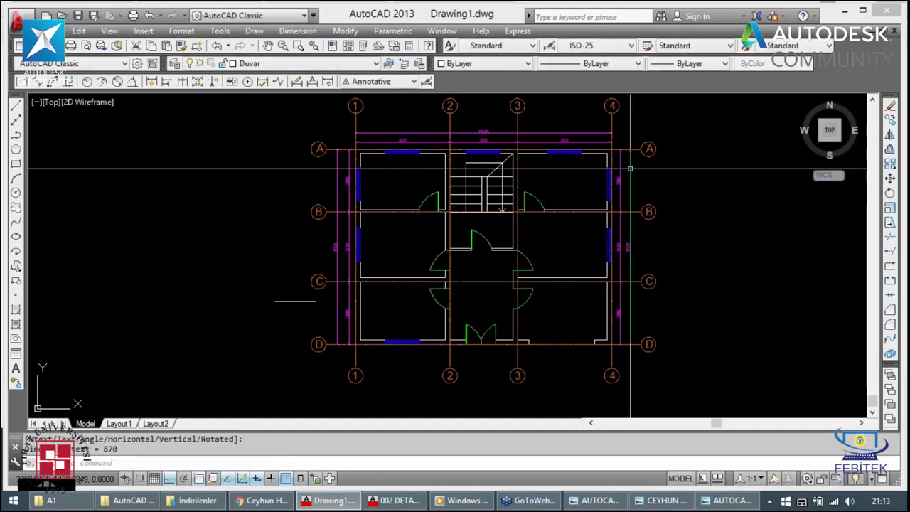
key("Escape")
key("Escape")
Step: Draw and erase a test circle, then open the Tools menu for acad.pgp
type("c")
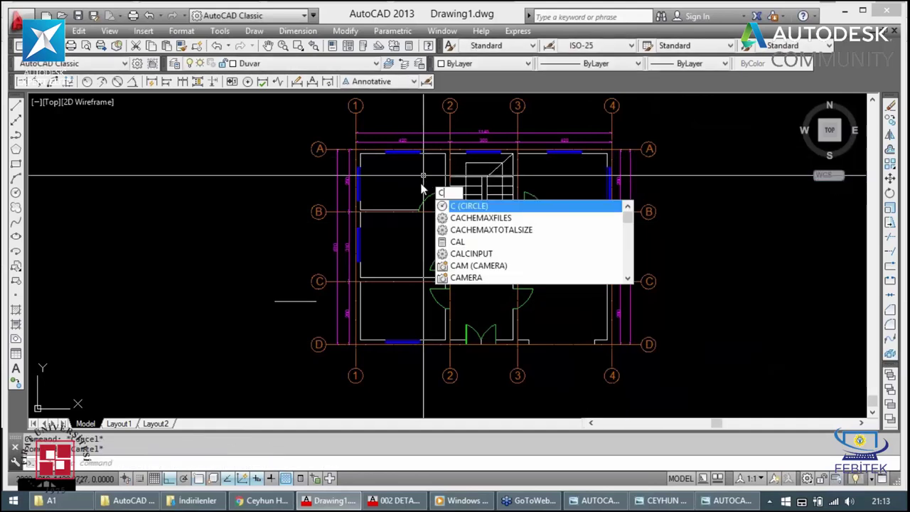
key("Return")
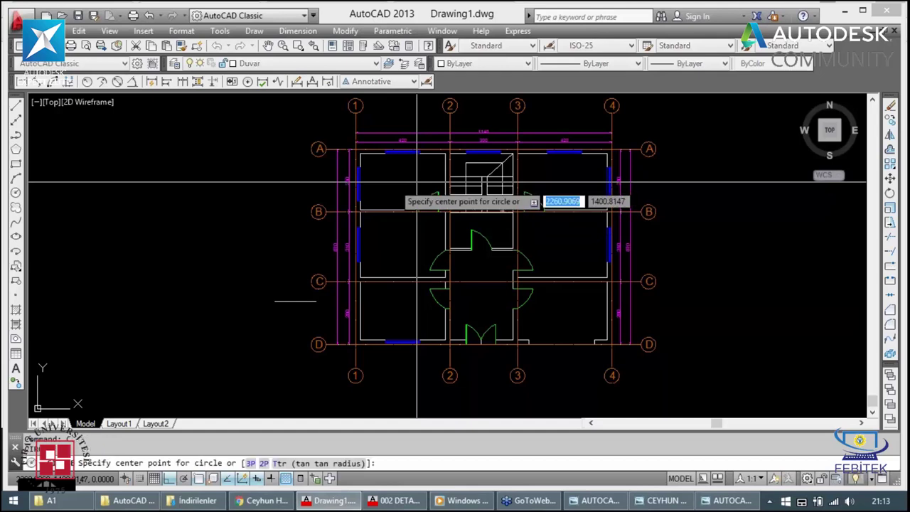
left_click(283, 242)
left_click(280, 275)
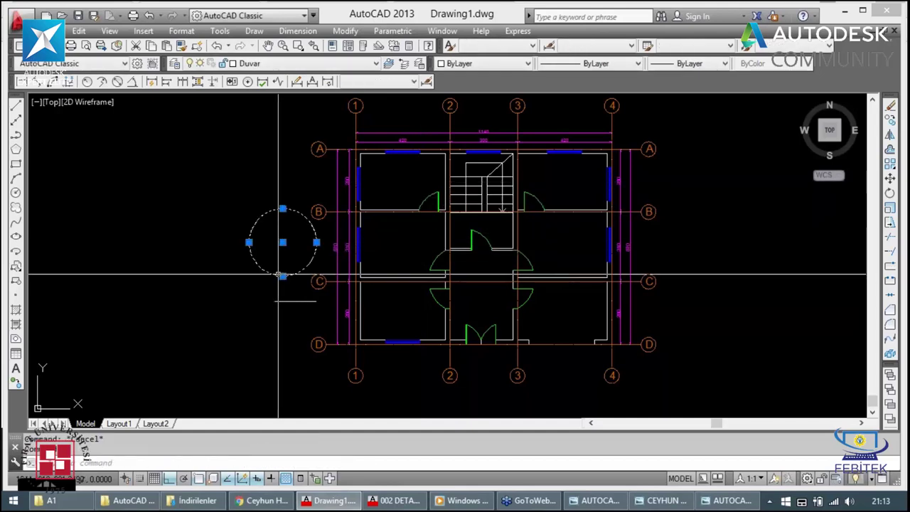
key("Delete")
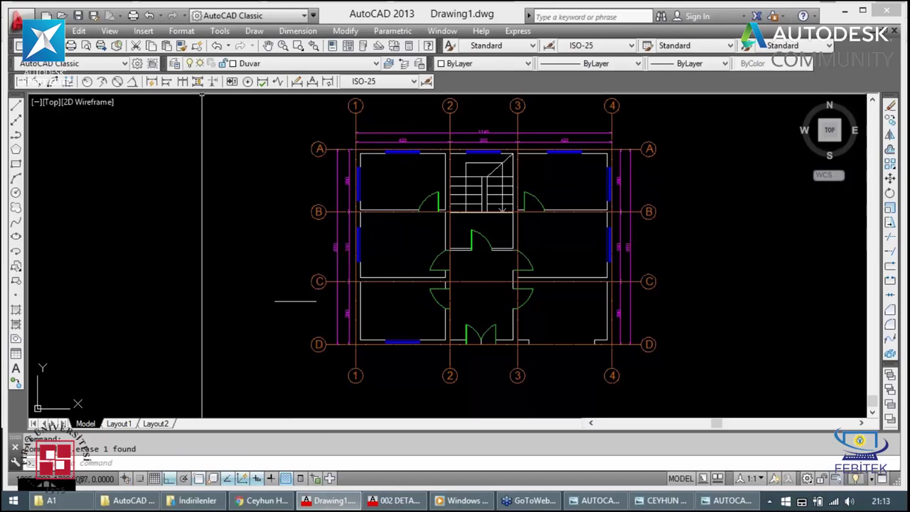
left_click(221, 31)
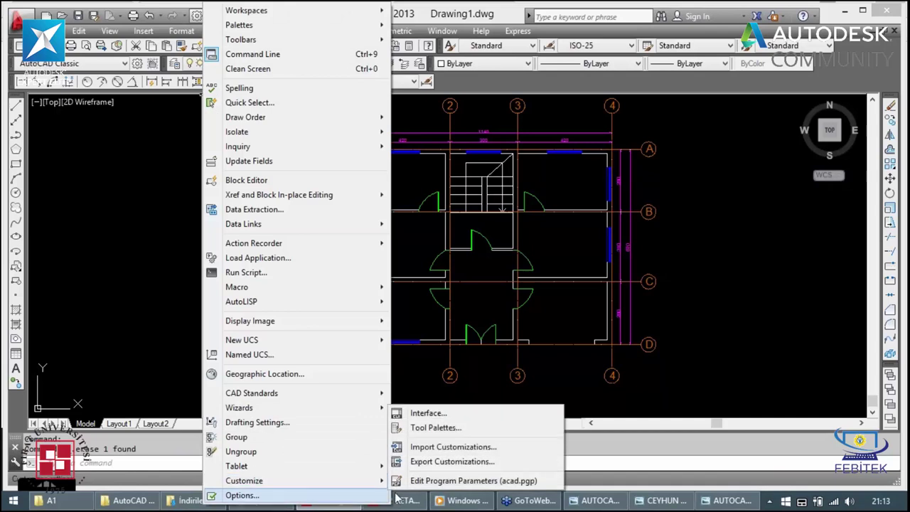
mouse_move(244, 481)
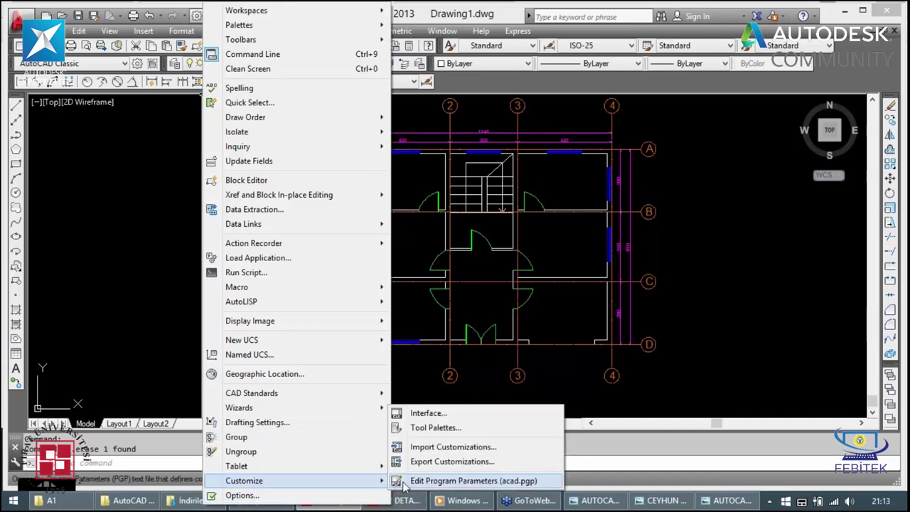
Step: Open acad.pgp in Notepad and search it for the circle alias
left_click(412, 481)
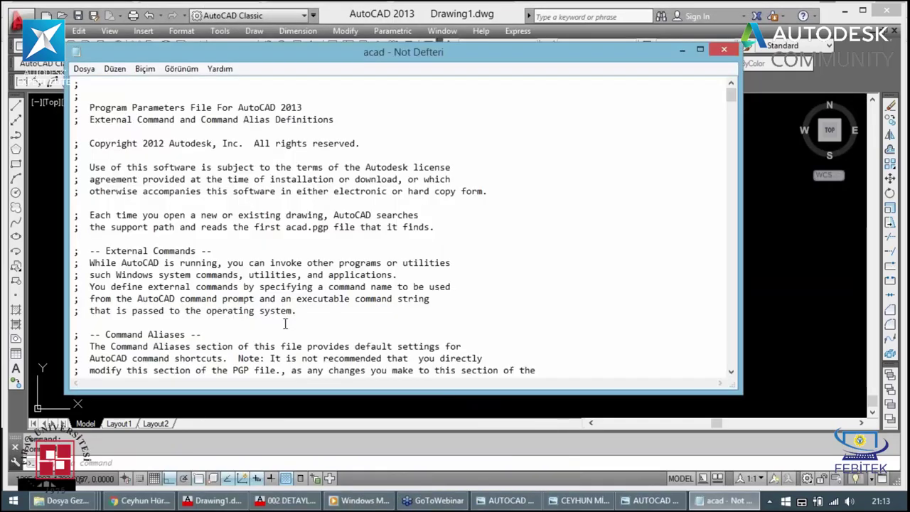
scroll(271, 271, "down", 15)
scroll(270, 272, "up", 8)
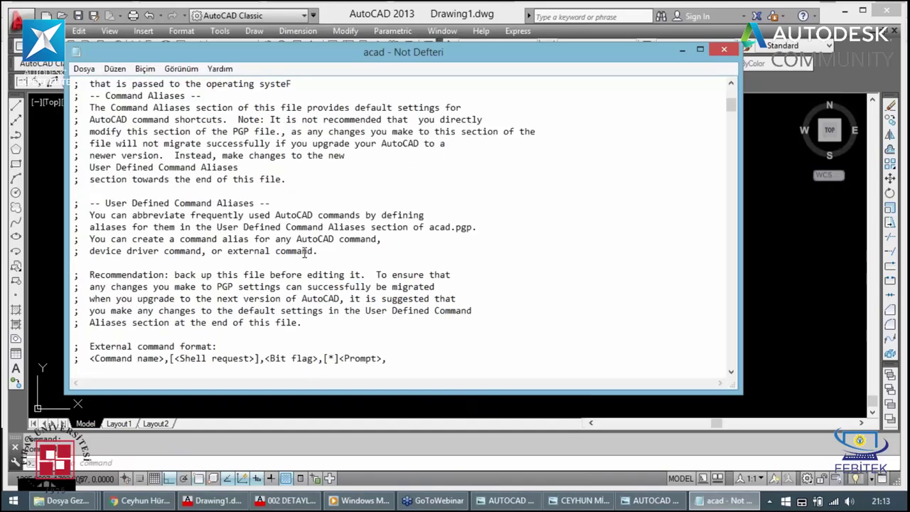
key("ctrl+f")
type("CIRCLE")
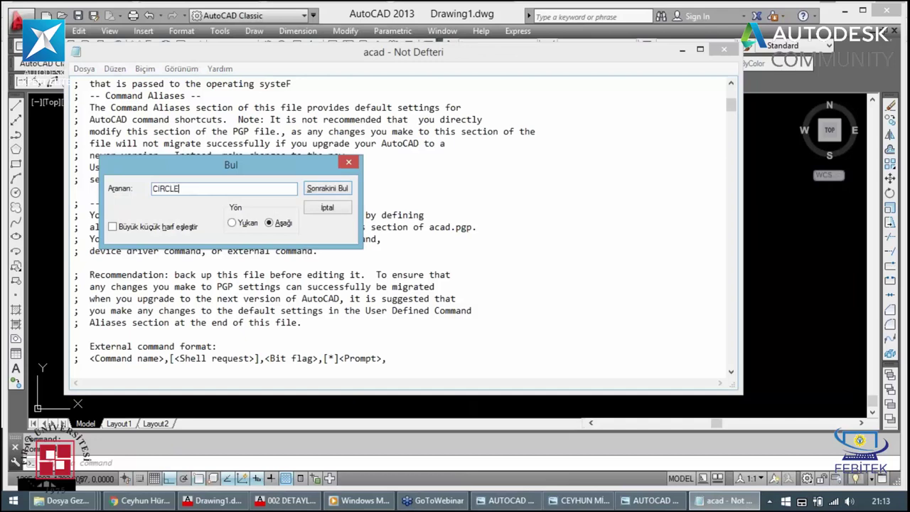
key("Return")
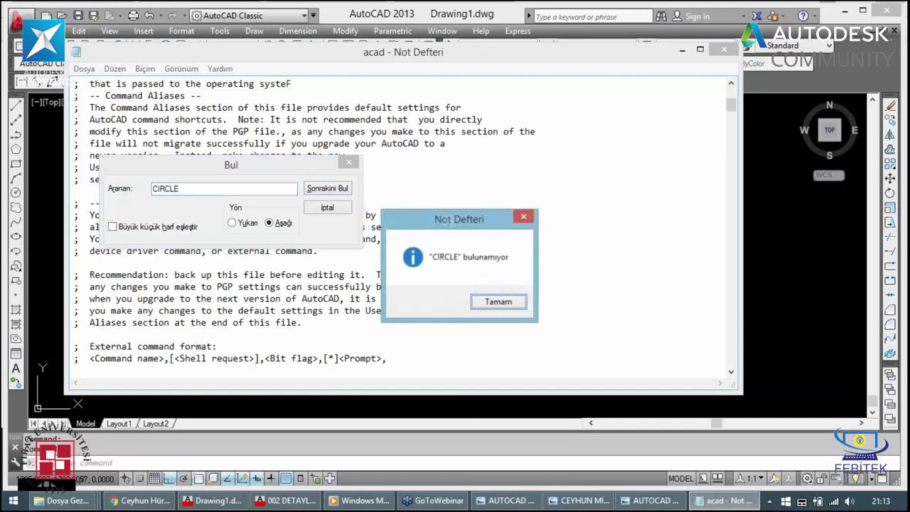
key("Return")
key("BackSpace")
type("circle")
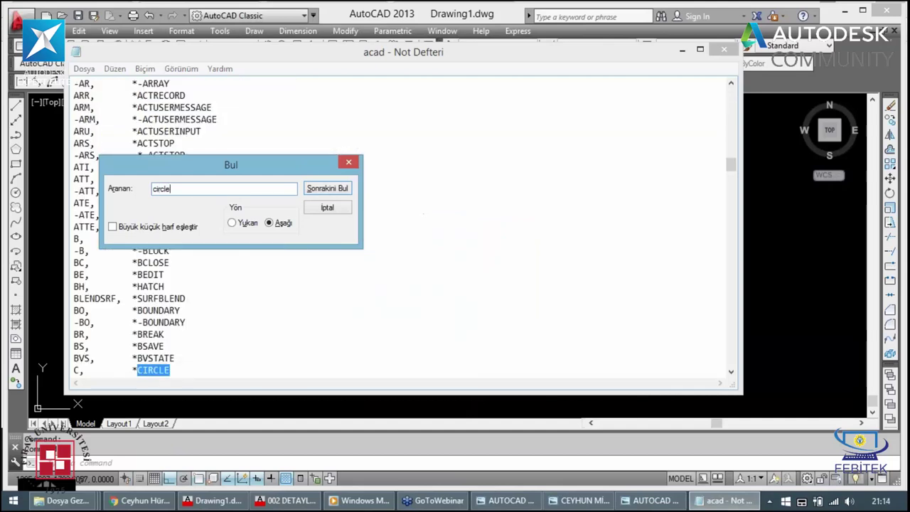
key("Escape")
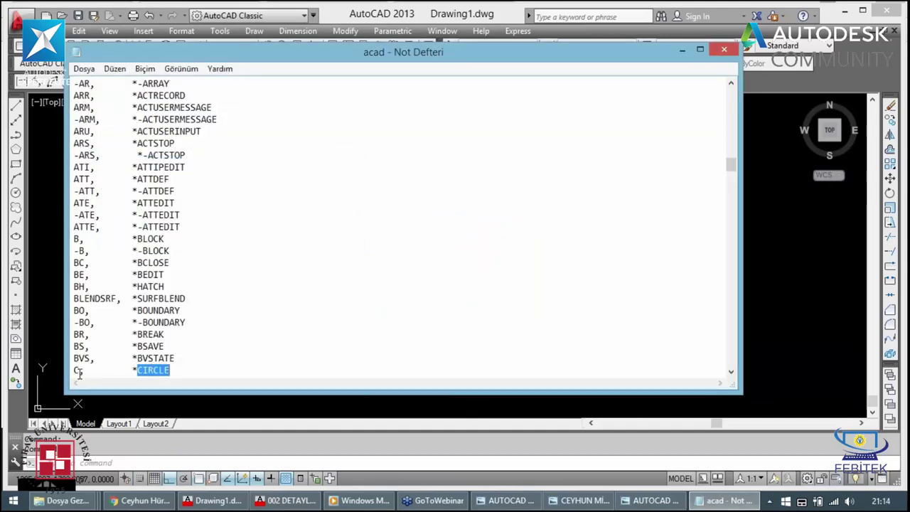
Step: Find the 'C, *CIRCLE' line, then close Notepad choosing Kaydetme (Don't Save)
left_click(77, 372)
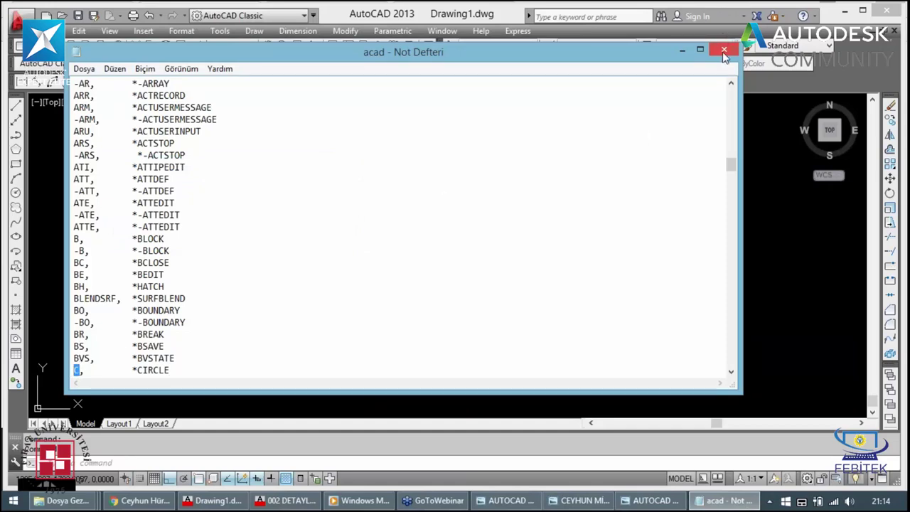
left_click(723, 52)
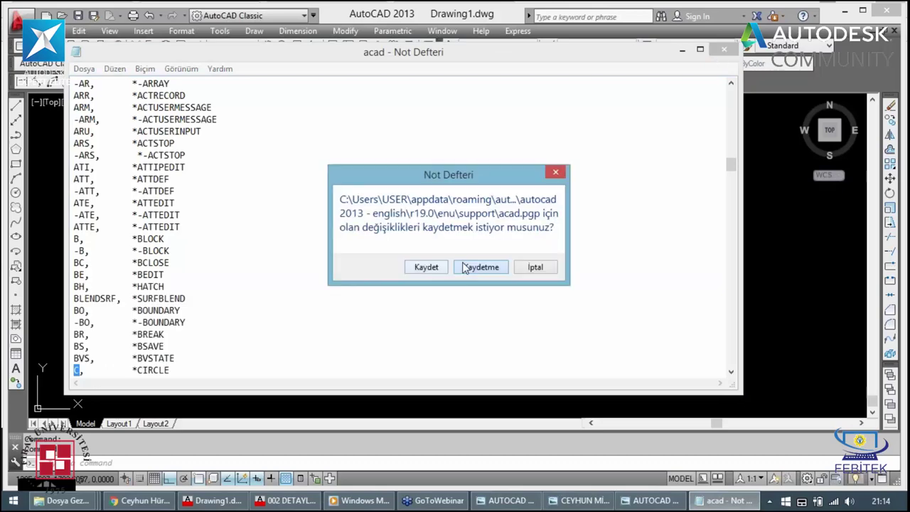
left_click(464, 267)
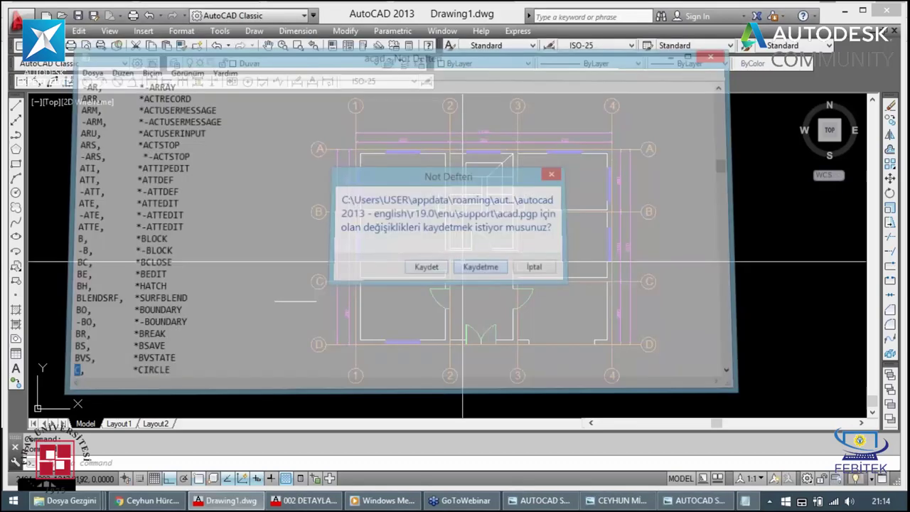
Step: Deal with the stray short line left of the plan
left_click(295, 301)
left_click(284, 311)
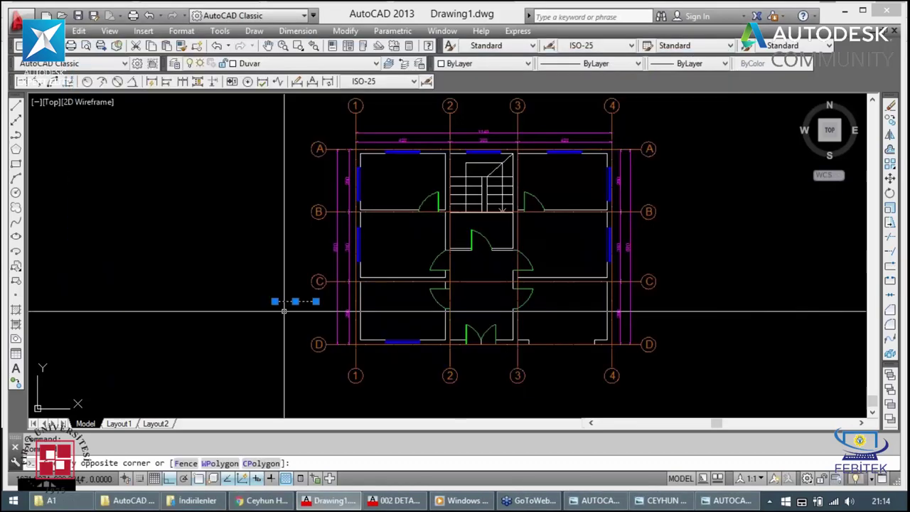
key("Escape")
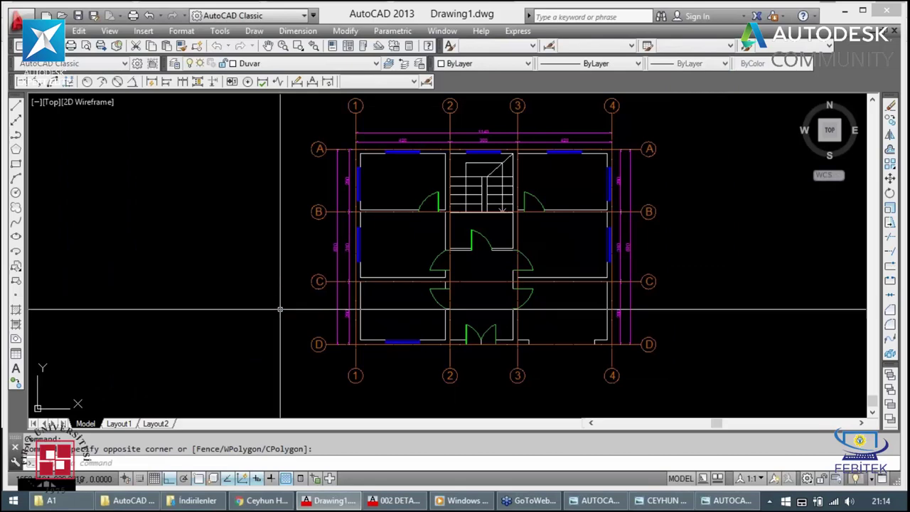
left_click(282, 305)
scroll(426, 306, "up", 1)
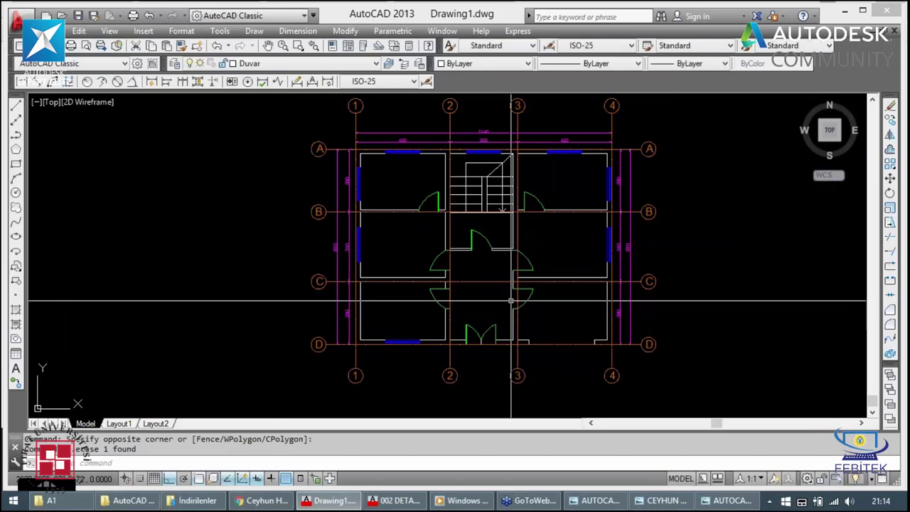
scroll(410, 318, "down", 1)
scroll(411, 318, "up", 2)
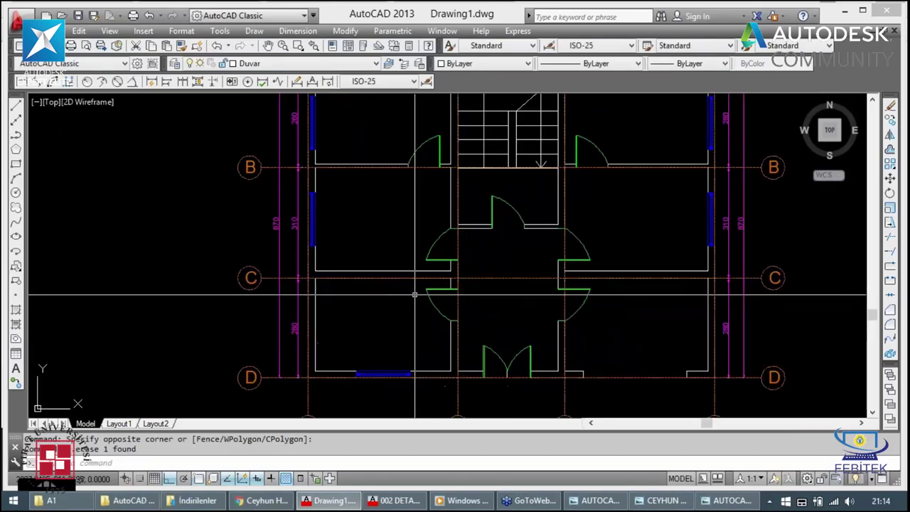
Step: Dimension the corridor door opening (90) and the short wall stub (10)
left_click(23, 81)
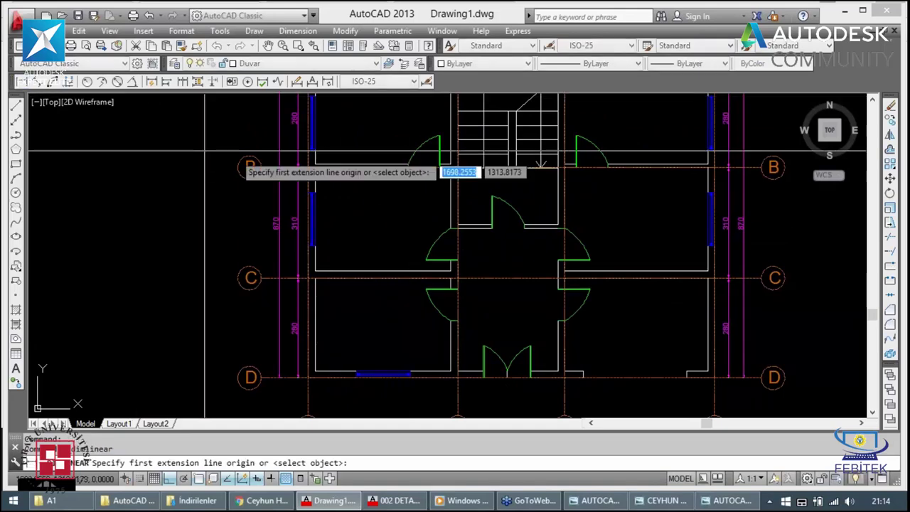
scroll(433, 175, "up", 4)
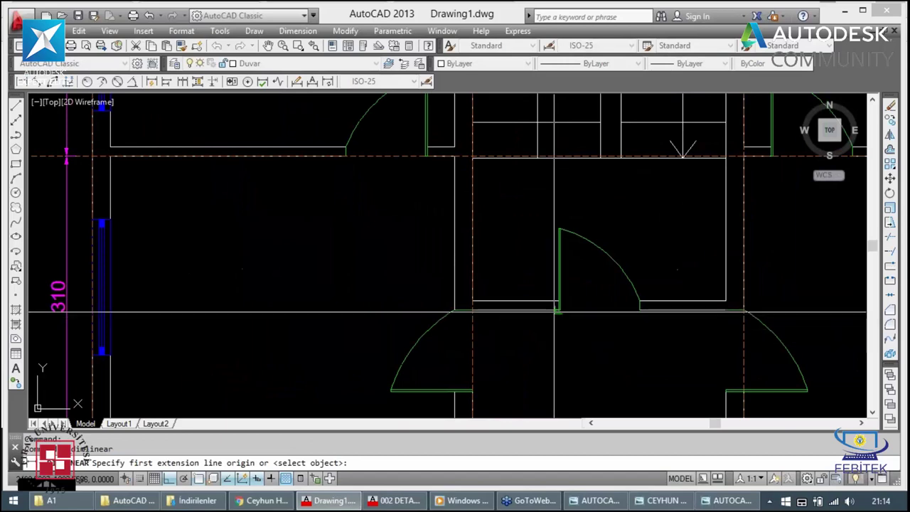
left_click(560, 309)
left_click(639, 310)
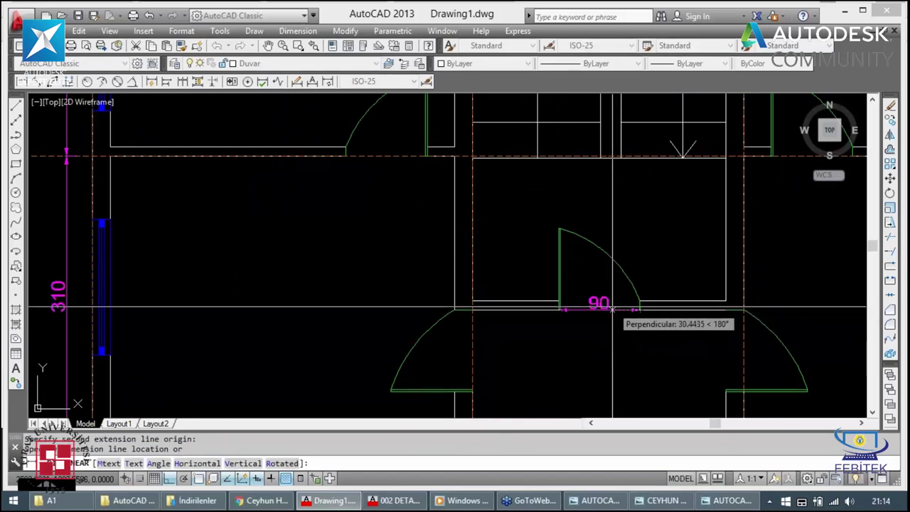
left_click(566, 299)
key("Return")
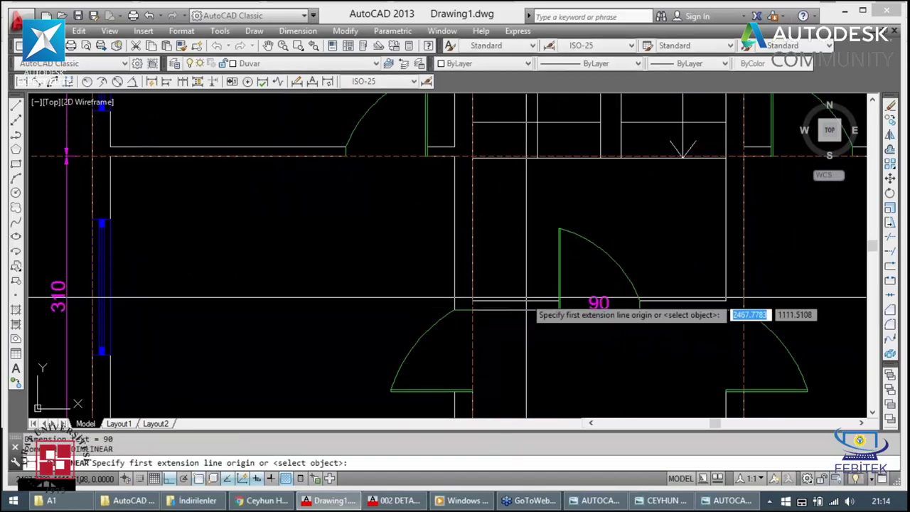
left_click(525, 300)
left_click(524, 310)
left_click(519, 317)
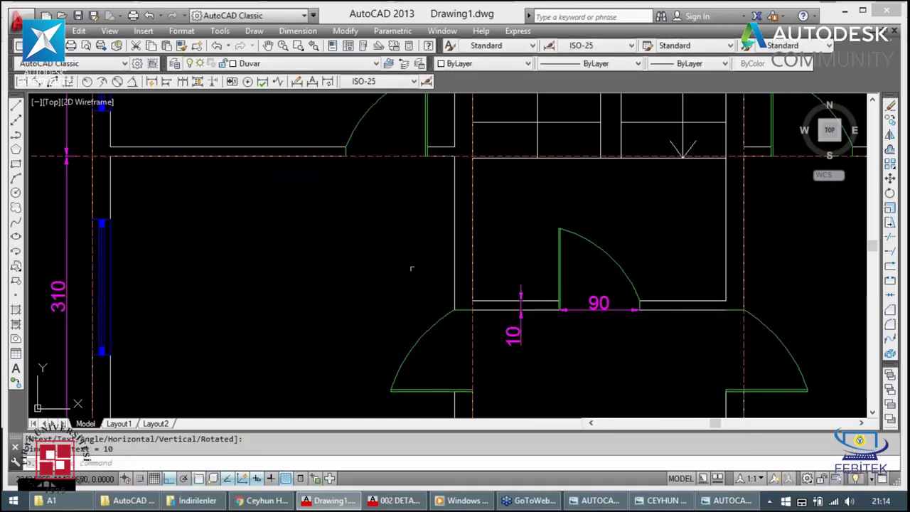
Step: Add the 20 wall-thickness dimension to the corridor wall
key("Return")
left_click(455, 241)
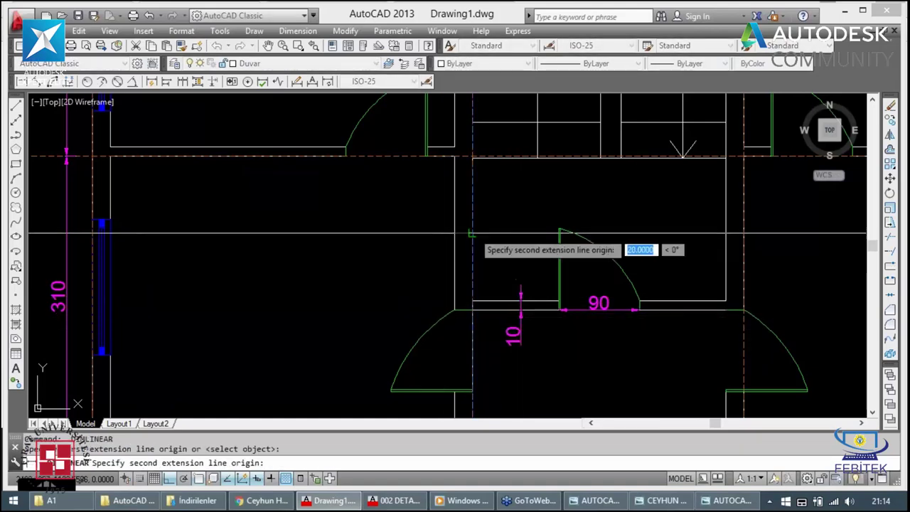
left_click(473, 241)
left_click(426, 224)
scroll(384, 230, "down", 5)
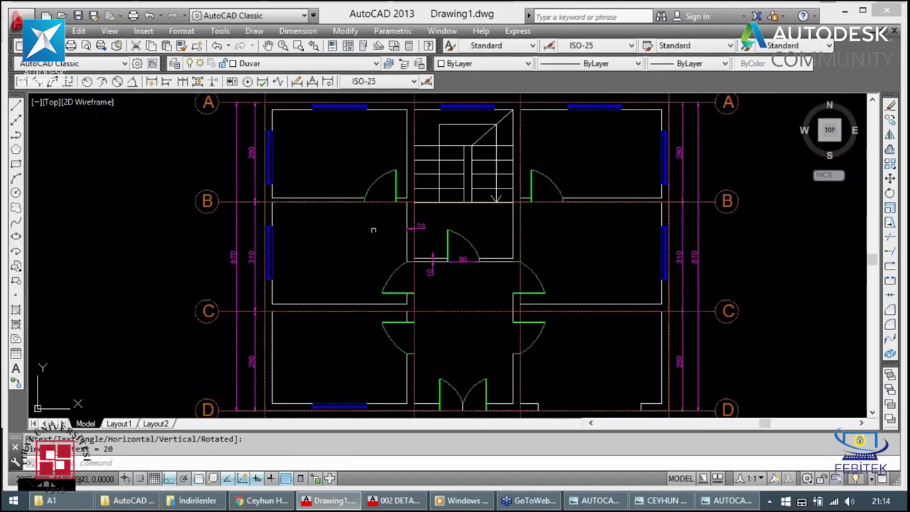
scroll(361, 213, "up", 2)
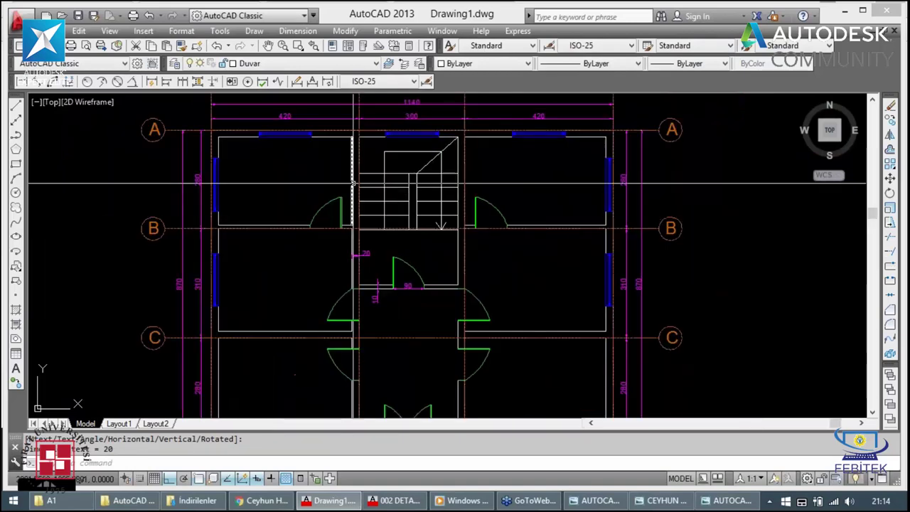
key("Escape")
scroll(320, 164, "down", 2)
scroll(268, 119, "up", 4)
scroll(293, 191, "up", 3)
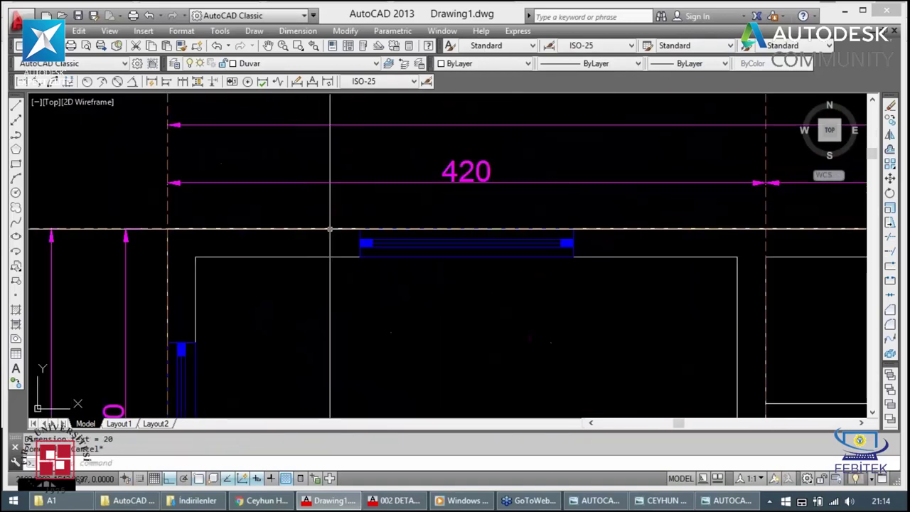
Step: Dimension the 135 stretch to the window and the 150 window width above grid A
middle_click_drag(412, 220, 453, 220)
left_click(22, 81)
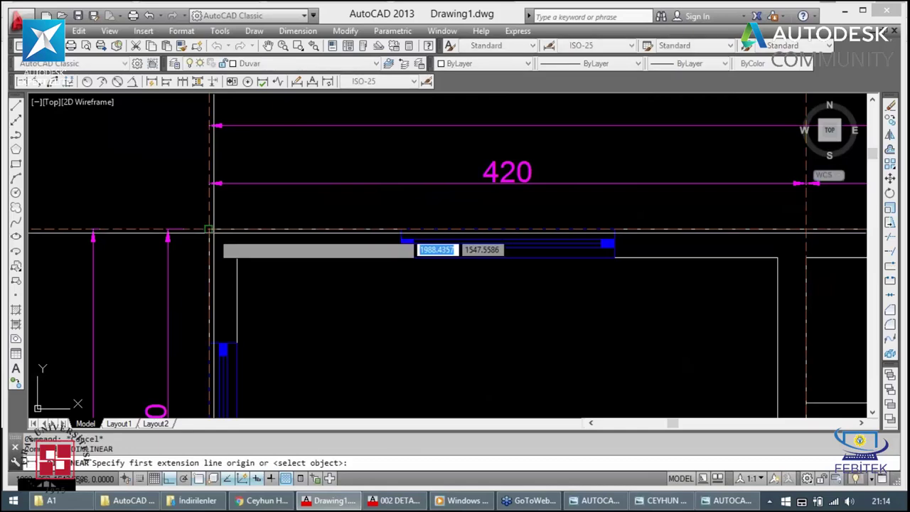
left_click(209, 229)
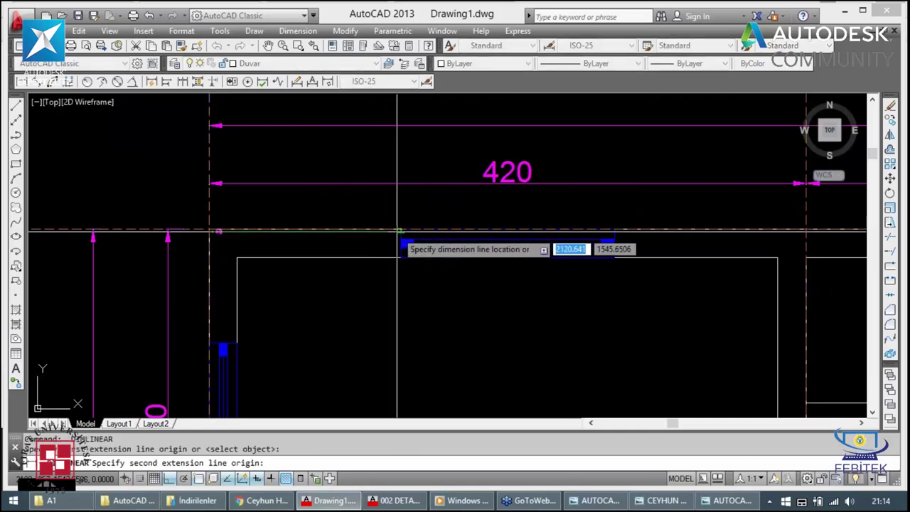
left_click(400, 229)
left_click(413, 215)
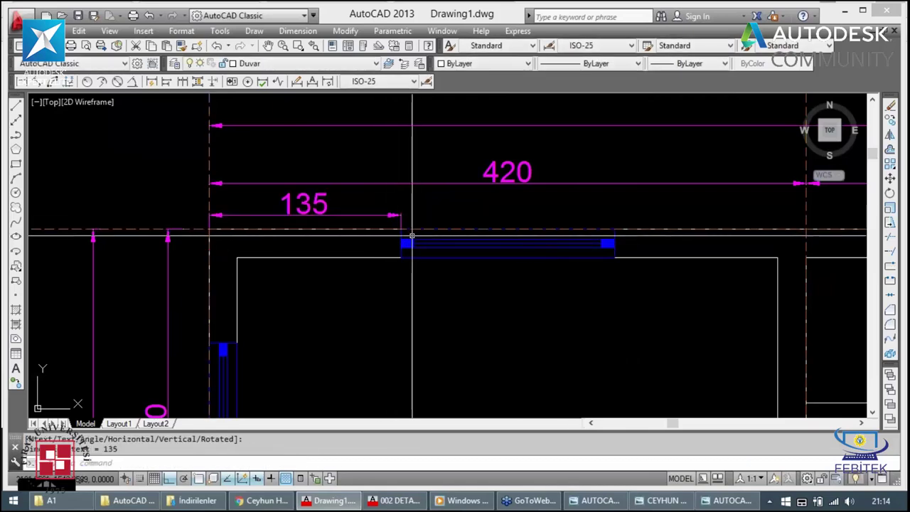
key("Return")
left_click(400, 229)
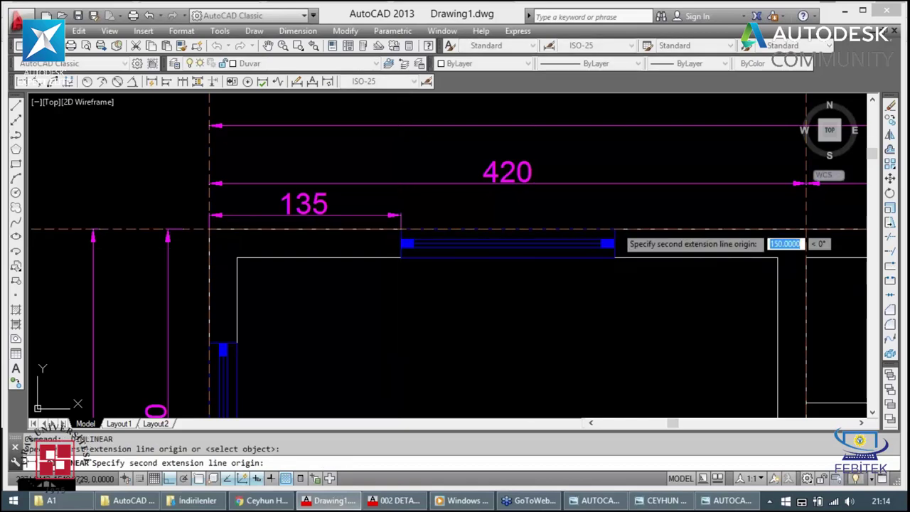
left_click(614, 244)
left_click(352, 214)
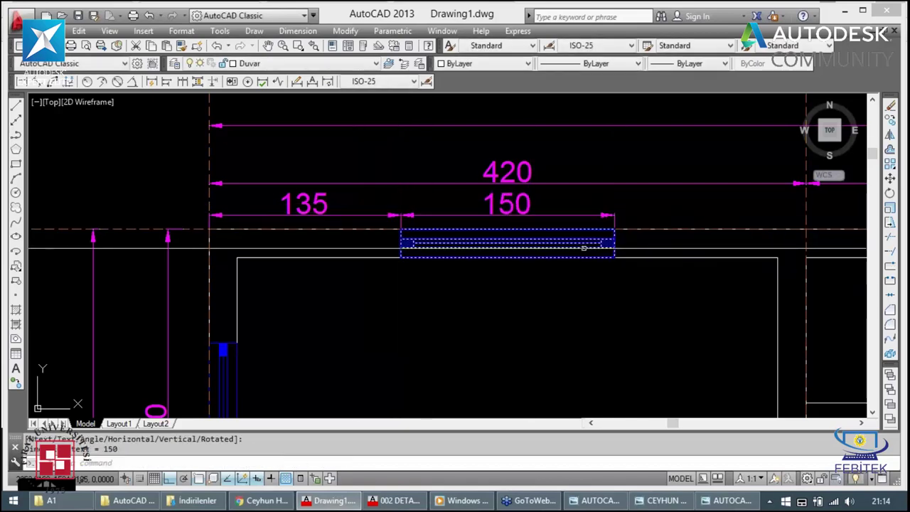
Step: Add the final 135 dimension from the window's right edge to the grid axis
key("Return")
left_click(614, 243)
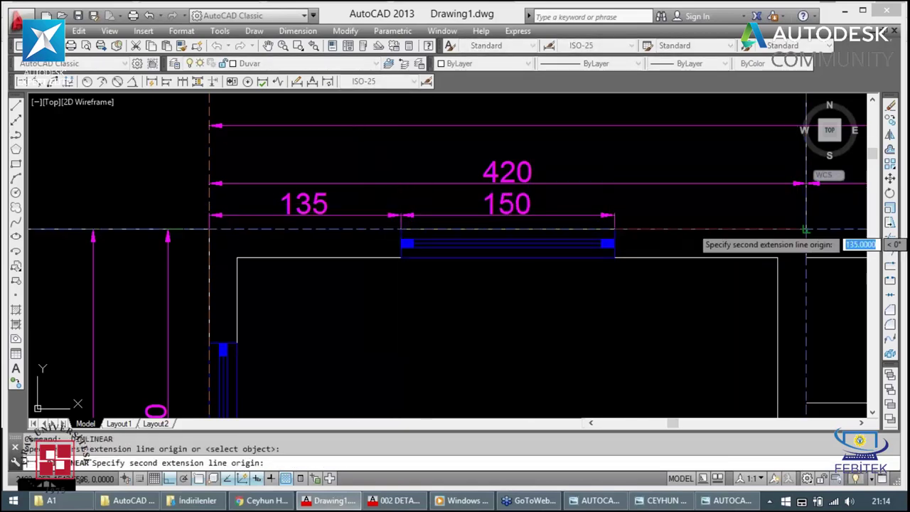
left_click(806, 248)
left_click(622, 209)
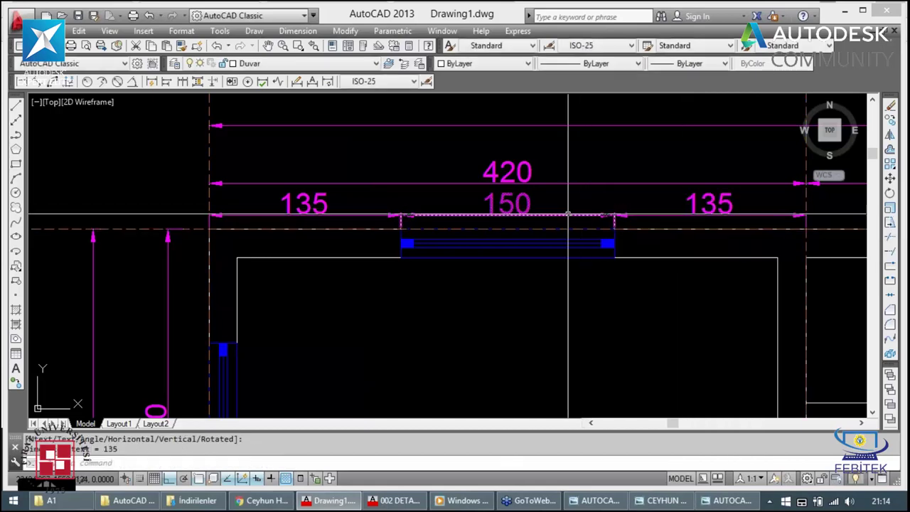
scroll(526, 211, "down", 2)
scroll(526, 211, "up", 2)
scroll(527, 249, "down", 2)
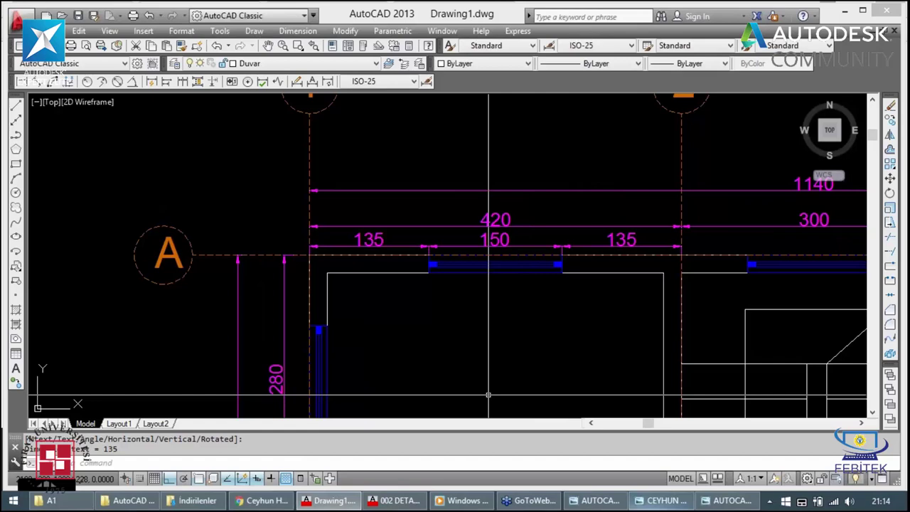
left_click(661, 502)
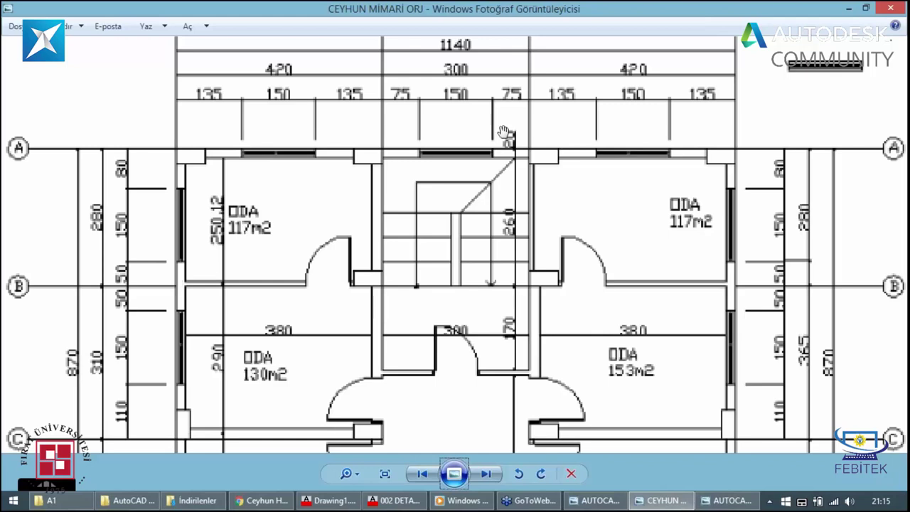
Step: Return to the drawing and dimension the left wall's top corner to the window top as 80
left_click(849, 9)
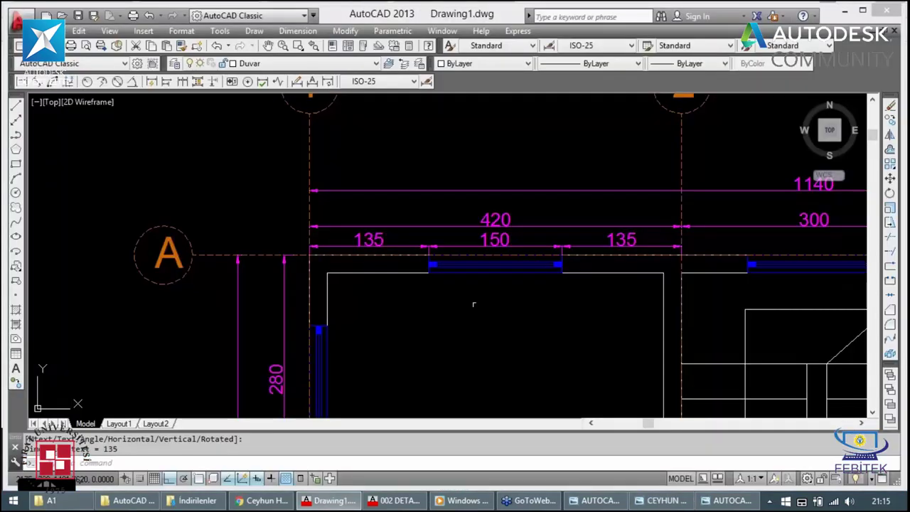
scroll(528, 287, "down", 4)
scroll(528, 286, "up", 1)
scroll(528, 286, "up", 2)
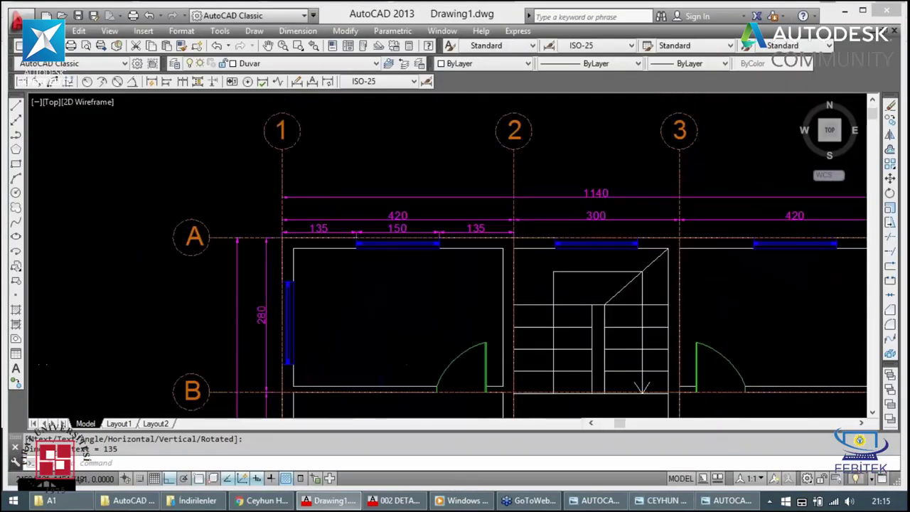
scroll(526, 285, "up", 2)
scroll(519, 283, "down", 4)
scroll(516, 282, "down", 1)
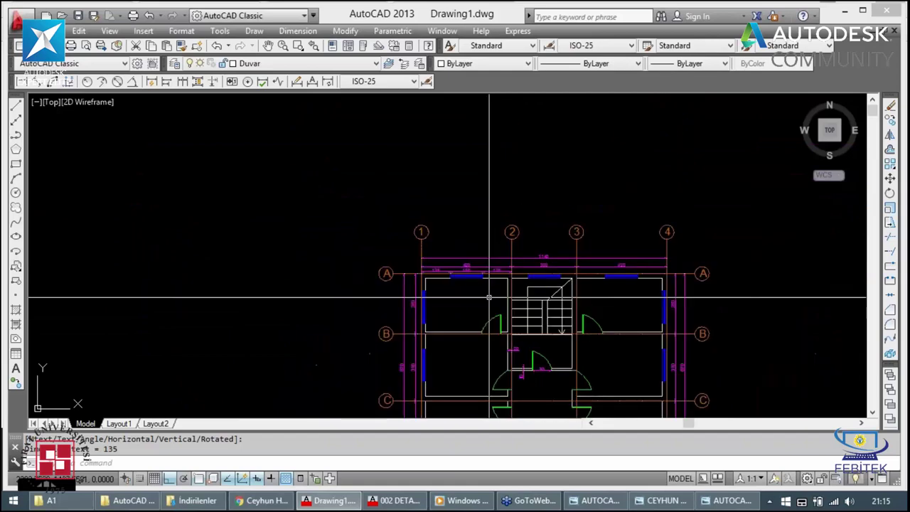
scroll(556, 336, "up", 3)
scroll(504, 211, "down", 4)
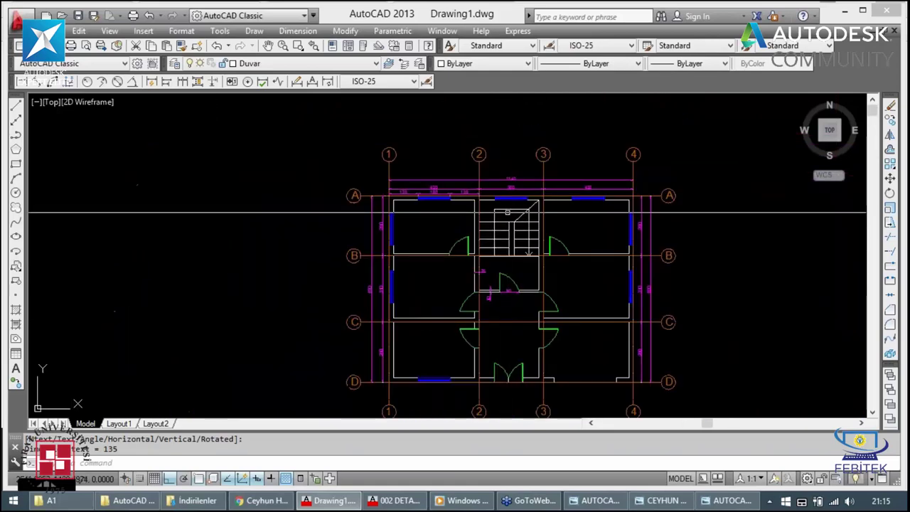
scroll(506, 211, "up", 4)
scroll(462, 199, "down", 4)
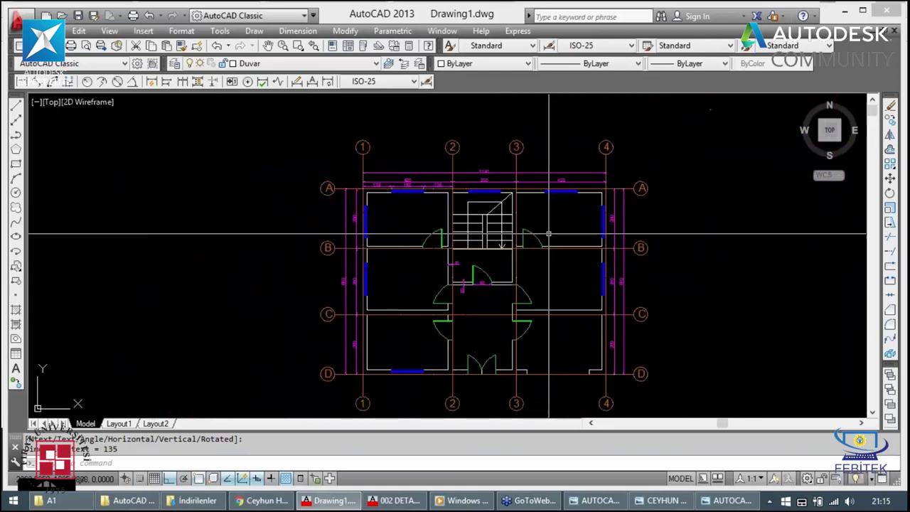
scroll(562, 240, "up", 2)
scroll(232, 186, "up", 2)
scroll(227, 177, "up", 2)
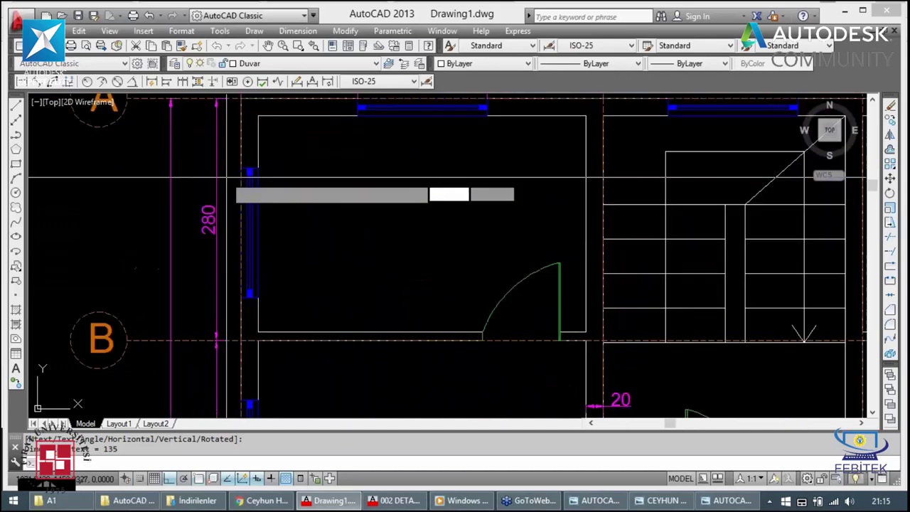
key("Return")
key("Escape")
key("Return")
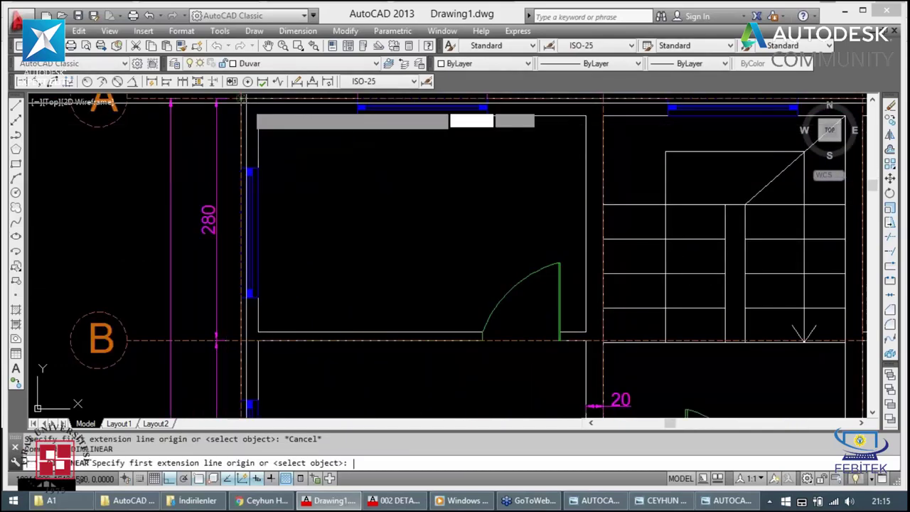
left_click(241, 101)
left_click(248, 170)
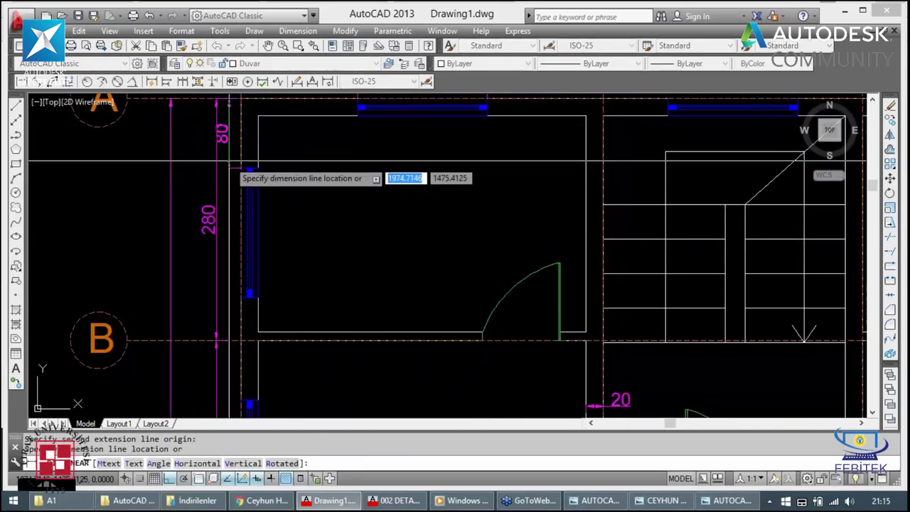
left_click(230, 161)
Step: Add the 150 window-height dimension and the 50 dimension down to axis B in line
key("Return")
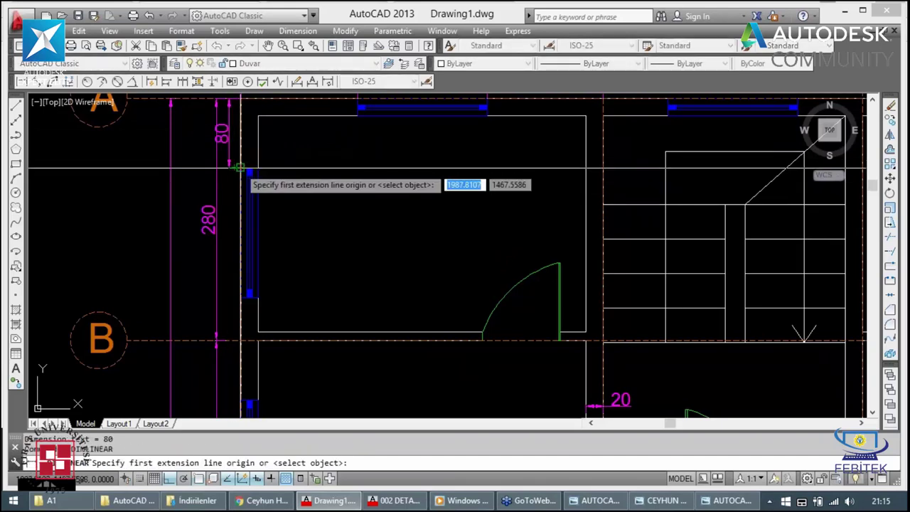
left_click(249, 169)
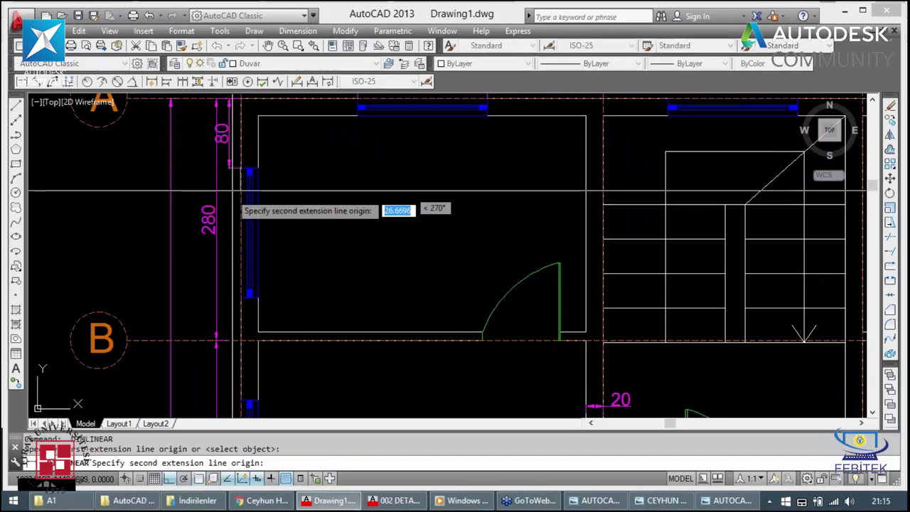
left_click(240, 297)
left_click(229, 163)
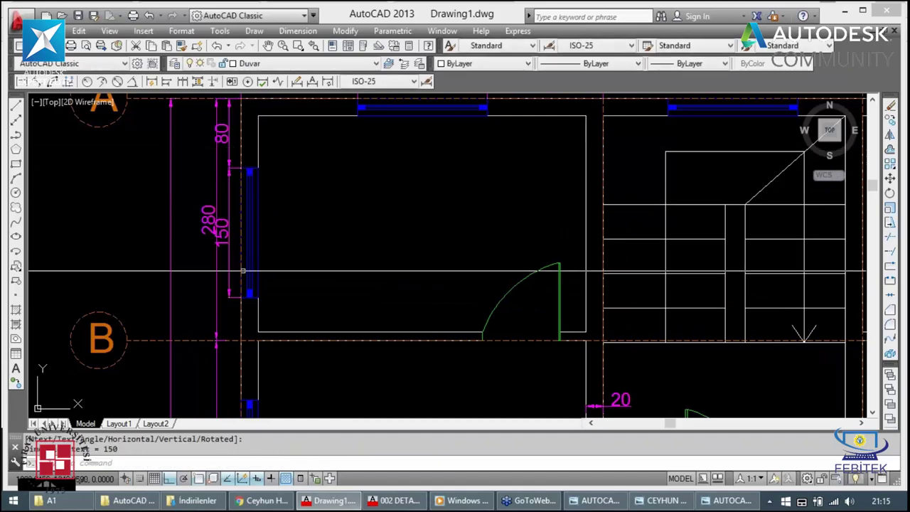
key("Return")
left_click(240, 297)
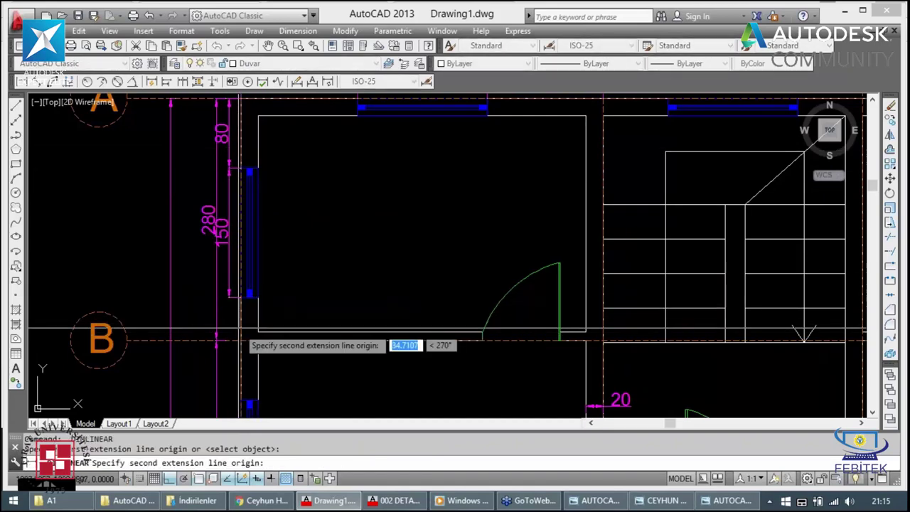
left_click(237, 341)
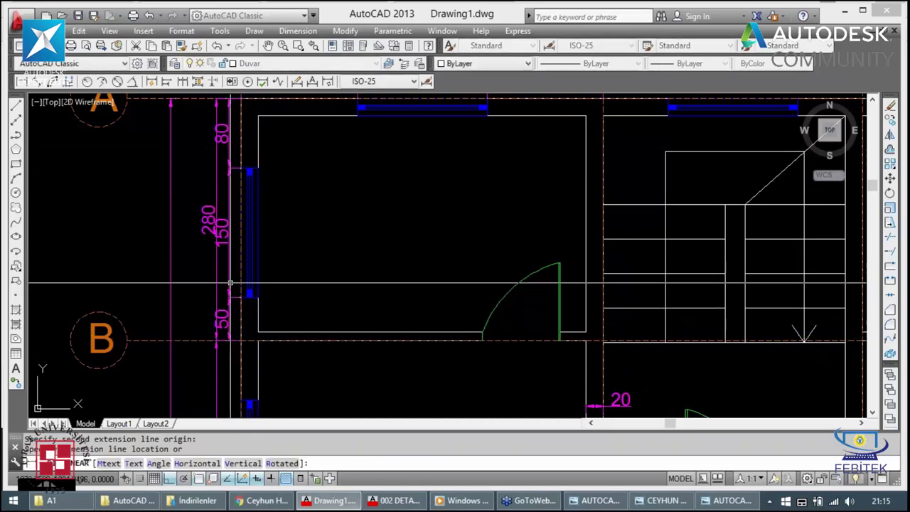
left_click(230, 283)
left_click(214, 326)
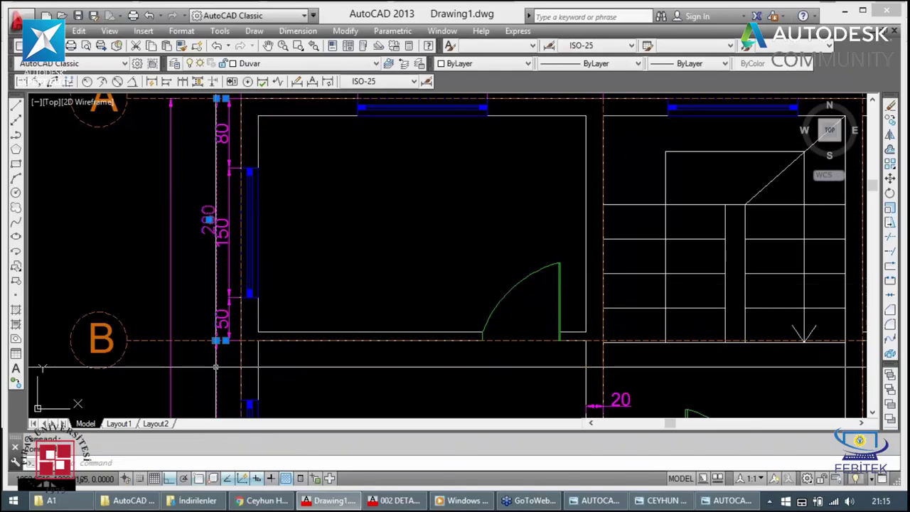
scroll(210, 349, "down", 5)
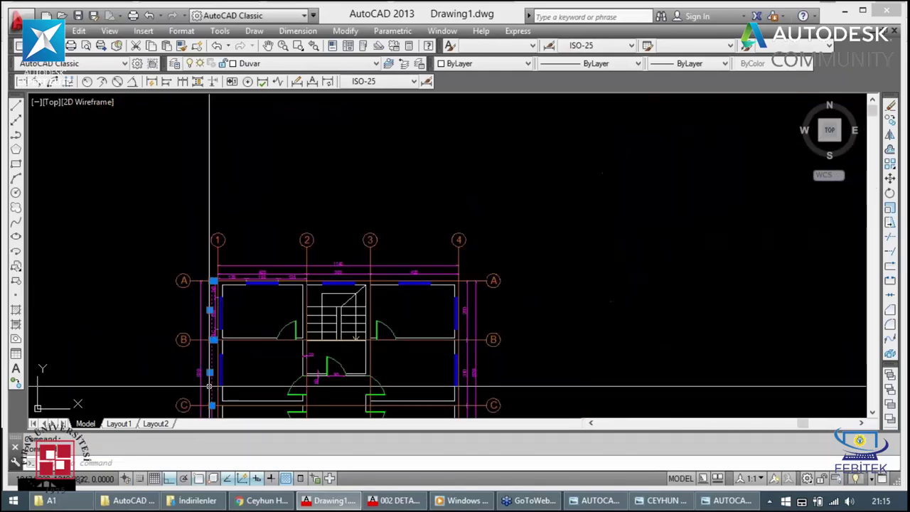
Step: Make a first attempt at selecting and moving the left dimensions, then cancel it
scroll(209, 386, "up", 2)
left_click(234, 304)
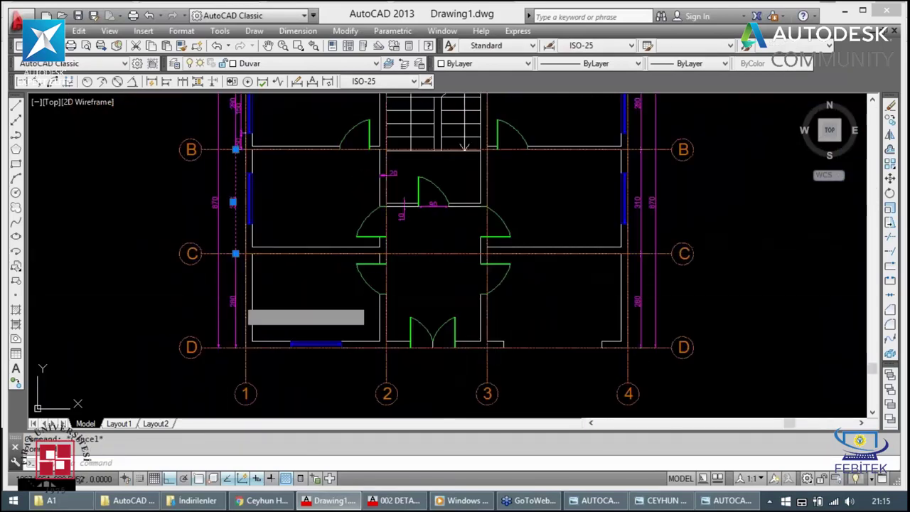
key("Escape")
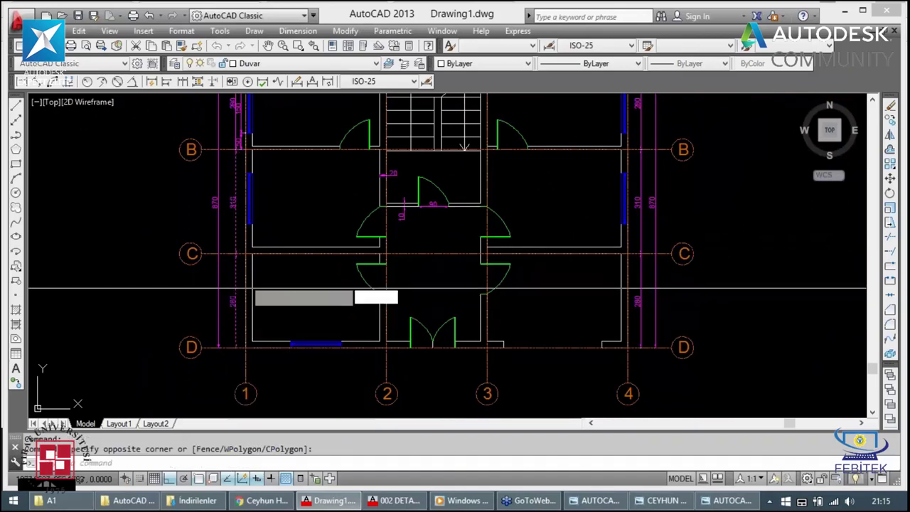
left_click(246, 289)
type("m")
key("Return")
scroll(235, 183, "down", 3)
key("Escape")
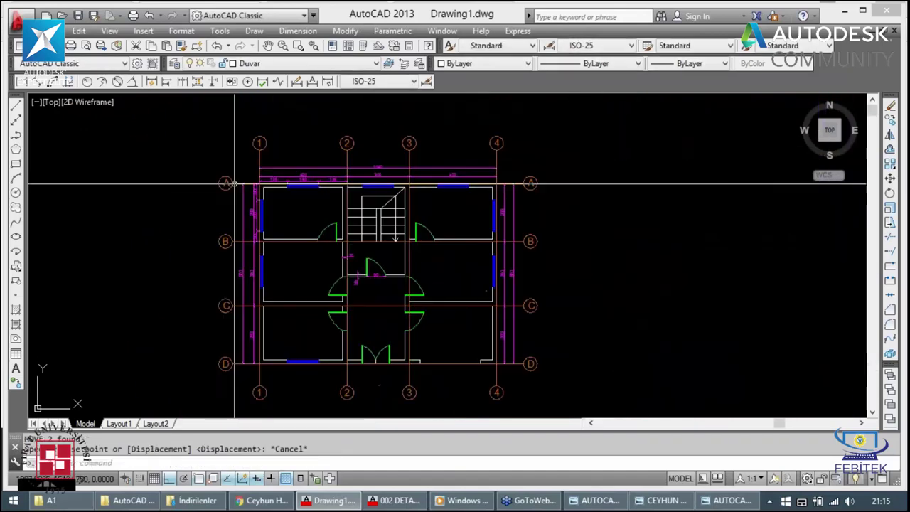
scroll(235, 184, "up", 6)
Step: Move the overall 280 dimension left, clear of the 80/150/50 chain
left_click(270, 278)
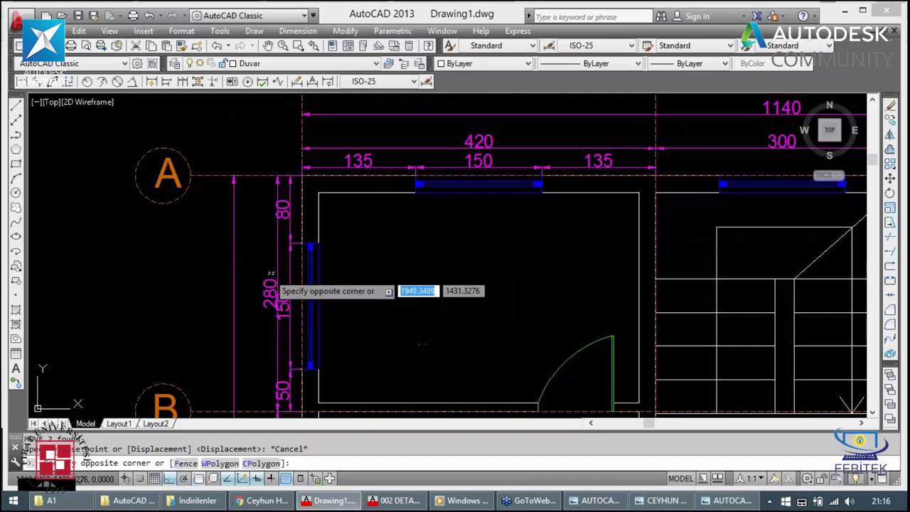
left_click(269, 282)
scroll(269, 282, "down", 2)
scroll(267, 284, "down", 3)
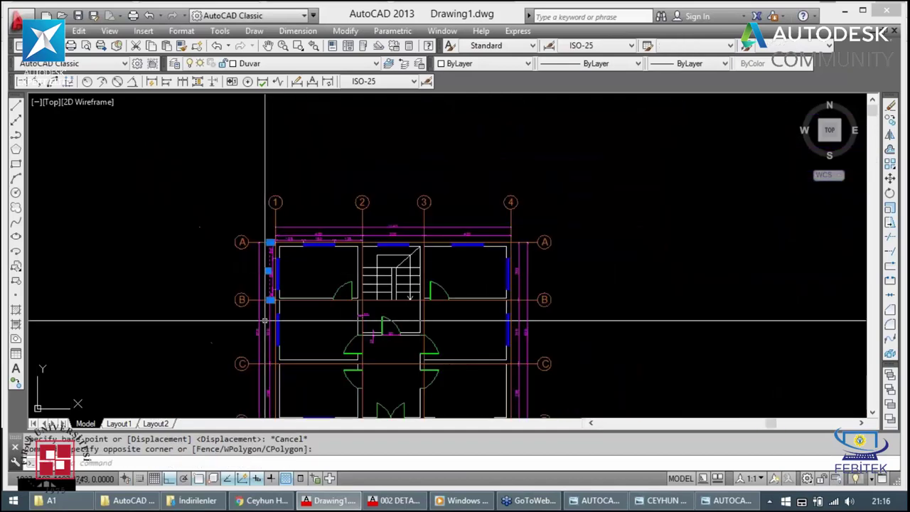
scroll(265, 321, "up", 4)
scroll(274, 327, "down", 6)
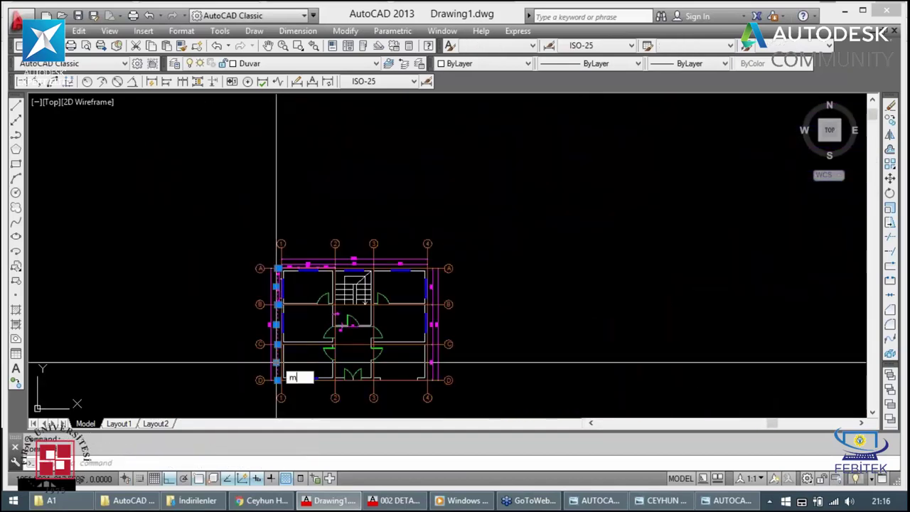
key("Return")
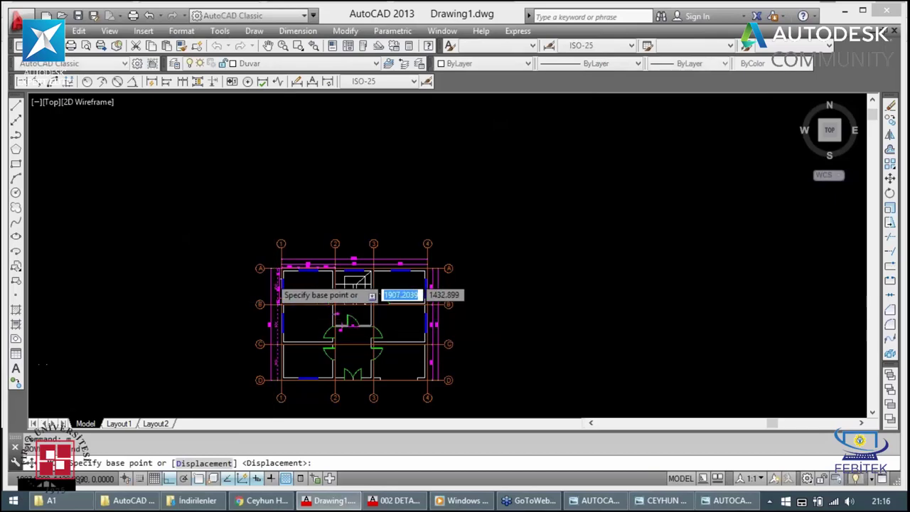
scroll(274, 304, "up", 5)
scroll(258, 187, "up", 3)
left_click(258, 187)
left_click(245, 183)
key("Escape")
scroll(271, 213, "down", 2)
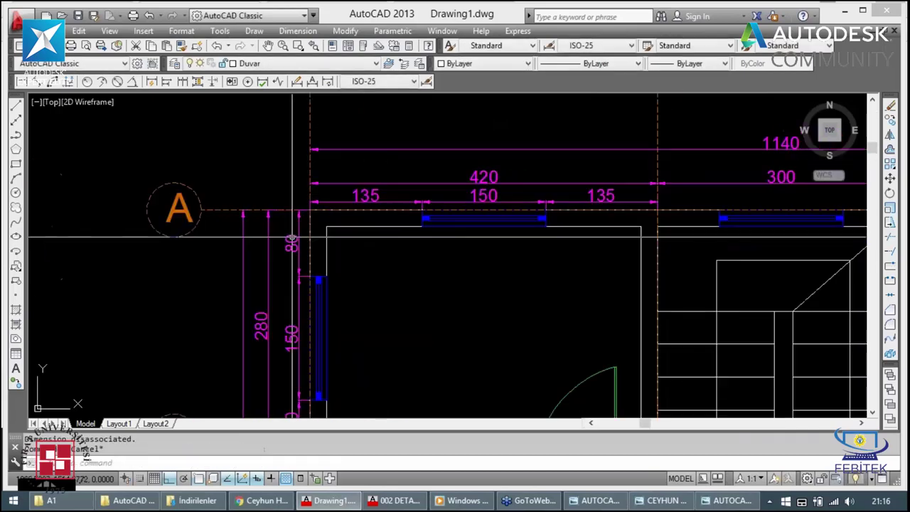
scroll(292, 236, "up", 3)
key("Escape")
scroll(284, 284, "down", 2)
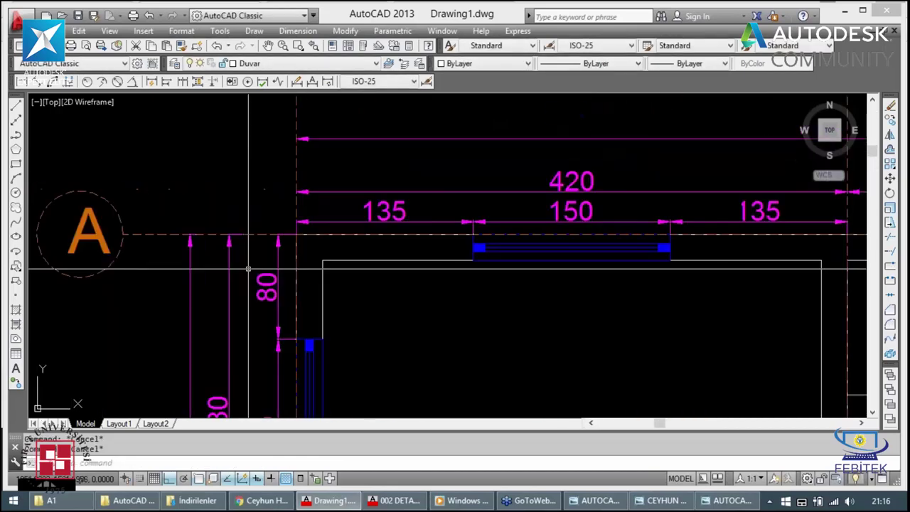
scroll(270, 310, "down", 1)
scroll(249, 342, "up", 2)
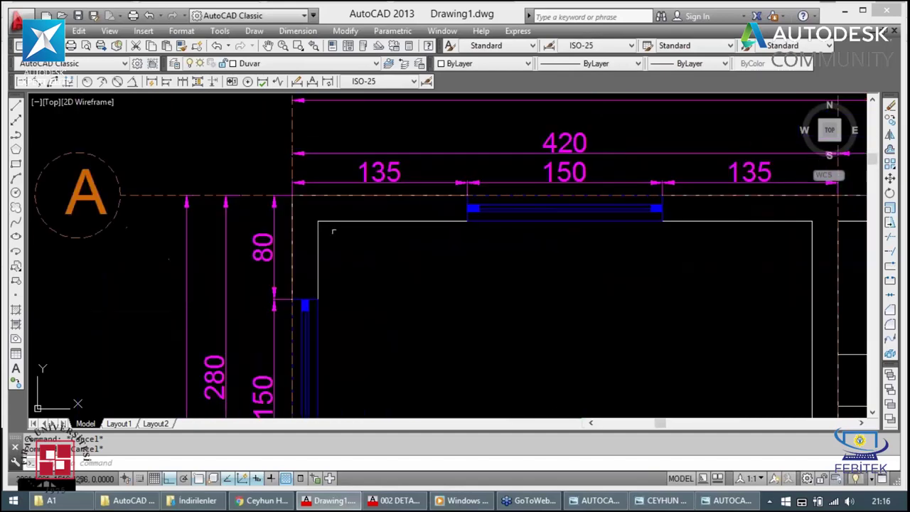
left_click(427, 82)
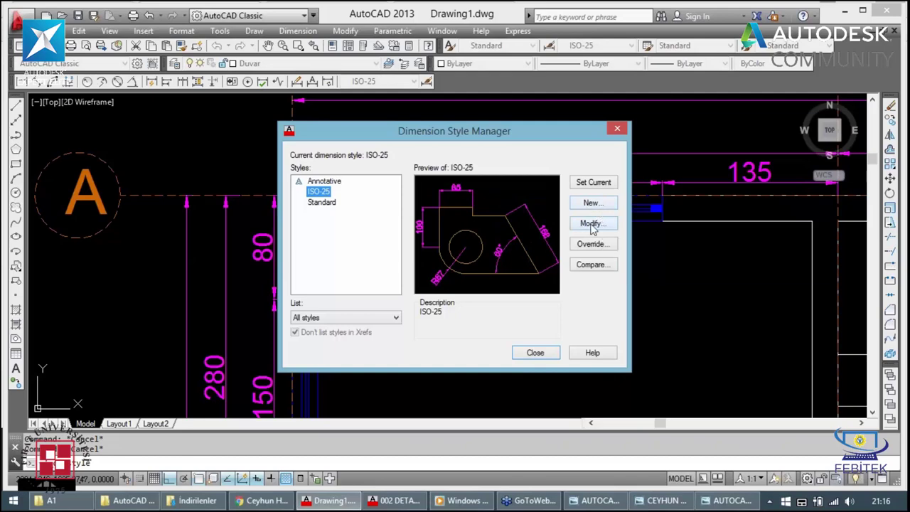
left_click(590, 224)
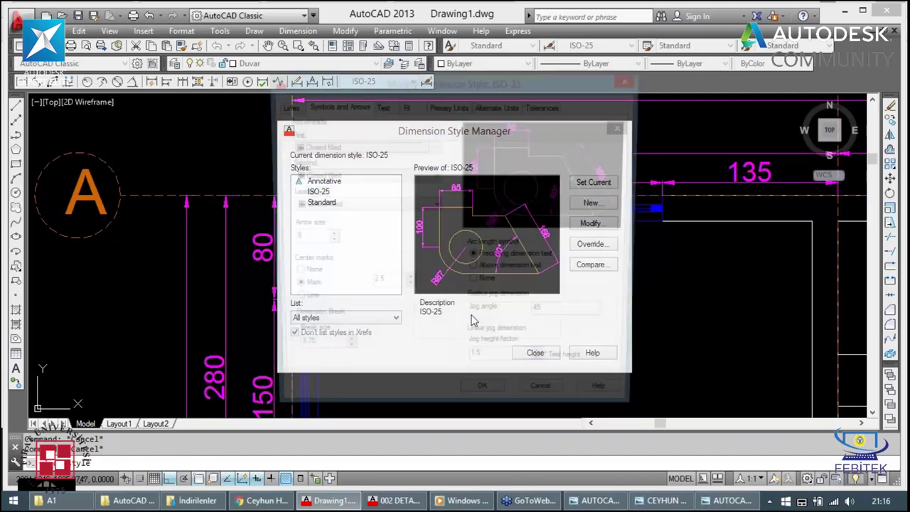
left_click(404, 106)
left_click(448, 106)
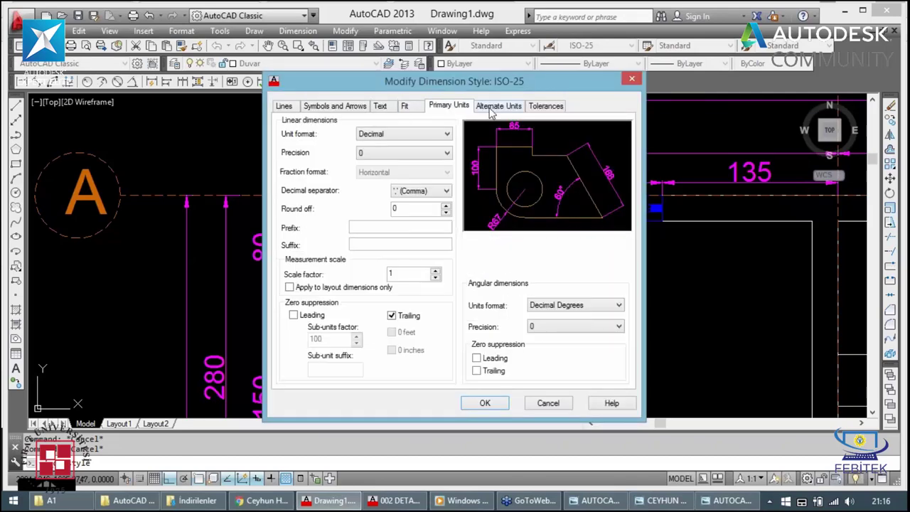
left_click(404, 106)
left_click(449, 106)
left_click(381, 108)
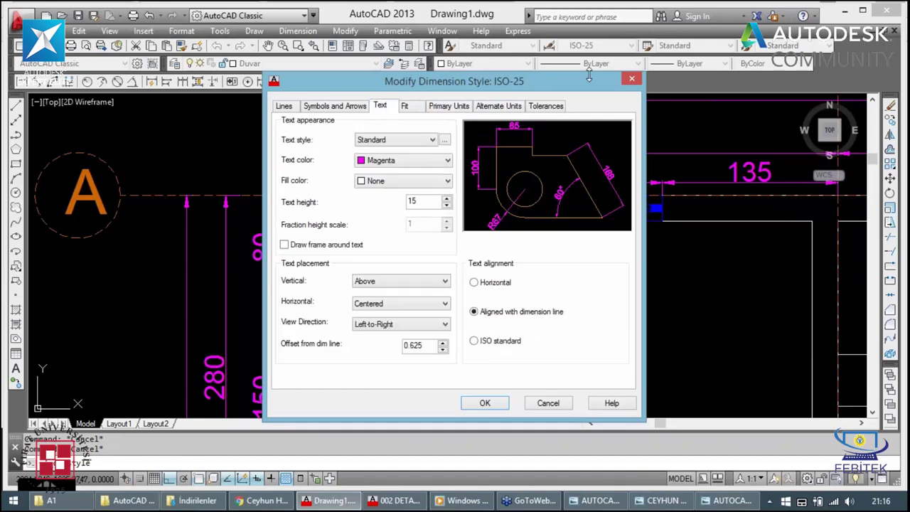
left_click(632, 80)
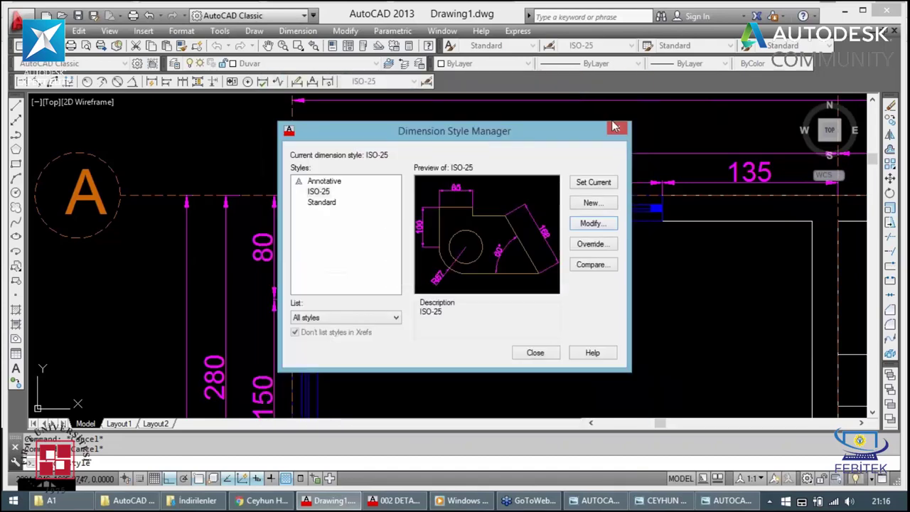
left_click(616, 129)
Step: Bring the entrance door into view and dimension its first leaf as 67 with DLI
scroll(256, 239, "down", 4)
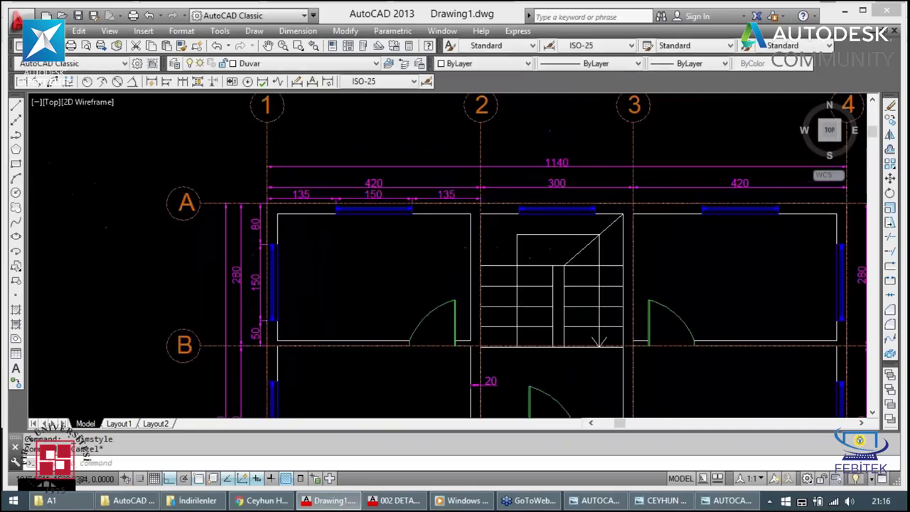
scroll(255, 239, "down", 2)
scroll(255, 239, "up", 6)
scroll(255, 238, "down", 3)
scroll(256, 239, "down", 2)
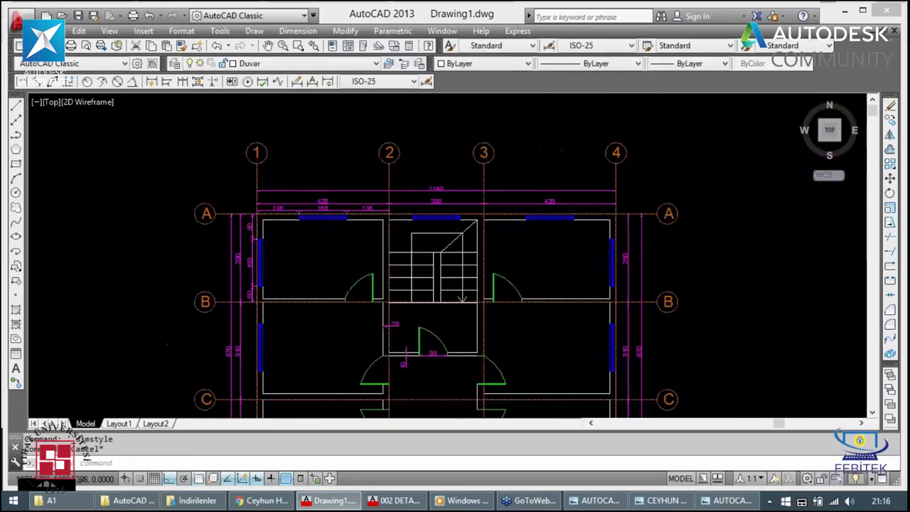
scroll(233, 284, "up", 3)
scroll(233, 284, "up", 2)
scroll(232, 284, "down", 1)
scroll(231, 242, "down", 2)
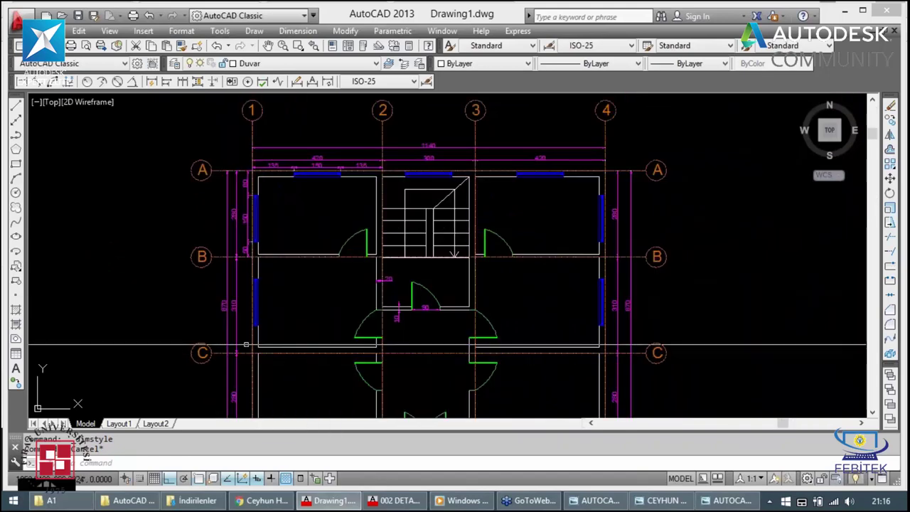
scroll(248, 328, "down", 2)
scroll(230, 336, "up", 2)
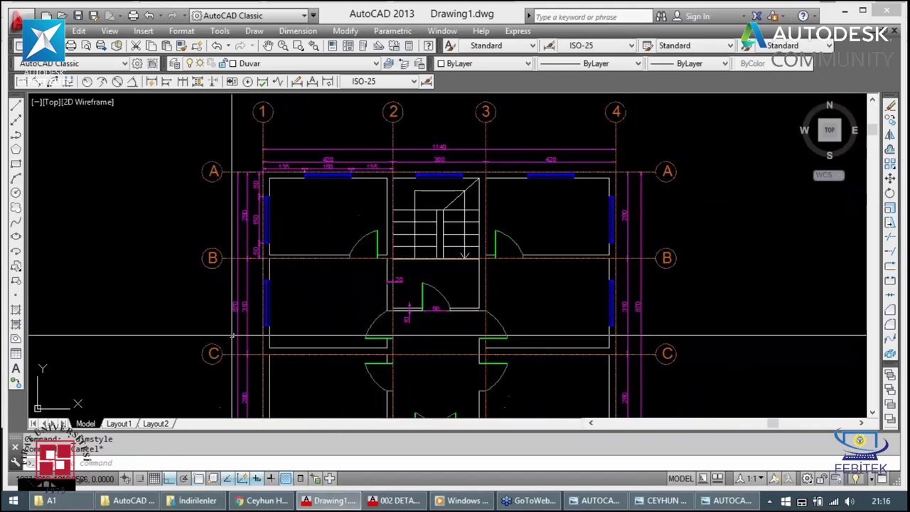
middle_click_drag(248, 371, 248, 340)
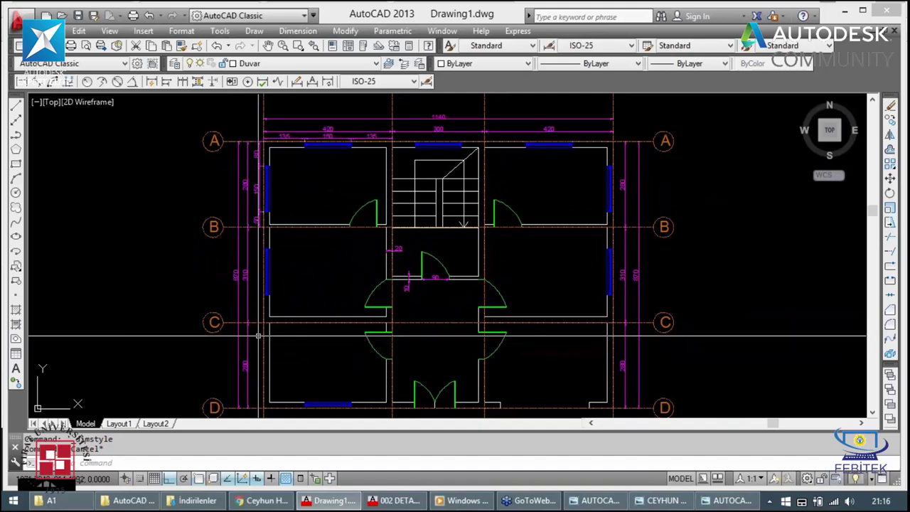
middle_click_drag(442, 285, 420, 282)
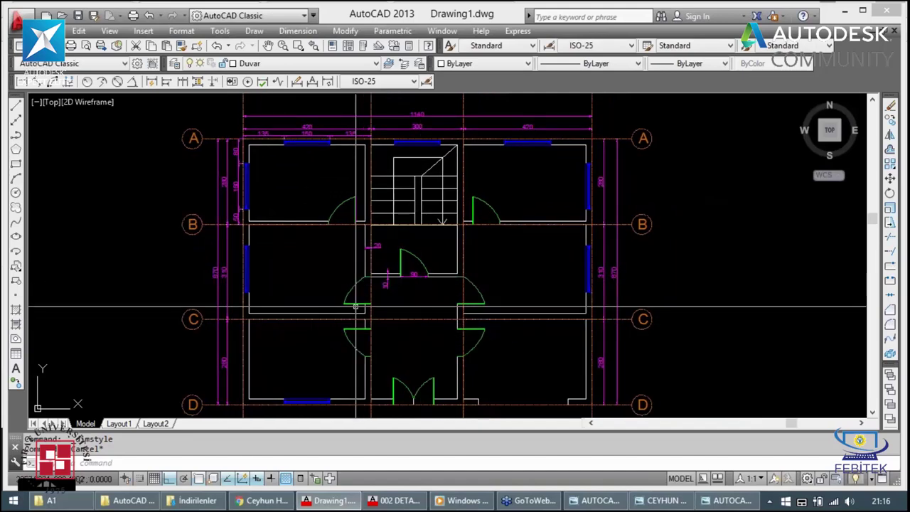
scroll(355, 308, "up", 2)
scroll(272, 290, "down", 2)
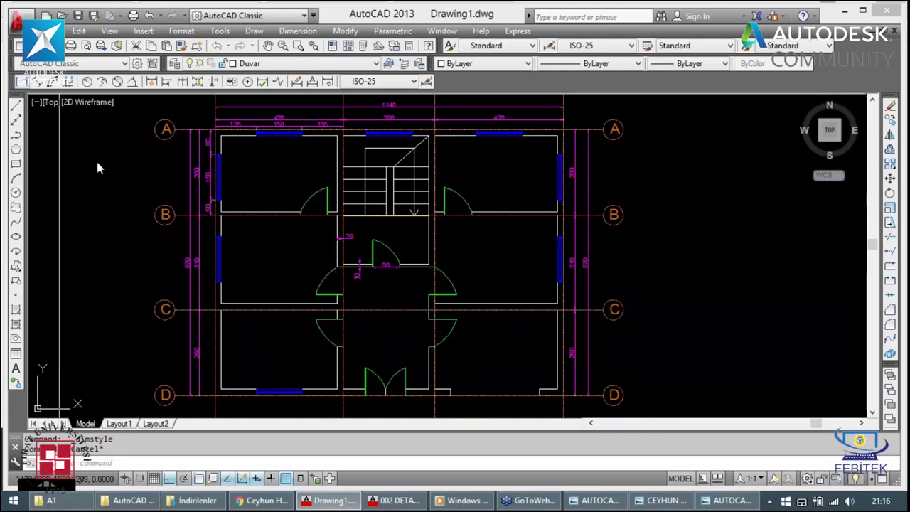
type("dli")
key("Return")
left_click(351, 389)
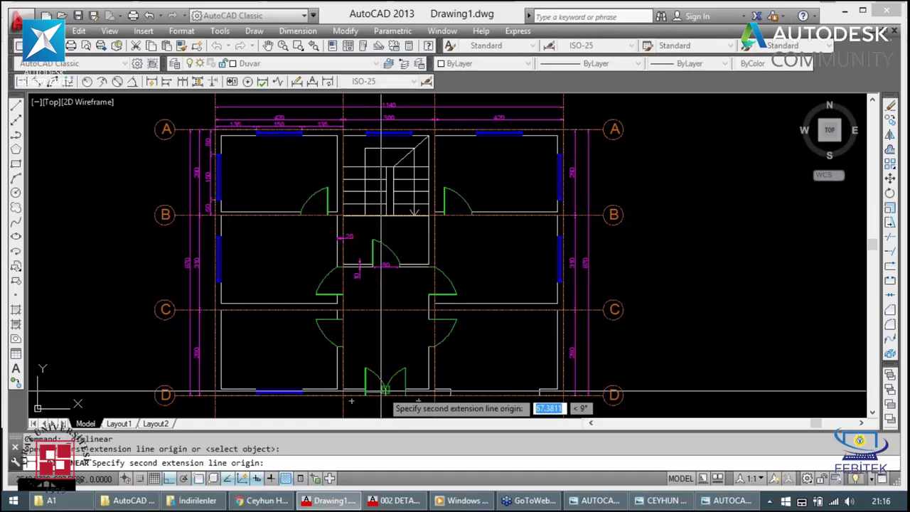
left_click(420, 389)
left_click(384, 401)
scroll(385, 398, "up", 3)
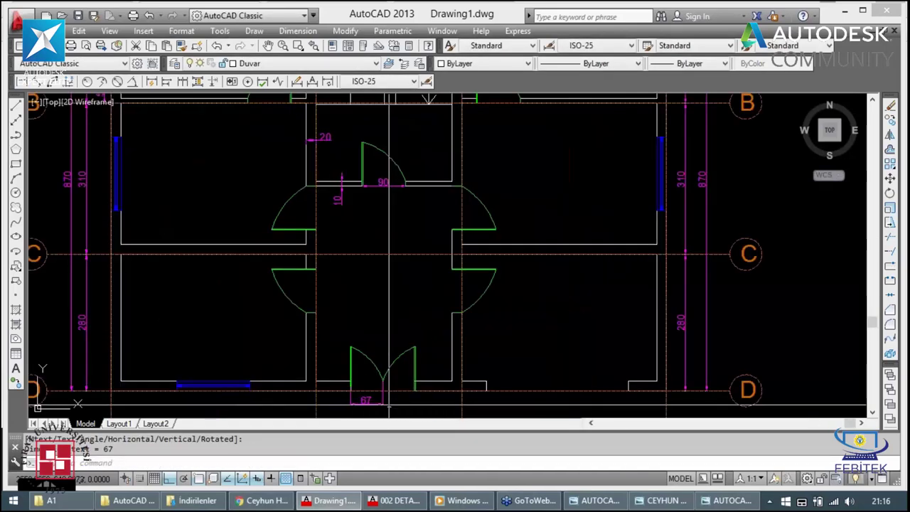
scroll(385, 397, "up", 3)
Step: Dimension the door's second leaf as 66 beside the 67
key("Return")
left_click(377, 381)
left_click(430, 382)
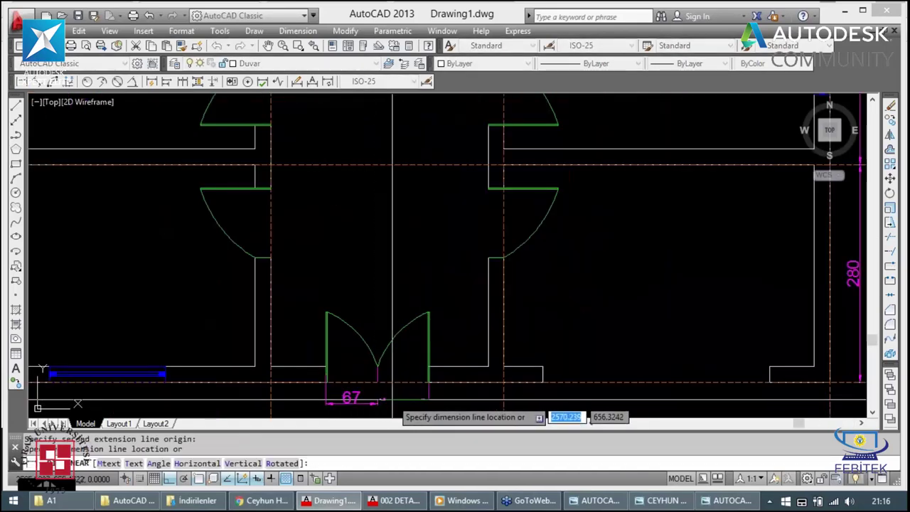
left_click(370, 402)
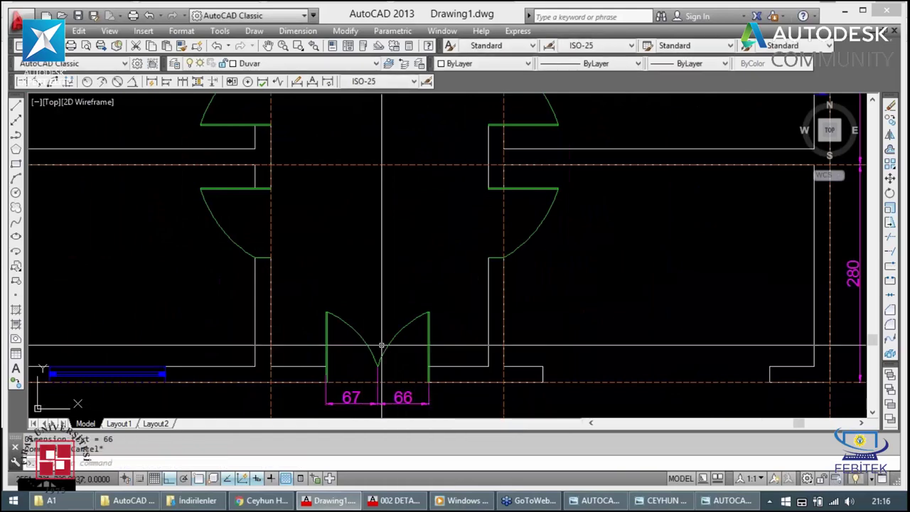
key("Escape")
scroll(377, 341, "down", 3)
scroll(384, 348, "down", 3)
scroll(398, 356, "up", 3)
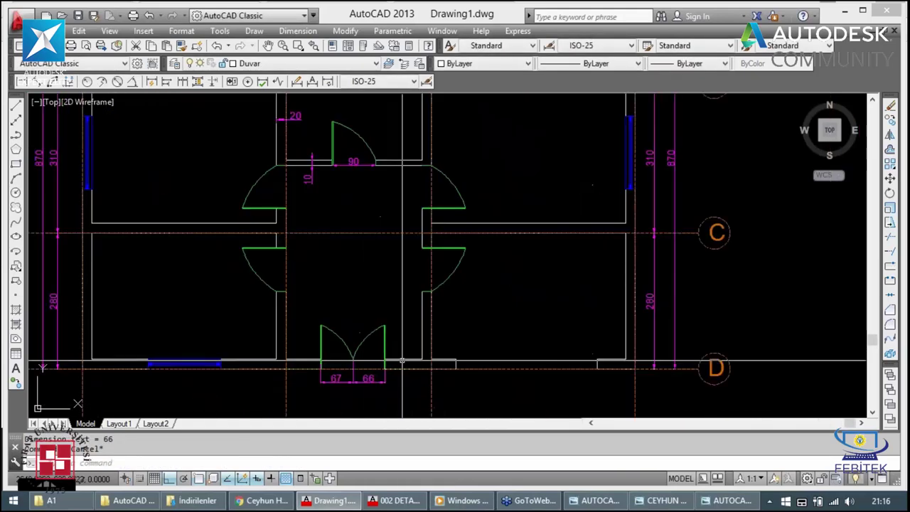
scroll(419, 370, "down", 2)
scroll(398, 335, "down", 2)
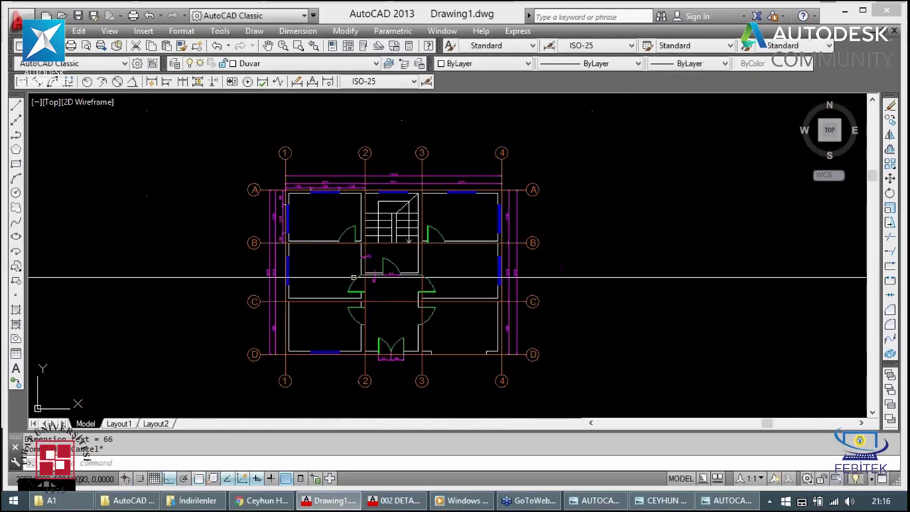
scroll(358, 244, "up", 2)
Step: Write the MText label 'ODA 01' in the top-left room
type("T")
key("Return")
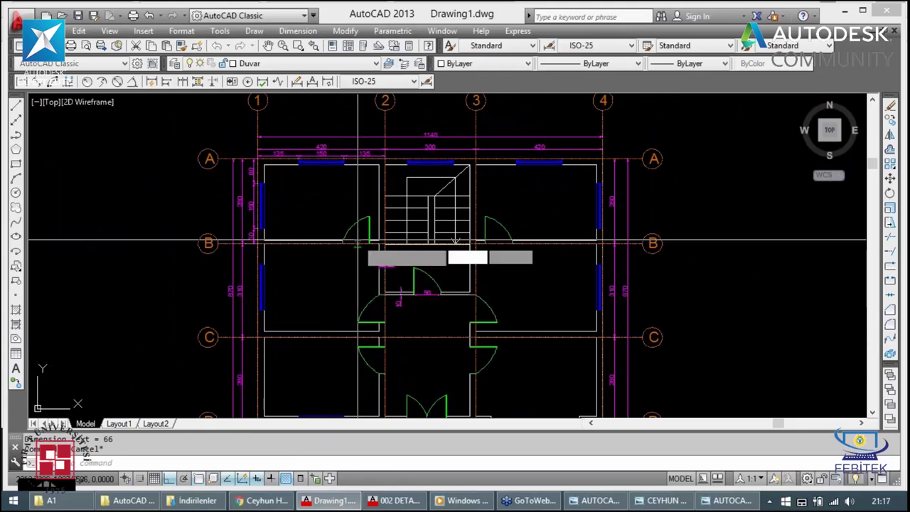
left_click(292, 191)
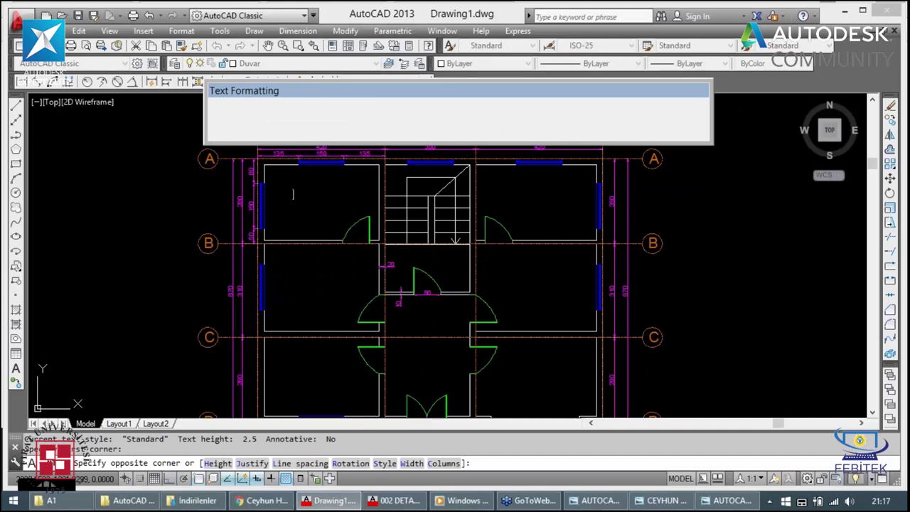
type("ODA 01")
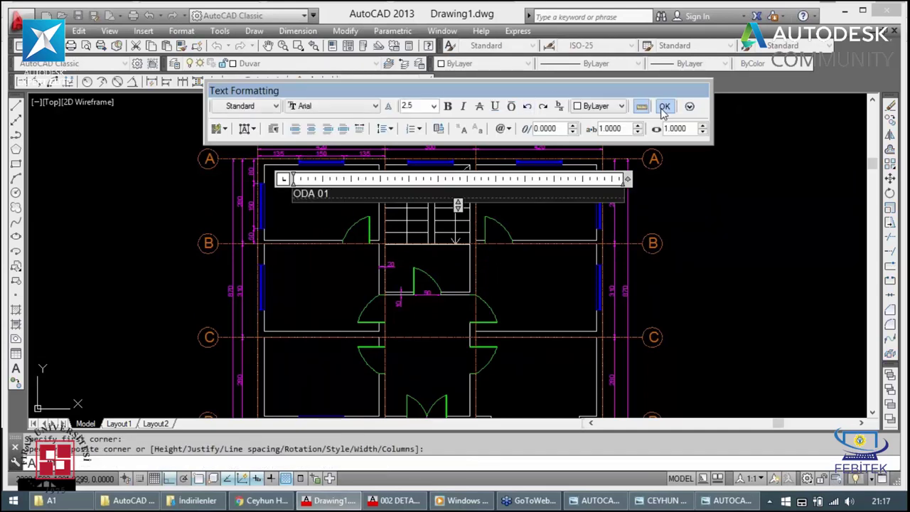
left_click(662, 108)
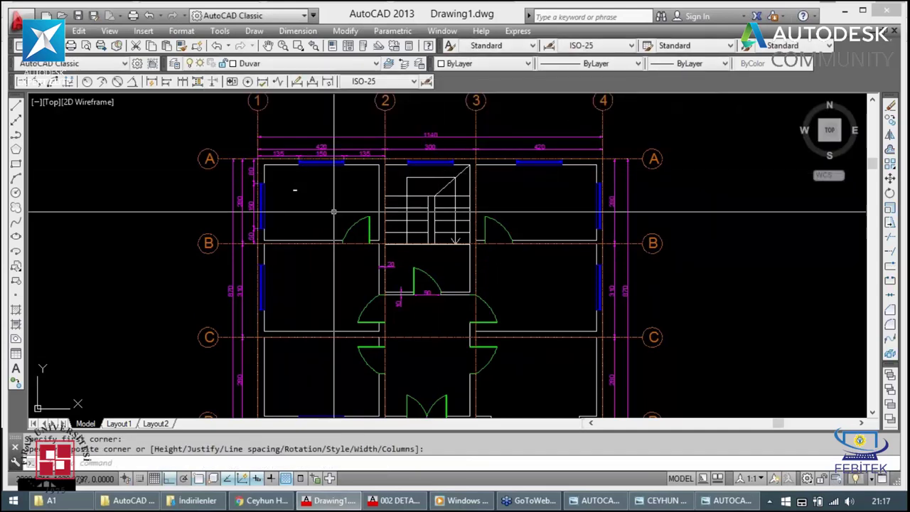
Step: Scale the ODA 01 label up by a factor of 5
type("sc")
key("Return")
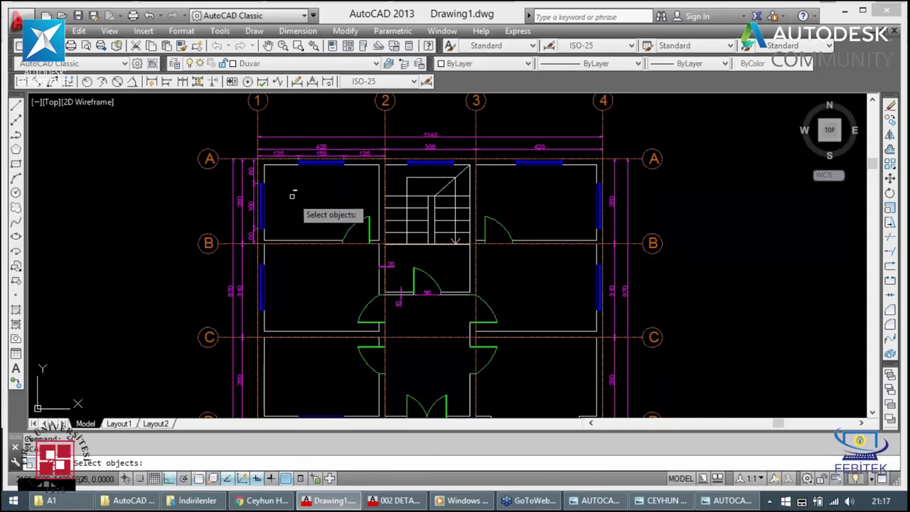
left_click(293, 197)
key("Return")
left_click(292, 191)
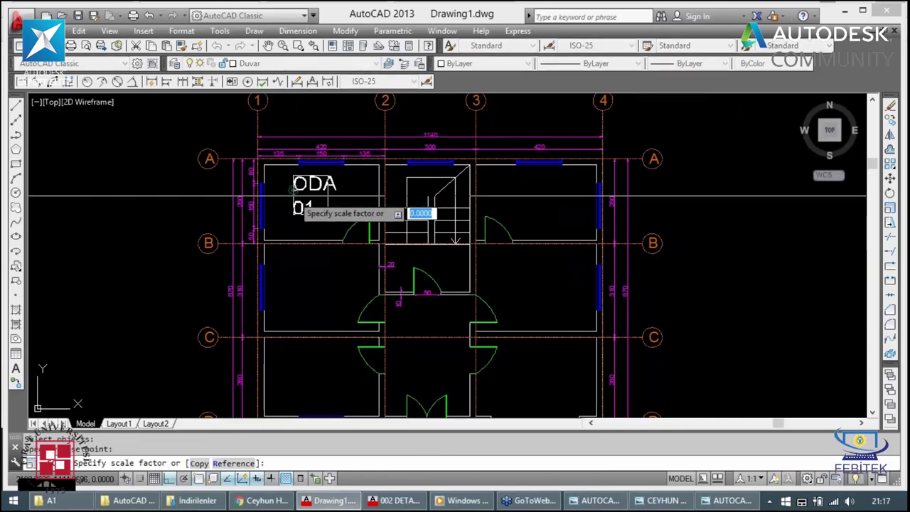
type("0")
key("Return")
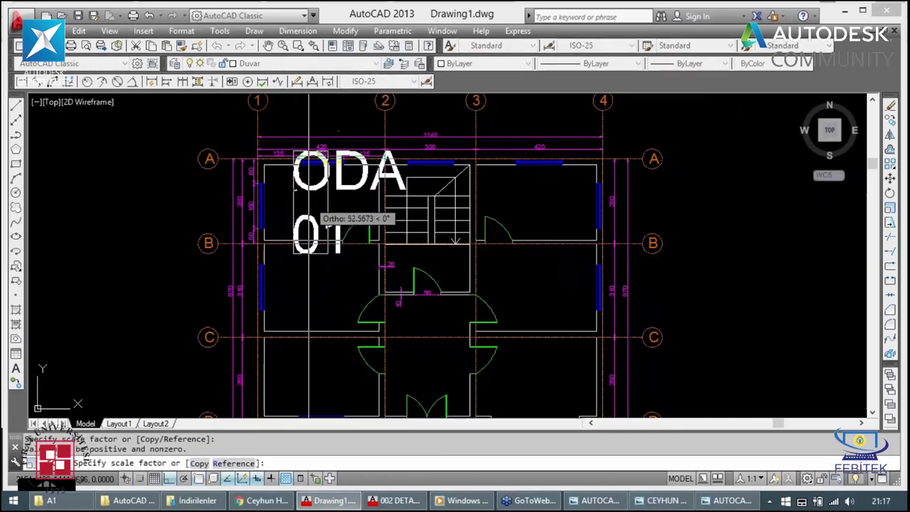
type("5")
key("Return")
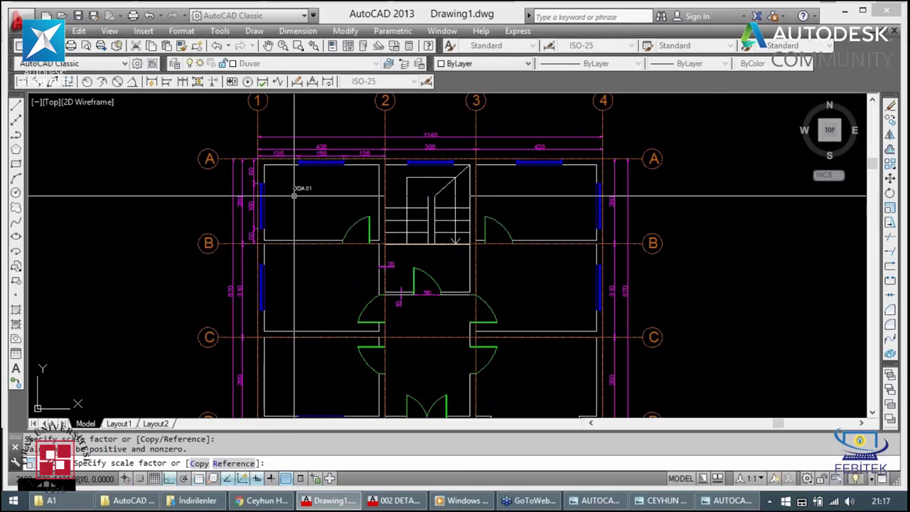
scroll(306, 187, "up", 2)
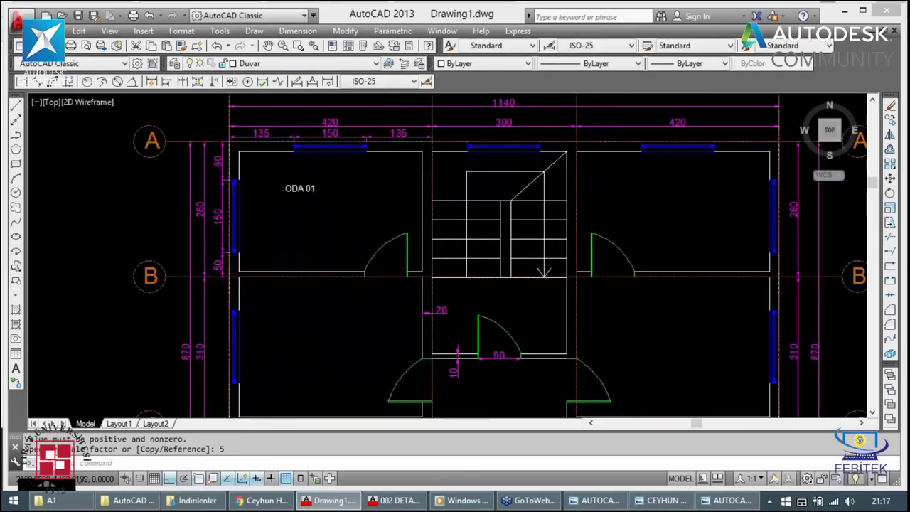
scroll(306, 186, "up", 2)
Step: Select the ODA 01 label after abandoning an attempt to move it
type("m")
key("Return")
left_click(269, 219)
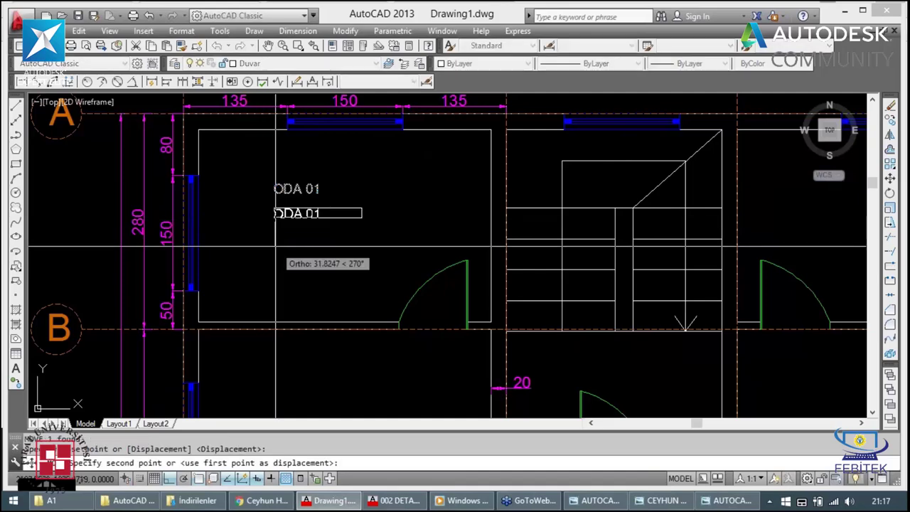
key("F8")
key("Escape")
left_click(376, 210)
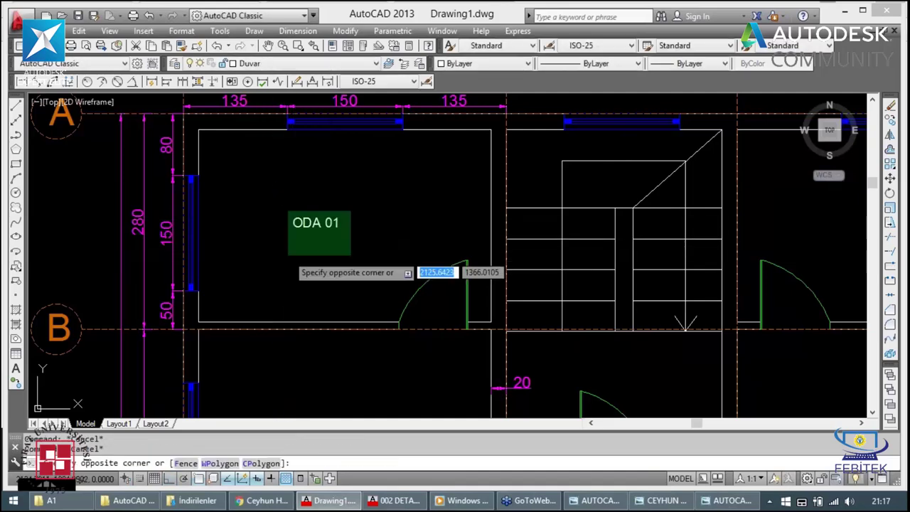
left_click(287, 254)
Step: Copy the ODA 01 label horizontally into the top-right room
type("CO")
key("Return")
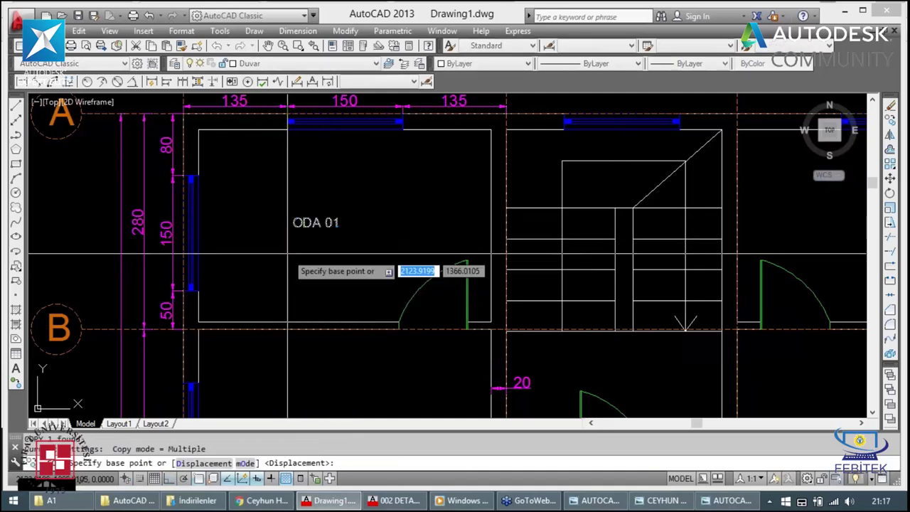
left_click(287, 254)
scroll(287, 254, "down", 3)
scroll(522, 262, "up", 2)
key("F8")
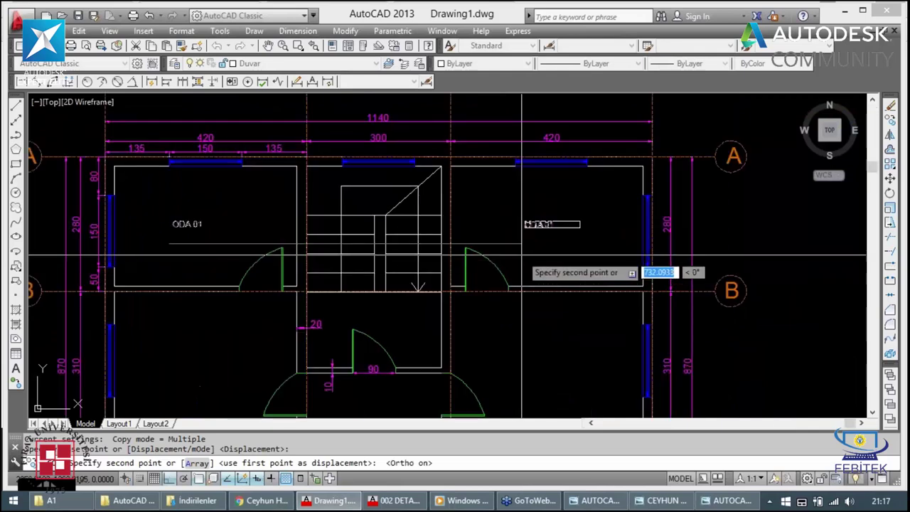
left_click(521, 263)
key("Escape")
Step: Reselect the ODA 01 label and start another copy, then cancel it
scroll(521, 262, "down", 2)
left_click(295, 253)
key("Escape")
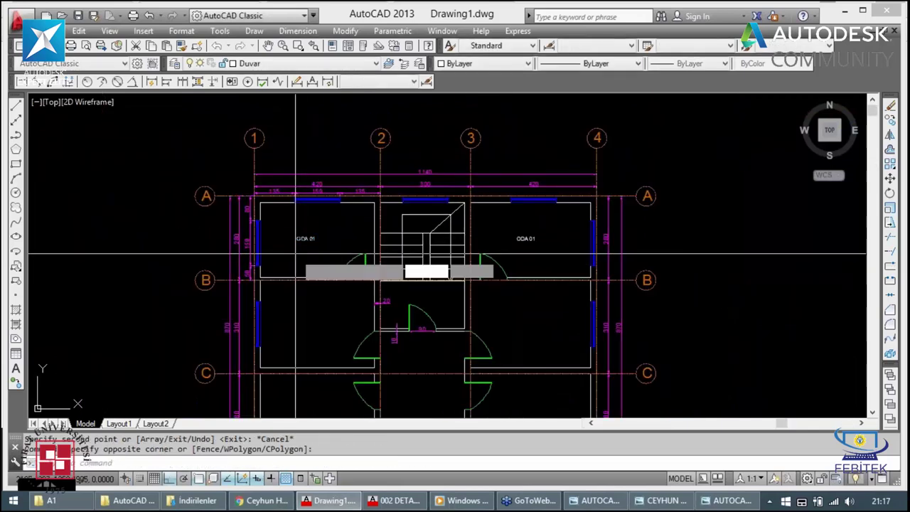
left_click(323, 232)
type("co")
key("Return")
left_click(295, 264)
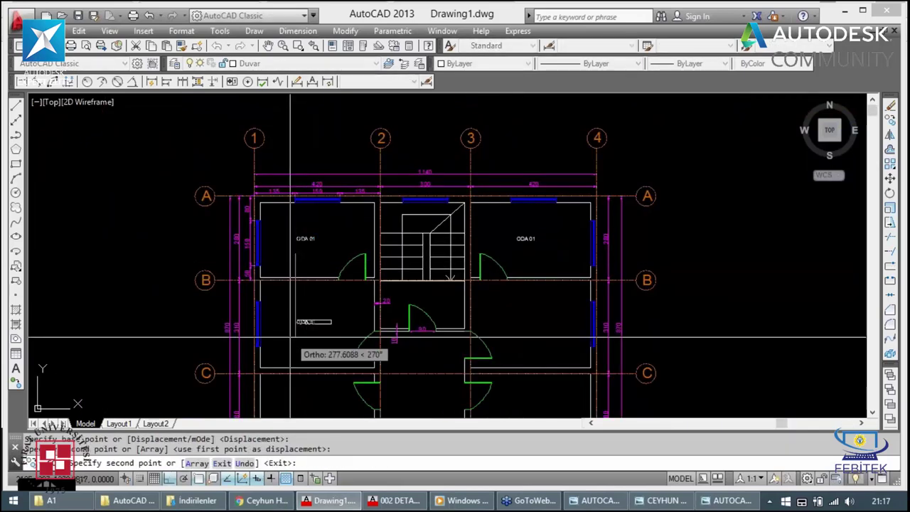
key("Escape")
Step: Copy the middle-left room's ODA 01 label down into the lower room
scroll(293, 322, "down", 3)
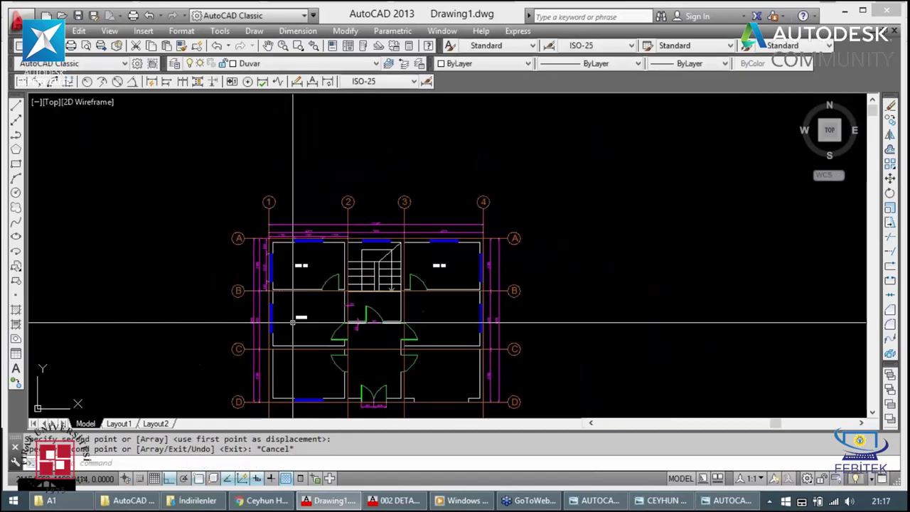
left_click(312, 303)
left_click(291, 321)
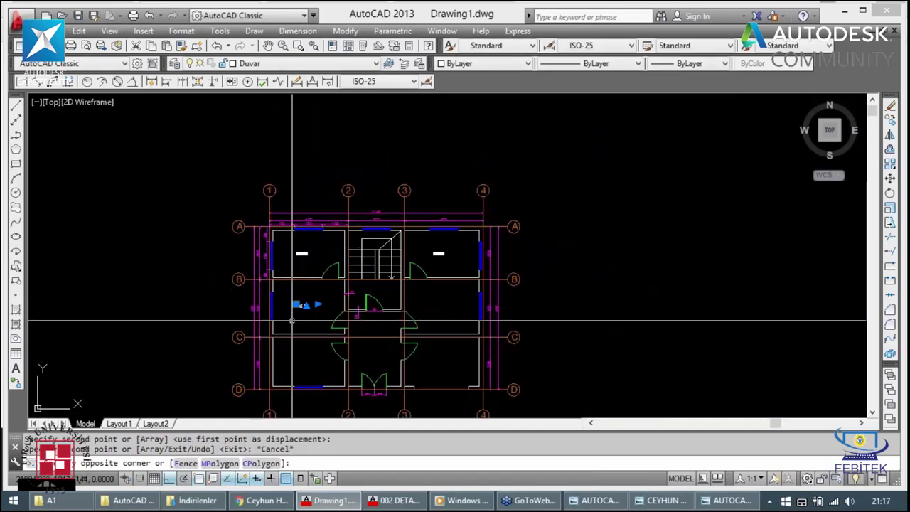
type("co")
key("Return")
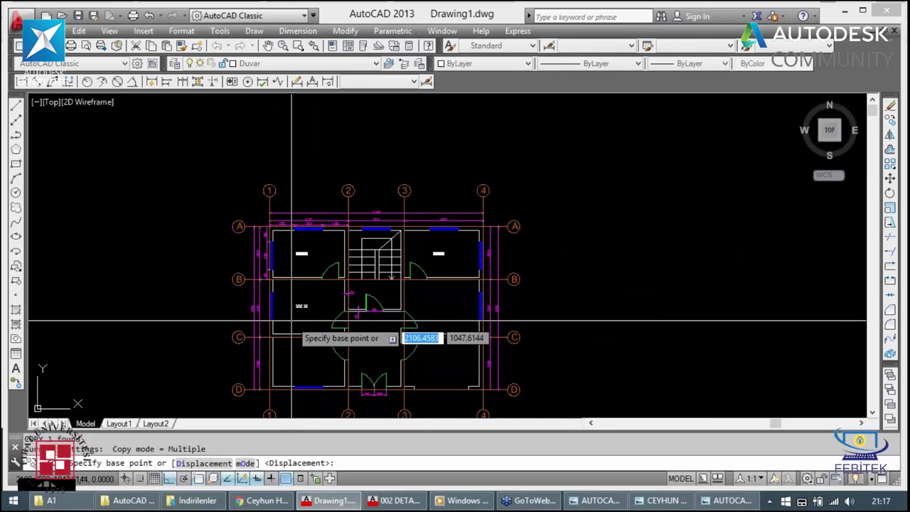
left_click(292, 321)
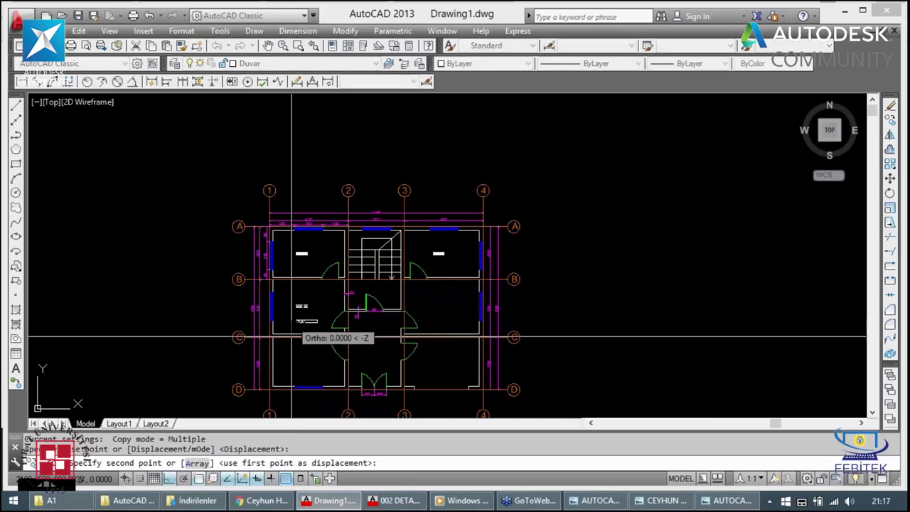
left_click(292, 377)
key("Escape")
Step: Copy the two left-hand ODA 01 labels across into the right-hand rooms
left_click(293, 304)
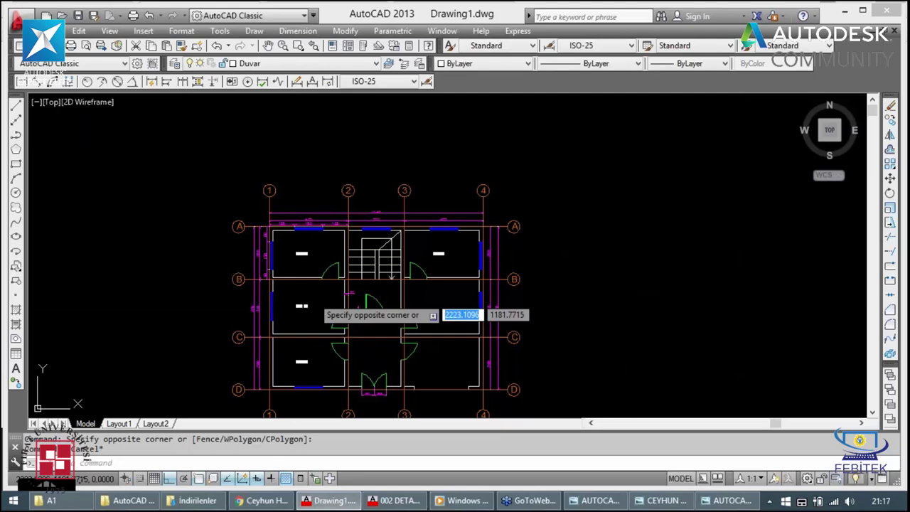
left_click(297, 384)
key("Return")
left_click(297, 260)
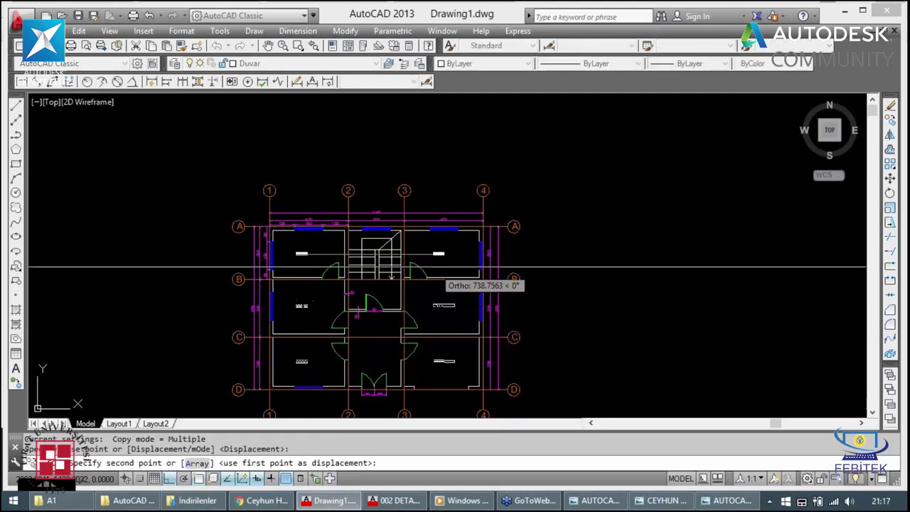
left_click(433, 259)
key("Escape")
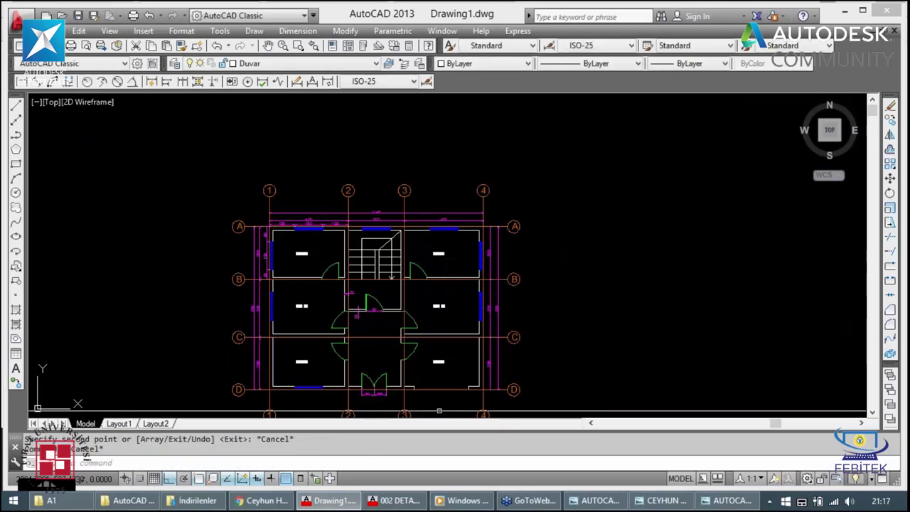
key("Escape")
Step: Rename the bottom-right room's label to GARAJ
double_click(439, 361)
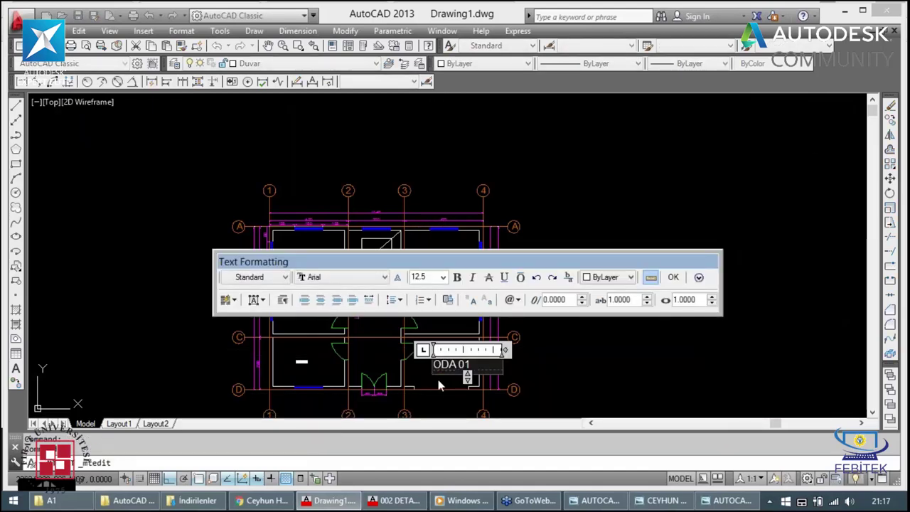
type("GARAJ")
left_click(673, 278)
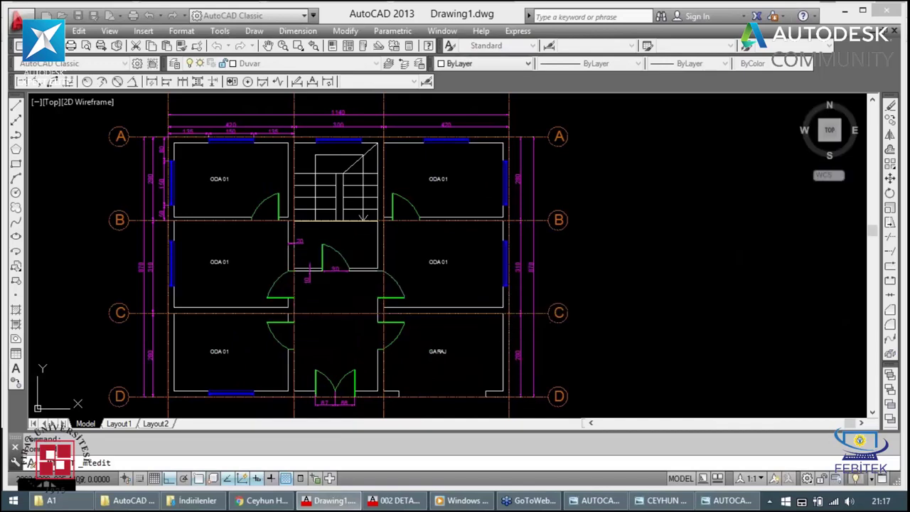
key("Escape")
key("Escape")
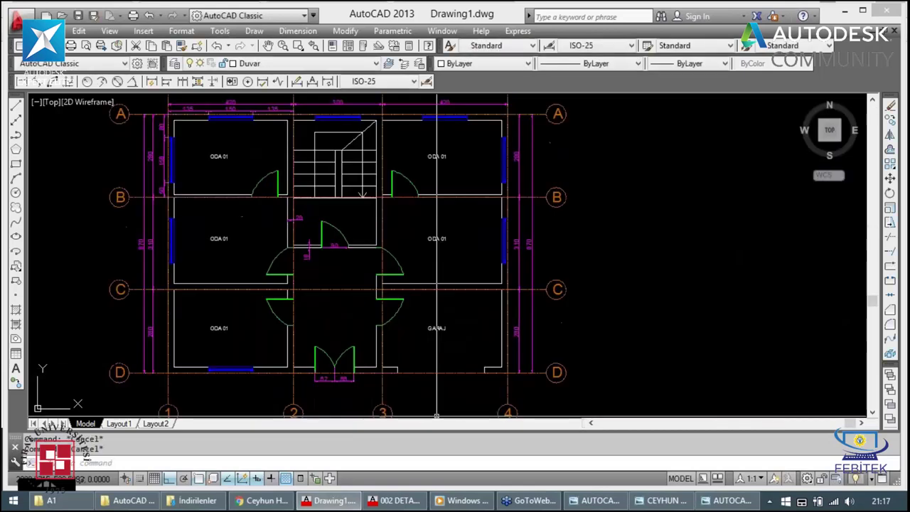
Step: Zoom a window around the floor plan
scroll(440, 377, "down", 4)
scroll(430, 360, "up", 3)
scroll(461, 209, "down", 4)
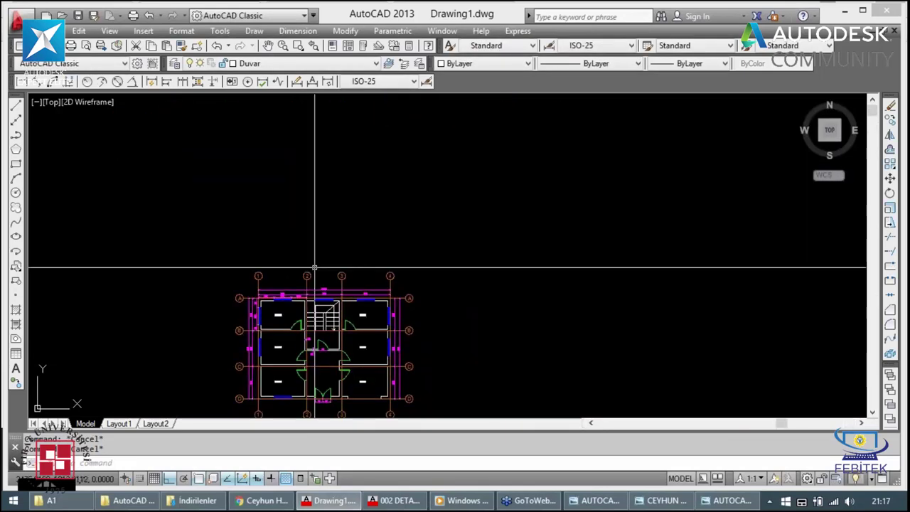
scroll(288, 329, "down", 1)
type("z")
key("Return")
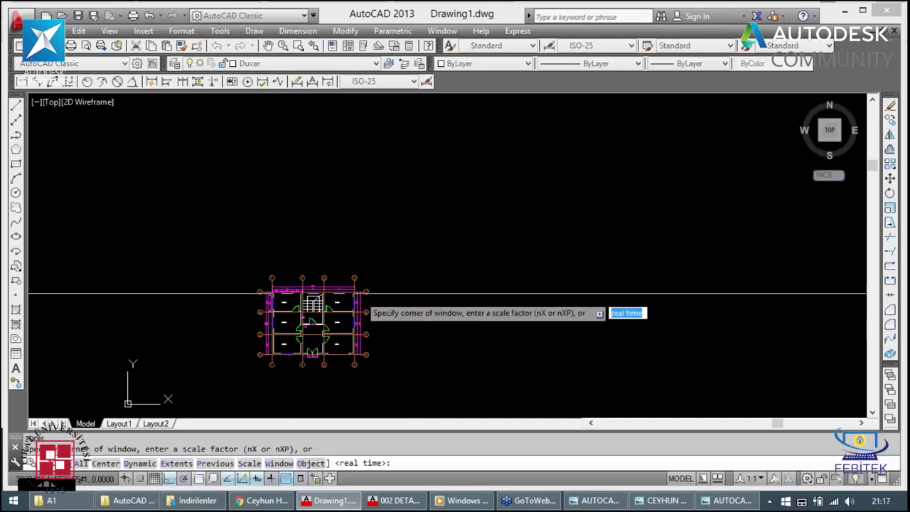
left_click(423, 267)
Step: Copy the left-middle ODA 01 label into the central hall
left_click(235, 388)
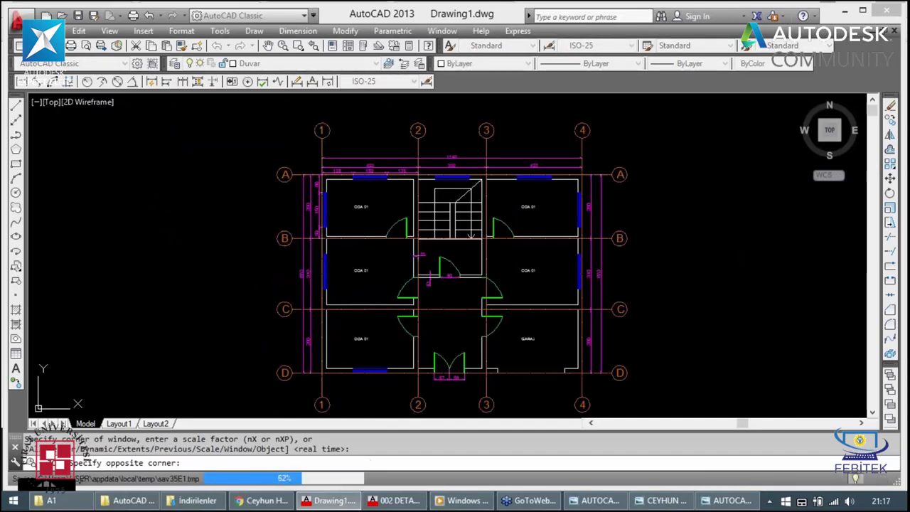
key("Escape")
left_click(356, 268)
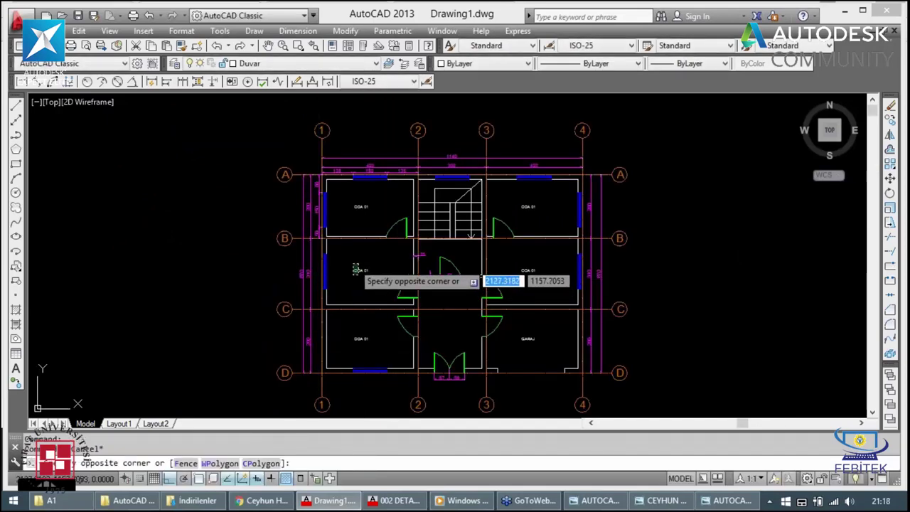
type("c")
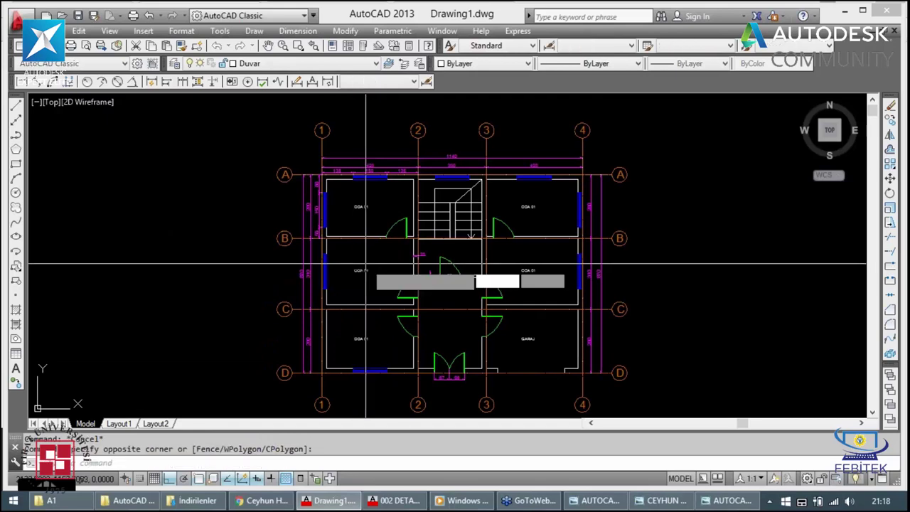
key("Return")
left_click(361, 271)
left_click(443, 302)
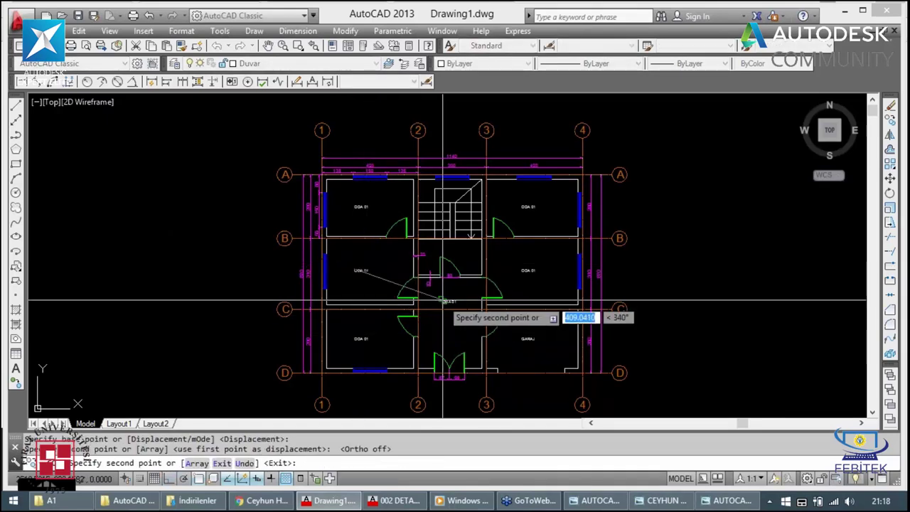
key("Escape")
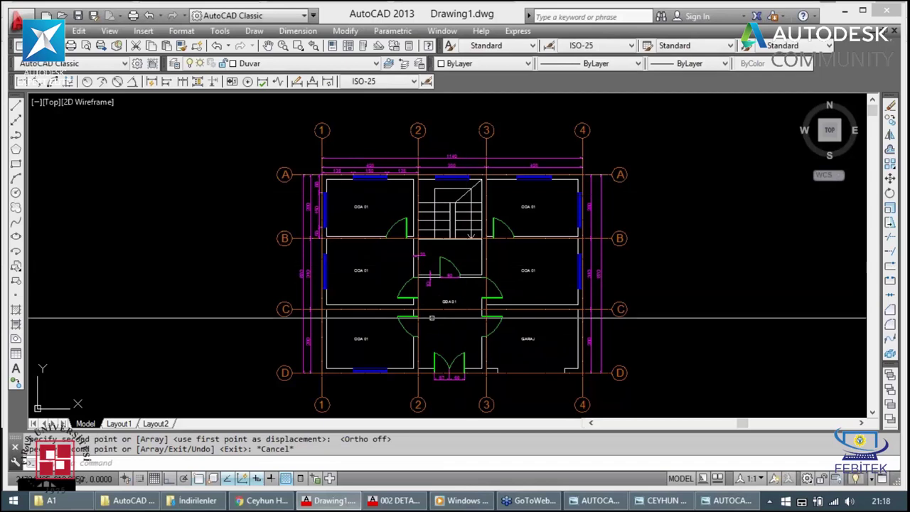
Step: Change the hall's copied label text to HOL 01
double_click(450, 303)
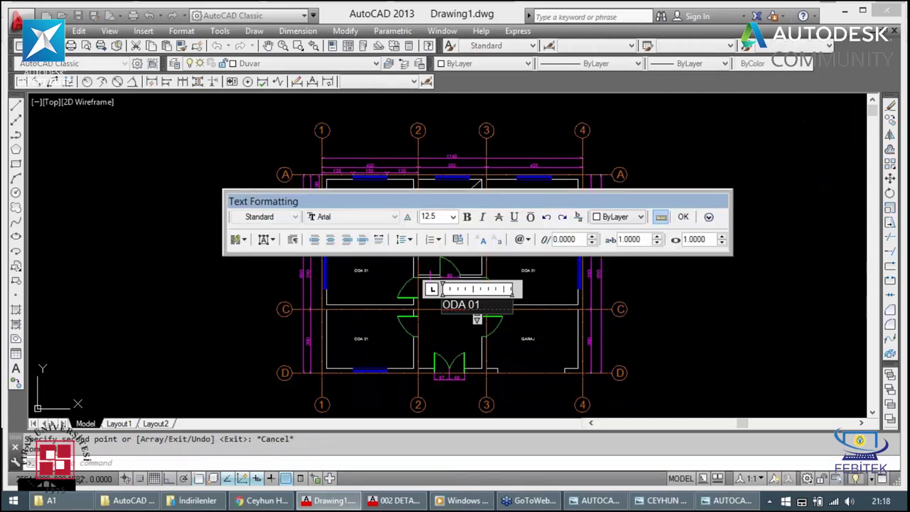
type("HOL 01")
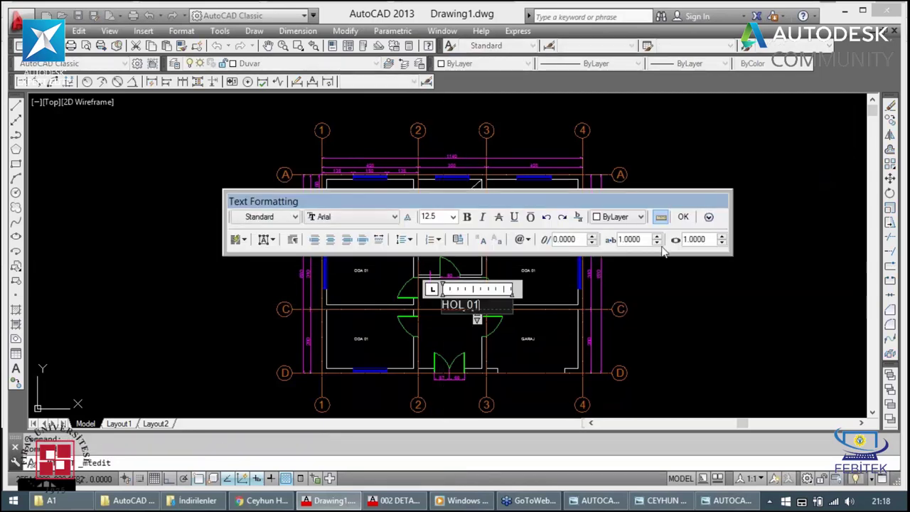
left_click(682, 217)
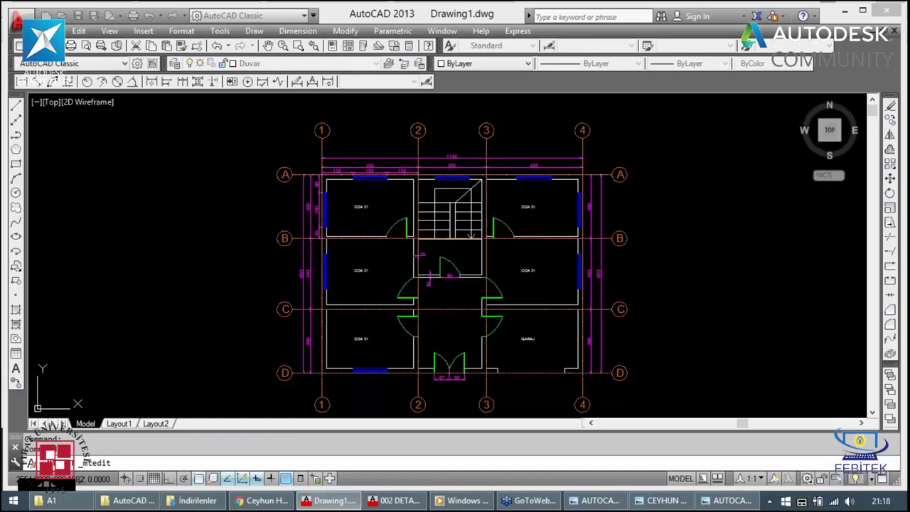
type("z")
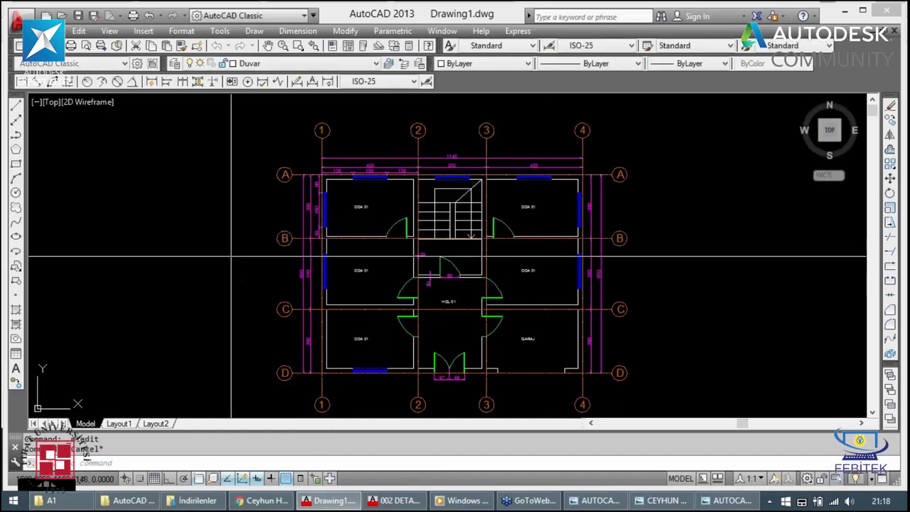
key("Return")
Step: Zoom onto the floor plan, then open 09 TEFRİŞ.dwg from the Explorer folder
scroll(231, 255, "down", 2)
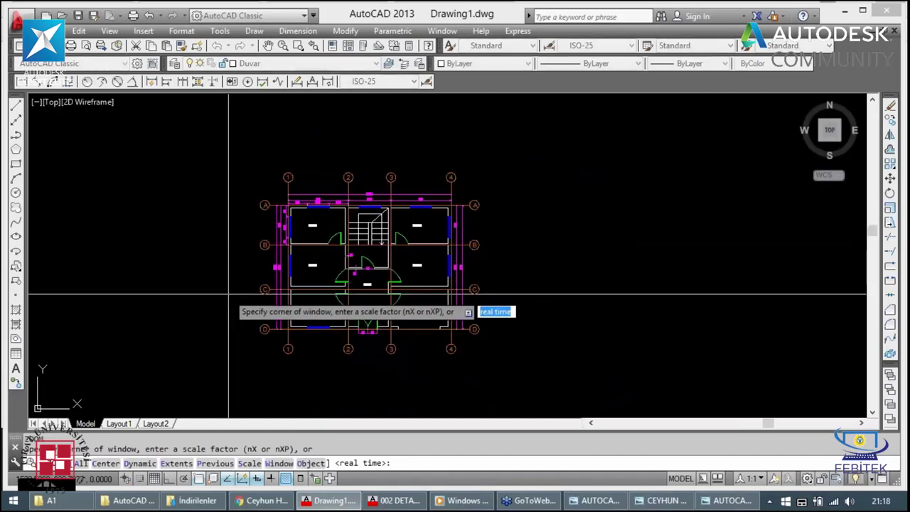
left_click(235, 355)
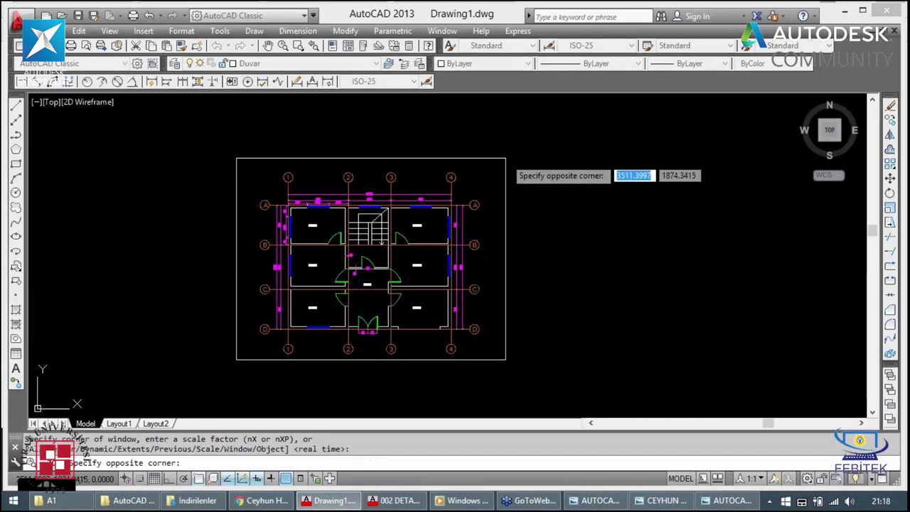
left_click(506, 158)
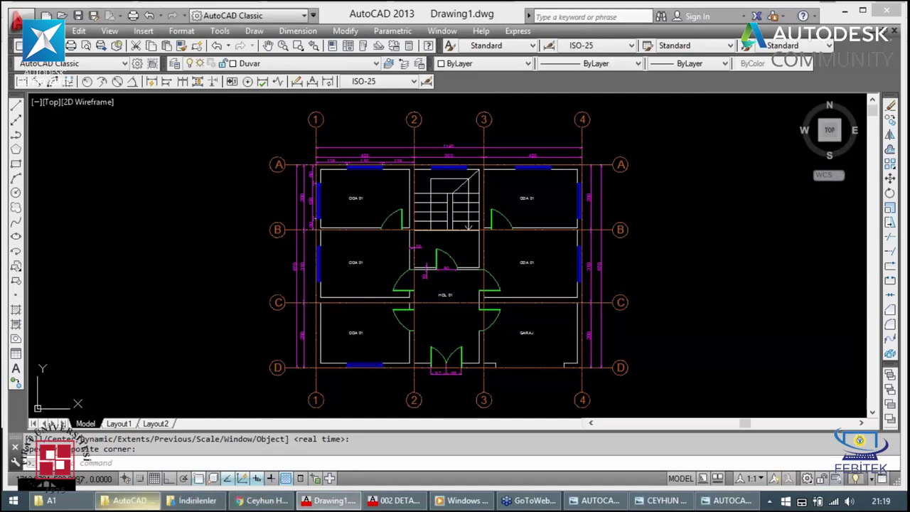
left_click(130, 499)
double_click(456, 242)
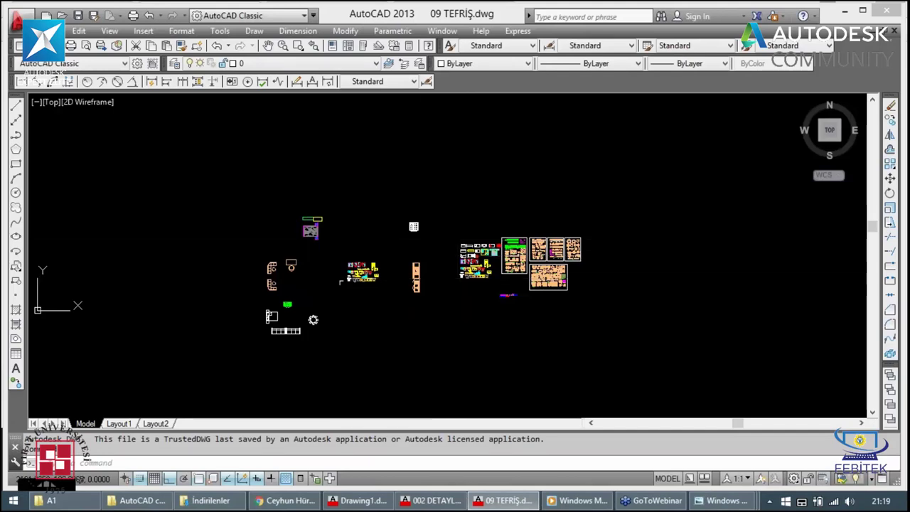
Step: Window-select the left, upper and middle furniture block groups and copy them with Ctrl+C
scroll(352, 276, "down", 1)
scroll(347, 274, "up", 2)
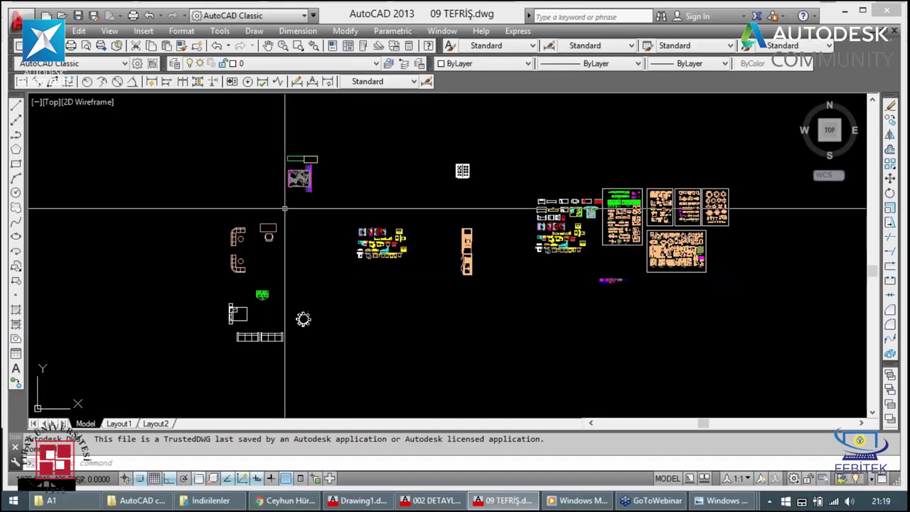
left_click(317, 211)
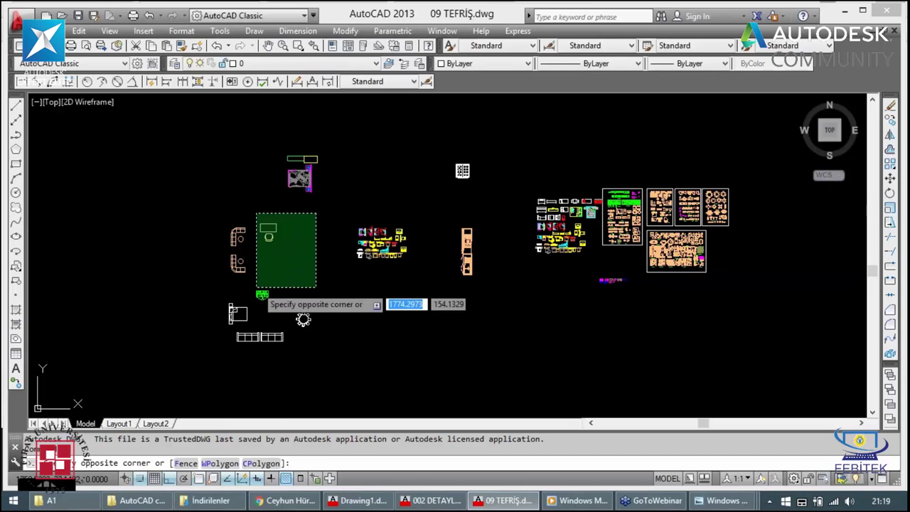
left_click(244, 319)
left_click(339, 137)
left_click(202, 333)
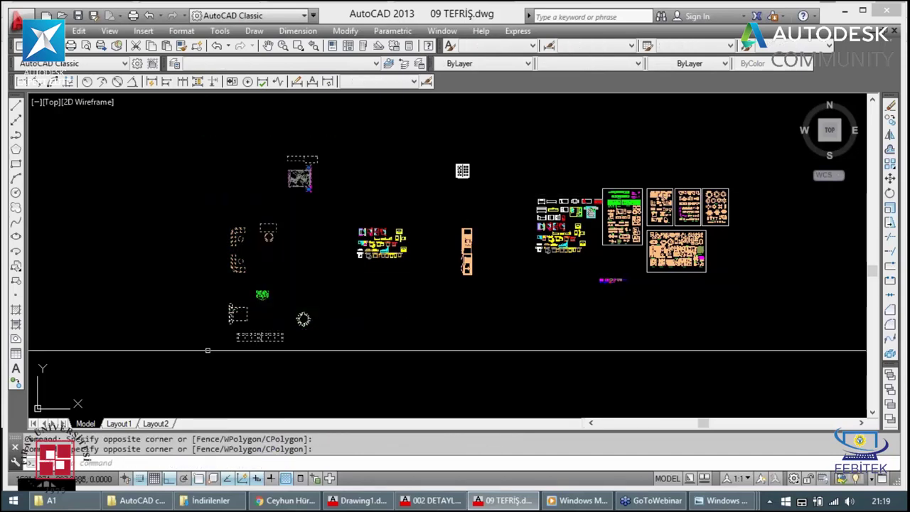
left_click(493, 142)
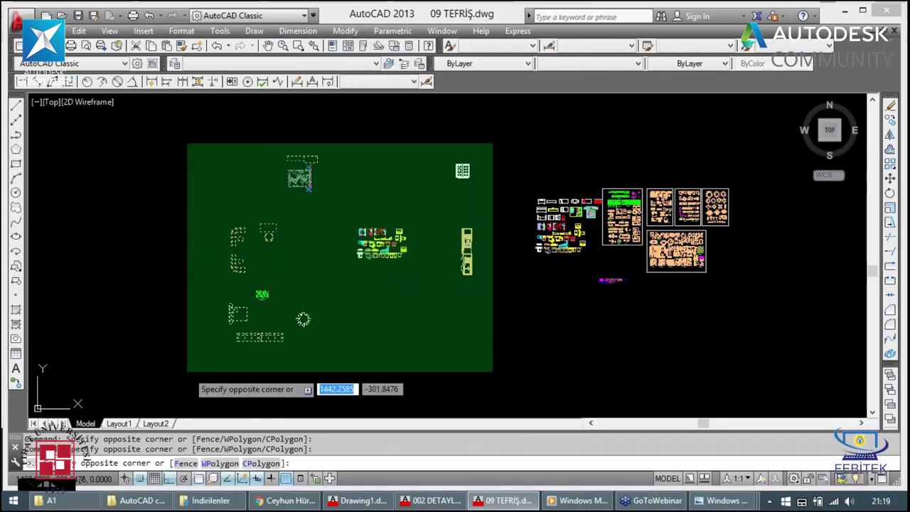
left_click(191, 356)
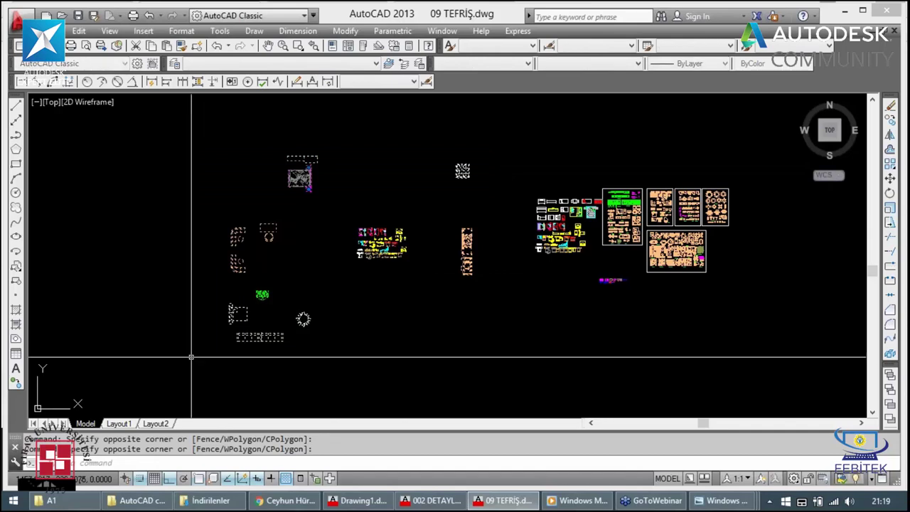
key("ctrl+c")
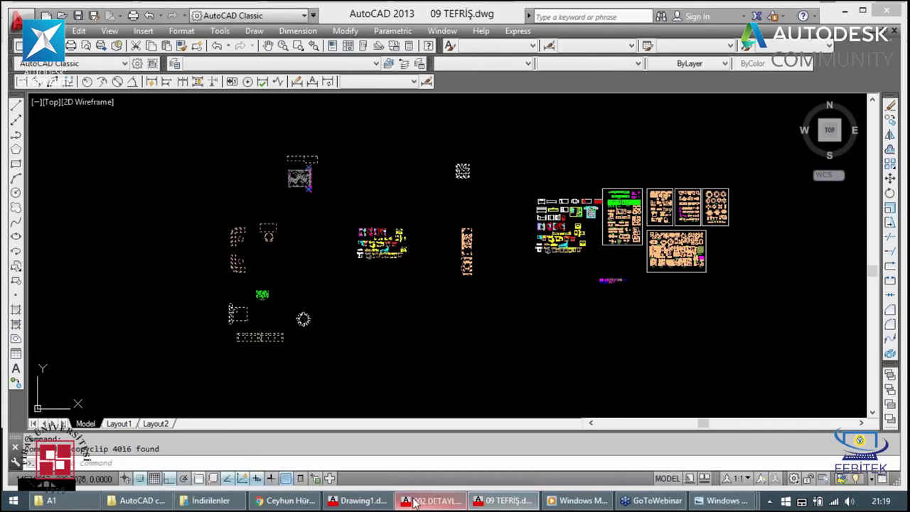
Step: Paste the furniture blocks beside the plan in the floor plan drawing
left_click(416, 503)
left_click(359, 500)
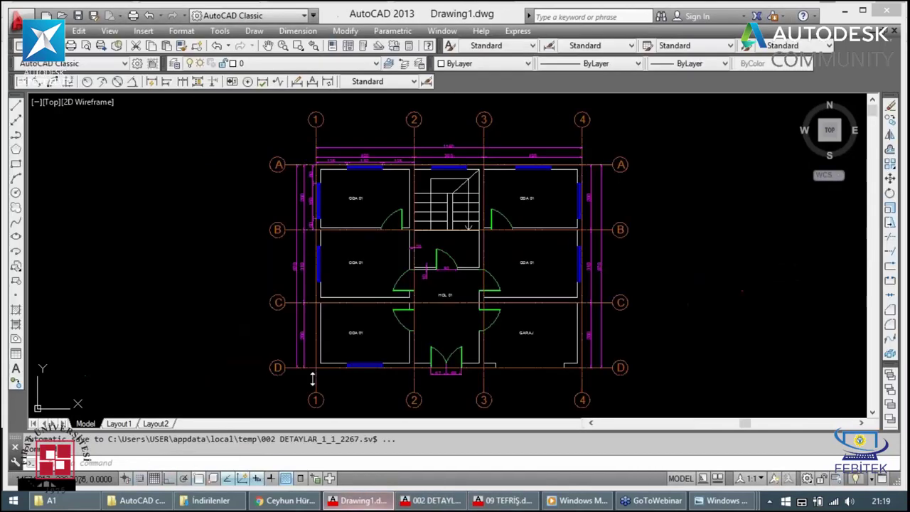
key("ctrl+v")
scroll(293, 346, "down", 5)
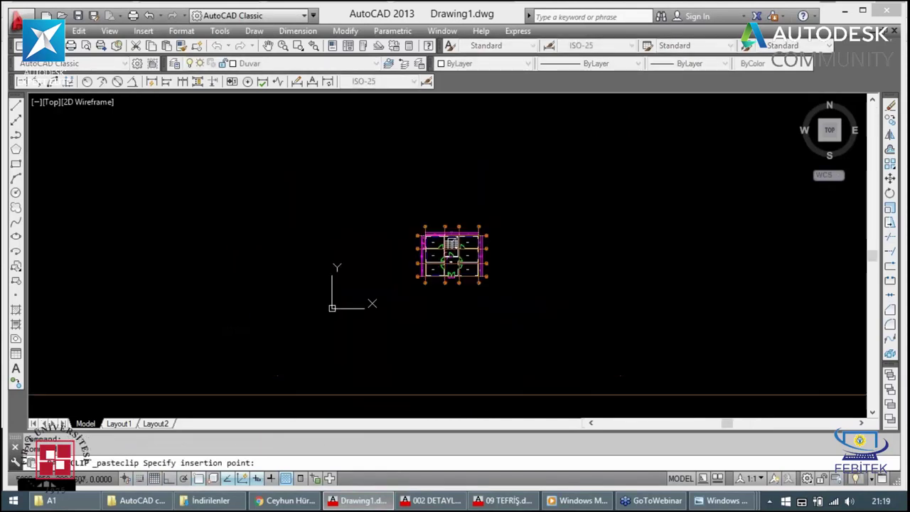
left_click(602, 301)
scroll(601, 300, "up", 3)
Step: Copy the sofa, desk and chair set into the left ODA 01 room
left_click(612, 291)
left_click(471, 362)
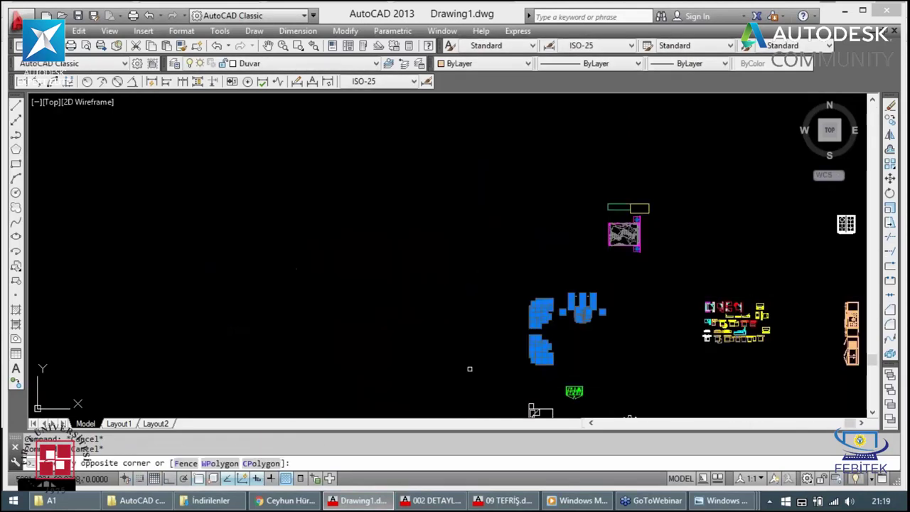
type("c")
key("Return")
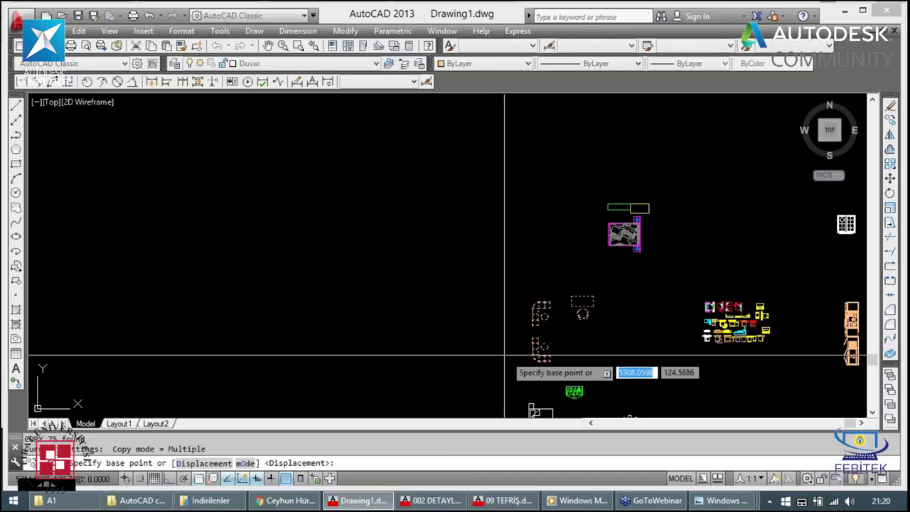
left_click(504, 355)
scroll(498, 352, "down", 3)
scroll(324, 313, "down", 2)
scroll(242, 288, "up", 3)
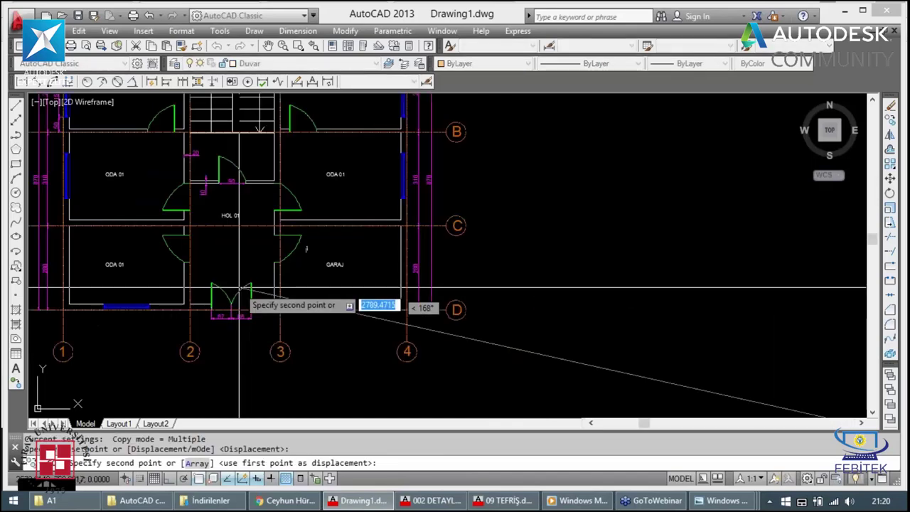
scroll(51, 184, "up", 3)
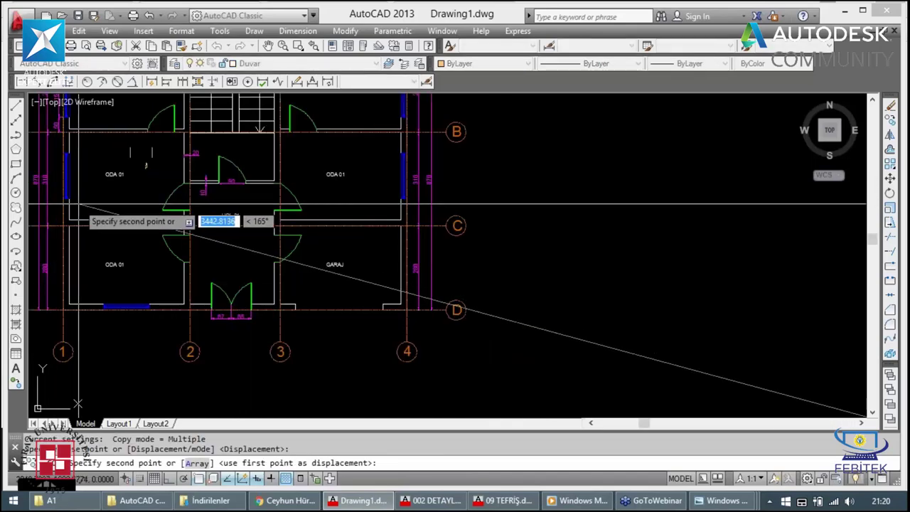
scroll(69, 194, "up", 3)
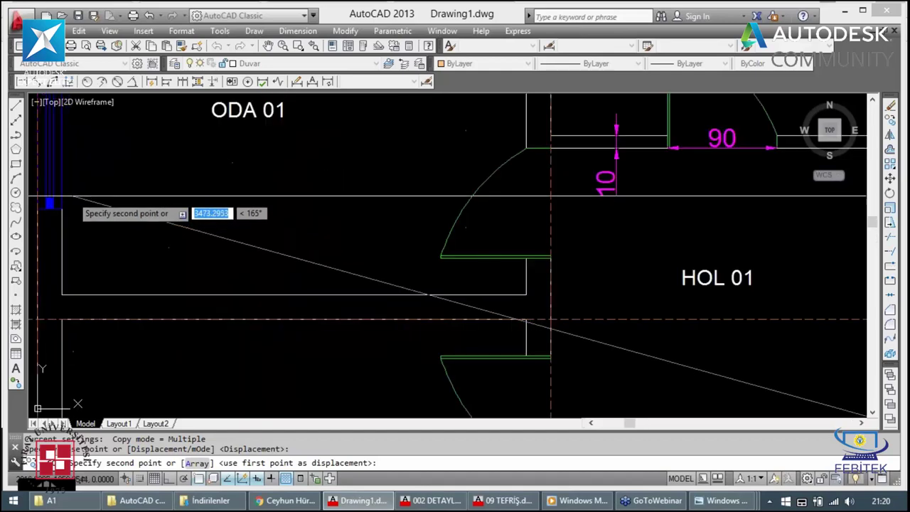
left_click(50, 204)
scroll(52, 204, "down", 1)
scroll(64, 204, "down", 2)
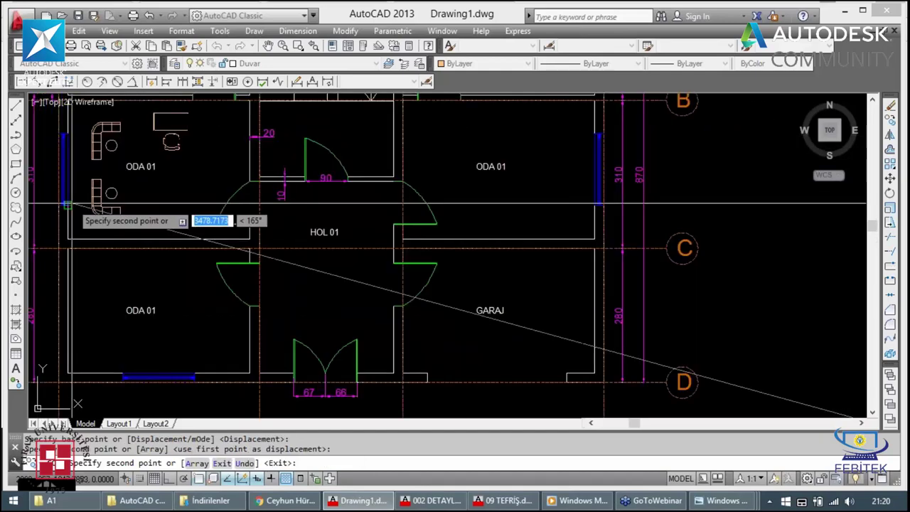
key("Escape")
scroll(698, 410, "down", 2)
Step: Copy the tall kitchen counter units against the right ODA 01 room's wall
scroll(697, 411, "down", 3)
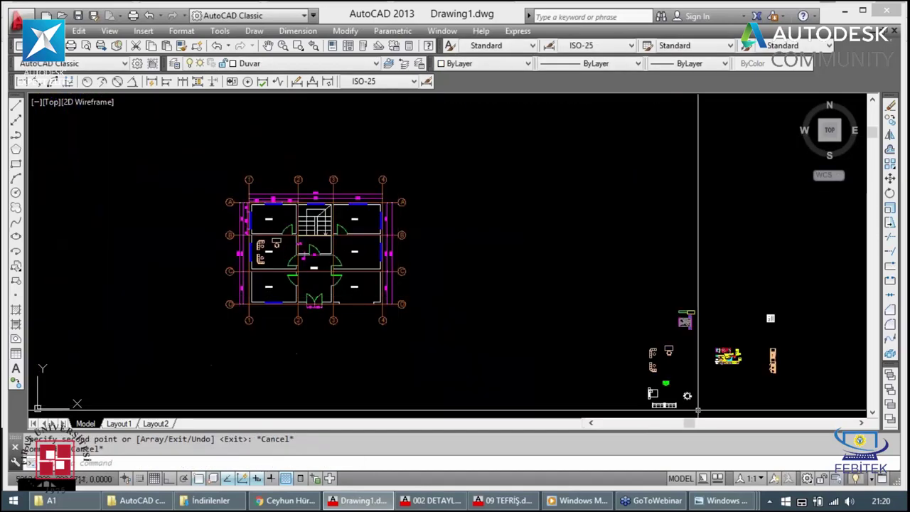
scroll(771, 370, "down", 2)
scroll(774, 363, "up", 4)
left_click(745, 361)
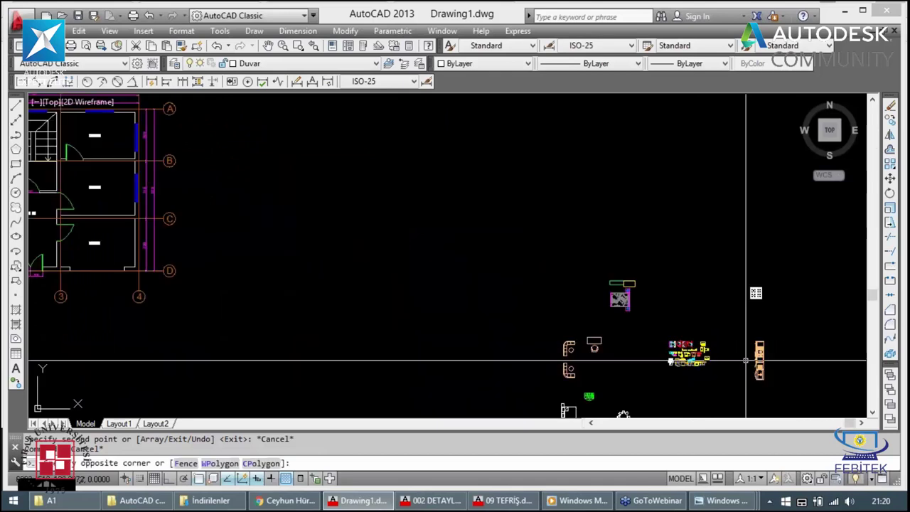
key("Escape")
left_click(764, 338)
left_click(739, 384)
type("c")
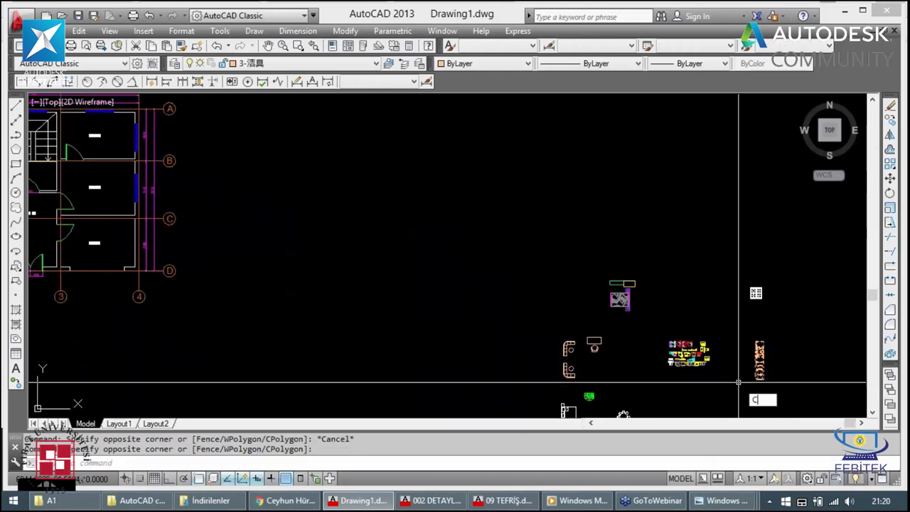
type("o")
key("Return")
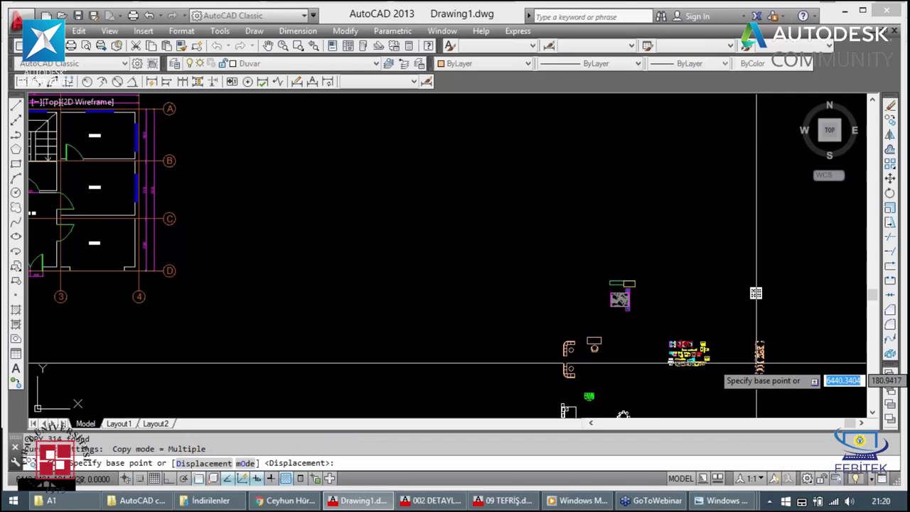
key("F8")
left_click(756, 364)
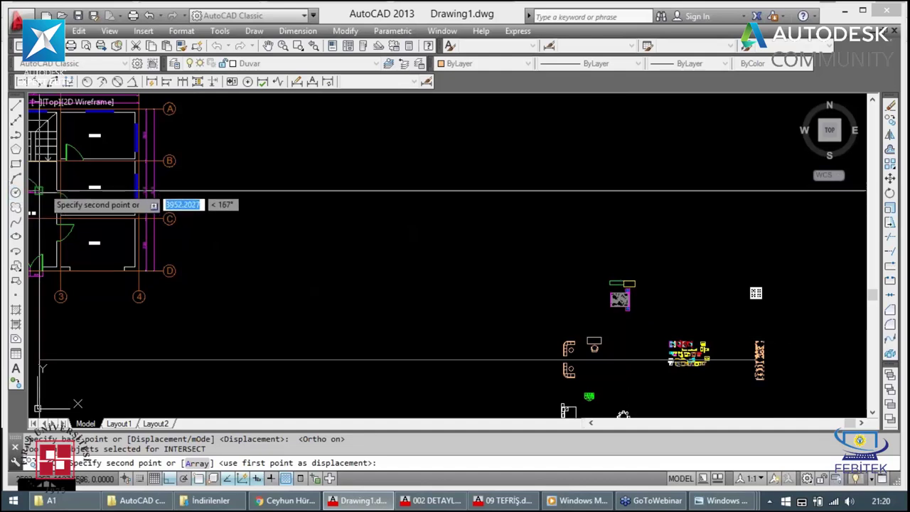
key("F8")
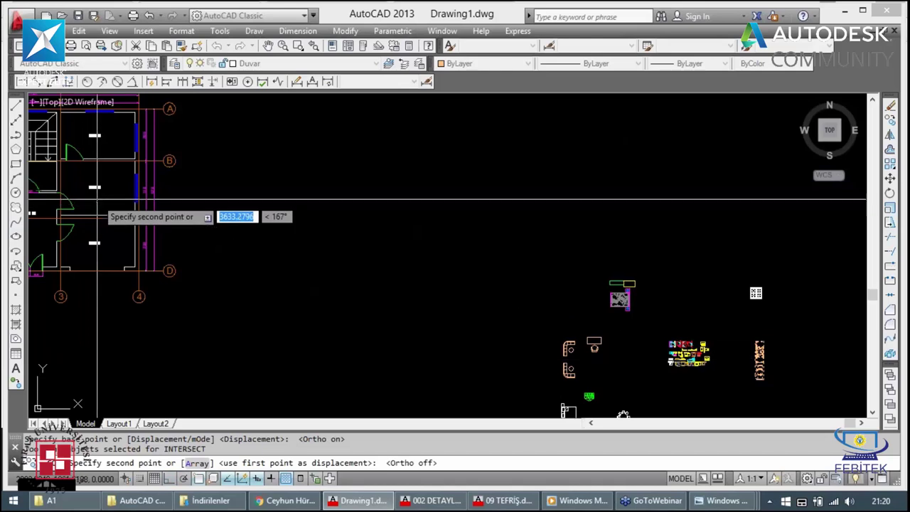
scroll(131, 193, "up", 5)
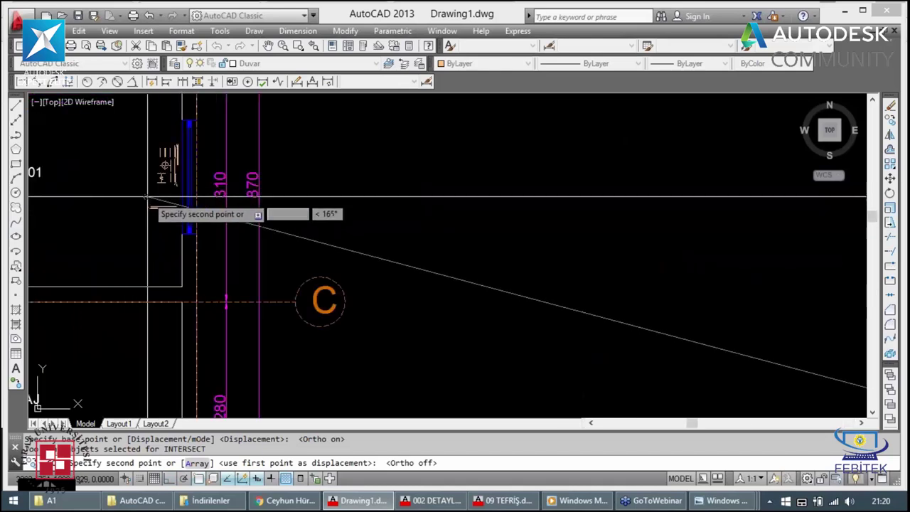
left_click(136, 195)
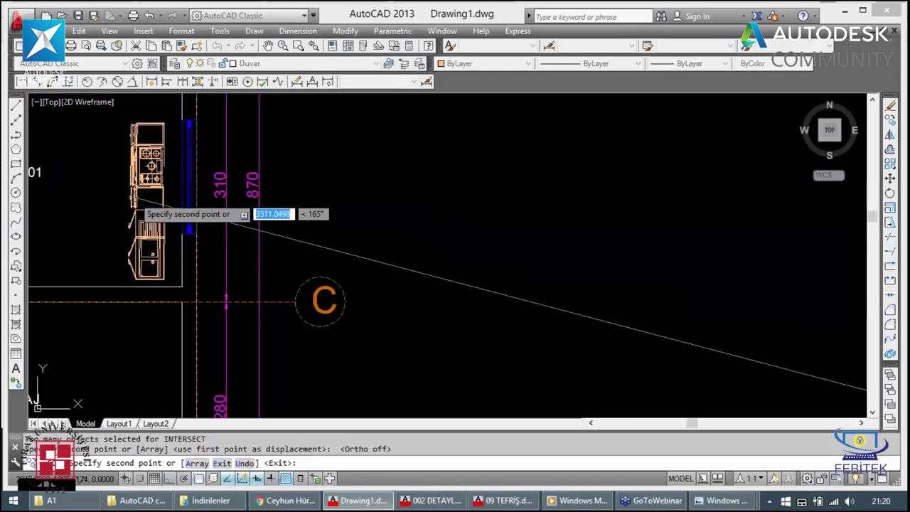
key("Escape")
Step: Move the placed kitchen units up toward grid line B
scroll(149, 215, "down", 2)
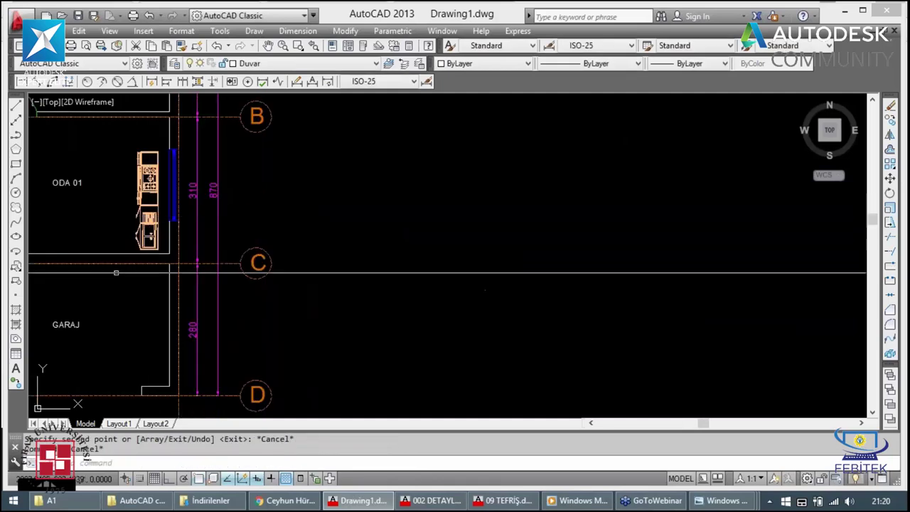
left_click(115, 273)
type("m")
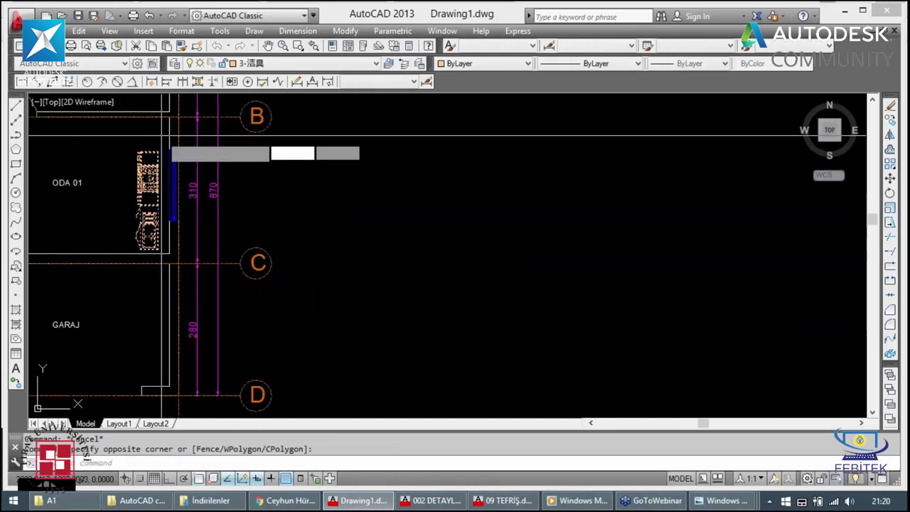
key("Return")
left_click(150, 142)
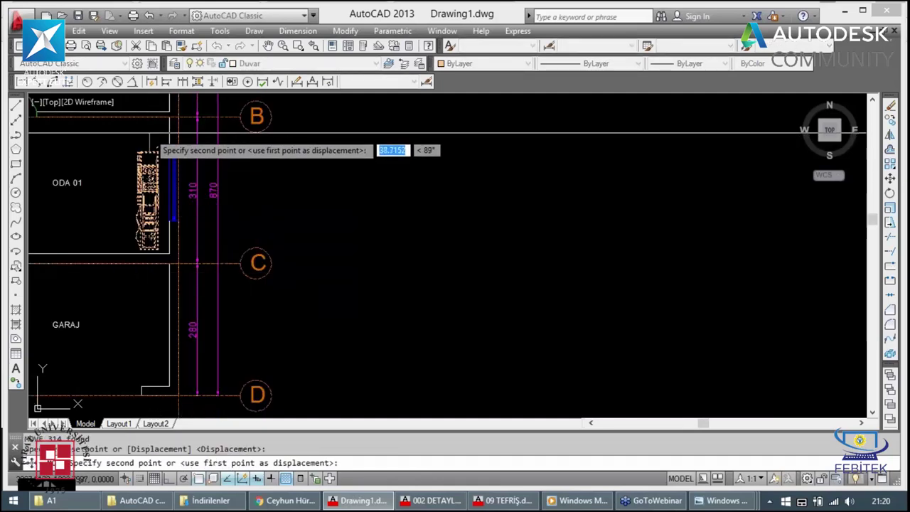
left_click(149, 130)
scroll(170, 132, "down", 5)
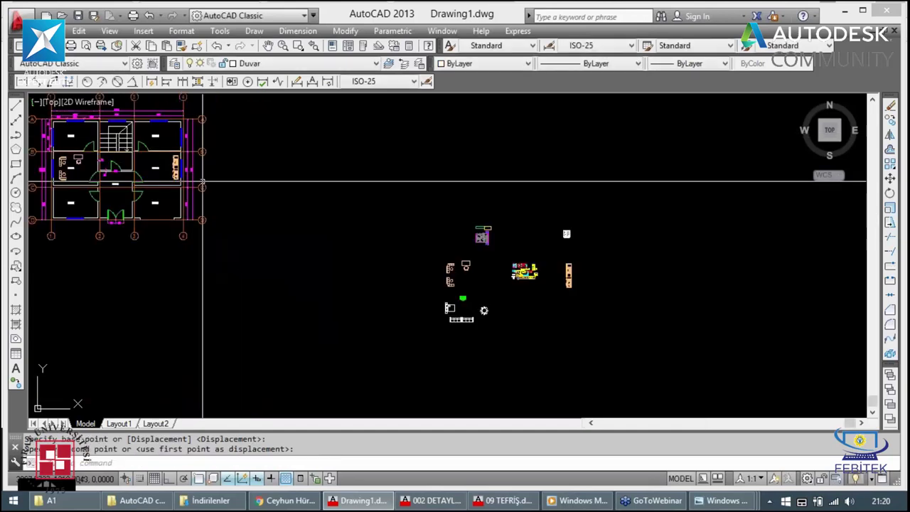
scroll(498, 239, "up", 2)
key("Escape")
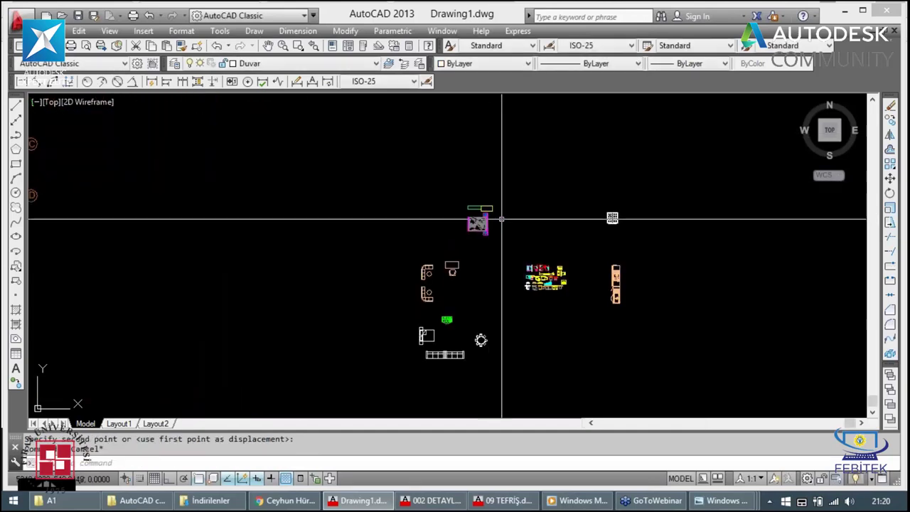
Step: Select the purple hatched block to copy, after a cancelled move of loose blocks
left_click(464, 238)
left_click(393, 242)
key("m")
key("Return")
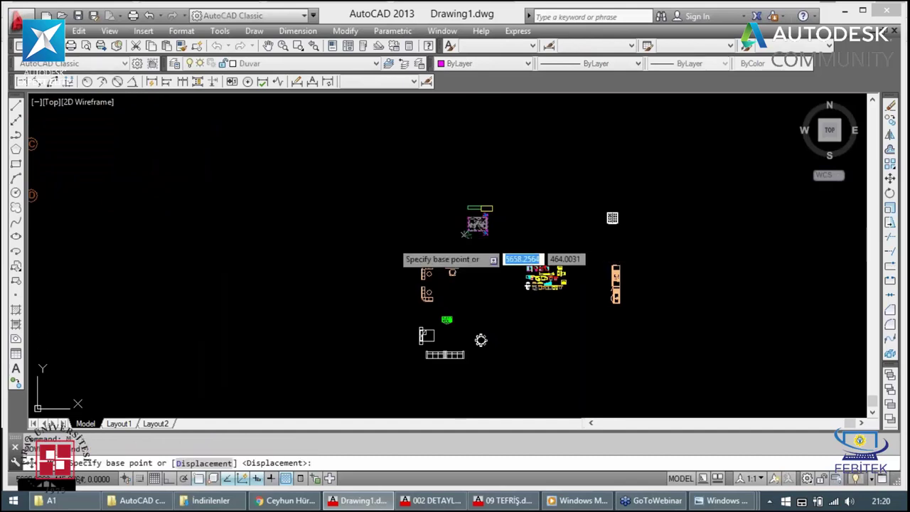
left_click(464, 235)
key("F8")
scroll(464, 235, "down", 2)
key("Escape")
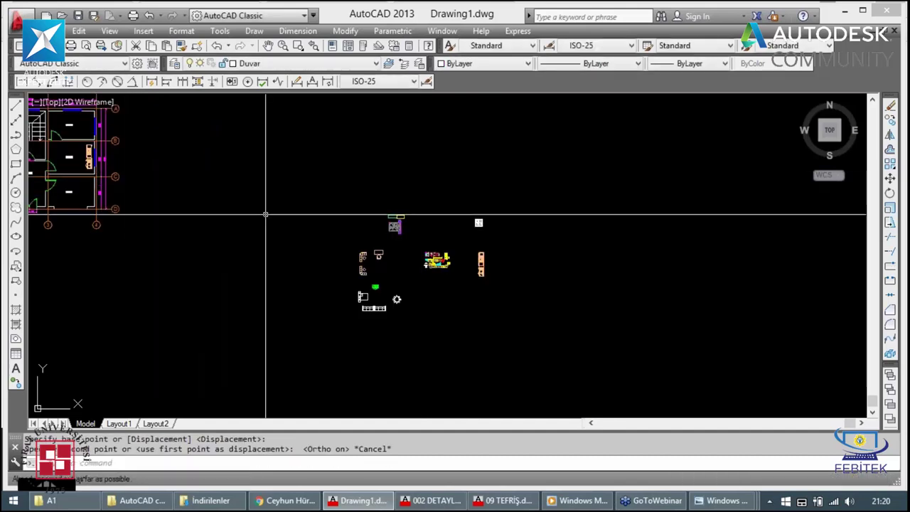
left_click(398, 230)
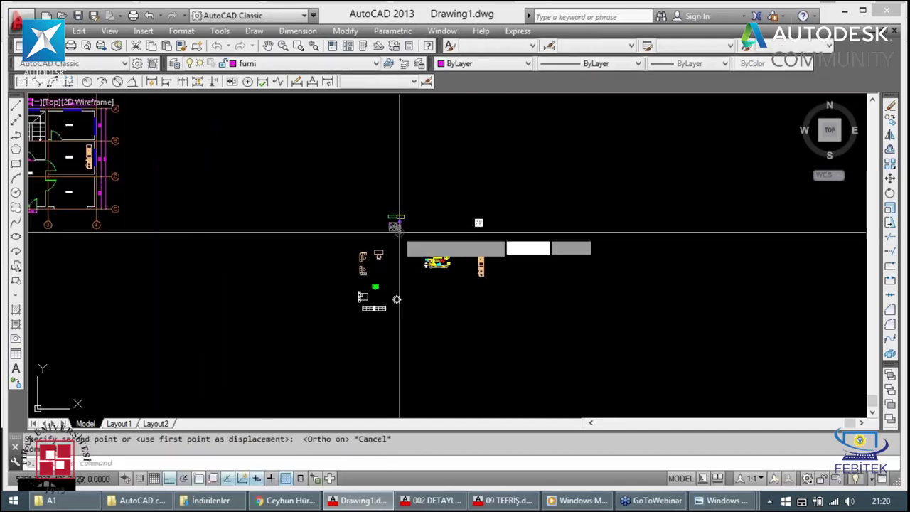
type("co")
key("Return")
Step: Place a copy of the hatched double bed block beside the upper-left ODA 01 room
left_click(400, 232)
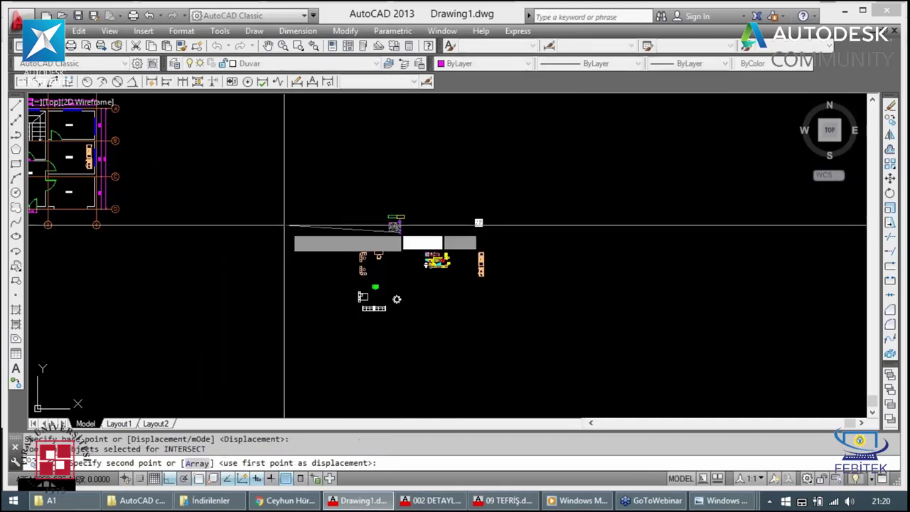
key("F8")
left_click(133, 156)
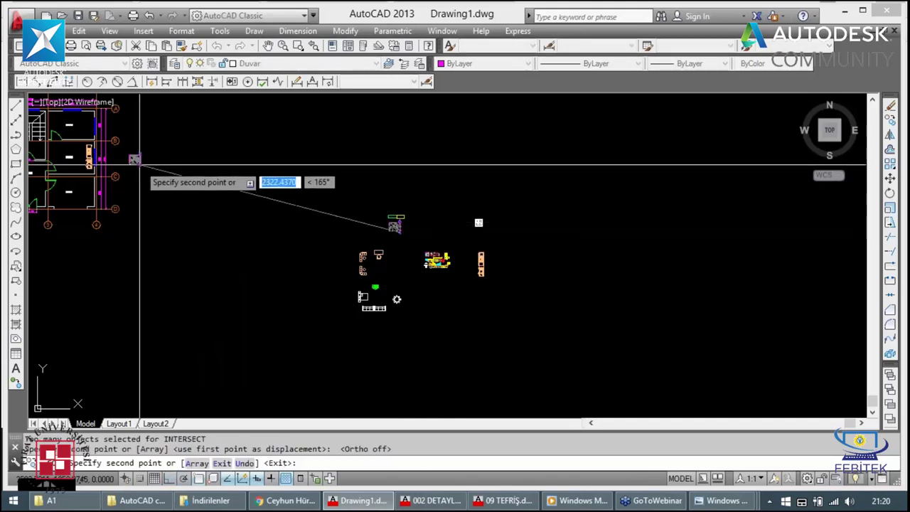
scroll(135, 160, "down", 3)
scroll(470, 252, "up", 5)
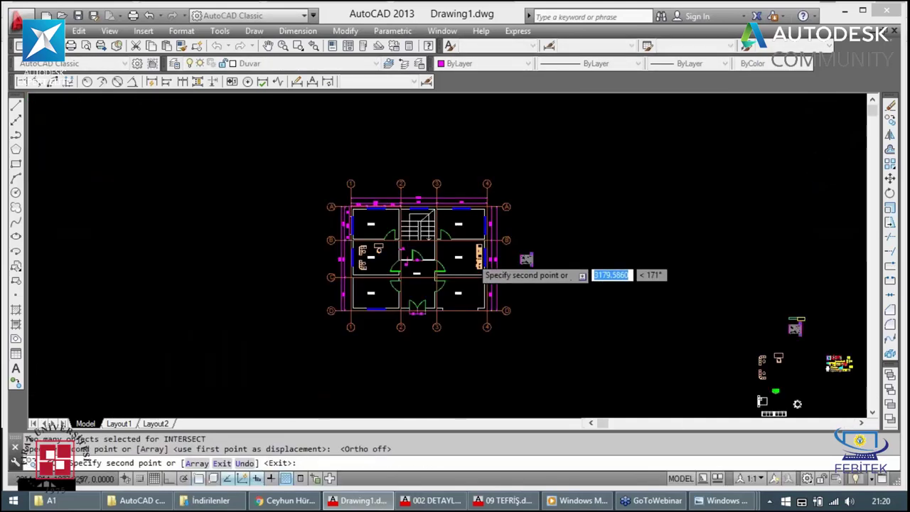
scroll(376, 224, "up", 2)
scroll(348, 228, "up", 2)
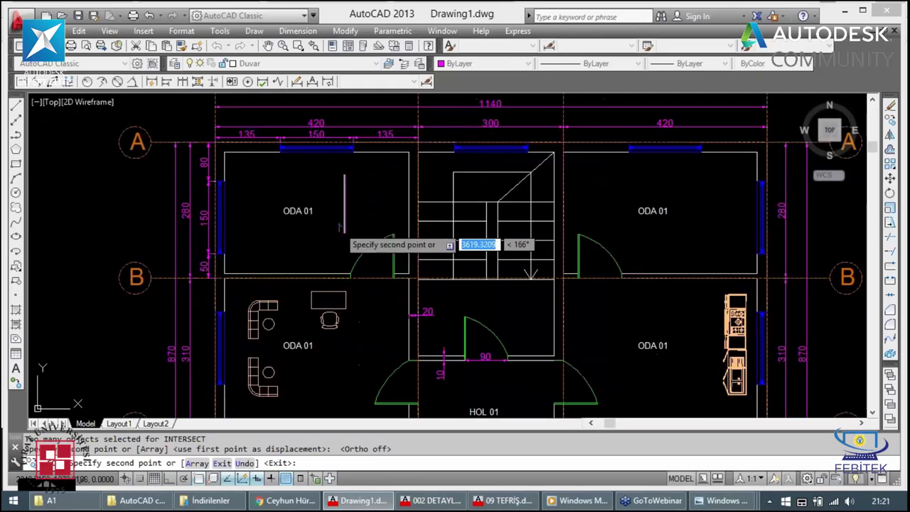
key("Escape")
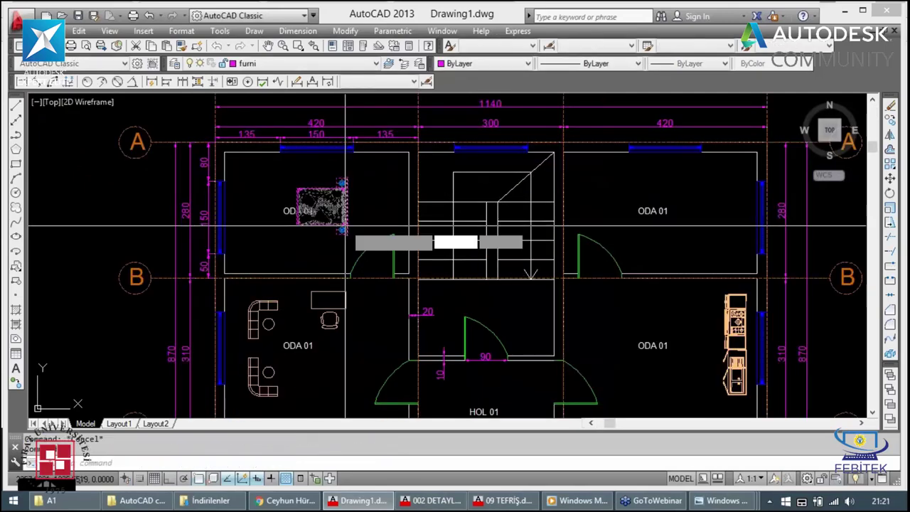
Step: Rotate the bed block 90 degrees with Ortho on
key("Return")
left_click(344, 227)
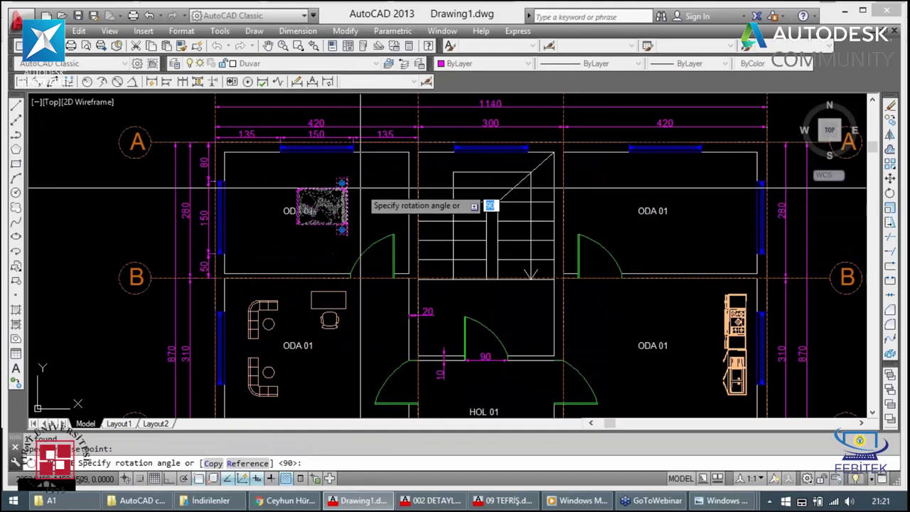
key("F8")
left_click(350, 225)
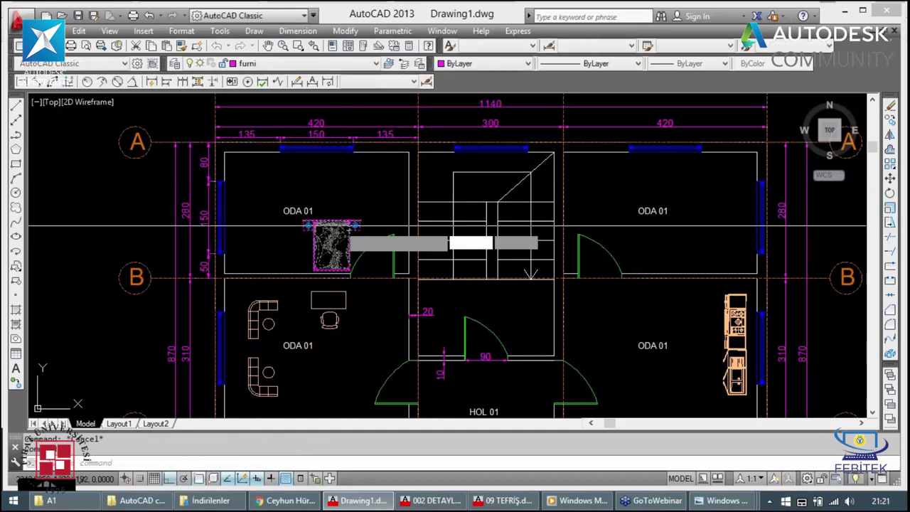
Step: Move the rotated bed against the top wall of the upper-left ODA 01 room
left_click(339, 216)
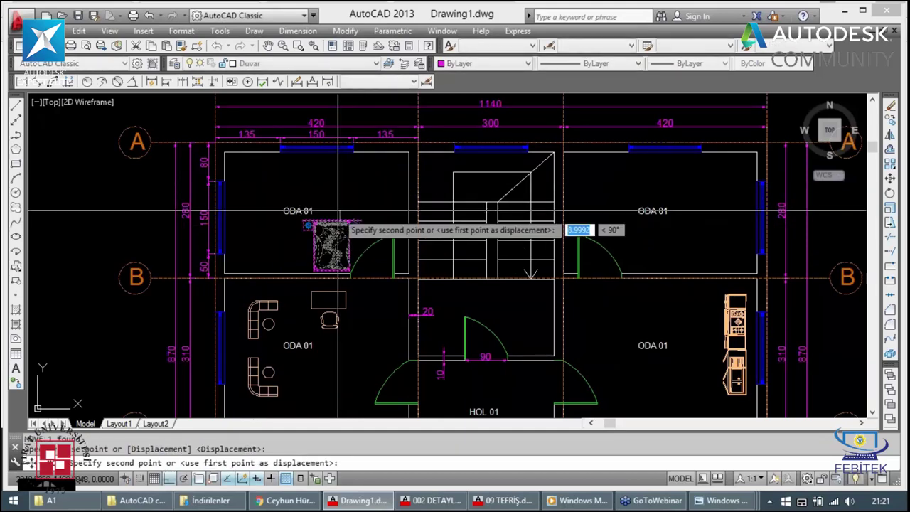
key("F8")
left_click(326, 172)
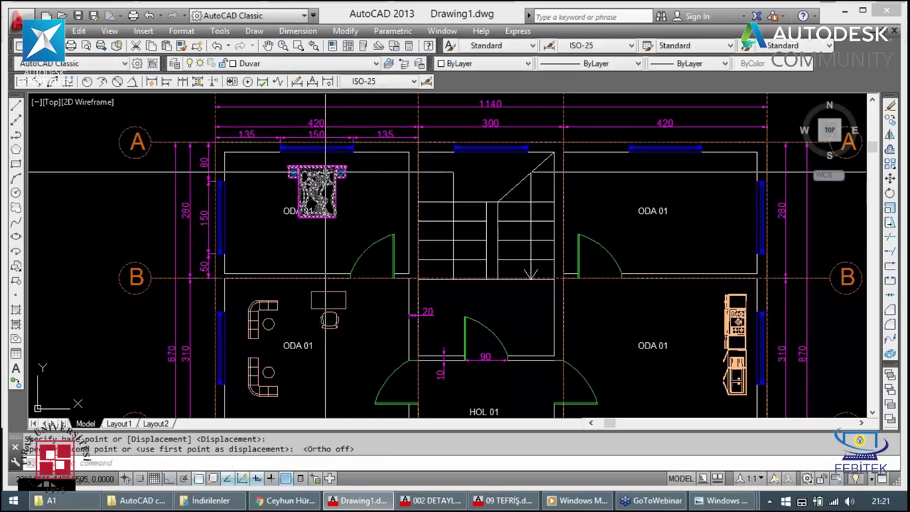
scroll(337, 222, "up", 2)
key("Escape")
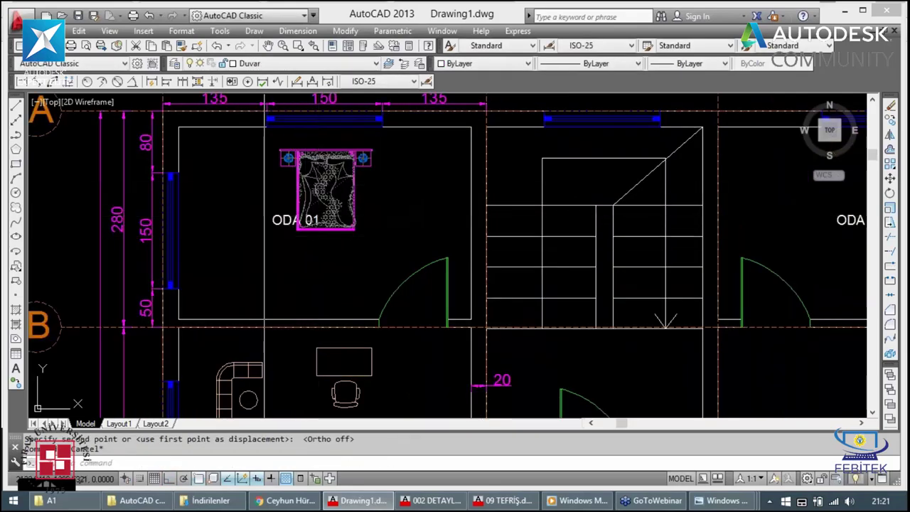
scroll(244, 249, "down", 4)
scroll(264, 250, "up", 4)
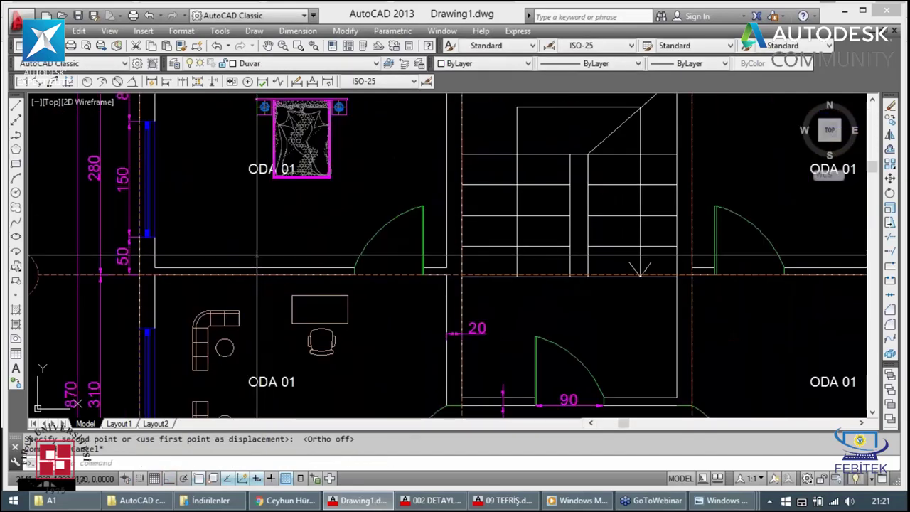
scroll(298, 250, "down", 2)
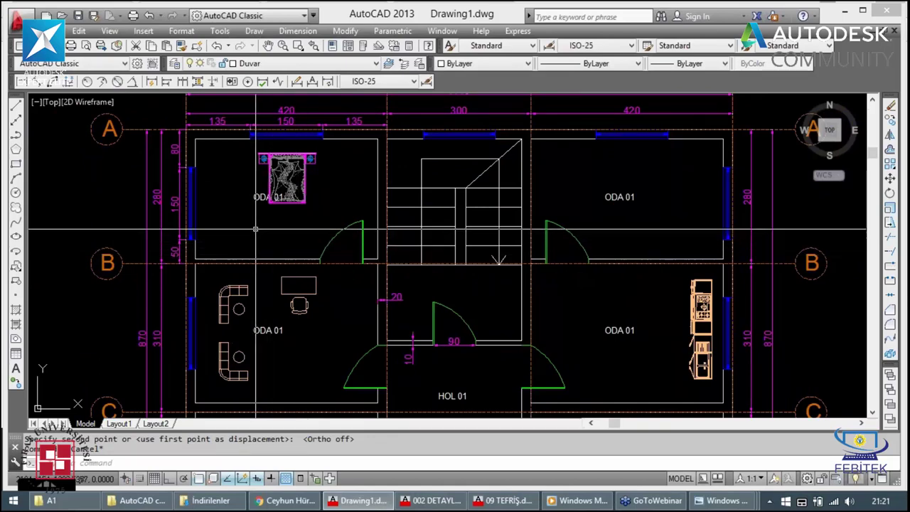
scroll(256, 232, "down", 2)
Step: Window-select the spare sofas, round table and bed and begin copying them, then cancel
scroll(309, 294, "down", 3)
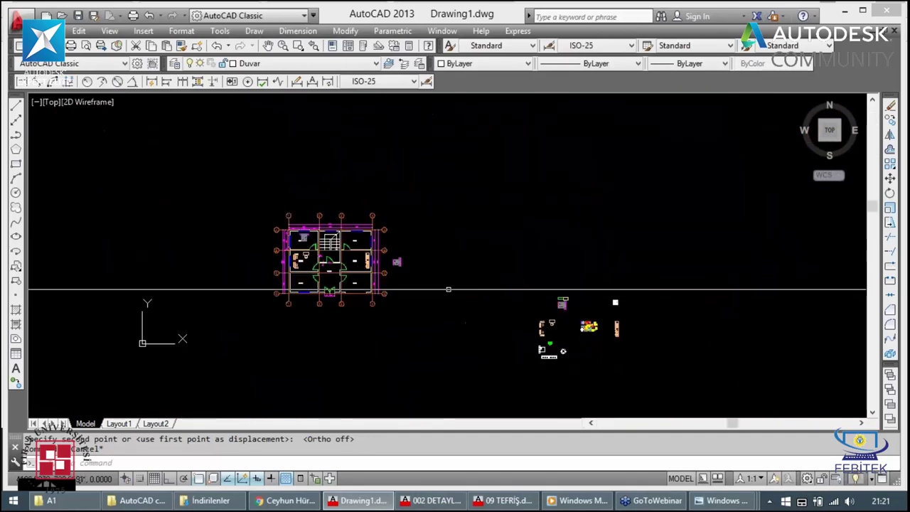
scroll(631, 332, "up", 1)
scroll(631, 333, "up", 4)
middle_click_drag(630, 333, 485, 183)
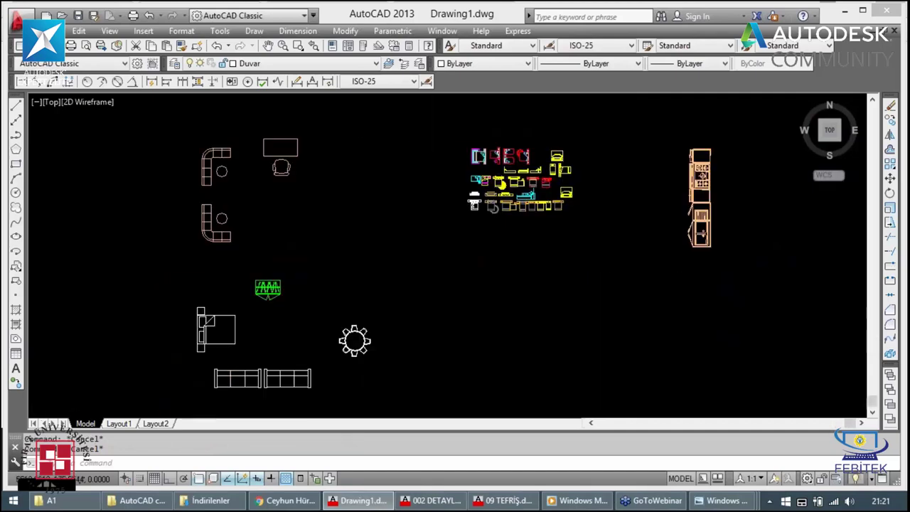
scroll(254, 209, "down", 2)
scroll(234, 267, "down", 2)
left_click(202, 330)
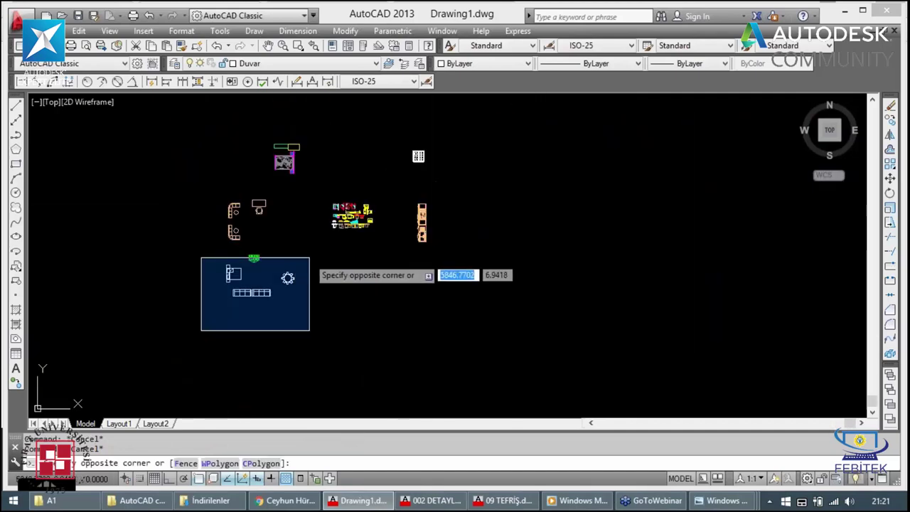
left_click(314, 250)
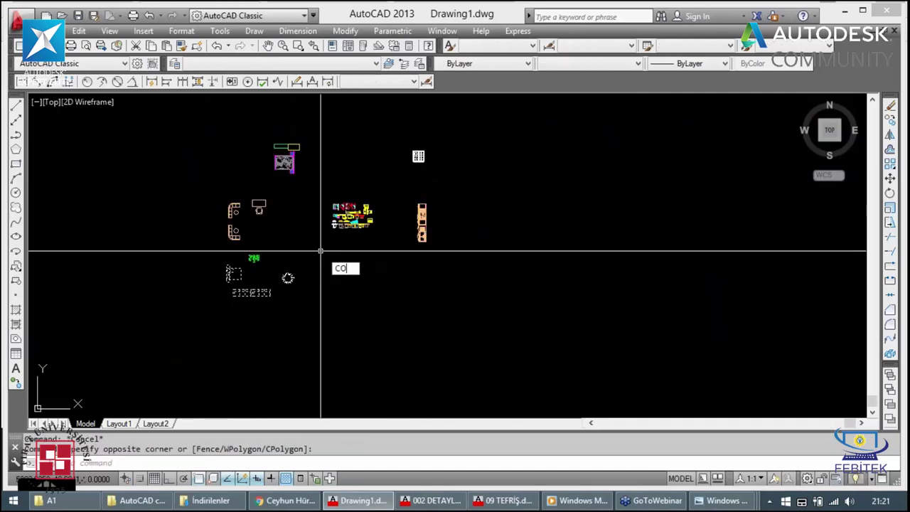
type("co")
key("Return")
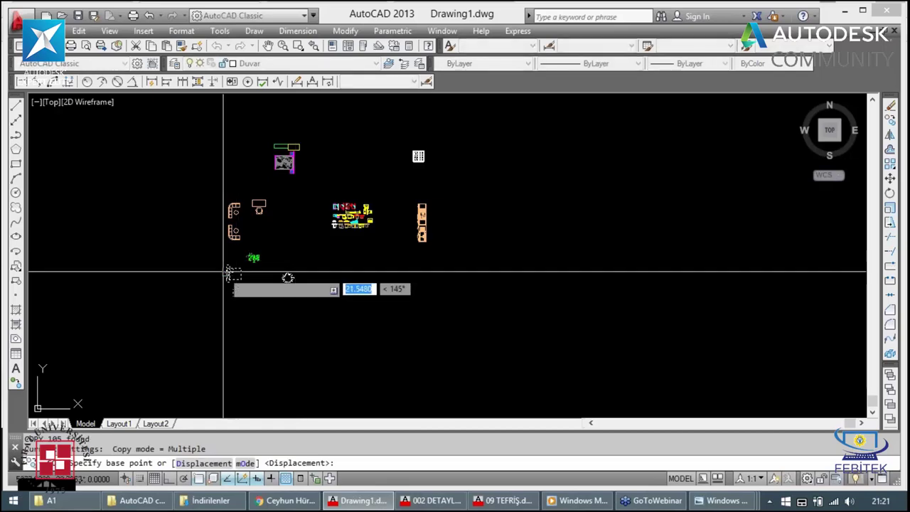
left_click(224, 268)
scroll(205, 272, "up", 3)
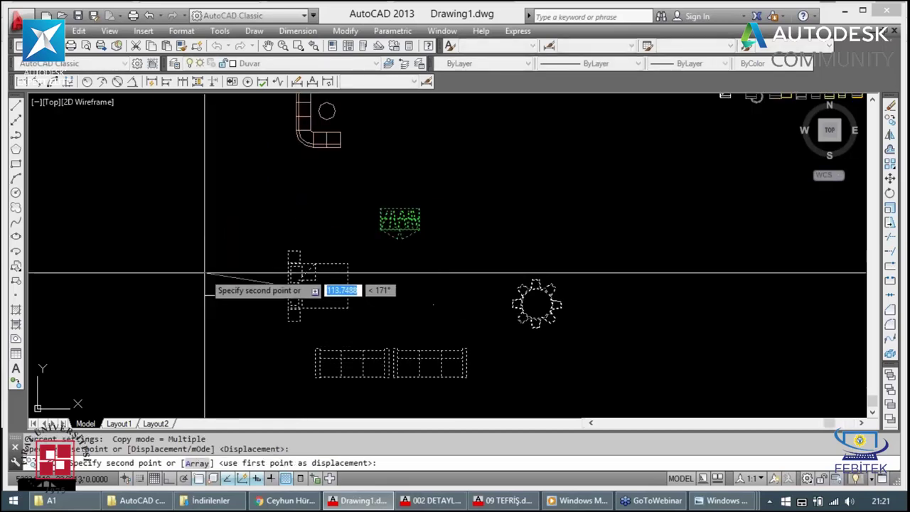
scroll(206, 272, "down", 2)
scroll(206, 276, "down", 4)
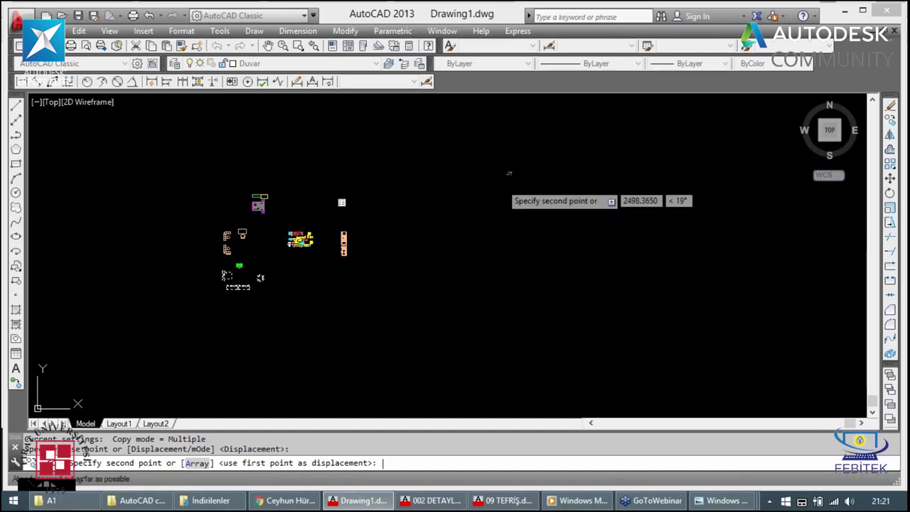
key("Escape")
key("Escape")
key("Escape")
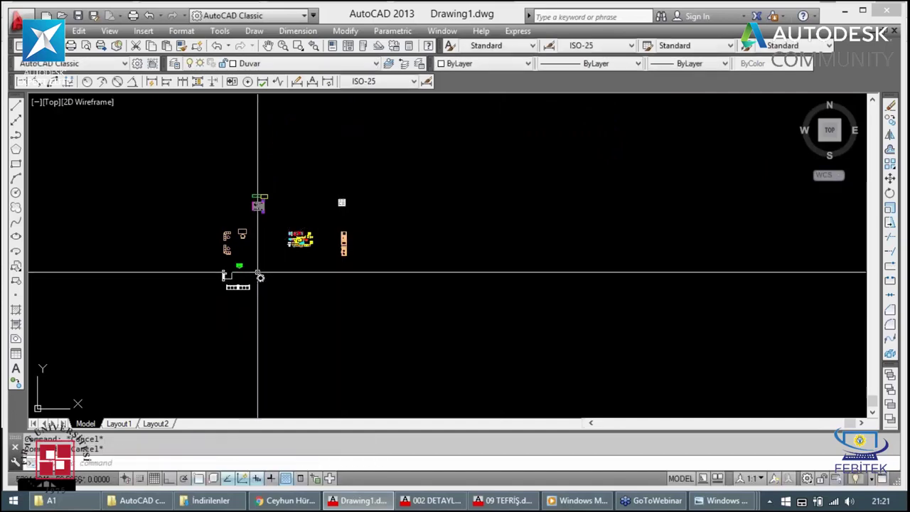
Step: Clear a stray selection and pan the floor plan back into view
scroll(302, 254, "up", 2)
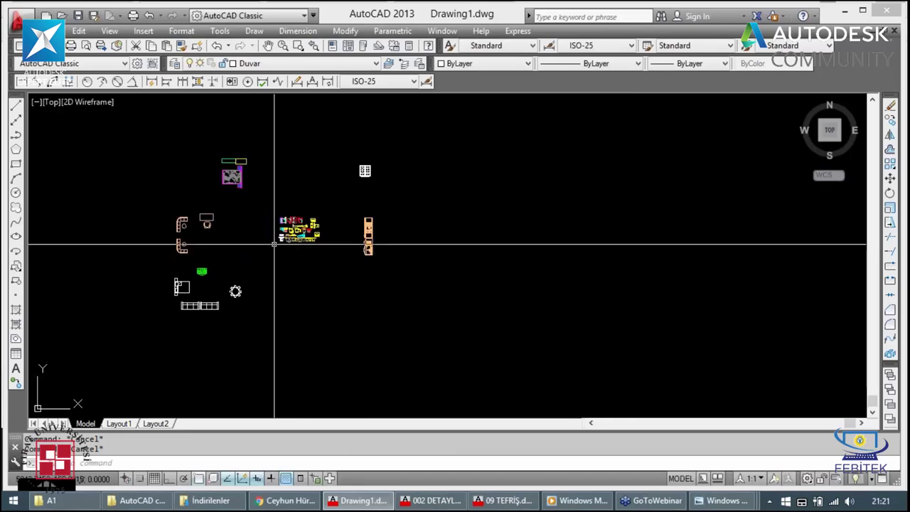
left_click(274, 246)
key("Escape")
key("Escape")
type("PAN")
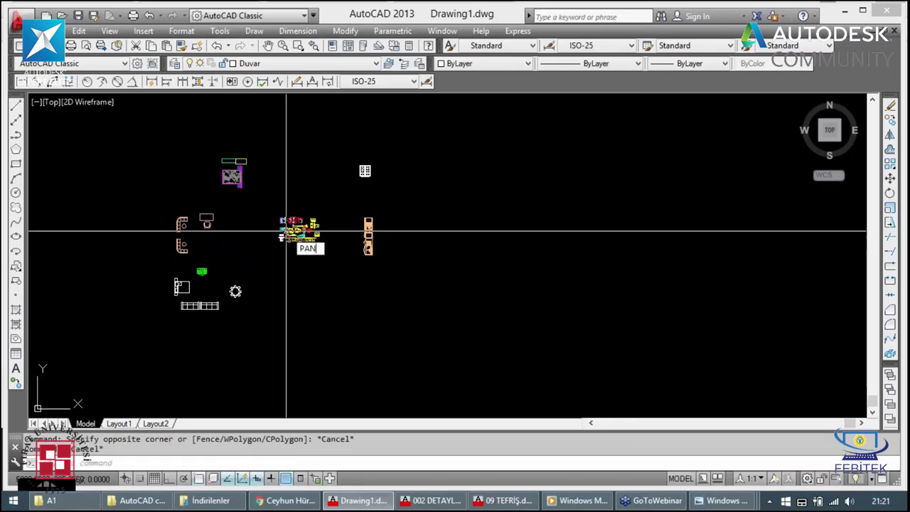
middle_click_drag(287, 231, 282, 234)
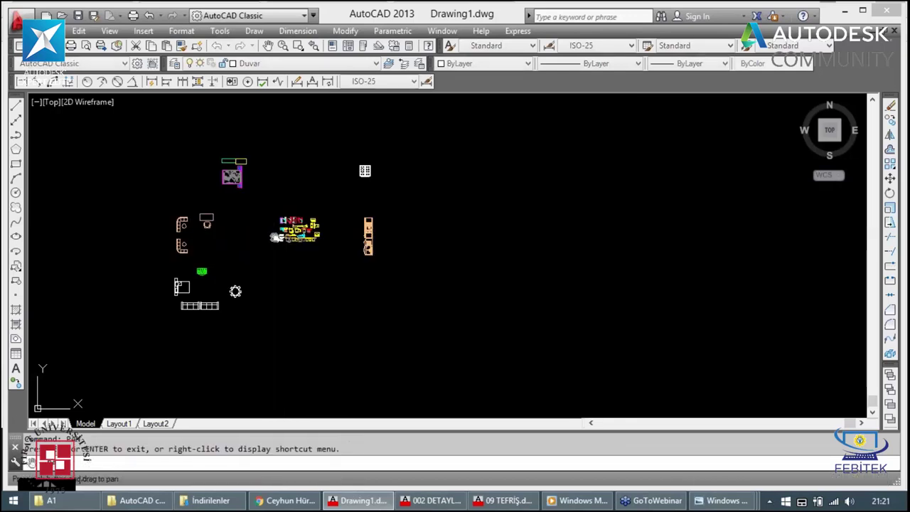
left_click_drag(281, 234, 451, 249)
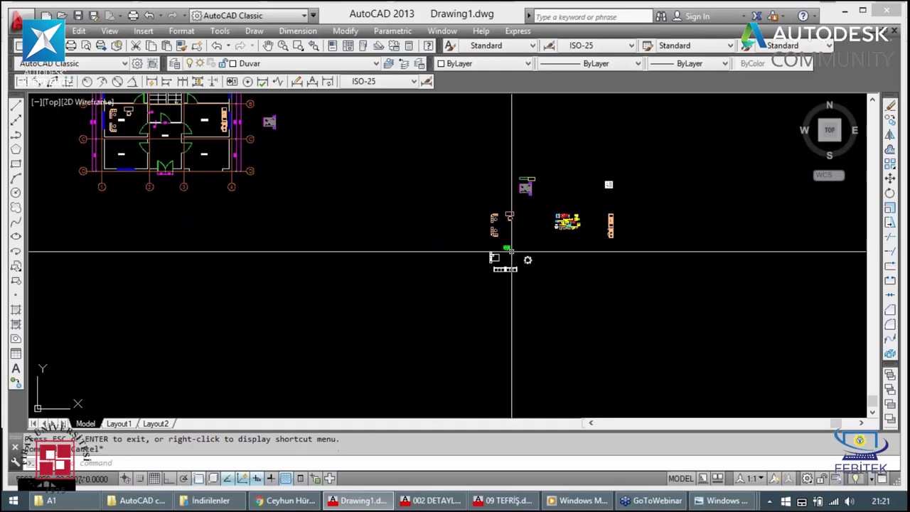
key("Escape")
Step: Copy the two sofas and round dining table into the ODA 01 room near axis D
left_click(537, 254)
left_click(516, 273)
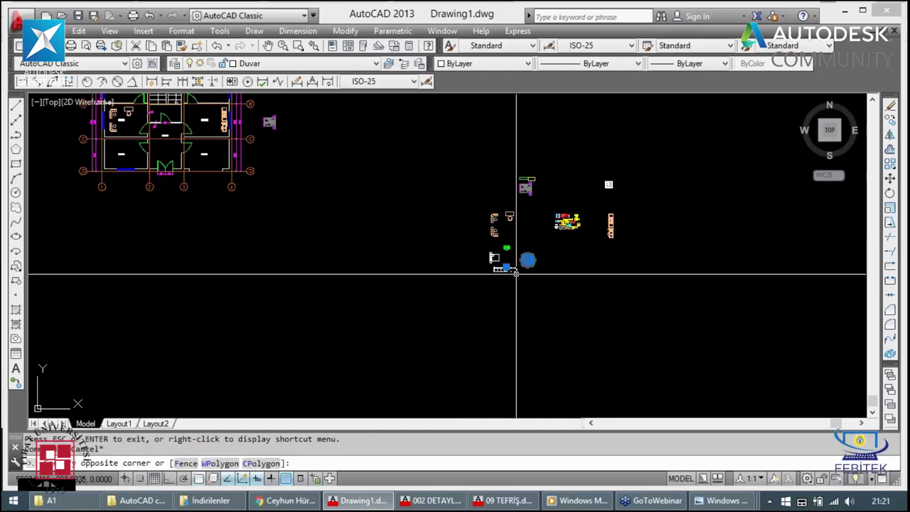
left_click(526, 260)
type("CO")
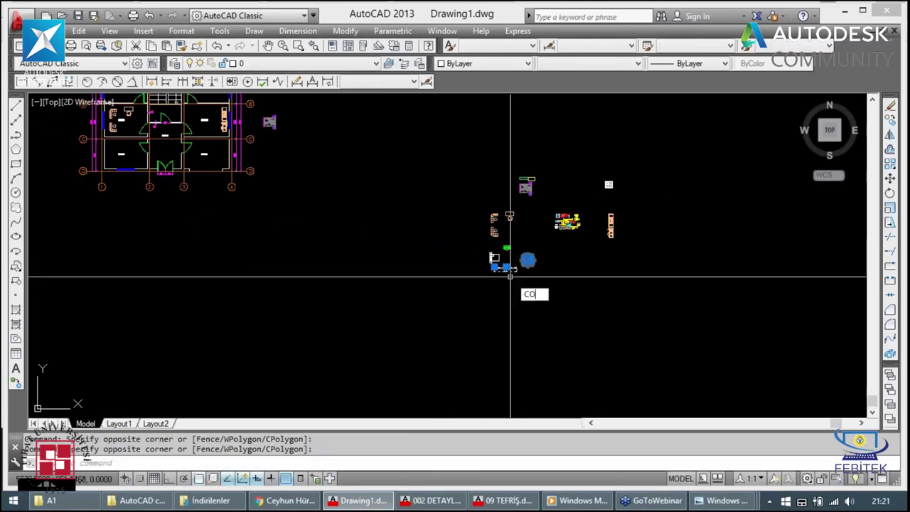
left_click(505, 279)
type("co")
key("Return")
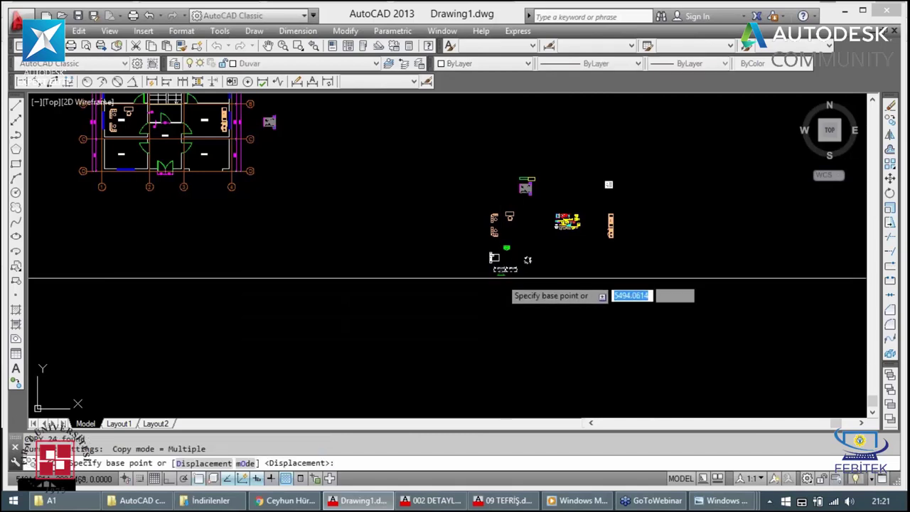
left_click(504, 279)
scroll(121, 160, "up", 4)
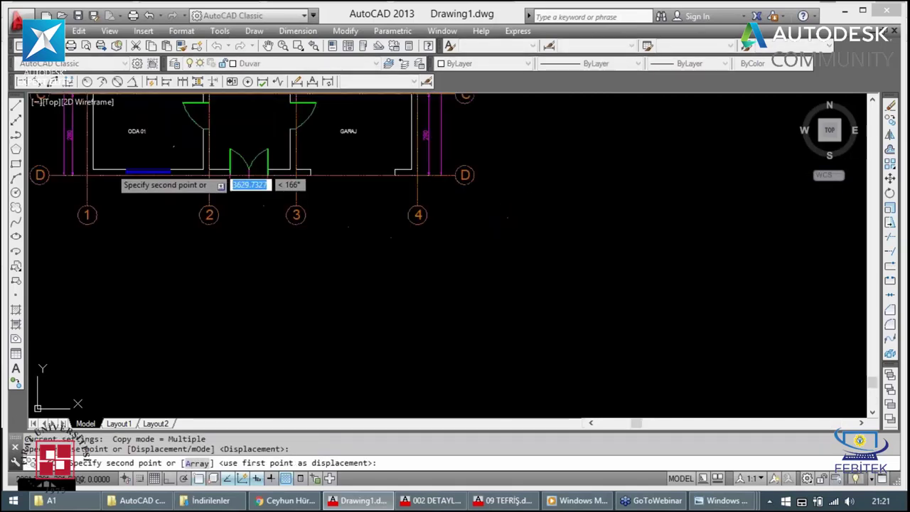
scroll(126, 155, "up", 2)
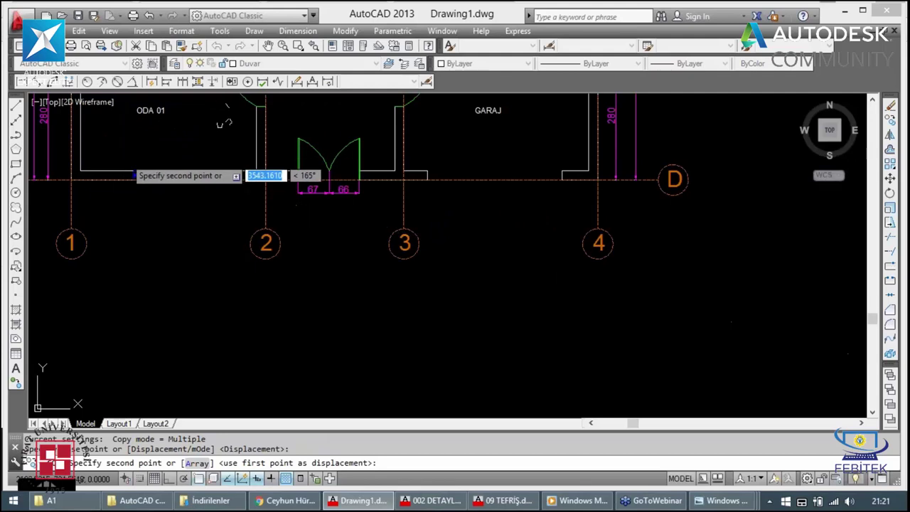
left_click(224, 122)
key("Escape")
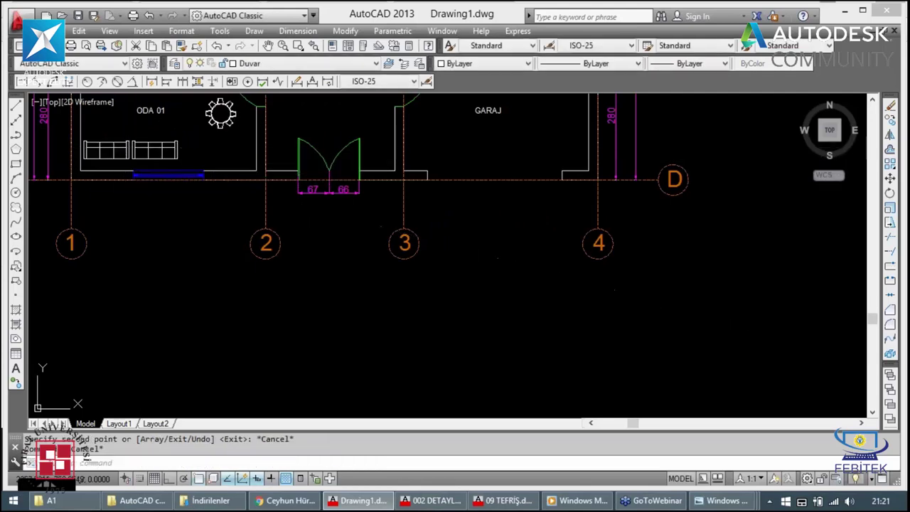
left_click(240, 104)
Step: Move the copied round table to a new spot inside ODA 01
scroll(238, 104, "down", 4)
key("Escape")
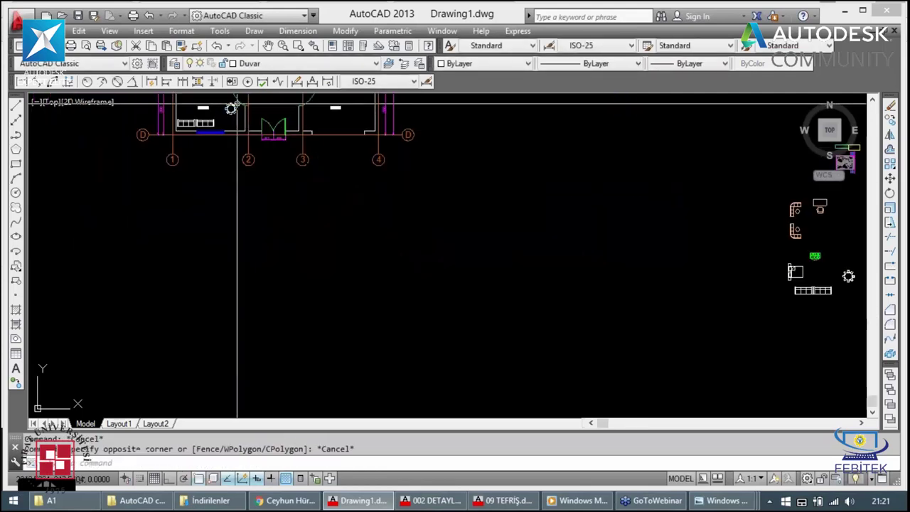
scroll(232, 107, "up", 2)
scroll(234, 142, "up", 2)
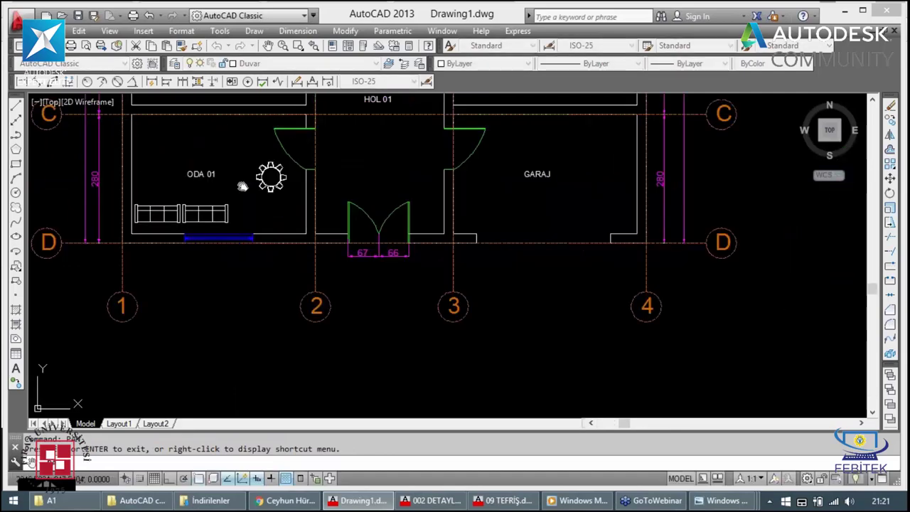
scroll(243, 186, "up", 3)
left_click(260, 205)
left_click(357, 113)
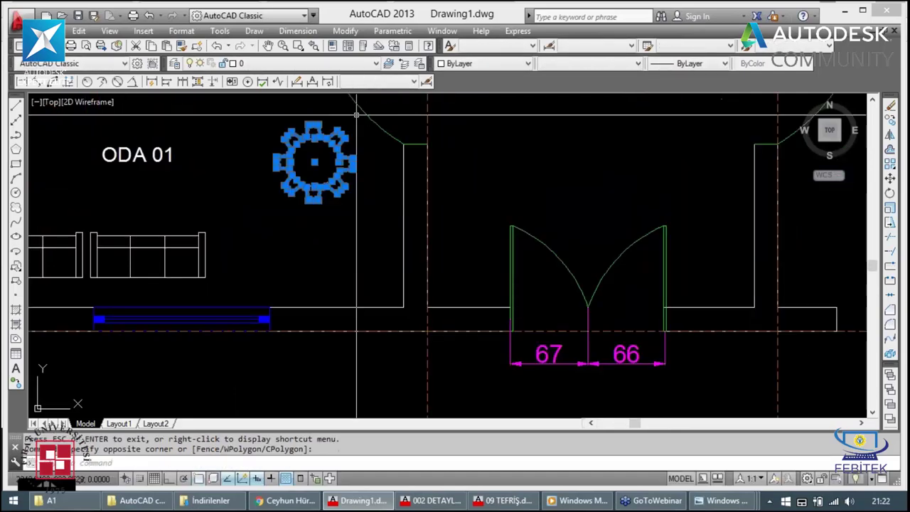
type("m")
key("Return")
left_click(321, 161)
key("F8")
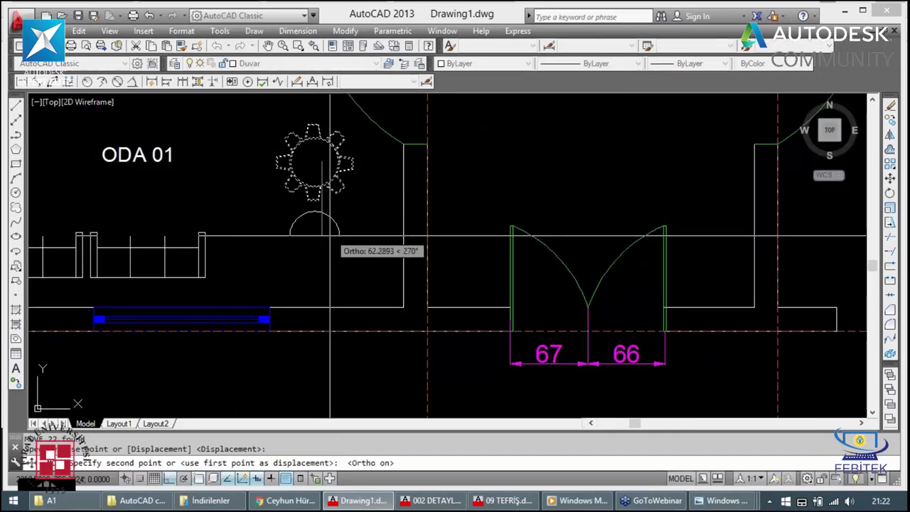
key("F8")
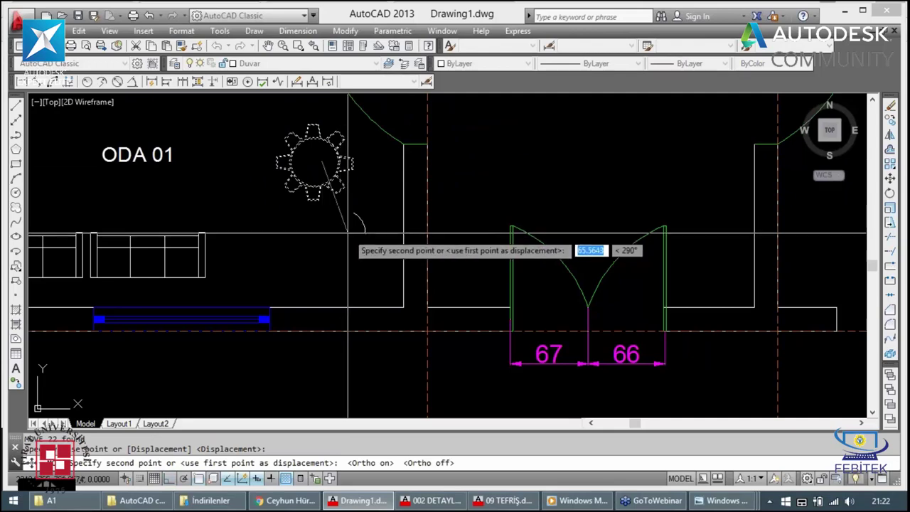
left_click(333, 224)
scroll(333, 224, "down", 2)
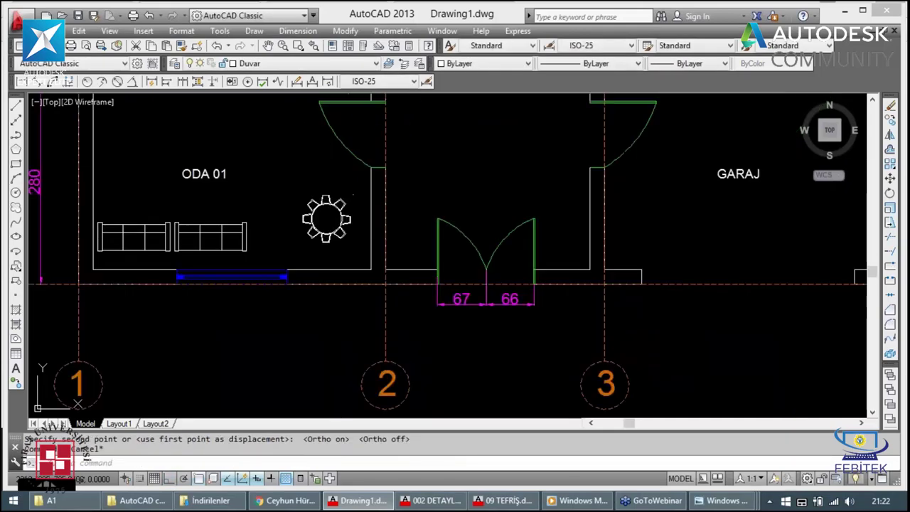
scroll(333, 224, "down", 3)
key("Escape")
key("Escape")
Step: Select the two sofas and try a horizontal mirror, then cancel it
scroll(171, 229, "up", 5)
scroll(171, 229, "up", 2)
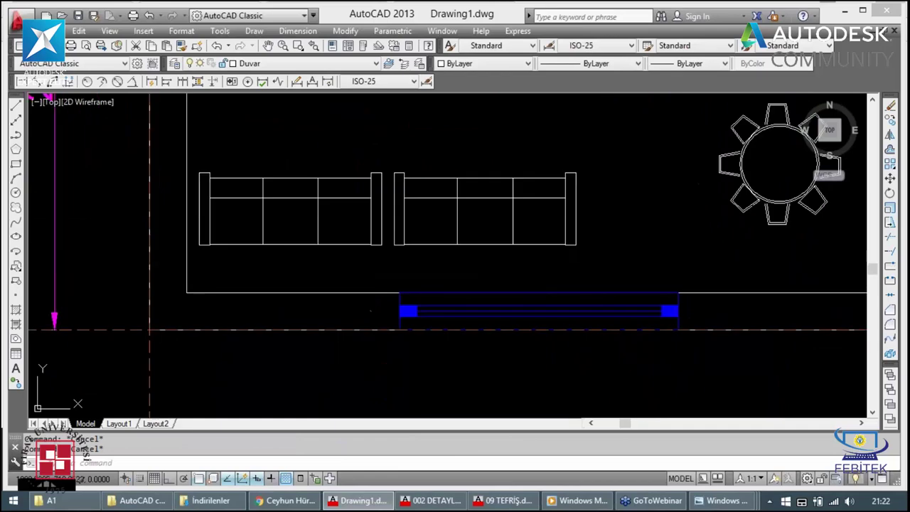
left_click(171, 262)
scroll(192, 248, "down", 2)
scroll(214, 236, "down", 1)
left_click(363, 203)
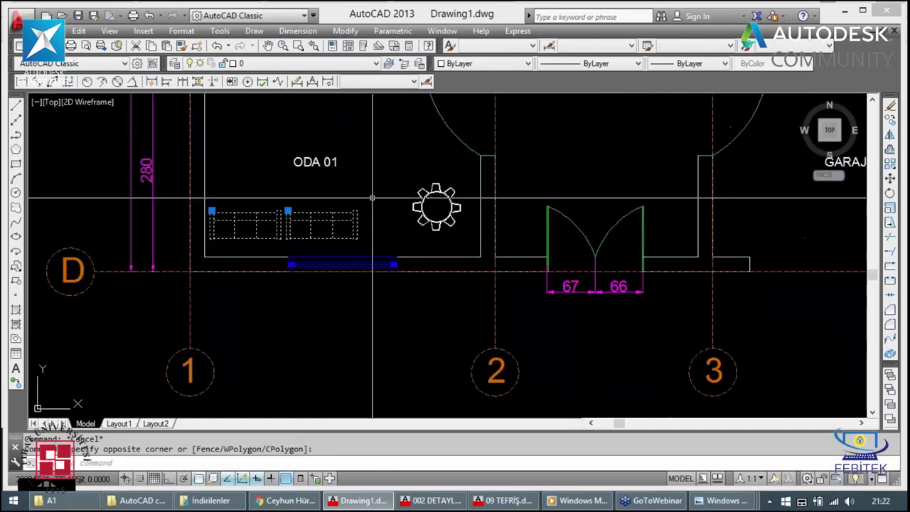
scroll(362, 203, "down", 2)
type("mi")
key("Return")
scroll(349, 188, "up", 2)
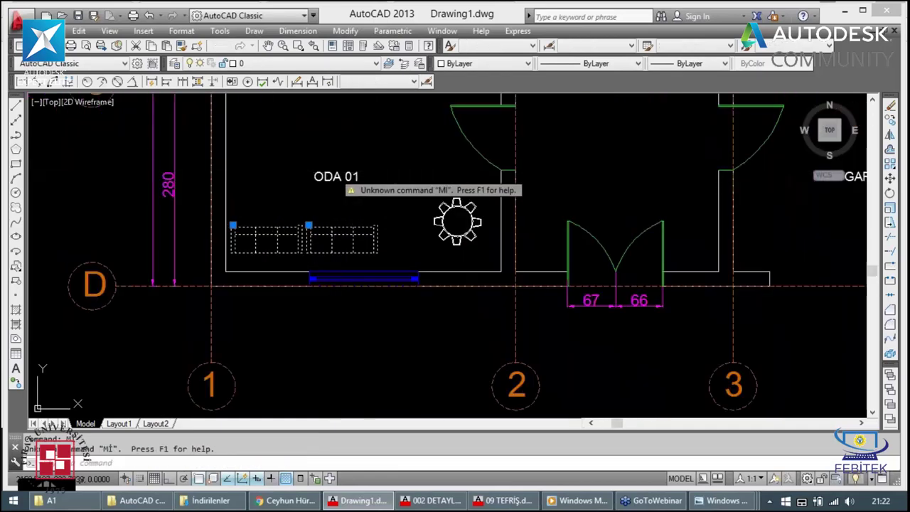
type("m")
key("Return")
left_click(248, 164)
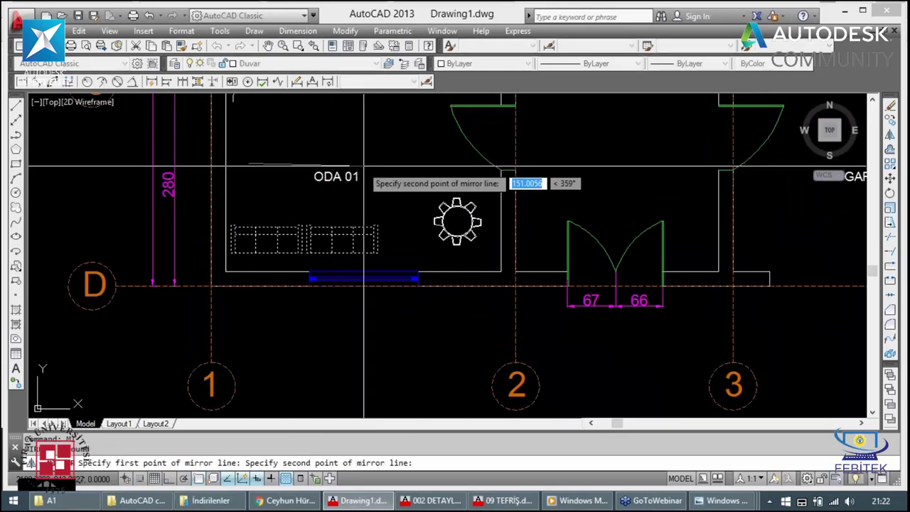
key("F8")
left_click(364, 169)
key("Escape")
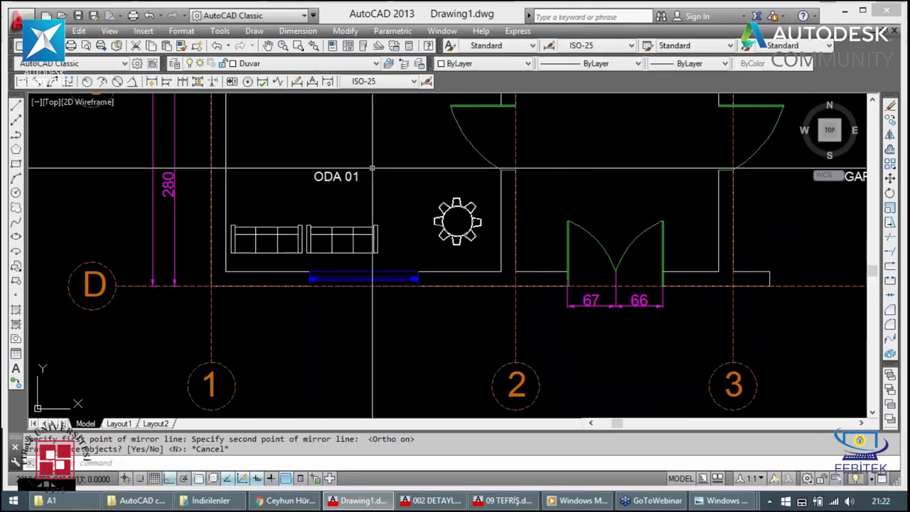
Step: Mirror the two sofas across a horizontal line, keeping the originals
scroll(367, 162, "down", 2)
scroll(367, 162, "down", 3)
scroll(320, 189, "up", 3)
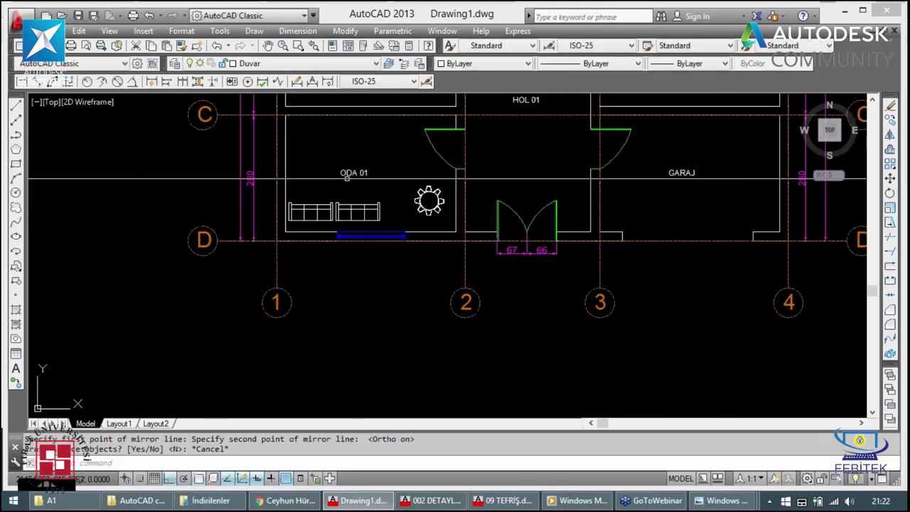
left_click(219, 228)
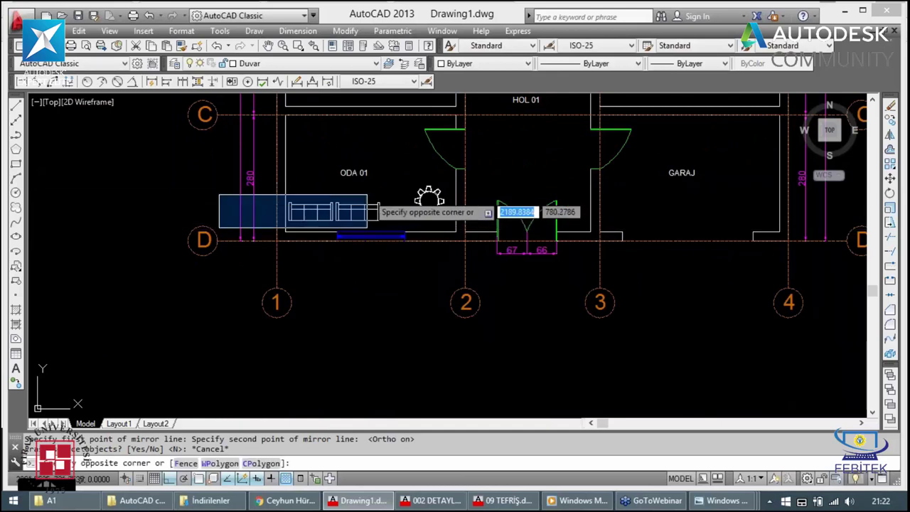
left_click(388, 189)
type("mi")
key("Return")
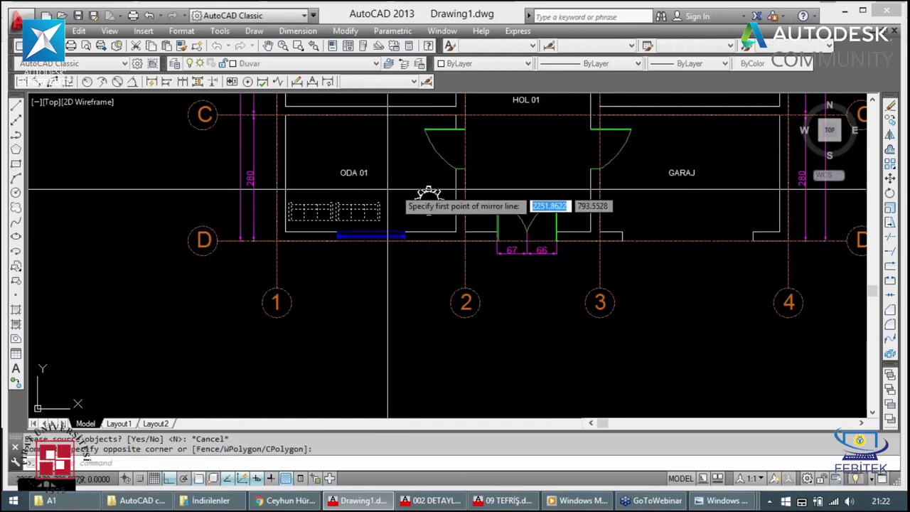
left_click(391, 177)
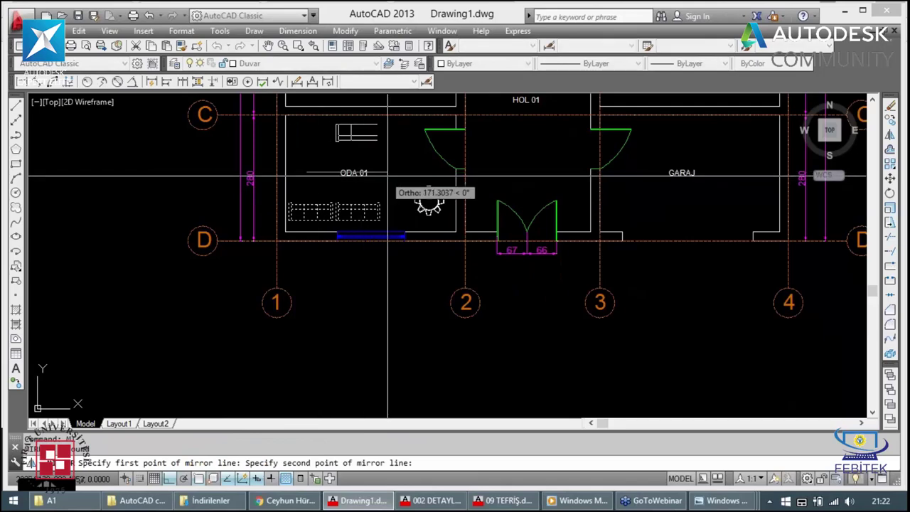
left_click(392, 177)
key("Return")
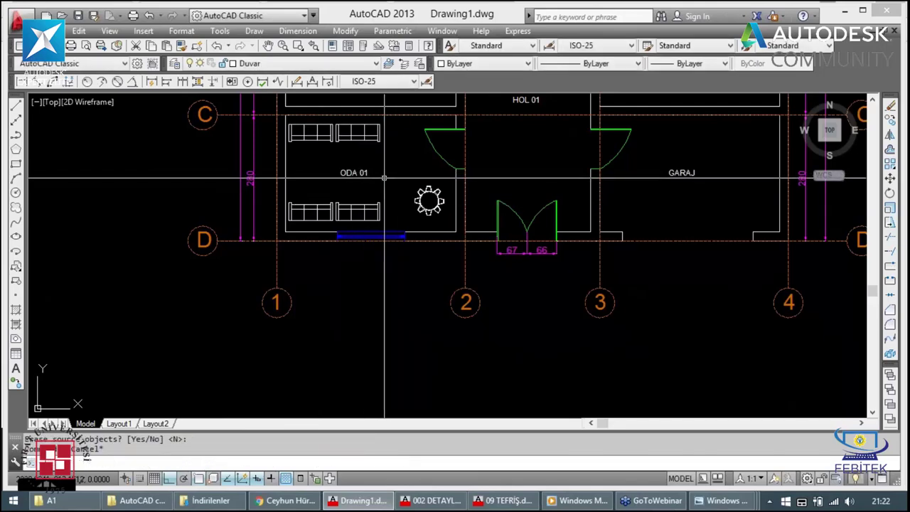
key("Escape")
key("Escape")
Step: Drag and wheel-zoom around the floor plan to survey the rooms
middle_click_drag(392, 177, 332, 259)
scroll(412, 151, "down", 1)
scroll(356, 156, "up", 1)
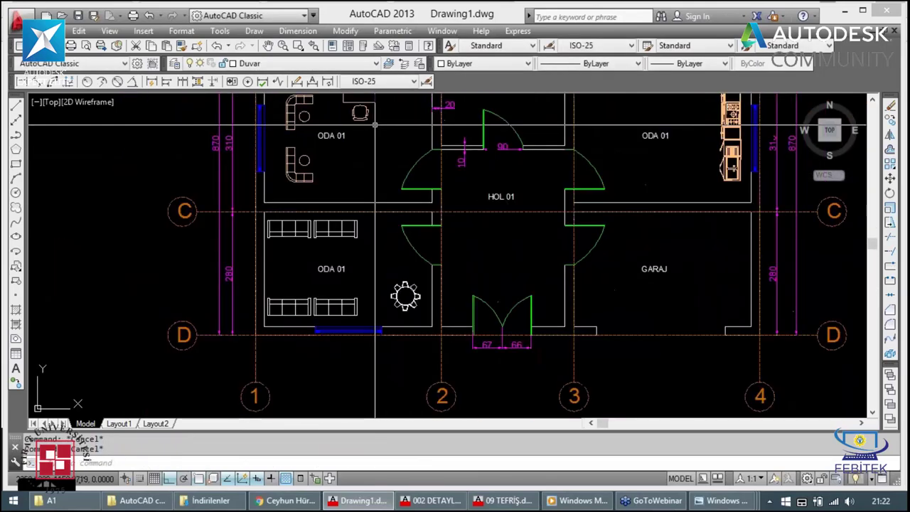
scroll(355, 157, "down", 1)
scroll(361, 211, "down", 1)
scroll(388, 177, "up", 2)
scroll(388, 177, "down", 2)
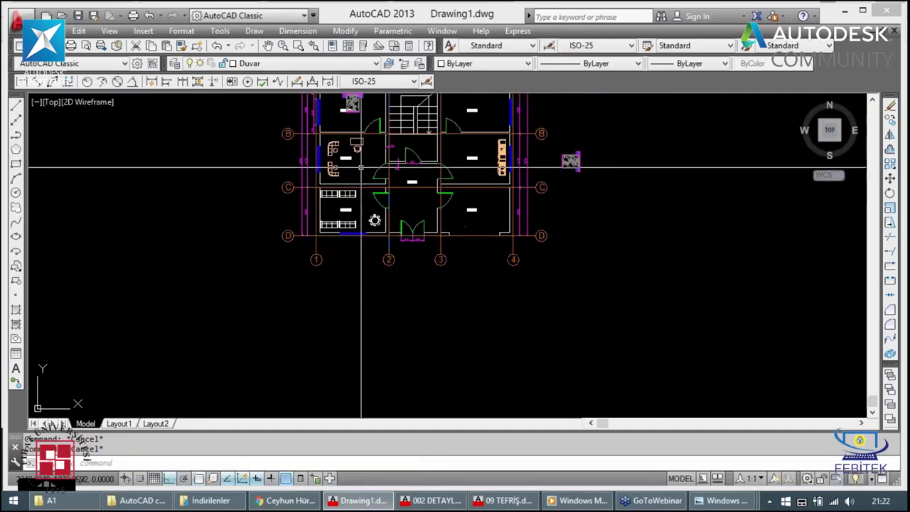
scroll(398, 183, "up", 1)
scroll(492, 155, "up", 1)
scroll(492, 154, "down", 1)
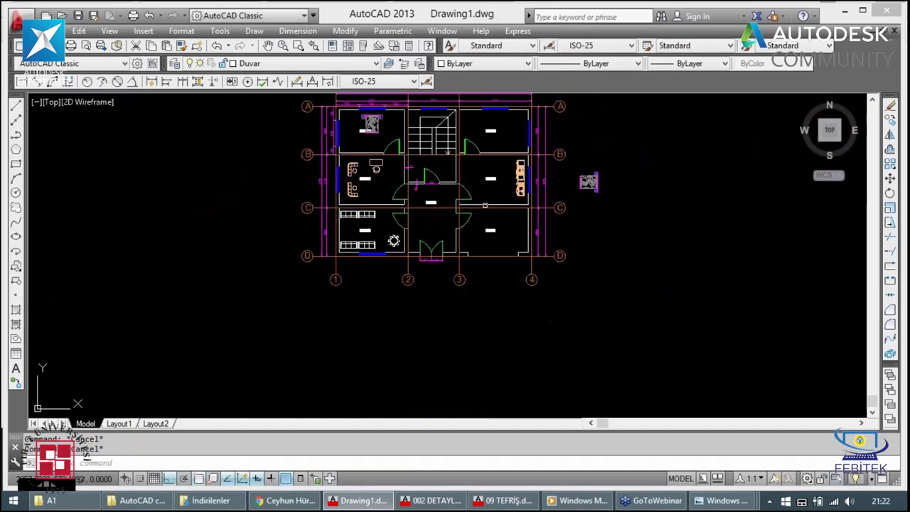
scroll(332, 238, "up", 1)
scroll(386, 195, "down", 2)
scroll(739, 294, "down", 1)
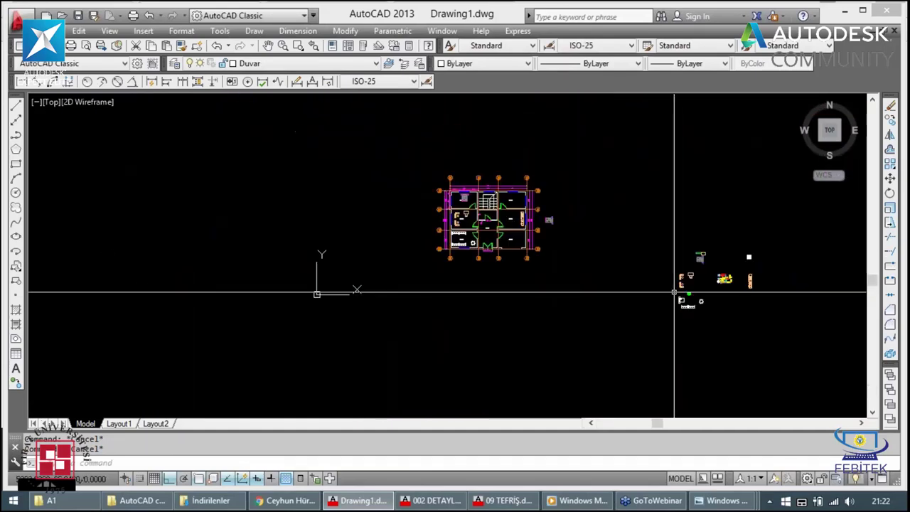
scroll(711, 299, "up", 3)
scroll(662, 248, "up", 2)
scroll(506, 162, "up", 2)
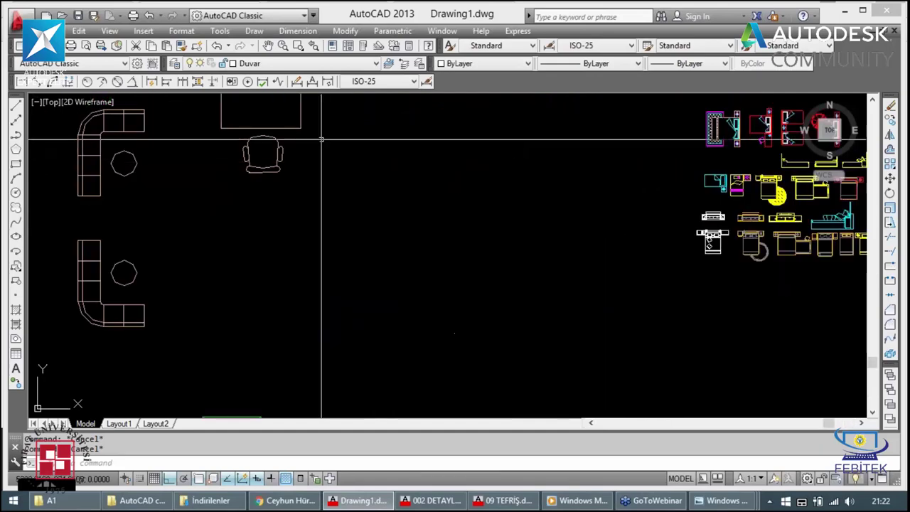
scroll(299, 177, "down", 3)
scroll(189, 156, "up", 1)
scroll(85, 177, "up", 1)
scroll(85, 178, "down", 2)
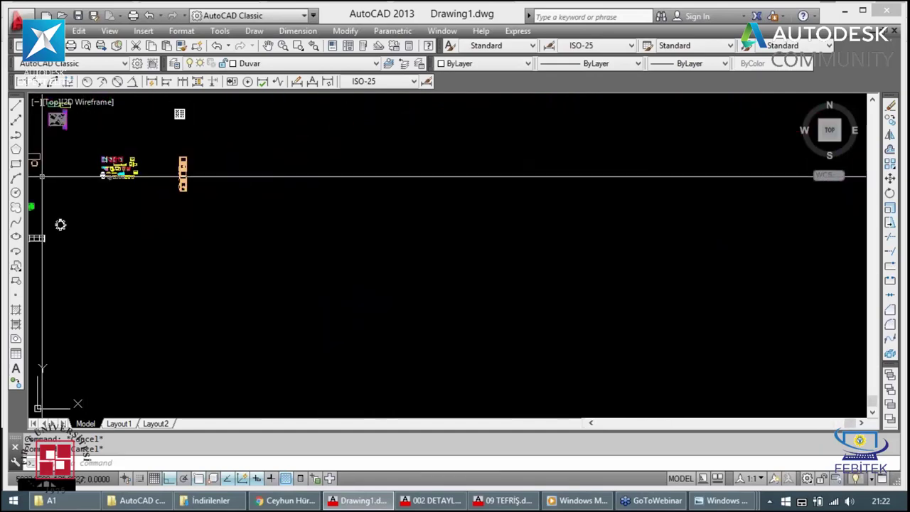
Step: Pan and zoom onto the upper-right ODA 01 room next to grid bubble B
type("p")
key("Return")
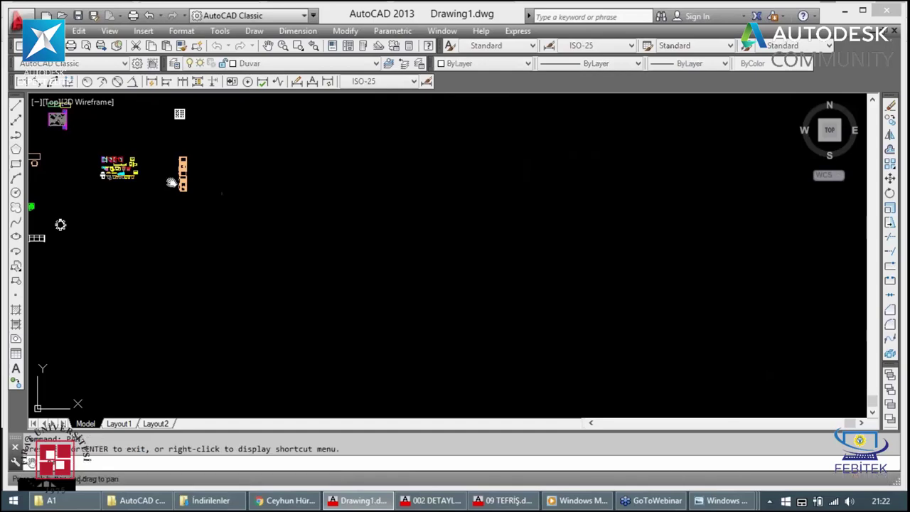
left_click_drag(172, 184, 385, 187)
scroll(386, 187, "up", 3)
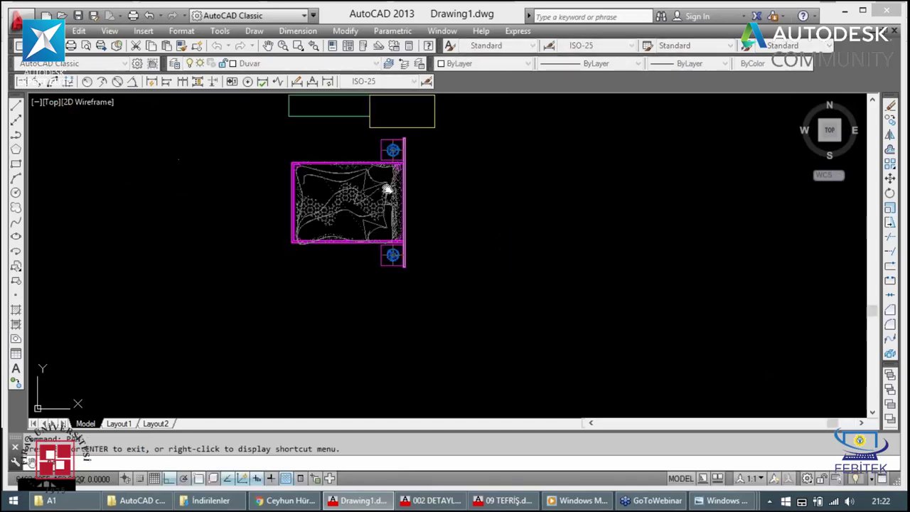
scroll(298, 178, "down", 4)
left_click_drag(265, 173, 274, 173)
scroll(283, 167, "up", 1)
scroll(295, 167, "up", 2)
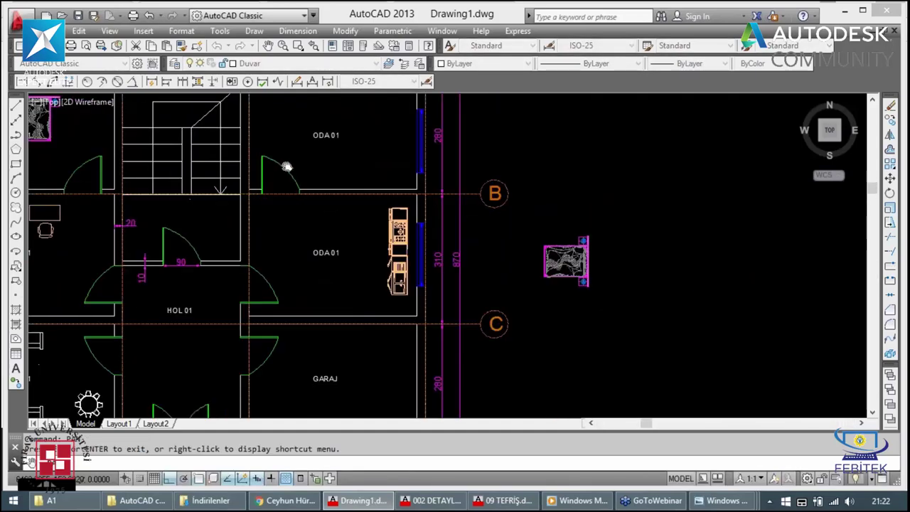
scroll(299, 165, "down", 2)
scroll(307, 162, "up", 4)
key("Escape")
key("Escape")
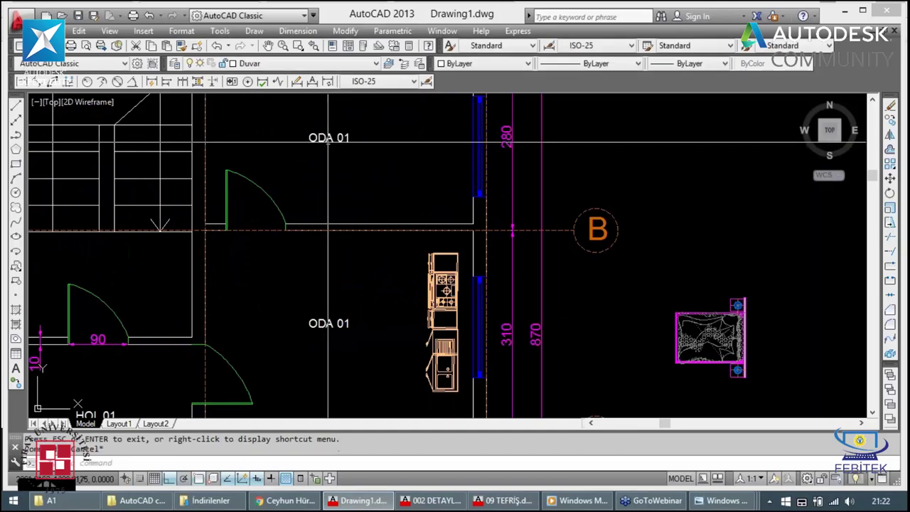
scroll(328, 141, "down", 4)
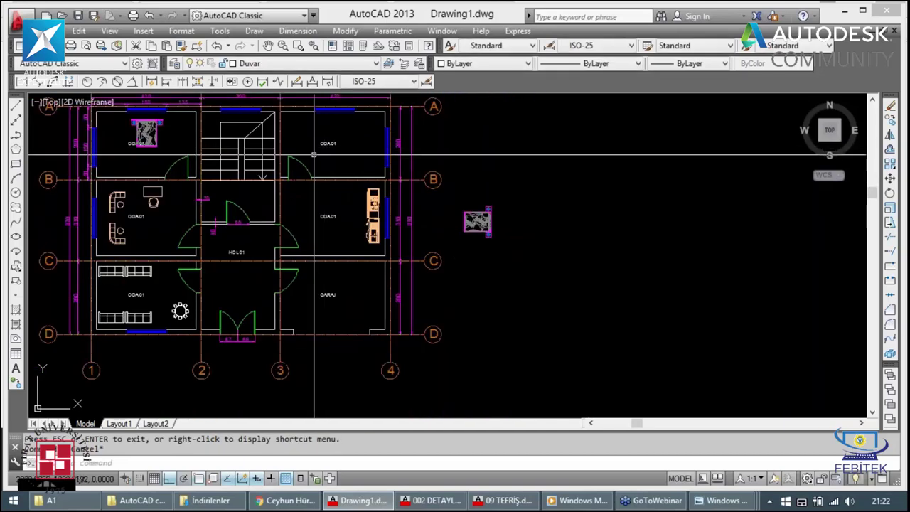
scroll(329, 146, "up", 5)
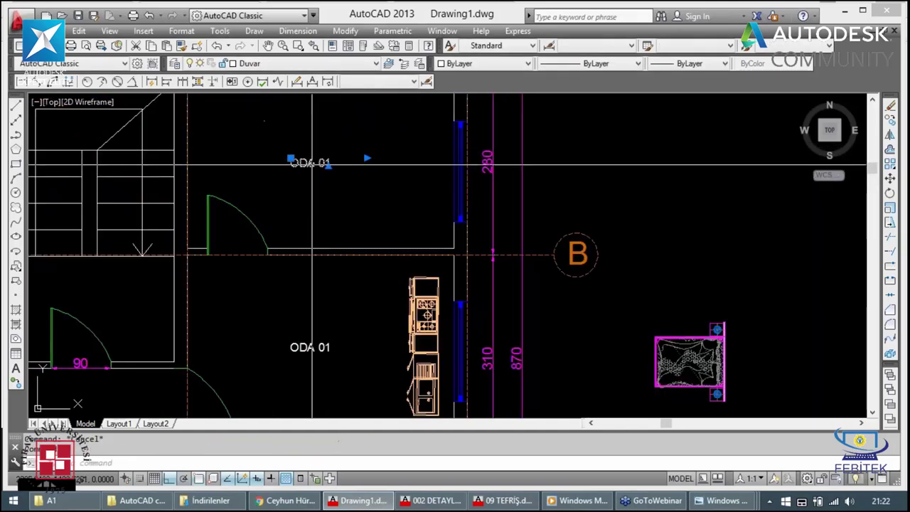
Step: Retype the upper-right room's label from ODA 01 to 'WC/ DUŞ'
double_click(309, 163)
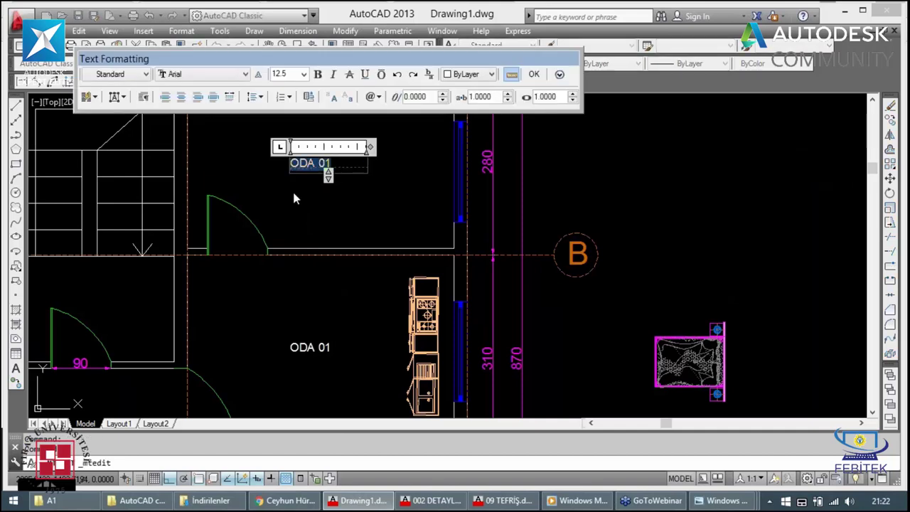
type("WC")
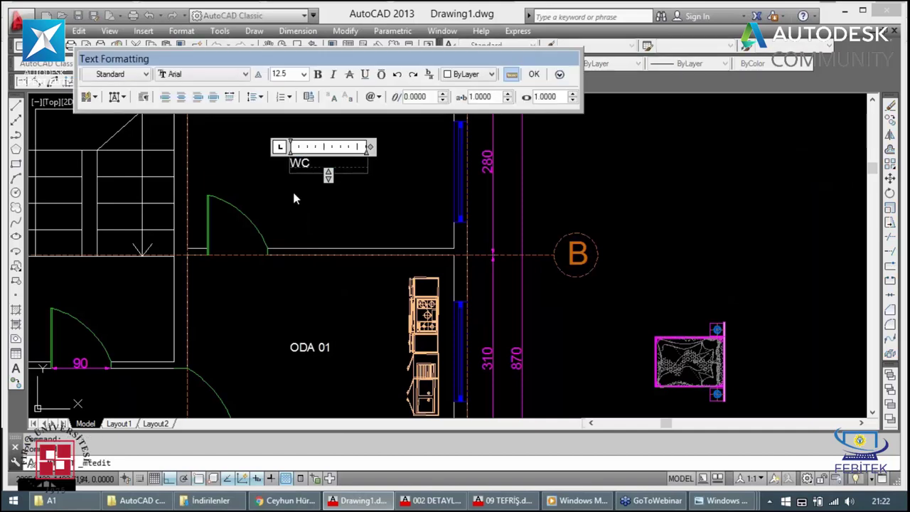
type("/ DU")
type("Ş")
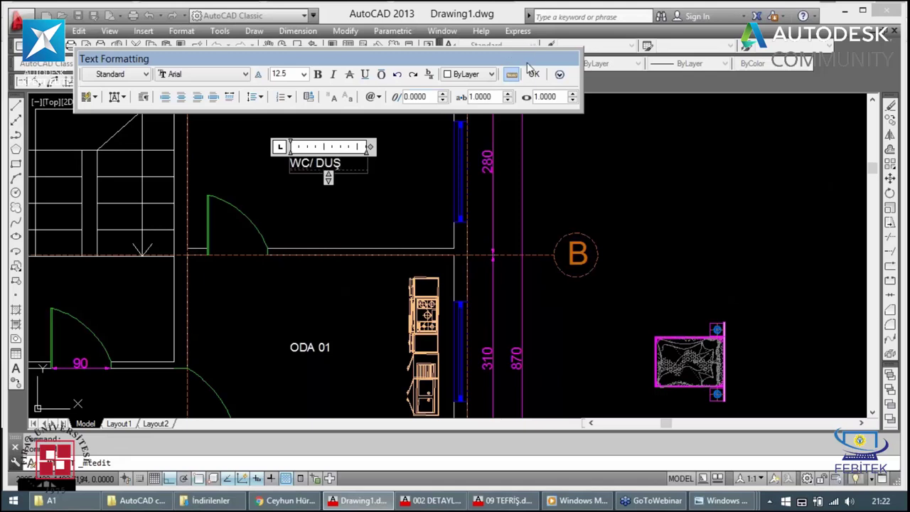
left_click(534, 75)
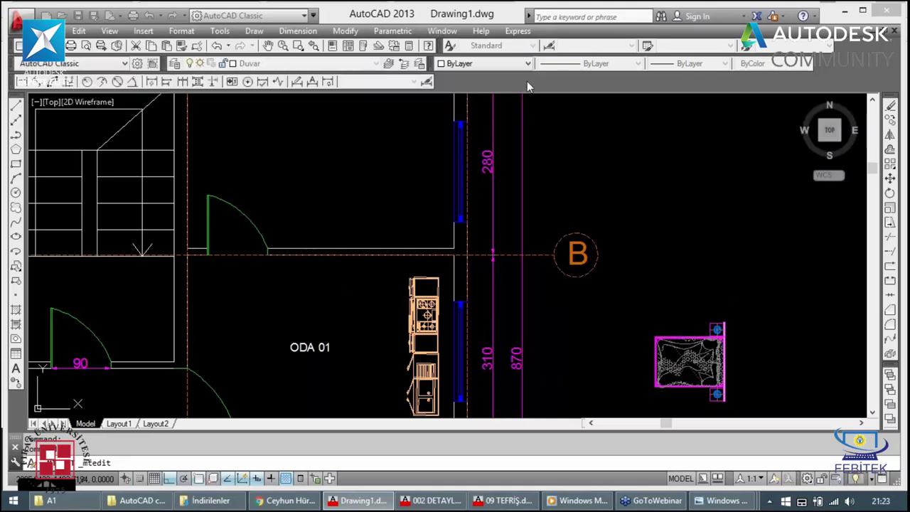
Step: Pan over to the loose furniture blocks, then return to the 09 TEFRİŞ.dwg furniture drawing
scroll(762, 316, "down", 10)
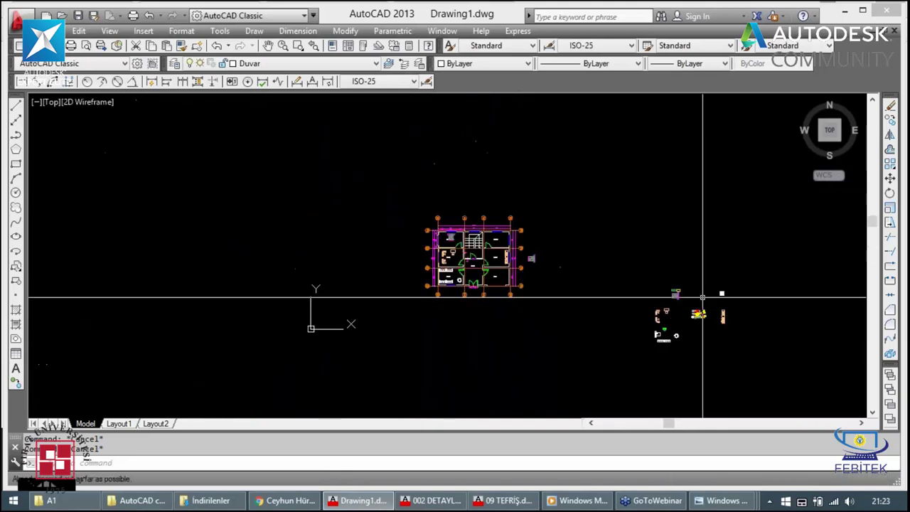
left_click(267, 45)
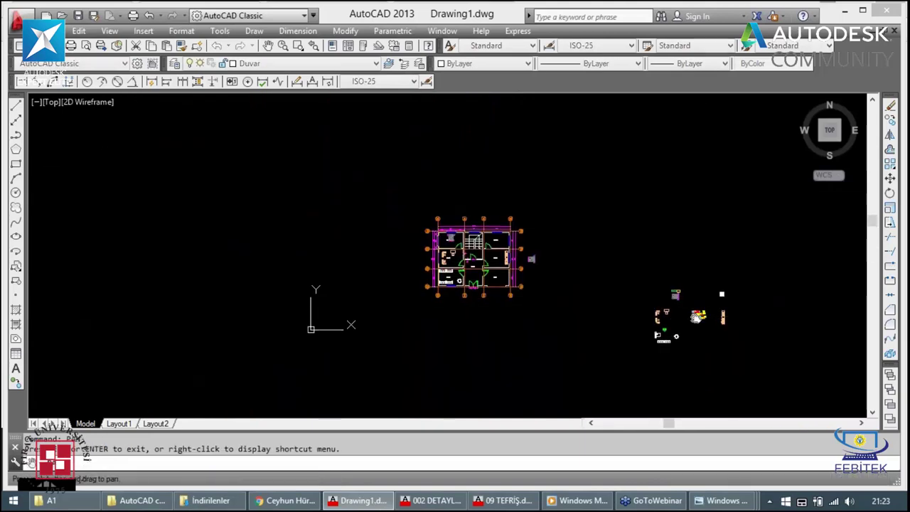
left_click_drag(697, 315, 461, 276)
scroll(517, 251, "up", 10)
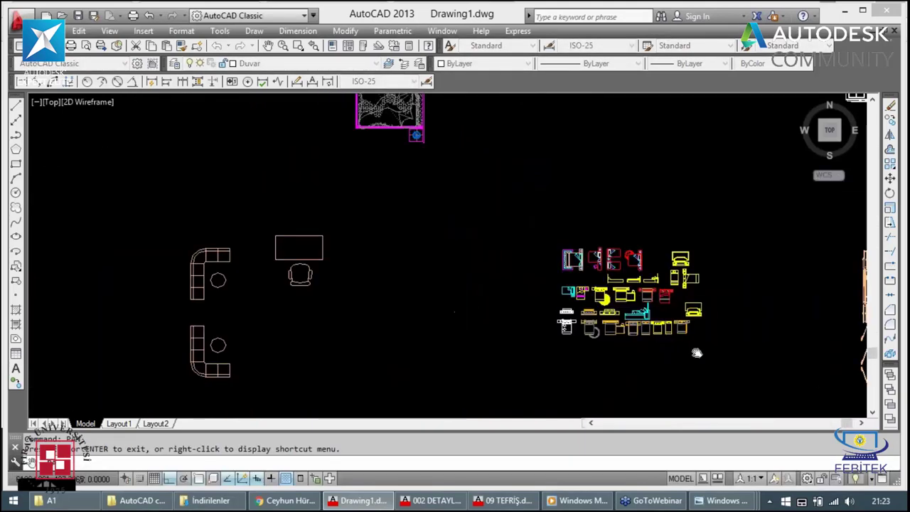
scroll(694, 351, "down", 1)
scroll(695, 351, "down", 8)
scroll(693, 278, "up", 6)
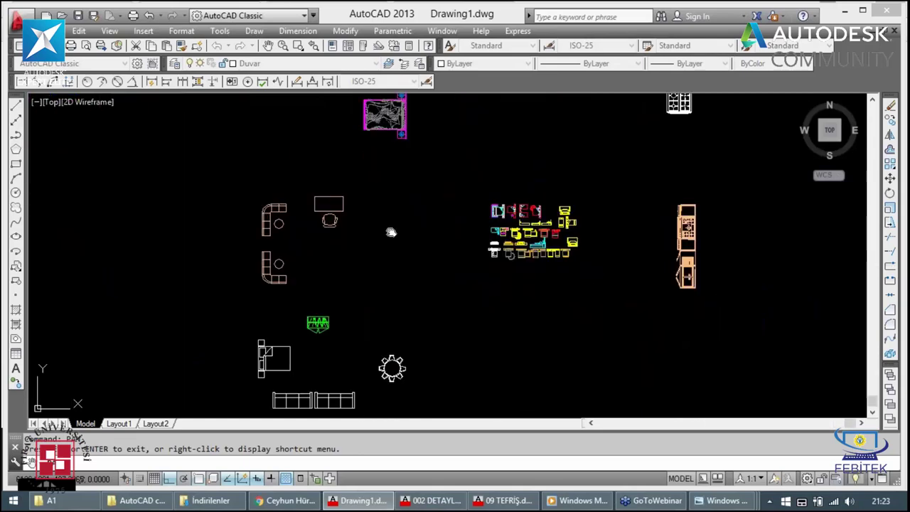
scroll(398, 304, "down", 4)
scroll(400, 304, "up", 4)
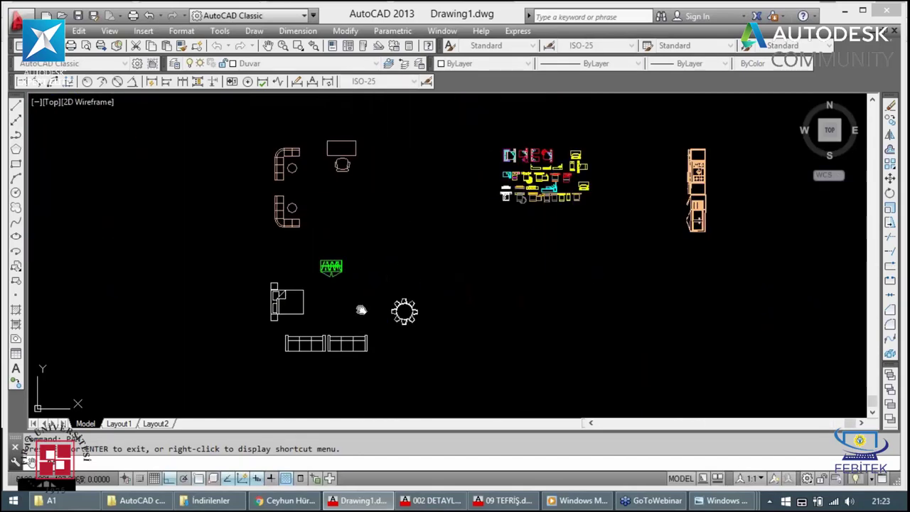
key("Escape")
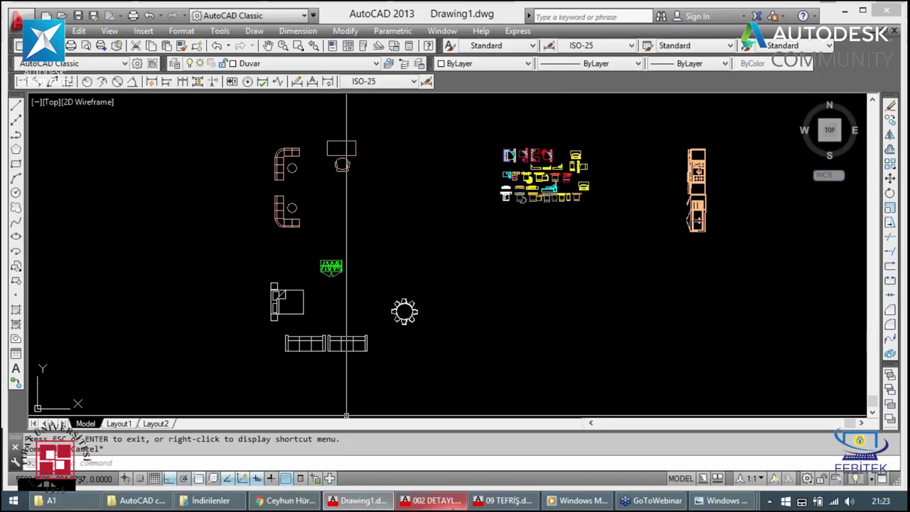
left_click(499, 501)
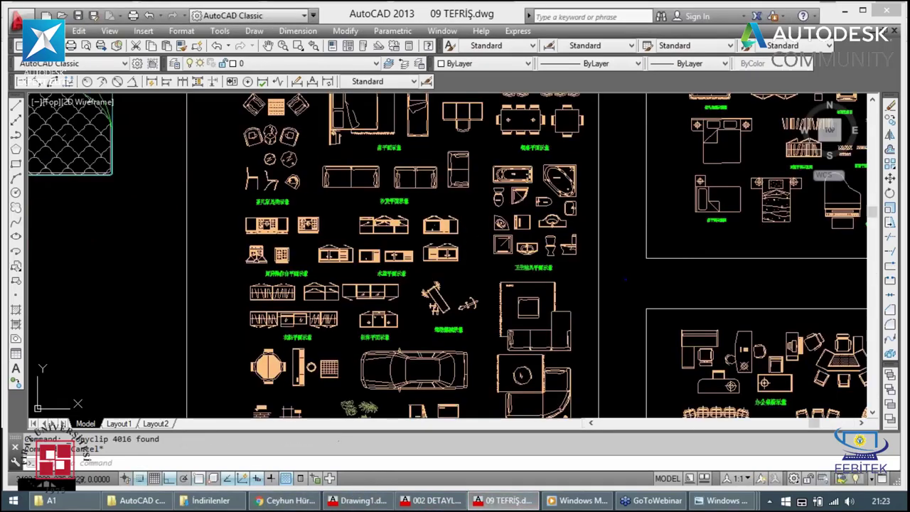
Step: Pan the library drawing toward the sofa and bedroom furniture panels
scroll(648, 211, "down", 2)
type("PAN")
key("Return")
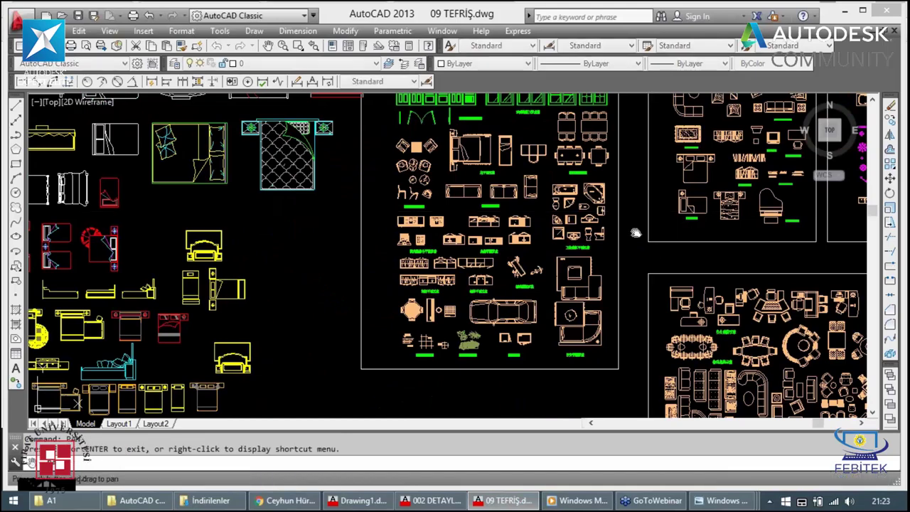
mouse_move(635, 232)
left_mouse_down()
mouse_move(445, 226)
mouse_move(341, 270)
mouse_move(156, 284)
mouse_move(383, 285)
mouse_move(437, 261)
mouse_move(638, 352)
mouse_move(702, 460)
left_mouse_up()
mouse_move(466, 295)
left_mouse_down()
mouse_move(518, 380)
mouse_move(587, 420)
left_mouse_up()
left_click_drag(355, 370, 558, 217)
left_click_drag(406, 279, 559, 188)
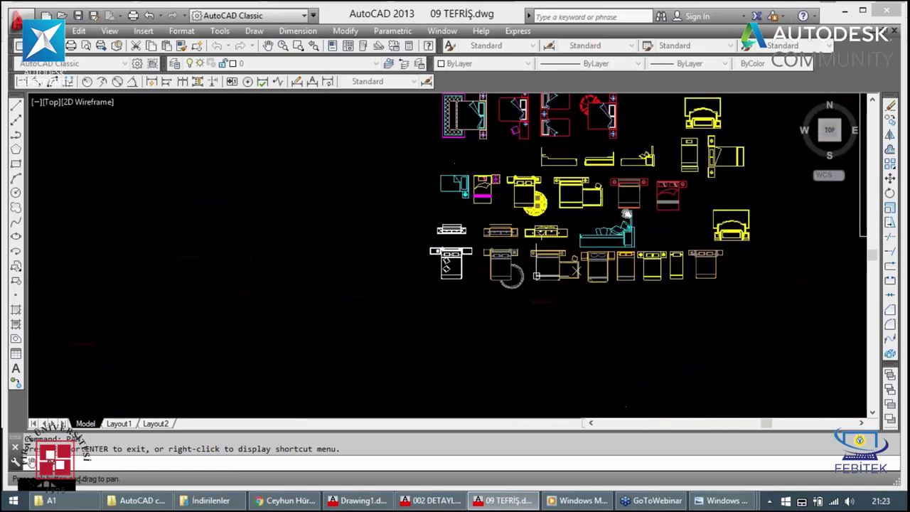
key("Escape")
scroll(356, 193, "down", 5)
scroll(356, 260, "up", 5)
scroll(346, 260, "down", 2)
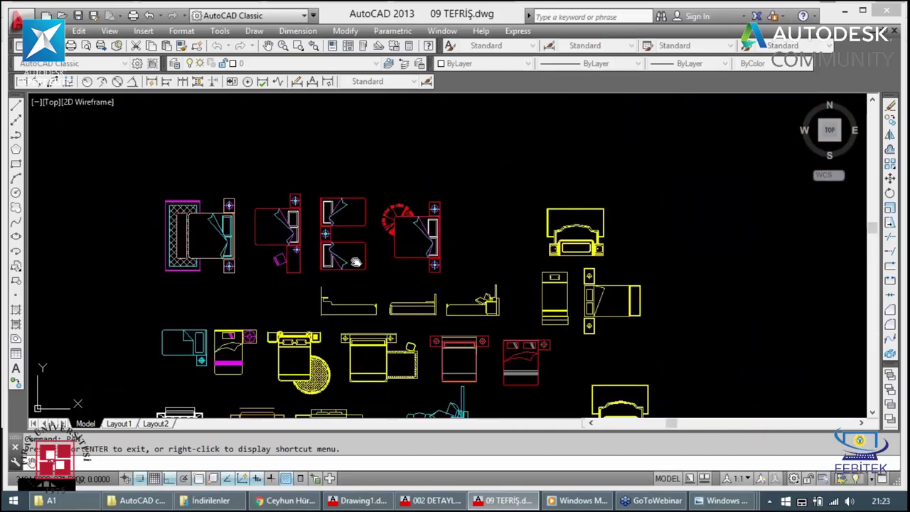
scroll(350, 254, "down", 2)
scroll(351, 254, "down", 2)
scroll(251, 186, "up", 5)
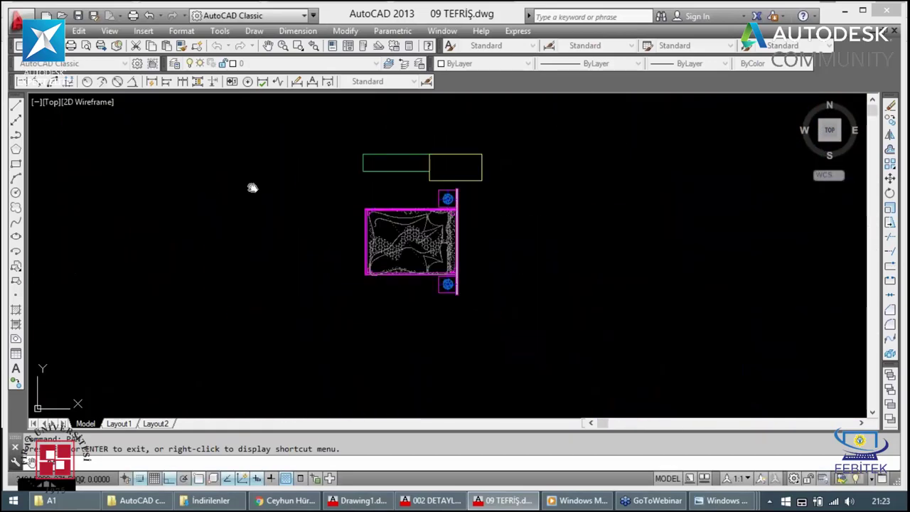
scroll(254, 193, "down", 5)
scroll(513, 236, "up", 3)
scroll(683, 316, "up", 3)
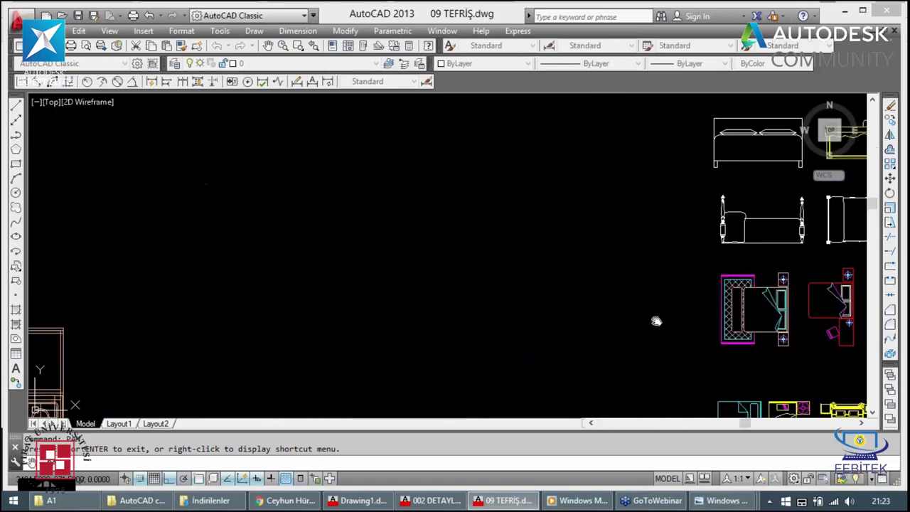
scroll(218, 134, "down", 3)
scroll(381, 304, "up", 2)
Step: Pan and zoom to centre the bathroom fixtures and dining table panels
middle_click_drag(797, 376, 368, 320)
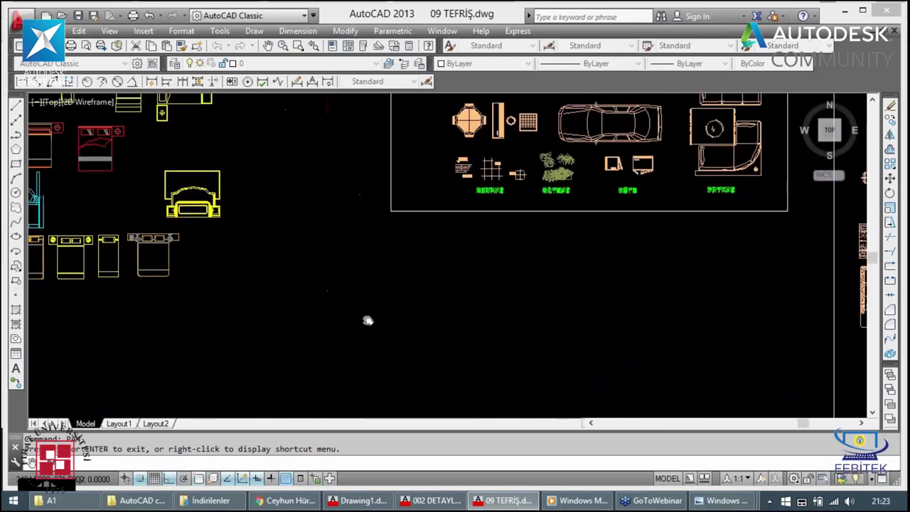
scroll(368, 320, "down", 3)
scroll(368, 341, "up", 1)
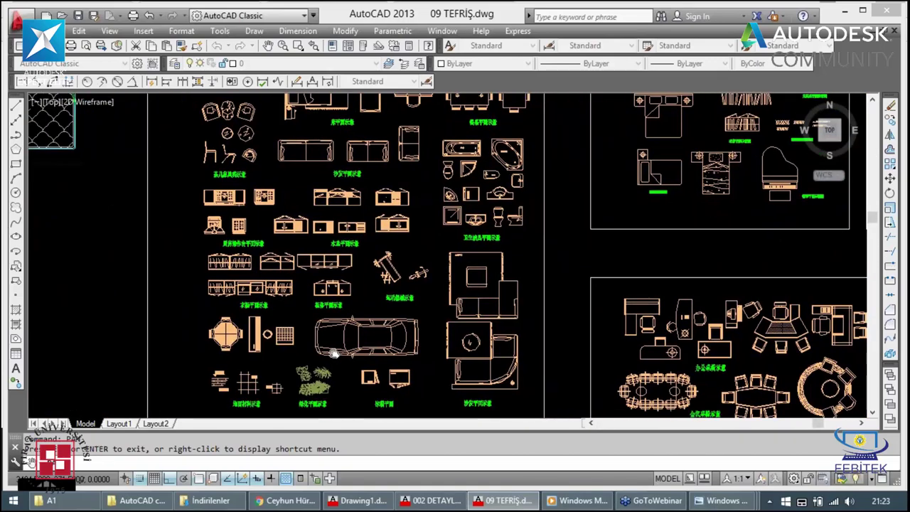
scroll(370, 361, "up", 3)
scroll(371, 361, "down", 3)
scroll(370, 334, "up", 2)
scroll(371, 335, "up", 1)
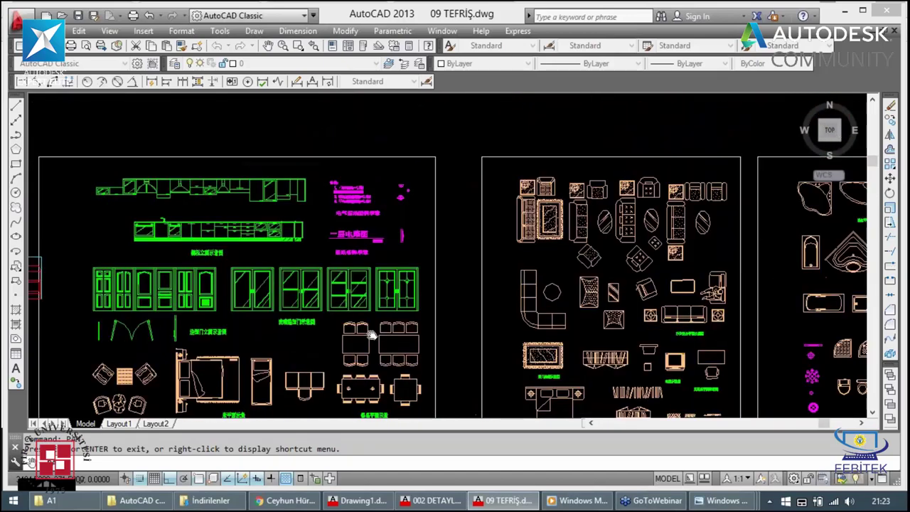
scroll(370, 335, "down", 3)
scroll(272, 176, "up", 3)
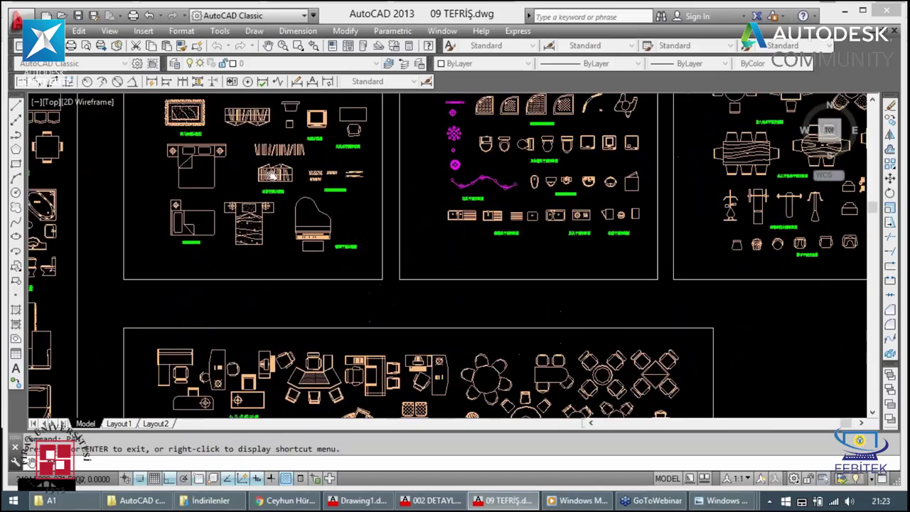
scroll(272, 175, "down", 2)
scroll(290, 197, "up", 2)
scroll(253, 270, "down", 1)
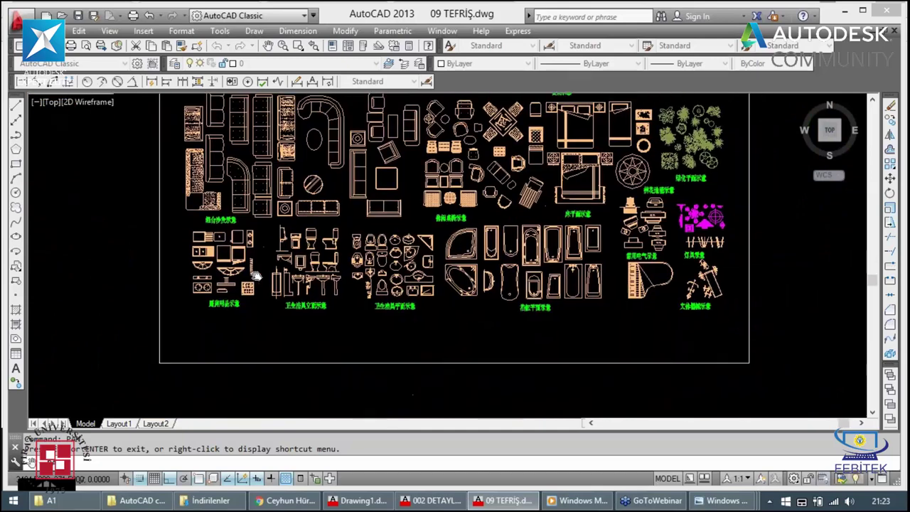
scroll(205, 332, "up", 1)
middle_click_drag(205, 331, 569, 300)
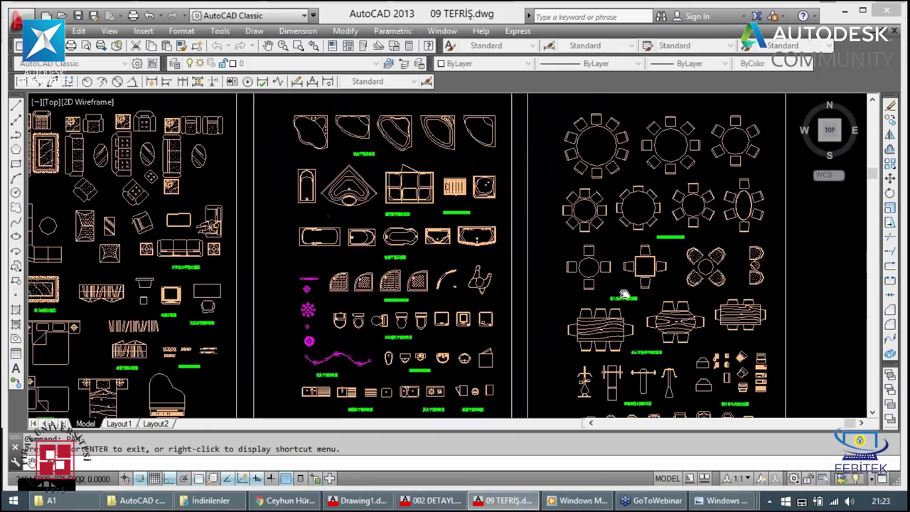
middle_click_drag(570, 301, 511, 337)
left_click_drag(510, 337, 526, 338)
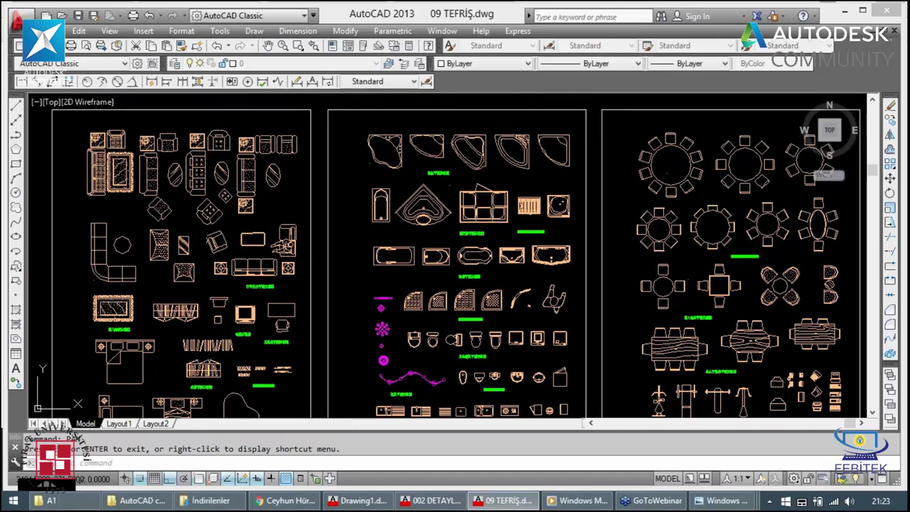
key("Escape")
key("Escape")
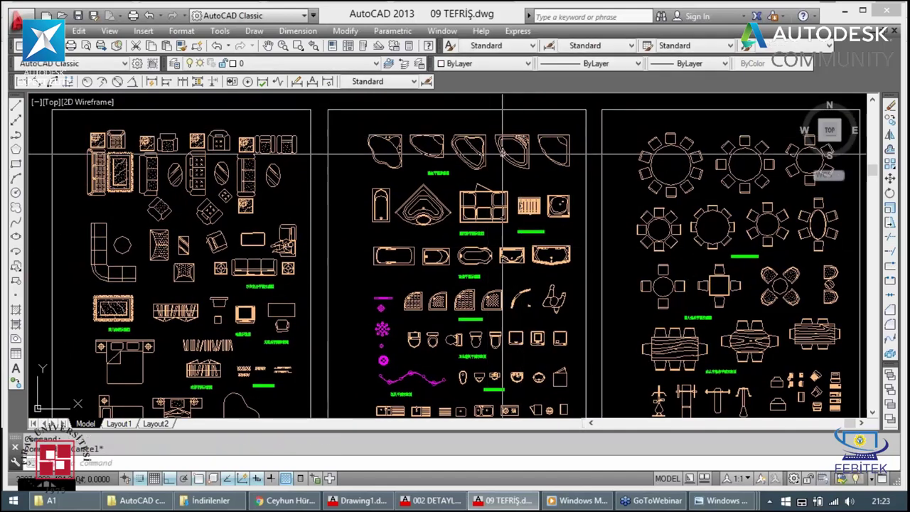
Step: Select the bathtub block and start a COPY, then cancel it
left_click(372, 247)
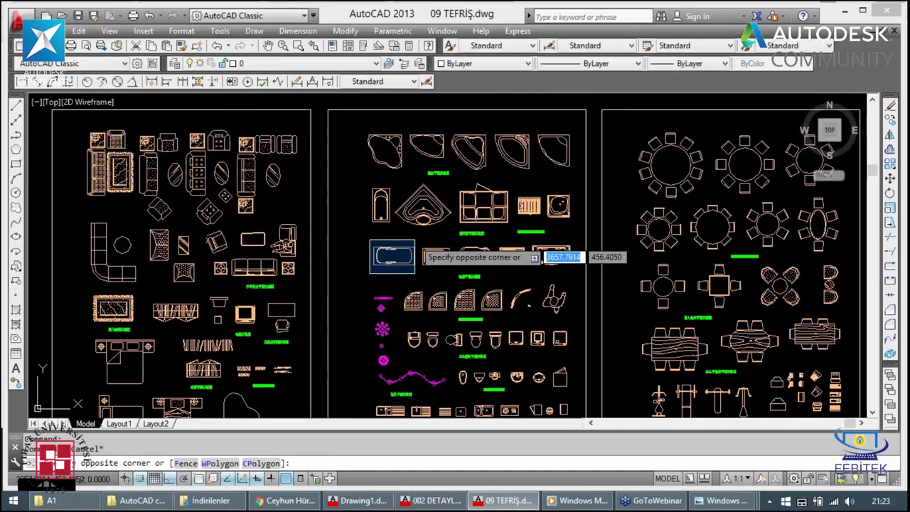
left_click(414, 272)
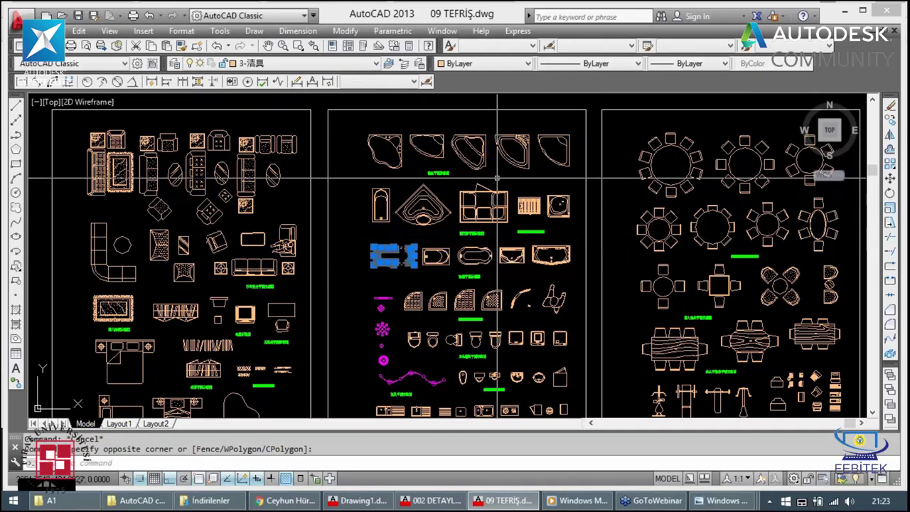
scroll(505, 135, "up", 1)
scroll(505, 135, "up", 1)
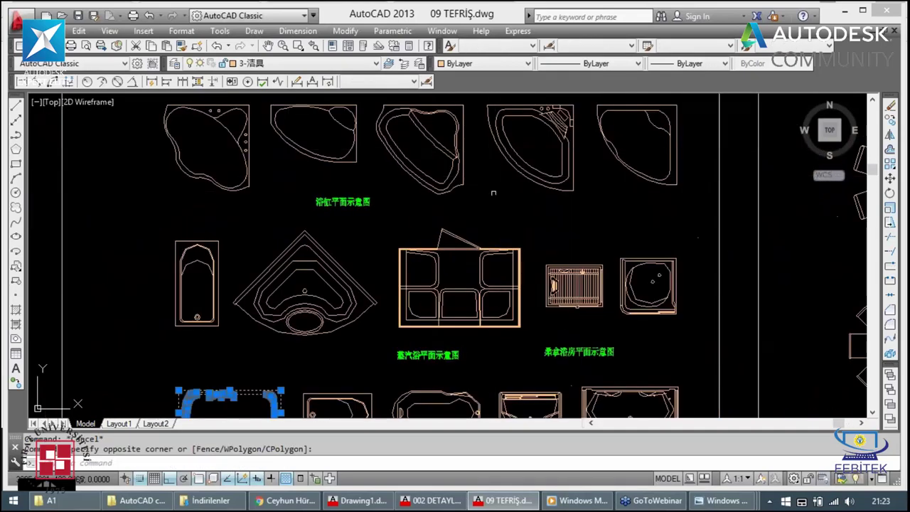
scroll(505, 136, "down", 1)
scroll(488, 231, "down", 2)
scroll(491, 235, "up", 5)
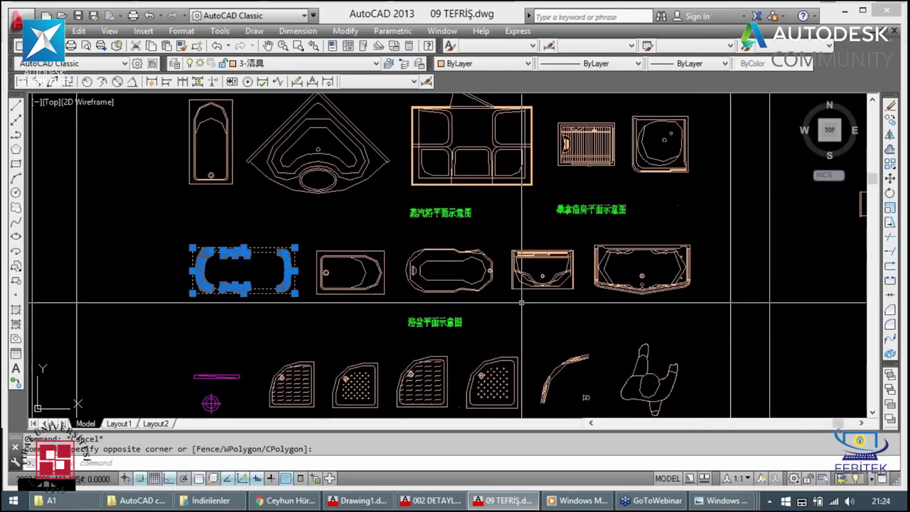
scroll(498, 245, "down", 5)
scroll(504, 251, "up", 2)
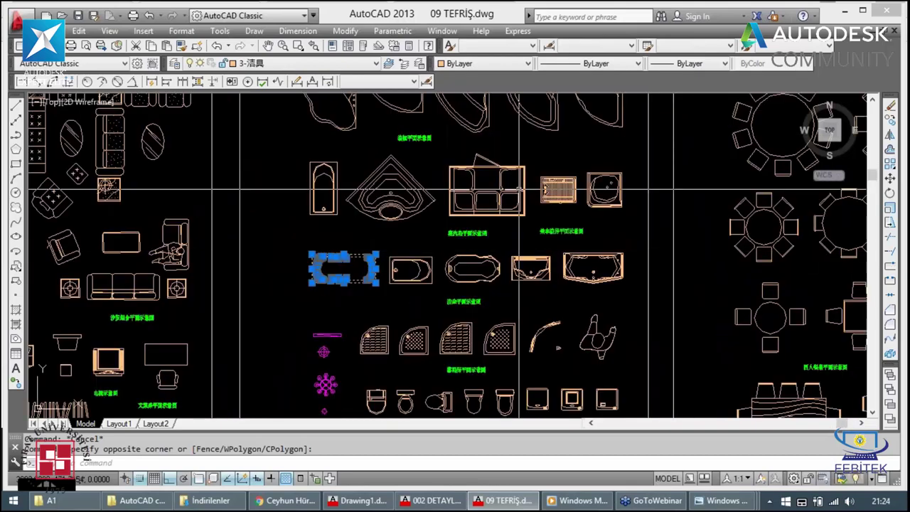
scroll(515, 241, "down", 3)
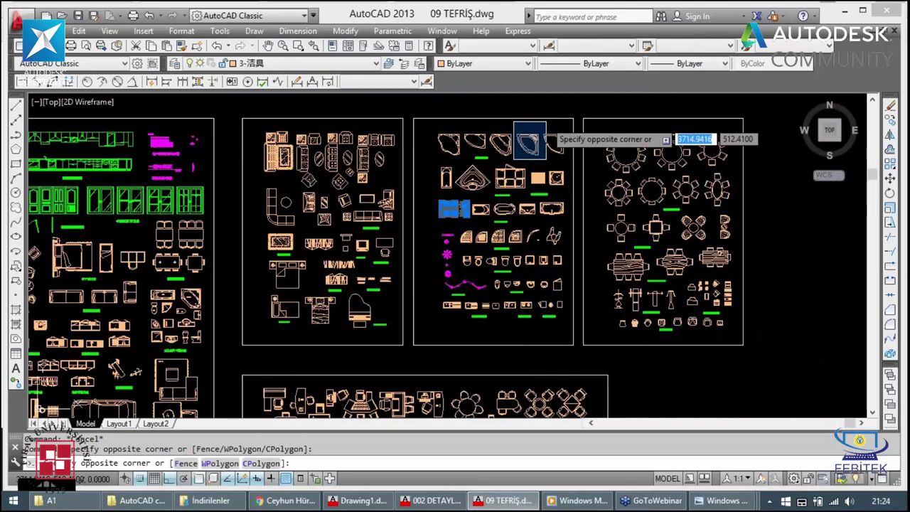
type("co")
key("Escape")
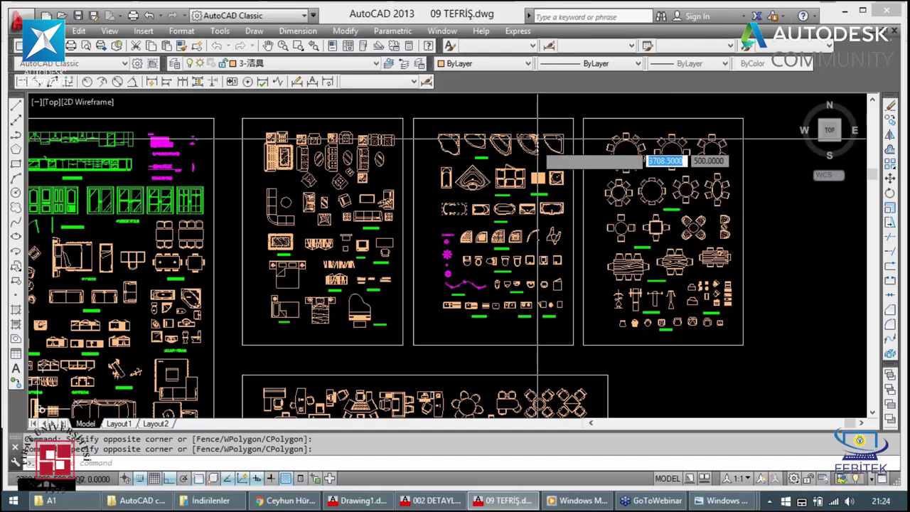
type("co")
key("Return")
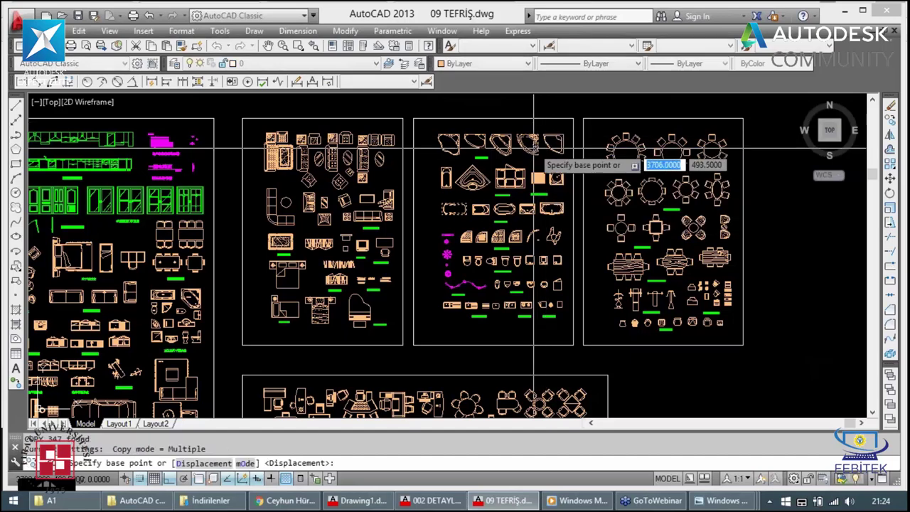
key("Escape")
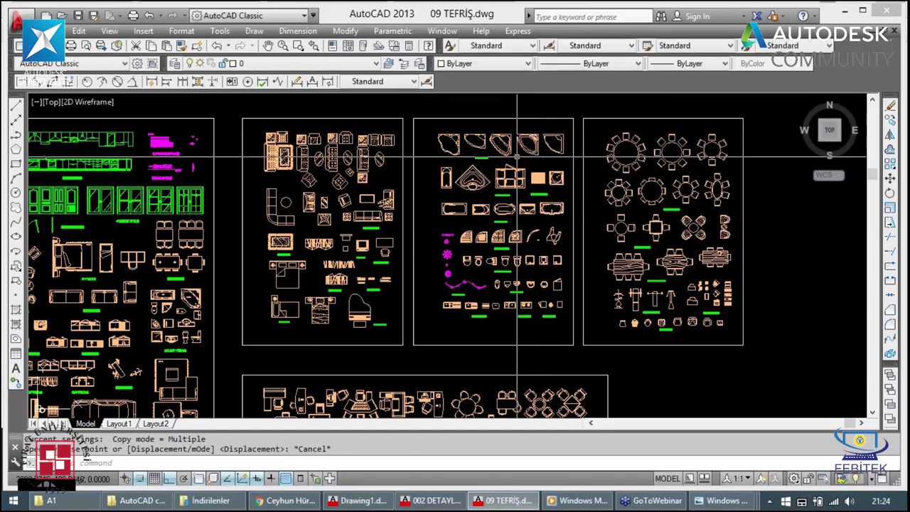
Step: Window-select the bath fixture blocks and copy them to the clipboard
left_click(514, 159)
left_click(545, 194)
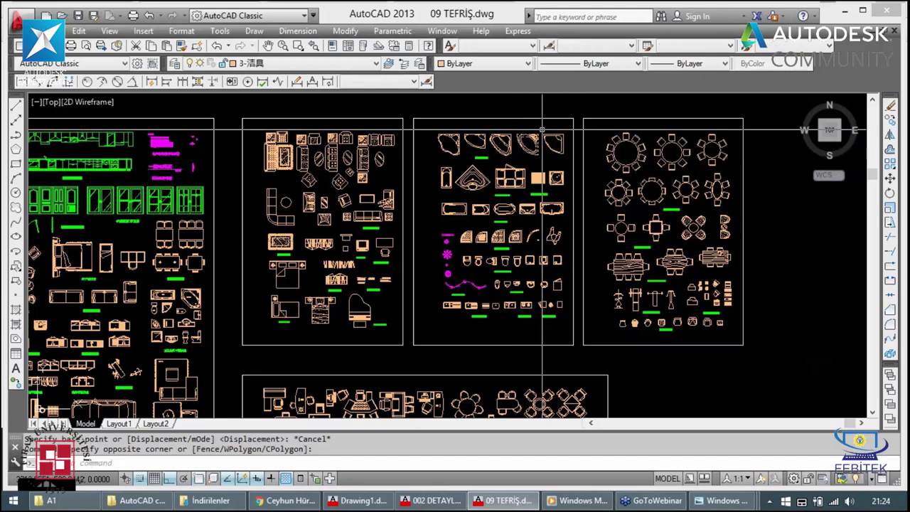
left_click(432, 177)
left_click(455, 189)
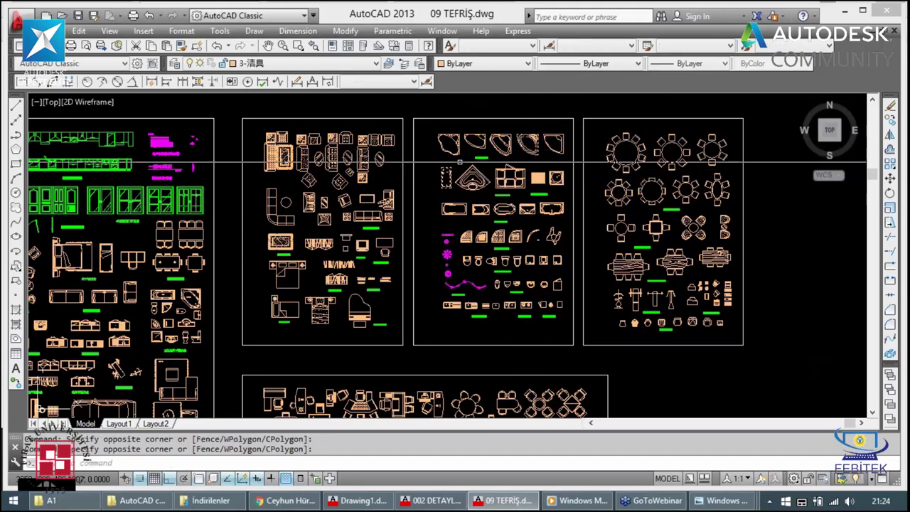
key("ctrl+c")
key("Escape")
key("Escape")
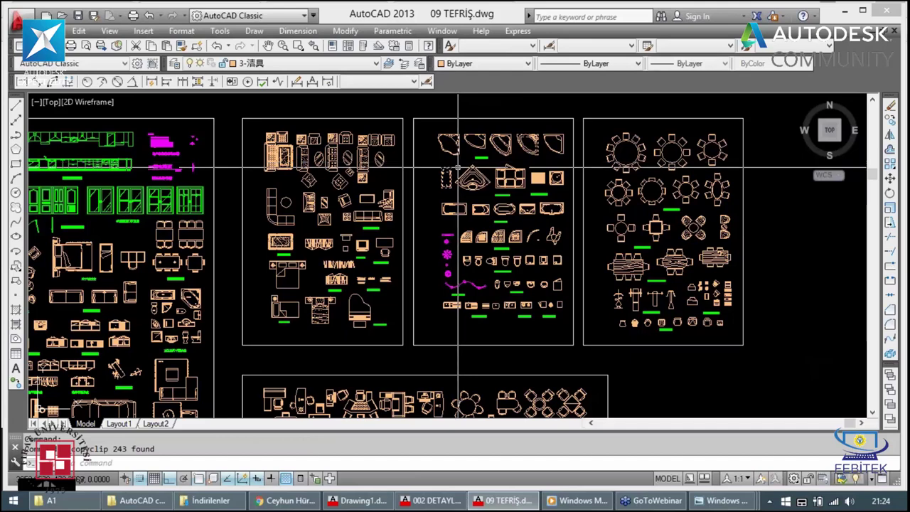
Step: Pan the library view further to the right
scroll(357, 196, "down", 8)
key("Return")
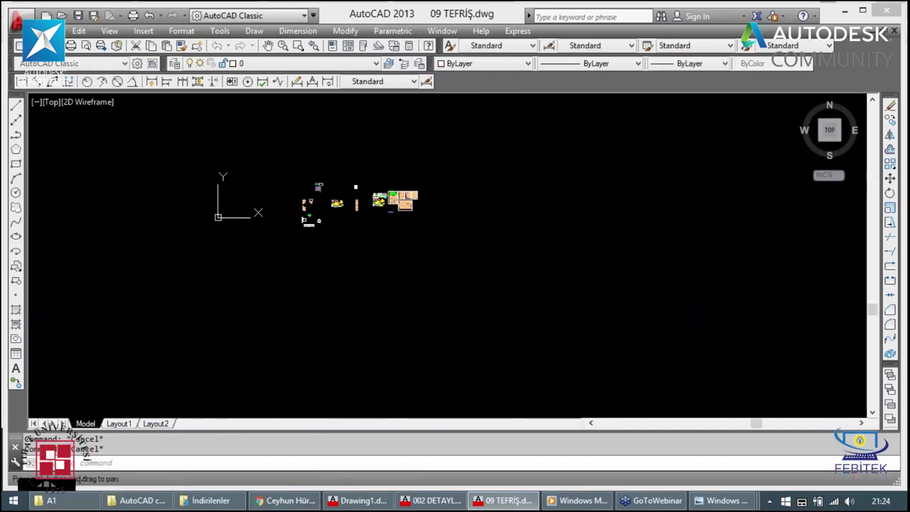
left_click_drag(208, 209, 534, 239)
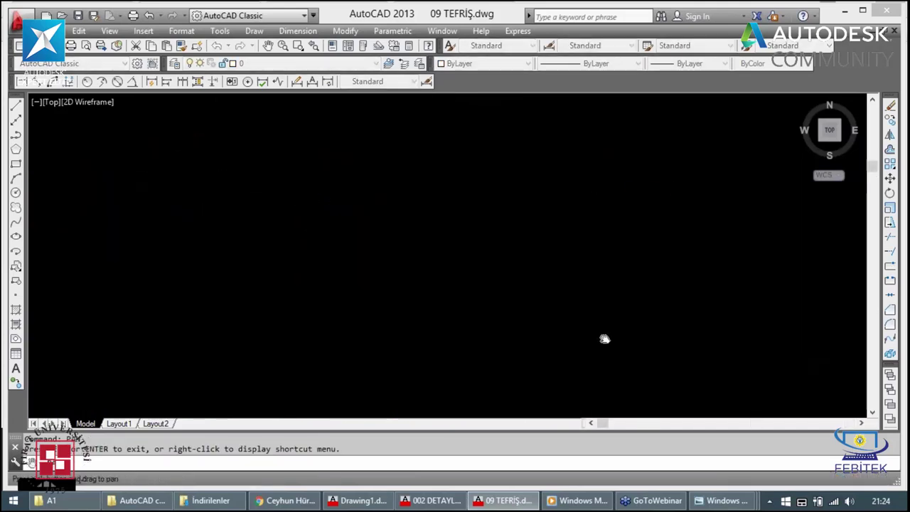
key("Escape")
key("Escape")
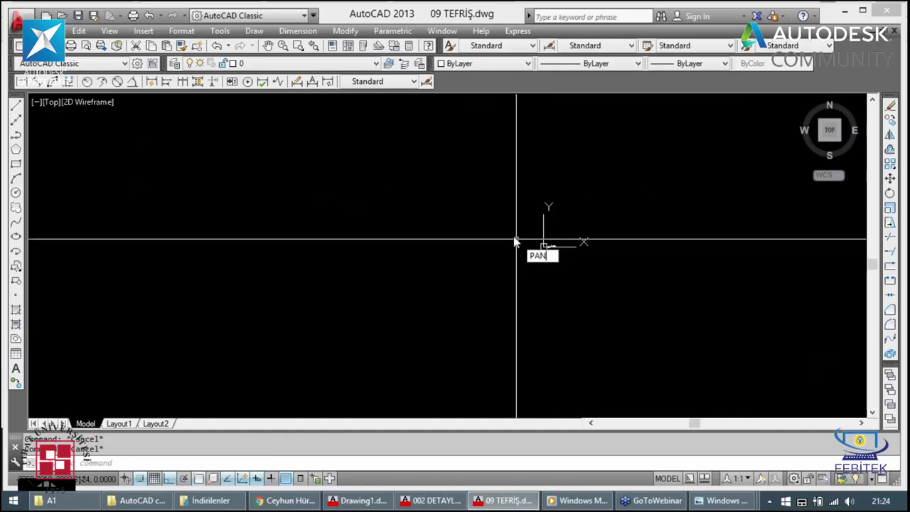
left_click(268, 45)
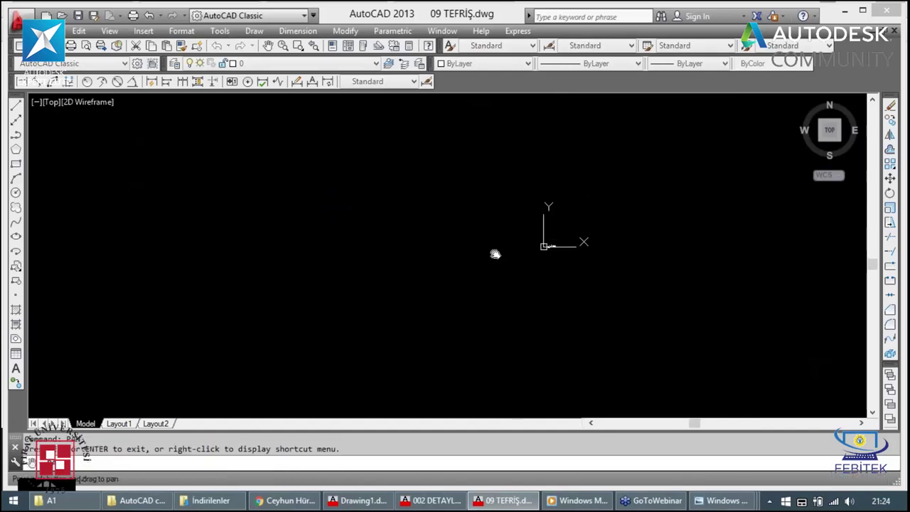
left_click_drag(495, 254, 763, 314)
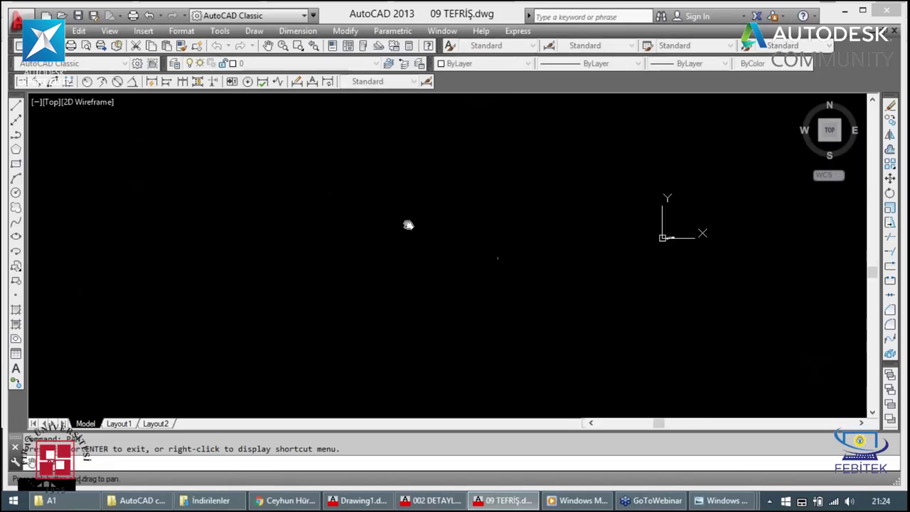
Step: Switch to Drawing1 and pan the building plan into the centre
left_click(352, 500)
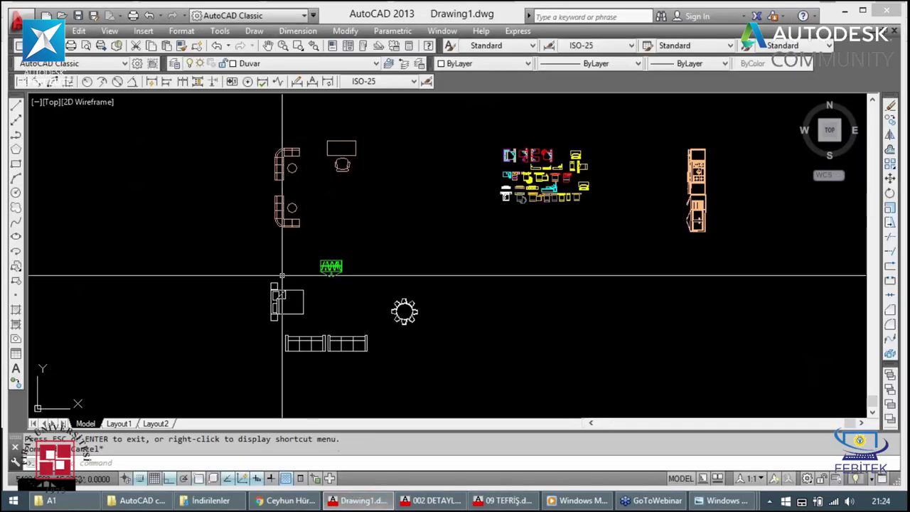
scroll(283, 275, "down", 3)
scroll(138, 181, "up", 3)
scroll(138, 181, "down", 2)
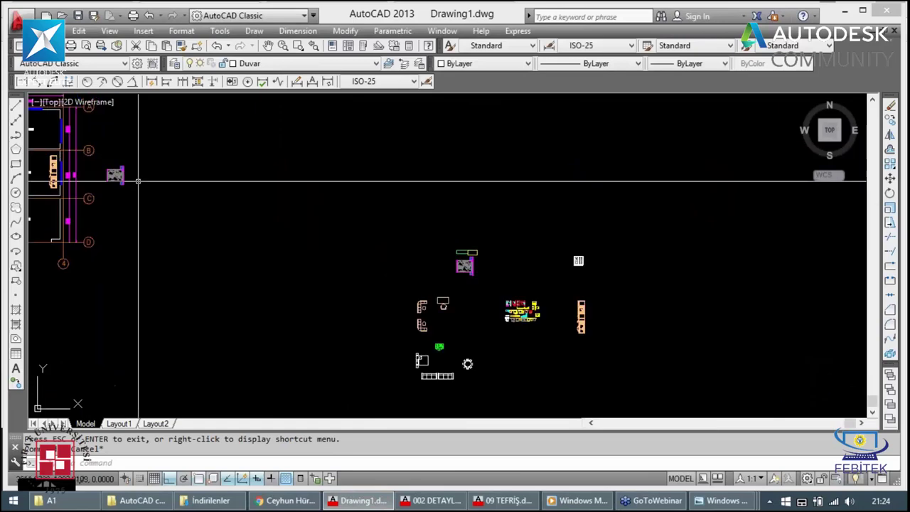
type("p")
key("Return")
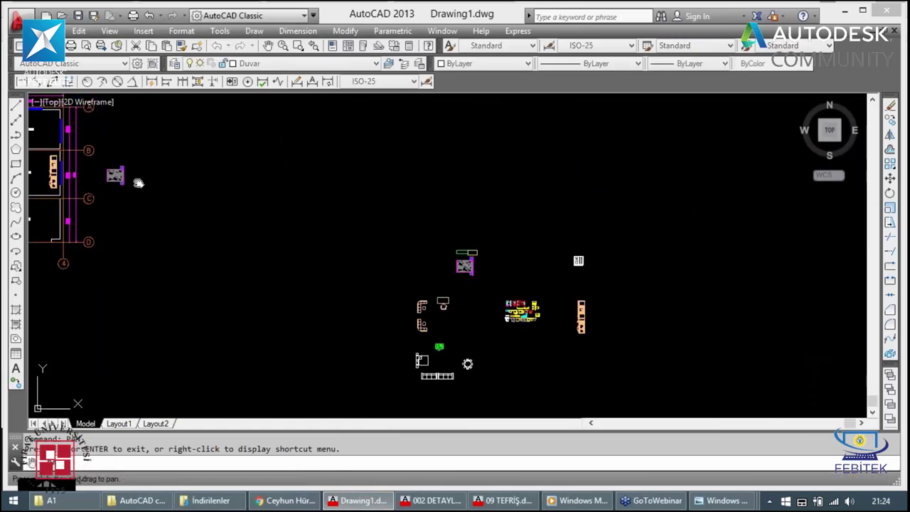
left_click_drag(146, 192, 616, 360)
scroll(498, 319, "up", 4)
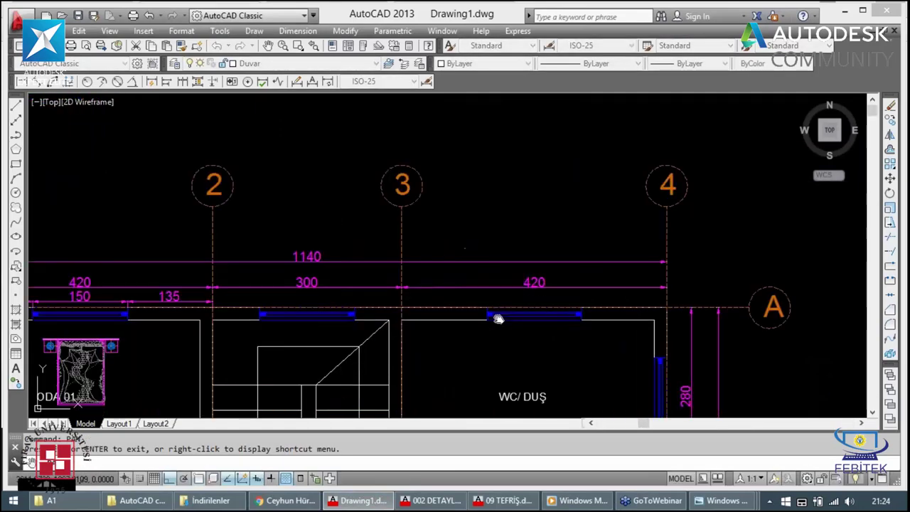
scroll(499, 341, "down", 3)
scroll(499, 348, "up", 3)
key("Escape")
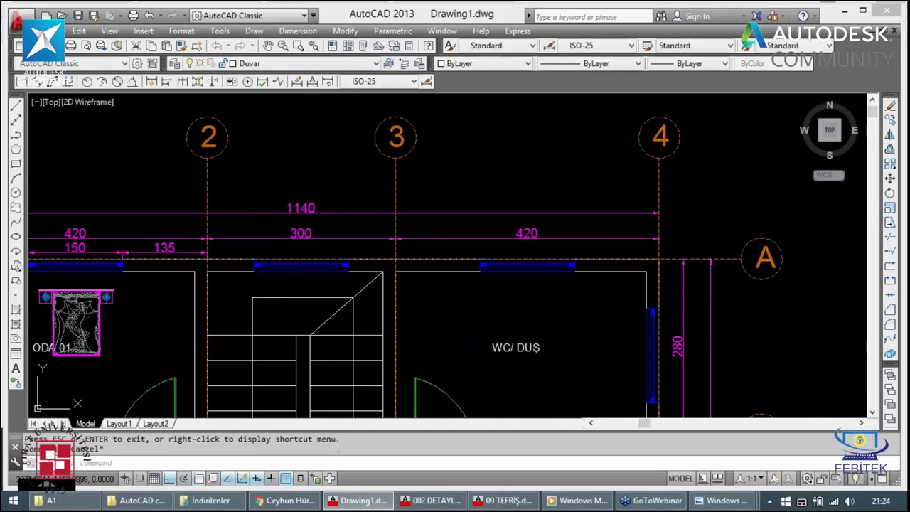
Step: Paste the bathtub into the WC/DUŞ room and scale it by factor 5
key("ctrl+v")
left_click(488, 324)
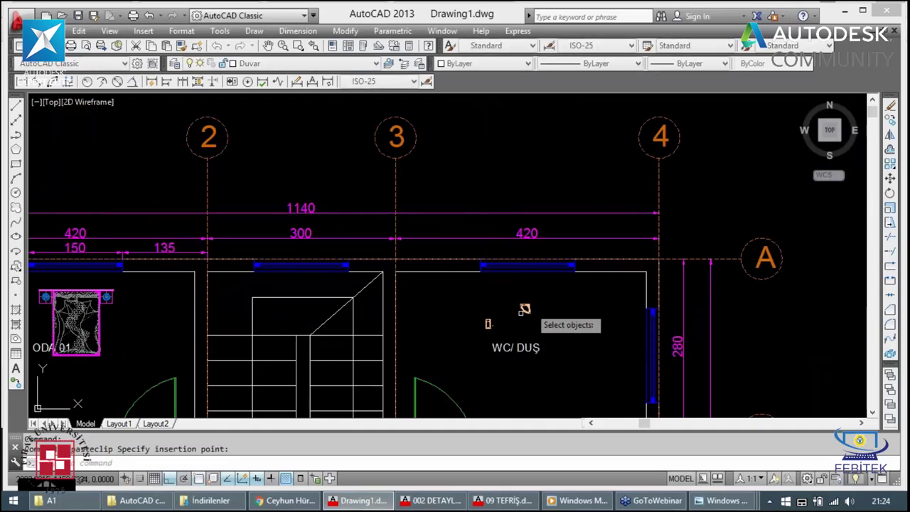
left_click(521, 312)
left_click(487, 325)
left_click(496, 310)
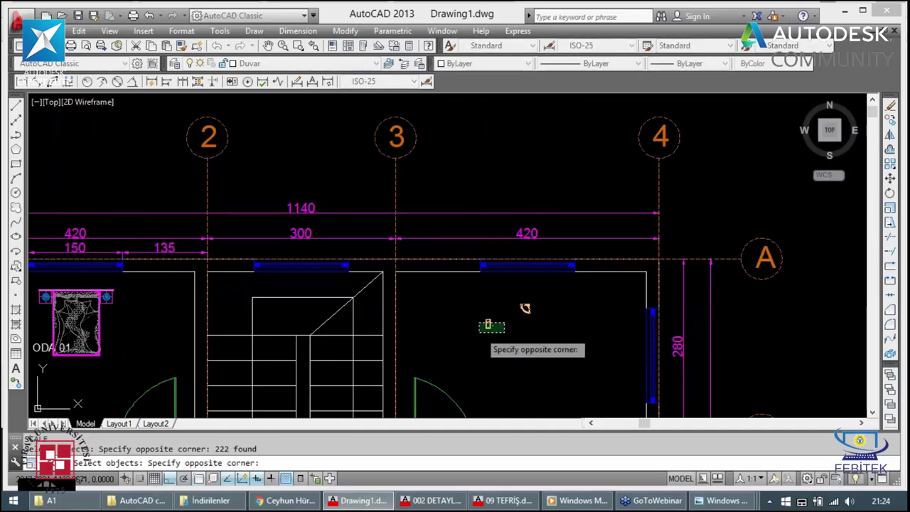
left_click(488, 319)
left_click(487, 320)
left_click(488, 320)
key("Return")
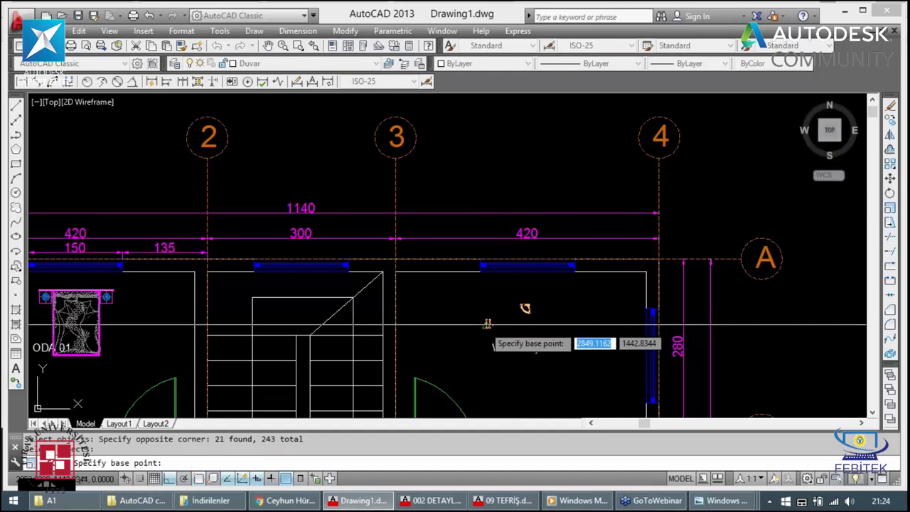
left_click(486, 325)
type("5")
key("Return")
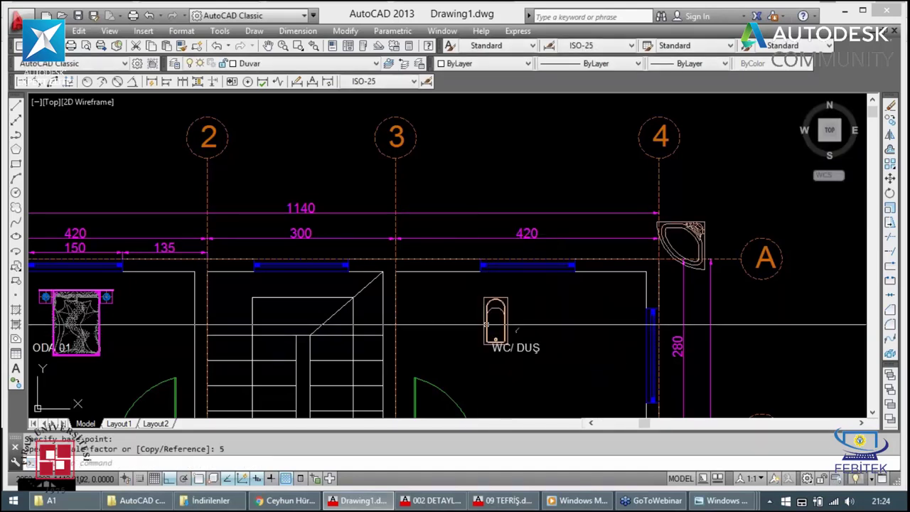
key("Escape")
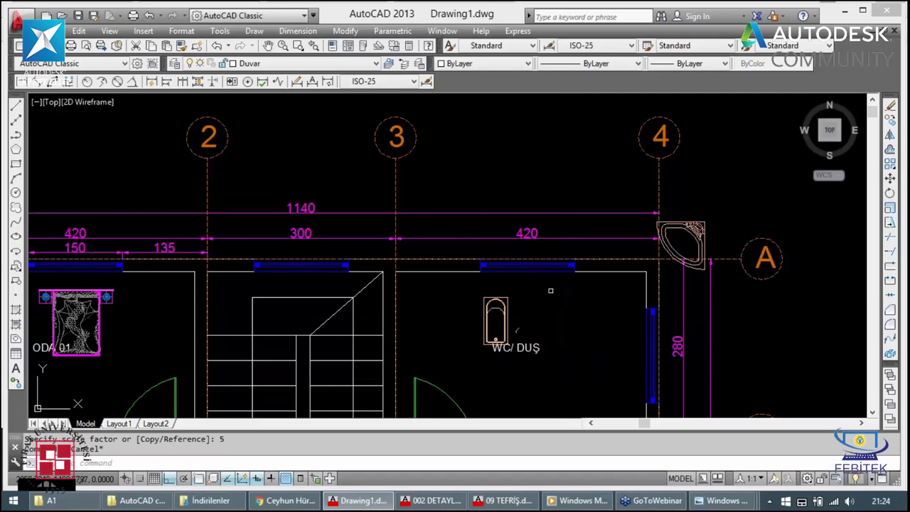
Step: Erase the window block on the WC top wall
left_click(552, 266)
key("Delete")
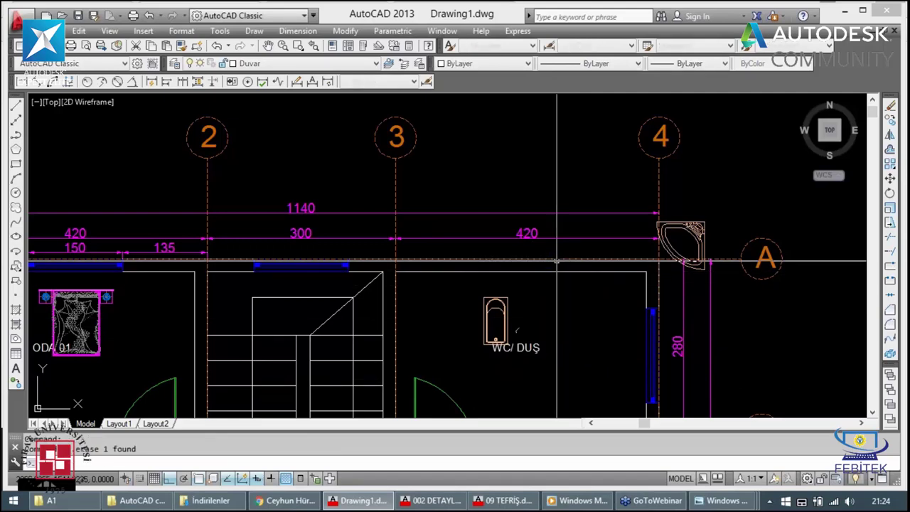
scroll(557, 261, "down", 4)
Step: Start and cancel several selection and move attempts in the WC
left_click(553, 307)
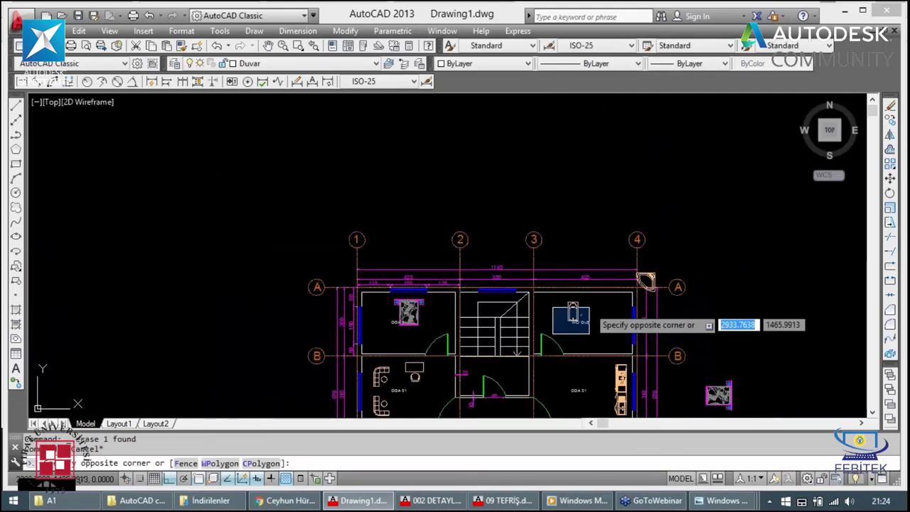
key("Escape")
type("m")
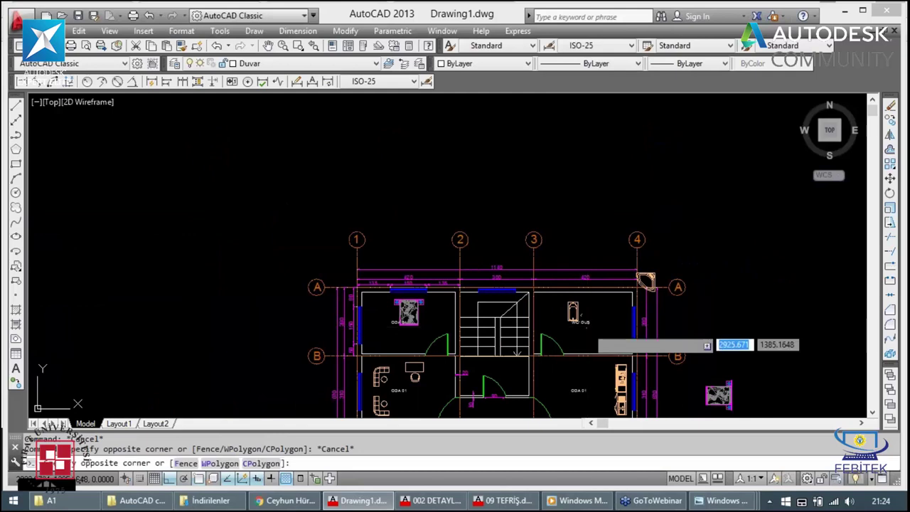
key("Return")
left_click(569, 325)
key("Escape")
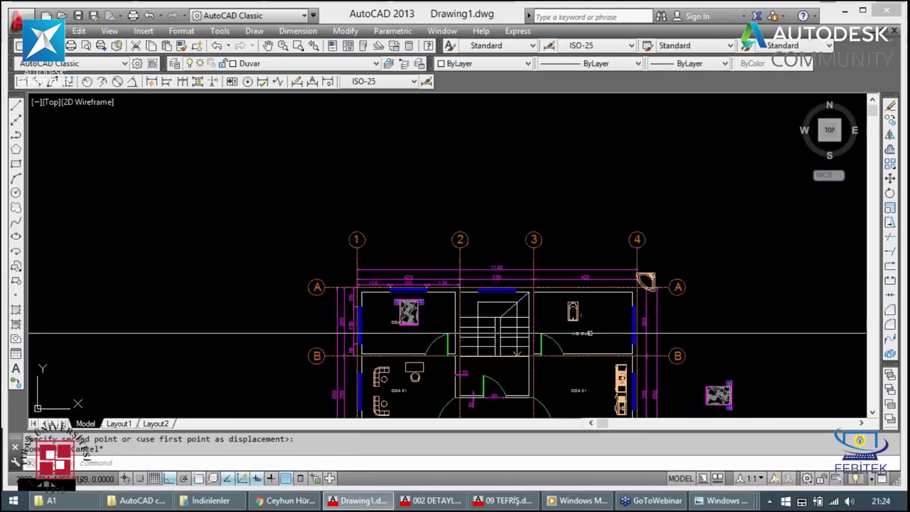
left_click(606, 327)
key("Escape")
Step: Move the corner shower into the WC/DUŞ room's top-right corner
left_click(642, 286)
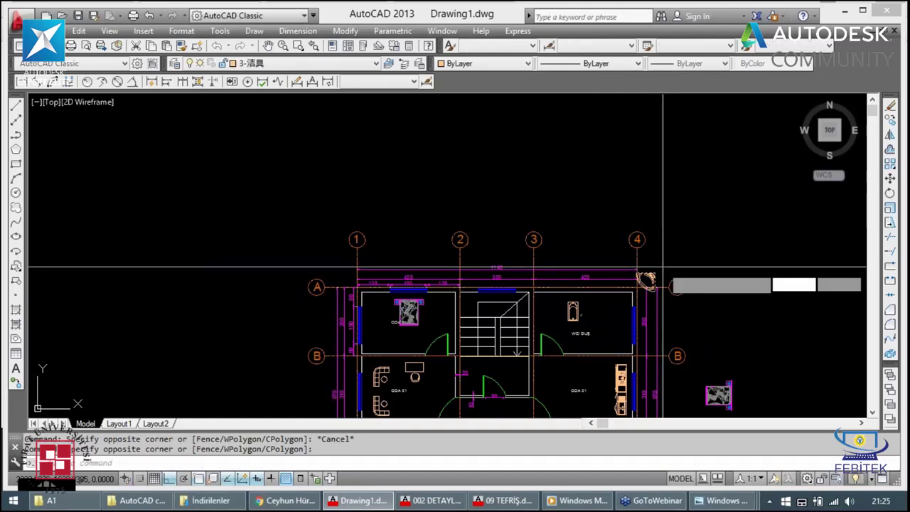
left_click(662, 268)
type("m")
key("Return")
left_click(652, 272)
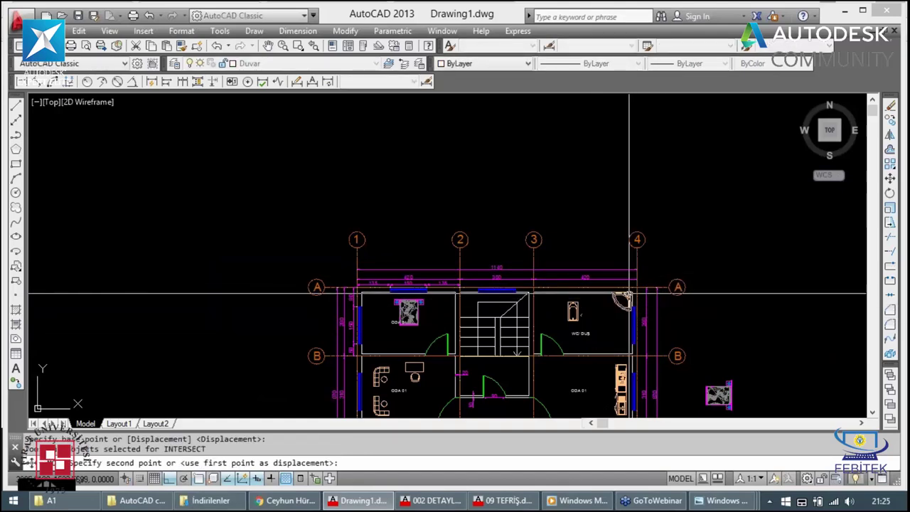
scroll(629, 291, "up", 2)
scroll(629, 291, "up", 5)
scroll(503, 302, "down", 5)
key("Escape")
key("Escape")
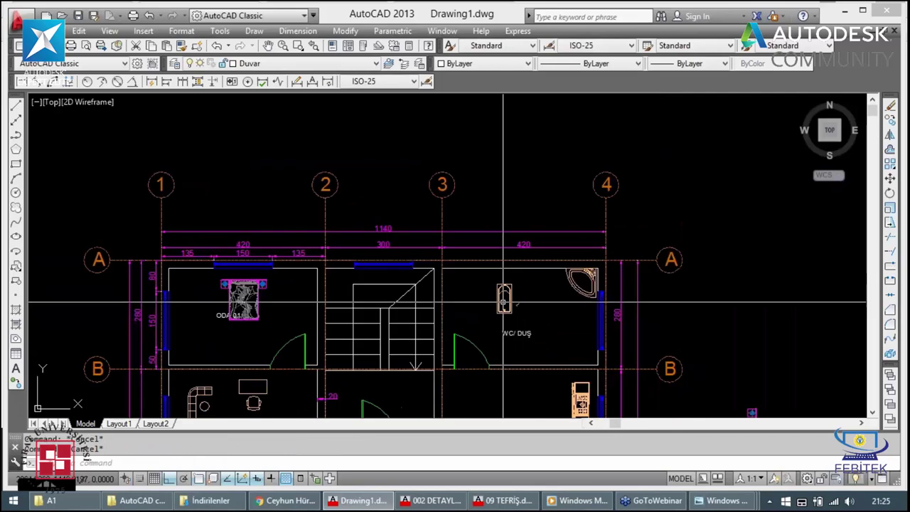
scroll(504, 303, "up", 2)
Step: Delete the small rectangular bathtub from the WC/DUŞ room
left_click(518, 274)
left_click(502, 320)
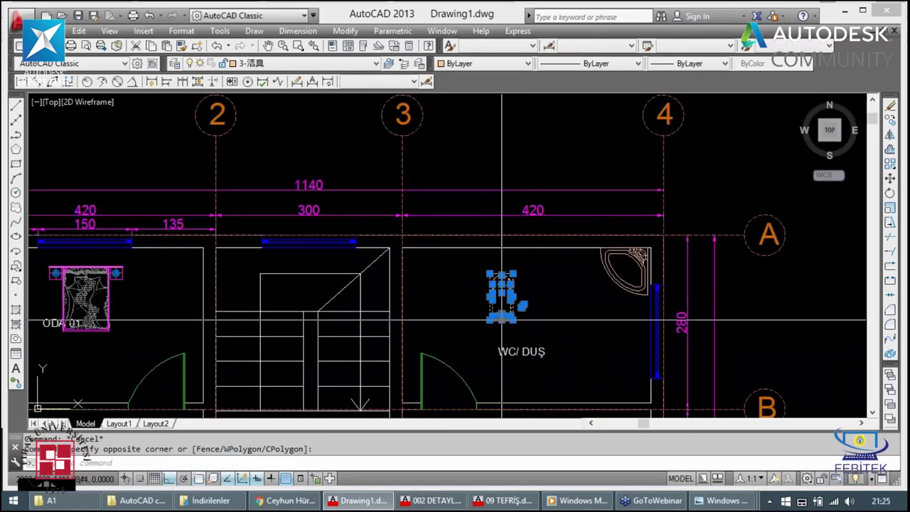
key("Escape")
left_click(557, 259)
left_click(490, 323)
key("Delete")
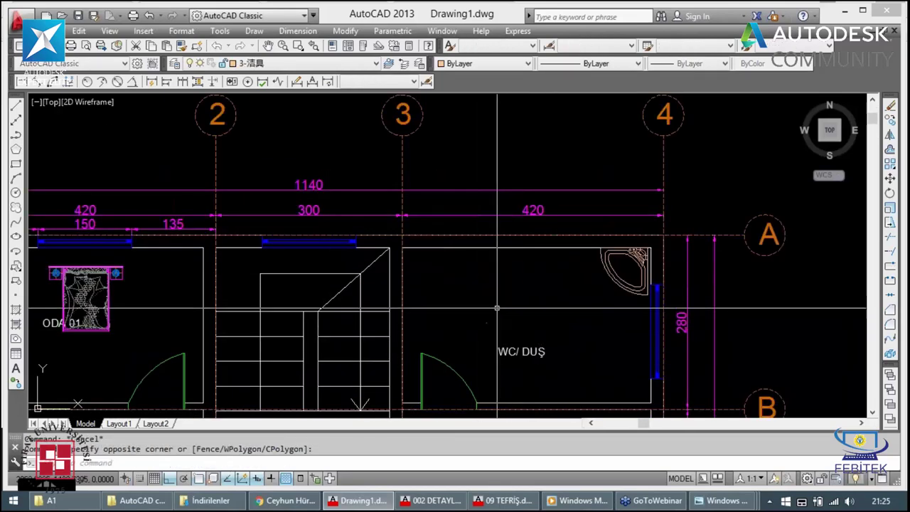
scroll(492, 298, "down", 4)
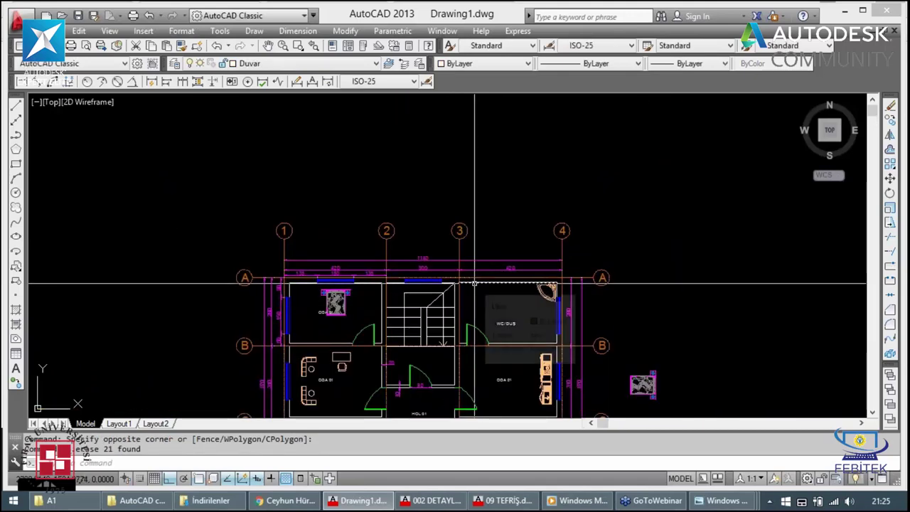
scroll(474, 283, "down", 5)
scroll(491, 272, "down", 3)
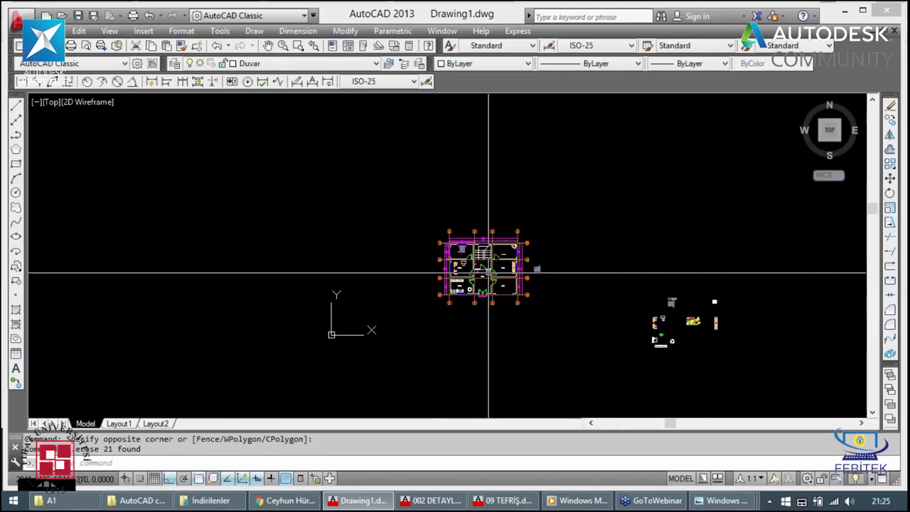
Step: Zoom Window around the floor plan, then show the CEYHUN MİMARİ ORJ reference image
scroll(469, 270, "up", 4)
type("z")
key("Return")
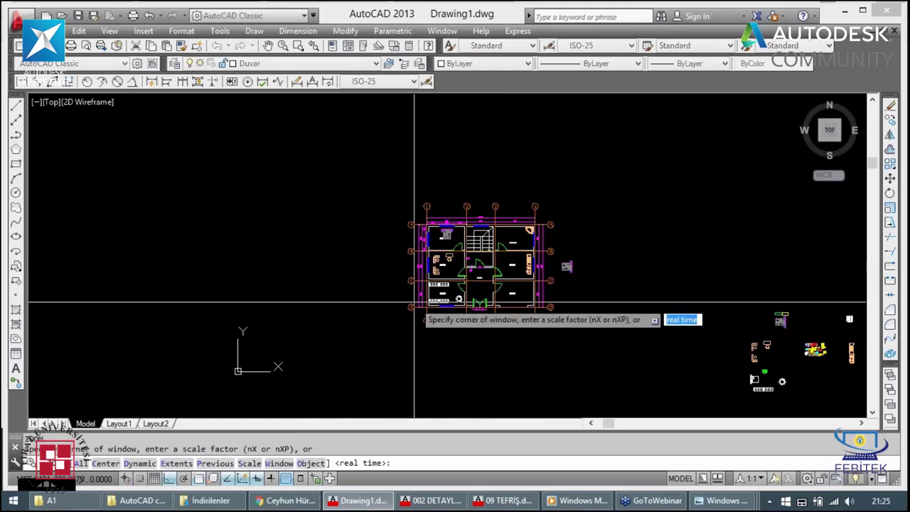
left_click(387, 326)
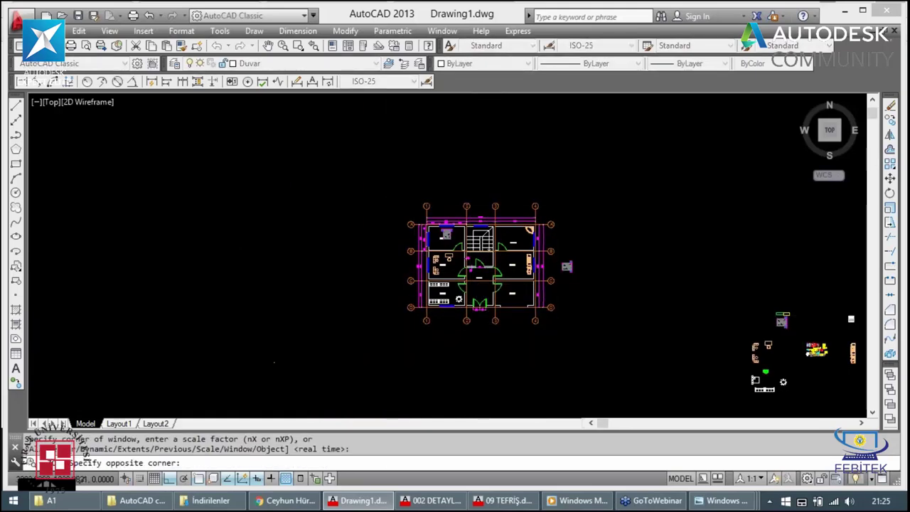
left_click(663, 245)
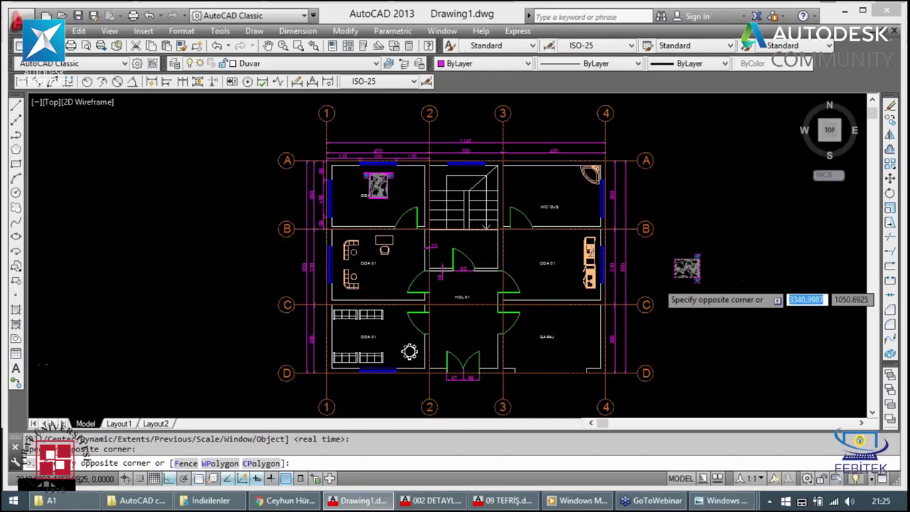
left_click(645, 344)
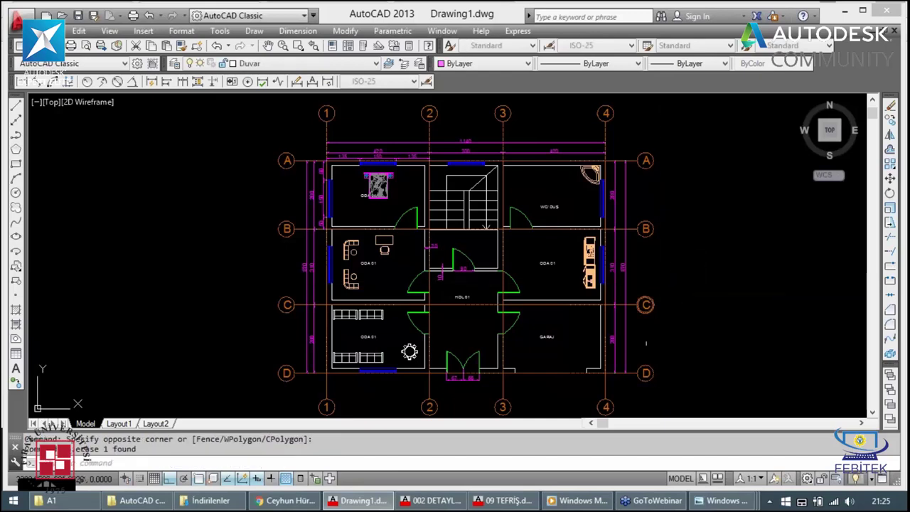
mouse_move(722, 499)
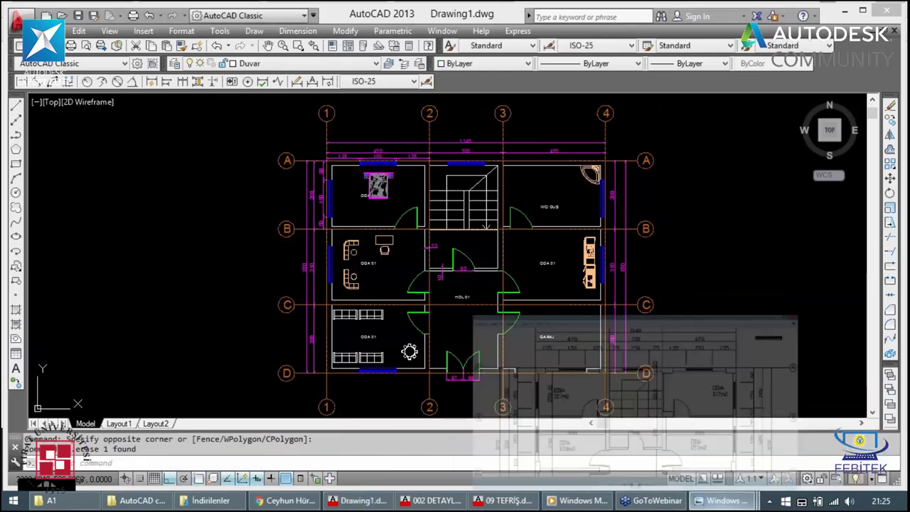
left_click(635, 398)
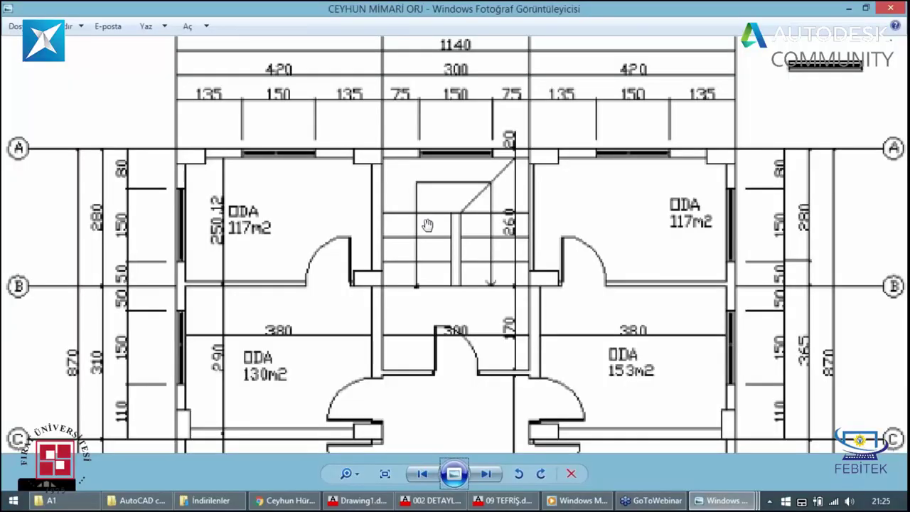
scroll(427, 225, "down", 5)
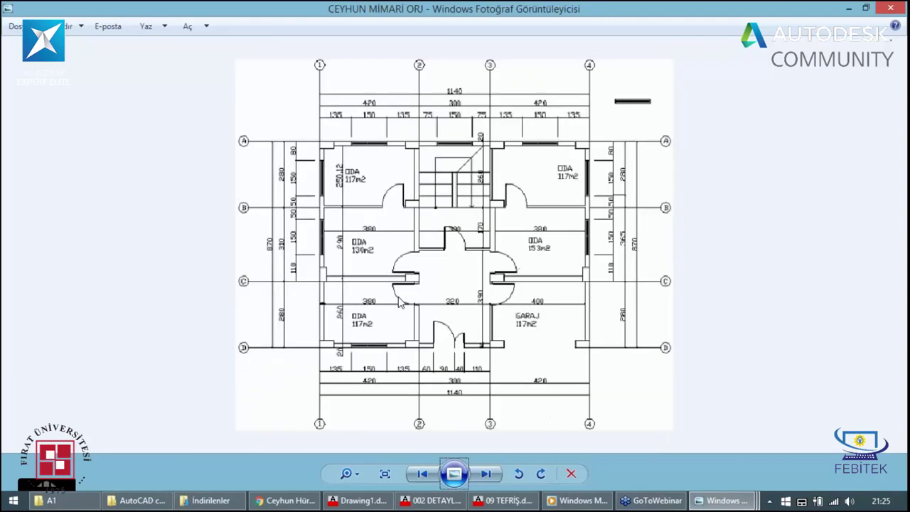
Step: Put Photo Viewer away and return to the AutoCAD drawing, dismissing the open-file list
left_click(849, 9)
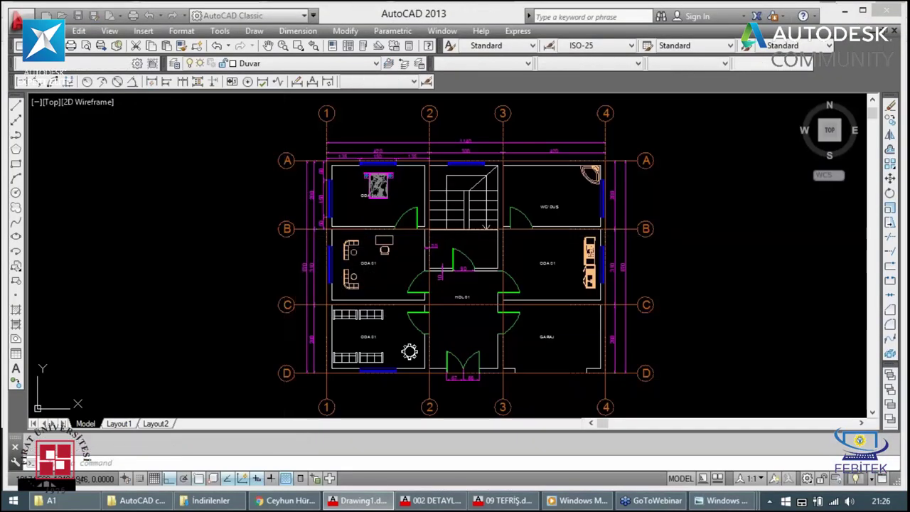
key("ctrl+o")
left_click(191, 239)
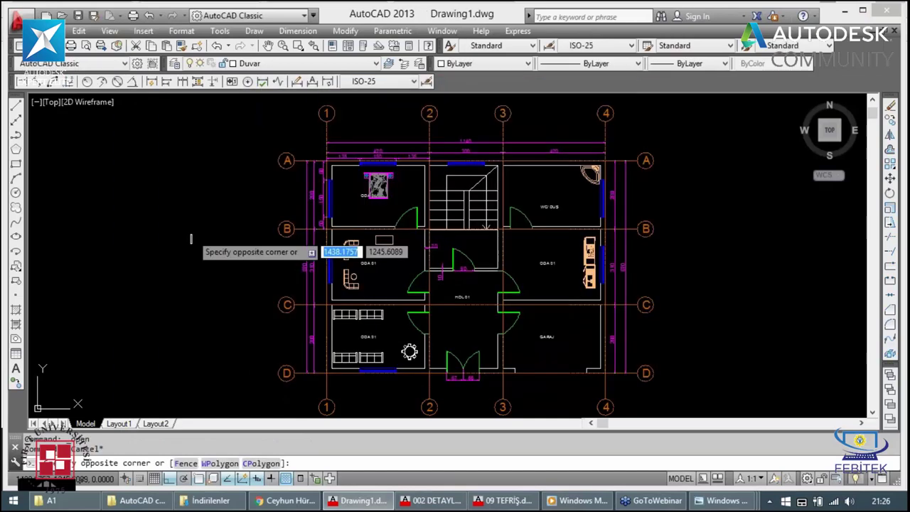
Step: Save the floor plan as '13 KASIM AUTOCAD' and close the drawing
key("ctrl+shift+s")
type("13 KASIM")
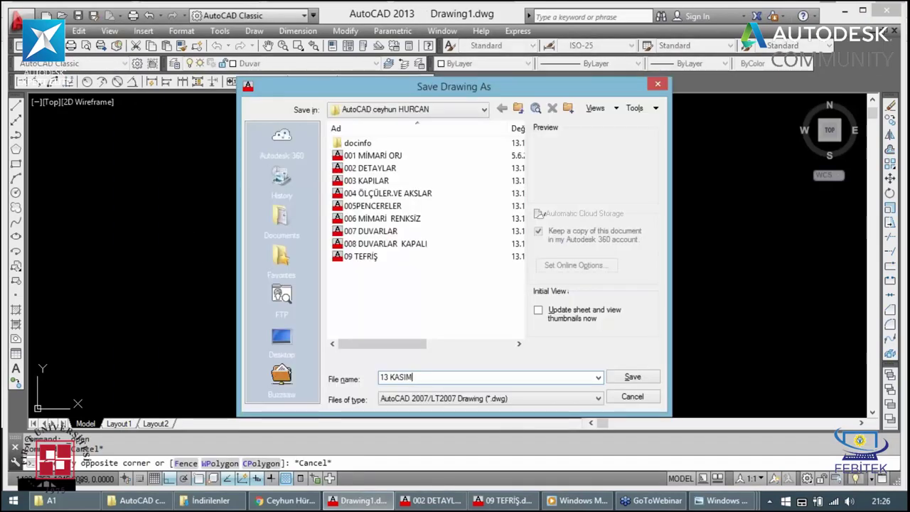
type(" AYOCAD")
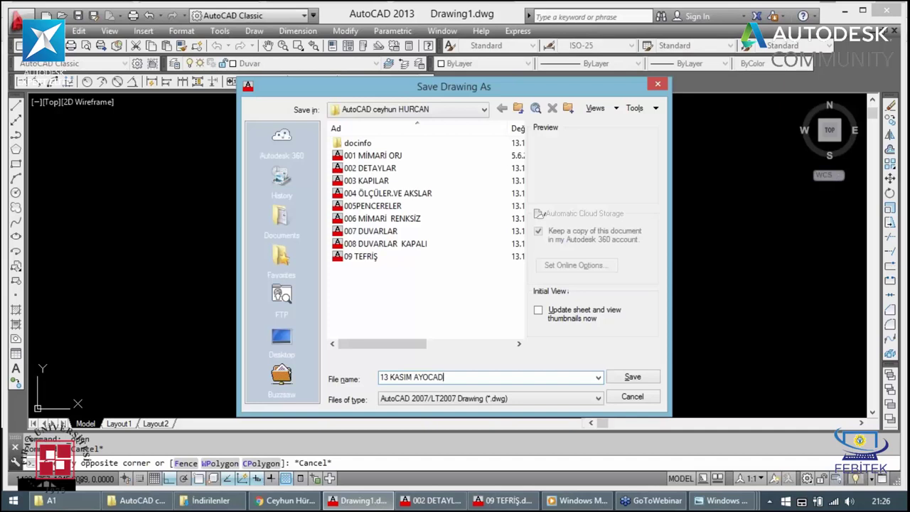
key("BackSpace")
key("BackSpace")
key("BackSpace")
key("BackSpace")
key("BackSpace")
type("TOCA")
key("BackSpace")
key("BackSpace")
key("BackSpace")
key("BackSpace")
type("U")
type("TOCAD")
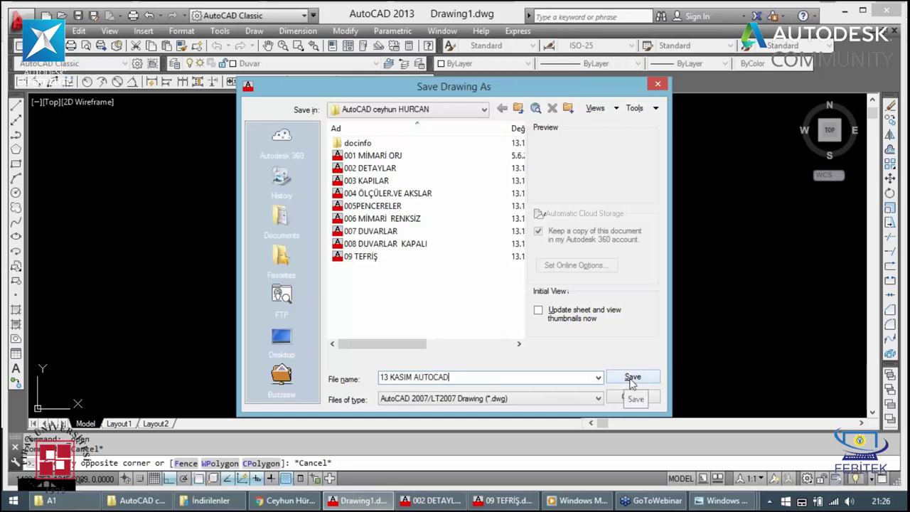
left_click(631, 381)
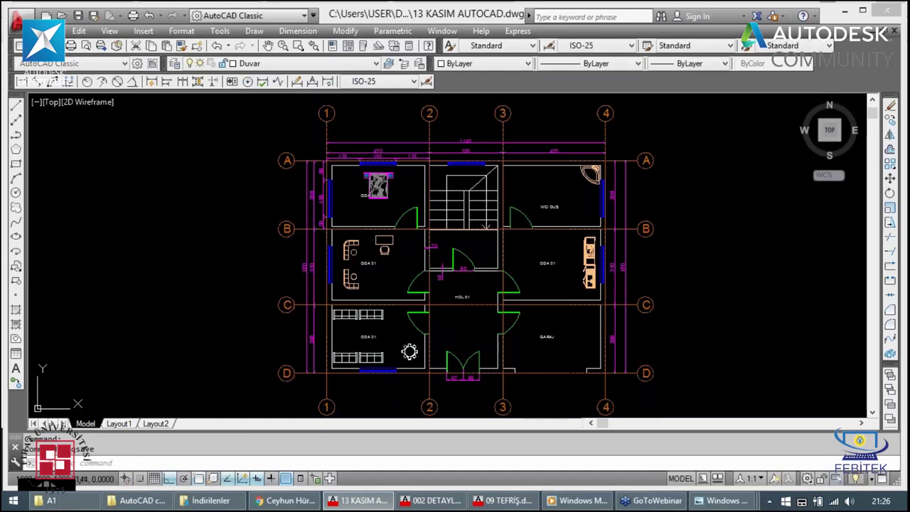
key("ctrl+F4")
Step: Reopen the 13 KASIM AUTOCAD drawing
key("ctrl+o")
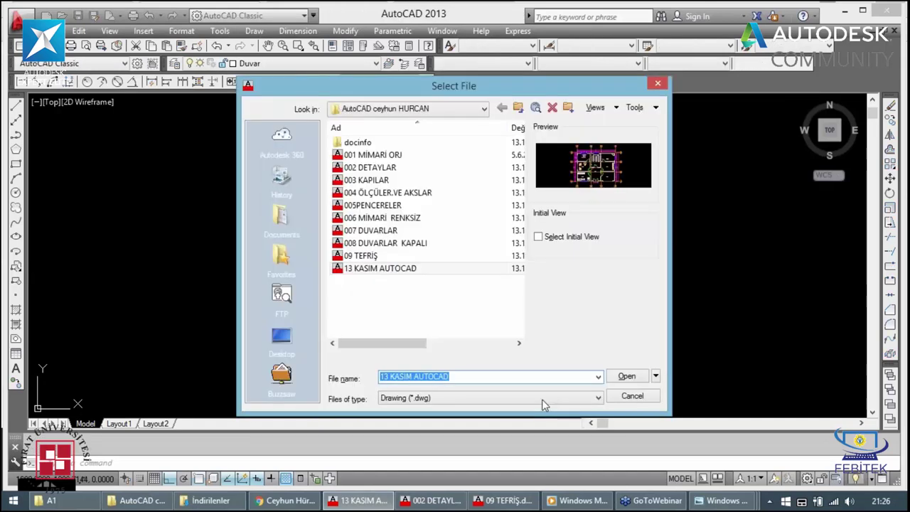
key("Return")
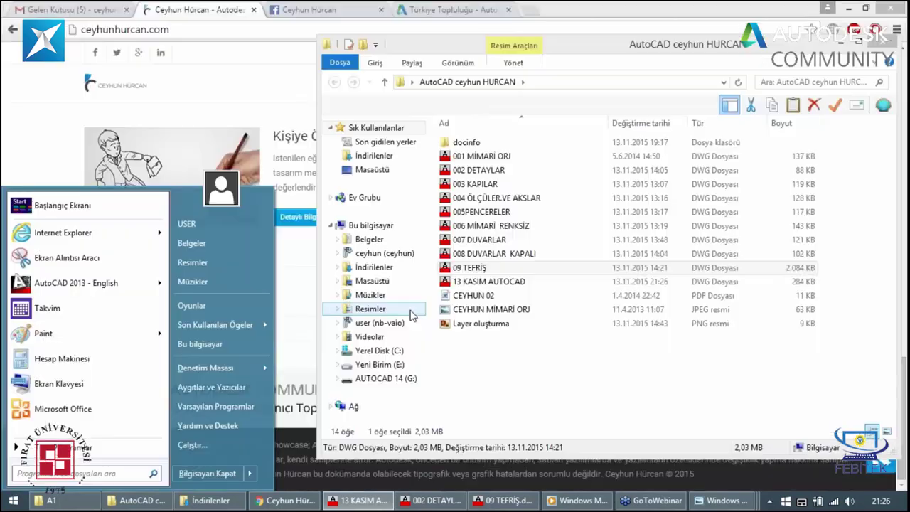
left_click(426, 501)
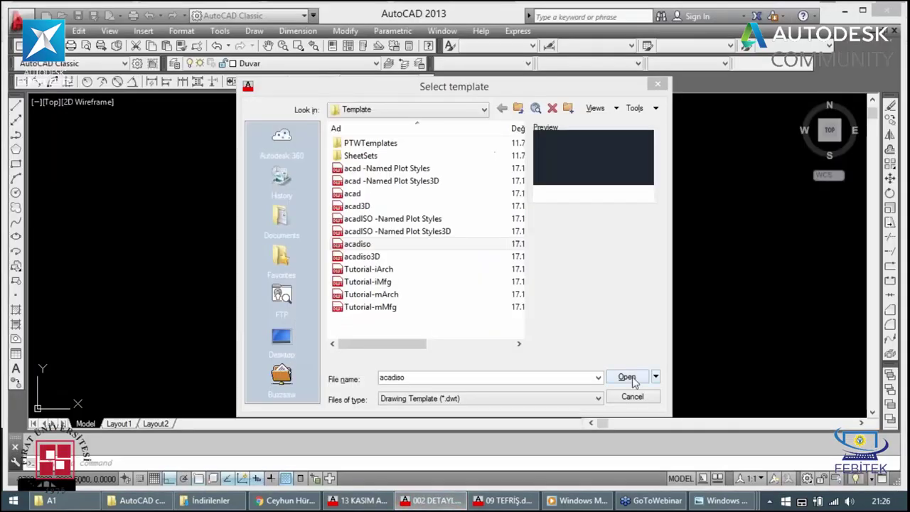
Step: Create a new drawing from the acadiso template and show External References with XR
left_click(628, 377)
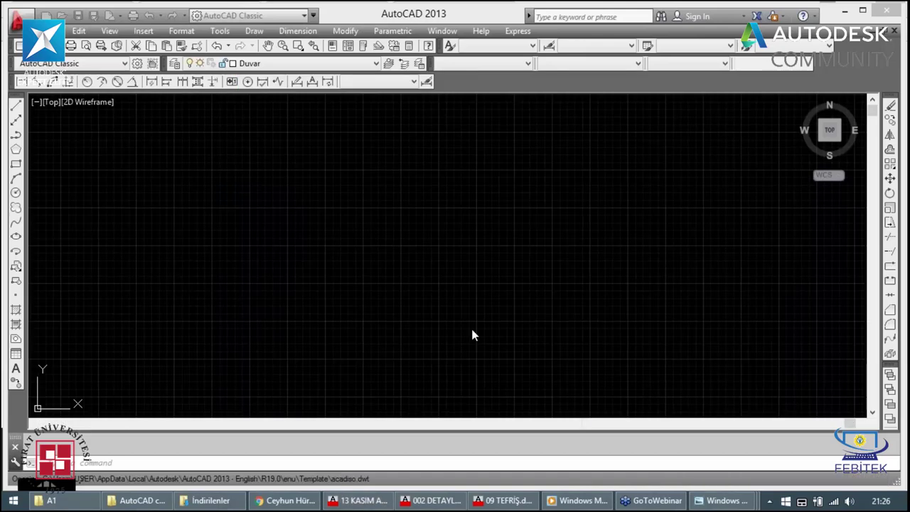
type("XR")
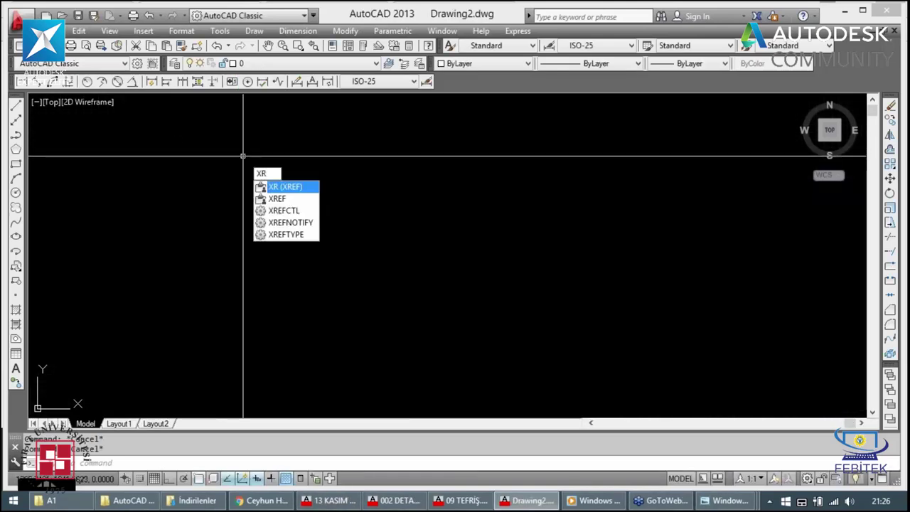
key("Return")
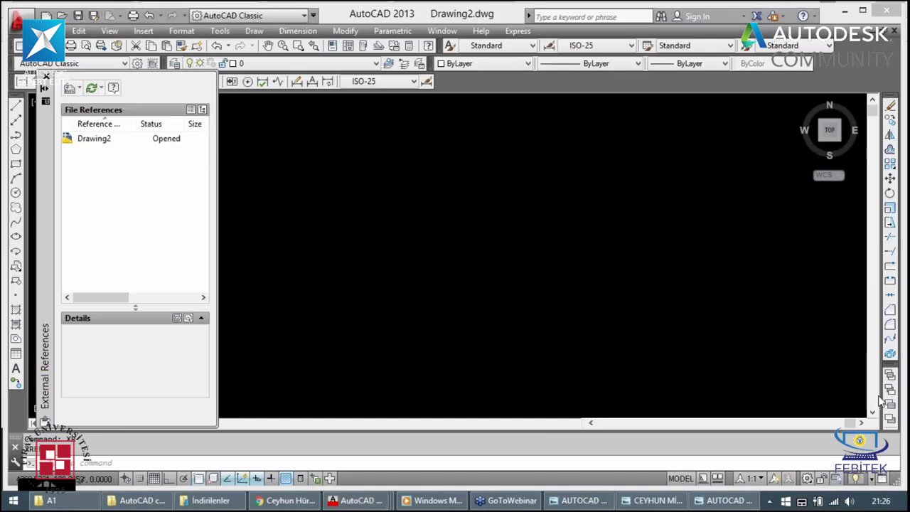
Step: Browse the course drawings folder and choose 008 DUVARLAR KAPALI as the reference file
left_click(69, 88)
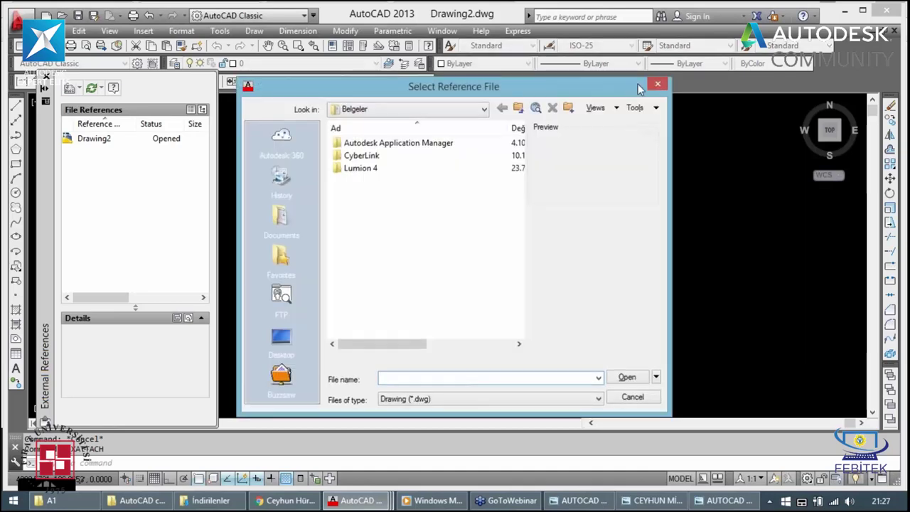
left_click(656, 86)
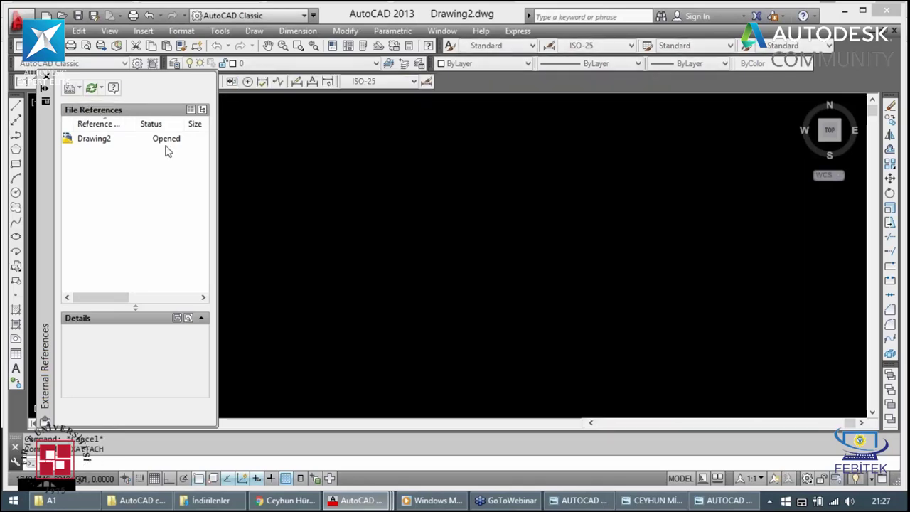
key("Return")
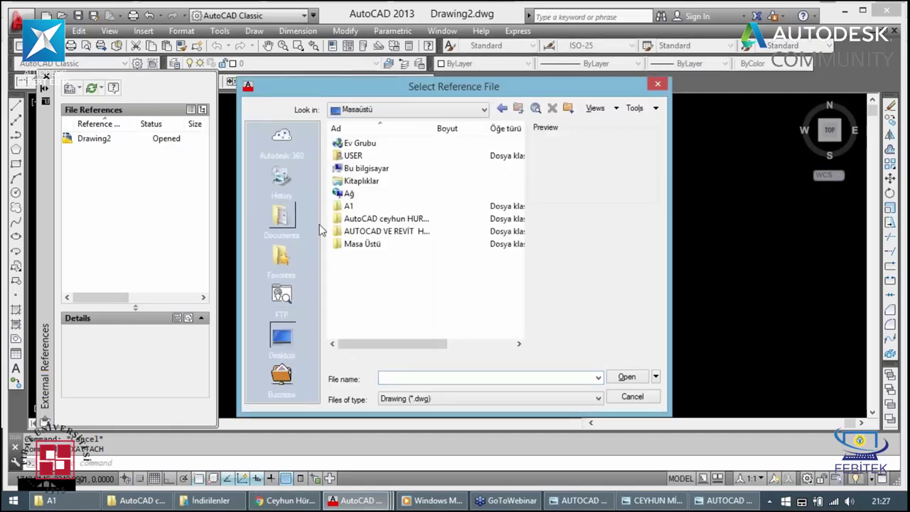
left_click(361, 219)
left_click(361, 218)
double_click(361, 218)
left_click(363, 259)
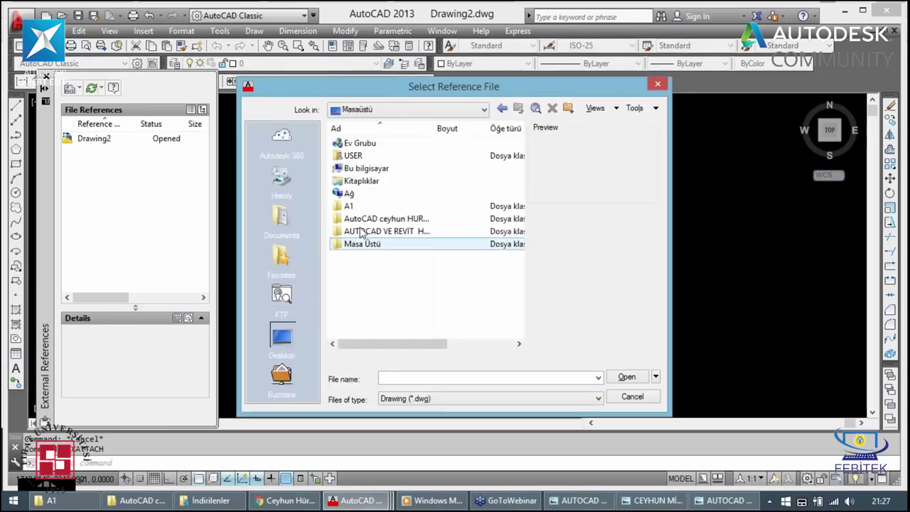
double_click(364, 218)
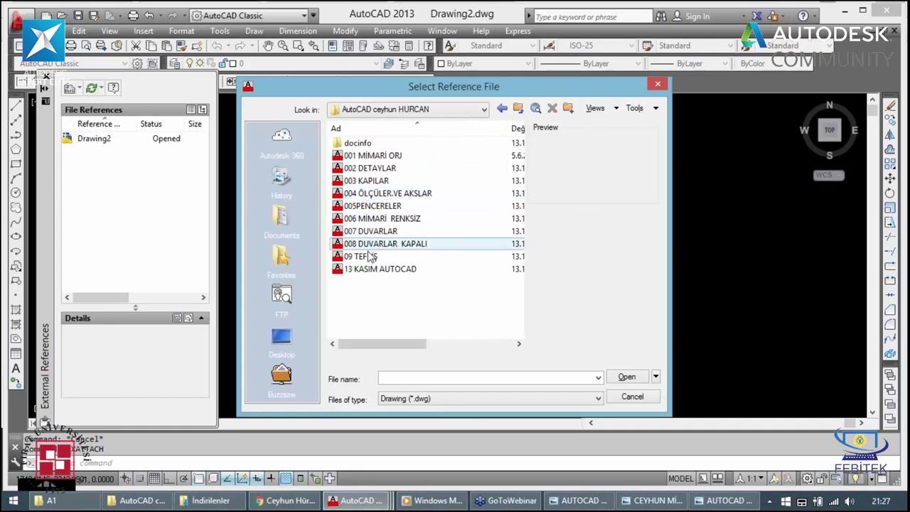
left_click(374, 233)
mouse_move(384, 244)
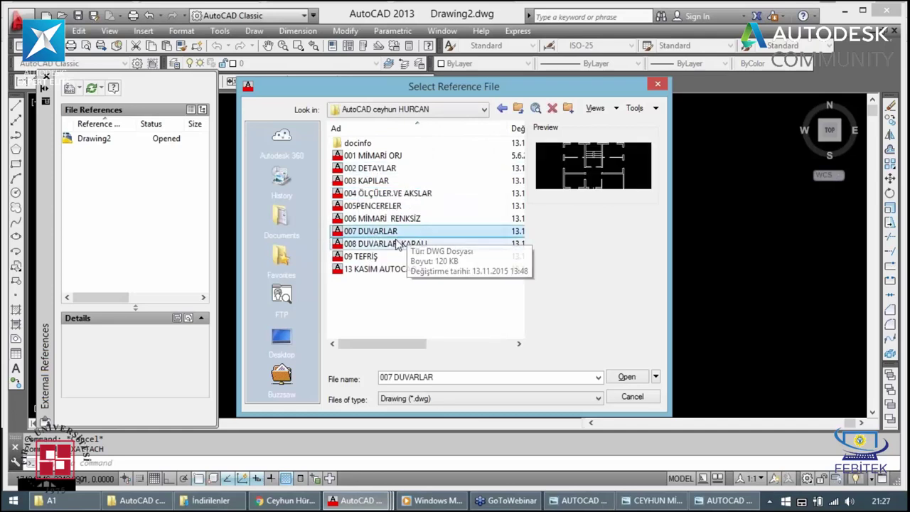
left_click(388, 245)
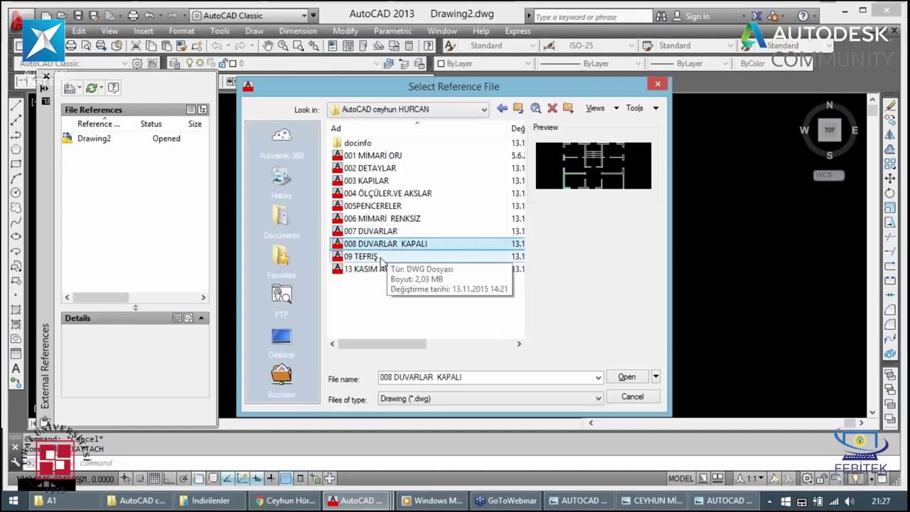
left_click(623, 381)
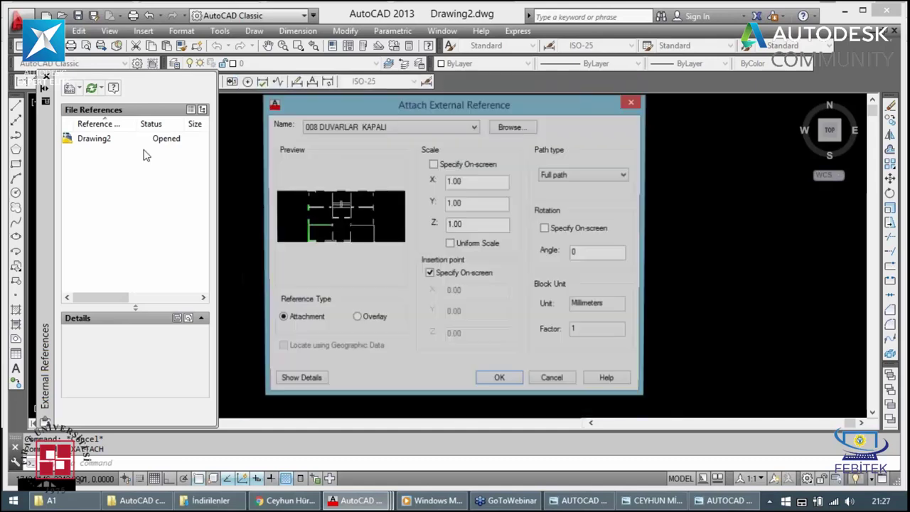
Step: Attach 008 DUVARLAR KAPALI with insertion point 0,0,0
left_click(500, 382)
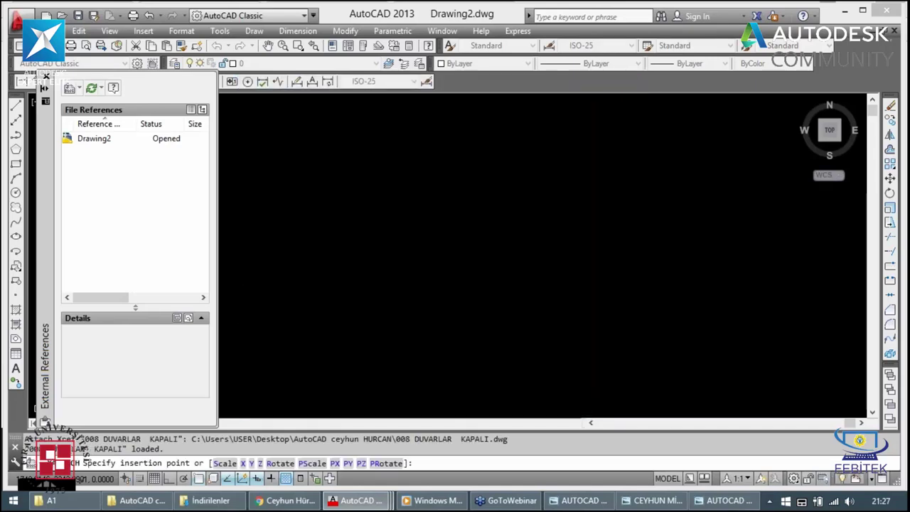
type("1140.5922")
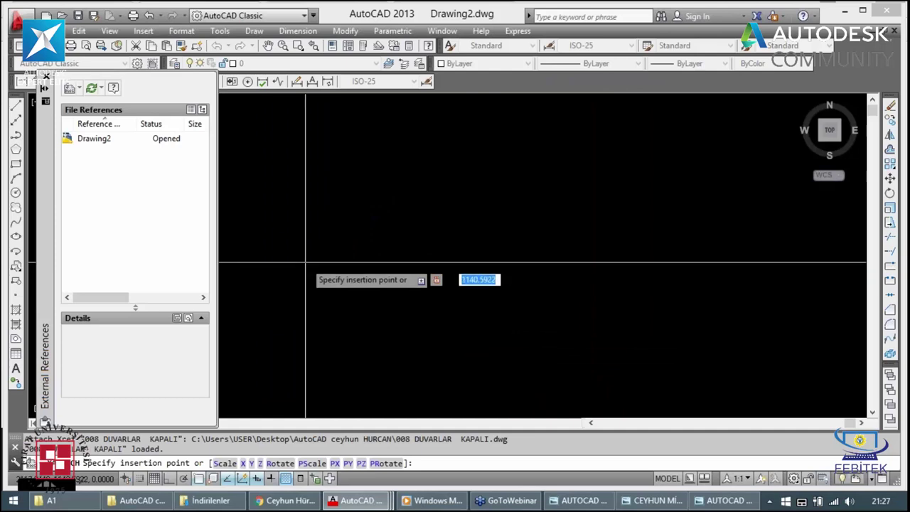
type(",0,0")
key("Return")
key("Escape")
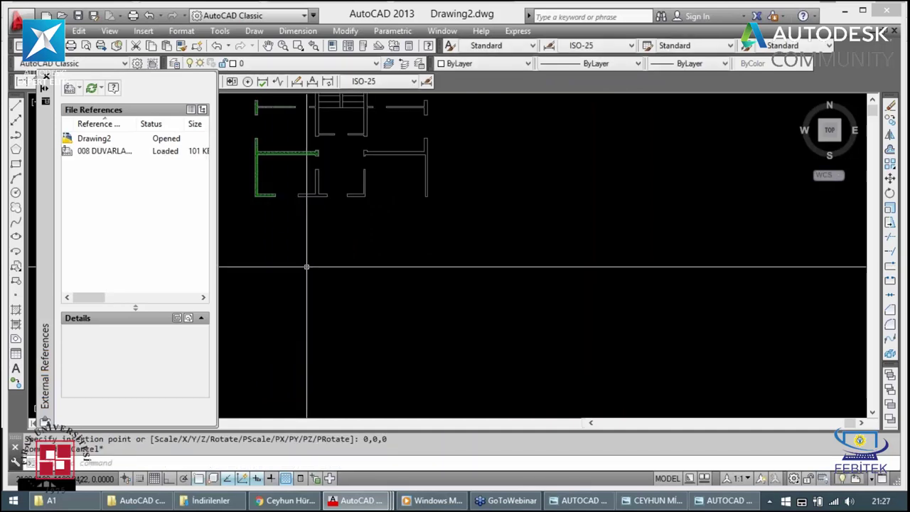
key("Escape")
Step: Zoom a window onto the wall plan and view the attached reference's details
scroll(232, 249, "down", 2)
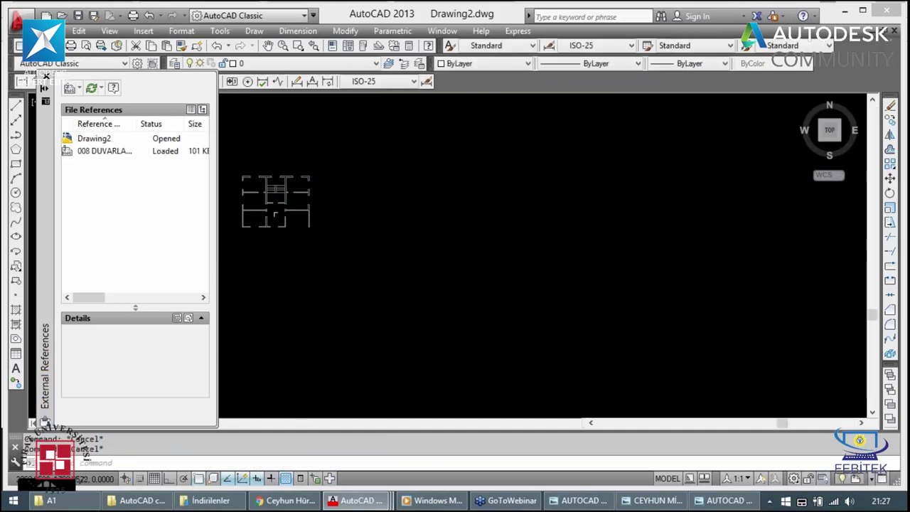
scroll(306, 200, "up", 3)
scroll(307, 200, "down", 3)
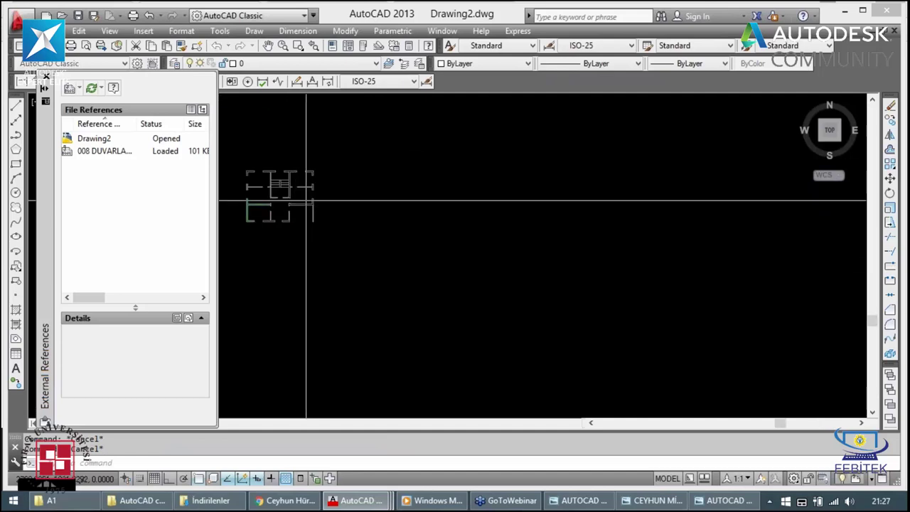
type("z")
key("Return")
left_click(335, 156)
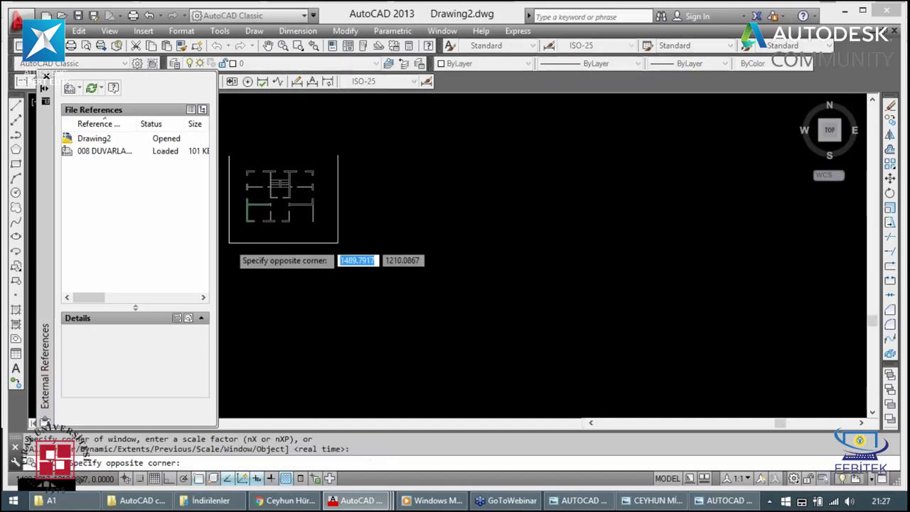
left_click(230, 253)
left_click(270, 308)
left_click(105, 151)
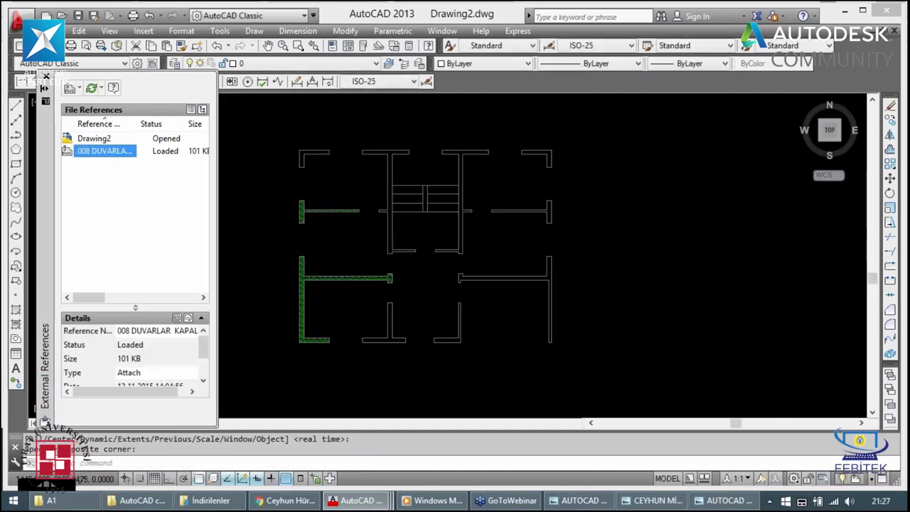
Step: Attach the 003 KAPILAR doors drawing as a reference at the origin
left_click(70, 88)
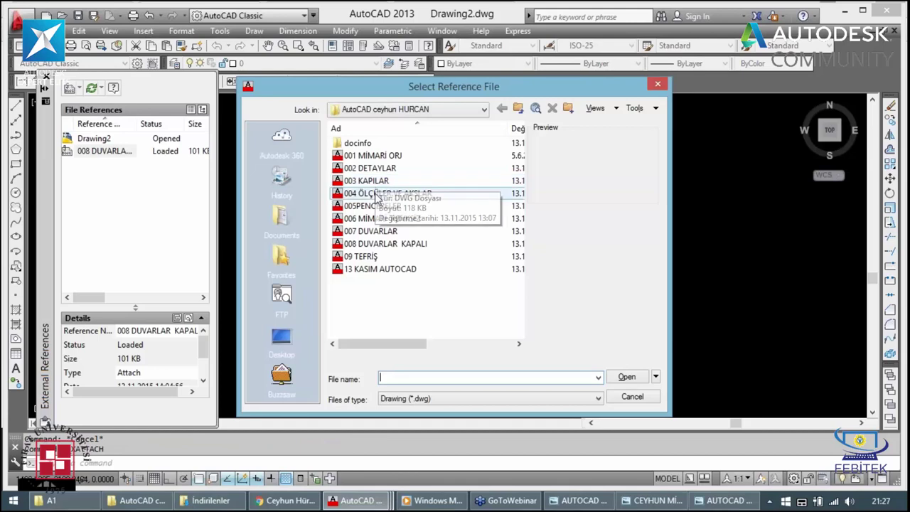
left_click(374, 182)
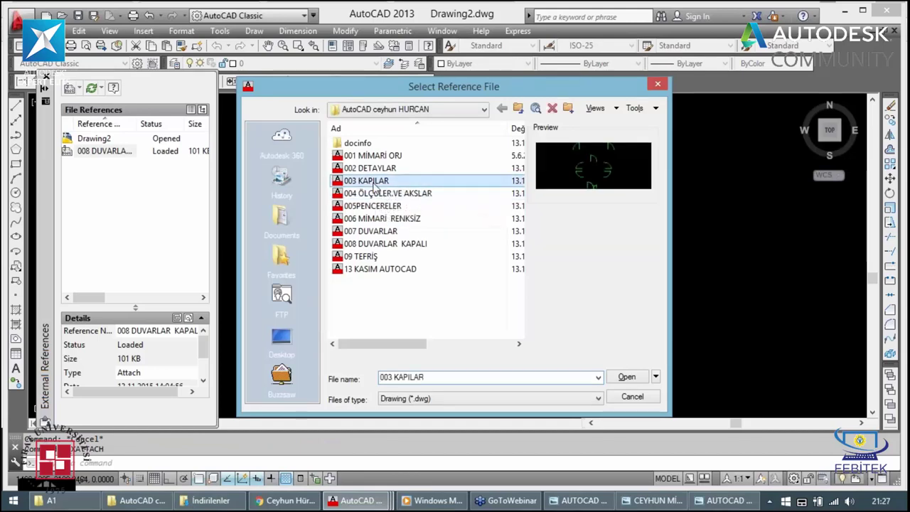
left_click(628, 379)
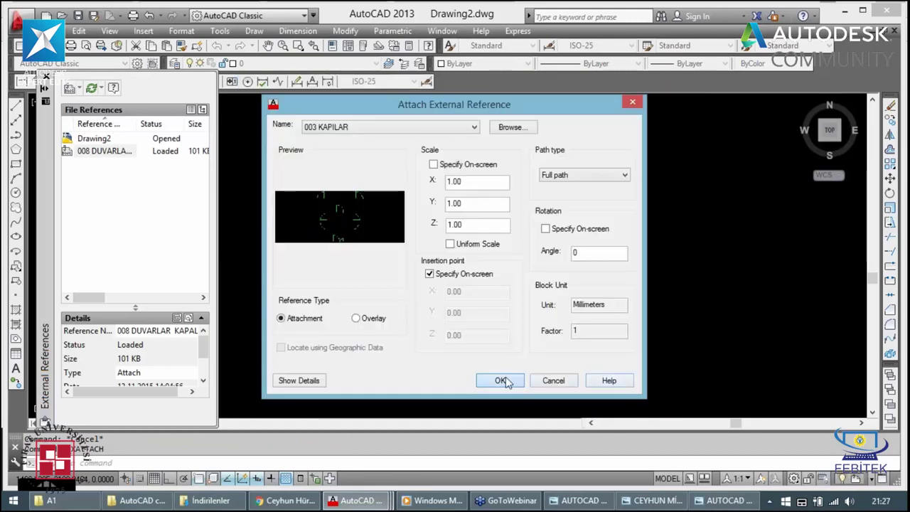
left_click(501, 382)
type("0")
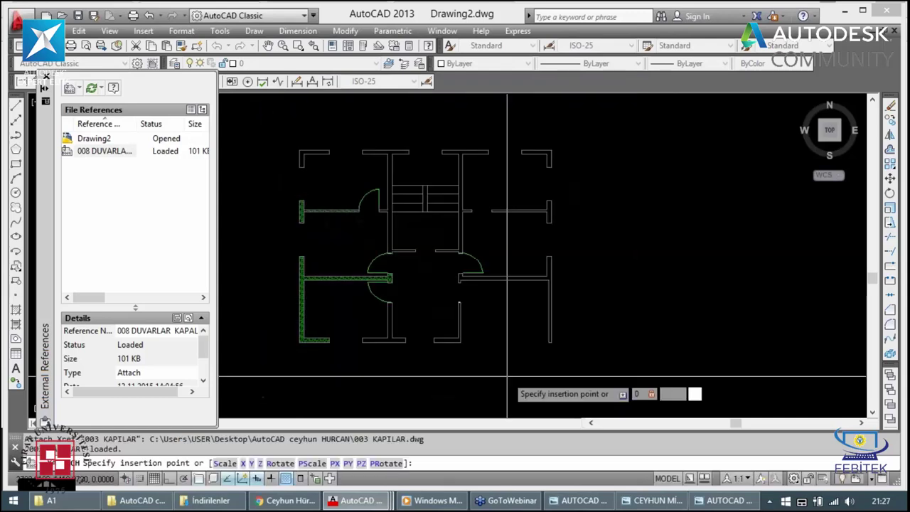
type(",0,0")
key("Return")
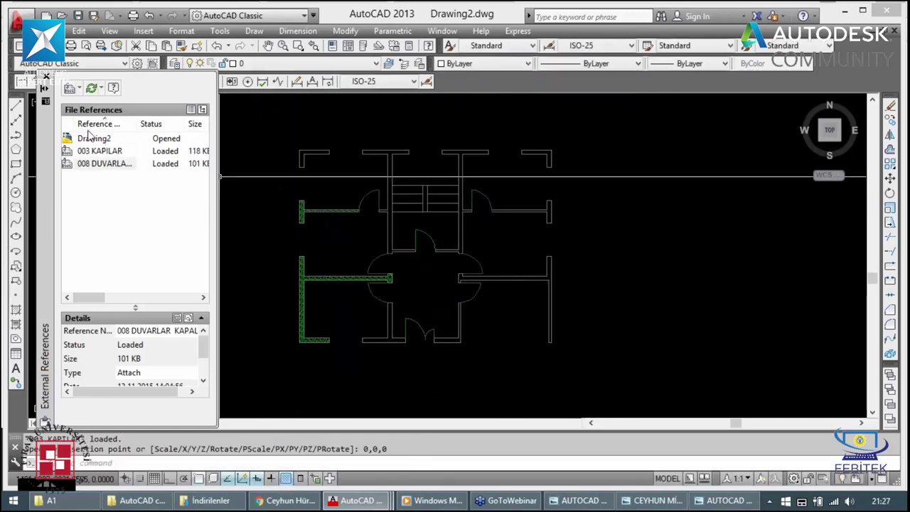
key("Escape")
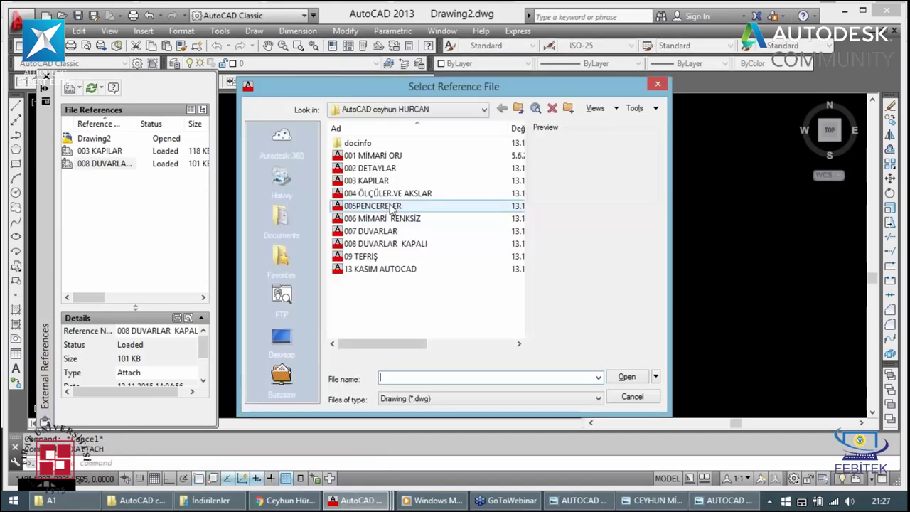
Step: Attach the 005PENCERELER windows drawing at the origin using typed insertion coordinates
left_click(373, 205)
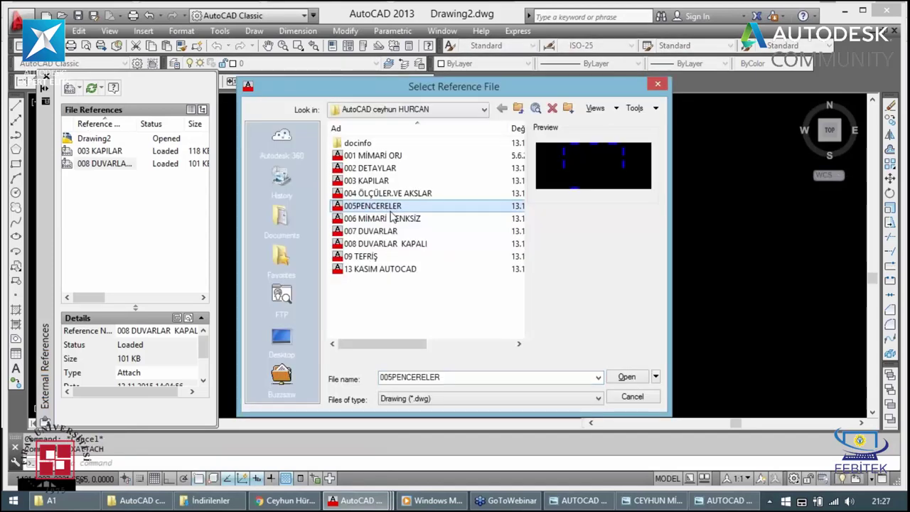
left_click(627, 378)
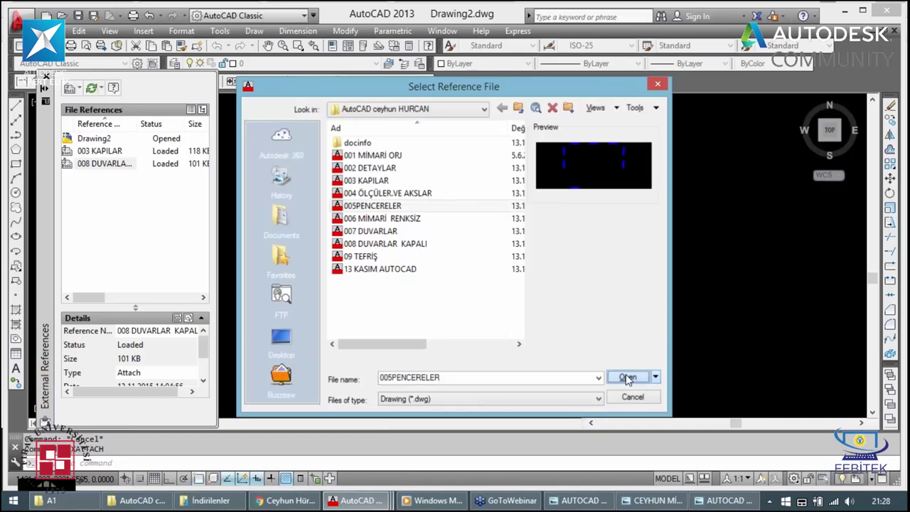
left_click(626, 377)
left_click(429, 274)
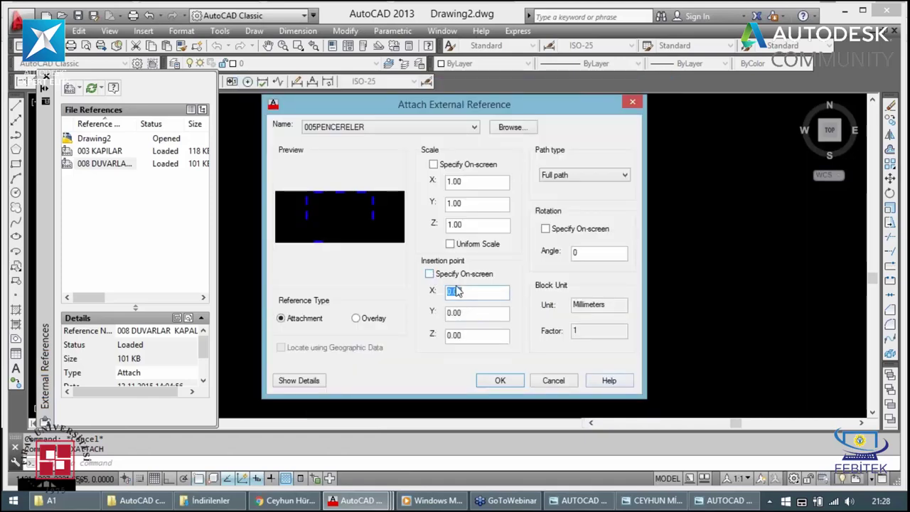
left_click(498, 379)
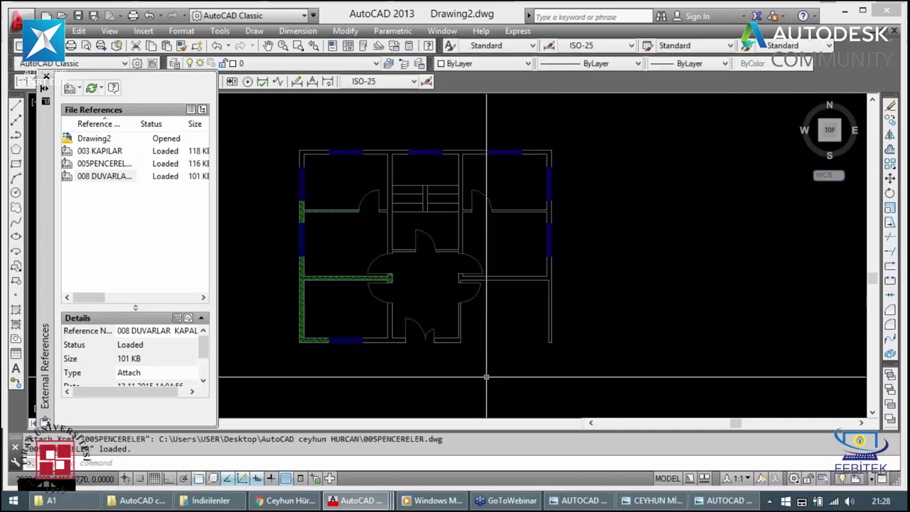
Step: Attach 004 ÖLÇÜLER.VE AKSLAR with Specify On-screen off, then zoom and pan to review
key("Escape")
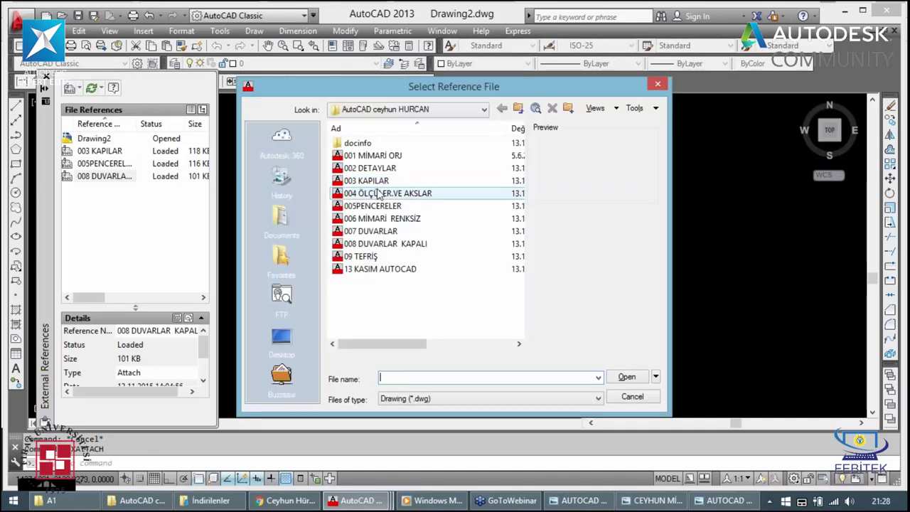
left_click(382, 197)
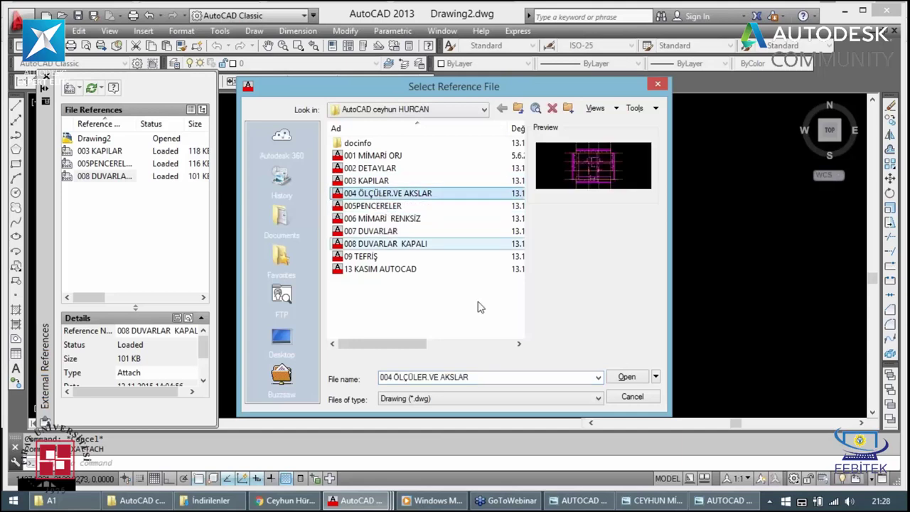
left_click(627, 379)
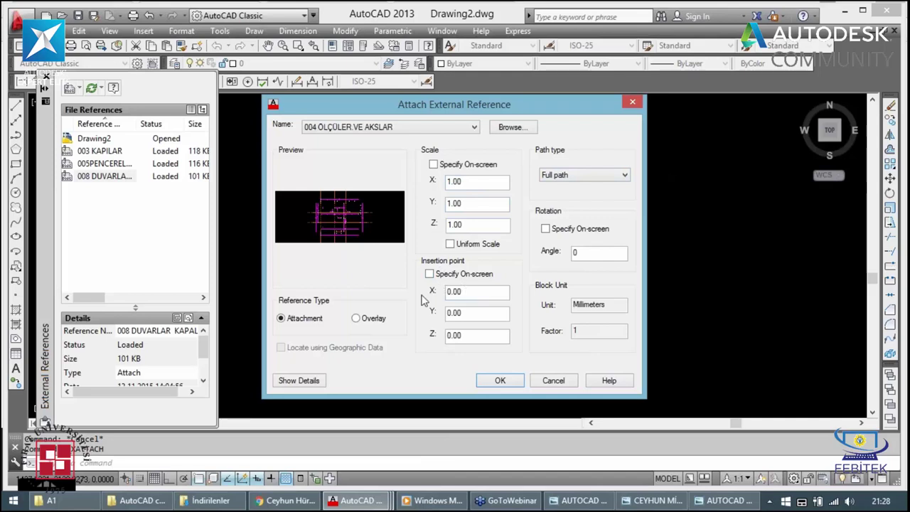
left_click(430, 274)
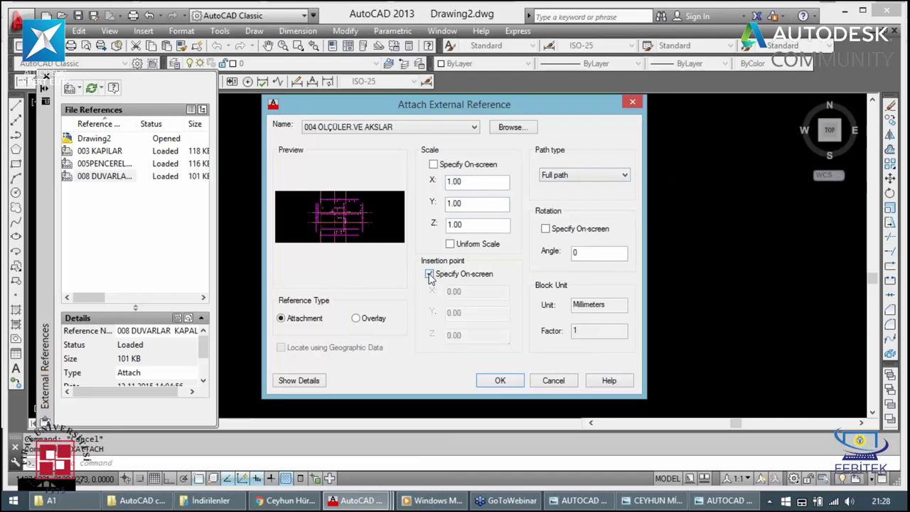
left_click(430, 275)
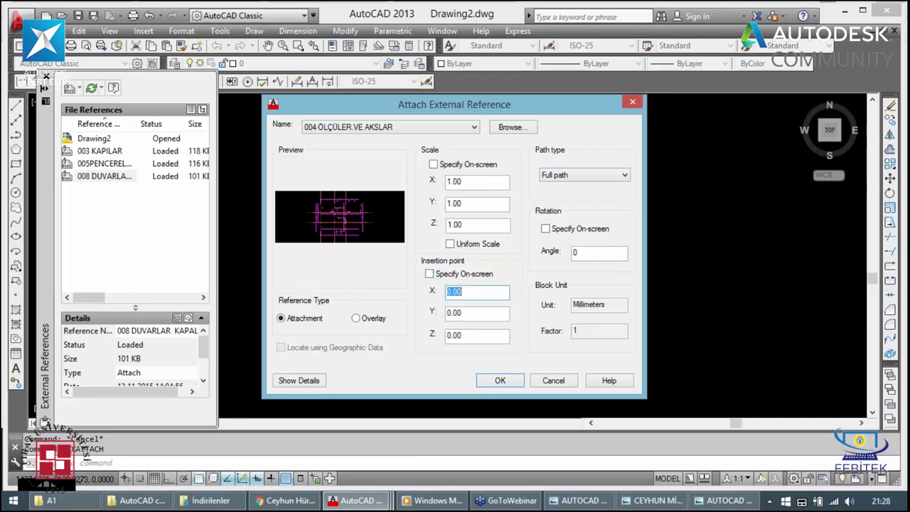
left_click(500, 383)
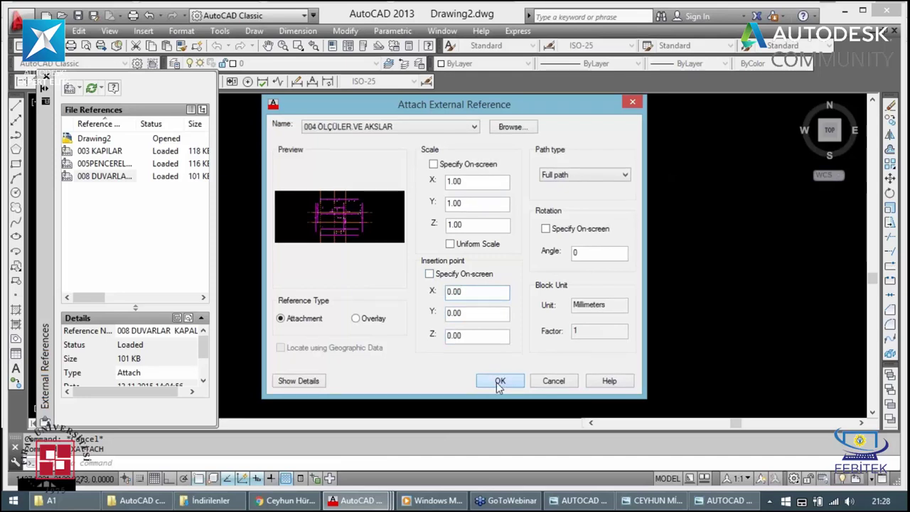
left_click(500, 384)
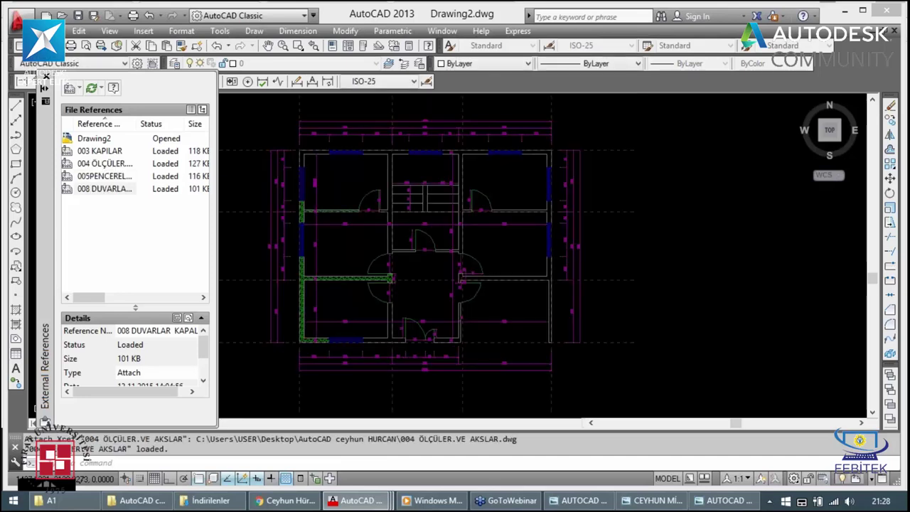
scroll(354, 239, "up", 2)
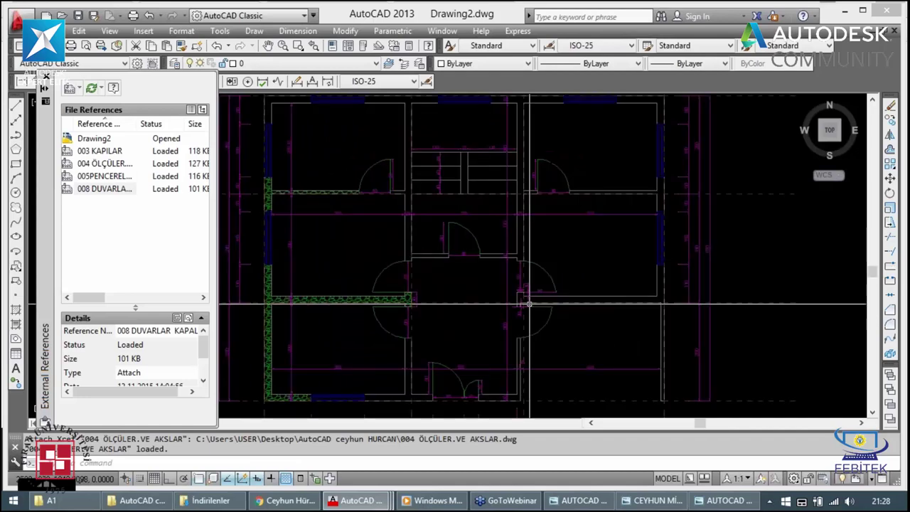
scroll(529, 304, "down", 2)
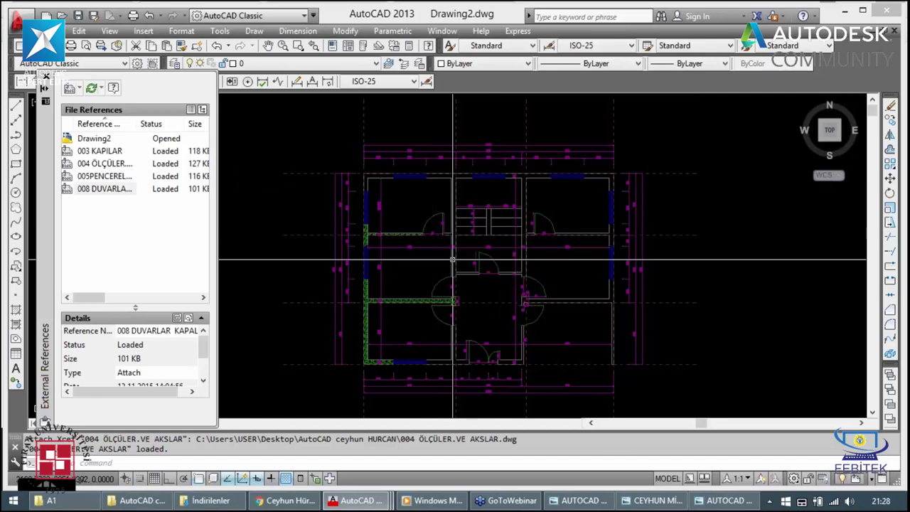
middle_click_drag(463, 187, 477, 204)
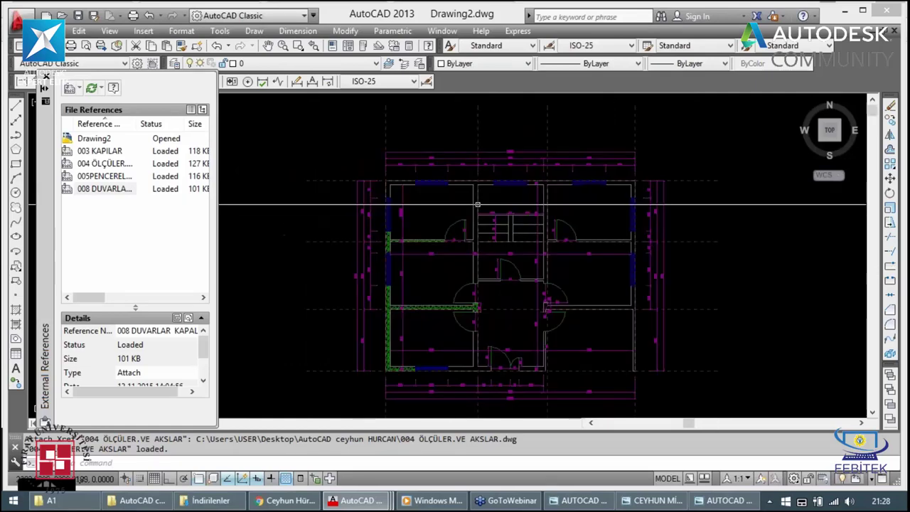
Step: Sketch a practice polyline to the left of the floor plan
key("Escape")
key("Escape")
scroll(446, 179, "down", 3)
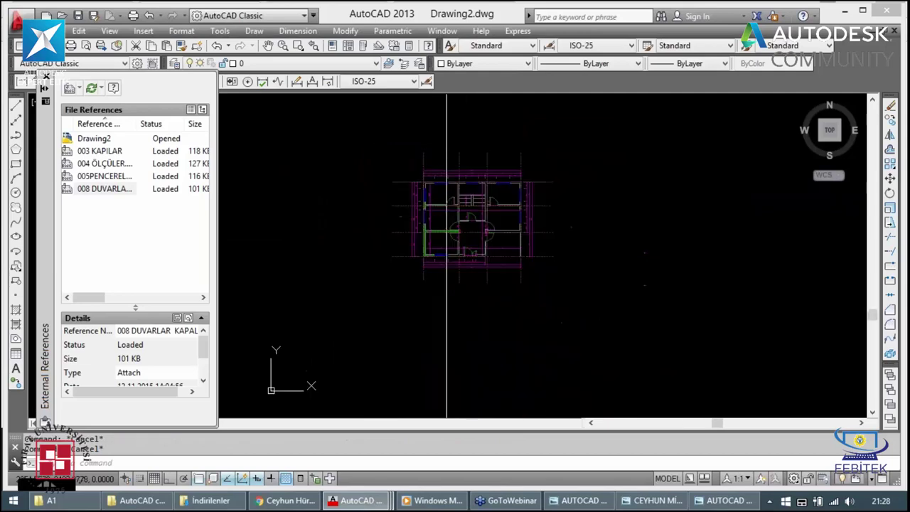
type("P")
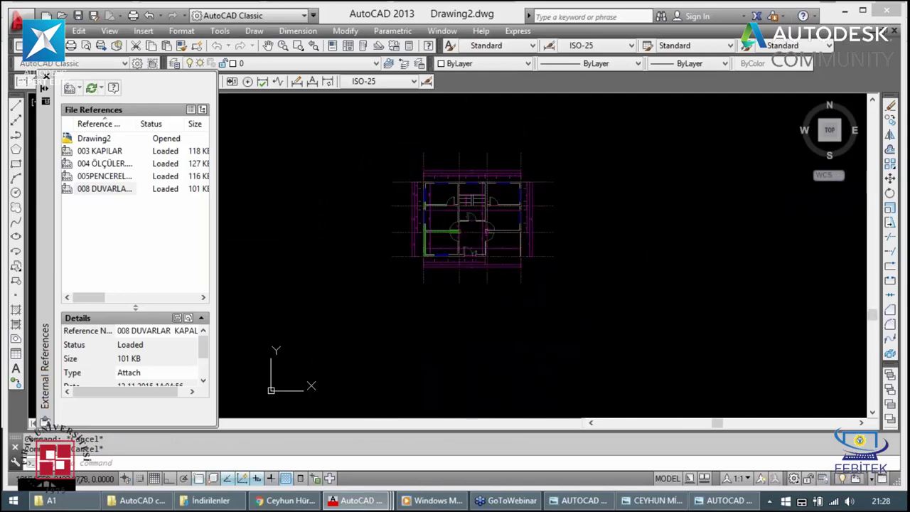
key("Return")
left_click(322, 237)
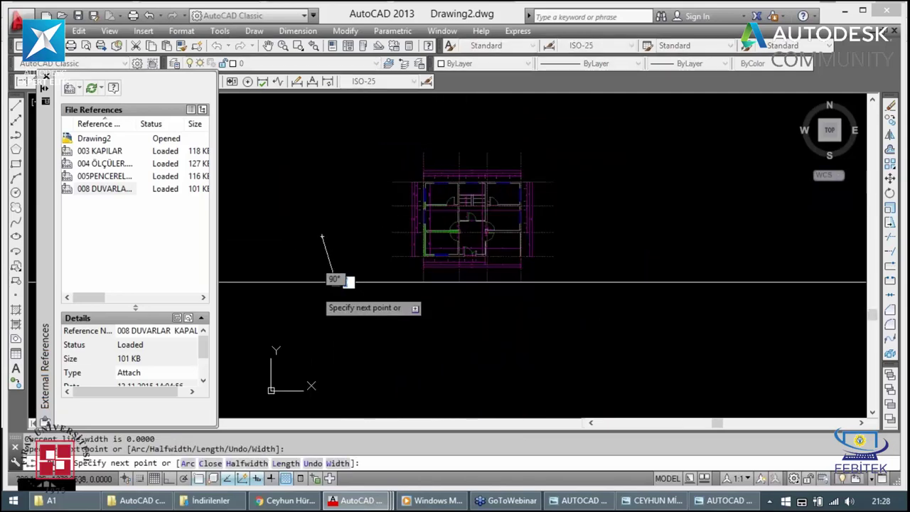
left_click(316, 289)
left_click(296, 279)
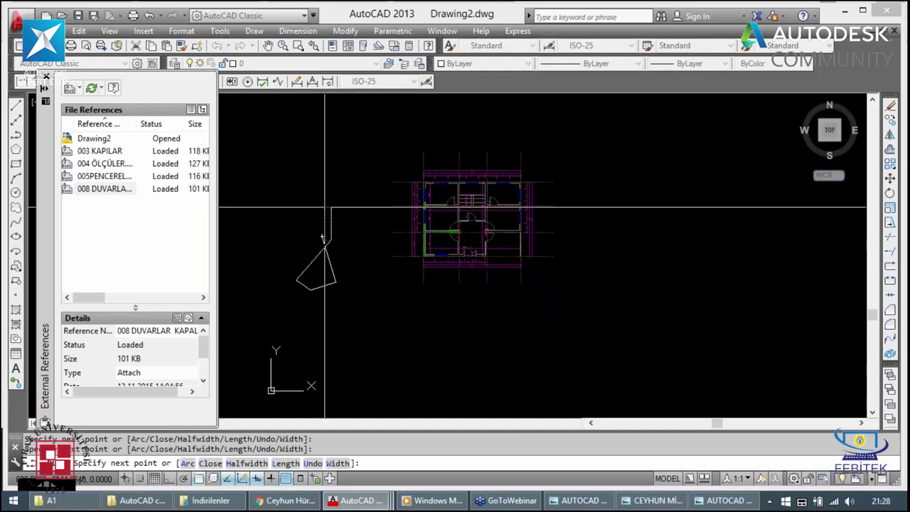
left_click(331, 208)
left_click(282, 220)
left_click(281, 242)
key("Escape")
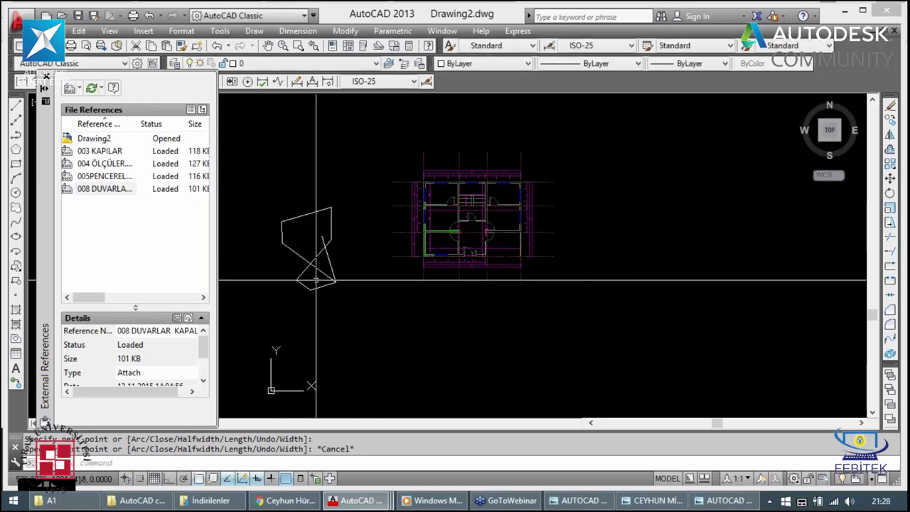
key("Escape")
Step: Make the sketched polyline yellow
left_click(364, 192)
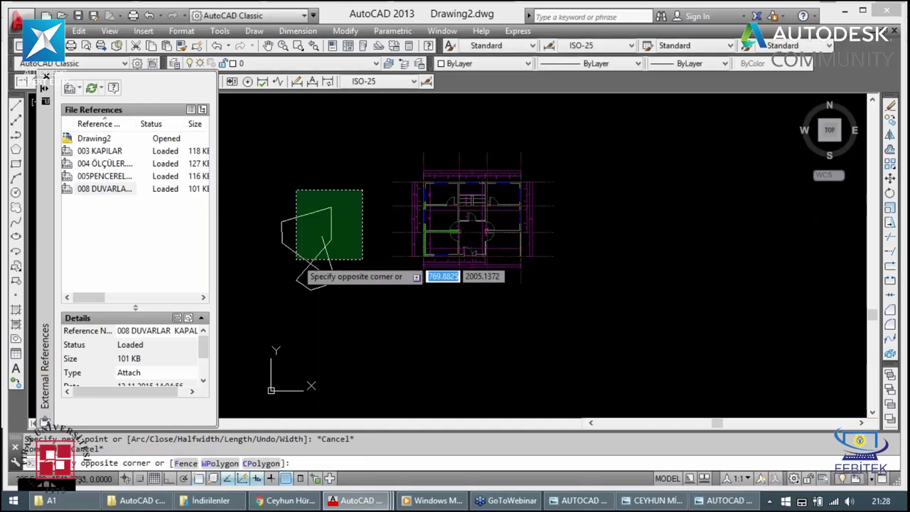
left_click(295, 286)
left_click(459, 64)
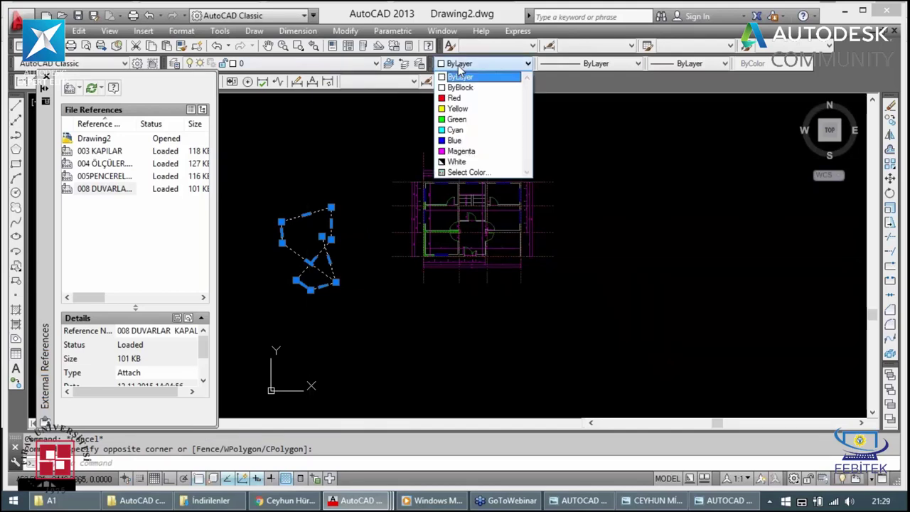
left_click(459, 106)
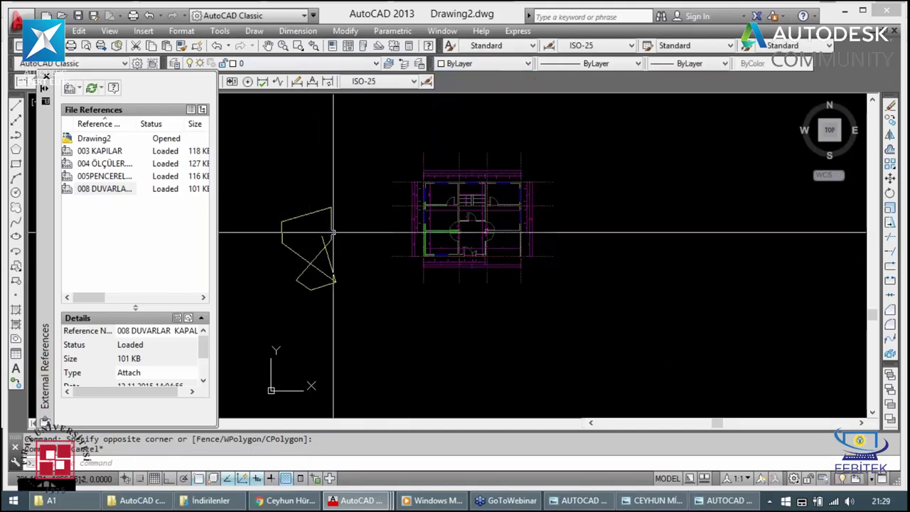
Step: Abandon moving the yellow polyline and erase it instead
left_click(416, 189)
left_click(295, 294)
key("m")
key("Return")
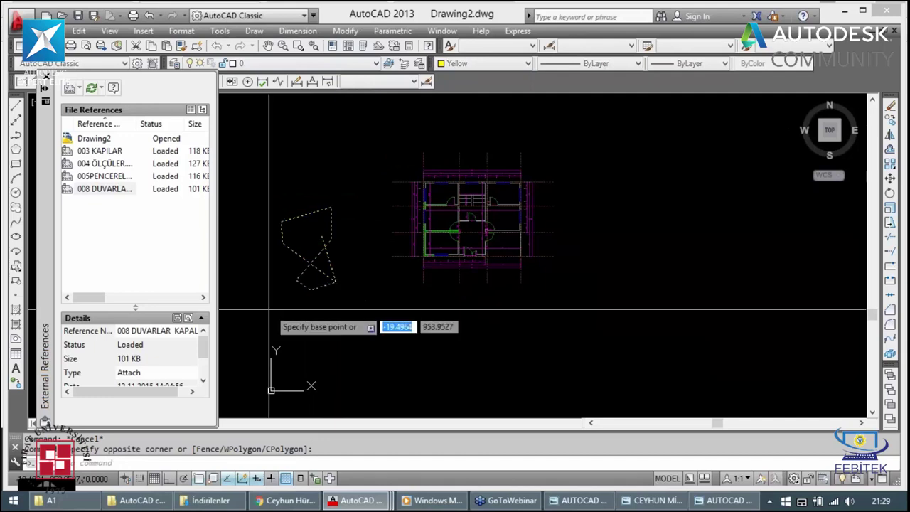
left_click(335, 284)
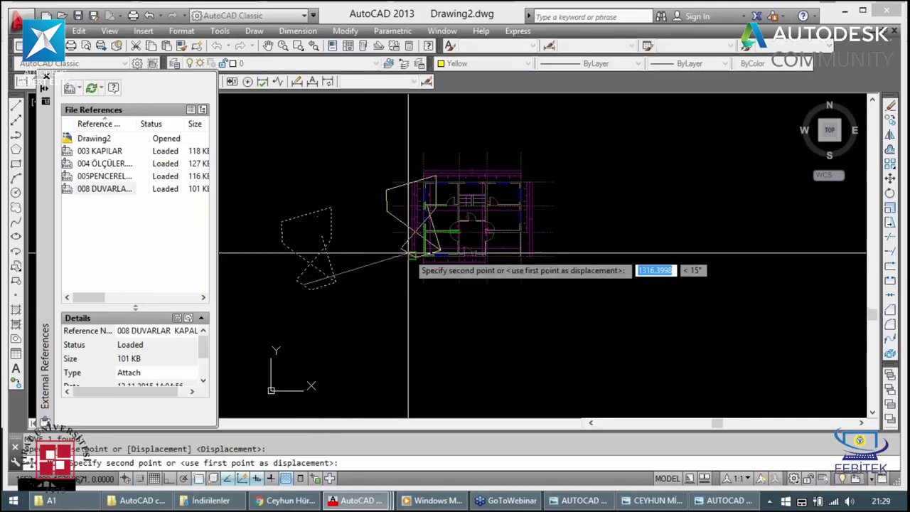
key("F8")
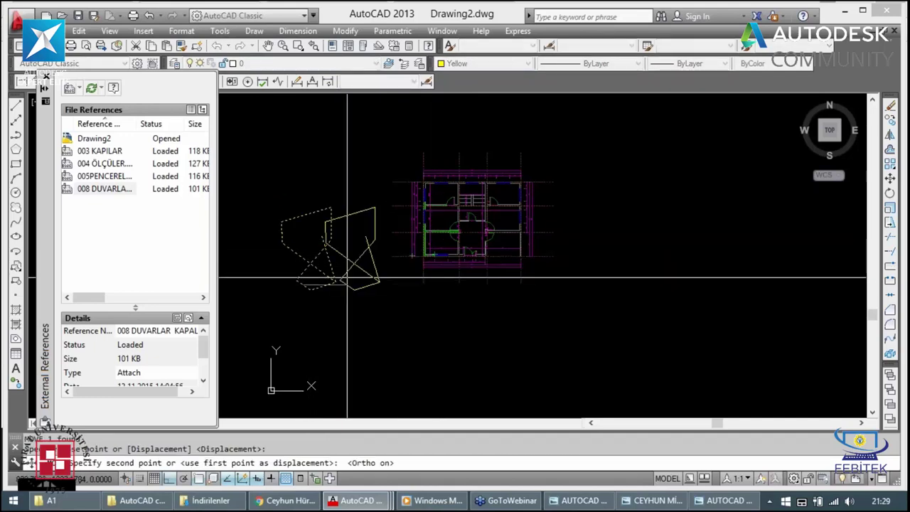
key("Escape")
key("Escape")
left_click(249, 306)
left_click(345, 191)
key("Delete")
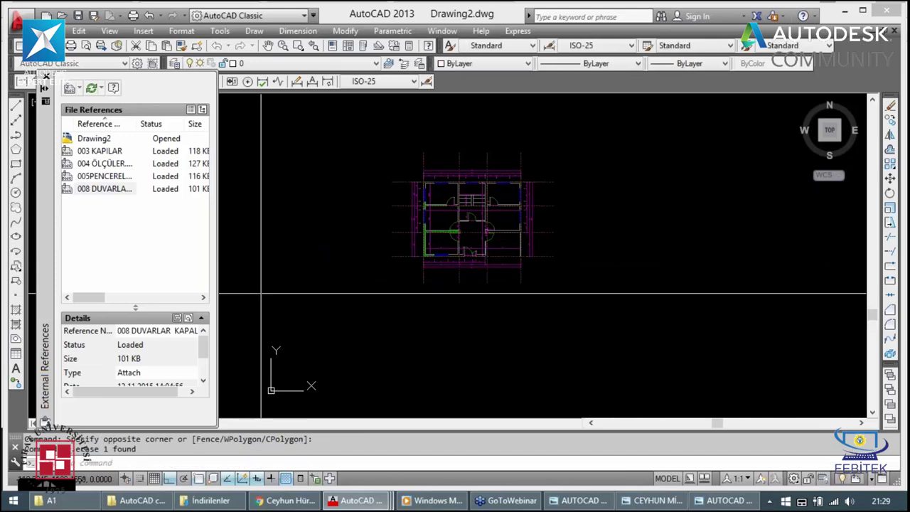
Step: Draw a small rectangle to the left of the plan
type("rec")
key("Return")
left_click(324, 262)
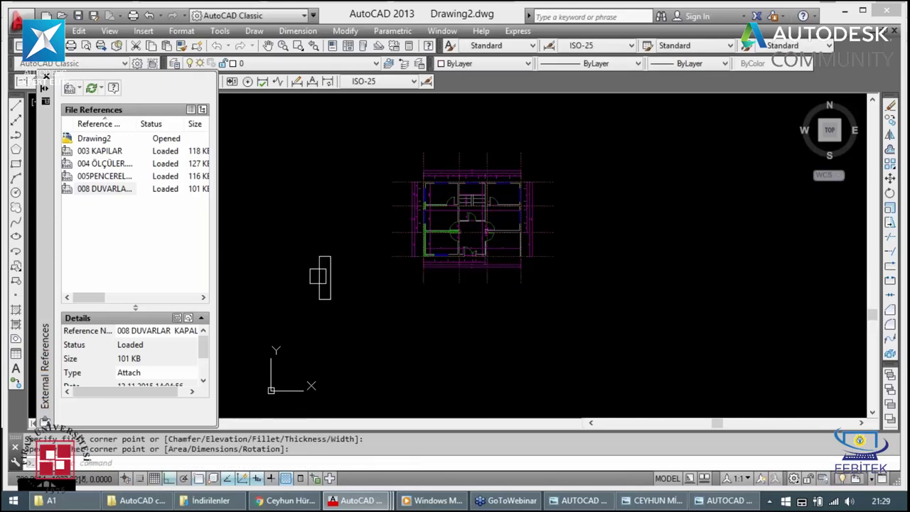
left_click(312, 276)
left_click(286, 233)
key("Escape")
Step: Make the small rectangles yellow and move them onto the middle of the plan
left_click_drag(281, 305, 368, 160)
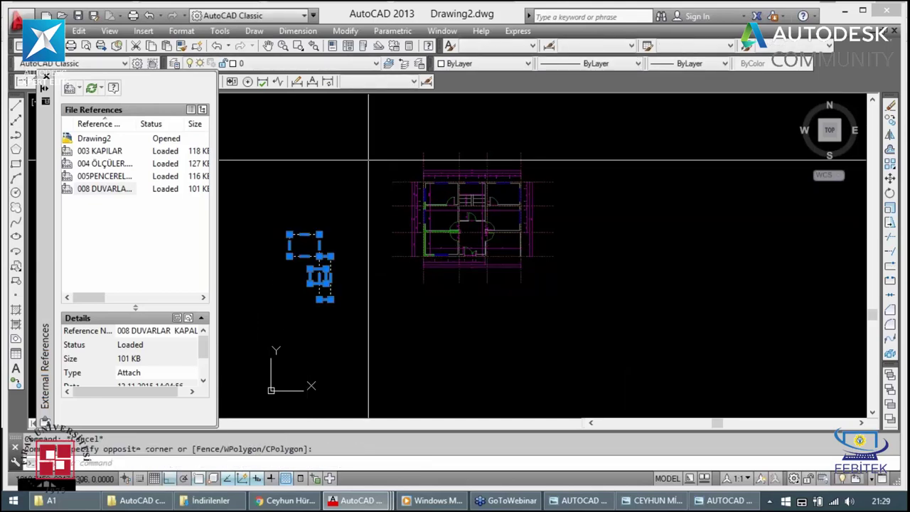
left_click(484, 63)
left_click(455, 107)
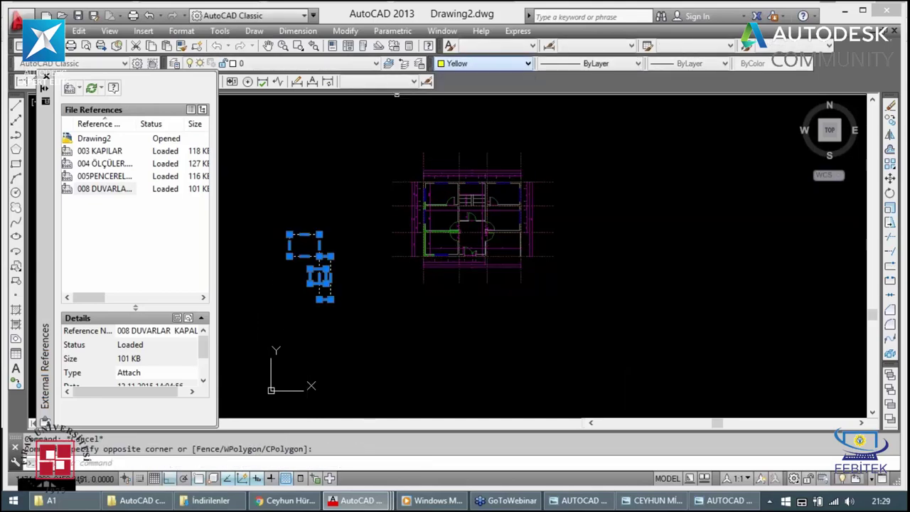
type("m")
key("Return")
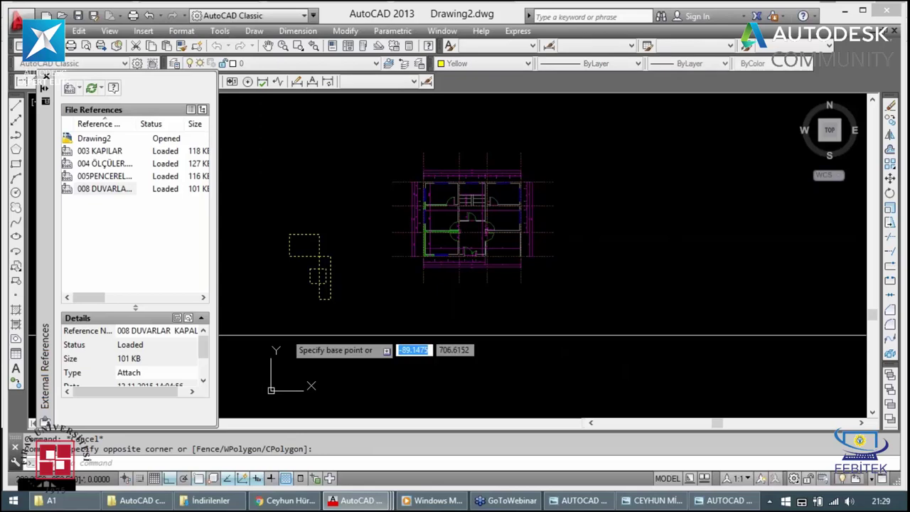
left_click(298, 339)
key("F8")
left_click(443, 311)
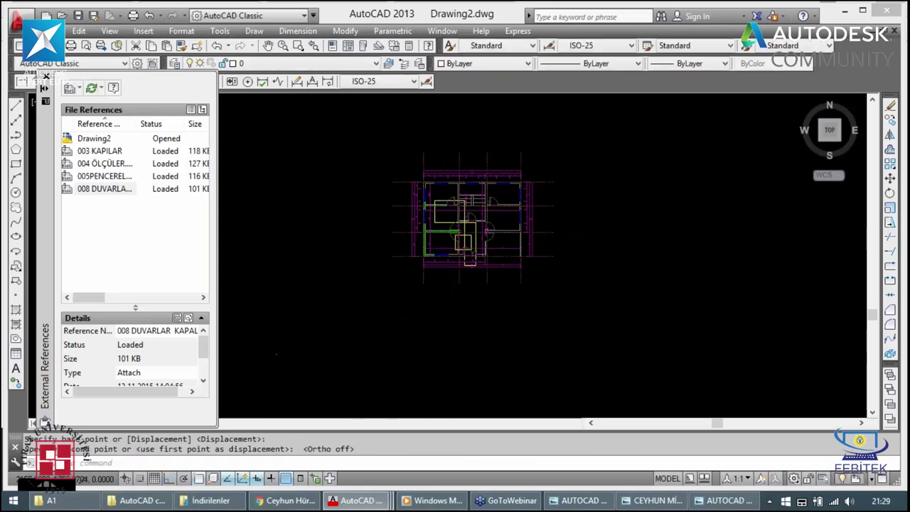
Step: Zoom in and check the doors and walls references in the overlaid plan
scroll(458, 192, "up", 5)
scroll(458, 192, "up", 2)
key("Escape")
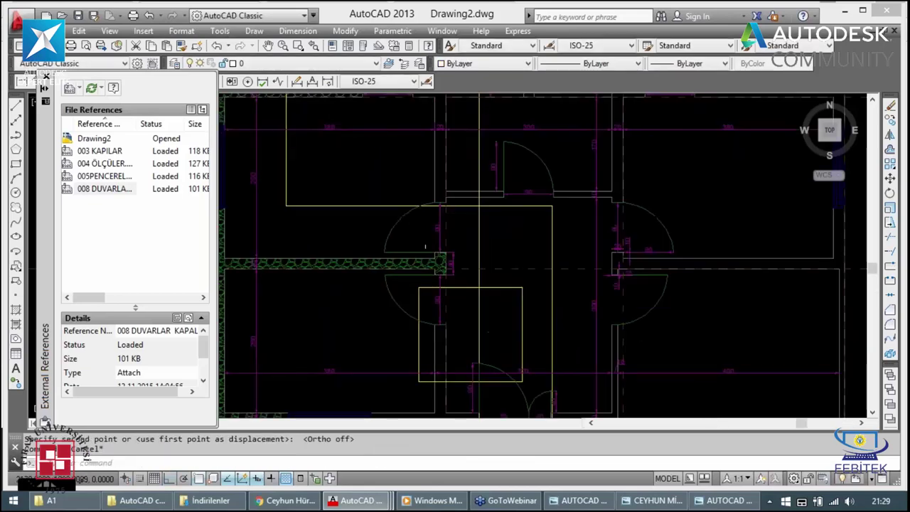
scroll(445, 164, "up", 1)
scroll(445, 163, "up", 1)
left_click(395, 252)
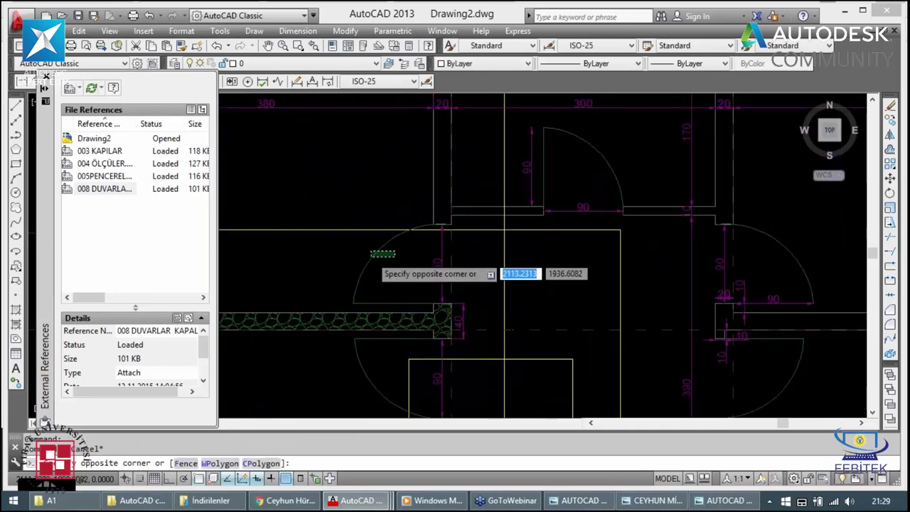
left_click(367, 255)
scroll(368, 256, "down", 2)
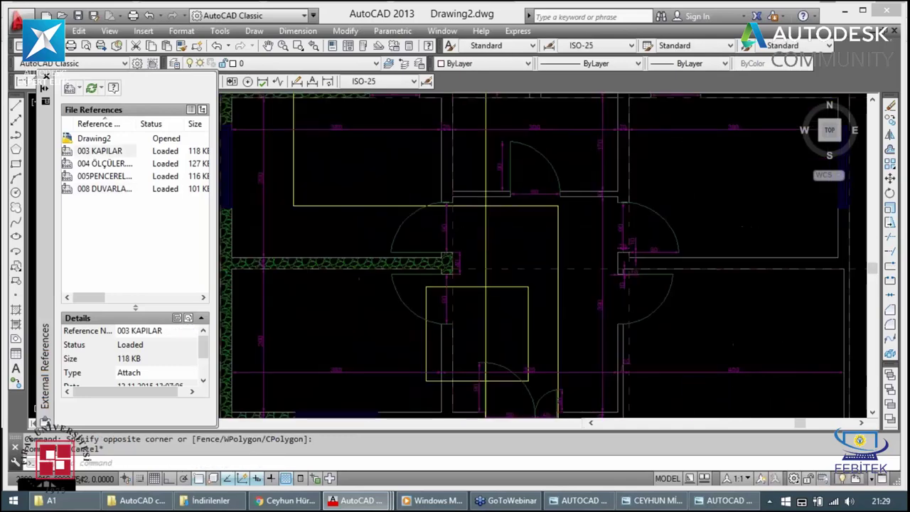
scroll(446, 156, "down", 2)
key("Escape")
left_click(446, 156)
key("Escape")
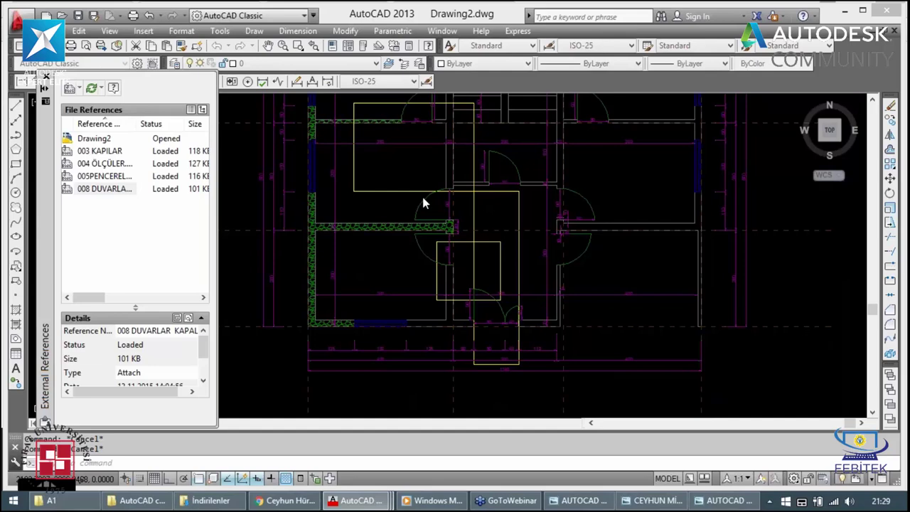
Step: Set Xref display fade to 77 on the Options Display tab and apply
type("op")
key("Return")
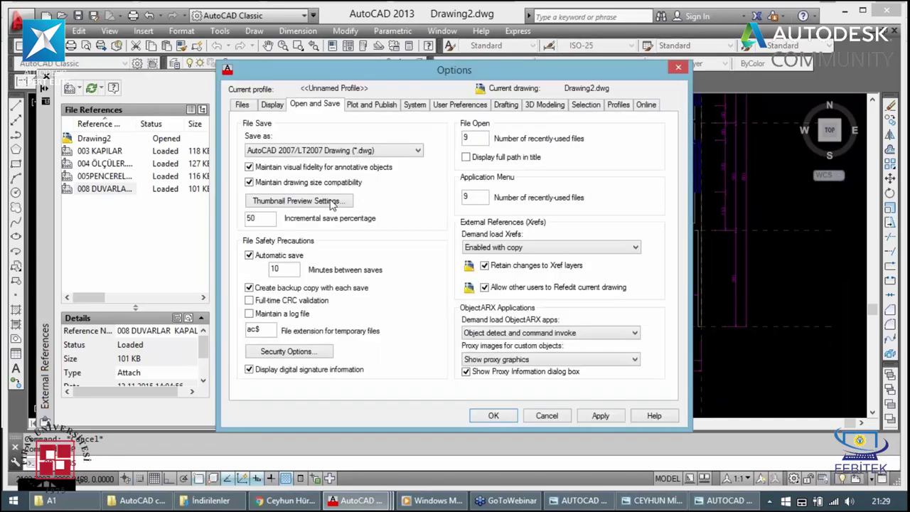
left_click(271, 104)
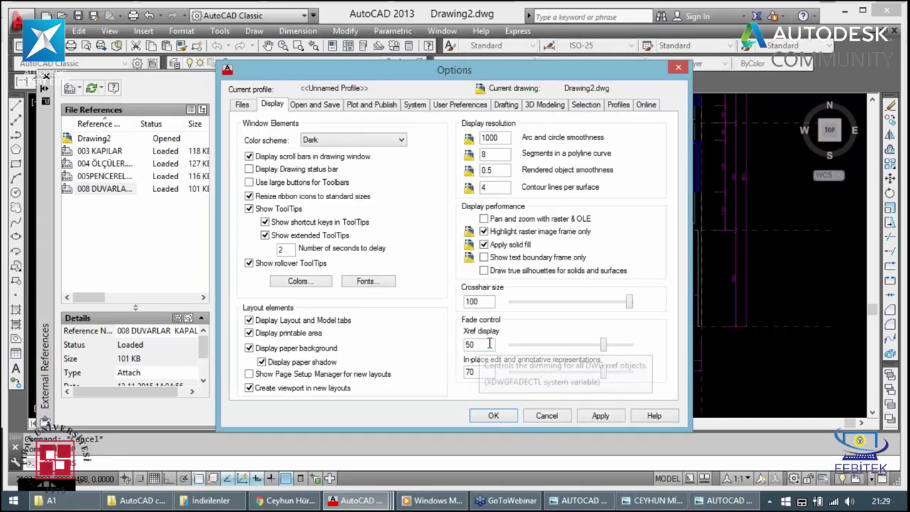
left_click_drag(602, 345, 622, 346)
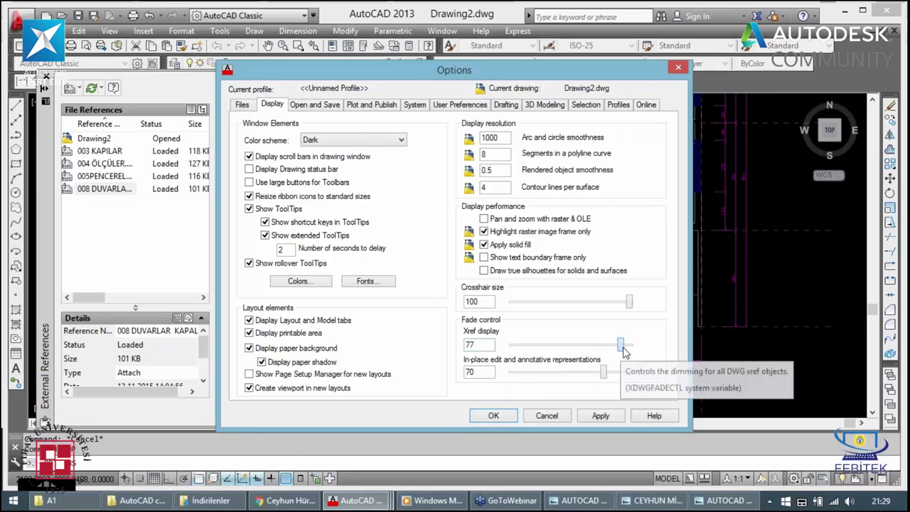
left_click(600, 416)
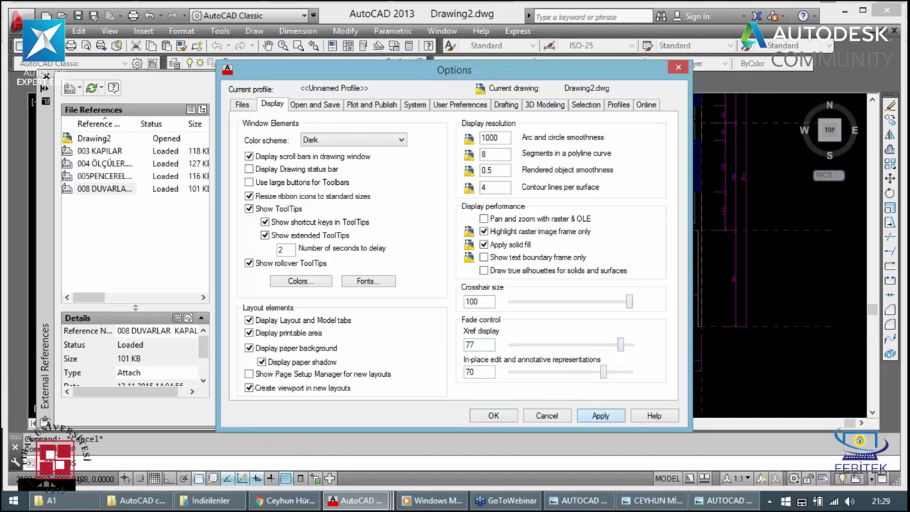
left_click(501, 420)
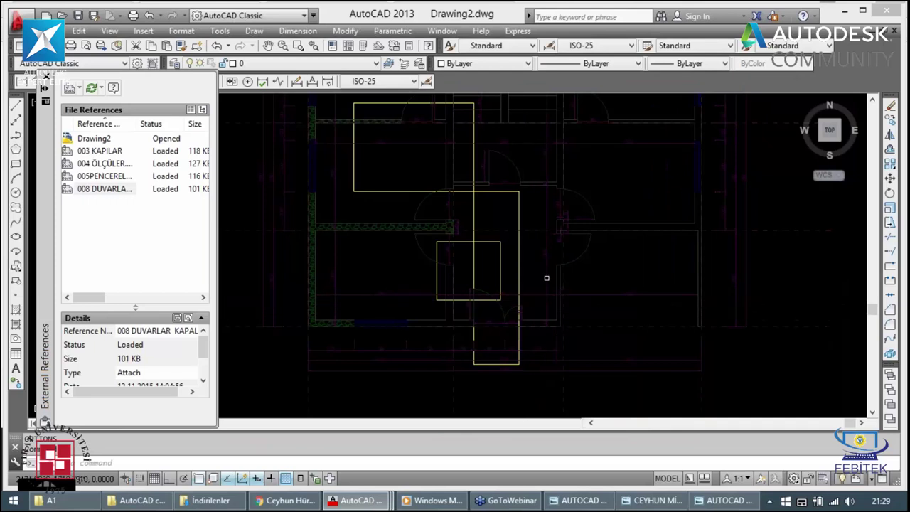
Step: Draw connected line segments right of the yellow rectangles
scroll(438, 230, "up", 2)
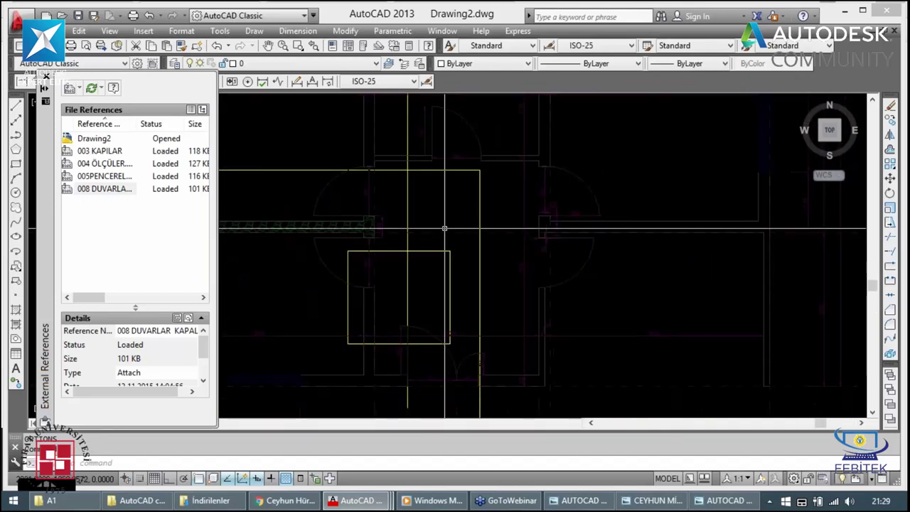
key("l")
key("Return")
left_click(515, 205)
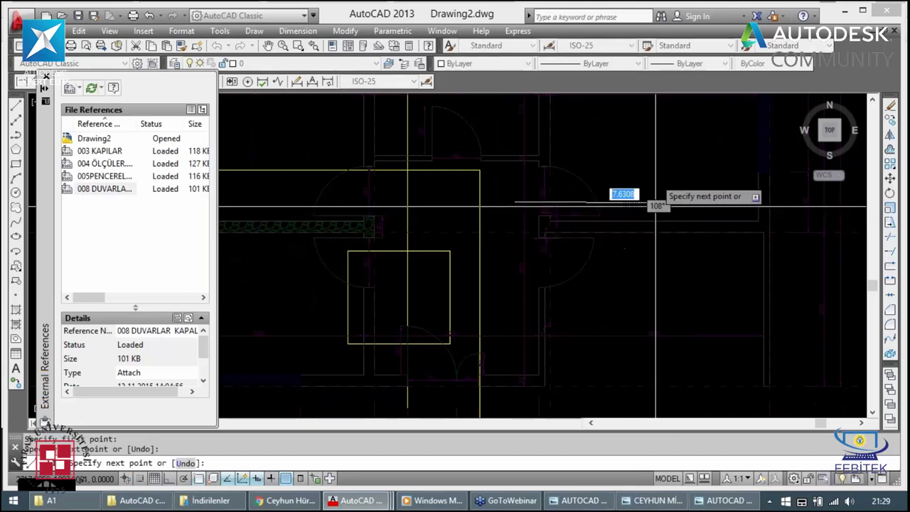
left_click(657, 165)
left_click(622, 165)
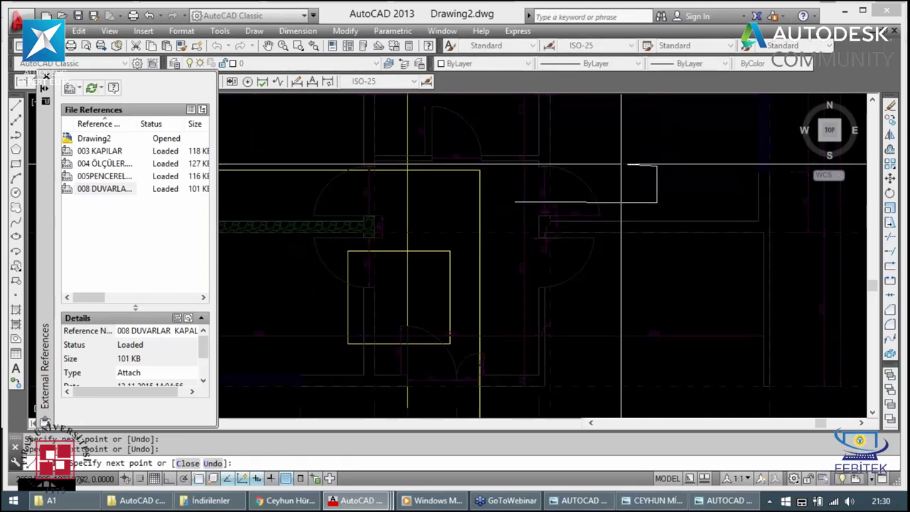
left_click(618, 276)
key("Escape")
key("Escape")
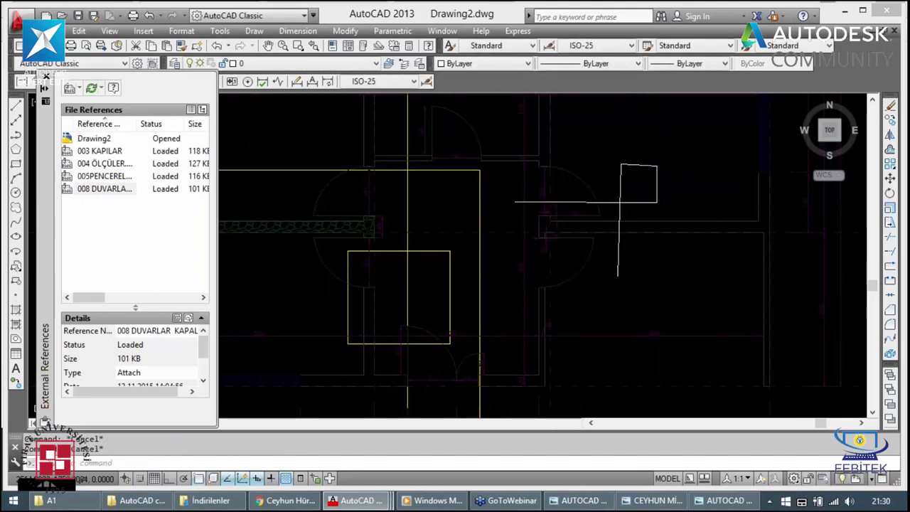
Step: Pick and deselect the doors reference, then zoom out to view the plan
left_click(534, 280)
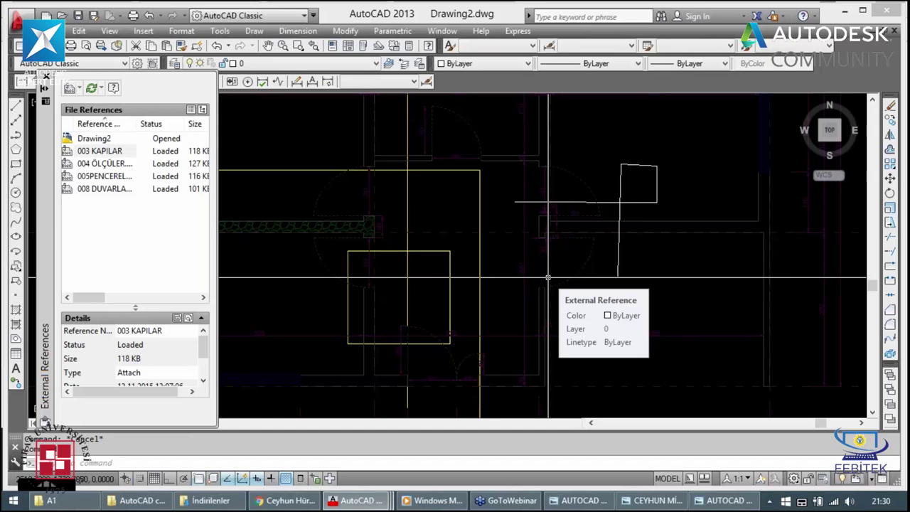
key("Escape")
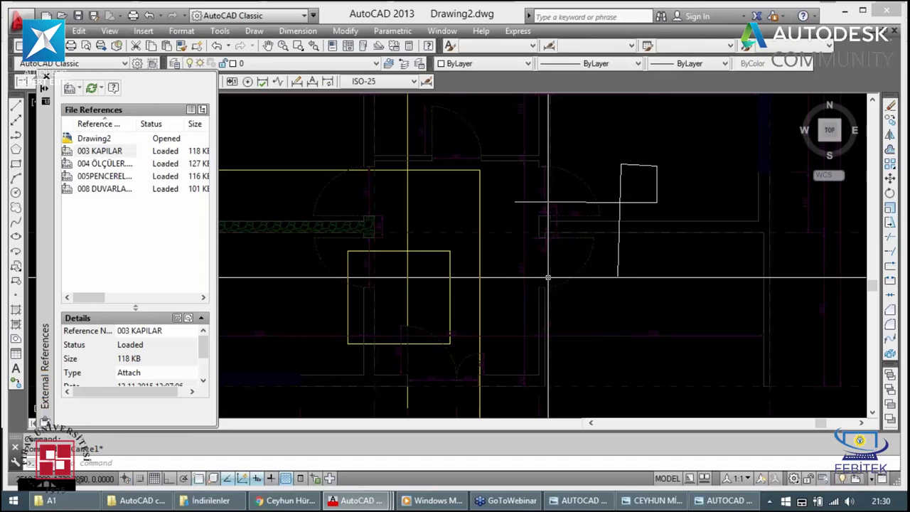
scroll(522, 265, "down", 2)
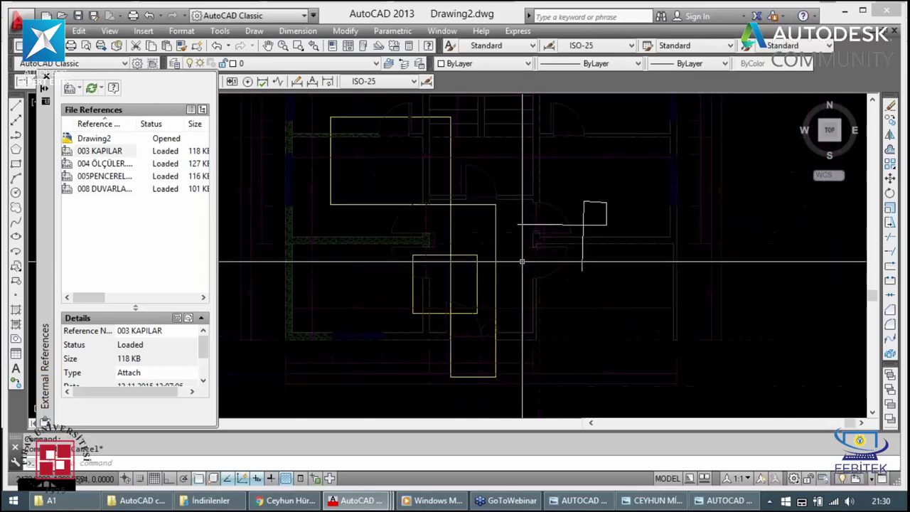
scroll(519, 228, "down", 2)
scroll(467, 237, "up", 2)
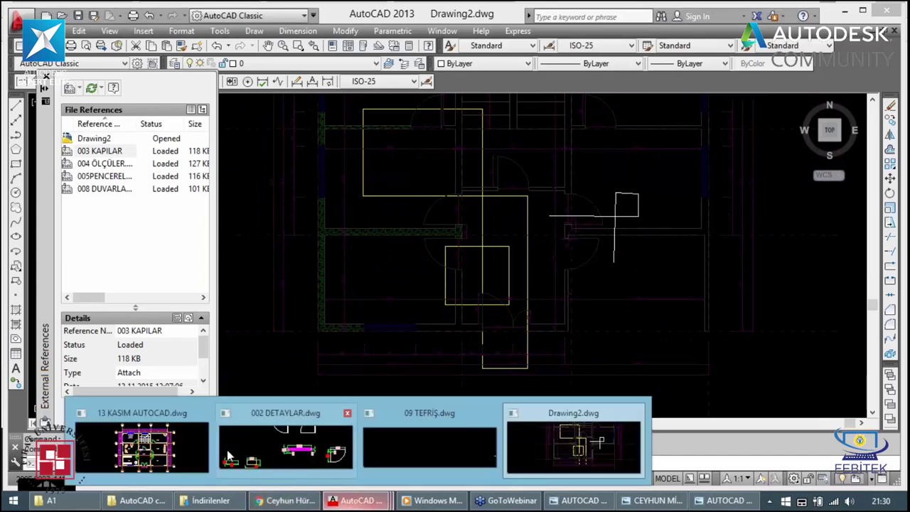
mouse_move(137, 500)
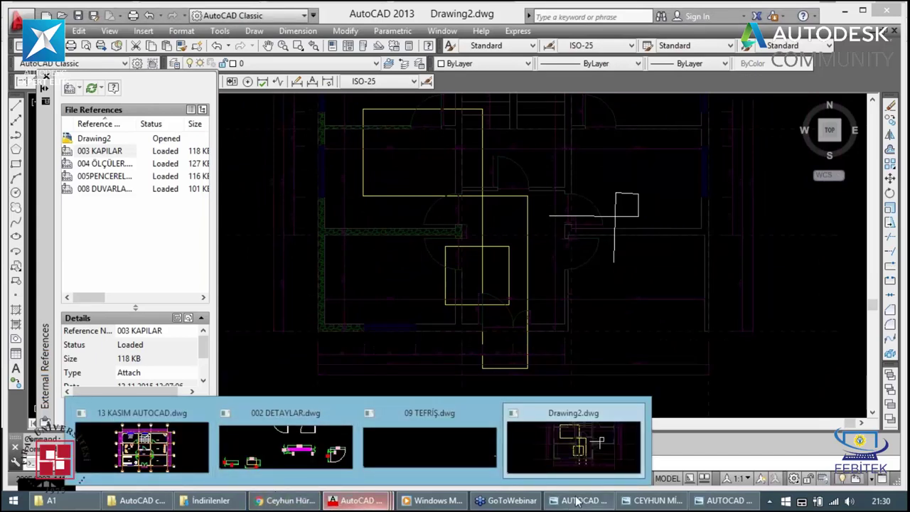
Step: Open the 005PENCERELER drawing from the project folder
left_click(159, 499)
left_click(484, 240)
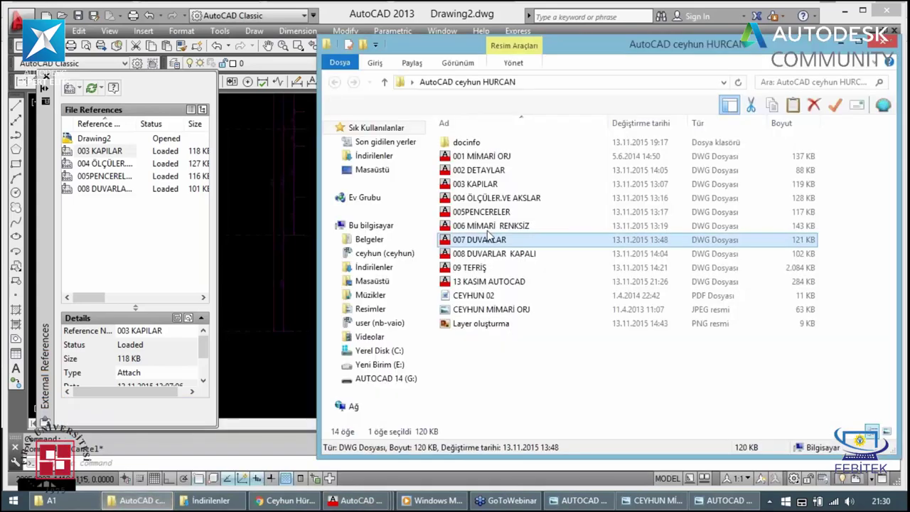
left_click(489, 213)
double_click(489, 213)
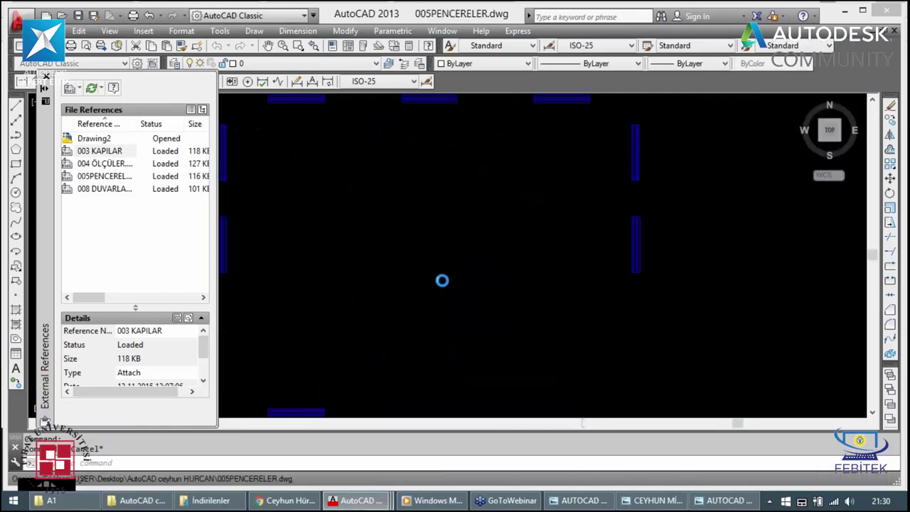
scroll(392, 191, "down", 2)
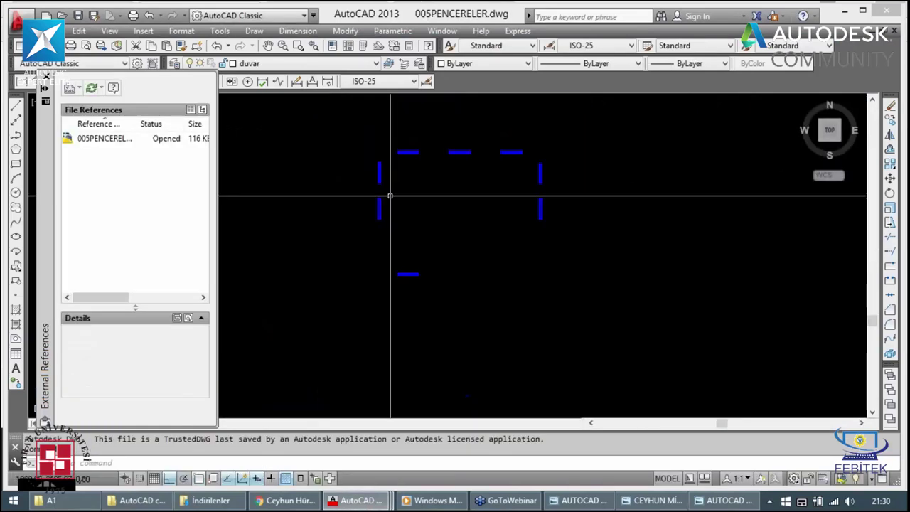
scroll(391, 192, "down", 1)
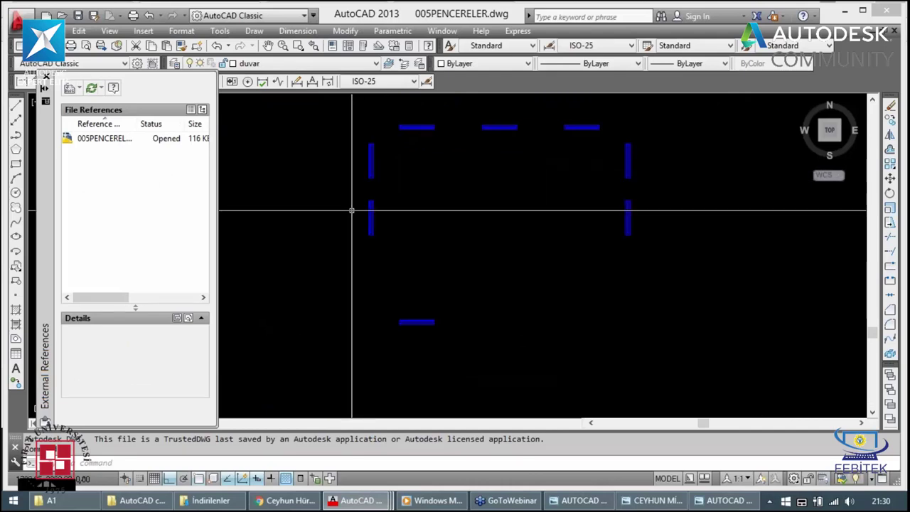
Step: Move the left-wall window blocks further left and save the drawing
left_click(358, 249)
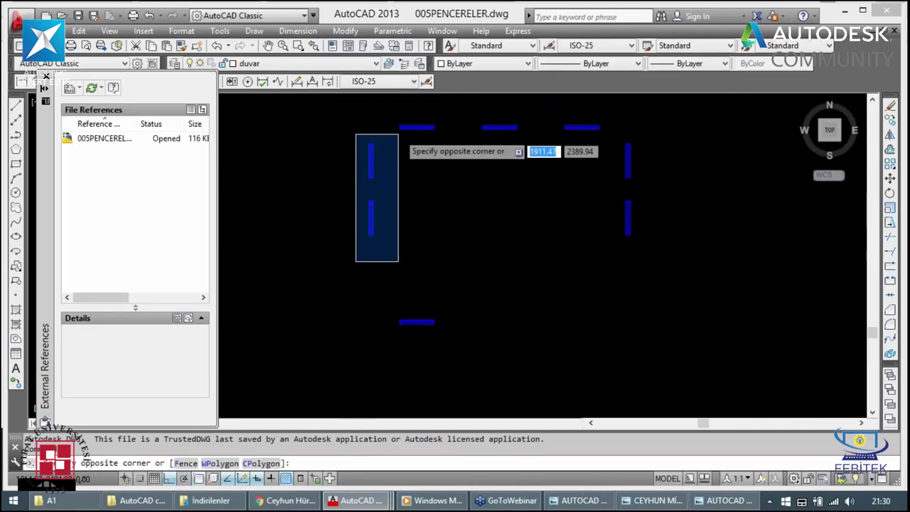
left_click(399, 132)
left_click(399, 132)
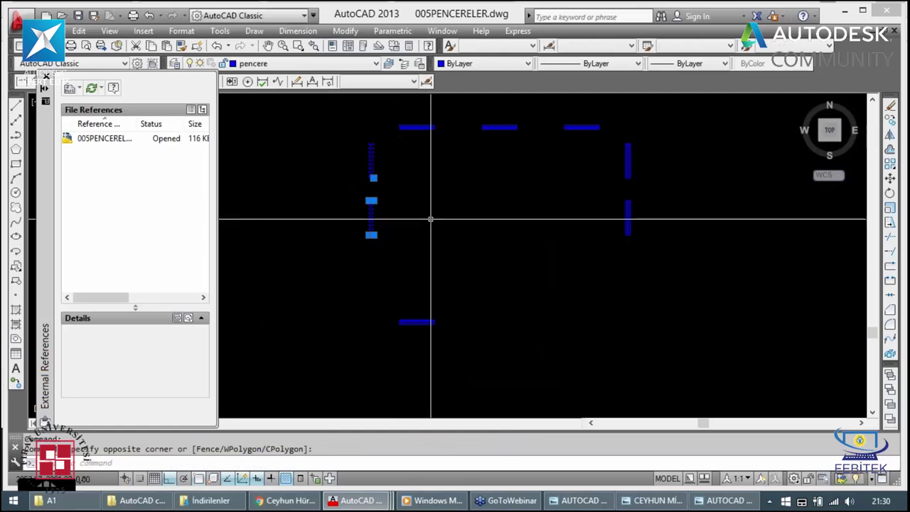
type("m")
key("Return")
left_click(430, 219)
left_click(385, 219)
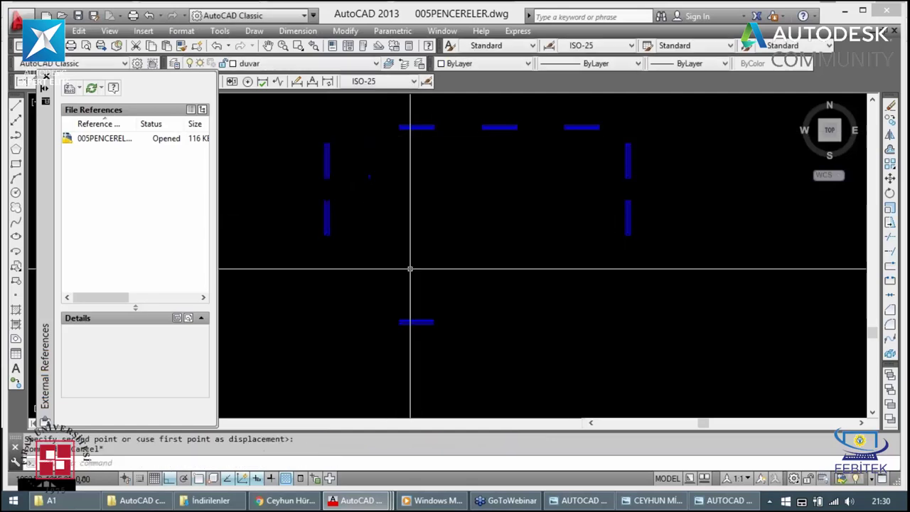
key("Escape")
key("Escape")
key("ctrl+s")
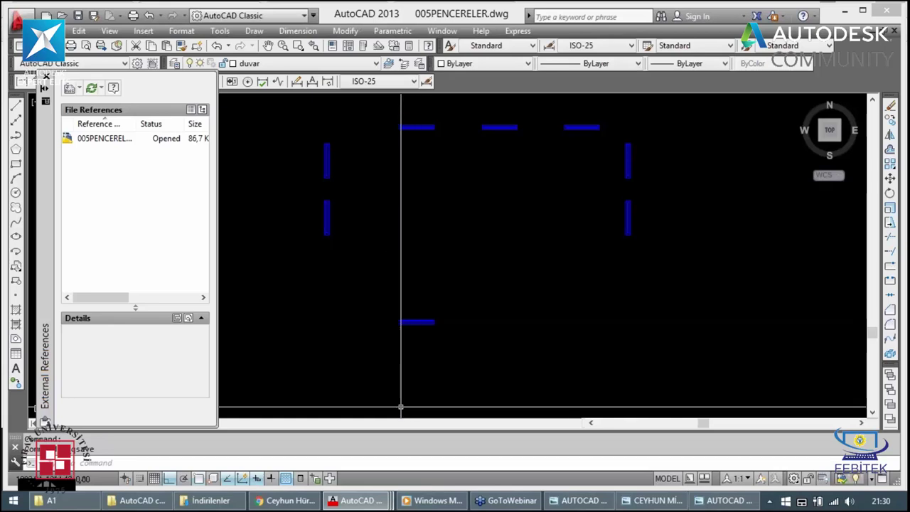
left_click(361, 504)
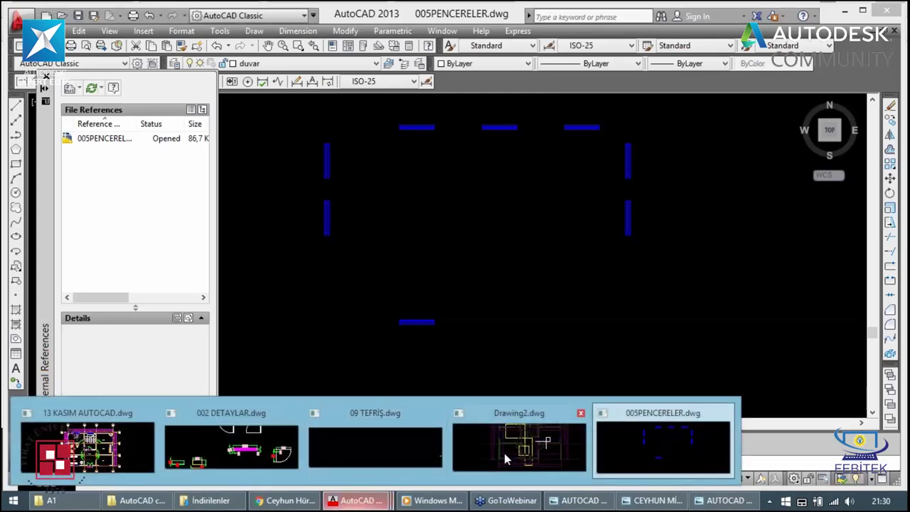
Step: Switch back to the Drawing2 floor plan and open the Options dialog with OP
left_click(487, 446)
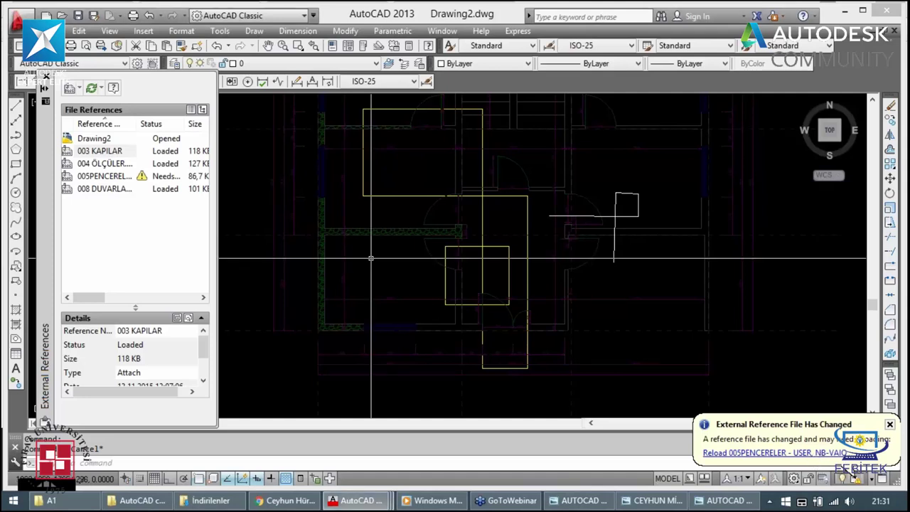
scroll(376, 229, "down", 2)
scroll(375, 229, "down", 2)
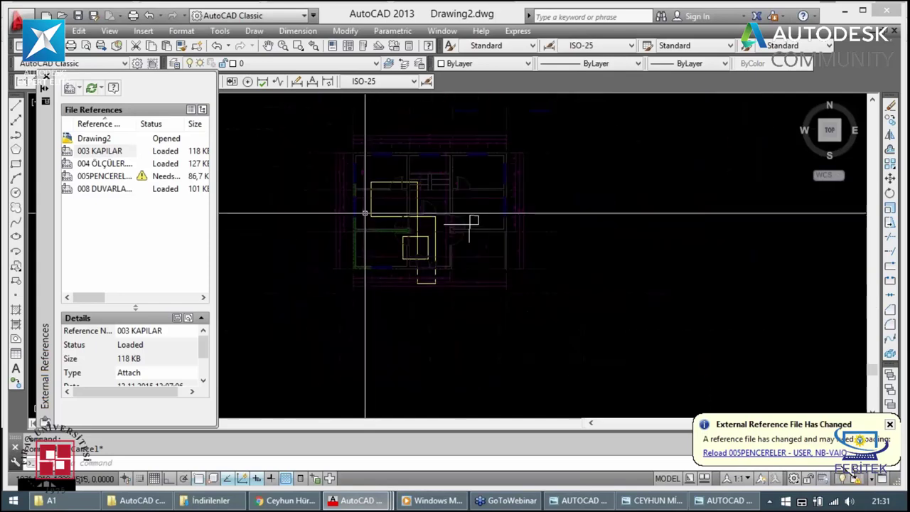
scroll(364, 192, "up", 5)
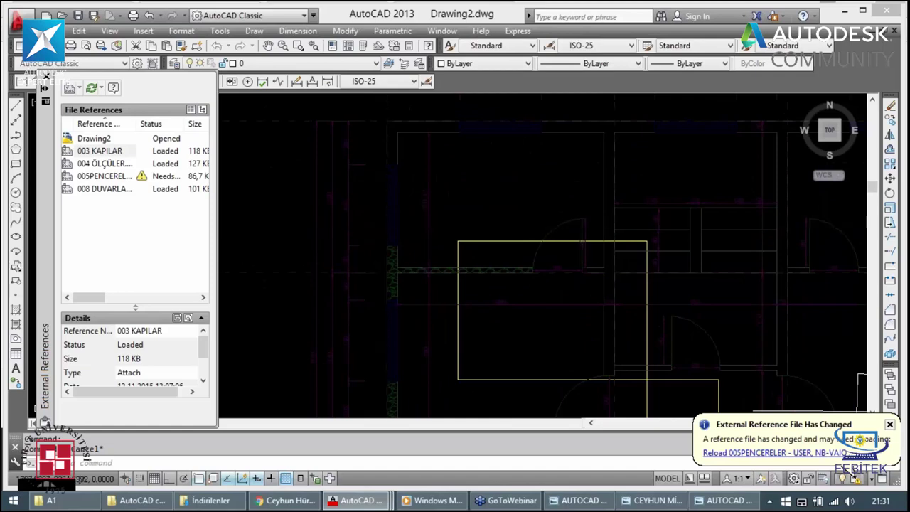
key("Escape")
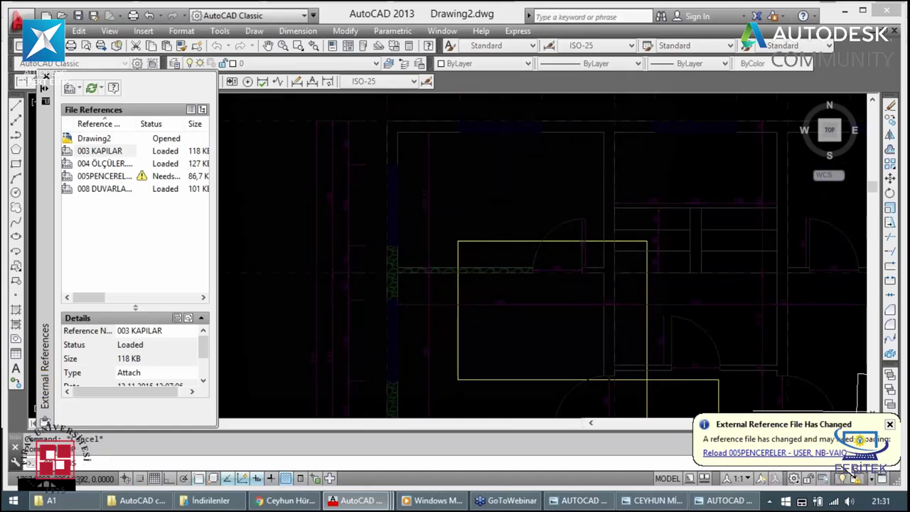
type("op")
key("Return")
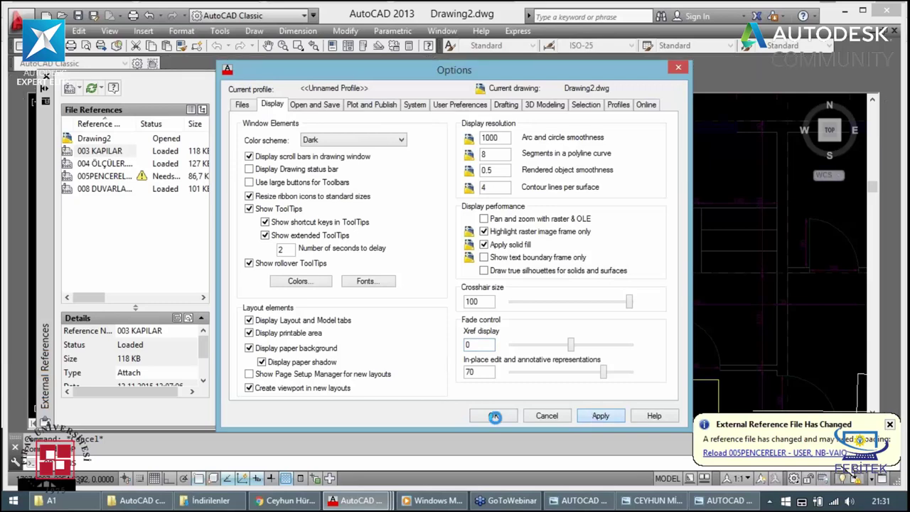
Step: Apply Xref display fade 0 and reload the 005PENCERELER external reference
left_click(494, 416)
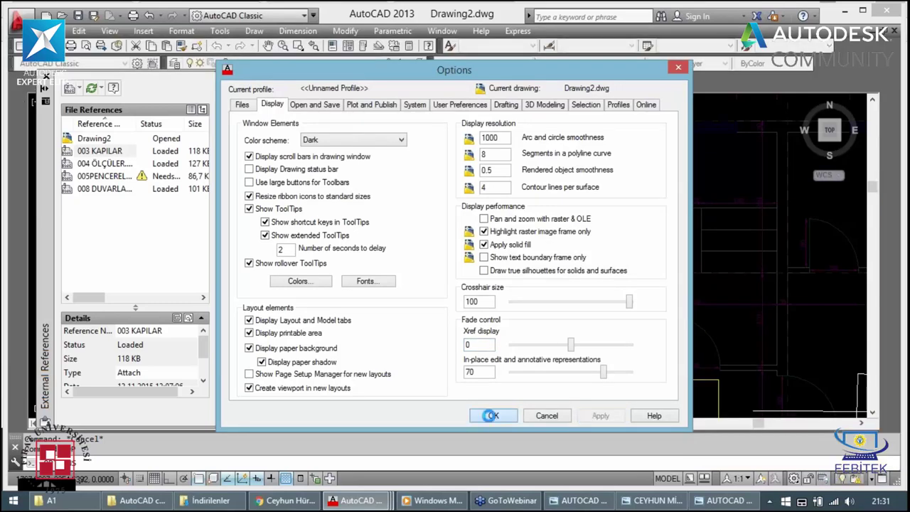
scroll(434, 300, "down", 2)
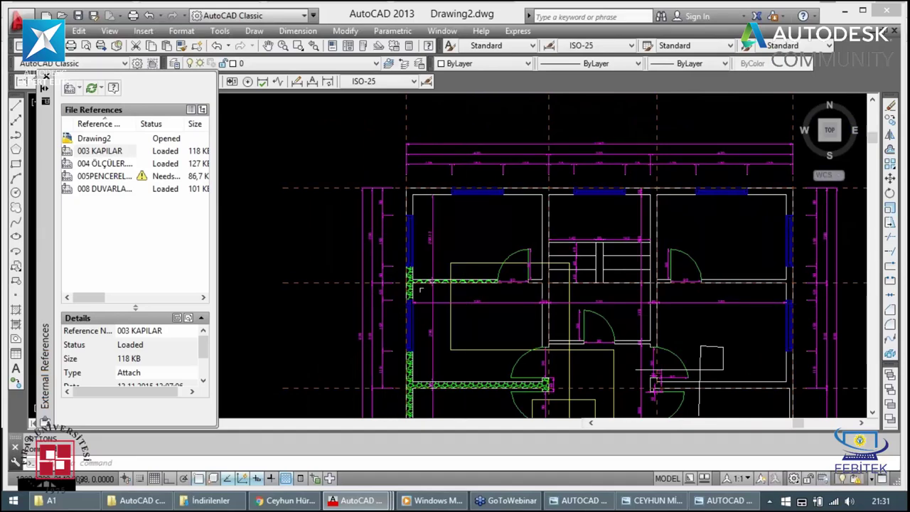
left_click(119, 178)
right_click(132, 178)
left_click(152, 231)
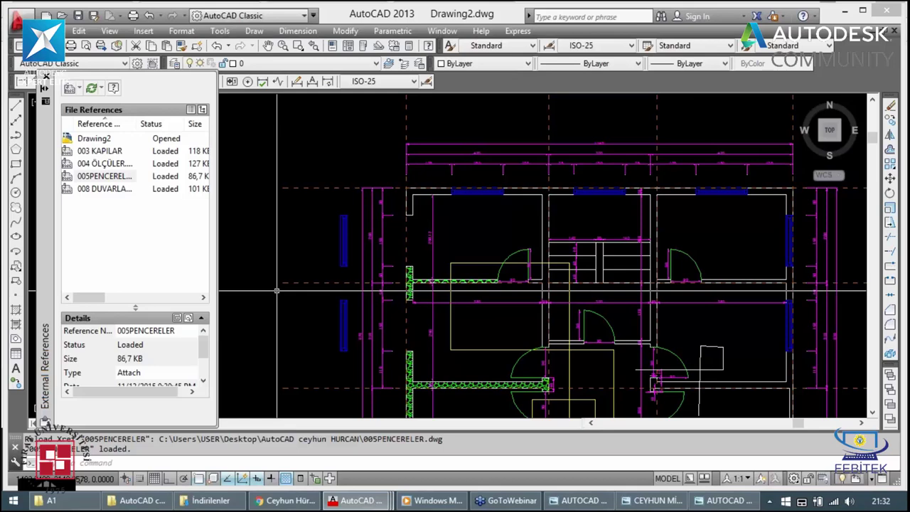
left_click(409, 212)
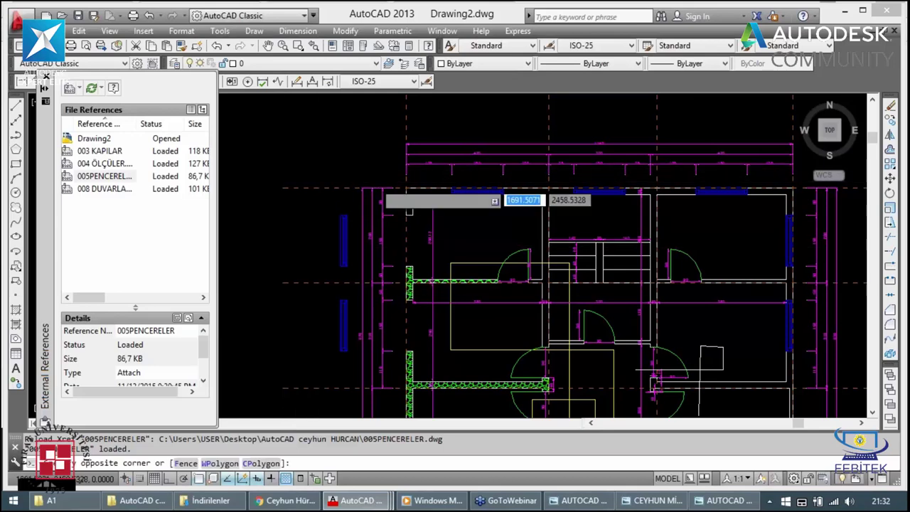
left_click(103, 163)
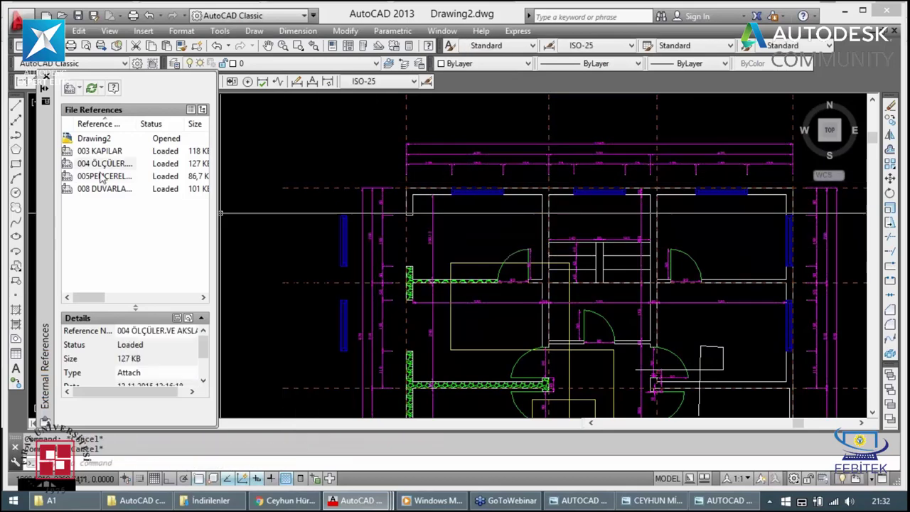
left_click(102, 176)
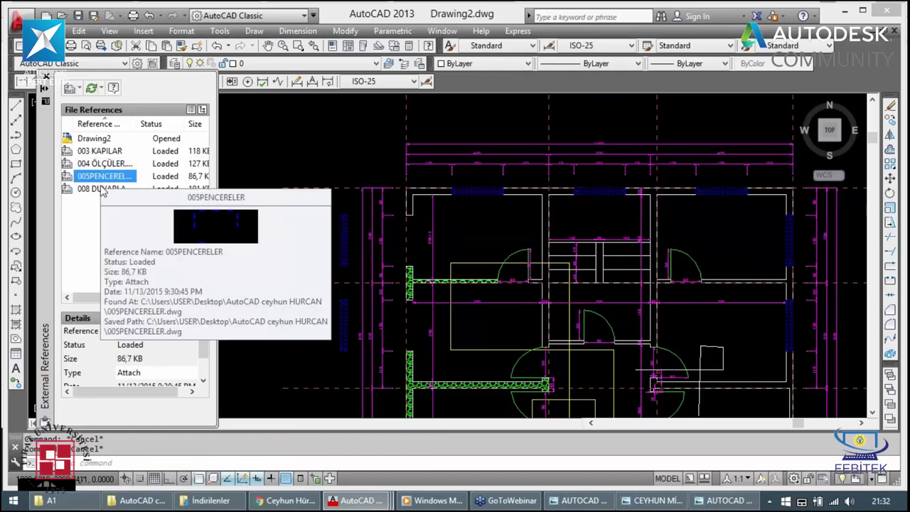
right_click(106, 179)
left_click(138, 231)
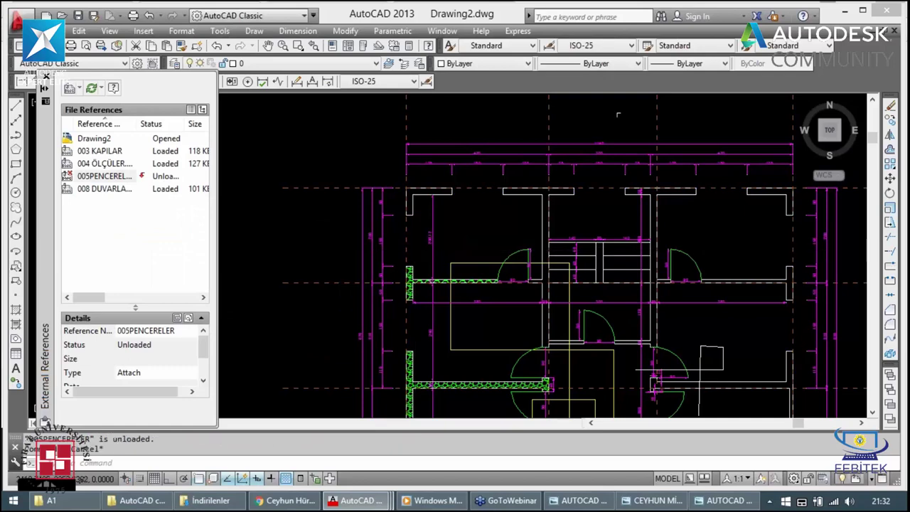
right_click(130, 180)
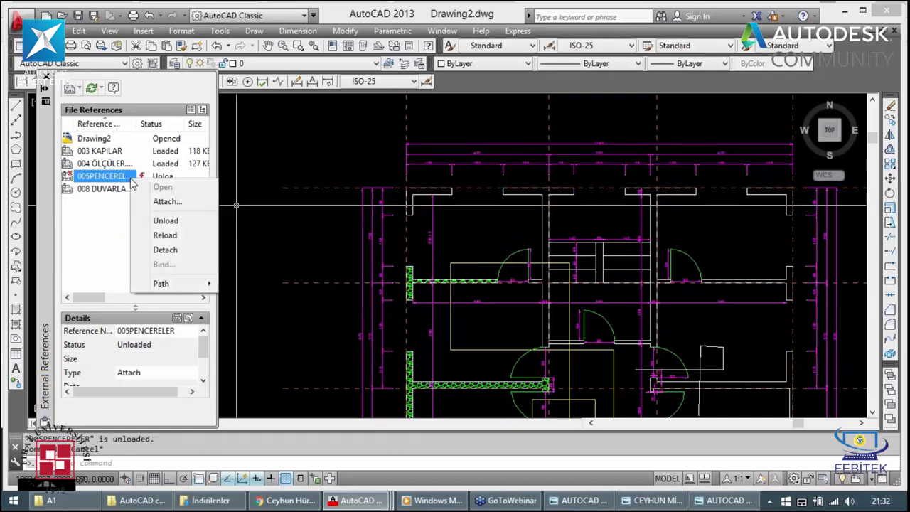
left_click(164, 235)
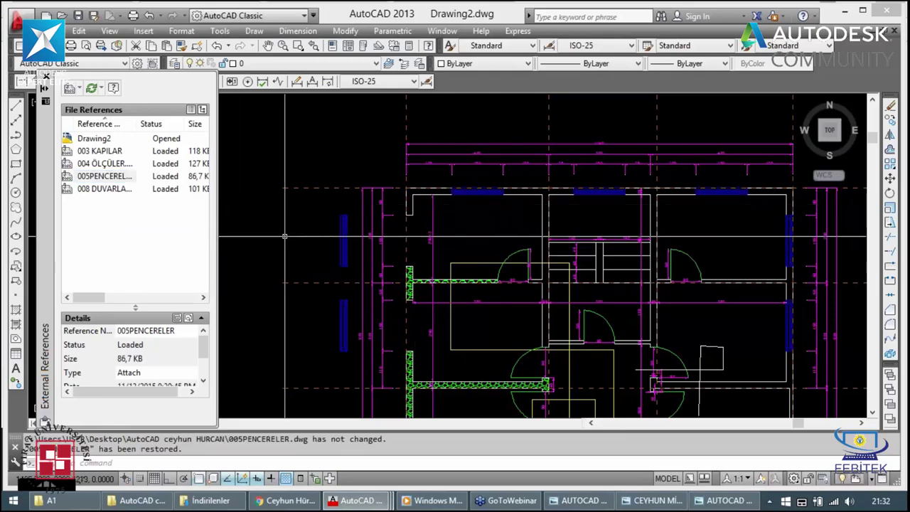
right_click(107, 176)
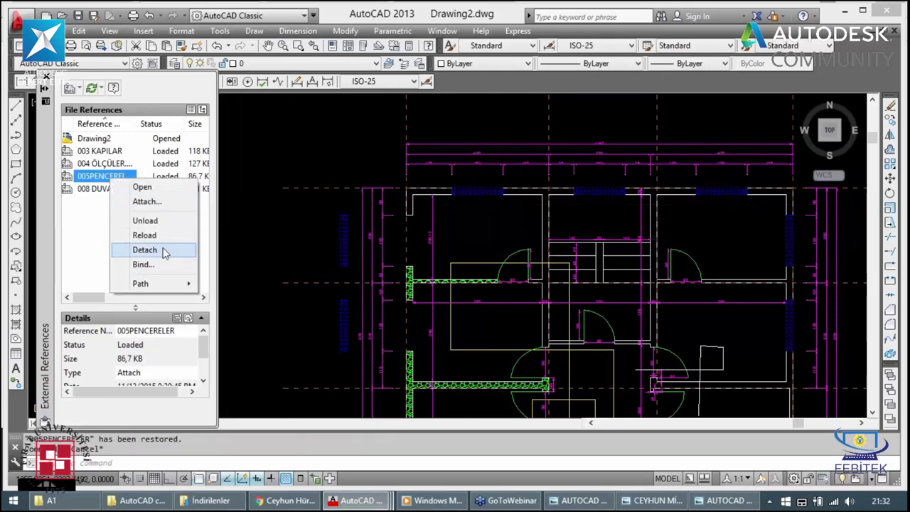
key("Escape")
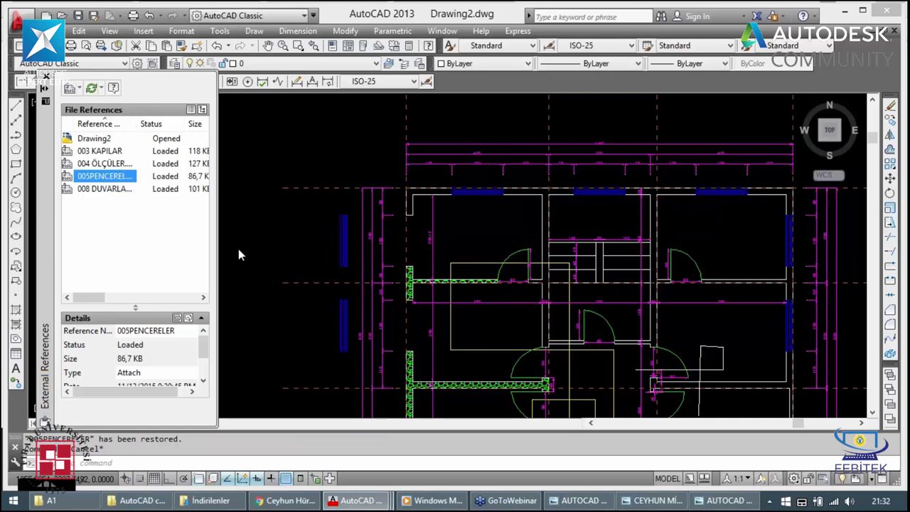
left_click(238, 249)
key("Escape")
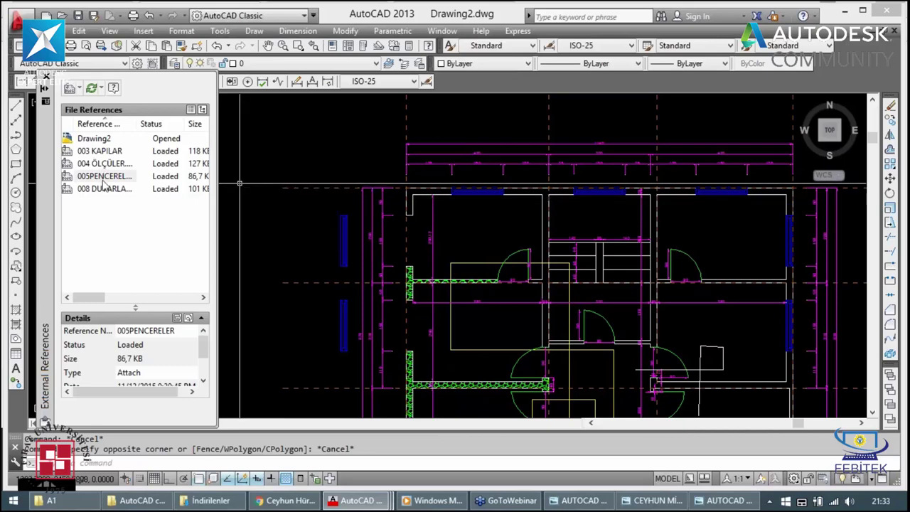
left_click_drag(103, 186, 107, 157)
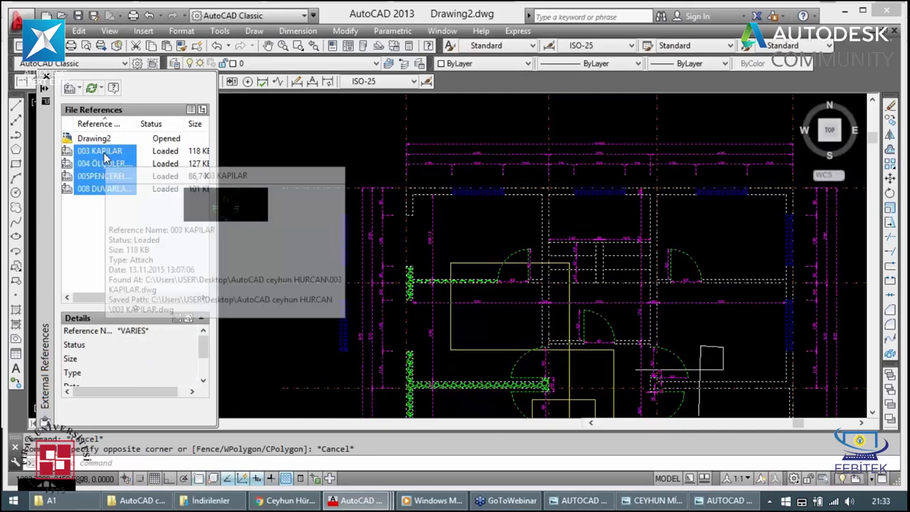
Step: Bind all four selected external references into Drawing2 using the Bind type
right_click(103, 153)
left_click(142, 240)
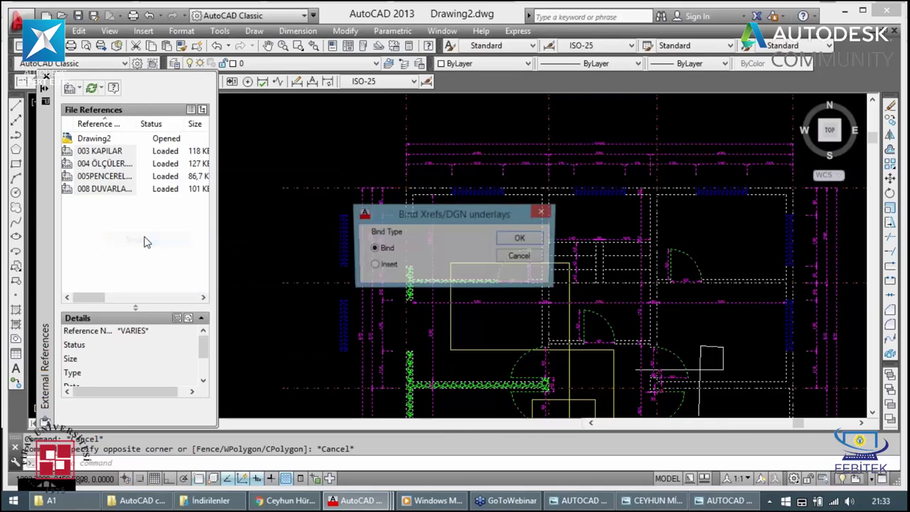
left_click(519, 239)
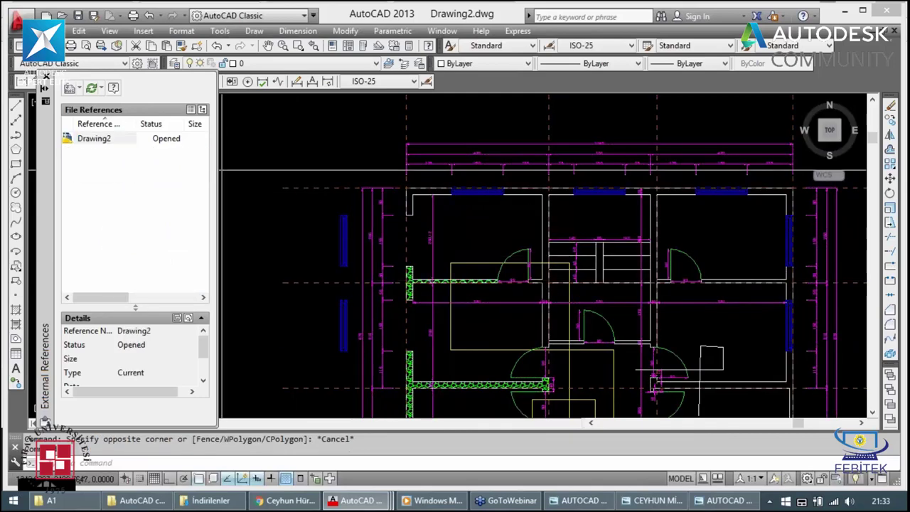
left_click(288, 199)
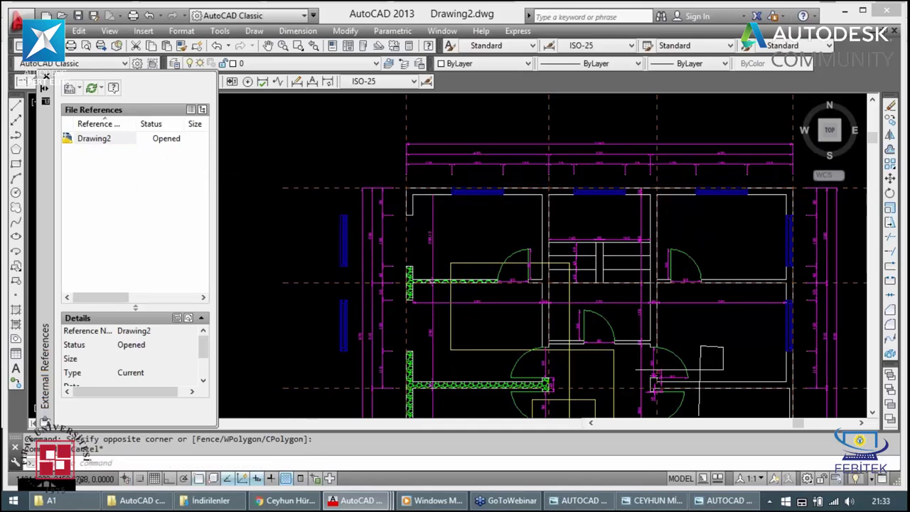
key("Escape")
key("Escape")
left_click(327, 188)
scroll(328, 187, "down", 1)
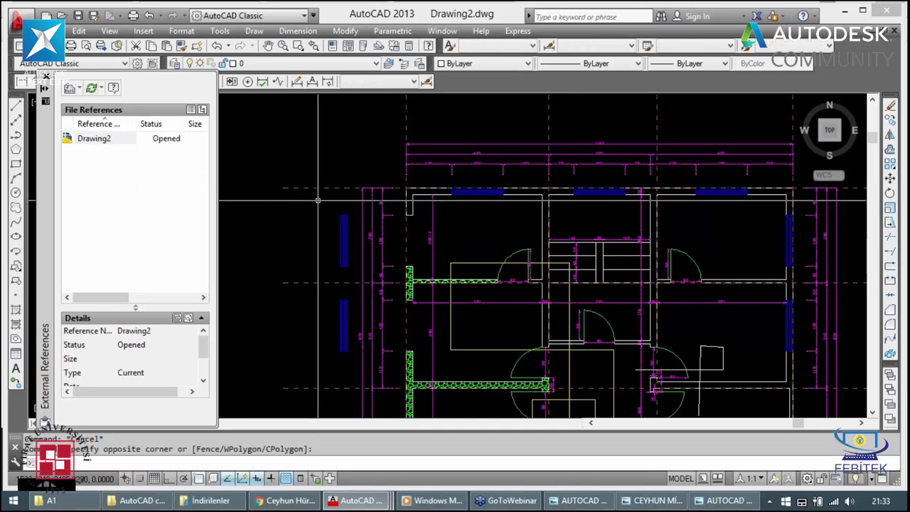
key("Escape")
scroll(328, 188, "down", 1)
scroll(336, 201, "down", 2)
key("Escape")
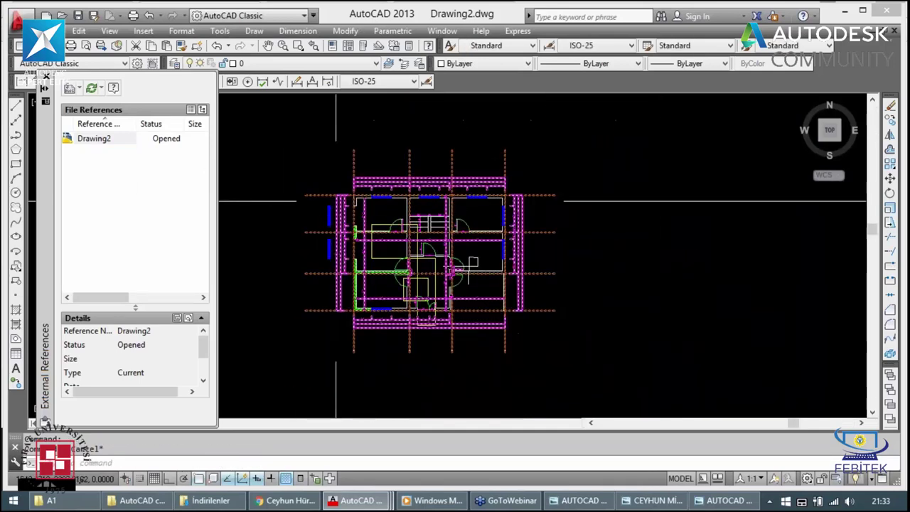
type("X")
left_click(337, 201)
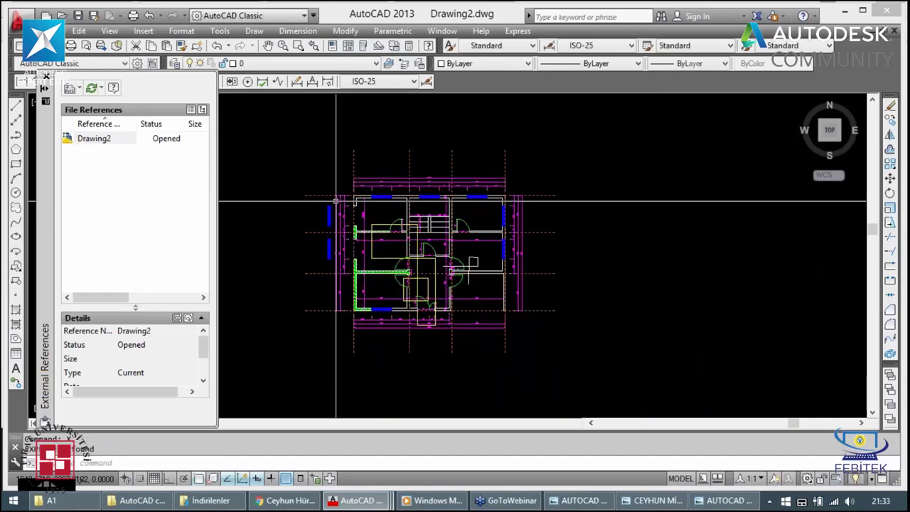
key("Escape")
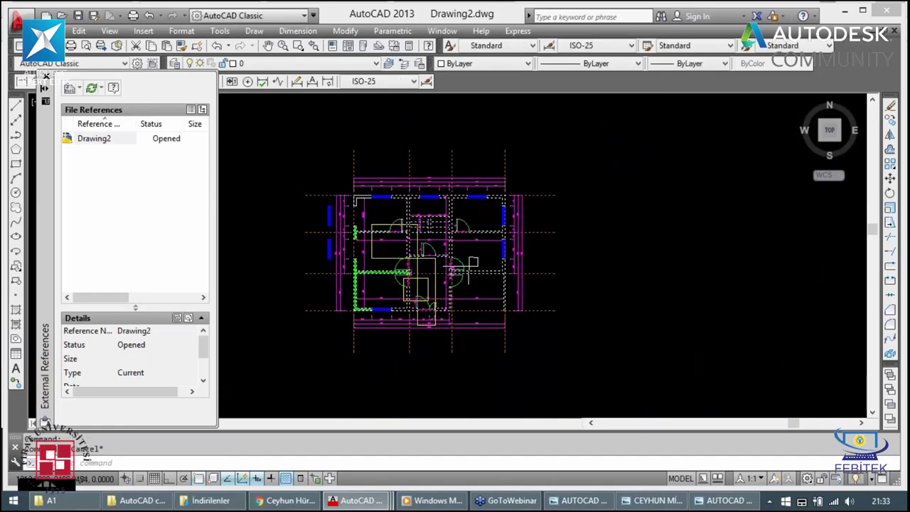
scroll(355, 201, "up", 3)
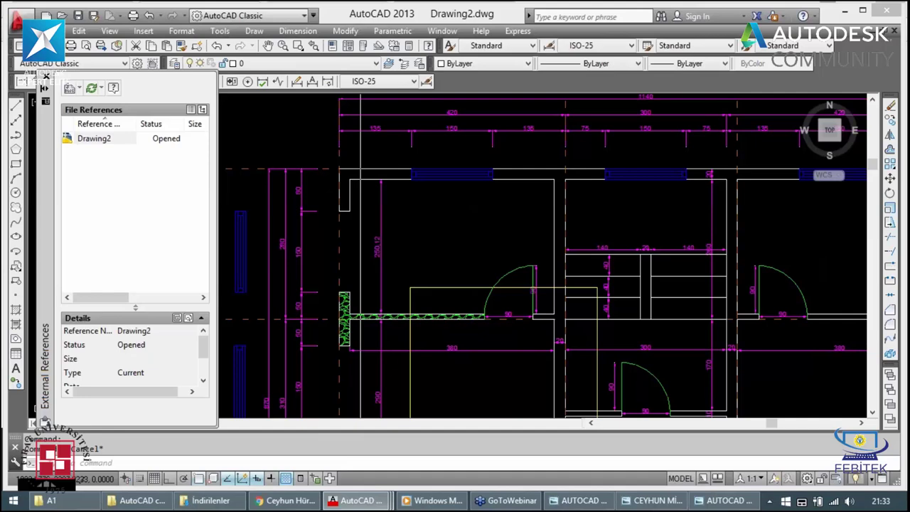
left_click(360, 200)
left_click(350, 179)
scroll(351, 179, "down", 3)
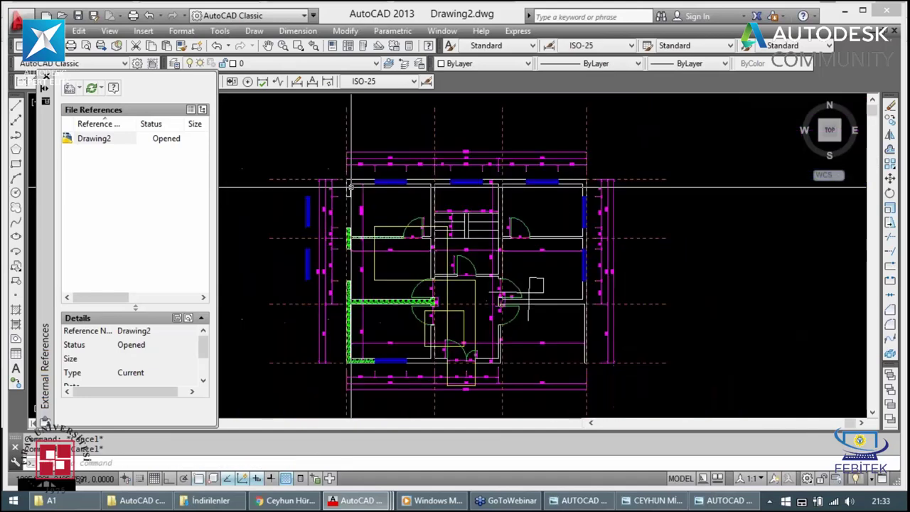
scroll(353, 178, "up", 2)
scroll(354, 178, "down", 3)
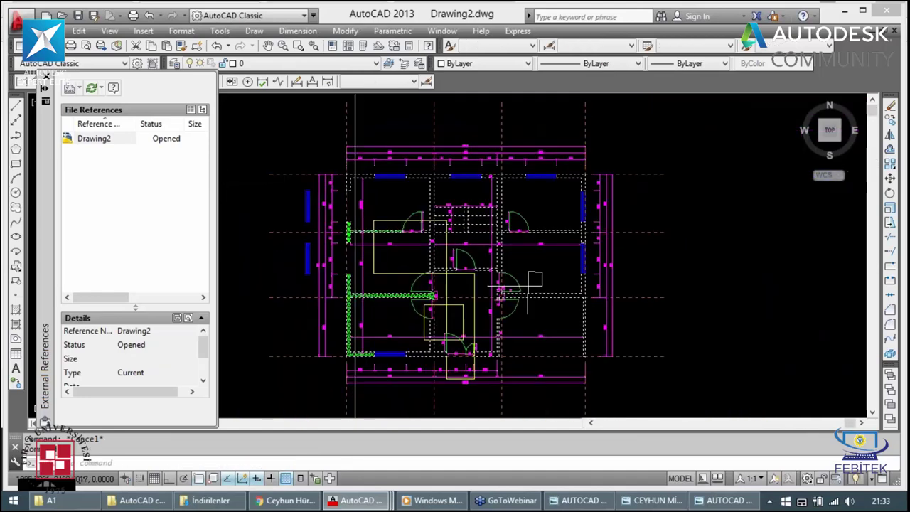
scroll(354, 178, "down", 2)
type("m")
key("Return")
left_click(501, 182)
scroll(353, 182, "down", 5)
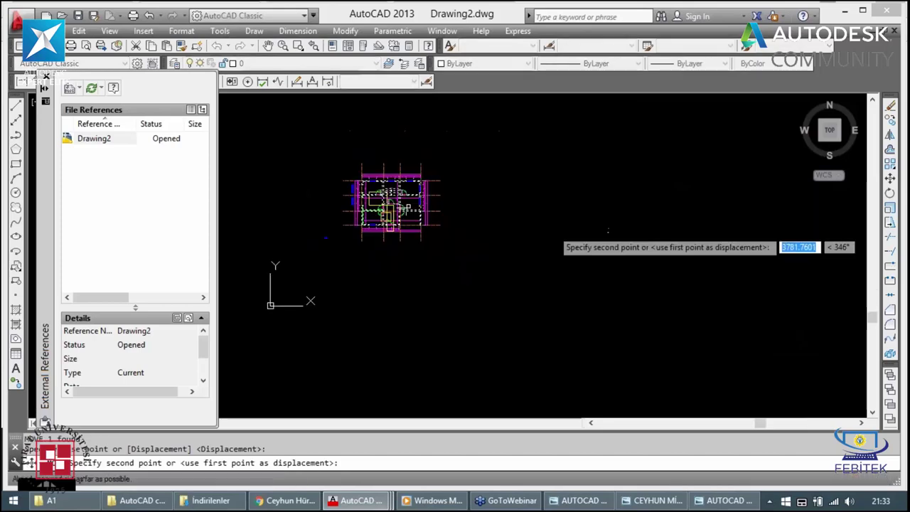
key("Escape")
scroll(589, 246, "up", 10)
scroll(575, 244, "down", 5)
scroll(568, 242, "down", 2)
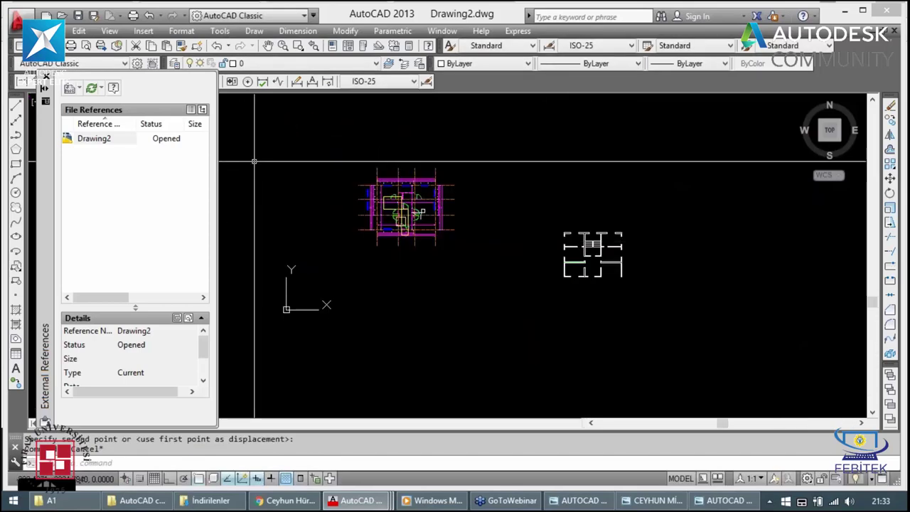
scroll(334, 188, "down", 1)
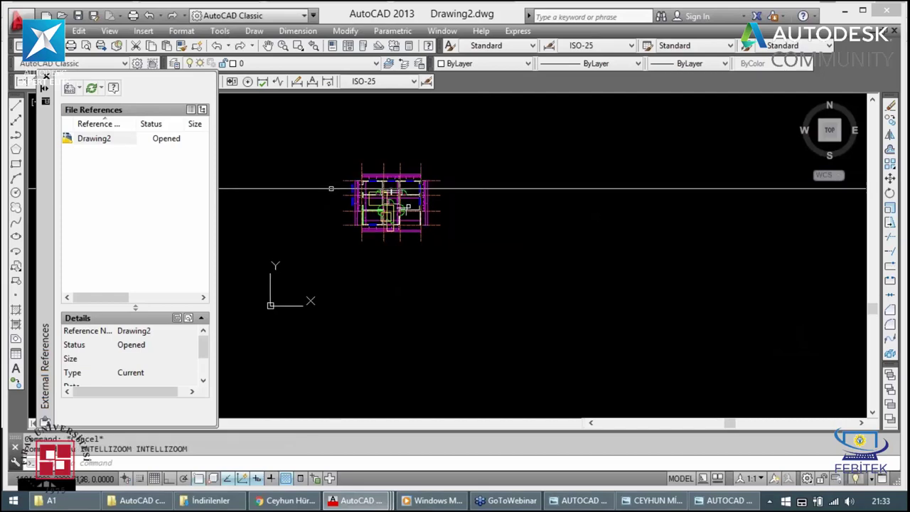
scroll(334, 186, "up", 5)
scroll(313, 177, "up", 3)
scroll(280, 161, "up", 1)
scroll(281, 161, "down", 4)
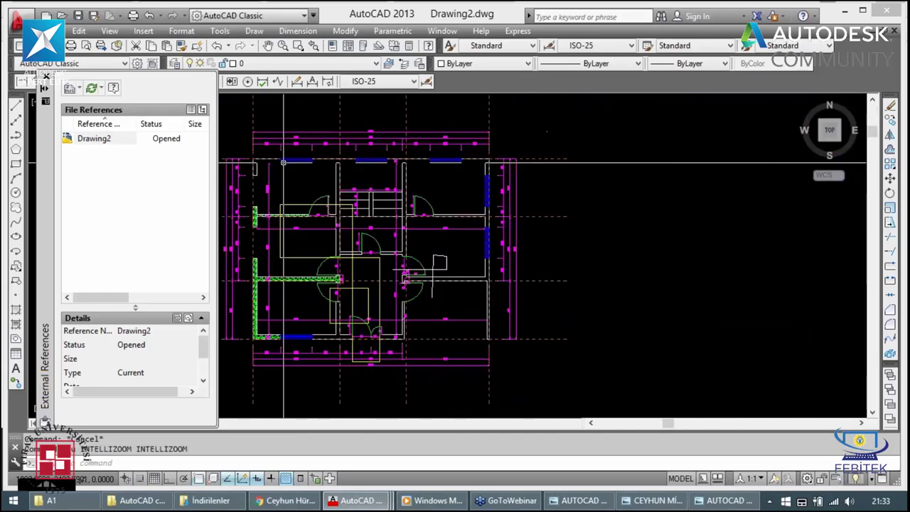
scroll(256, 158, "up", 5)
scroll(257, 159, "down", 1)
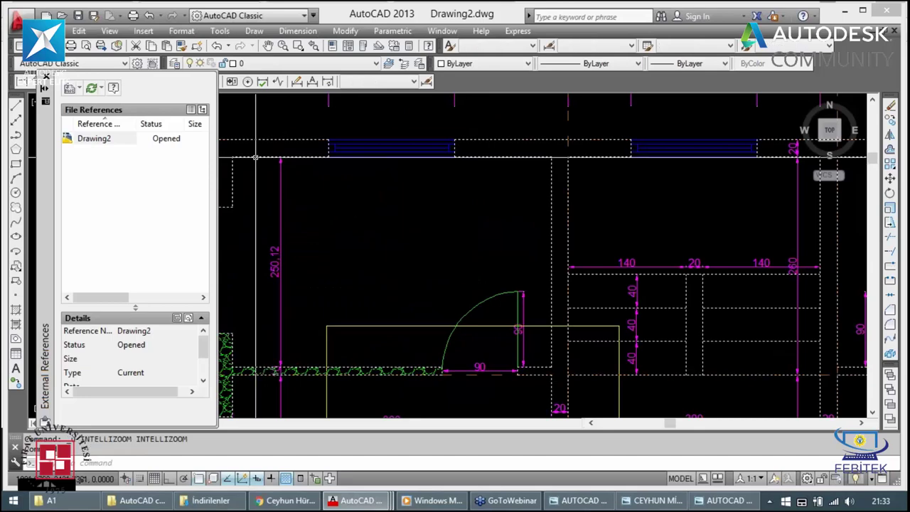
scroll(259, 163, "up", 1)
scroll(261, 168, "down", 4)
scroll(265, 174, "up", 4)
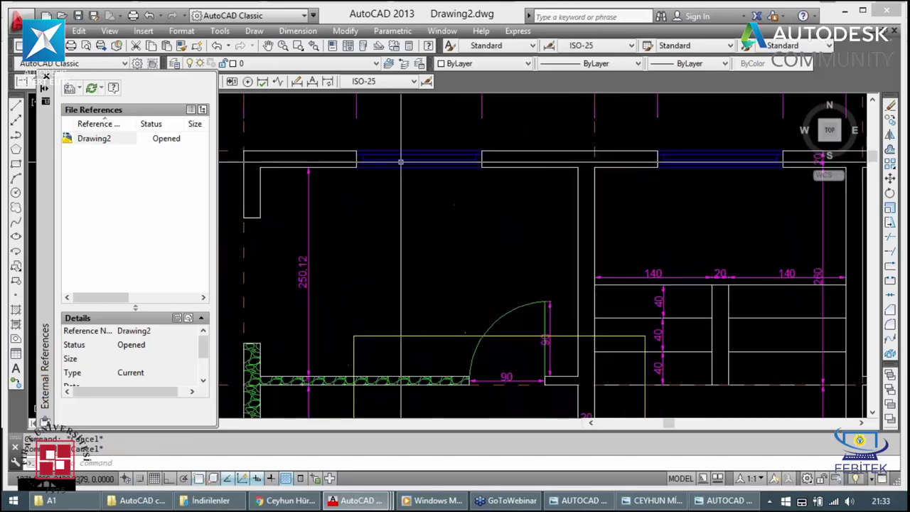
scroll(349, 176, "down", 2)
scroll(348, 176, "down", 2)
scroll(349, 177, "up", 3)
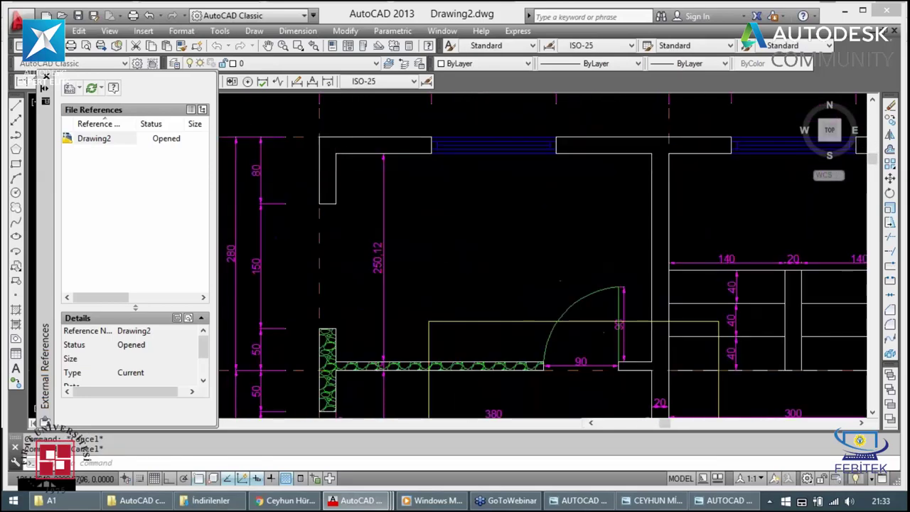
Step: Hatch the upper-left corner wall with the GRAVEL pattern
type("h")
key("Return")
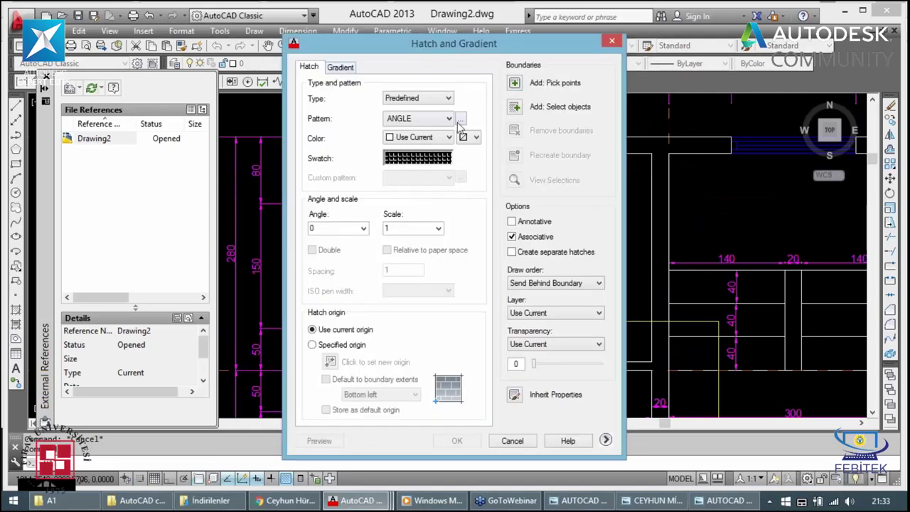
left_click(460, 118)
scroll(447, 243, "down", 3)
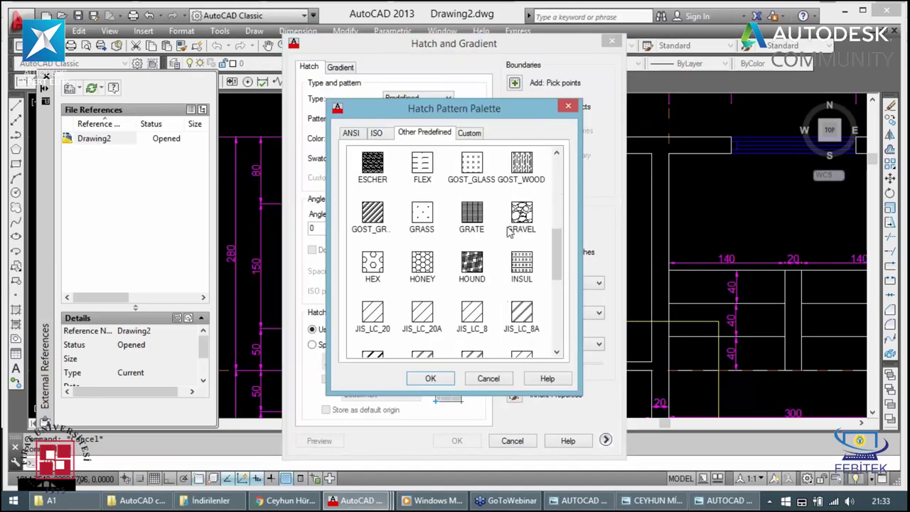
left_click(521, 213)
left_click(429, 377)
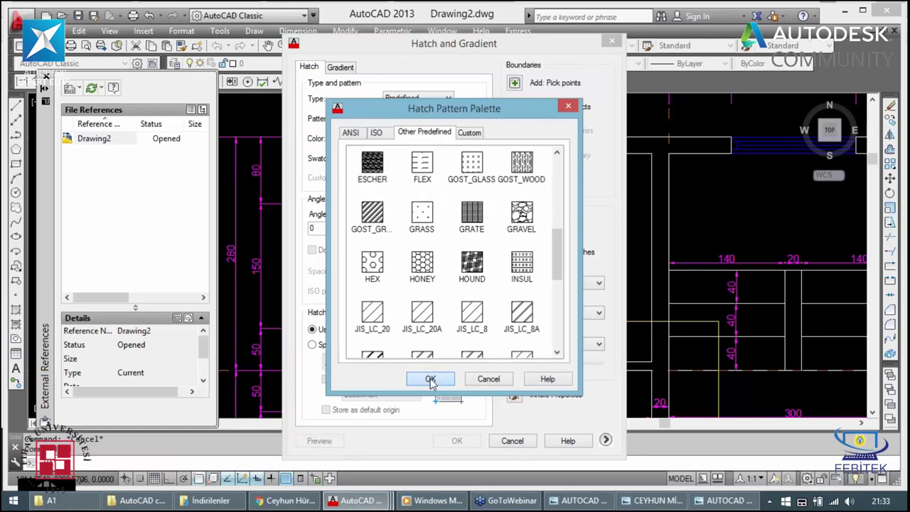
left_click(514, 84)
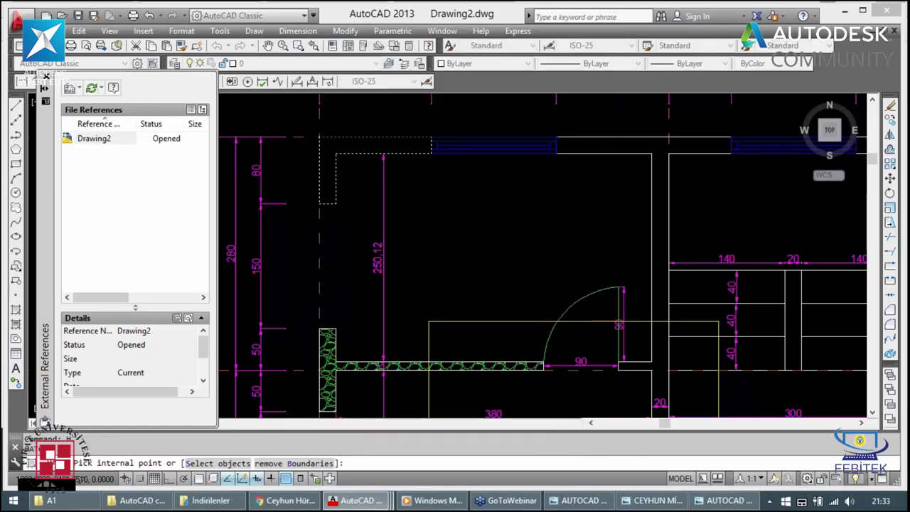
left_click(345, 162)
key("Return")
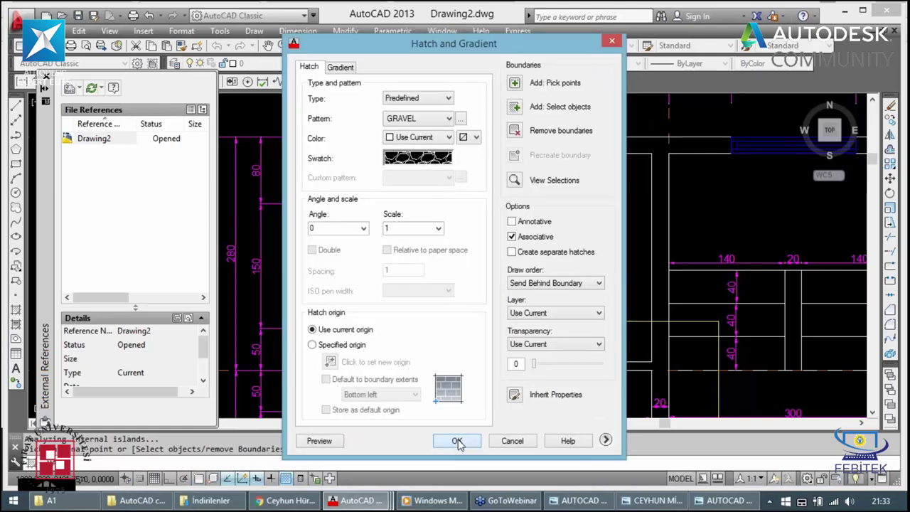
left_click(457, 441)
Step: Try matching properties from the green hatch, then select and clear the top wall outline
type("ma")
key("Return")
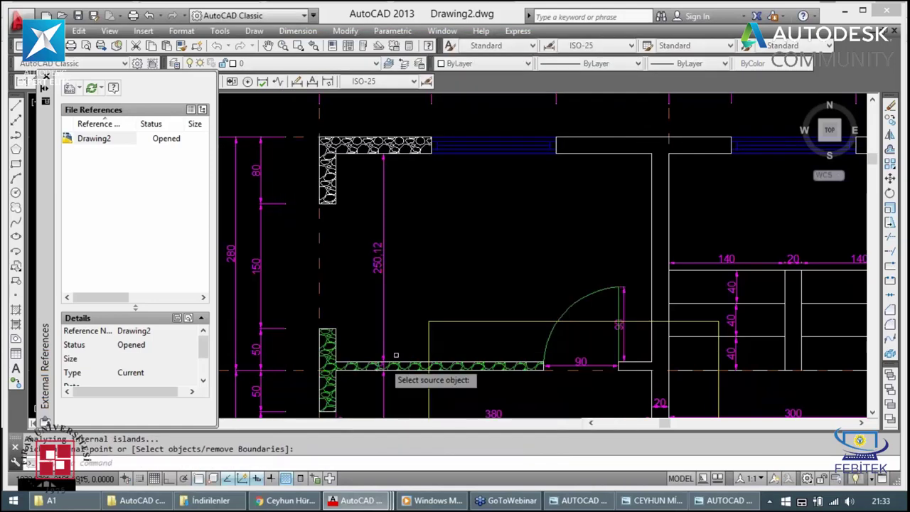
left_click(344, 378)
scroll(346, 260, "down", 3)
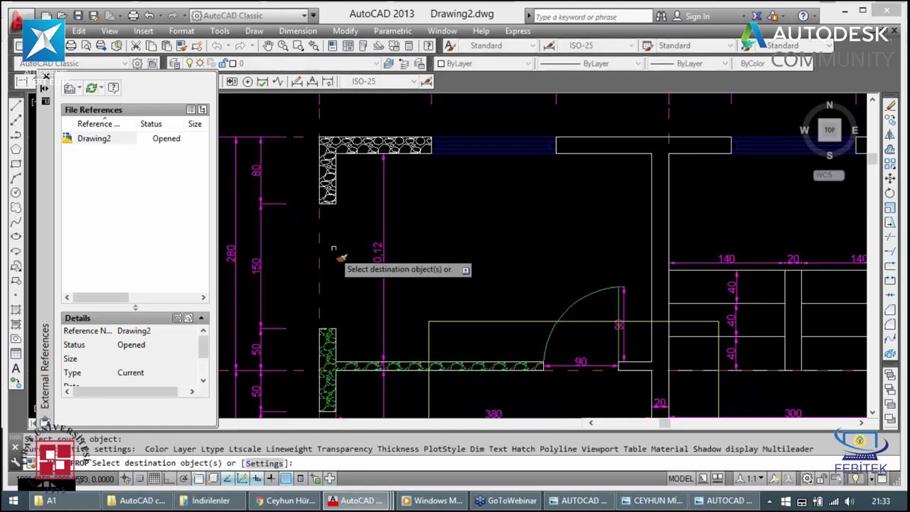
key("Escape")
scroll(367, 185, "down", 2)
scroll(441, 174, "up", 2)
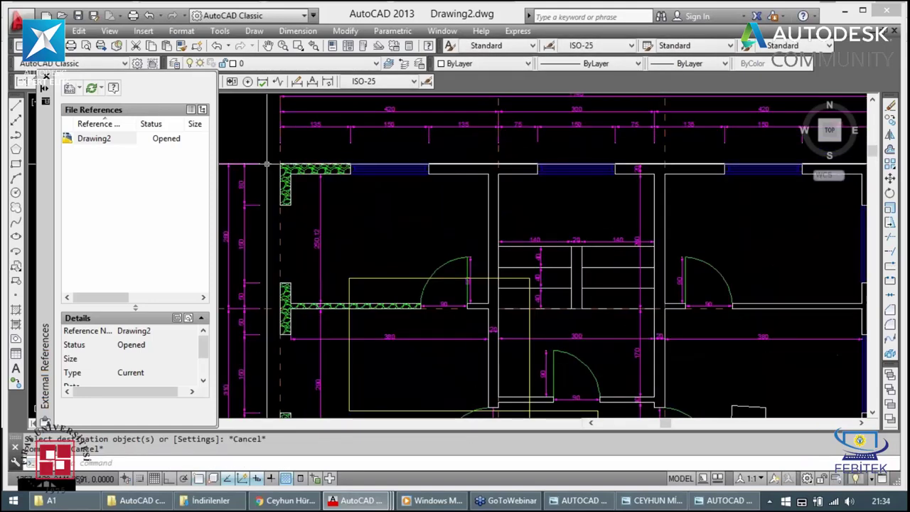
scroll(429, 185, "down", 2)
left_click(445, 174)
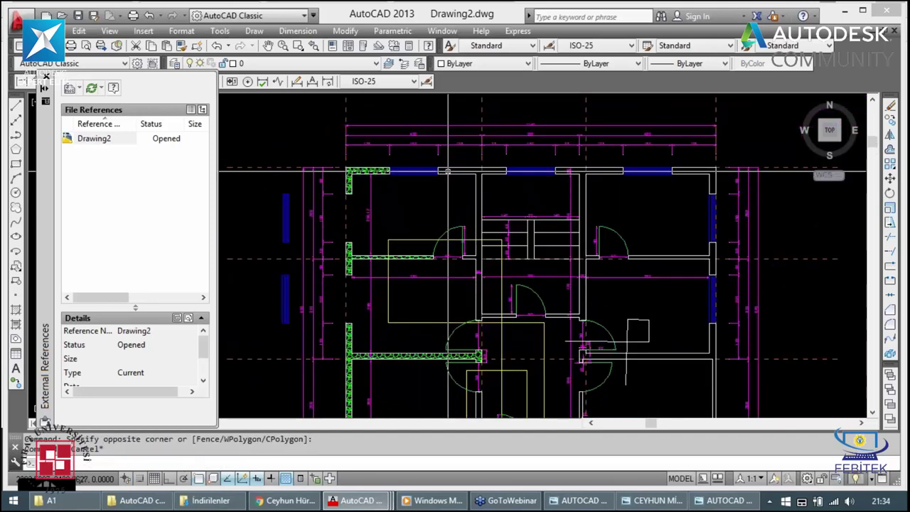
key("Escape")
left_click(447, 172)
key("Escape")
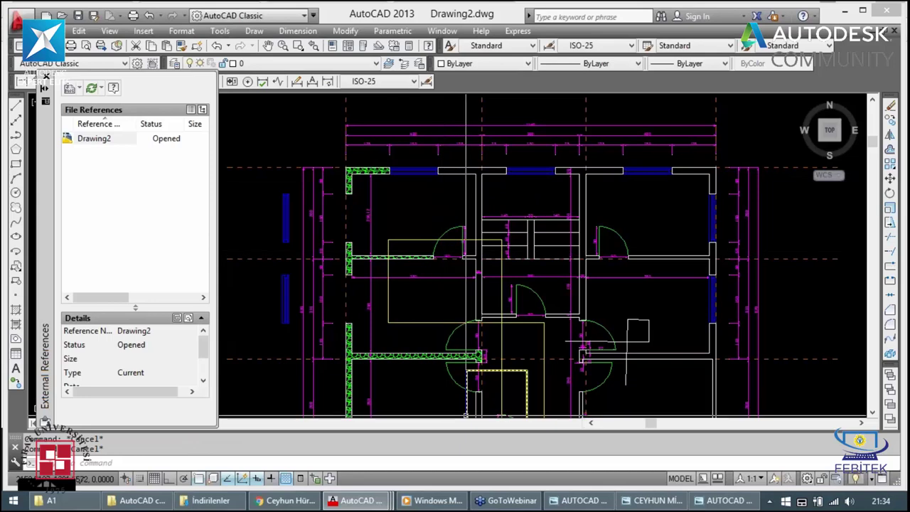
mouse_move(137, 500)
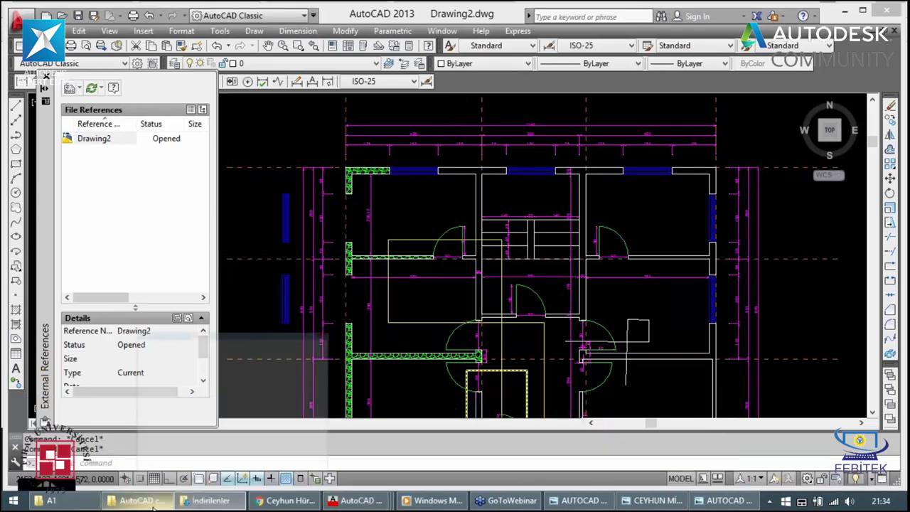
Step: Bring forward the course folder window holding 008 DUVARLAR KAPALI.dwg
left_click(152, 503)
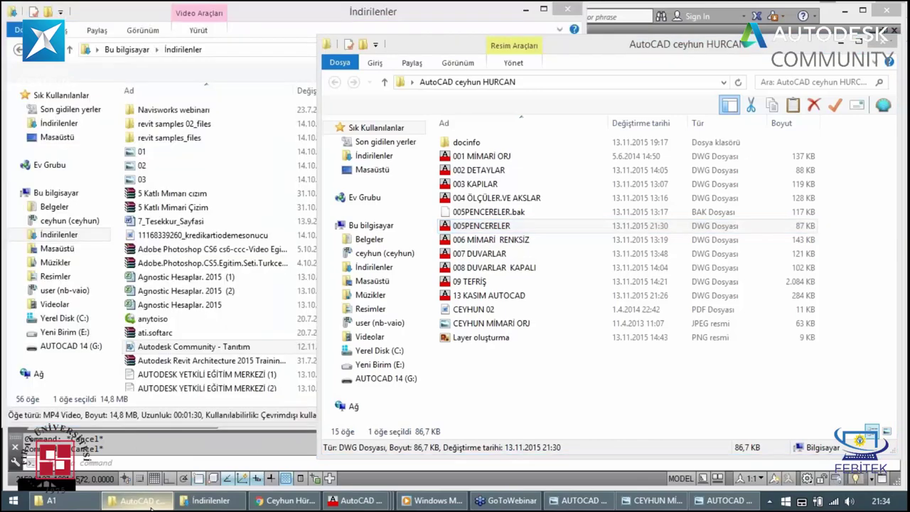
left_click(141, 504)
left_click(140, 503)
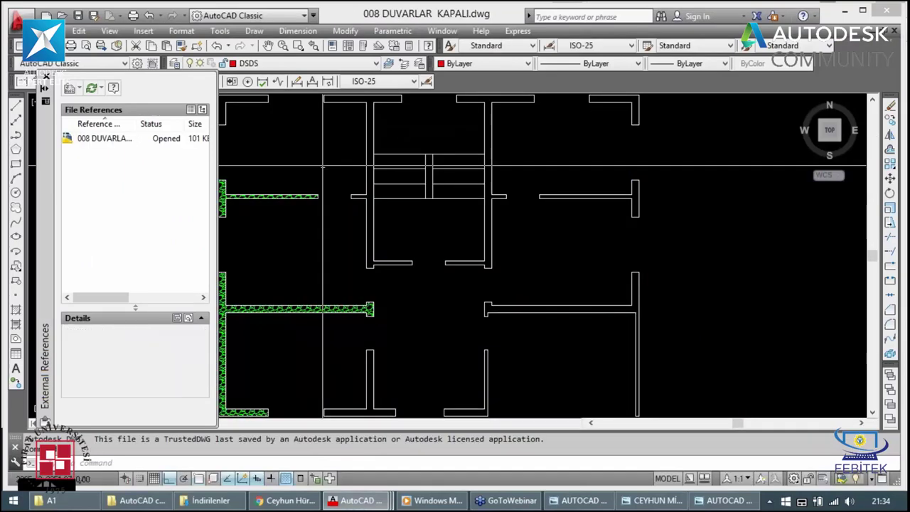
Step: Start a hatch and choose the GRAVEL pattern from the pattern palette
scroll(323, 167, "down", 2)
left_click(355, 199)
key("Escape")
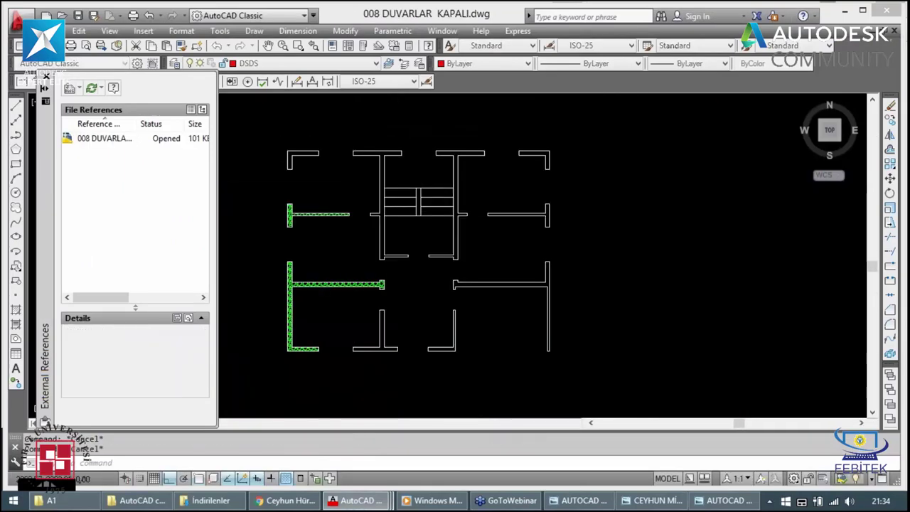
type("h")
key("Return")
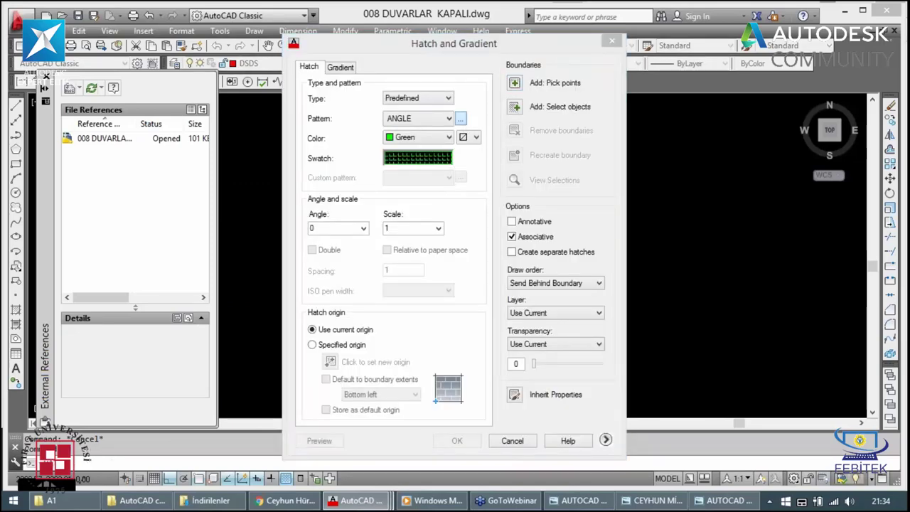
left_click(461, 118)
scroll(525, 304, "down", 3)
left_click(524, 299)
scroll(524, 304, "down", 1)
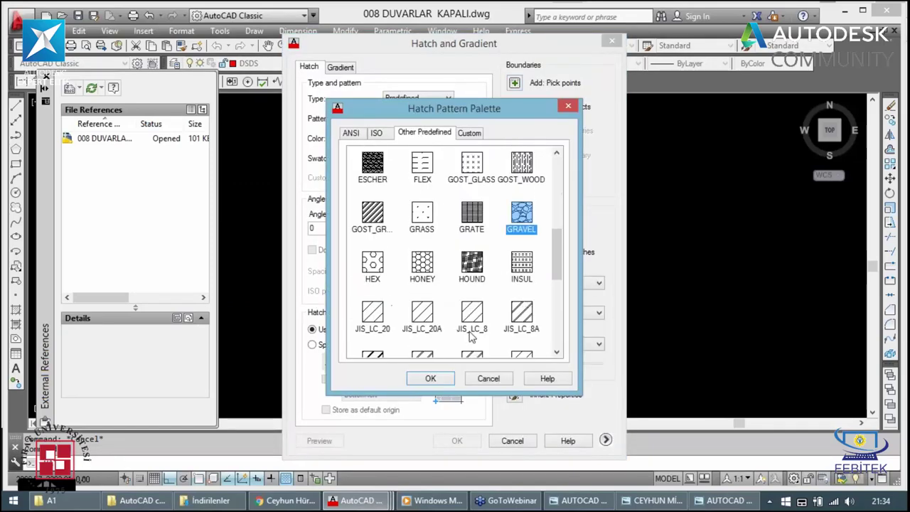
left_click(431, 378)
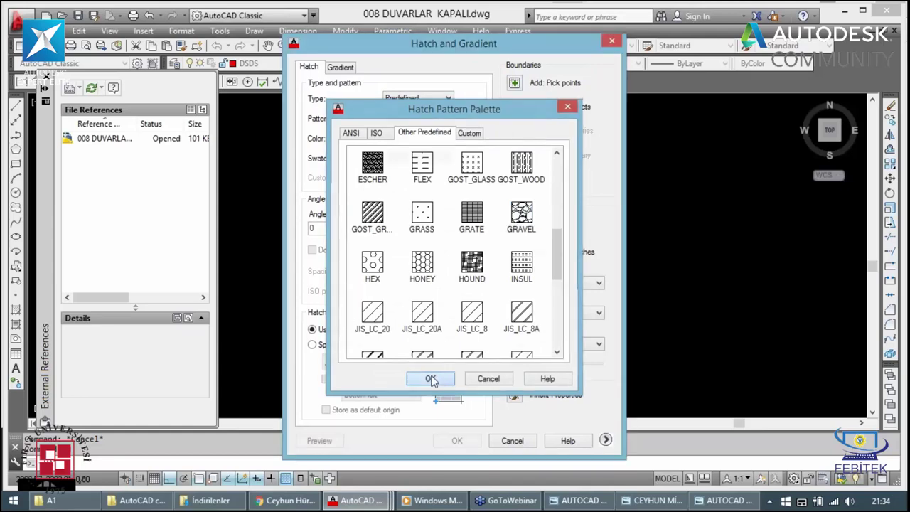
Step: Pick points inside every wall and apply the green GRAVEL hatch
left_click(514, 84)
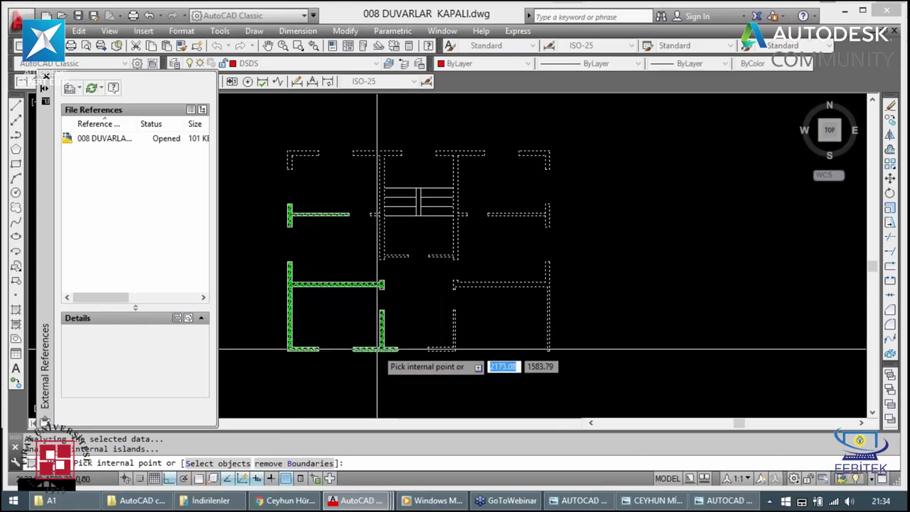
key("Return")
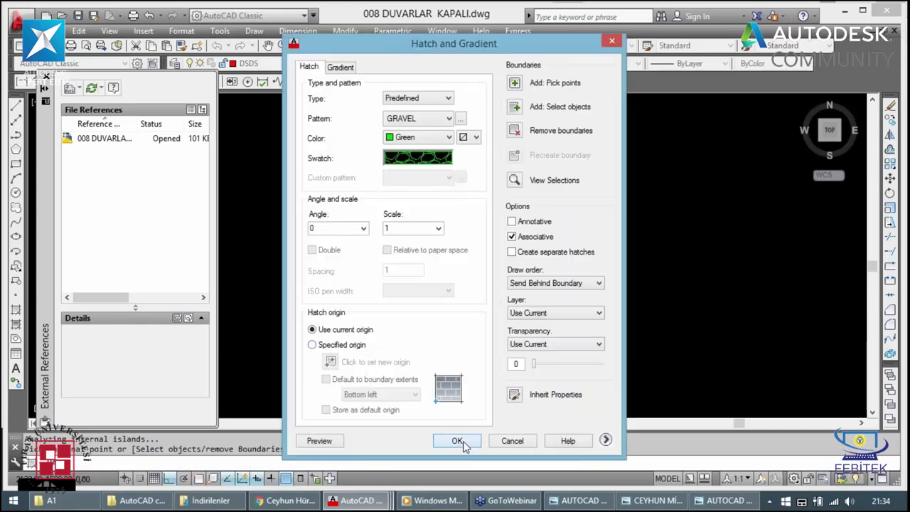
left_click(457, 441)
key("Escape")
key("Escape")
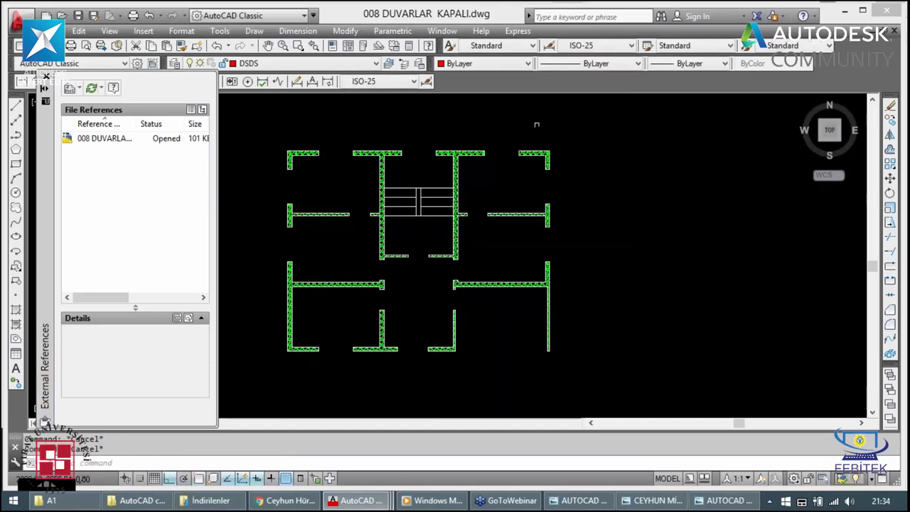
Step: Try attaching 008 DUVARLAR KAPALI as a DWG reference, which fails as invalid
left_click(47, 77)
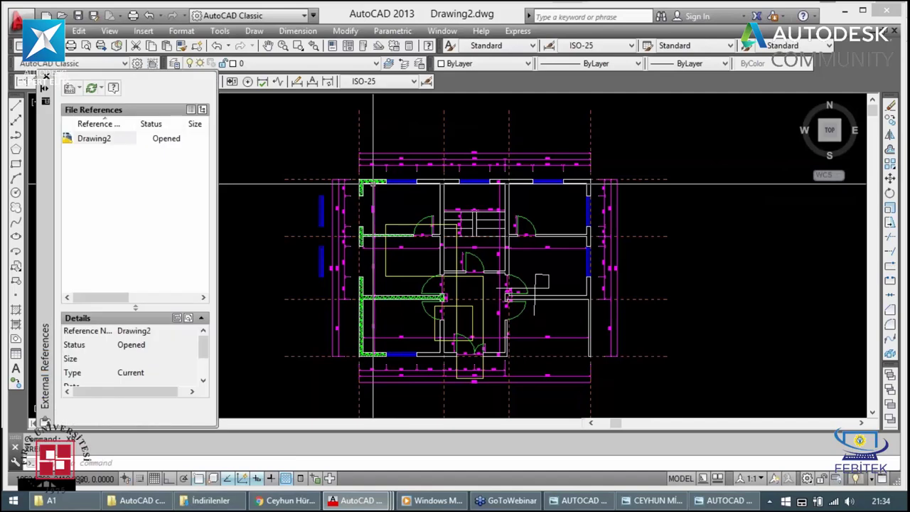
left_click(69, 88)
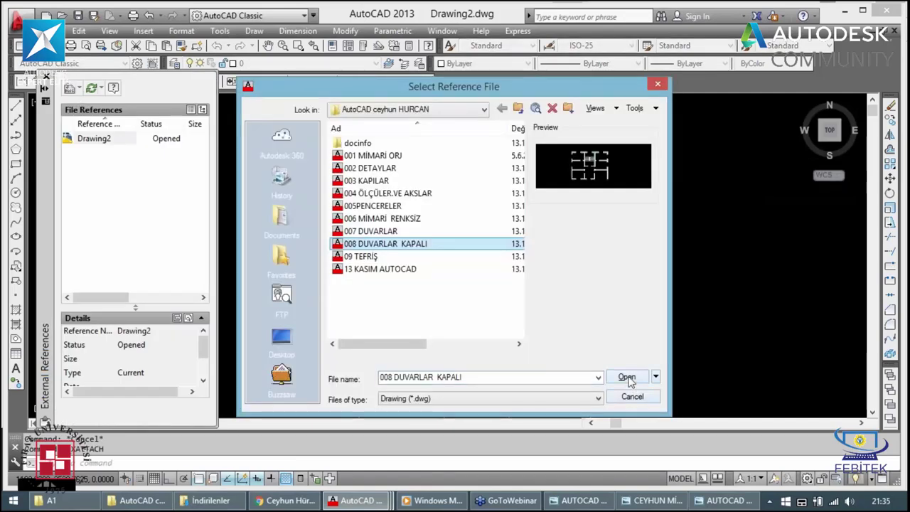
left_click(628, 381)
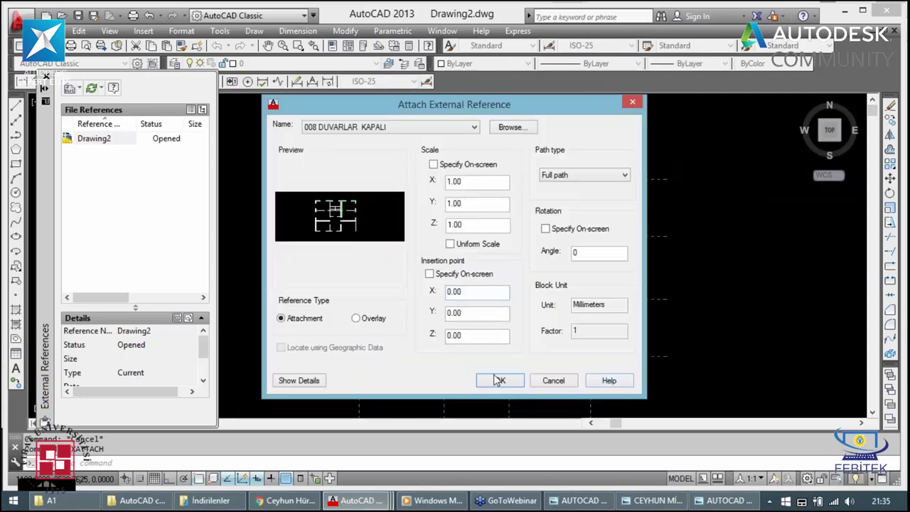
left_click(494, 379)
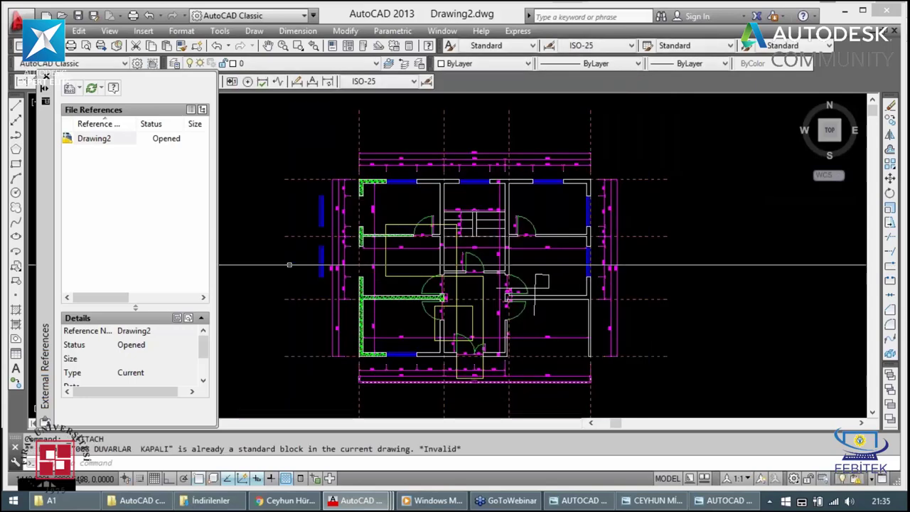
scroll(341, 156, "down", 4)
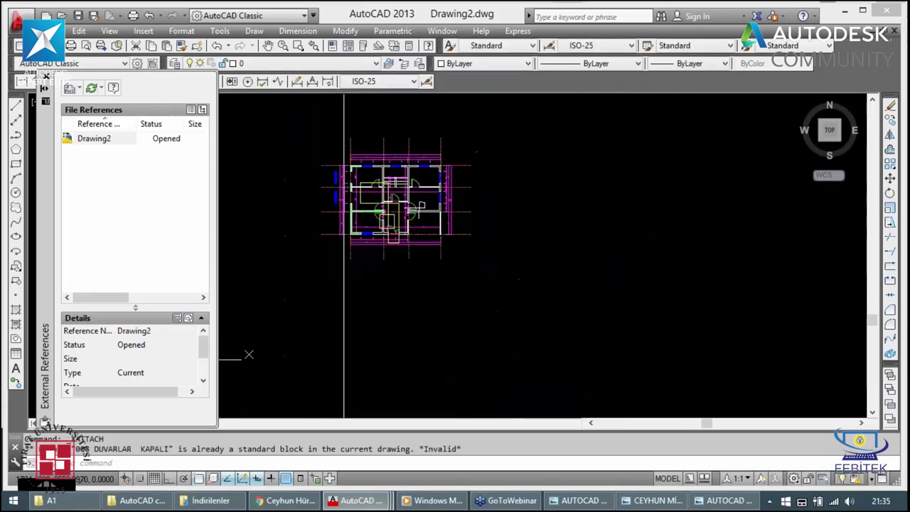
key("Escape")
key("Escape")
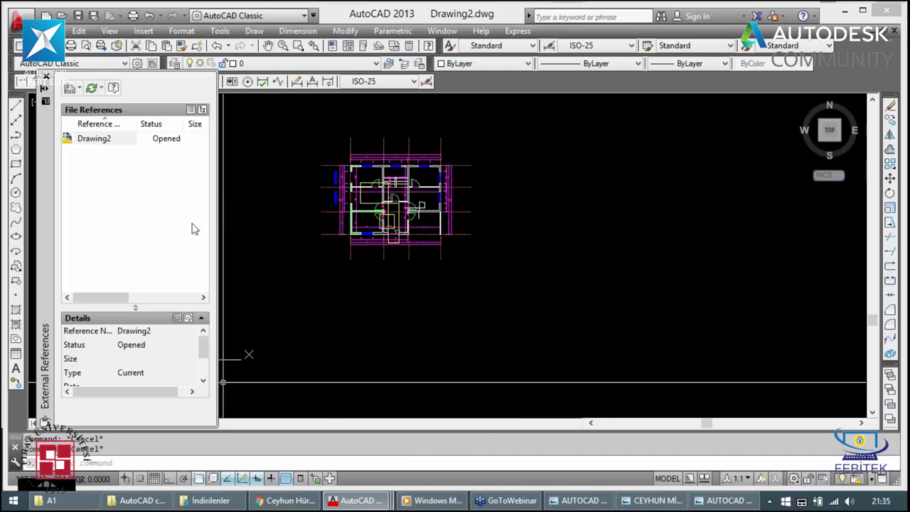
type("lp")
key("Return")
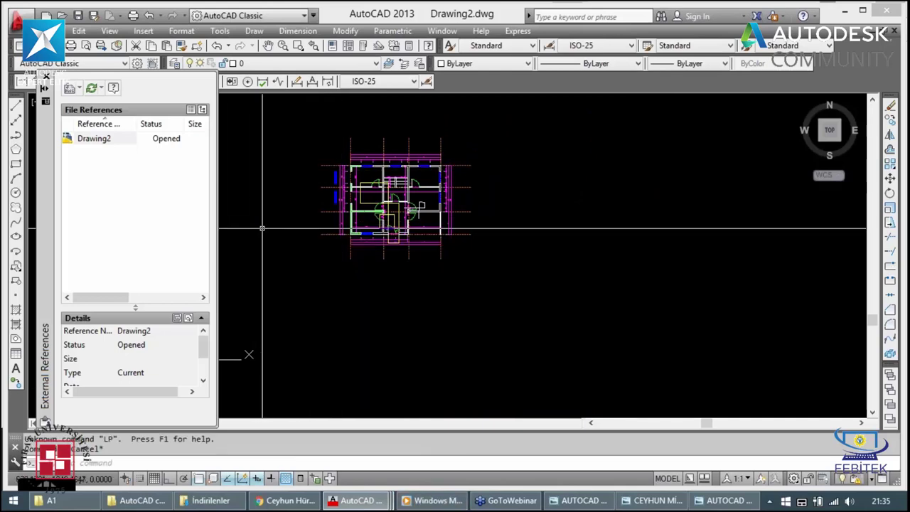
key("Escape")
key("Escape")
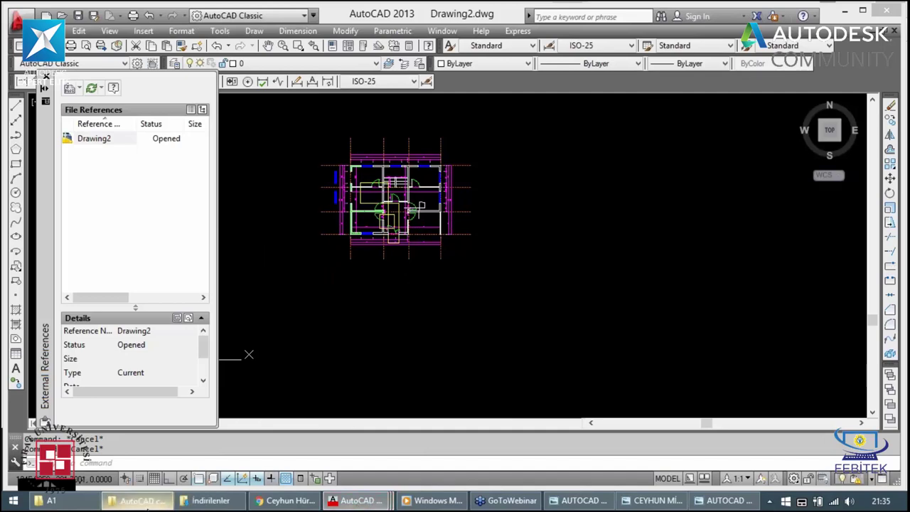
Step: Rename the walls file to 008 DUVARLAR KAPALI 0101 and close the folder window
left_click(143, 501)
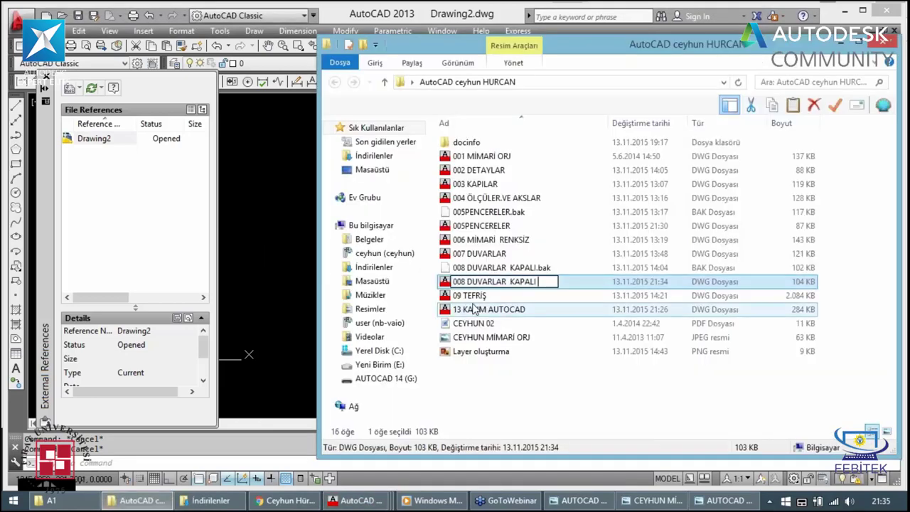
type(" 0101")
key("Return")
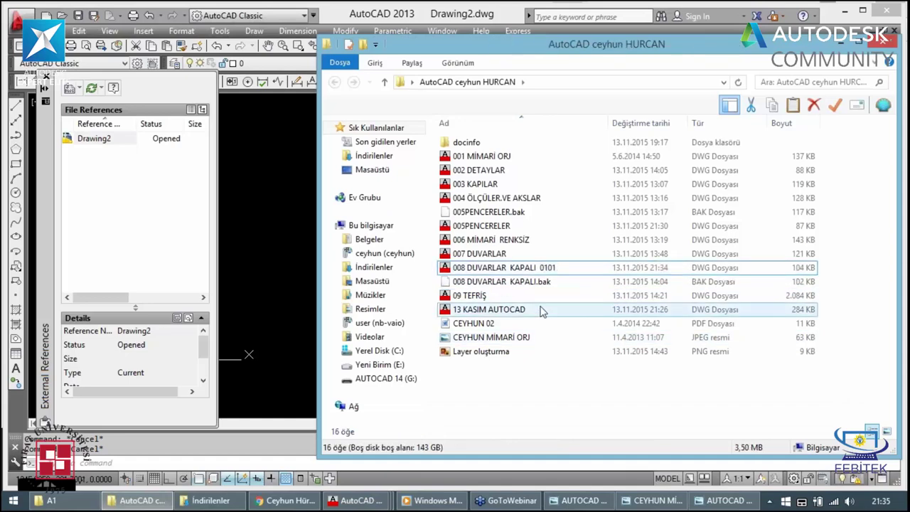
left_click(882, 41)
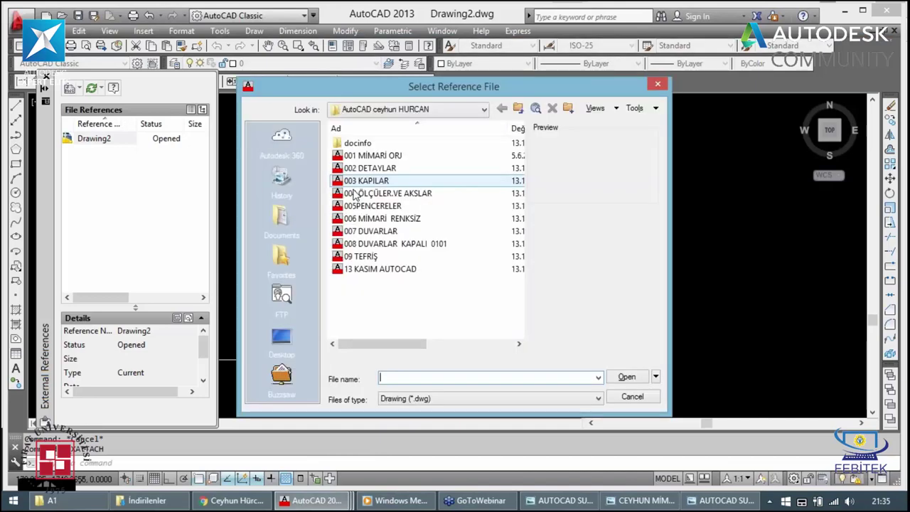
Step: Attach 008 DUVARLAR KAPALI 0101 as an external reference into Drawing2
left_click(386, 244)
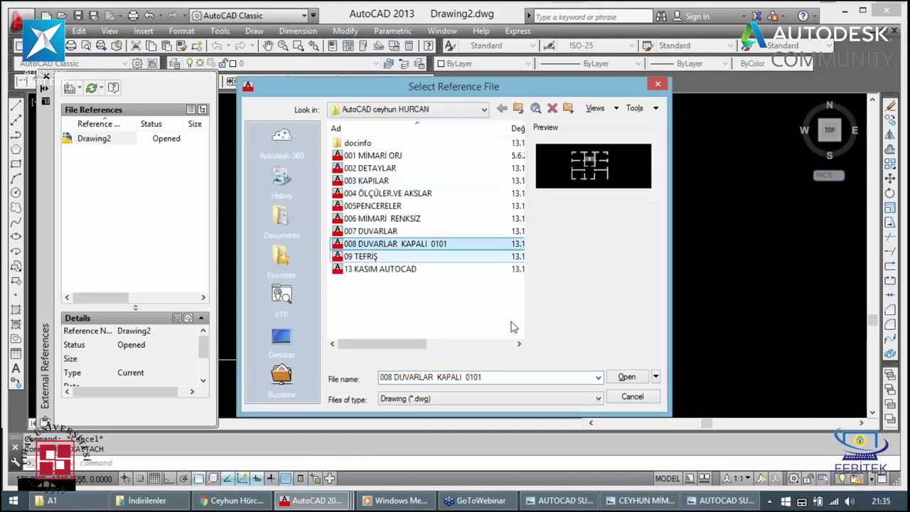
left_click(634, 381)
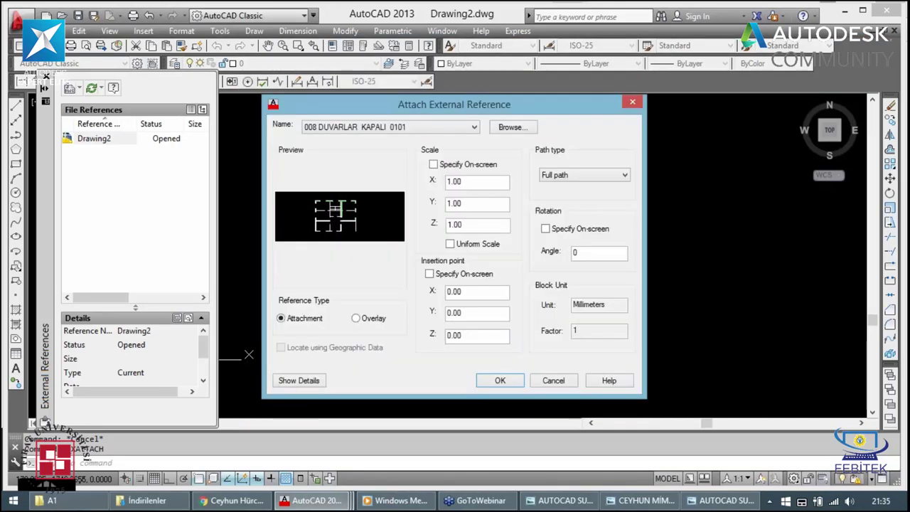
left_click(505, 381)
key("Escape")
key("Escape")
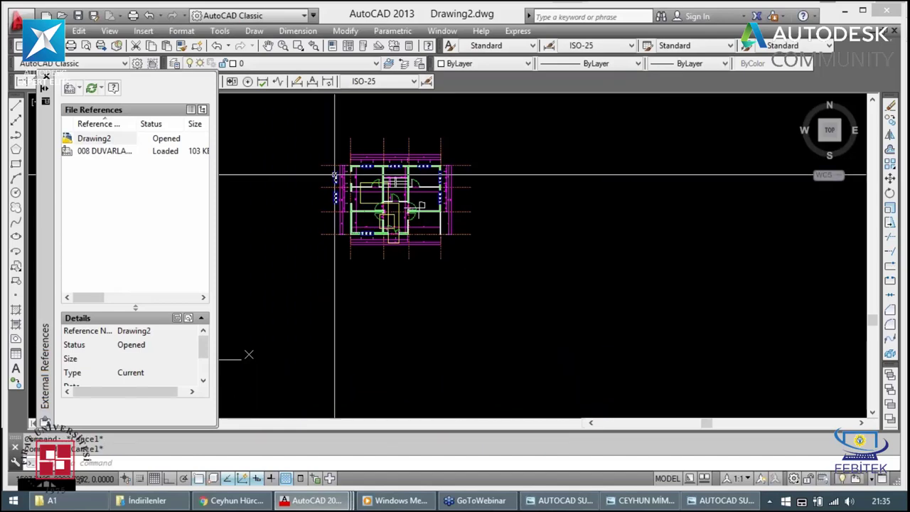
scroll(388, 190, "up", 5)
scroll(492, 168, "up", 4)
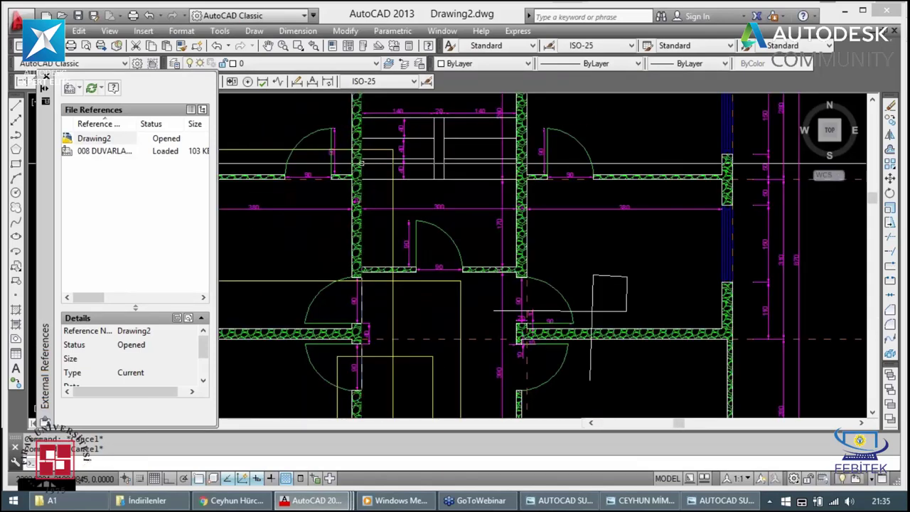
scroll(492, 168, "down", 2)
scroll(492, 168, "up", 2)
scroll(491, 167, "up", 2)
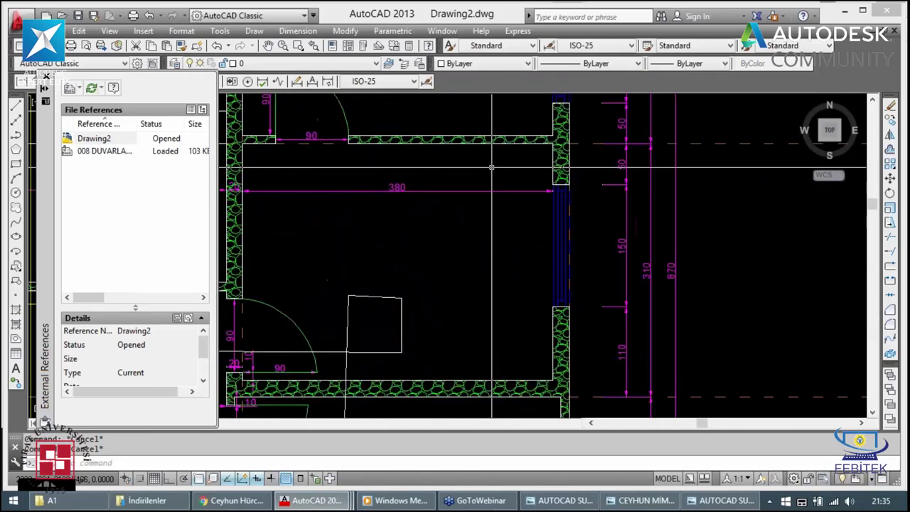
left_click(477, 220)
scroll(506, 229, "down", 3)
scroll(325, 249, "down", 3)
key("Escape")
scroll(269, 152, "up", 4)
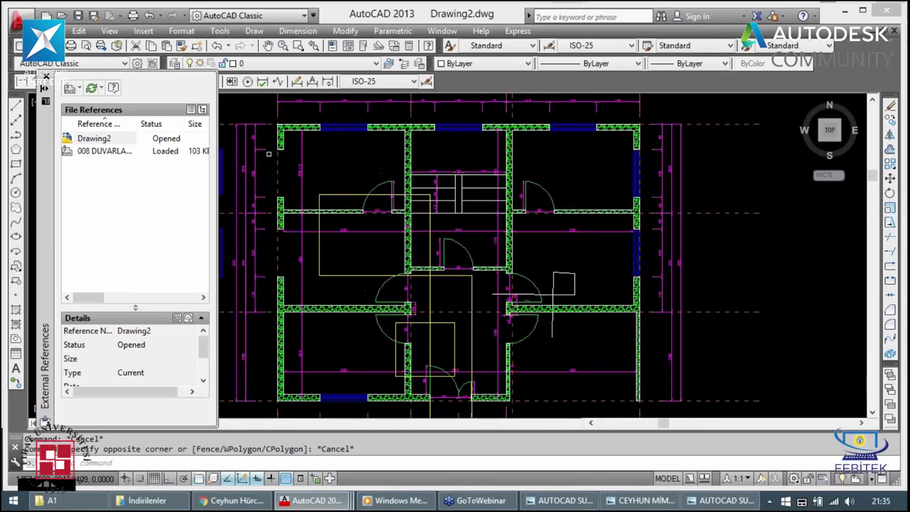
scroll(269, 153, "down", 3)
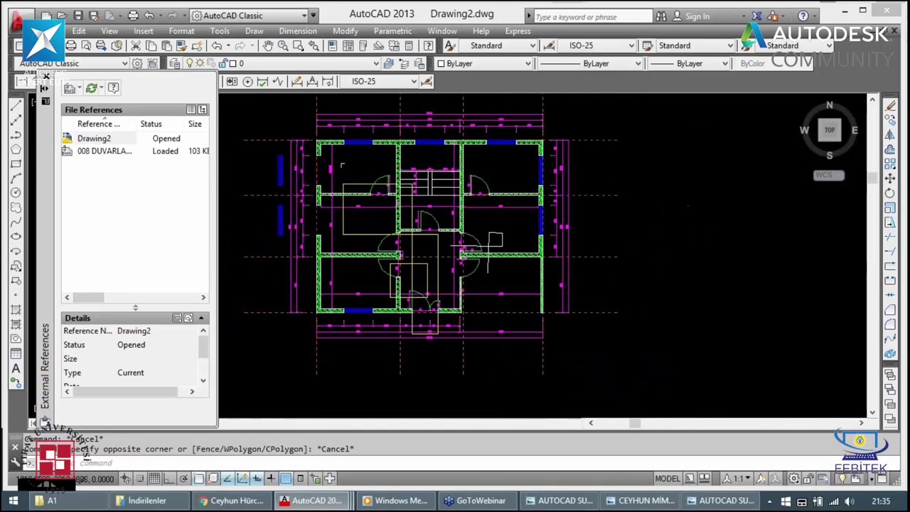
Step: Zoom in and erase the two yellow rectangles and the small white lines
type("z")
key("Return")
left_click(265, 334)
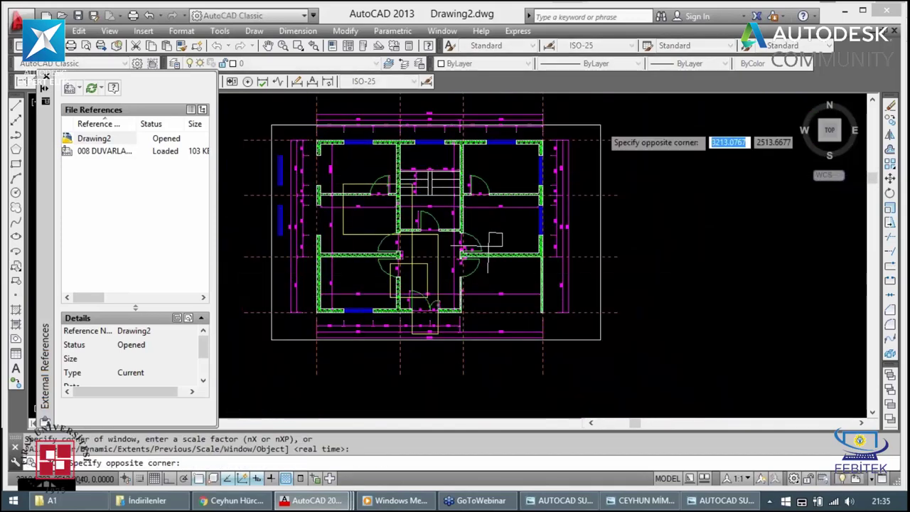
left_click(611, 139)
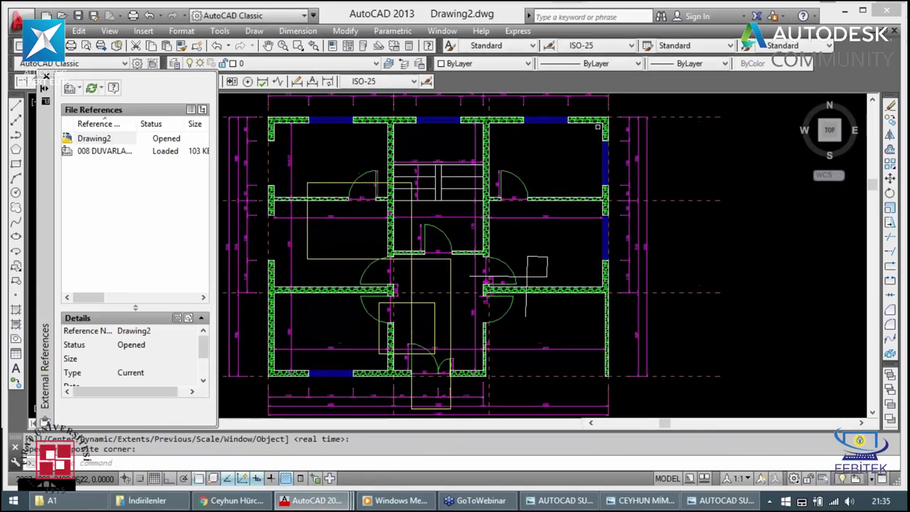
key("Escape")
key("Escape")
left_click(435, 327)
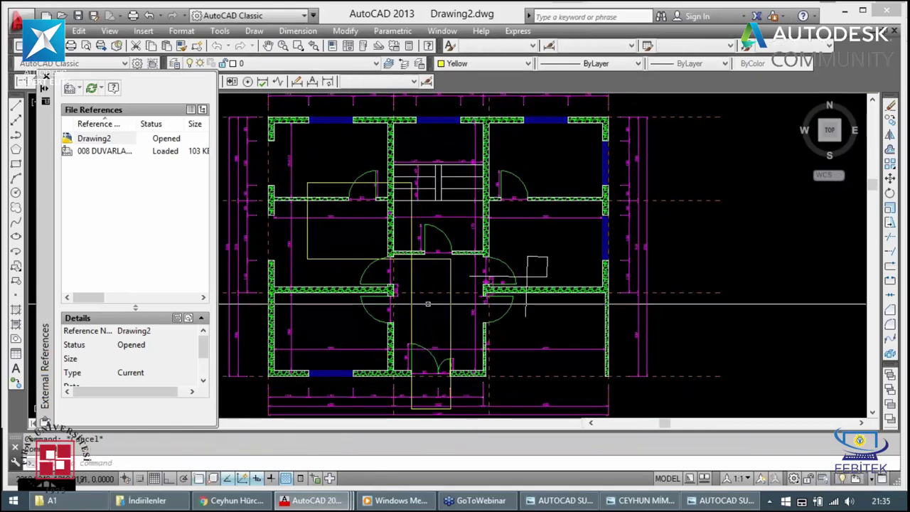
key("Delete")
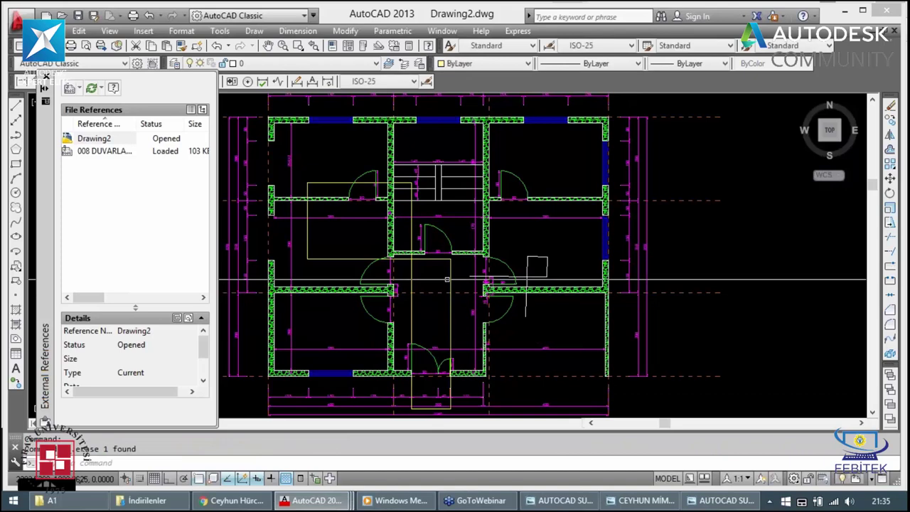
left_click(450, 280)
key("Delete")
left_click(473, 261)
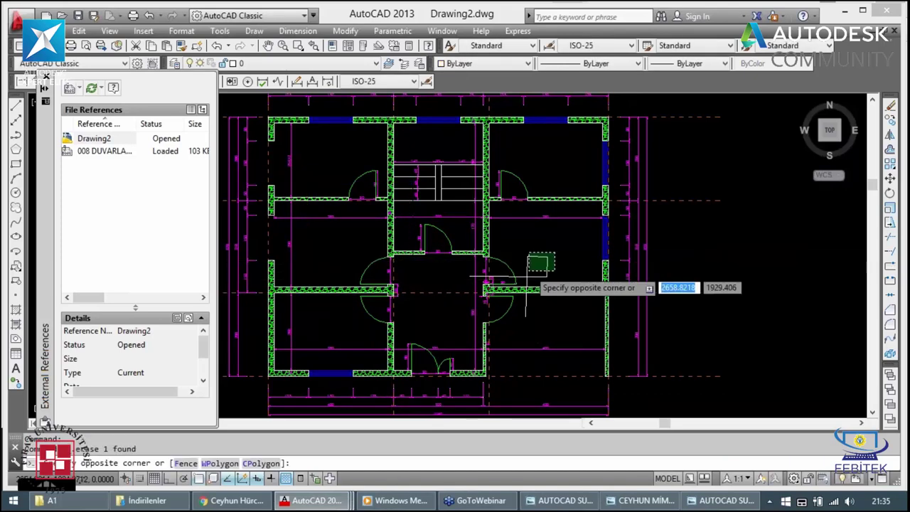
left_click(526, 284)
key("Delete")
Step: Zoom window around the whole floor plan
scroll(476, 269, "down", 5)
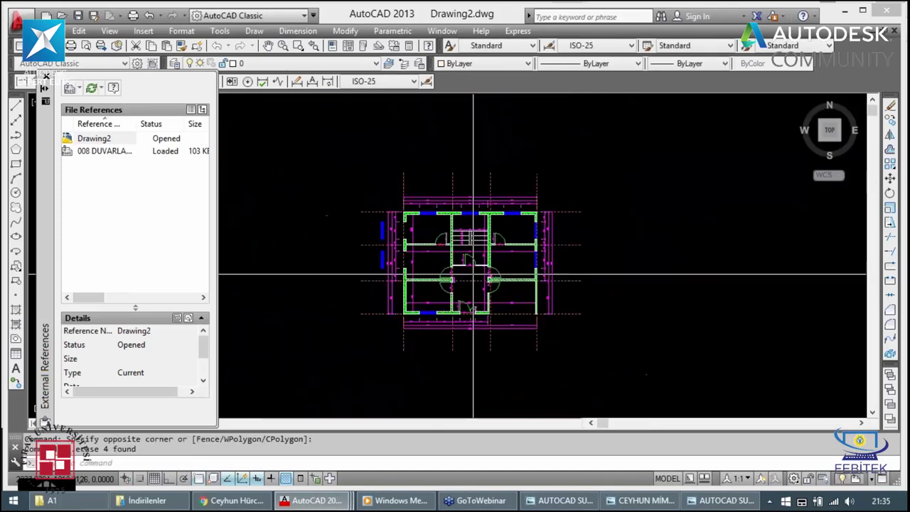
type("z")
key("Return")
left_click(379, 342)
left_click(694, 146)
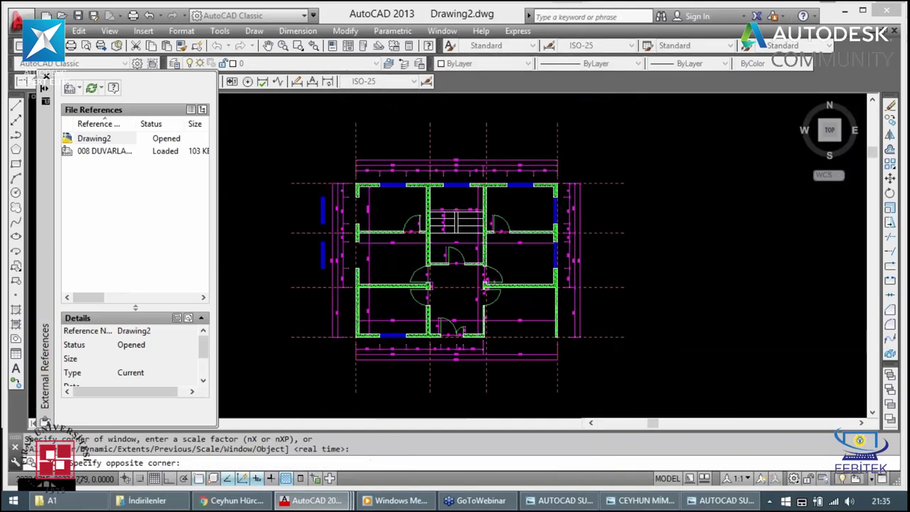
scroll(448, 241, "up", 2)
scroll(448, 241, "up", 1)
left_click(104, 151)
right_click(104, 151)
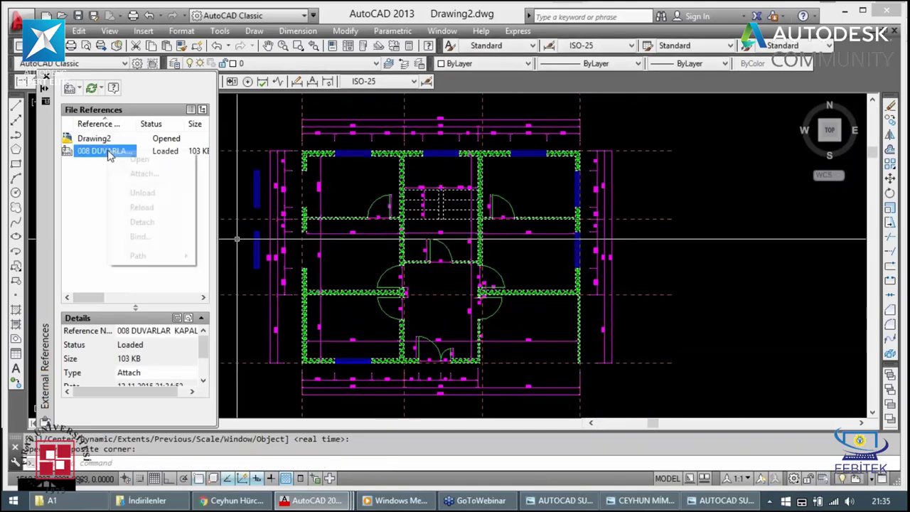
left_click(139, 237)
left_click(519, 239)
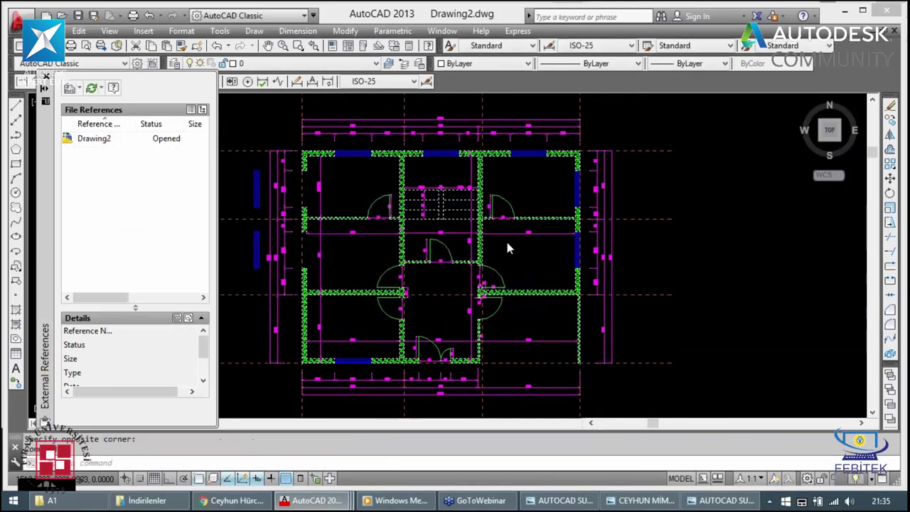
left_click(46, 77)
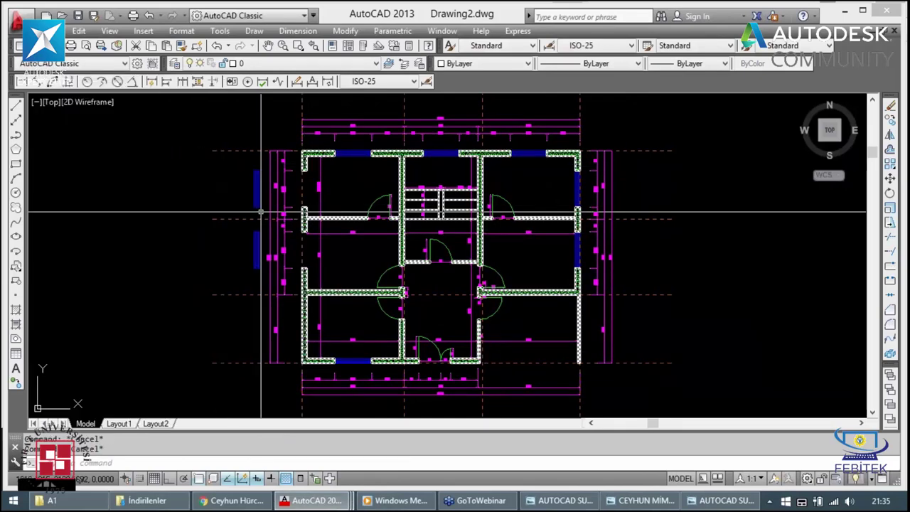
key("Escape")
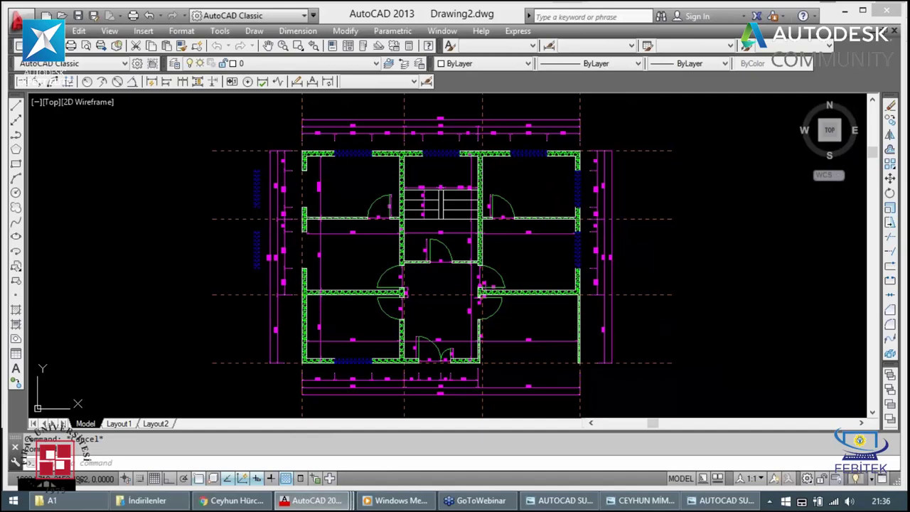
key("z")
key("Return")
left_click(256, 239)
key("Escape")
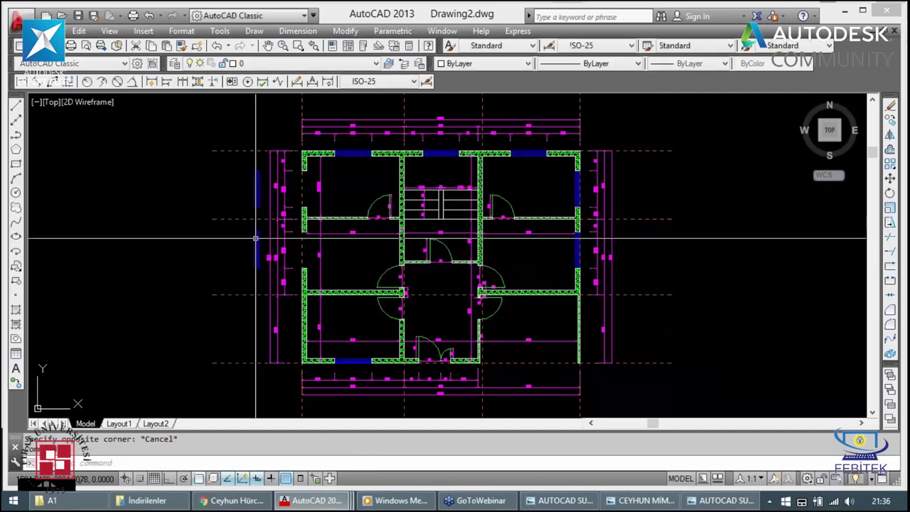
left_click(256, 238)
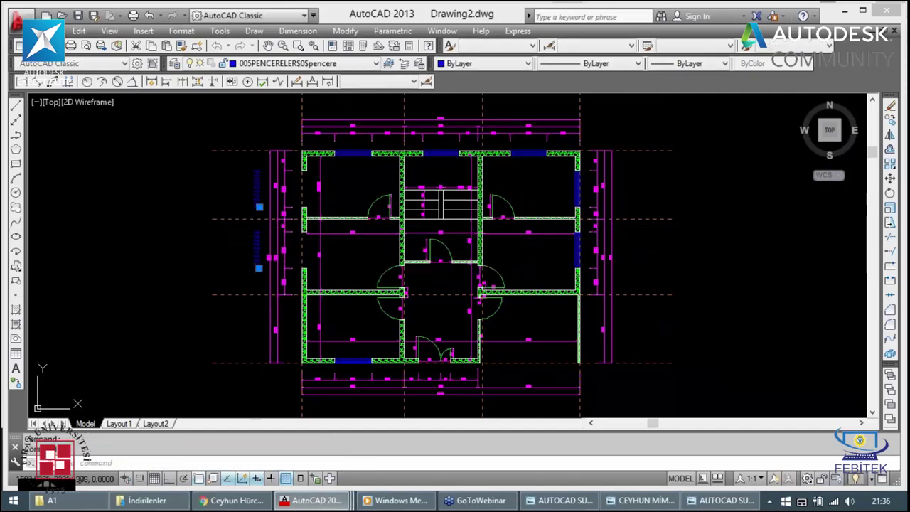
key("m")
key("Return")
scroll(249, 184, "up", 5)
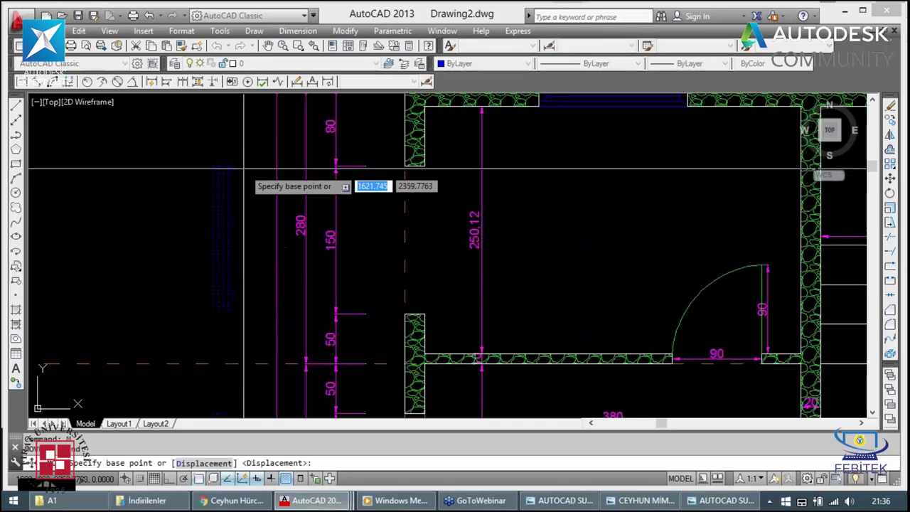
left_click(424, 168)
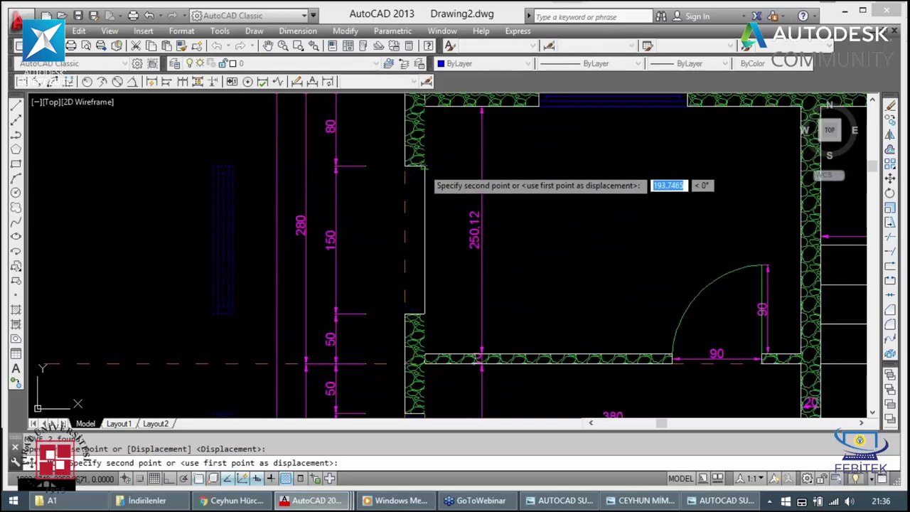
key("Escape")
key("Escape")
scroll(398, 192, "down", 2)
scroll(388, 200, "down", 2)
scroll(388, 199, "down", 2)
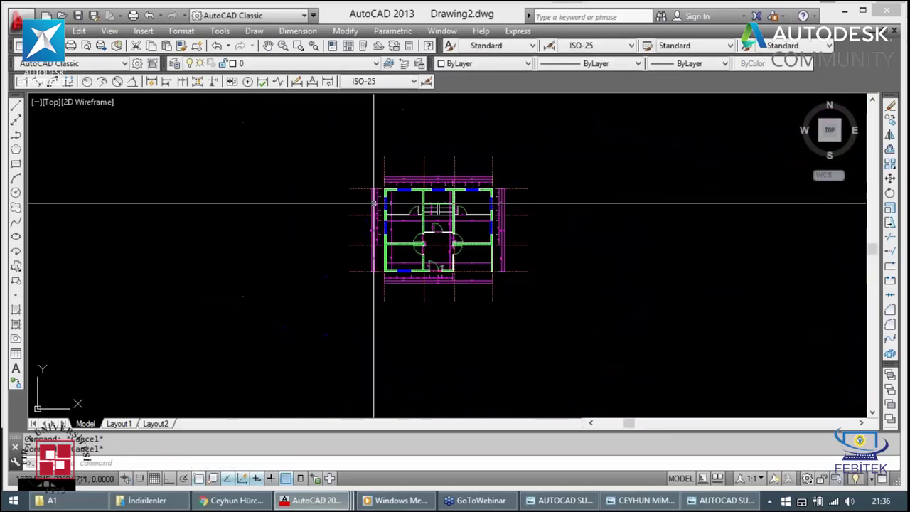
key("z")
key("Return")
left_click(356, 295)
left_click(515, 172)
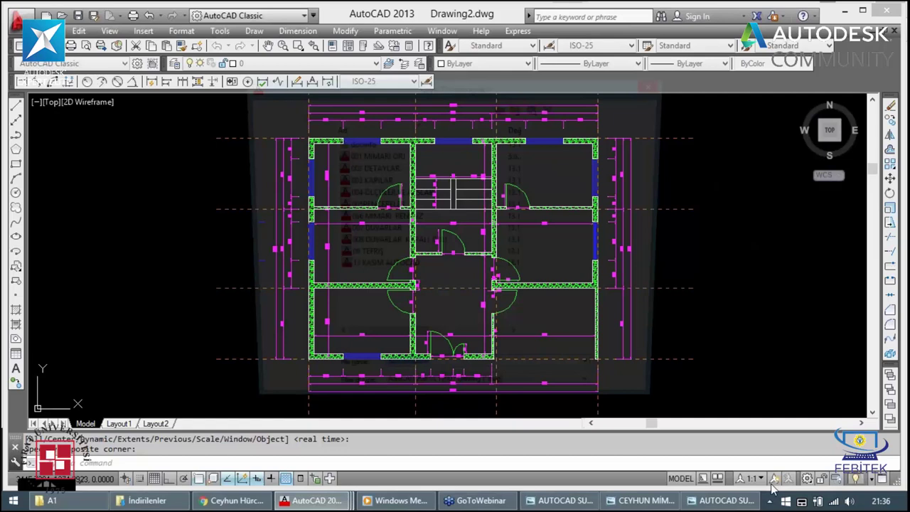
Step: Save the floor plan under the file name DFDS
type("DFDS")
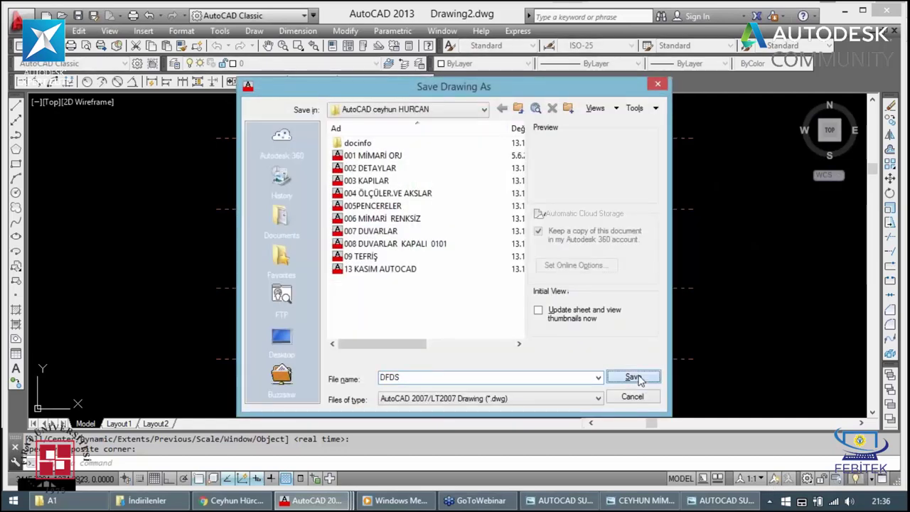
left_click(633, 377)
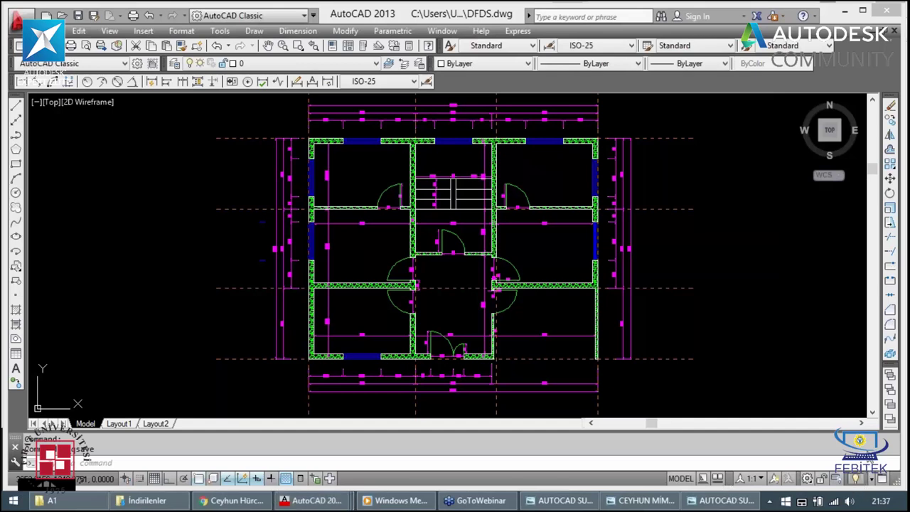
left_click(193, 306)
left_click(190, 290)
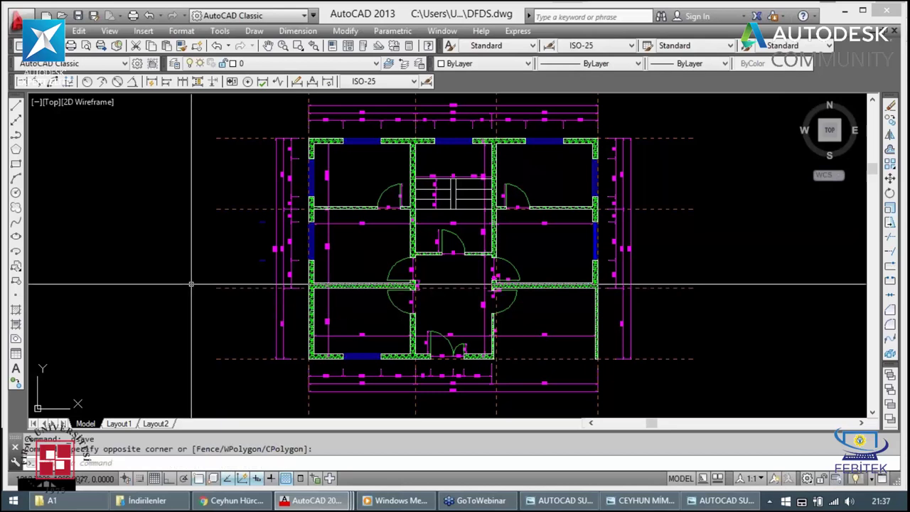
left_click(367, 357)
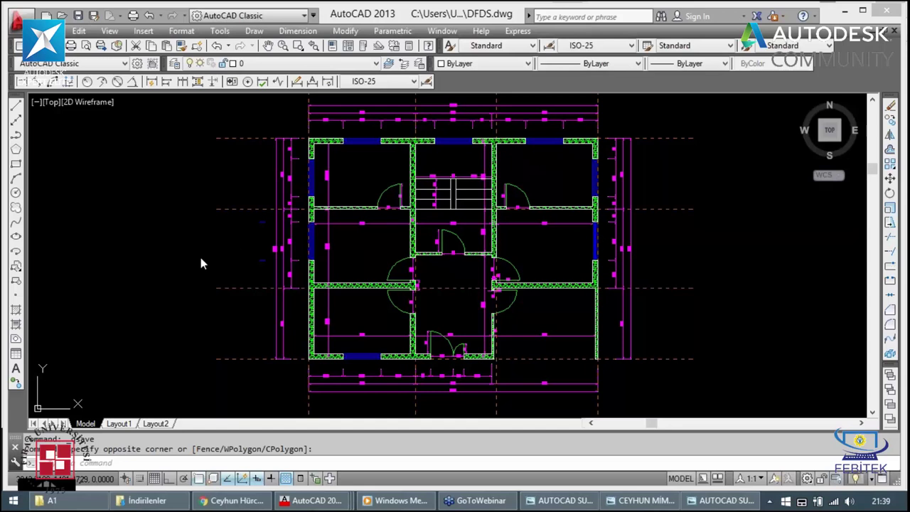
Step: In Options > Open and Save, change the automatic save interval from 10 to 3 minutes
type("OP")
key("Return")
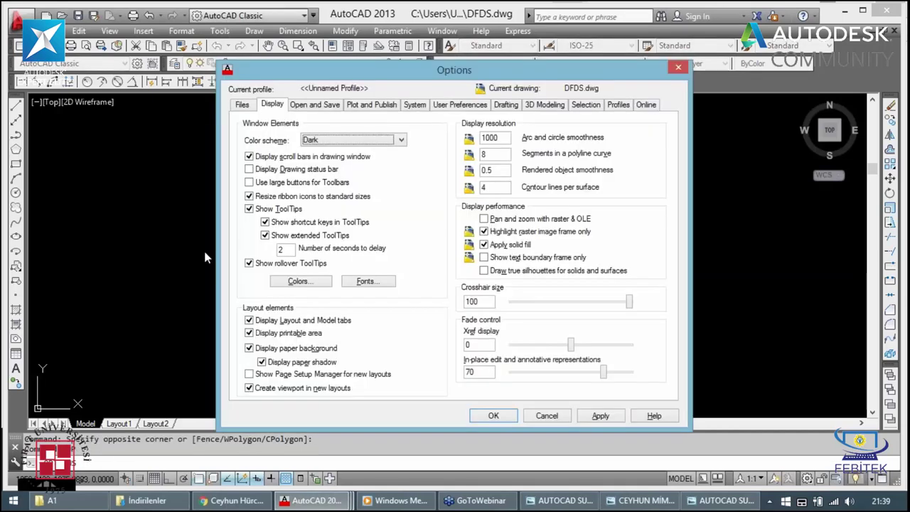
mouse_move(378, 77)
left_mouse_down()
mouse_move(181, 64)
mouse_move(173, 48)
left_mouse_up()
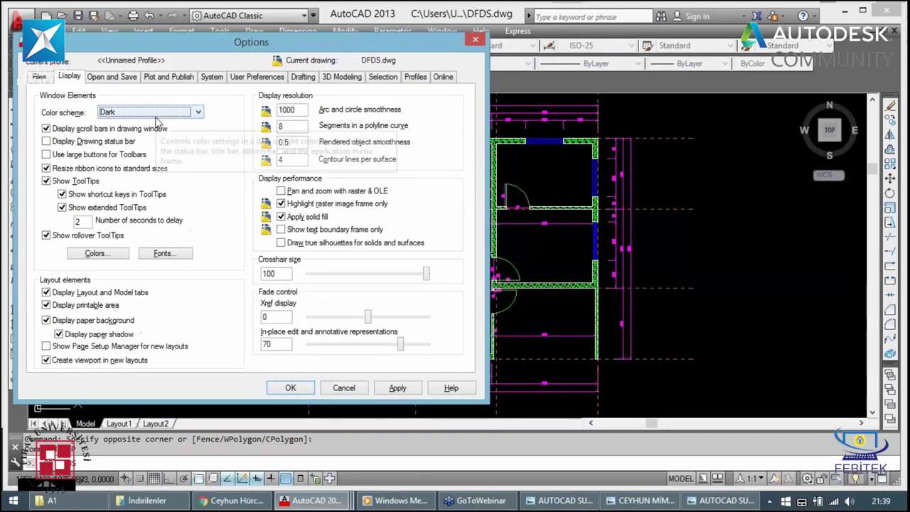
left_click(112, 79)
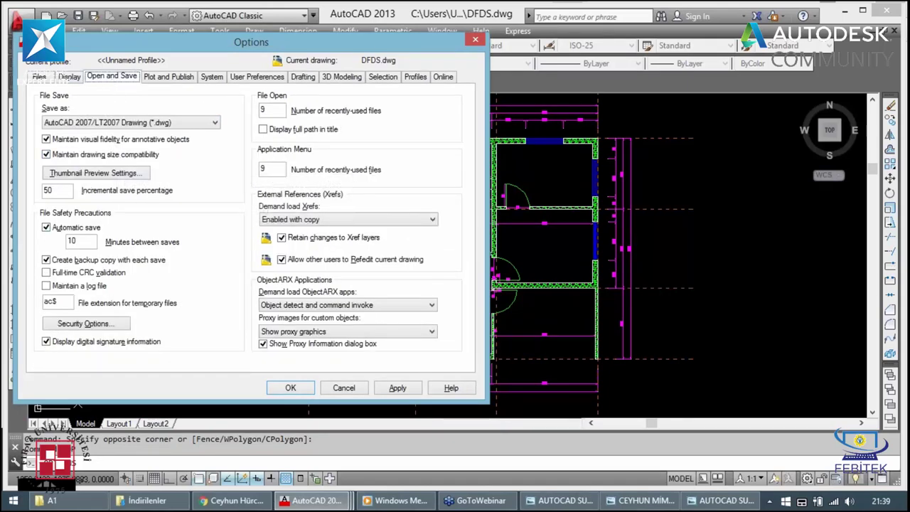
double_click(71, 242)
type("3")
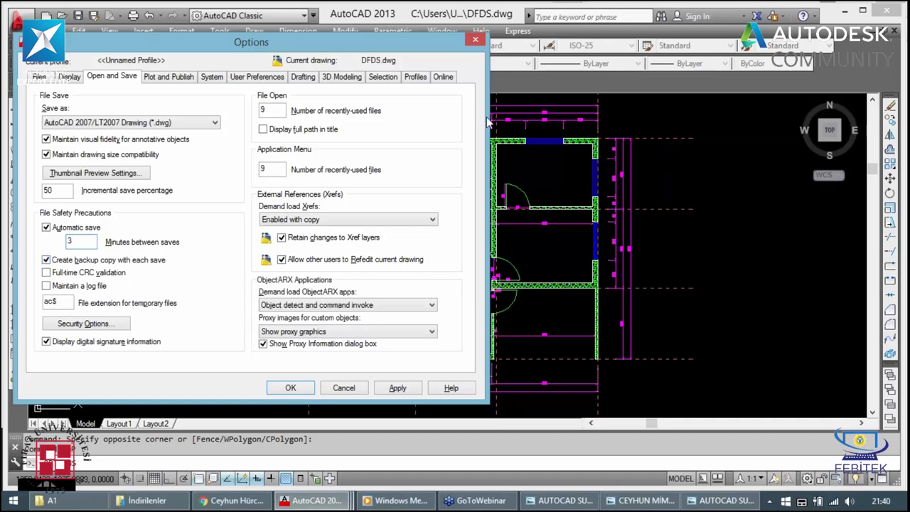
left_click(475, 41)
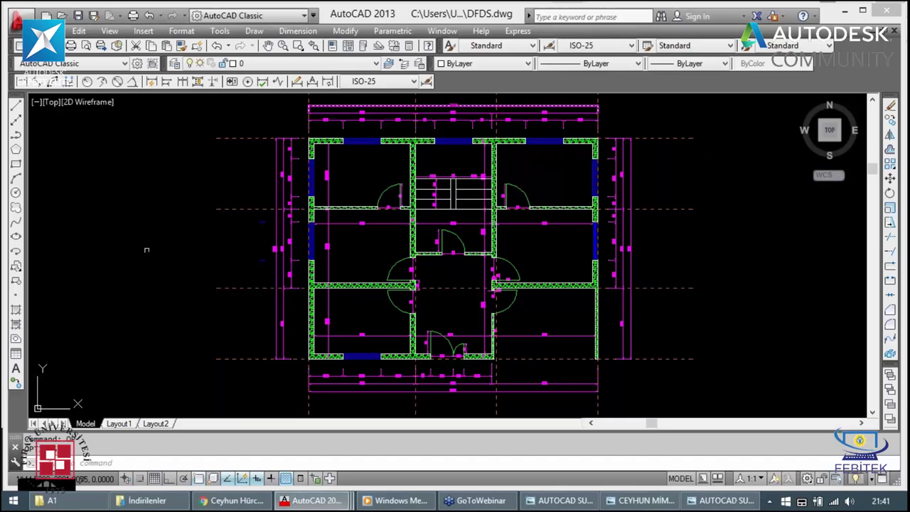
Step: Draw two slanted lines to the left of the floor plan
left_click(107, 220)
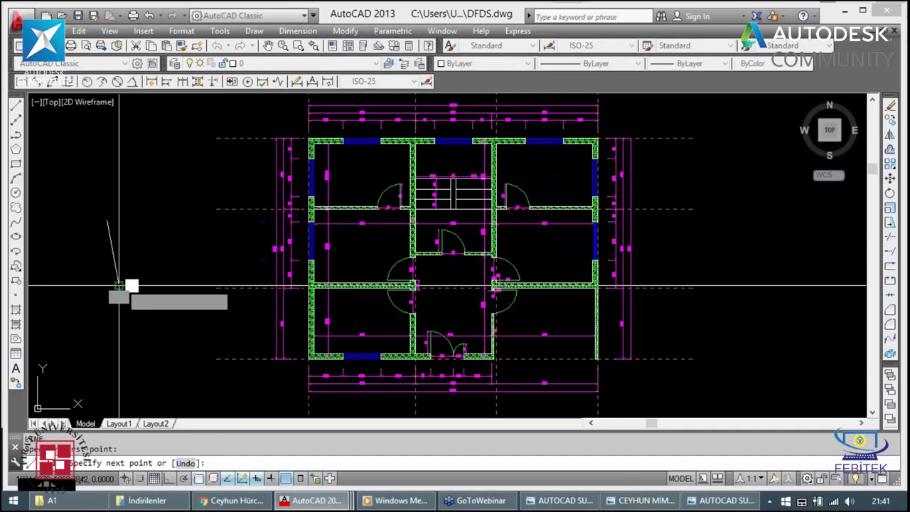
left_click(119, 285)
key("Escape")
key("Return")
left_click(195, 226)
left_click(166, 277)
key("Escape")
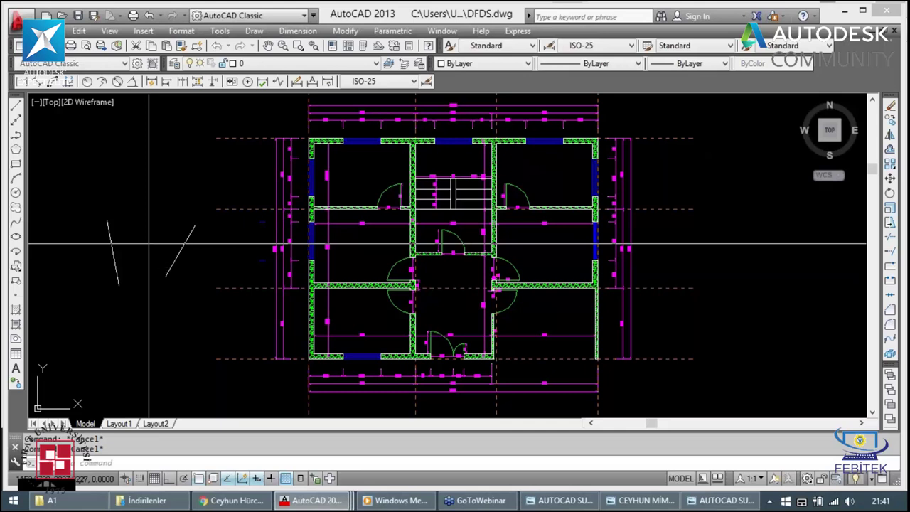
Step: Draw a vertical line starting at the M2P midpoint between the two slanted lines
key("Return")
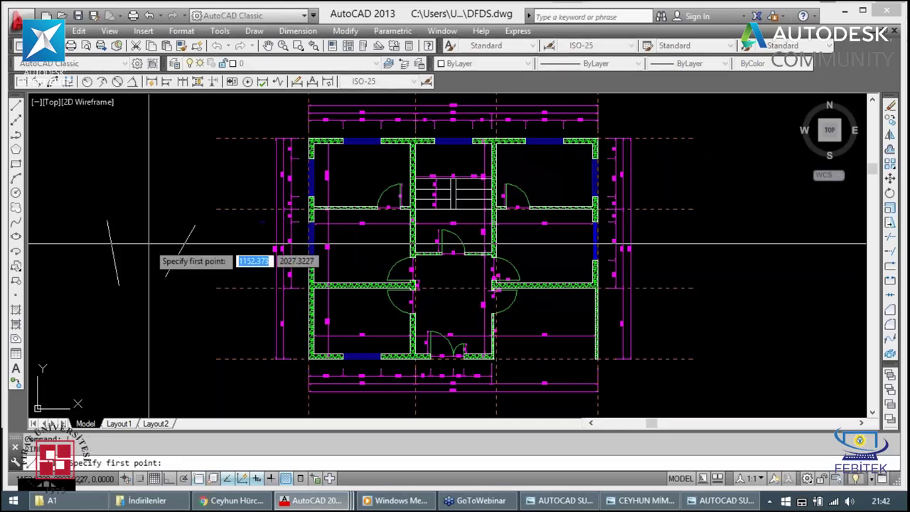
type("M2P")
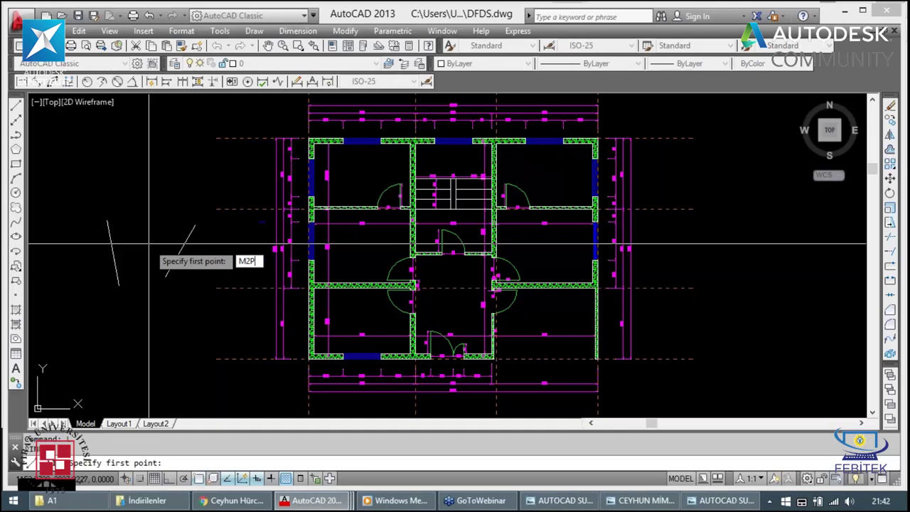
key("Return")
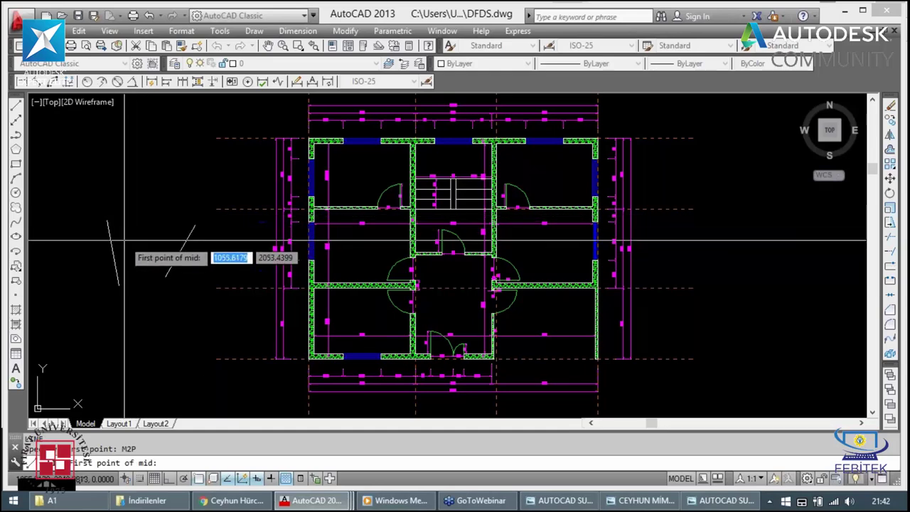
left_click(121, 258)
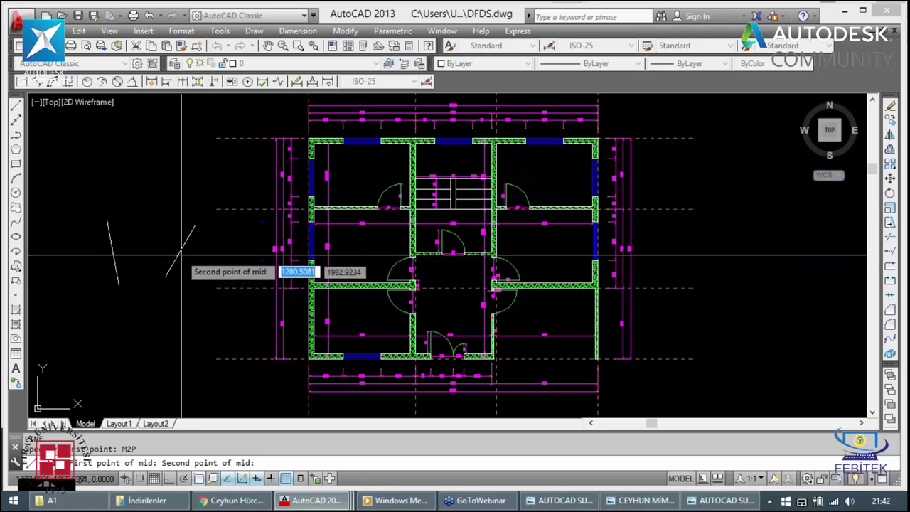
left_click(180, 252)
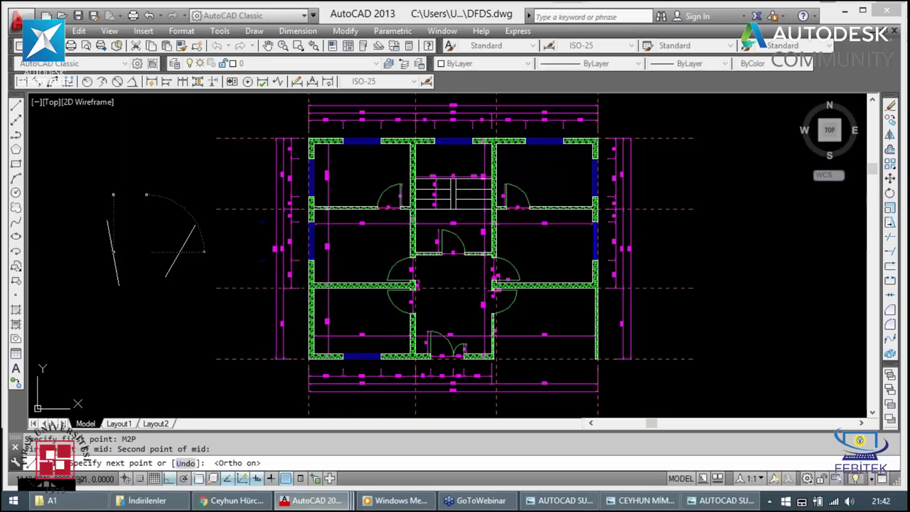
left_click(146, 194)
key("Escape")
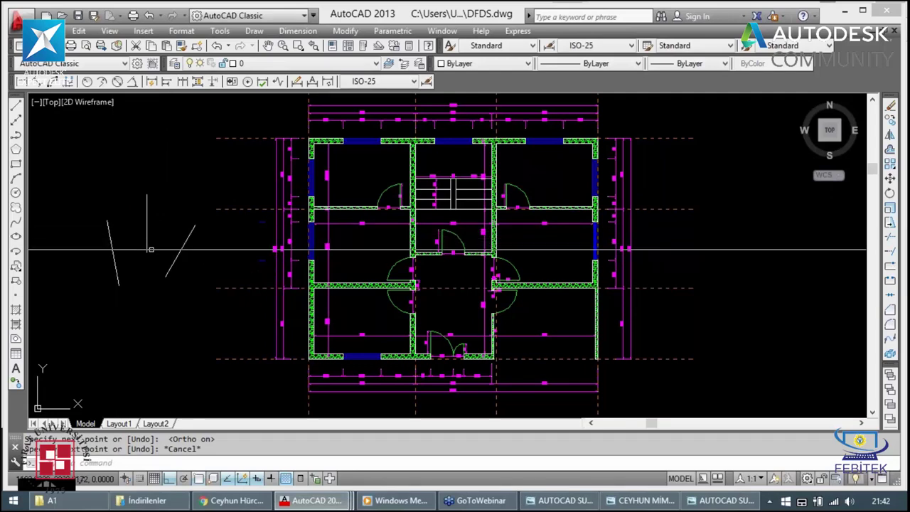
key("Escape")
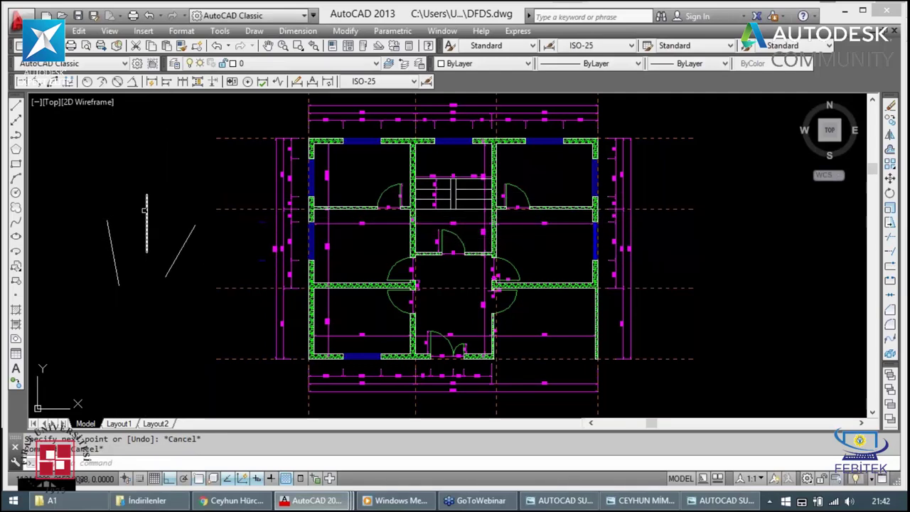
type("c")
key("Return")
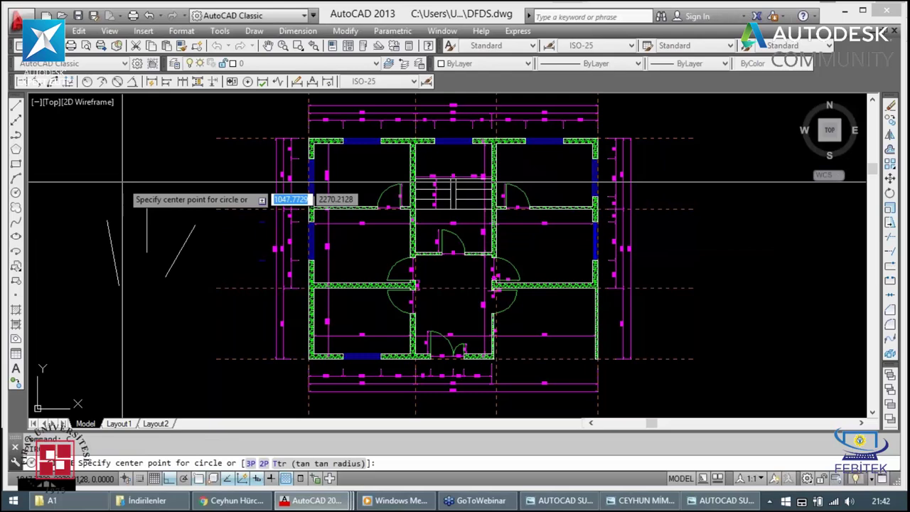
Step: Draw two circles above the slanted lines beside the plan
left_click(119, 165)
left_click(121, 187)
key("Return")
left_click(189, 174)
left_click(179, 191)
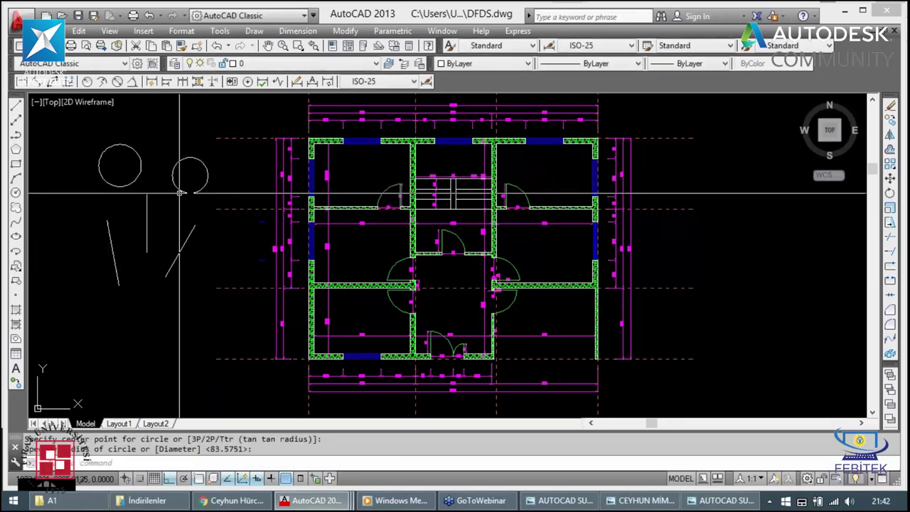
key("Escape")
Step: Draw a smaller circle centred via M2P midway between the two circles
key("Return")
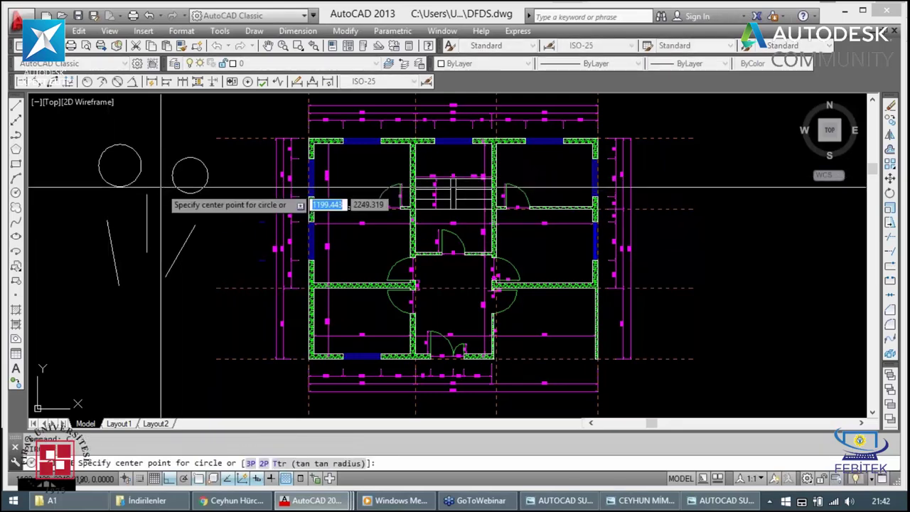
type("m2p")
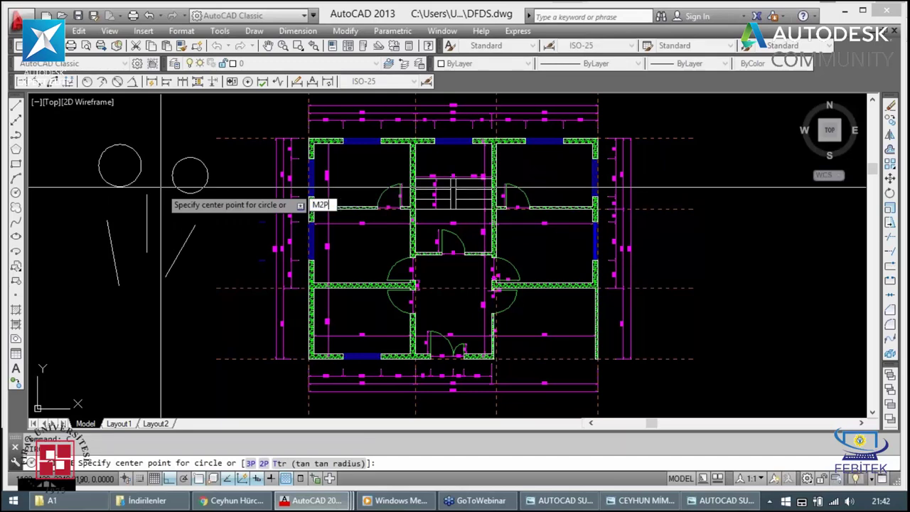
key("Return")
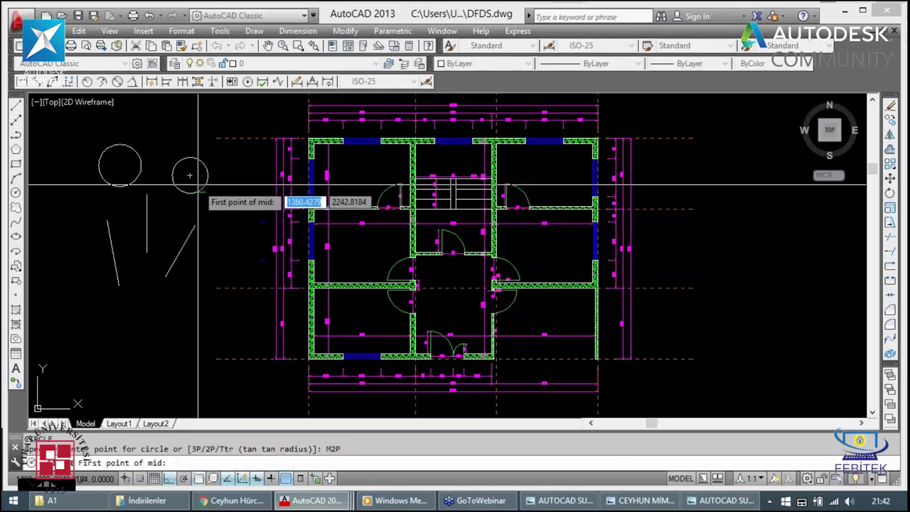
left_click(190, 175)
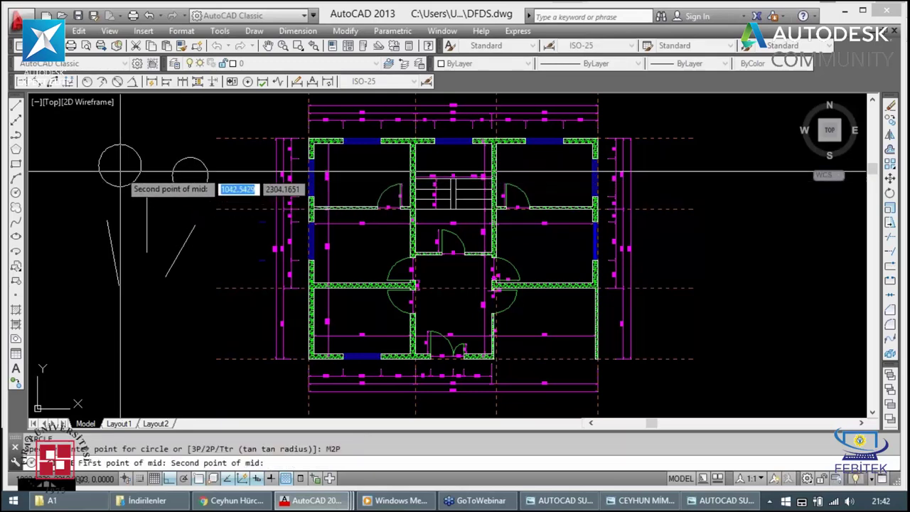
left_click(119, 144)
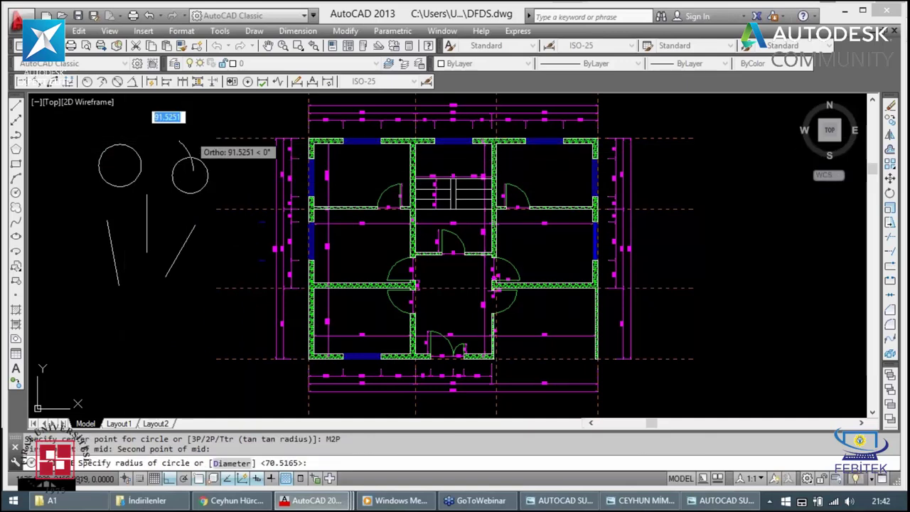
left_click(155, 180)
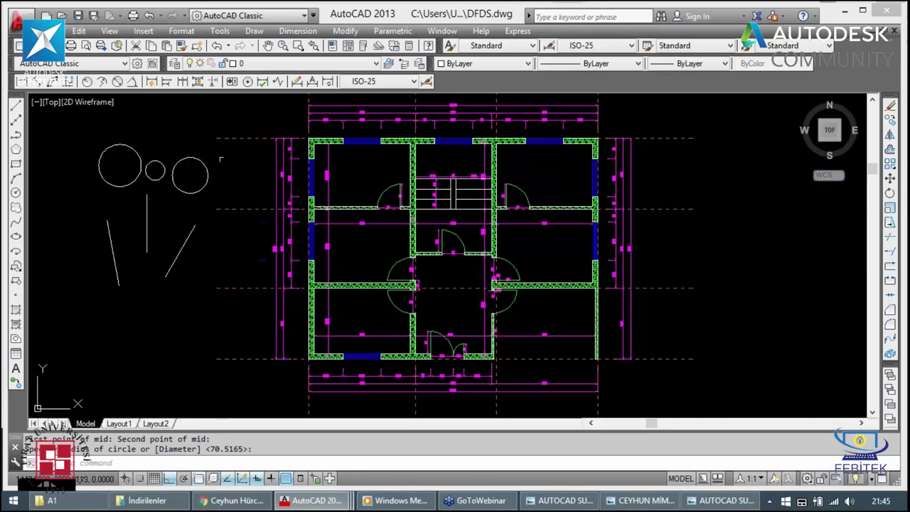
Step: Zoom in on the plan's left wall and its dimensions
left_click(195, 123)
left_click(210, 125)
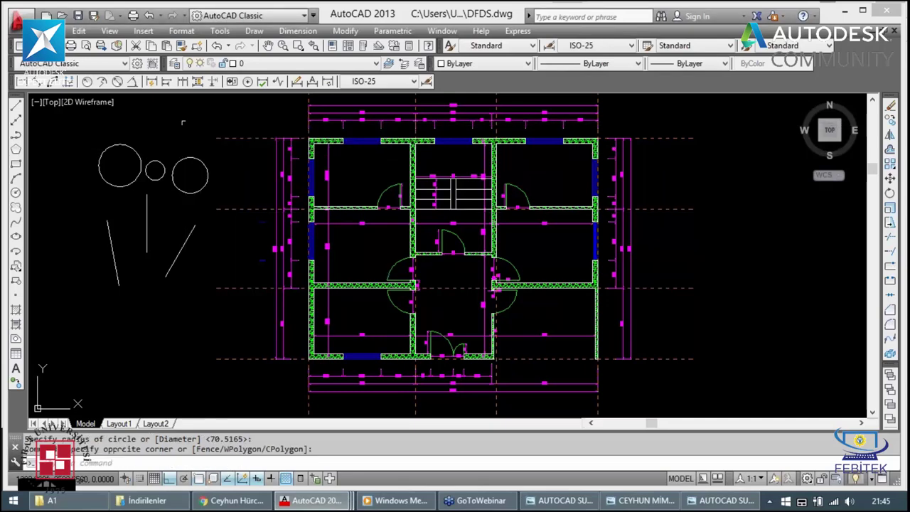
scroll(210, 124, "down", 2)
scroll(206, 149, "down", 3)
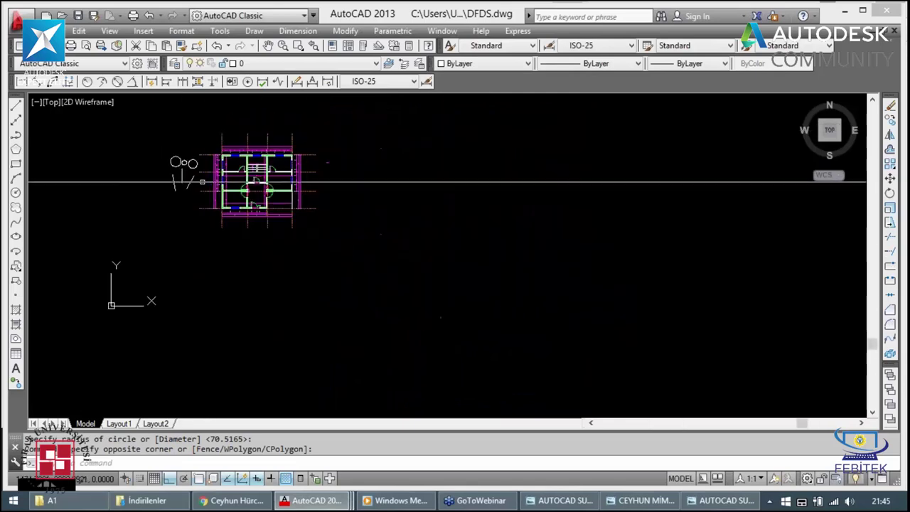
type("z")
key("Return")
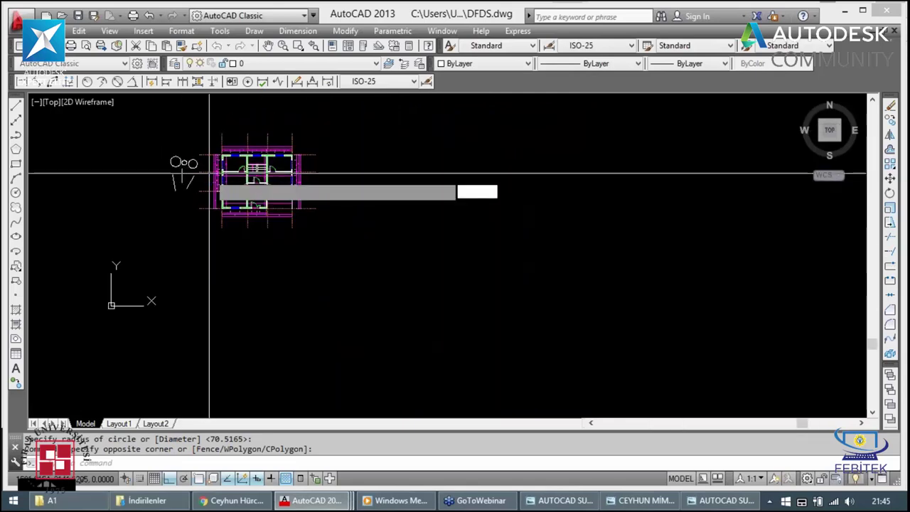
left_click(206, 146)
left_click(277, 213)
scroll(219, 211, "up", 2)
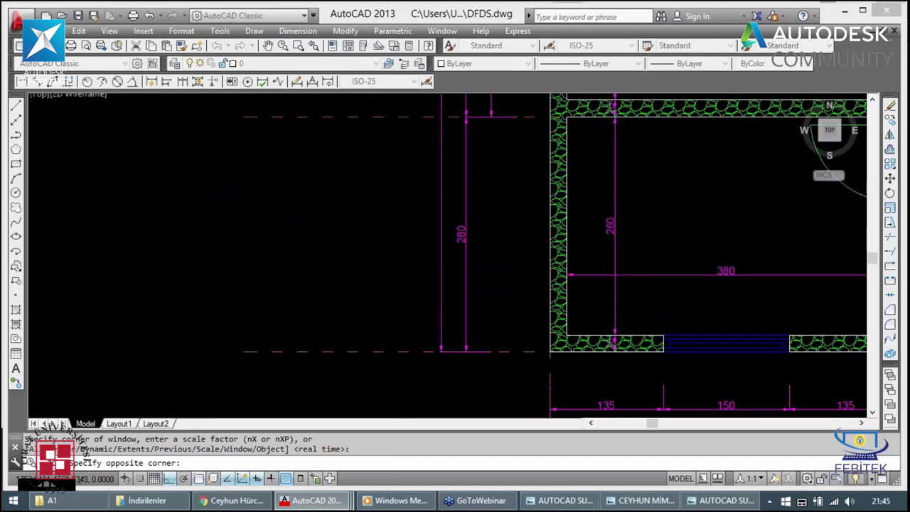
scroll(220, 211, "up", 1)
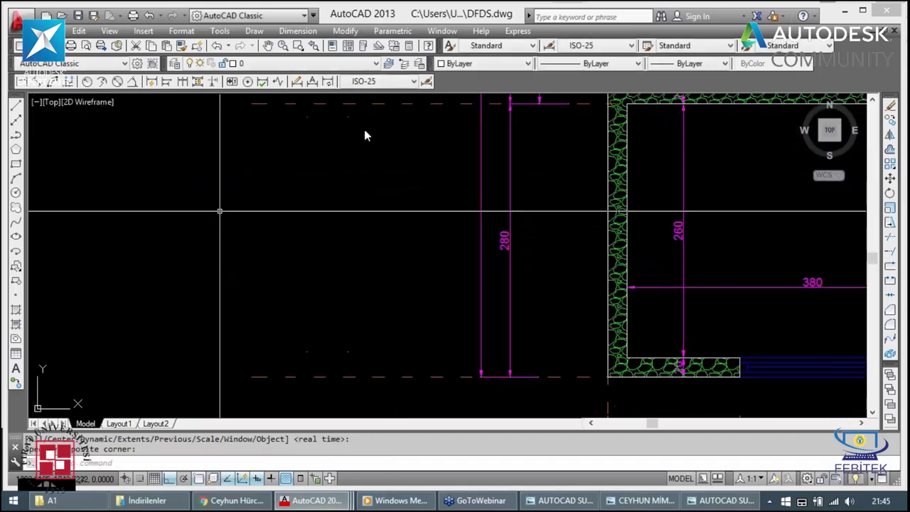
Step: Change the left vertical dimension text from 280 to 960
left_click(505, 240)
double_click(504, 241)
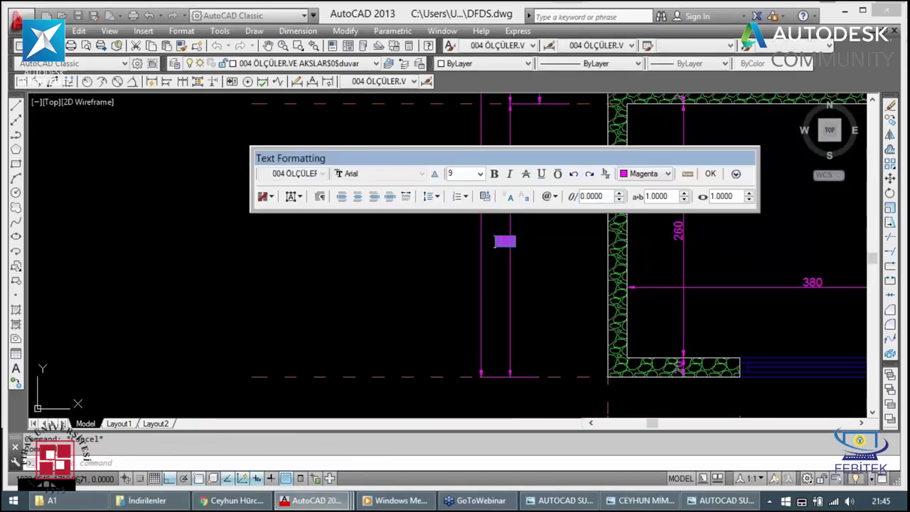
type("960")
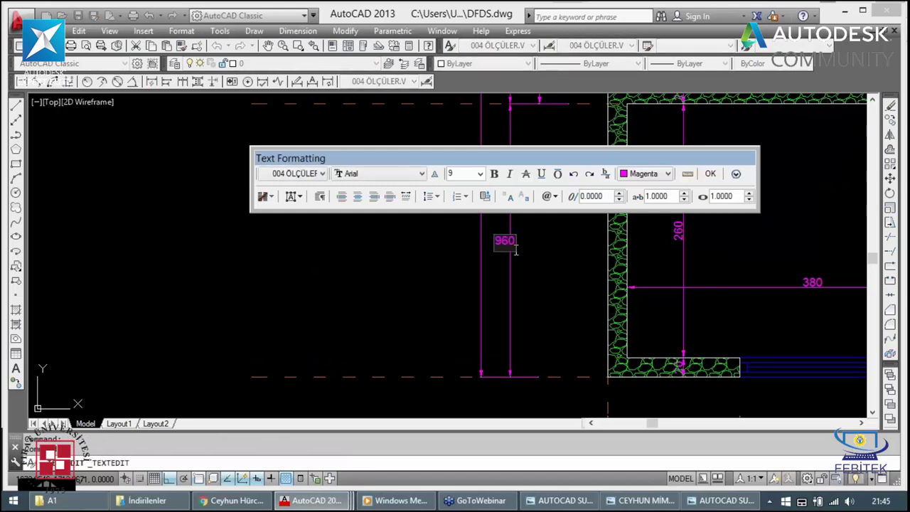
left_click(510, 305)
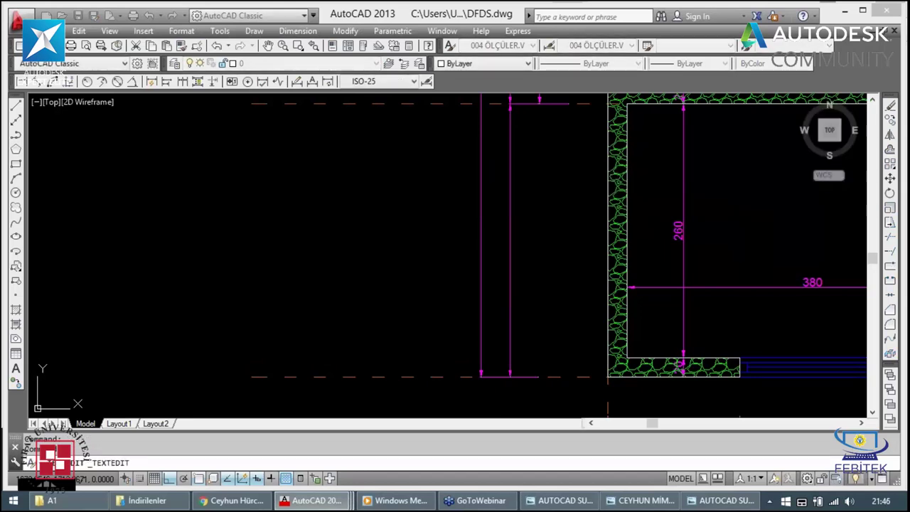
key("Escape")
key("Escape")
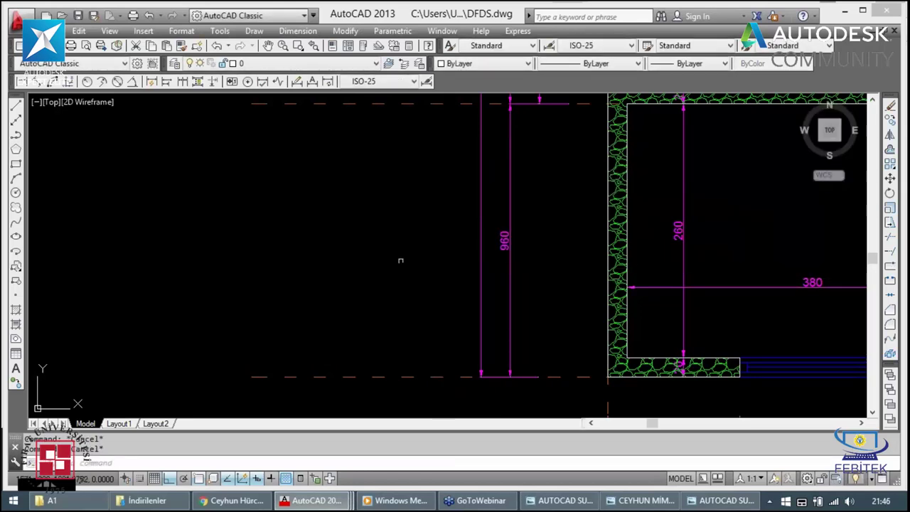
Step: Add a horizontal construction line, then erase it
type("xl")
key("Return")
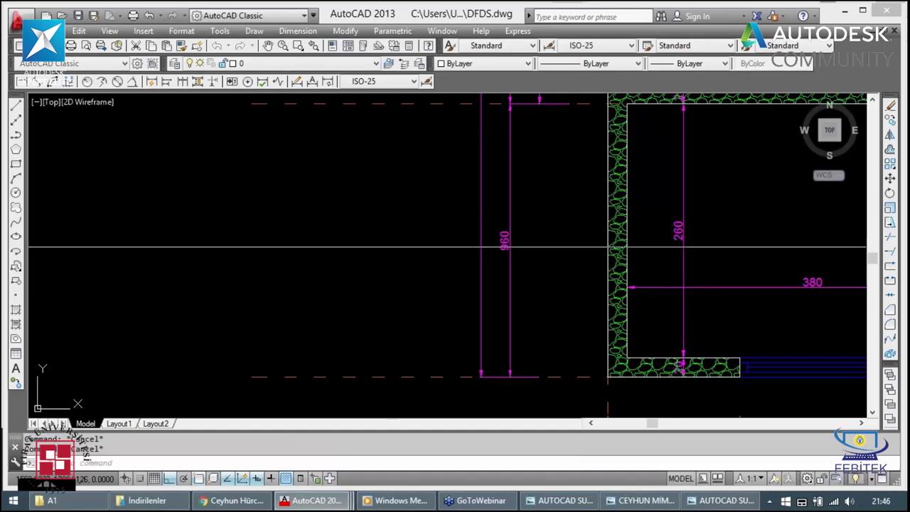
type("rec")
key("Return")
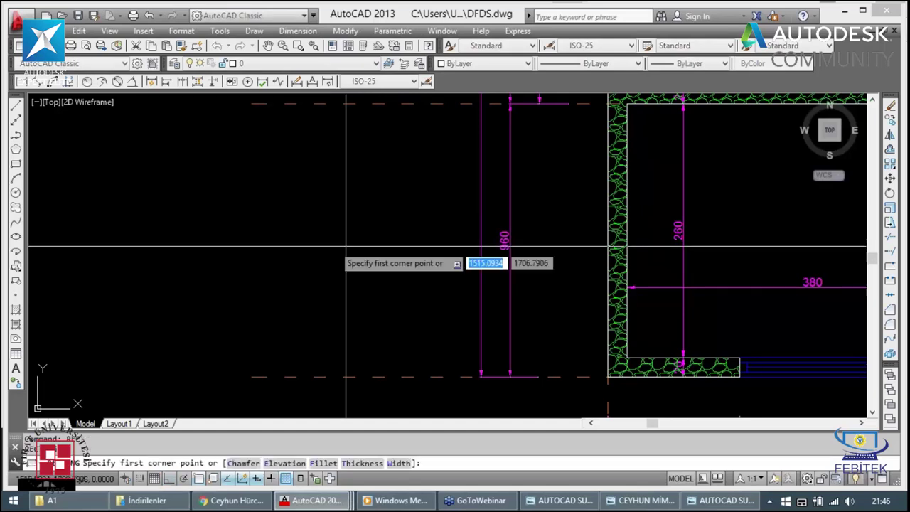
key("Escape")
left_click(335, 254)
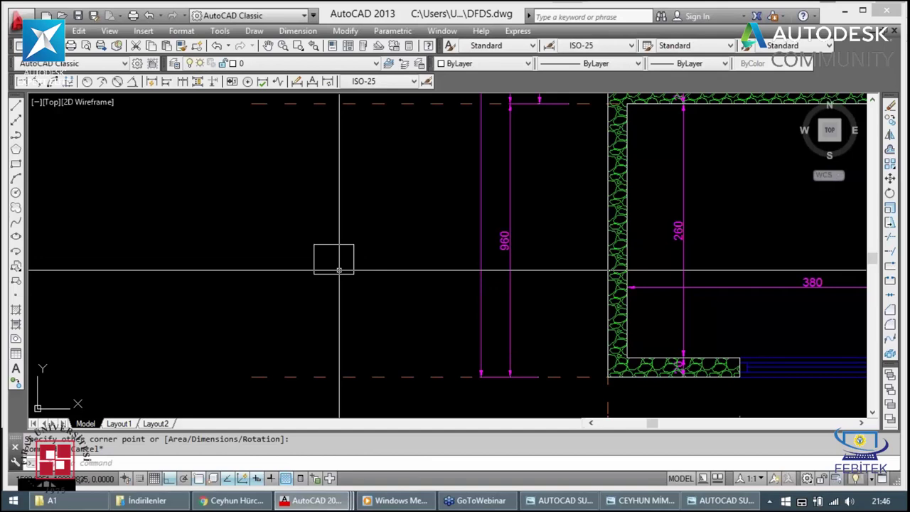
key("Delete")
Step: Draw a 10 by 10 square left of the plan
type("rec")
key("Return")
left_click(305, 263)
type("10")
key("Tab")
type("1")
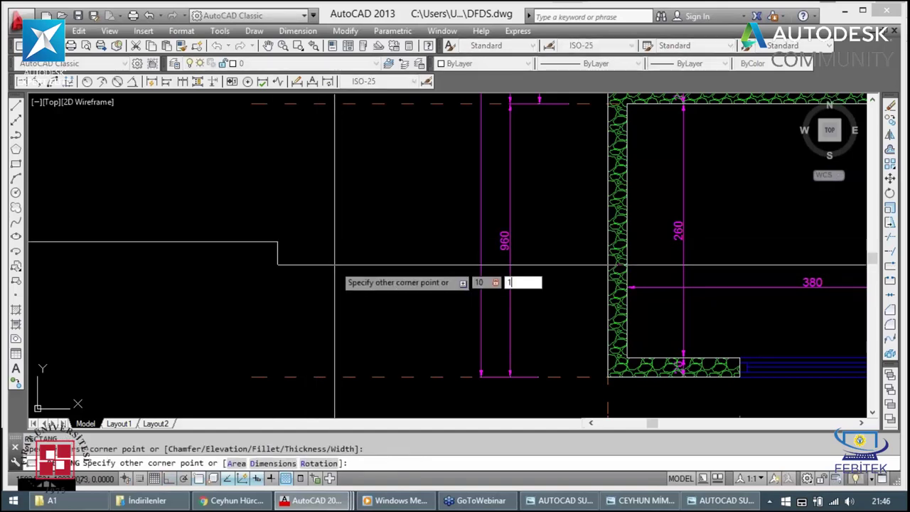
type("0")
key("Return")
scroll(309, 249, "up", 4)
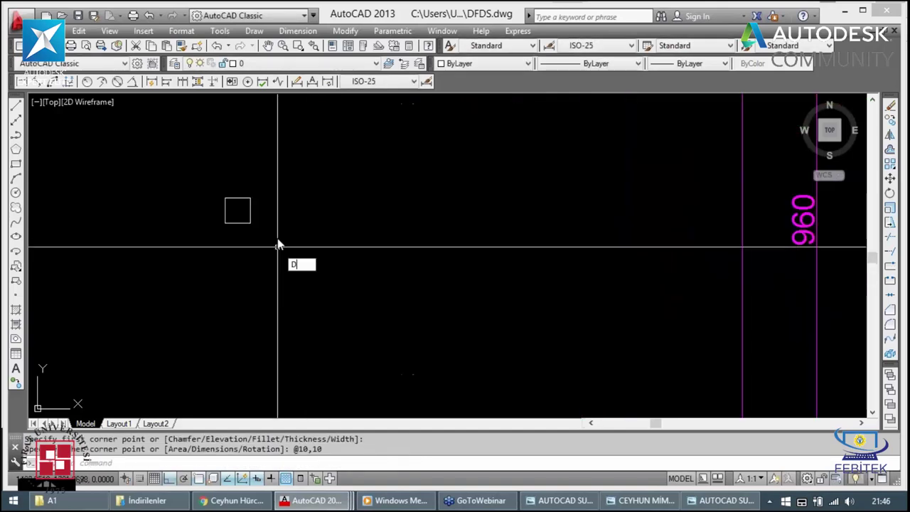
Step: Add a linear dimension reading 10 above the square's top edge
type("dli")
key("Return")
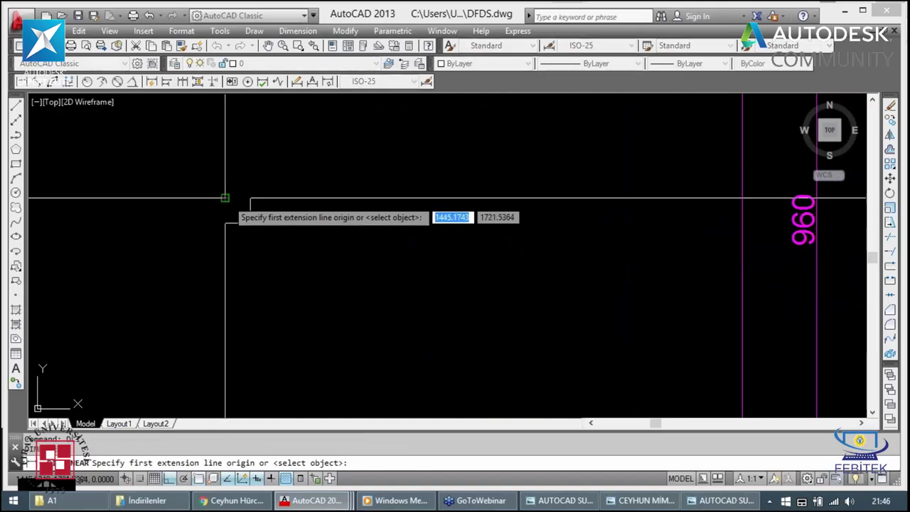
left_click(224, 199)
left_click(250, 199)
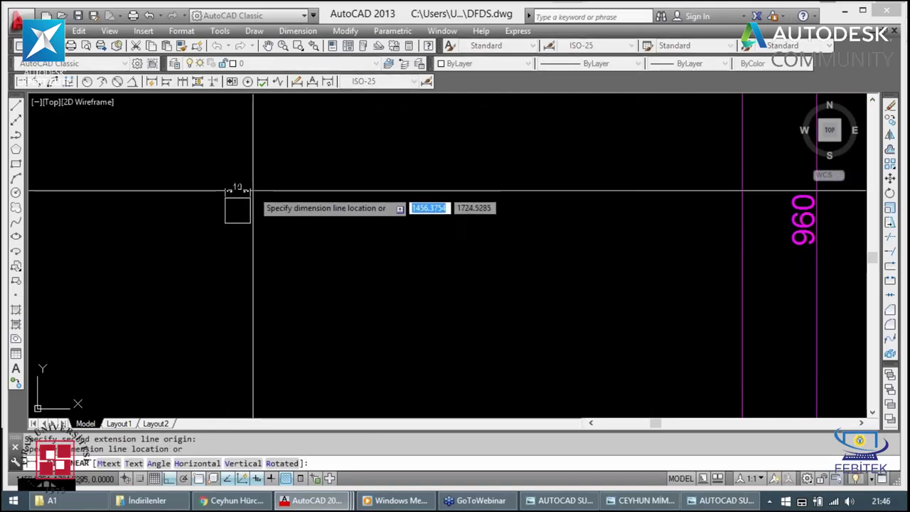
left_click(252, 188)
scroll(252, 188, "up", 4)
Step: Scale the square and its dimension by 10 from the bottom-left corner, making it read 100
key("Escape")
key("Escape")
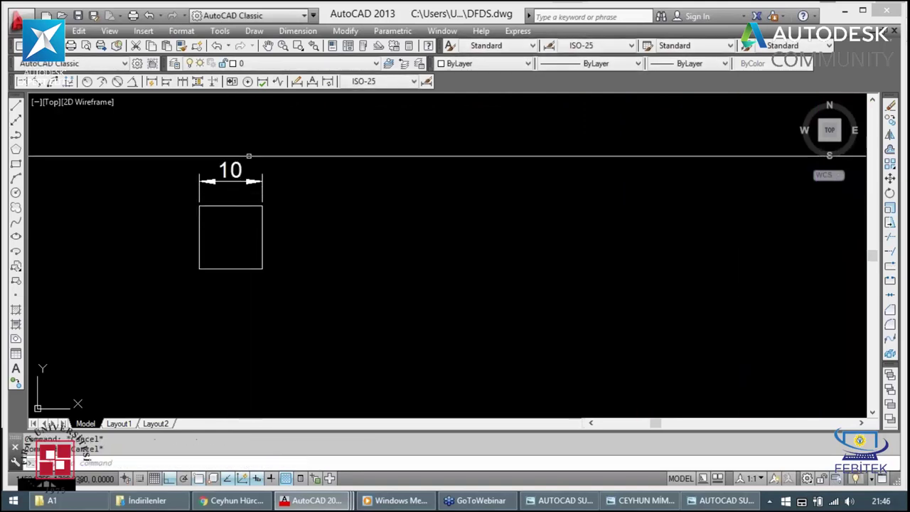
type("sc")
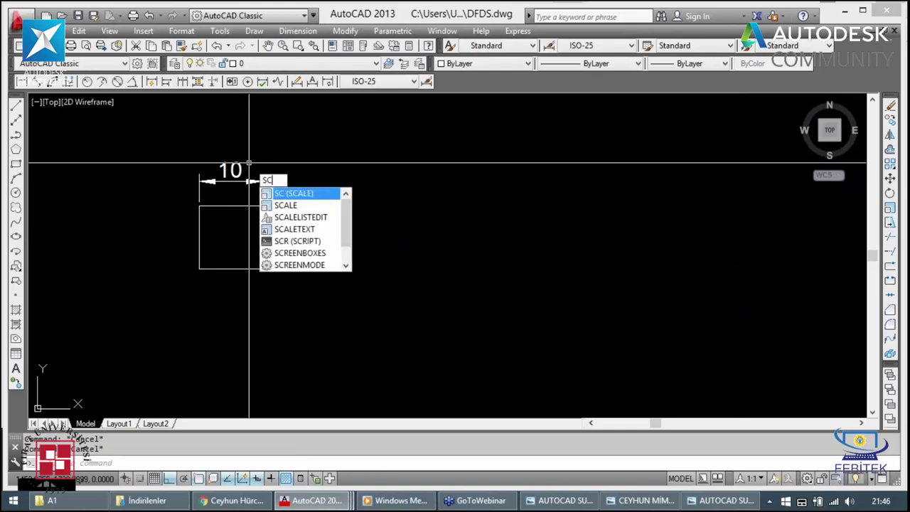
key("Return")
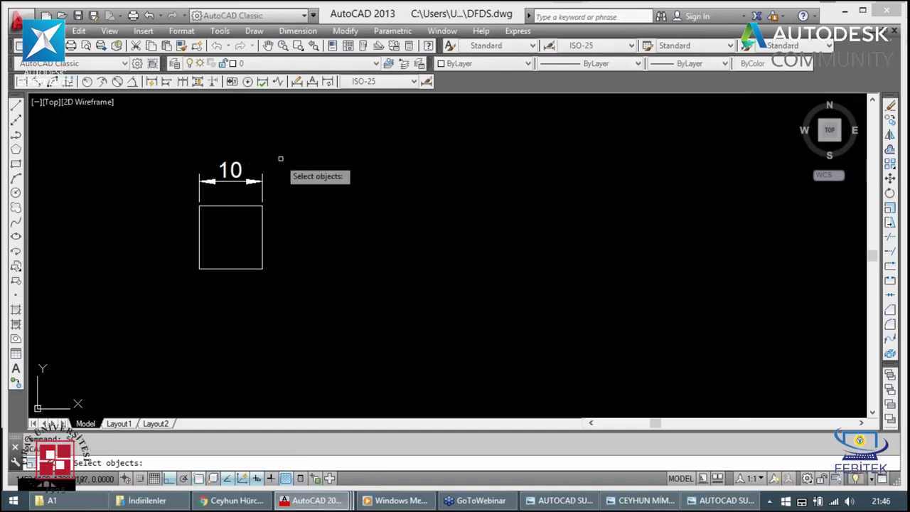
left_click(289, 155)
left_click(171, 319)
key("Return")
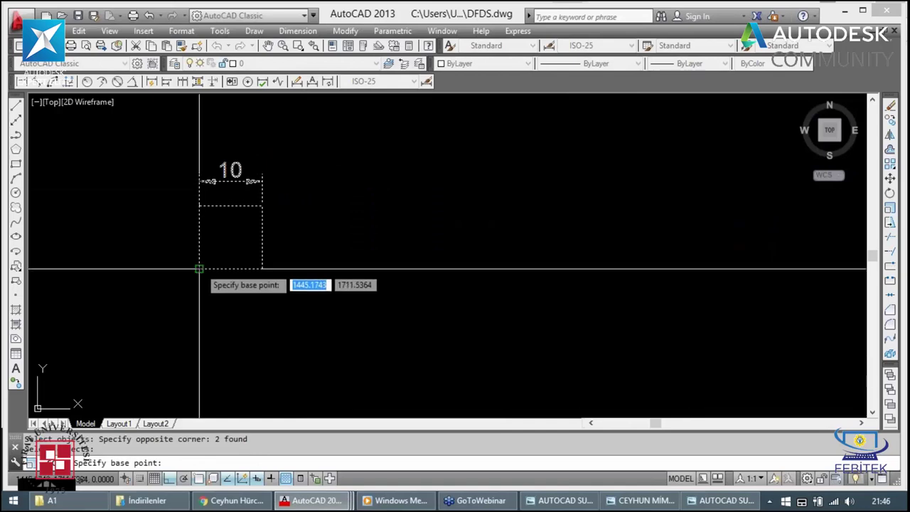
left_click(199, 268)
type("120")
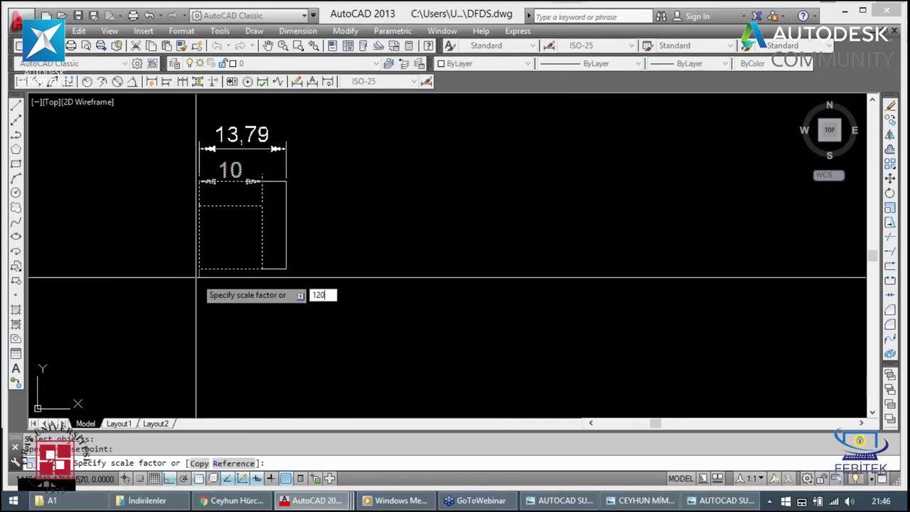
key("BackSpace")
key("BackSpace")
type("0")
key("Return")
scroll(202, 267, "down", 2)
scroll(214, 254, "down", 2)
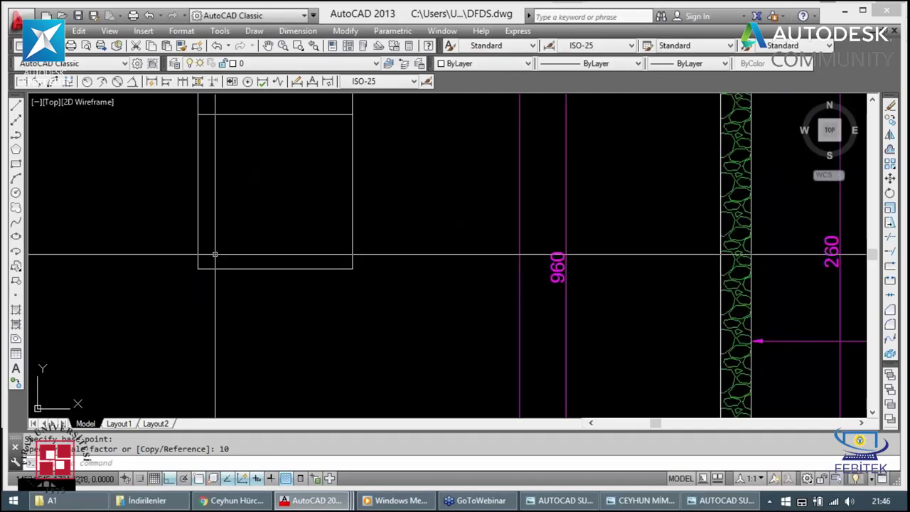
scroll(215, 254, "down", 2)
scroll(241, 181, "down", 2)
scroll(257, 142, "up", 2)
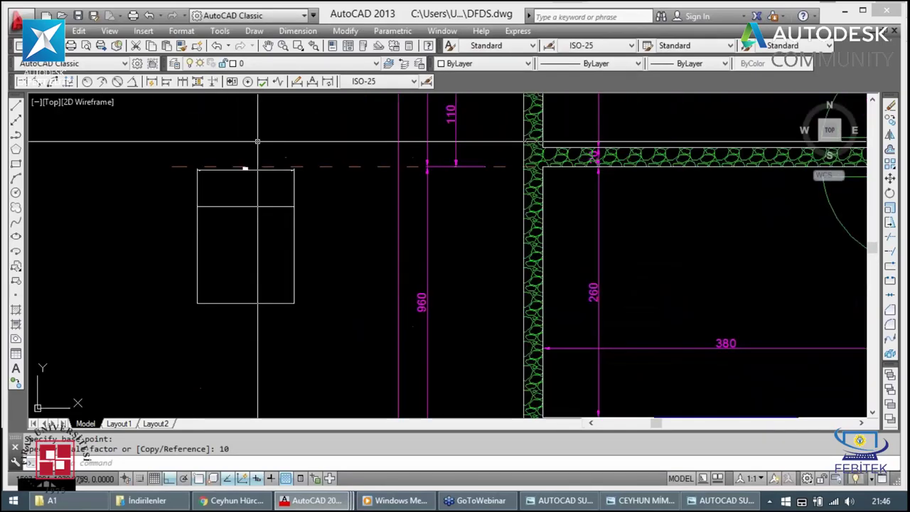
scroll(257, 142, "up", 4)
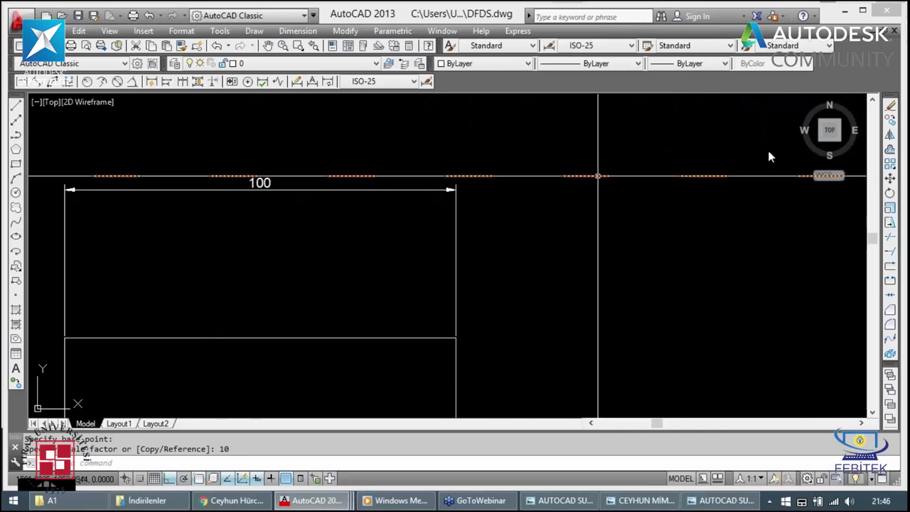
left_click(650, 177)
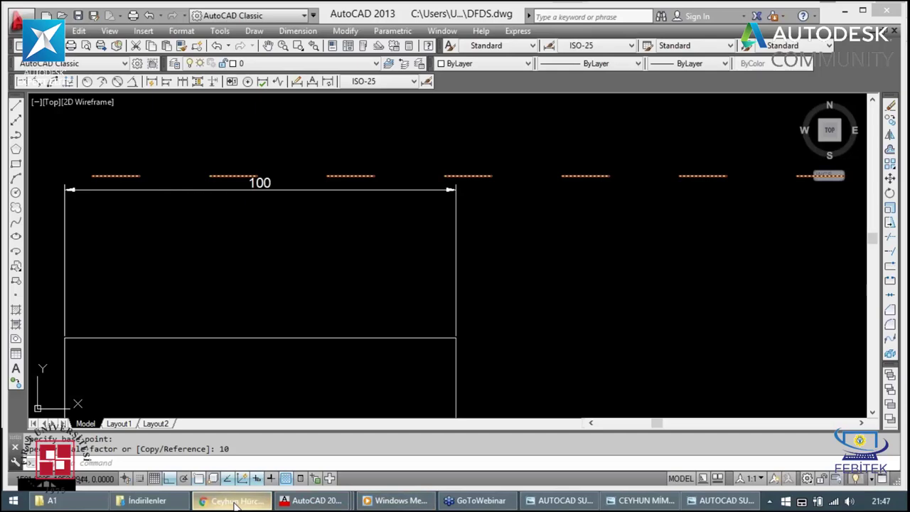
Step: Search the Autodesk Türkiye community in a new tab and open the Türkiye Topluluğu result
left_click(234, 502)
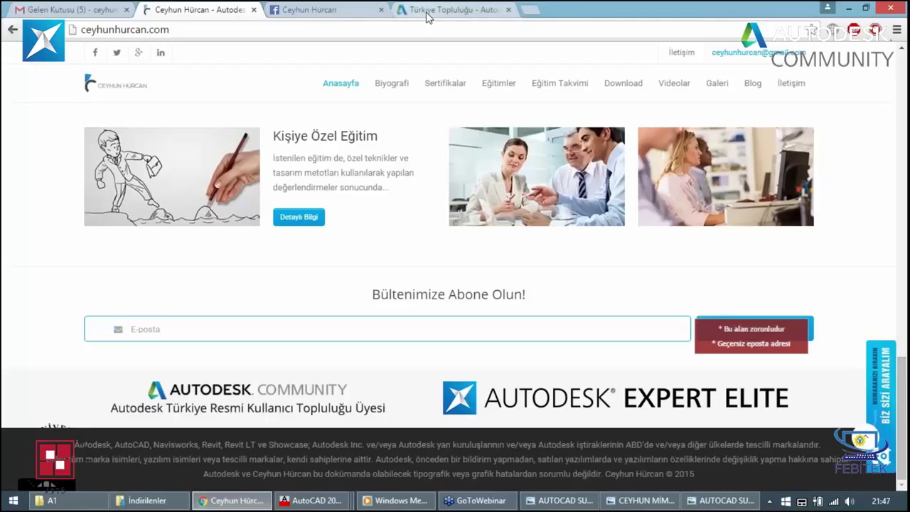
left_click(428, 10)
left_click(529, 10)
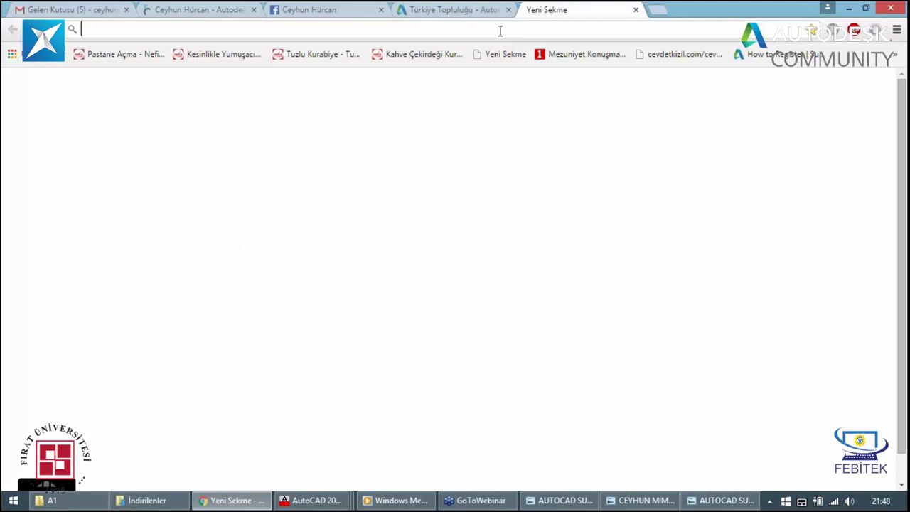
type("A")
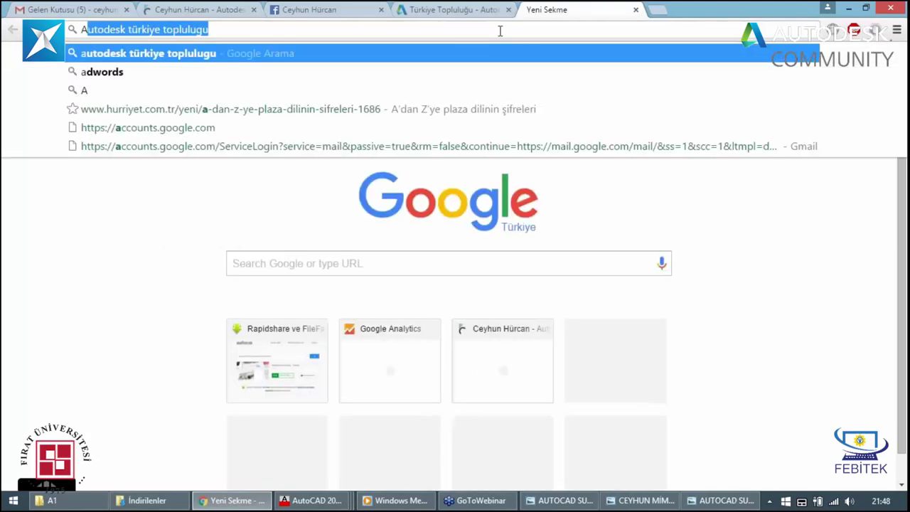
type("UTODESK T")
key("Return")
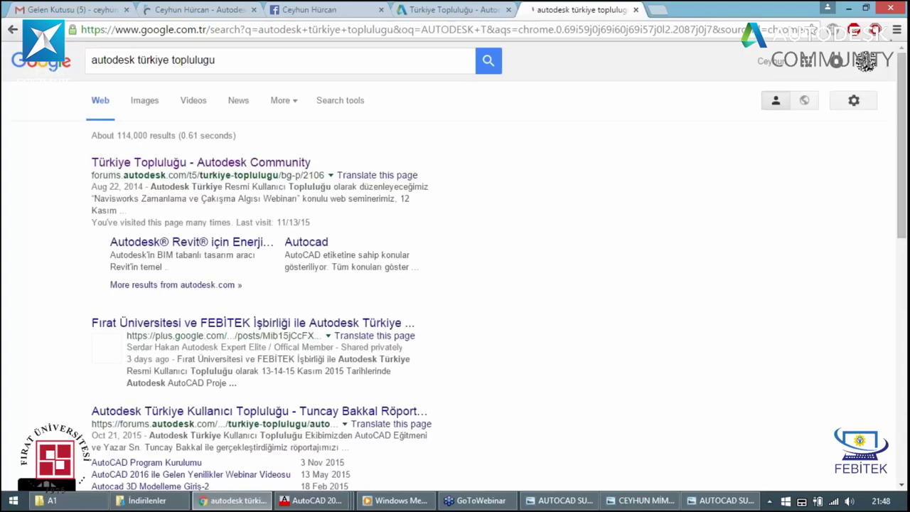
left_click(248, 162)
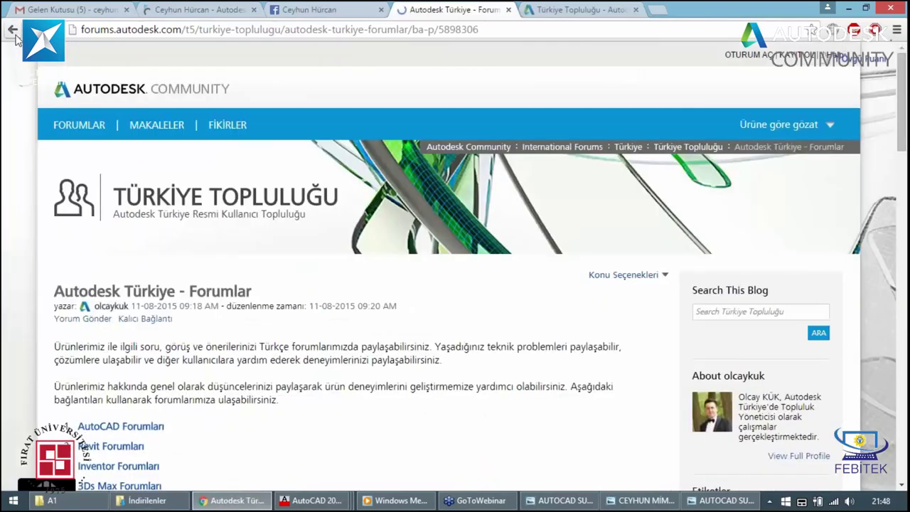
scroll(150, 226, "down", 2)
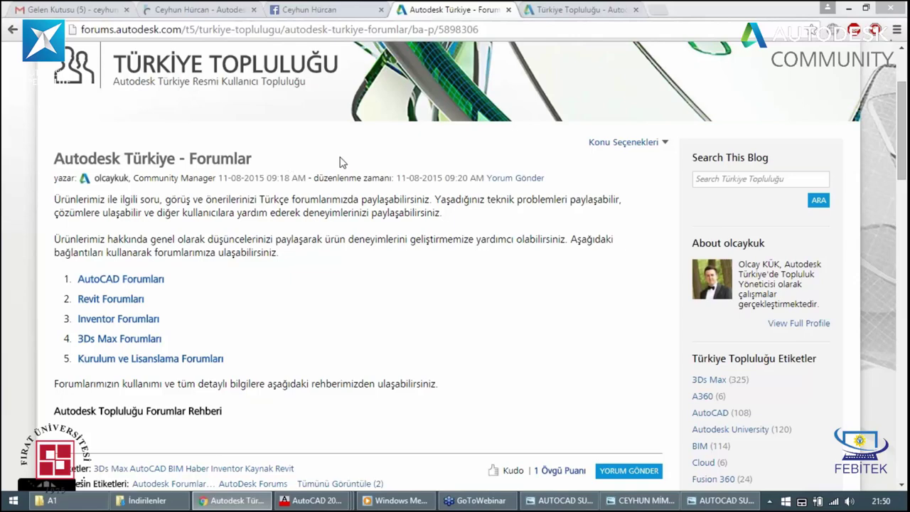
Step: Open ceyhunhurcan.com's Eğitim Takvimi and advance it to December 2015
left_click(223, 16)
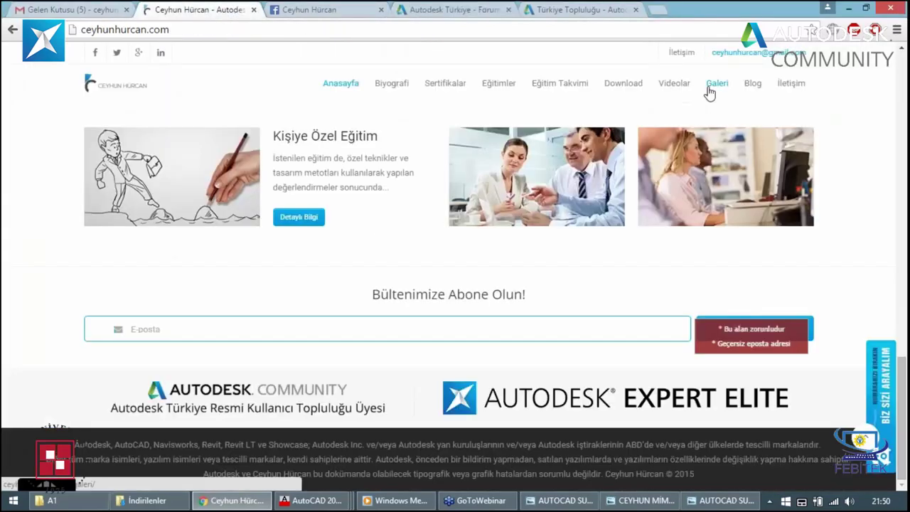
left_click(573, 84)
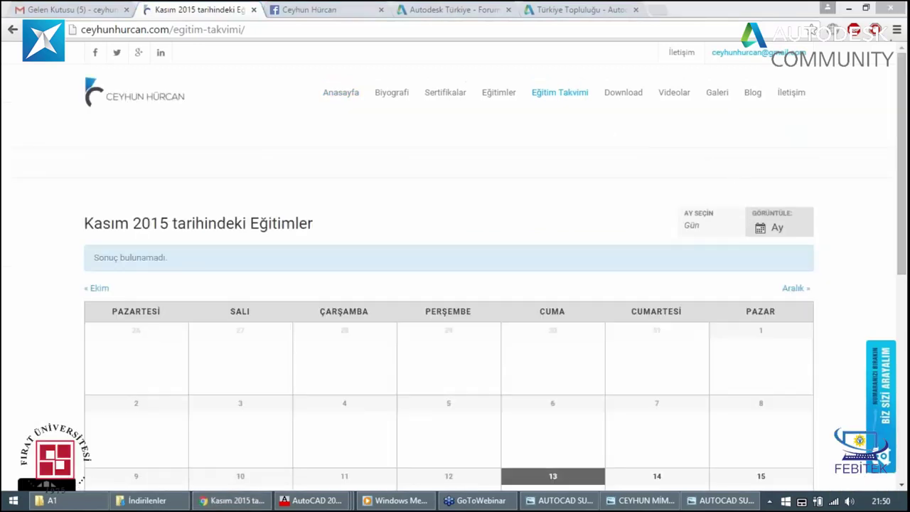
scroll(612, 149, "down", 1)
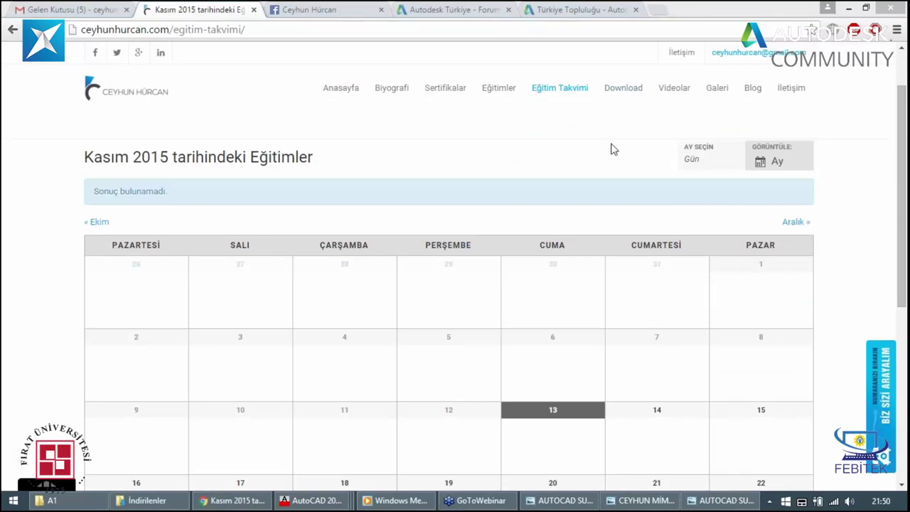
scroll(796, 165, "down", 1)
left_click(796, 155)
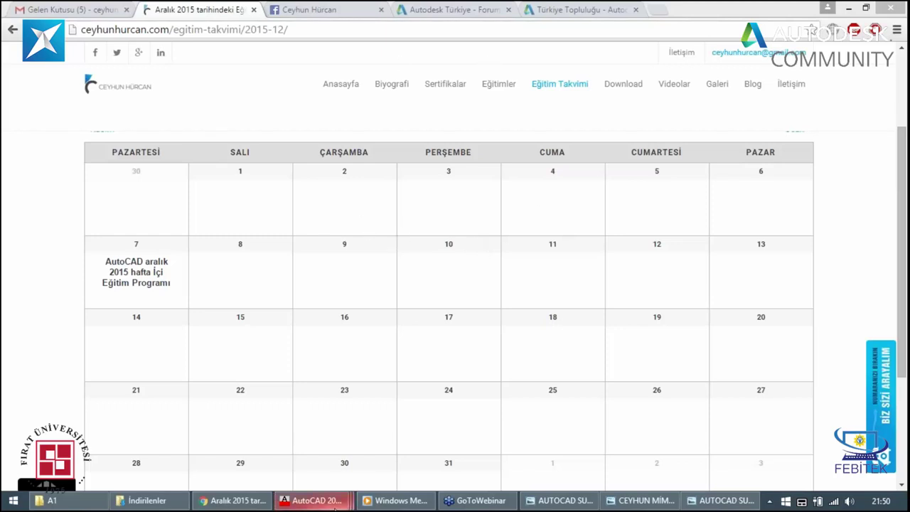
Step: Switch AutoCAD to the 13 KASIM AUTOCAD.dwg drawing
left_click(328, 502)
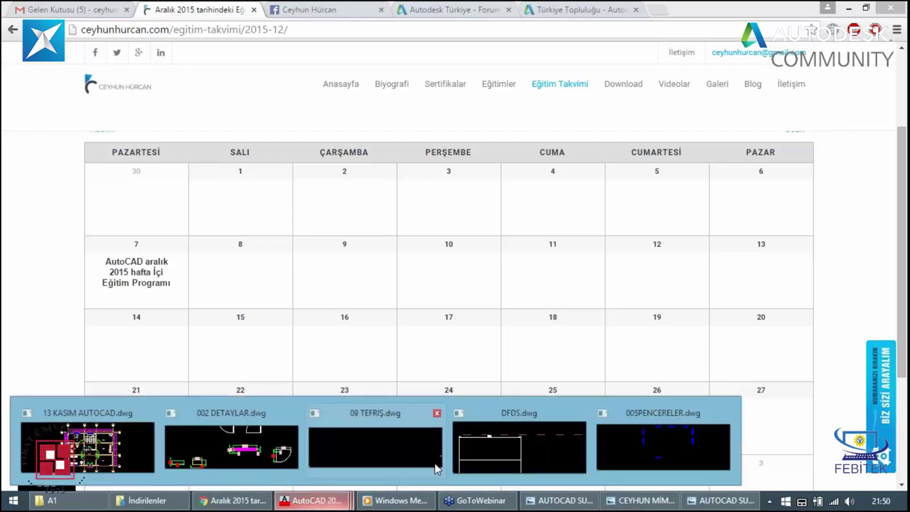
left_click(99, 463)
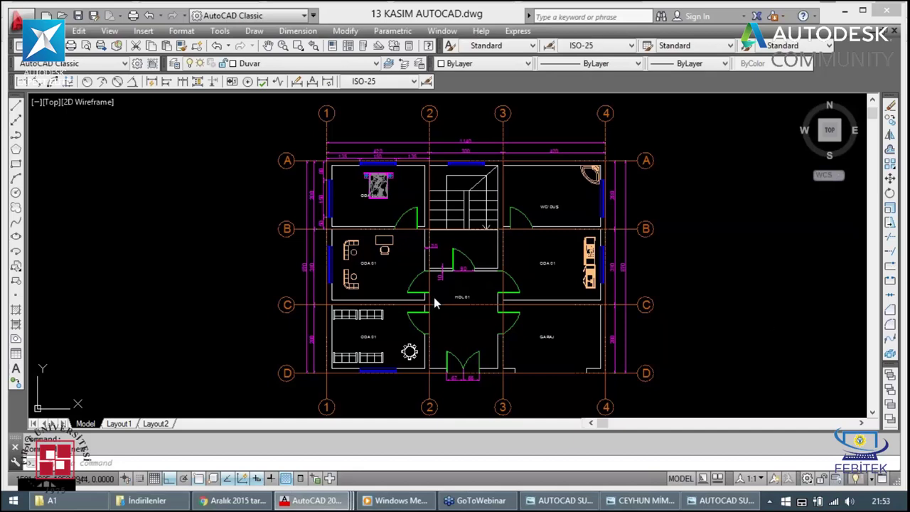
Step: Open the Drawing Units dialog with UN and move it off the floor plan
left_click(204, 249)
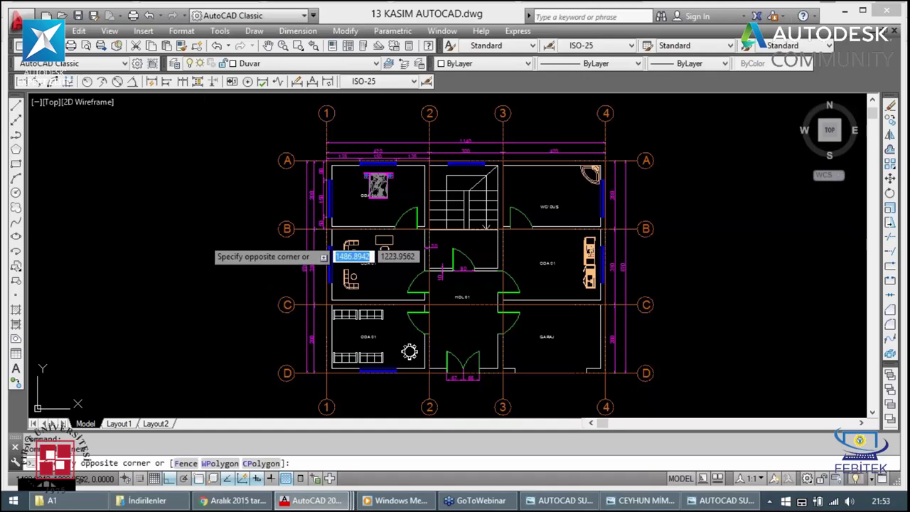
key("Escape")
key("Escape")
type("UN")
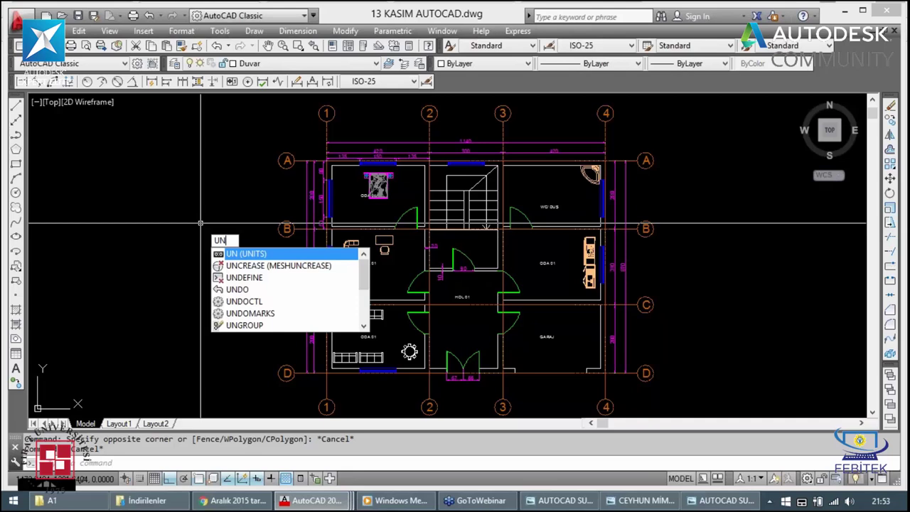
key("Escape")
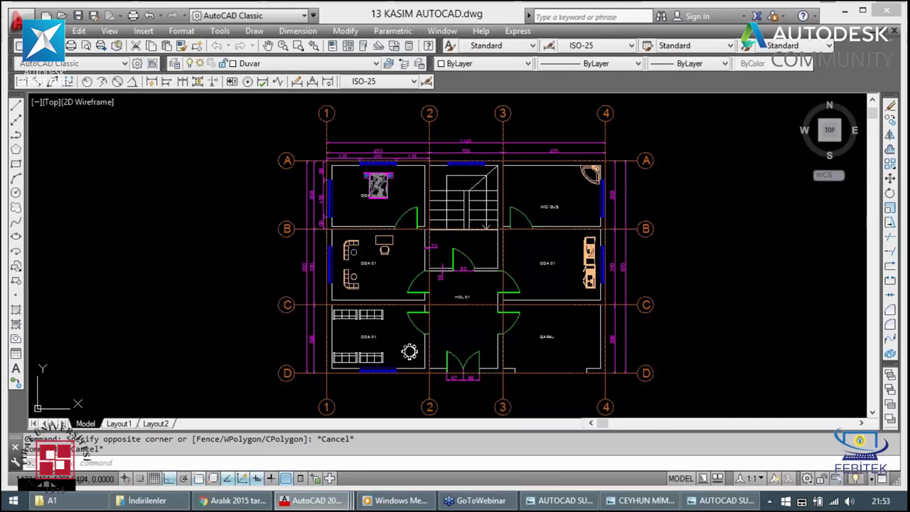
type("un")
key("Return")
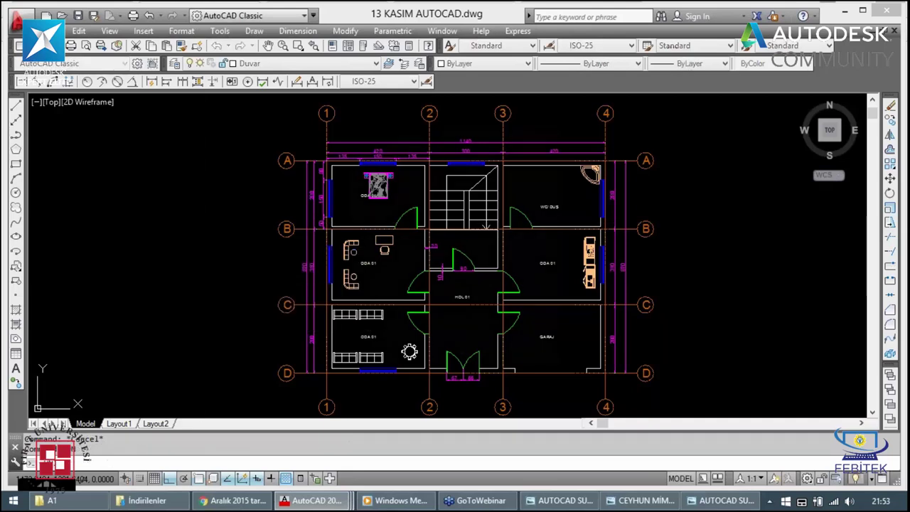
mouse_move(398, 113)
left_mouse_down()
mouse_move(276, 141)
mouse_move(163, 120)
left_mouse_up()
Step: Keep Decimal Degrees angles, Decimal length and Millimeters insertion scale
left_click(258, 170)
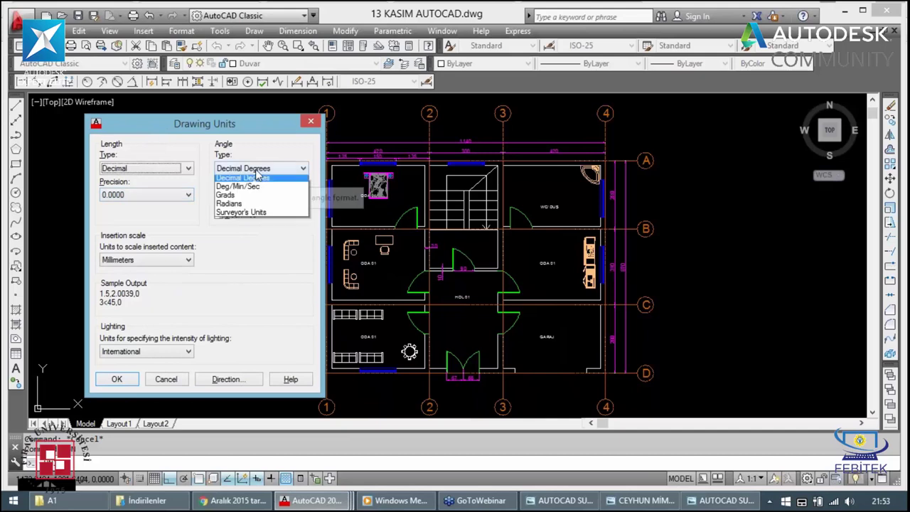
left_click(256, 175)
left_click(173, 171)
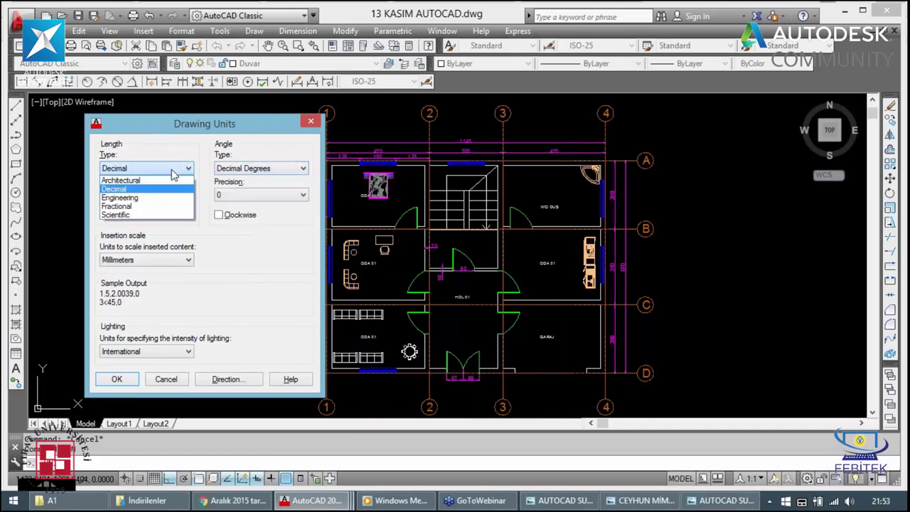
left_click(173, 171)
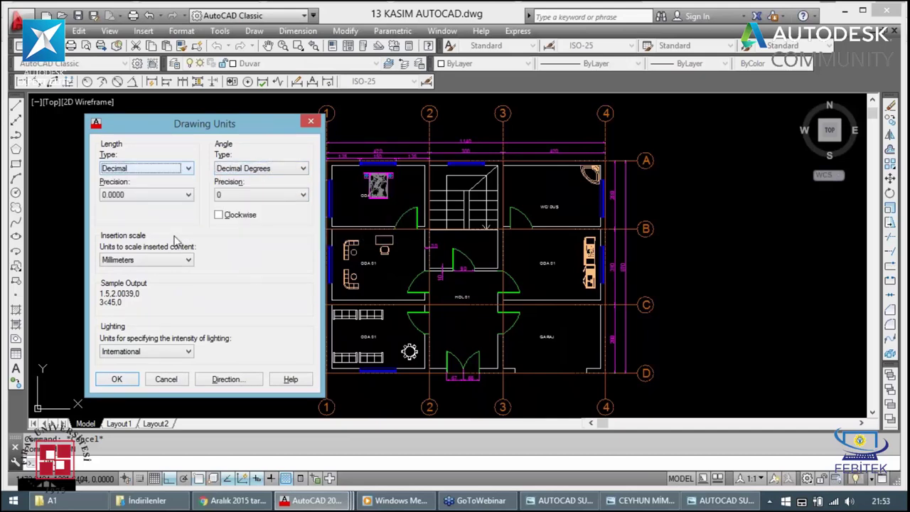
left_click(181, 260)
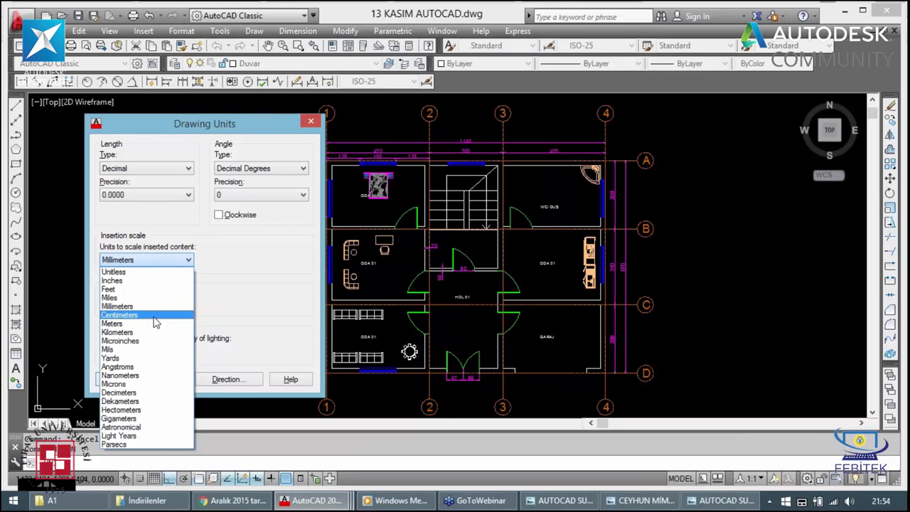
left_click(313, 124)
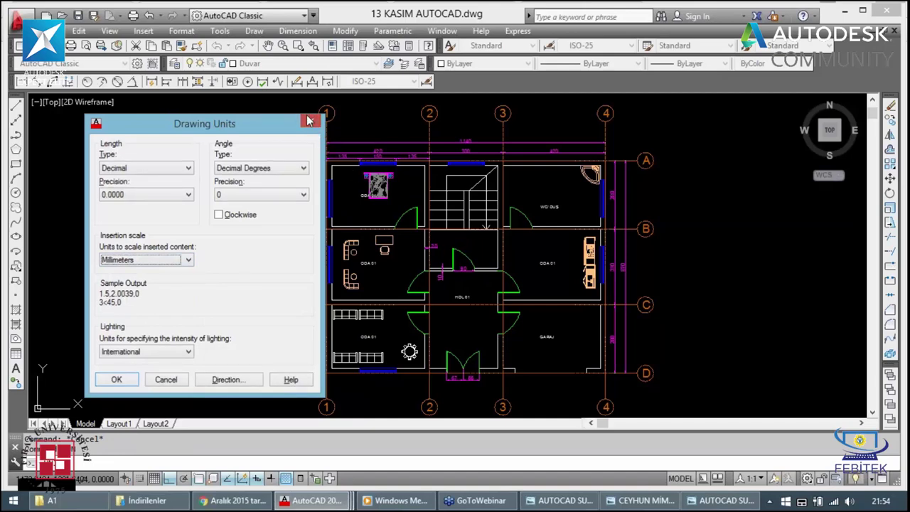
Step: Close the Drawing Units dialog, keeping Millimeters as the insertion unit, to view the floor plan
left_click(309, 121)
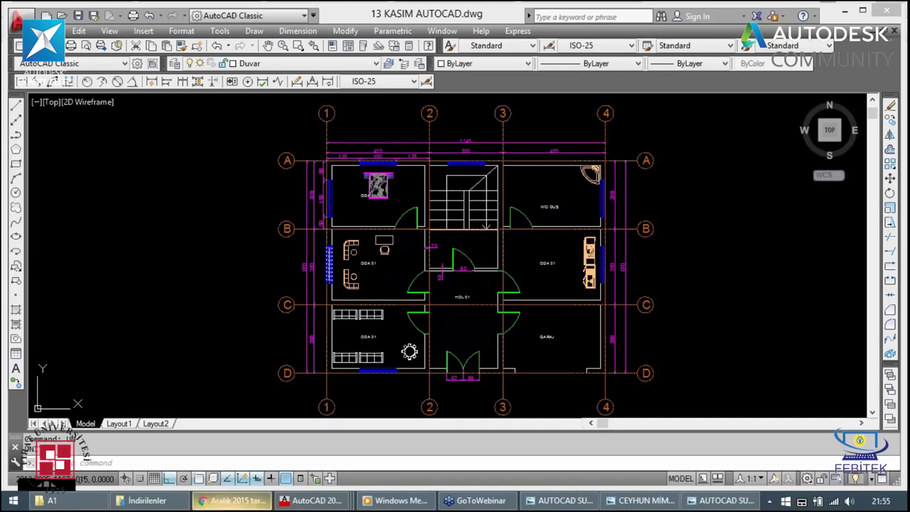
Step: Switch to Chrome's Autodesk Türkiye forum tabs and scroll through the Türkiye Topluluğu blog posts
left_click(226, 501)
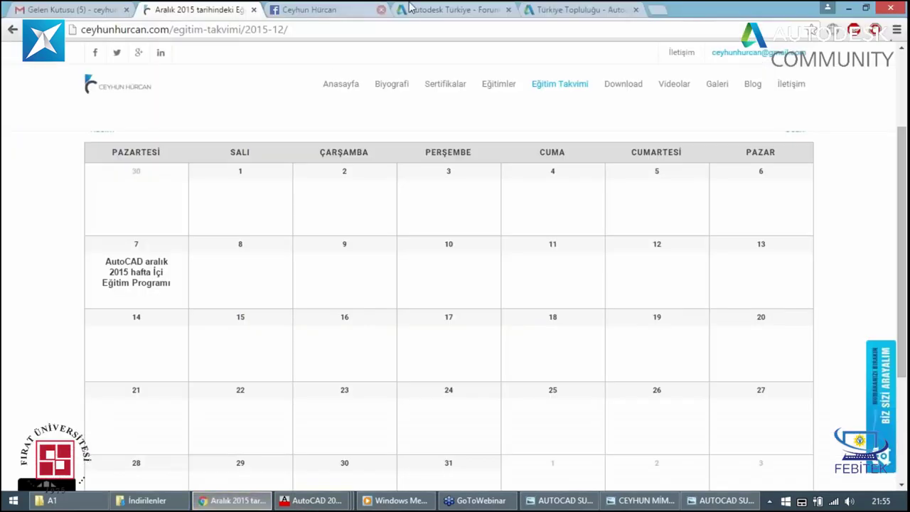
left_click(452, 10)
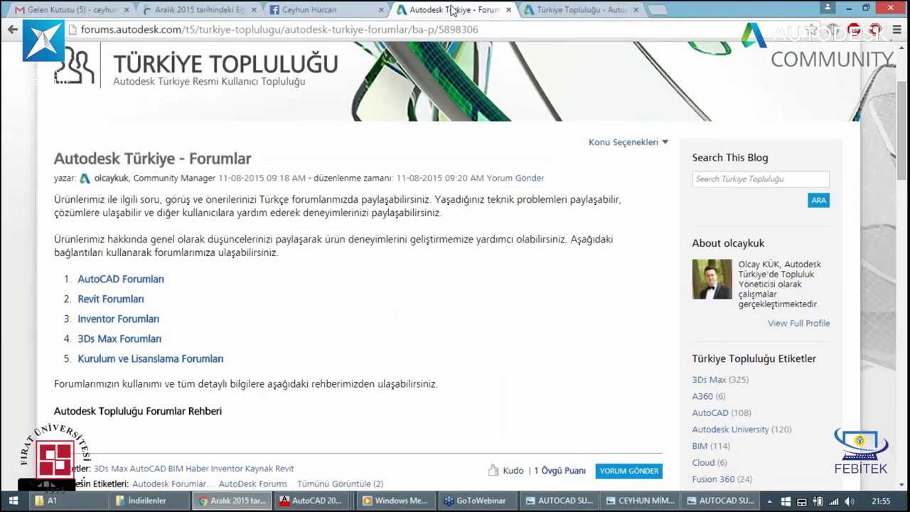
key("ctrl+Tab")
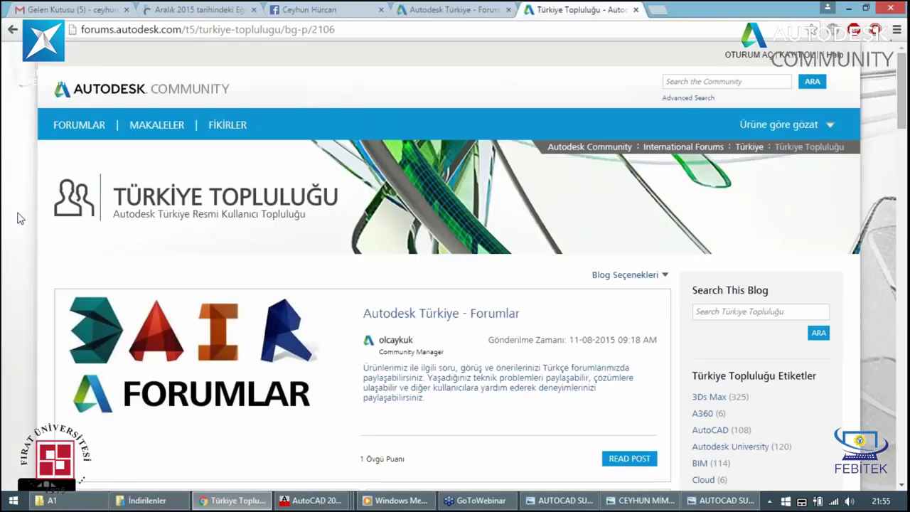
scroll(19, 218, "down", 1)
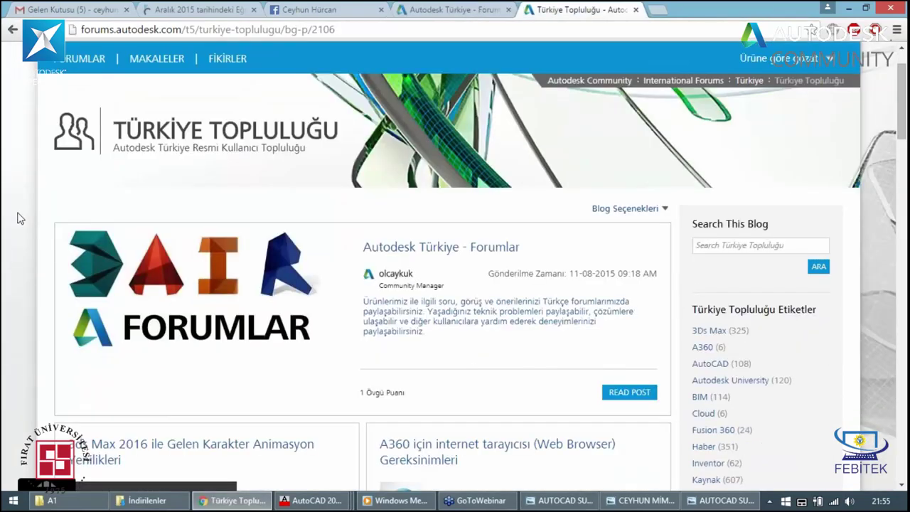
scroll(20, 219, "down", 2)
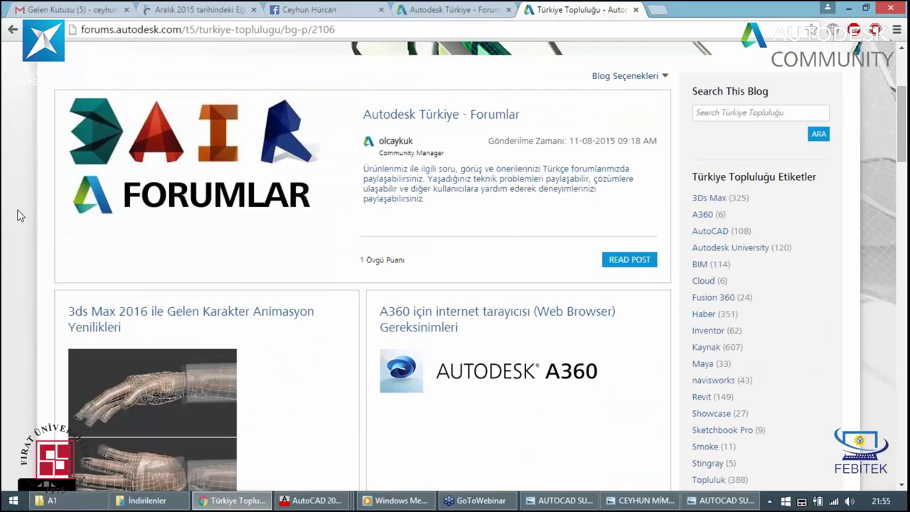
scroll(20, 216, "down", 1)
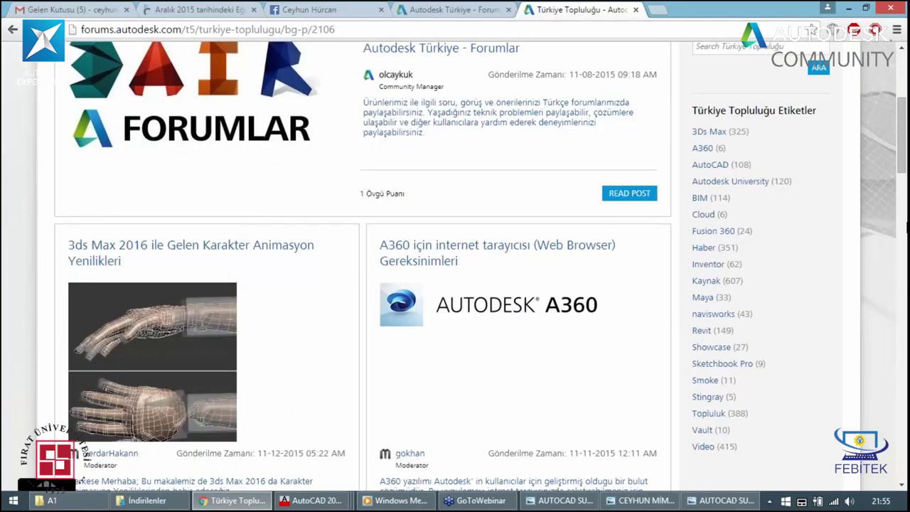